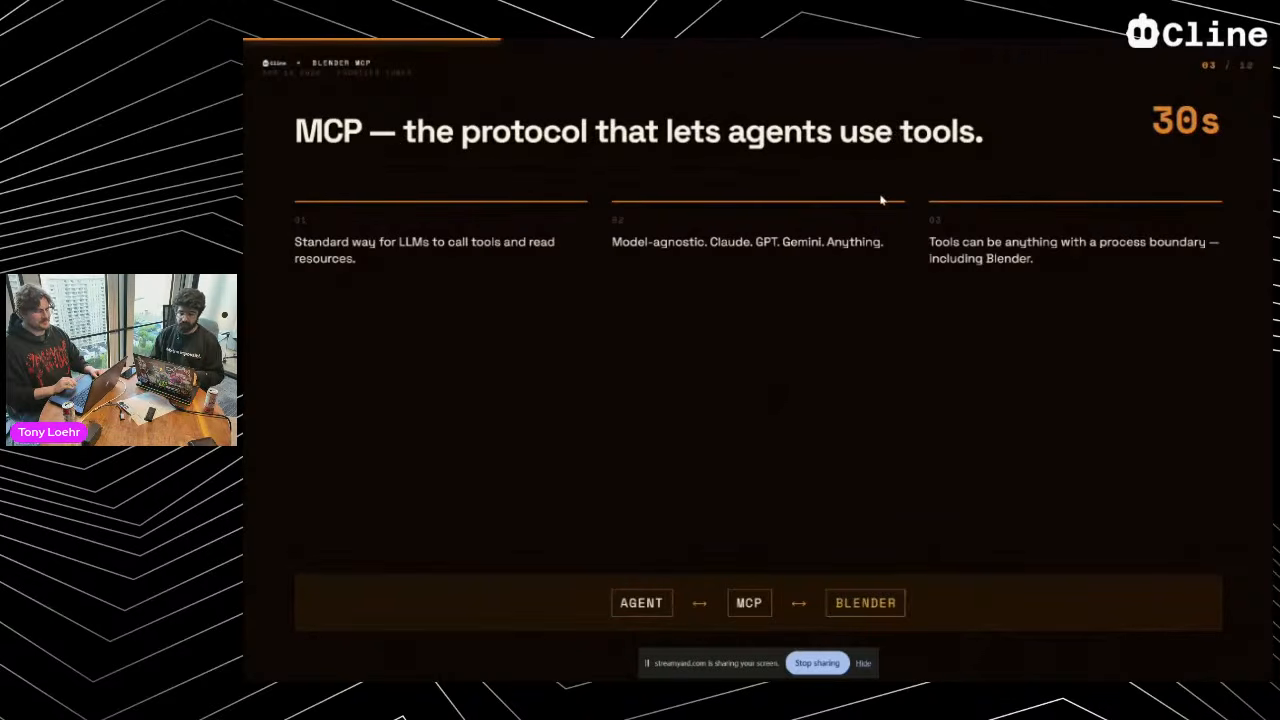
Search the web for 'blender mcp' in a new Chrome tab
key(ctrl+t)
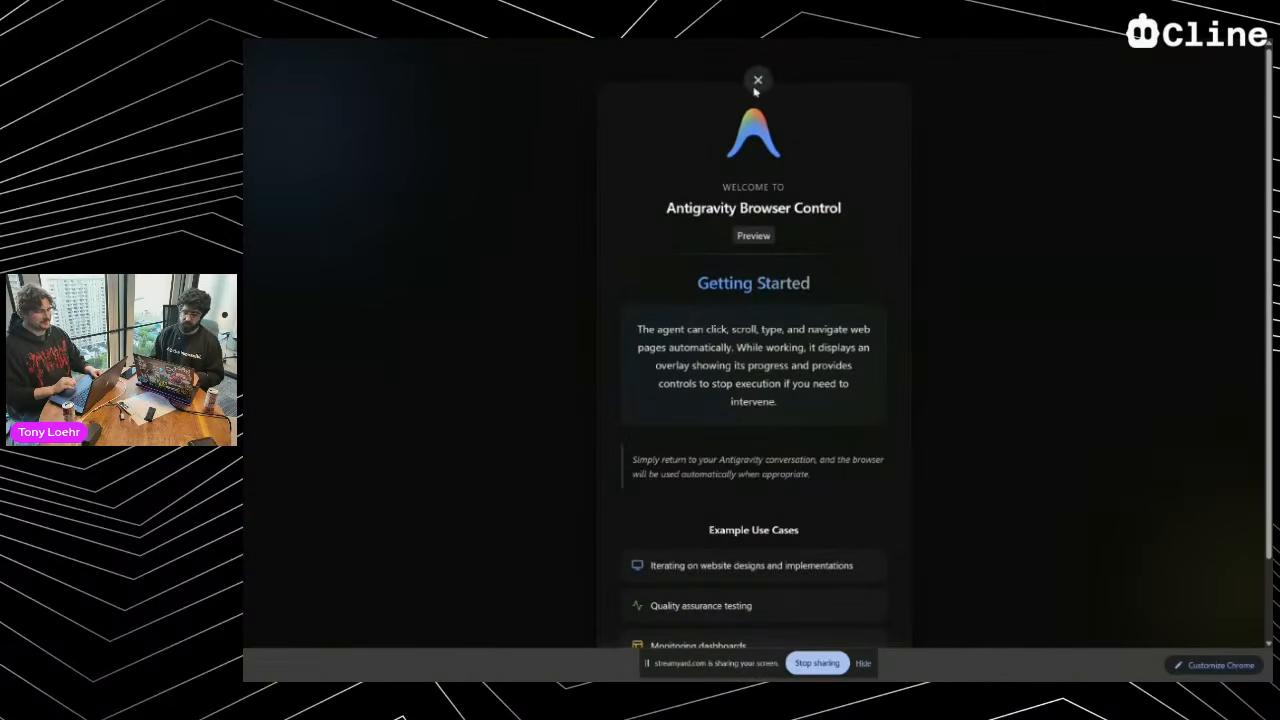
click(764, 77)
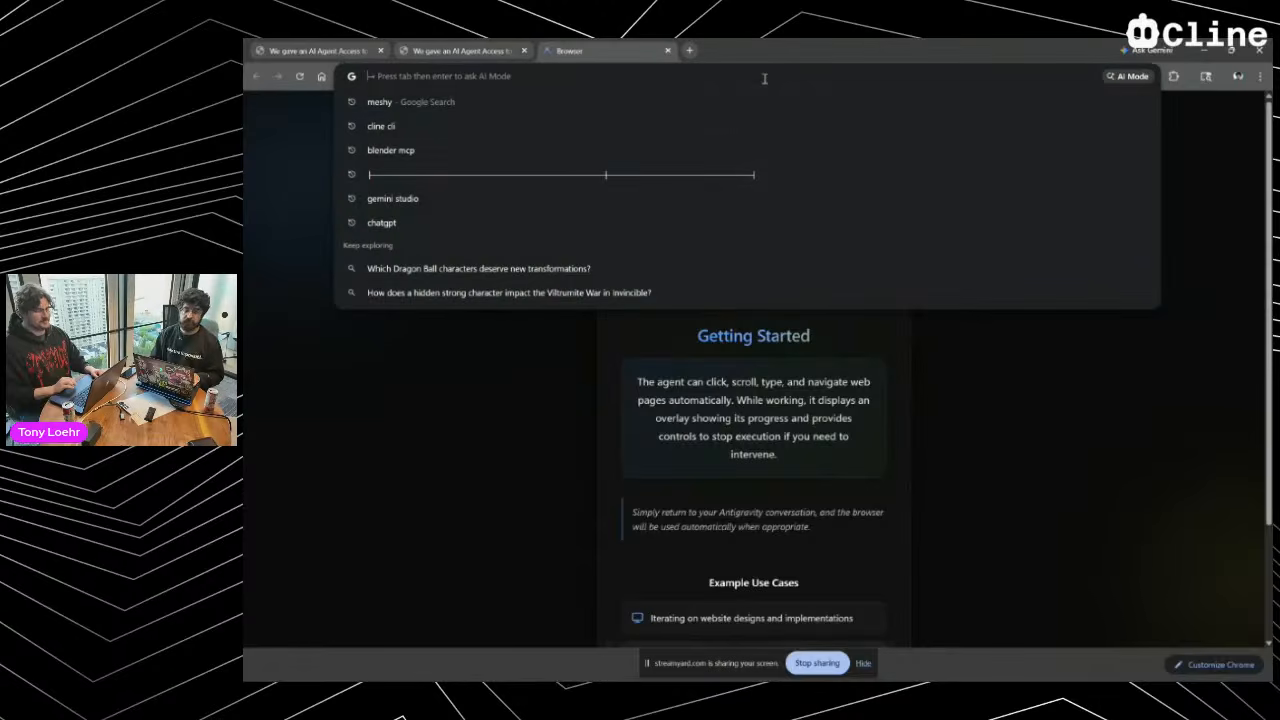
text(blender mcp)
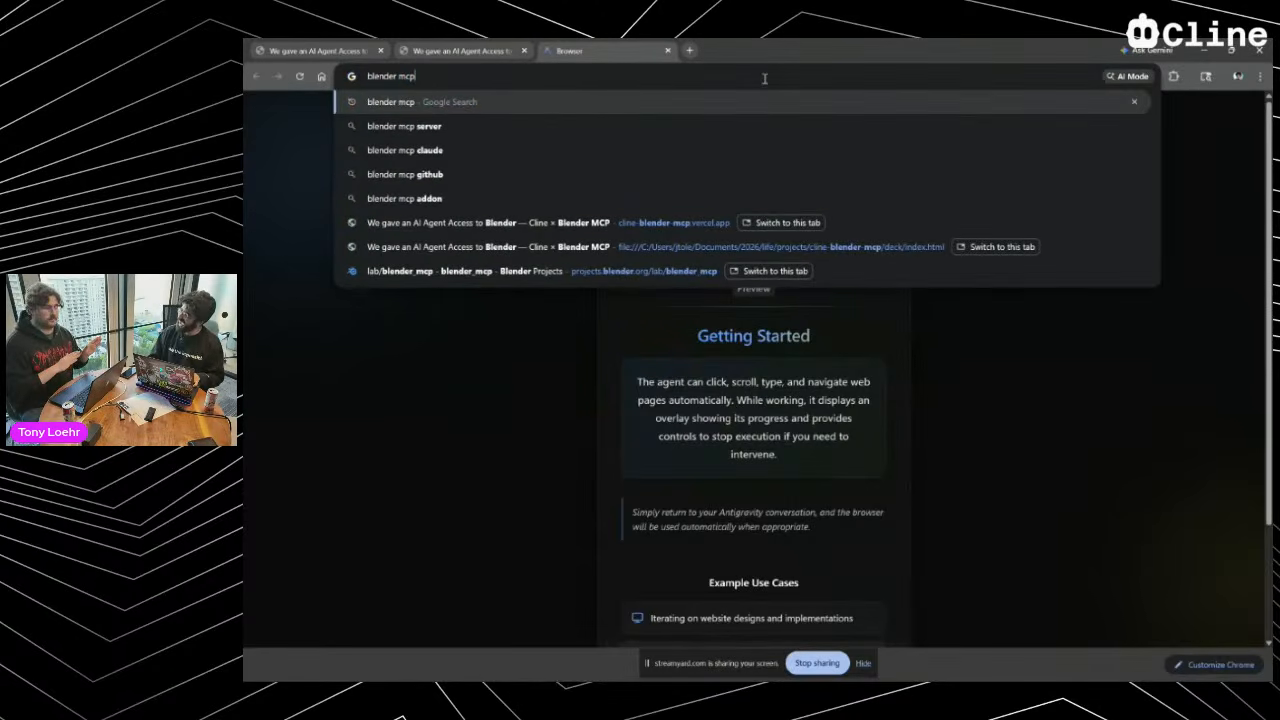
key(Return)
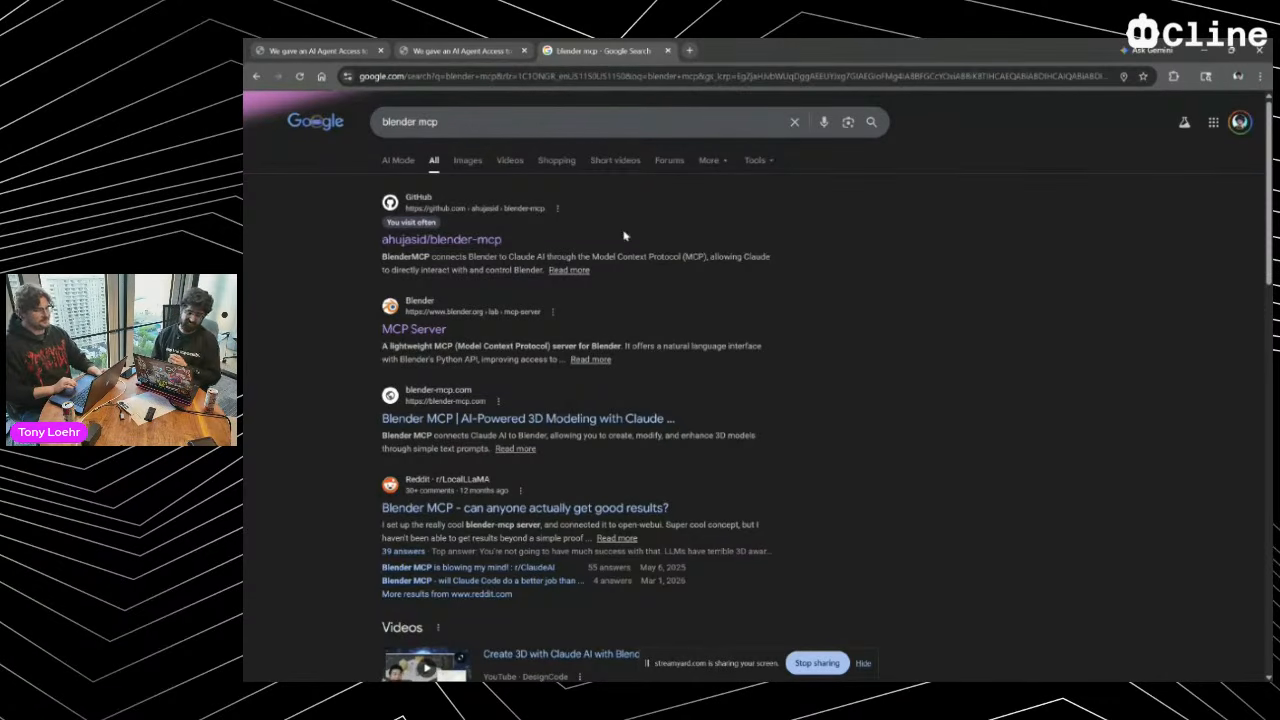
Open the blender-mcp GitHub and blender.org MCP Server results in new tabs, then view the GitHub repository
middle_click(474, 241)
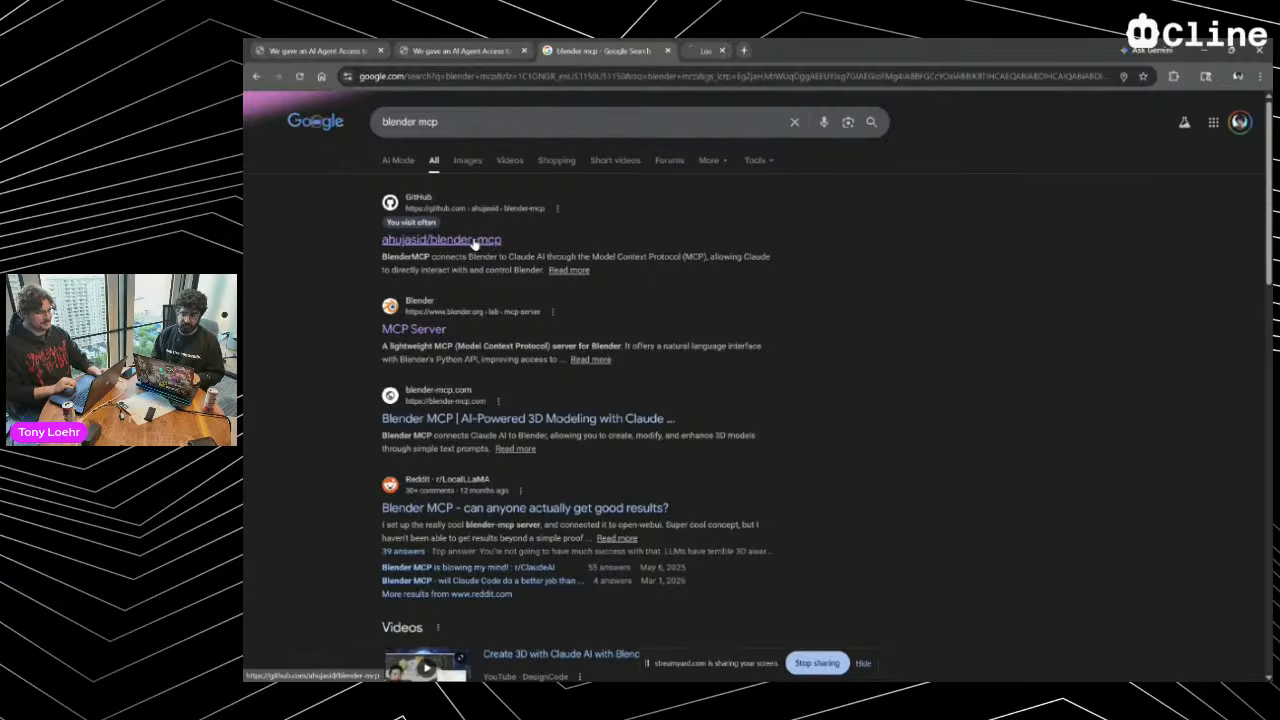
middle_click(414, 328)
click(713, 47)
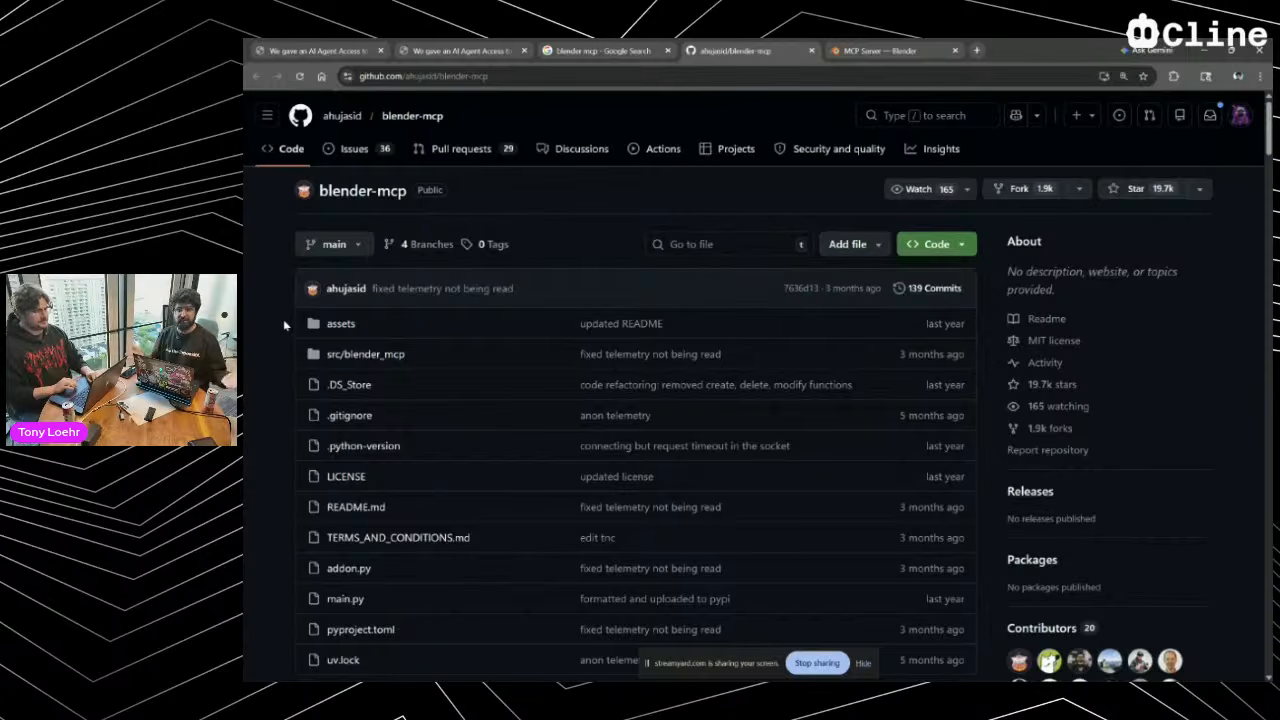
Review the blender.org MCP Server page and select its full URL
scroll(283, 319, down, 3)
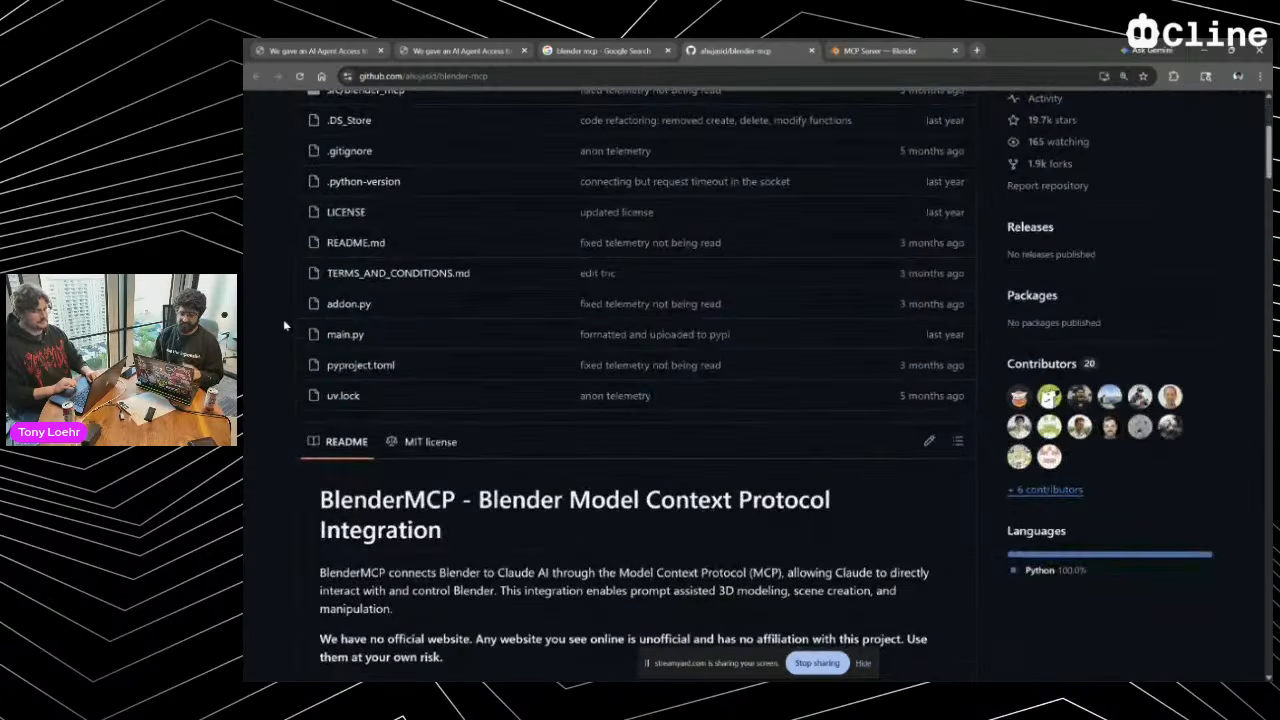
scroll(283, 319, down, 3)
scroll(768, 234, up, 10)
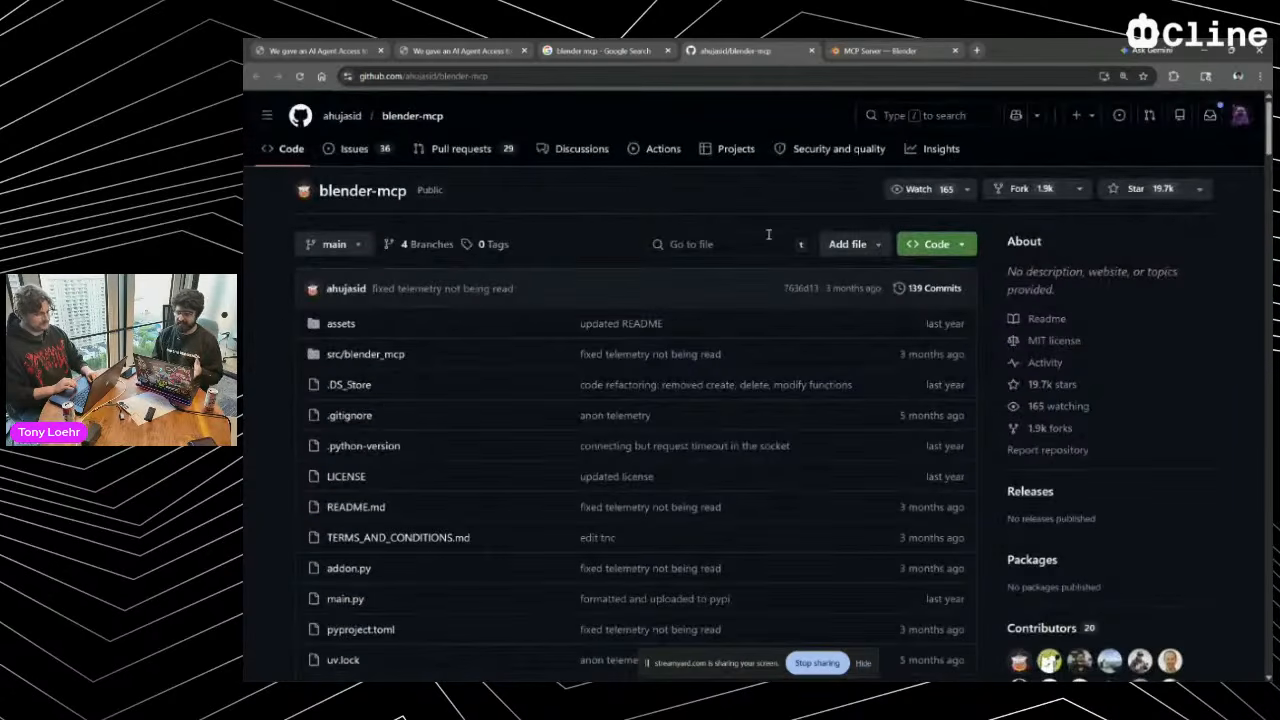
click(873, 49)
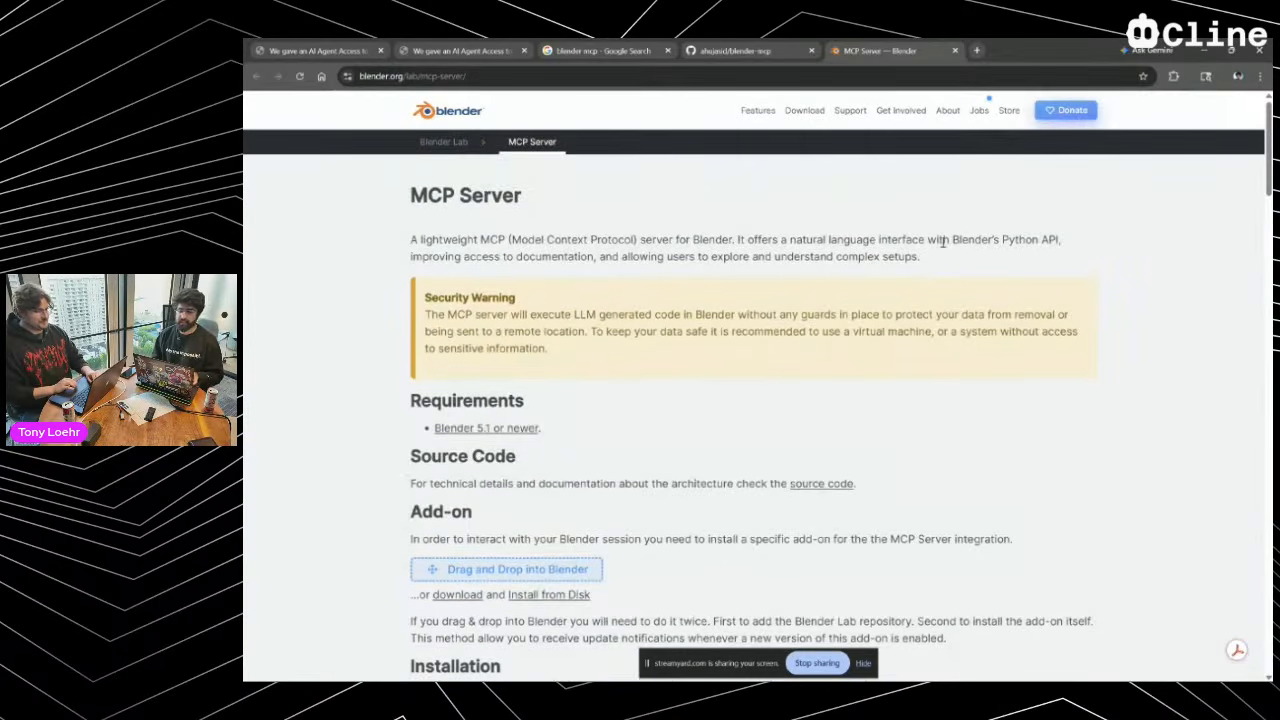
scroll(942, 241, down, 1)
scroll(700, 200, up, 1)
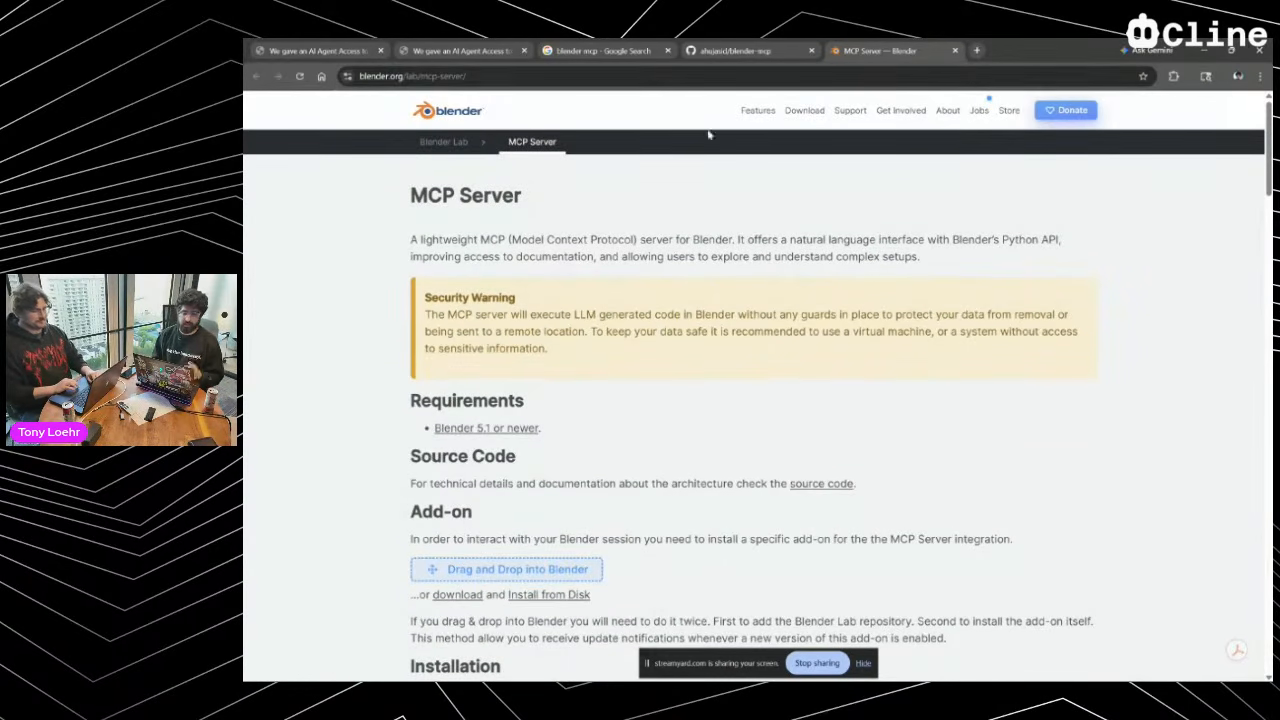
click(405, 77)
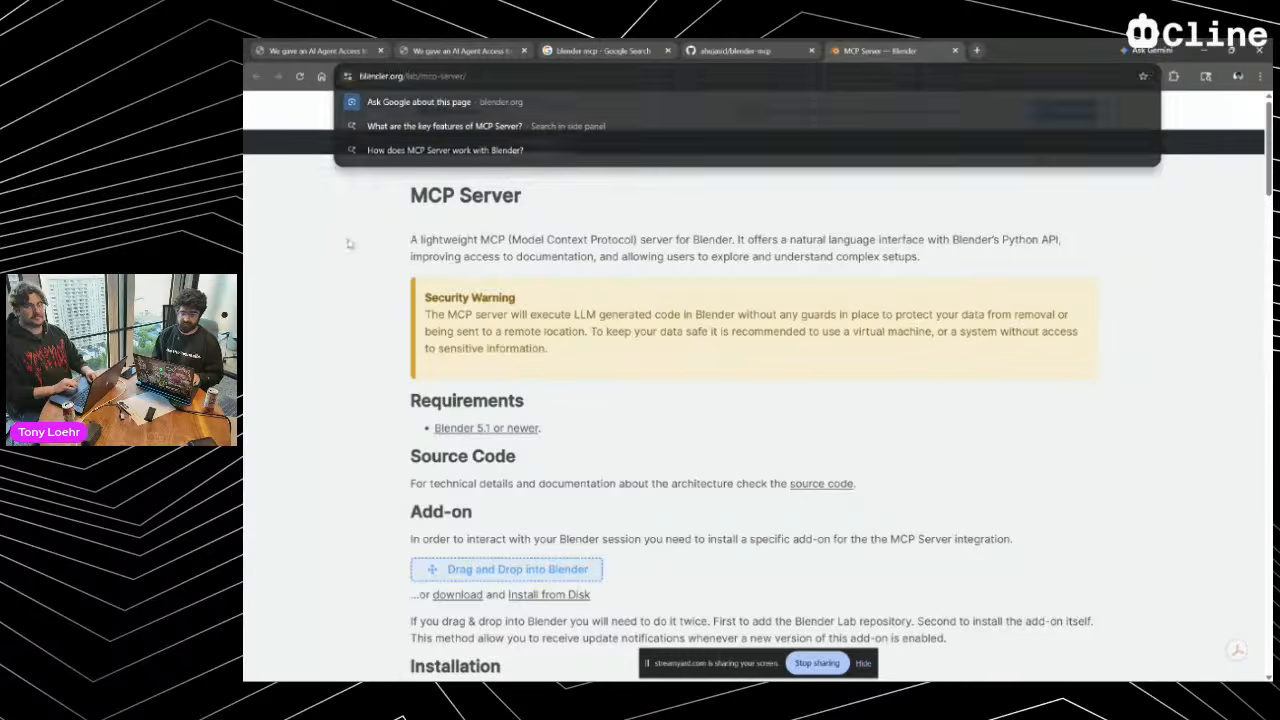
click(424, 77)
key(ctrl+c)
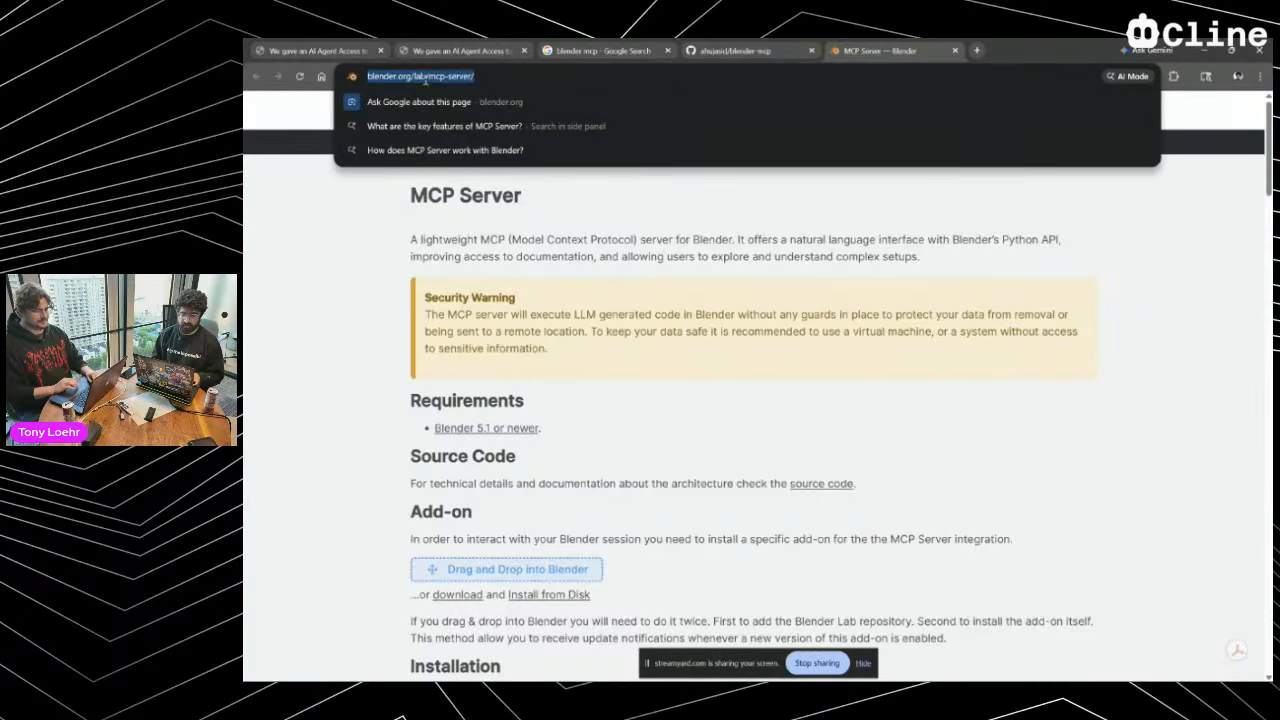
Post the MCP Server link in the StreamYard studio chat and return to the Chrome page
key(alt+Tab)
key(alt+Tab)
key(alt+Tab)
key(alt+Tab)
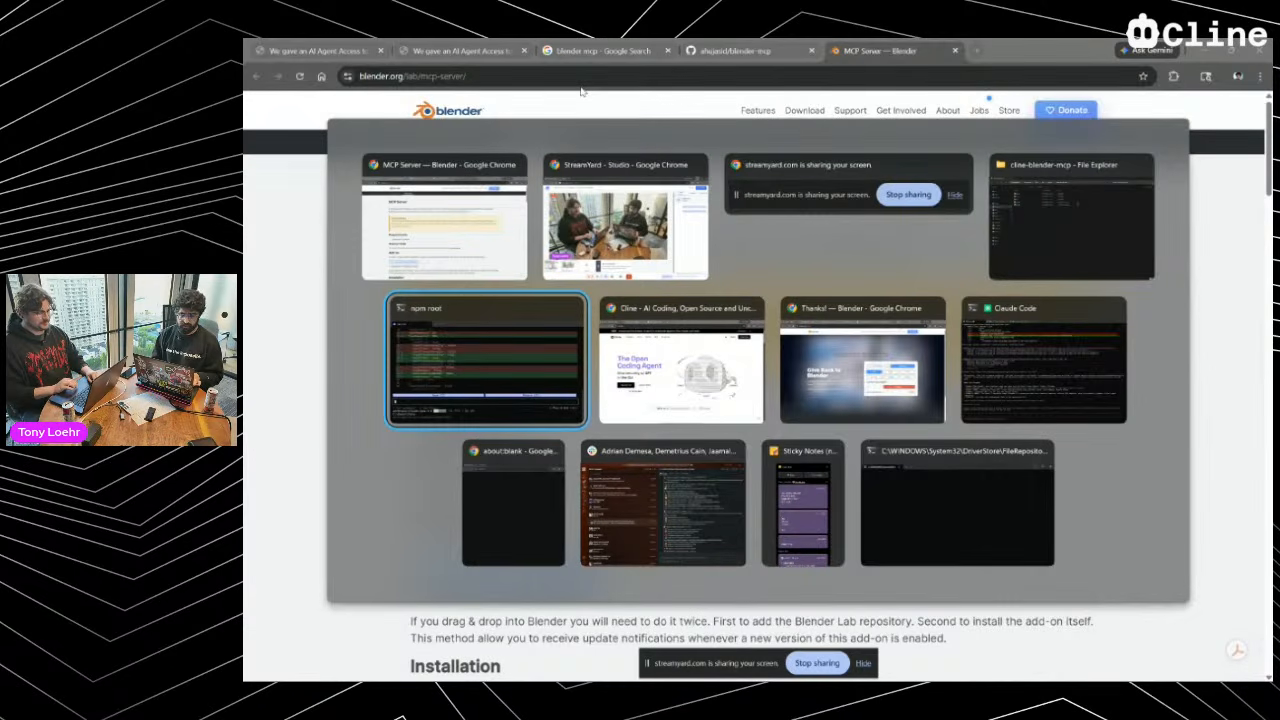
key(alt+shift+Tab)
key(alt+shift+Tab)
key(alt+shift+Tab)
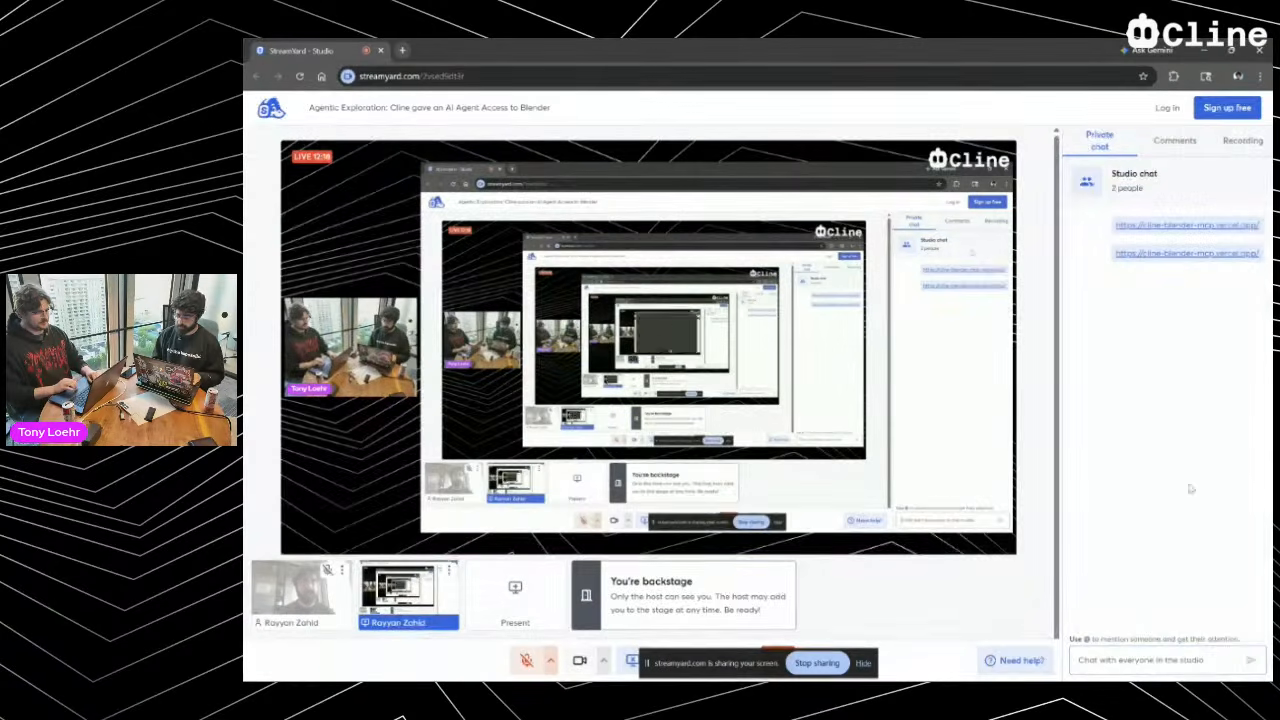
click(1118, 658)
key(ctrl+v)
key(Return)
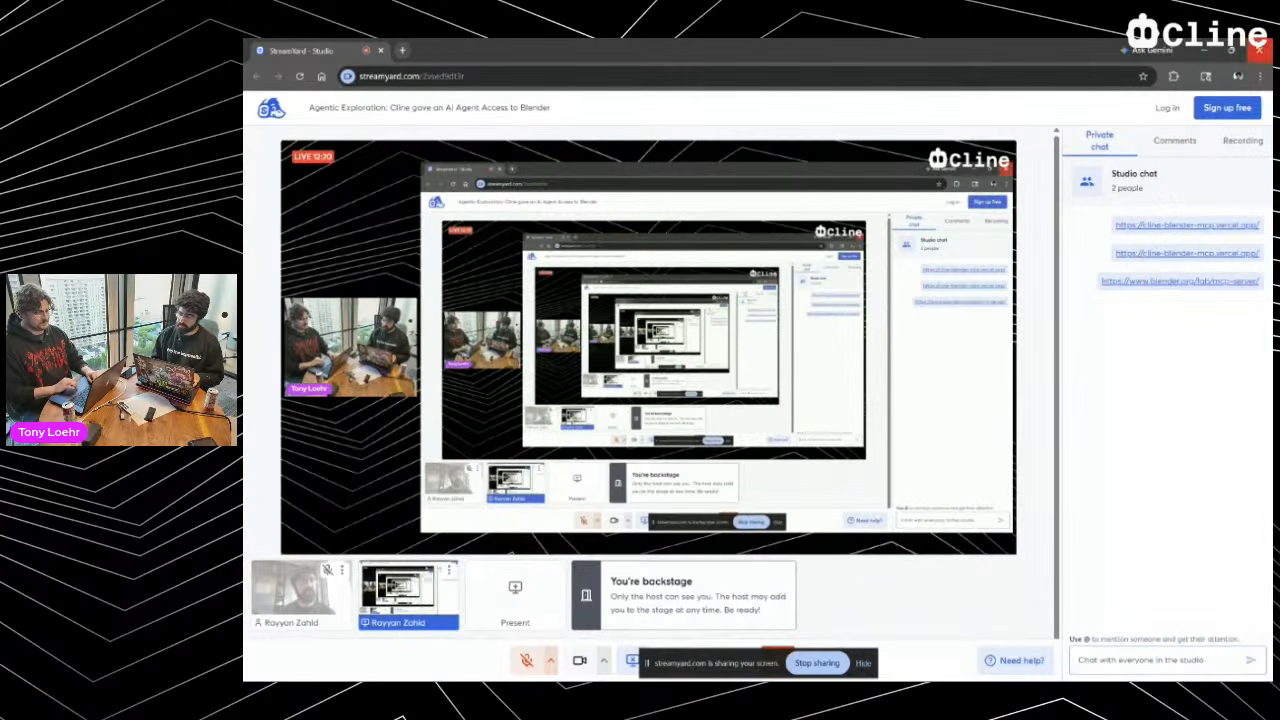
key(alt+Tab)
click(769, 243)
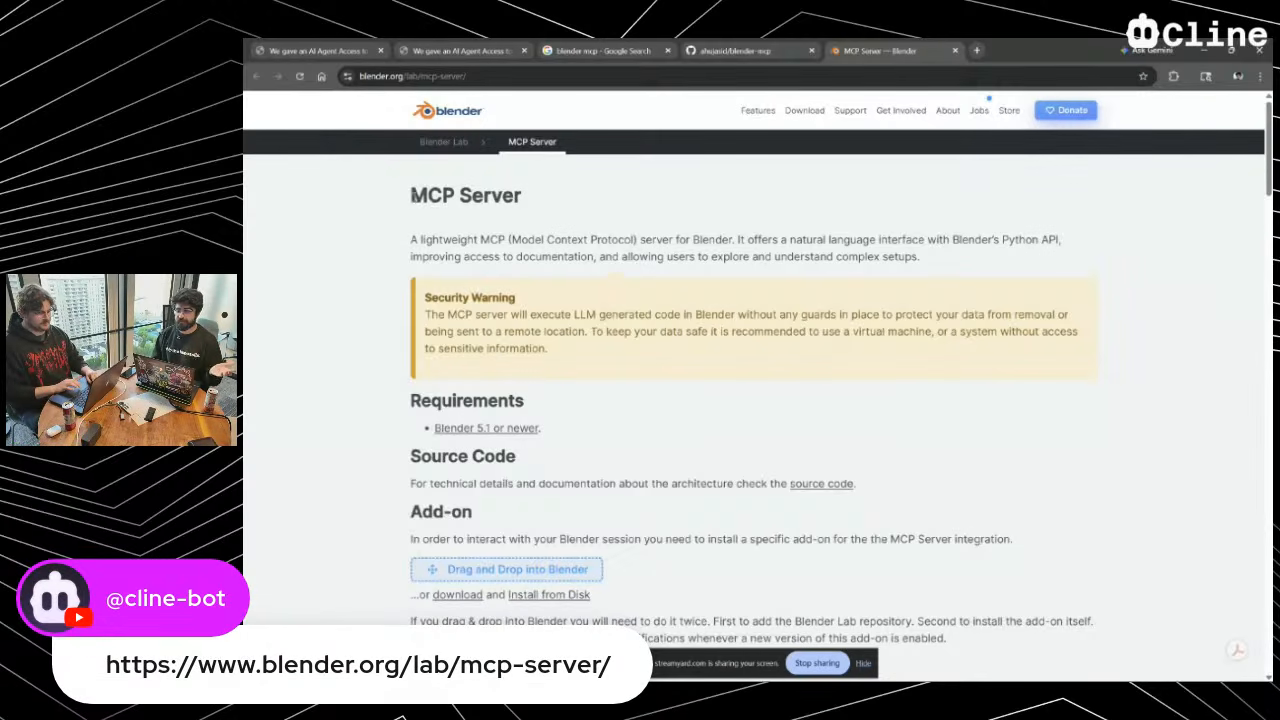
drag(409, 194, 591, 240)
click(591, 240)
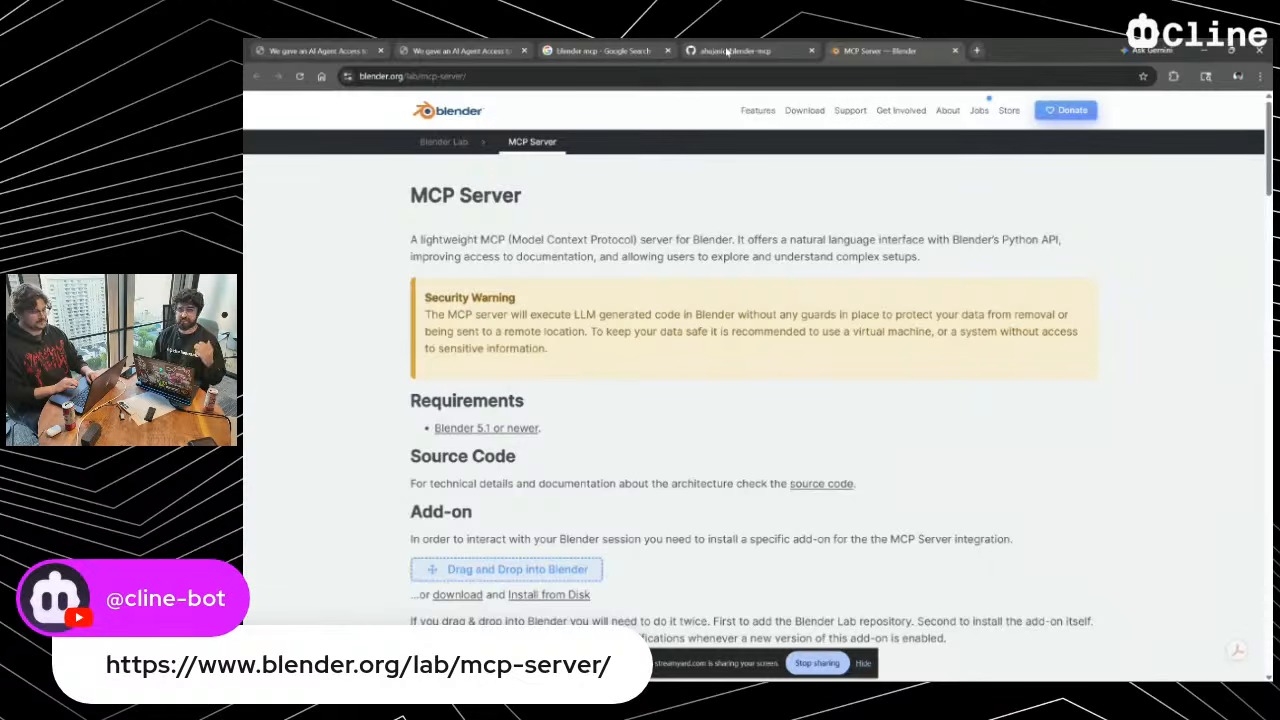
Select the blender-mcp GitHub address, then advance the slide deck to slide 04
click(727, 52)
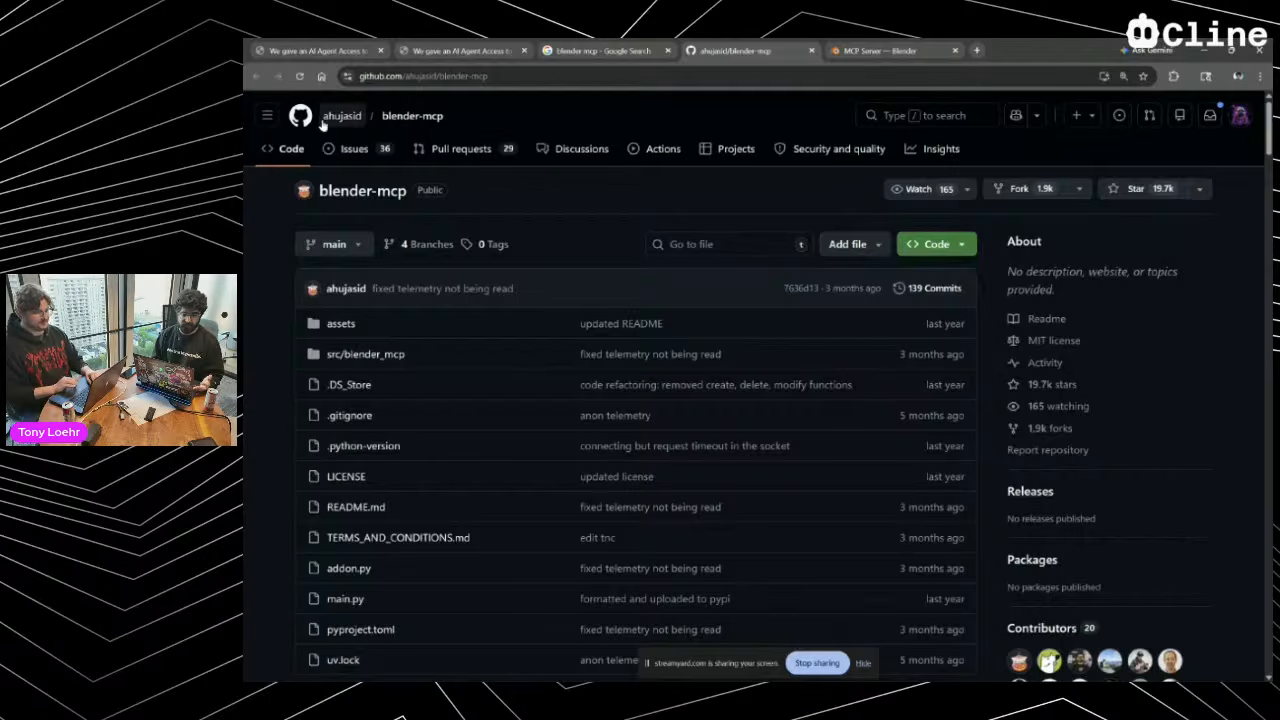
click(498, 76)
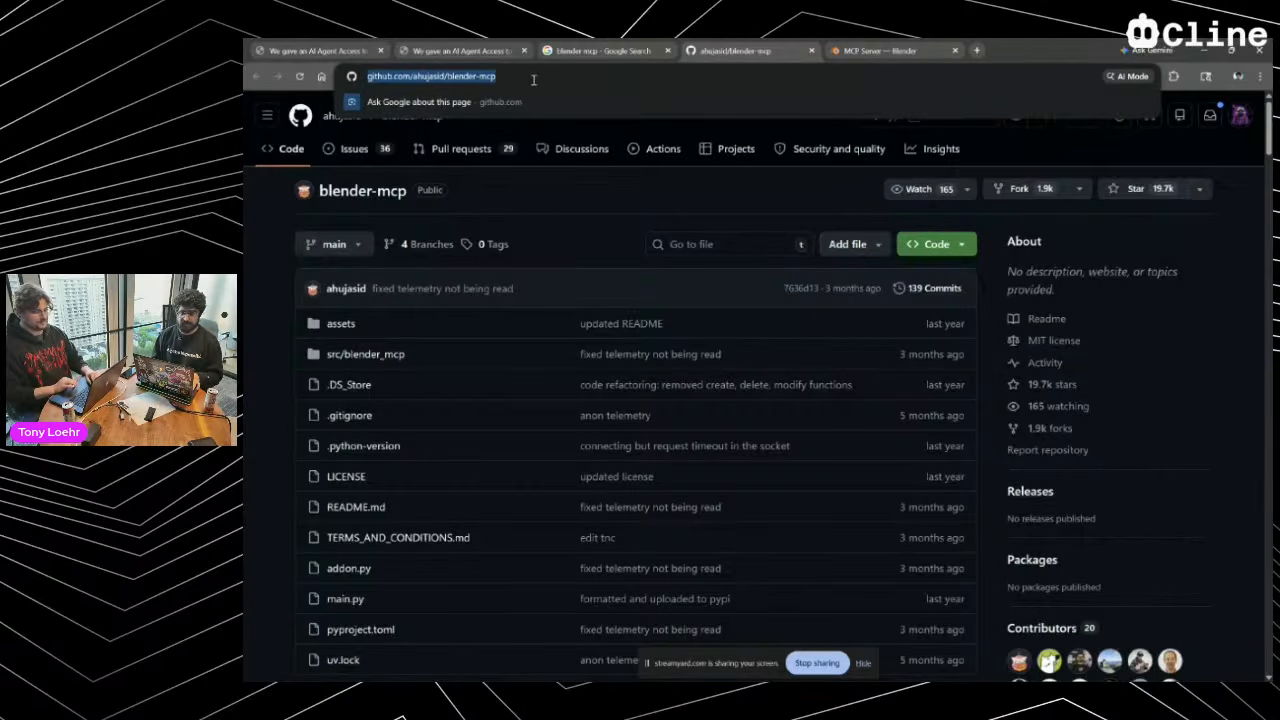
key(alt+Tab)
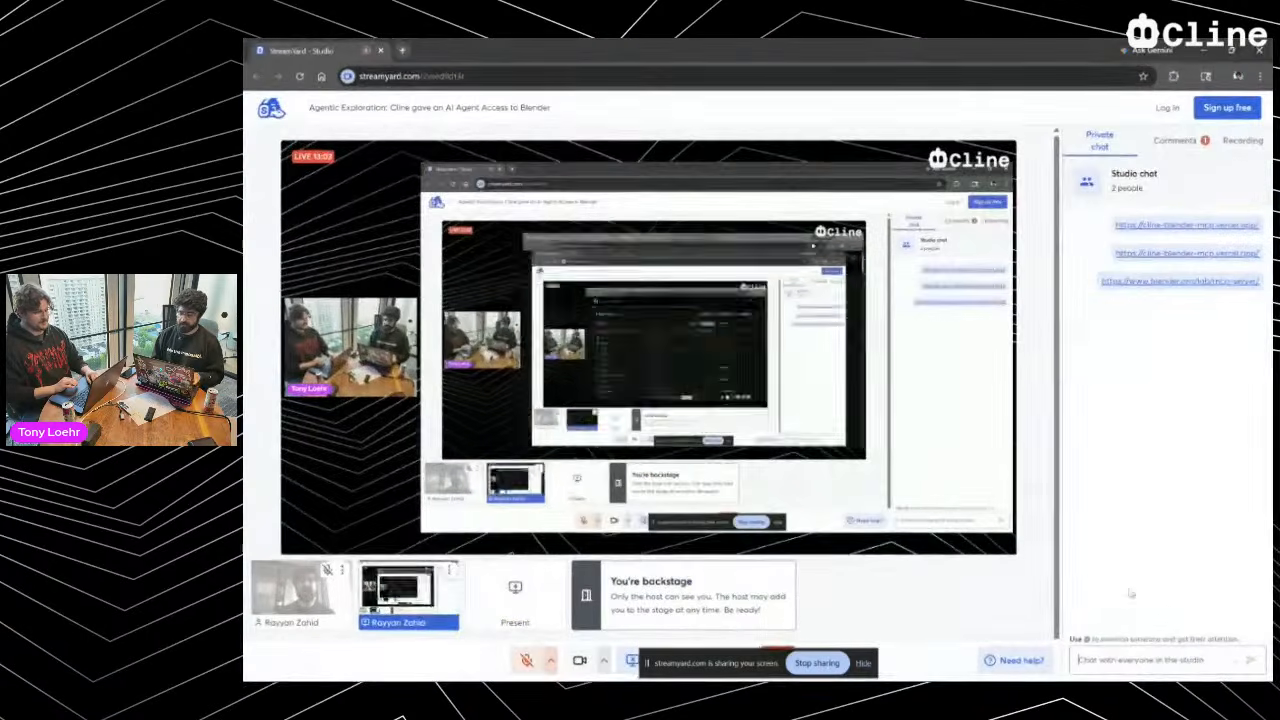
key(alt+Tab)
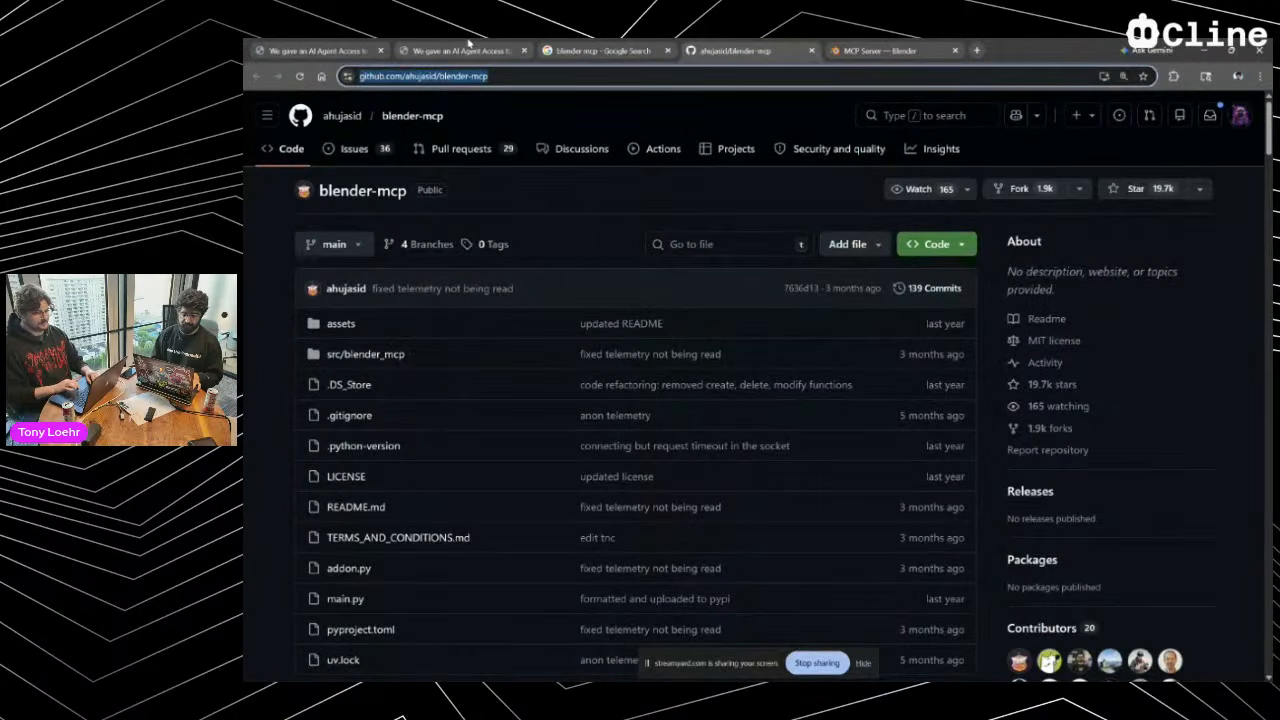
click(469, 43)
key(Right)
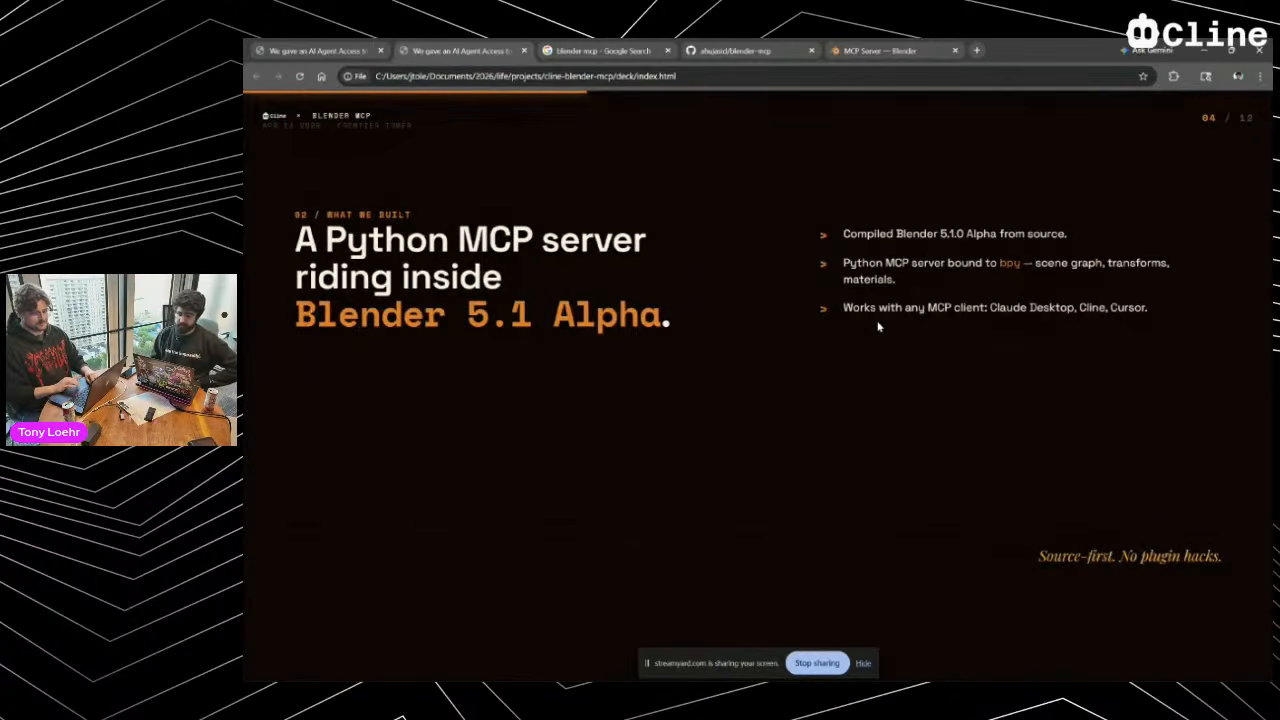
Advance the deck two slides to slide 06 and highlight the Blender 4.5 LTS install lines
key(Right)
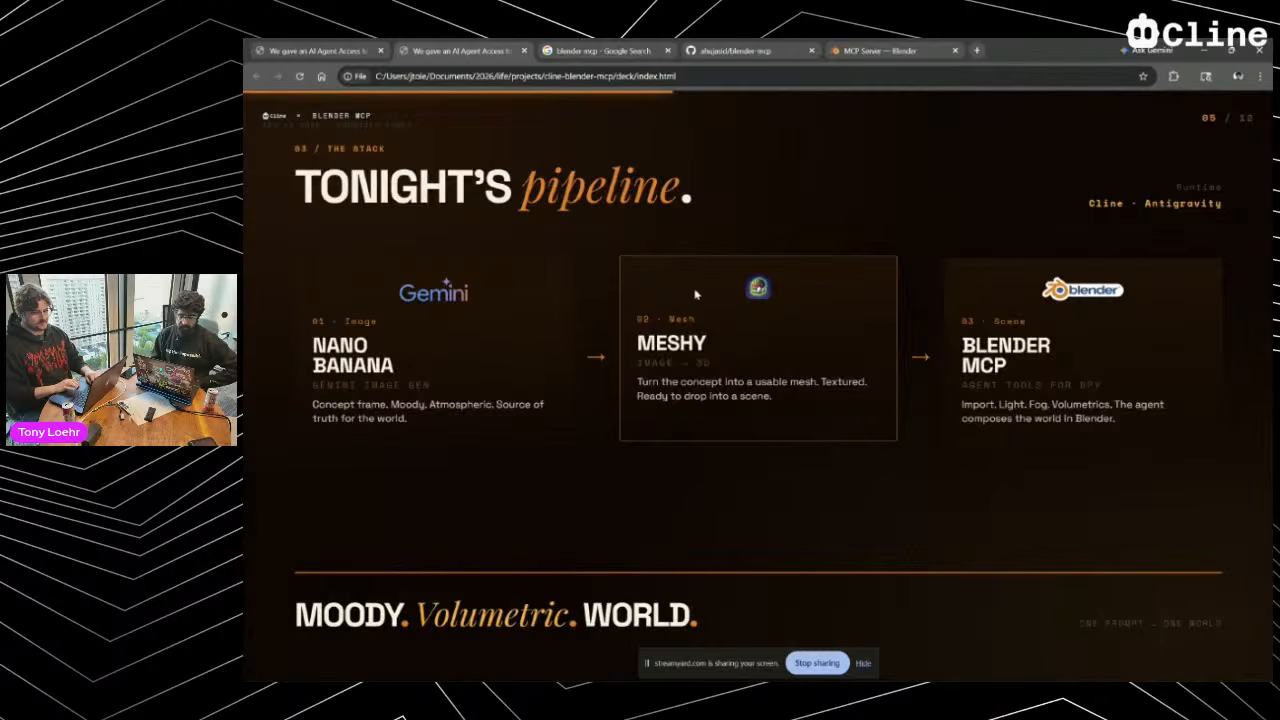
key(Right)
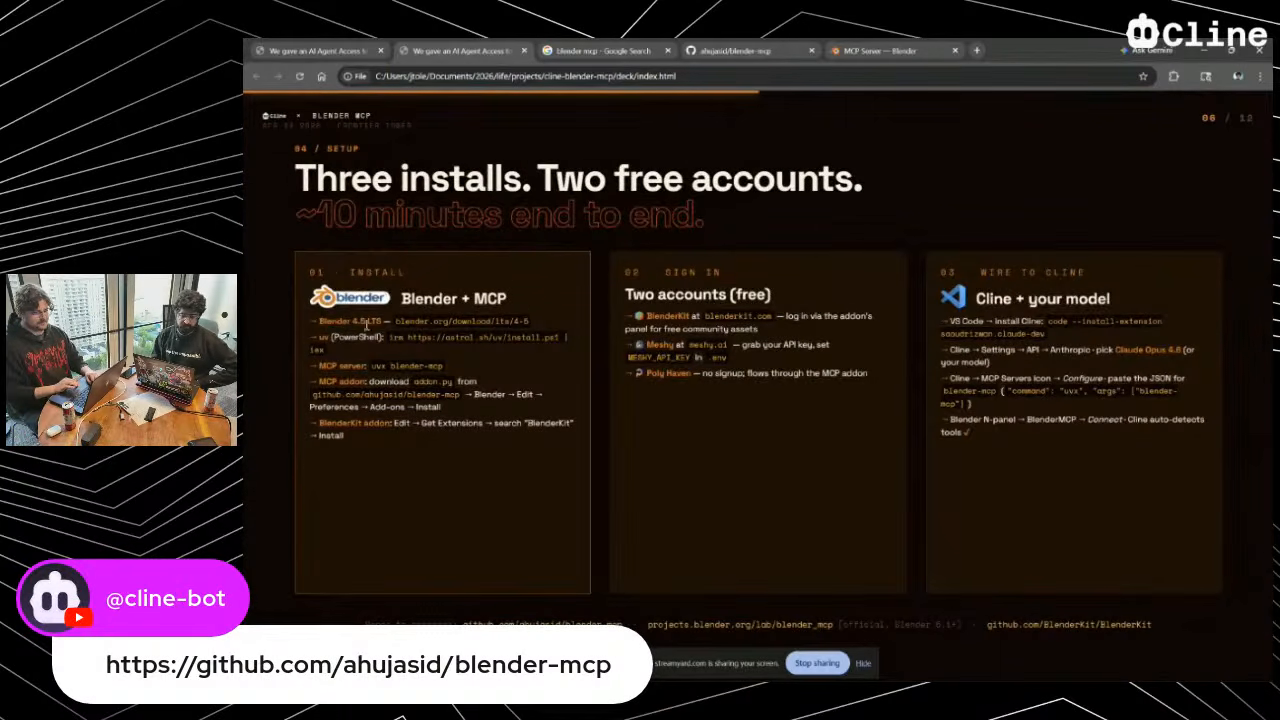
drag(318, 322, 447, 350)
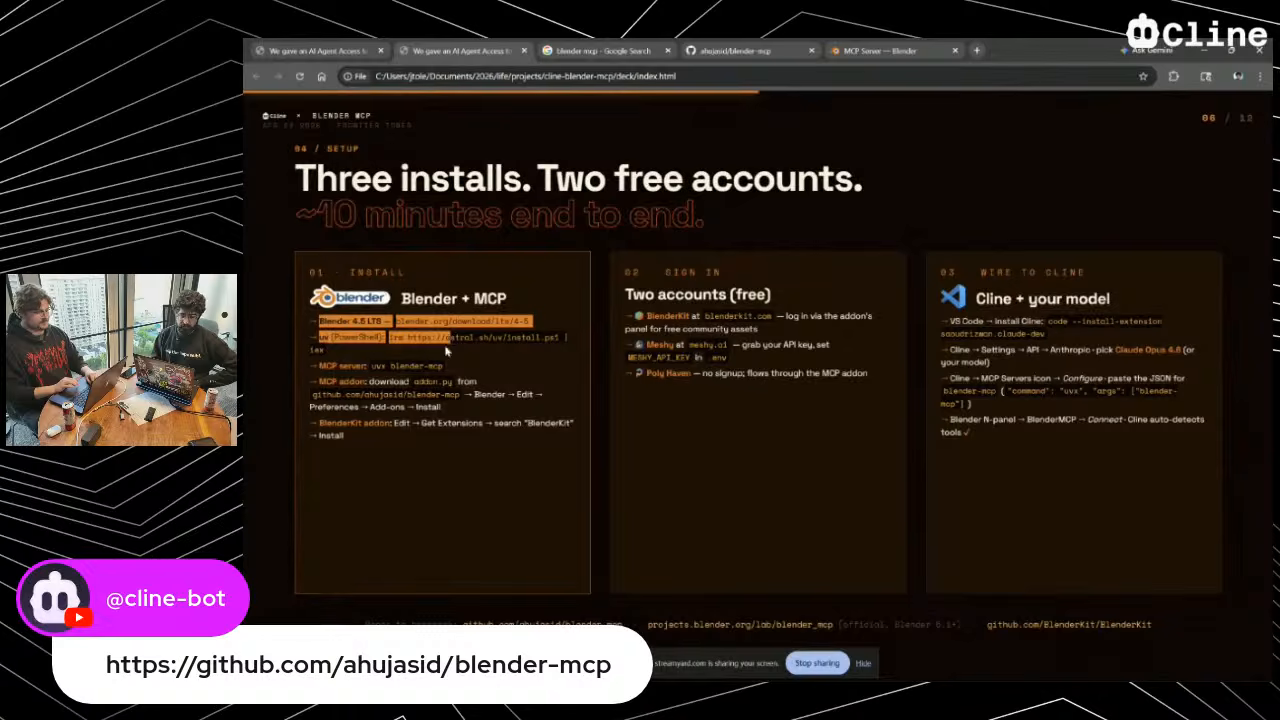
click(445, 355)
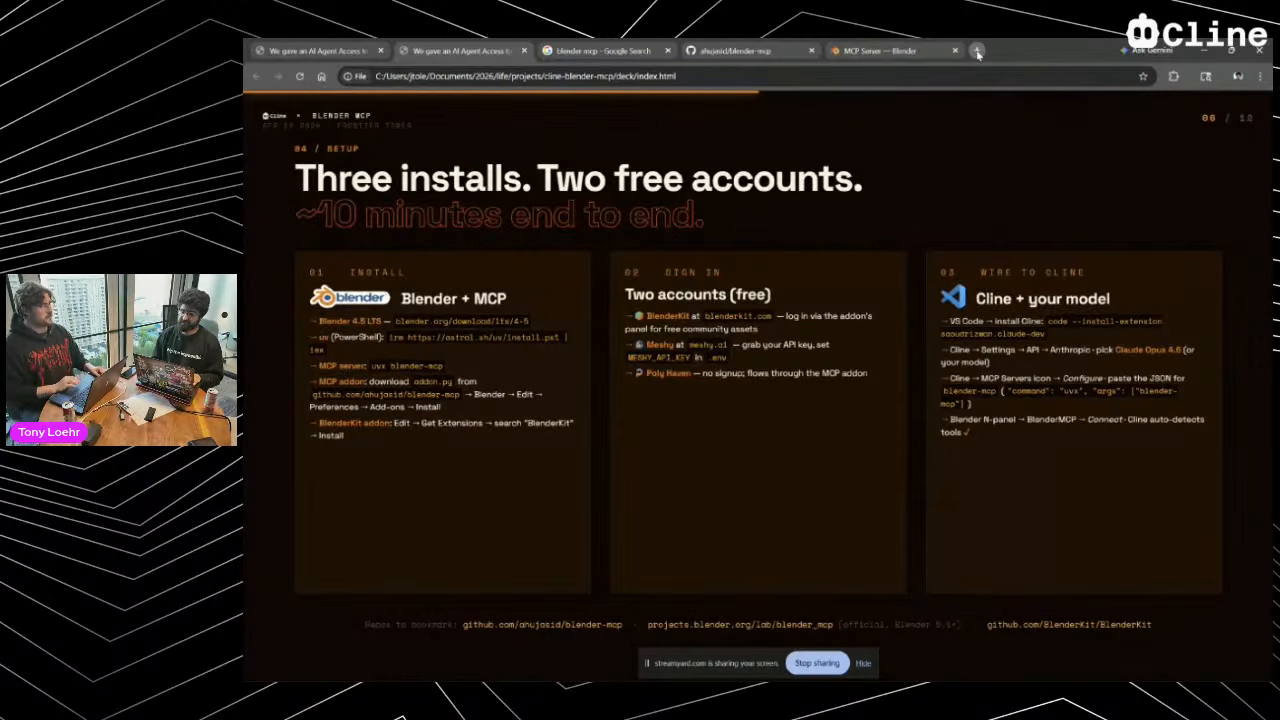
Search 'Cline CLI' in a new tab and open the Cline CLI Getting Started documentation
click(977, 51)
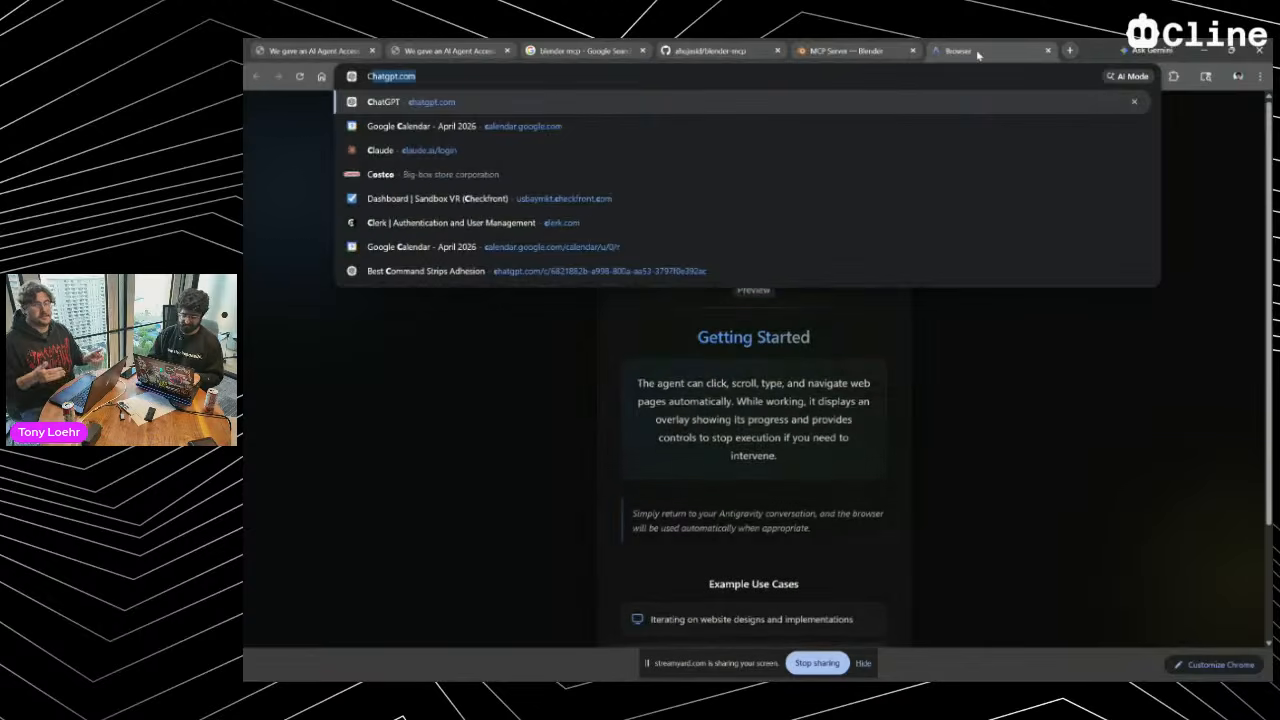
text(Cline CLI)
key(Return)
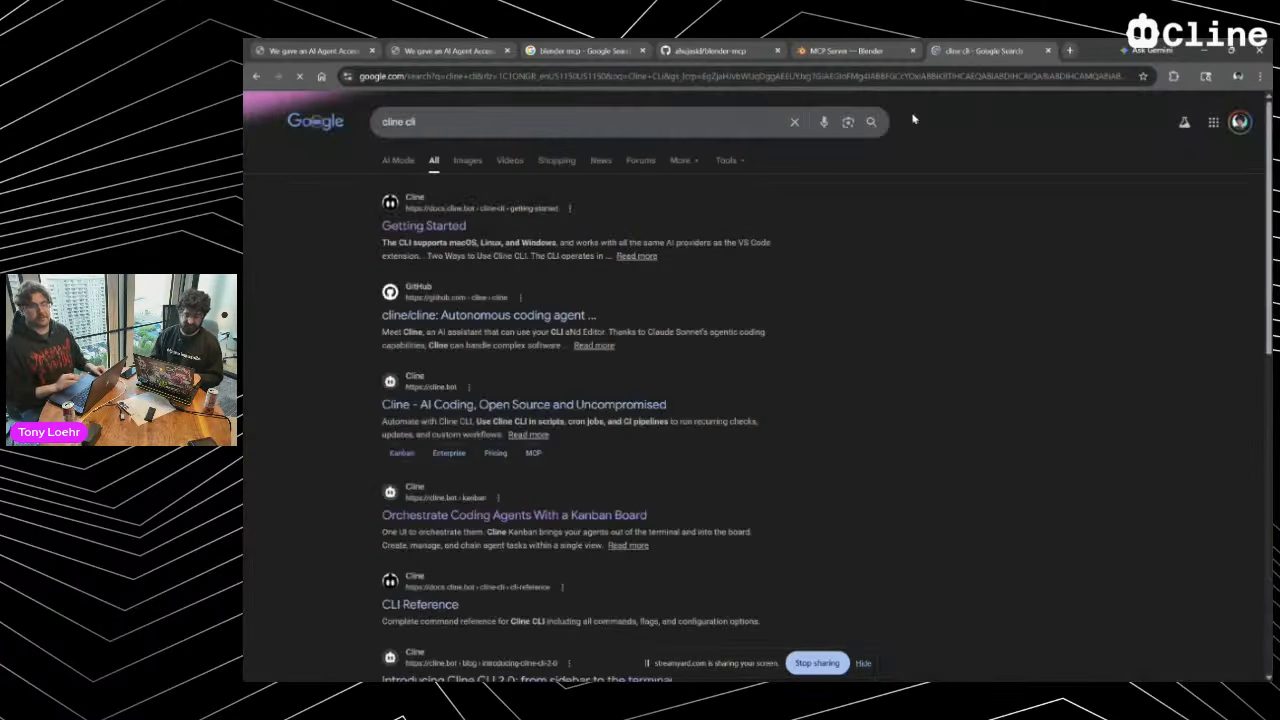
click(423, 228)
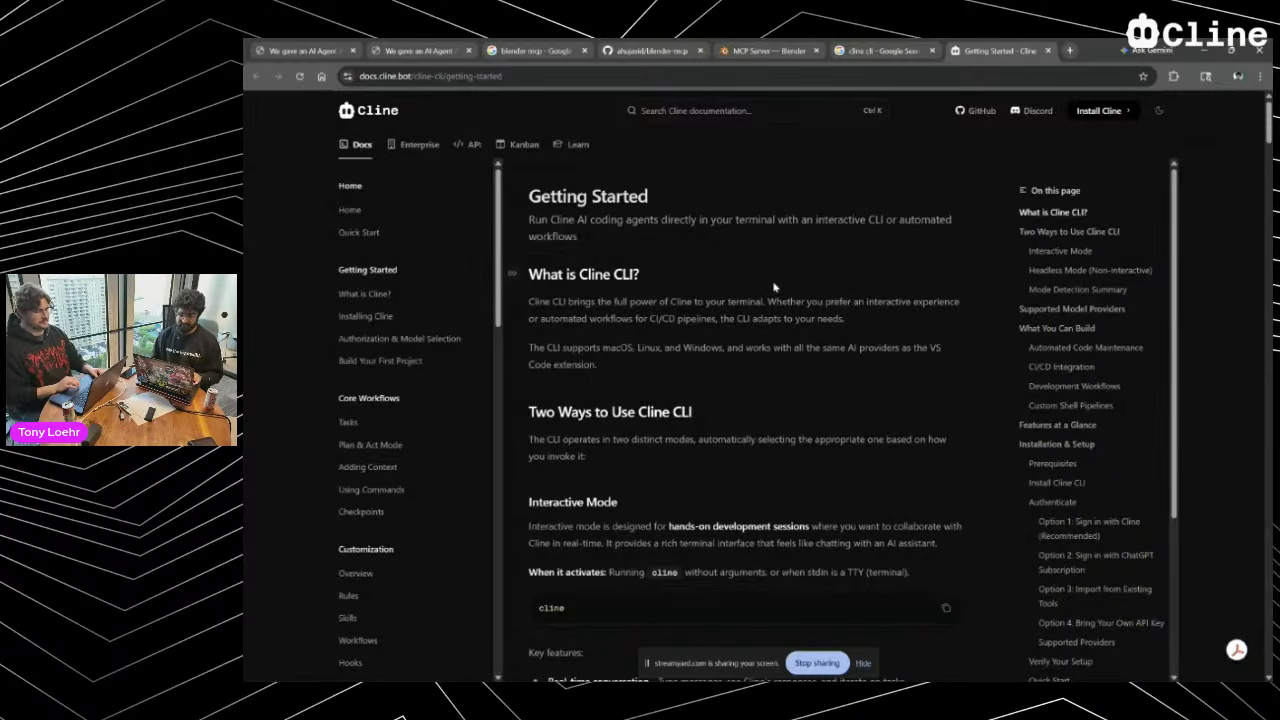
scroll(818, 316, down, 4)
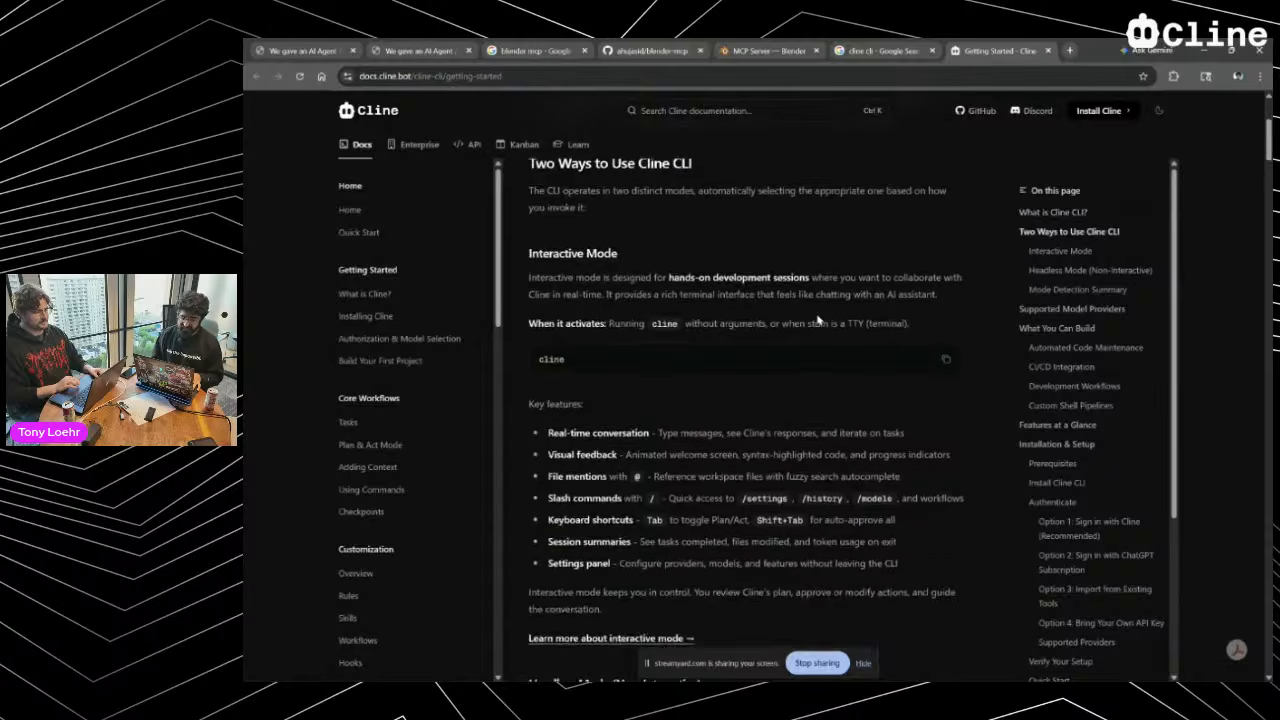
key(alt+Tab)
key(alt+shift+Tab)
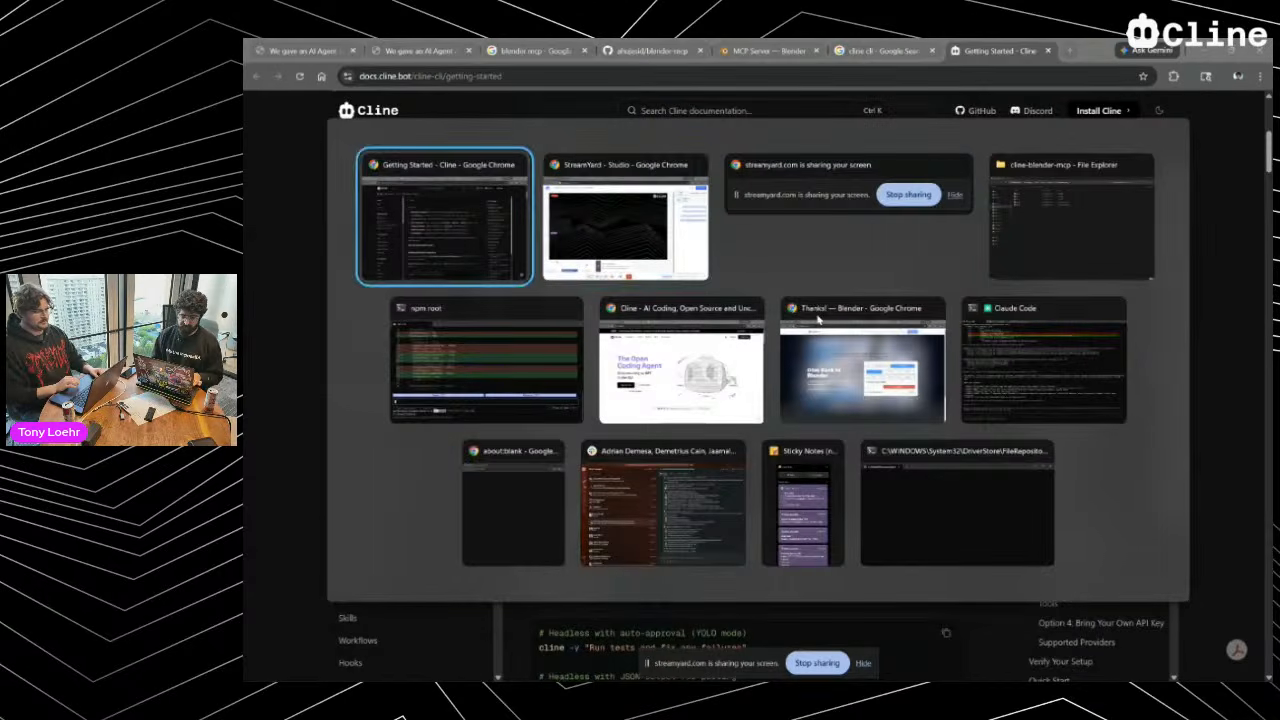
key(super)
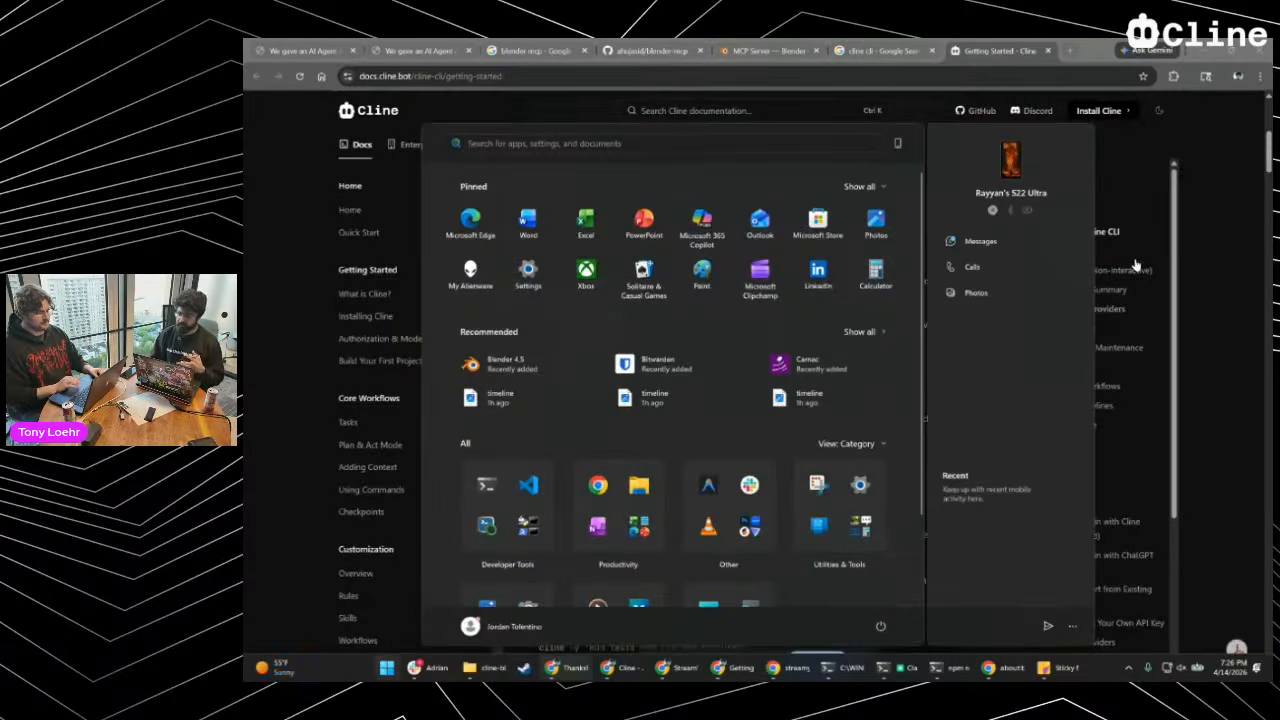
Return to the cline-blender-mcp folder window in File Explorer
key(super)
scroll(843, 258, up, 4)
scroll(843, 258, up, 1)
key(alt+Tab)
key(alt+Tab)
key(alt+Tab)
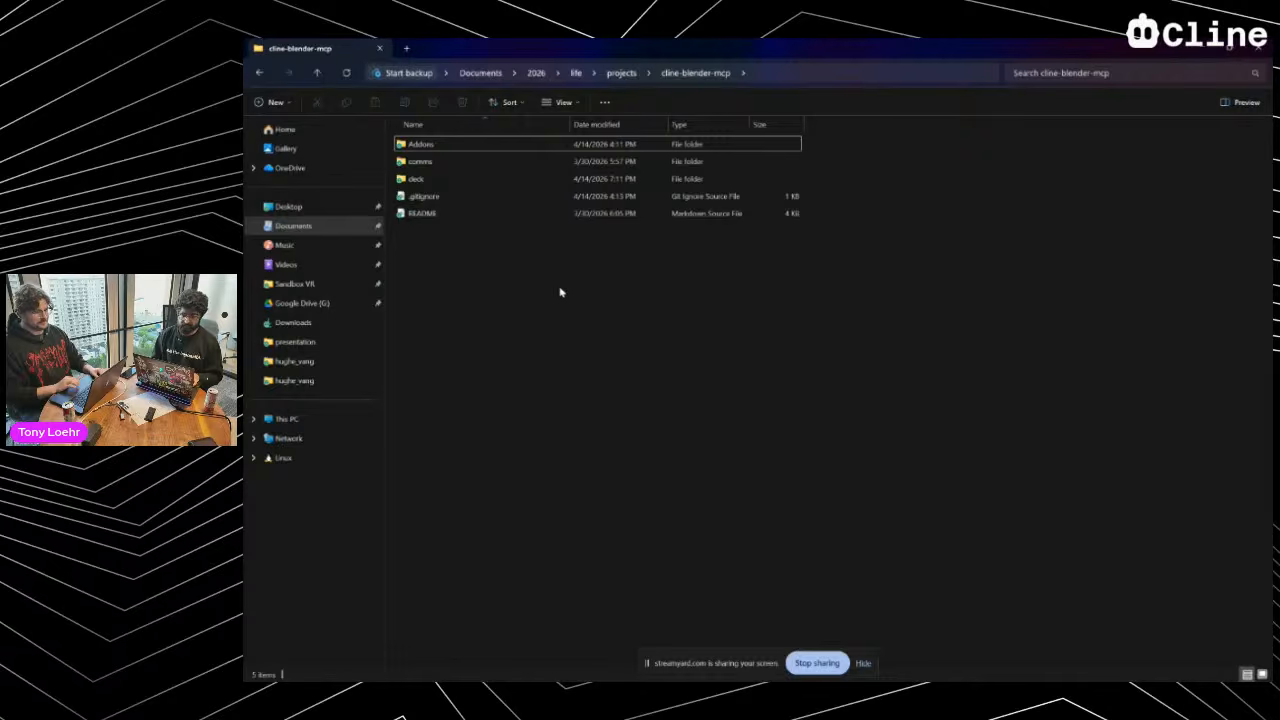
Create a new folder named ClineBlenderMCP_01 and open it
right_click(505, 309)
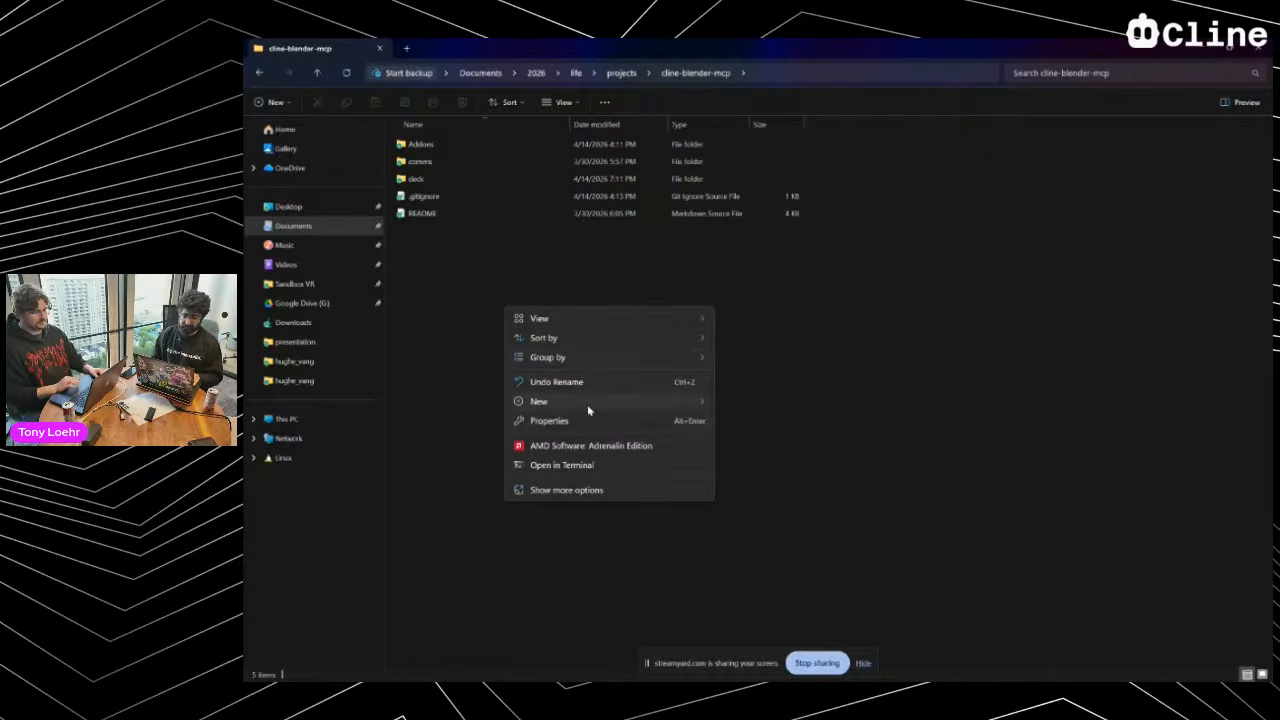
mouse_move(575, 402)
click(746, 404)
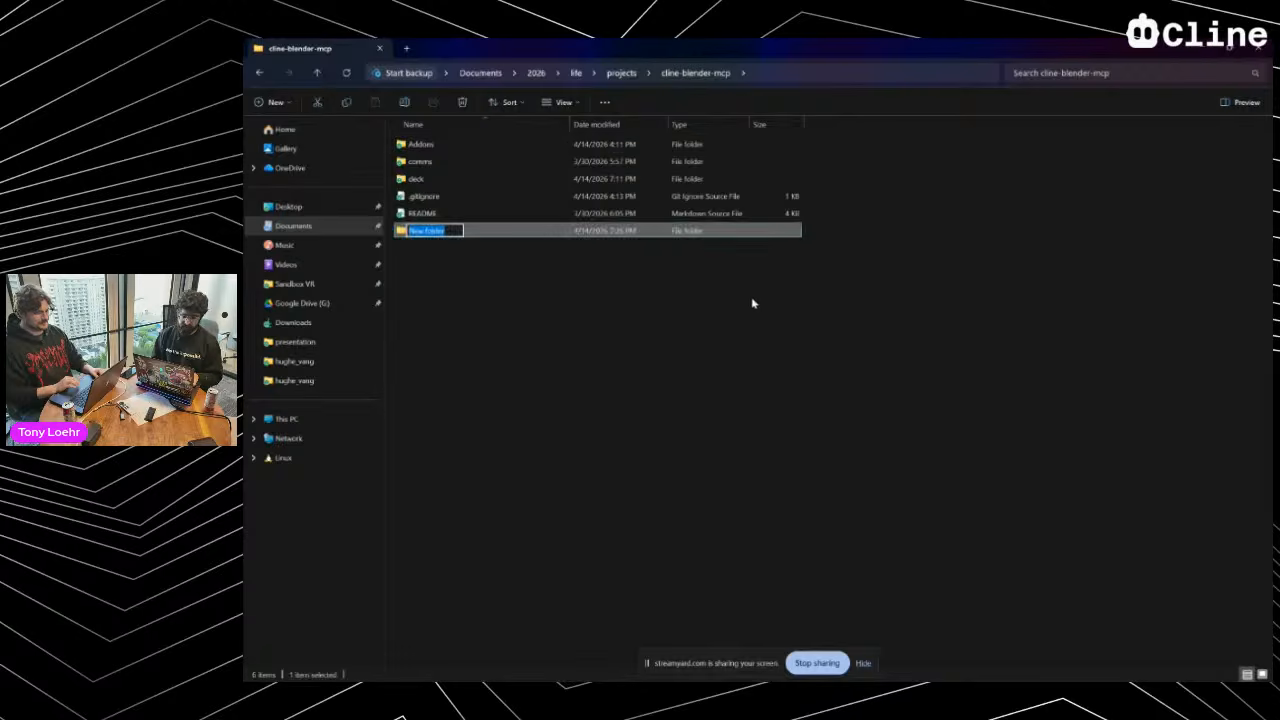
text(Cl)
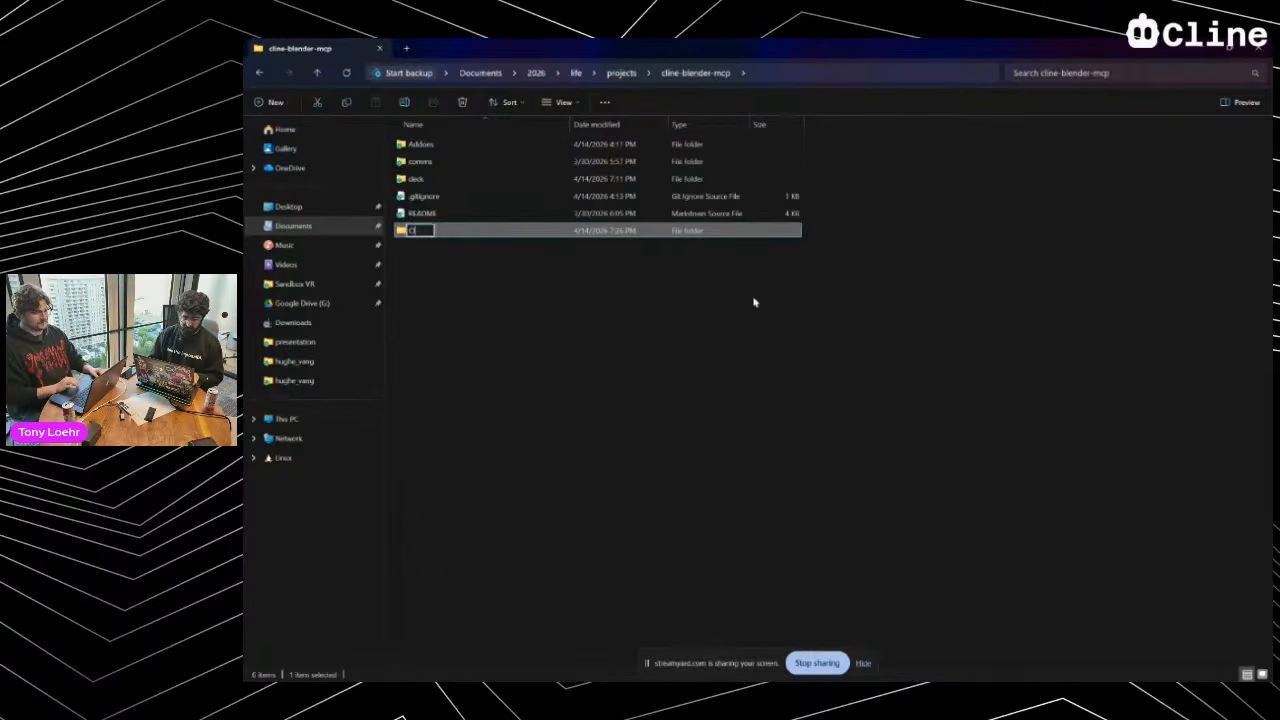
text(ineBlenderMCP)
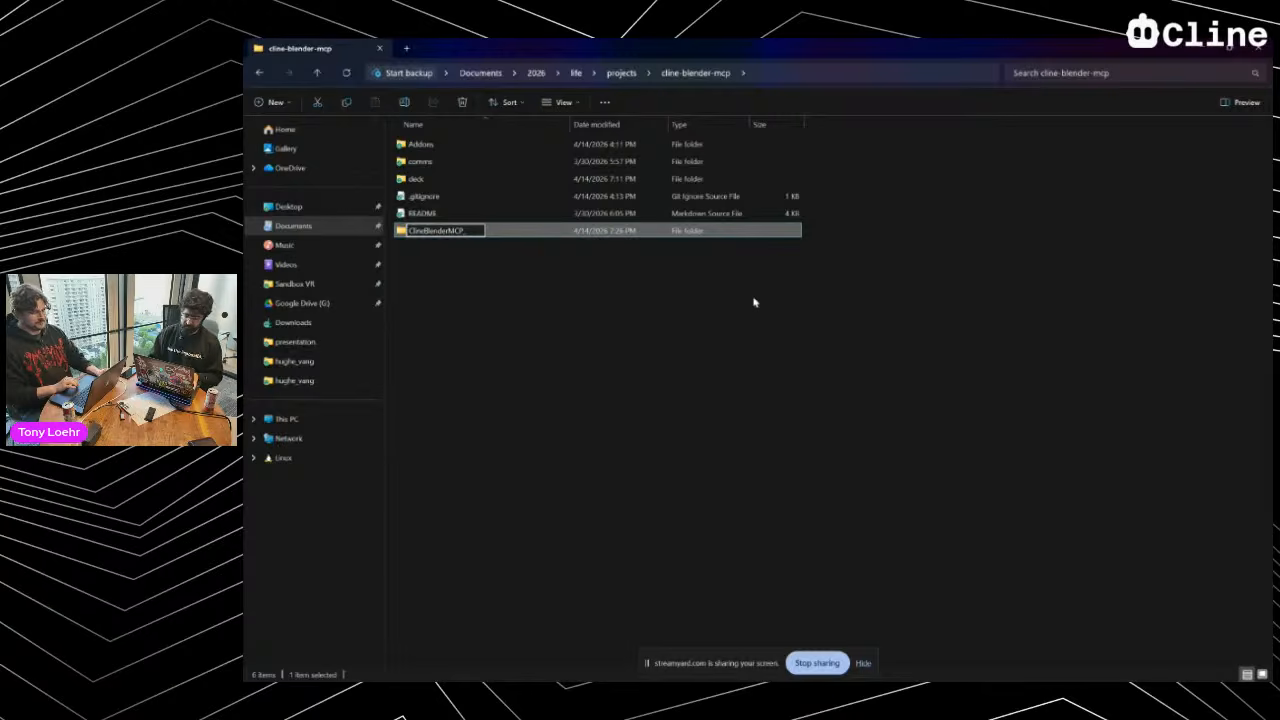
text(_01)
key(Return)
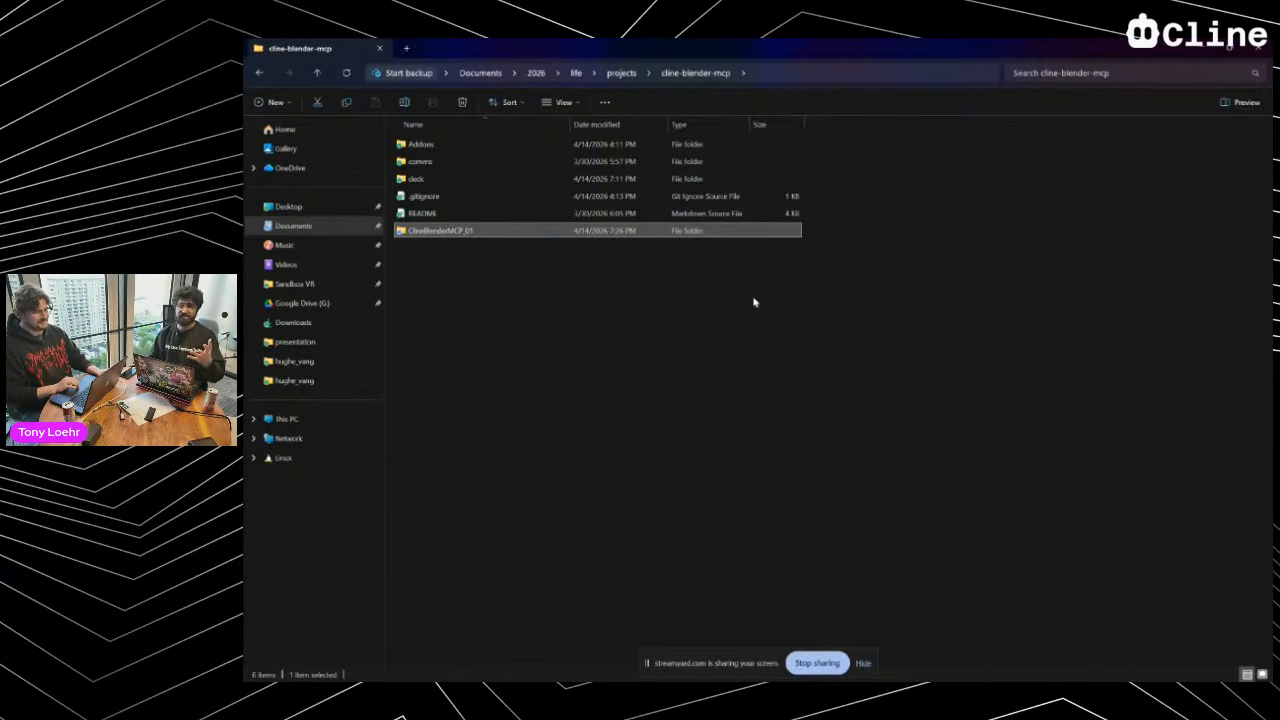
key(Return)
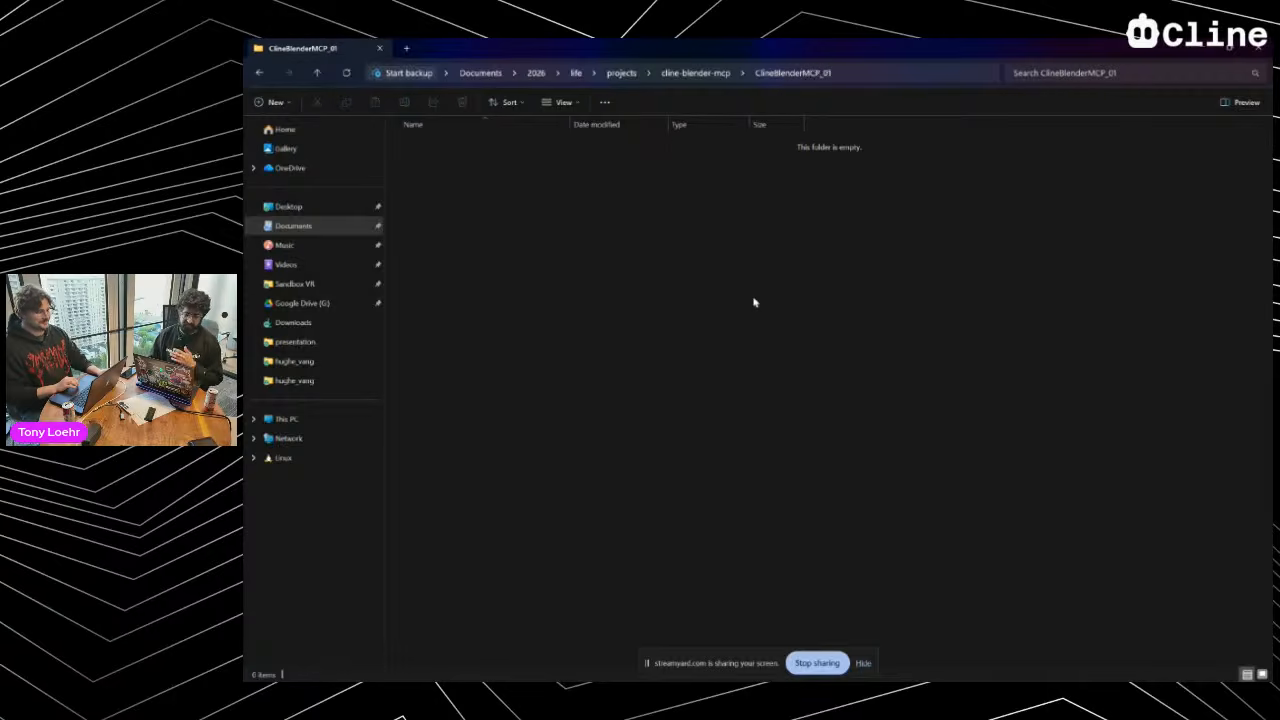
right_click(640, 288)
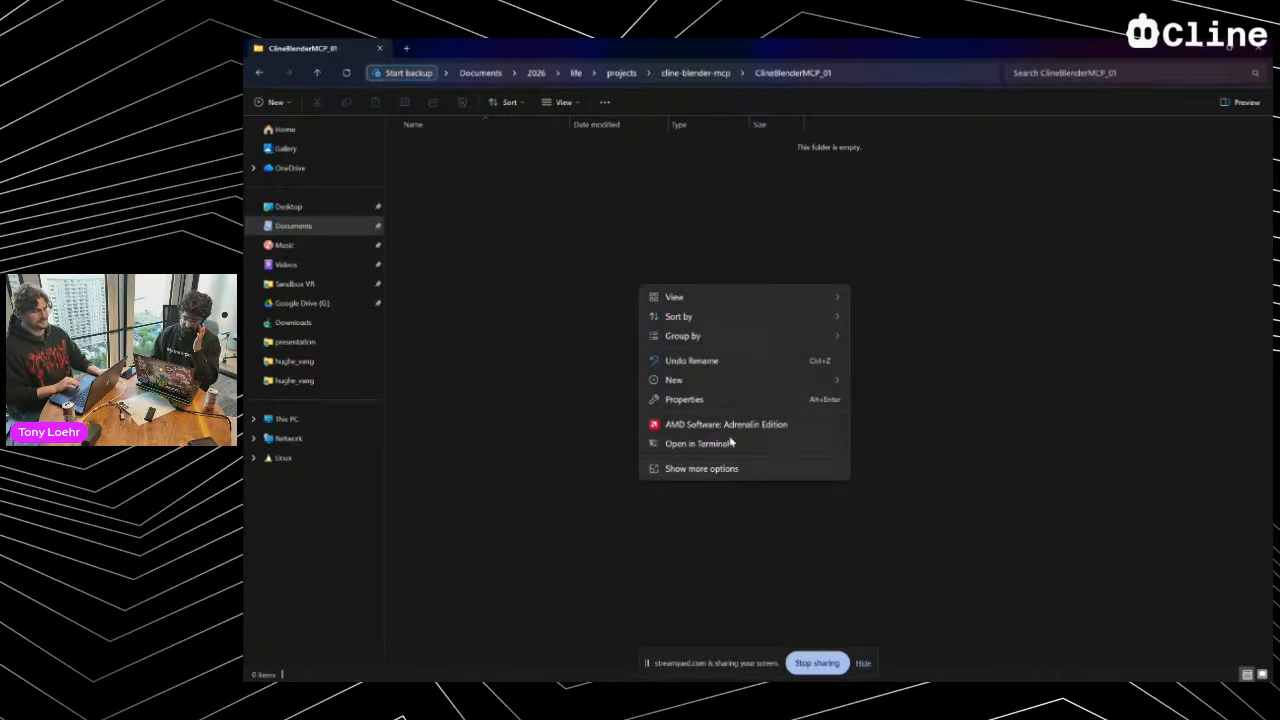
Open PowerShell in the ClineBlenderMCP_01 folder, maximized with enlarged text
click(705, 444)
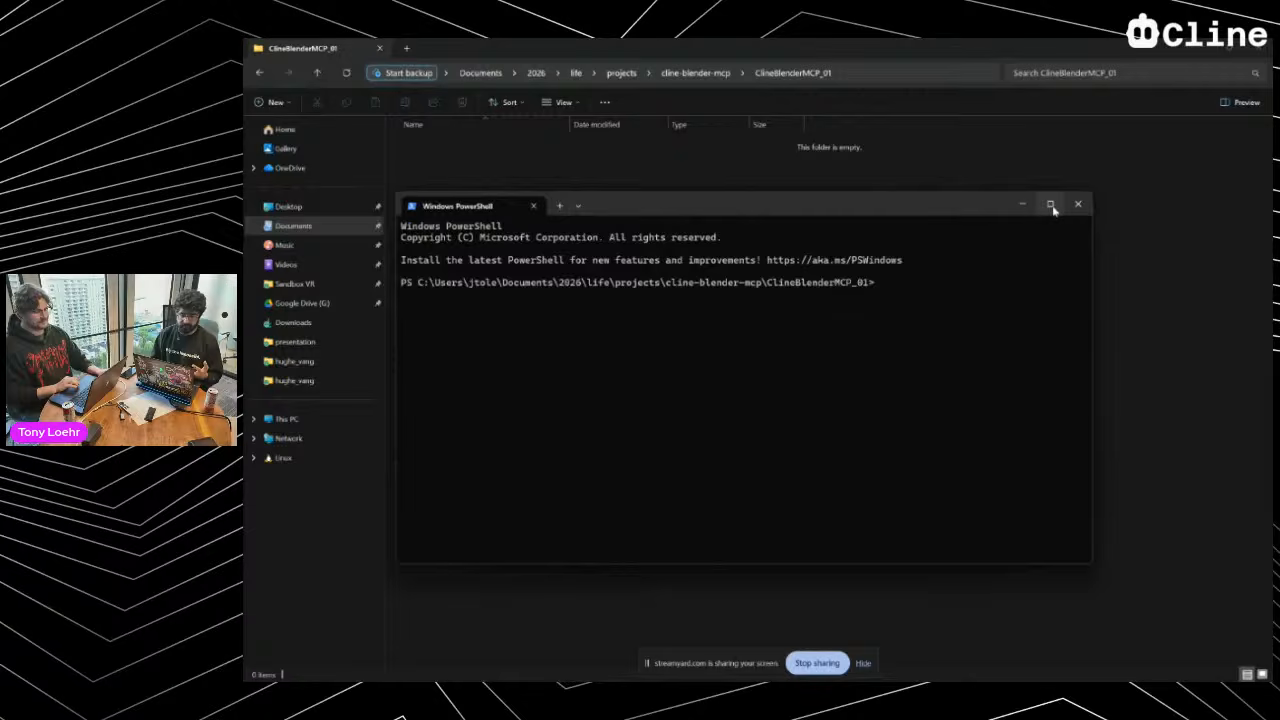
click(1051, 205)
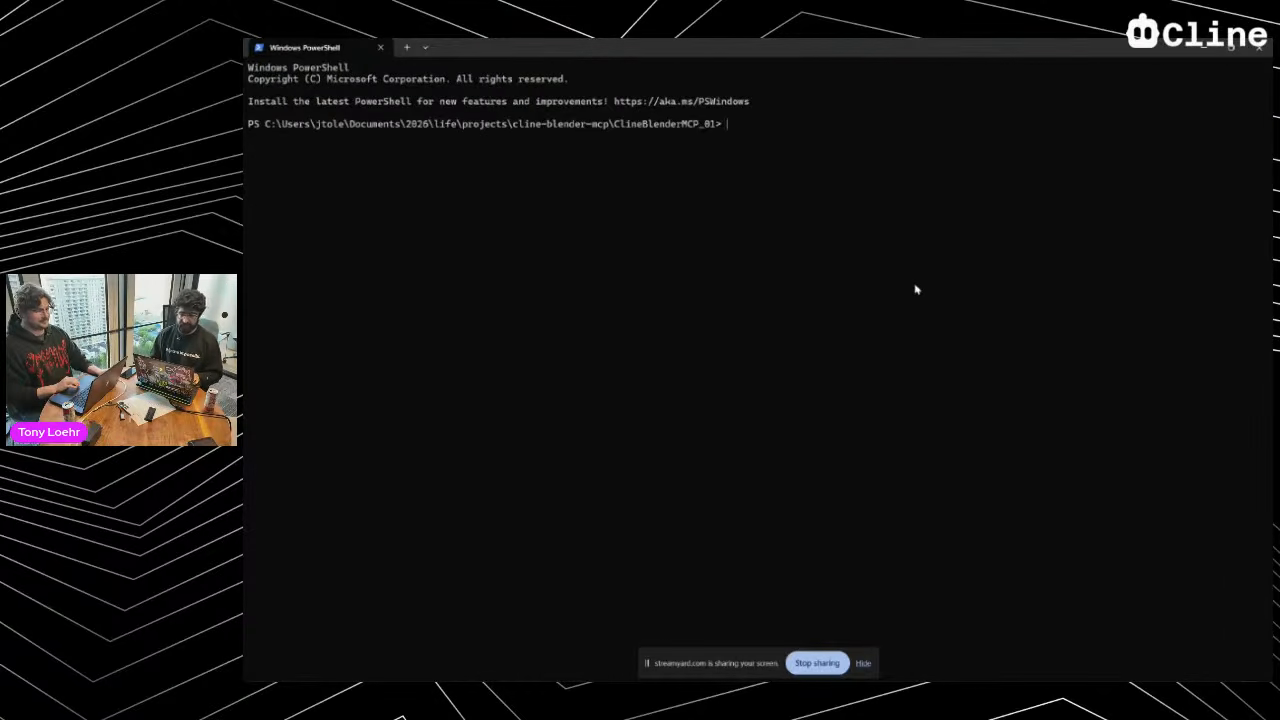
ctrl+scroll(915, 289, up, 5)
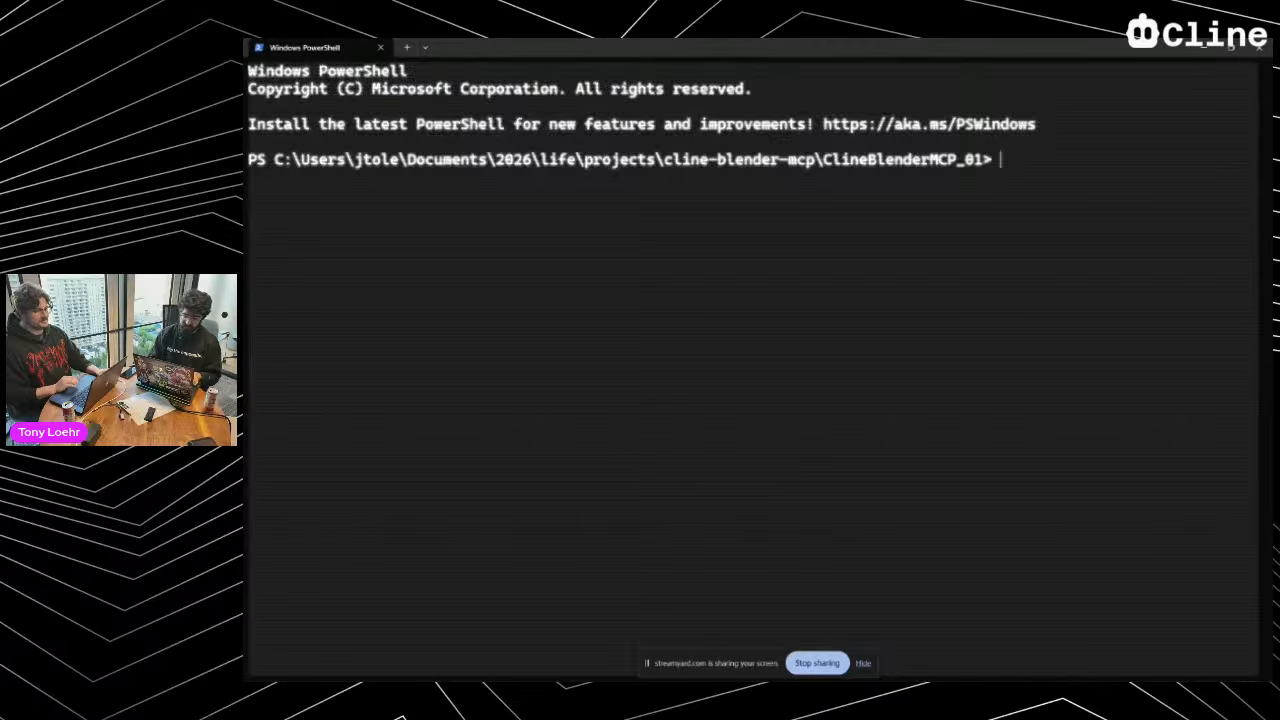
key(F11)
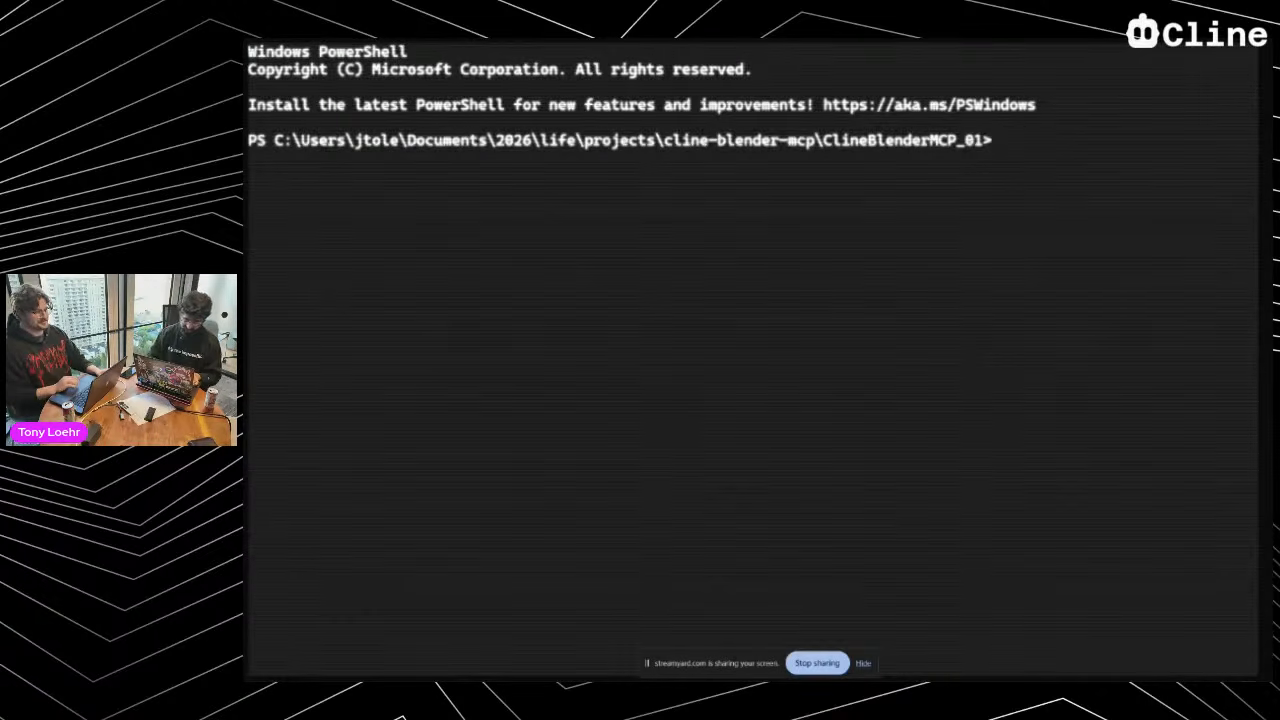
key(F11)
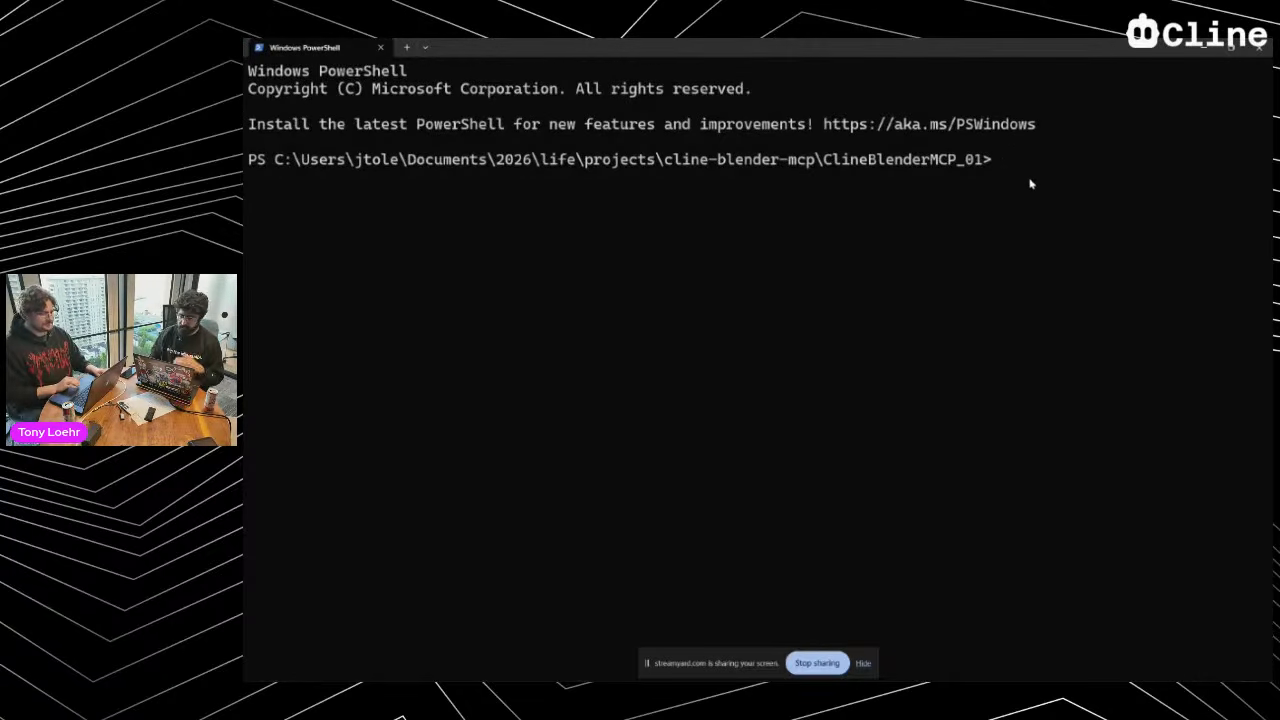
key(Up)
key(Up)
key(Up)
key(Up)
key(Up)
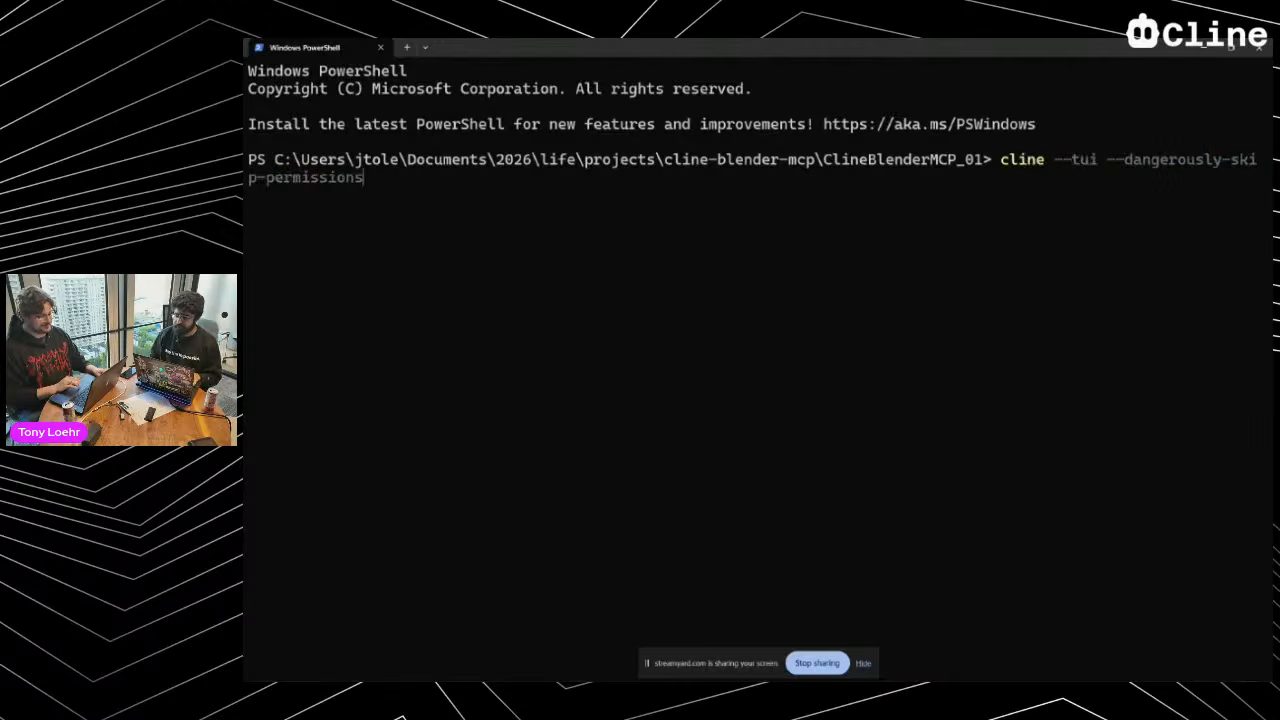
Recall and highlight the npm install -g cline command from history, then erase it
key(Up)
key(Up)
key(Up)
key(Up)
key(Up)
key(Up)
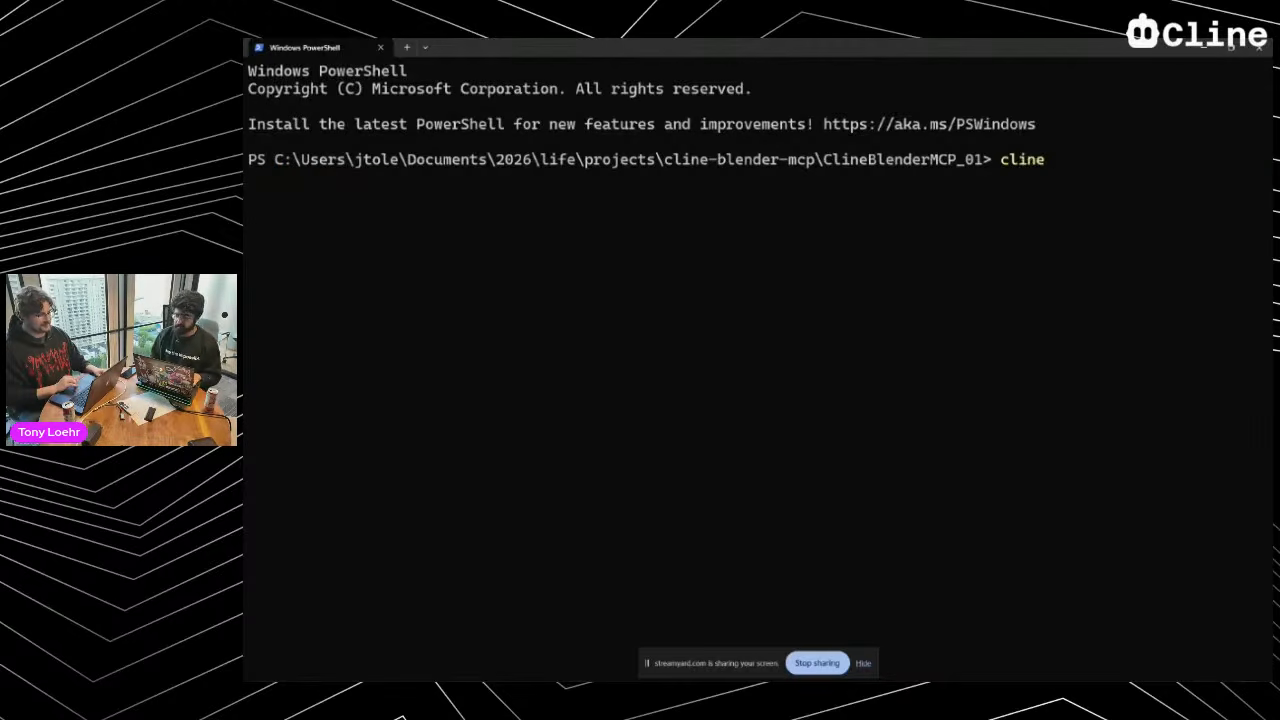
key(Up)
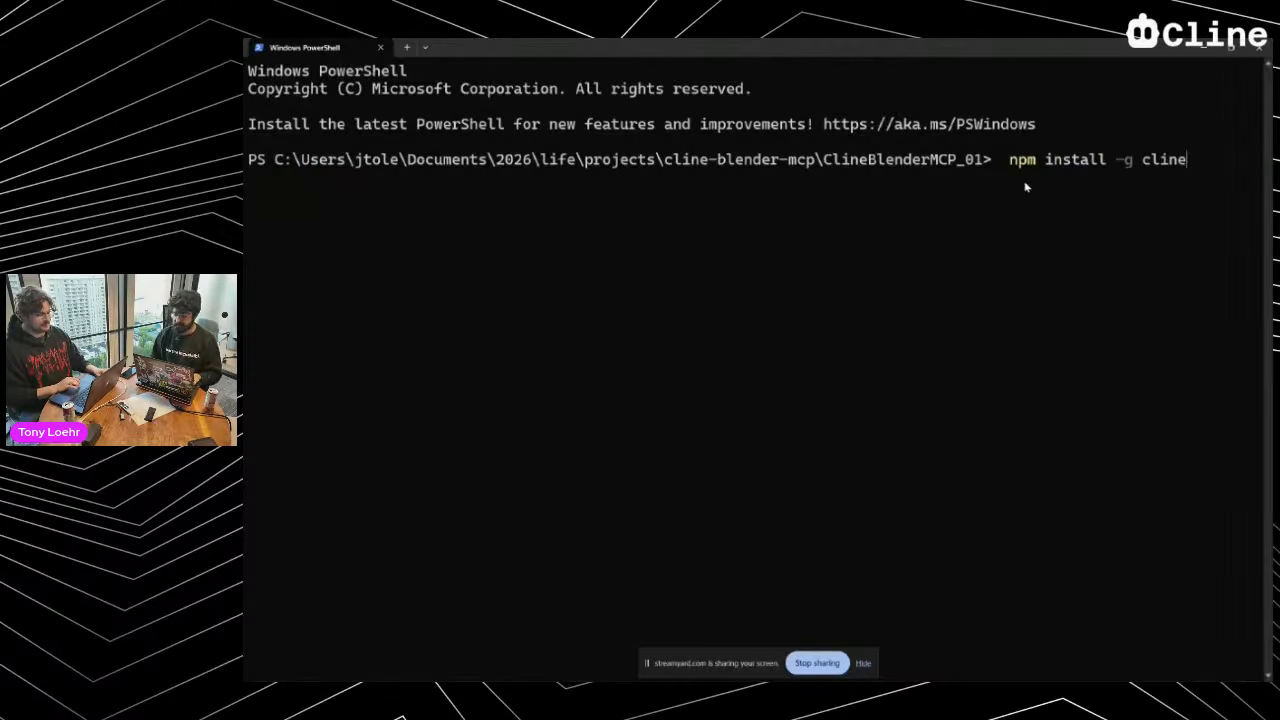
ctrl+scroll(1025, 187, up, 2)
ctrl+scroll(1025, 187, up, 2)
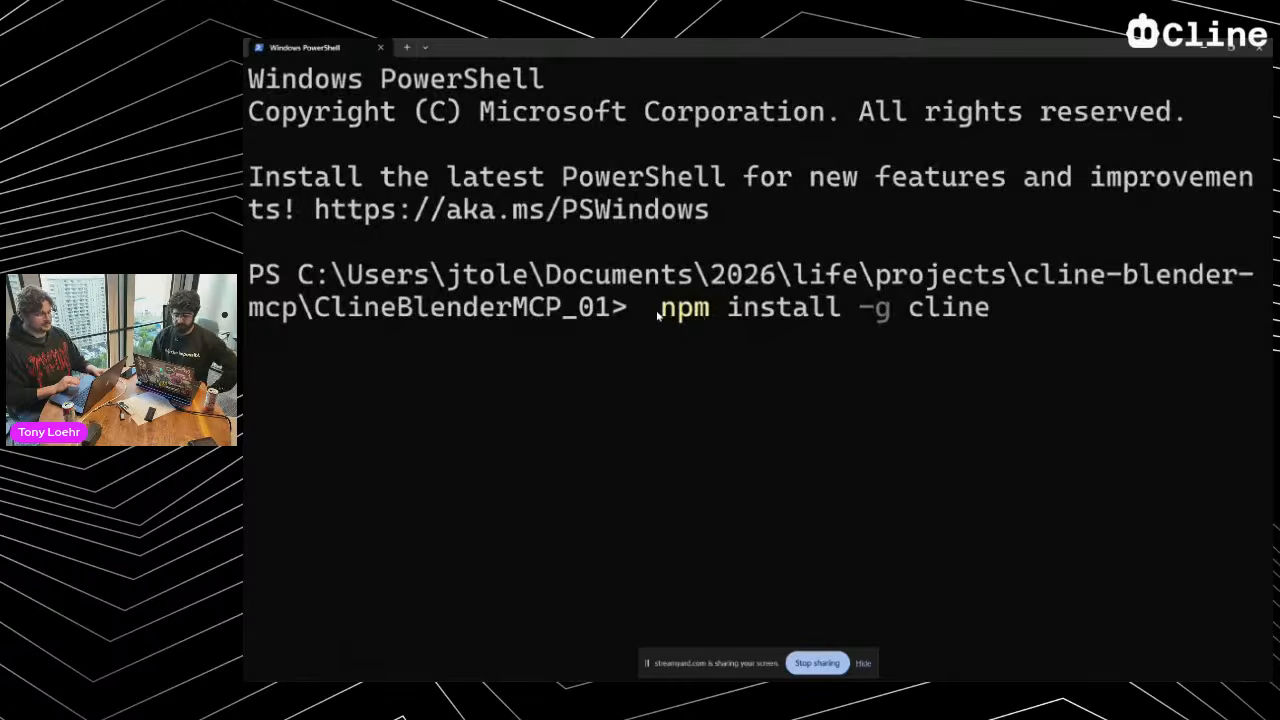
drag(659, 307, 992, 314)
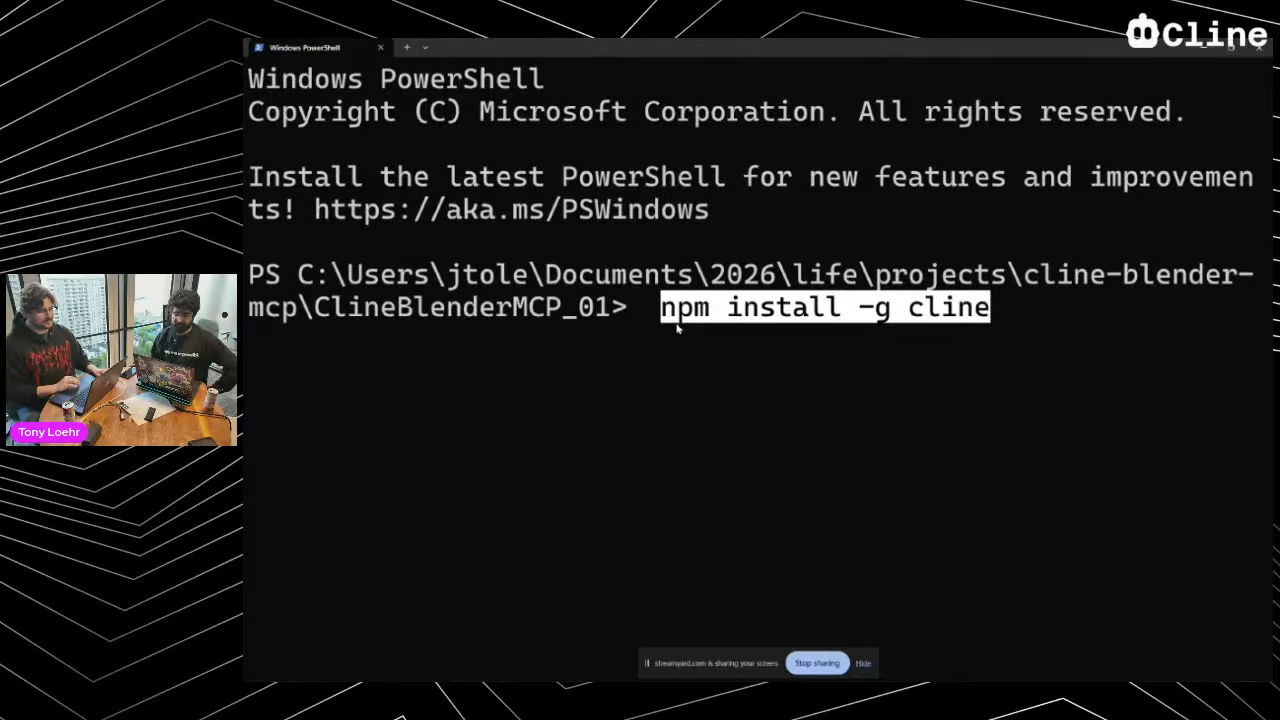
click(666, 314)
drag(650, 314, 1028, 327)
click(1010, 316)
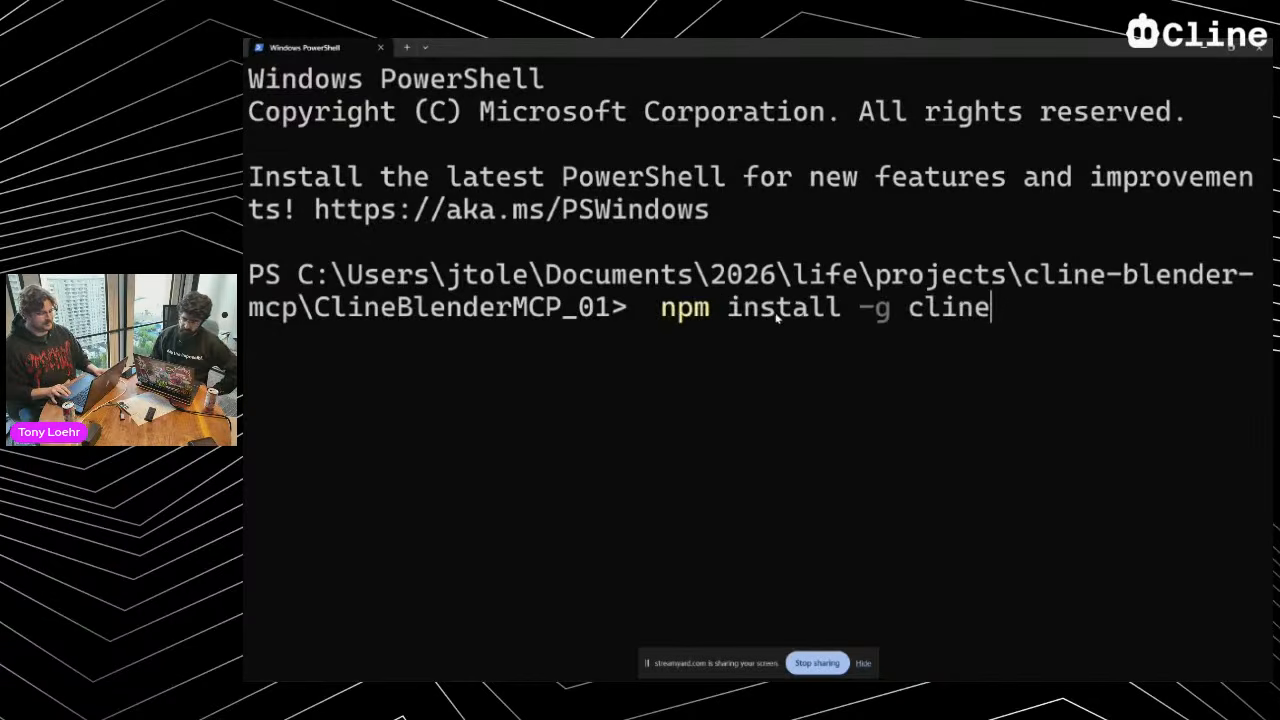
drag(664, 314, 992, 316)
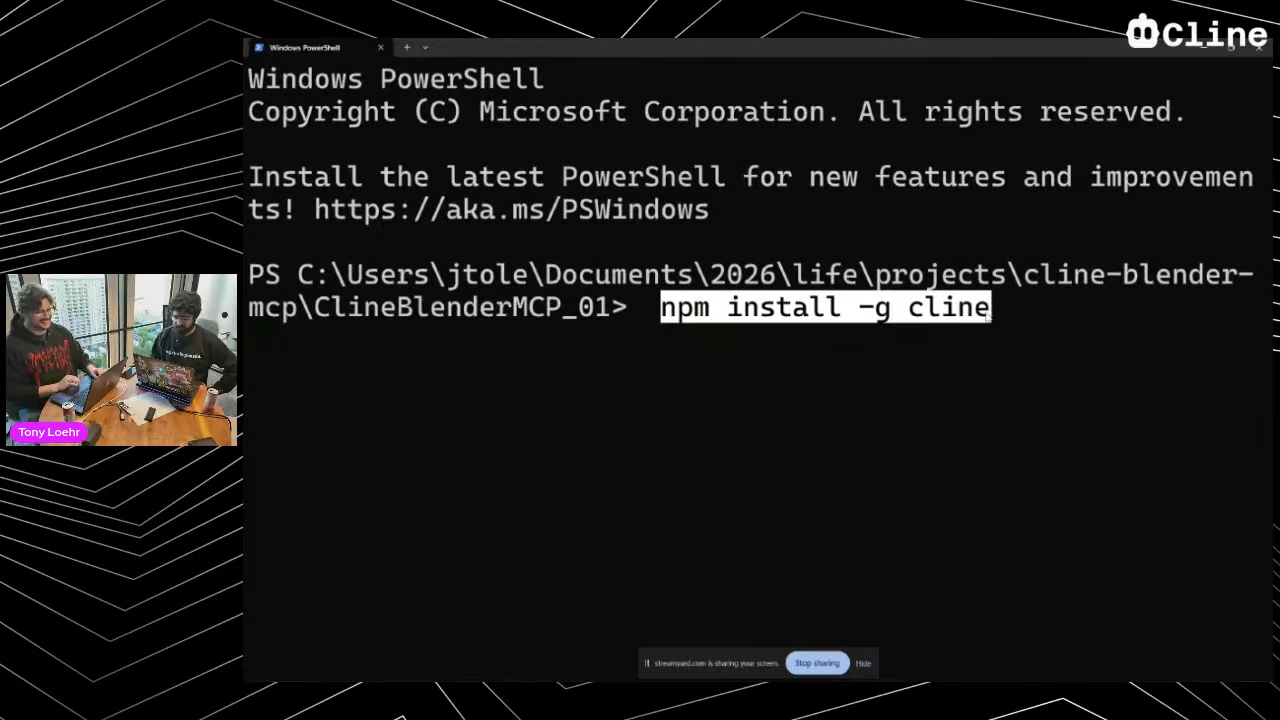
click(690, 312)
drag(650, 312, 988, 323)
click(979, 350)
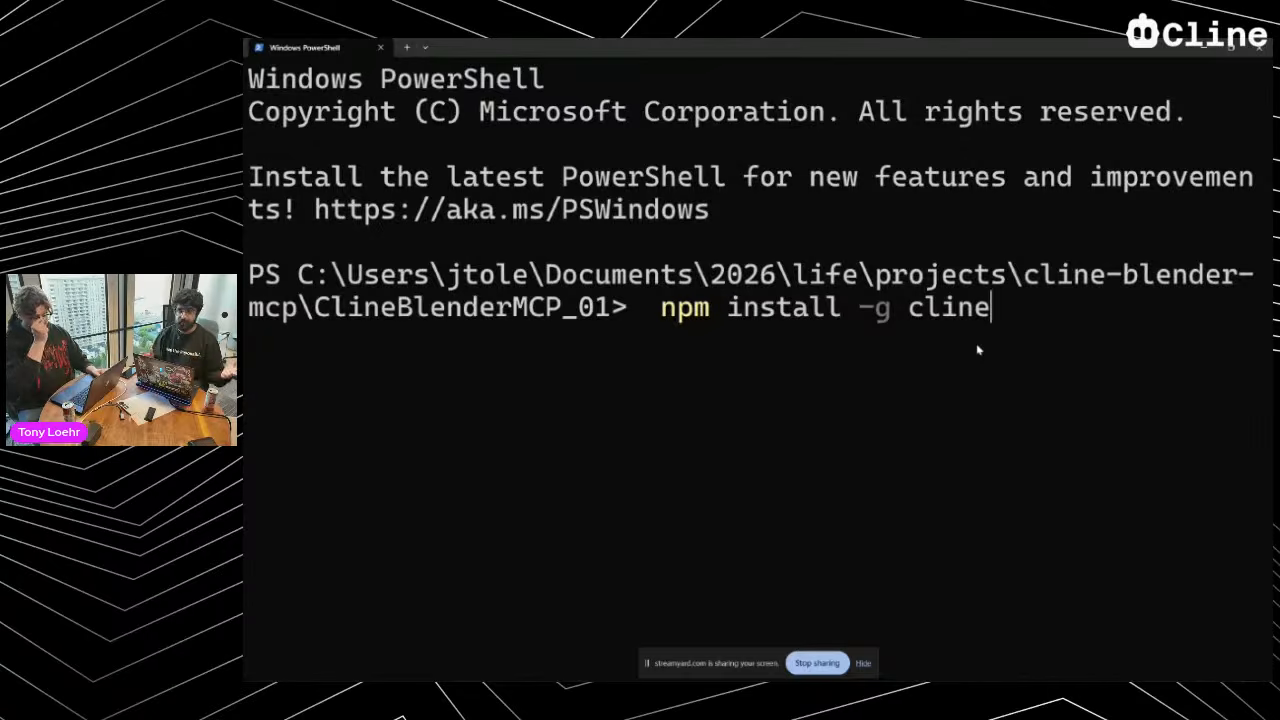
key(BackSpace)
key(BackSpace)
key(BackSpace)
key(BackSpace)
key(BackSpace)
key(BackSpace)
key(BackSpace)
key(BackSpace)
key(BackSpace)
key(BackSpace)
key(BackSpace)
key(BackSpace)
key(BackSpace)
key(BackSpace)
key(BackSpace)
key(BackSpace)
key(BackSpace)
key(BackSpace)
key(BackSpace)
key(BackSpace)
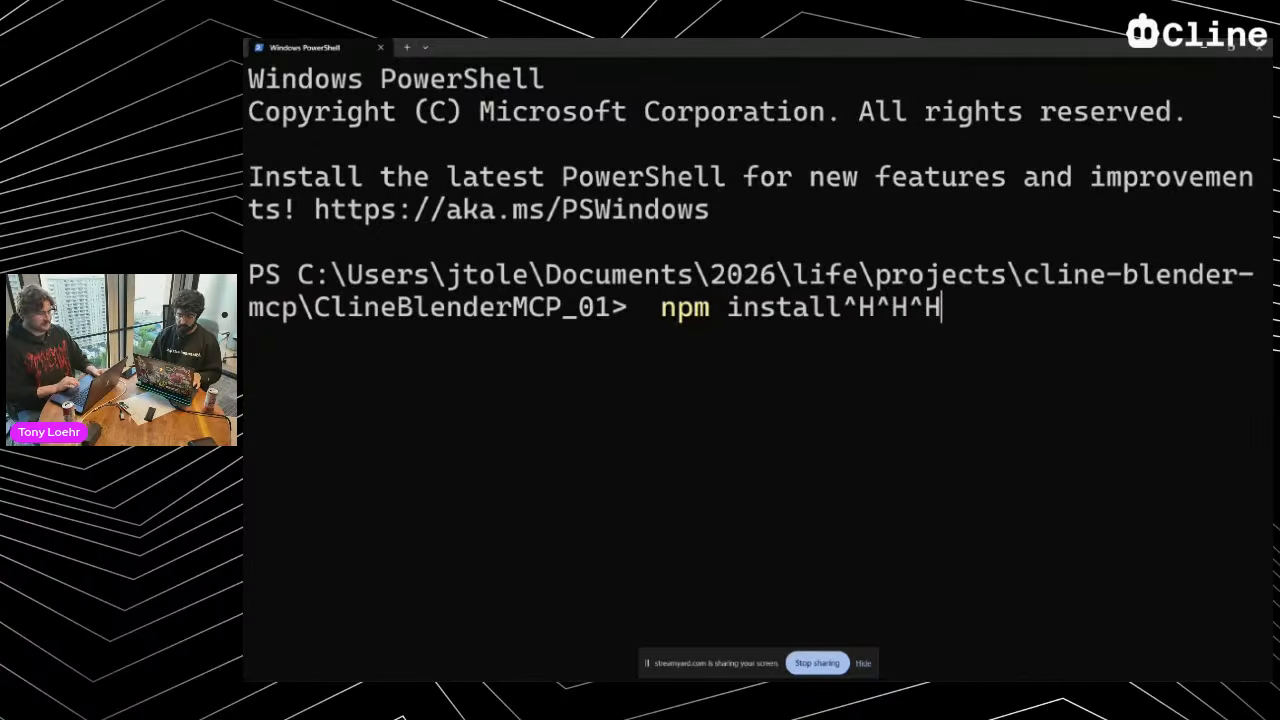
Browse command history to put cline --tui at the prompt
key(Up)
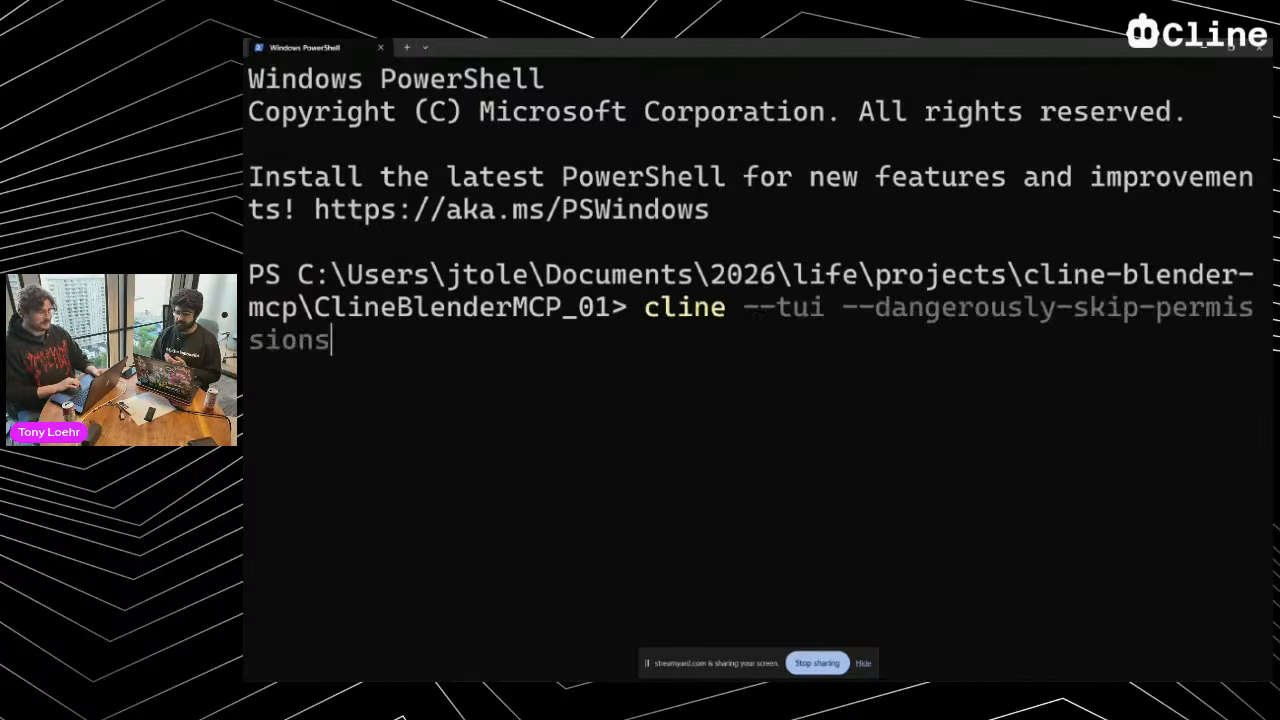
key(Up)
key(Down)
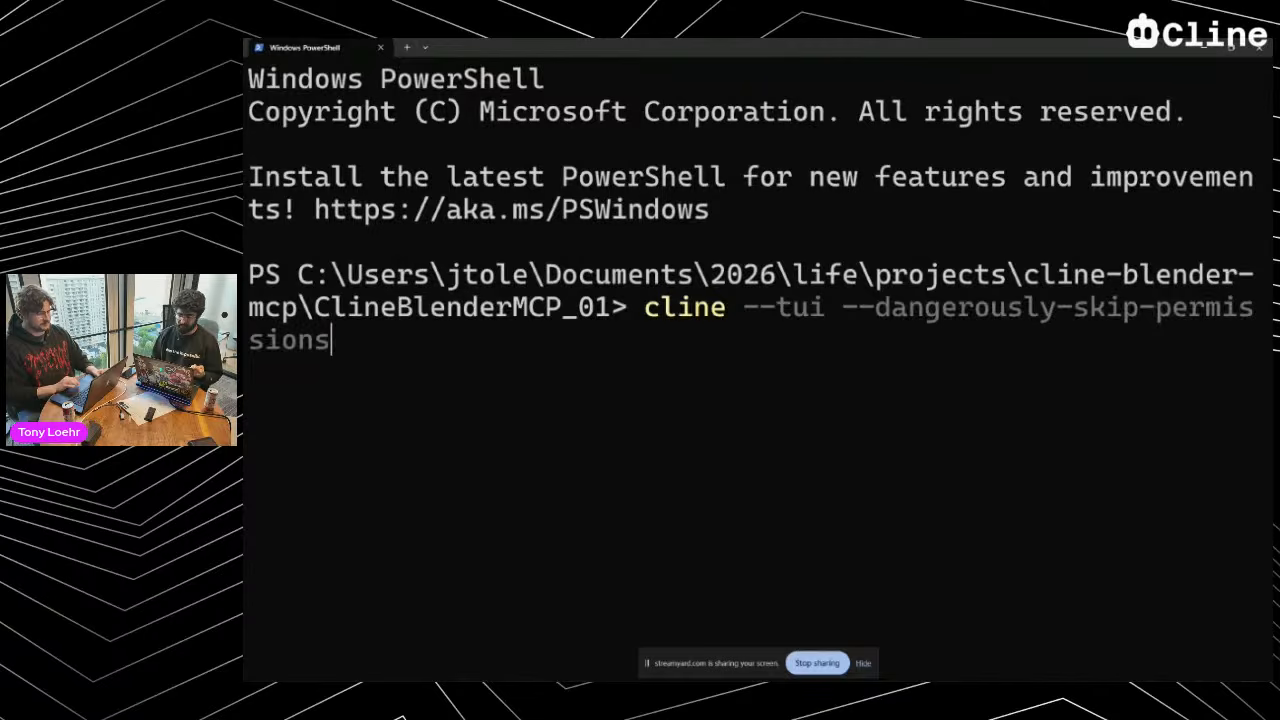
key(Up)
key(Up)
key(Up)
key(Down)
key(Down)
key(Down)
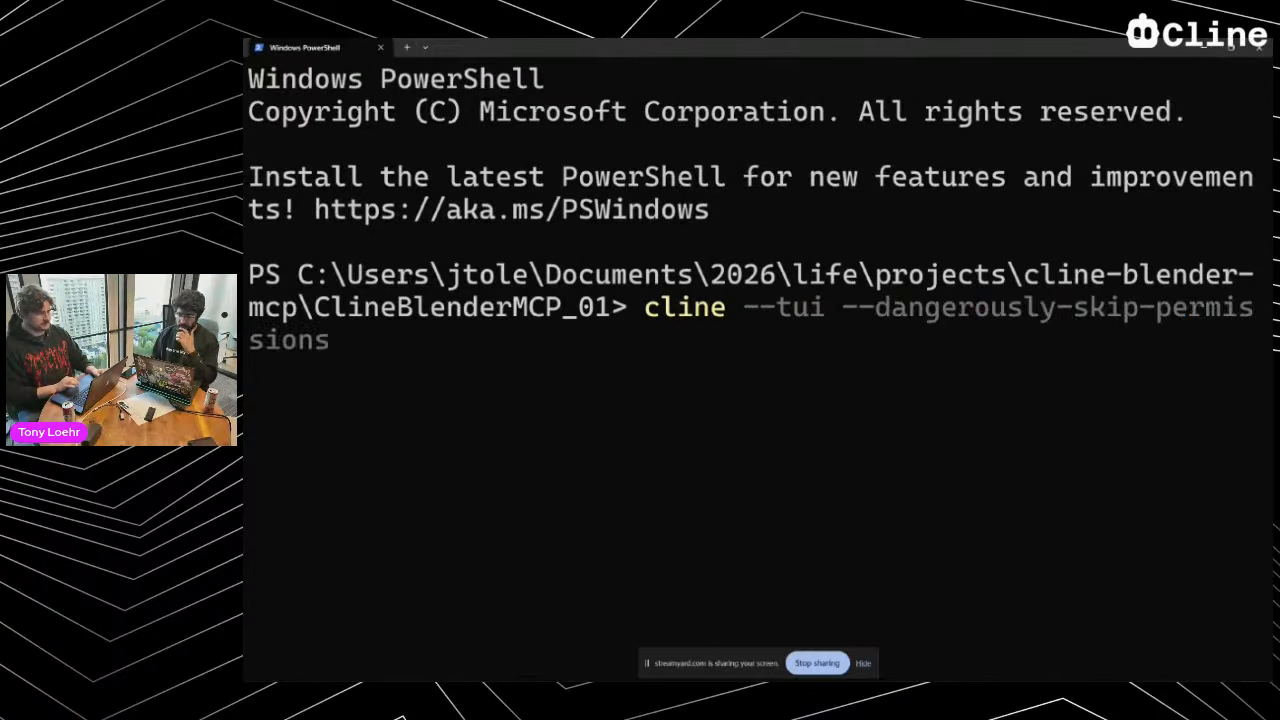
key(Up)
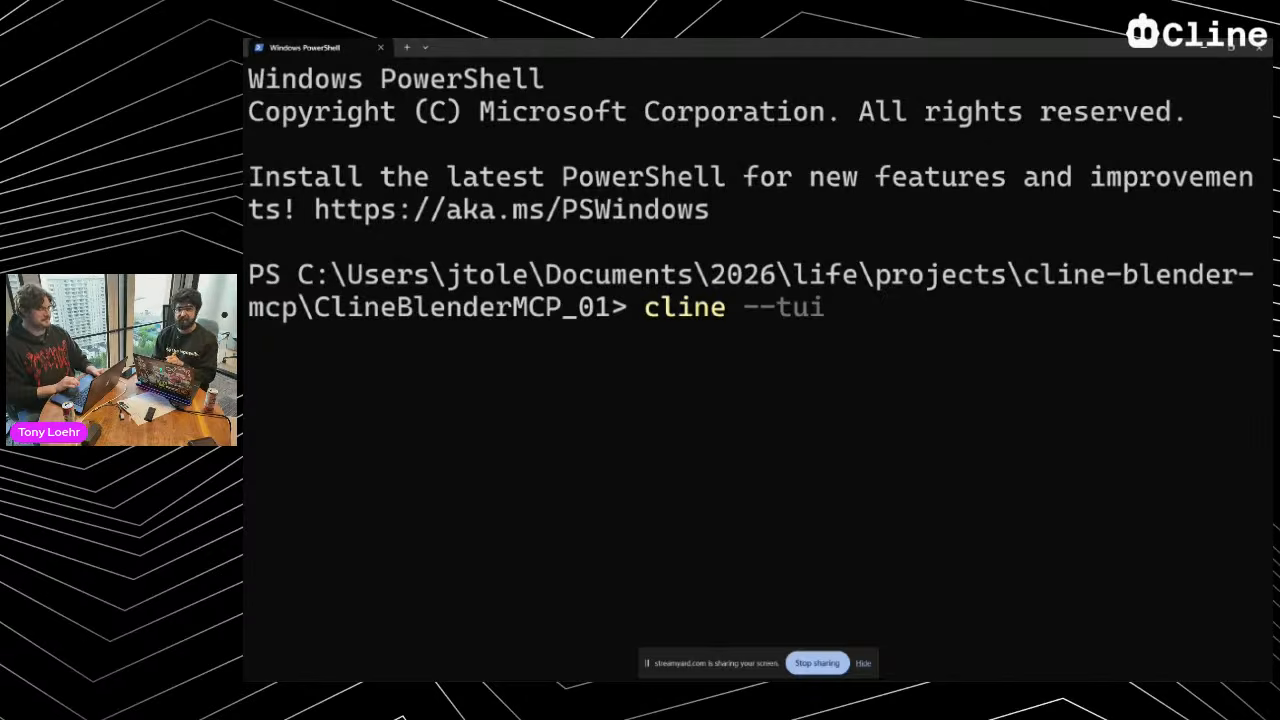
drag(637, 316, 808, 300)
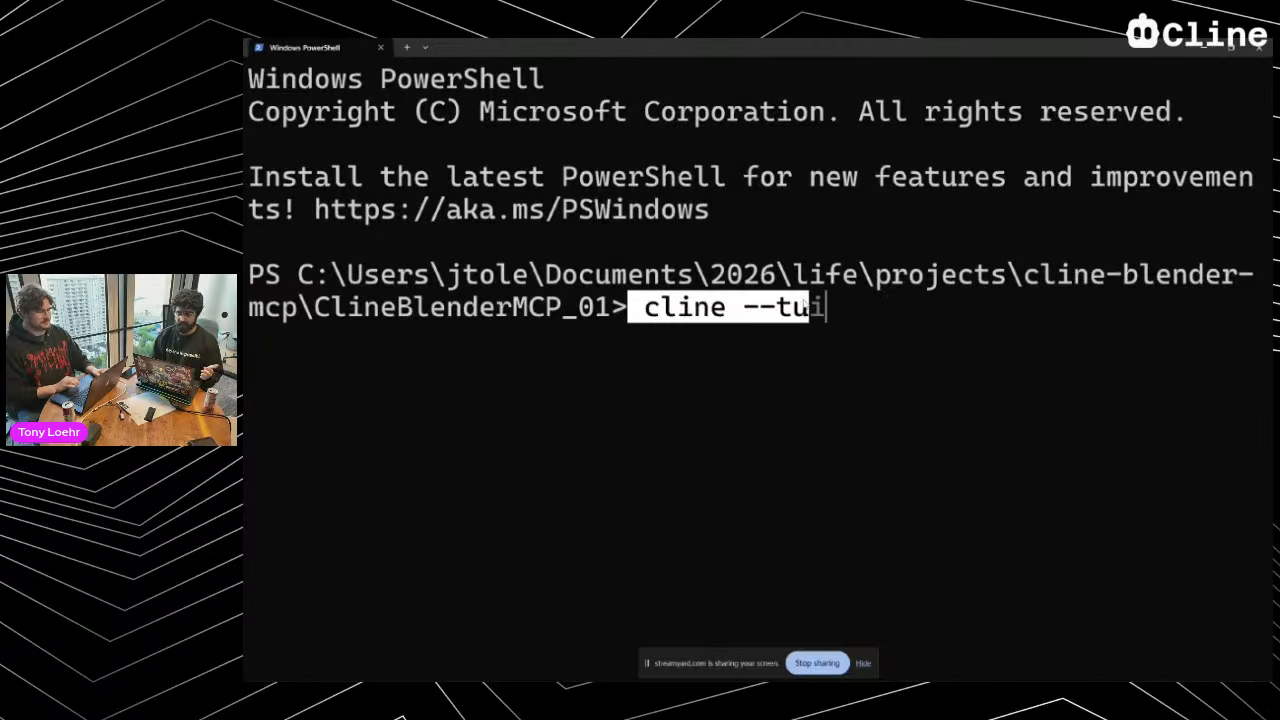
click(817, 303)
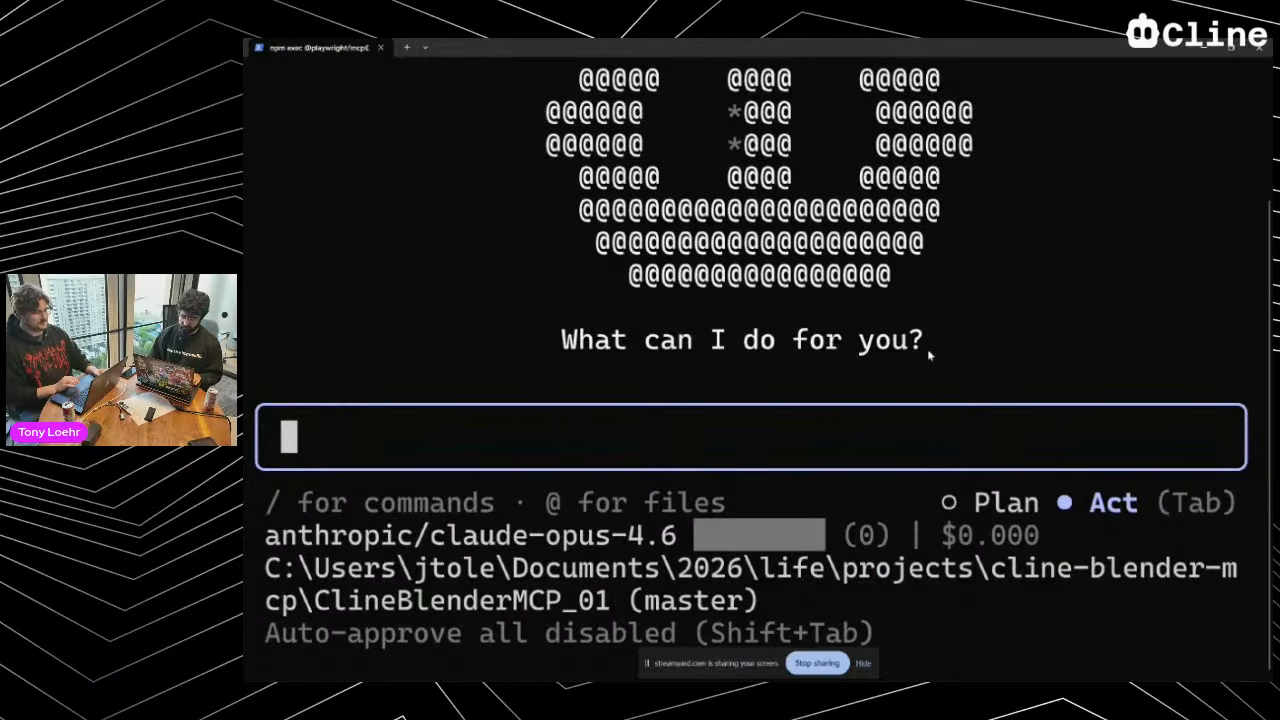
Shrink the terminal text twice and highlight Cline's 'What can I do for you?' greeting
key(ctrl+minus)
key(ctrl+minus)
key(ctrl+minus)
key(ctrl+minus)
key(ctrl+minus)
key(ctrl+minus)
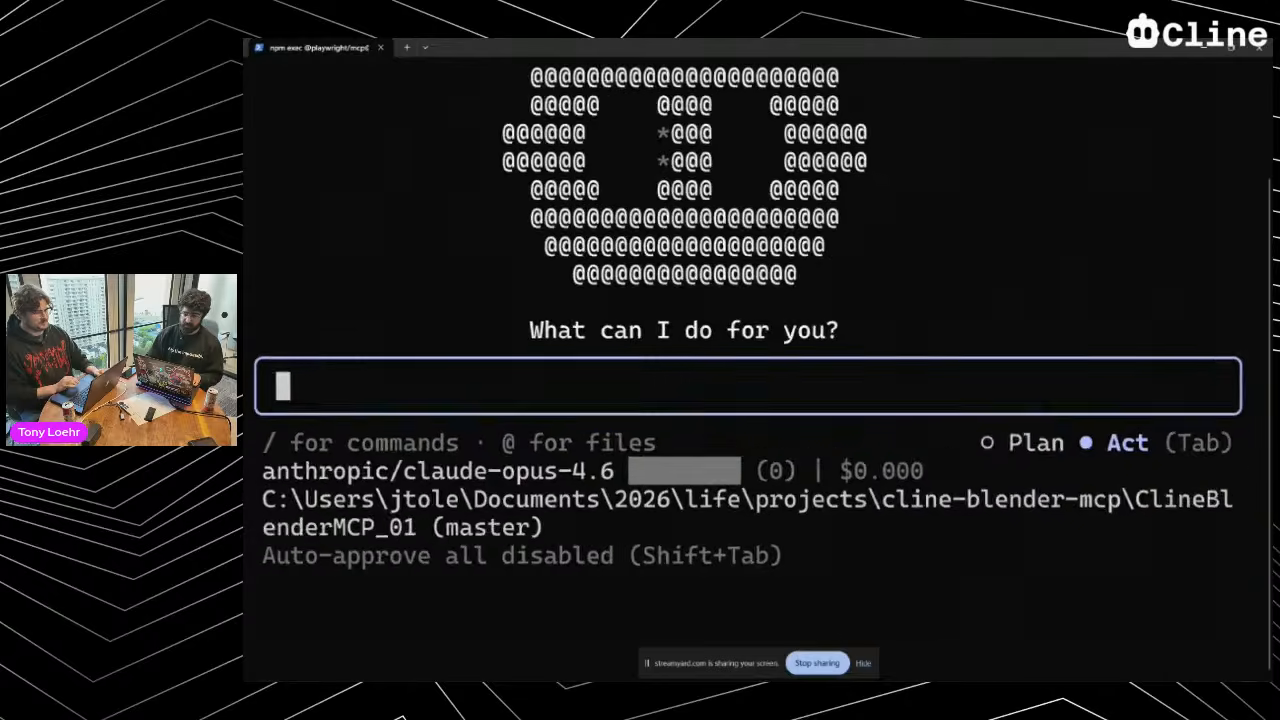
key(ctrl+minus)
key(ctrl+minus)
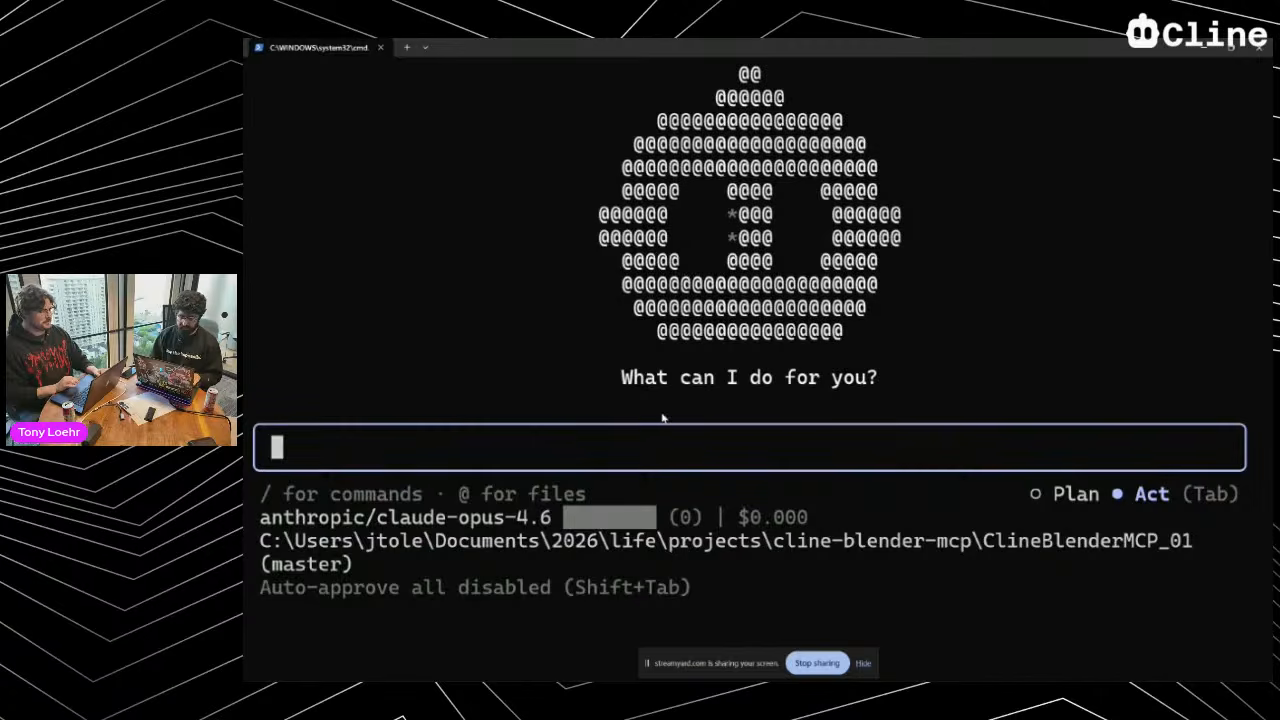
drag(622, 378, 893, 375)
click(878, 376)
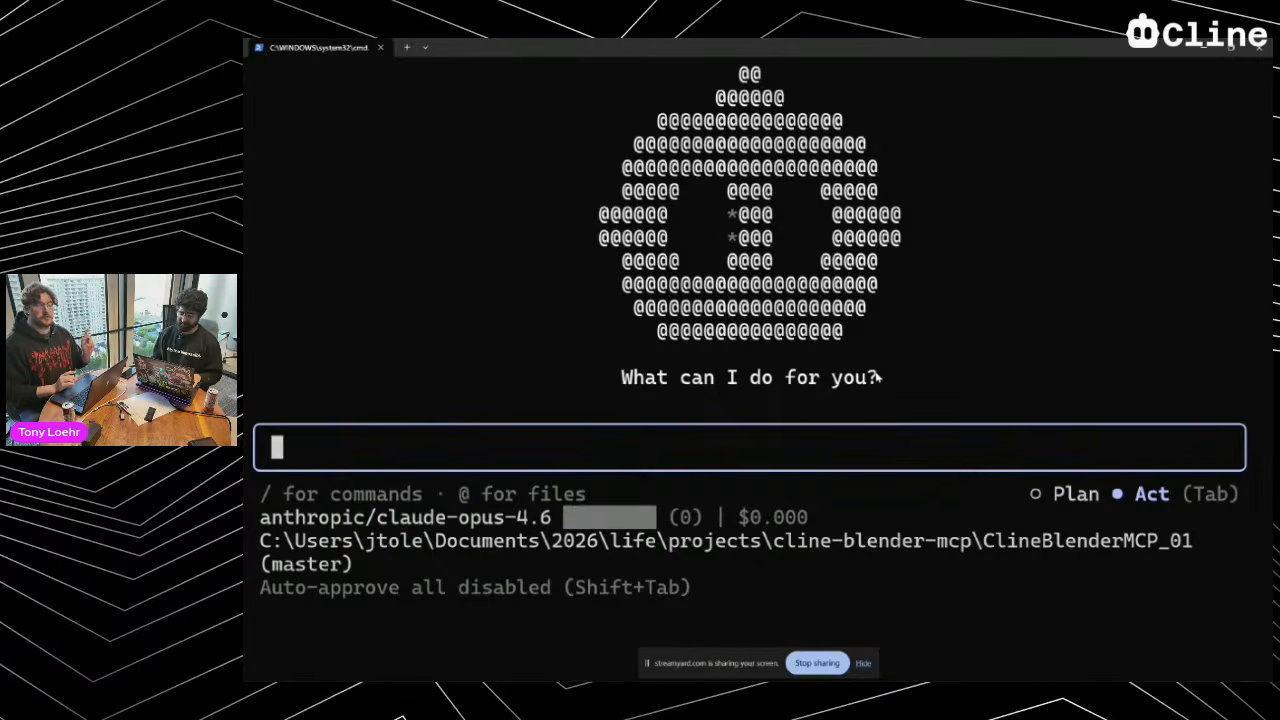
Toggle Cline between Plan and Act modes, point out claude-opus-4.6, then quit to PowerShell
key(Tab)
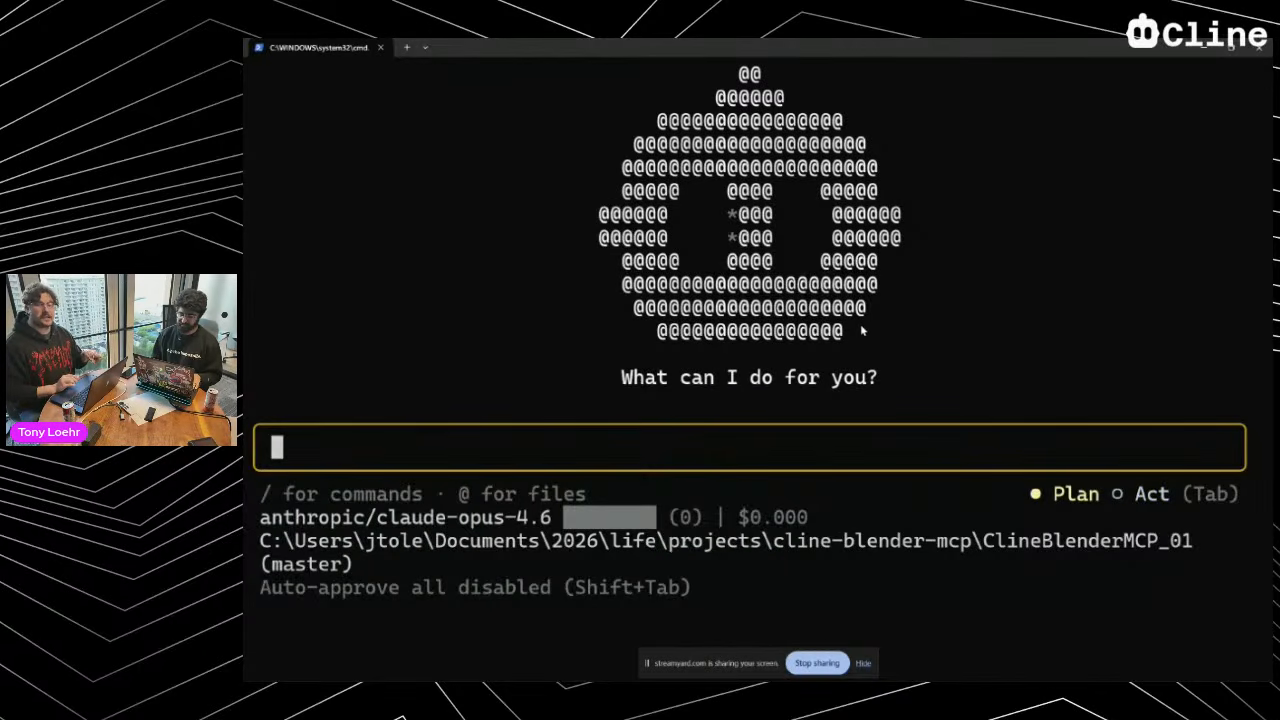
key(Tab)
key(Tab)
key(Tab)
key(Tab)
key(Tab)
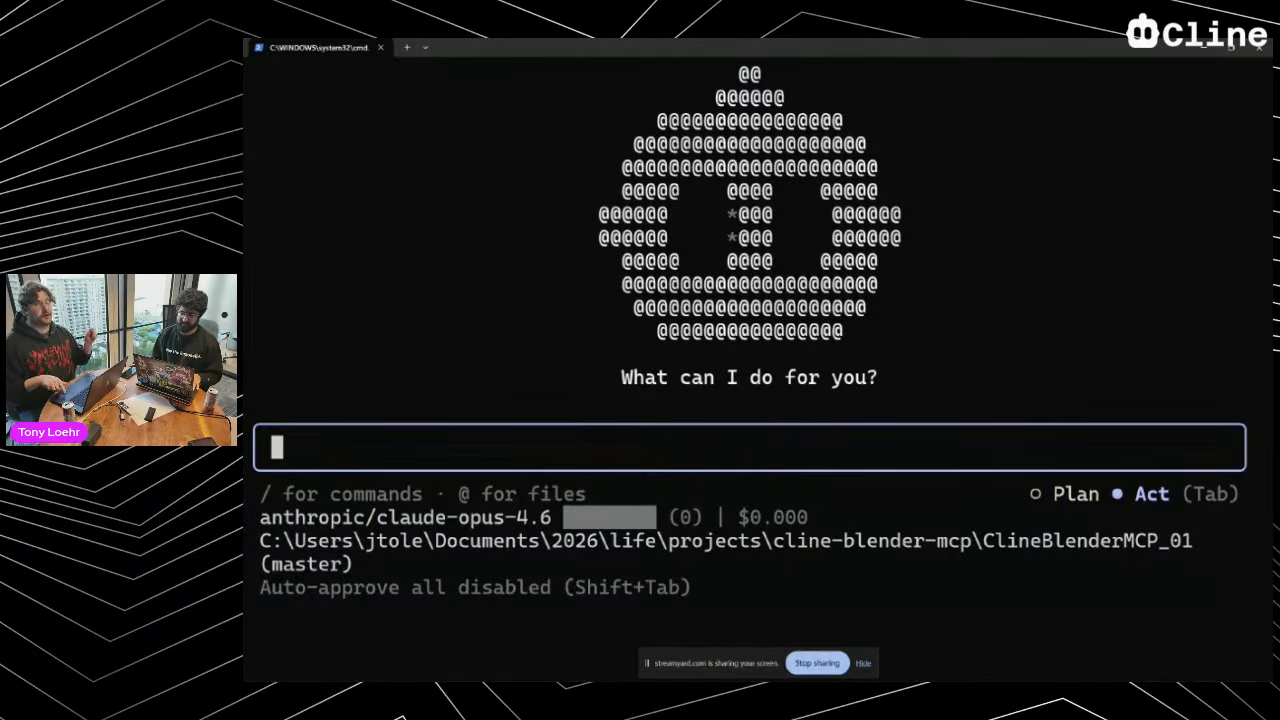
key(Tab)
key(Tab)
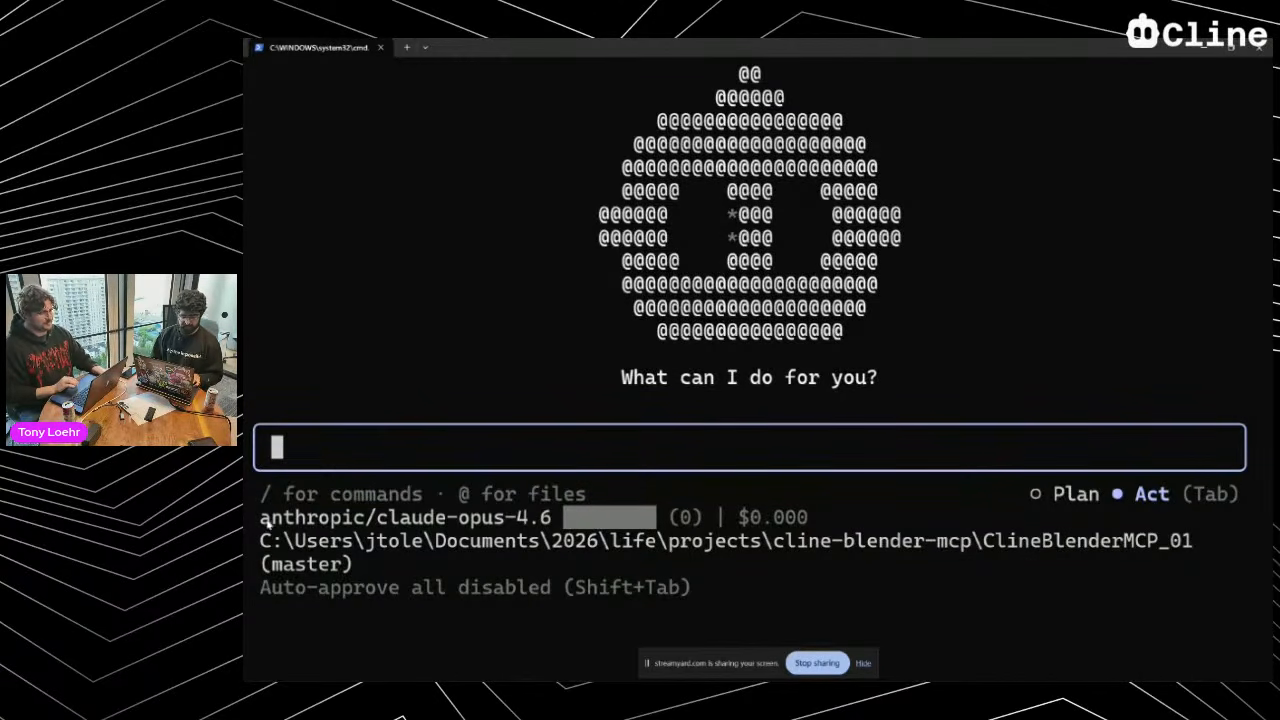
drag(266, 523, 551, 515)
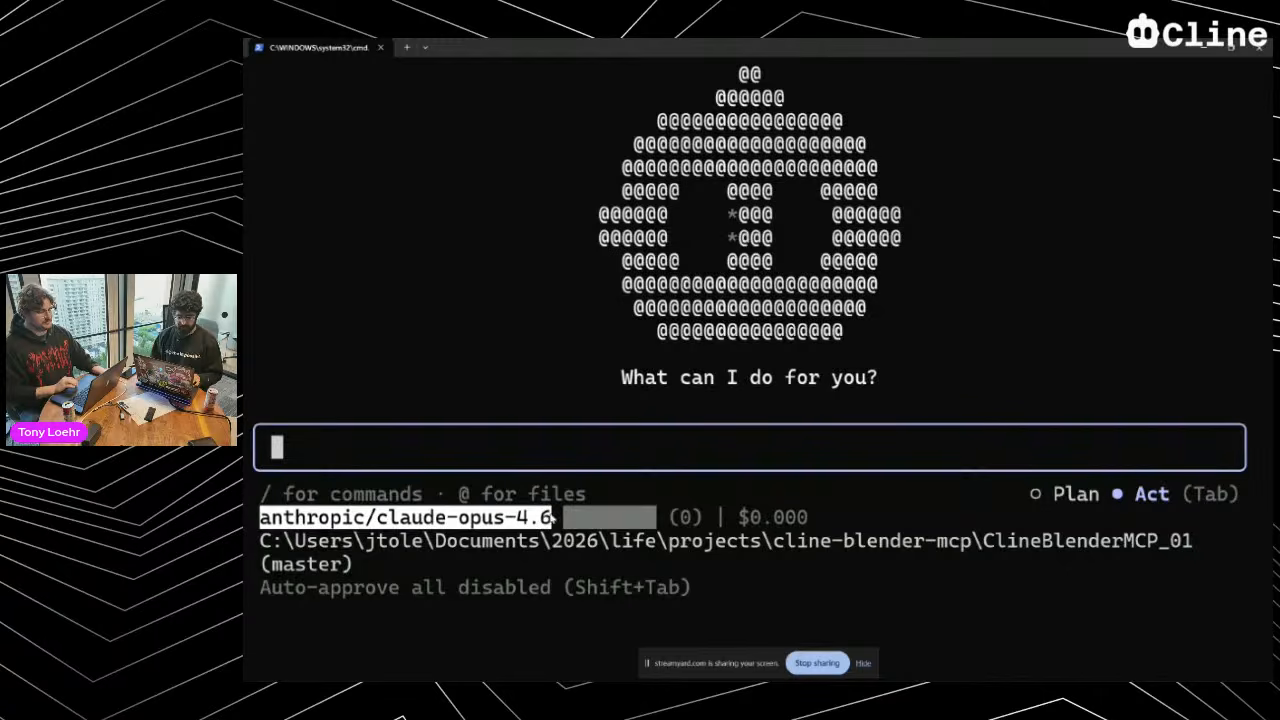
click(540, 382)
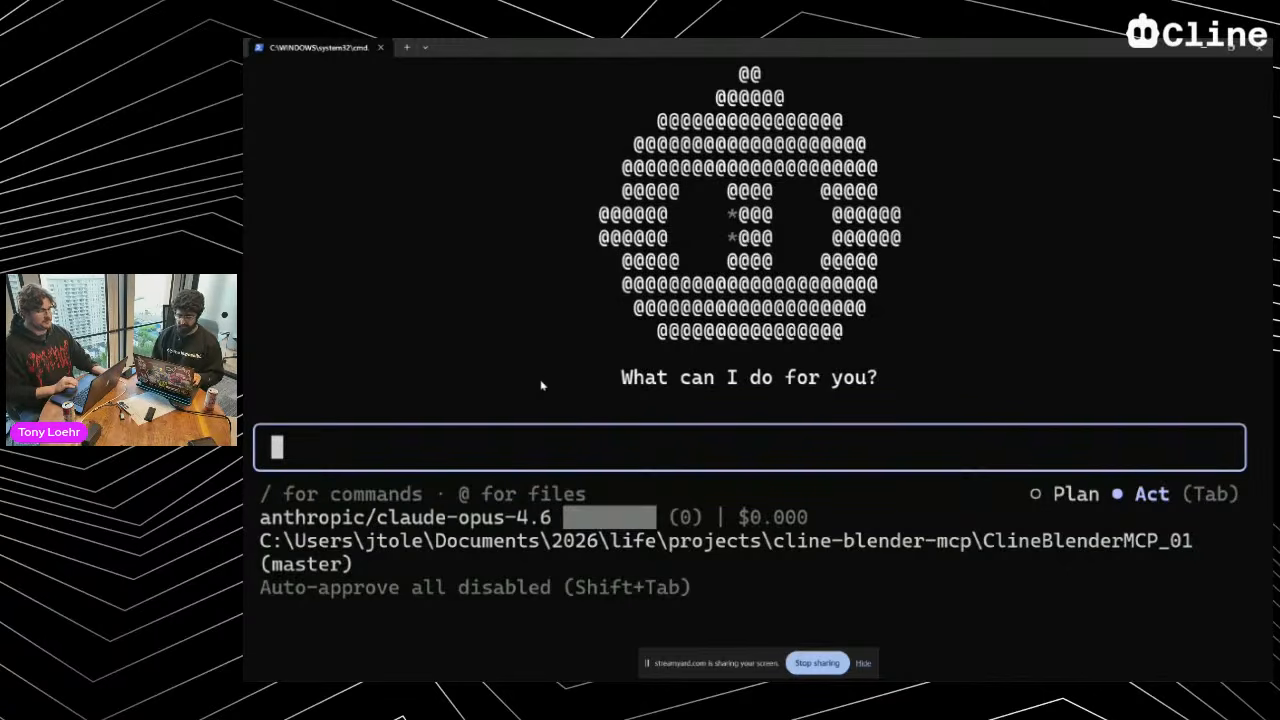
key(ctrl+c)
key(ctrl+c)
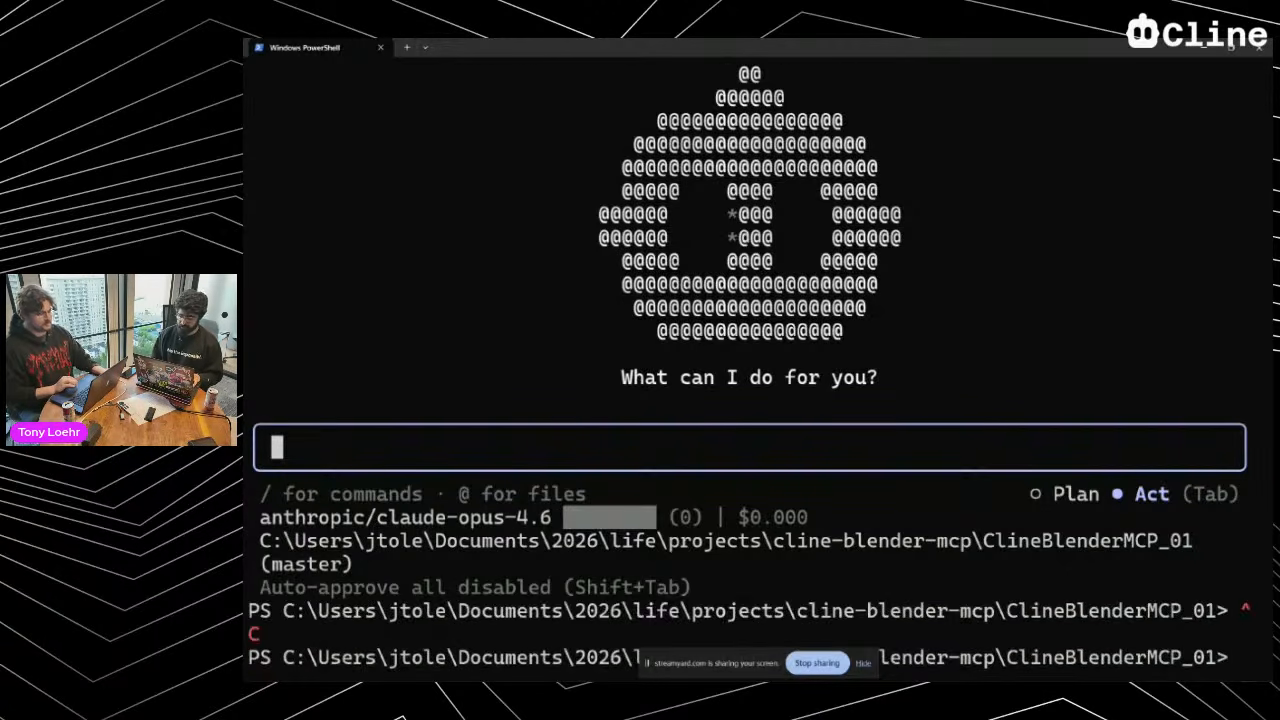
Draft the cline auth command at the prompt, then delete it
text(claude)
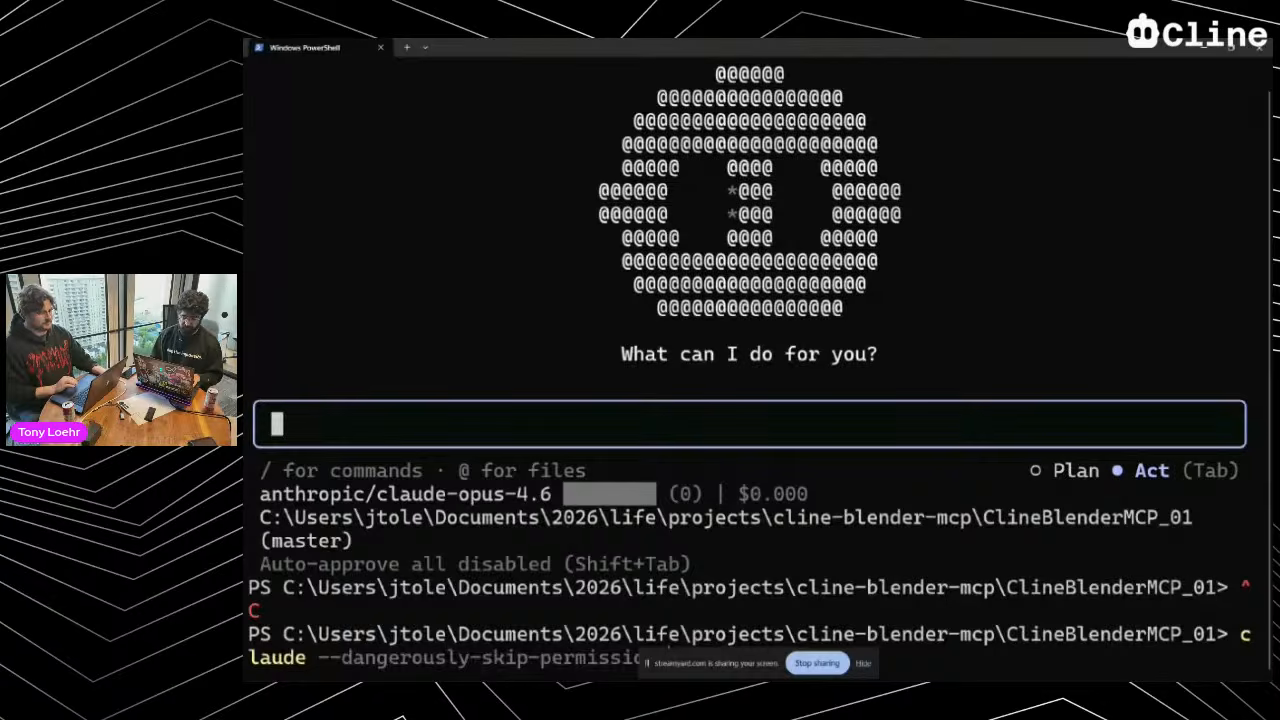
key(BackSpace)
key(BackSpace)
key(BackSpace)
key(BackSpace)
key(BackSpace)
text(line auth)
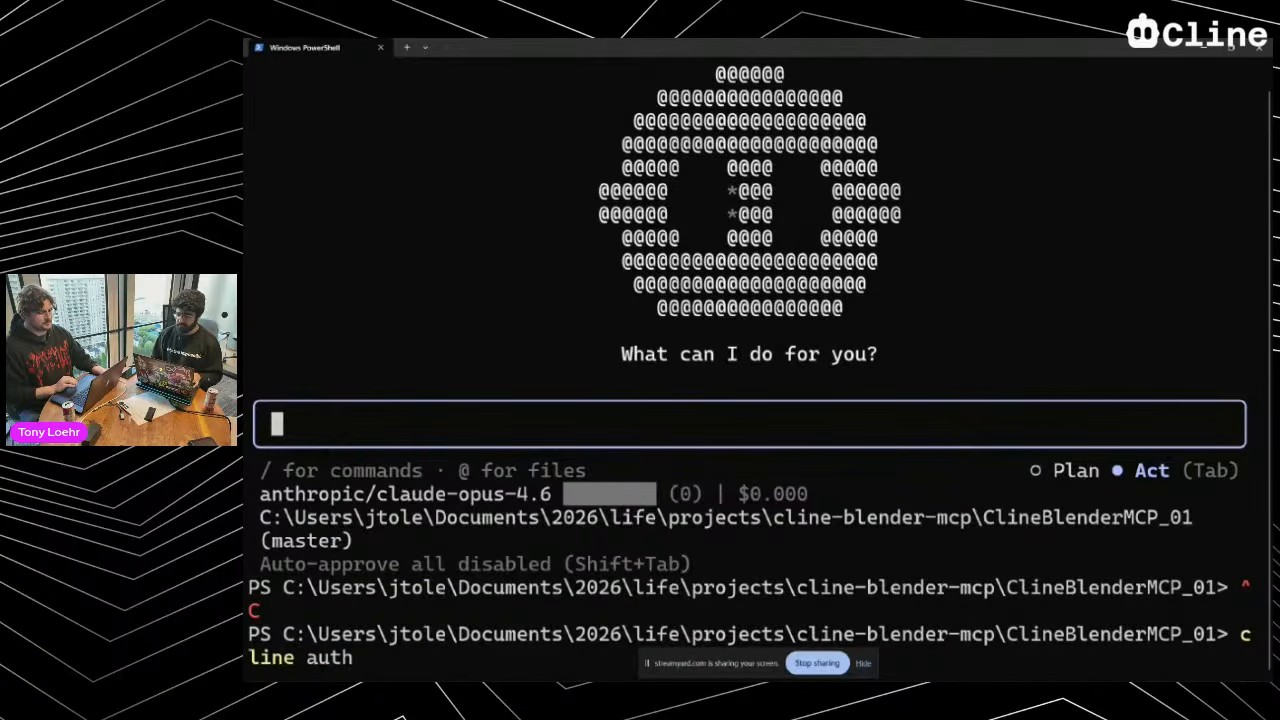
ctrl+scroll(862, 455, down, 4)
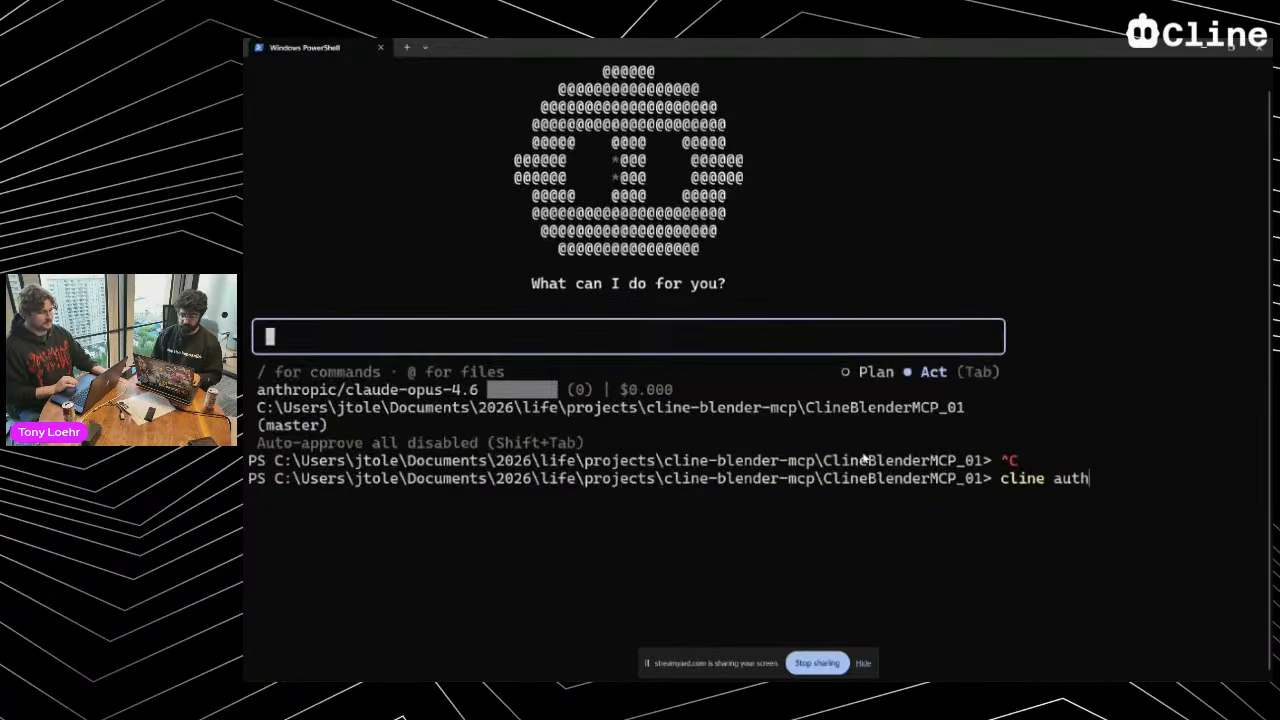
ctrl+scroll(863, 453, up, 1)
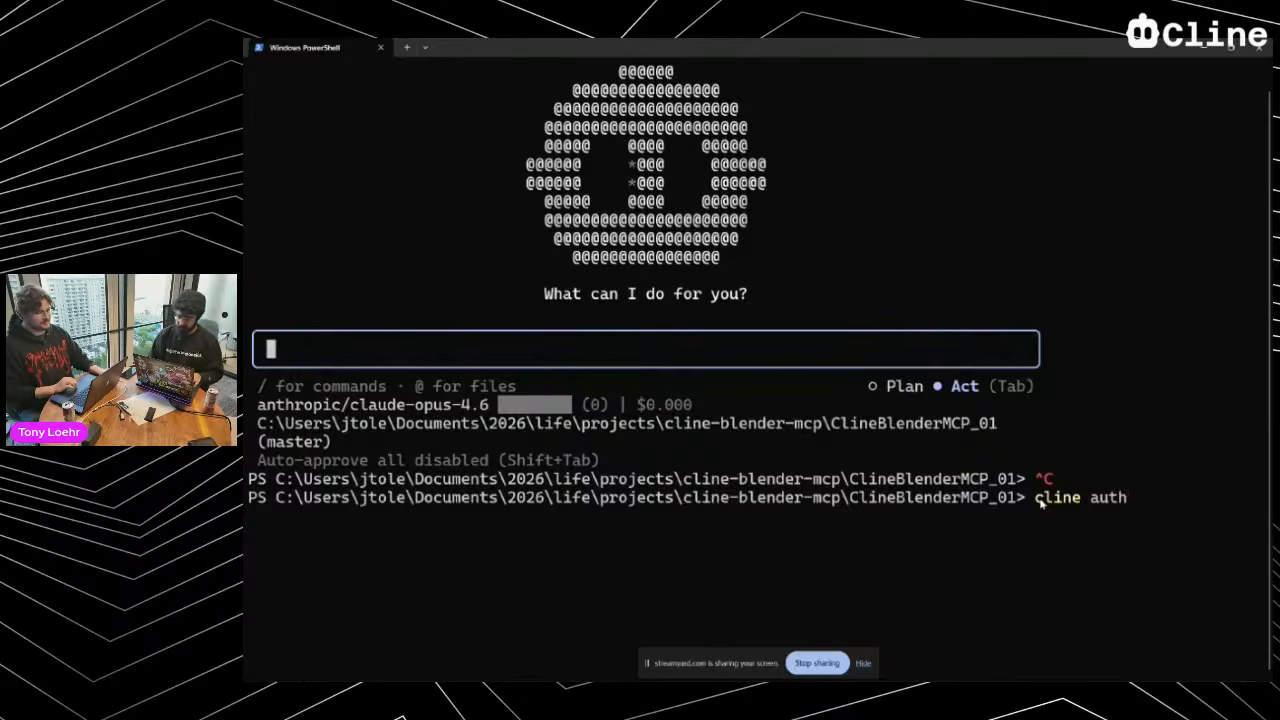
key(BackSpace)
key(BackSpace)
key(BackSpace)
key(BackSpace)
key(BackSpace)
key(BackSpace)
key(BackSpace)
key(BackSpace)
key(BackSpace)
key(BackSpace)
Clear the terminal with cls and run cline auth
text(cls)
key(Return)
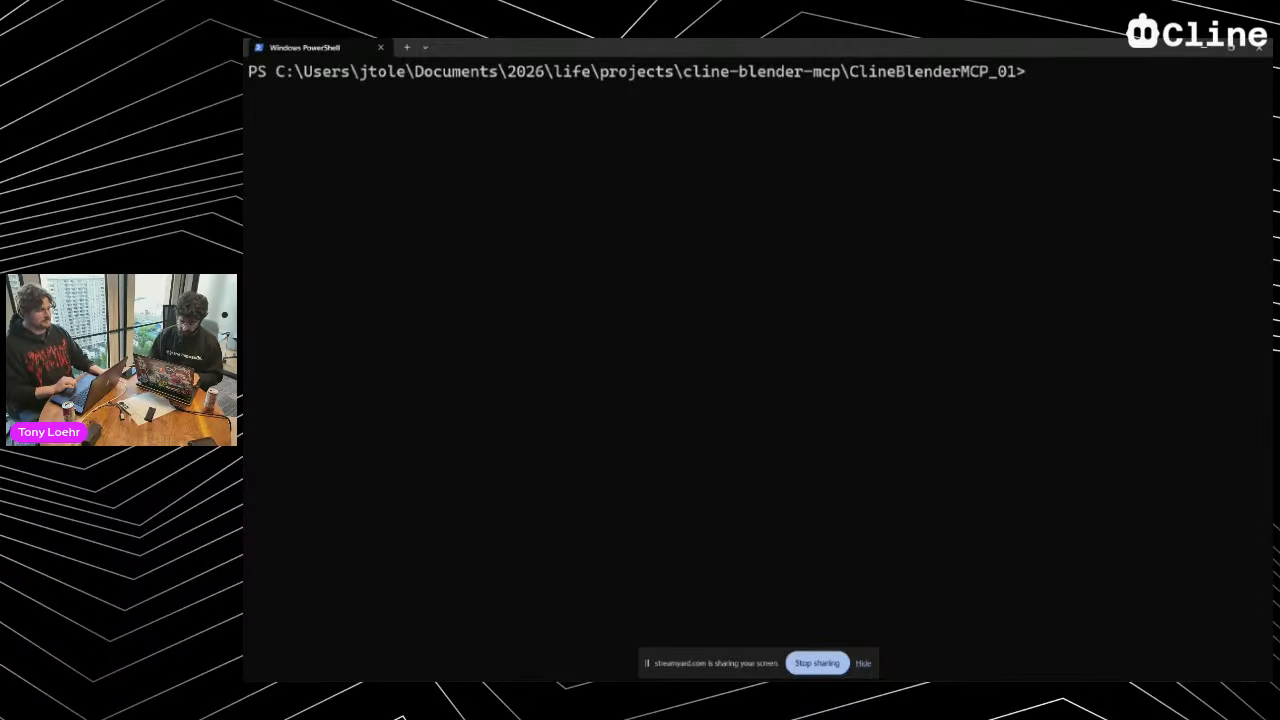
text(cline auth)
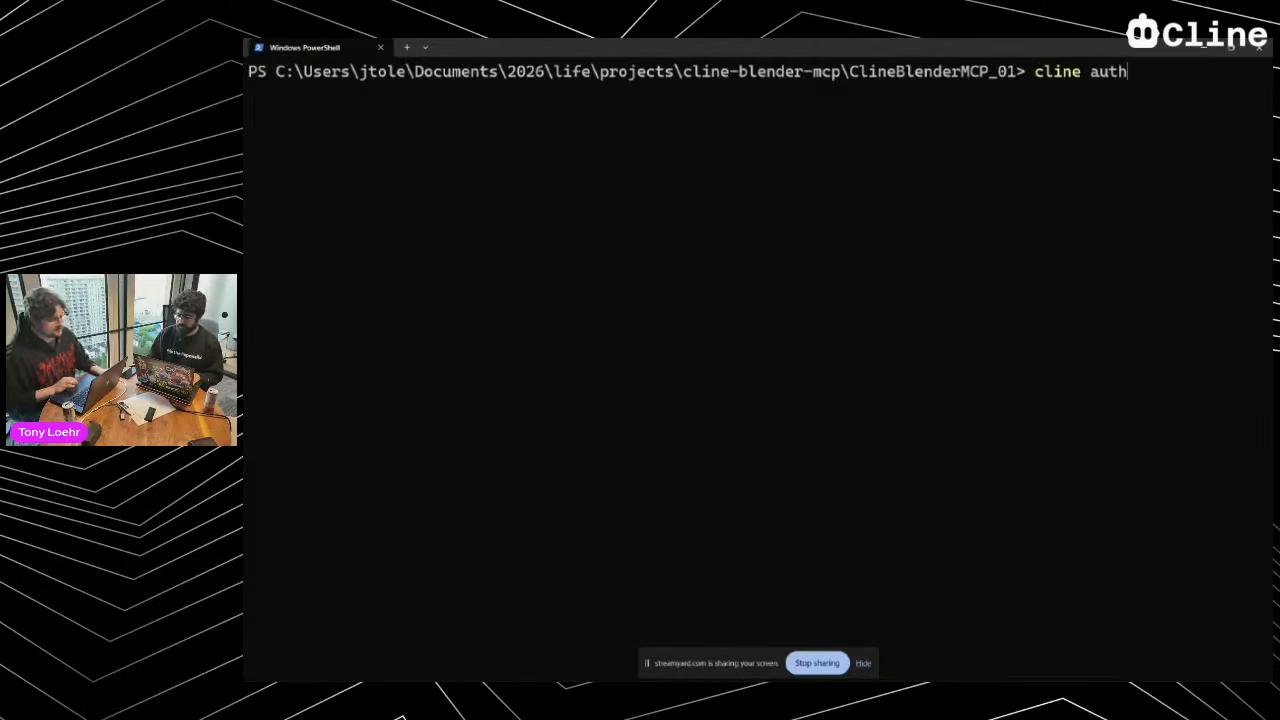
key(Return)
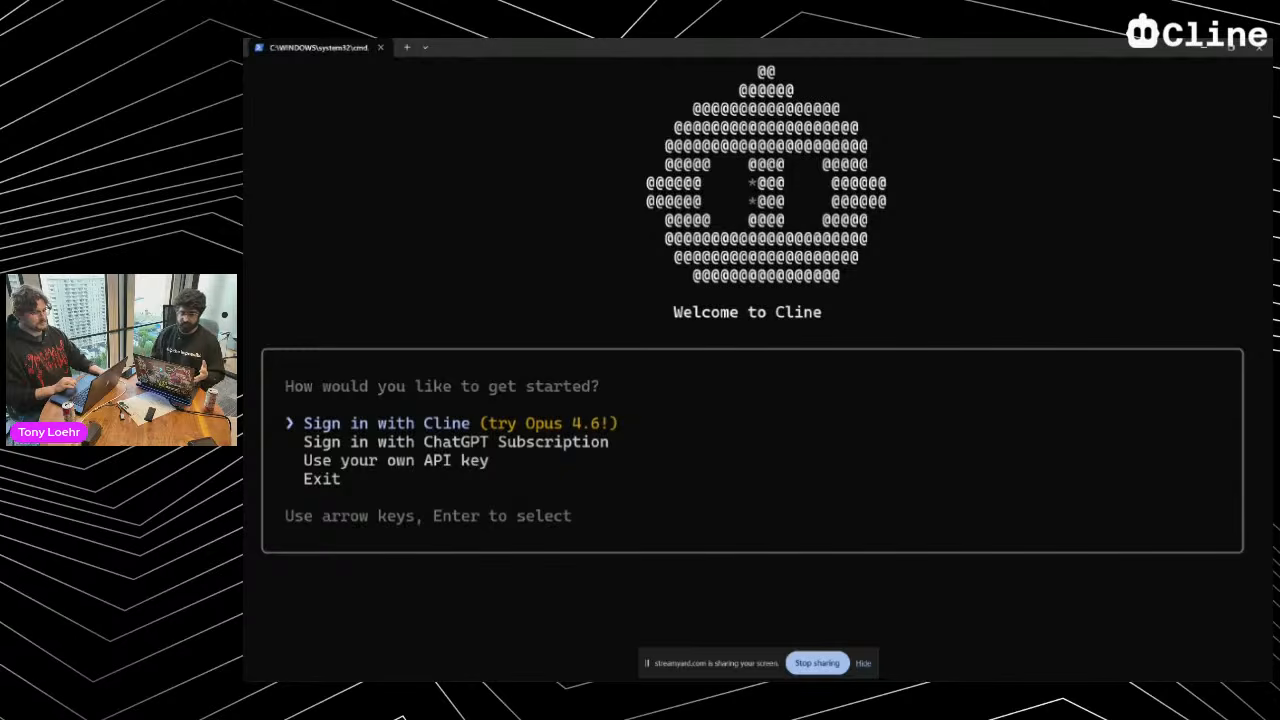
Highlight the 'try Opus 4.6!' note, then choose 'Sign in with Cline' to start browser authorization
drag(481, 423, 614, 421)
click(612, 420)
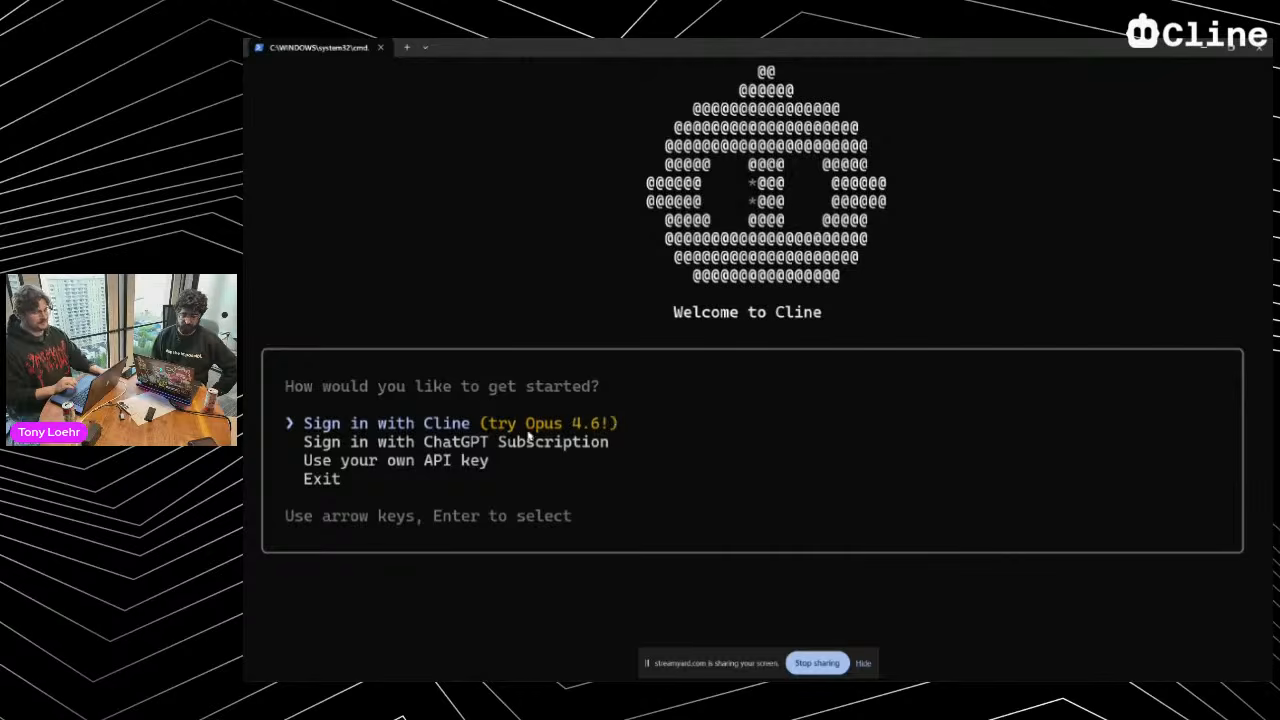
drag(488, 423, 612, 423)
click(580, 429)
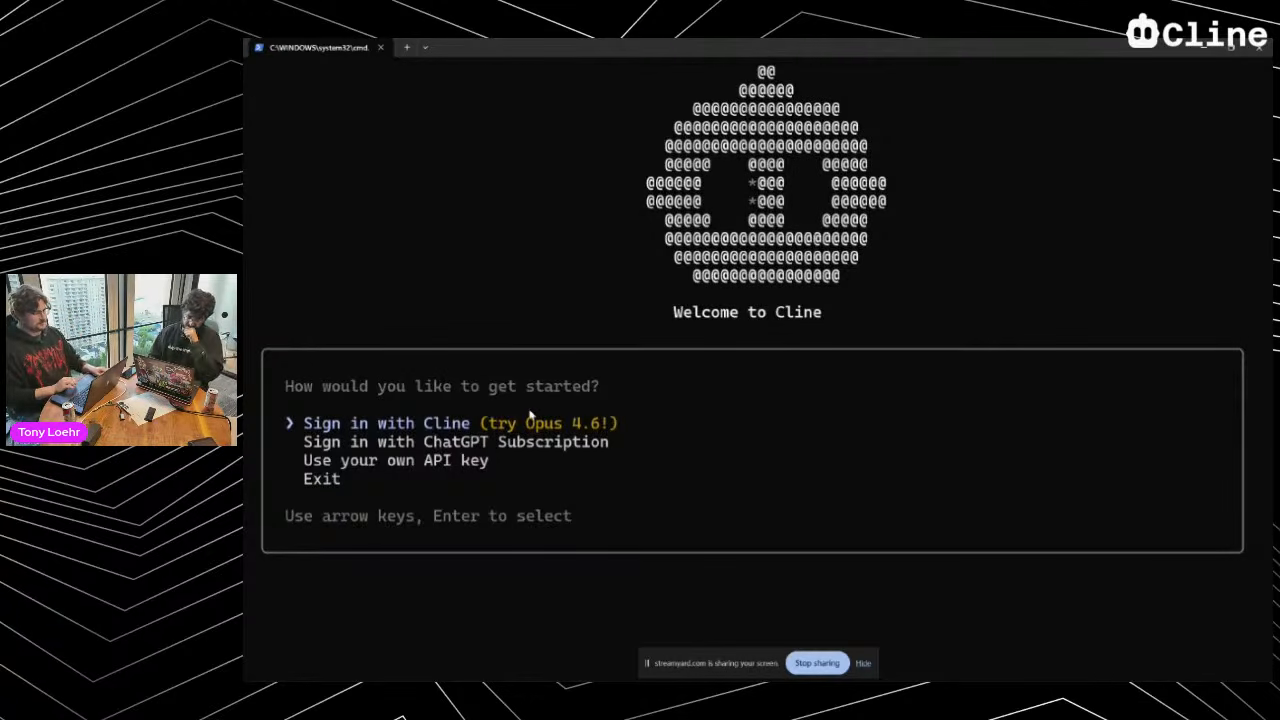
key(Return)
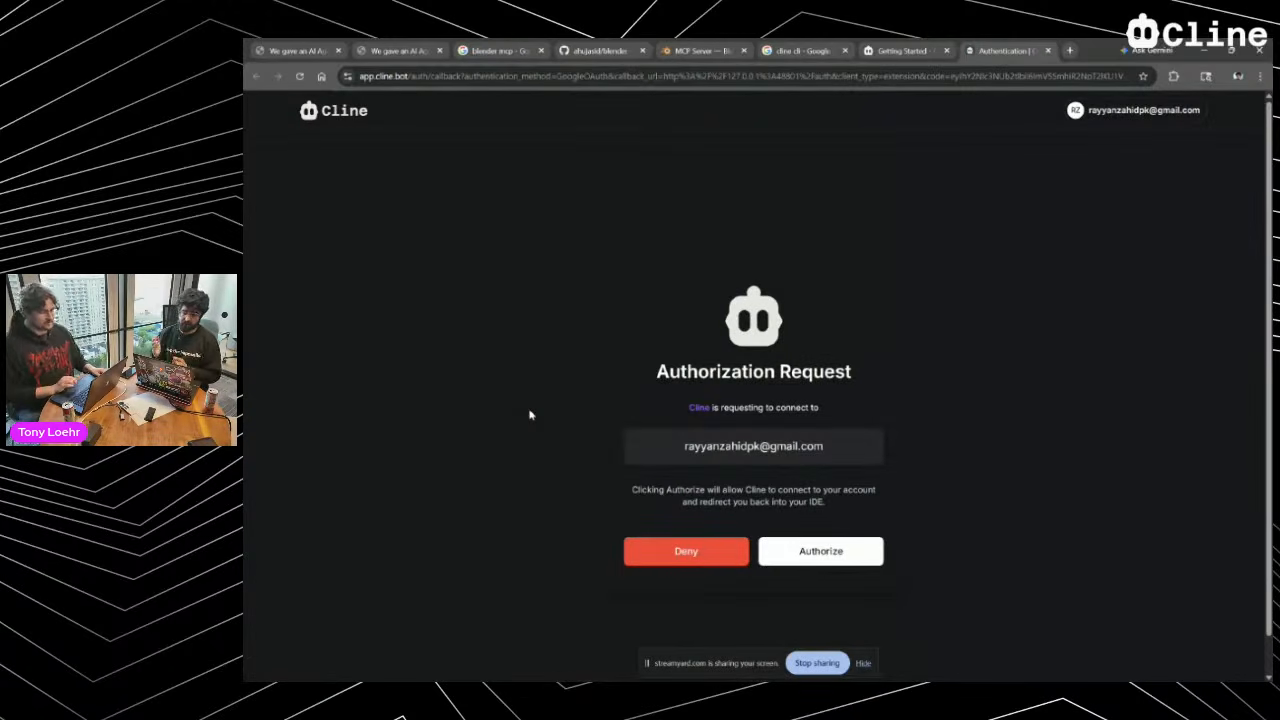
Authorize Cline on the sign-in page and close the Authentication Successful tab
click(882, 552)
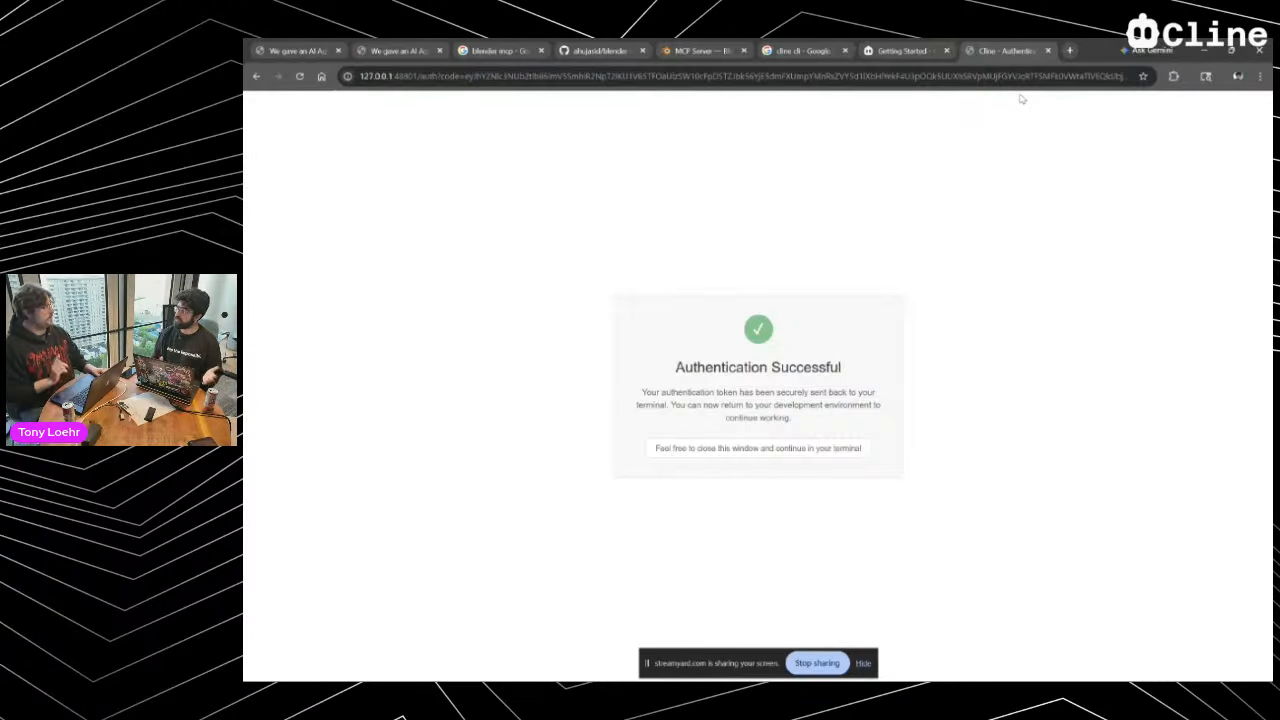
click(1047, 51)
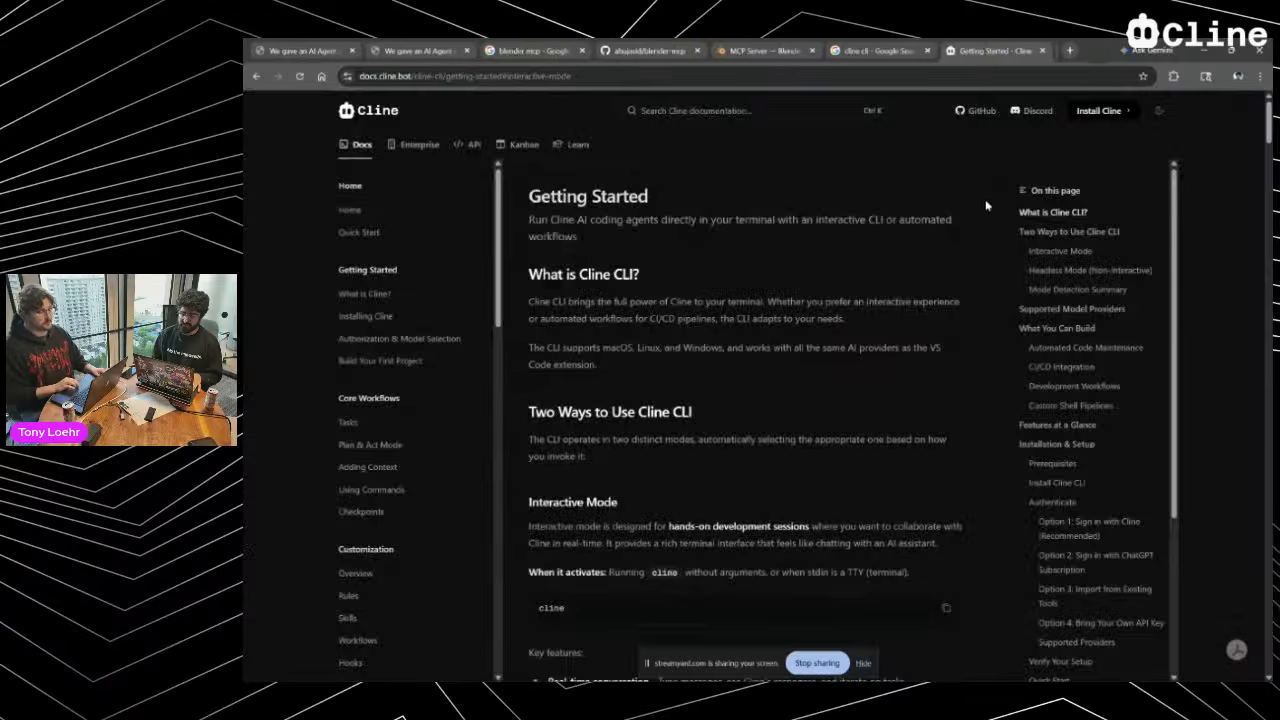
key(alt+Tab)
Choose Anthropic Claude Opus 4.6 from the Choose a model list
key(Down)
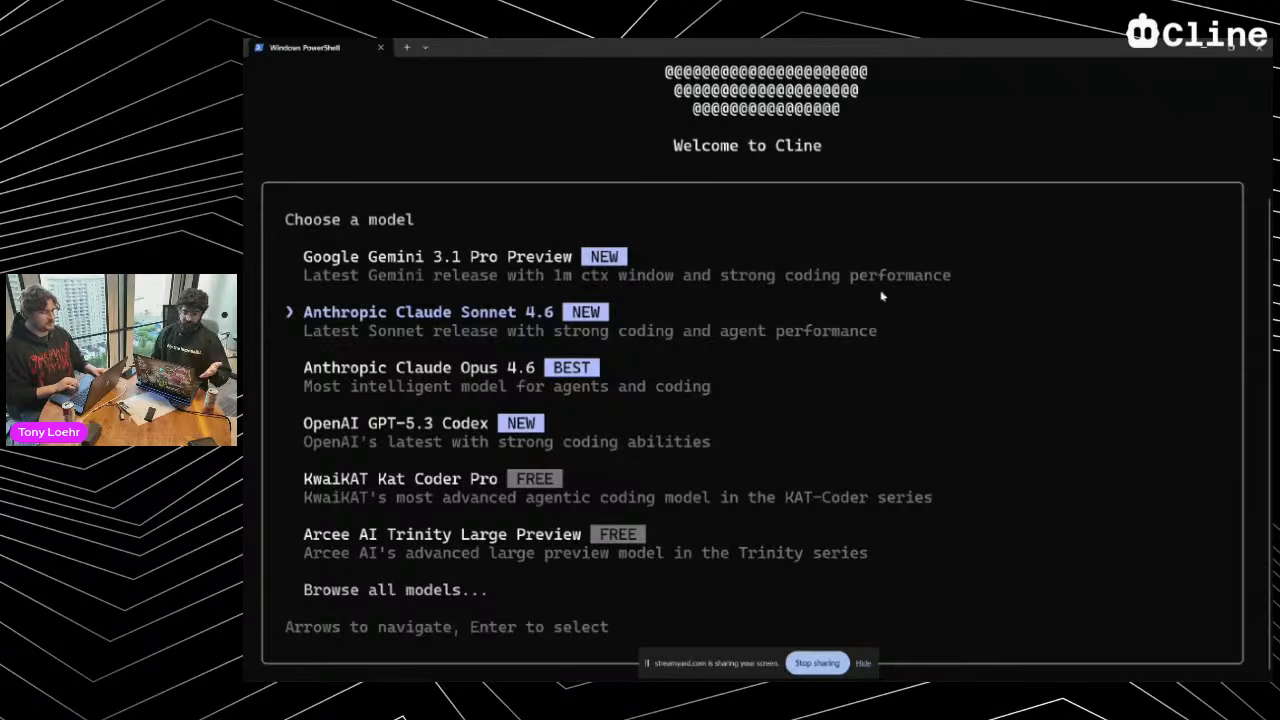
key(Up)
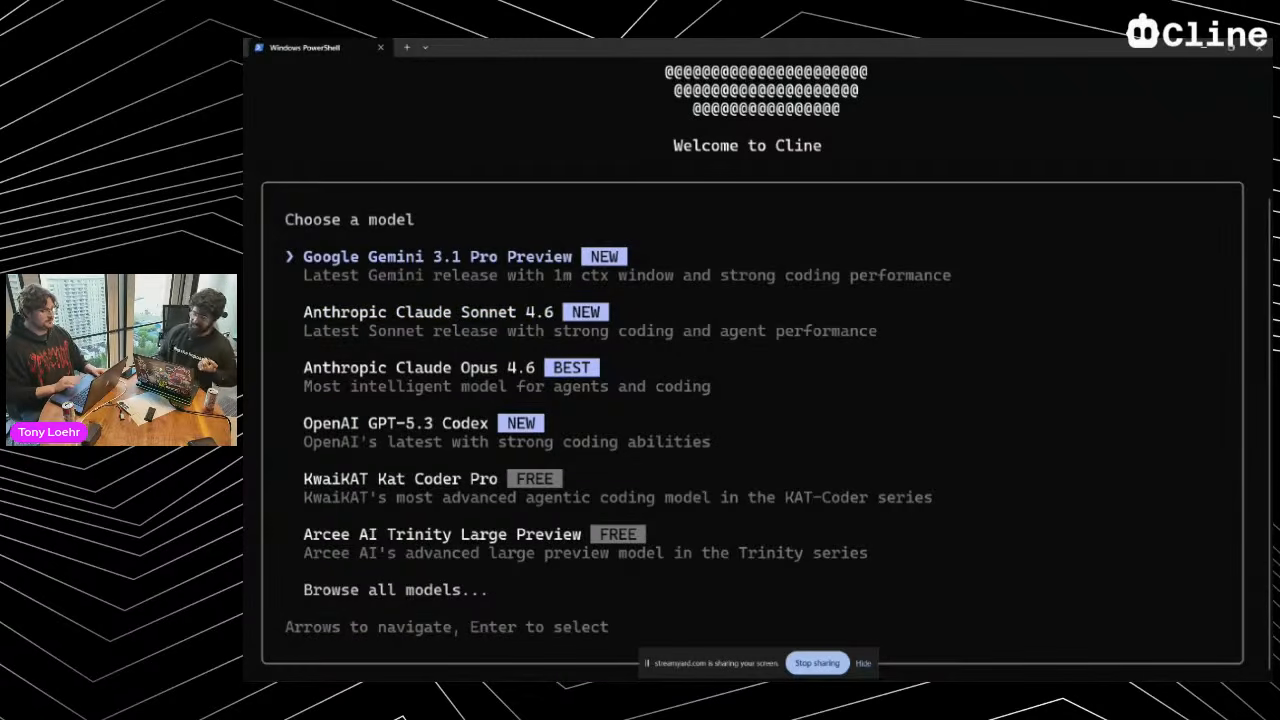
key(Down)
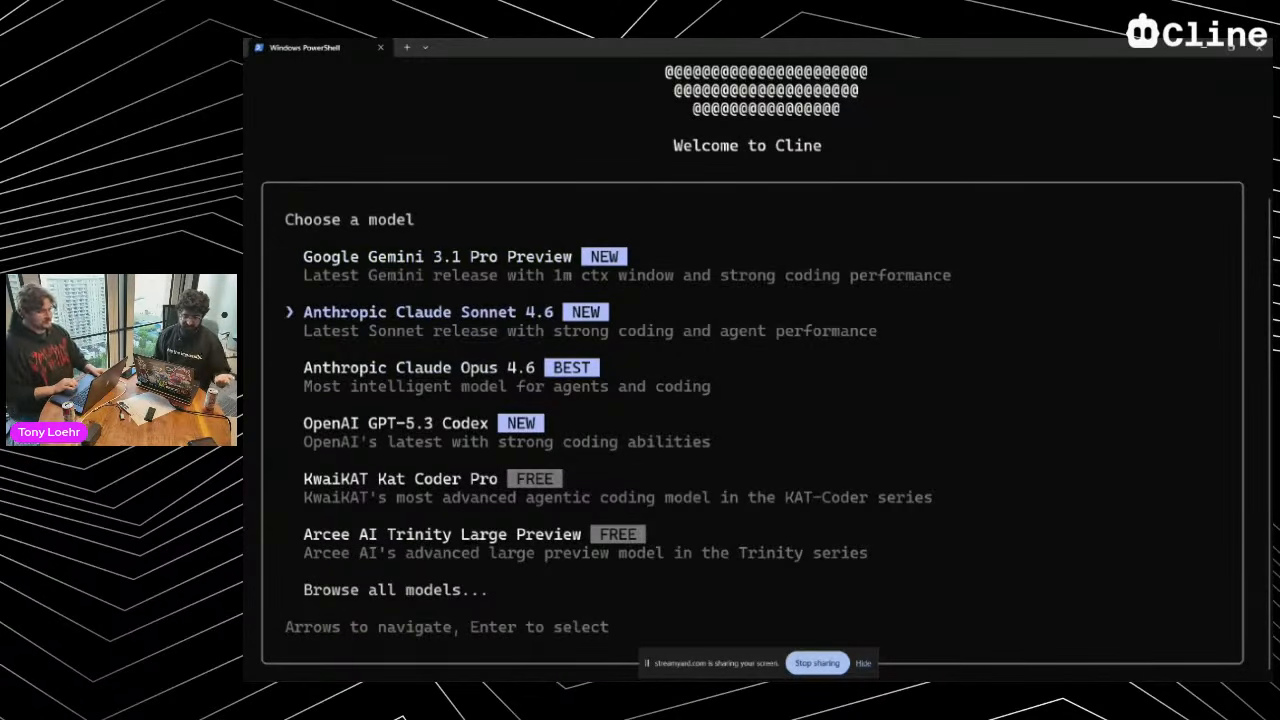
key(Up)
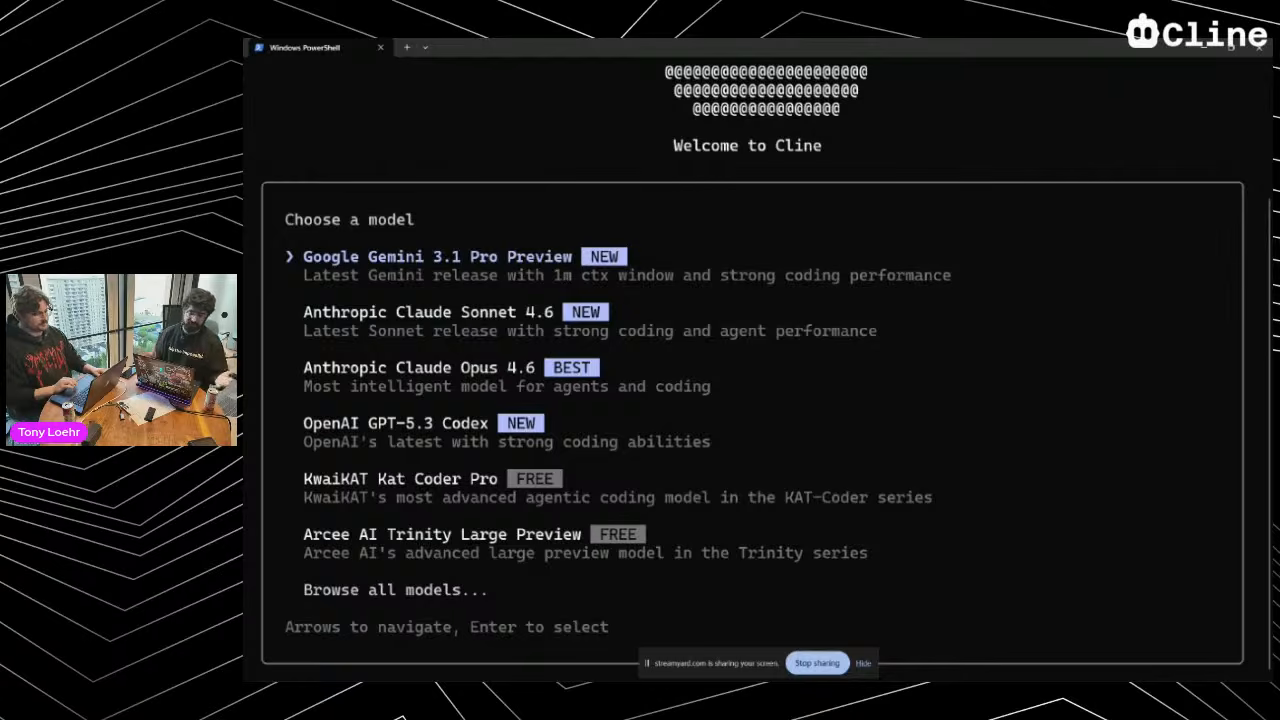
key(Down)
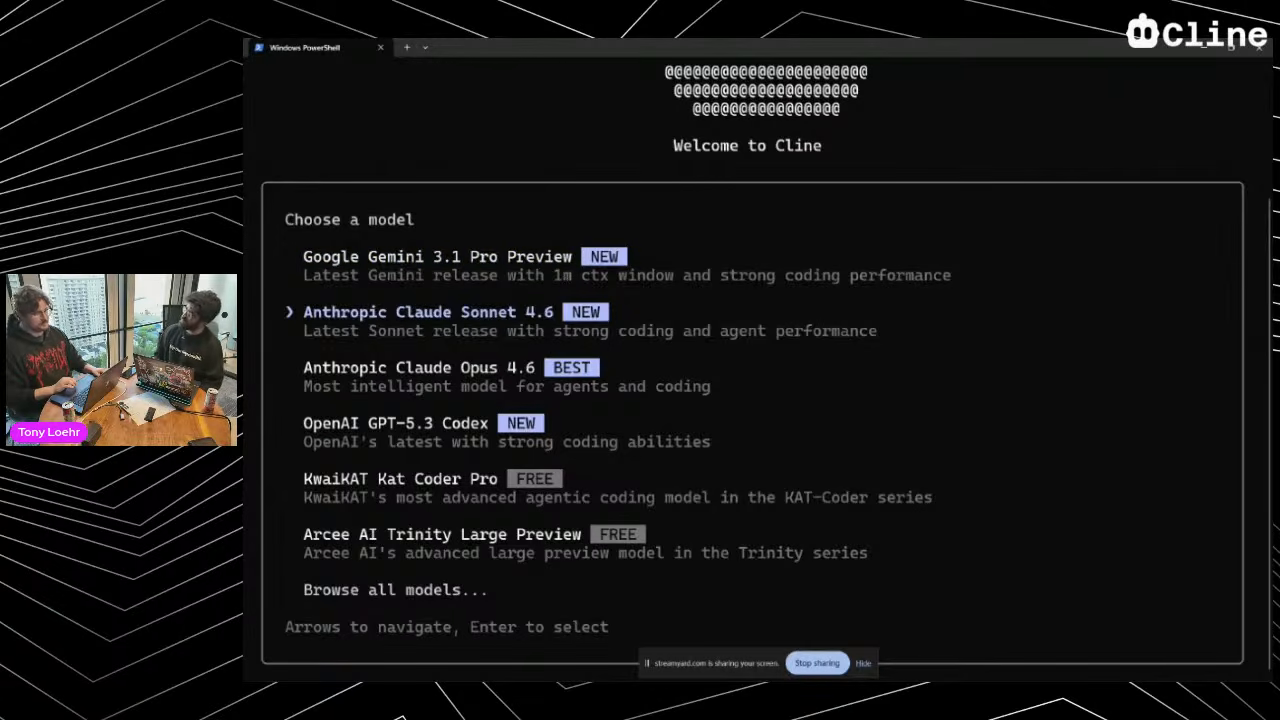
key(Down)
key(Up)
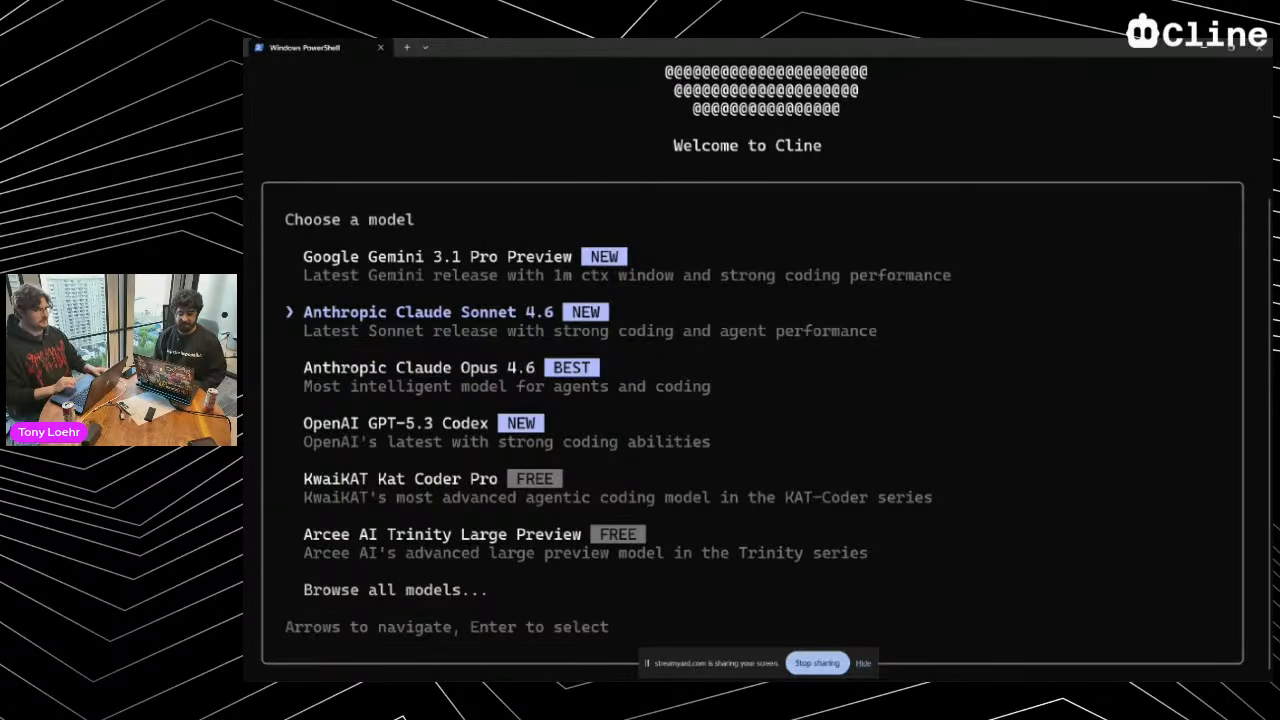
key(Down)
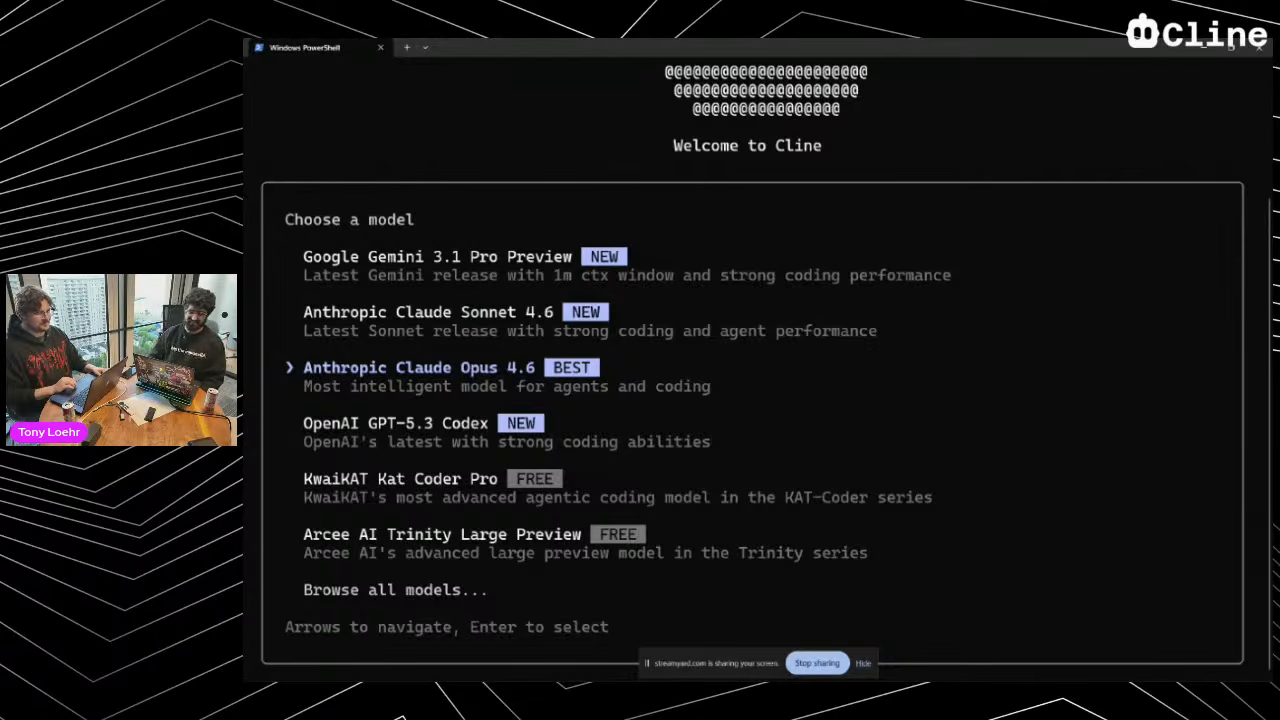
key(Return)
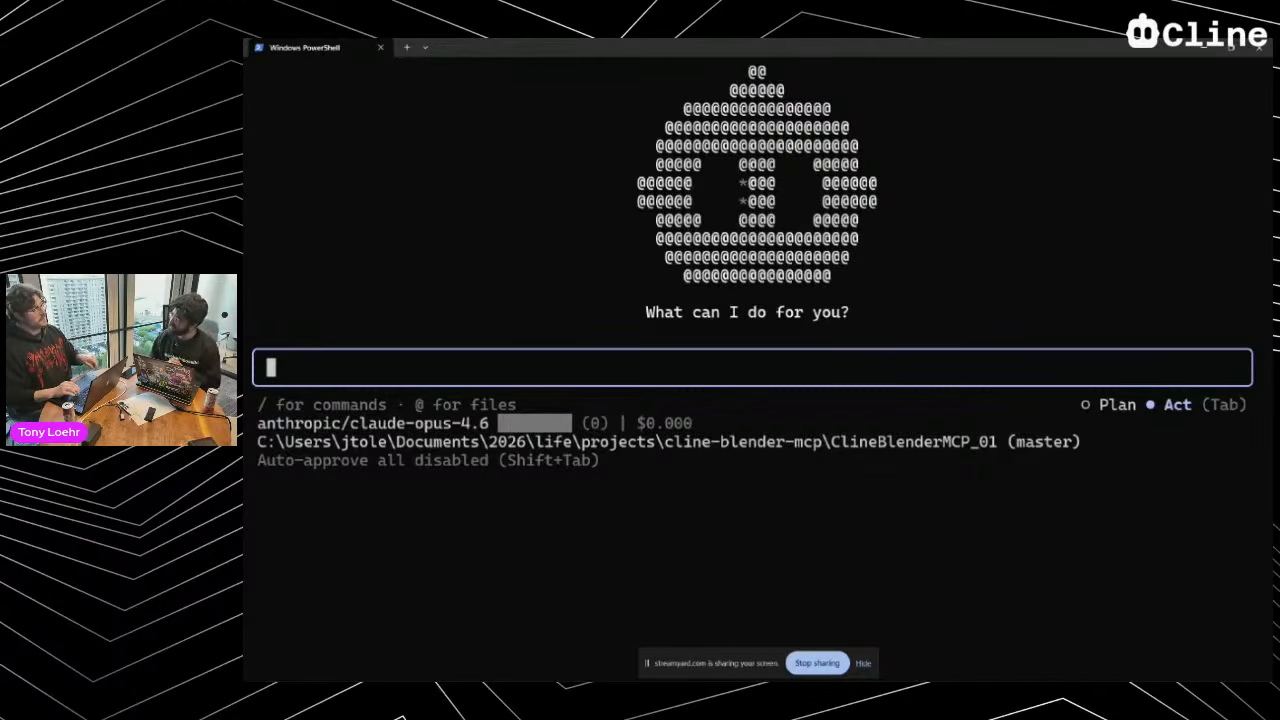
Browse the model picker from the slash commands and leave it without changing claude-opus-4.6
text(/)
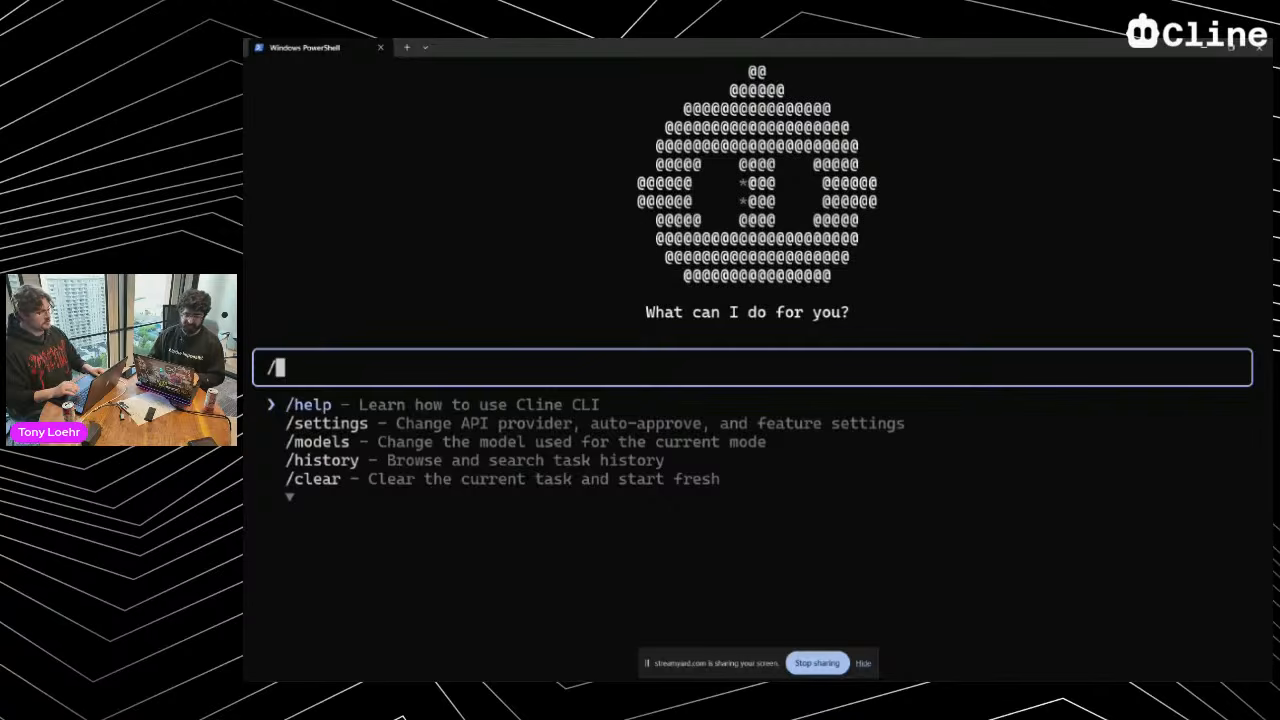
key(Down)
key(Down)
key(Down)
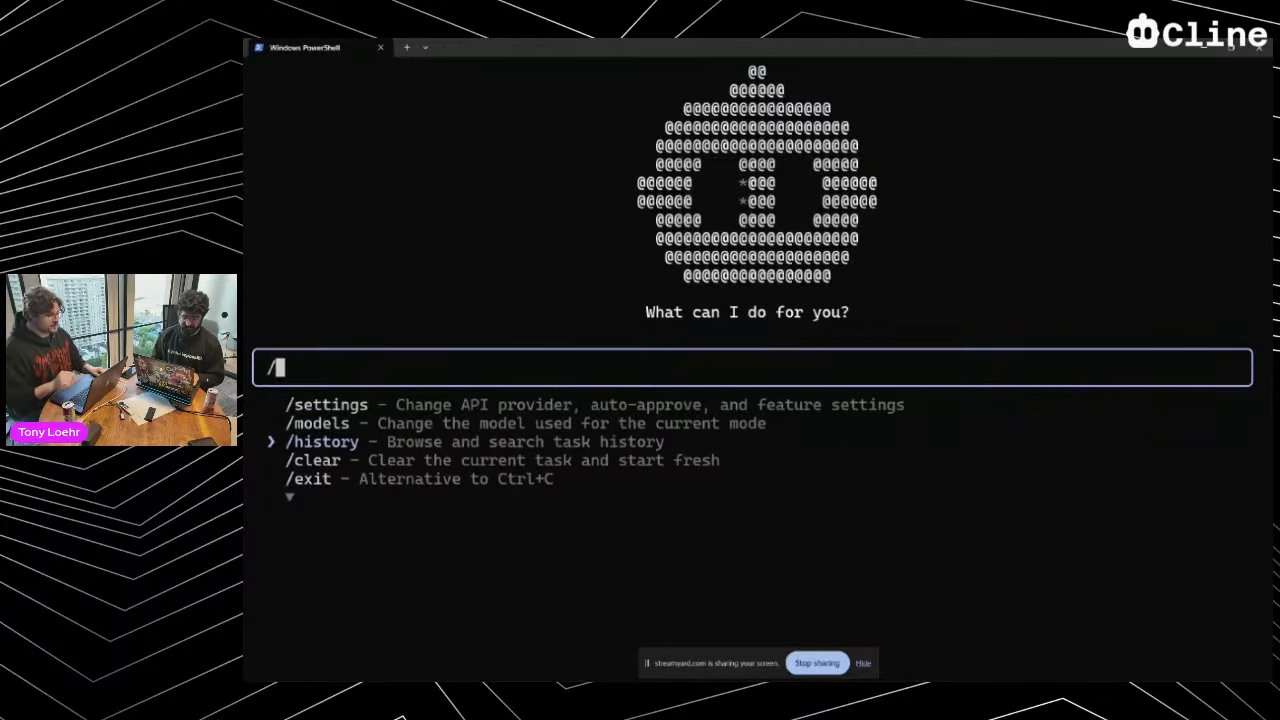
key(Down)
key(Down)
key(Up)
key(Up)
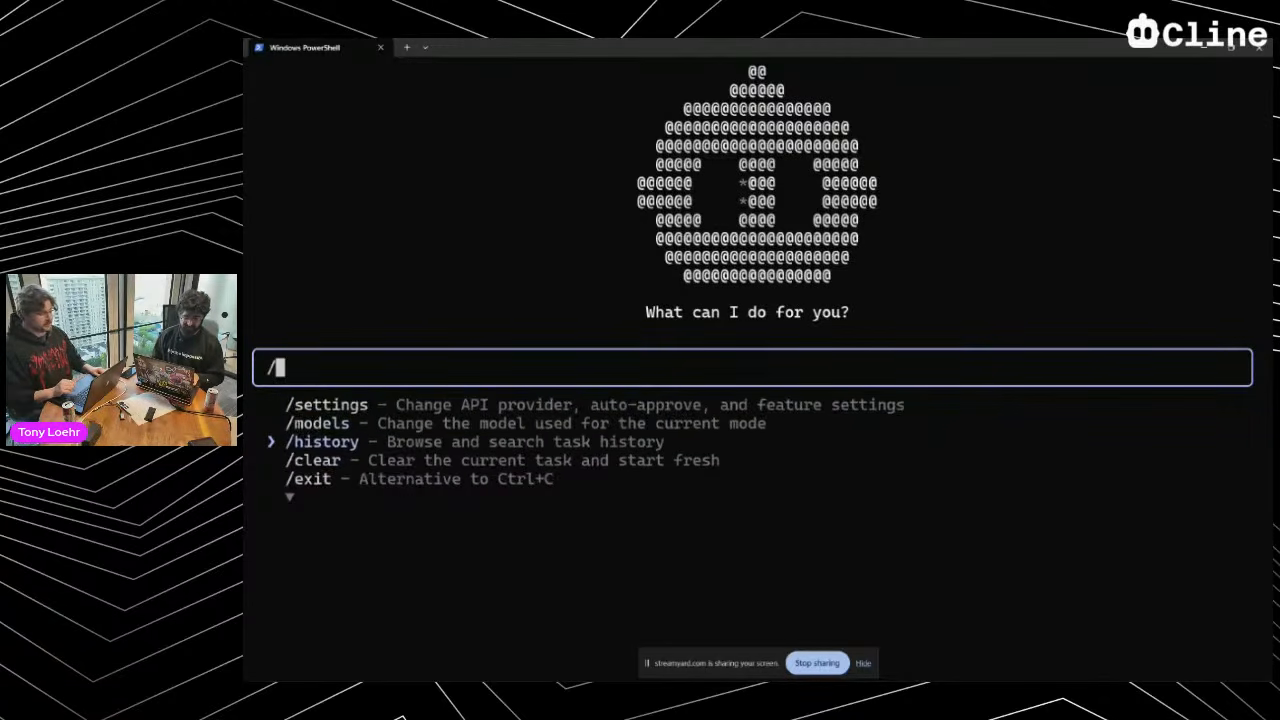
key(Up)
key(Return)
key(Down)
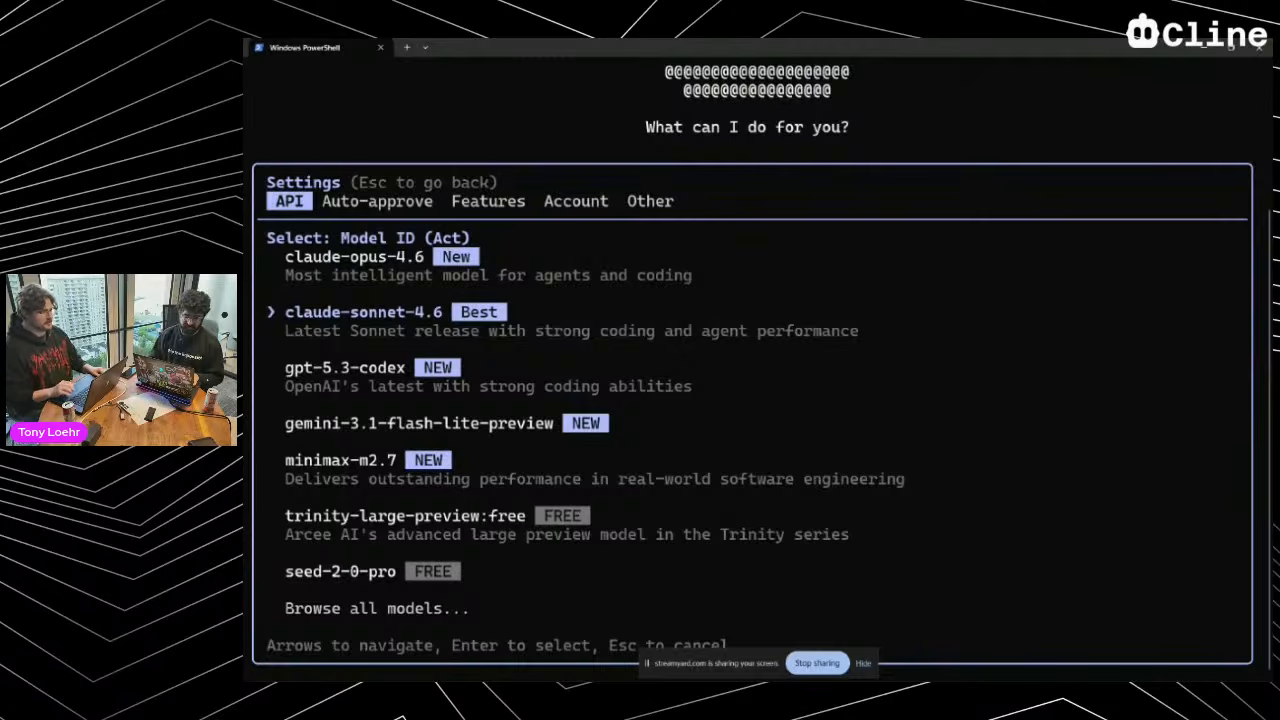
key(Down)
key(Down)
key(Down)
key(Down)
key(Down)
key(Down)
key(Up)
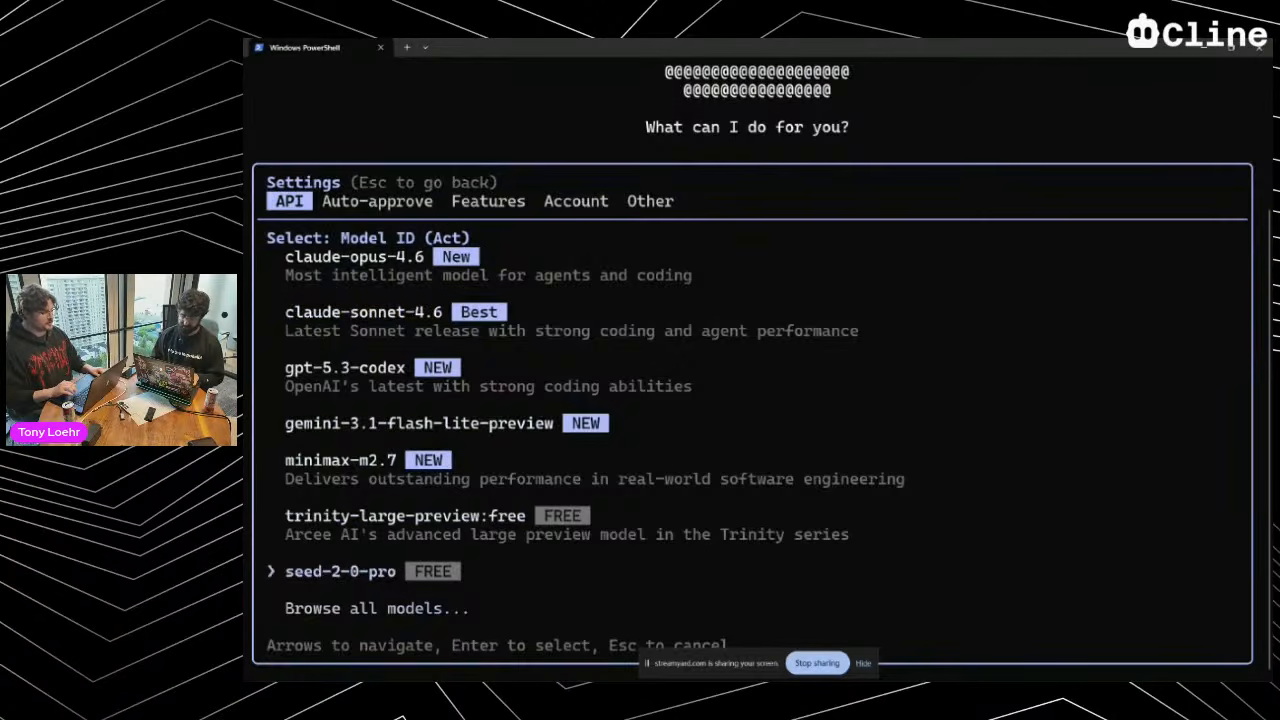
key(Escape)
Open Cline's Settings with the /settings command
text(/)
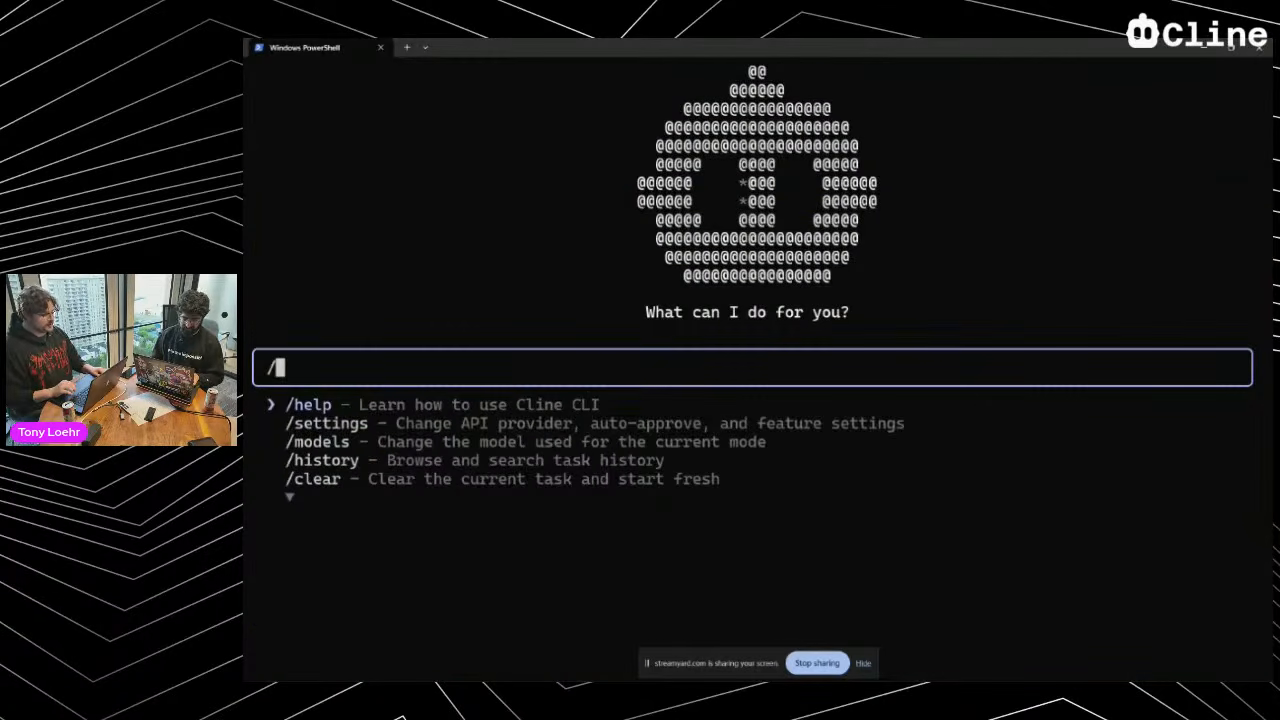
key(Down)
key(Down)
key(Down)
key(Down)
key(Down)
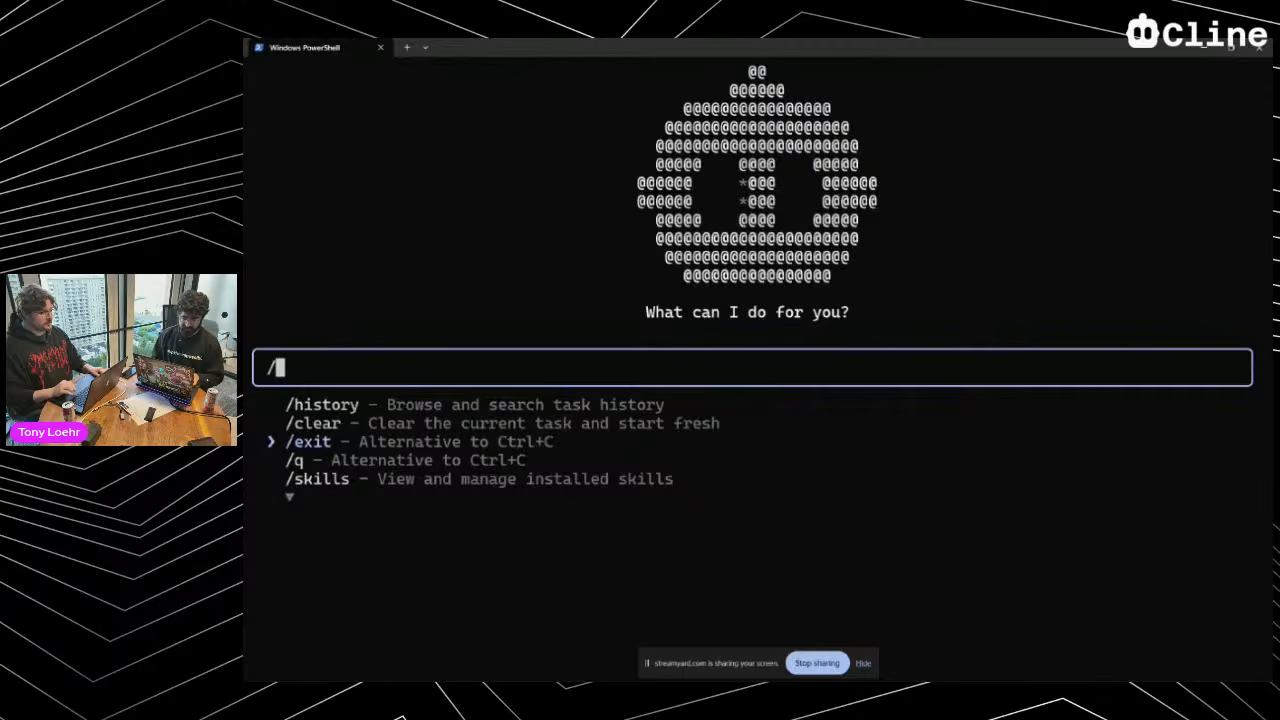
key(Down)
key(Up)
key(Up)
key(Up)
key(Up)
key(Up)
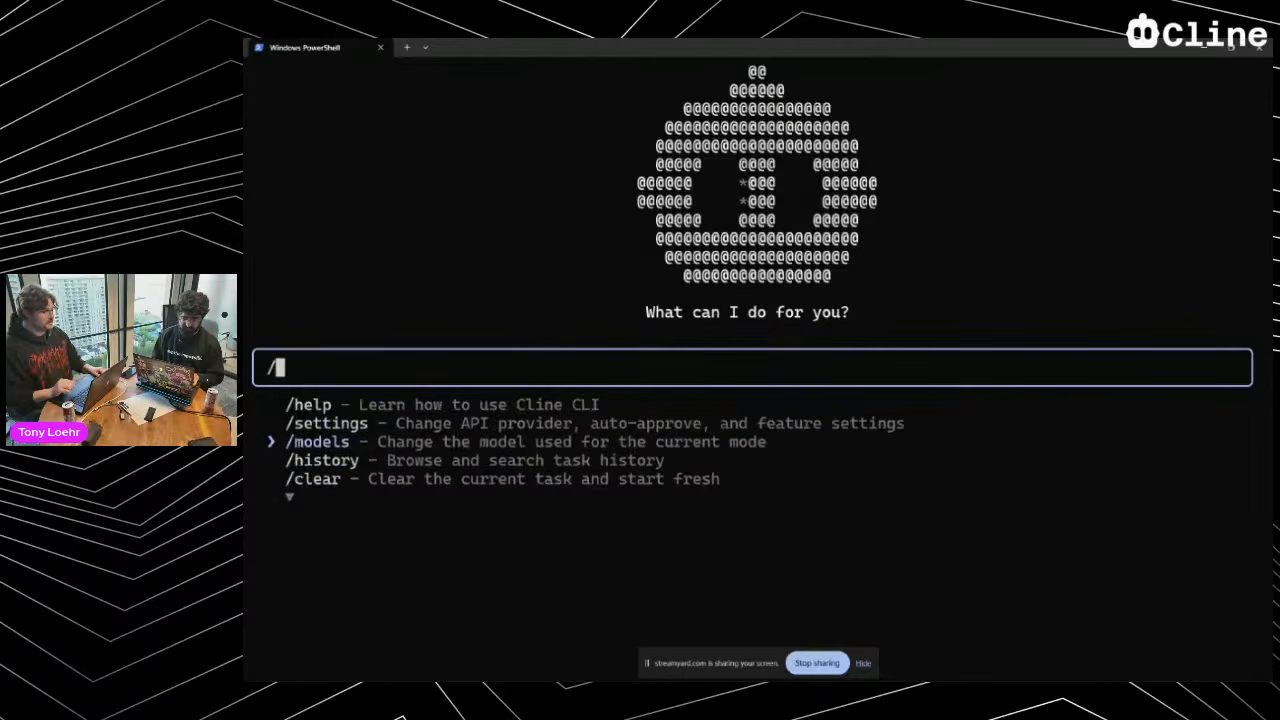
key(Return)
key(Down)
key(Down)
key(Down)
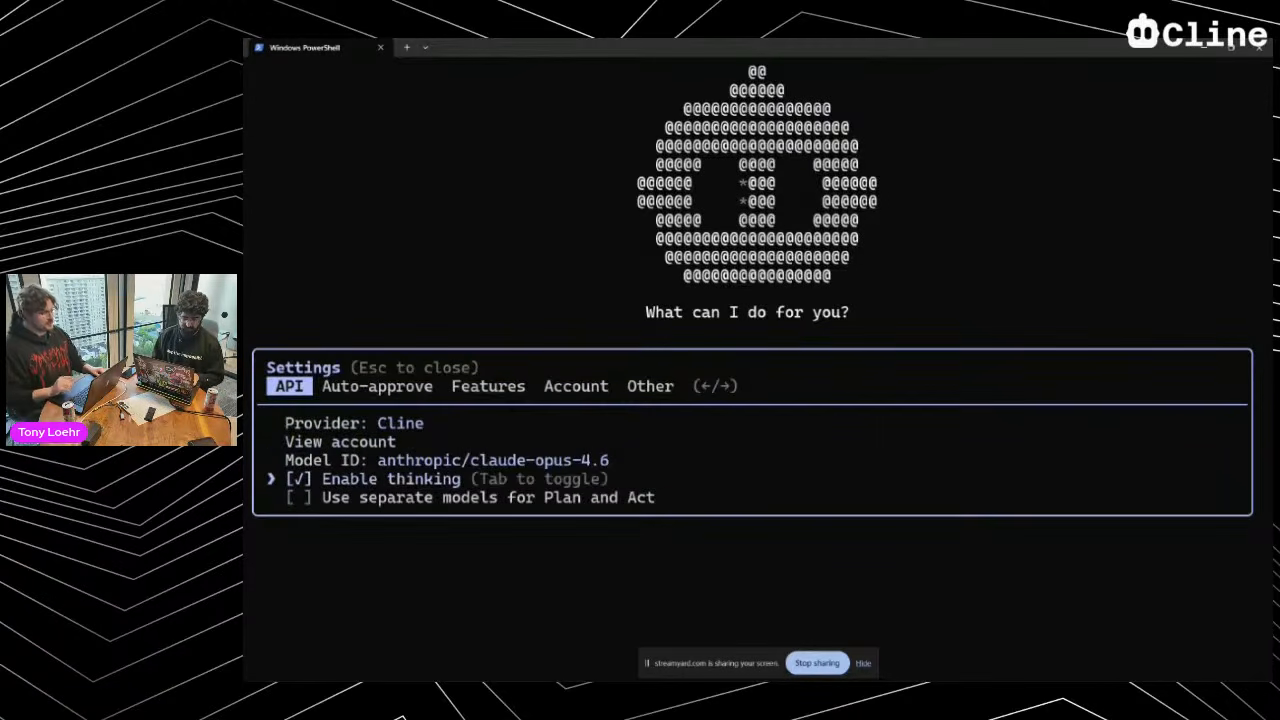
key(Down)
key(Up)
Turn on the Subagents and Double-check completion features
key(Up)
key(Up)
key(Up)
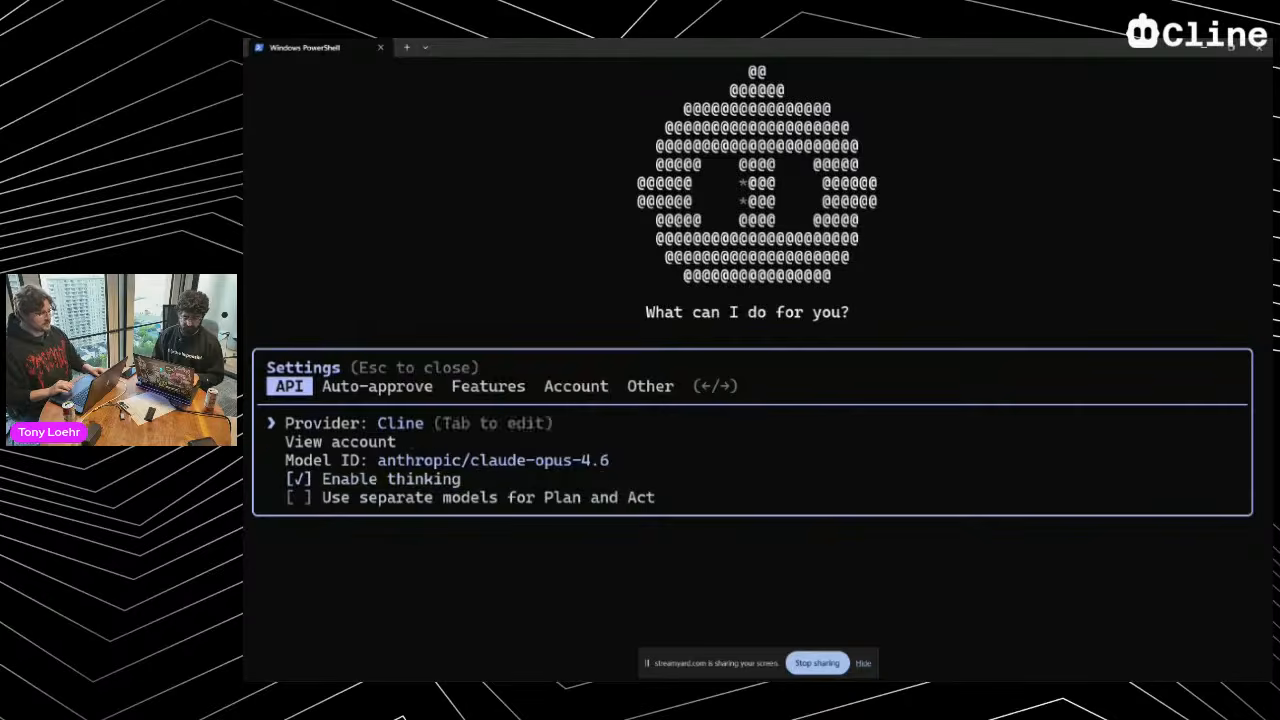
key(Right)
key(Down)
key(Up)
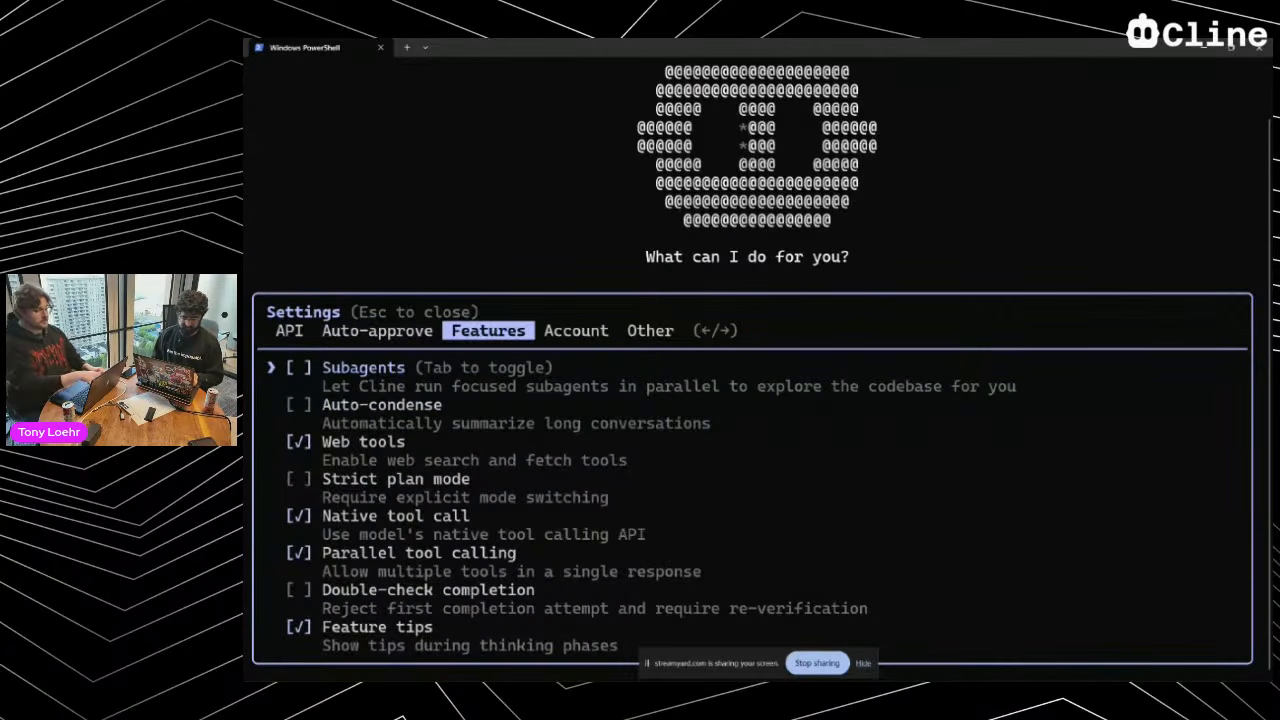
key(Tab)
key(Down)
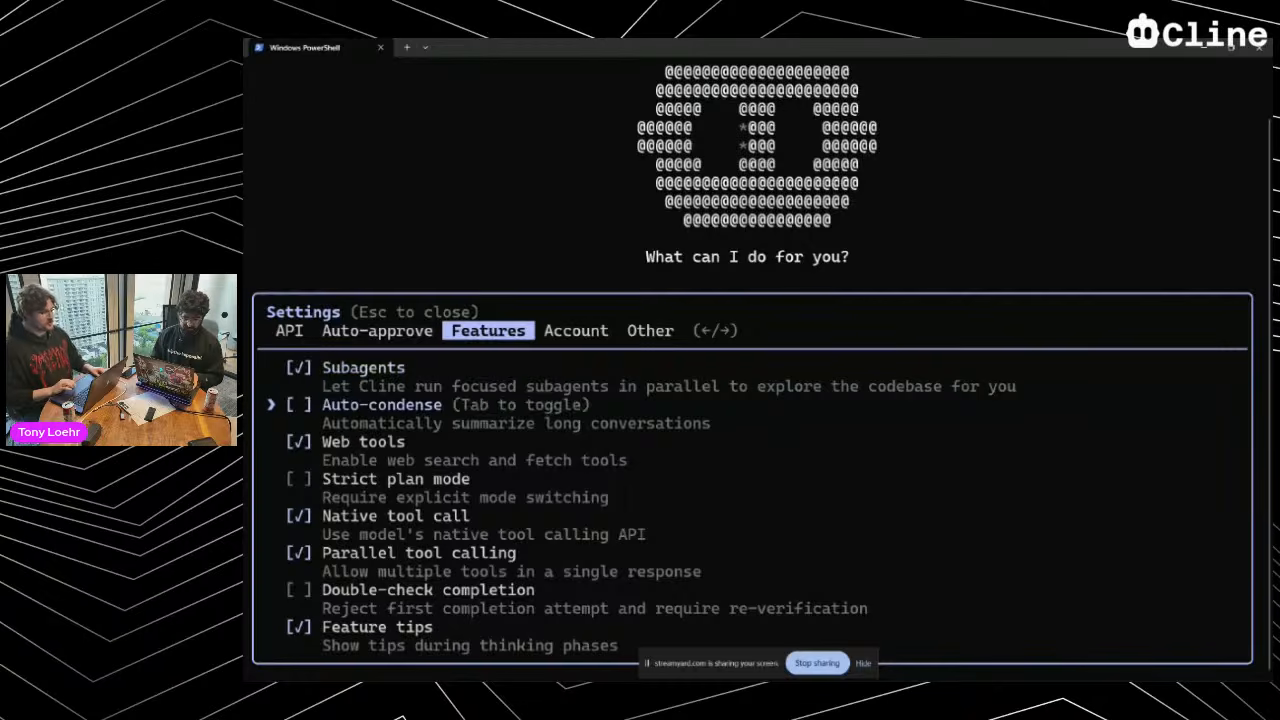
key(Down)
key(Down)
key(Down)
key(Down)
key(Down)
key(Tab)
key(Up)
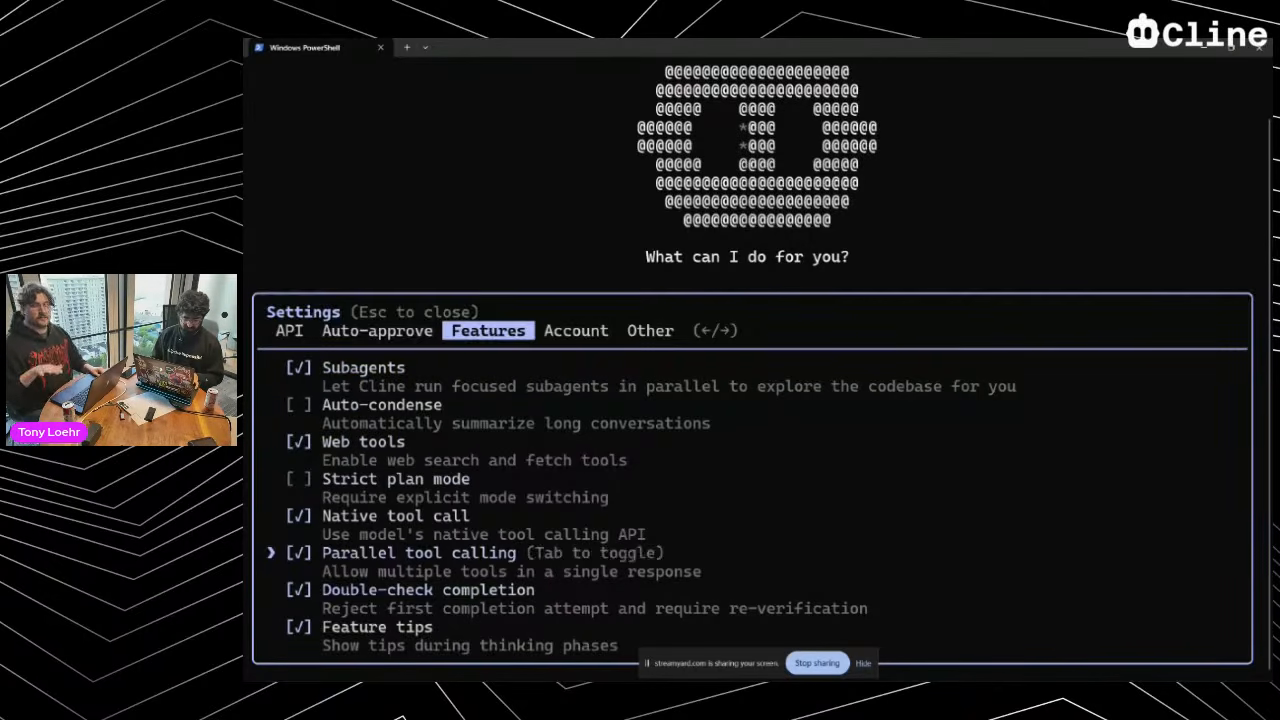
key(Up)
key(Up)
key(Up)
key(Up)
key(Up)
key(Up)
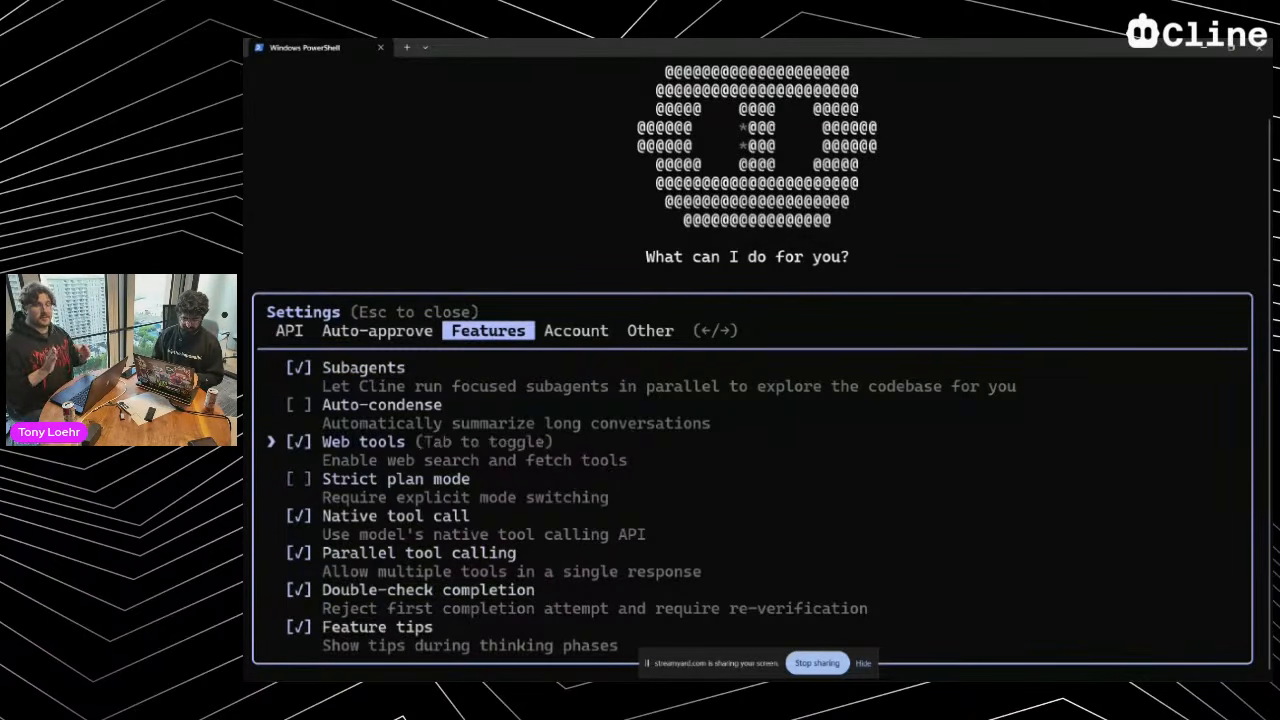
key(Down)
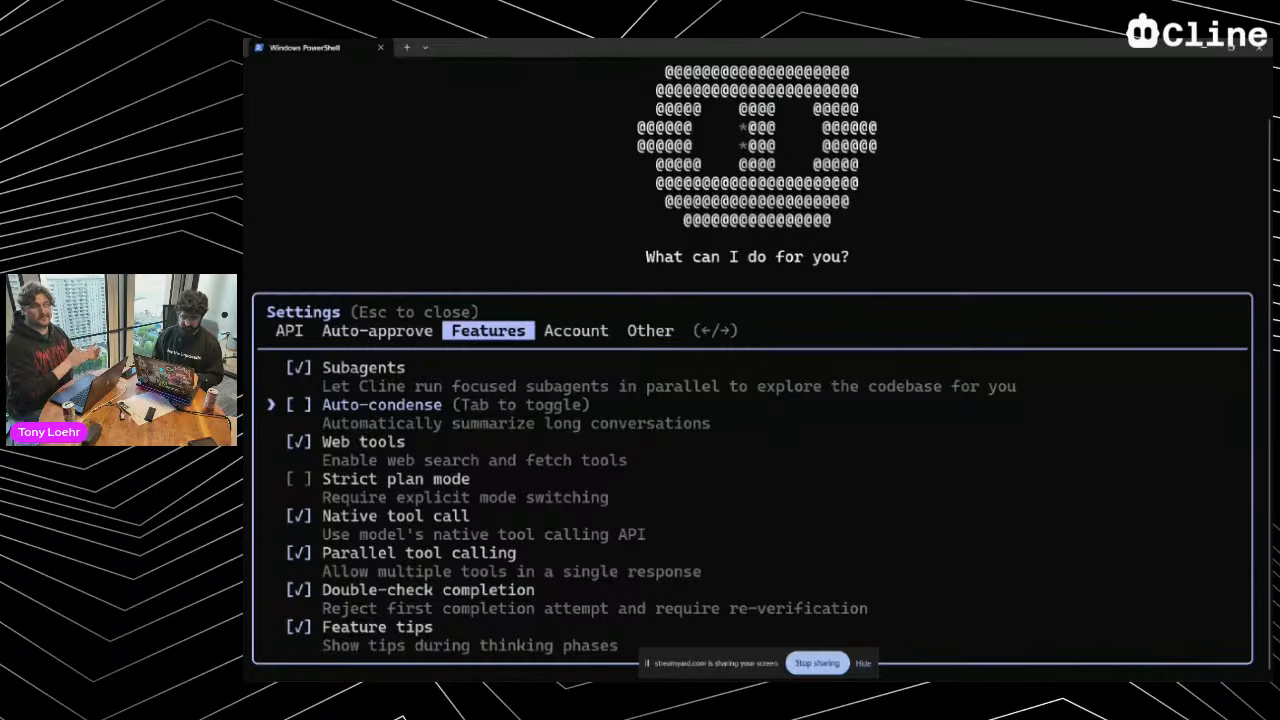
key(Down)
key(Down)
key(Down)
key(Down)
key(Down)
key(Down)
key(Down)
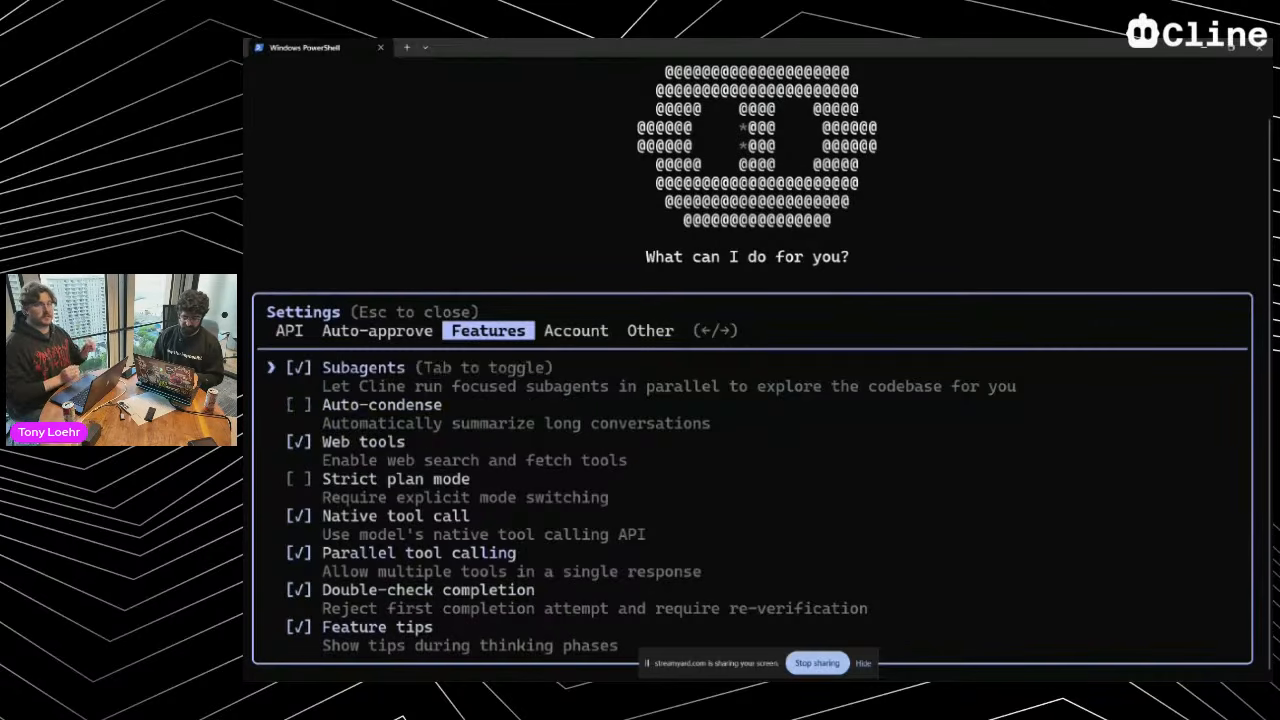
key(Down)
key(Up)
key(Up)
key(Left)
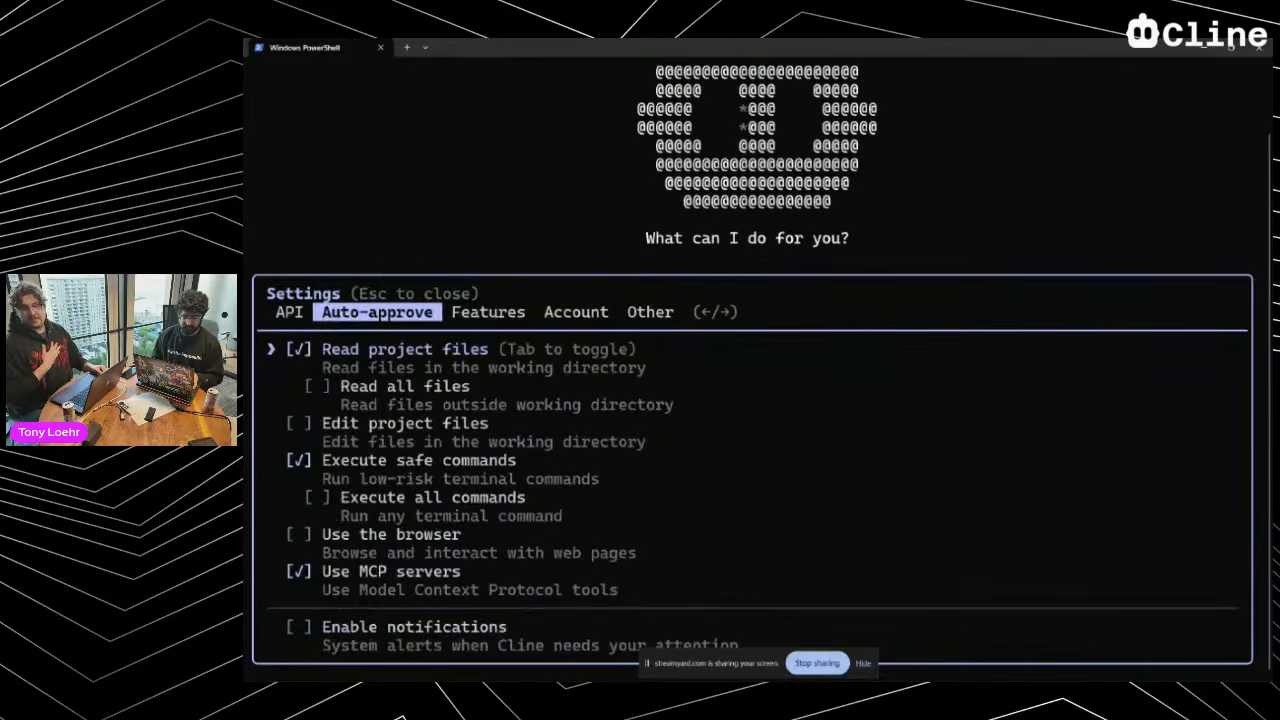
Auto-approve editing project files and using the browser, and enable notifications
key(Down)
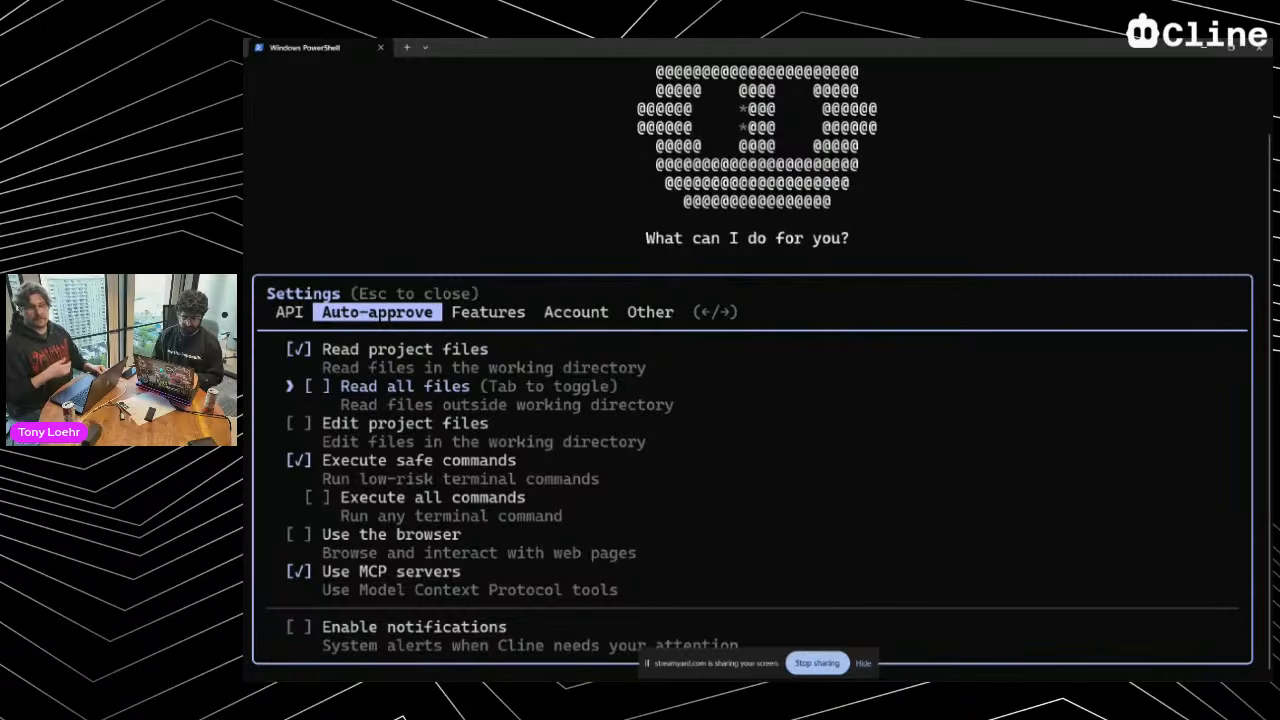
key(Down)
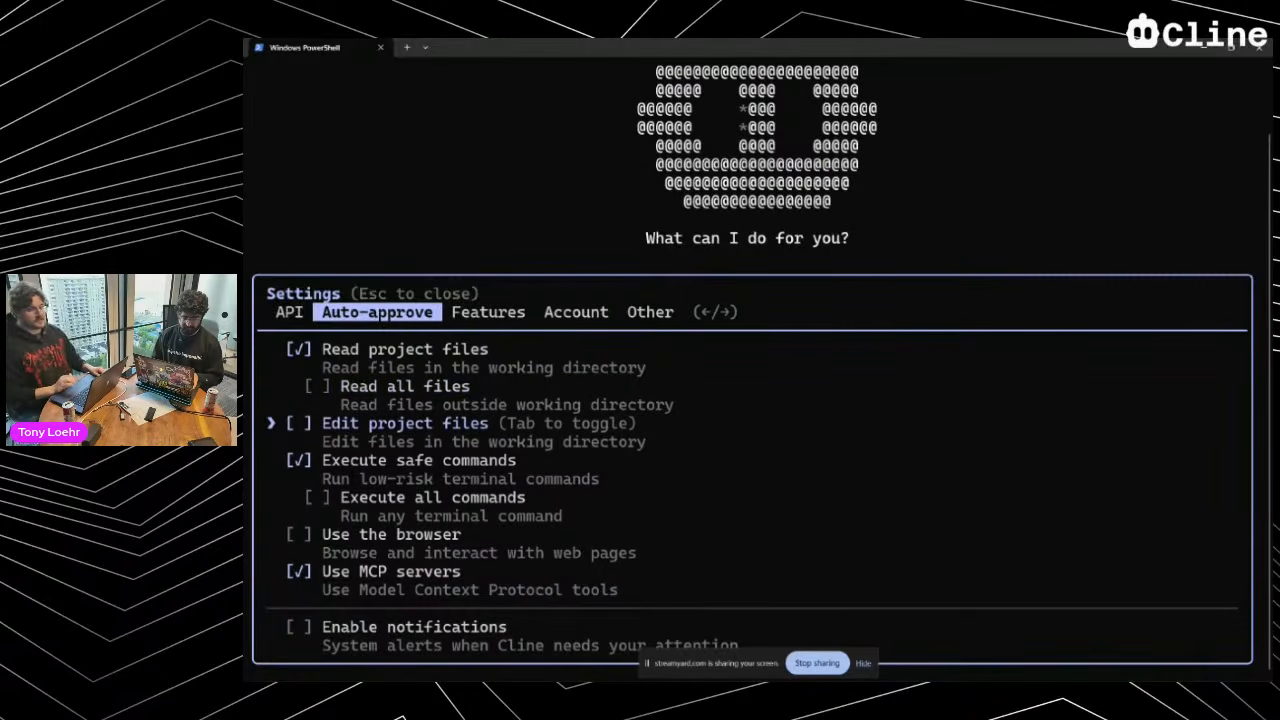
key(Tab)
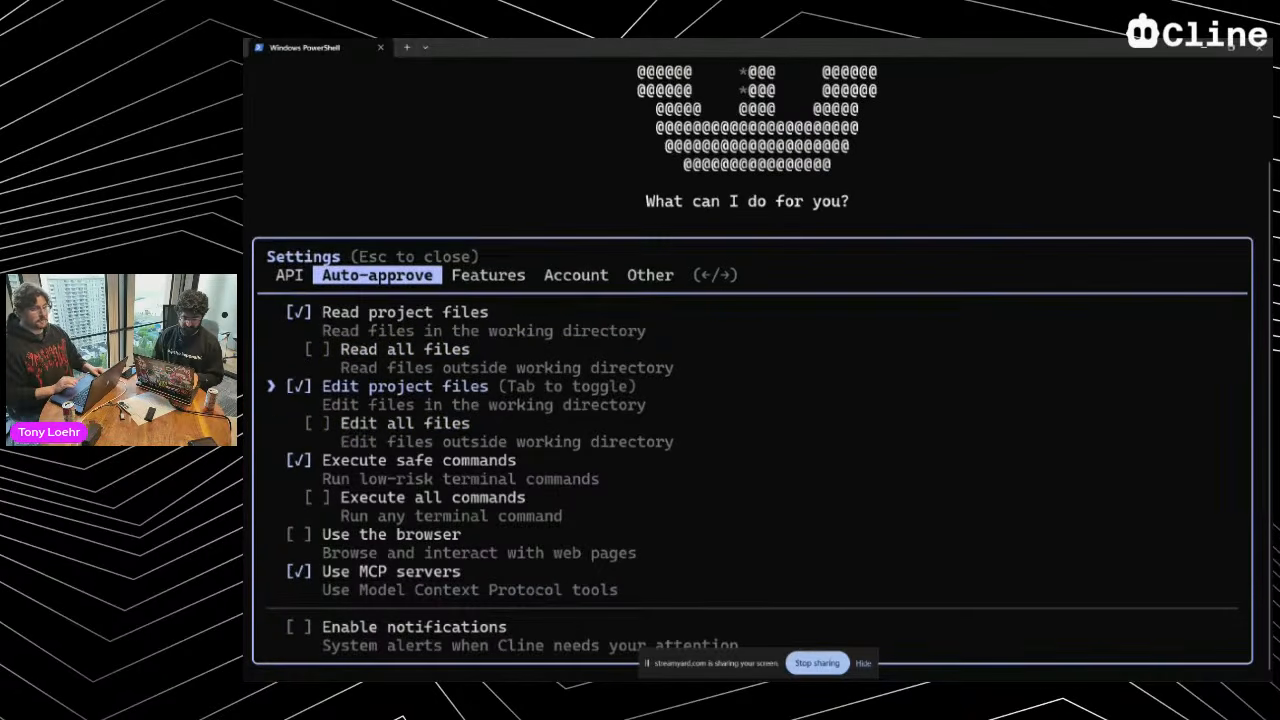
key(Down)
key(Down)
key(Down)
key(Down)
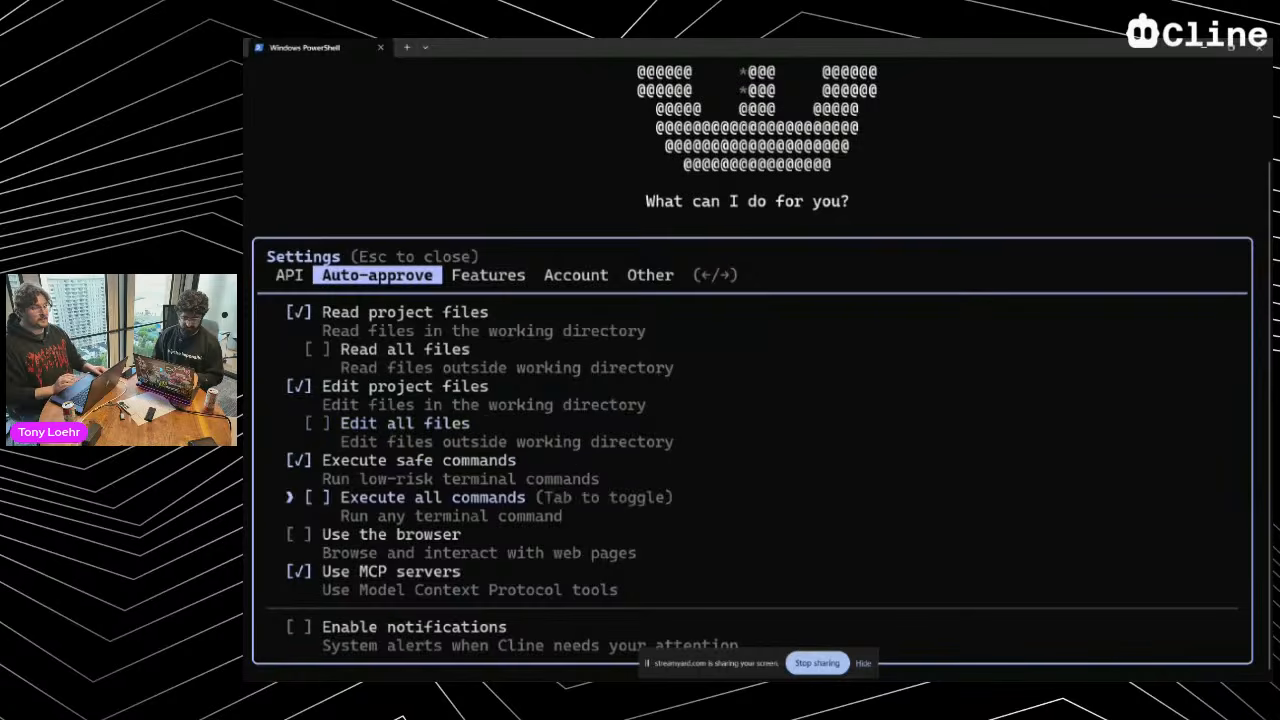
key(Tab)
key(Down)
key(Up)
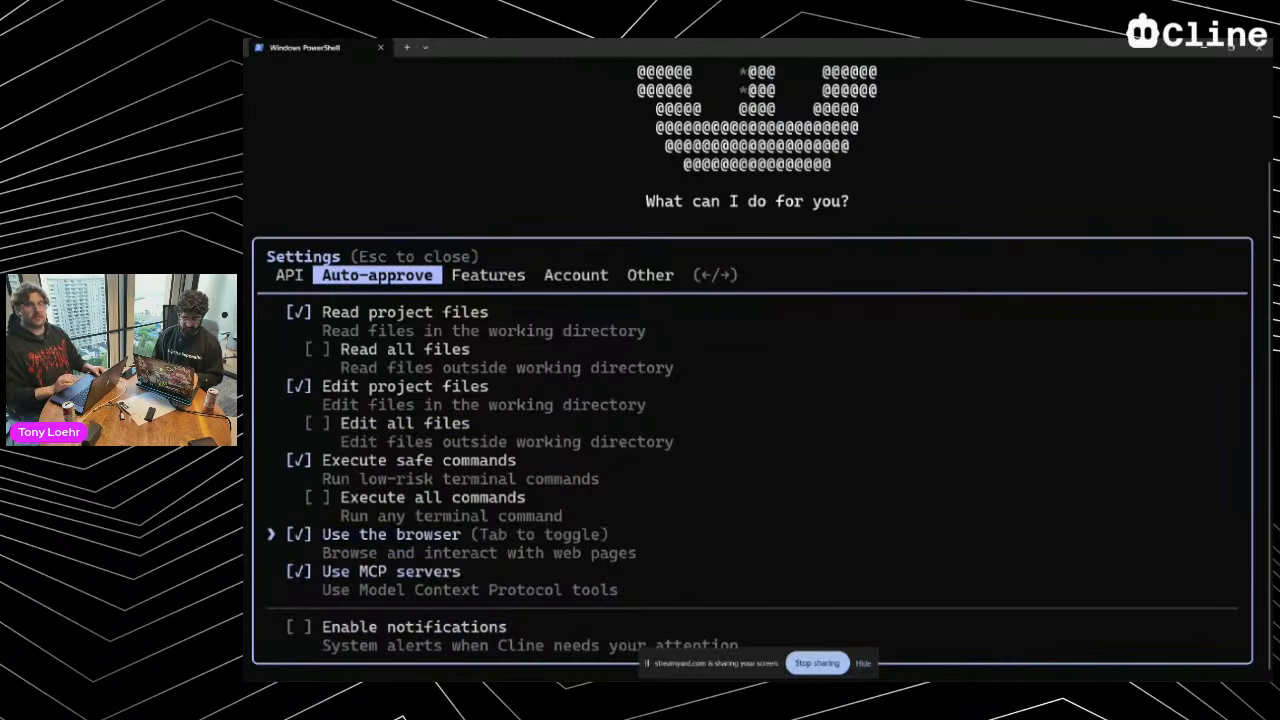
key(Down)
key(Down)
key(Up)
key(Tab)
key(Up)
key(Up)
key(Up)
key(Up)
key(Up)
key(Up)
key(Up)
key(Up)
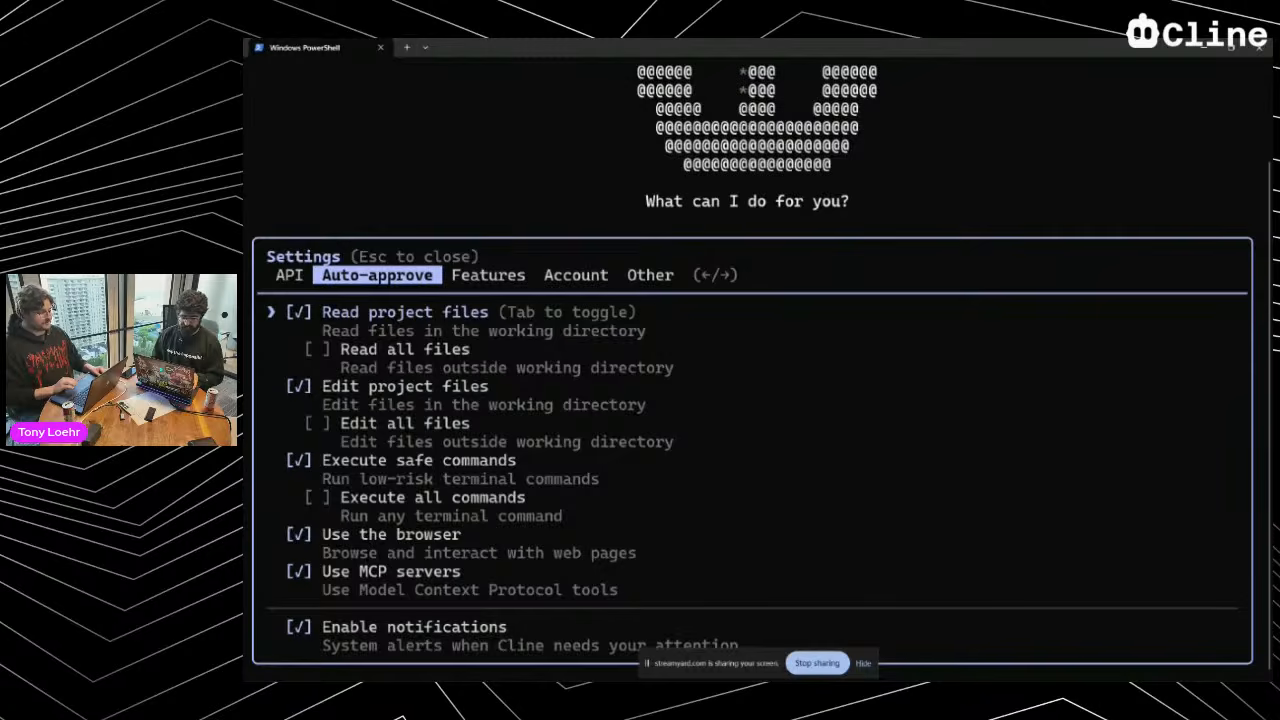
key(Down)
key(Down)
key(Down)
key(Down)
key(Down)
key(Down)
key(Down)
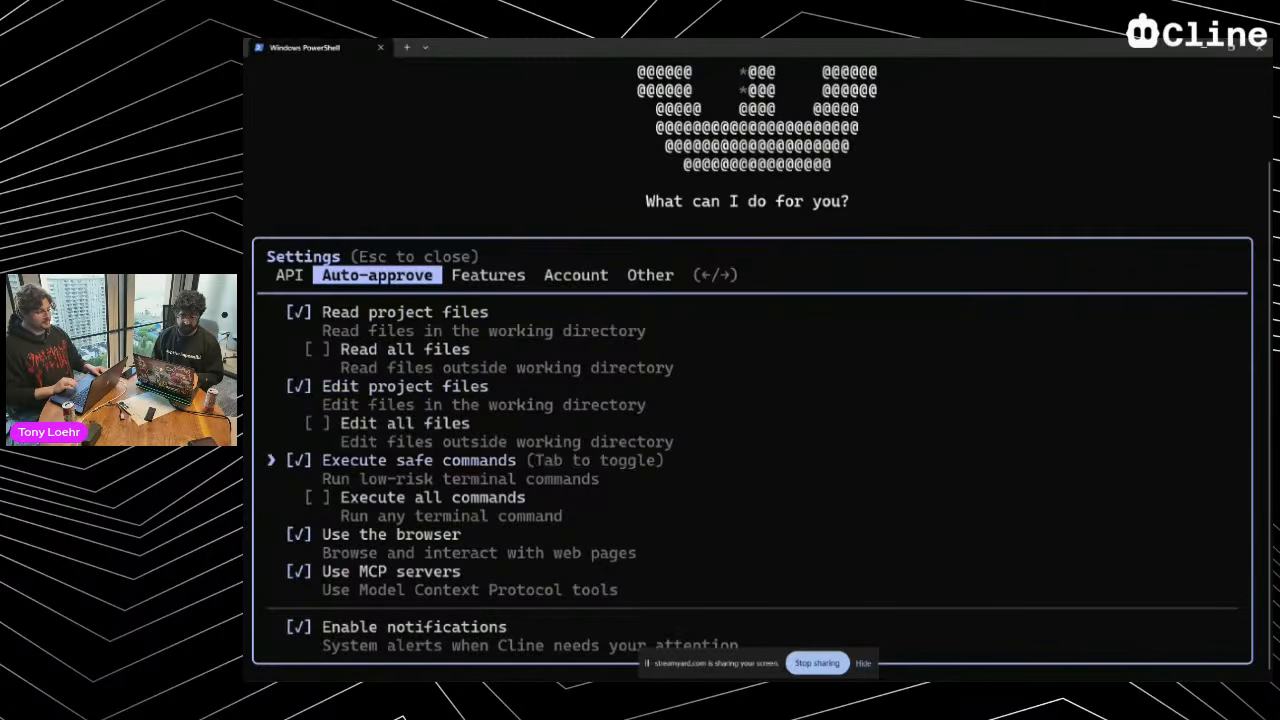
key(Right)
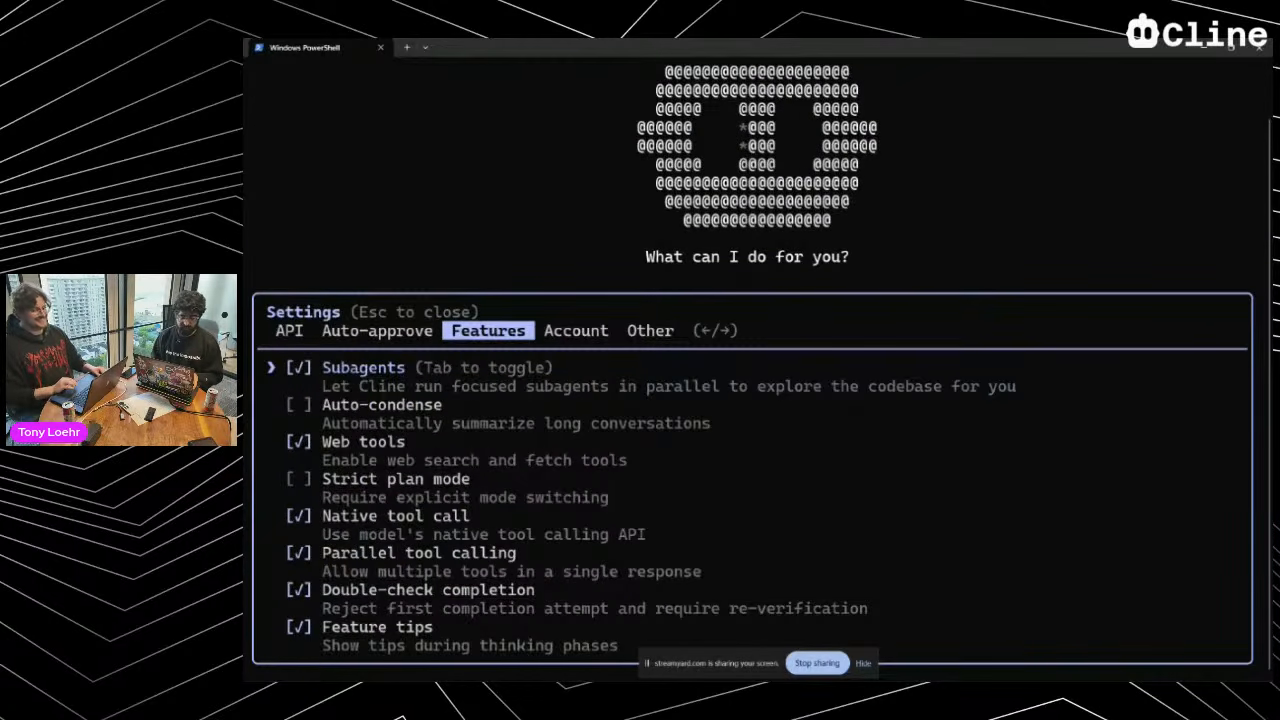
key(Left)
key(Left)
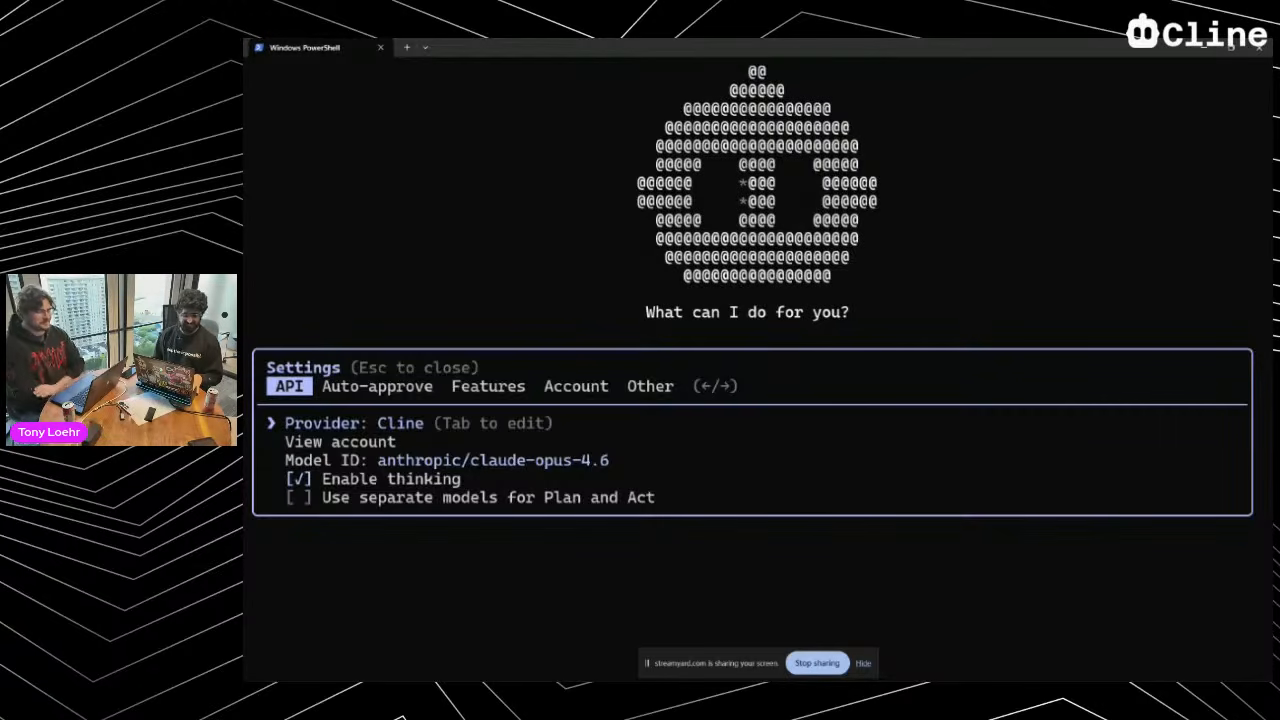
Review the Auto-approve and API settings, then close Settings back to the claude-opus-4.6 prompt
key(Right)
key(Right)
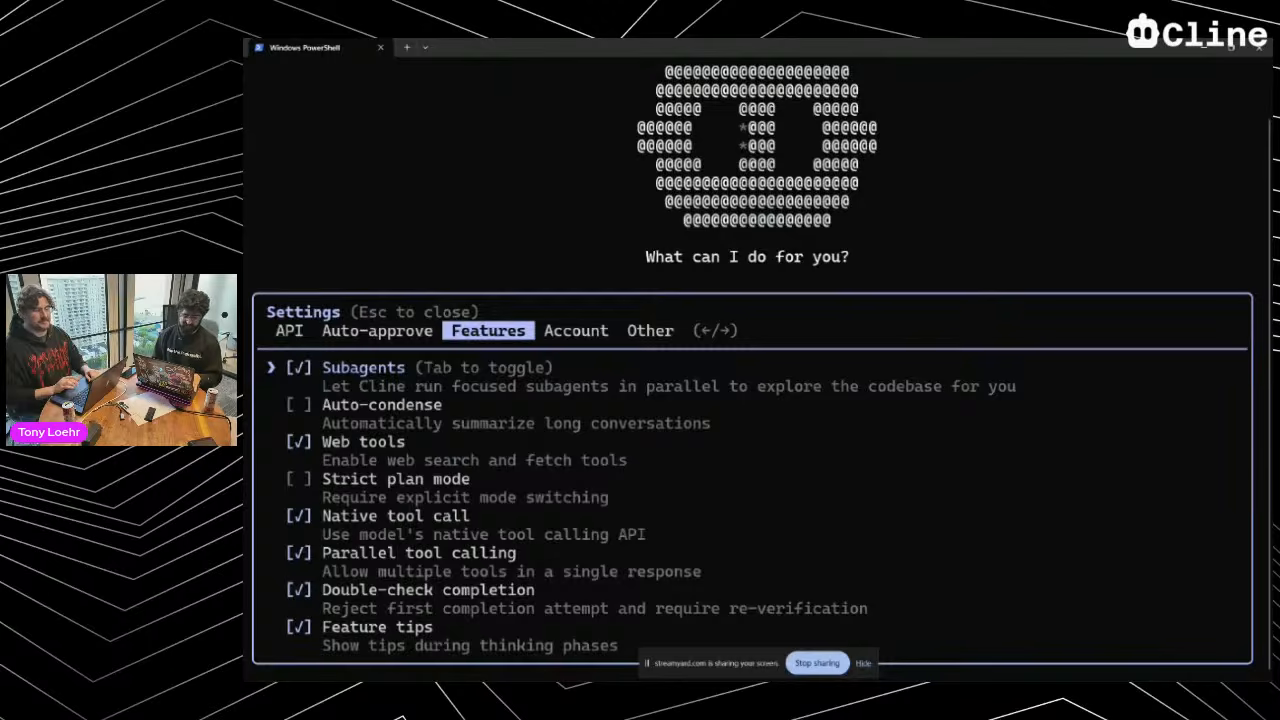
key(Left)
key(Left)
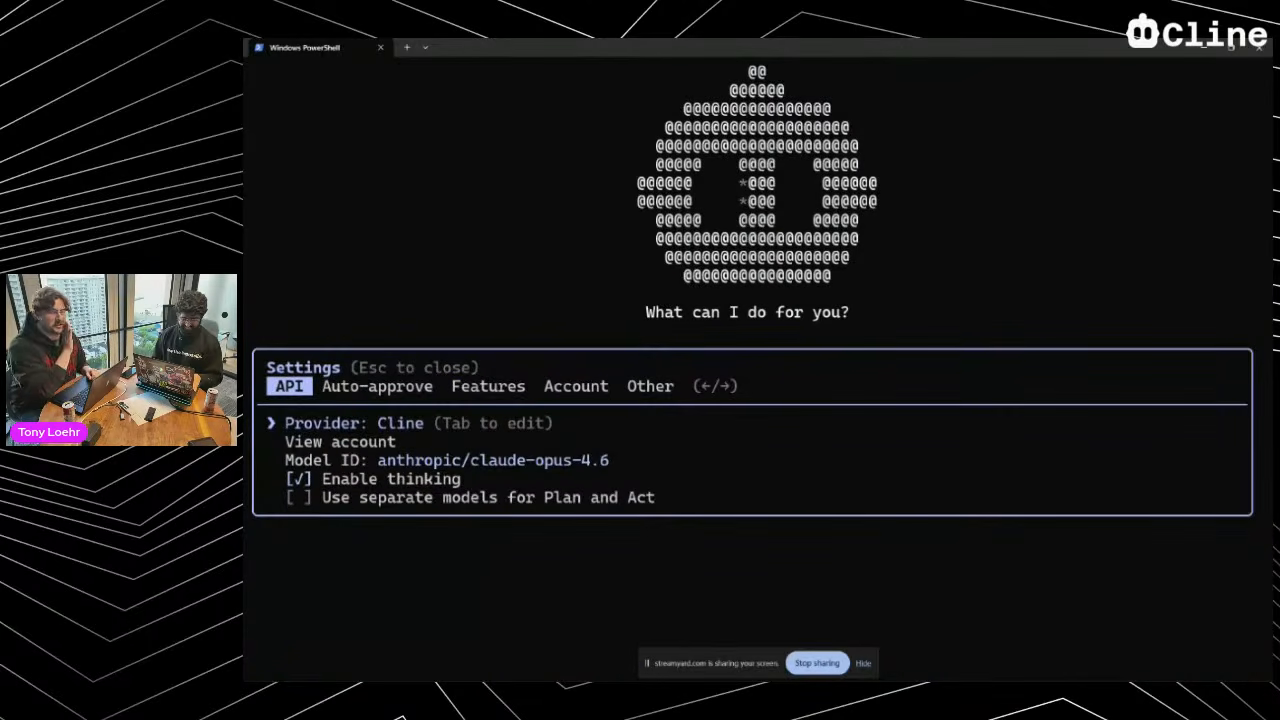
key(Escape)
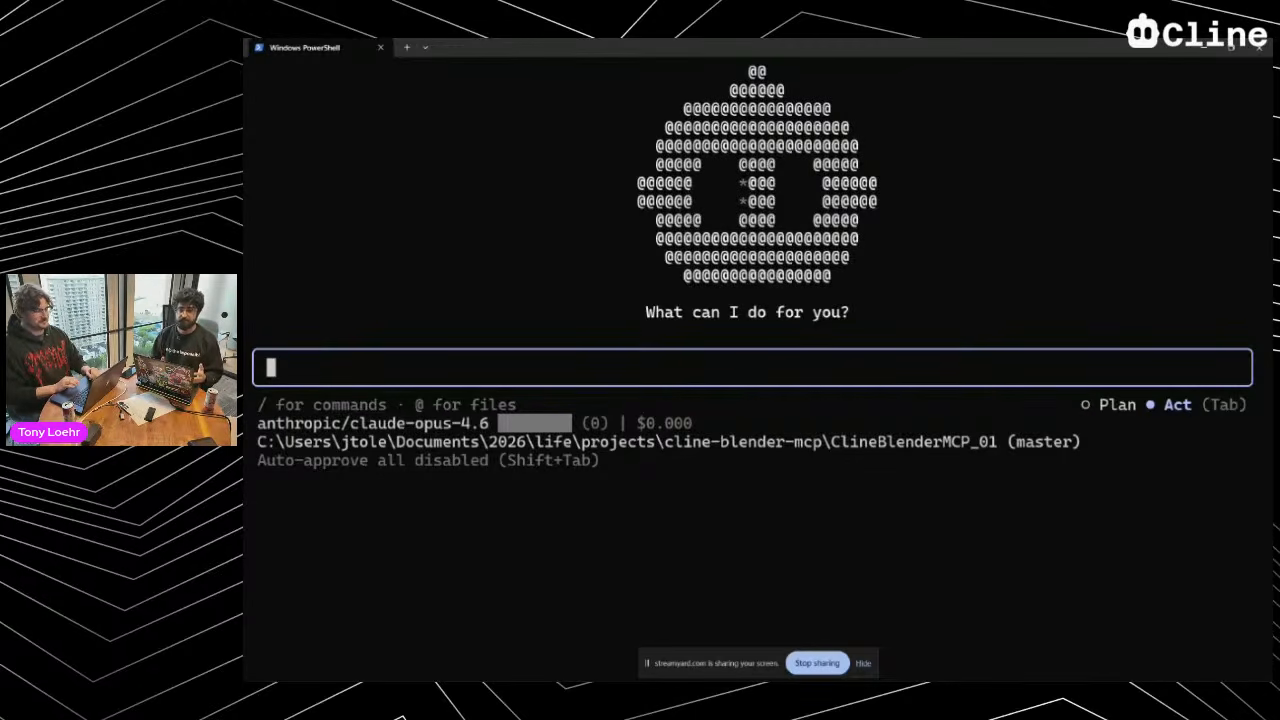
Ask Cline 'Is my Github CLI connected?' and start a new task once it answers
text(Github)
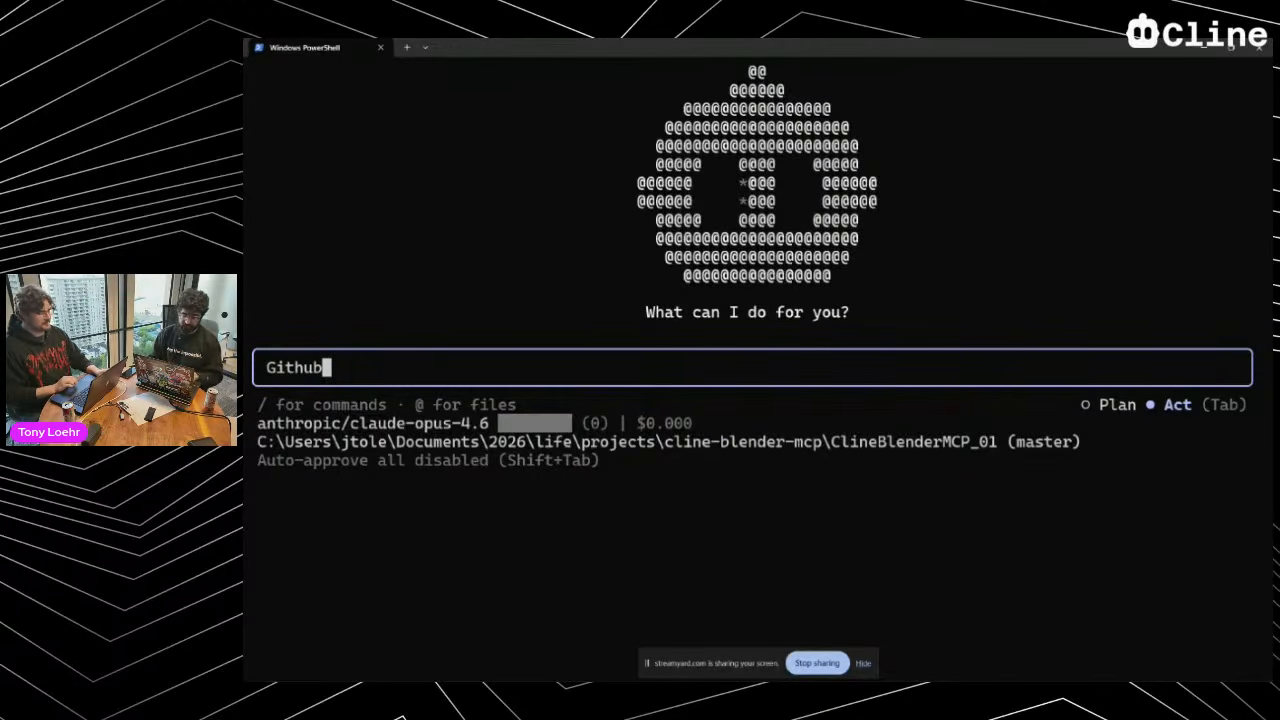
text( CLI)
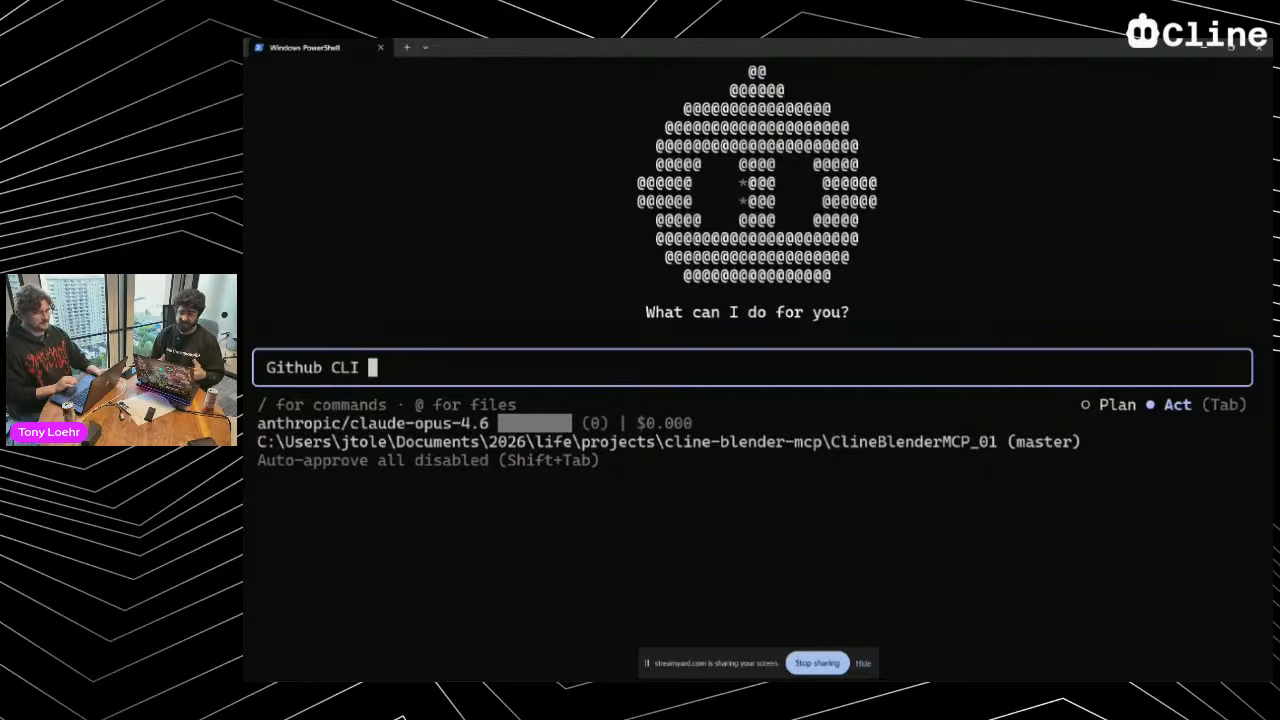
key(BackSpace)
key(BackSpace)
key(BackSpace)
key(BackSpace)
key(BackSpace)
key(BackSpace)
key(BackSpace)
key(BackSpace)
key(BackSpace)
key(BackSpace)
key(BackSpace)
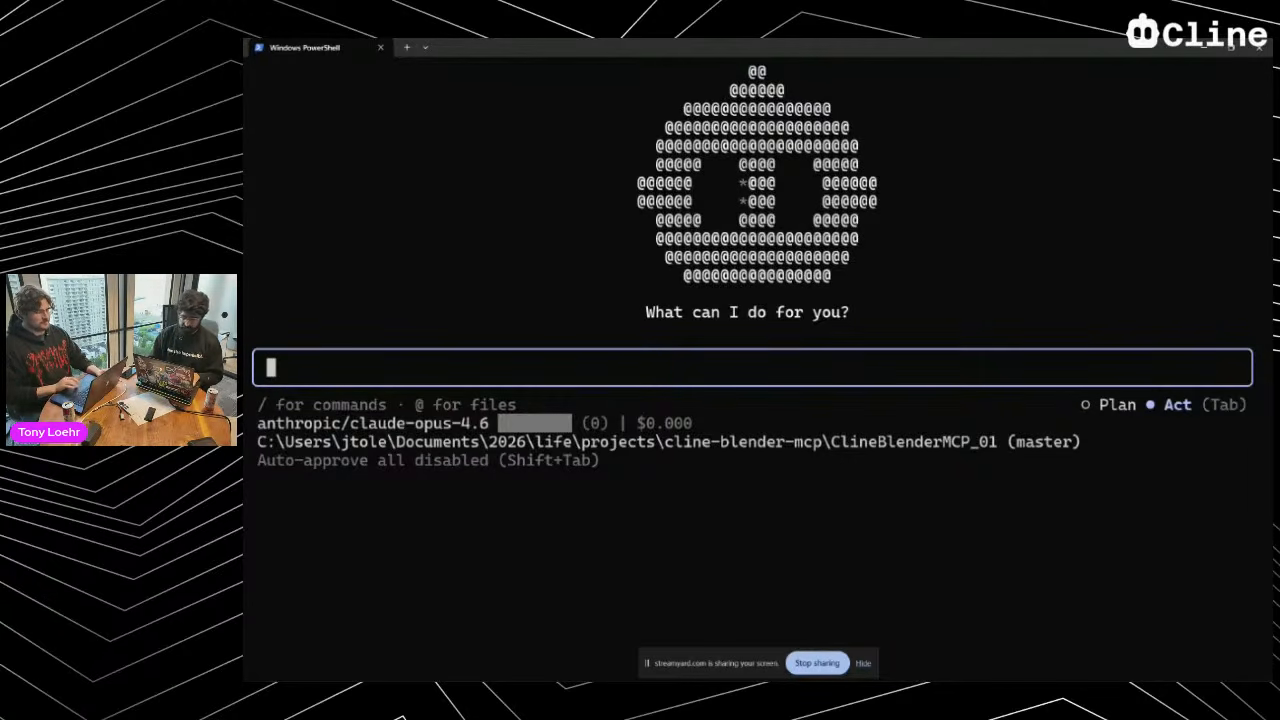
text(Is my Gi)
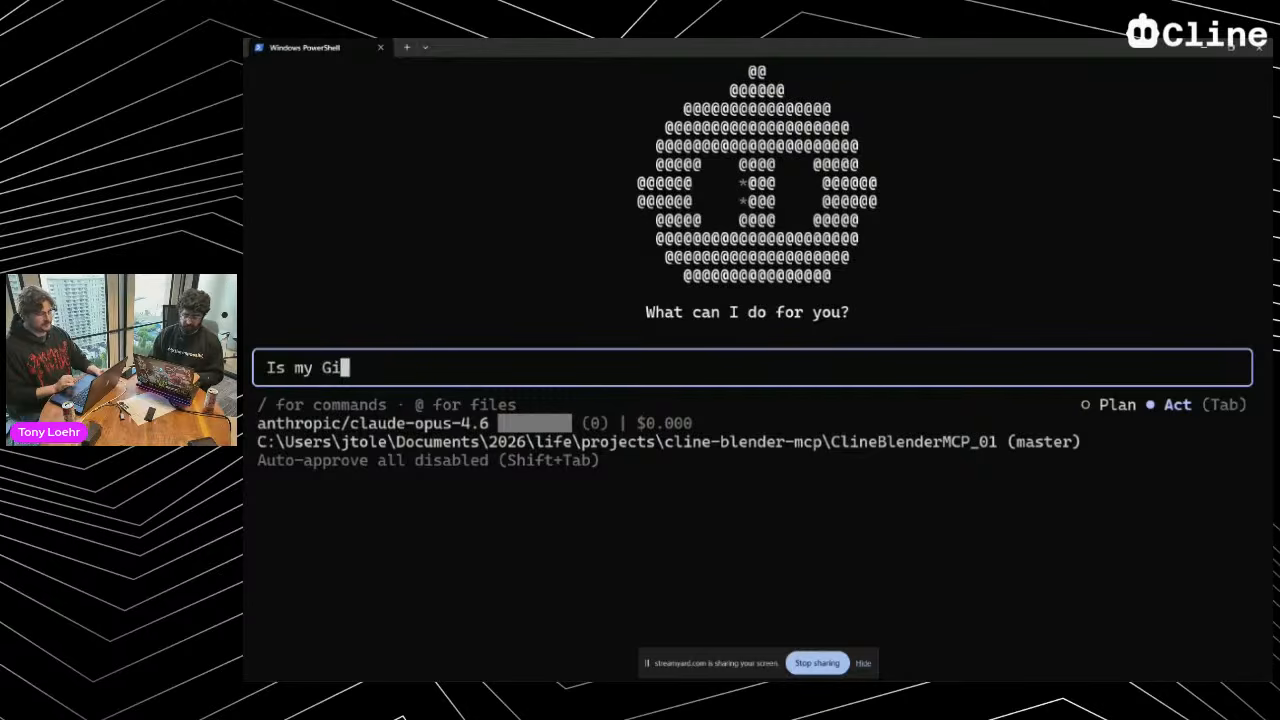
text(thub CLI connected?)
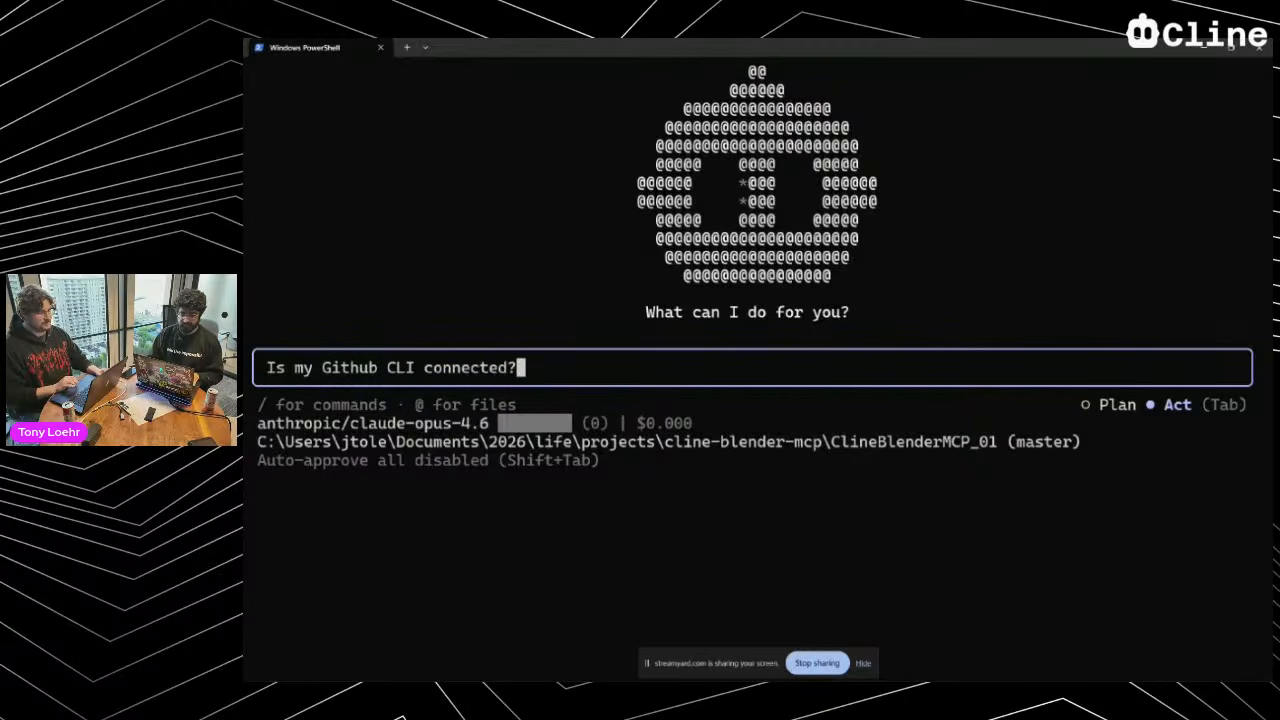
key(Return)
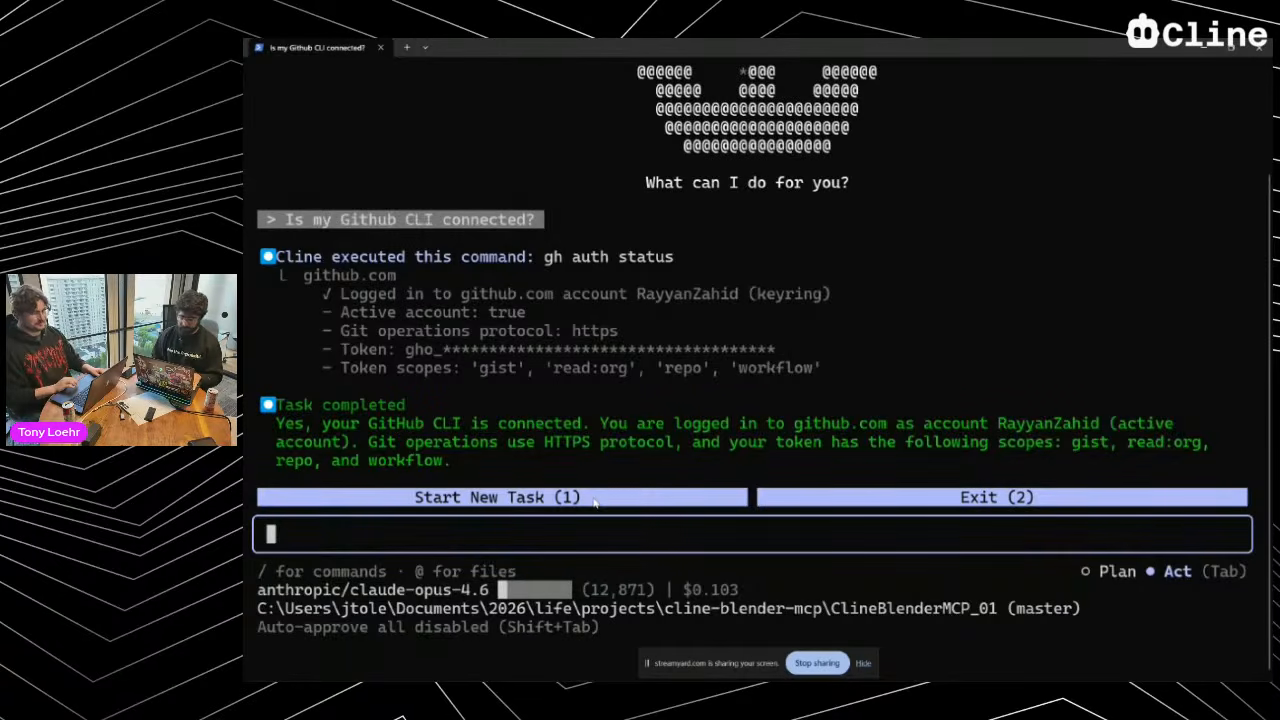
key(1)
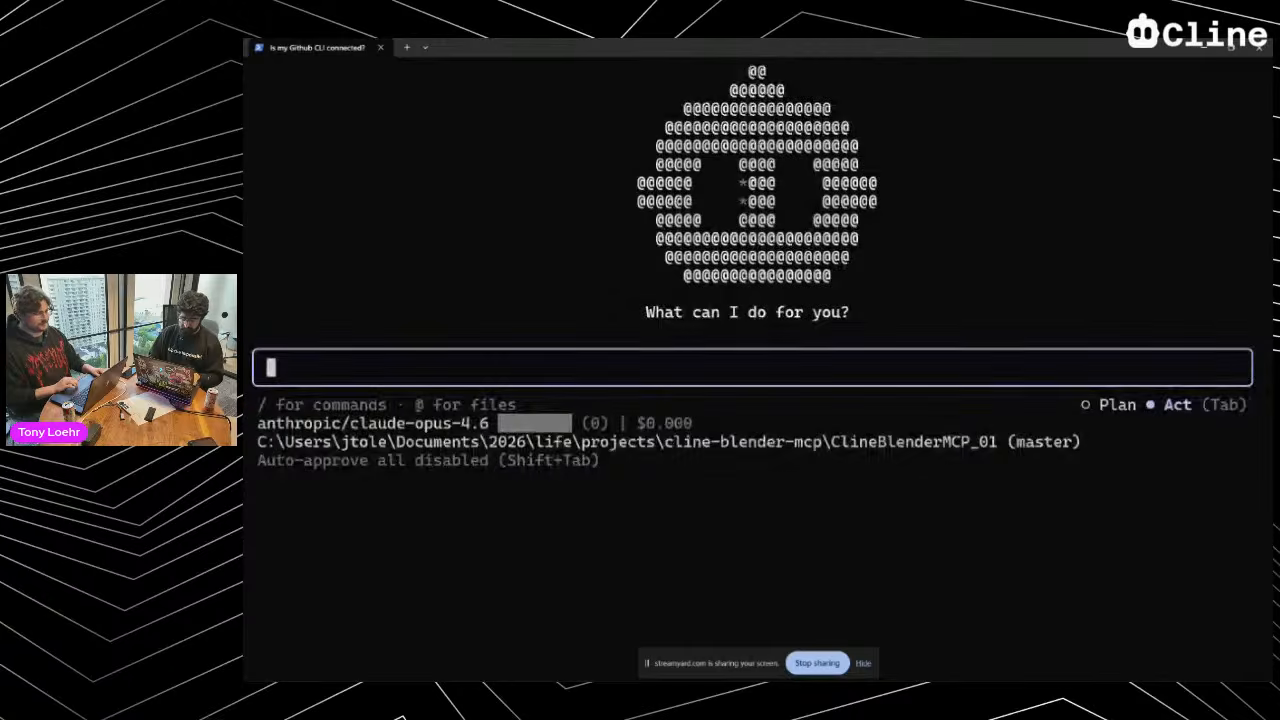
Bring up the ahujasid/blender-mcp GitHub tab in Chrome and select its address
key(alt+Tab)
key(alt+Tab)
key(alt+Tab)
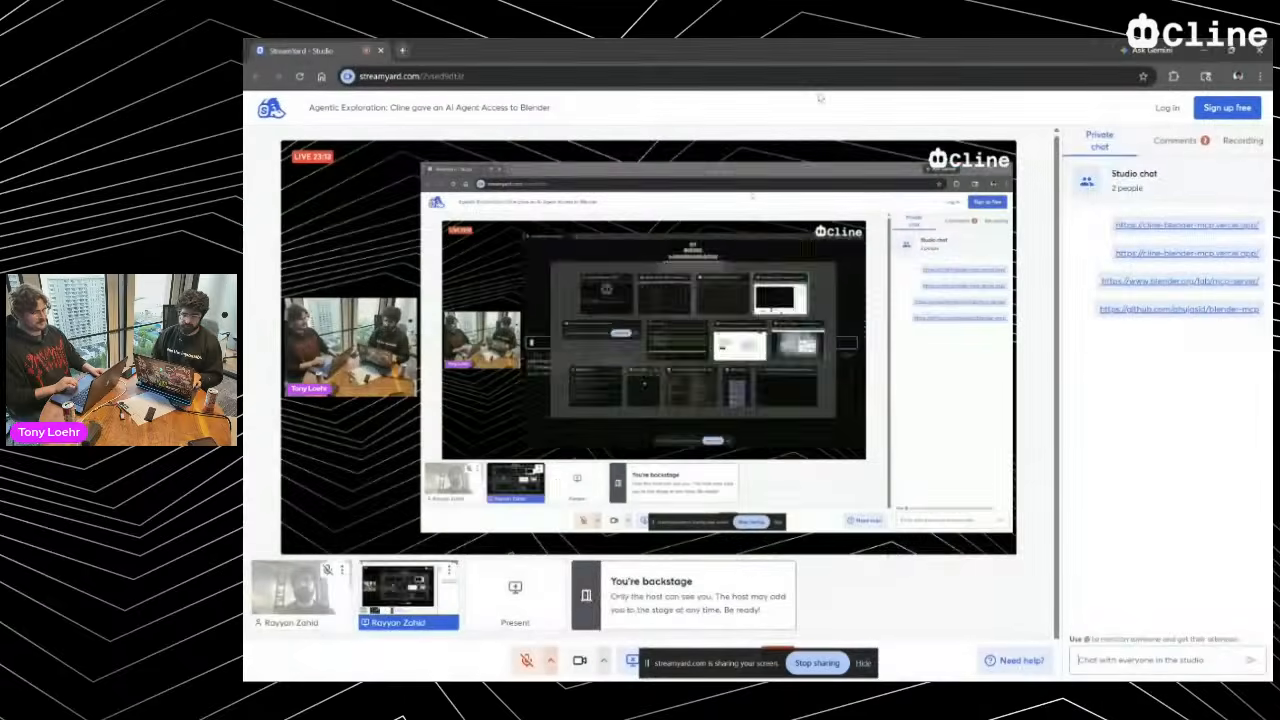
key(alt+Tab)
key(alt+Tab)
key(alt+Tab)
key(alt+shift+Tab)
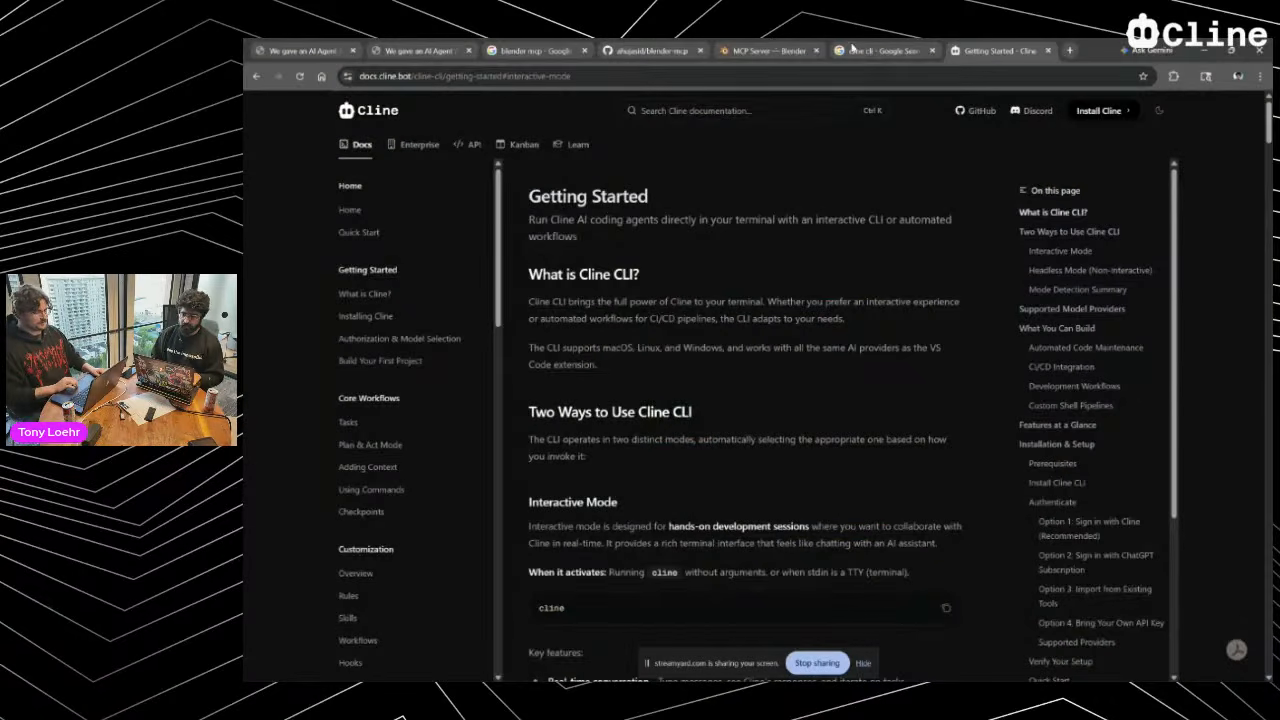
click(633, 50)
click(545, 77)
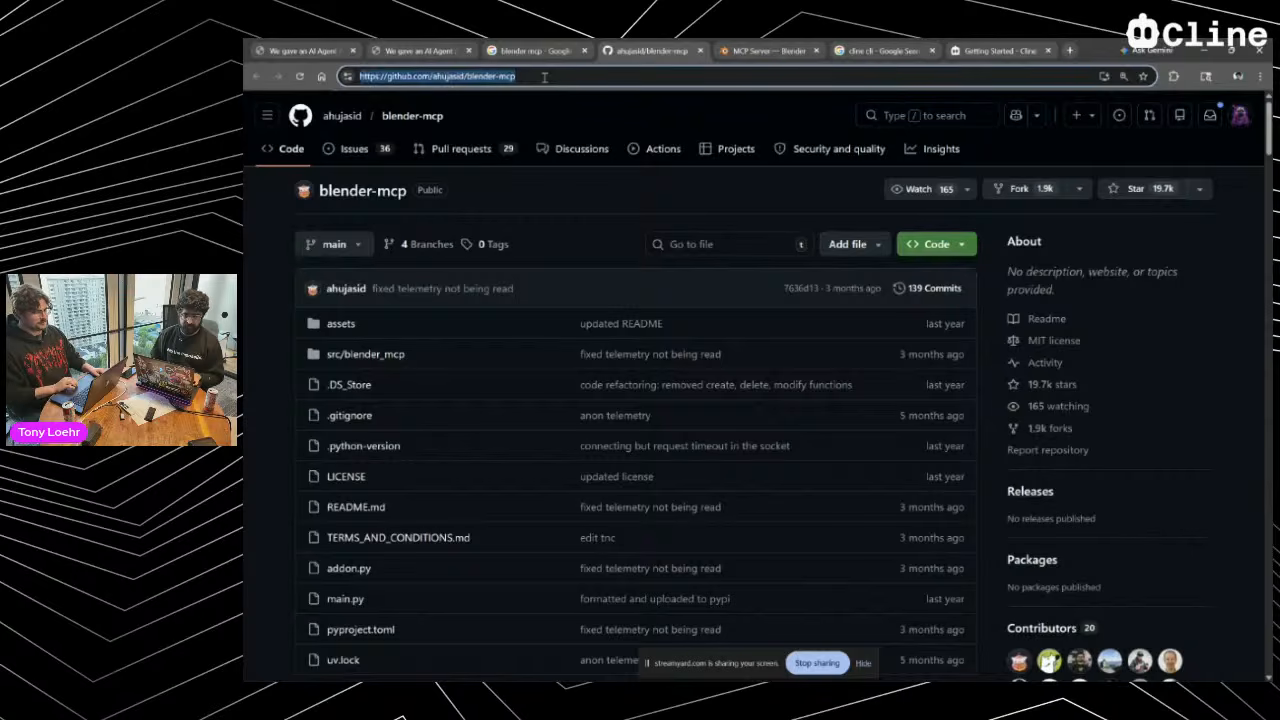
click(430, 80)
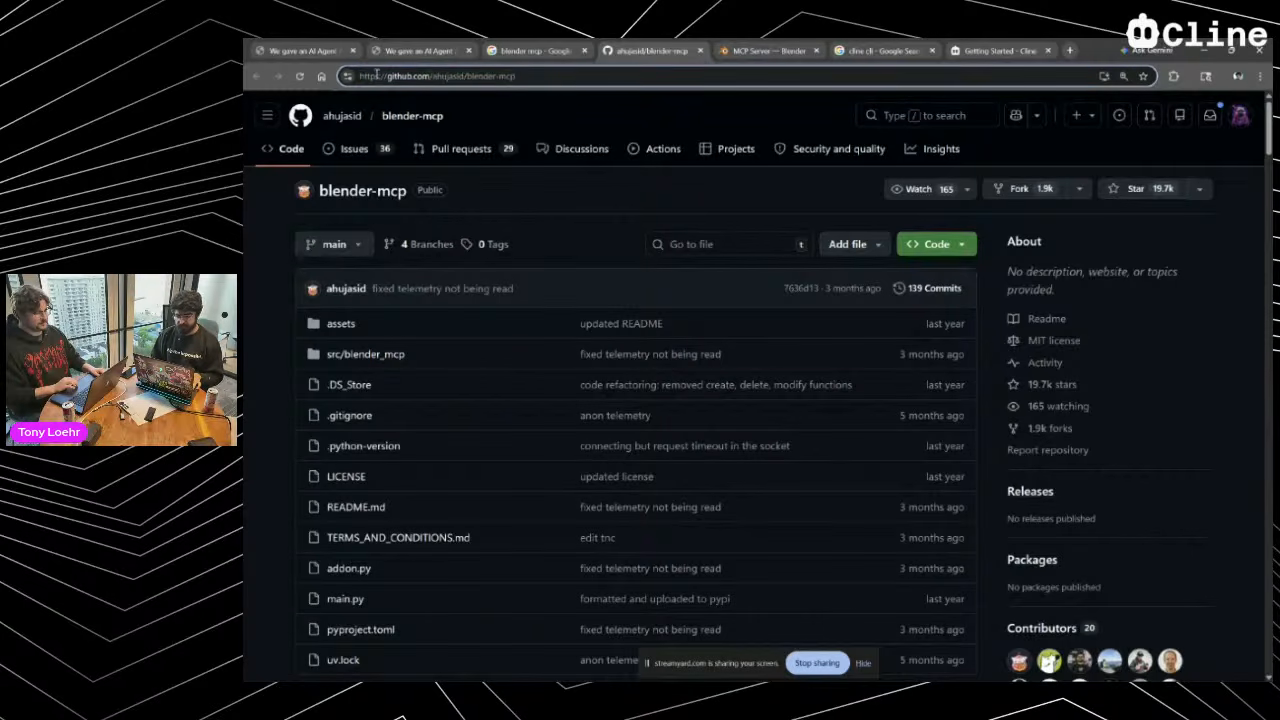
drag(376, 76, 572, 88)
click(572, 88)
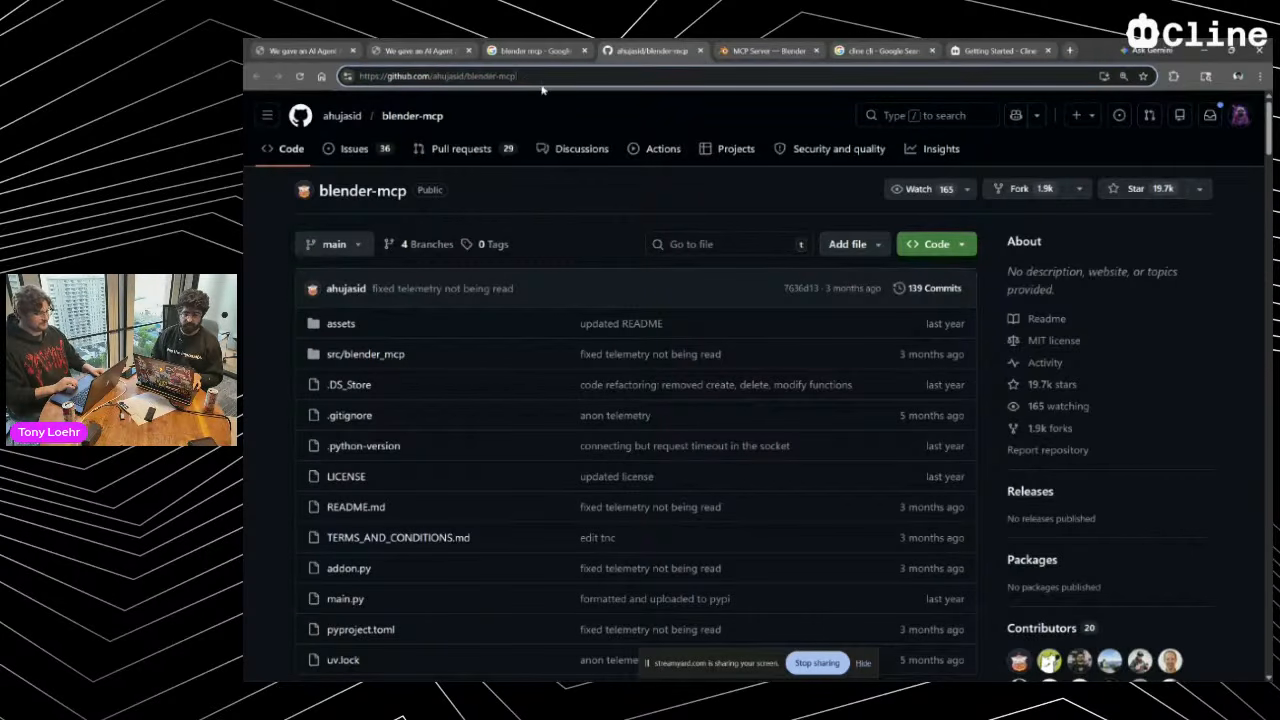
drag(431, 77, 516, 76)
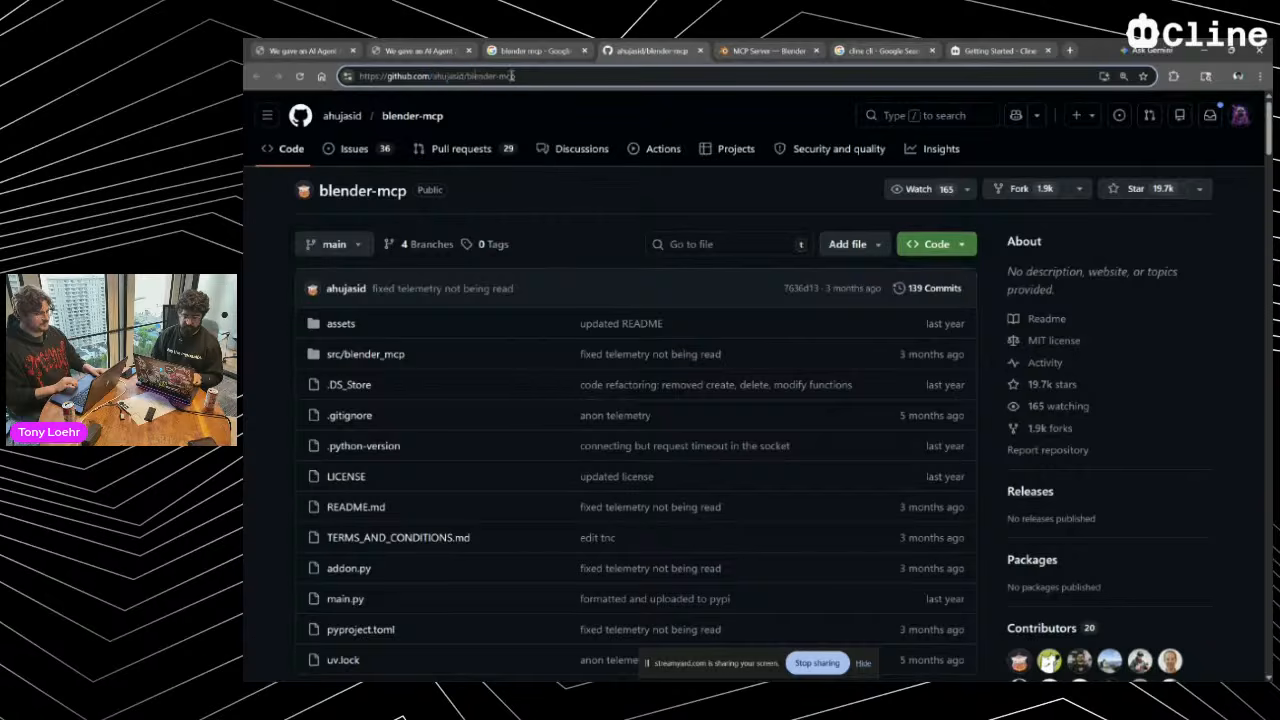
key(ctrl+a)
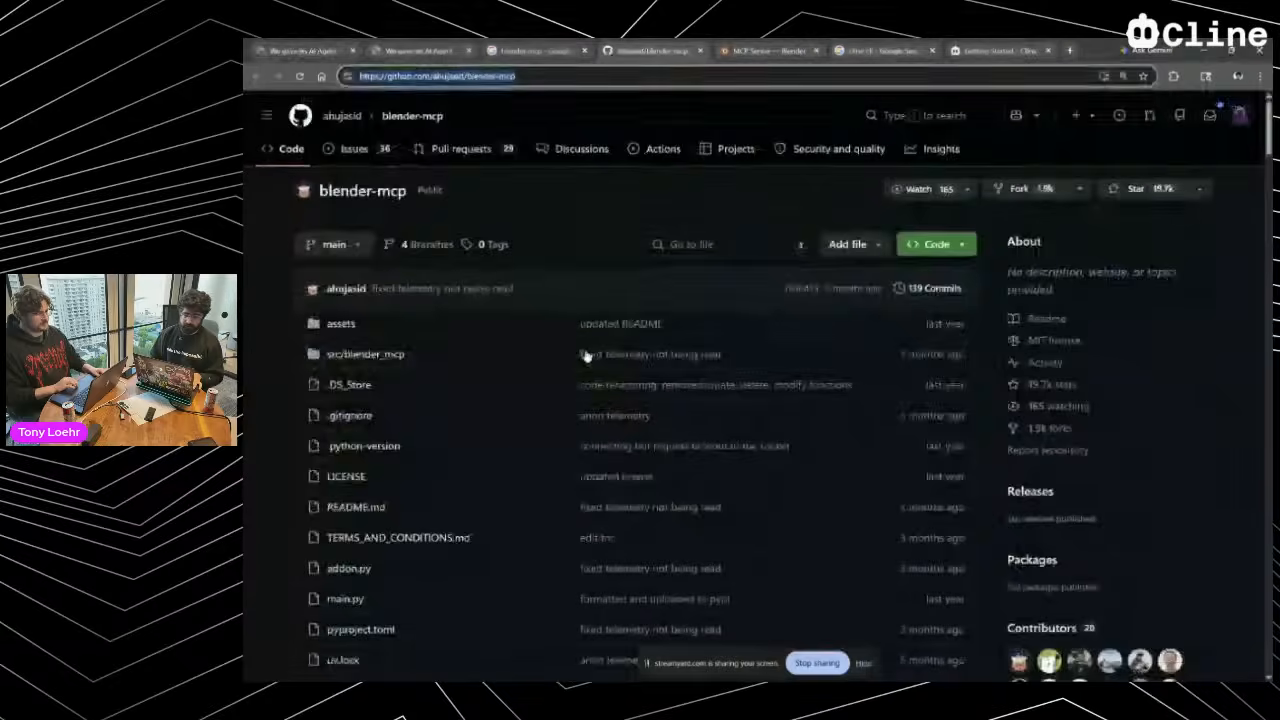
key(ctrl+c)
key(alt+Tab)
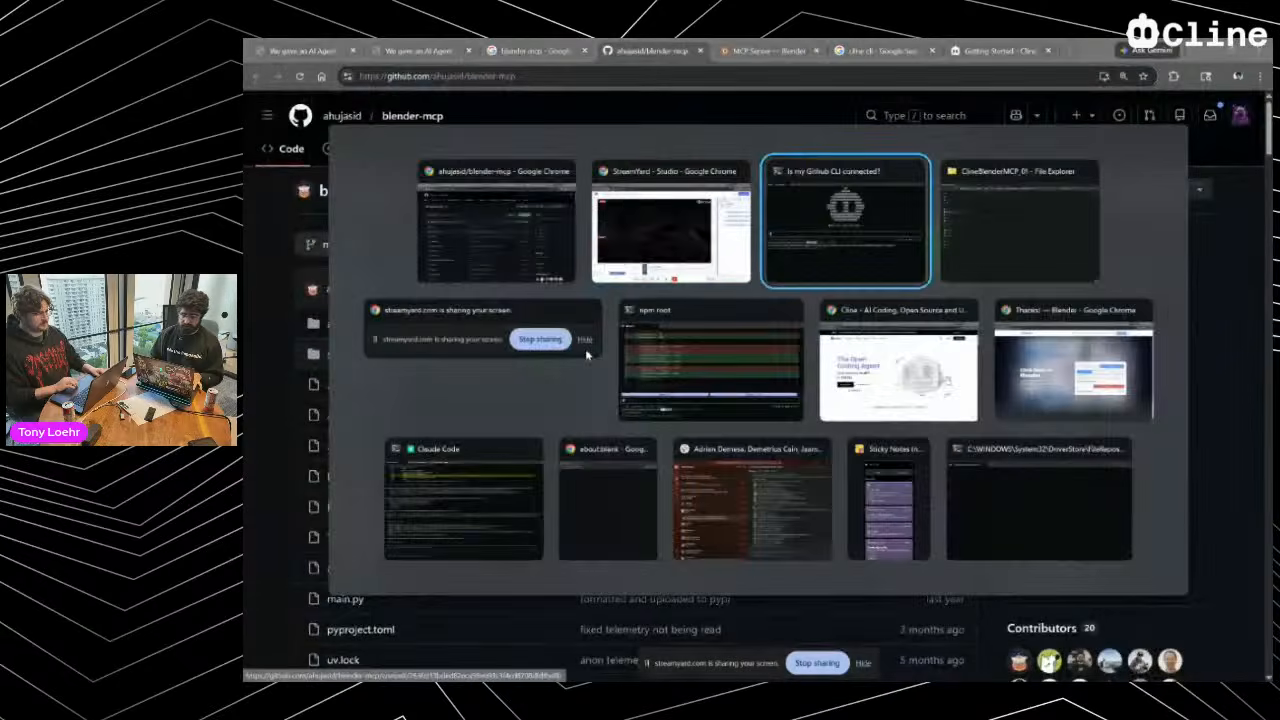
key(ctrl+v)
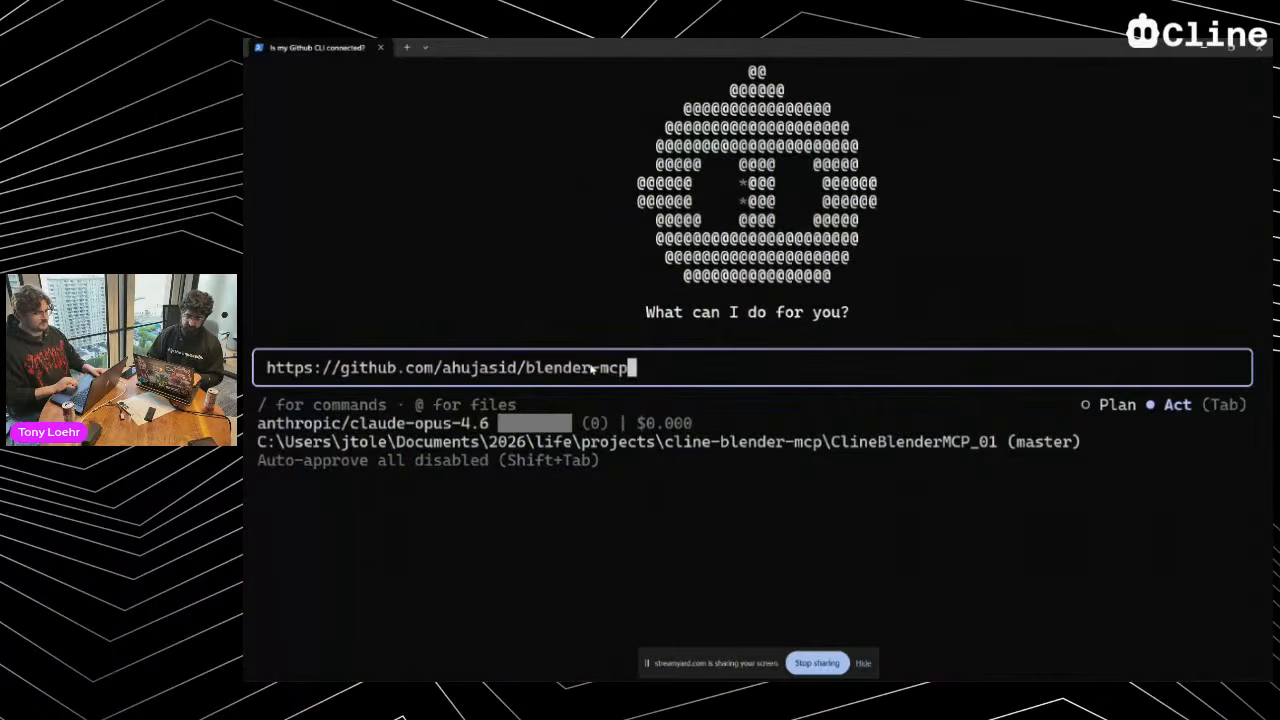
Add a comma after the pasted URL and return to the blender-mcp GitHub page
text(,)
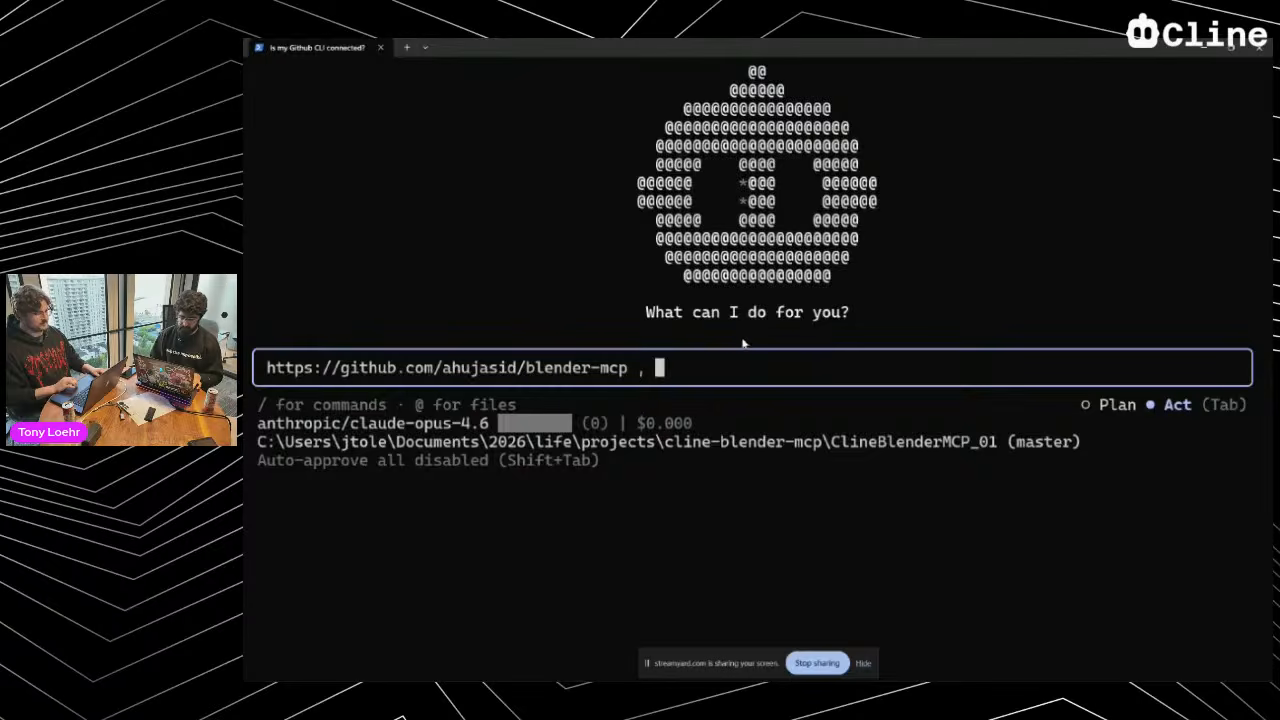
key(alt+Tab)
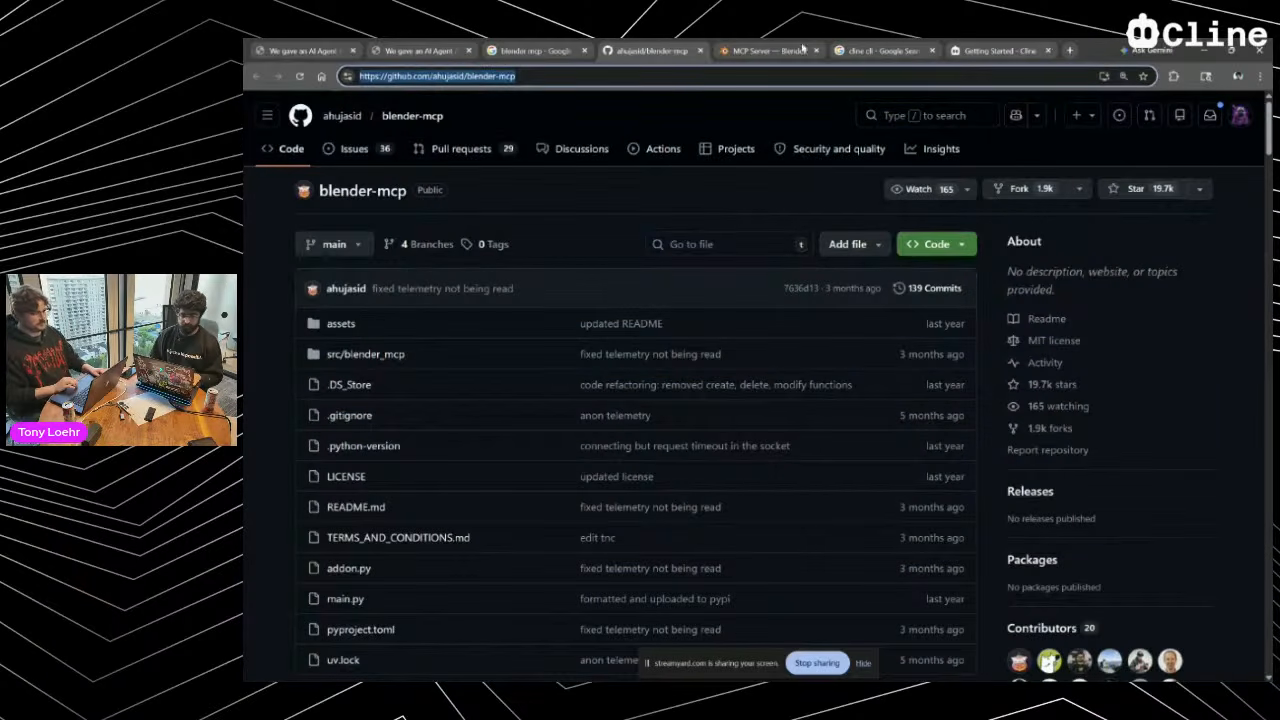
Show the 'Three installs. Two free accounts.' slide, highlighting the Blender + MCP heading and Blender 4.5 LTS line
click(445, 57)
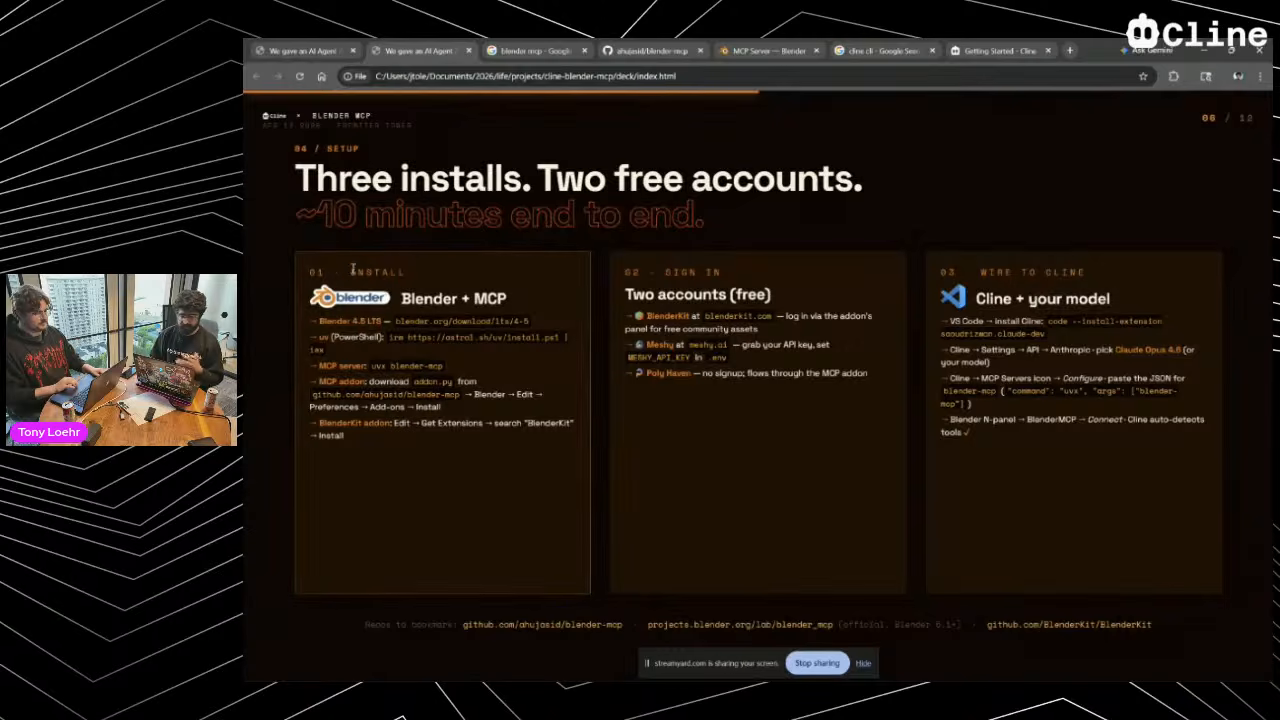
drag(400, 298, 464, 298)
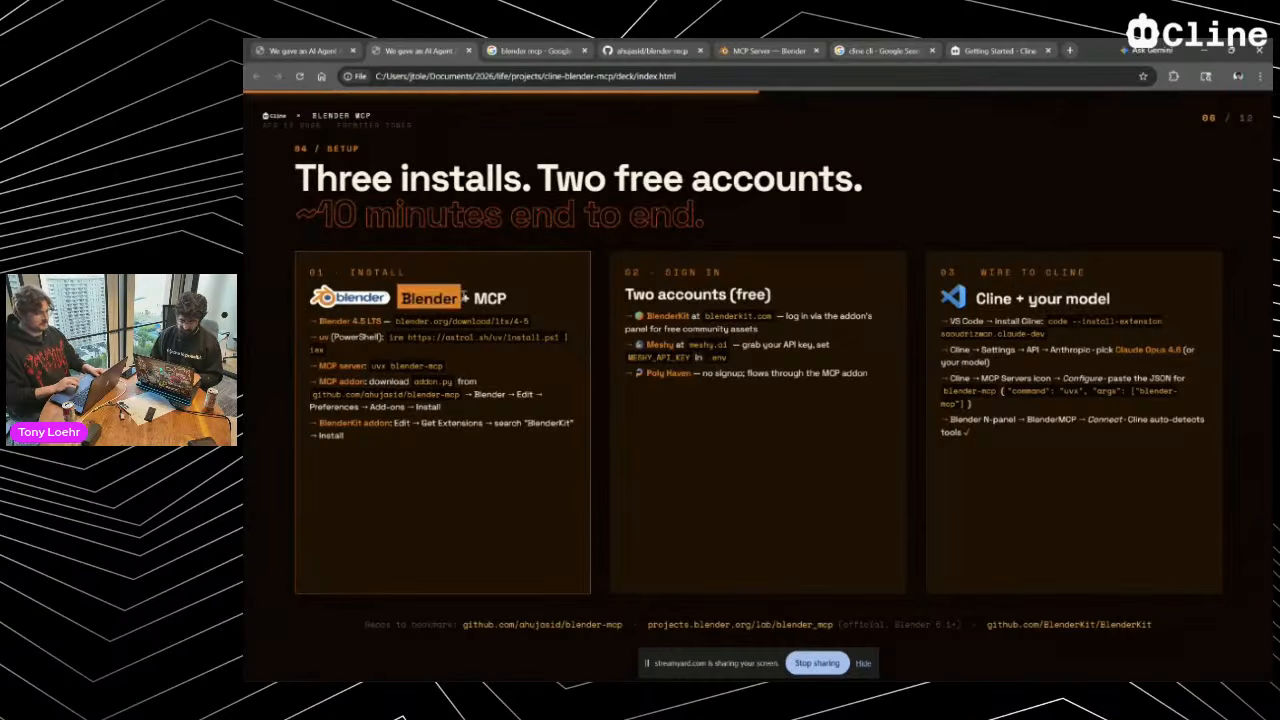
drag(316, 326, 382, 318)
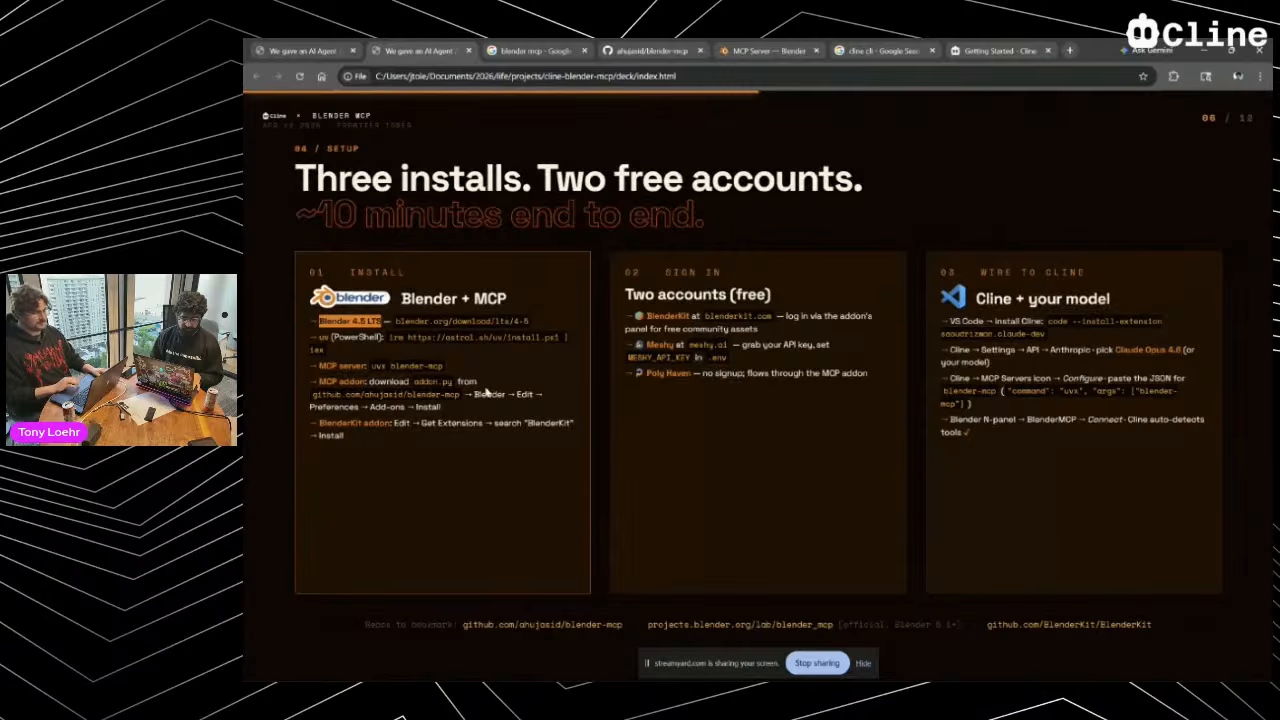
key(alt+Tab)
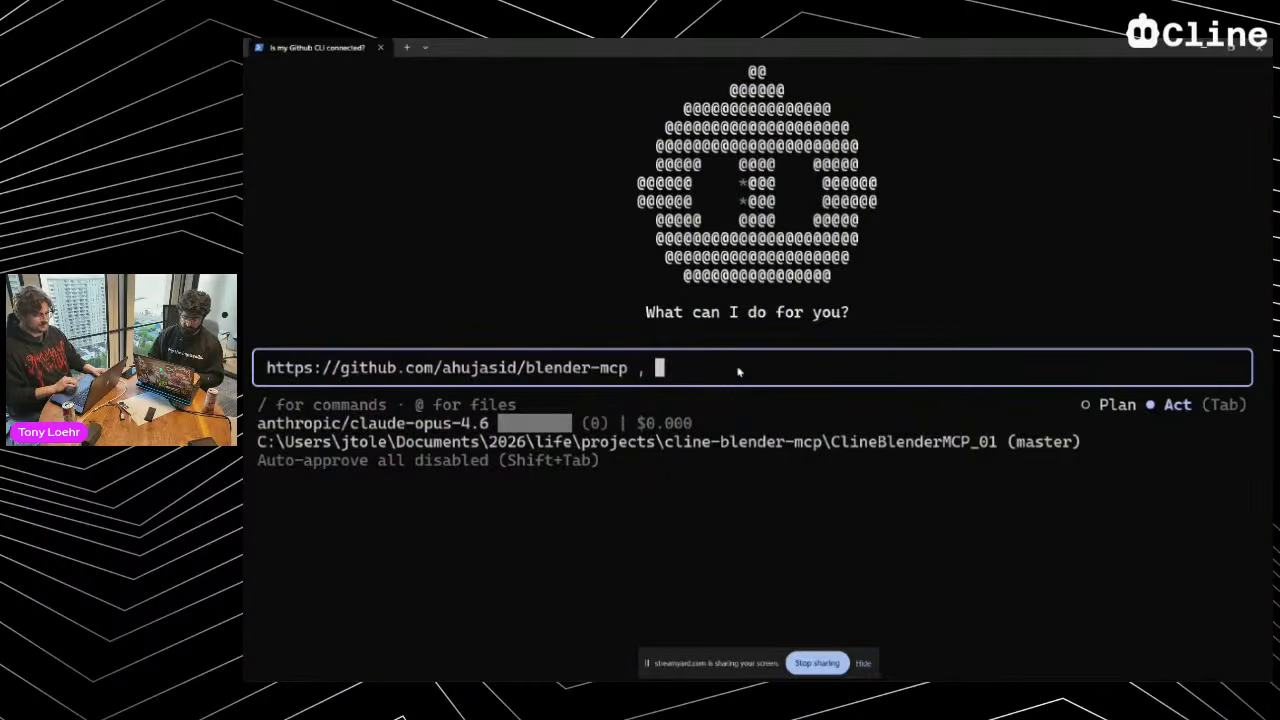
Type 'lets download and install Blender 4.5 LTS .' after the repository URL
text(lets dow)
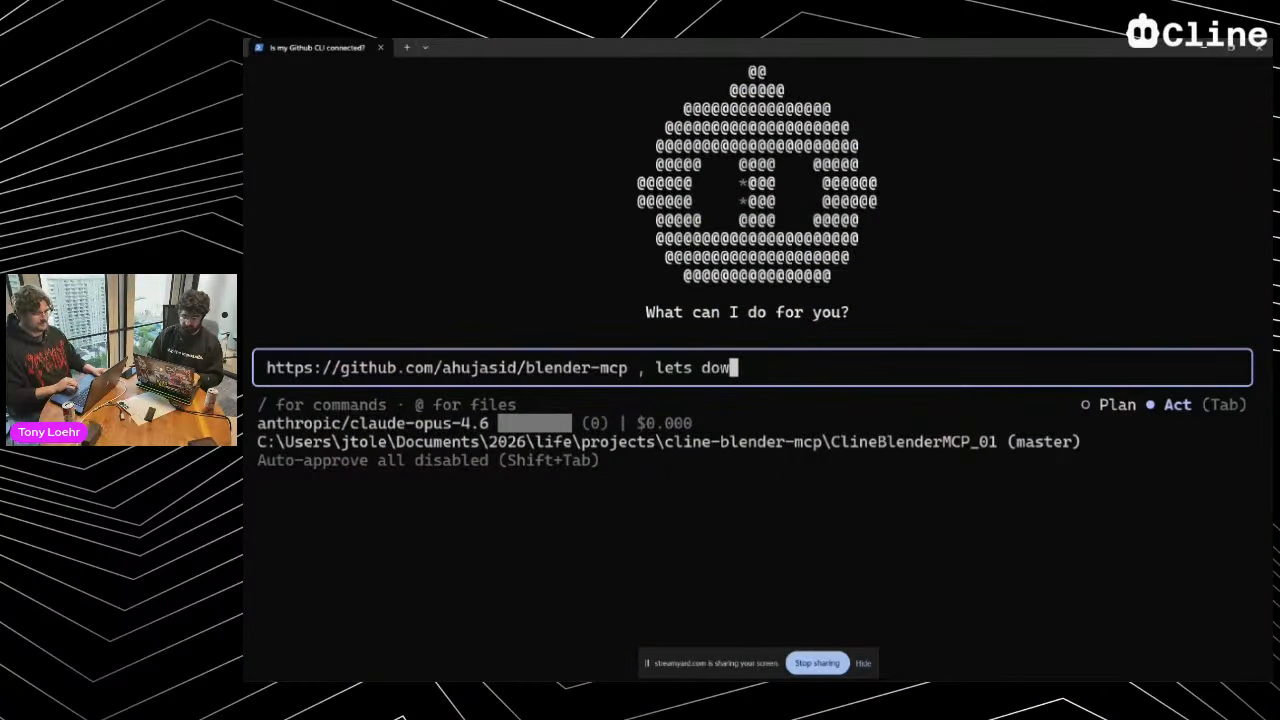
text(nload)
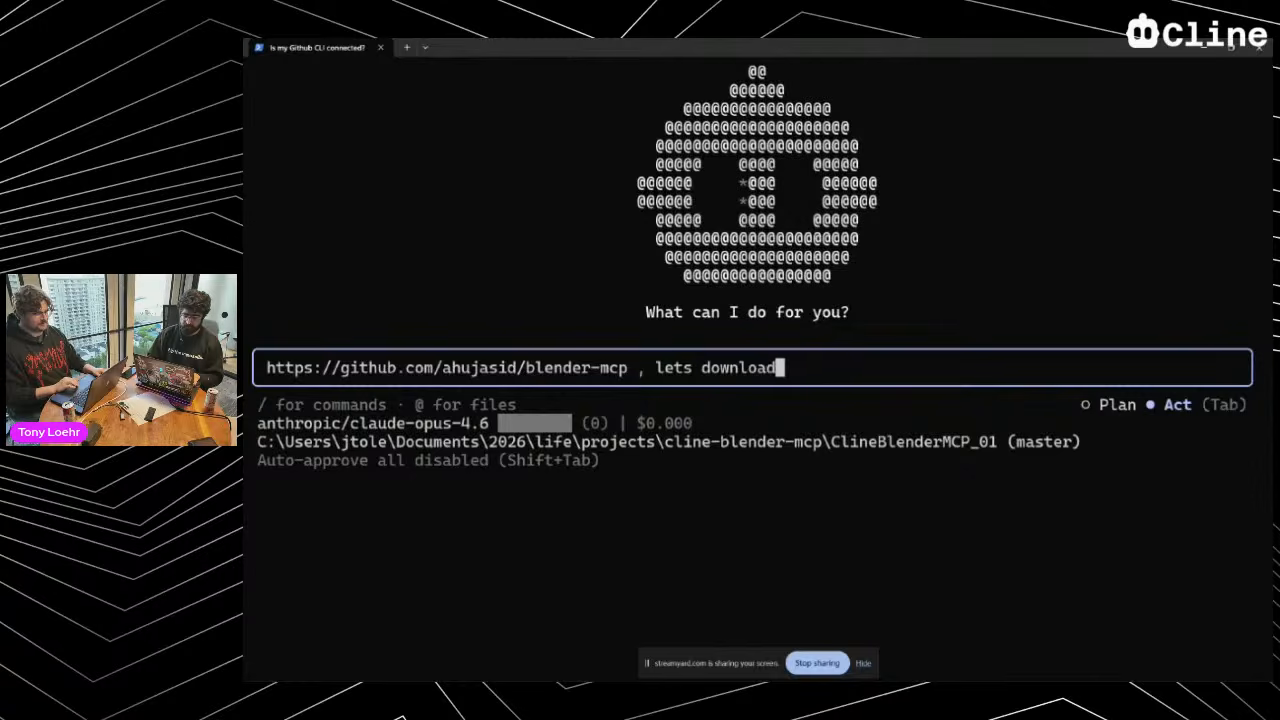
text( and install Blender 4.5 LTS)
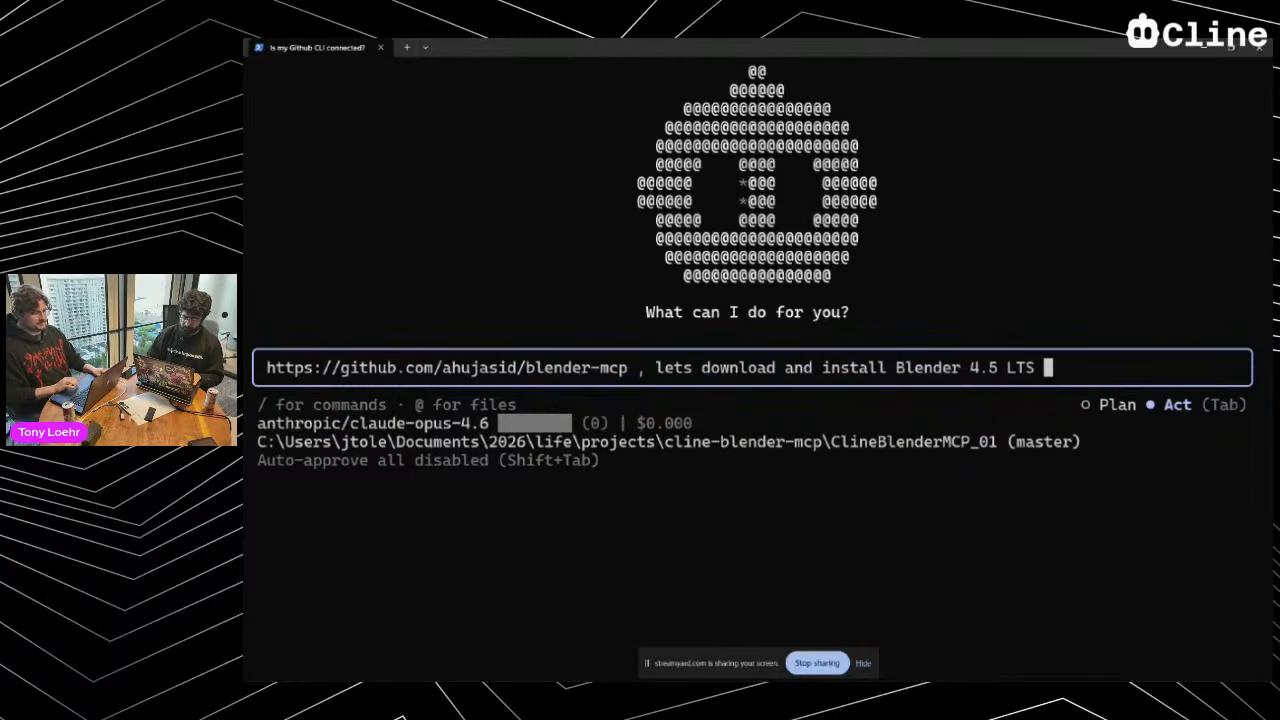
text( .)
key(Left)
key(Left)
key(Left)
key(Left)
key(Left)
key(Left)
key(Left)
key(Left)
key(Left)
key(Left)
key(Left)
key(Left)
key(Left)
key(Left)
key(Left)
key(Left)
key(Left)
key(Left)
key(Left)
key(Left)
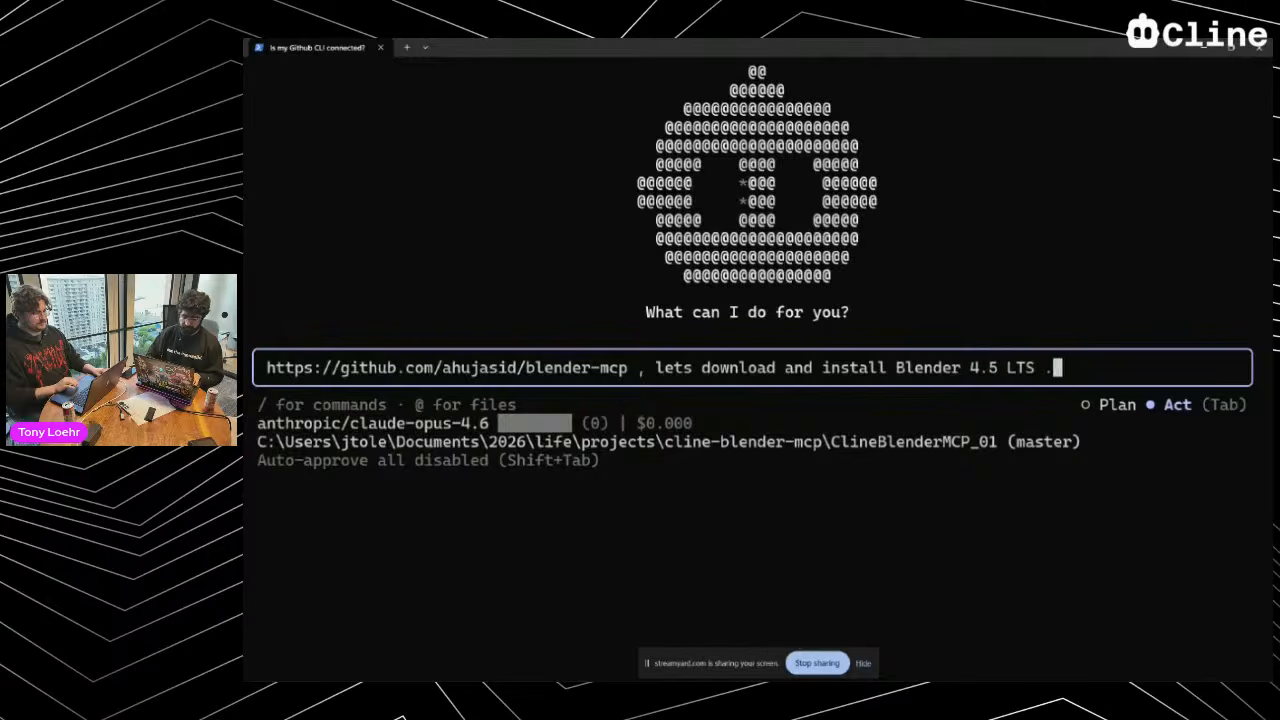
key(Left)
key(Left)
key(Left)
key(Left)
key(Left)
key(Left)
key(Left)
key(Left)
key(Left)
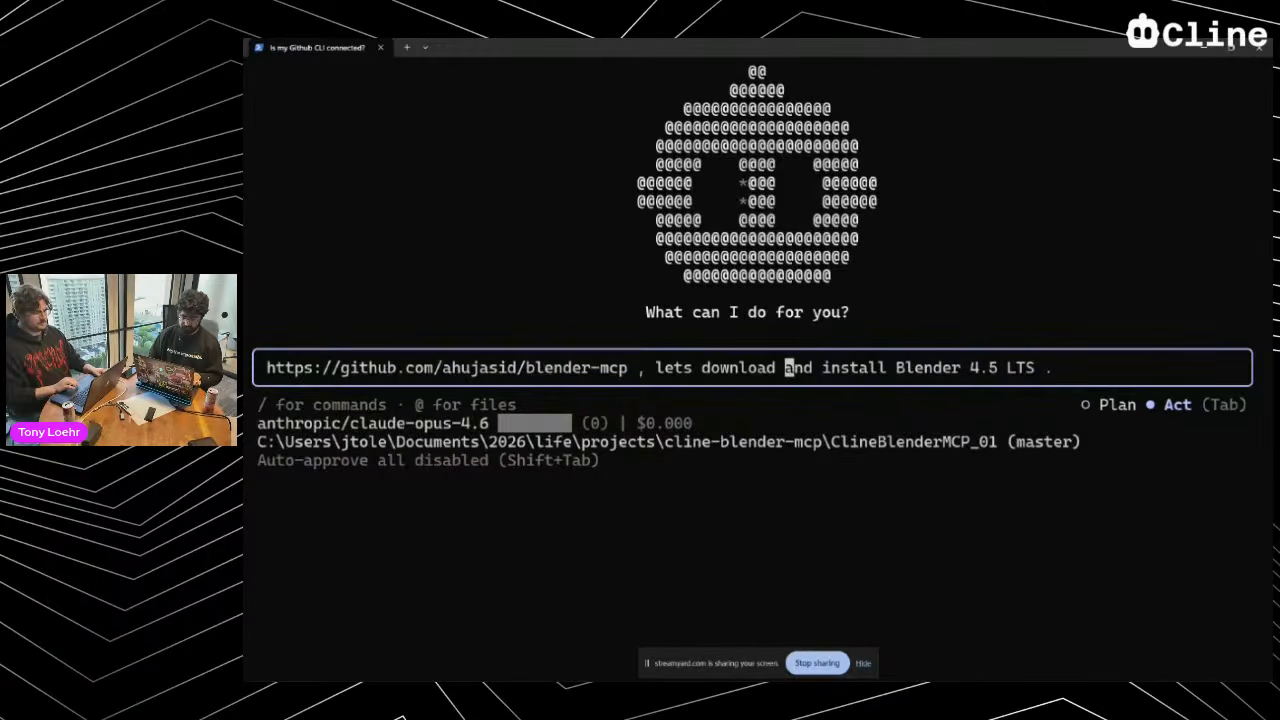
key(Left)
key(Left)
key(Left)
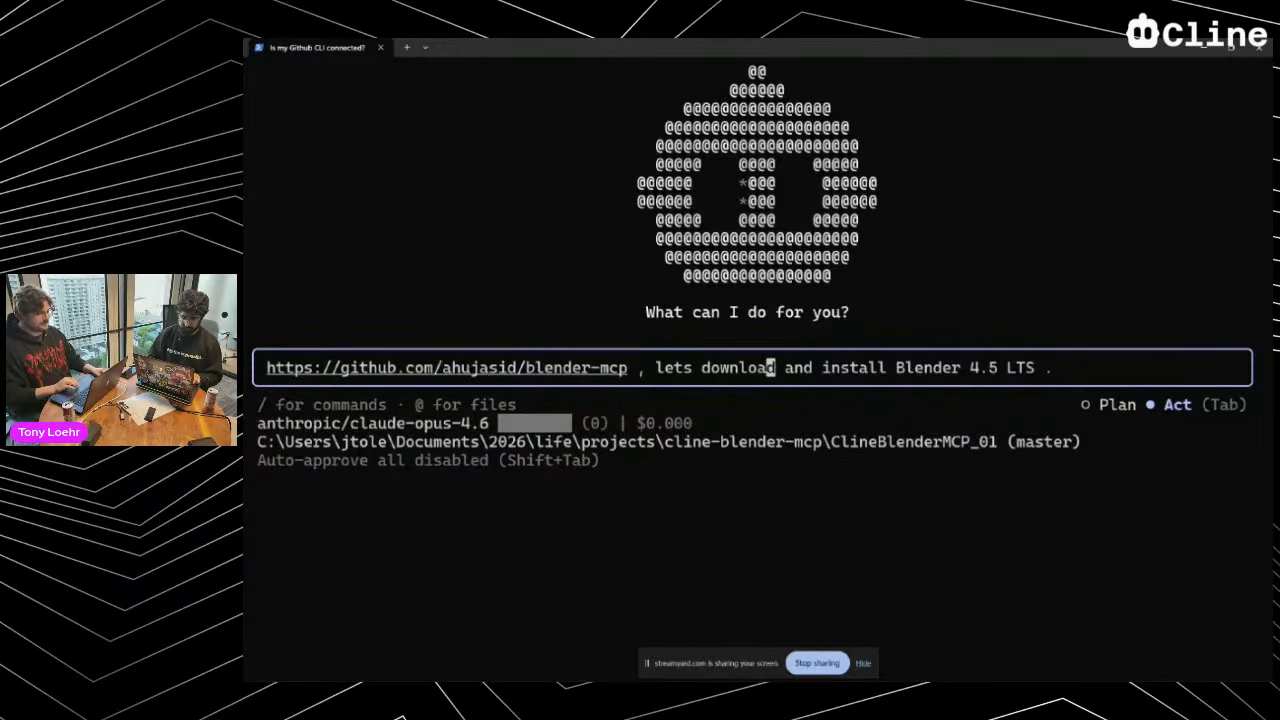
key(Left)
key(Left)
key(Left)
key(Left)
key(Left)
key(Left)
key(Left)
key(Left)
key(Left)
key(Left)
key(Left)
key(Left)
key(Left)
key(Left)
key(Left)
key(Left)
key(Left)
key(Left)
key(Left)
key(Left)
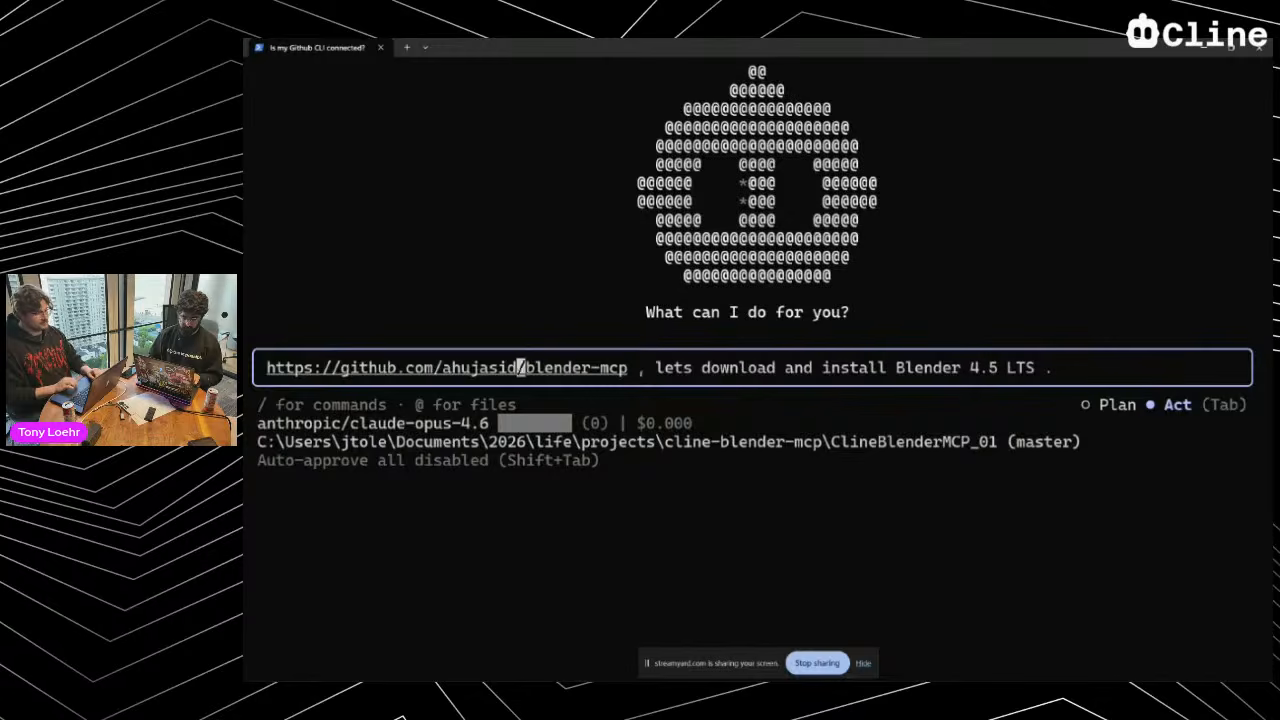
key(Left)
key(Left)
key(Left)
key(Left)
key(Left)
key(Left)
key(Left)
key(Left)
key(Left)
key(Left)
key(Left)
key(Left)
Prefix 'Download this mcp', append ', install the Blender-mcp with Cline CLI', and send the request
text(Download )
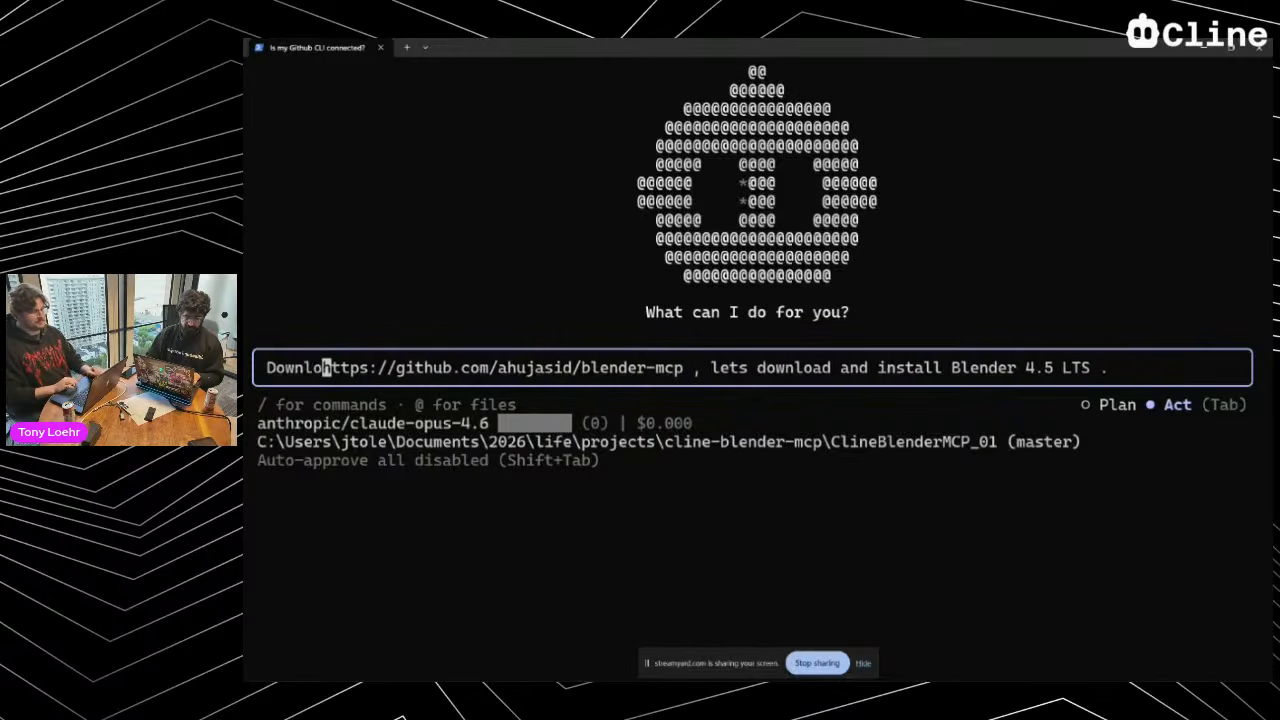
text(this mcp)
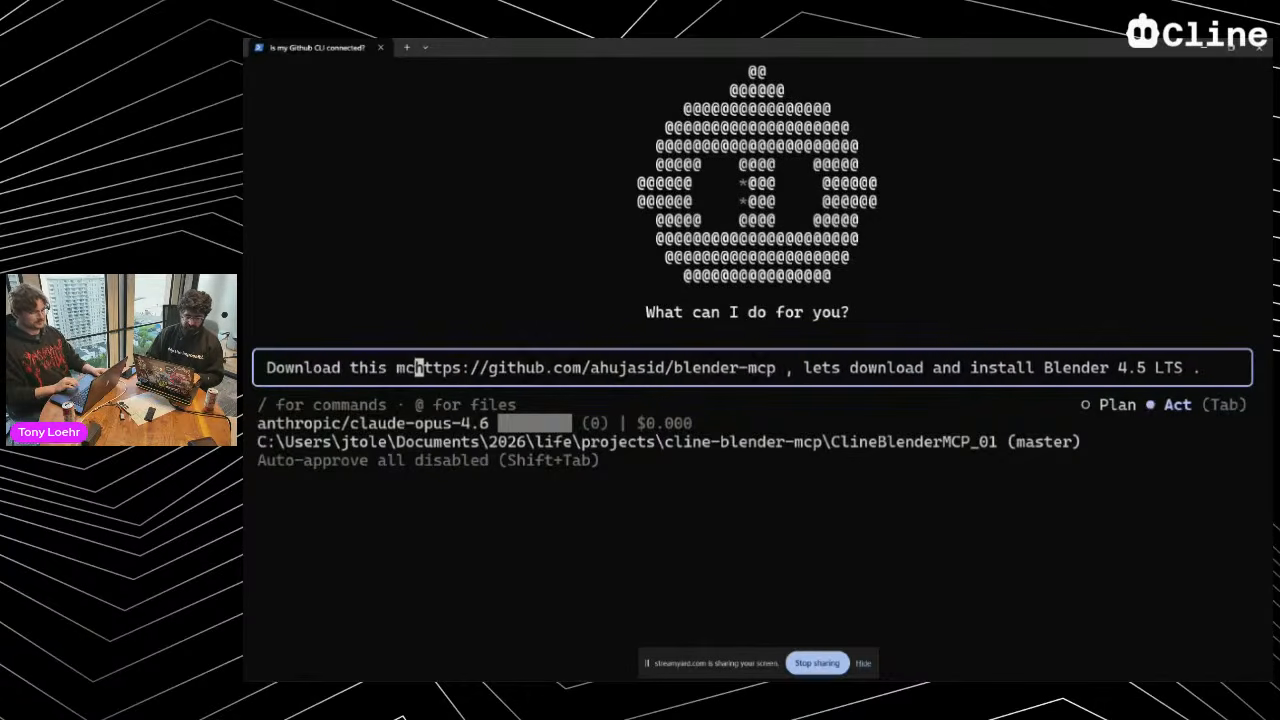
key(Right)
key(Right)
key(Right)
key(Right)
key(Right)
key(Right)
key(Right)
key(Right)
key(Right)
key(Right)
key(Right)
key(Right)
key(Right)
key(Right)
key(Right)
key(Right)
key(Right)
key(Right)
key(Right)
key(Right)
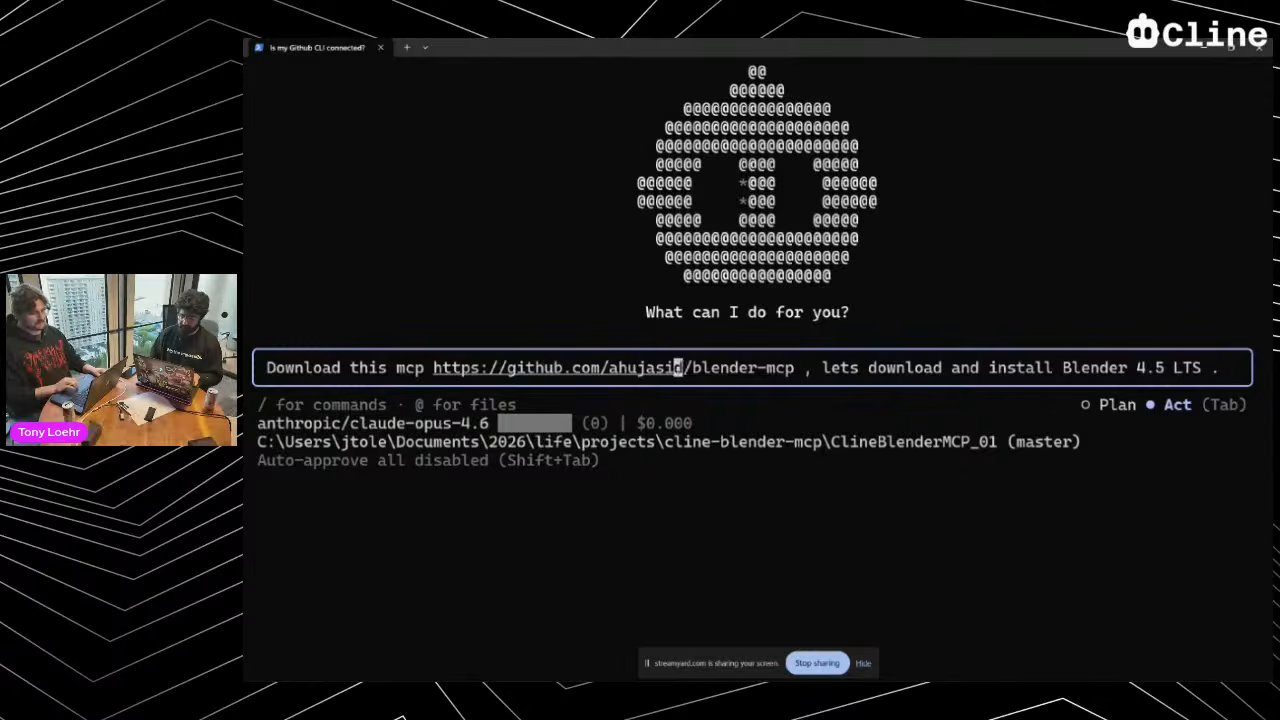
key(Right)
key(Right)
key(Right)
key(Right)
key(Right)
key(Right)
key(Right)
key(Right)
key(Right)
key(Right)
key(Right)
key(Right)
key(Right)
key(Right)
key(Right)
key(Right)
key(Right)
key(Right)
key(Right)
key(Right)
key(Right)
key(Right)
key(Right)
key(Right)
key(Right)
key(Right)
key(Right)
key(Right)
key(Right)
key(Right)
key(Right)
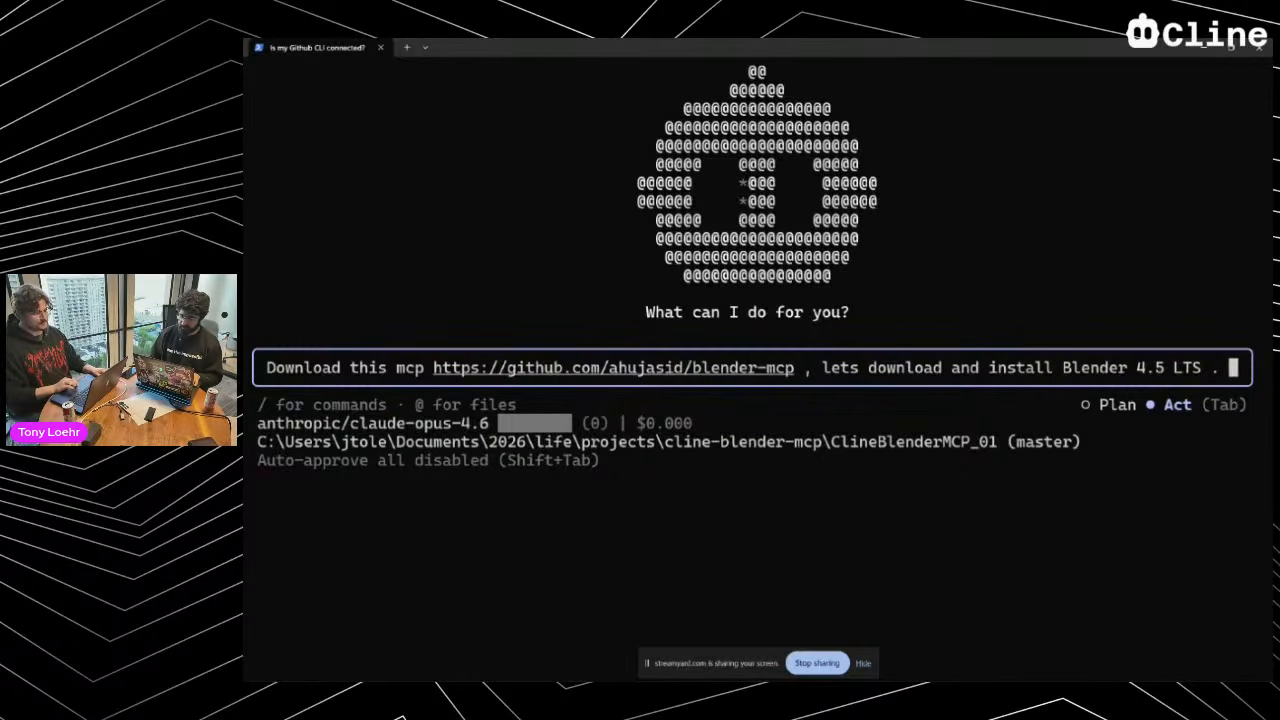
key(BackSpace)
text(, )
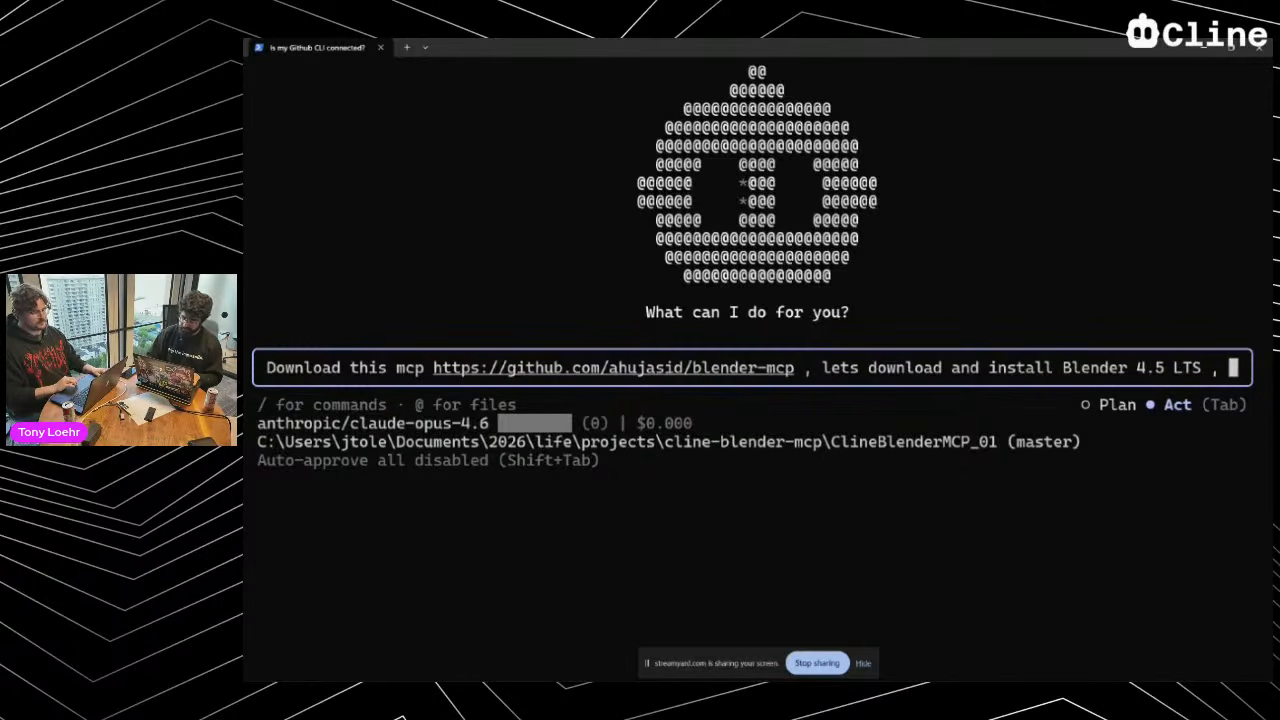
text(insta)
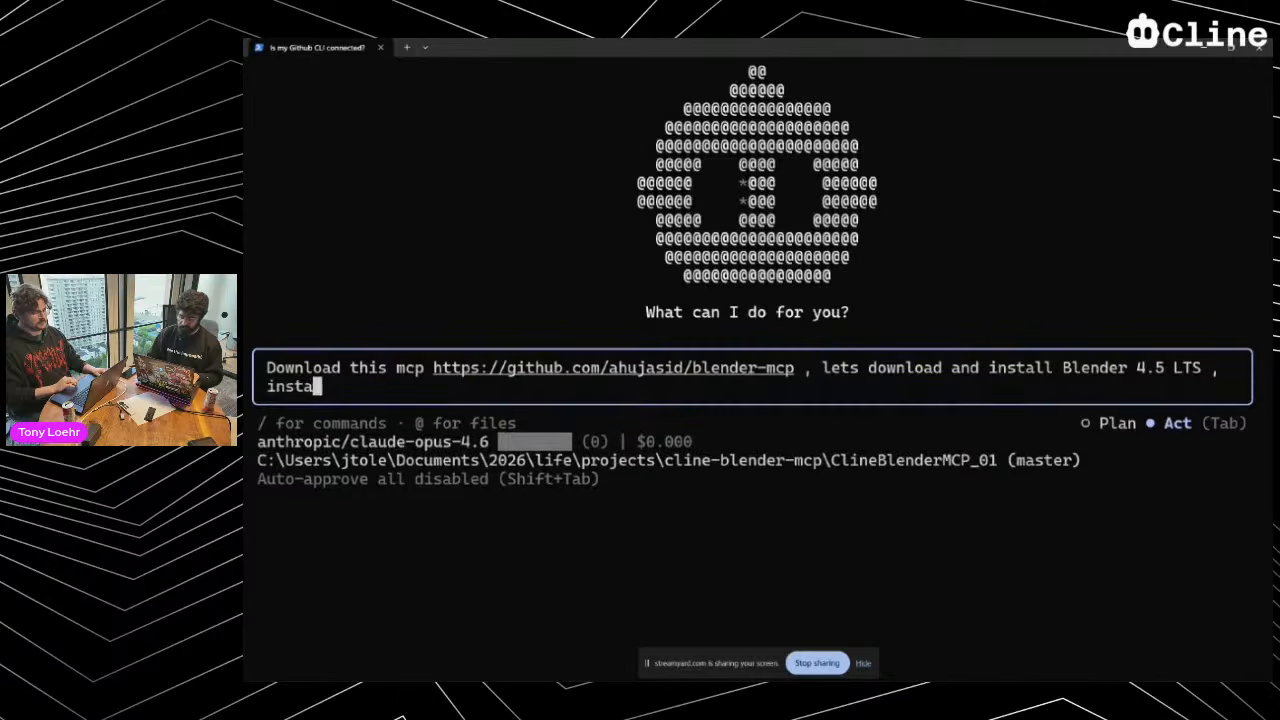
text(ll the Blender-m)
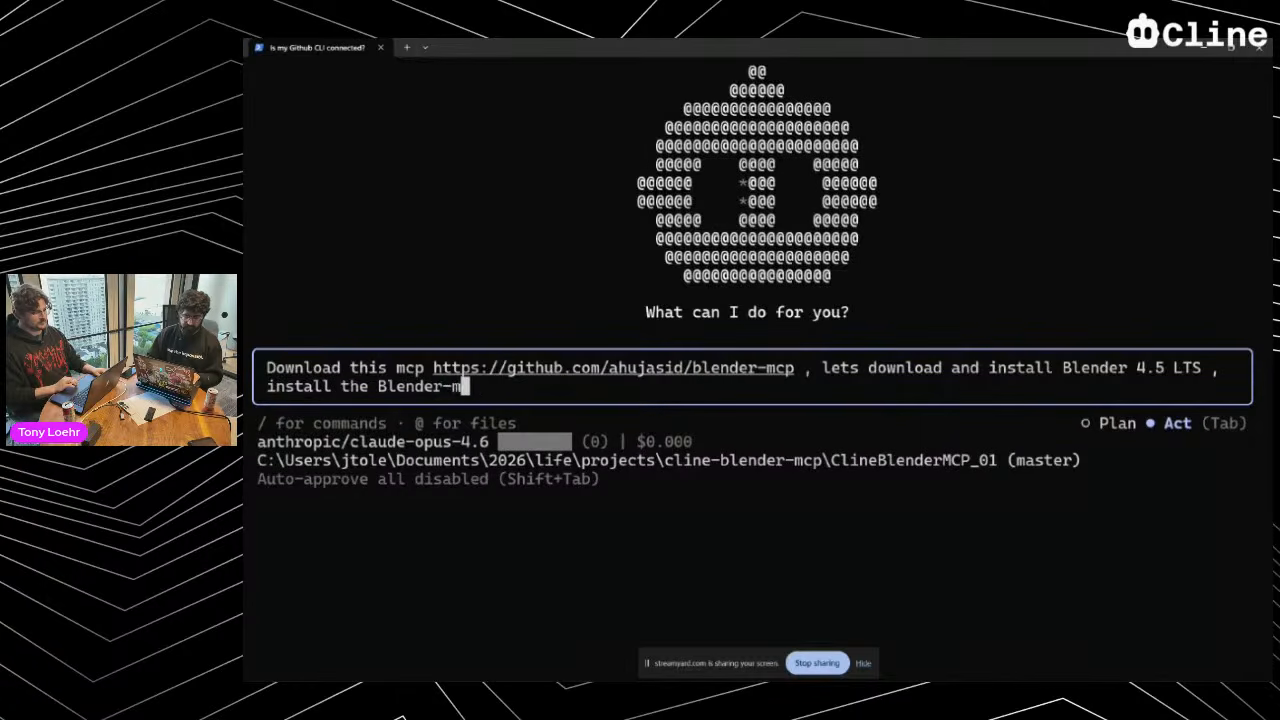
text(cp with Cline CLI)
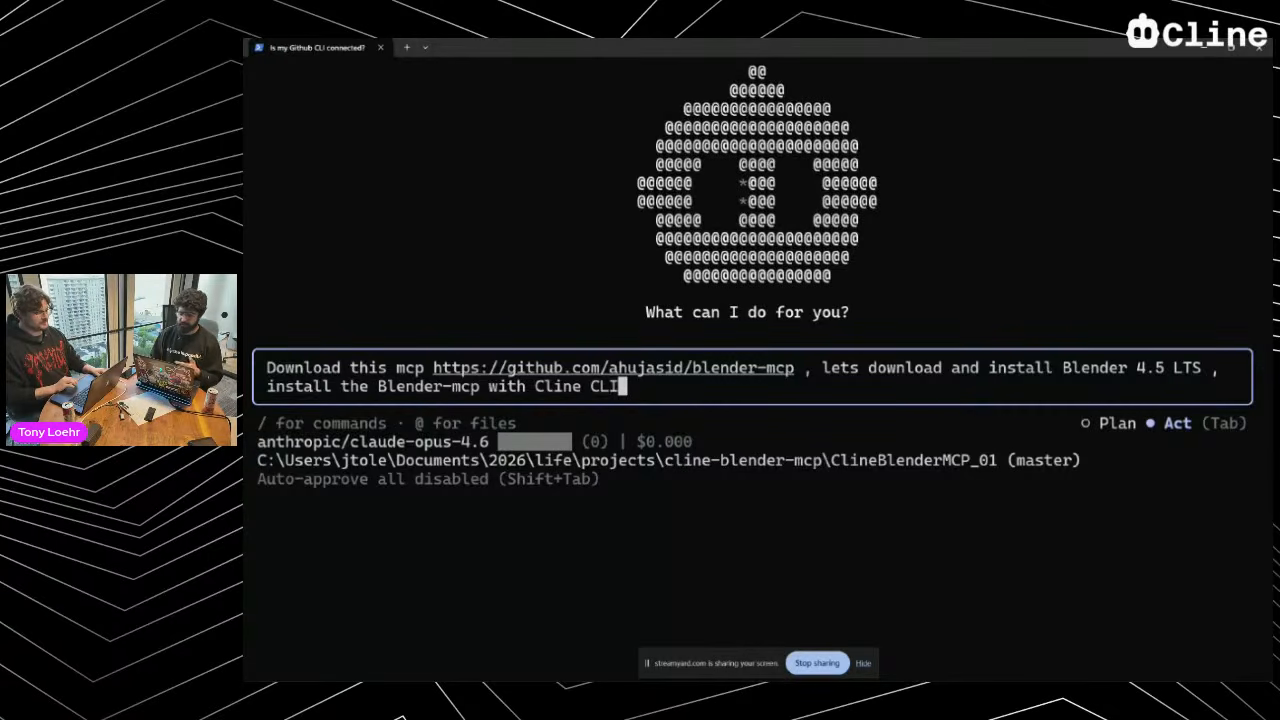
key(Return)
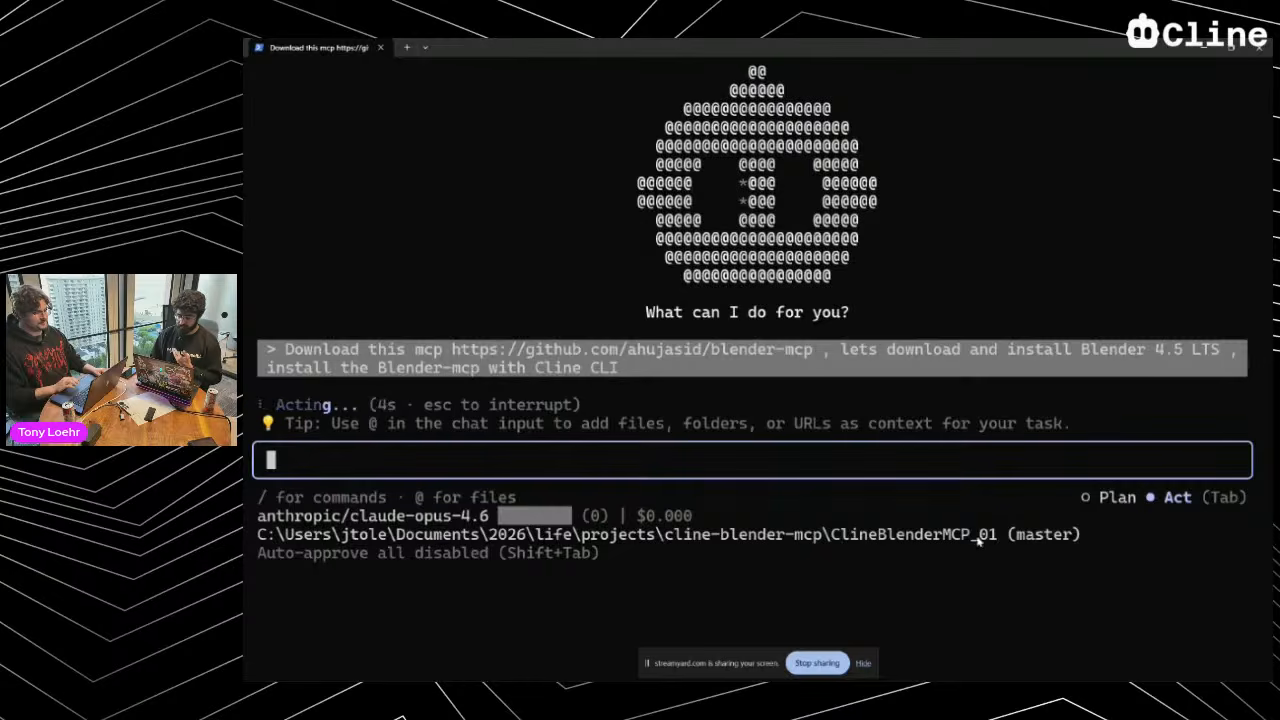
drag(995, 538, 830, 537)
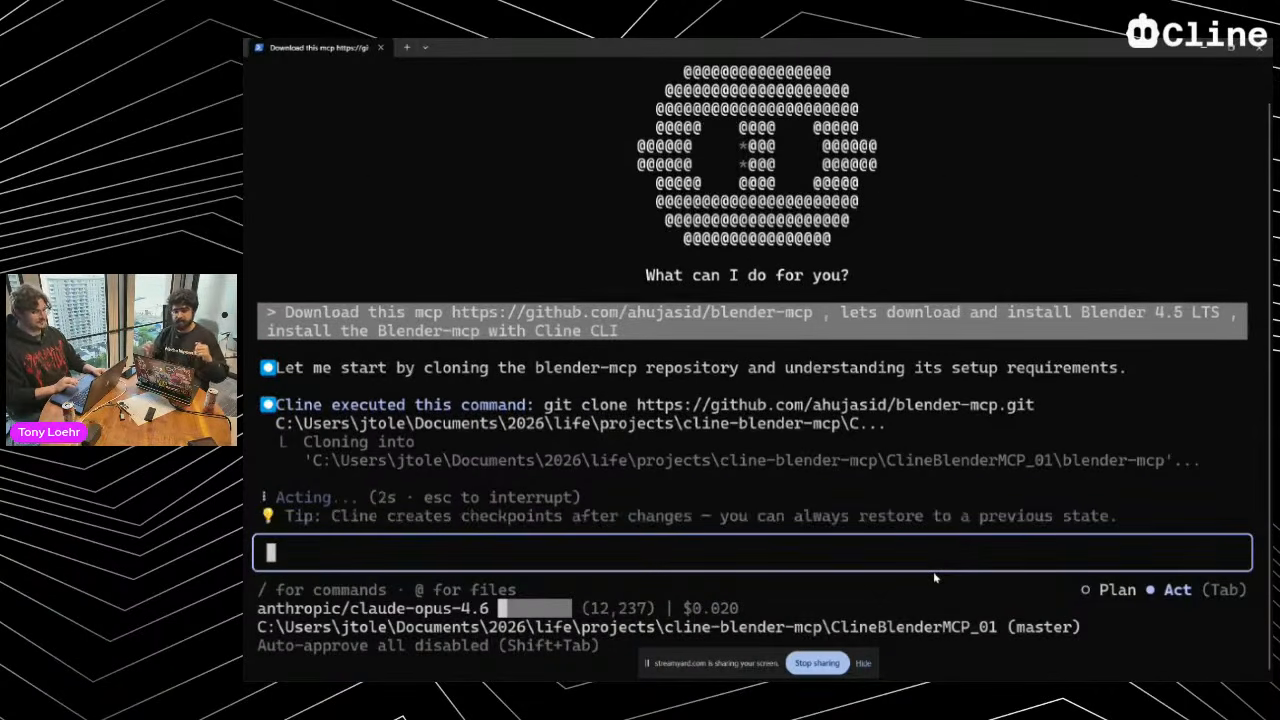
key(alt+Tab)
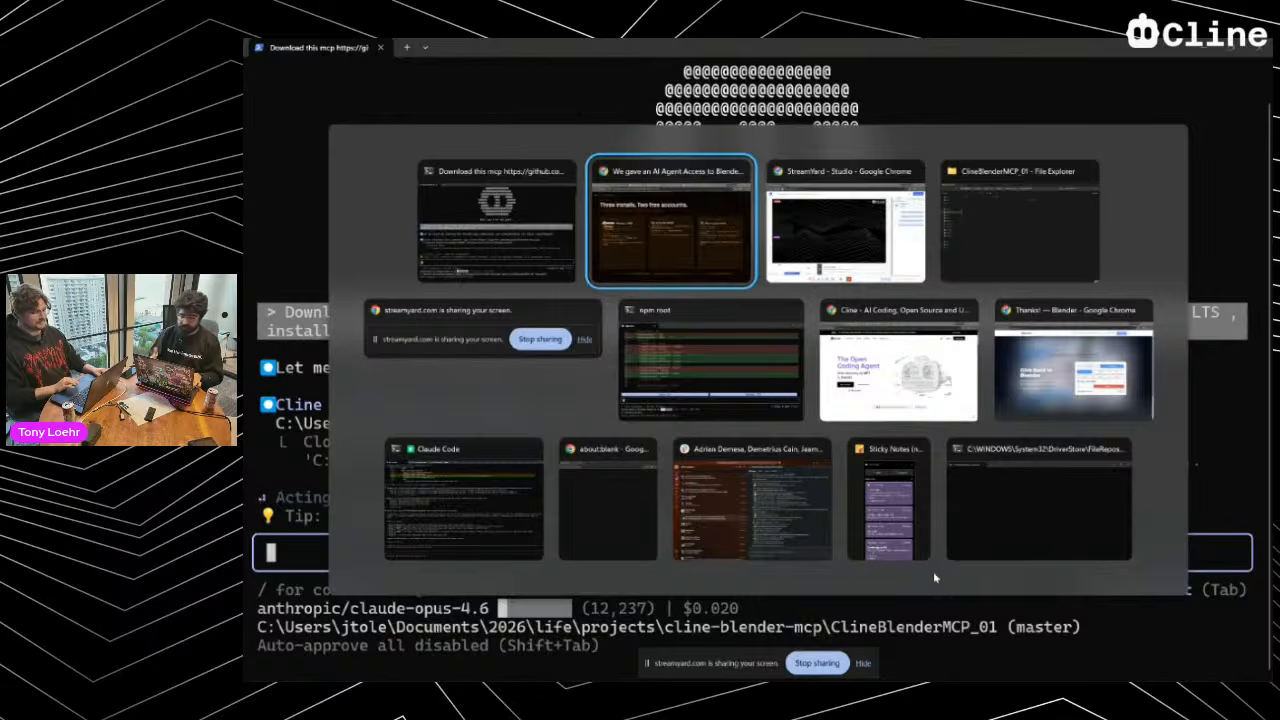
Confirm the cloned blender-mcp folder now appears in ClineBlenderMCP_01, then return to the slide deck
key(alt+Tab)
key(alt+Tab)
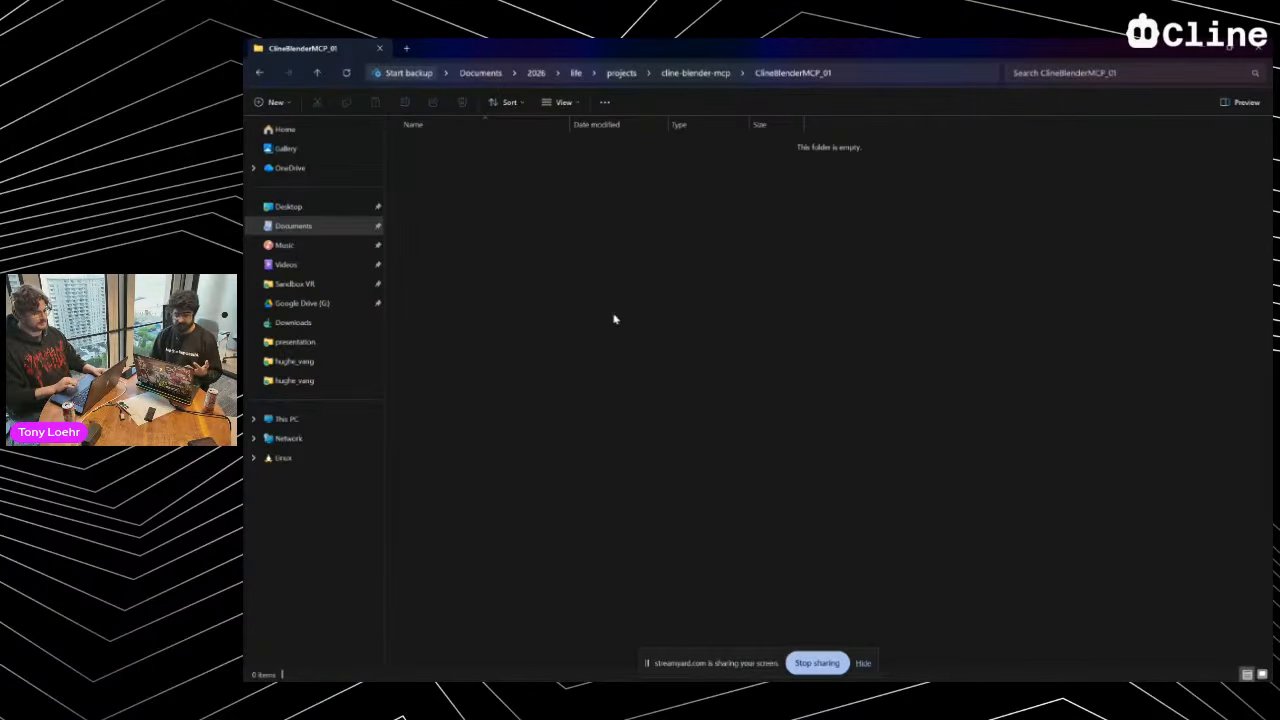
double_click(461, 163)
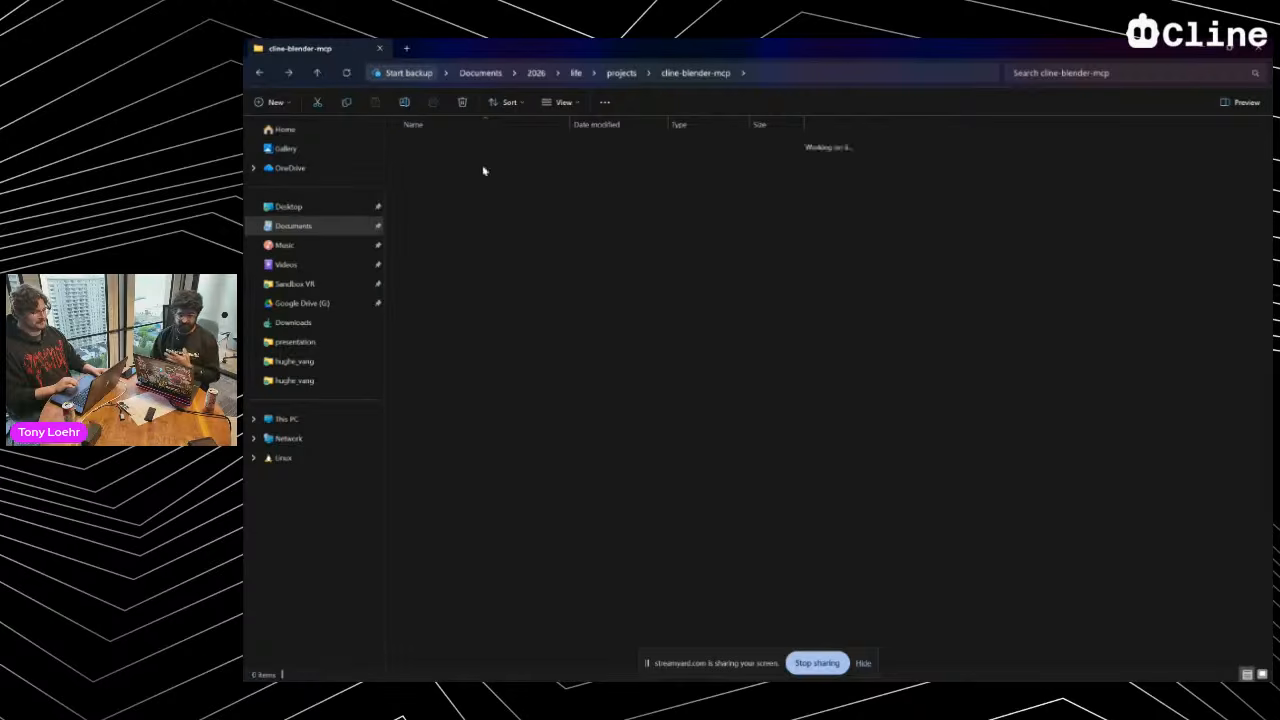
click(437, 146)
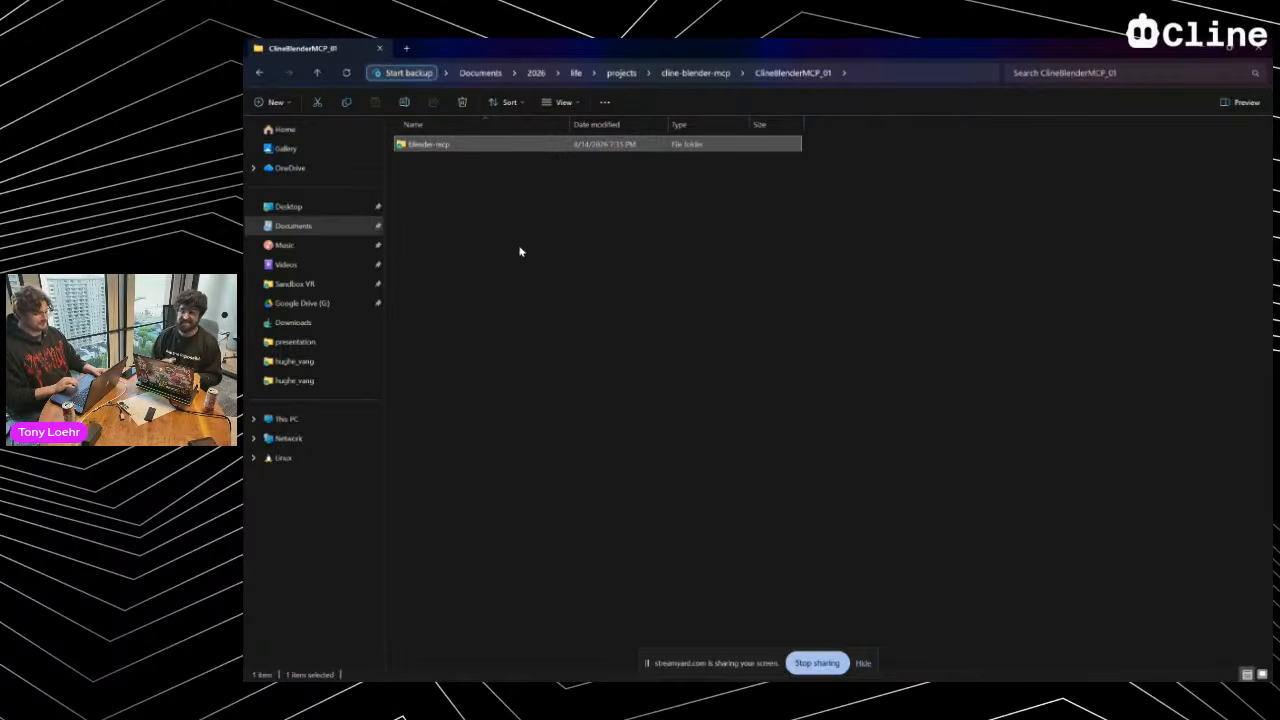
key(alt+Tab)
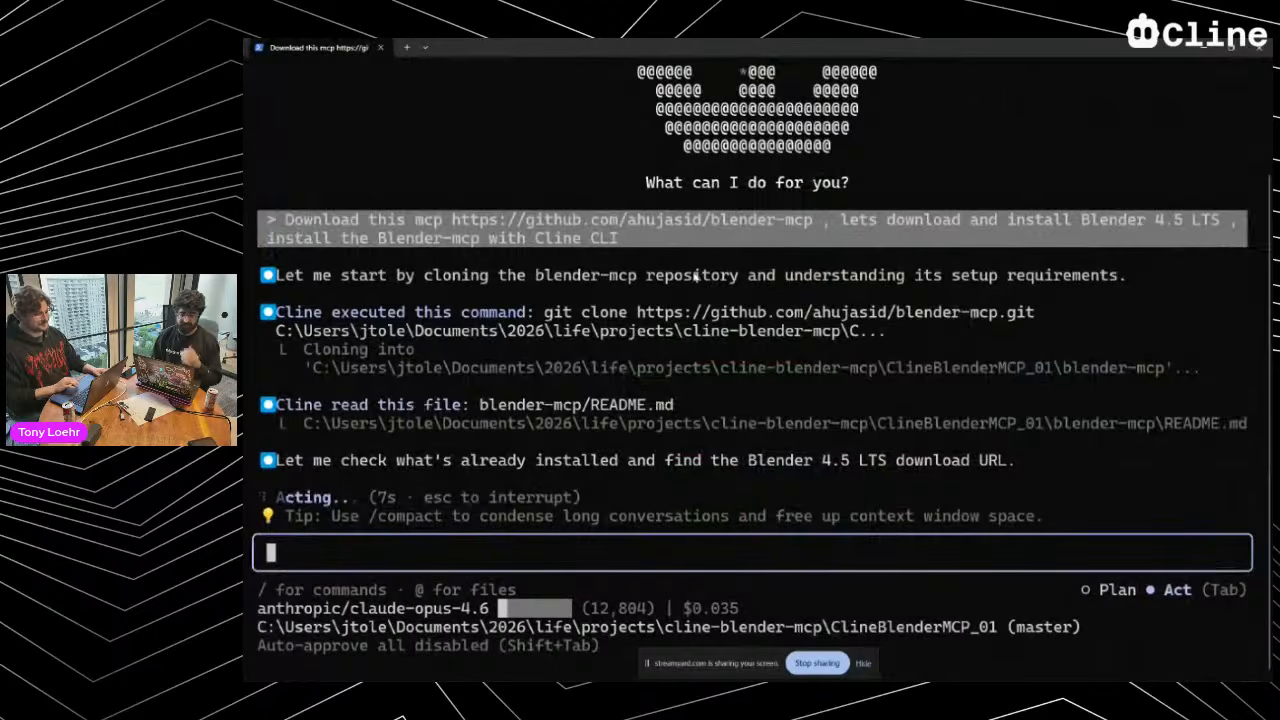
key(alt+Tab)
key(alt+Tab)
key(alt+Tab)
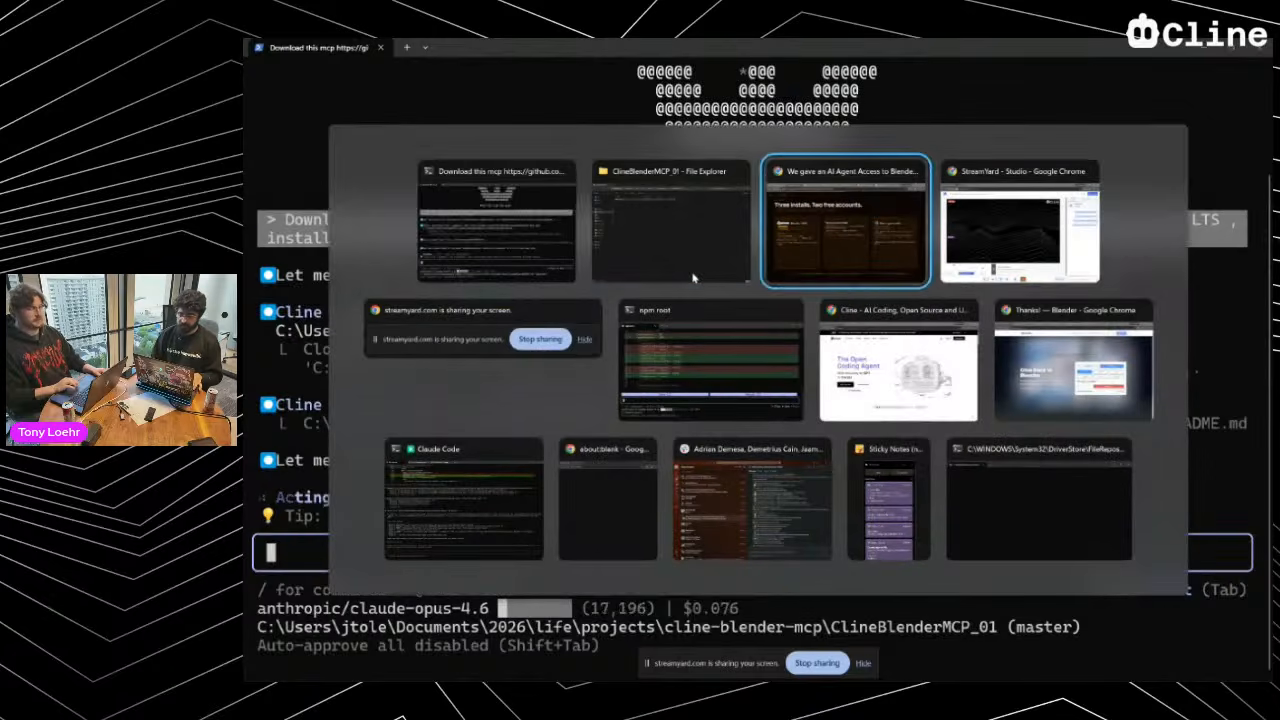
key(alt+Tab)
key(alt+Tab)
key(alt+Tab)
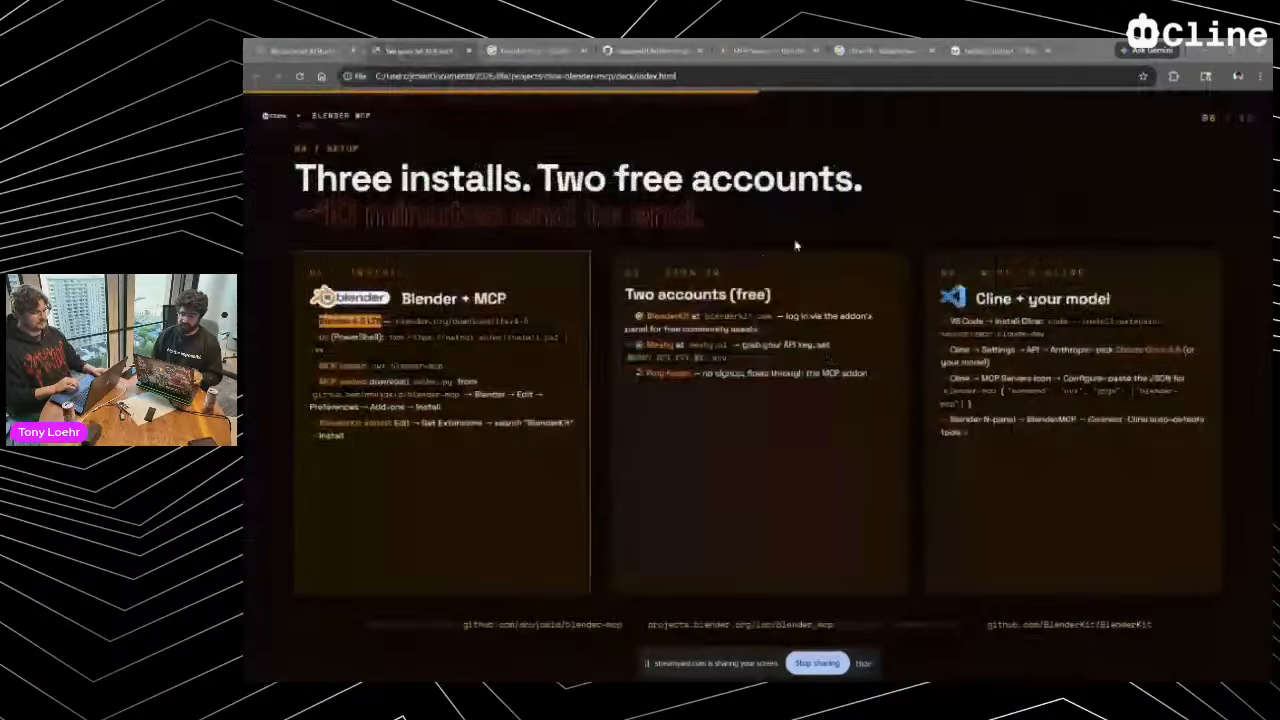
Review the blender-mcp GitHub repository page and its Code clone options, then return to Cline
click(655, 50)
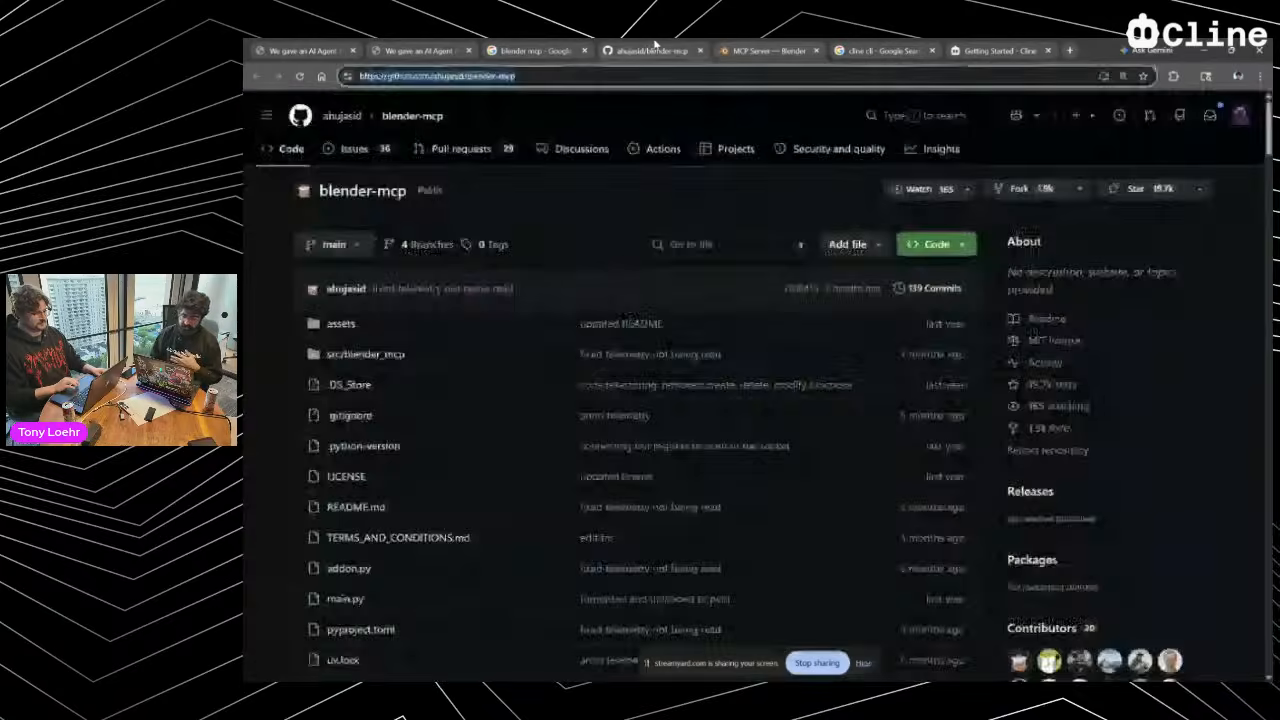
click(937, 244)
click(754, 201)
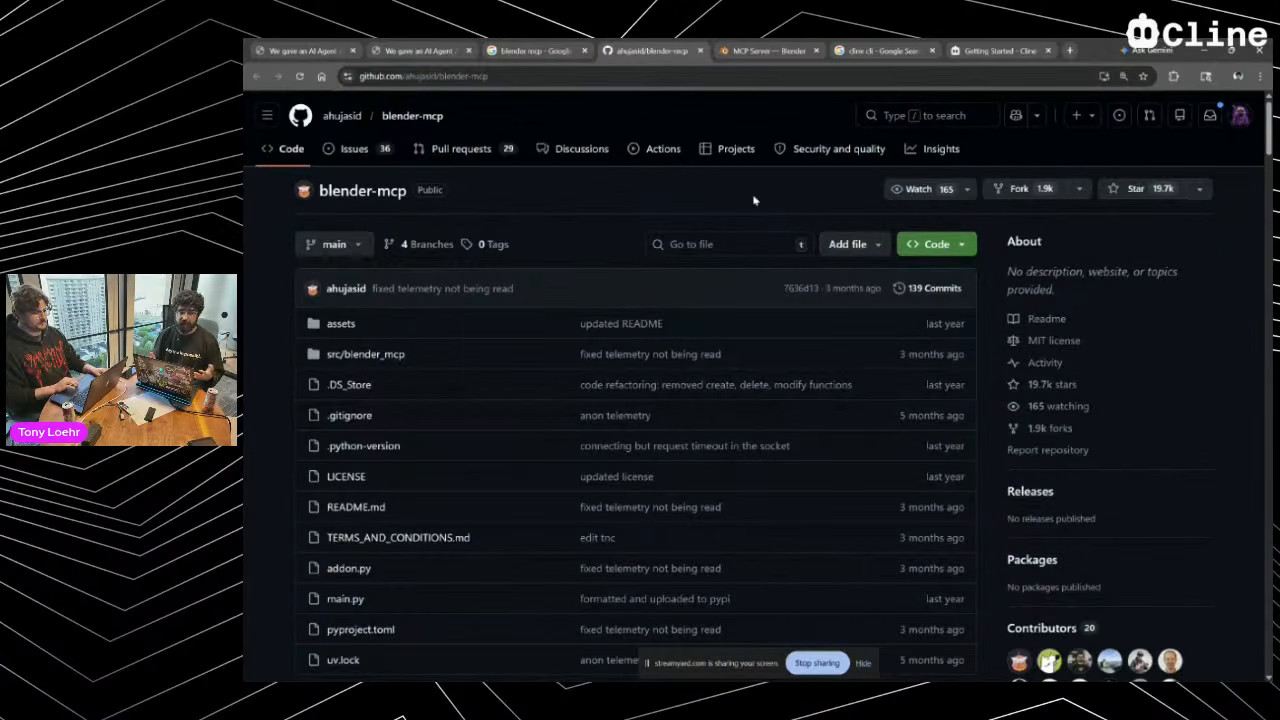
key(alt+Tab)
key(alt+Tab)
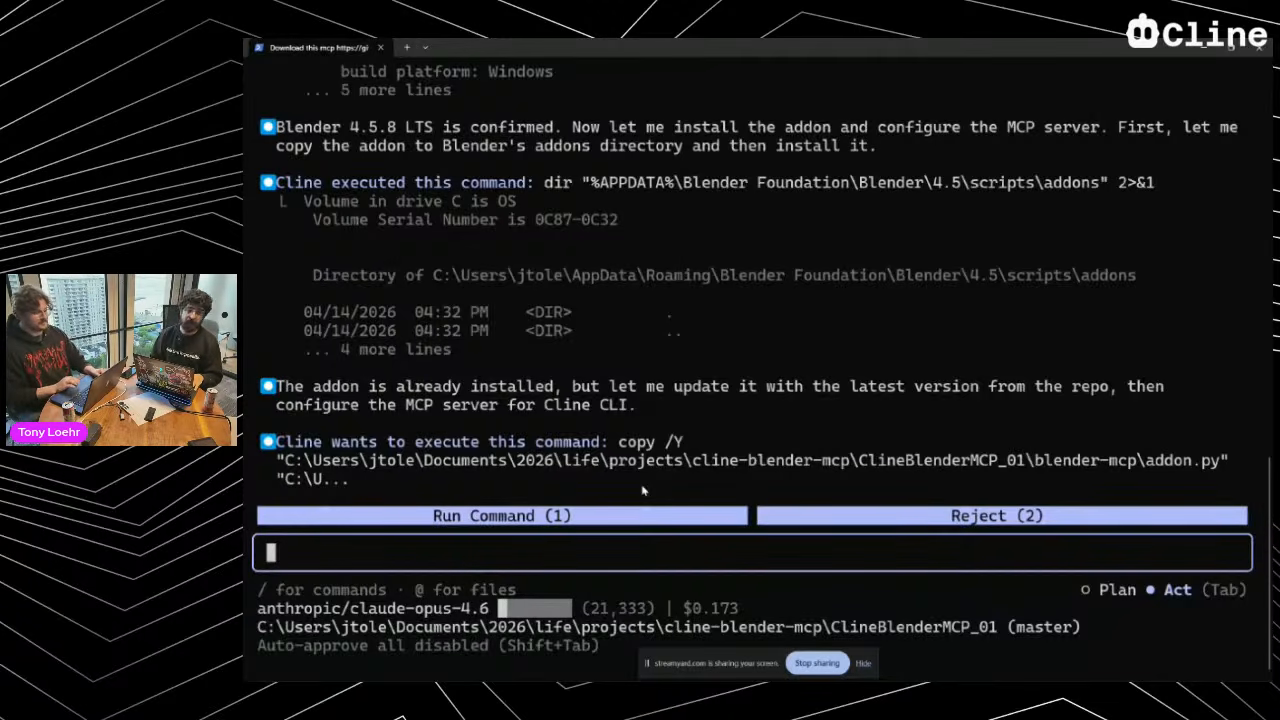
Approve copying the latest addon.py into Blender's addons folder, then bring up the slide deck tab
key(1)
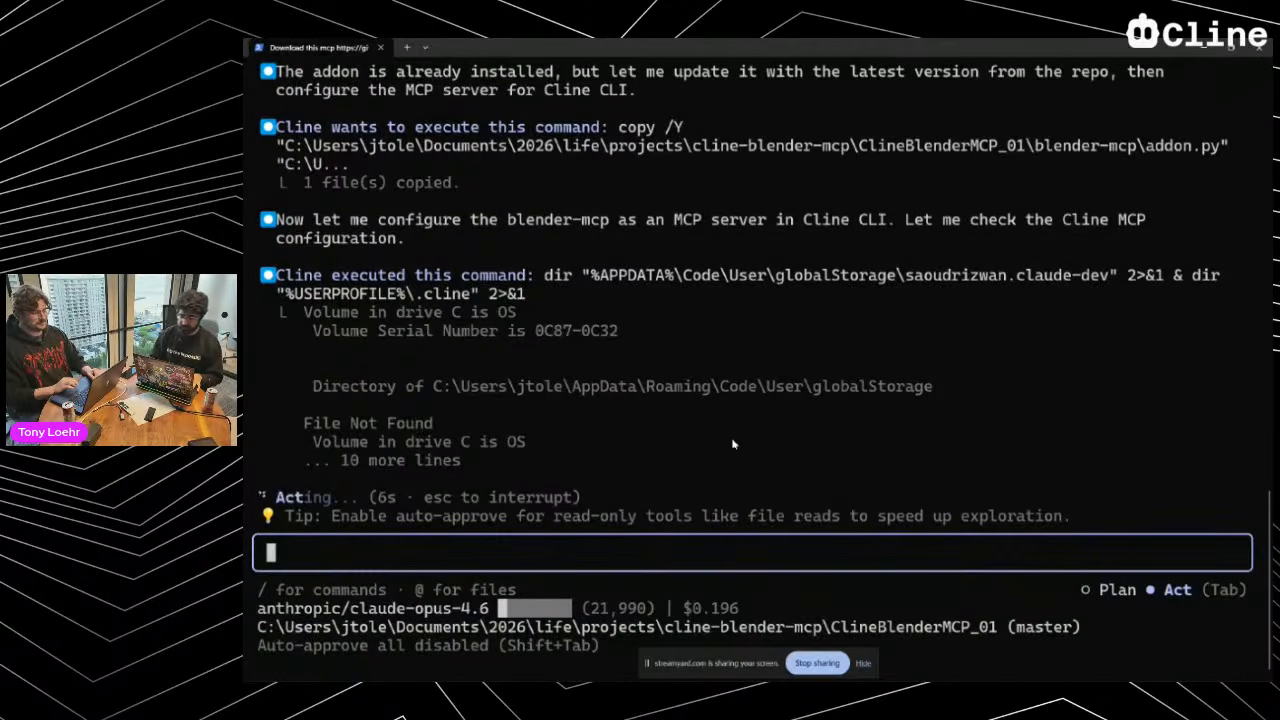
key(alt+Tab)
key(alt+Tab)
key(alt+shift+Tab)
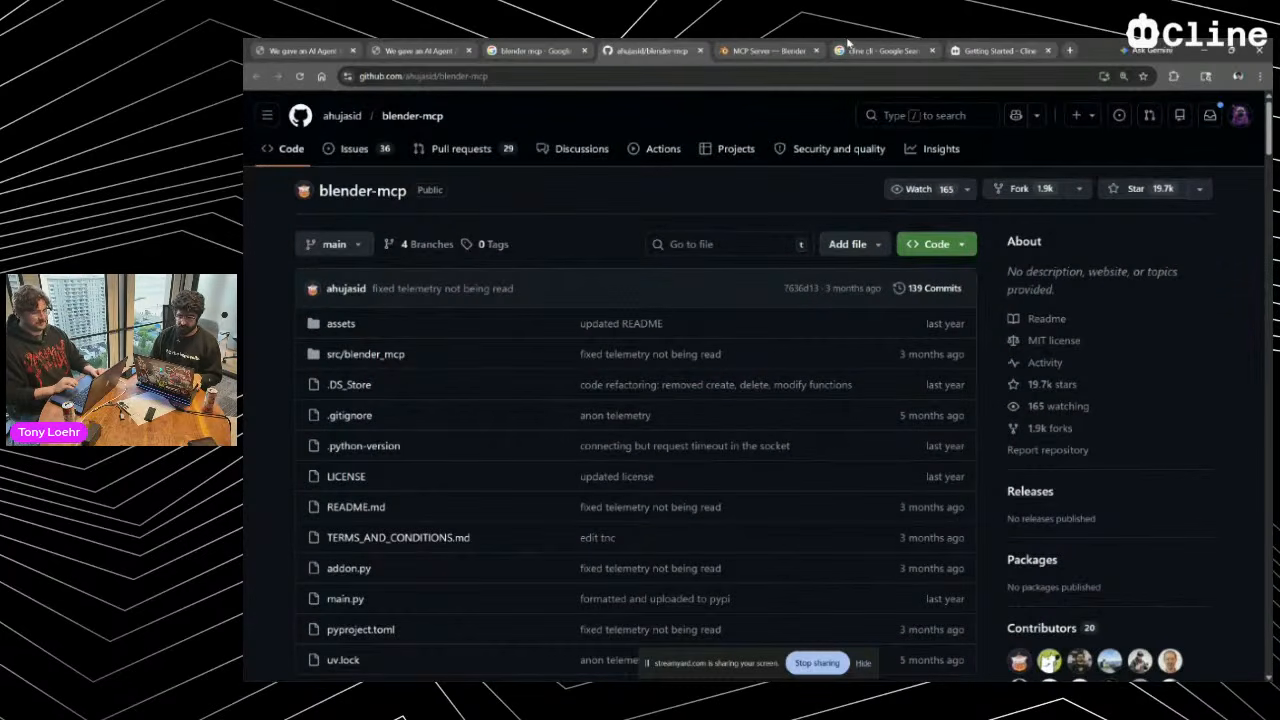
click(432, 49)
Step back one slide to the 'Tonight's pipeline' slide
key(Left)
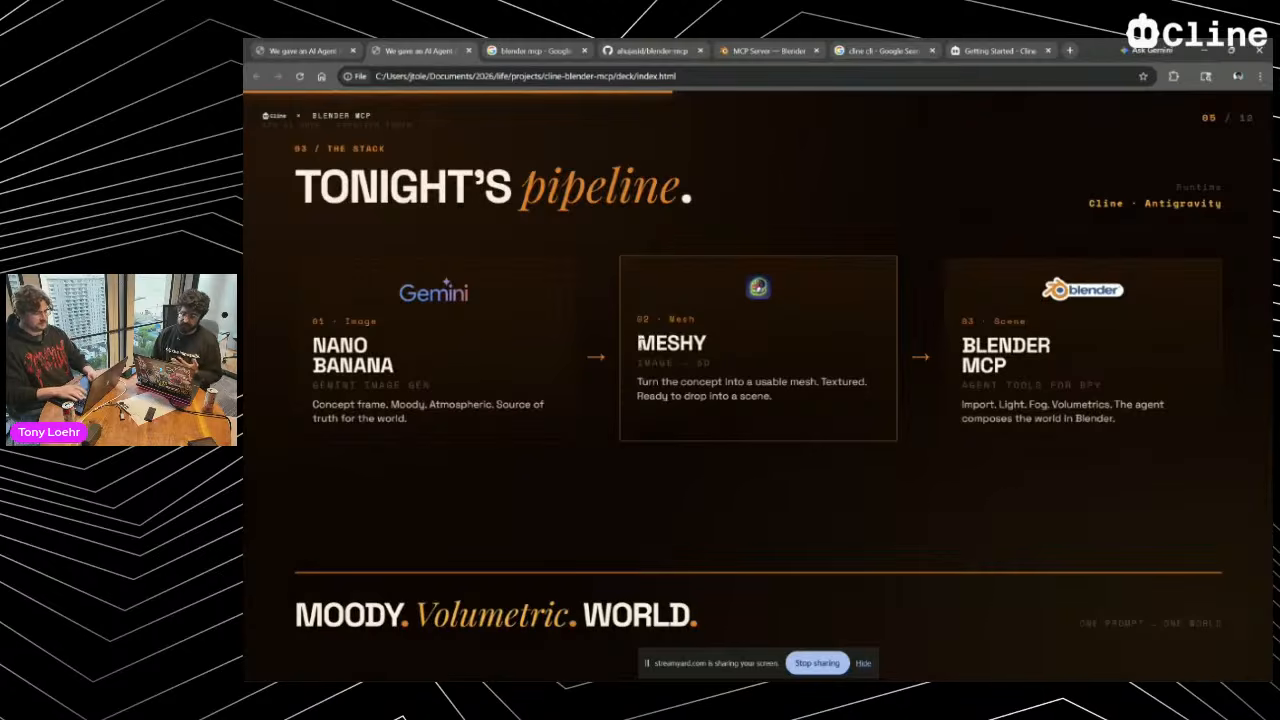
drag(638, 343, 715, 348)
click(714, 346)
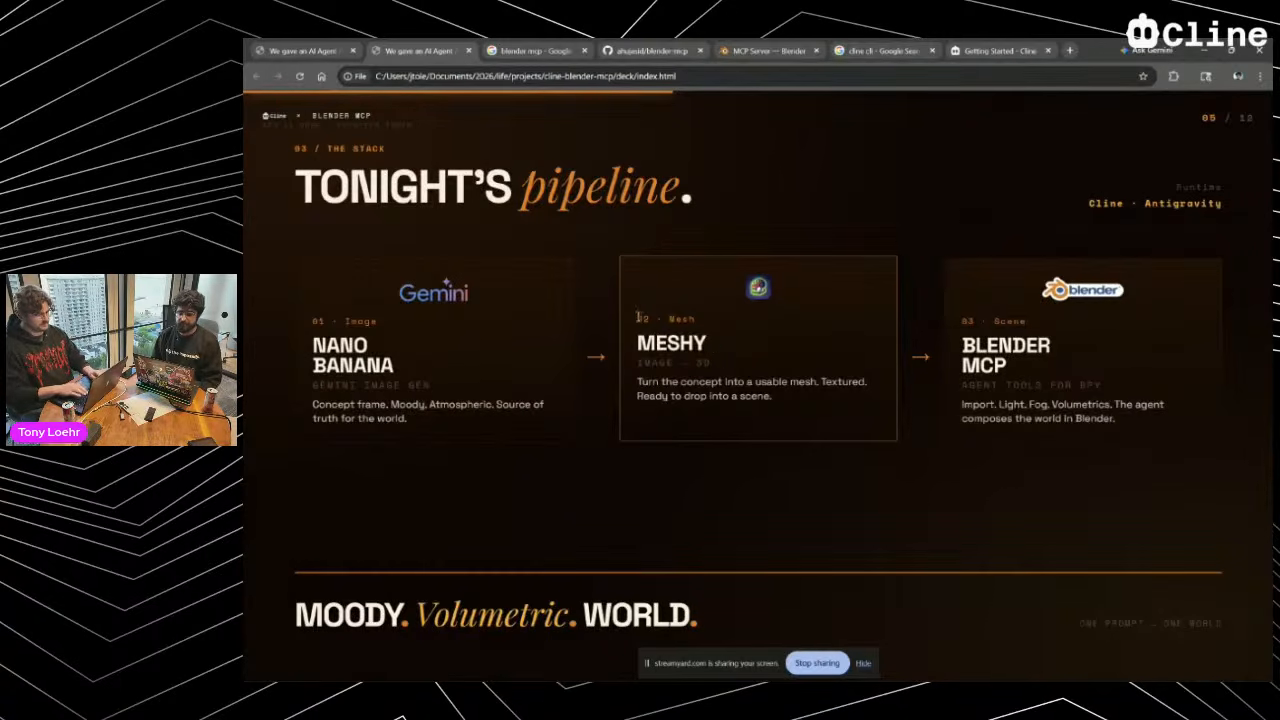
drag(640, 314, 720, 360)
click(714, 346)
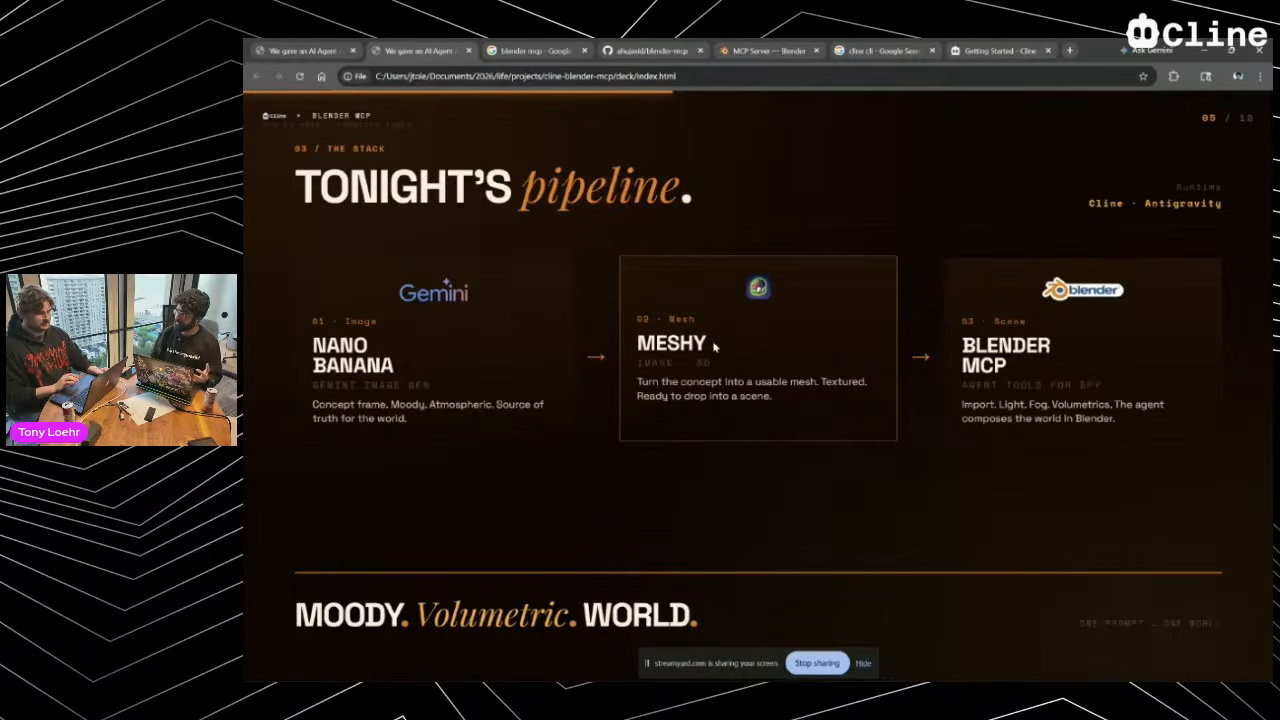
drag(632, 342, 708, 346)
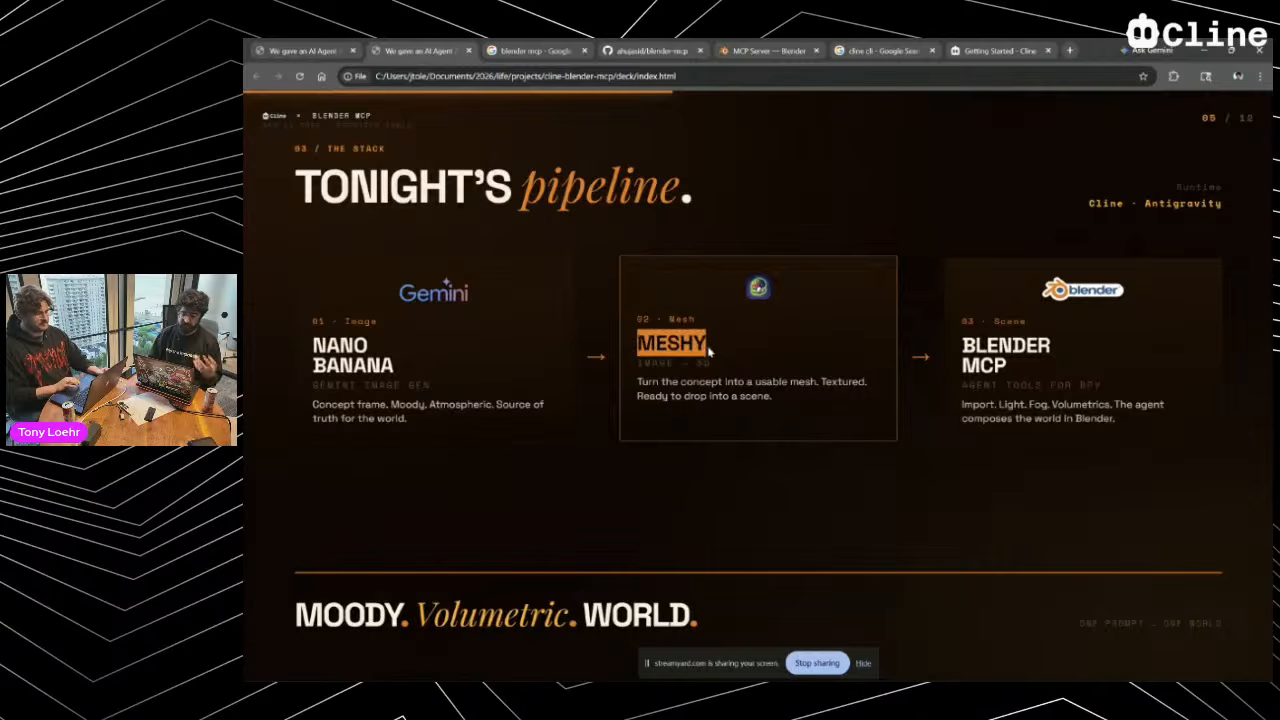
click(708, 346)
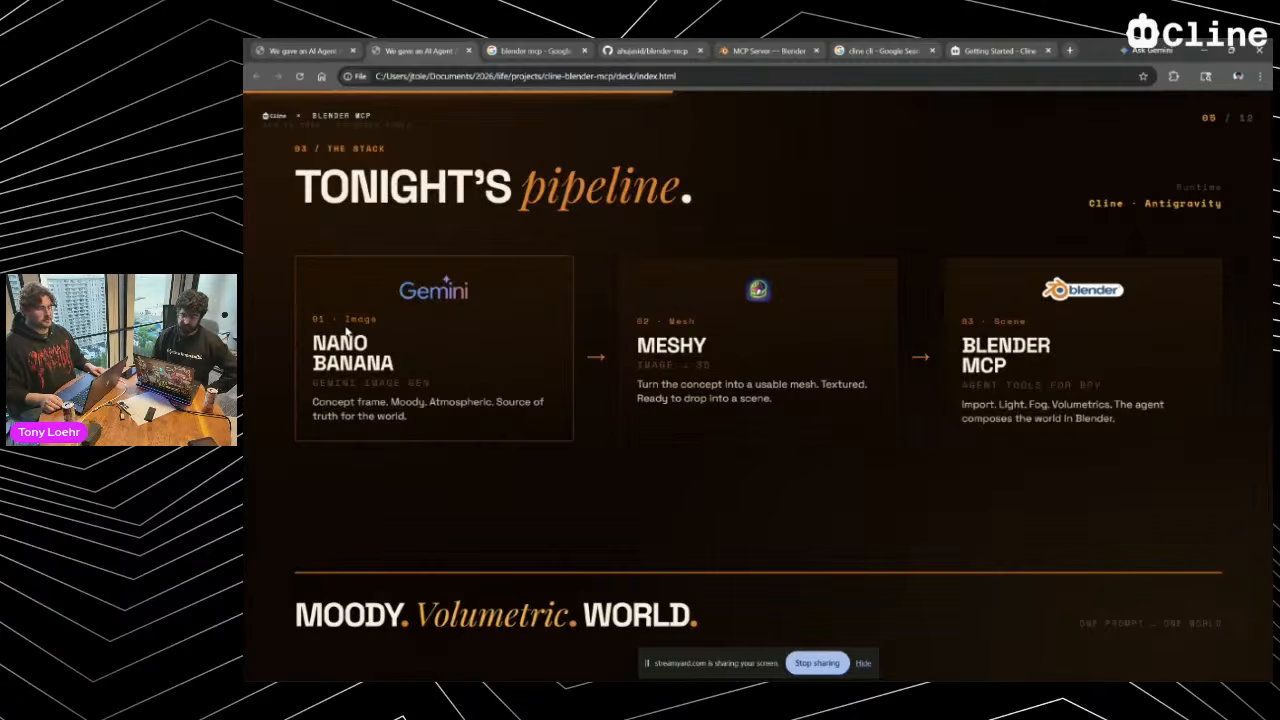
Search the web for 'meshy' and open Meshy's API key settings page
click(1069, 50)
text(meshy)
key(Return)
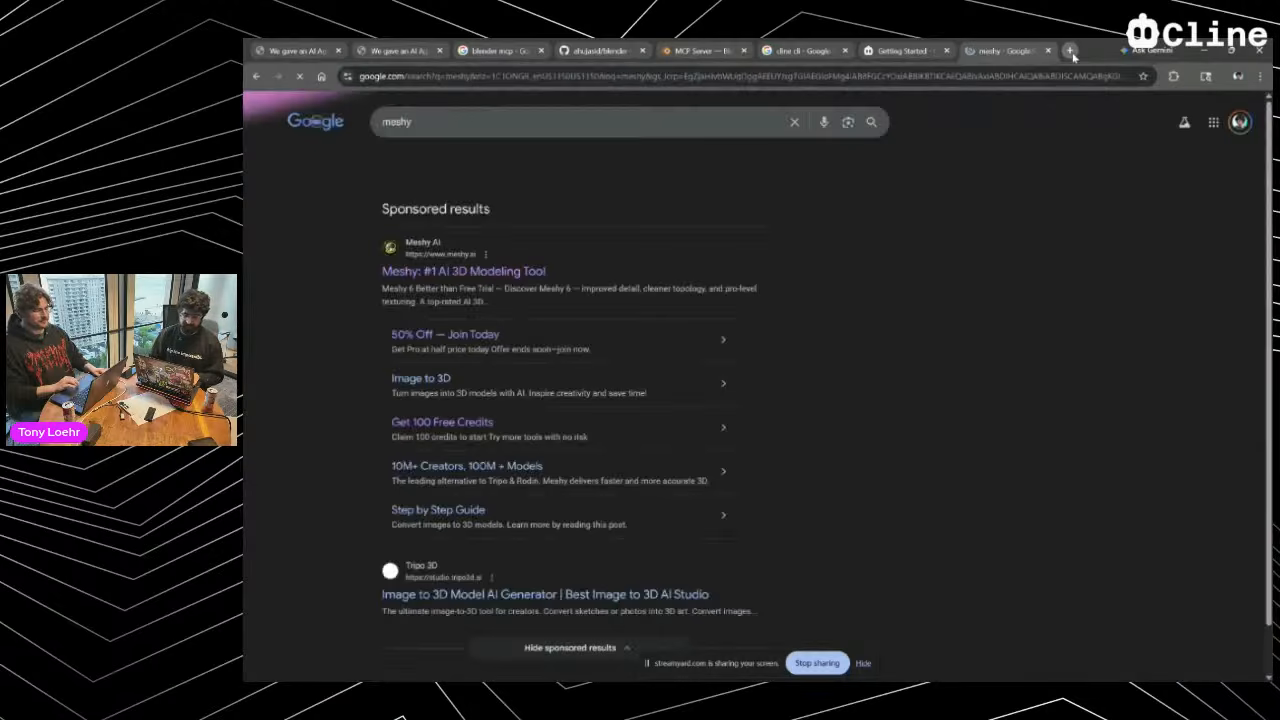
click(477, 272)
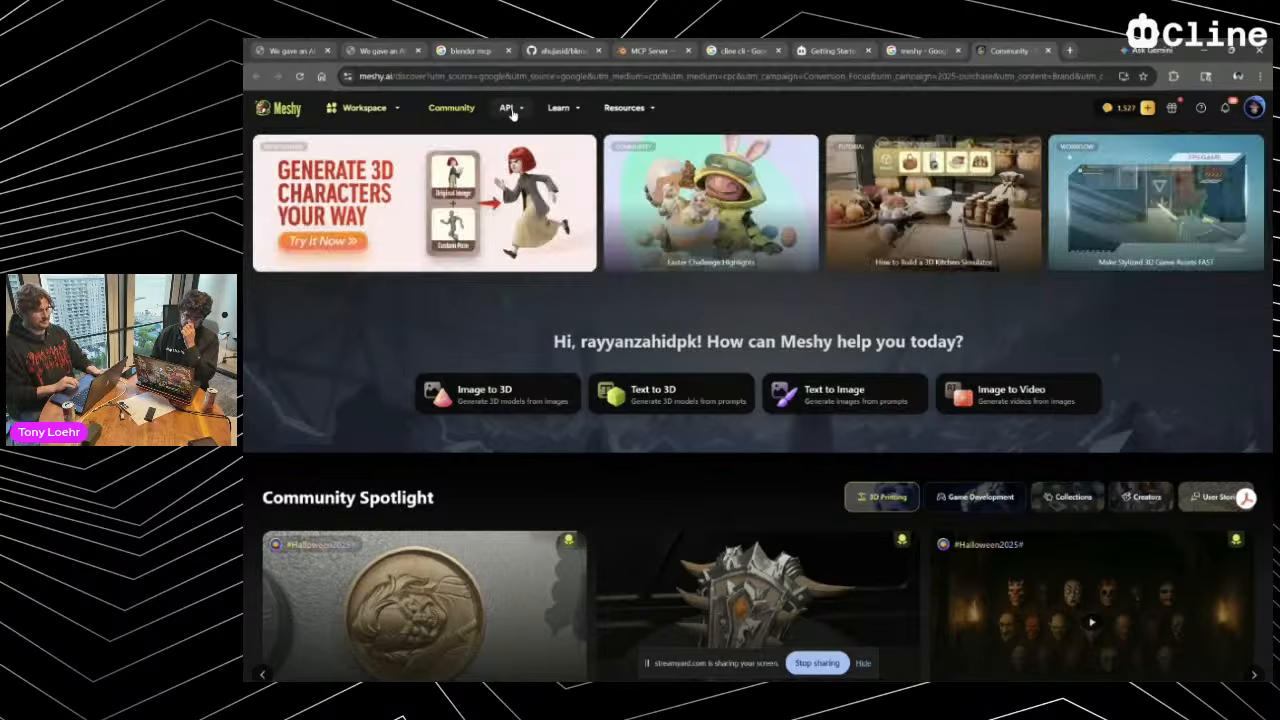
mouse_move(512, 113)
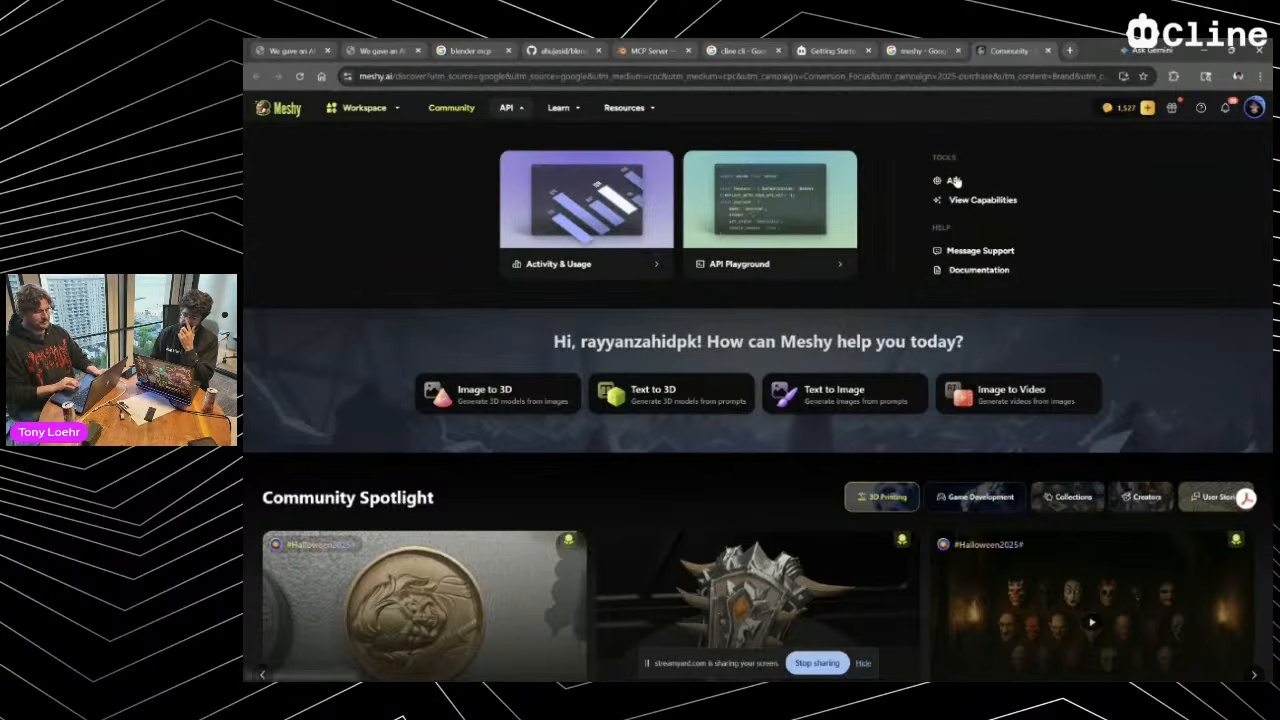
click(953, 180)
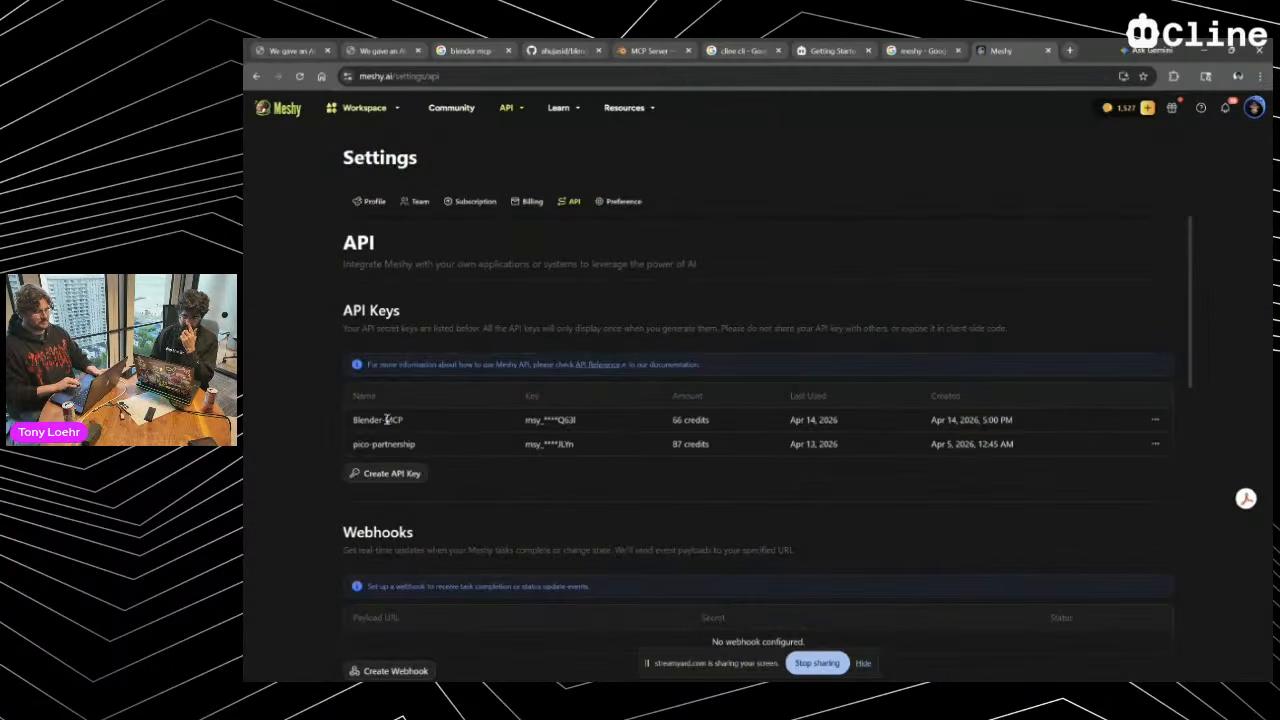
Select the masked value of the Blender-MCP API key in the key list
drag(354, 420, 410, 423)
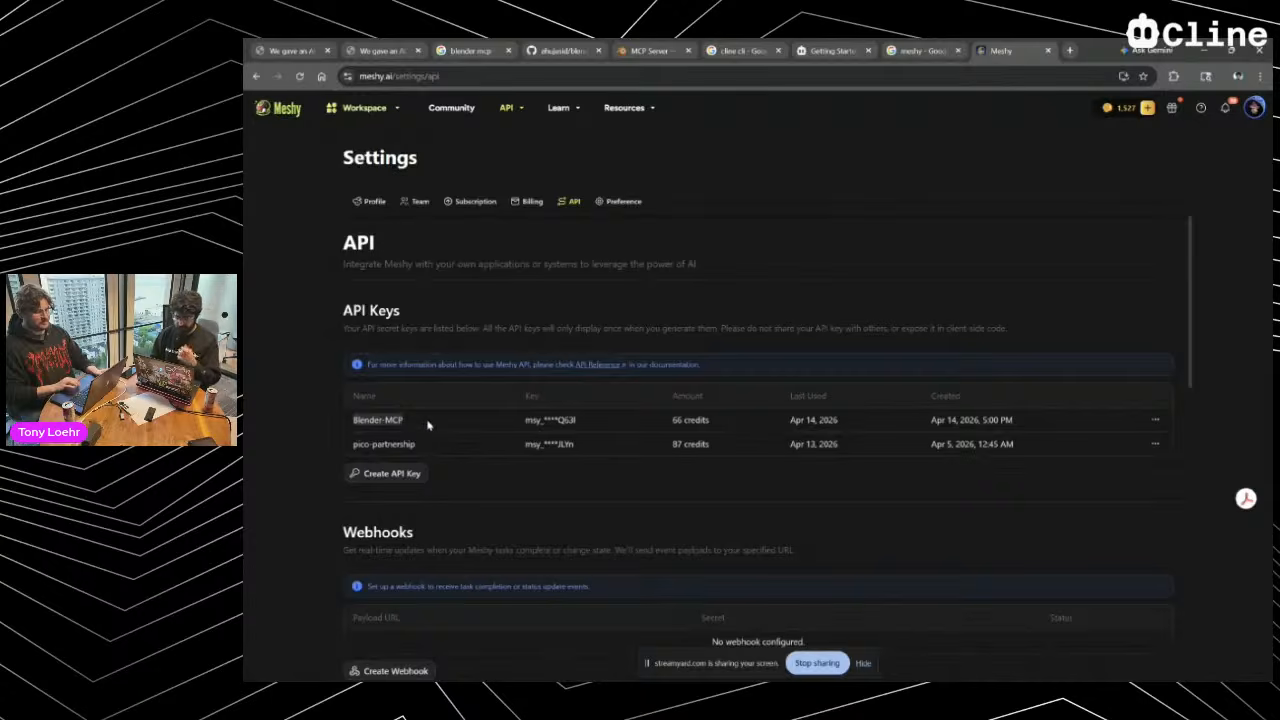
click(472, 428)
drag(526, 421, 582, 427)
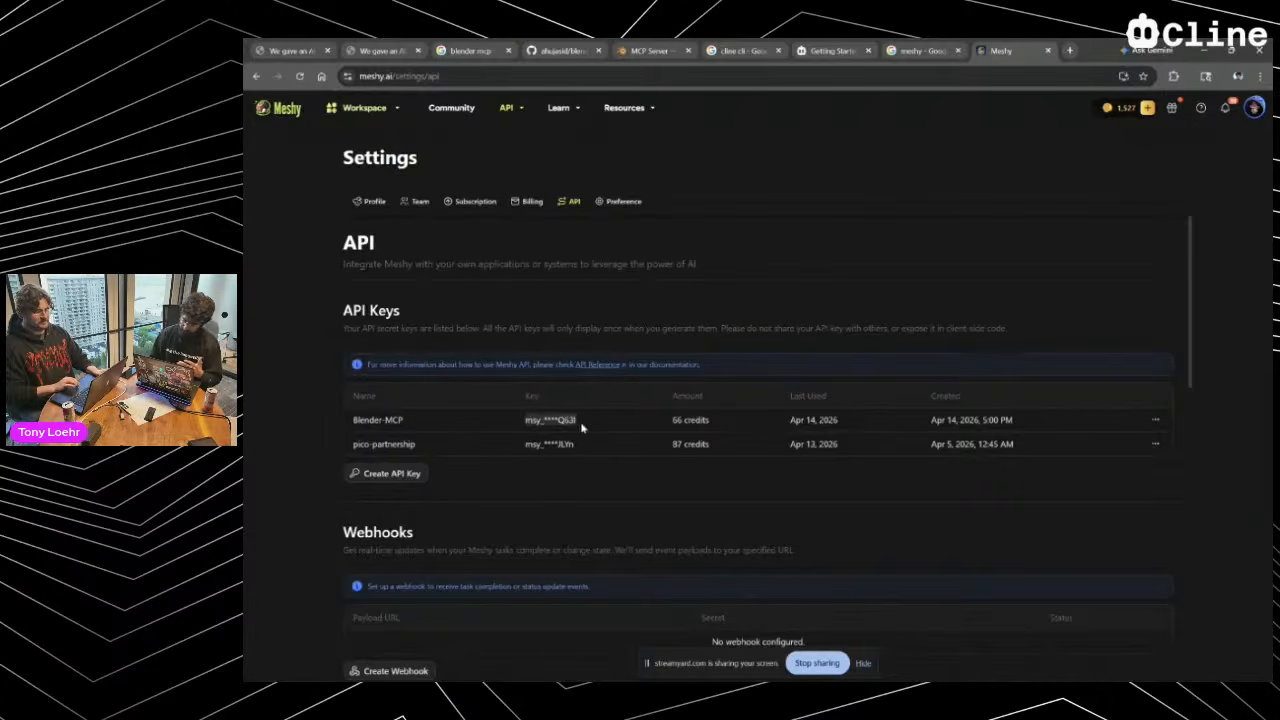
click(583, 428)
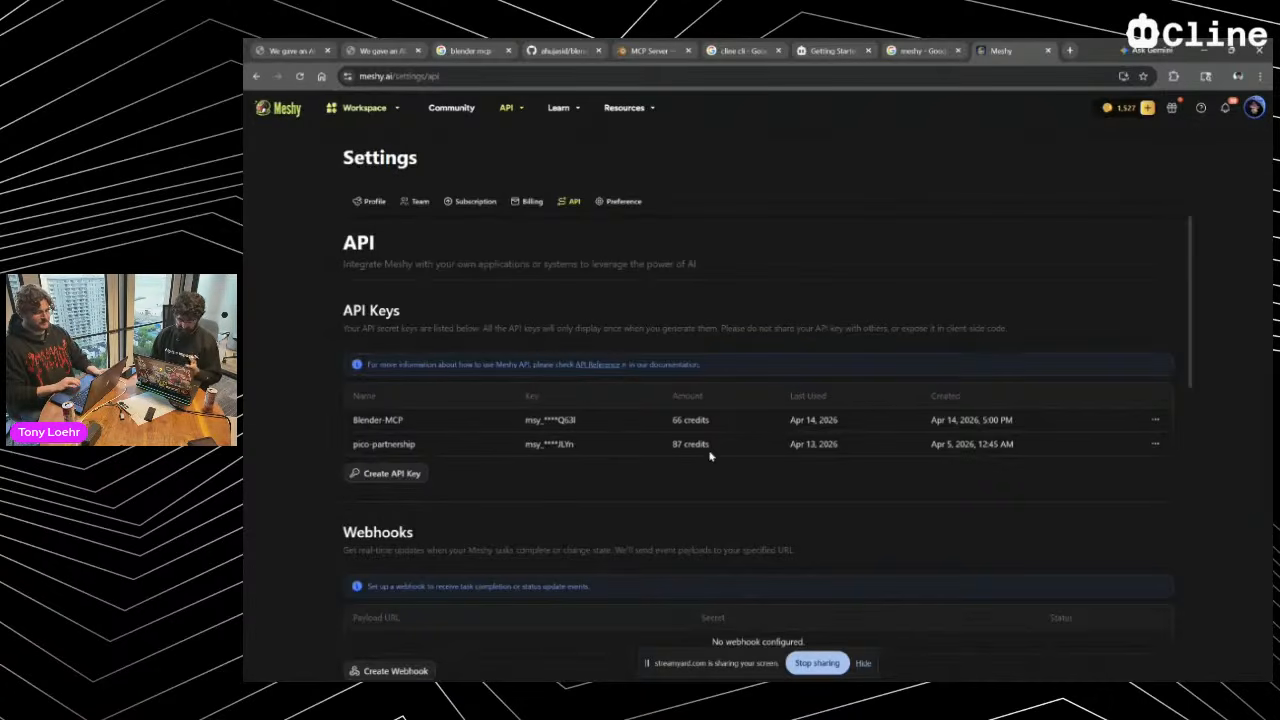
drag(527, 420, 590, 426)
click(590, 426)
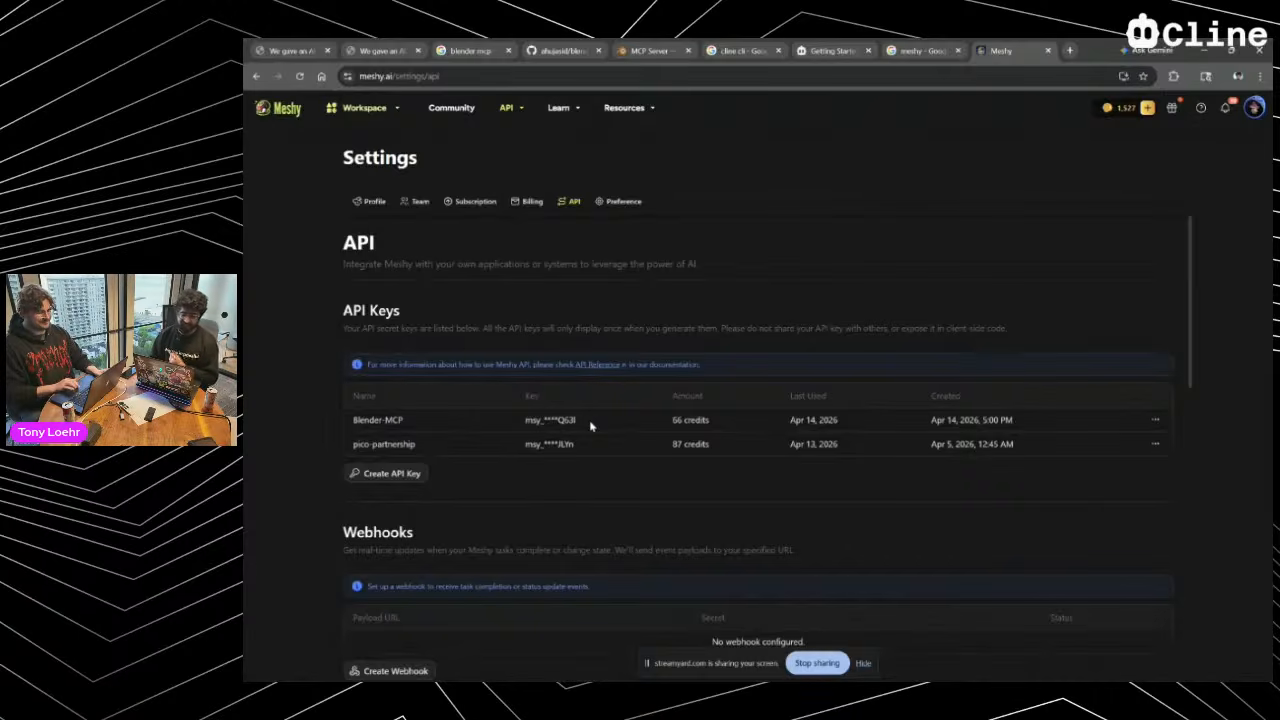
drag(530, 421, 580, 424)
click(577, 424)
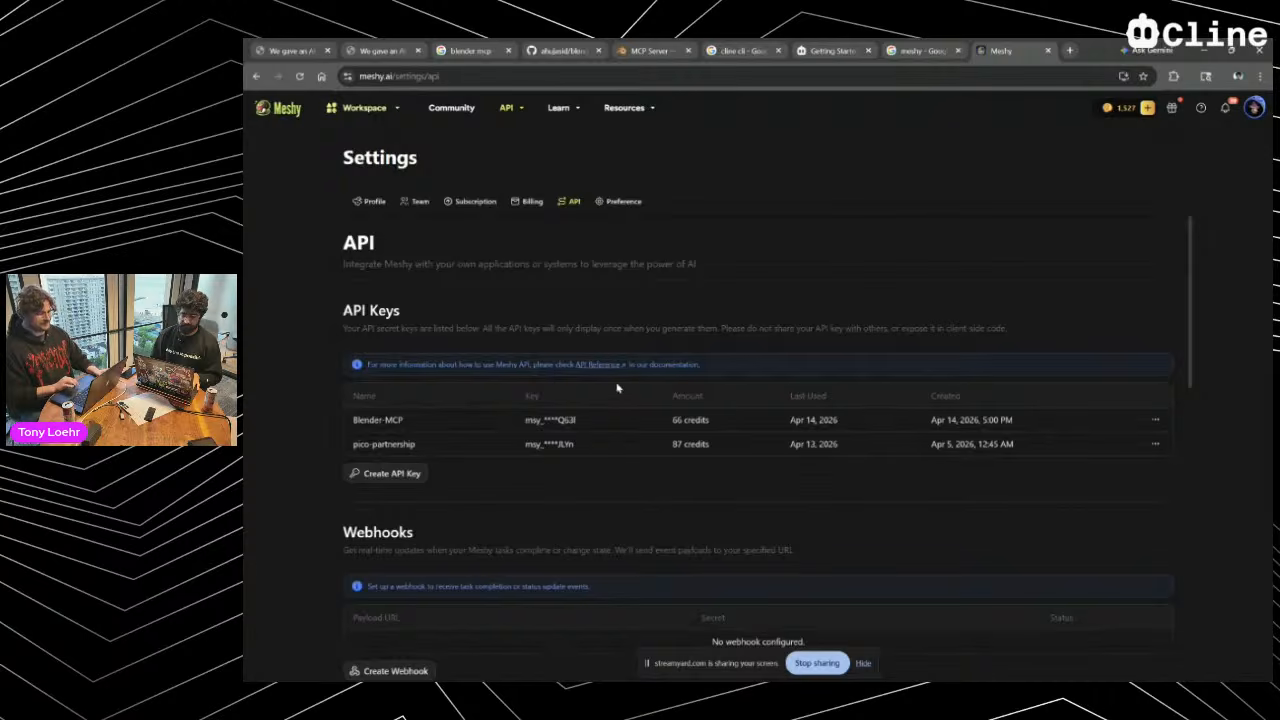
double_click(528, 420)
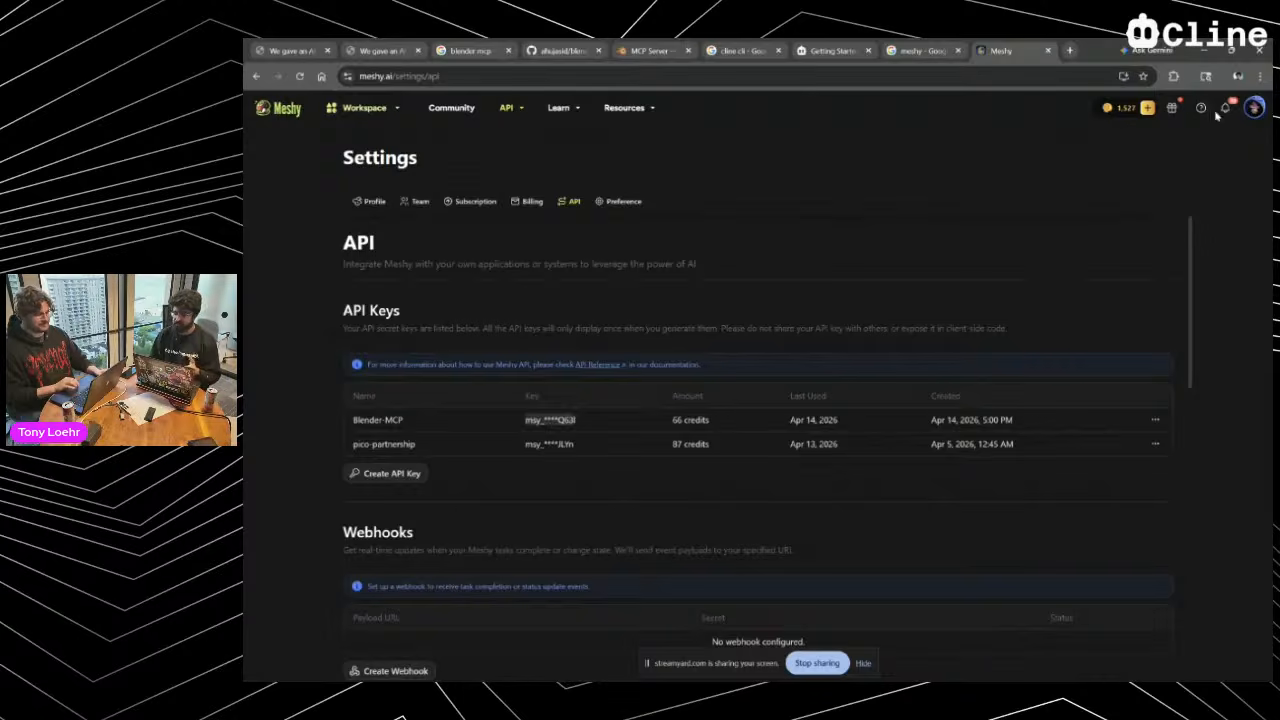
Open blenderkit.com in a new Chrome tab
key(alt+Tab)
key(alt+shift+Tab)
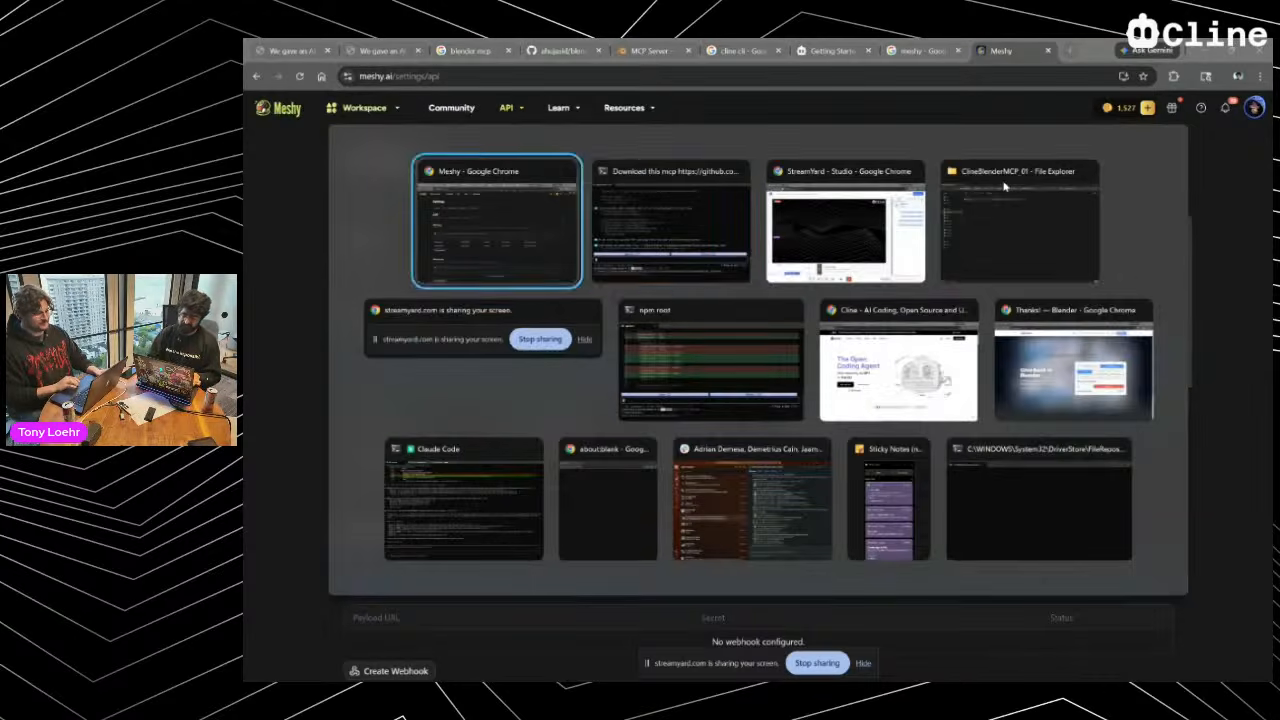
click(1068, 52)
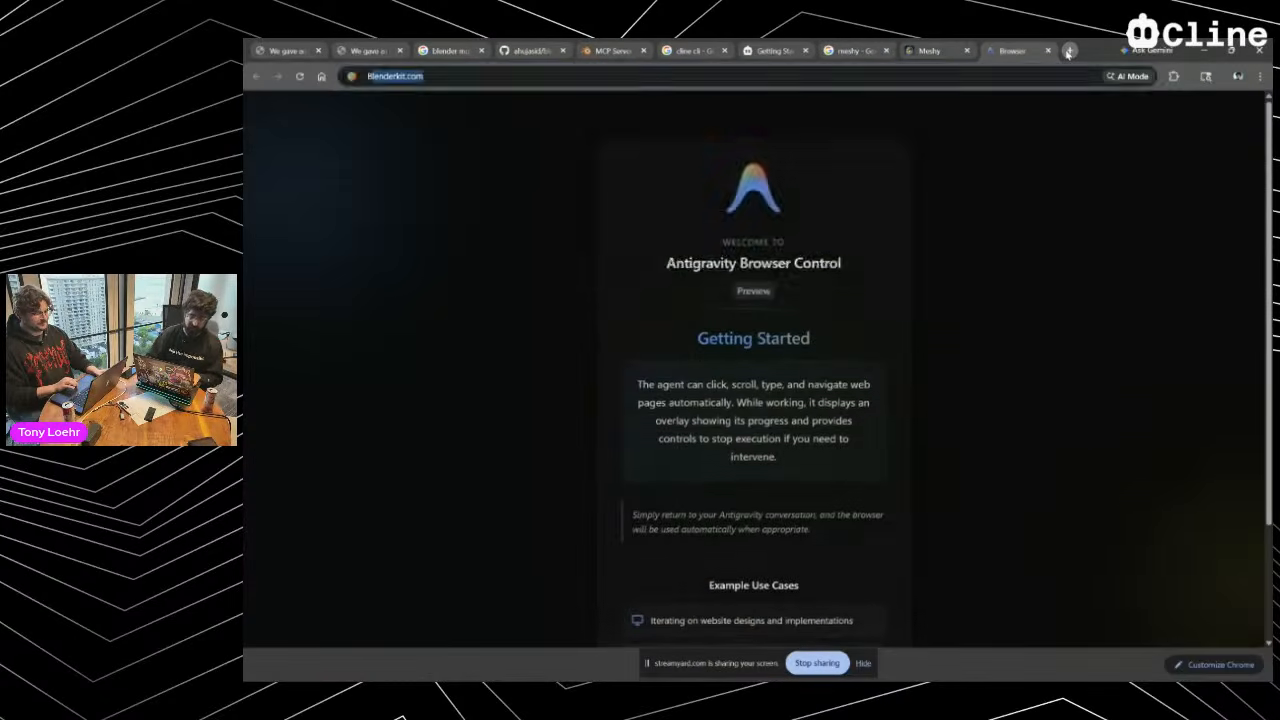
text(blenderkit.com)
key(Return)
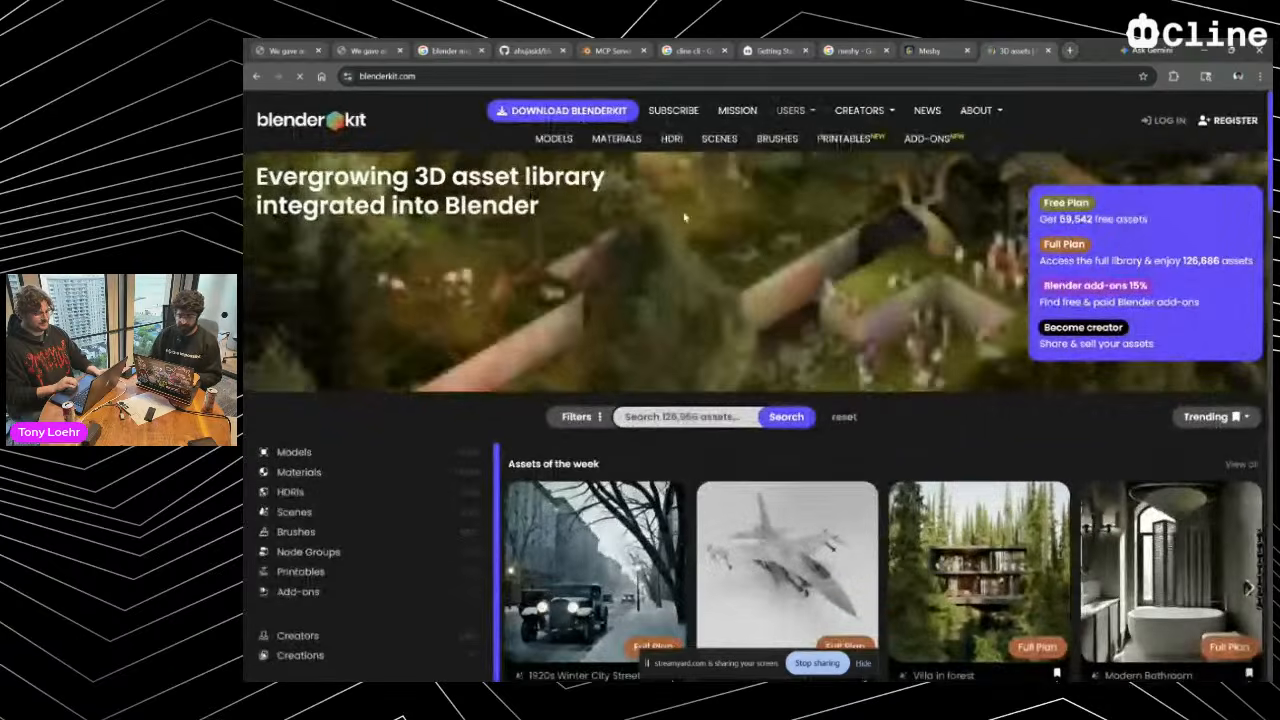
click(440, 76)
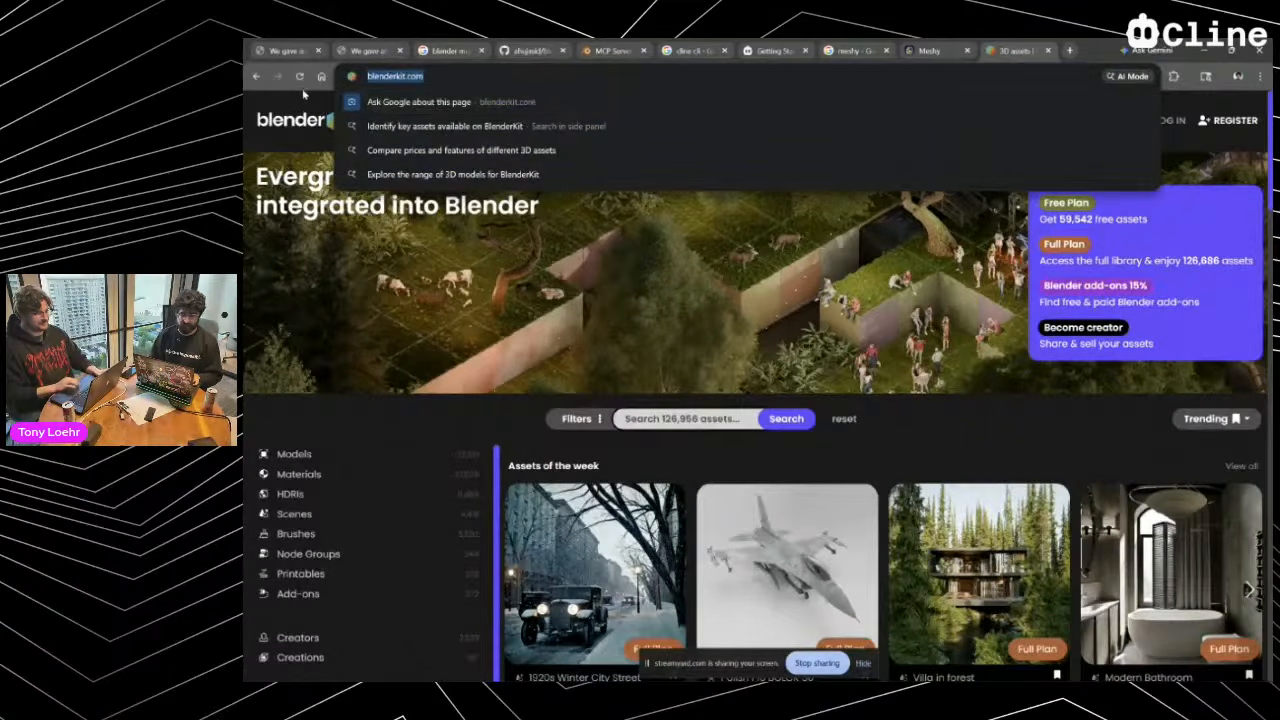
key(Escape)
click(483, 76)
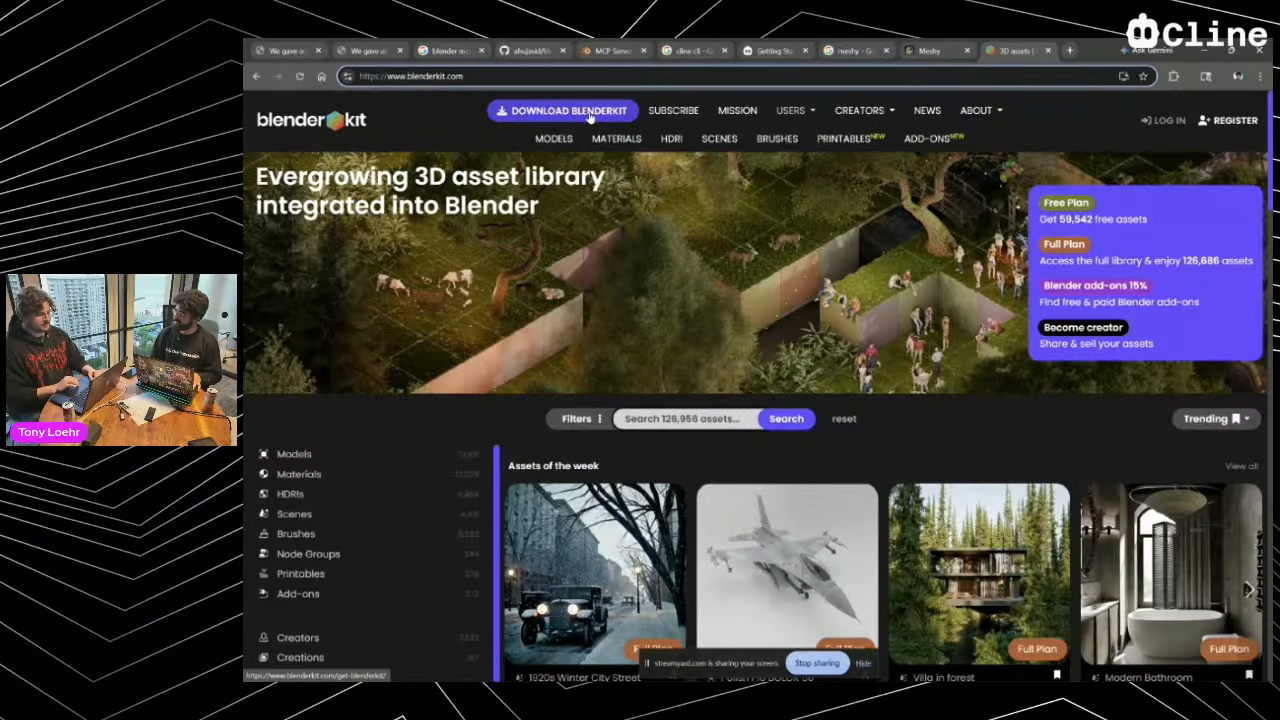
key(alt+Tab)
key(alt+Tab)
key(alt+Tab)
key(alt+shift+Tab)
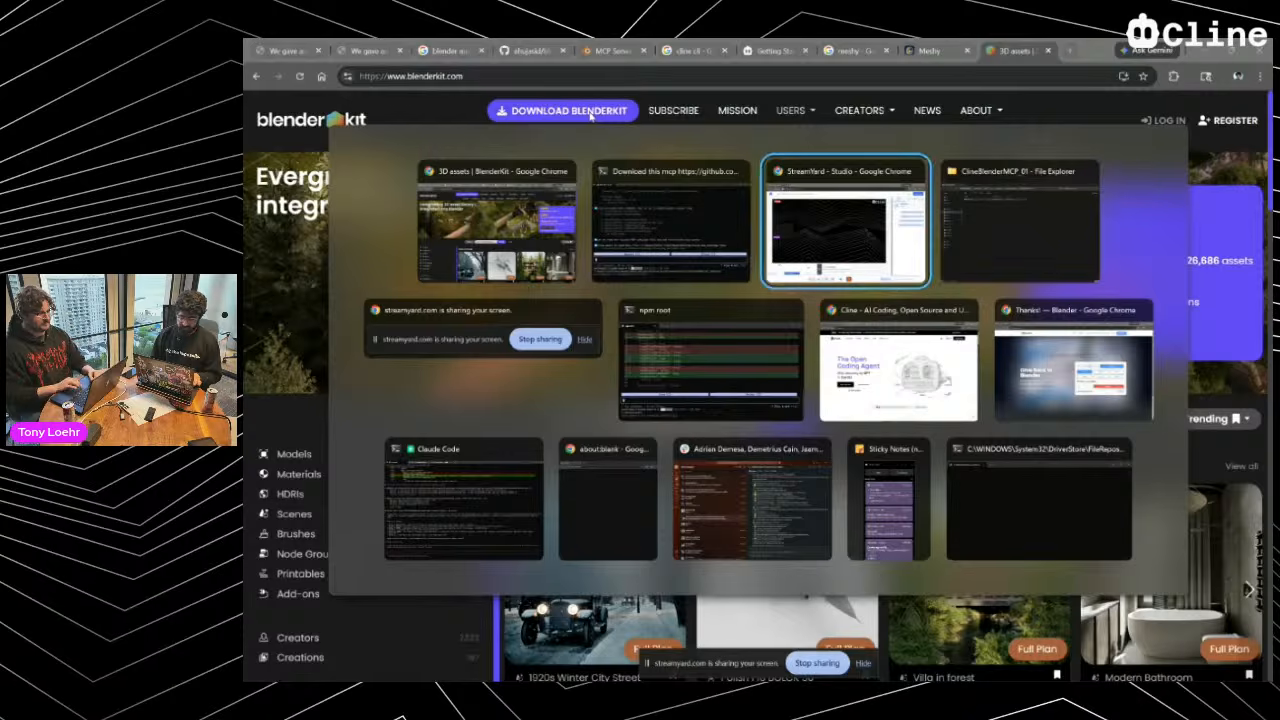
Approve Cline reading the MCP settings file and launch Blender 4.5 from Windows search
key(alt+shift+Tab)
key(alt+shift+Tab)
key(alt+Tab)
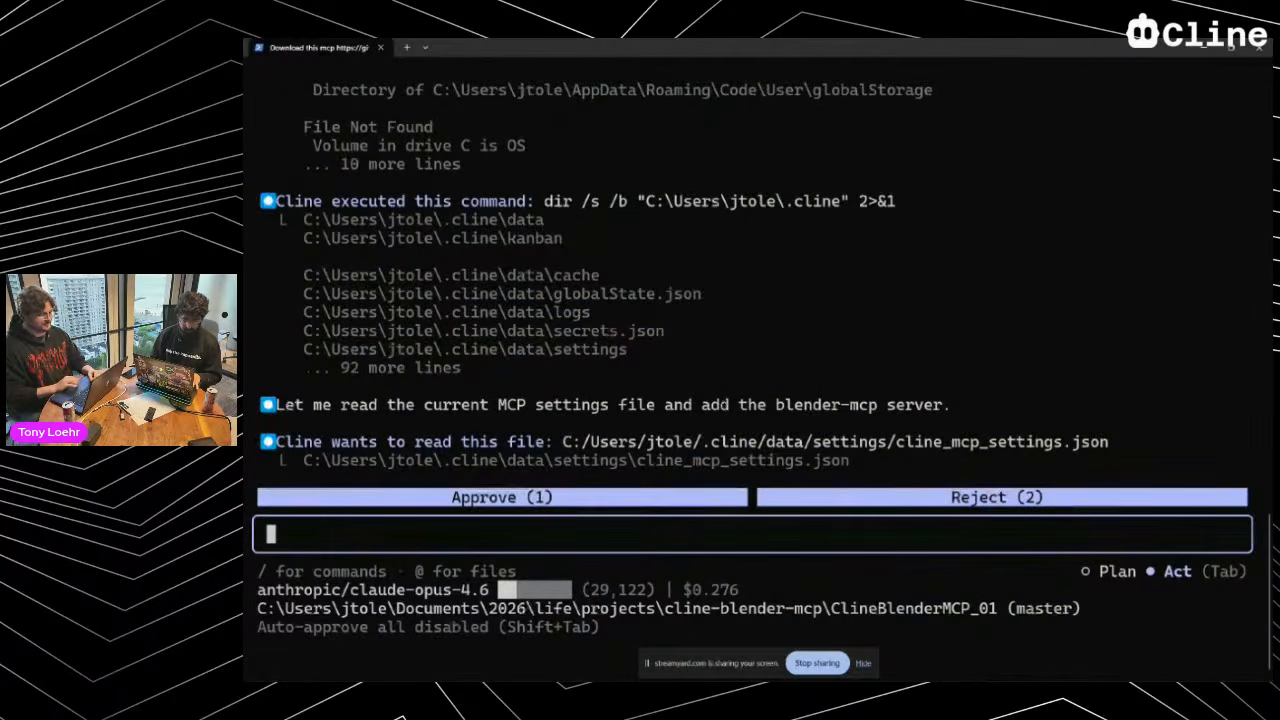
key(1)
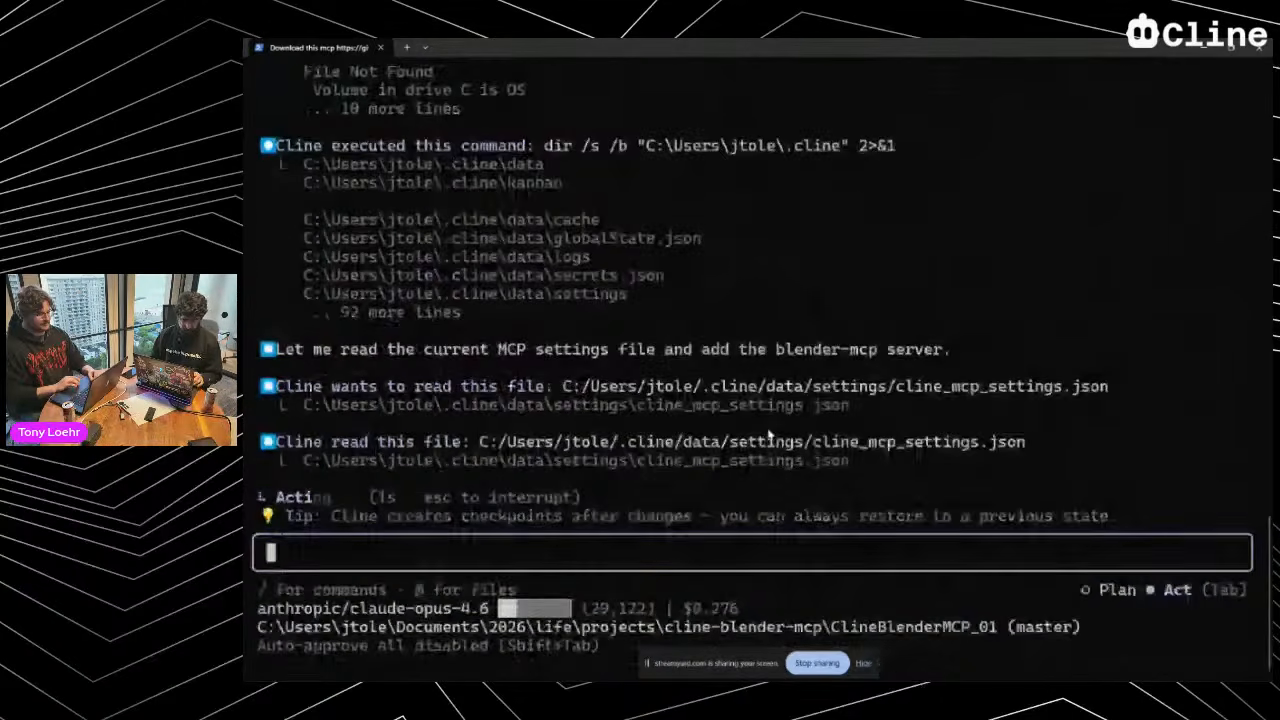
key(super)
text(blender 4.5)
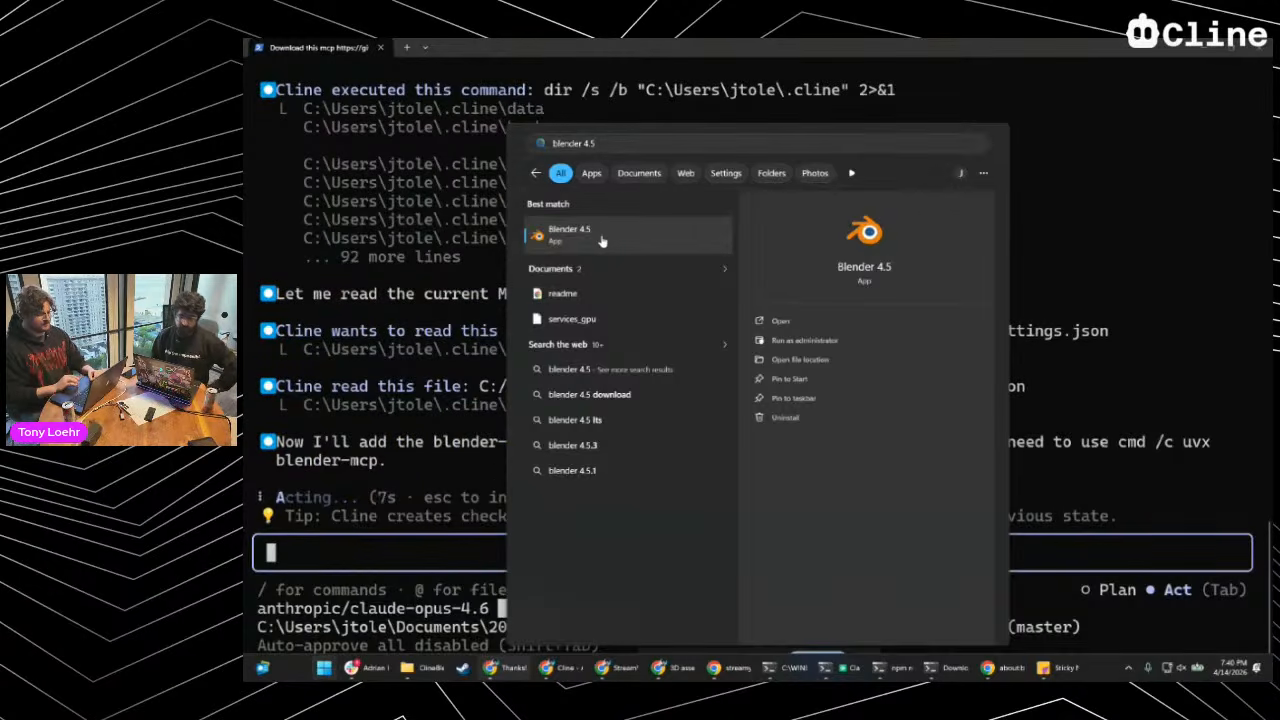
click(602, 241)
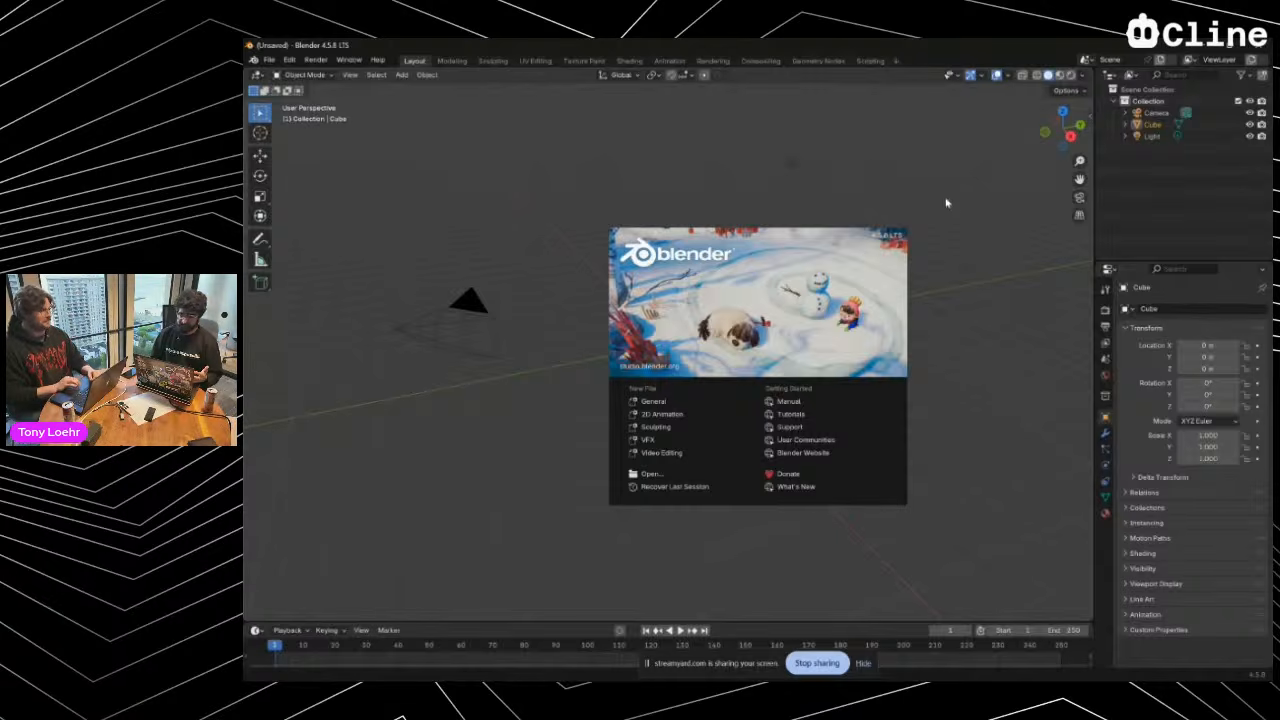
Dismiss Blender's splash, then drag the BlenderKit download from its website into Blender
click(948, 206)
key(n)
key(n)
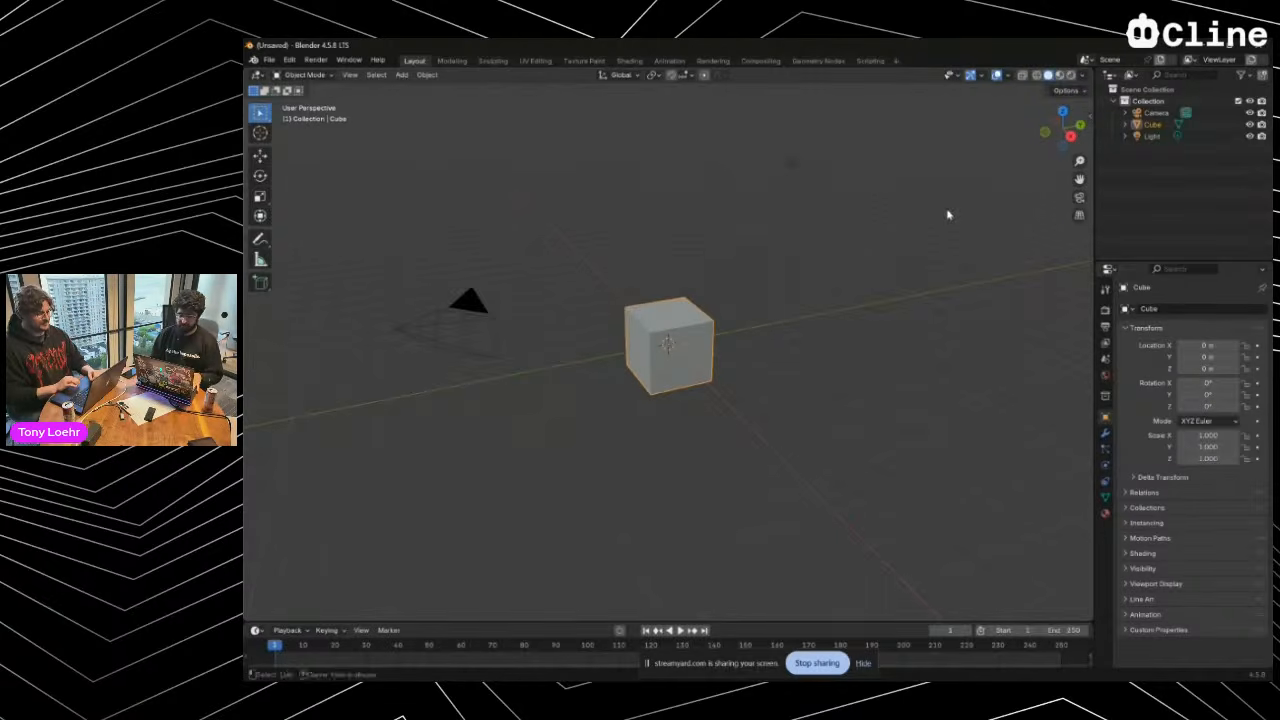
key(alt+Tab)
key(Tab)
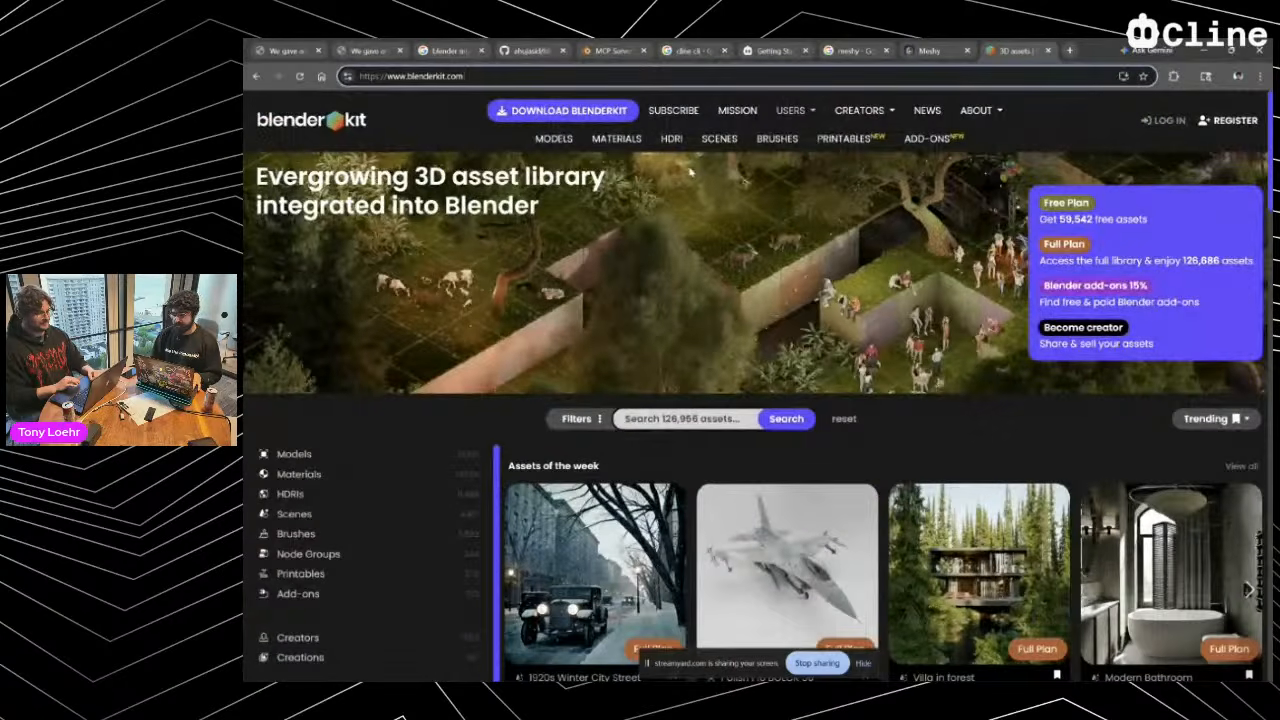
click(582, 112)
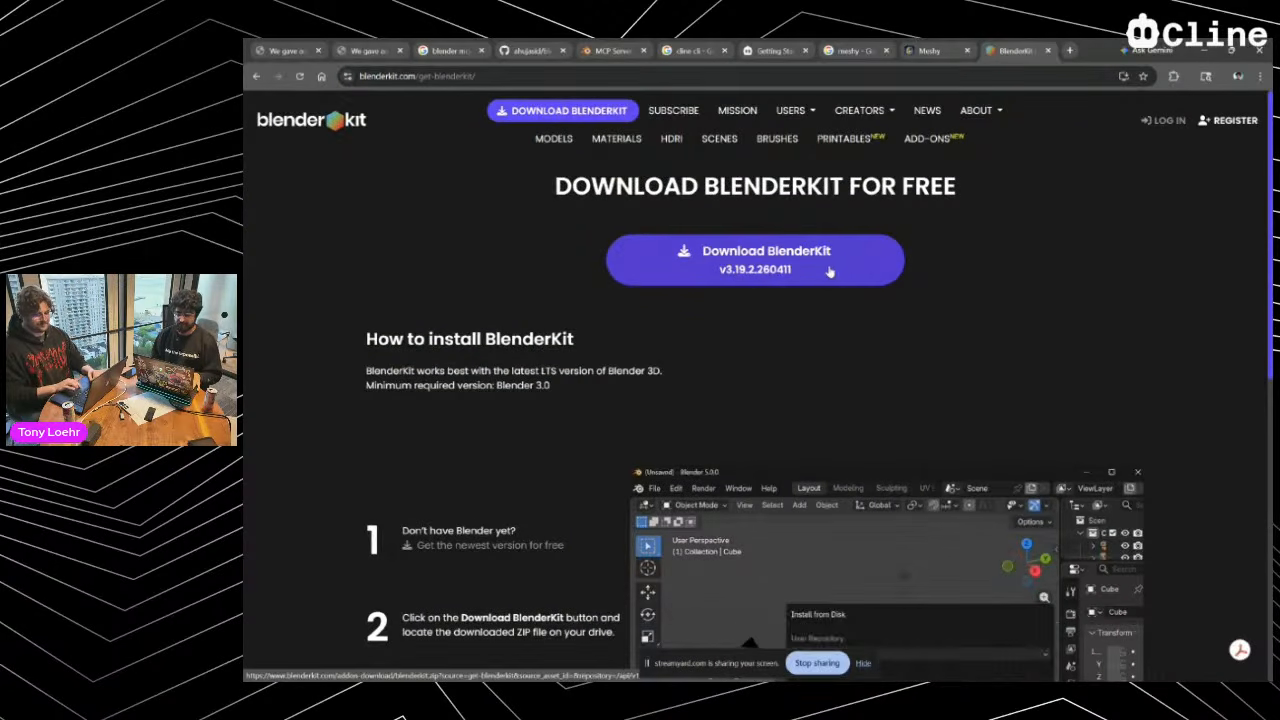
drag(781, 253, 655, 273)
key(alt+Tab)
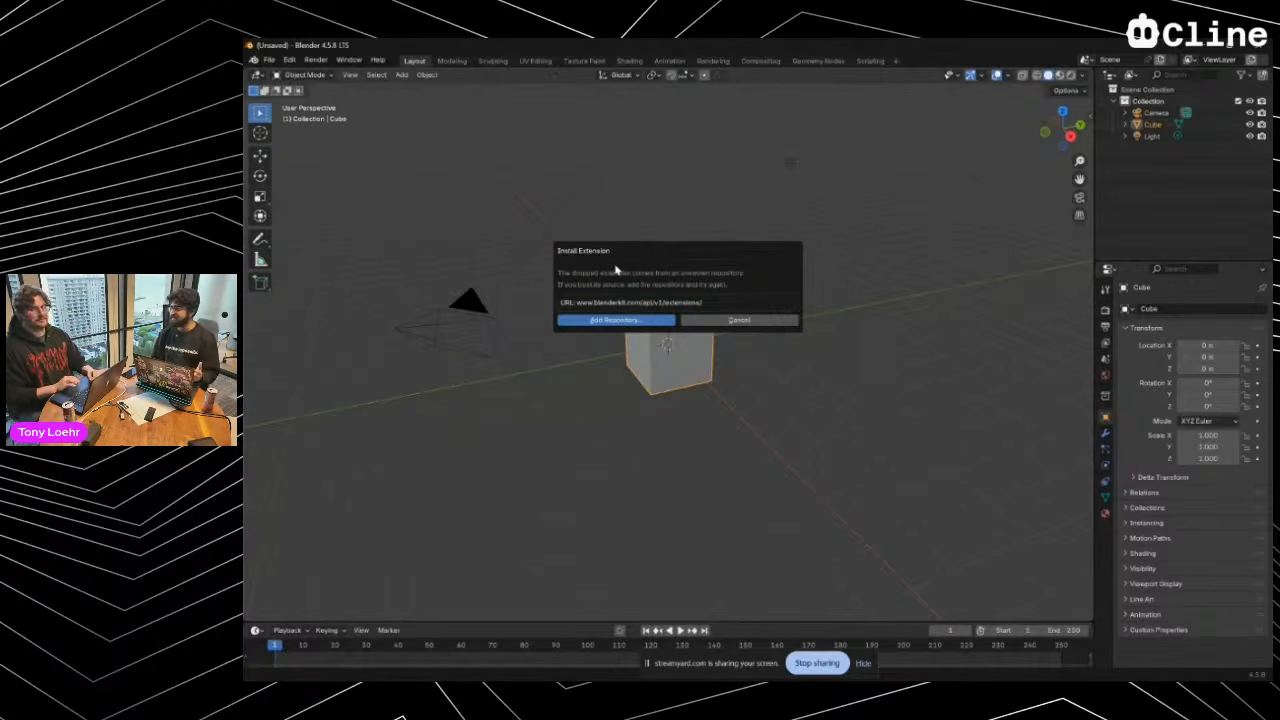
click(641, 322)
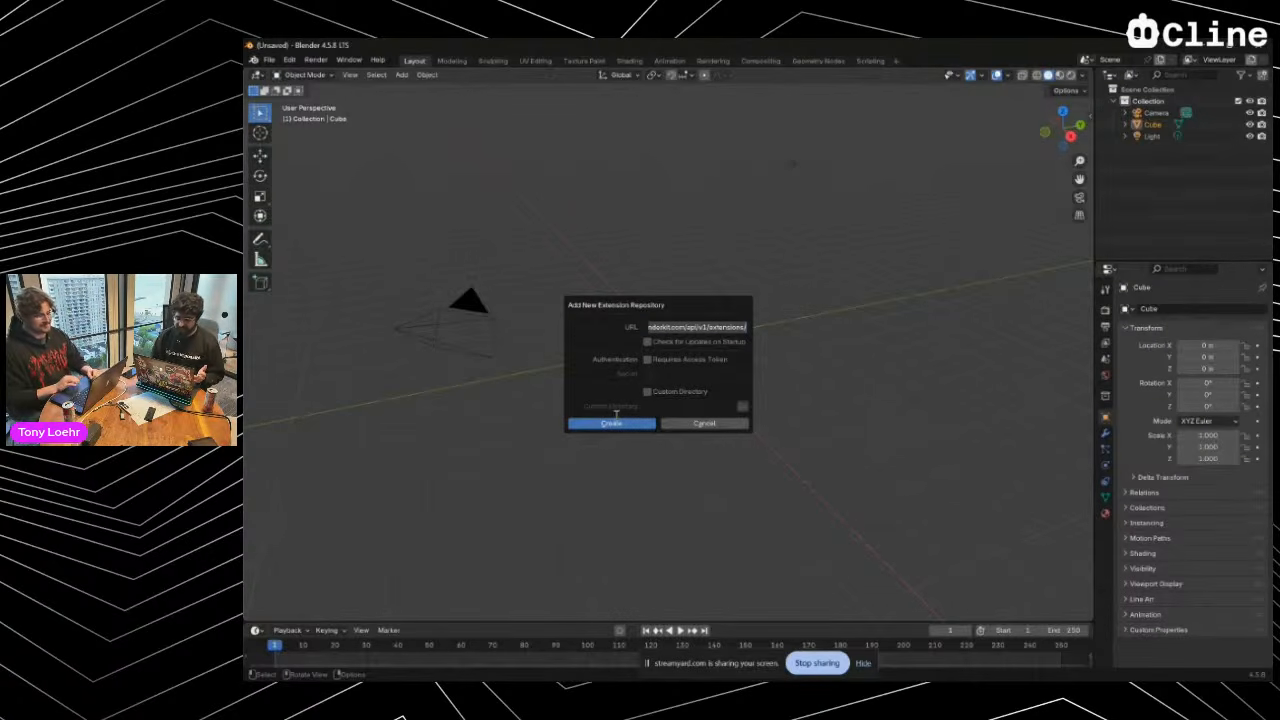
Create the BlenderKit extensions repository and deselect the cube
click(641, 425)
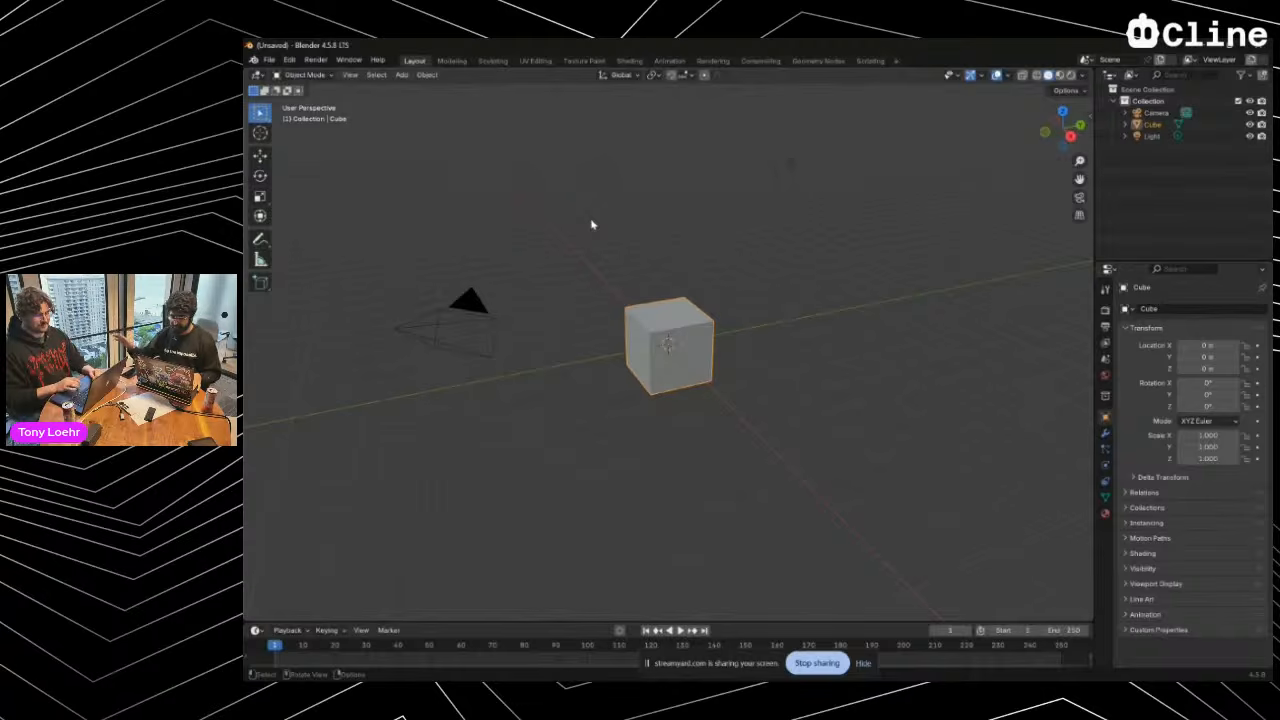
click(883, 273)
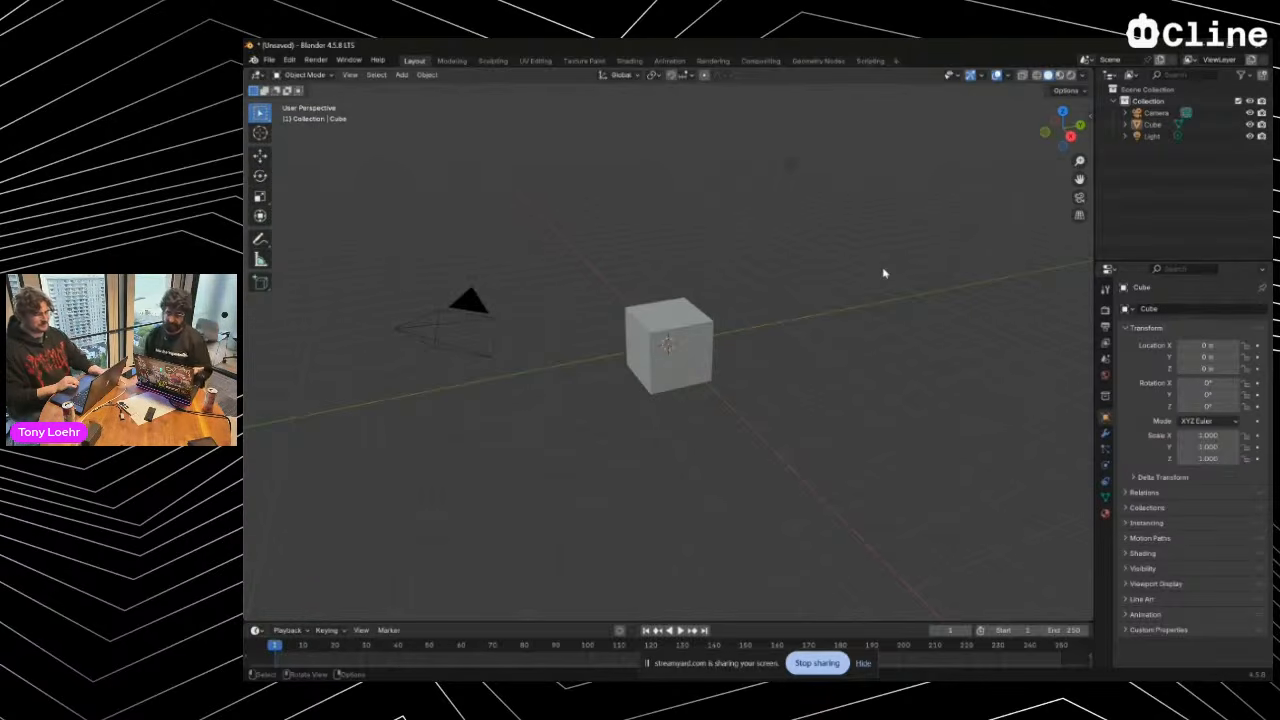
Open Preferences and raise the interface Resolution Scale to 1.80
key(n)
key(n)
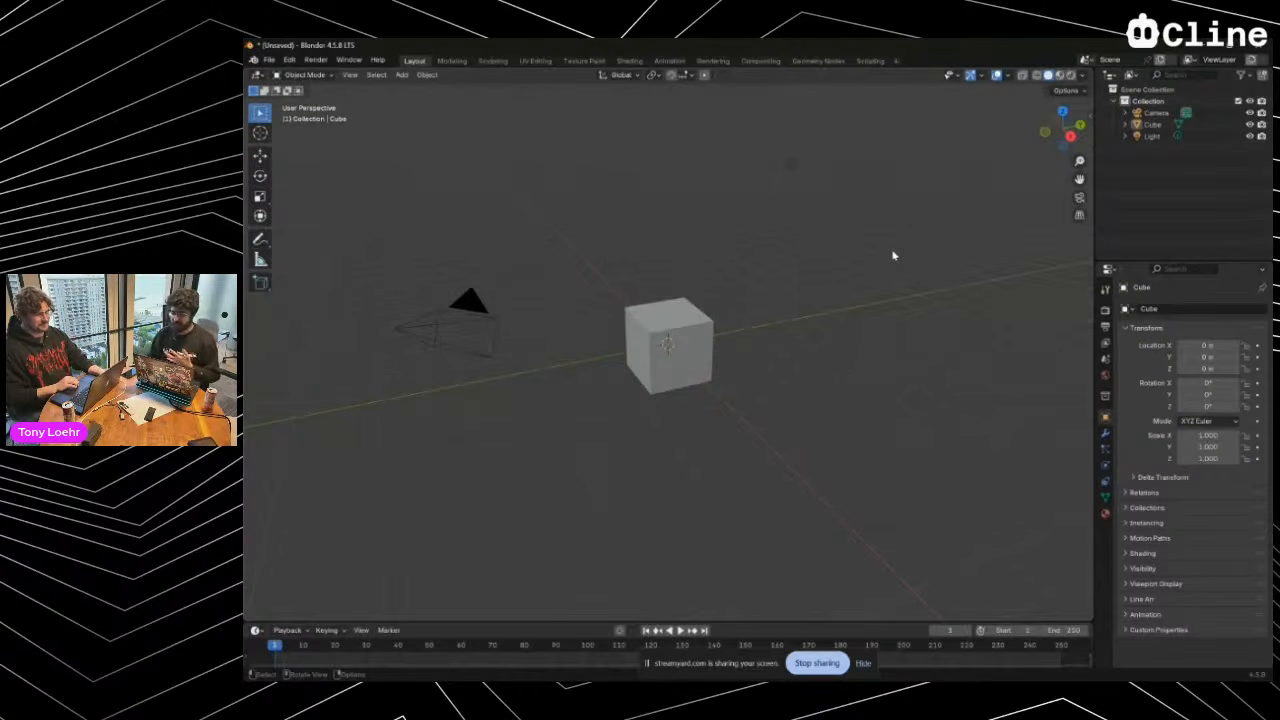
click(290, 60)
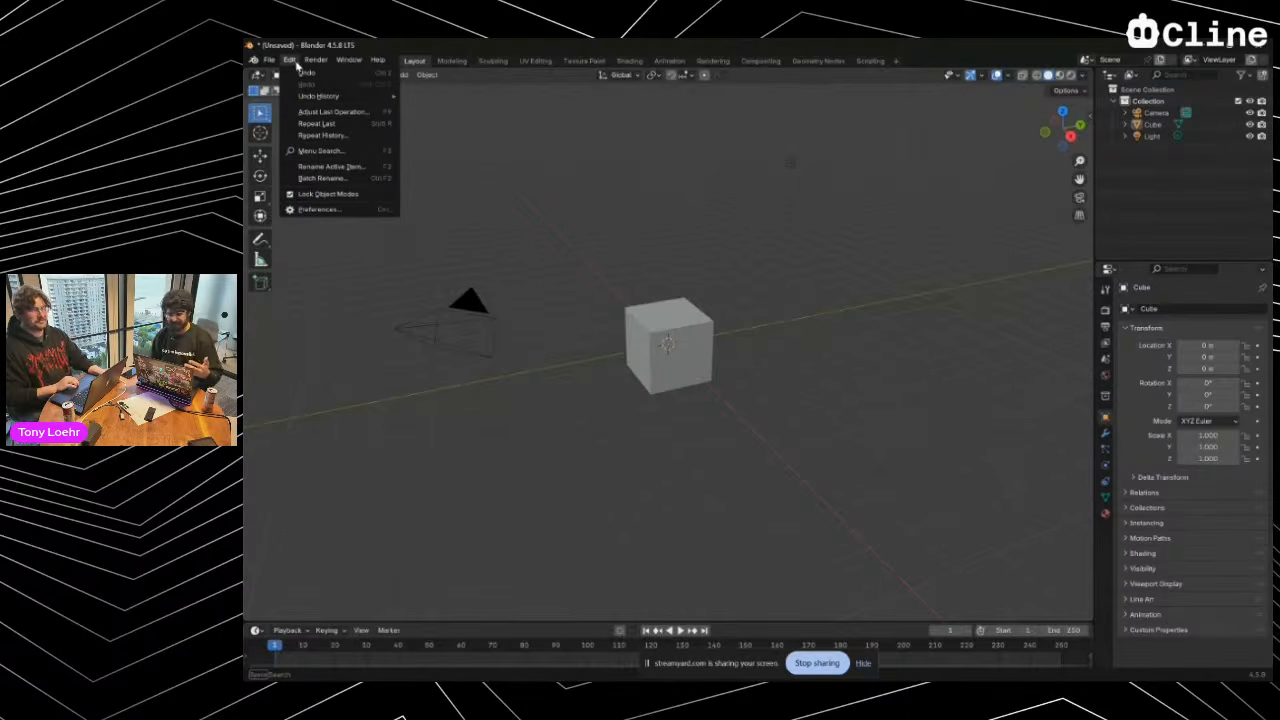
click(333, 210)
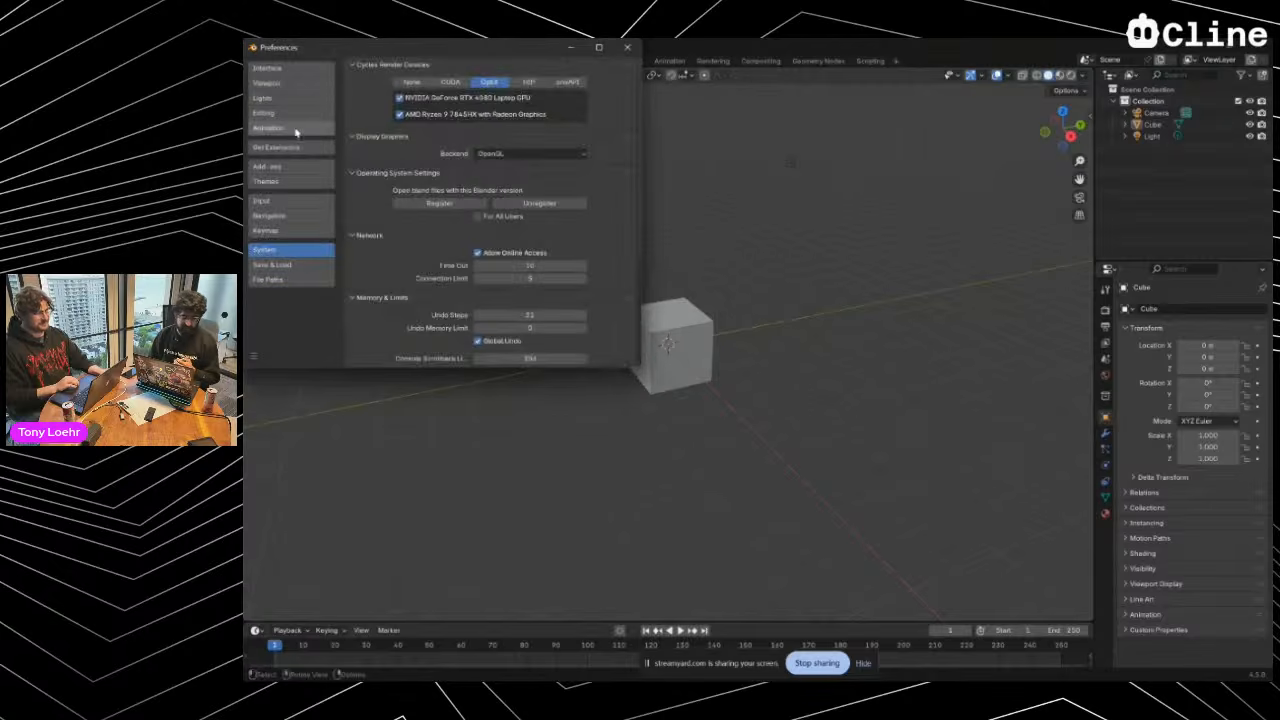
click(285, 200)
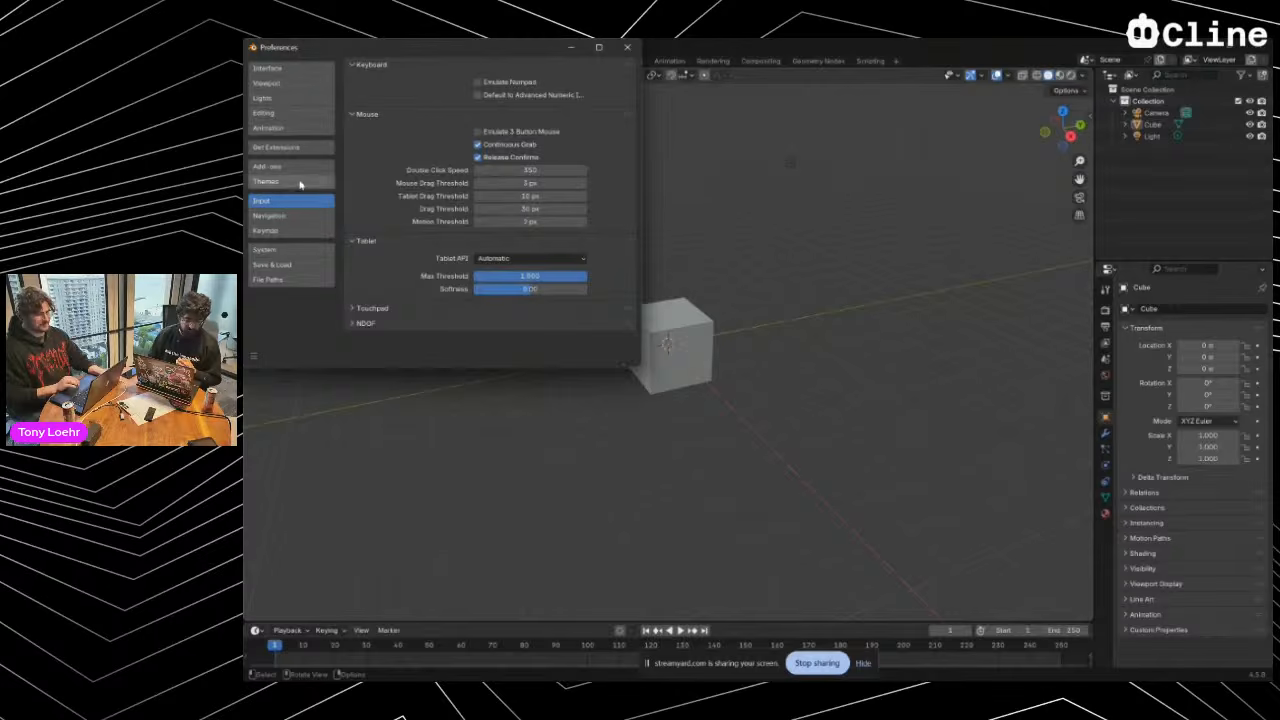
click(281, 82)
click(270, 68)
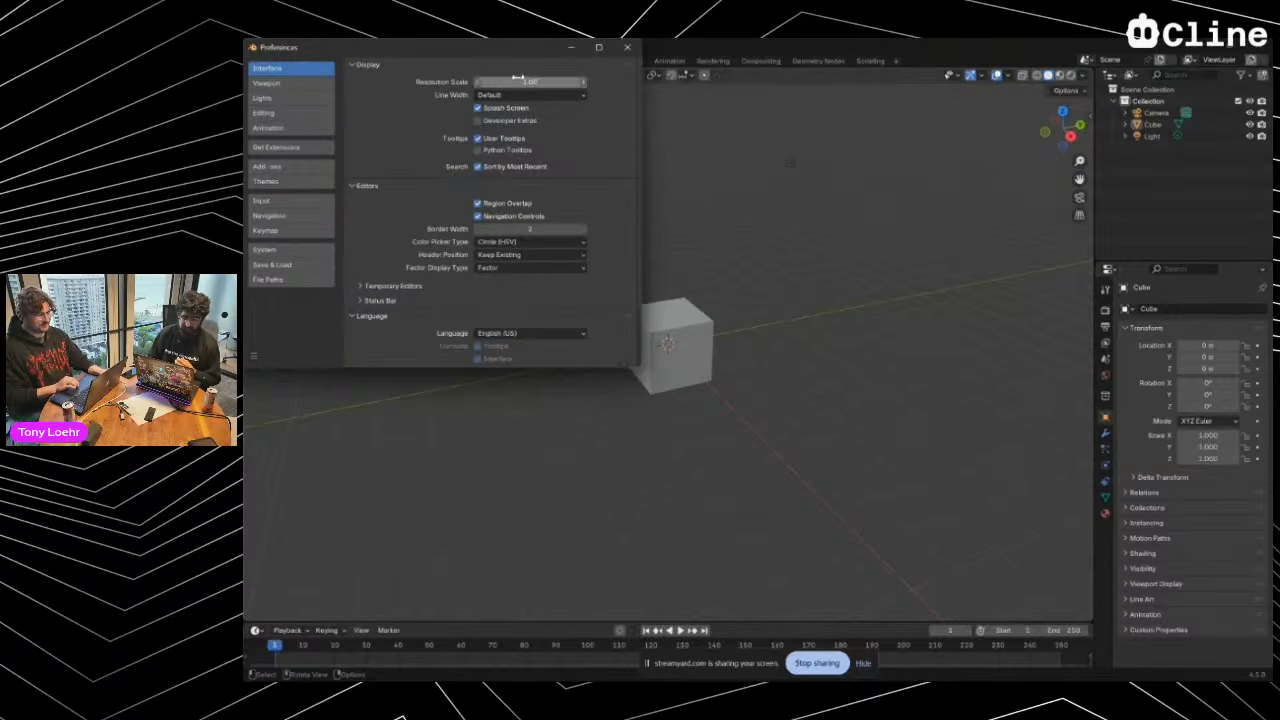
mouse_move(530, 82)
mouse_down()
mouse_move(640, 94)
mouse_move(512, 87)
mouse_up()
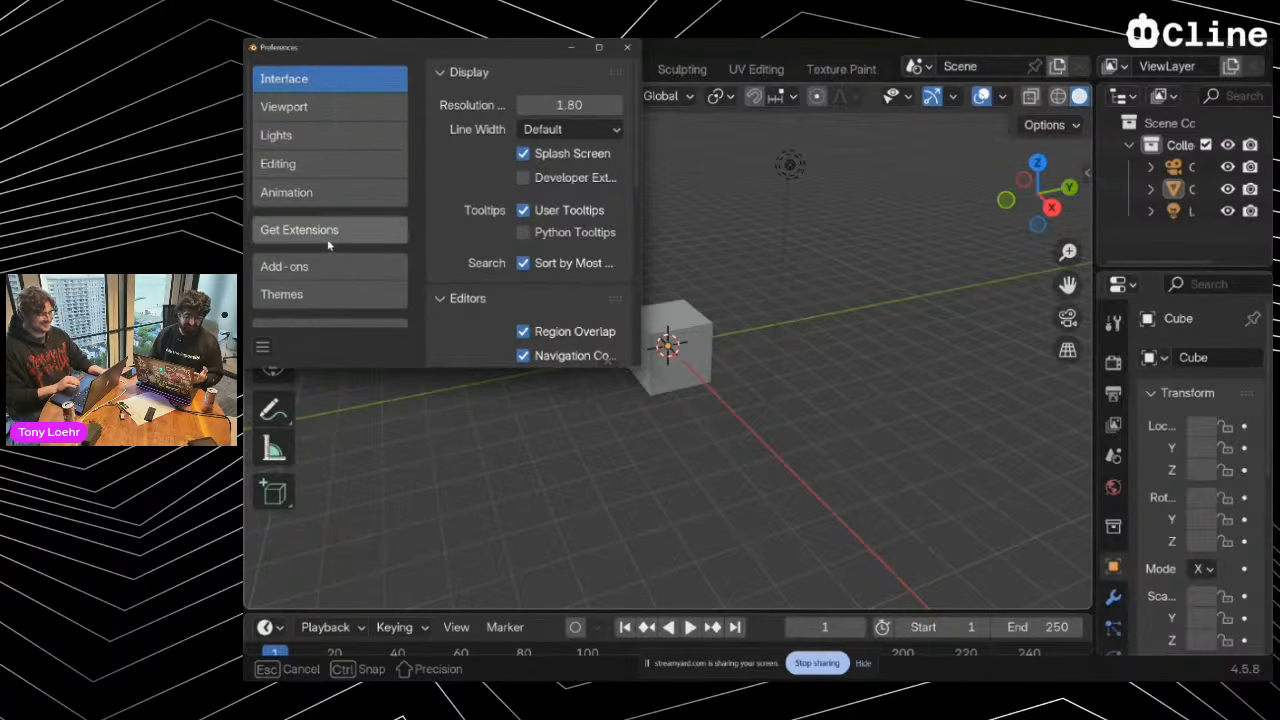
Show the Add-ons list, with Blender MCP enabled, in an enlarged Preferences window
scroll(329, 243, down, 2)
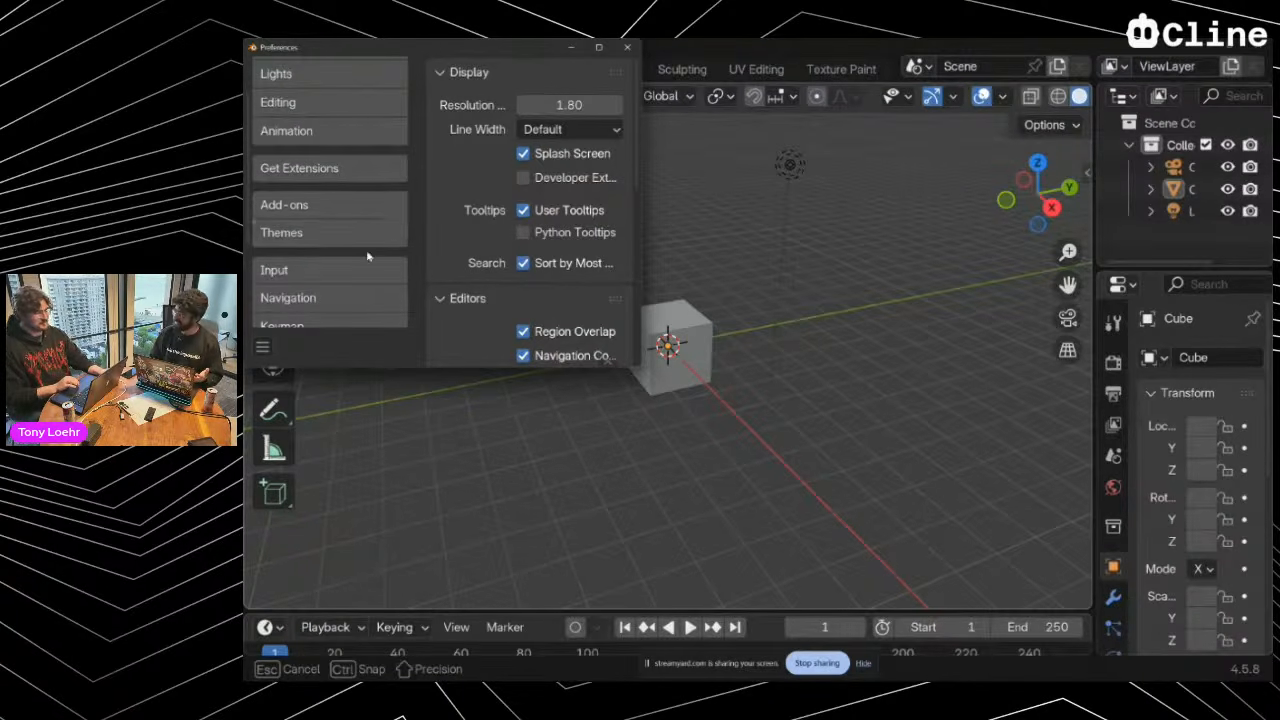
click(331, 207)
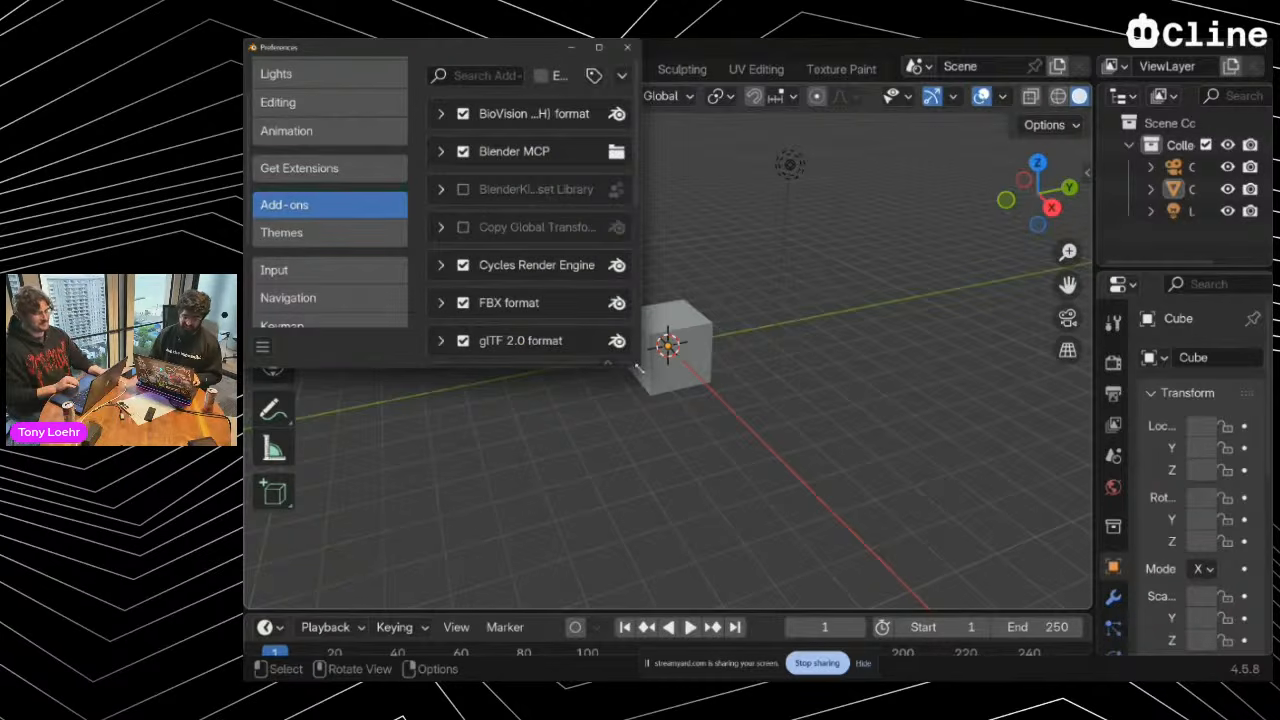
drag(637, 369, 1030, 532)
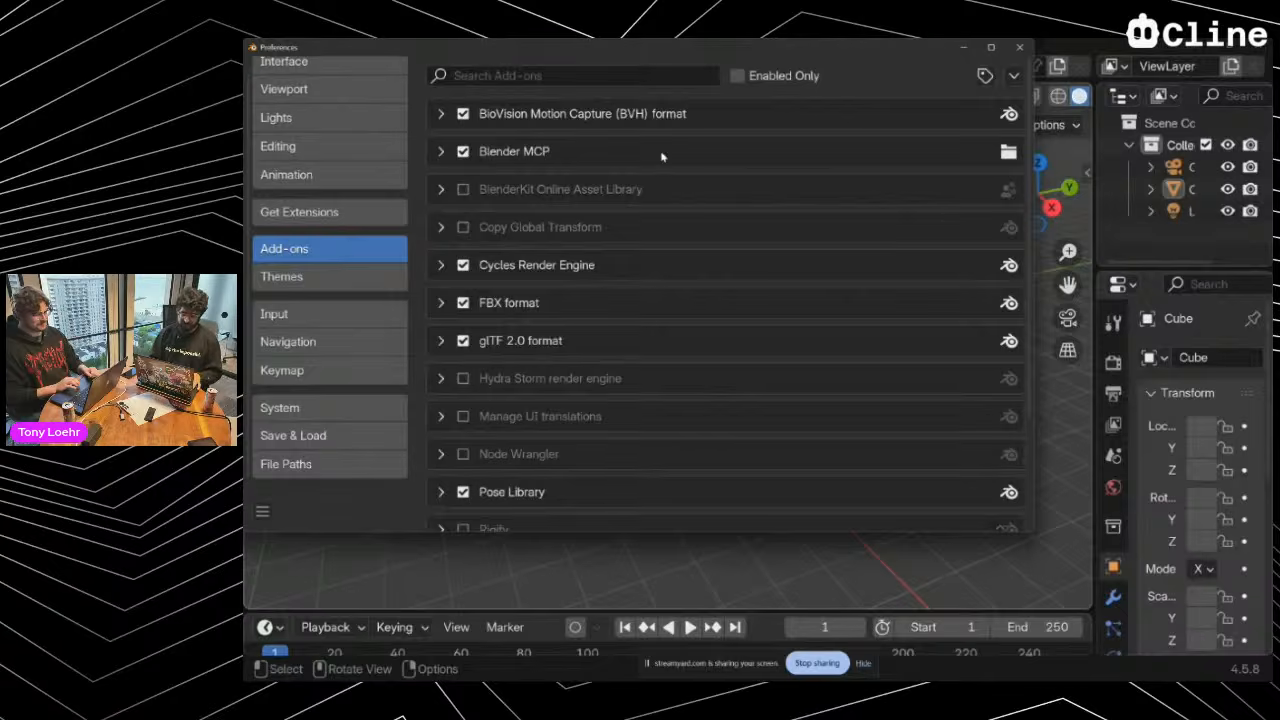
key(alt+Tab)
key(alt+Tab)
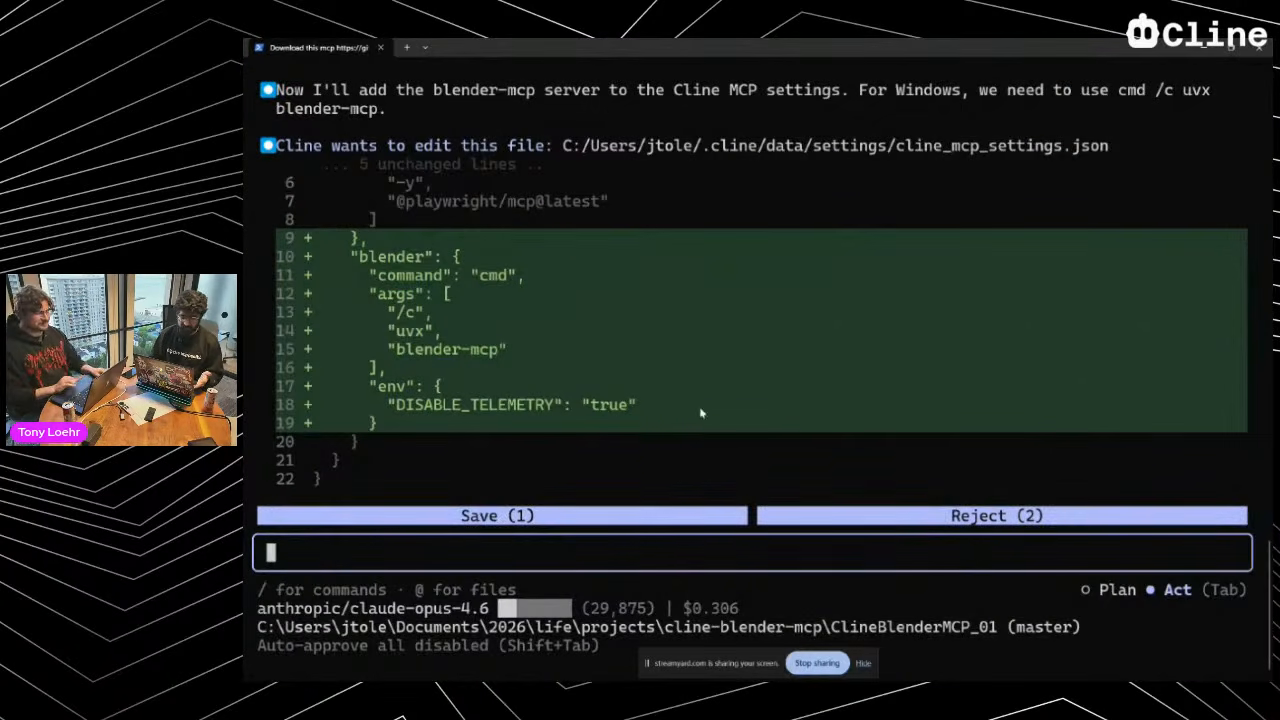
Save the blender server entry to cline_mcp_settings.json, then return to Blender's add-ons preferences
key(1)
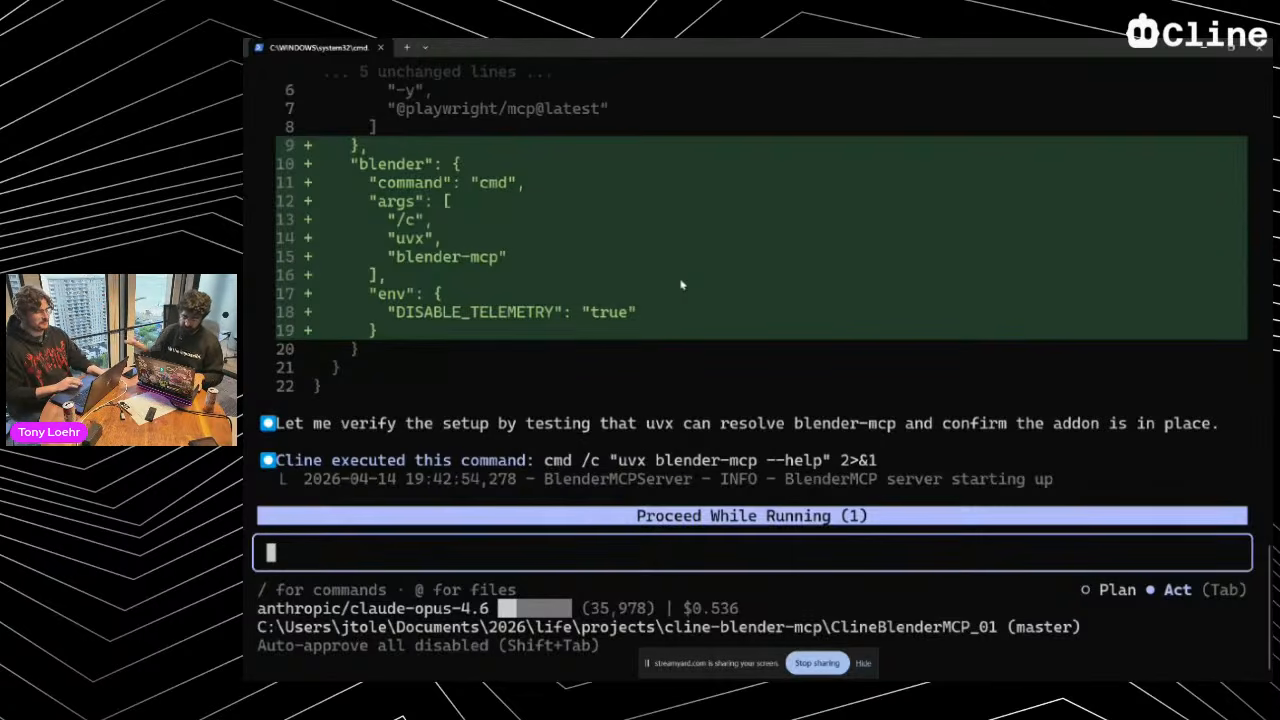
key(alt+Tab)
click(616, 78)
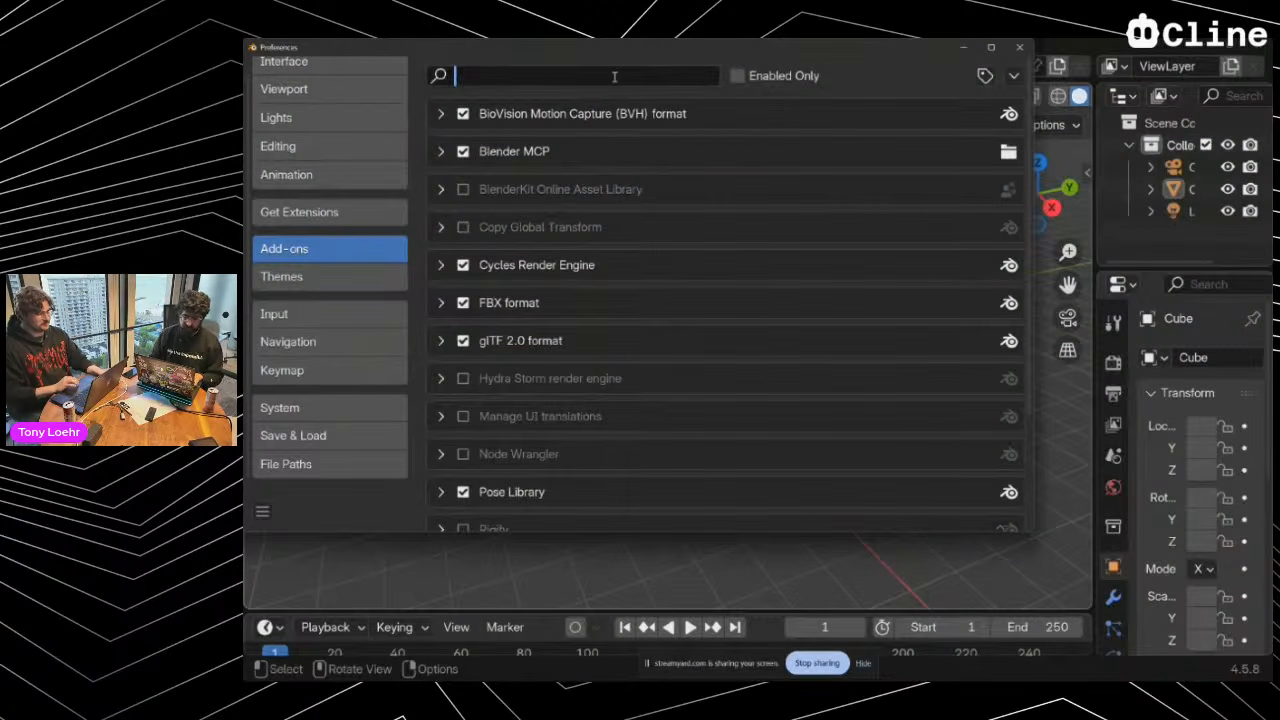
Enable the BlenderKit Online Asset Library add-on and close Preferences
click(632, 197)
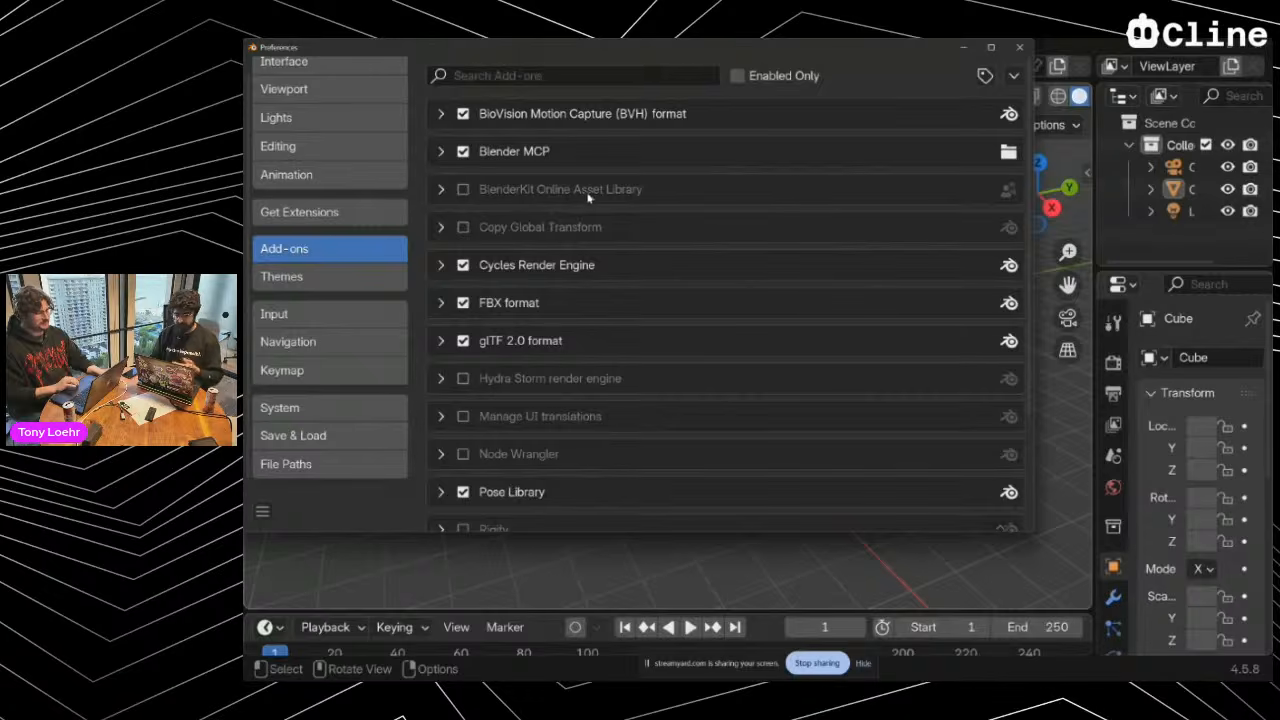
click(463, 190)
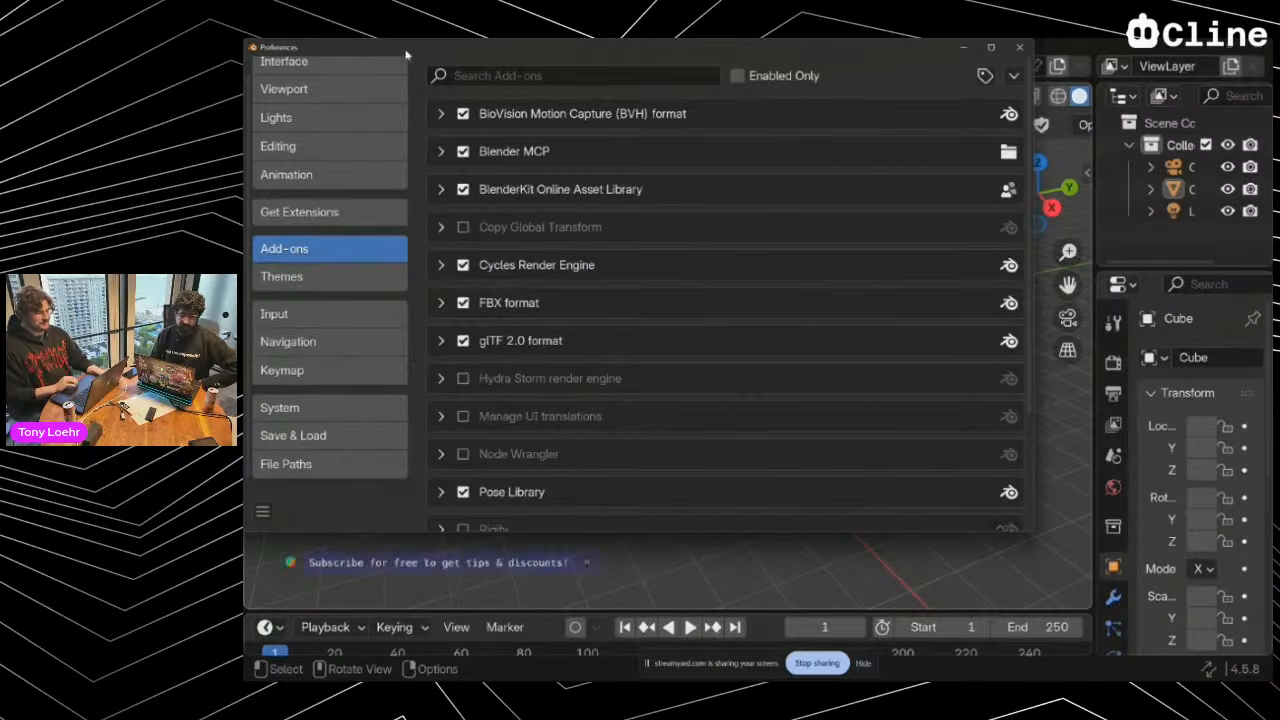
drag(400, 47, 437, 84)
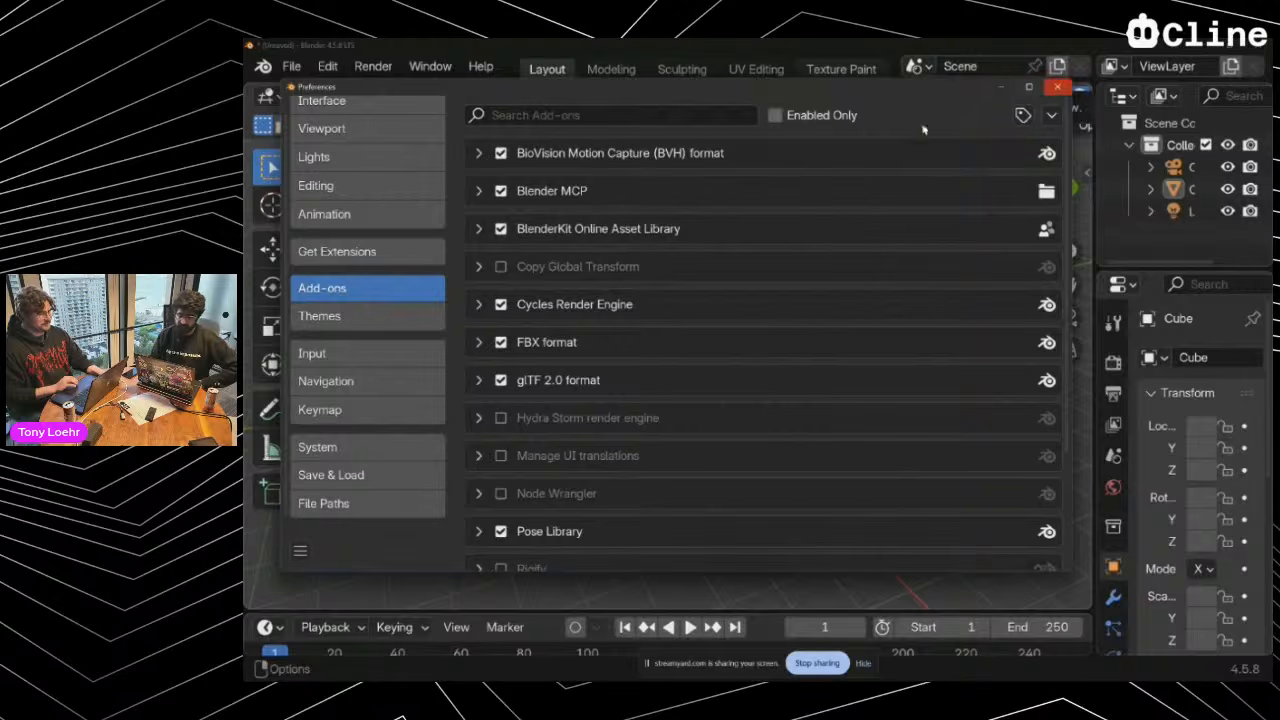
click(1057, 87)
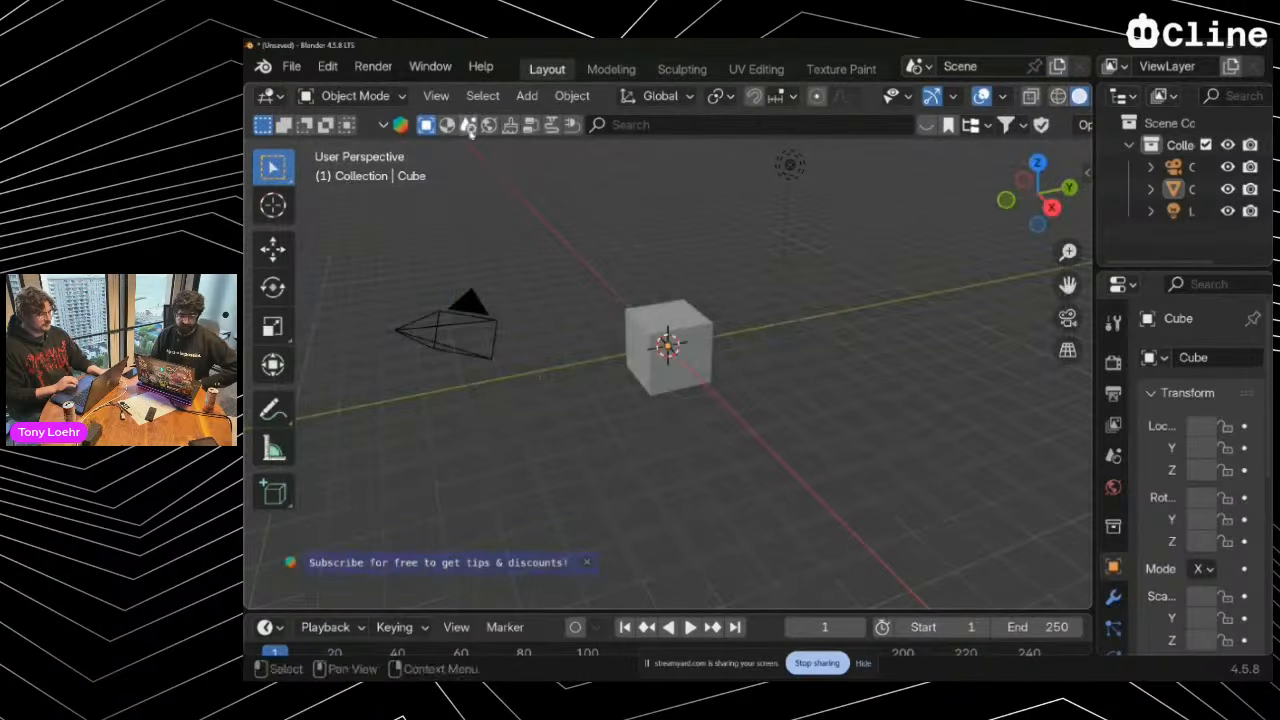
Reopen Edit > Preferences to confirm Blender MCP and BlenderKit are enabled, then close it
click(329, 67)
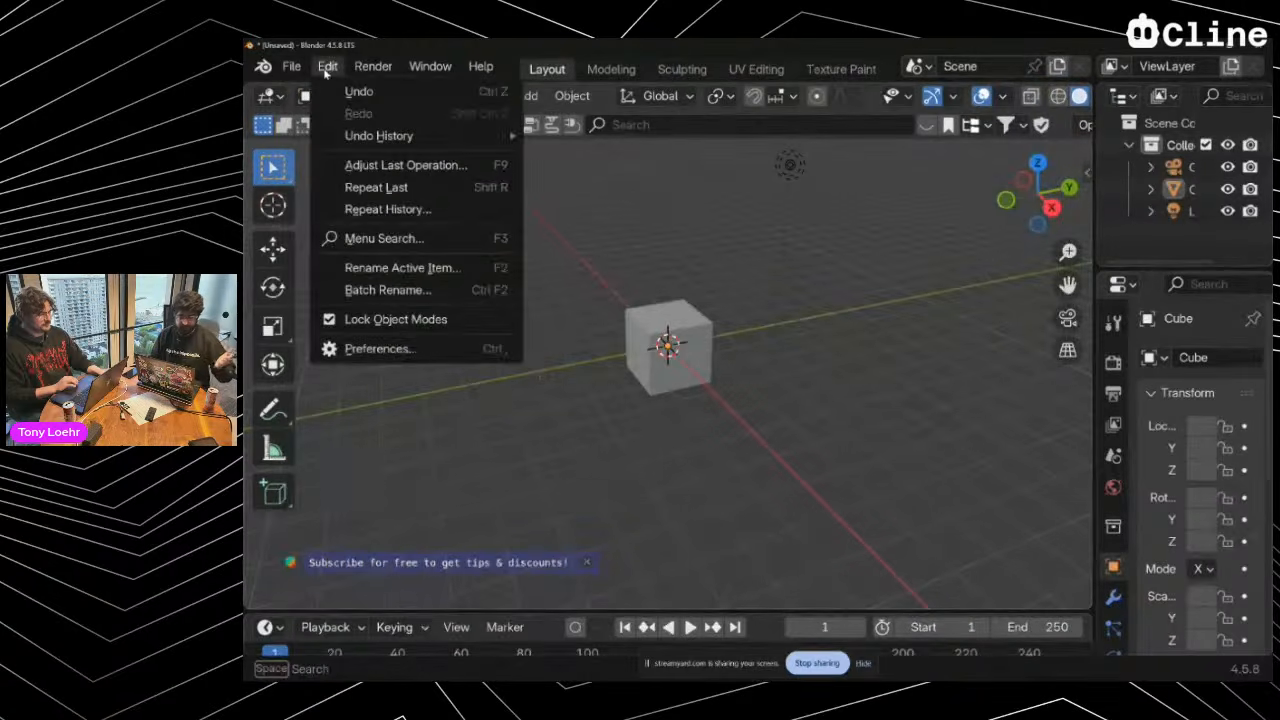
click(378, 349)
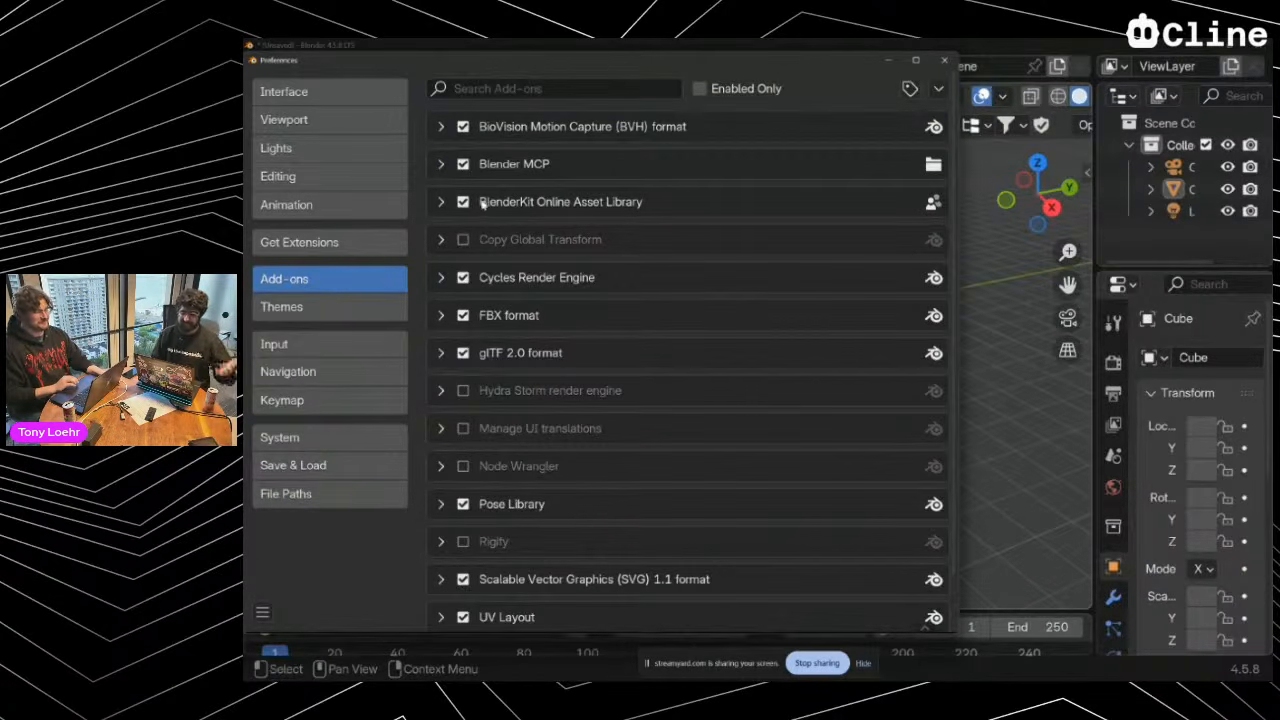
click(941, 63)
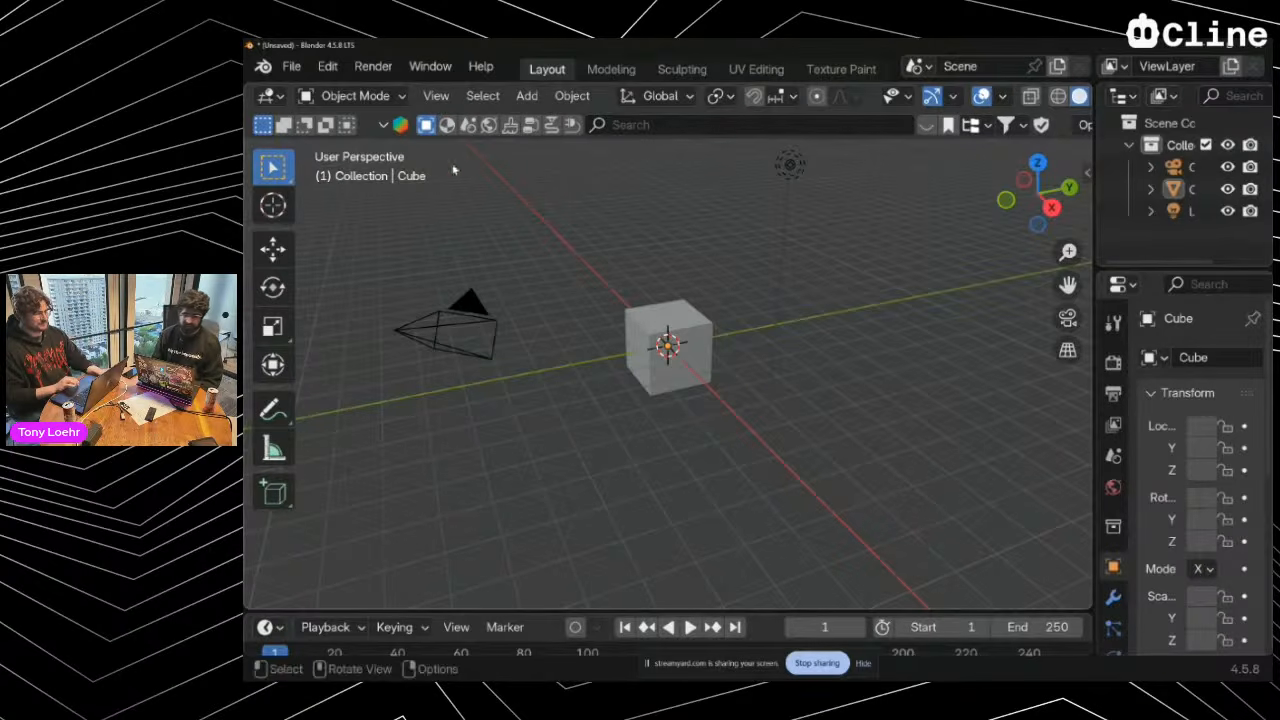
Search BlenderKit for 'Astronaut' with free assets listed first
key(t)
click(694, 125)
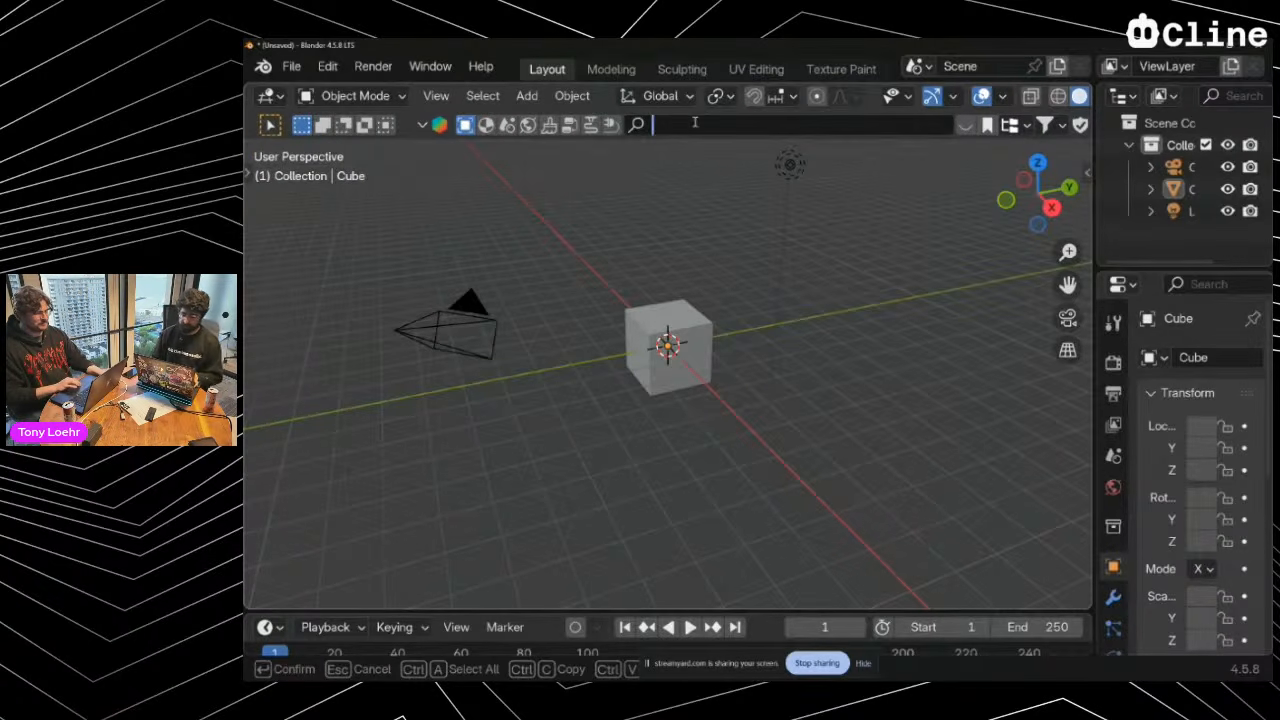
text(Astronau)
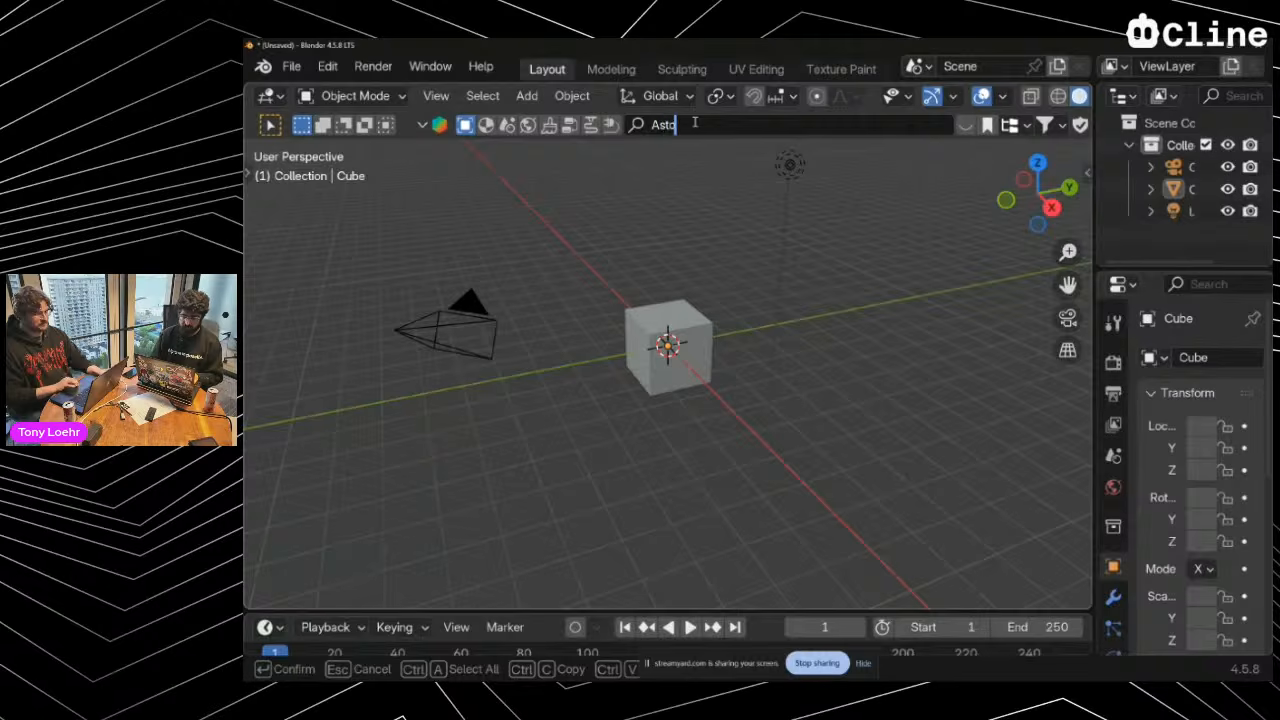
text(t)
key(Return)
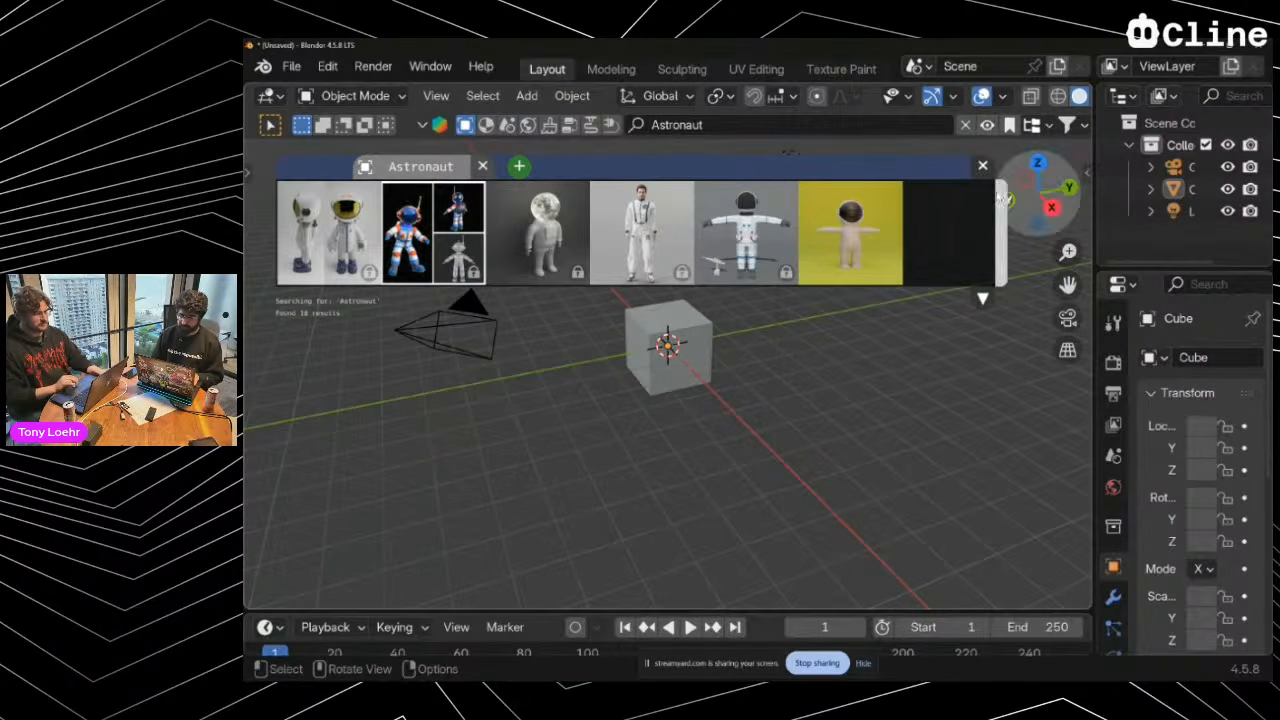
click(1067, 125)
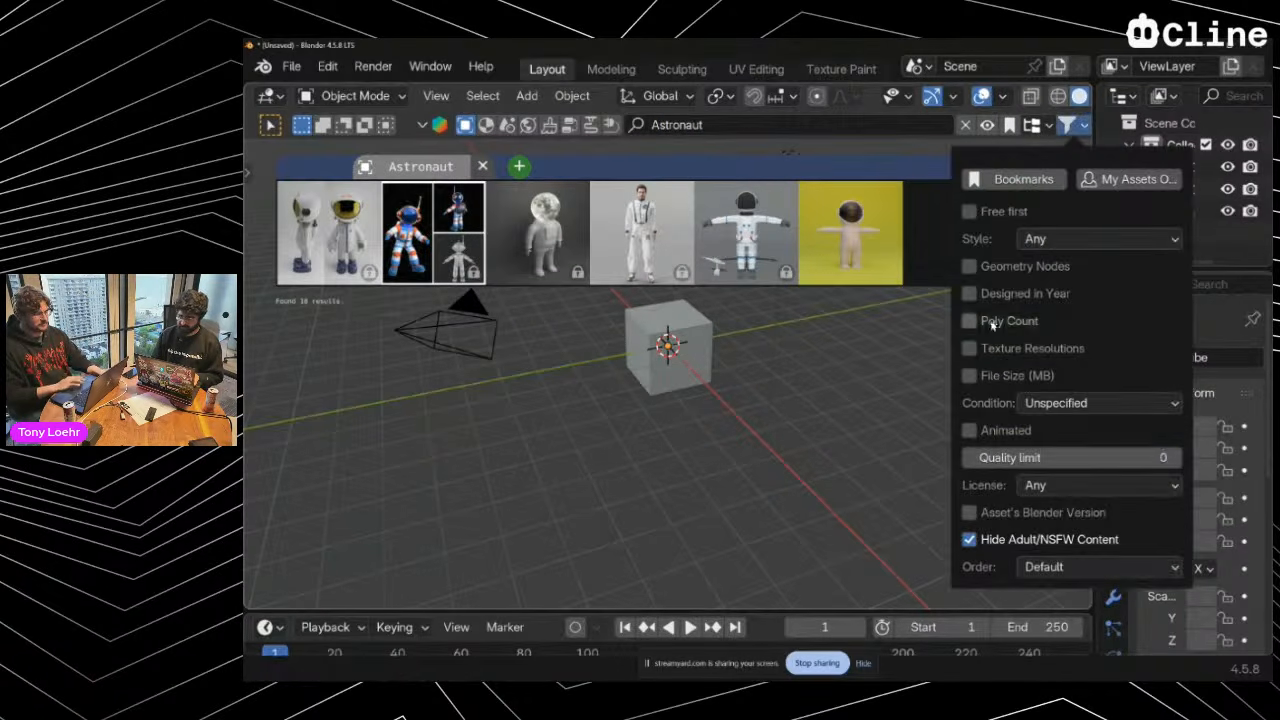
click(969, 211)
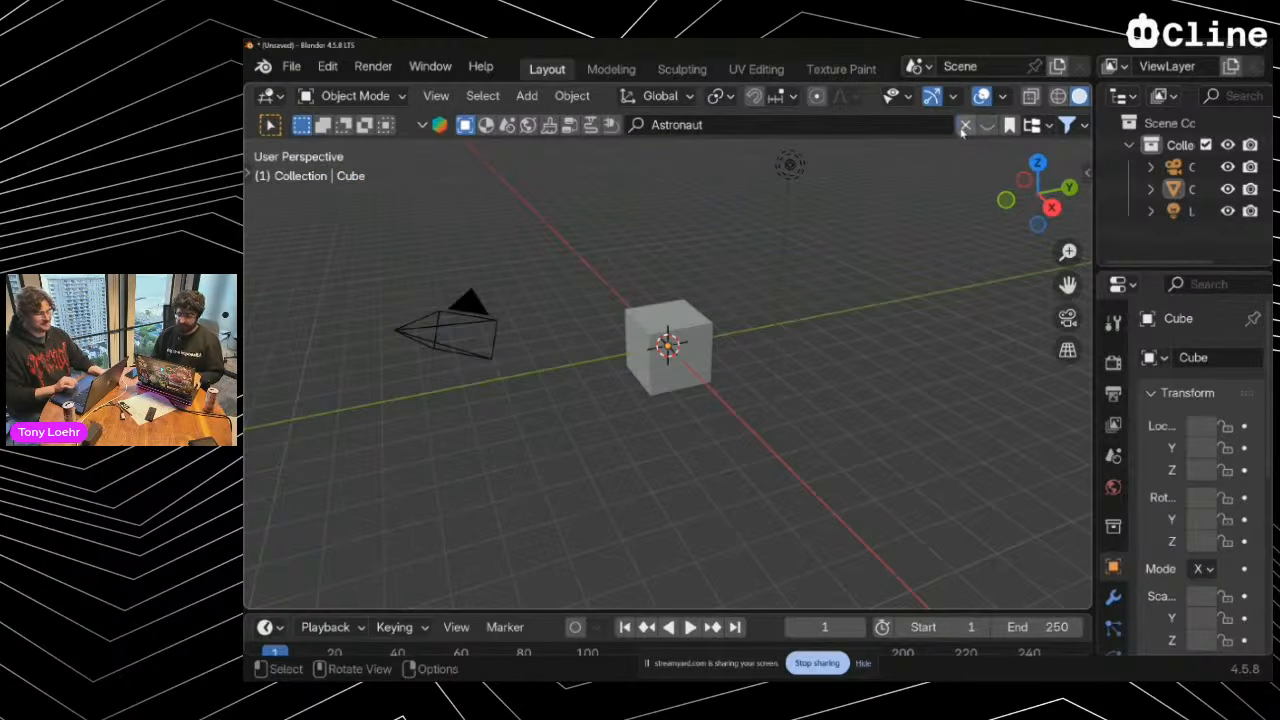
Clear the Astronaut search, close the asset bar, and switch to the Cline terminal
click(965, 124)
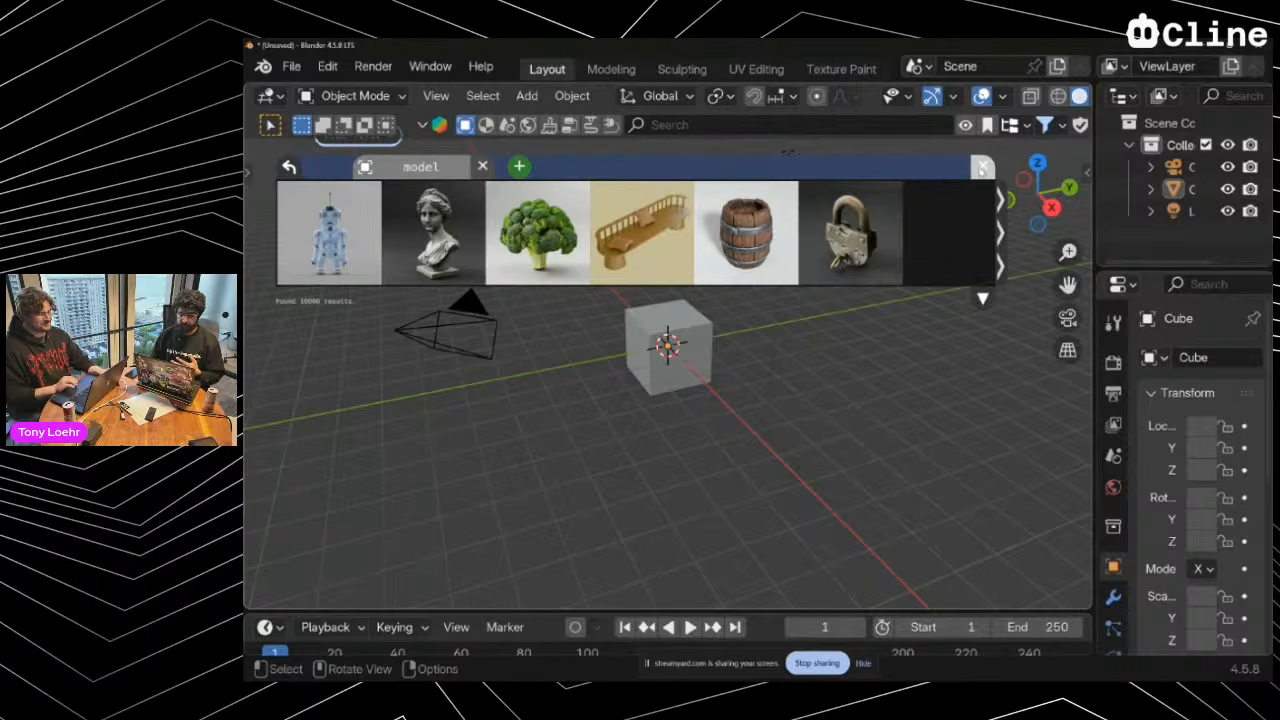
click(983, 167)
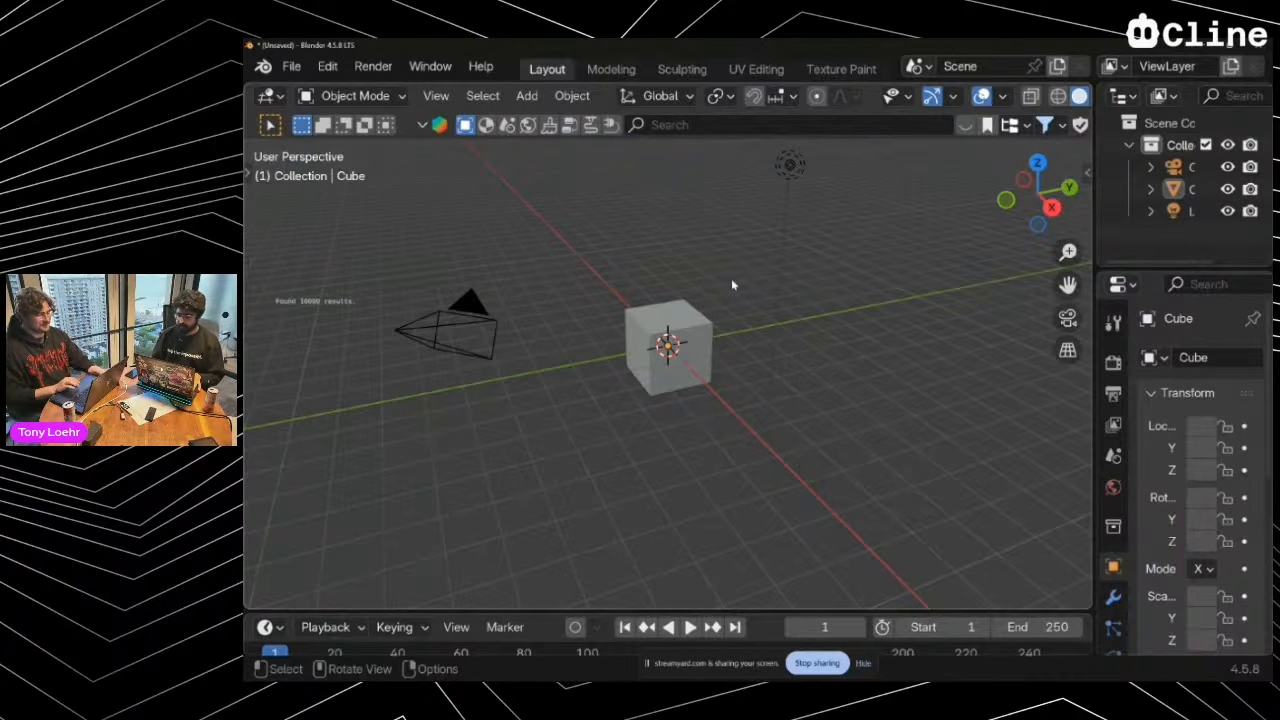
key(alt+Tab)
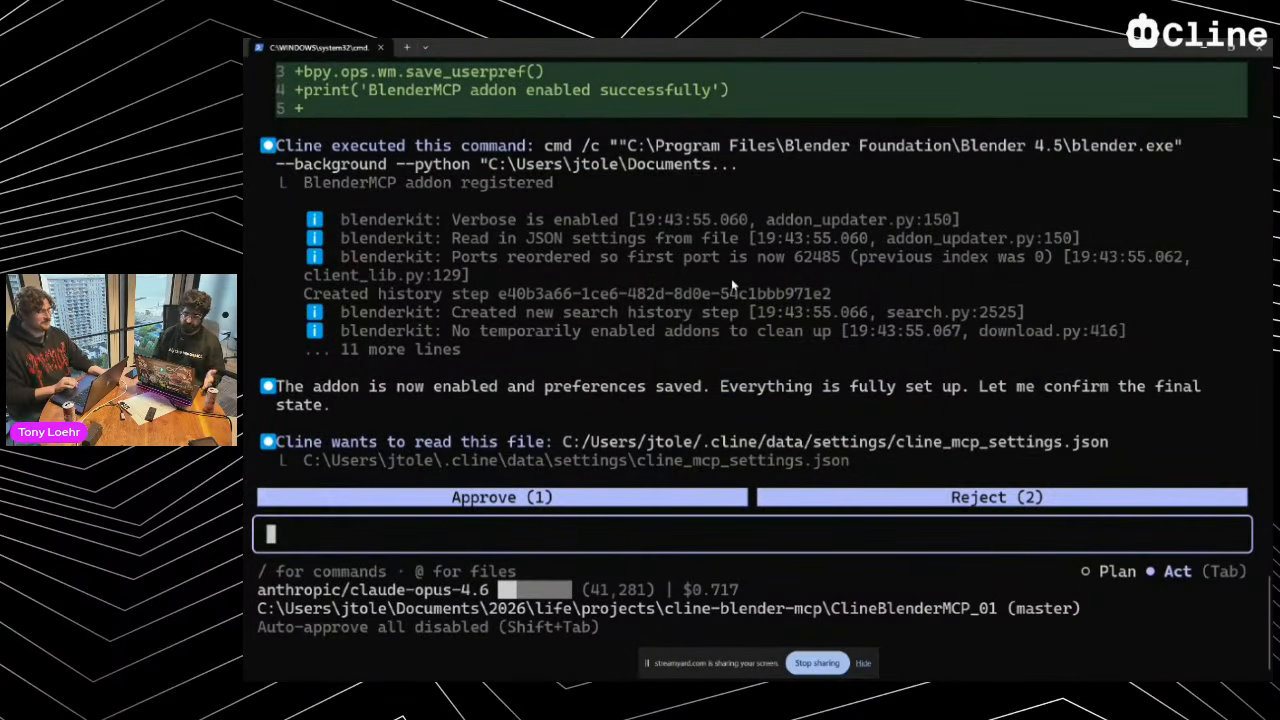
Approve Cline reading cline_mcp_settings.json, then bring the browser window forward
key(1)
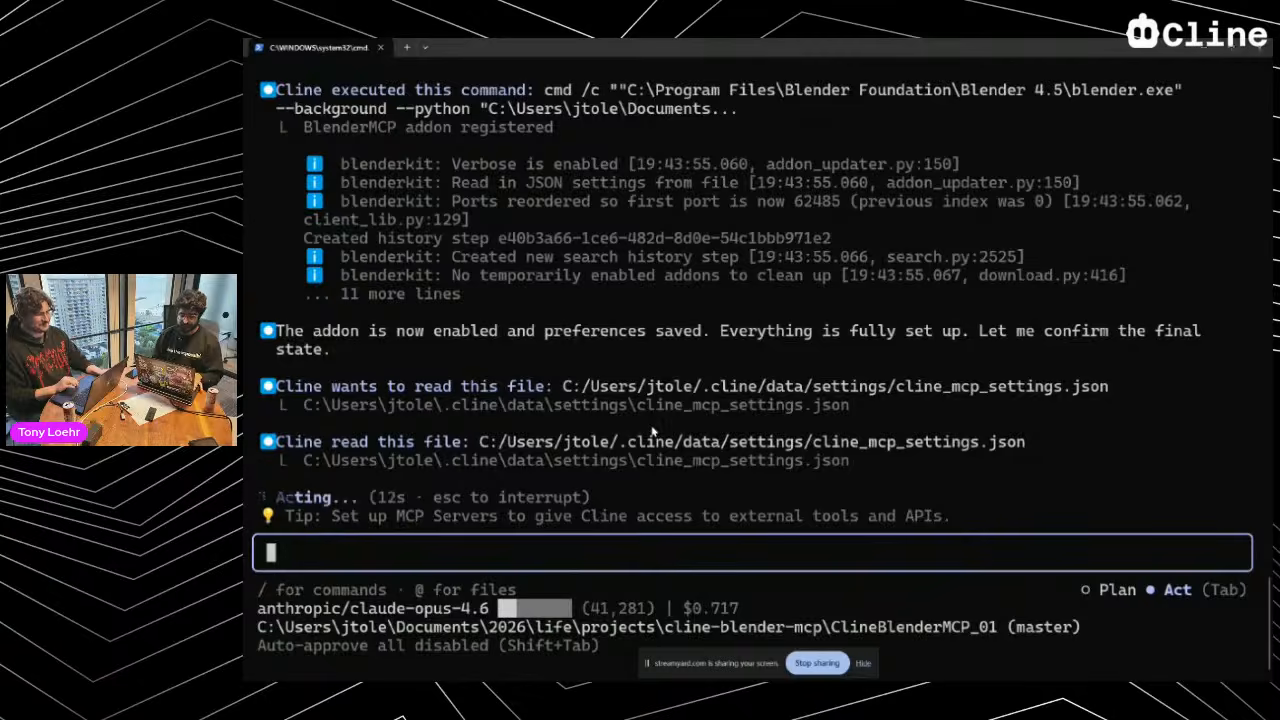
key(alt+Tab)
key(alt+Tab)
key(alt+Tab)
key(alt+shift+Tab)
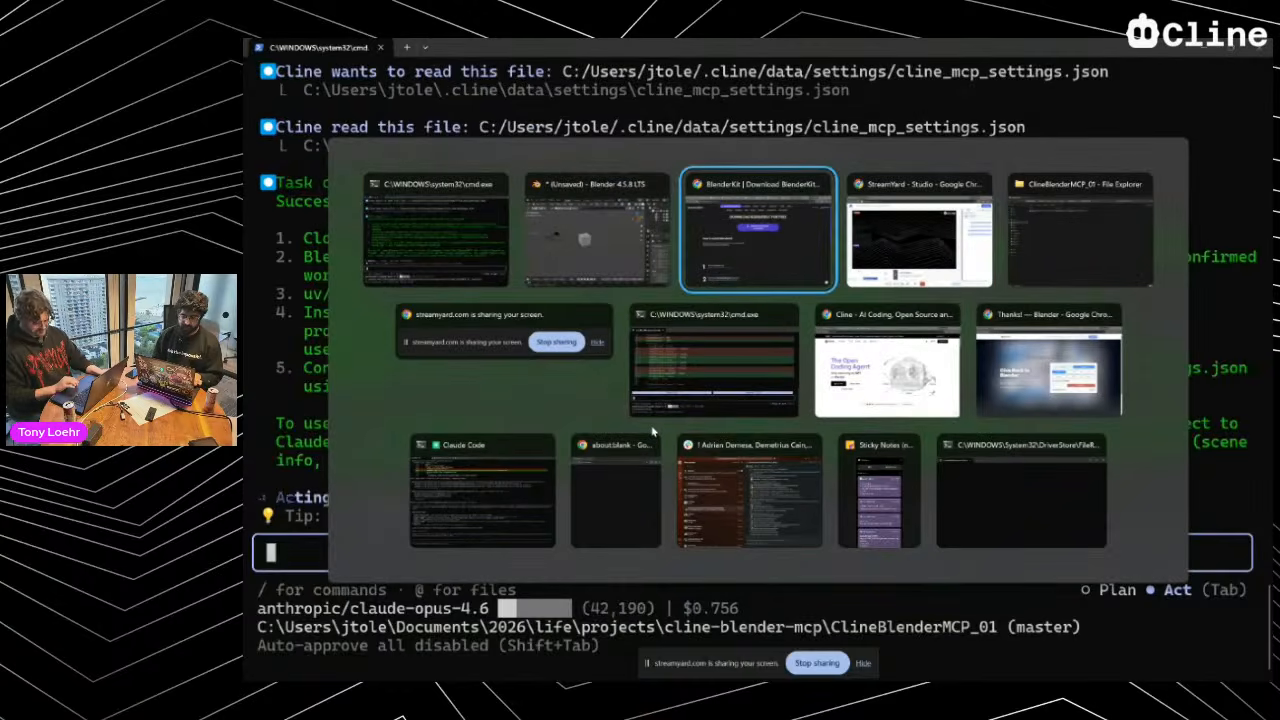
On Meshy's API settings page, select the Blender-MCP key text
click(930, 48)
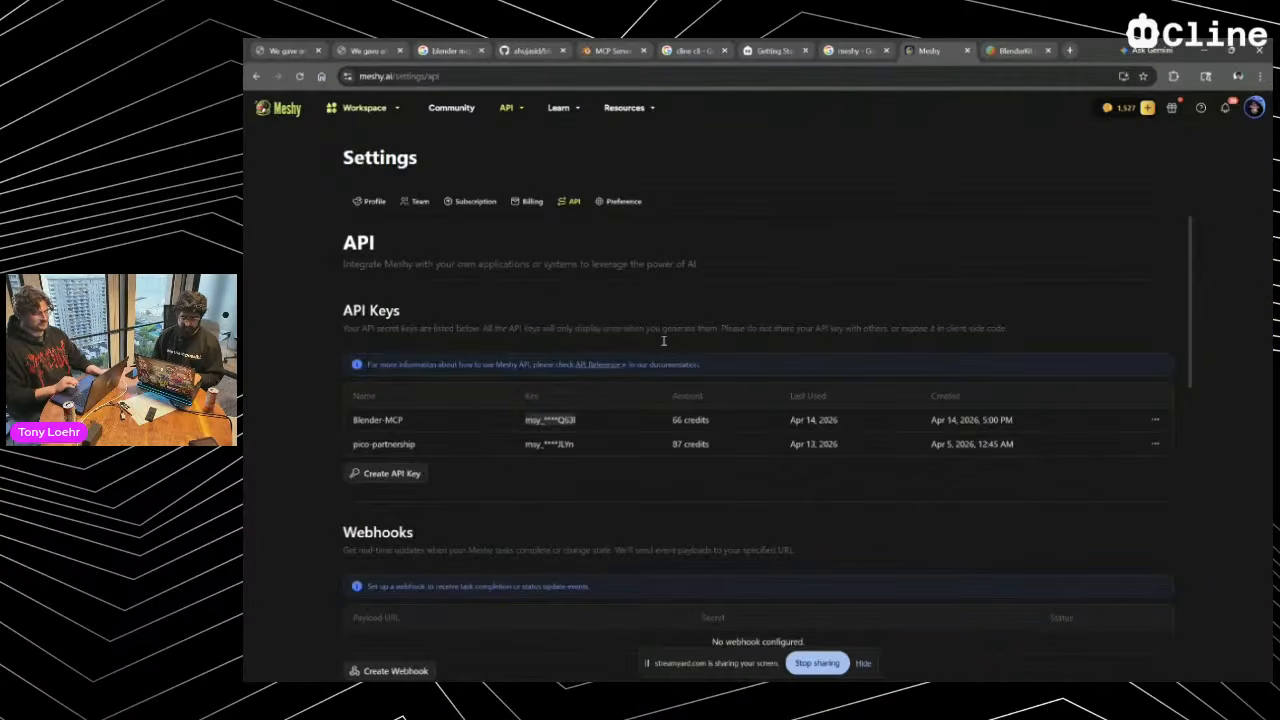
double_click(536, 419)
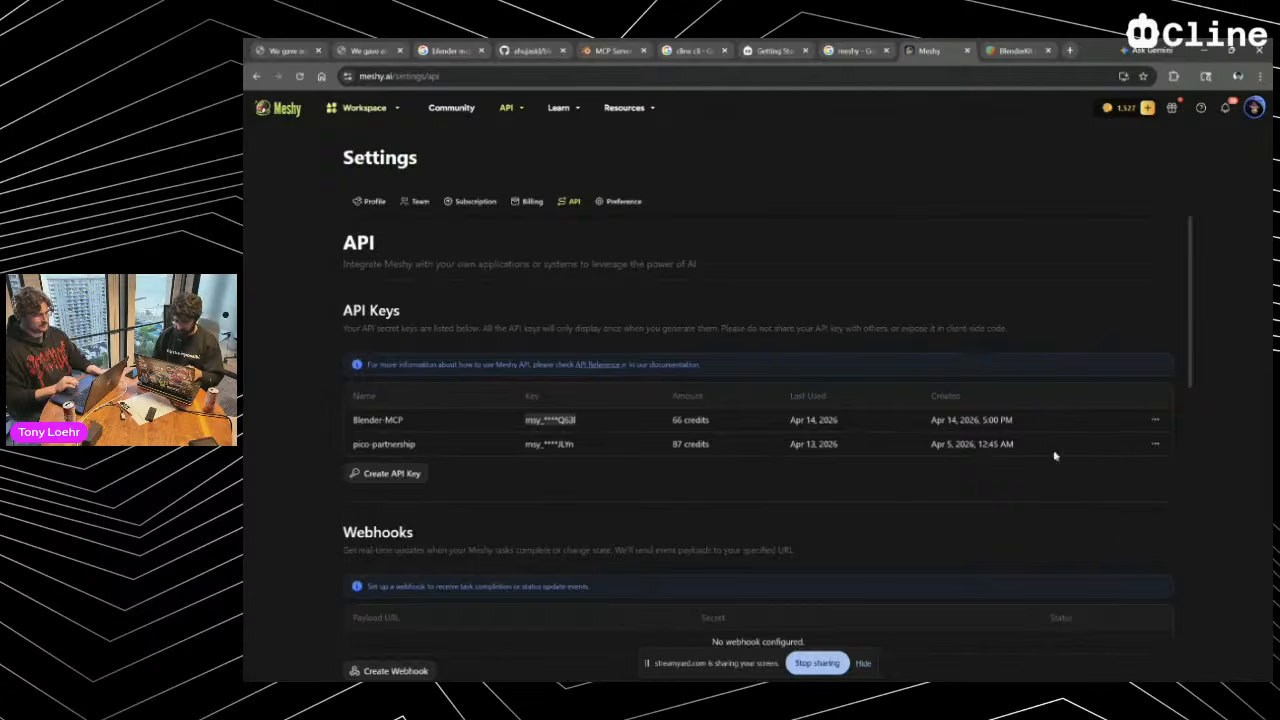
click(1155, 419)
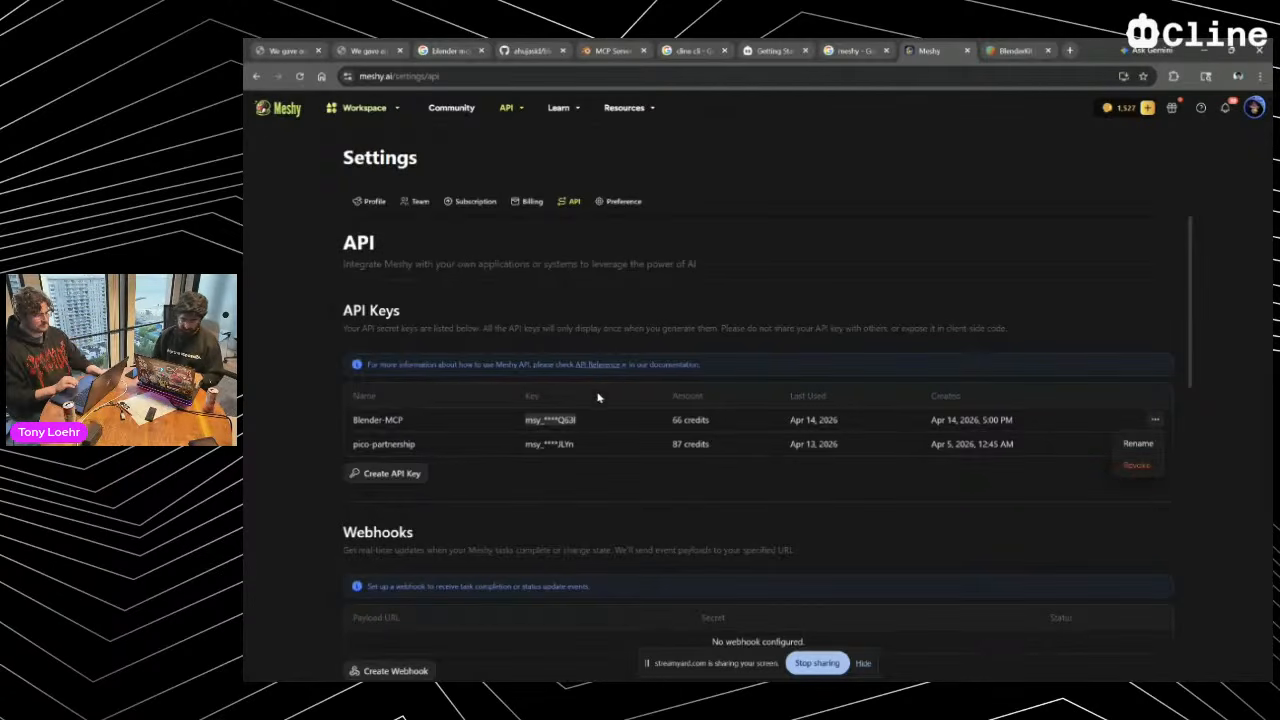
click(533, 419)
drag(527, 419, 583, 421)
click(579, 416)
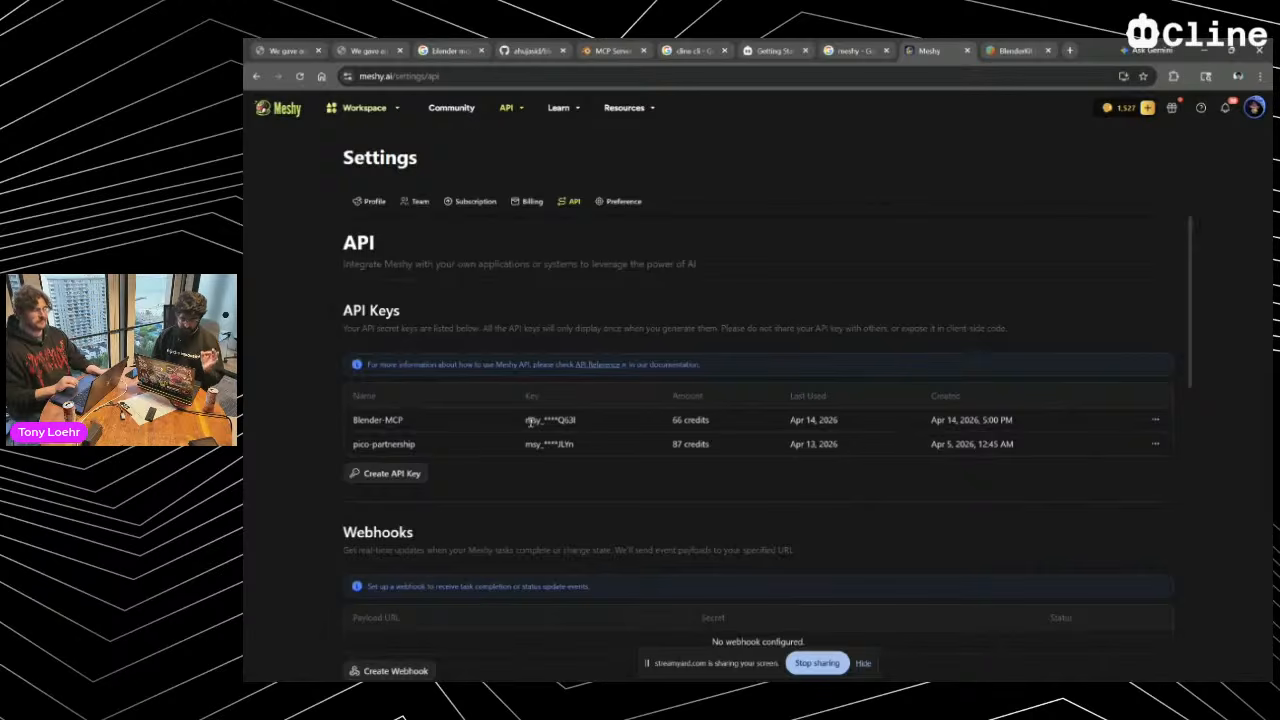
Cancel the Create API Key dialog, copy the Blender-MCP key, and return to the Cline terminal
click(412, 478)
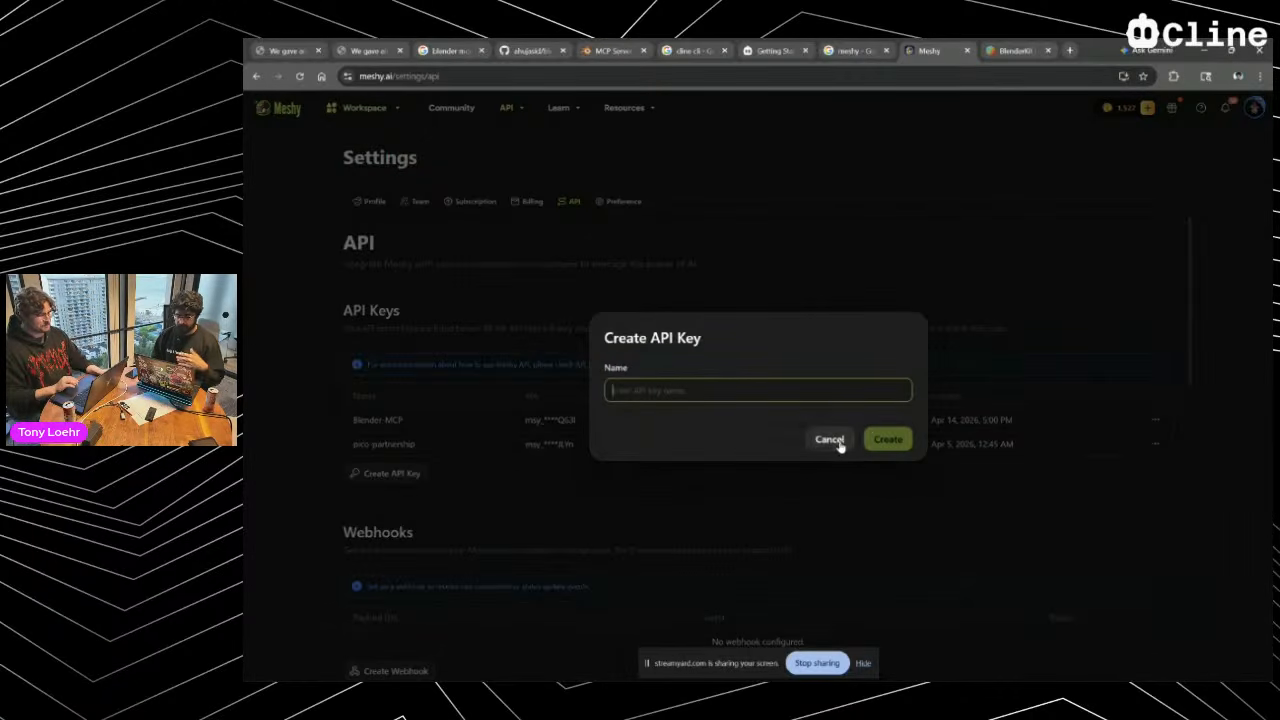
click(830, 440)
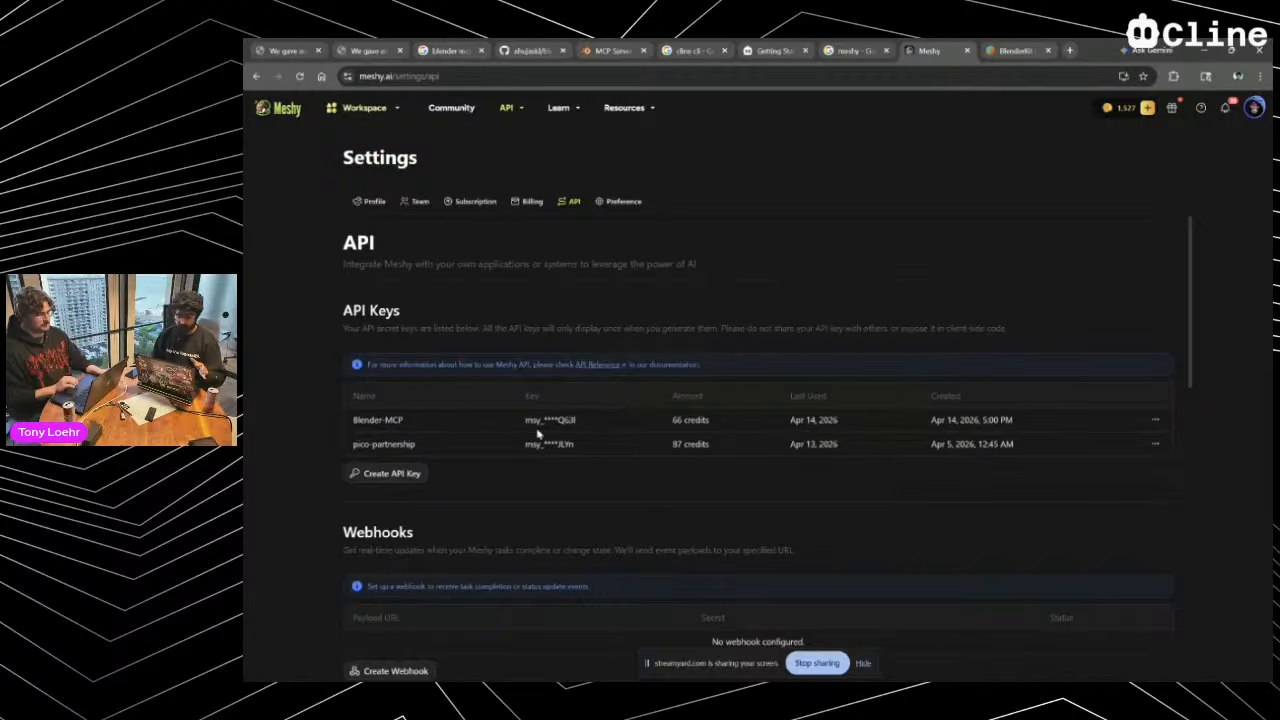
drag(526, 420, 584, 420)
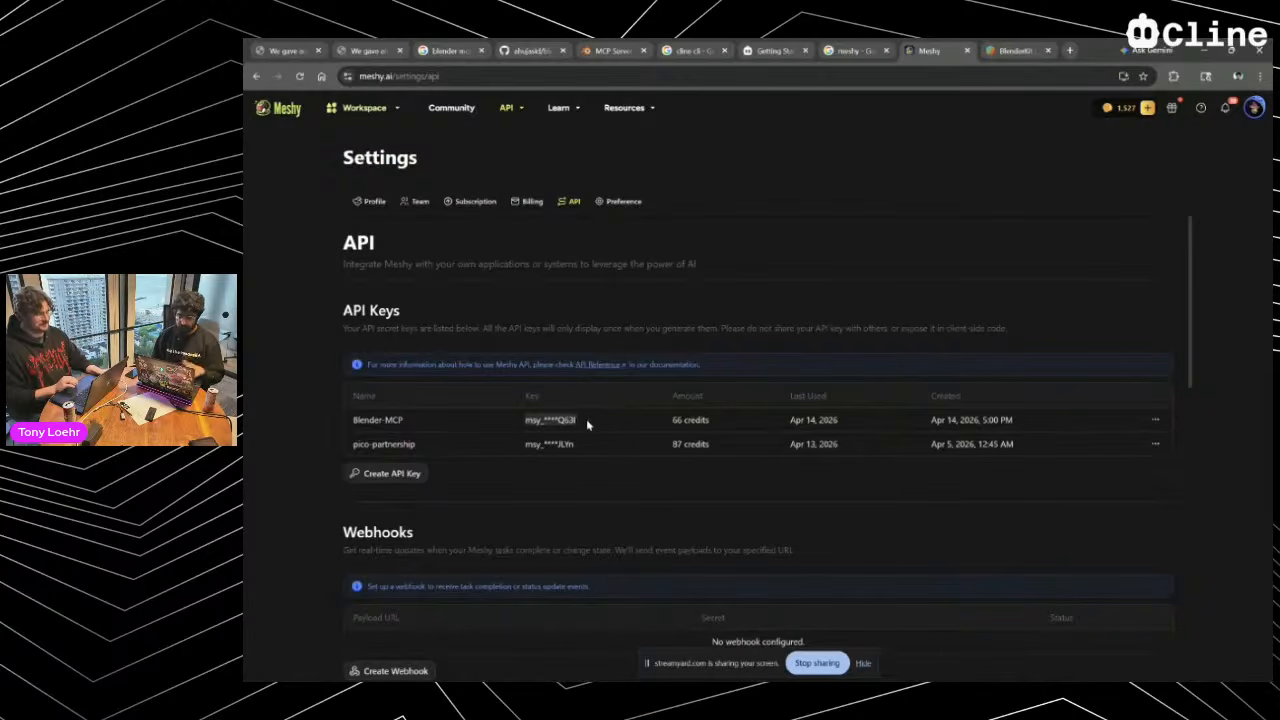
key(alt+Tab)
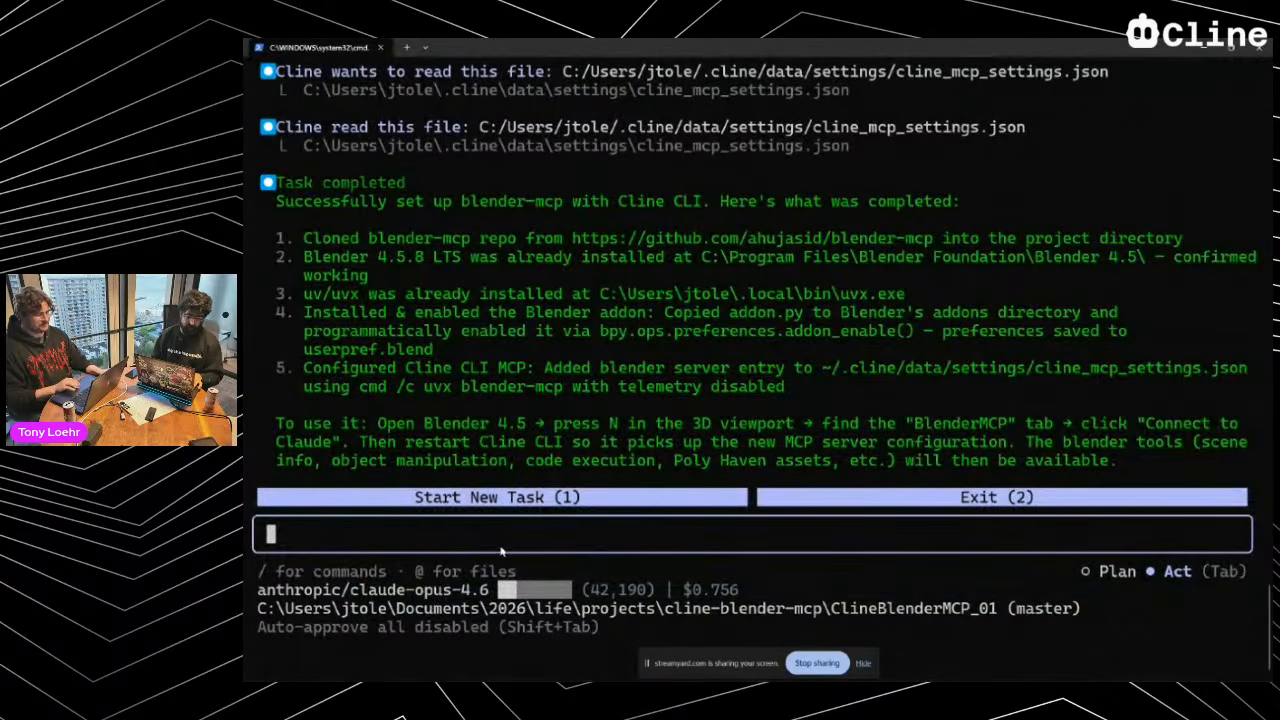
key(ctrl+v)
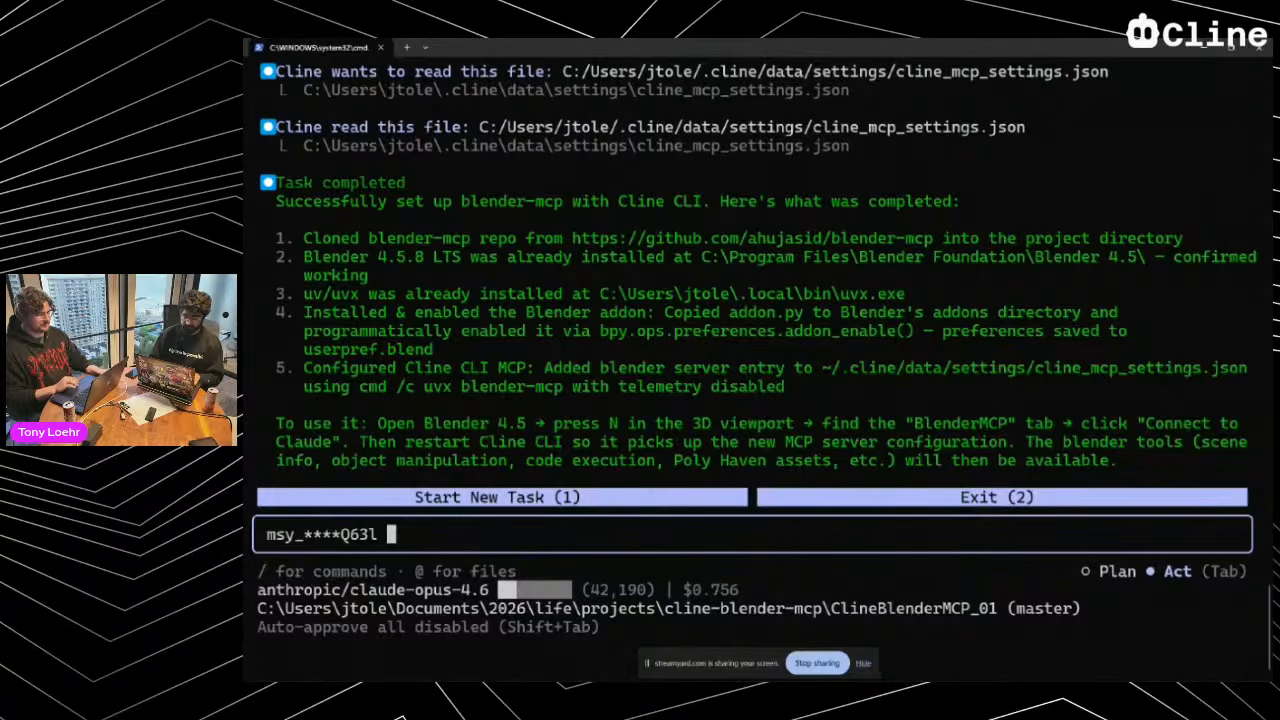
text(this is my api key f)
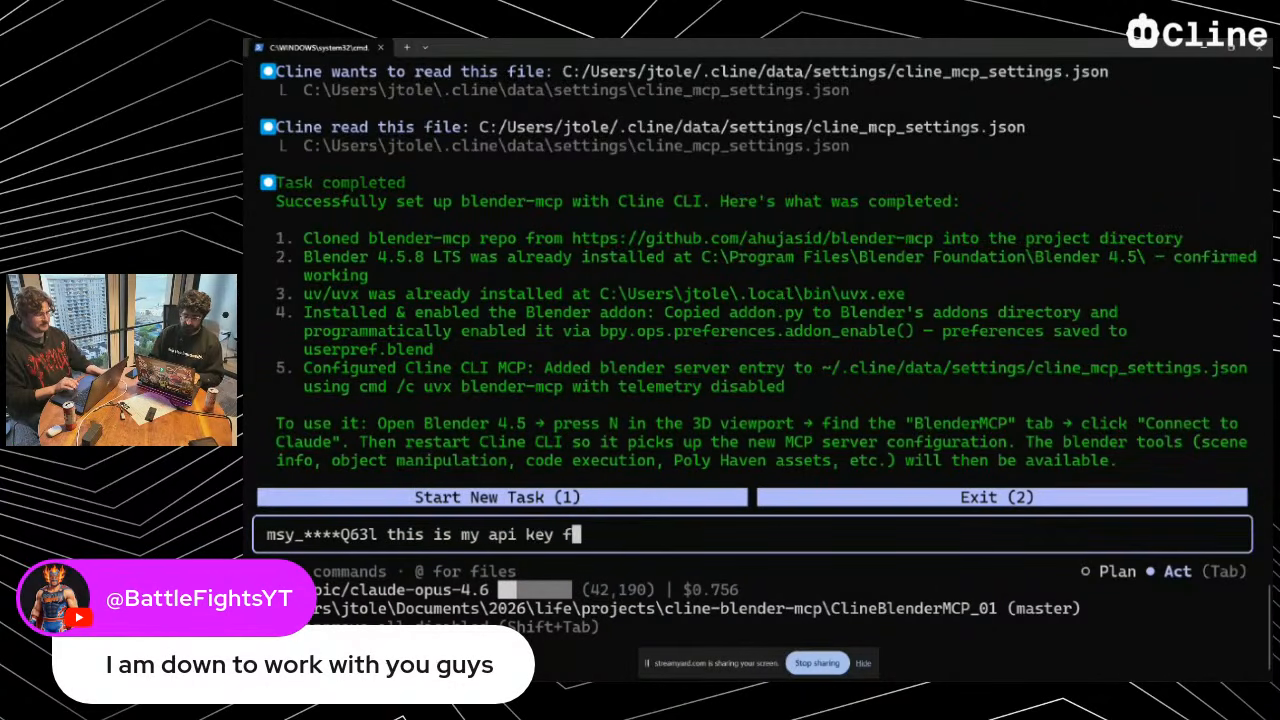
text(or meshy and )
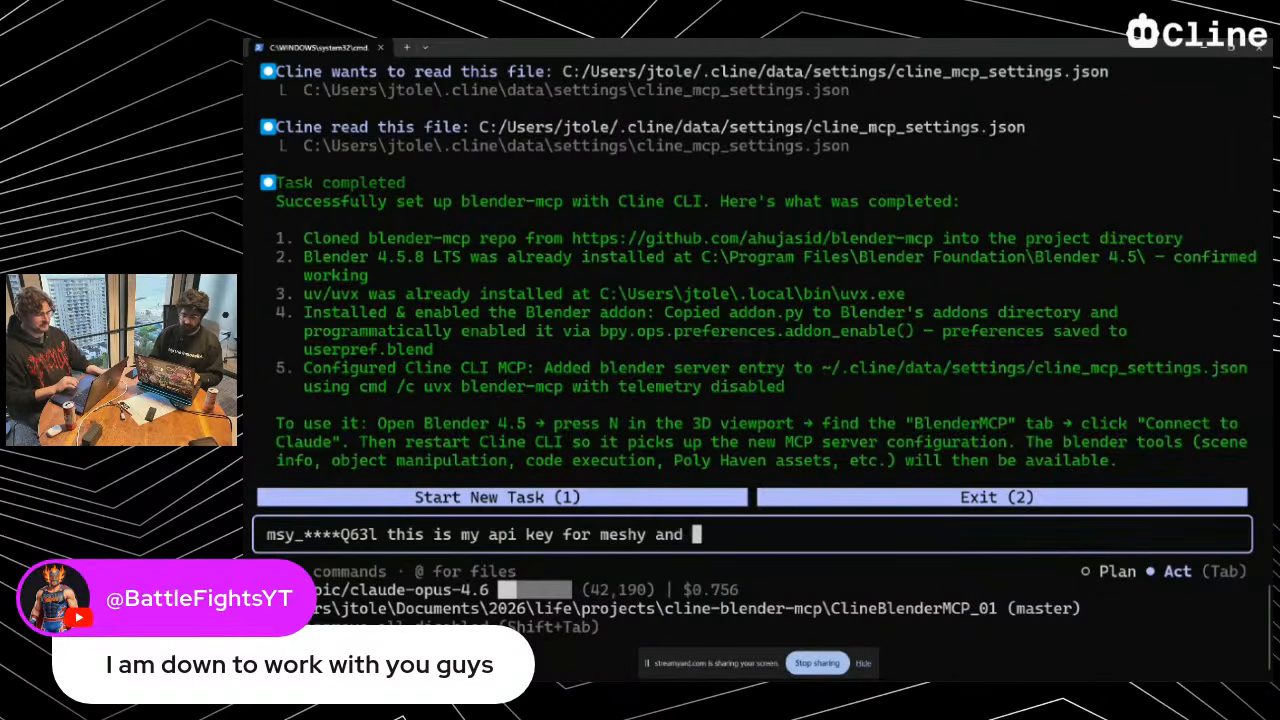
text(install meshy )
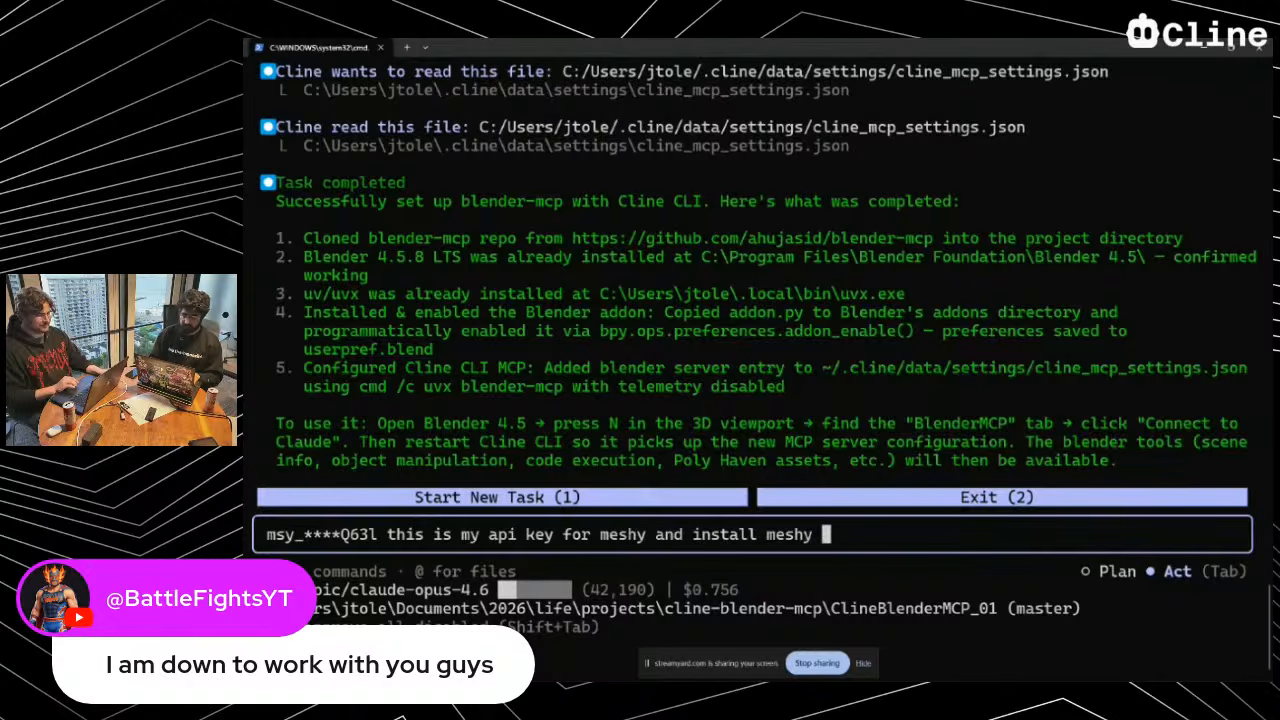
text(please.)
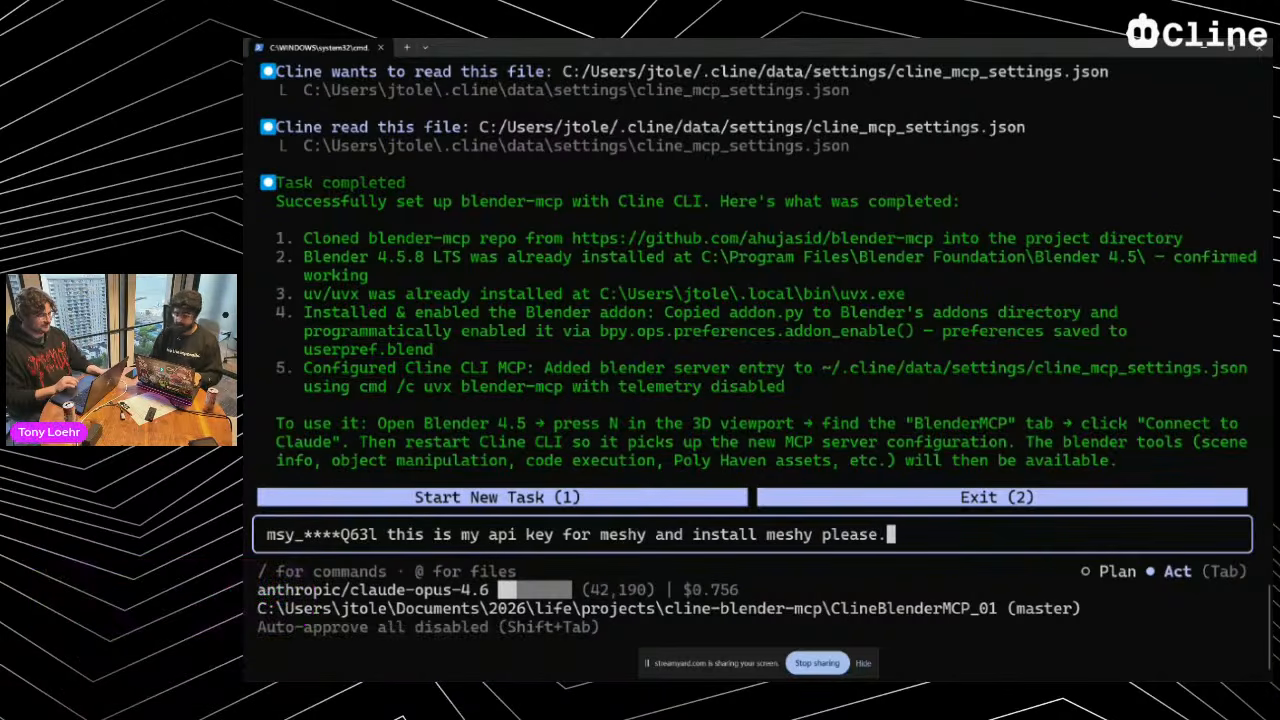
key(BackSpace)
key(BackSpace)
key(BackSpace)
key(BackSpace)
key(BackSpace)
key(BackSpace)
key(BackSpace)
key(BackSpace)
key(BackSpace)
key(BackSpace)
key(BackSpace)
key(BackSpace)
key(BackSpace)
key(BackSpace)
key(BackSpace)
key(BackSpace)
key(BackSpace)
key(BackSpace)
key(BackSpace)
key(BackSpace)
key(BackSpace)
key(BackSpace)
key(BackSpace)
key(BackSpace)
key(BackSpace)
key(BackSpace)
key(BackSpace)
key(BackSpace)
key(BackSpace)
key(BackSpace)
key(BackSpace)
key(BackSpace)
key(BackSpace)
key(BackSpace)
key(BackSpace)
key(BackSpace)
key(BackSpace)
key(BackSpace)
key(BackSpace)
key(BackSpace)
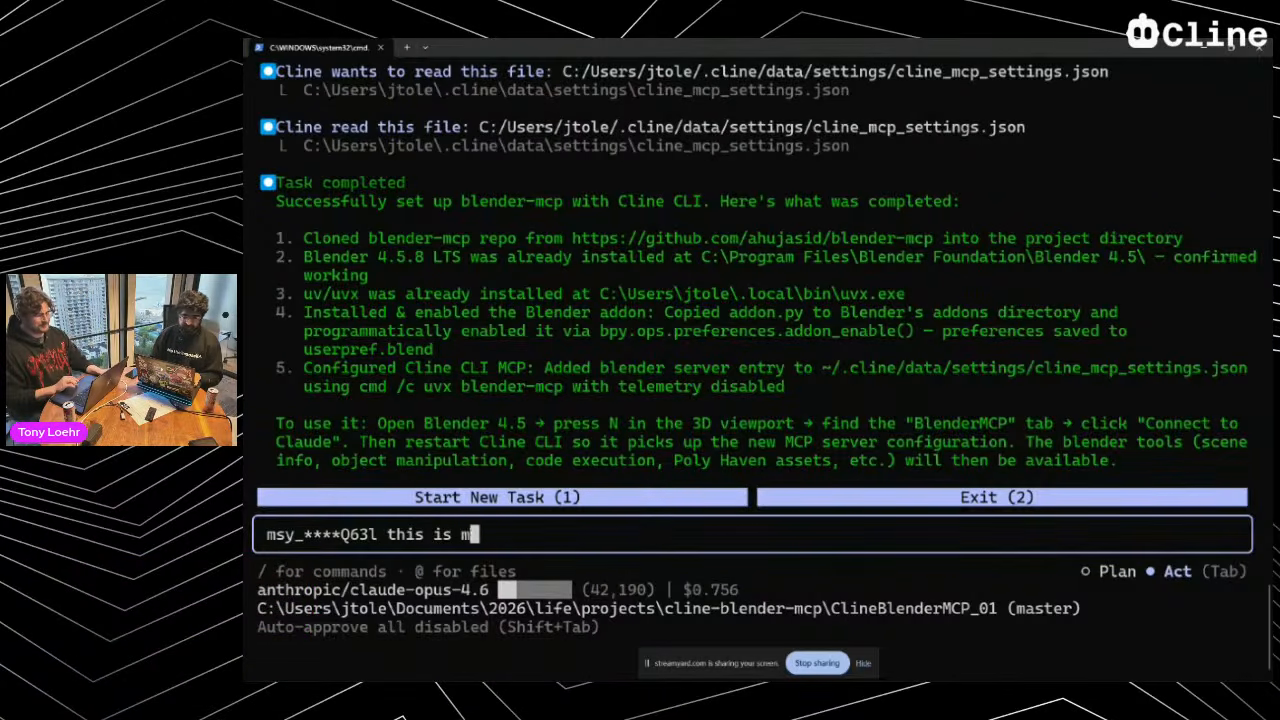
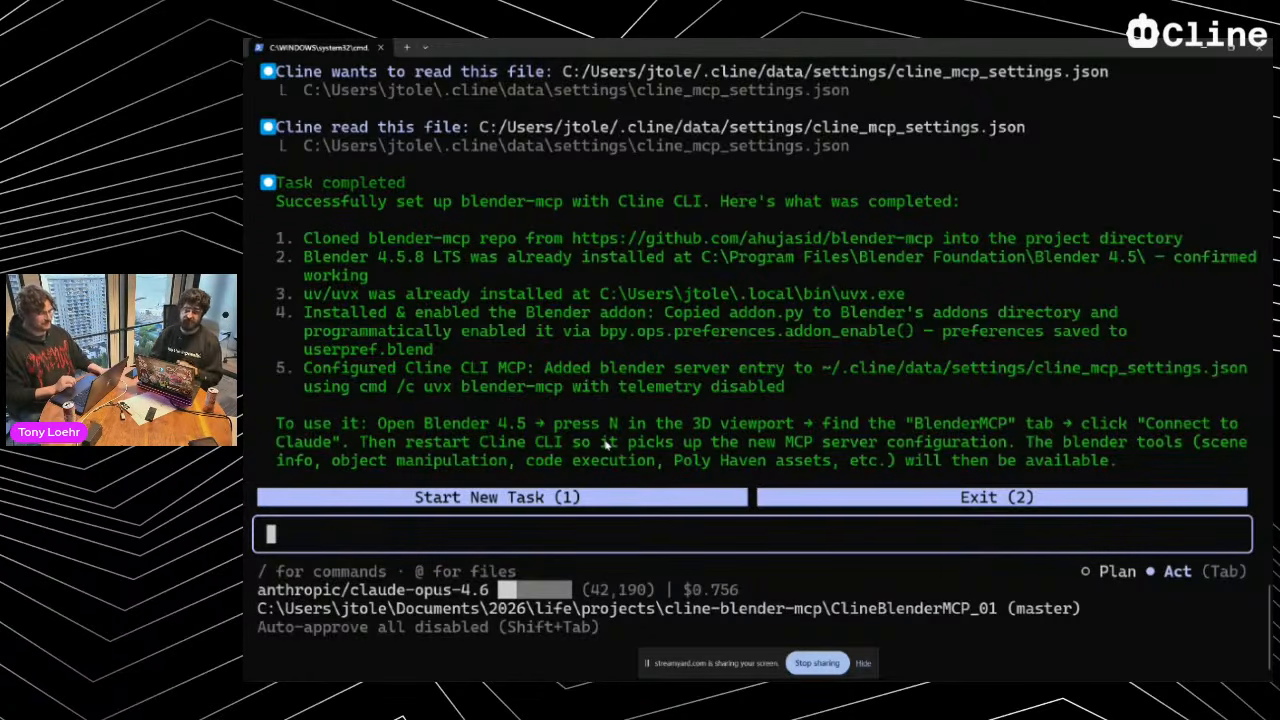
Clear the half-written '.env project' prompt in Cline and bring up Blender's default cube scene
text(.env )
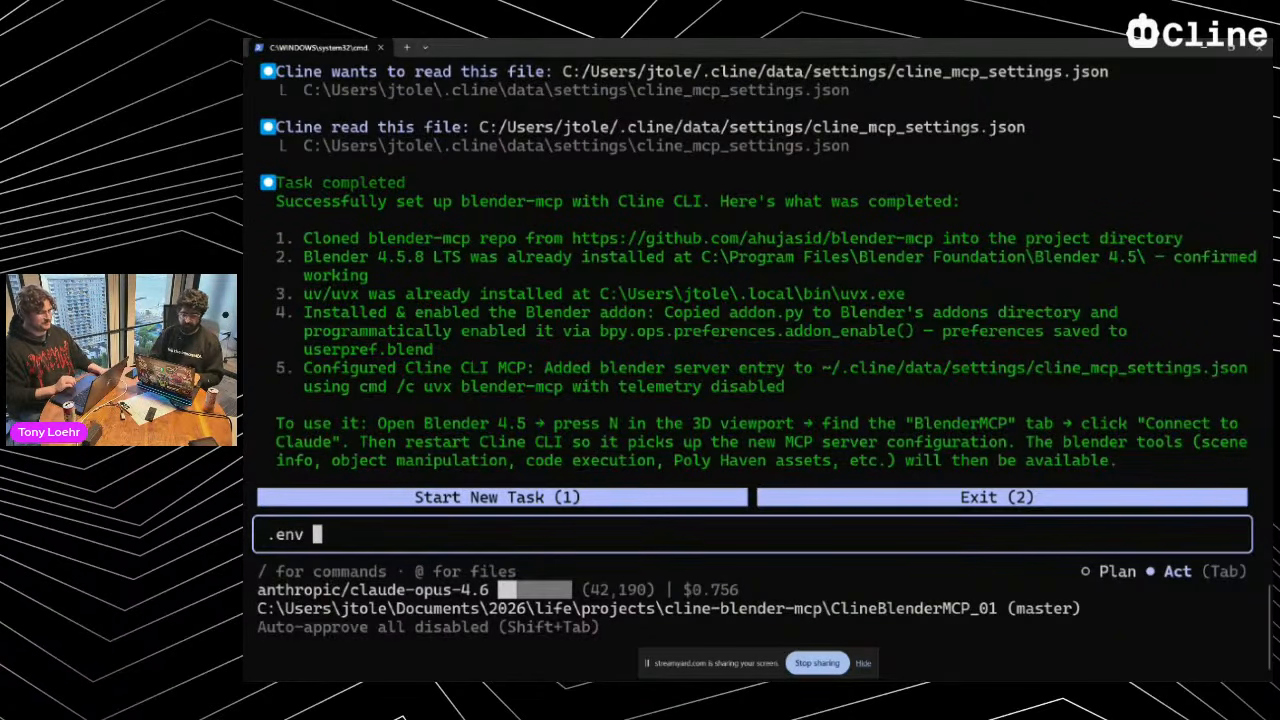
text(project)
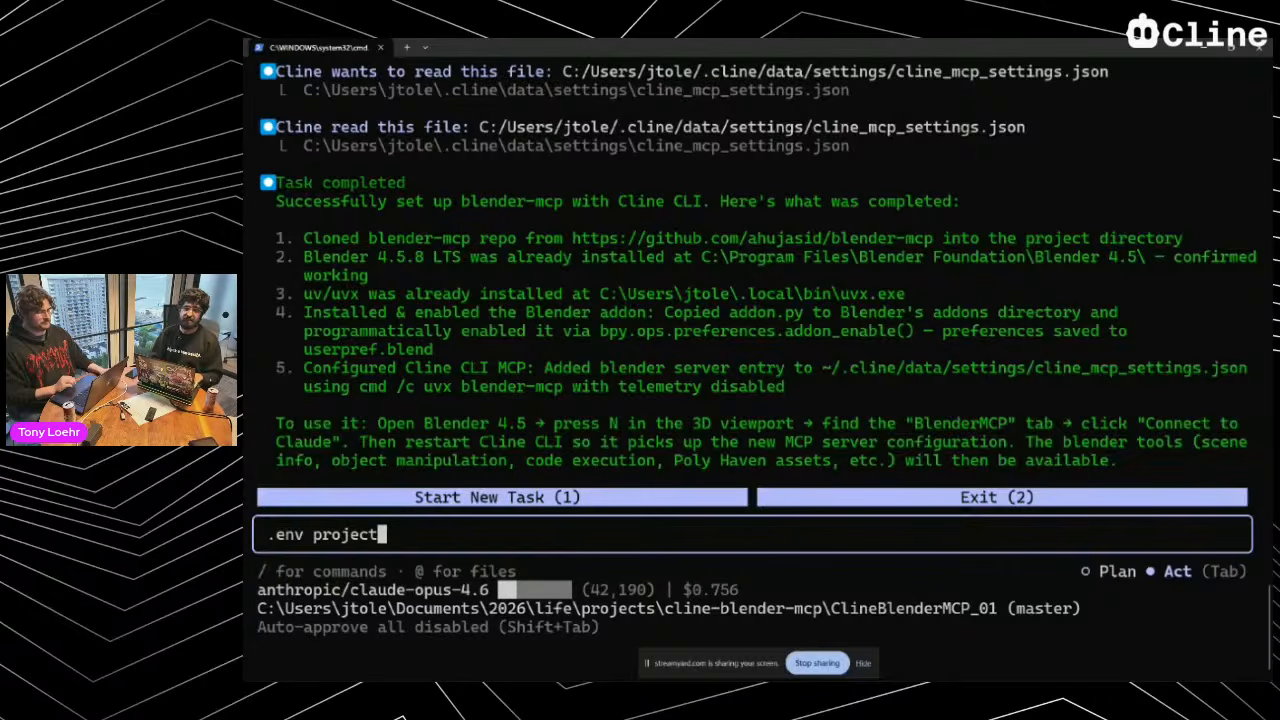
key(BackSpace)
key(BackSpace)
key(BackSpace)
key(BackSpace)
key(BackSpace)
key(BackSpace)
key(BackSpace)
key(BackSpace)
key(BackSpace)
key(BackSpace)
key(BackSpace)
key(BackSpace)
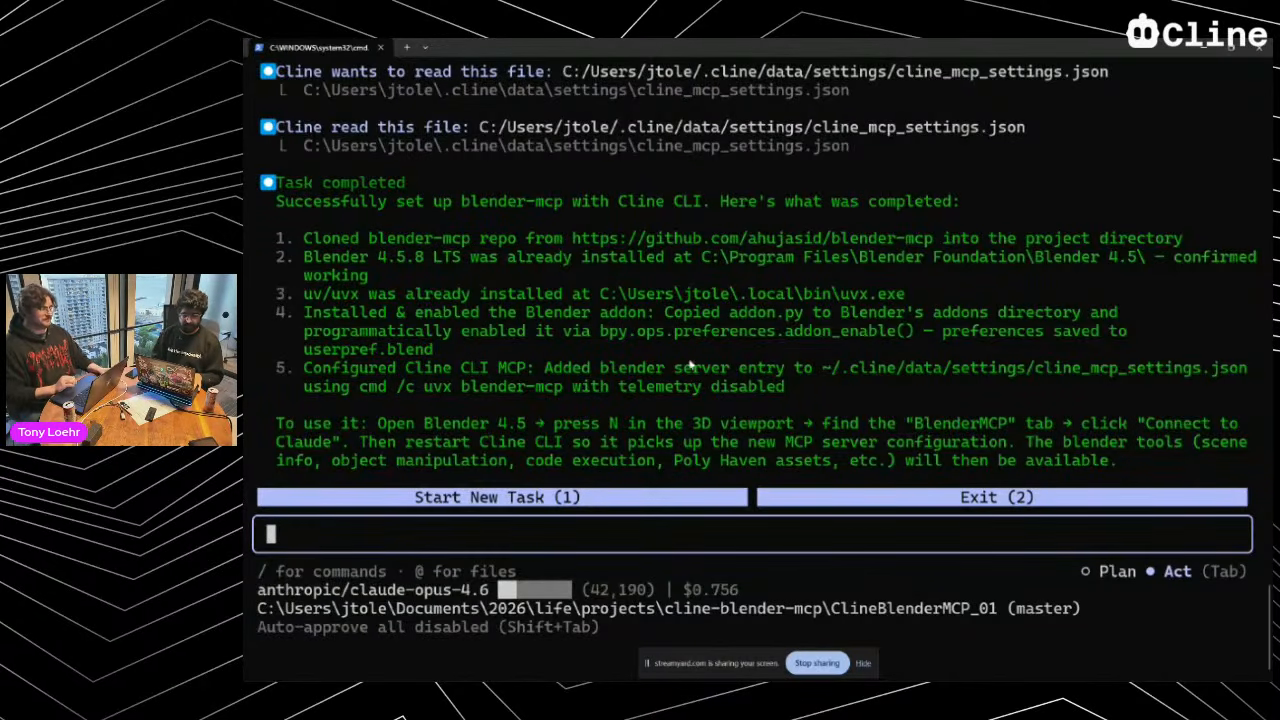
key(alt+Tab)
key(alt+Tab)
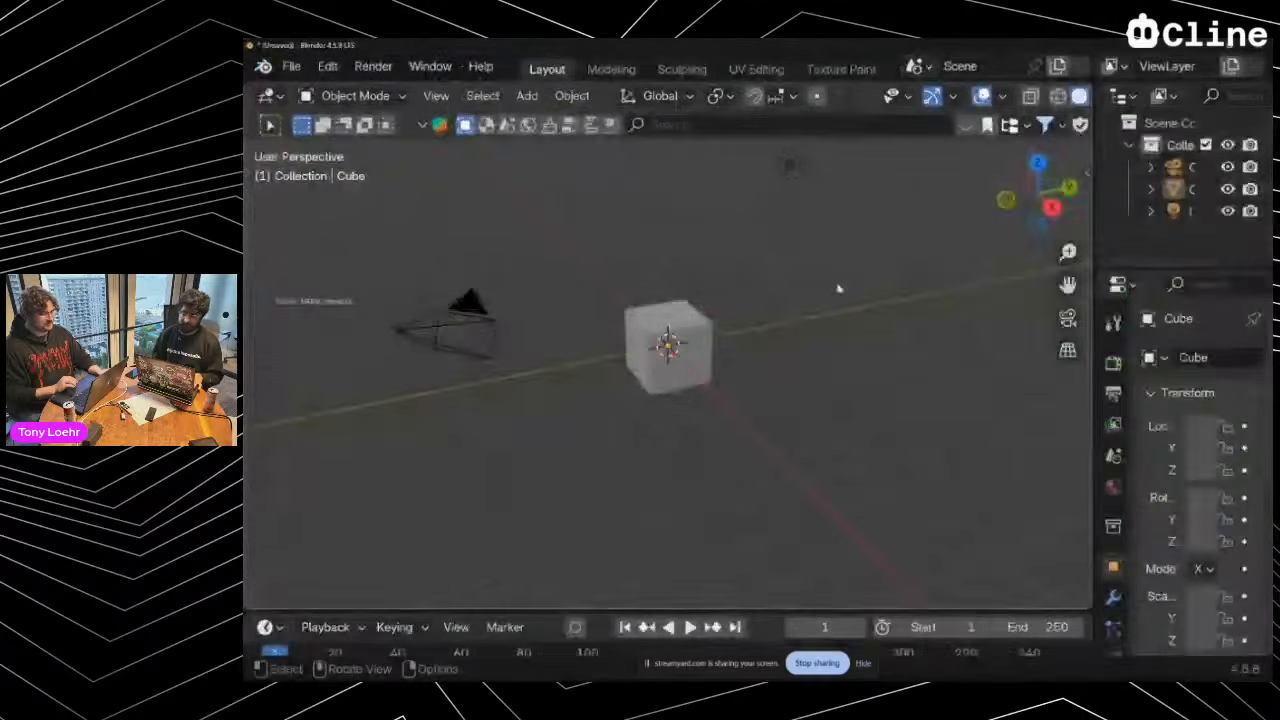
Show the BlenderMCP panel in the viewport sidebar and raise its server port to 9877
key(n)
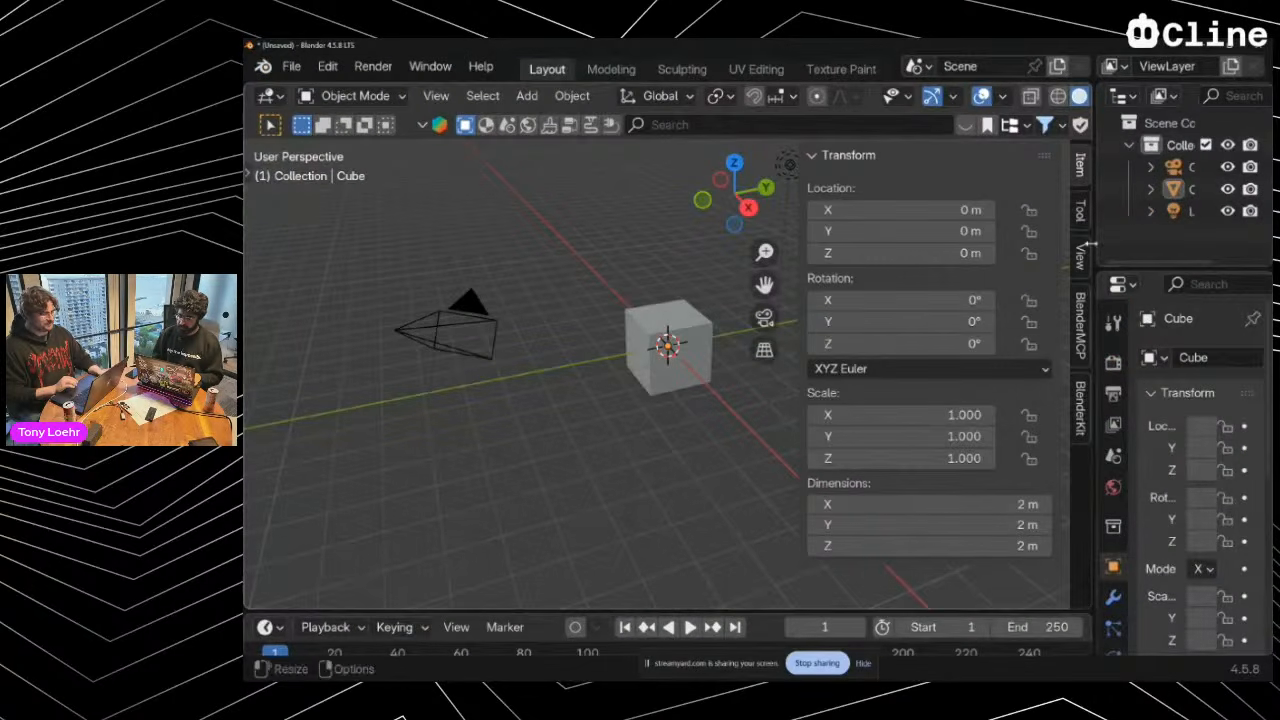
click(1081, 327)
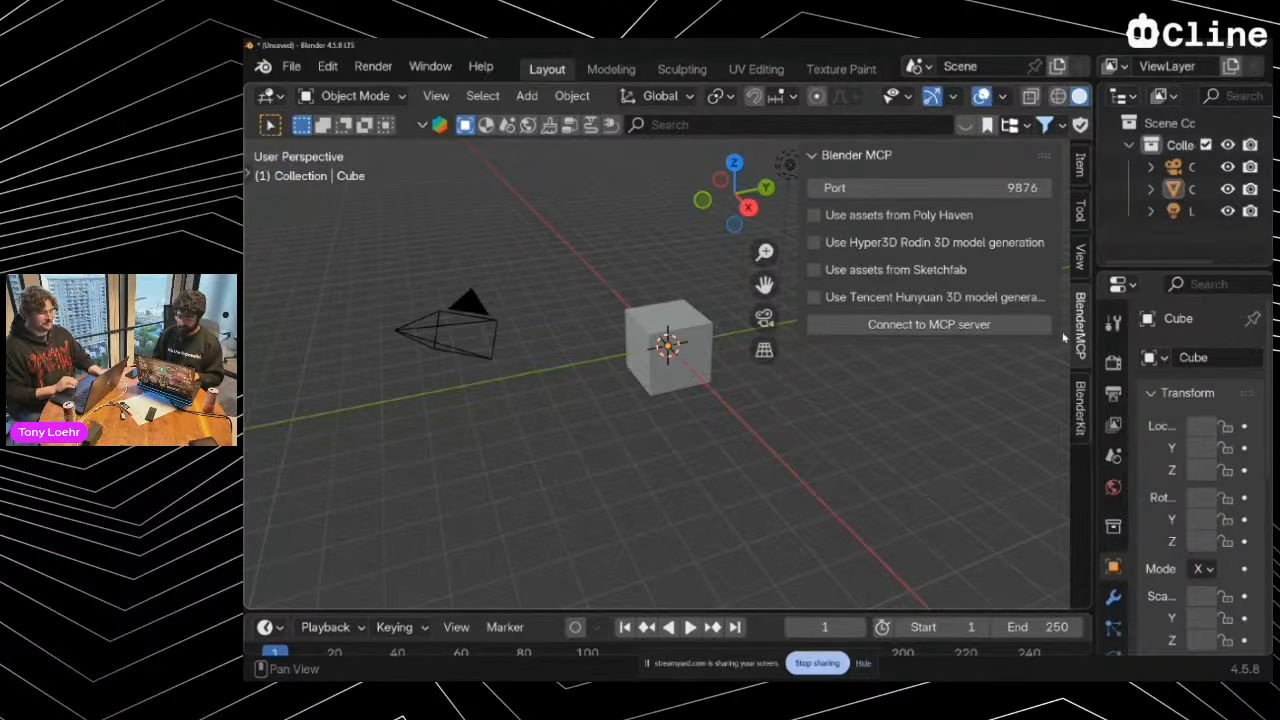
key(n)
key(n)
key(n)
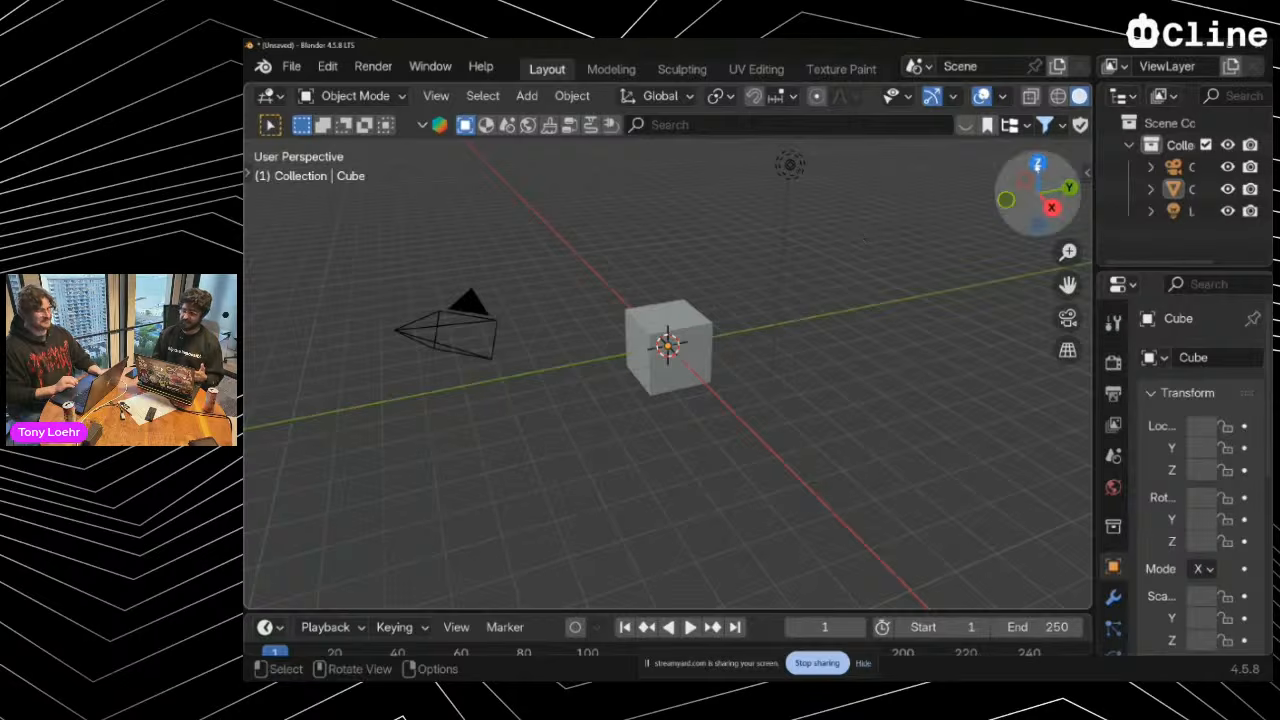
click(1085, 173)
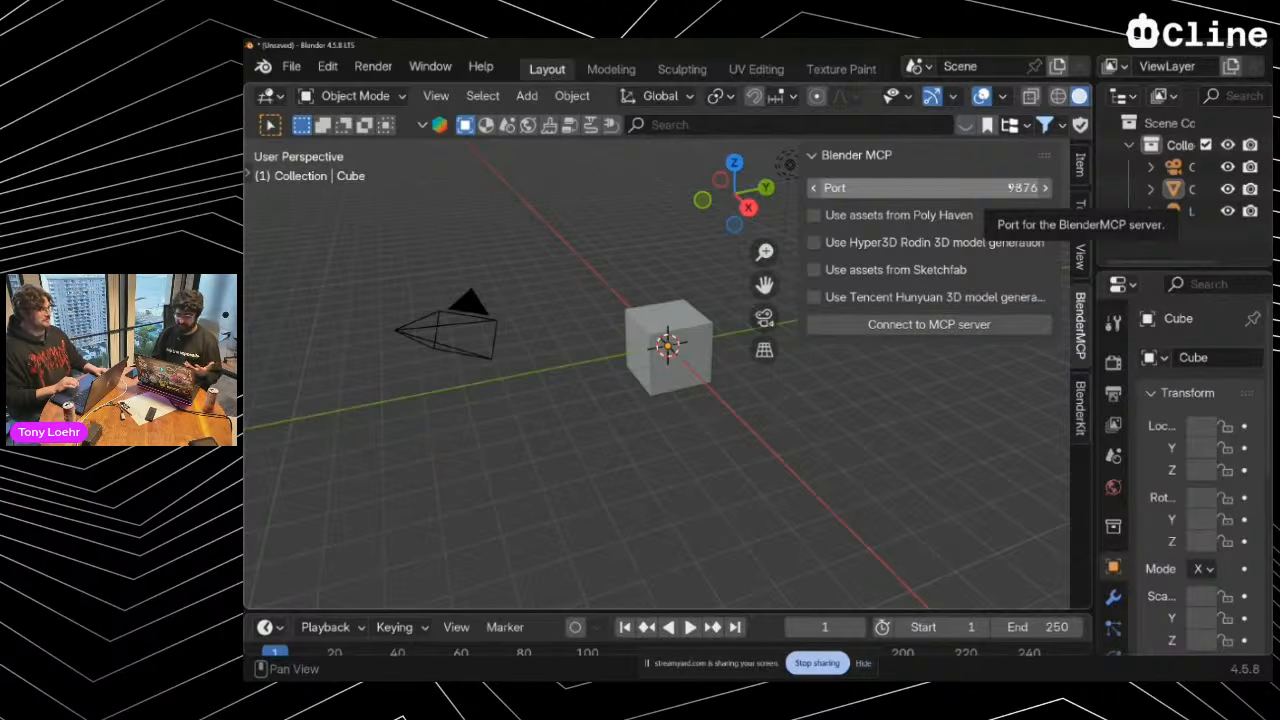
click(1045, 189)
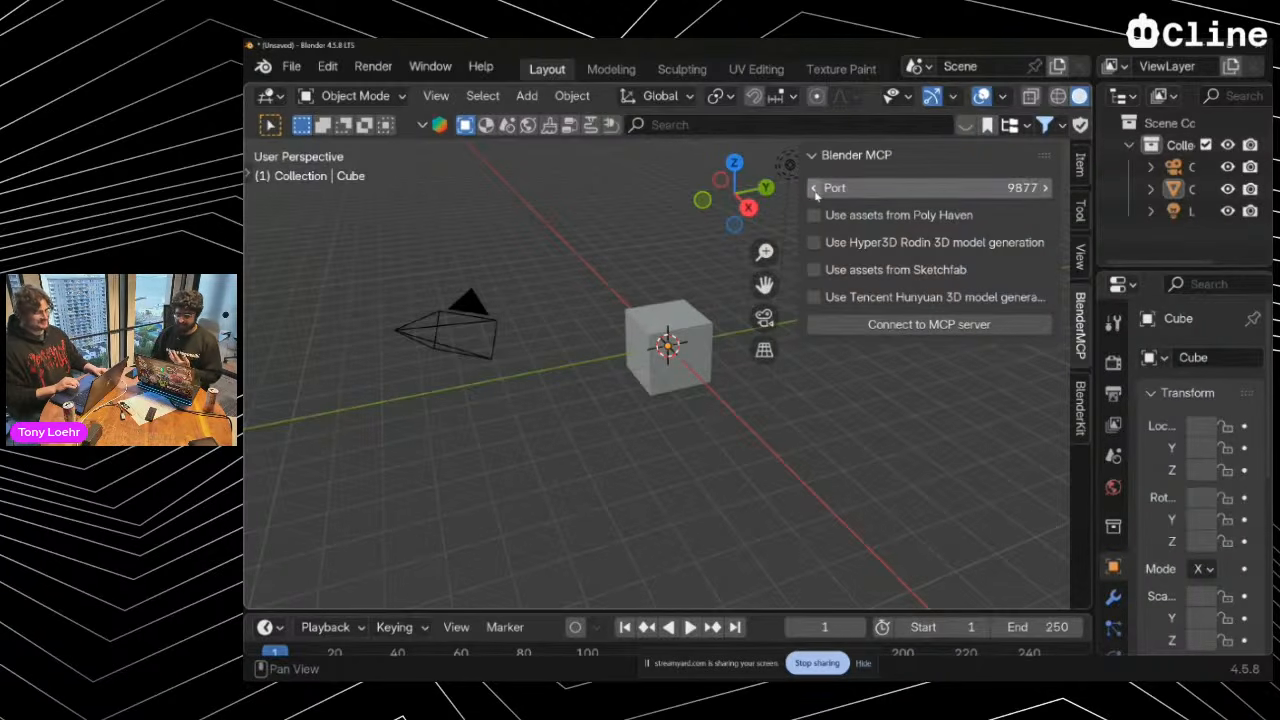
Nudge the BlenderMCP server port up to 9879 and back down to 9876
click(814, 189)
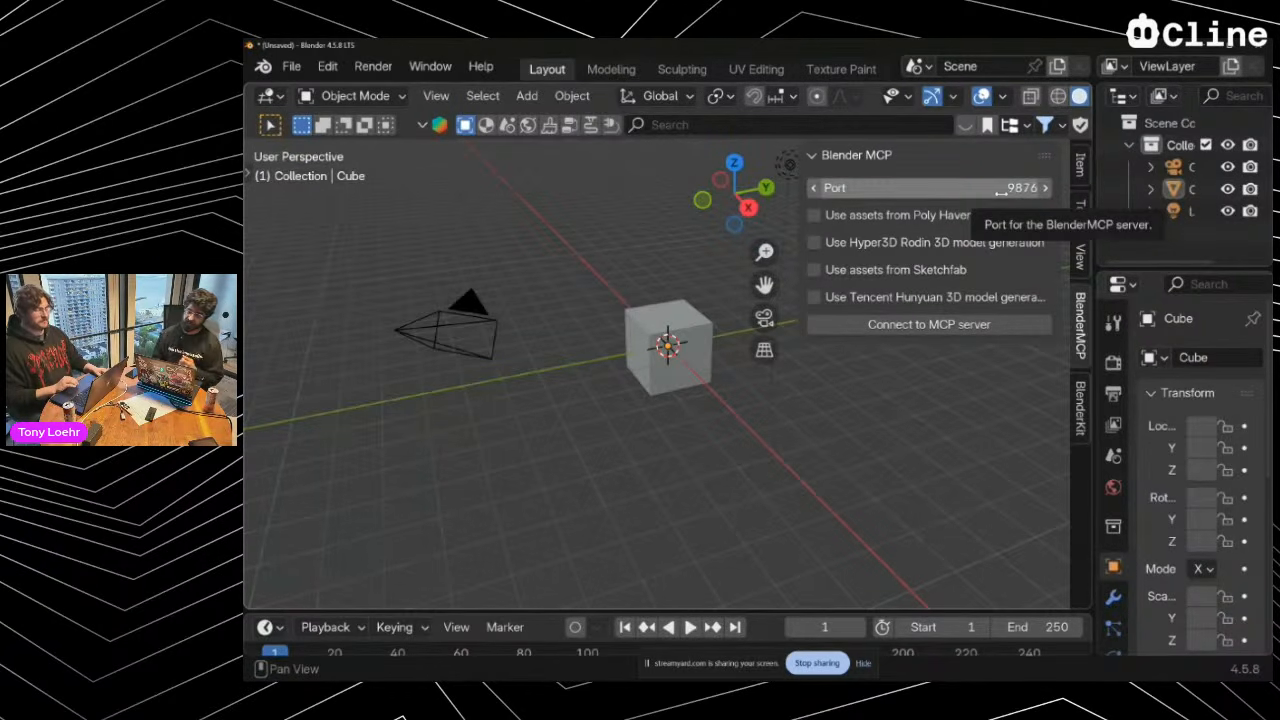
click(1045, 188)
click(1045, 188)
click(1045, 188)
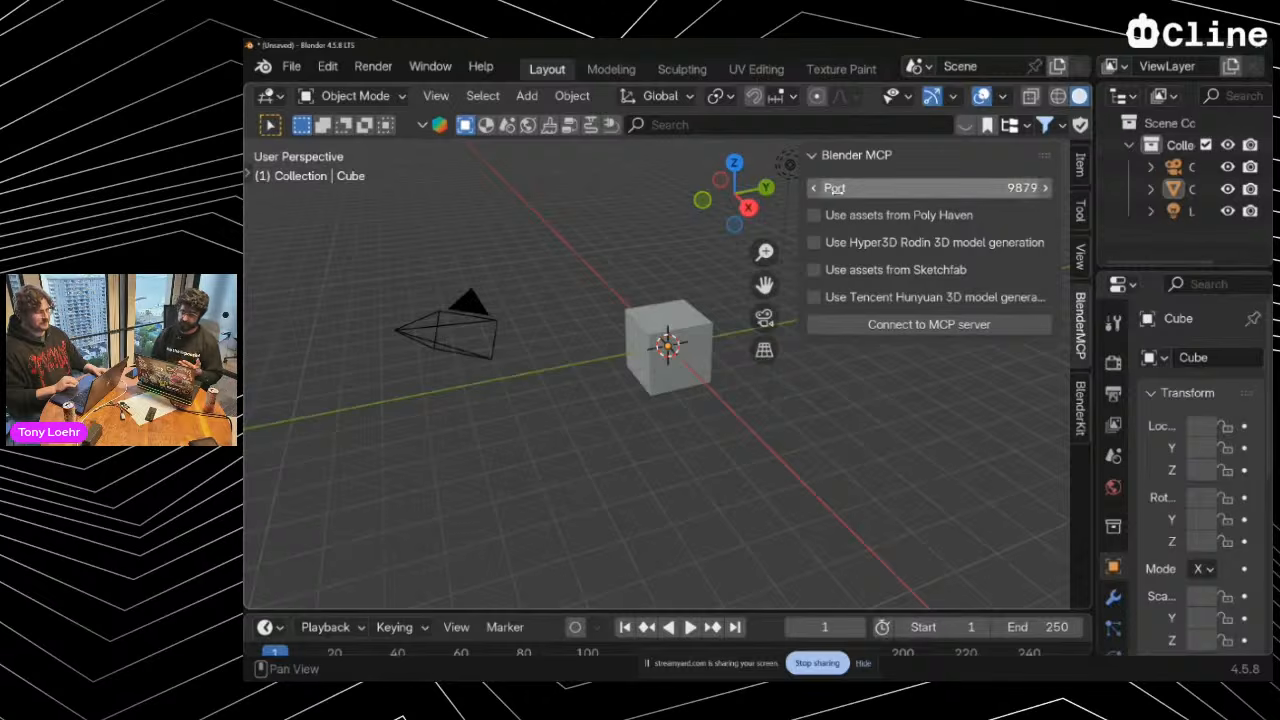
click(815, 189)
click(815, 189)
click(815, 189)
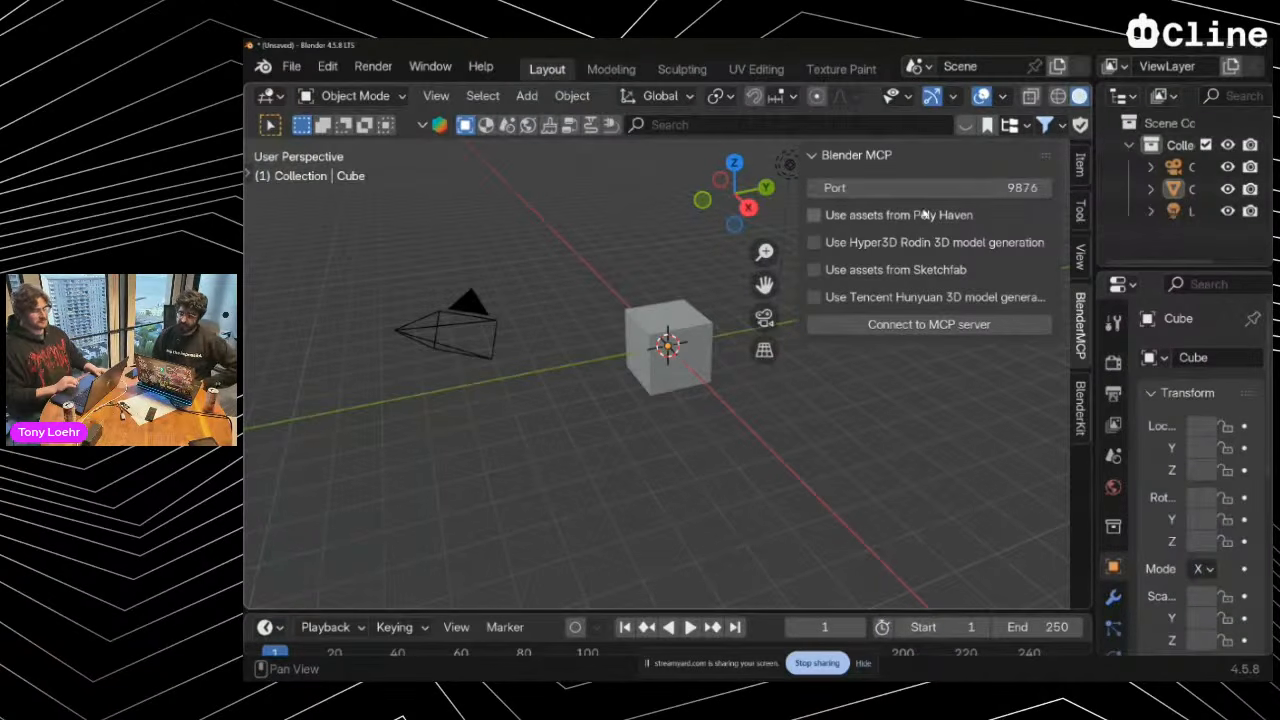
Enable Poly Haven assets and start the MCP server, then hide the sidebar and return to Cline
click(814, 216)
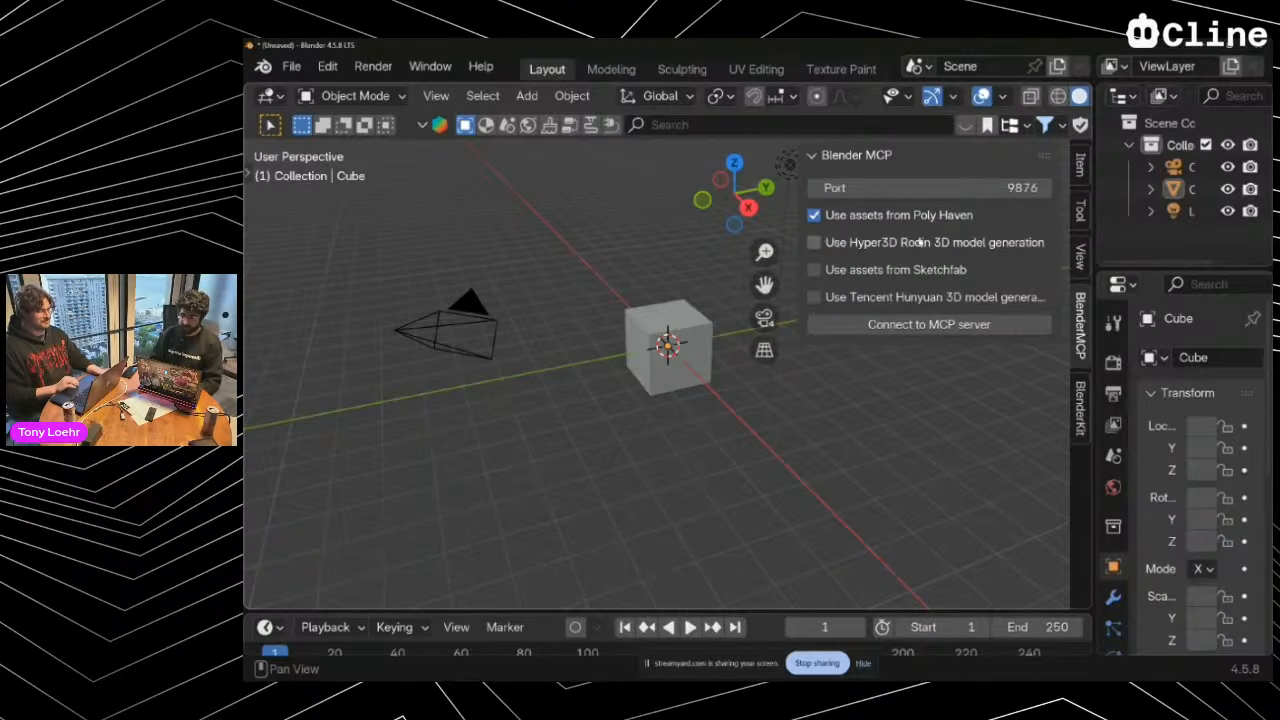
click(925, 326)
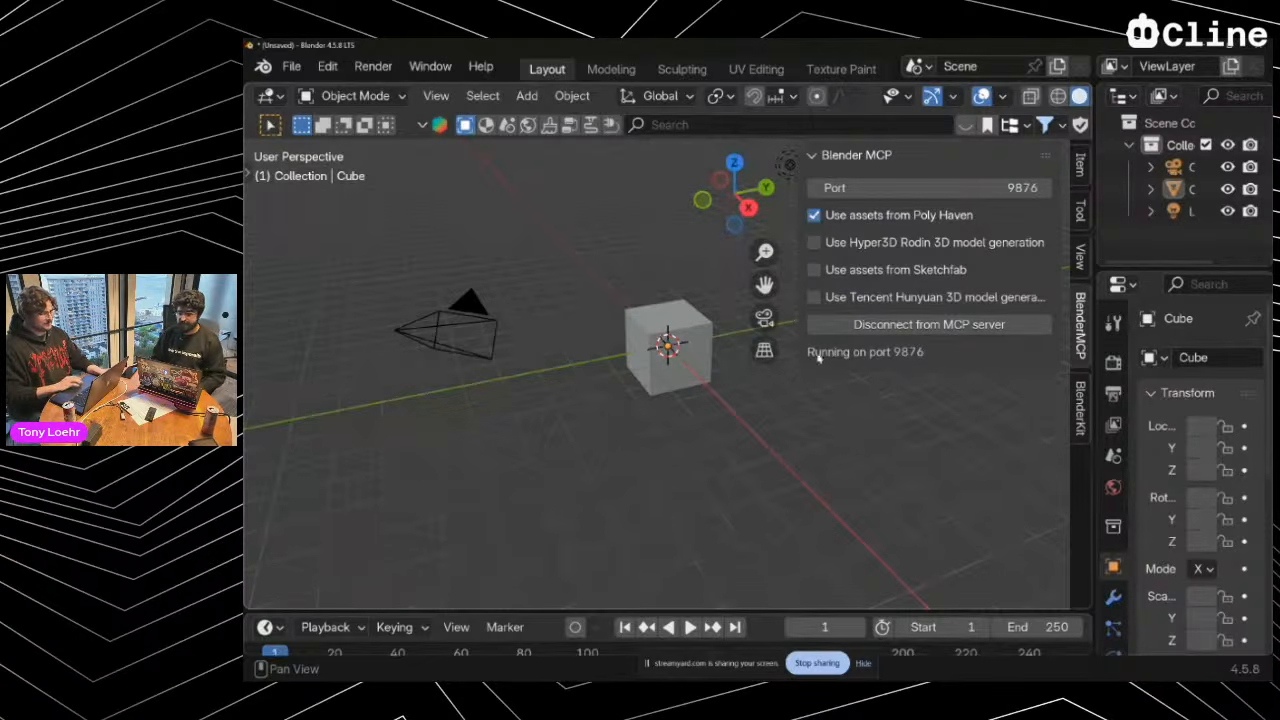
key(n)
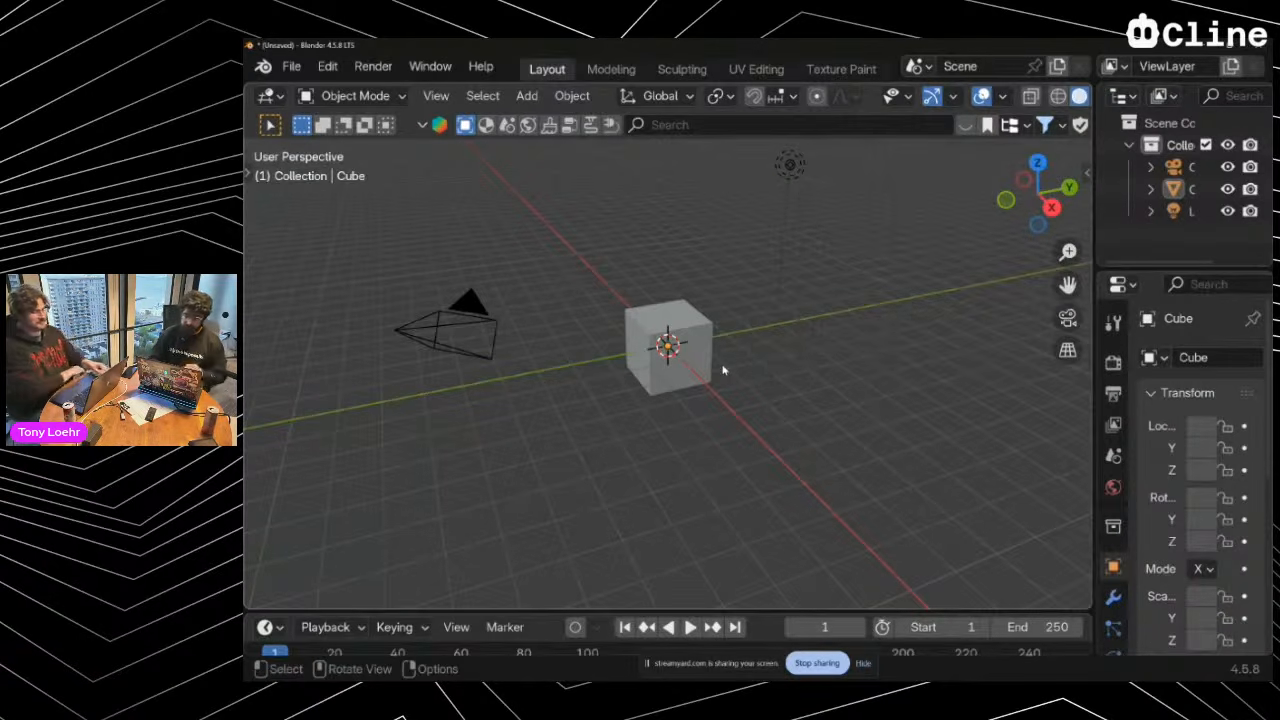
key(alt+Tab)
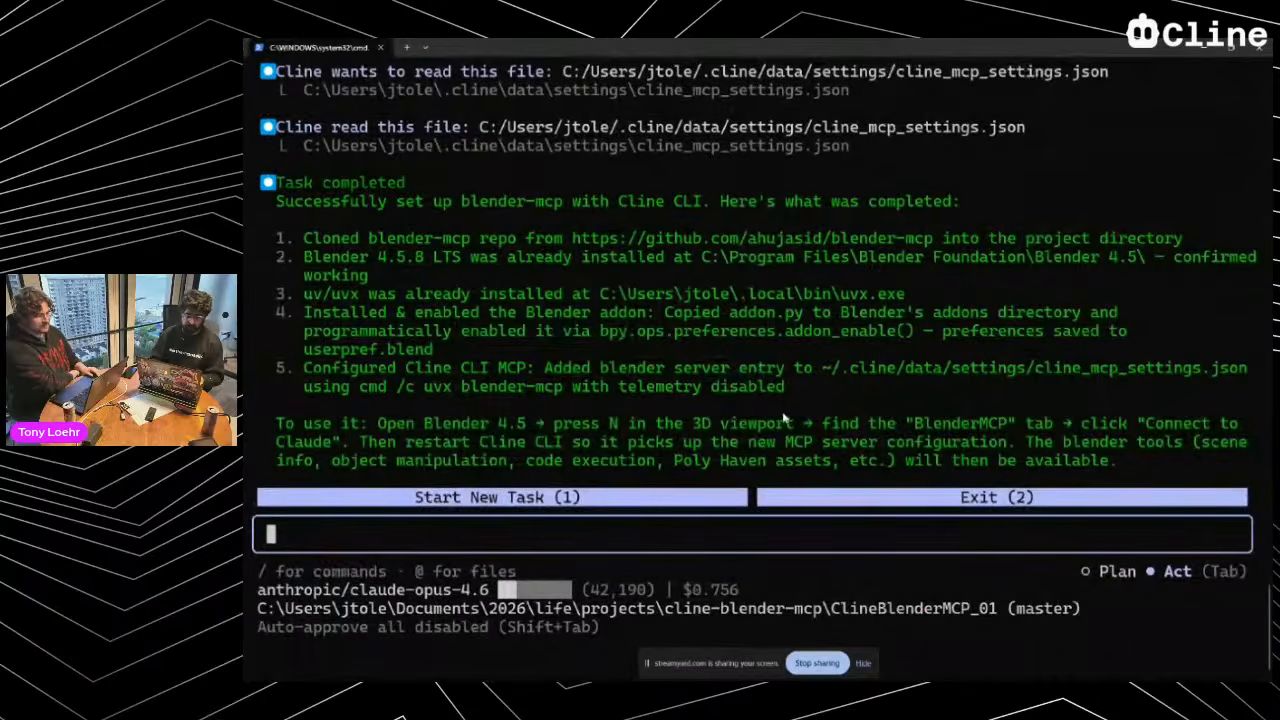
Ask Cline 'Hey, test if our MCP server is available' and review its scene-info reply
text(Hey, )
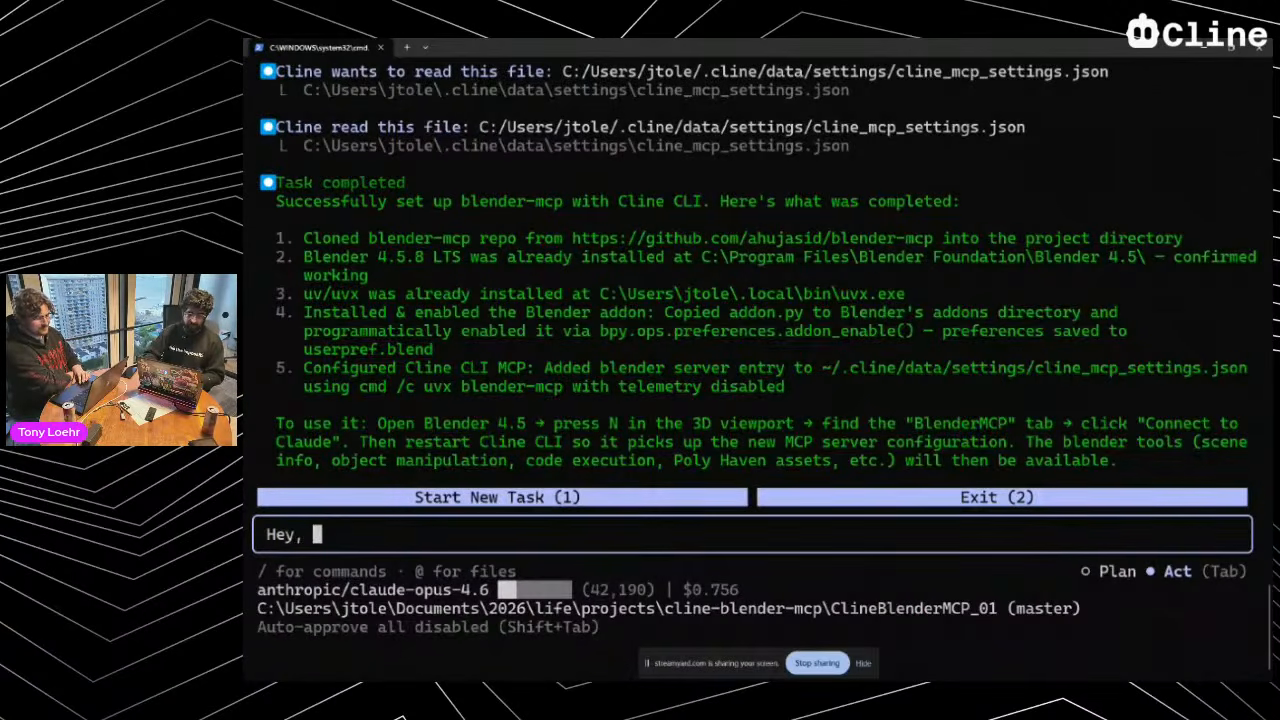
text(test if ou)
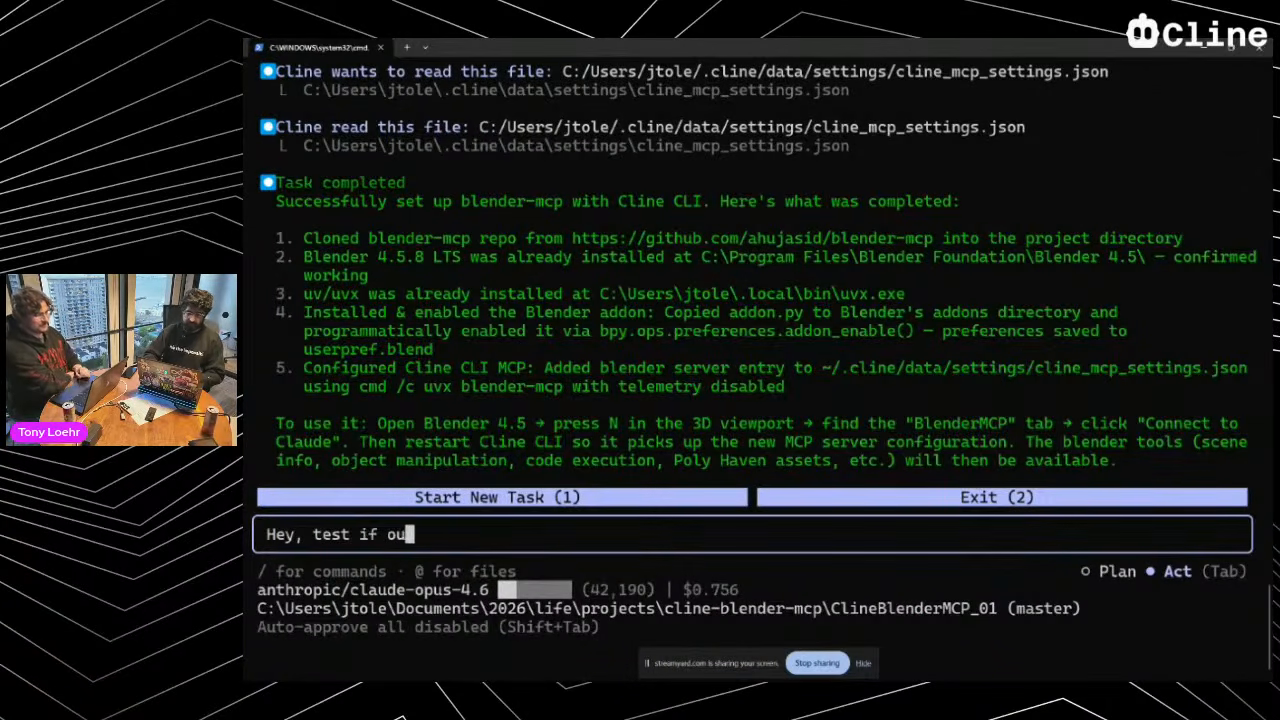
text(r MCP server is)
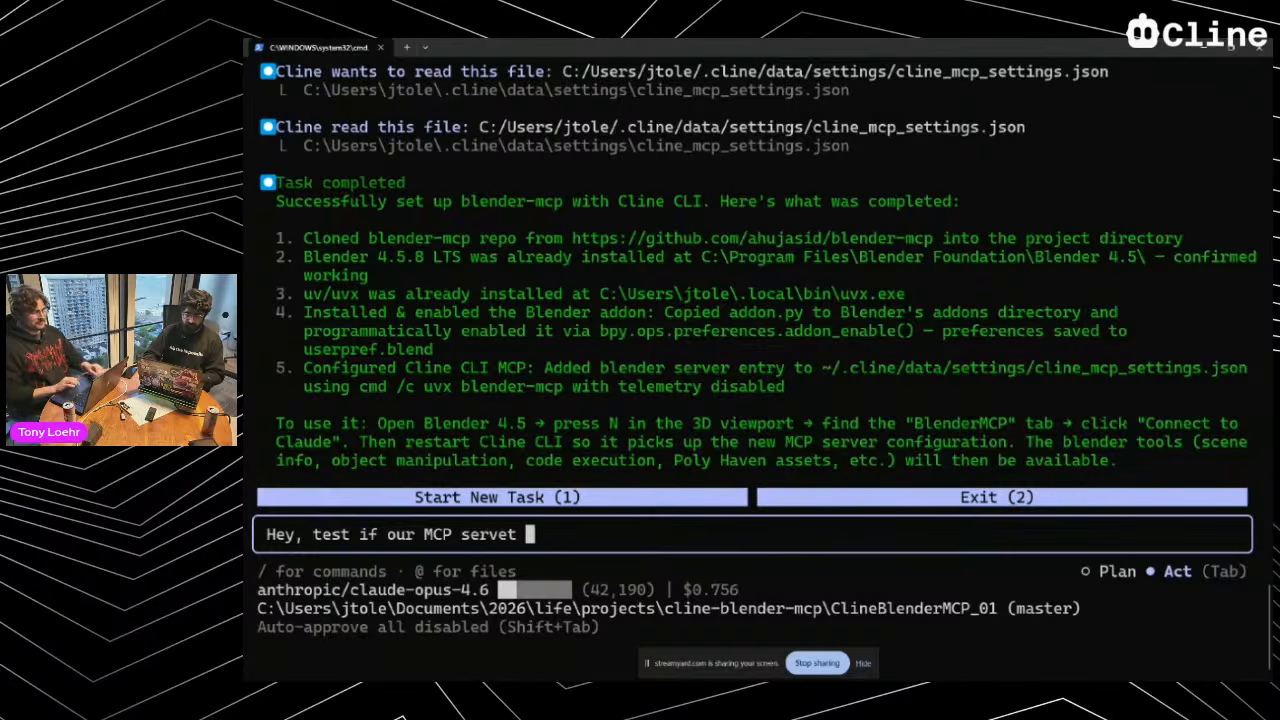
text( availabil)
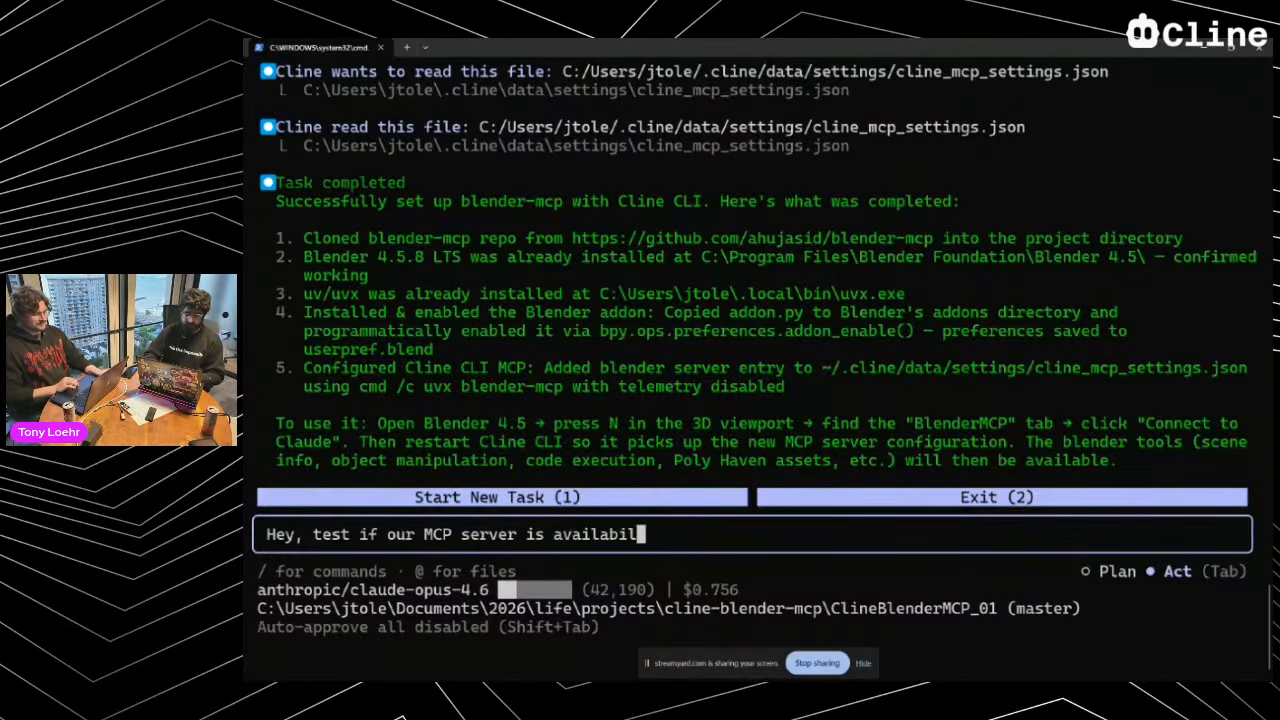
key(BackSpace)
key(BackSpace)
text(le)
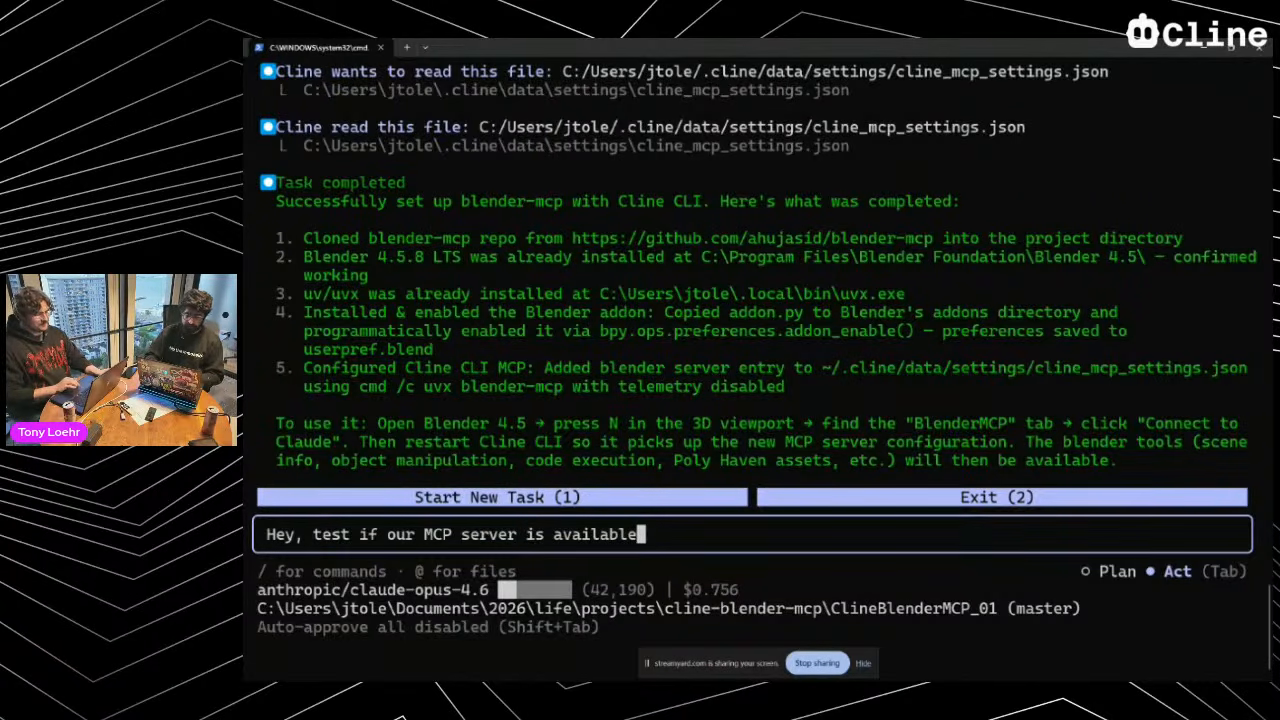
key(Return)
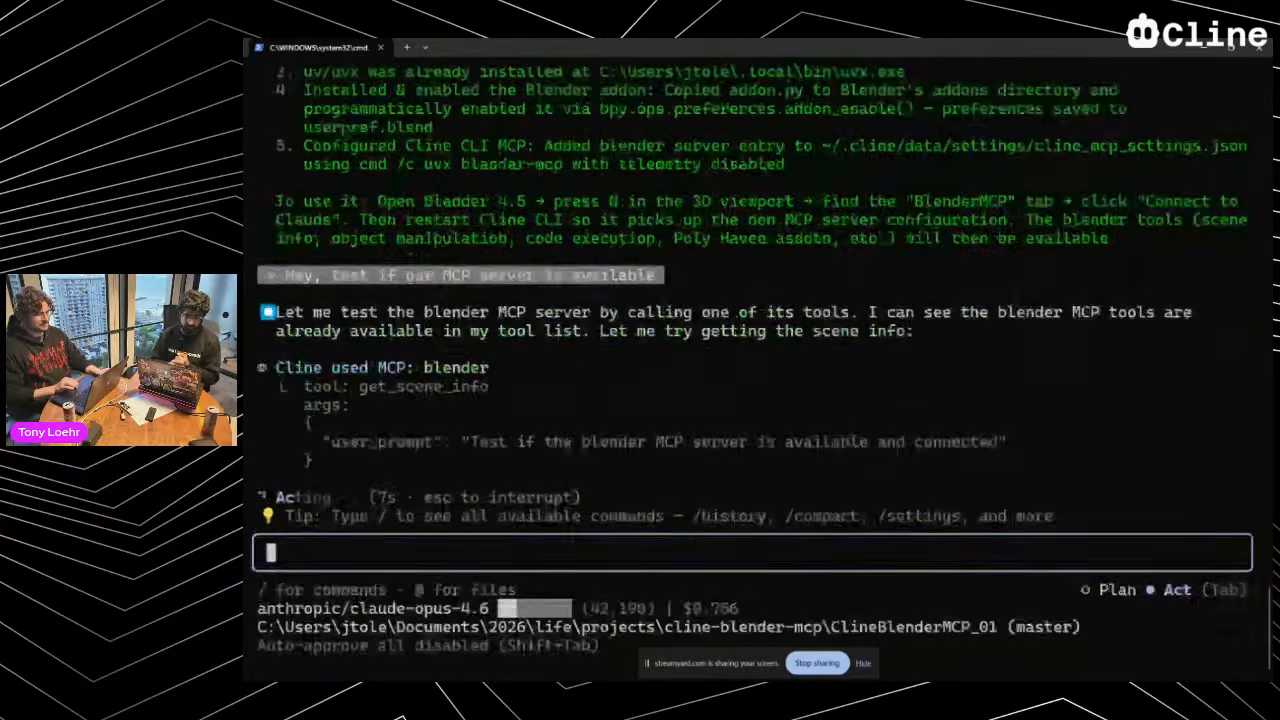
scroll(497, 252, up, 5)
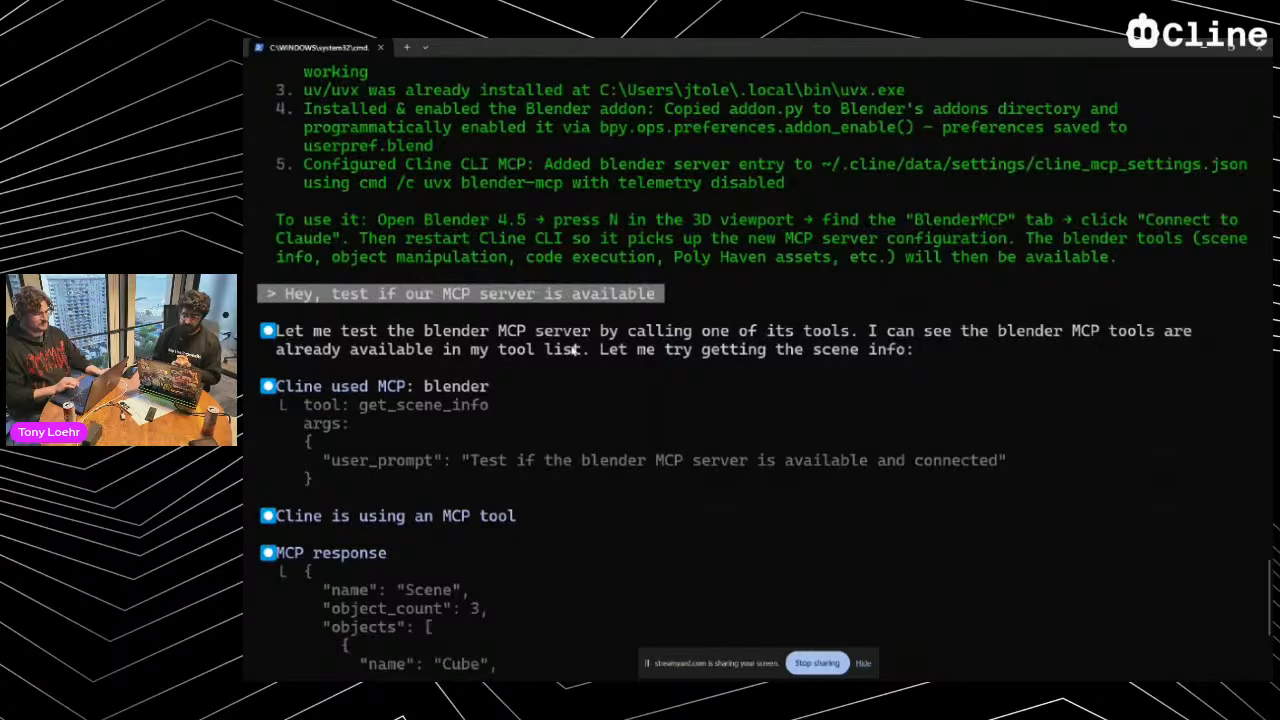
scroll(575, 348, down, 5)
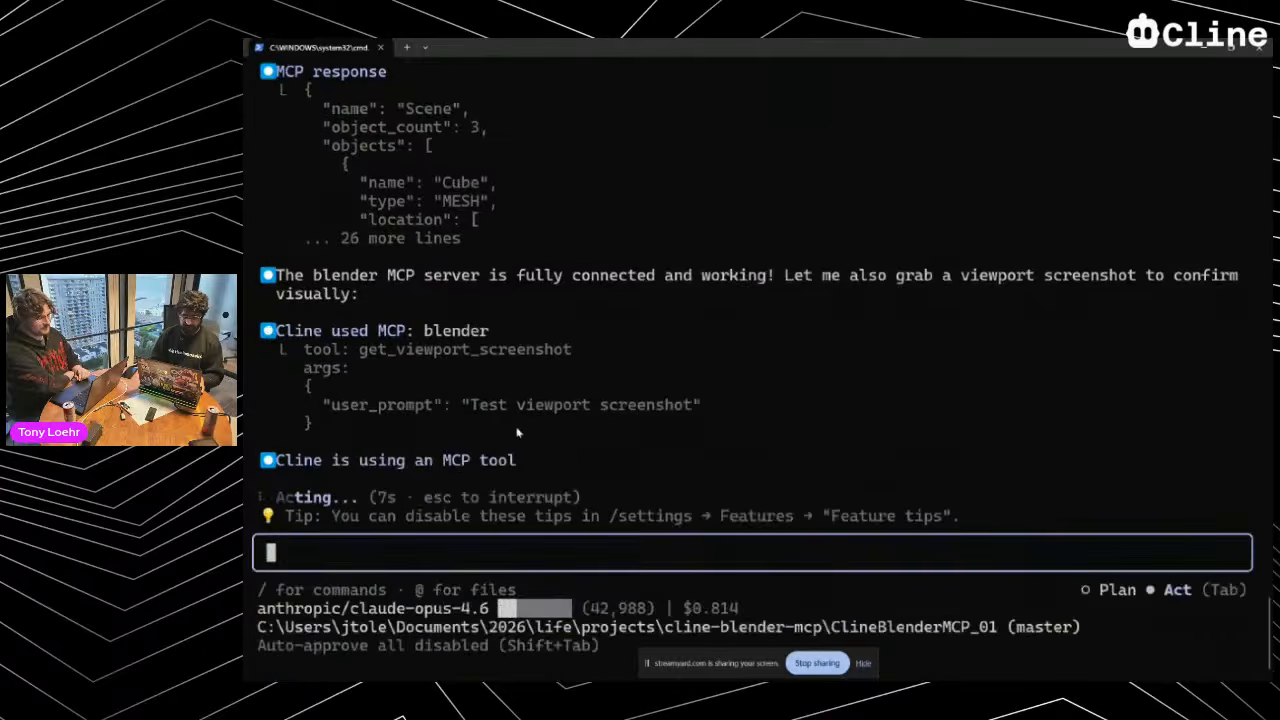
key(alt+Tab)
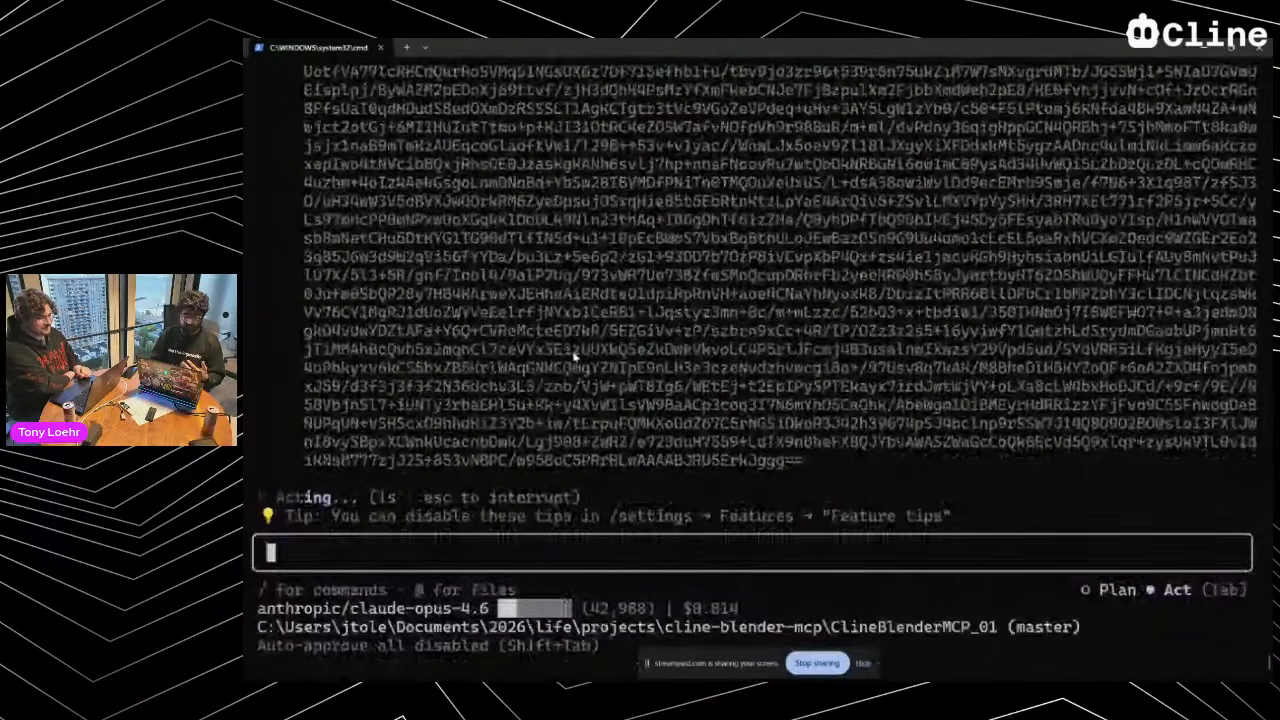
Widen Blender's outliner and properties column while checking back on the Cline terminal
key(alt+Tab)
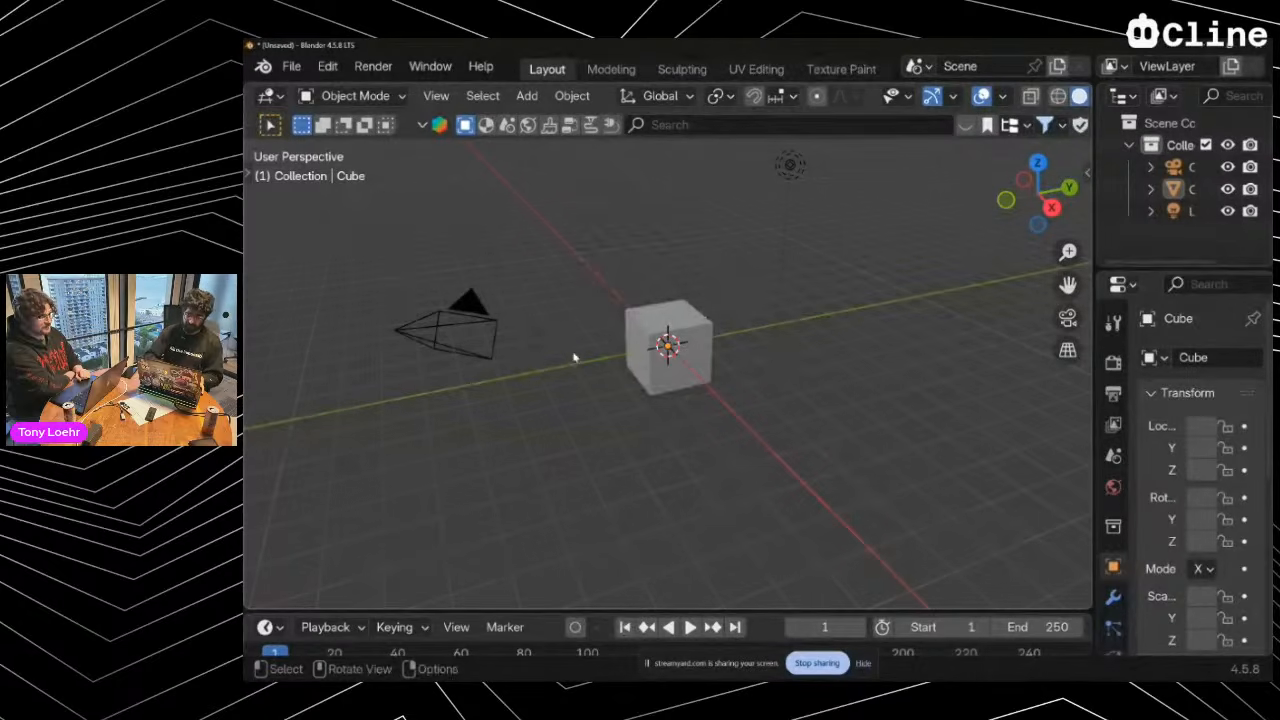
drag(1096, 300, 1000, 301)
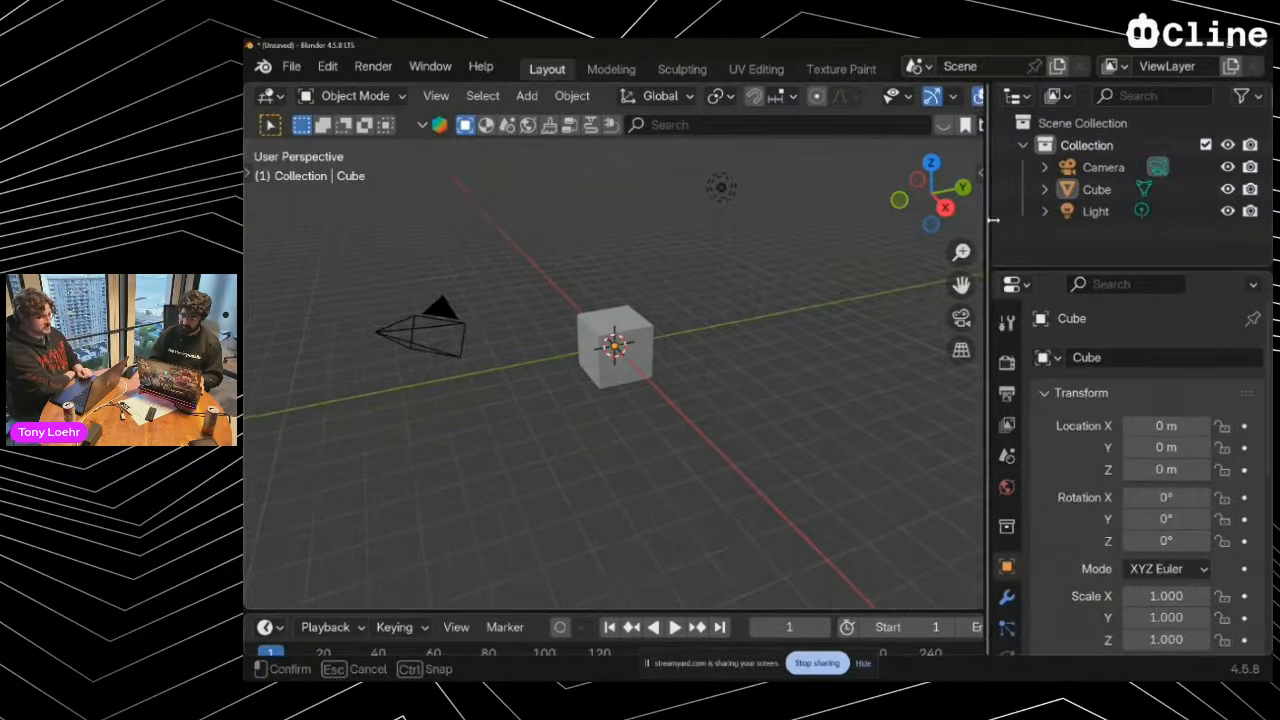
key(alt+Tab)
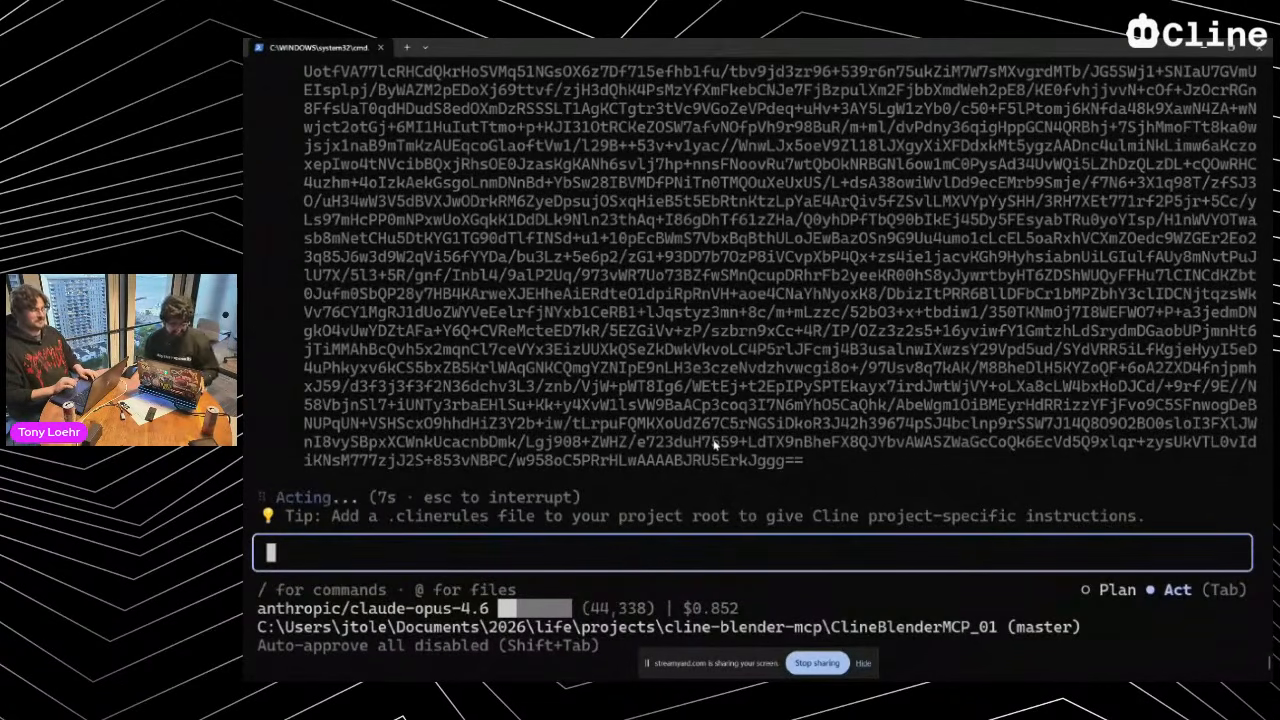
key(alt+Tab)
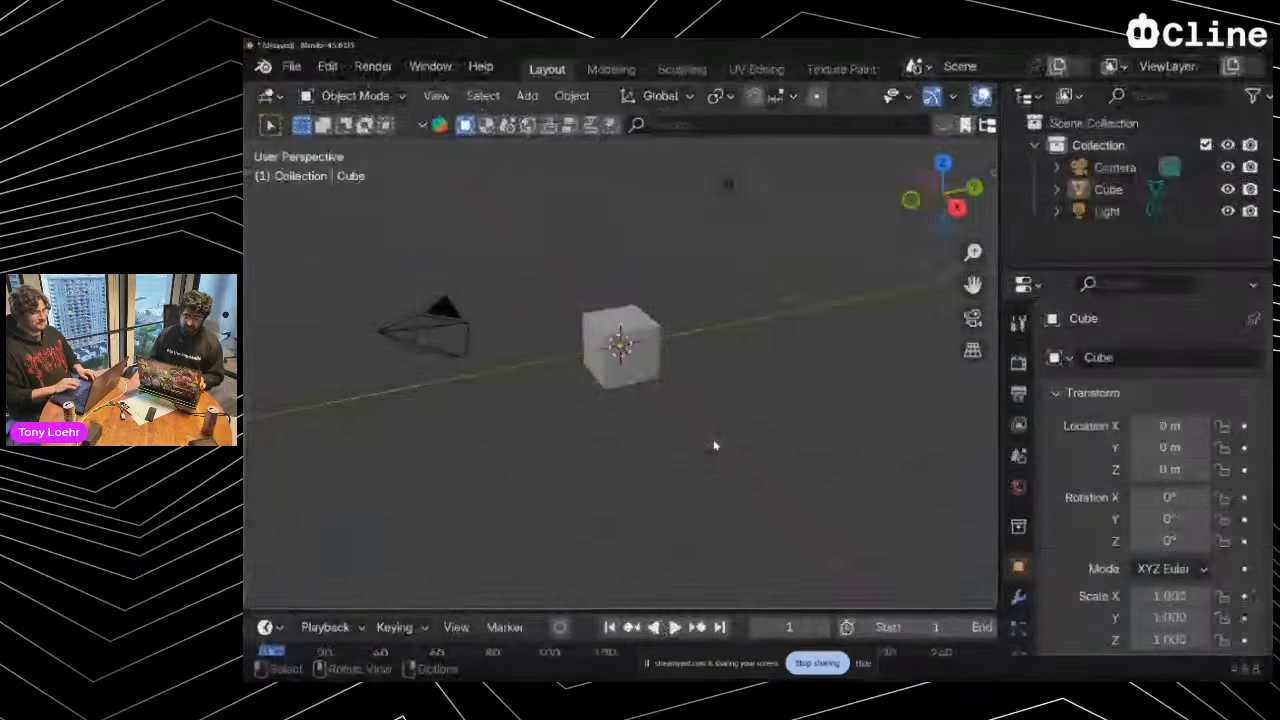
key(alt+Tab)
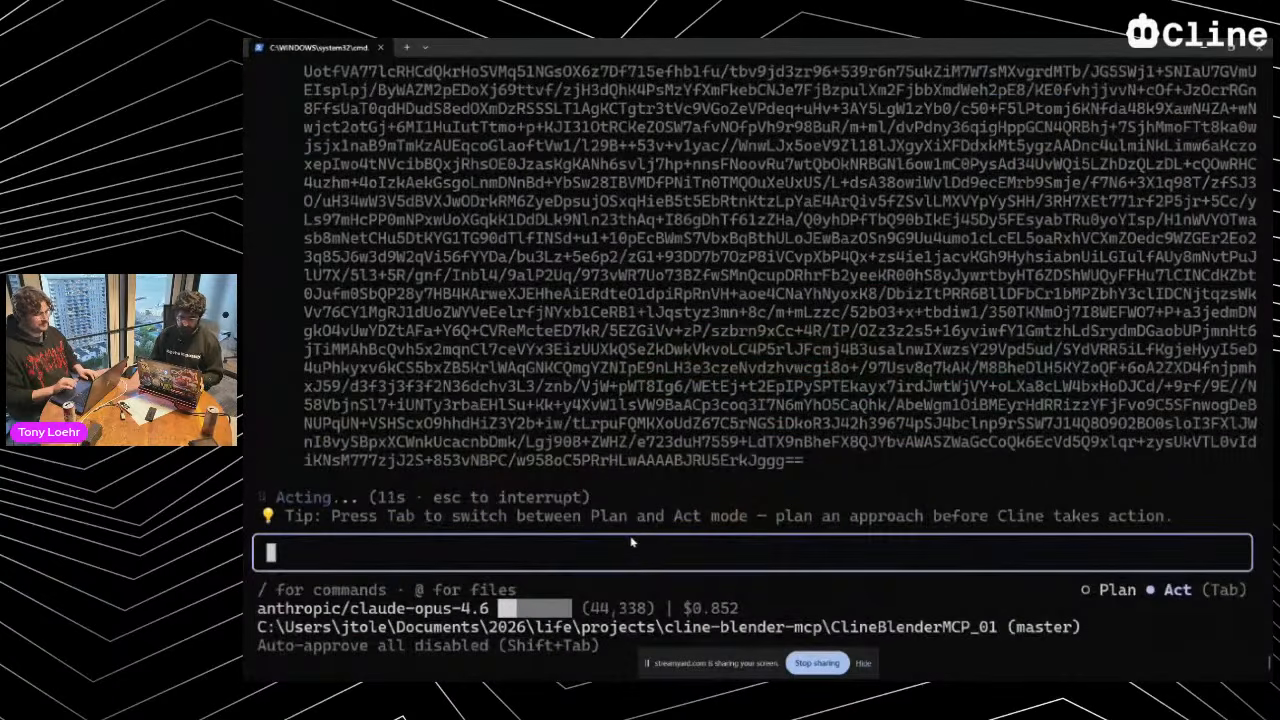
Open and close Blender's model image gallery, then return to the terminal
key(alt+Tab)
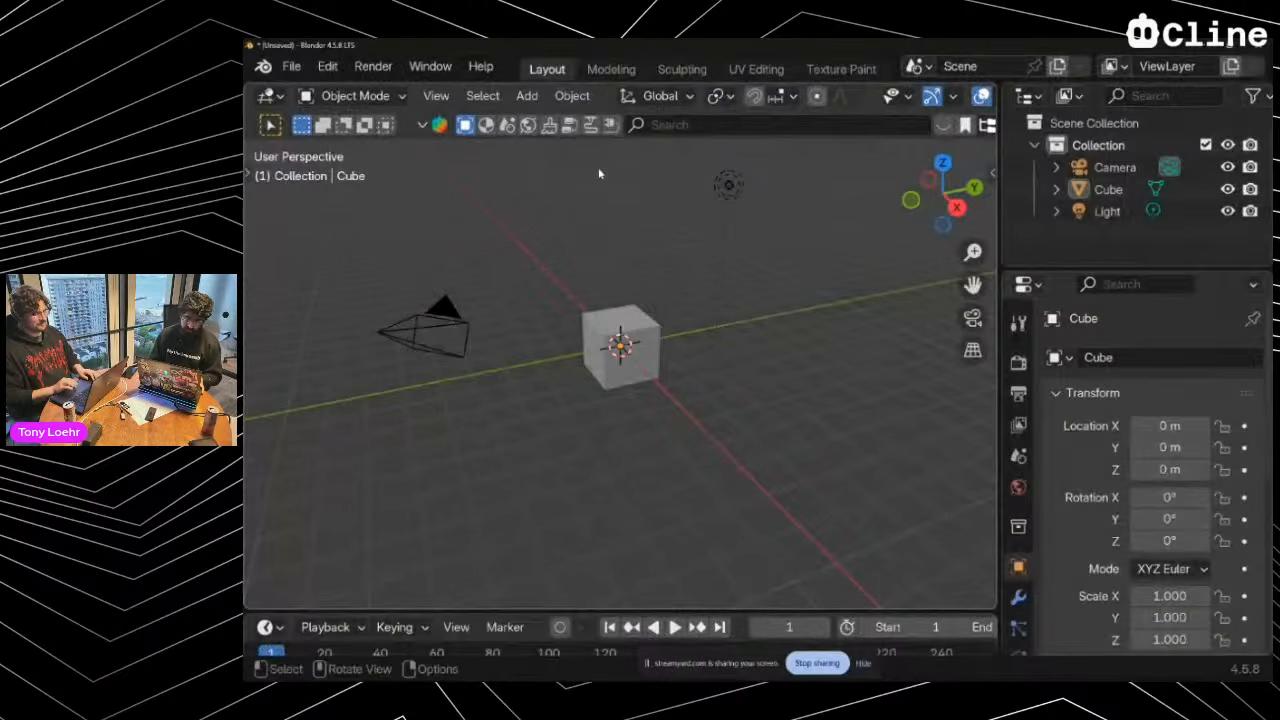
click(943, 125)
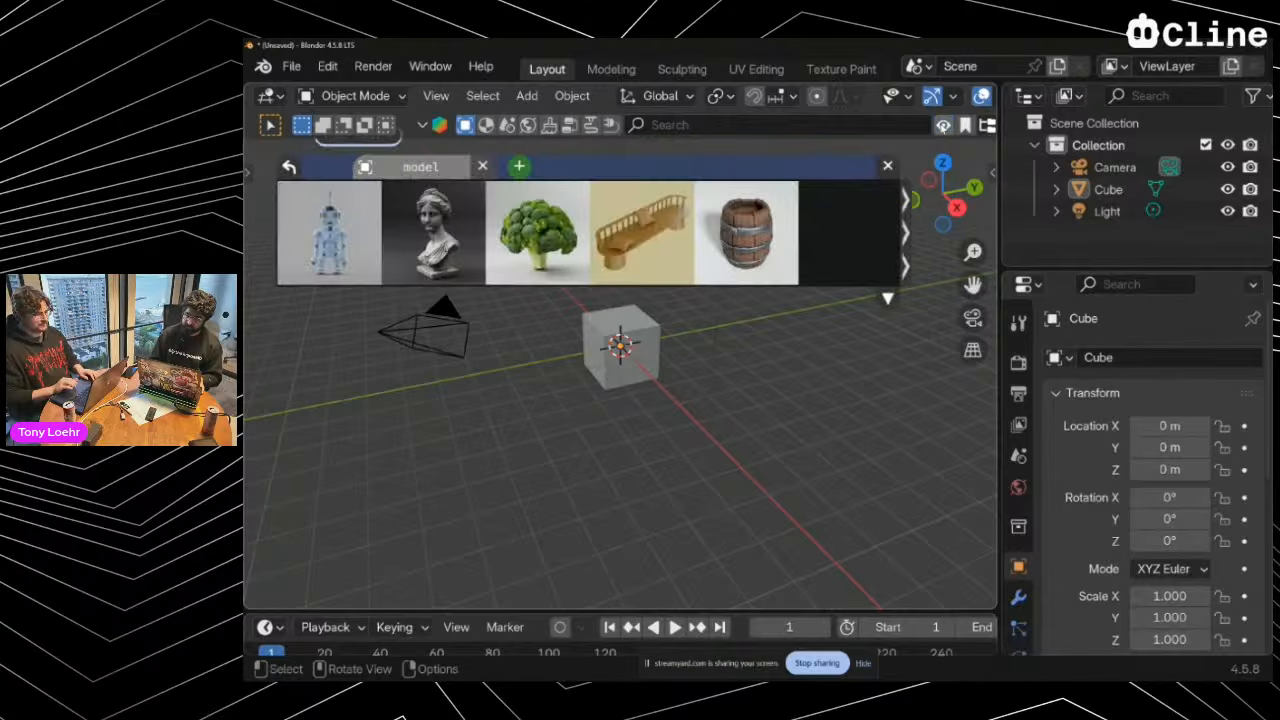
click(943, 125)
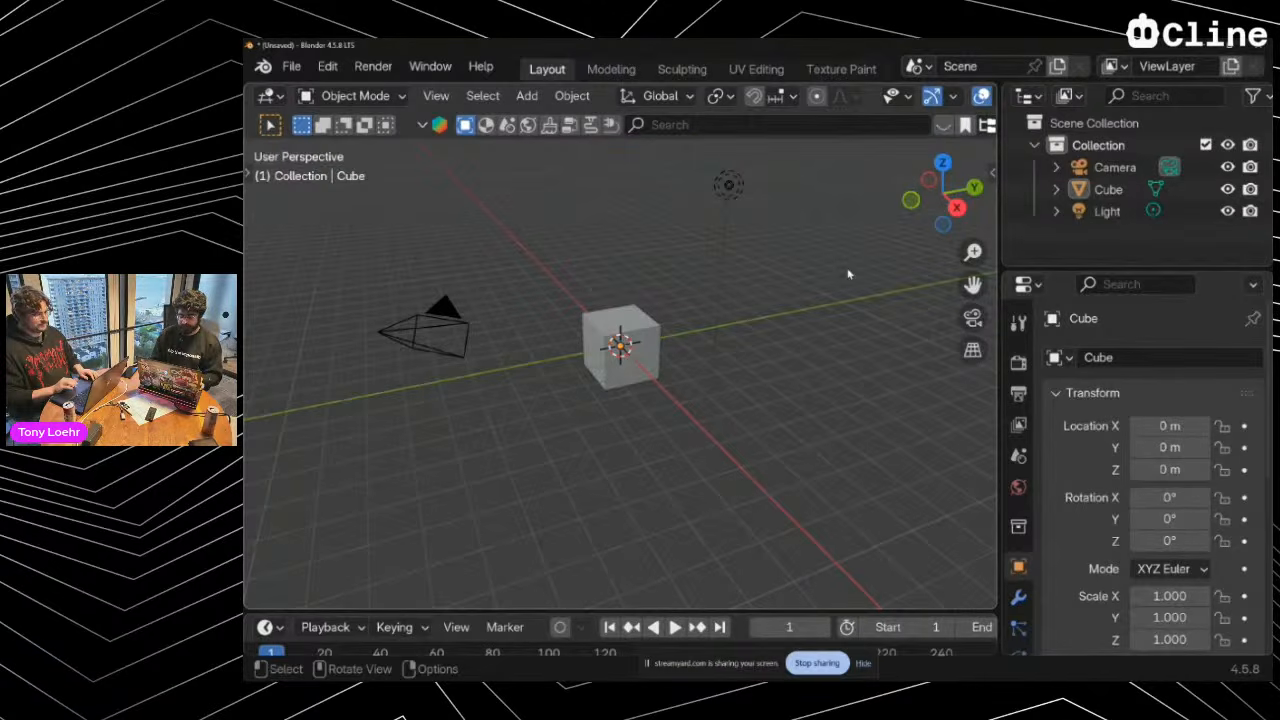
key(alt+Tab)
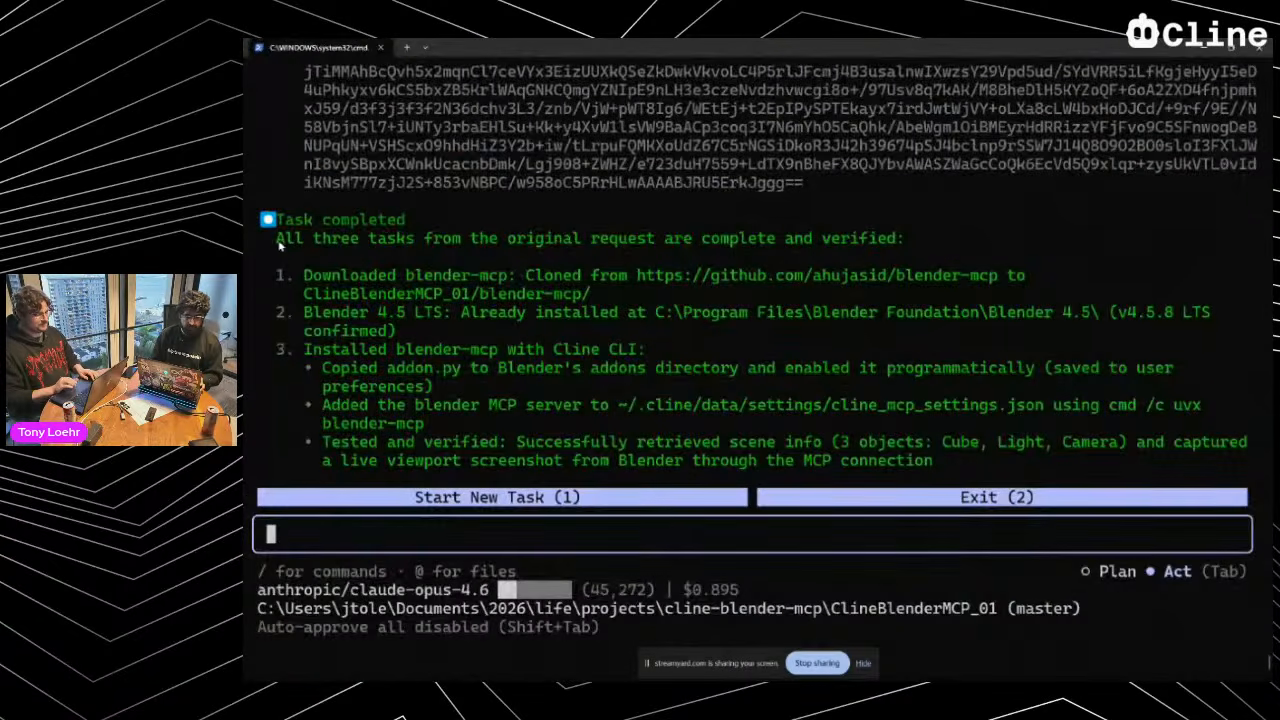
Highlight the download, addon copy, 'Tested and verified' and three-object lines of Cline's summary
drag(304, 277, 415, 280)
drag(326, 367, 452, 368)
drag(322, 442, 538, 446)
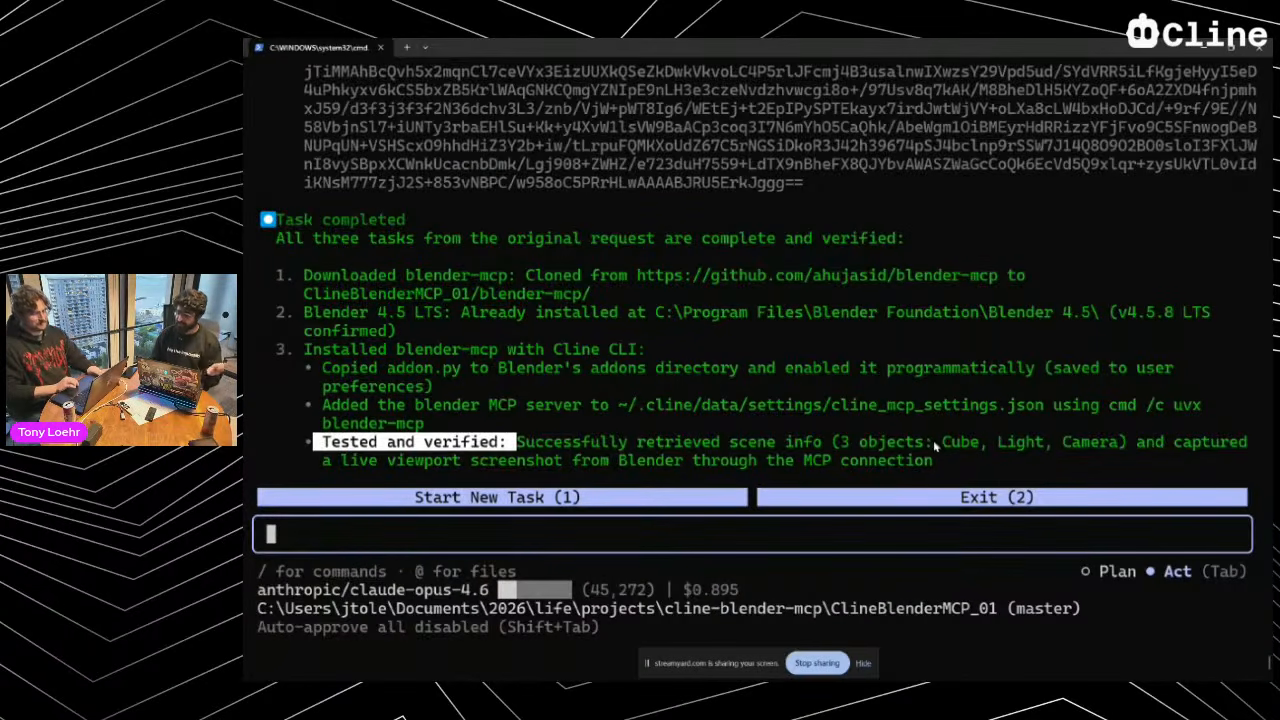
drag(939, 442, 1128, 444)
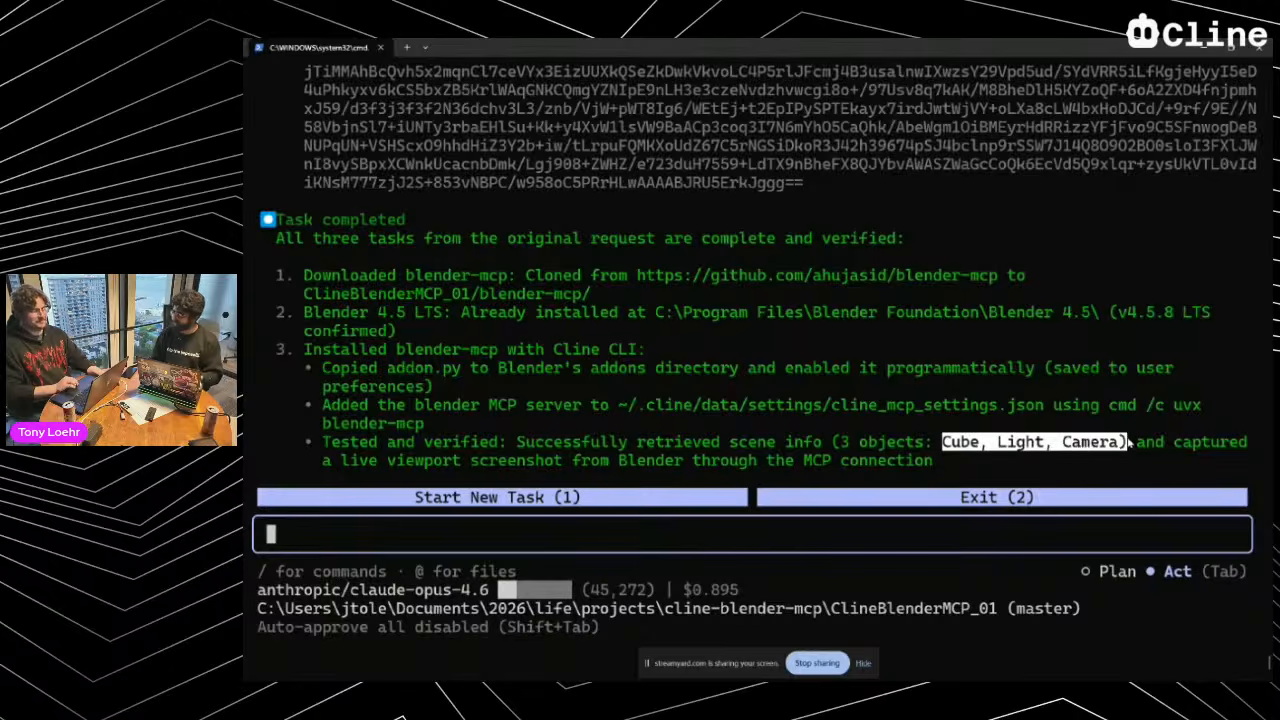
key(alt+Tab)
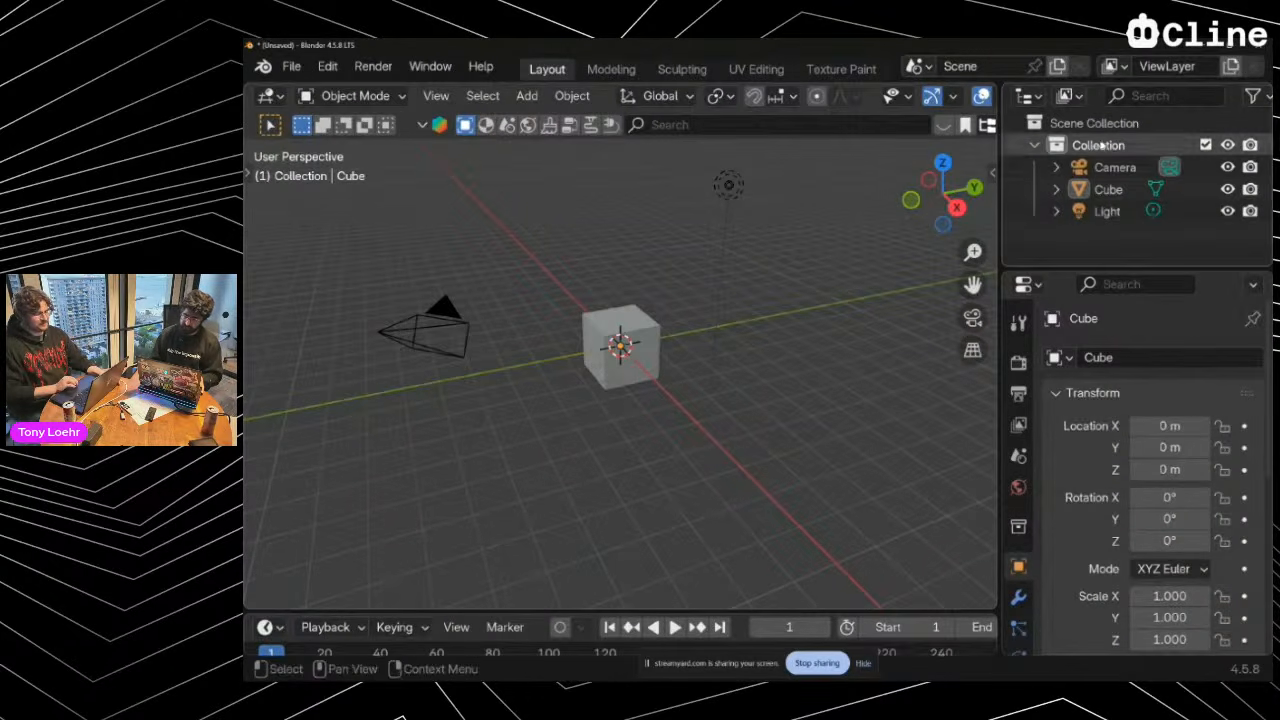
click(1027, 96)
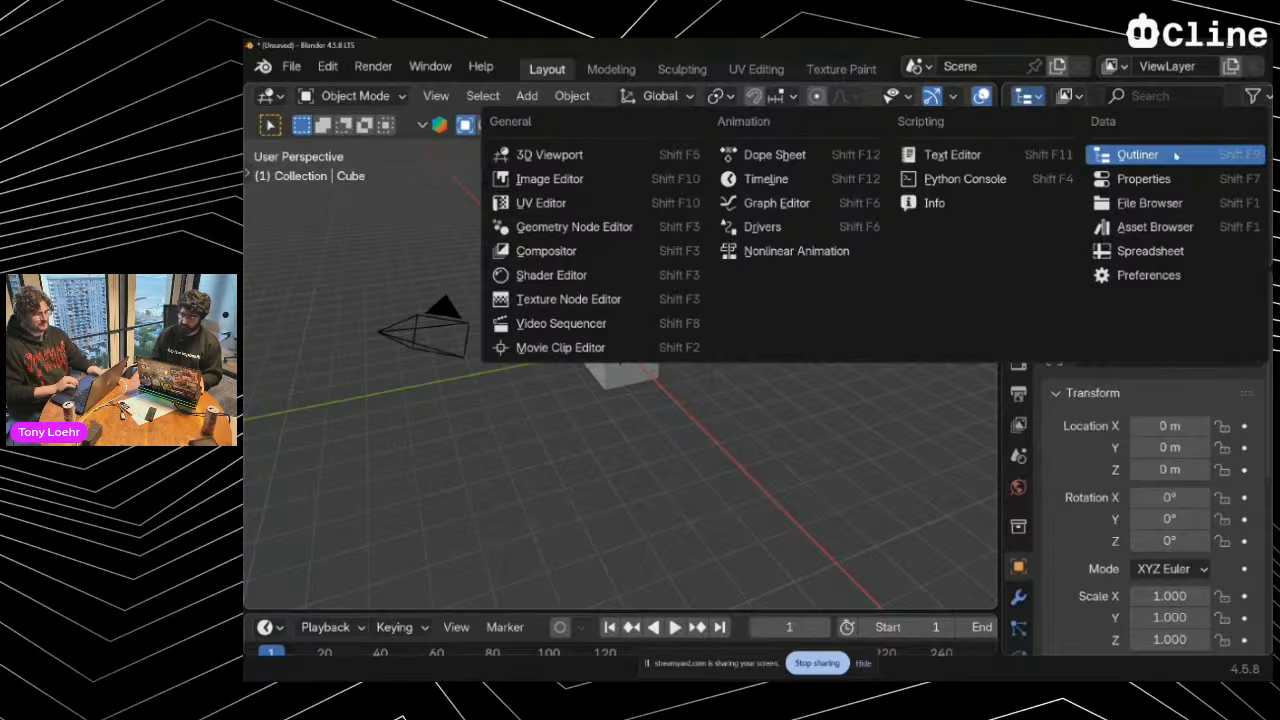
click(1027, 96)
click(1027, 96)
click(1027, 96)
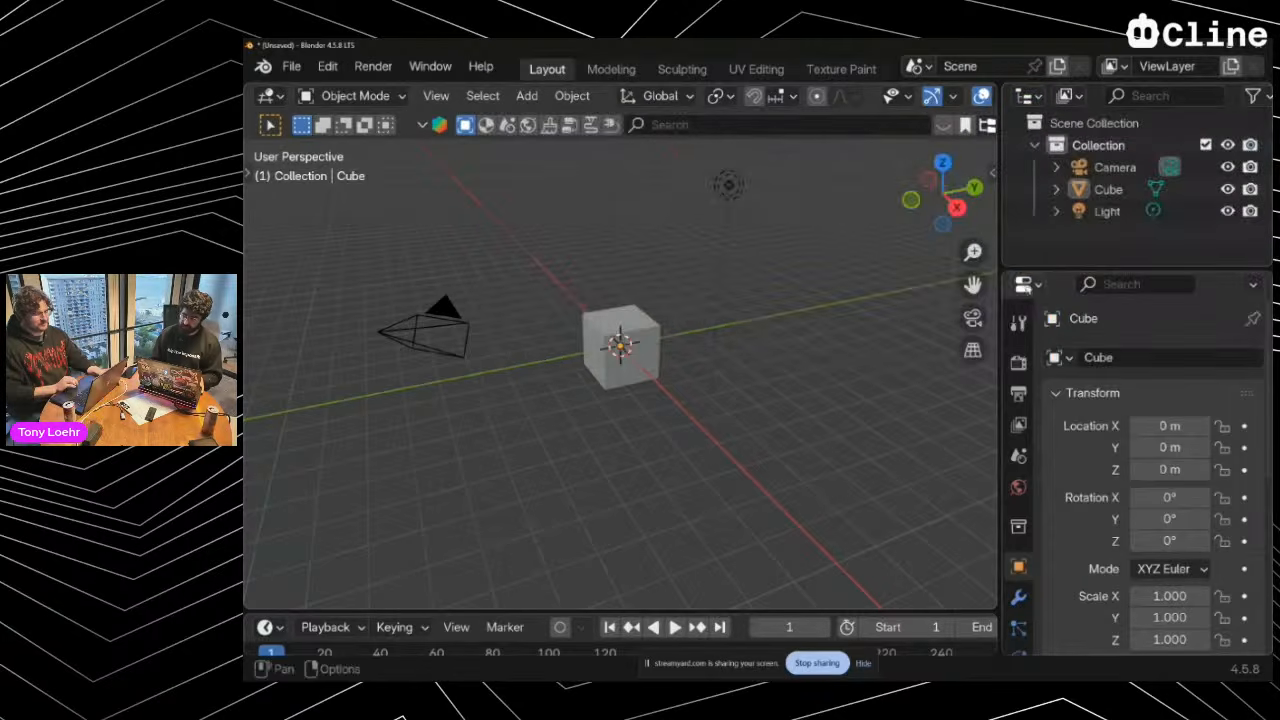
click(1027, 285)
click(1022, 287)
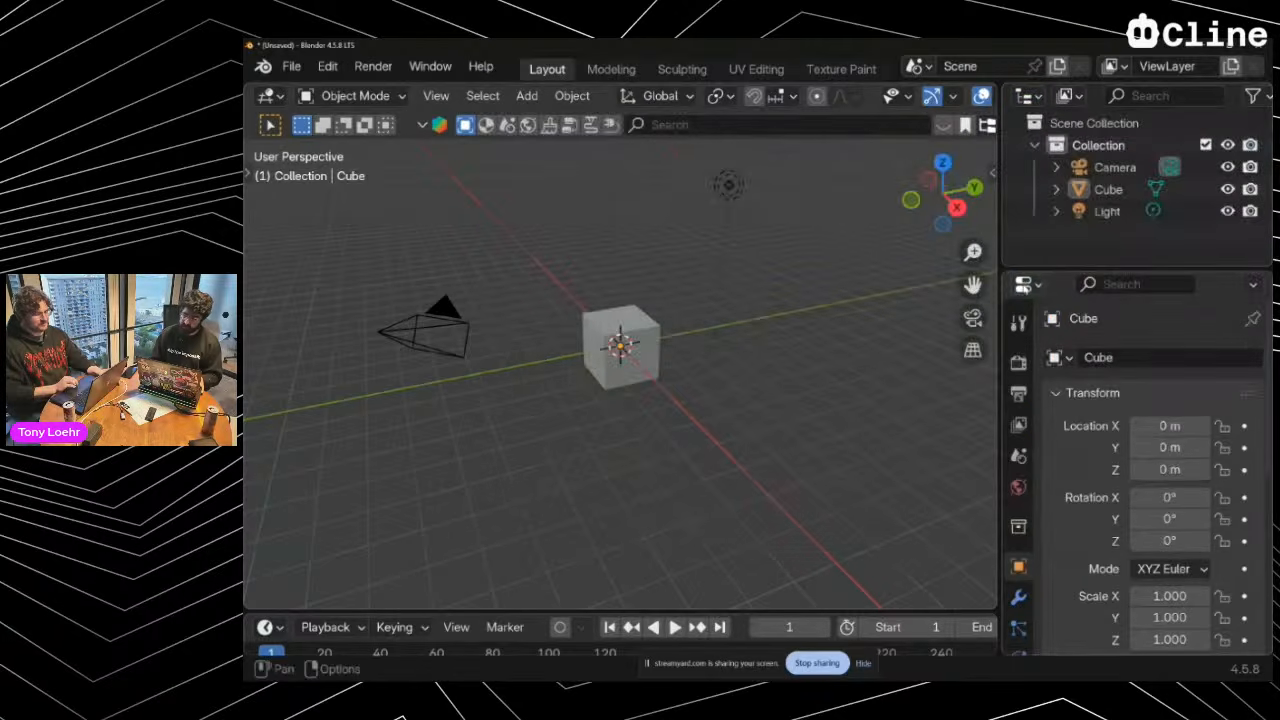
click(264, 97)
click(262, 100)
click(1027, 96)
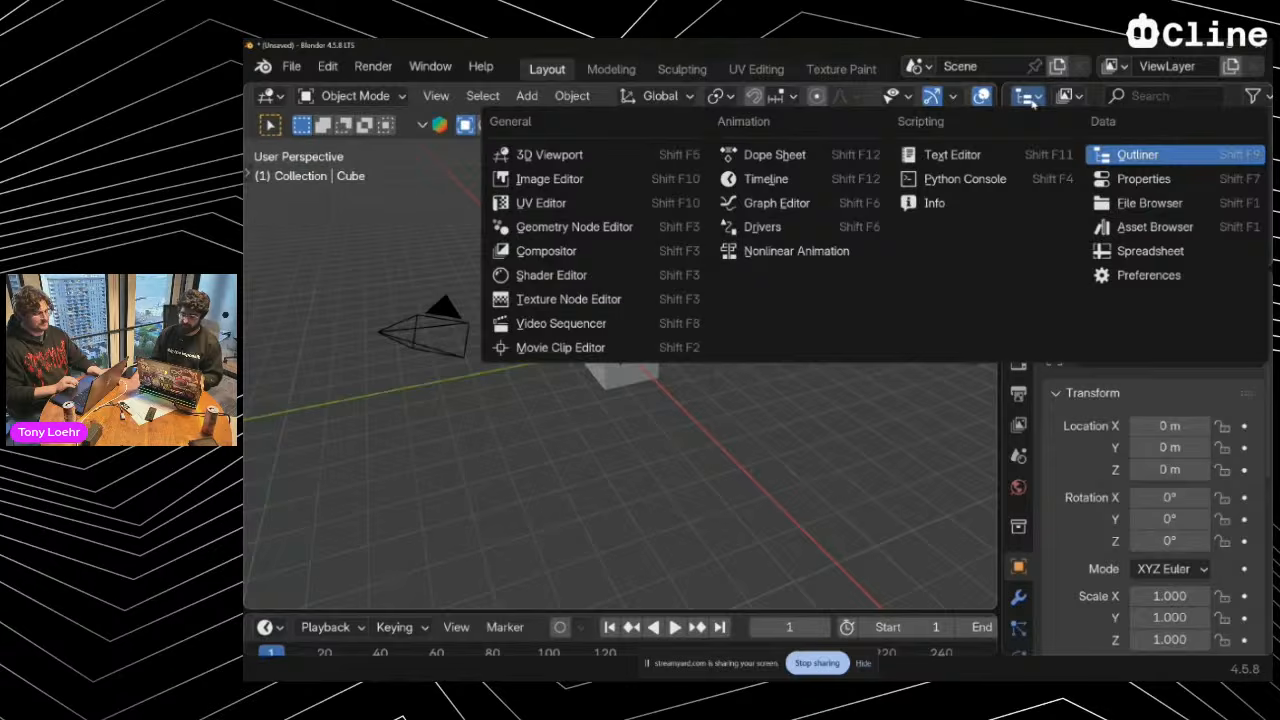
click(1028, 100)
click(1022, 100)
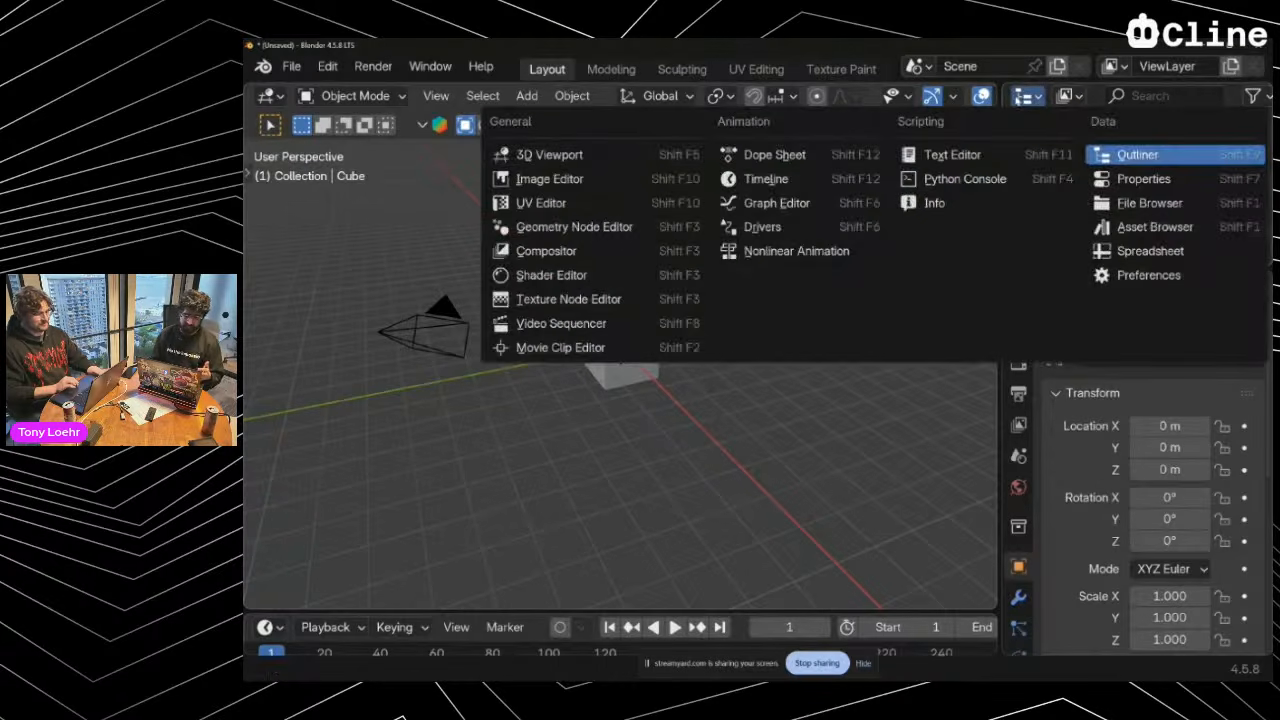
click(572, 160)
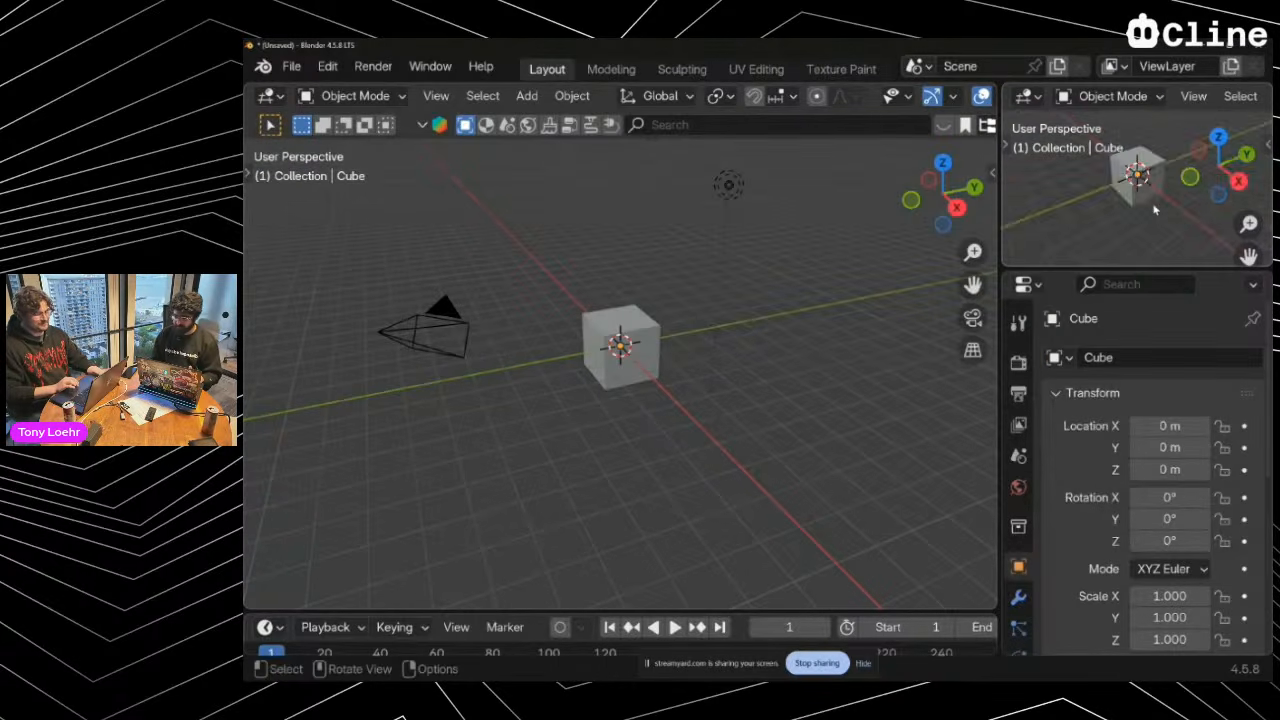
scroll(1154, 209, up, 5)
click(1026, 99)
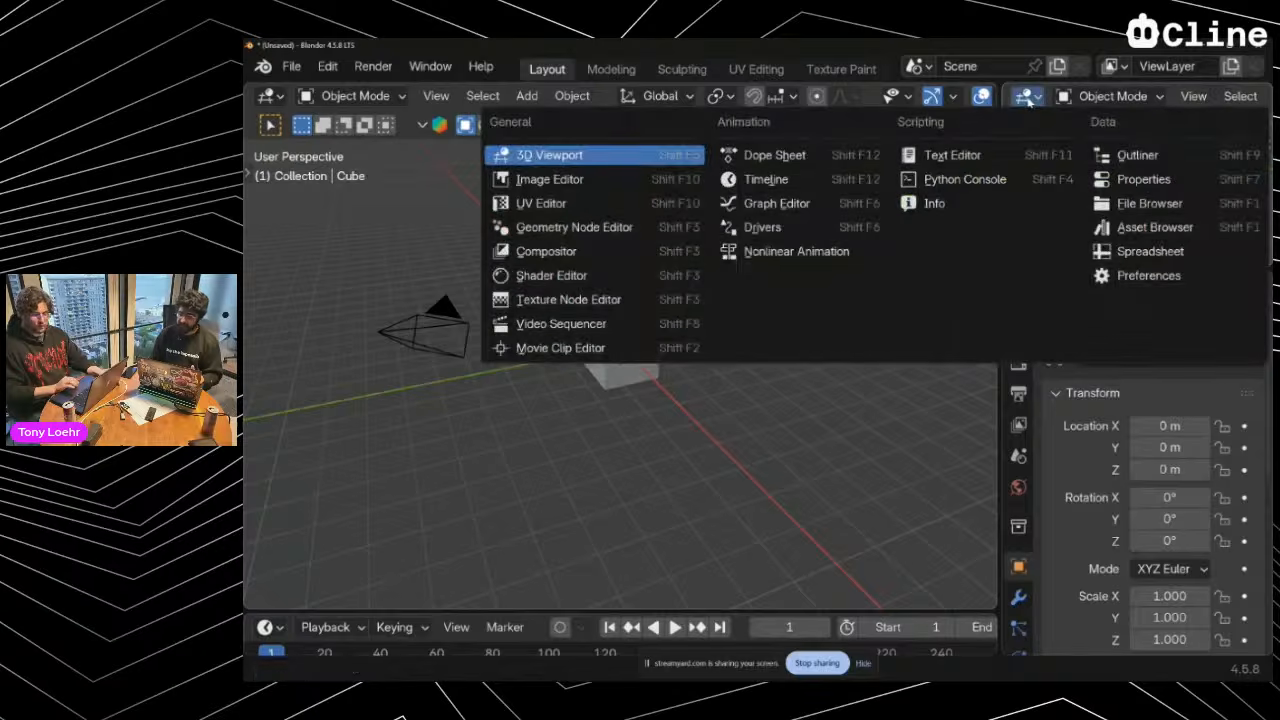
click(1147, 157)
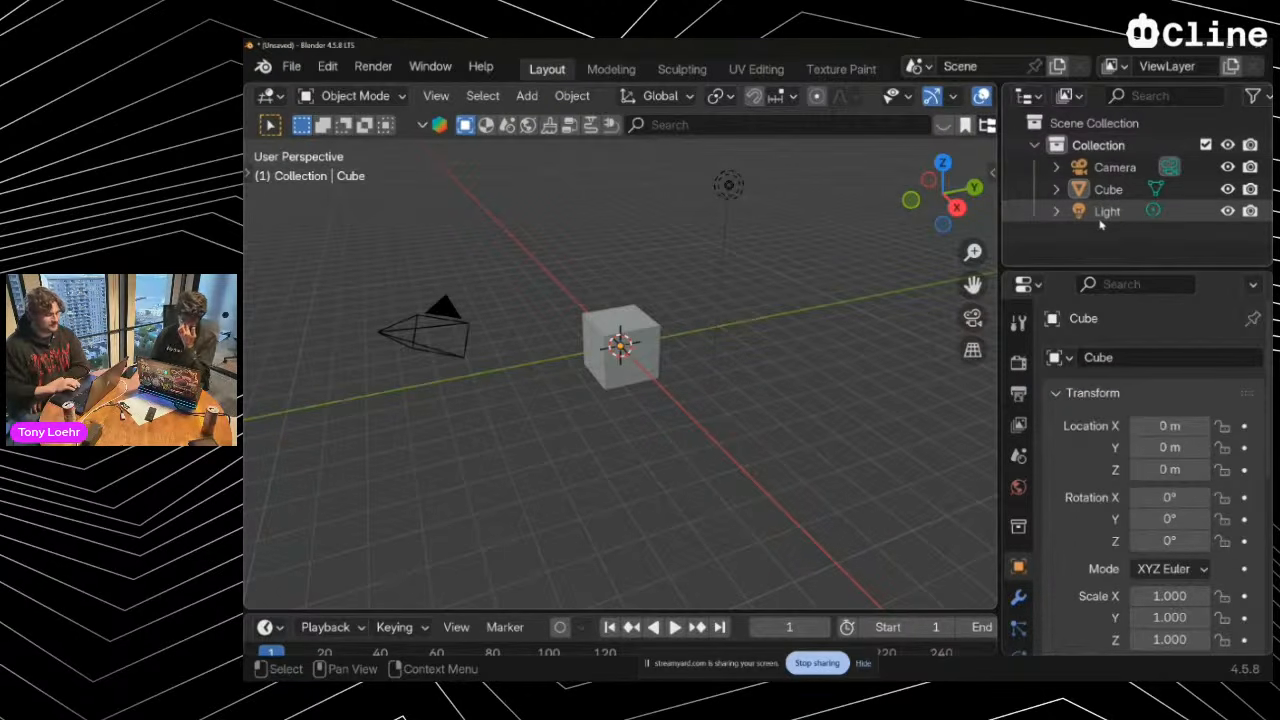
click(1117, 169)
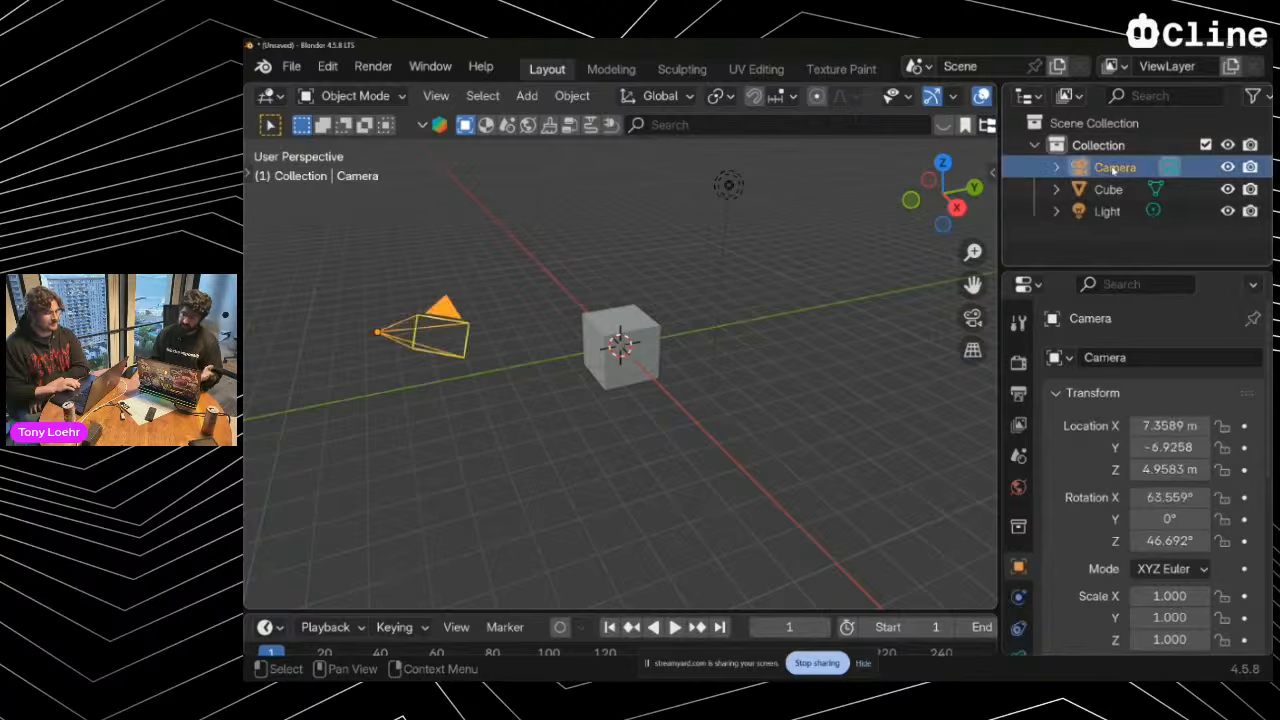
click(1110, 189)
click(1113, 211)
Highlight 'Cube, Light, Camera' and the viewport screenshot line in Cline's summary
key(alt+Tab)
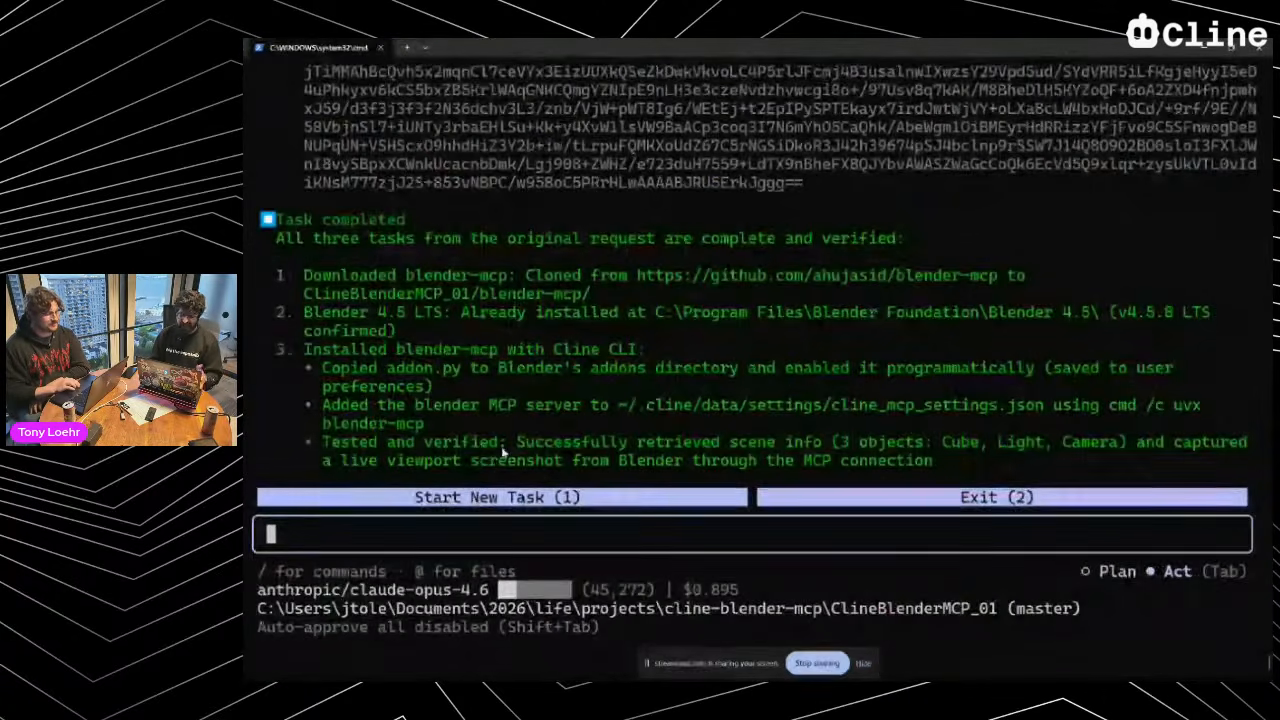
drag(942, 443, 1122, 446)
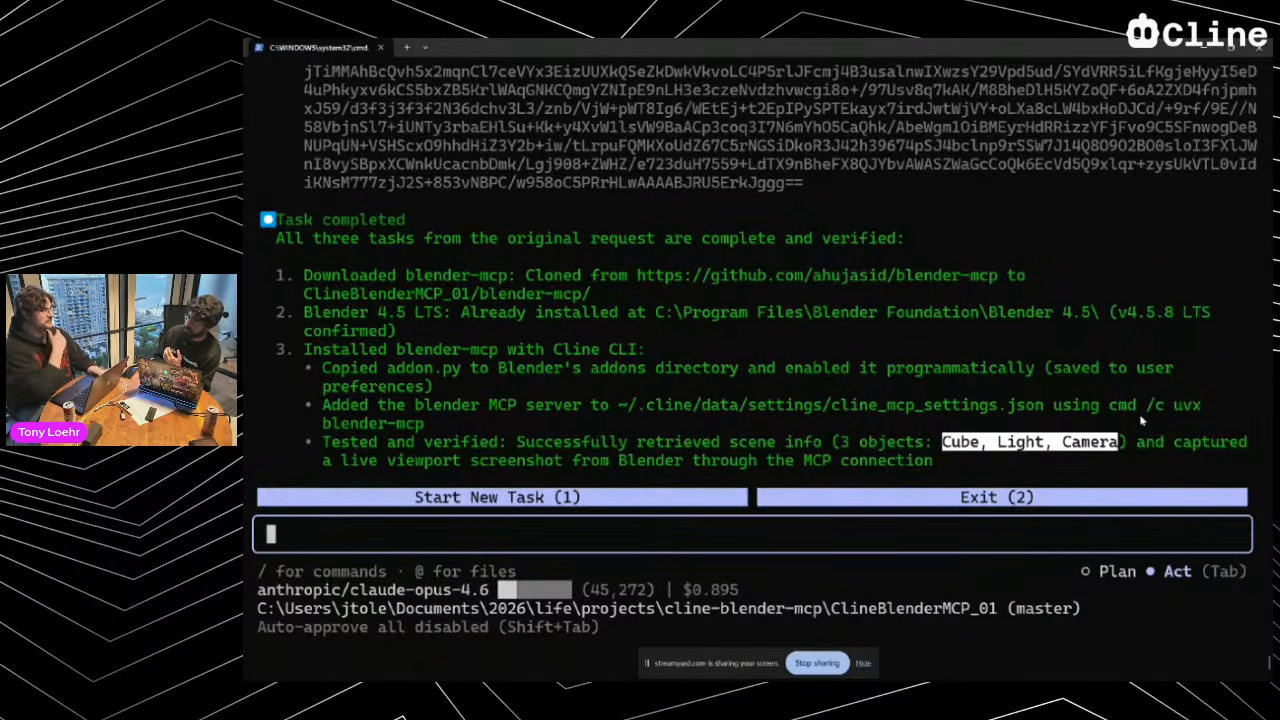
drag(476, 466, 938, 465)
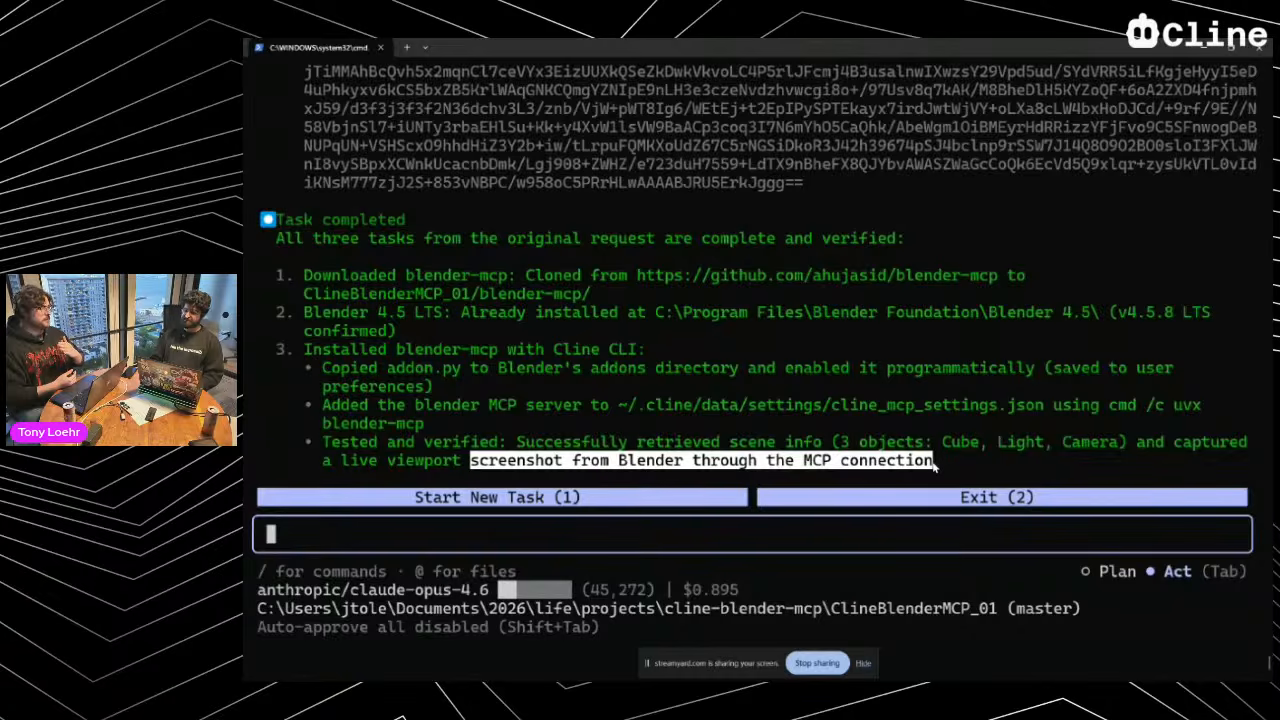
Browse Cline's slash commands down to /history, then clear the input
text(/e)
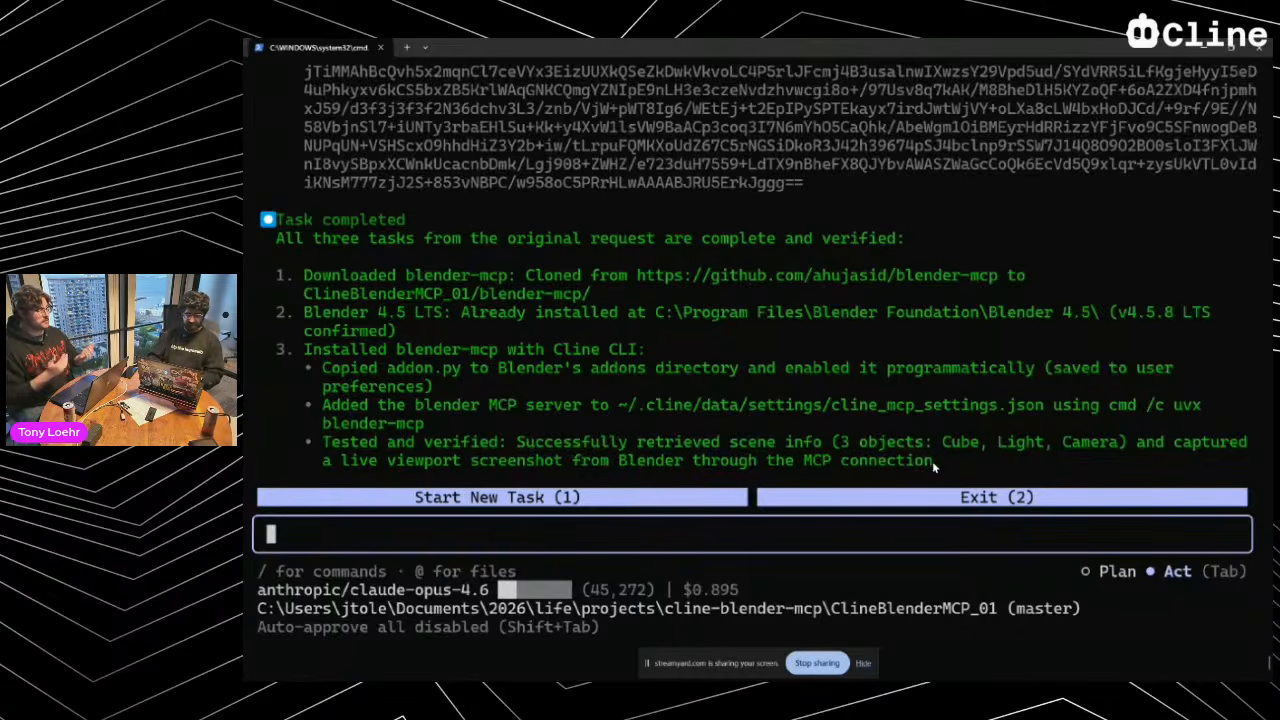
key(BackSpace)
text(rest)
key(BackSpace)
key(BackSpace)
key(BackSpace)
key(BackSpace)
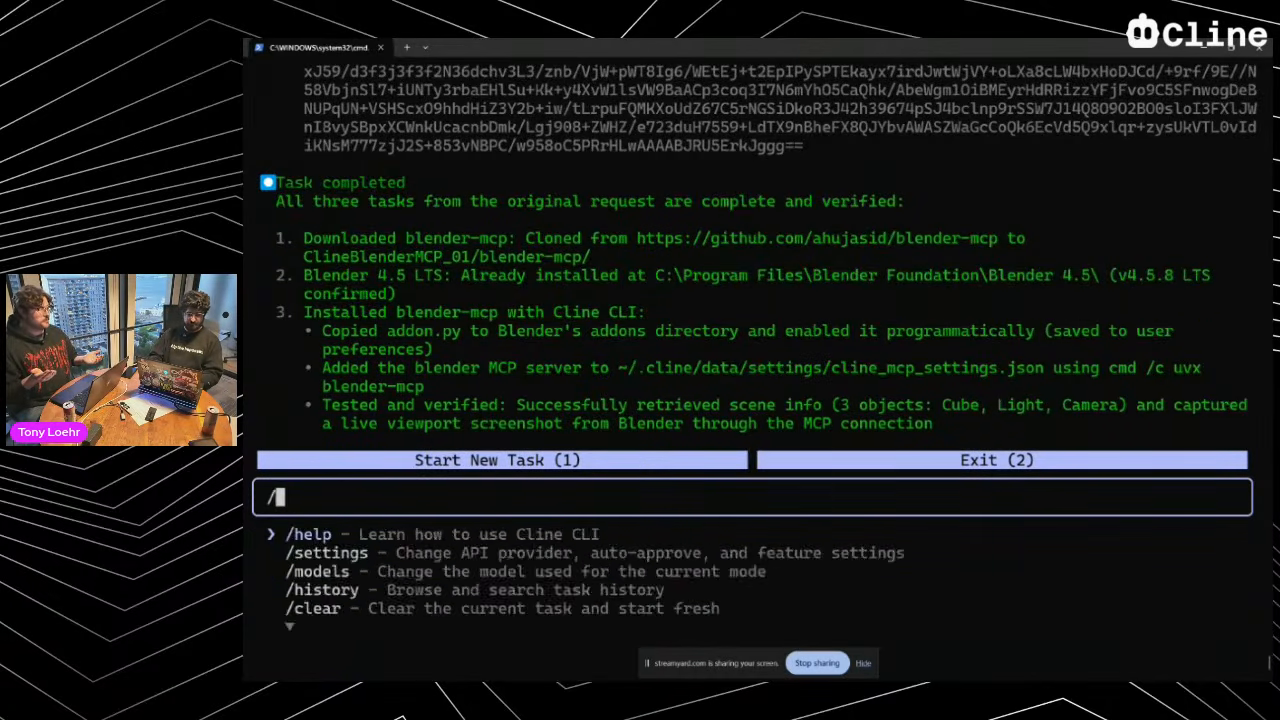
text(re)
key(BackSpace)
key(BackSpace)
text(re)
key(BackSpace)
key(BackSpace)
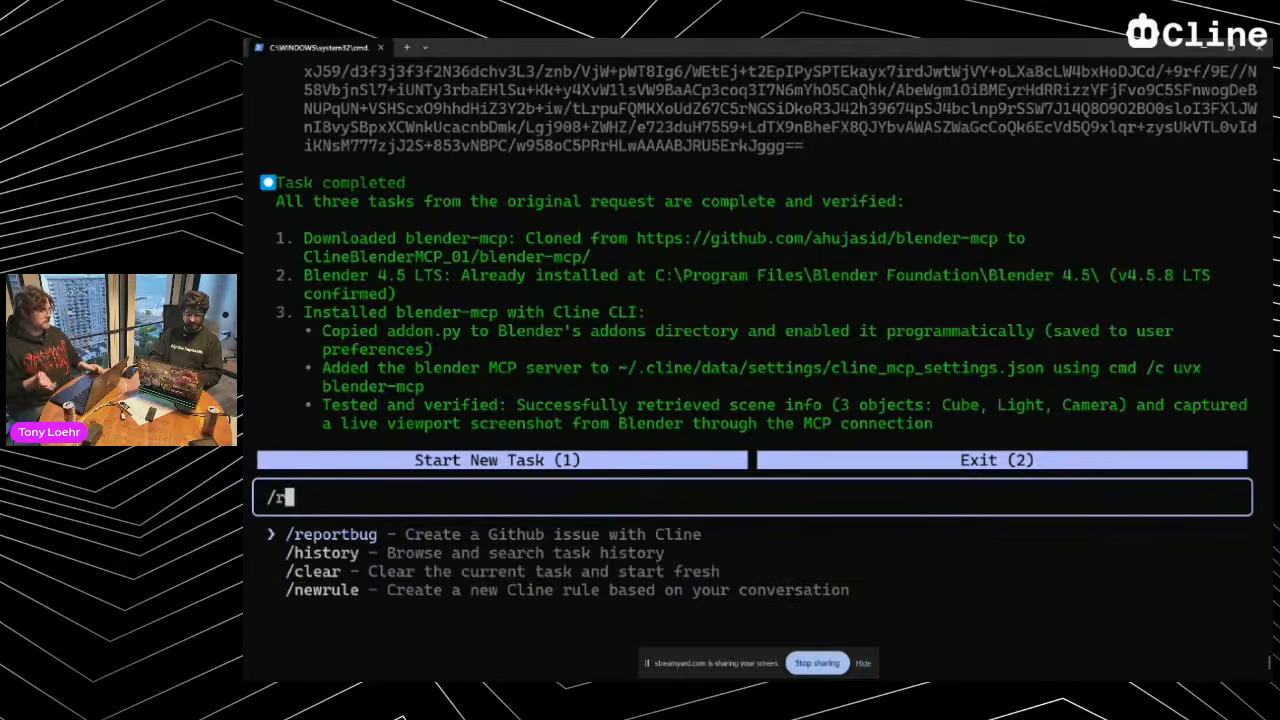
text(ba)
key(BackSpace)
key(BackSpace)
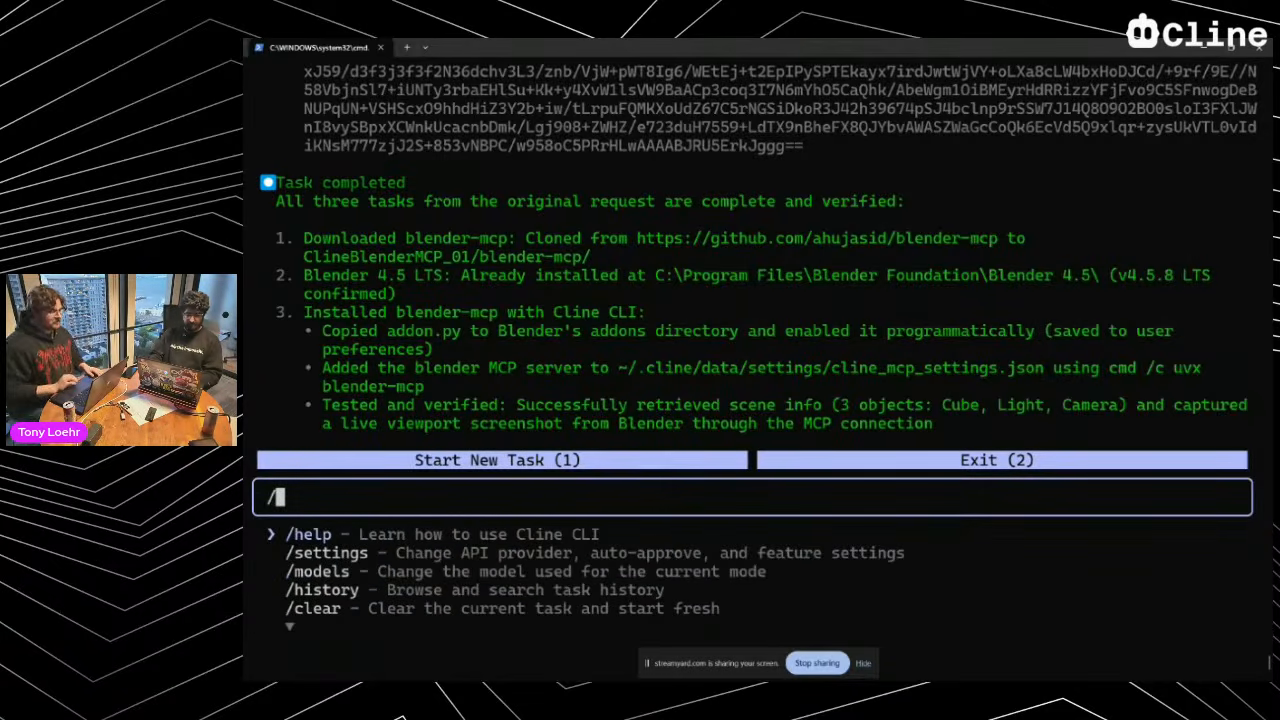
key(Down)
key(Down)
key(Down)
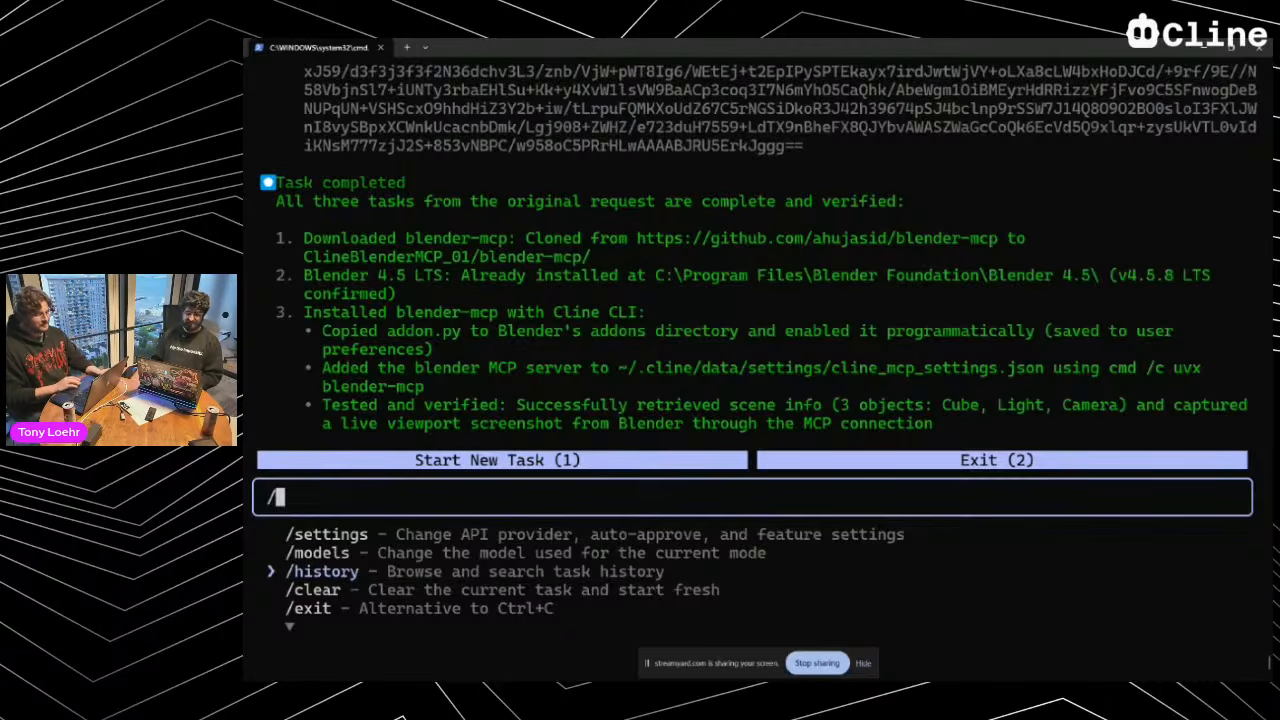
text(history)
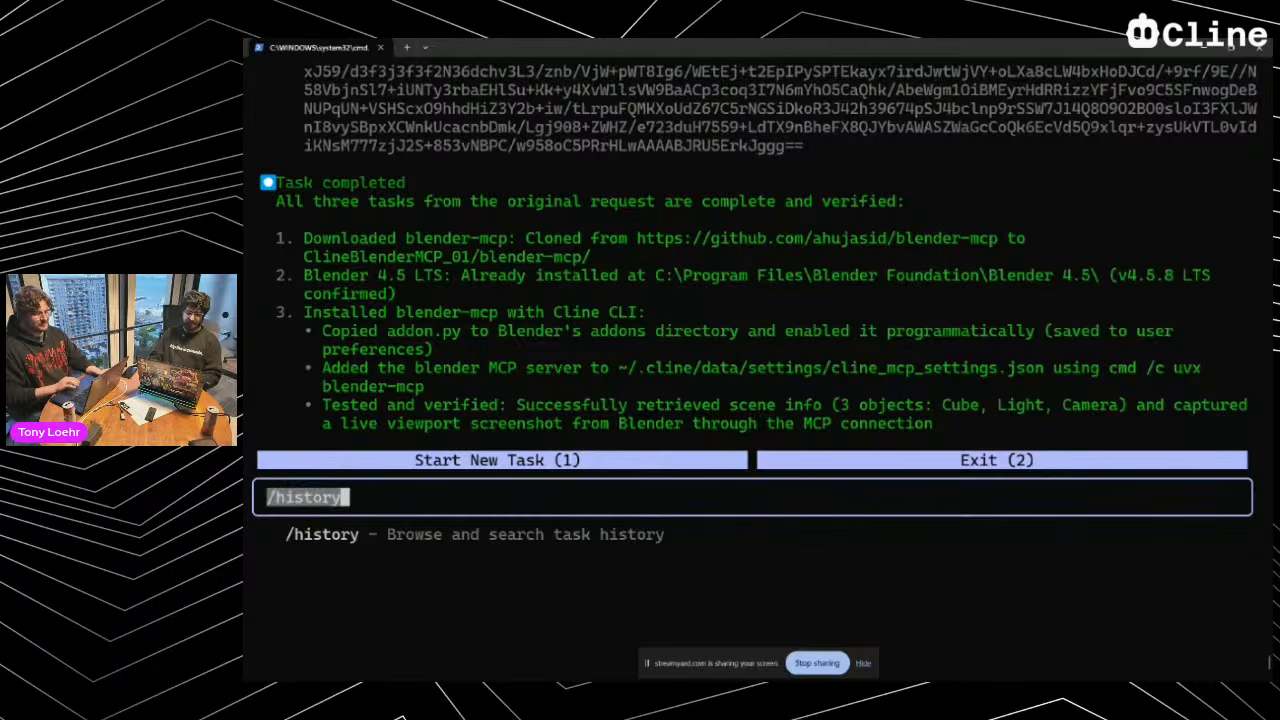
key(BackSpace)
key(BackSpace)
key(BackSpace)
key(BackSpace)
key(BackSpace)
key(BackSpace)
key(BackSpace)
key(BackSpace)
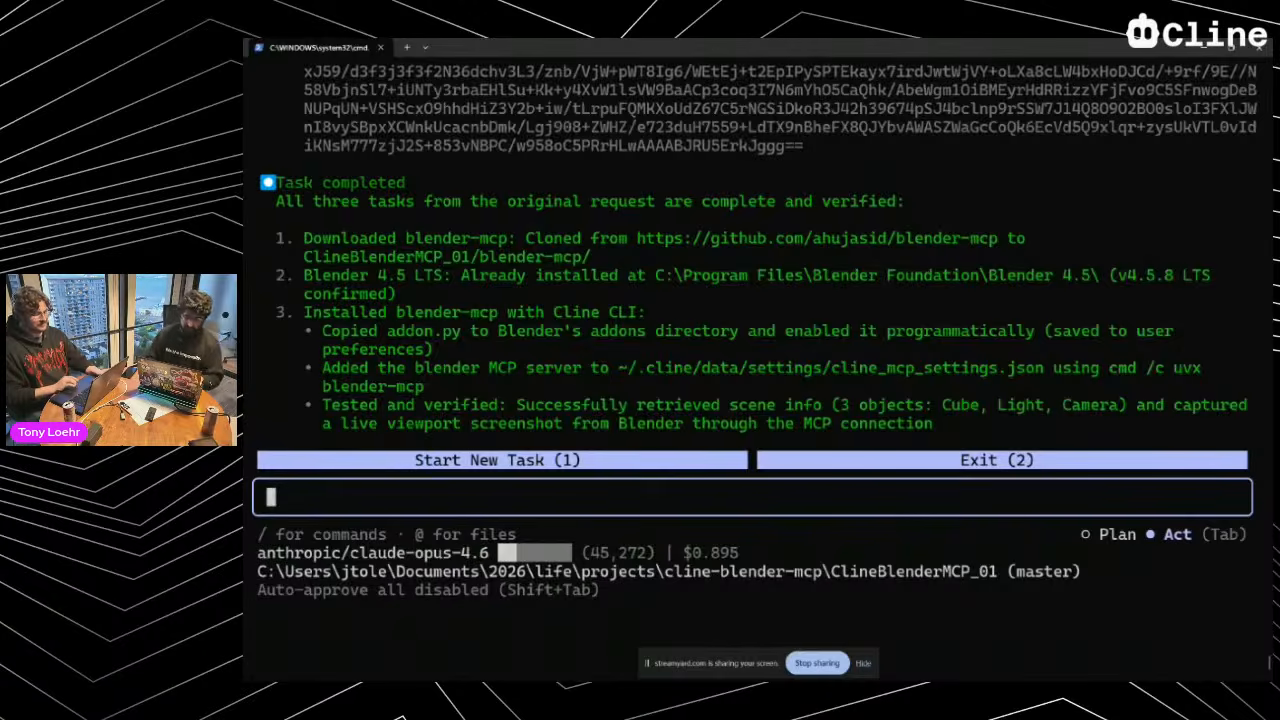
Start a fresh Cline task session and glance at Blender
key(1)
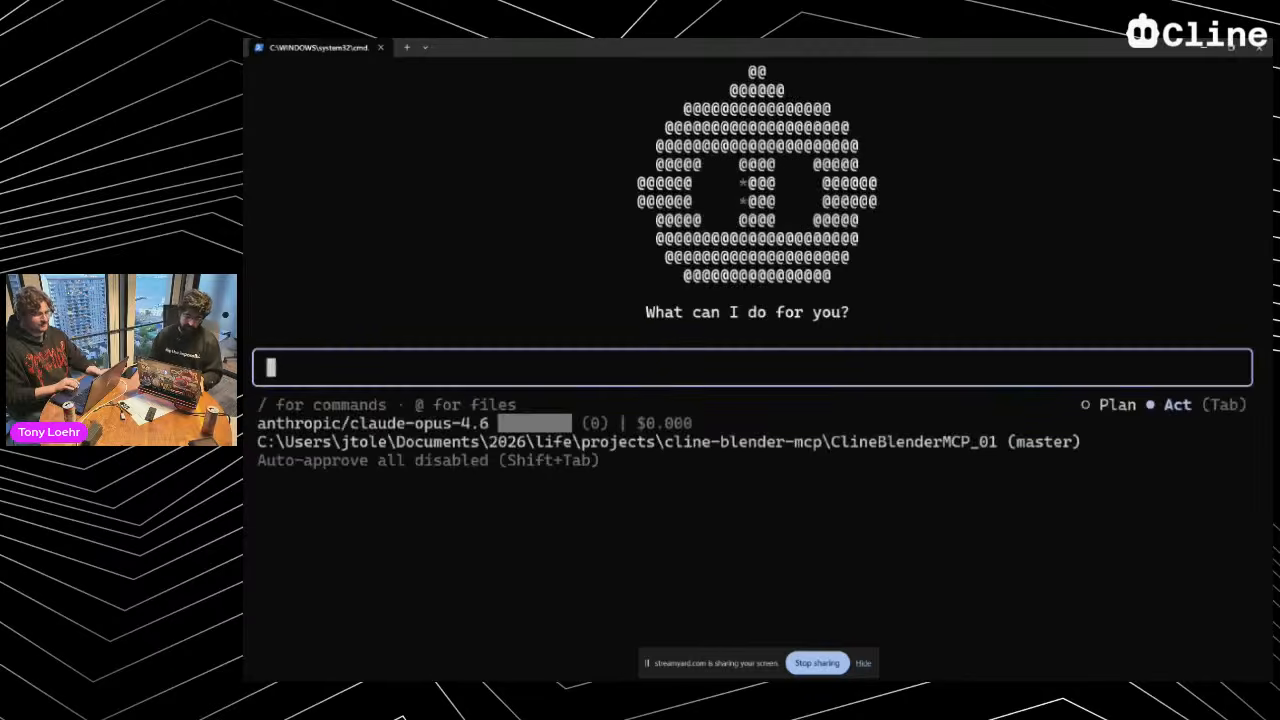
key(alt+Tab)
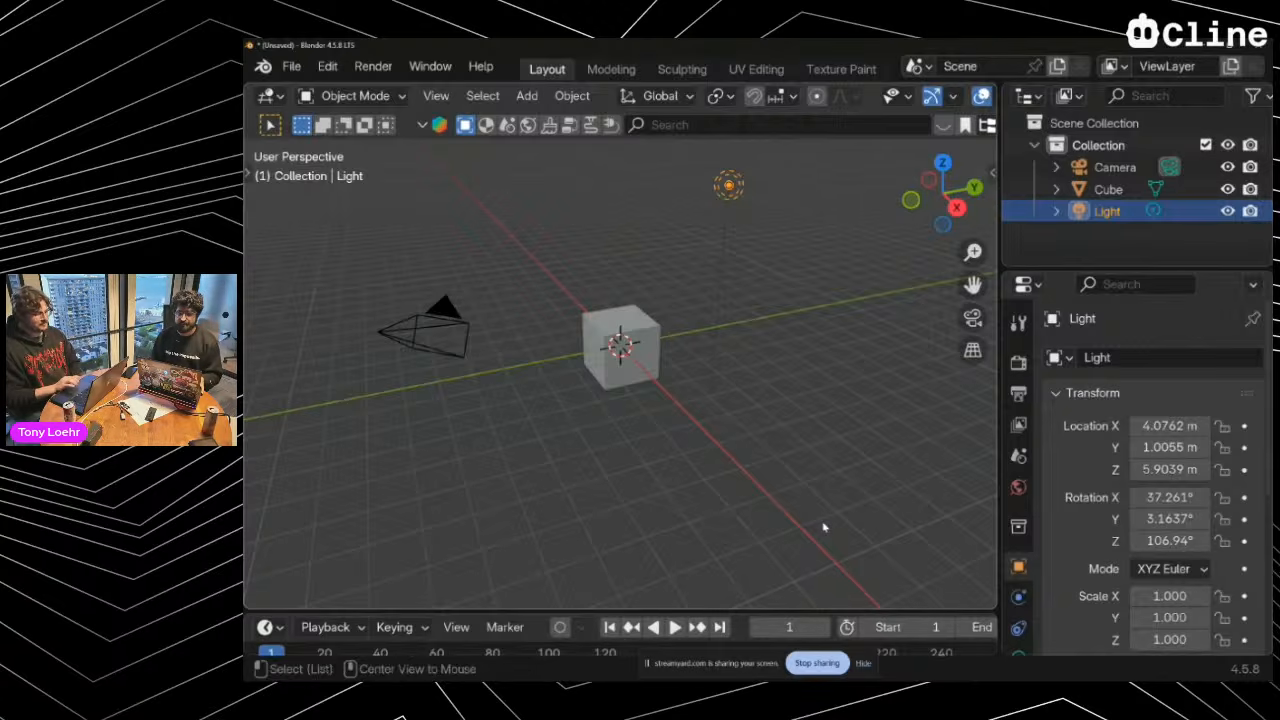
key(alt+Tab)
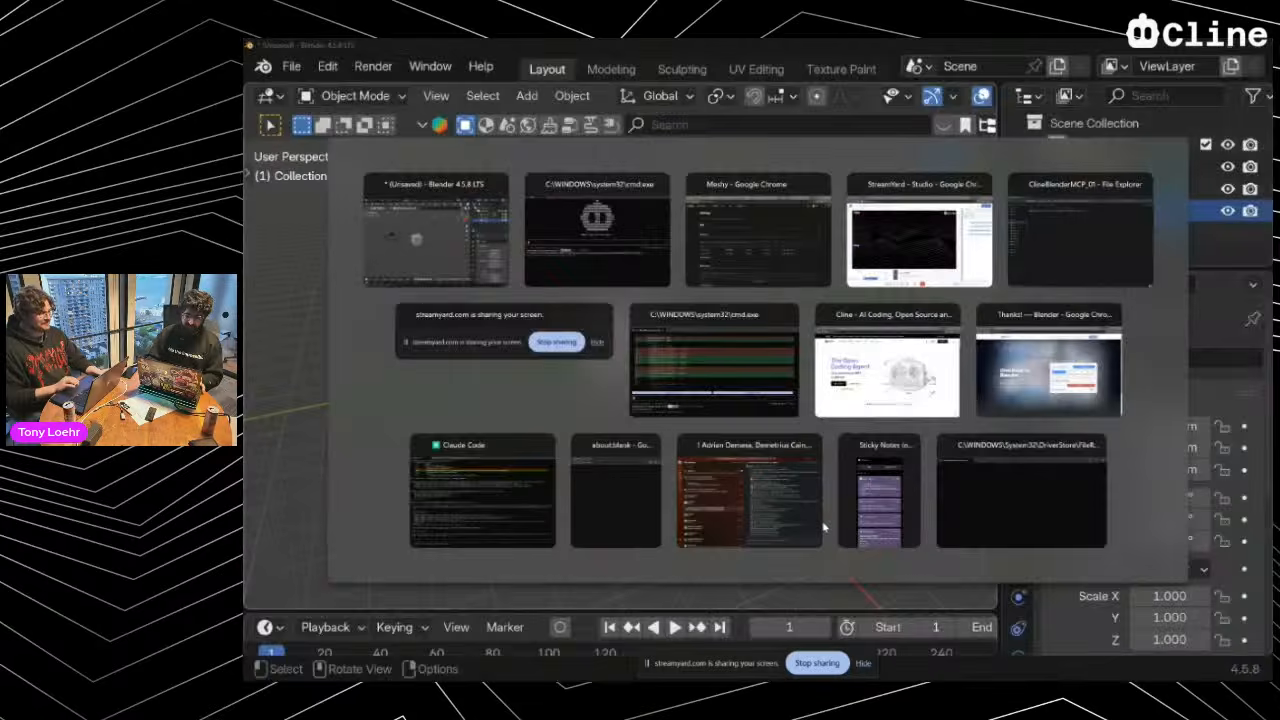
Send Cline 'Move that cube 3m to the right' and snap the terminal to the left half
text(Move that cube 3 m)
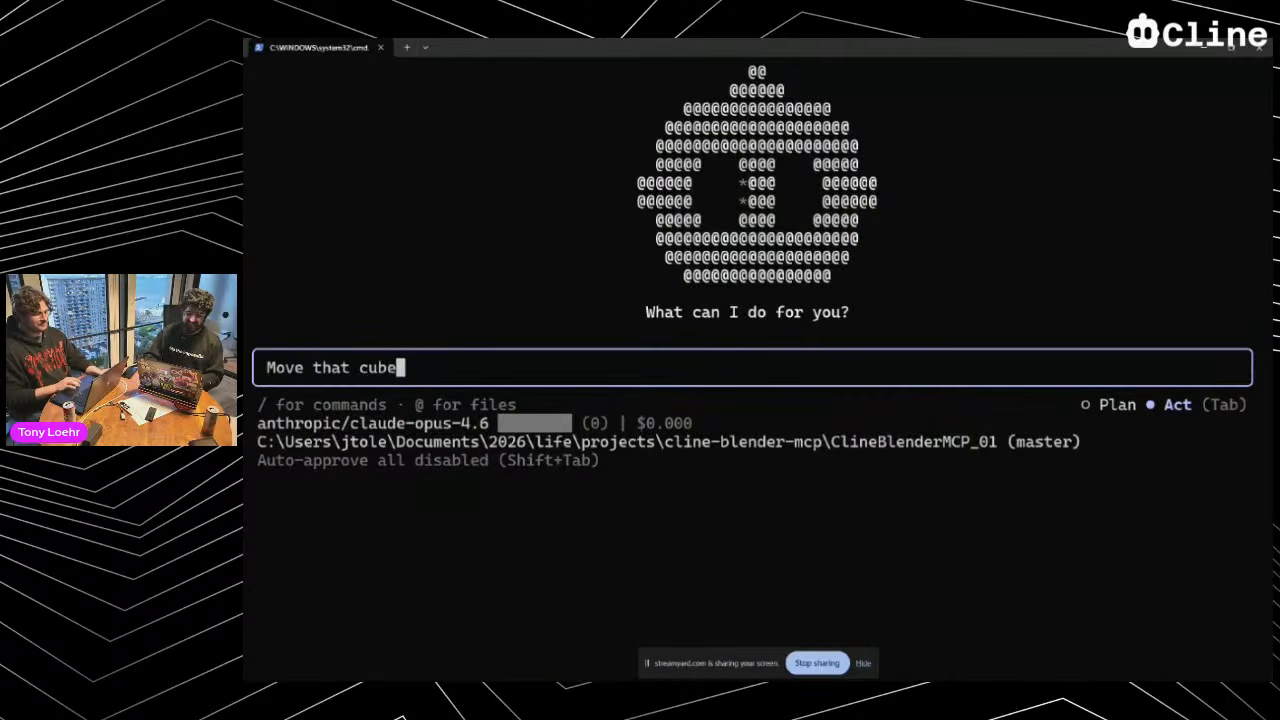
key(BackSpace)
key(BackSpace)
key(BackSpace)
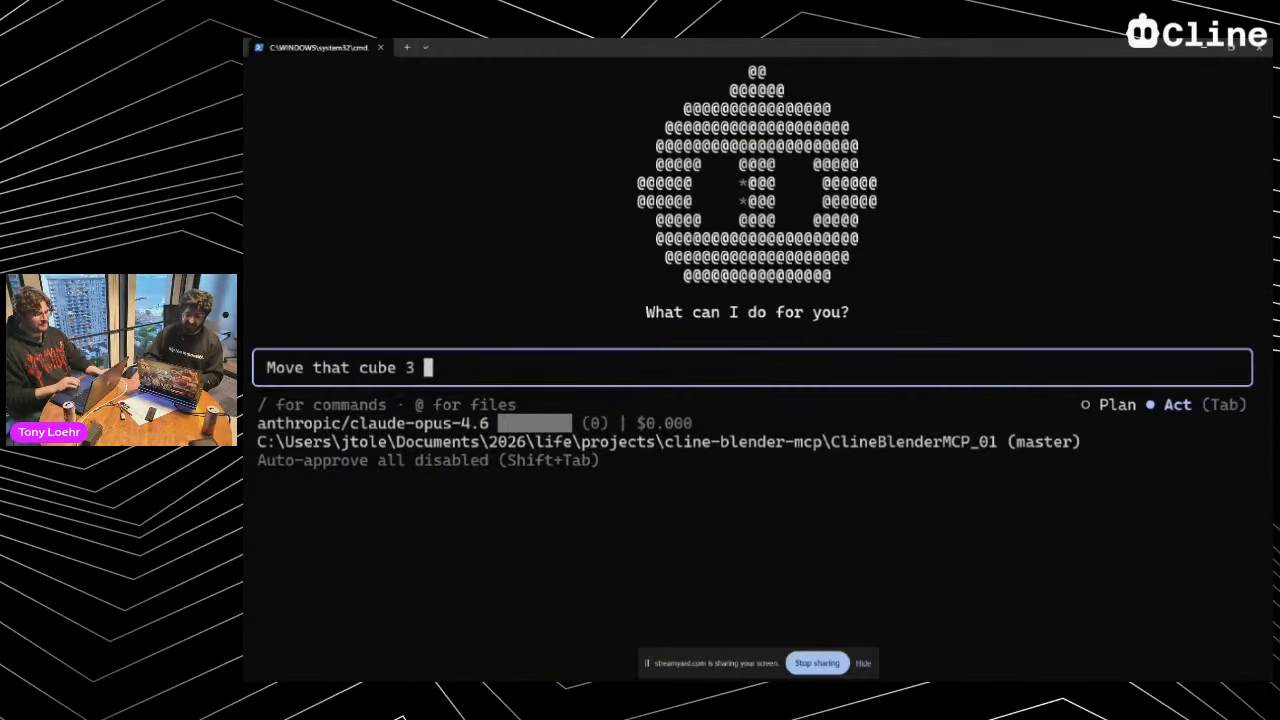
text(m to the right)
key(Return)
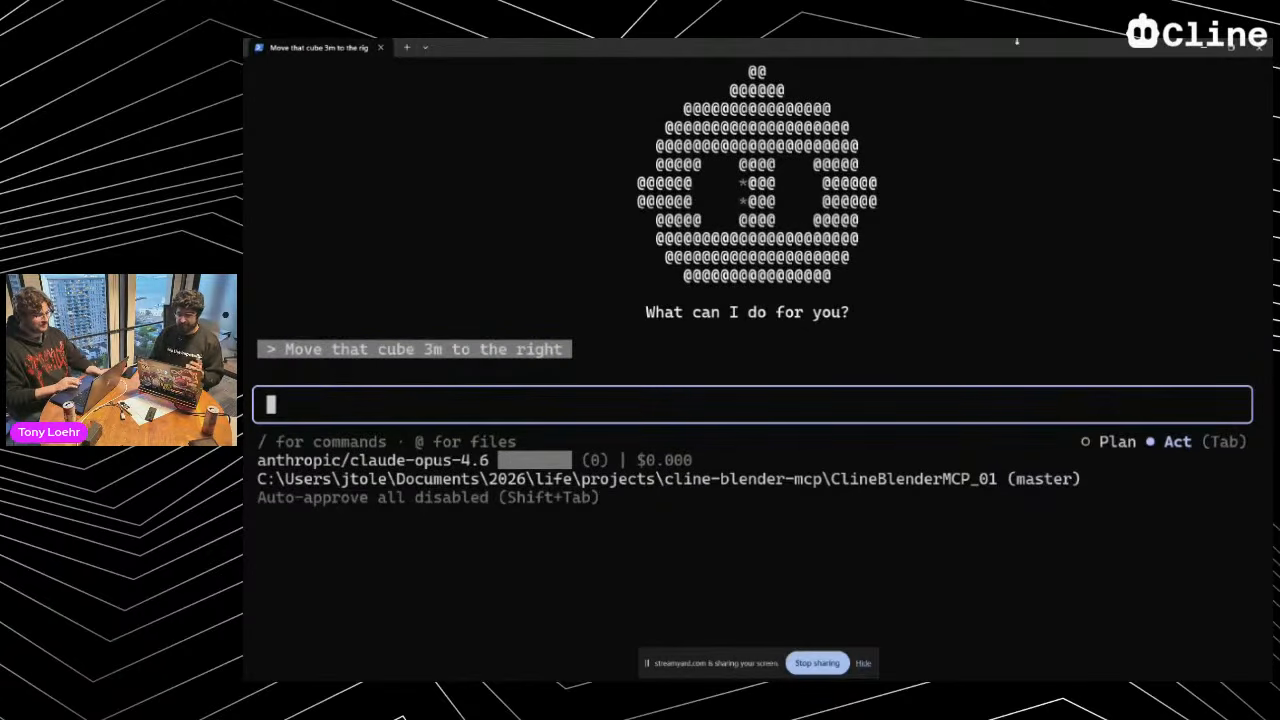
drag(991, 46, 245, 258)
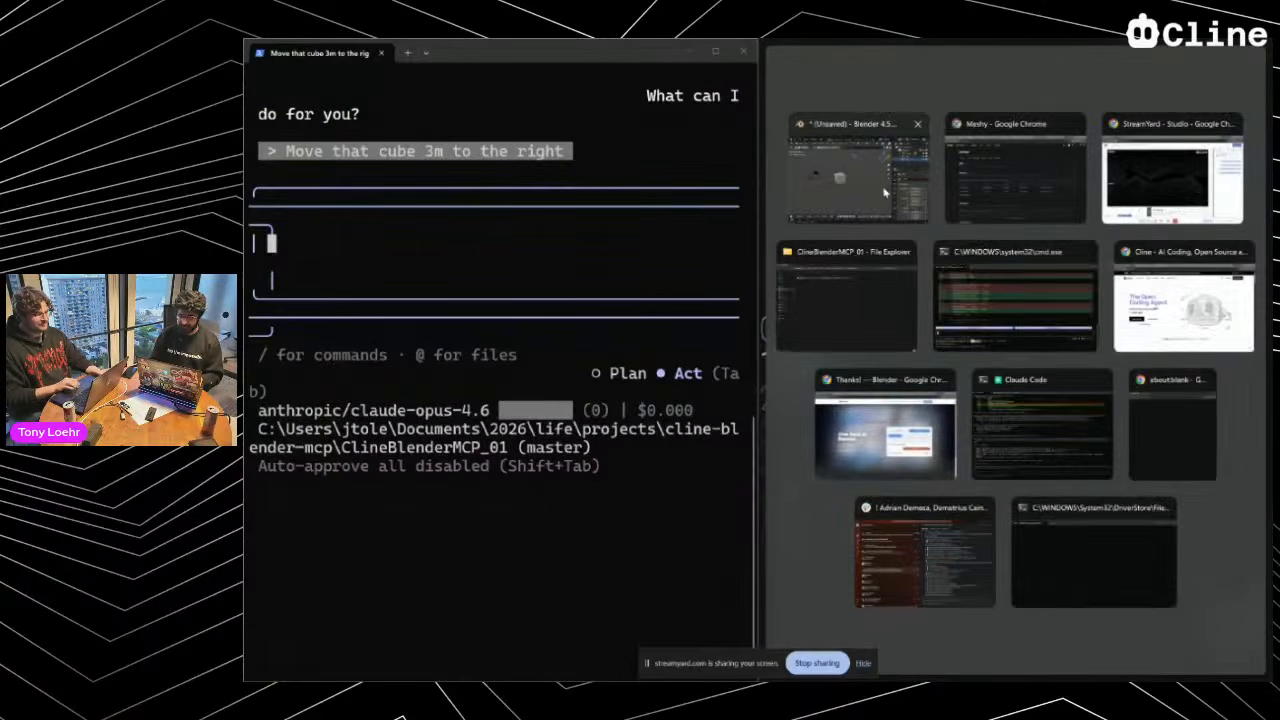
Snap Blender to the right half, then select and orbit around the cube moved to X 3 m
click(884, 193)
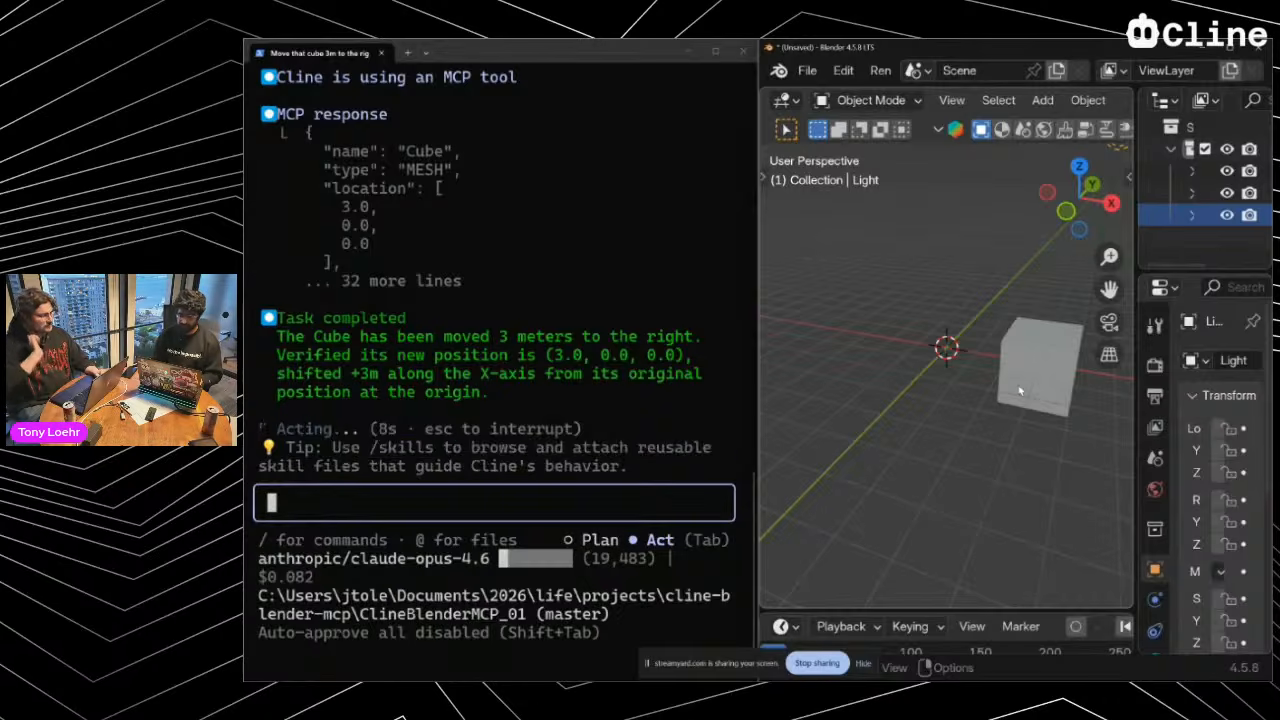
click(1019, 391)
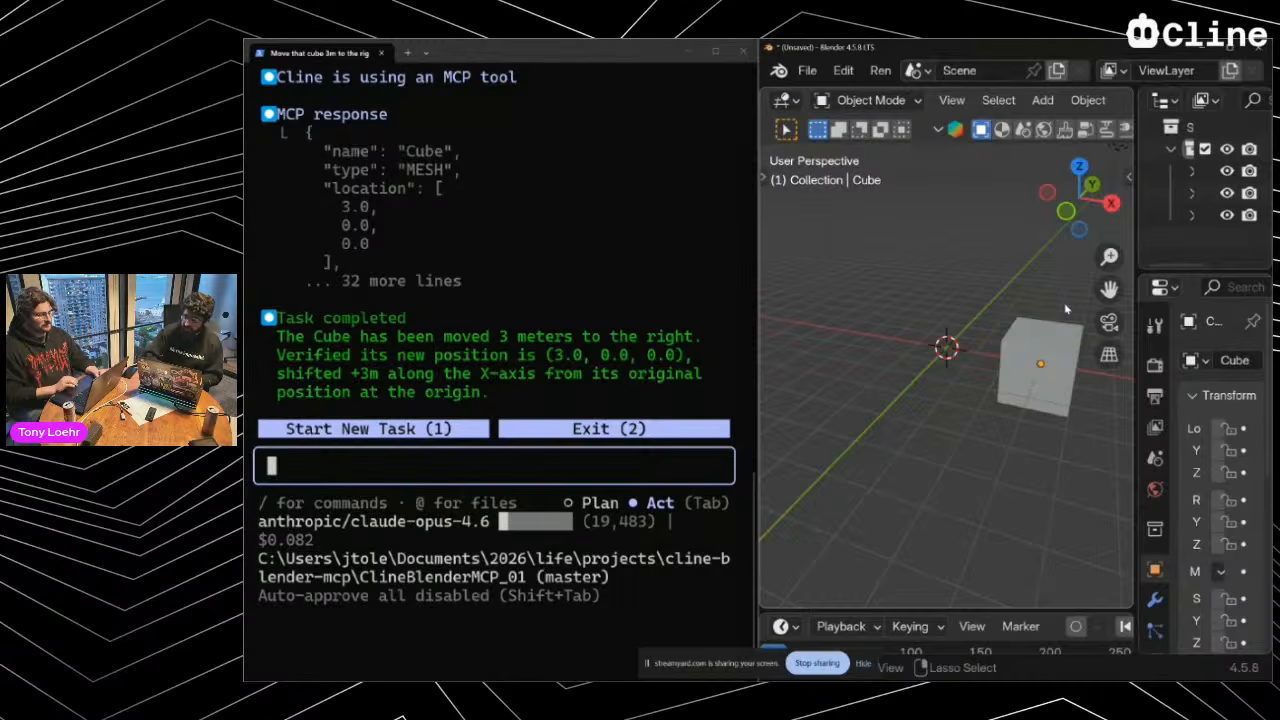
middle_drag(1066, 310, 918, 320)
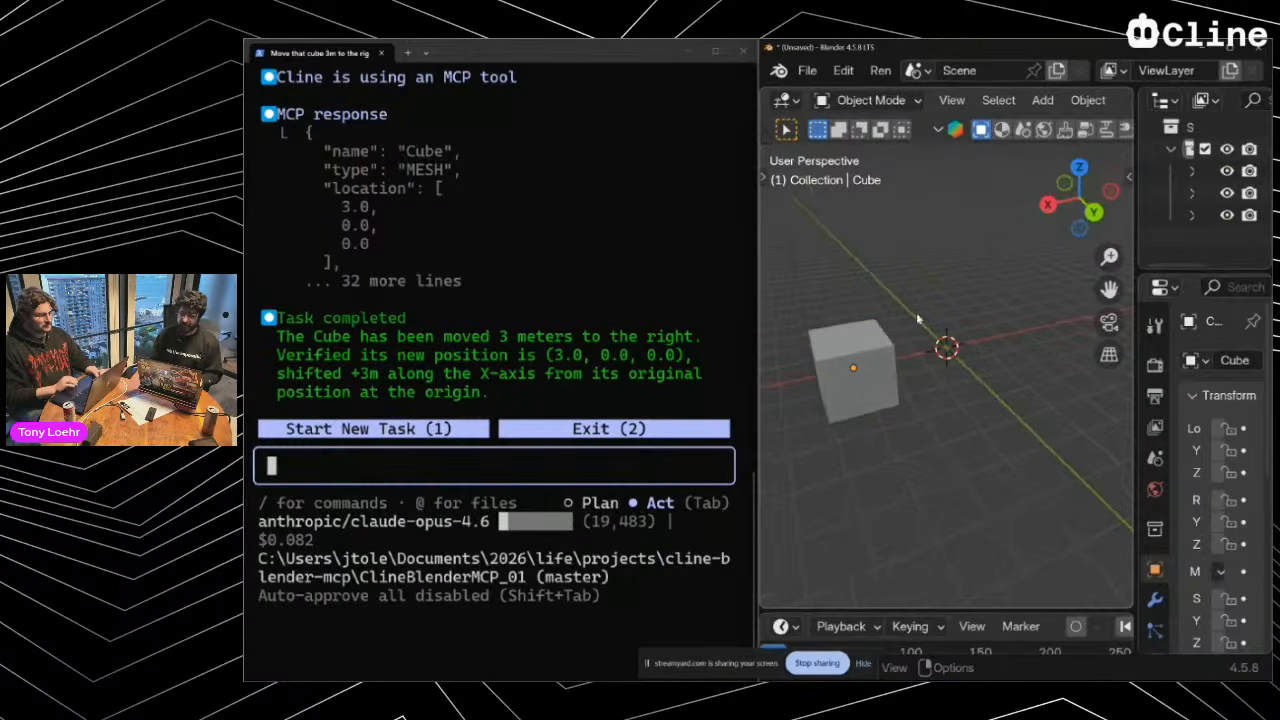
click(856, 372)
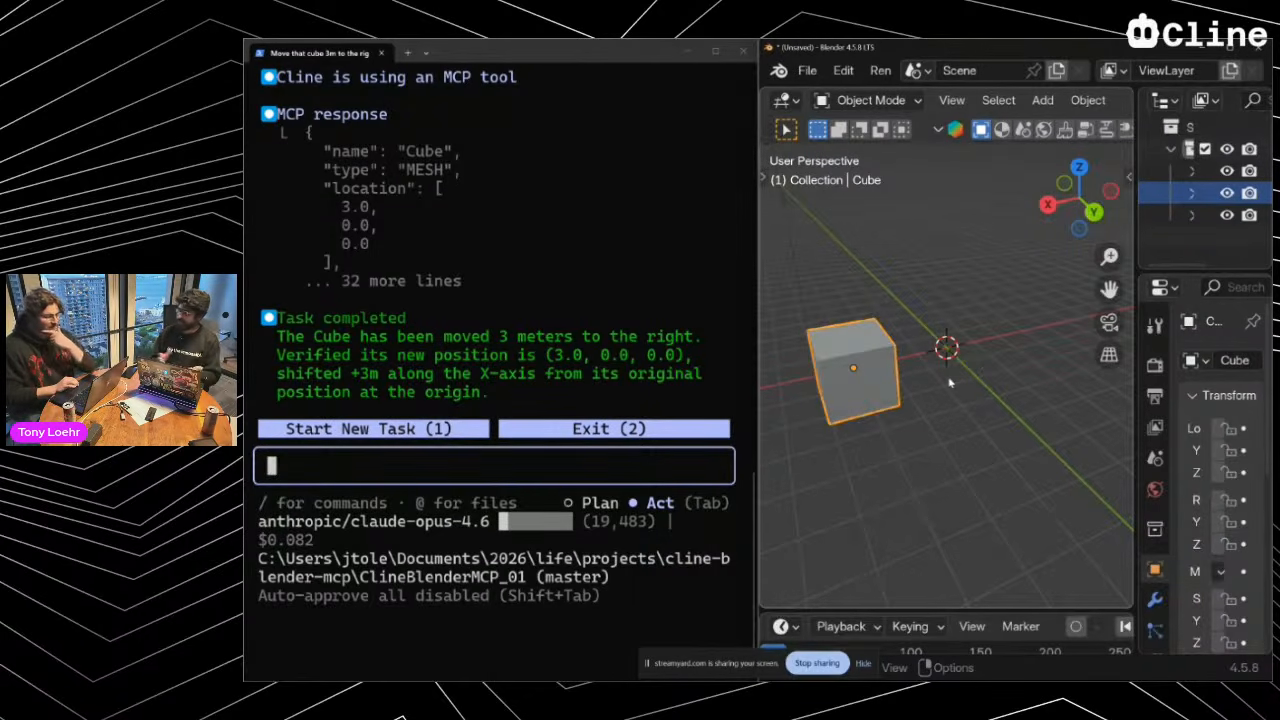
scroll(950, 382, down, 3)
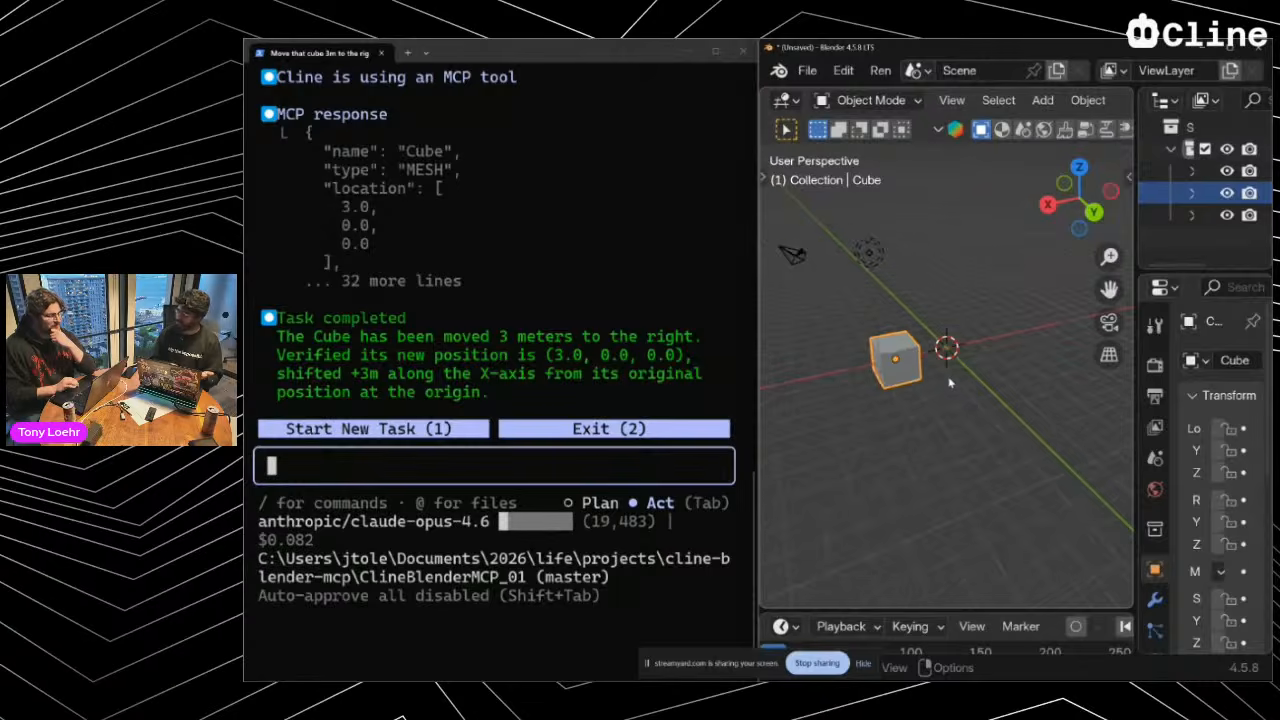
scroll(950, 382, left, 3)
scroll(950, 382, right, 3)
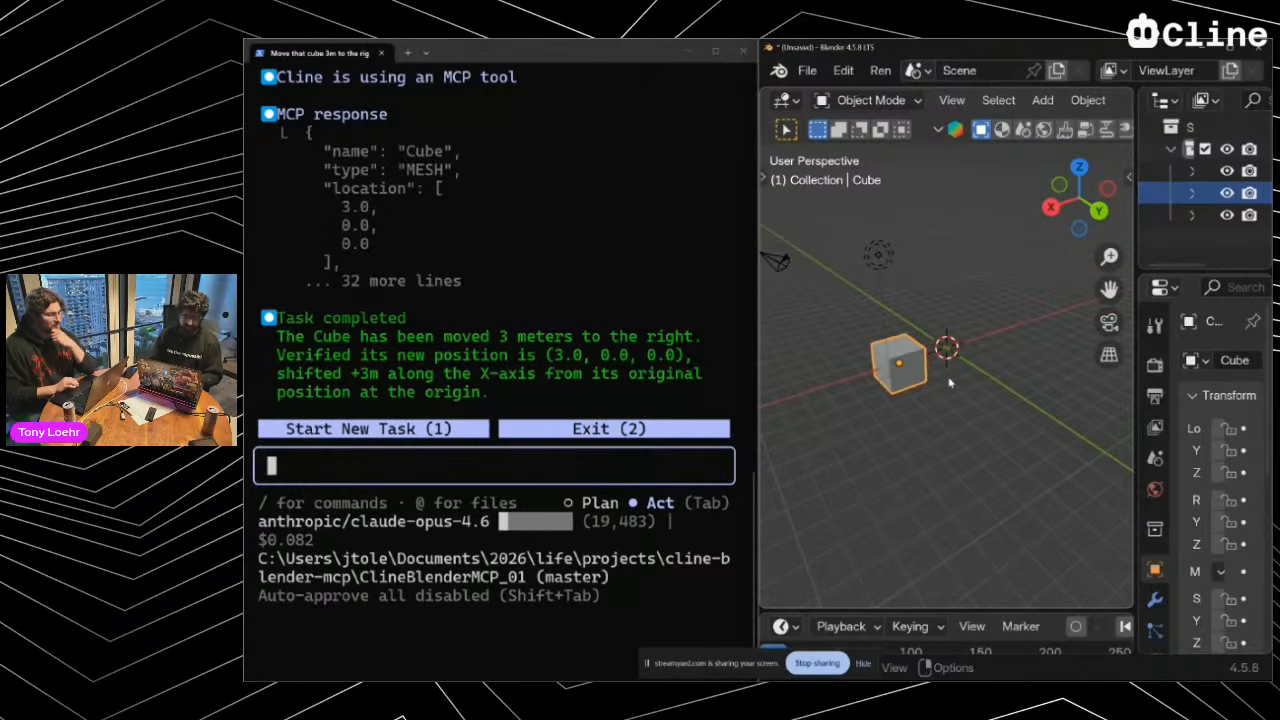
click(605, 461)
Ask Cline to add 4 more cubes and stack them up
text(Lets a)
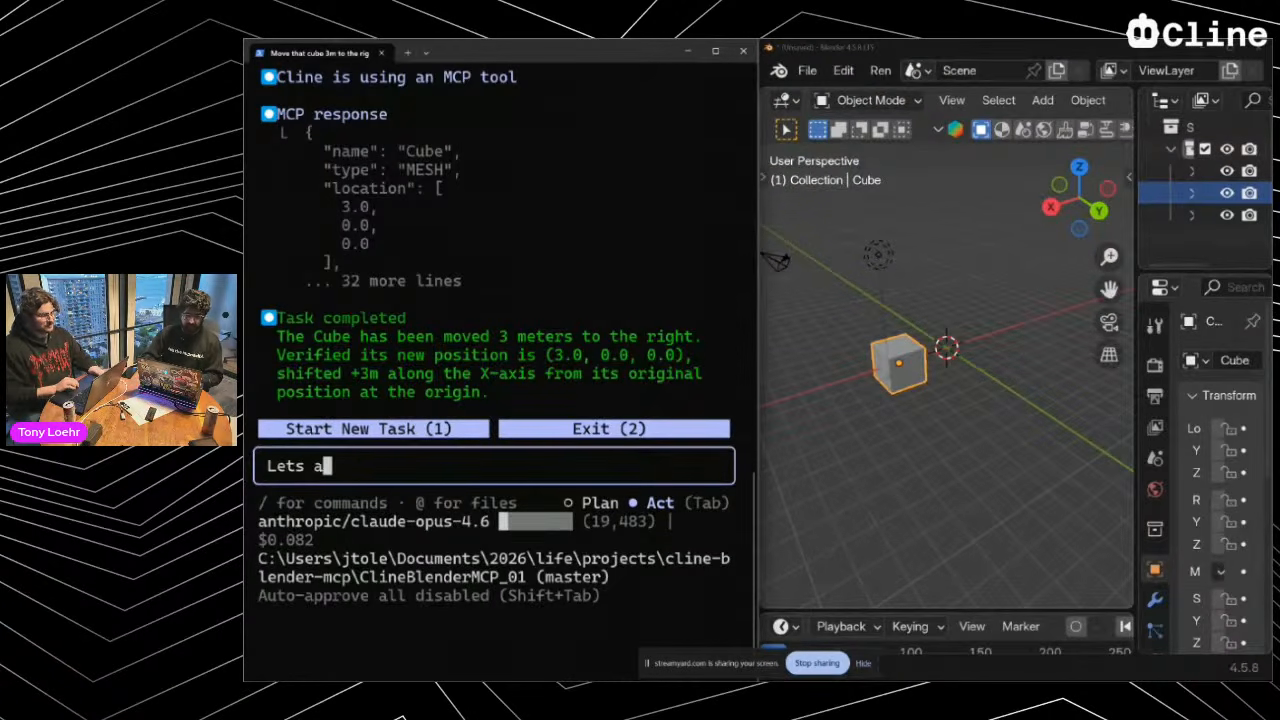
text(dd 4 more cub)
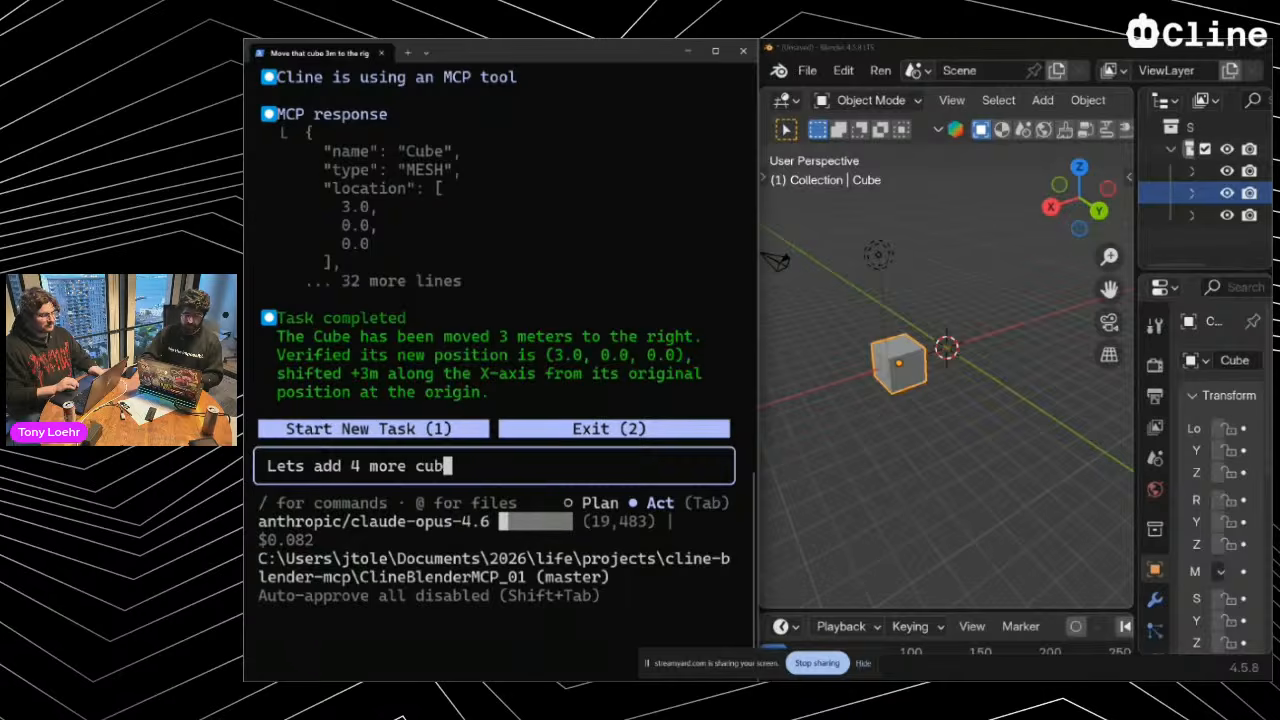
text(es and stack them up)
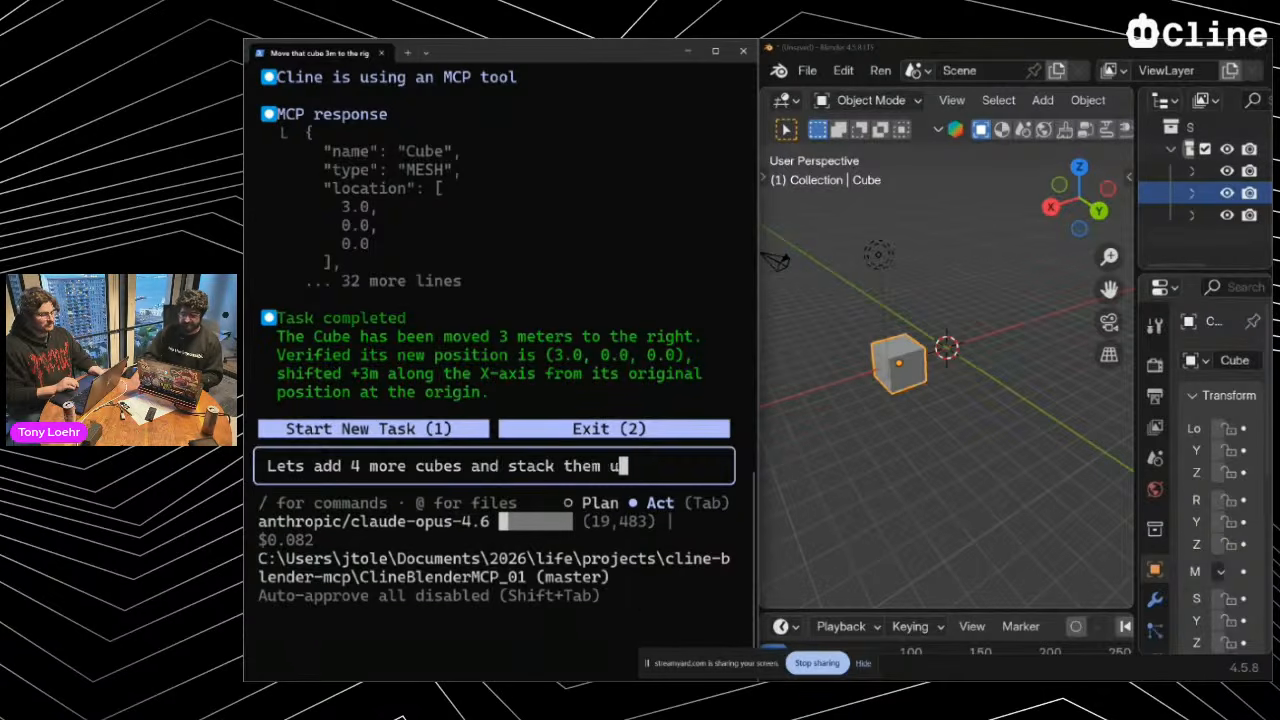
key(Return)
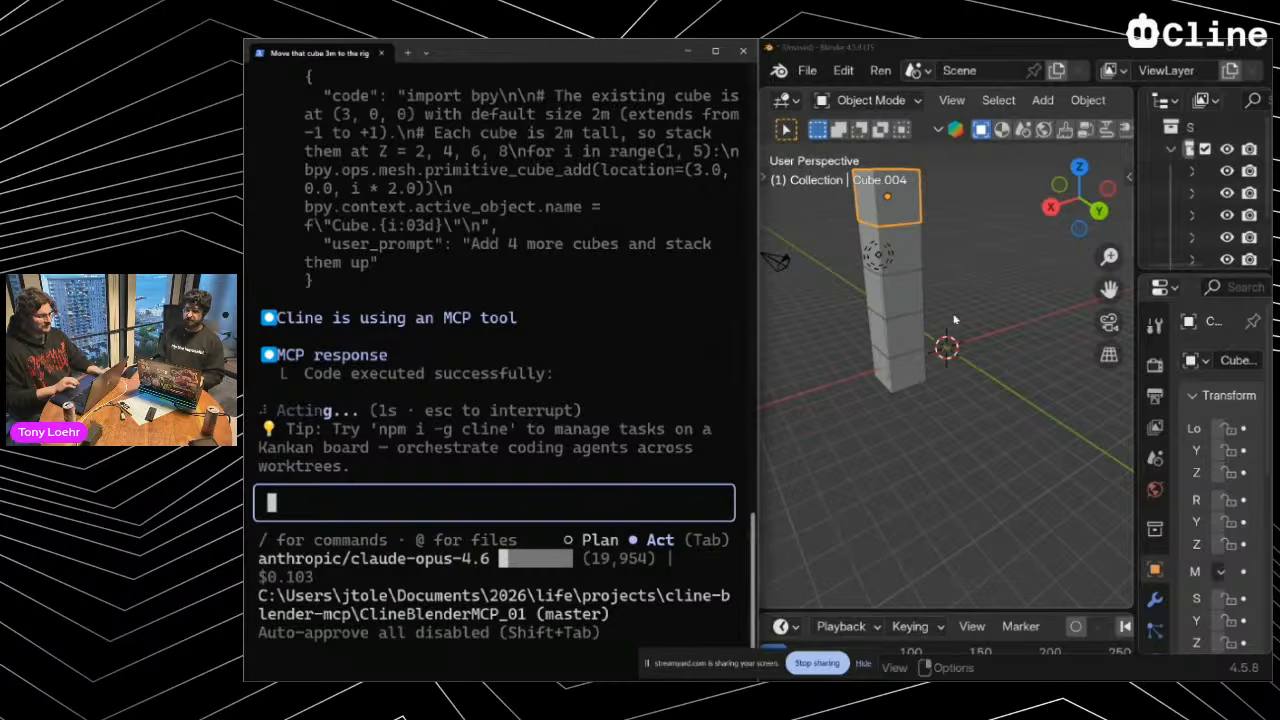
Inspect the five-cube tower at X=3 in Blender's viewport
click(894, 363)
middle_drag(894, 364, 990, 376)
click(831, 340)
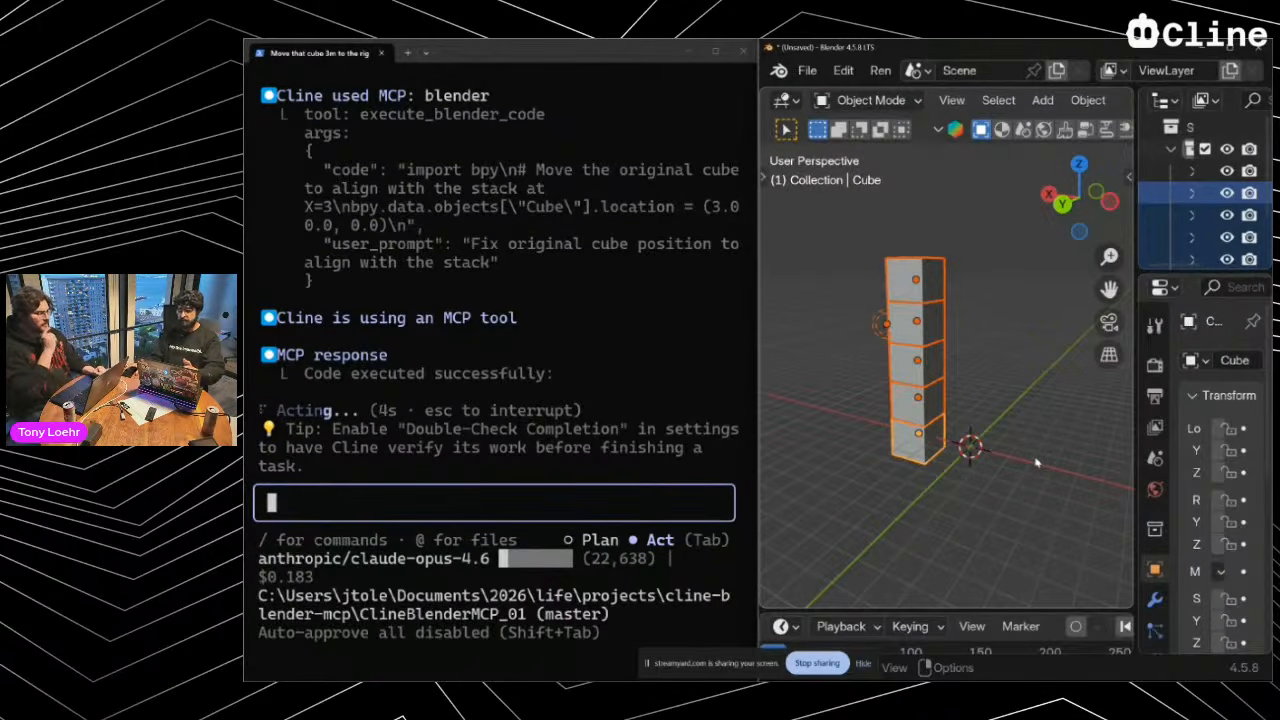
scroll(1037, 462, up, 6)
scroll(1037, 462, left, 3)
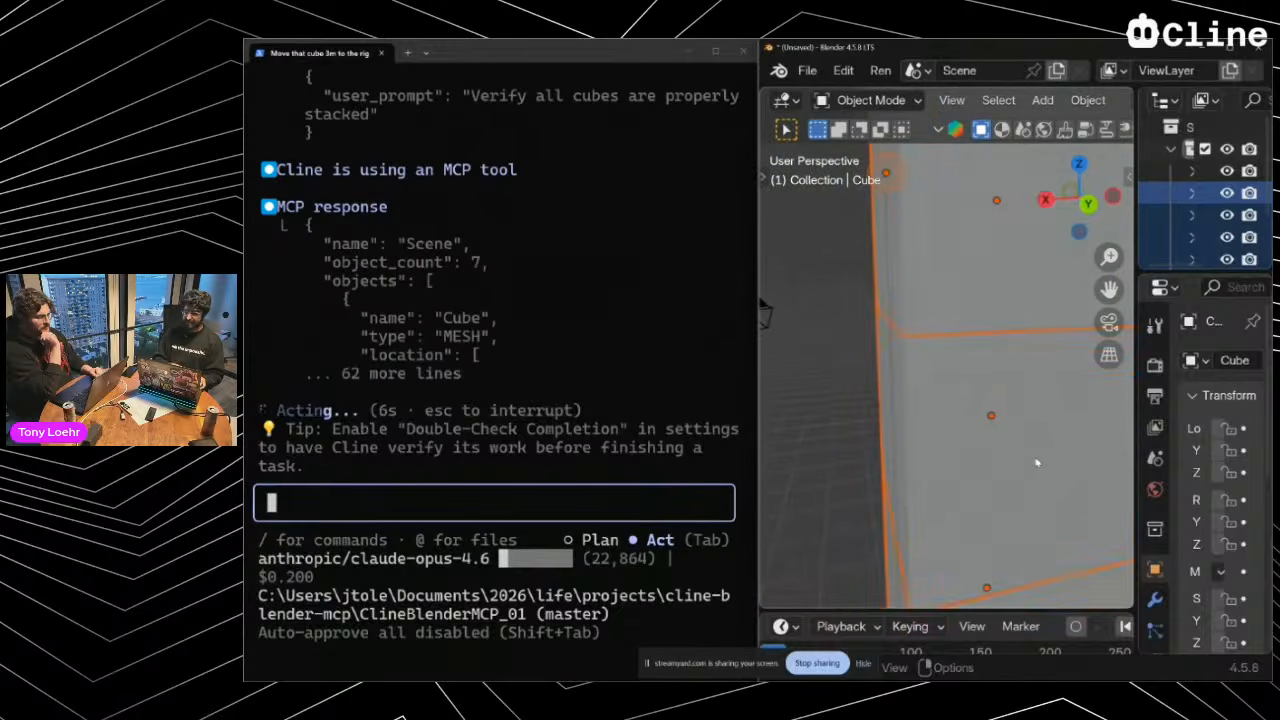
scroll(1037, 462, up, 5)
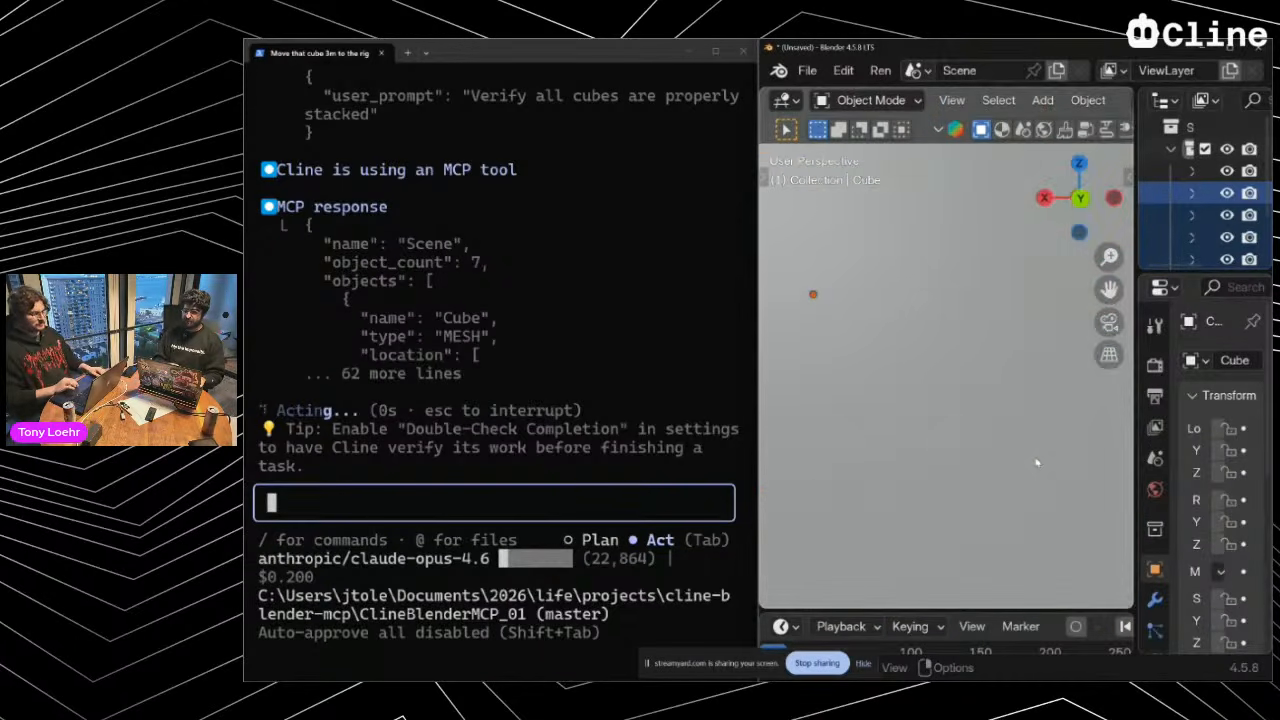
scroll(1037, 462, up, 3)
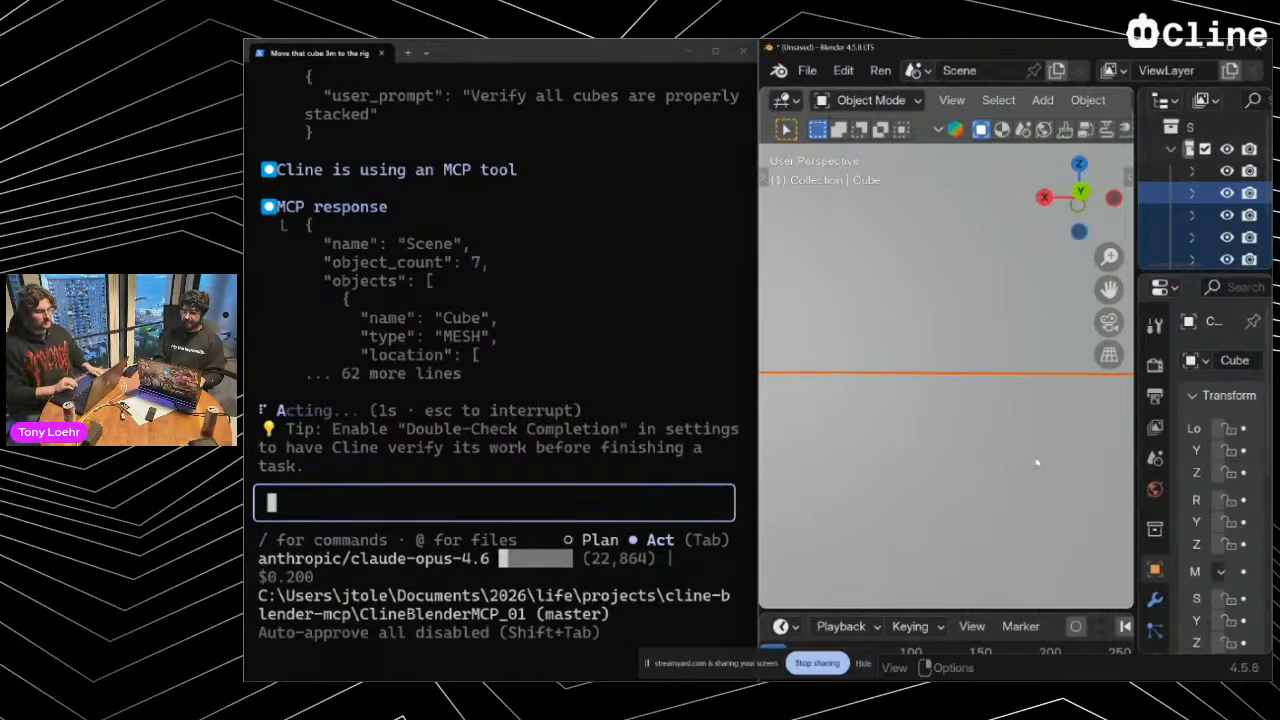
scroll(1037, 462, down, 5)
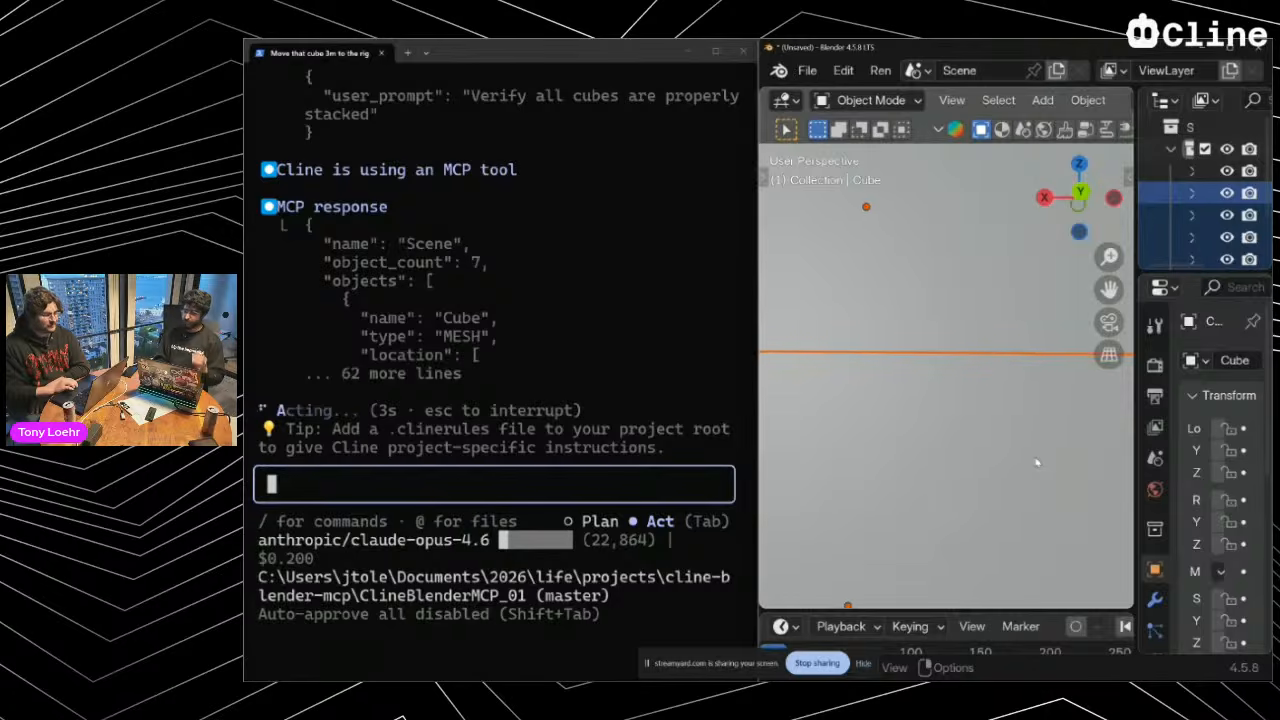
scroll(1037, 462, down, 5)
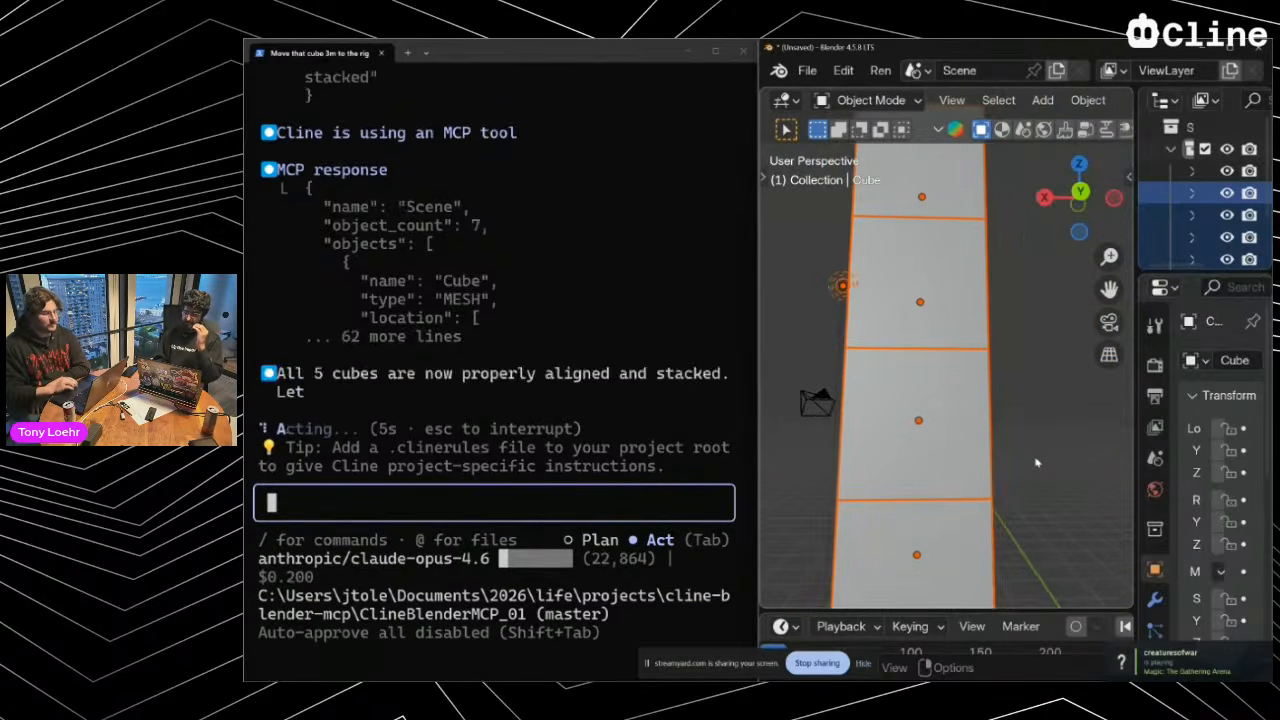
scroll(1037, 462, down, 5)
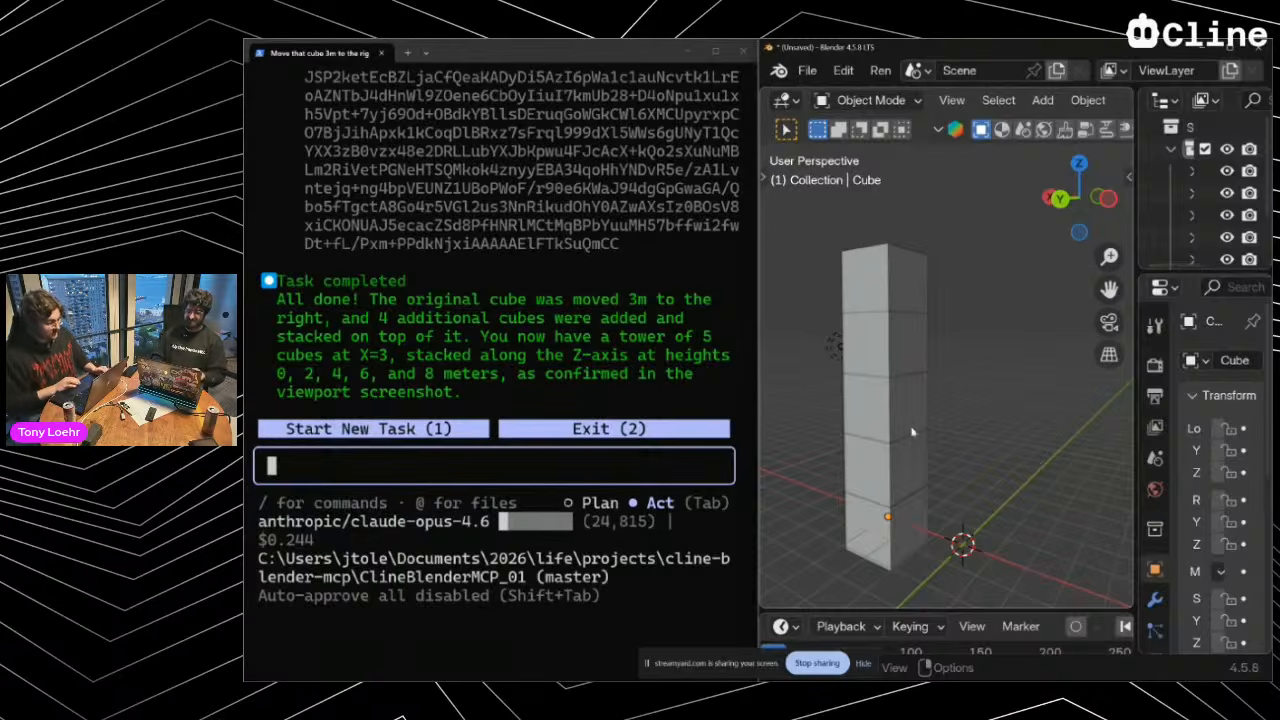
Return focus to the Cline input and dismiss the Sticky Keys prompt
click(481, 472)
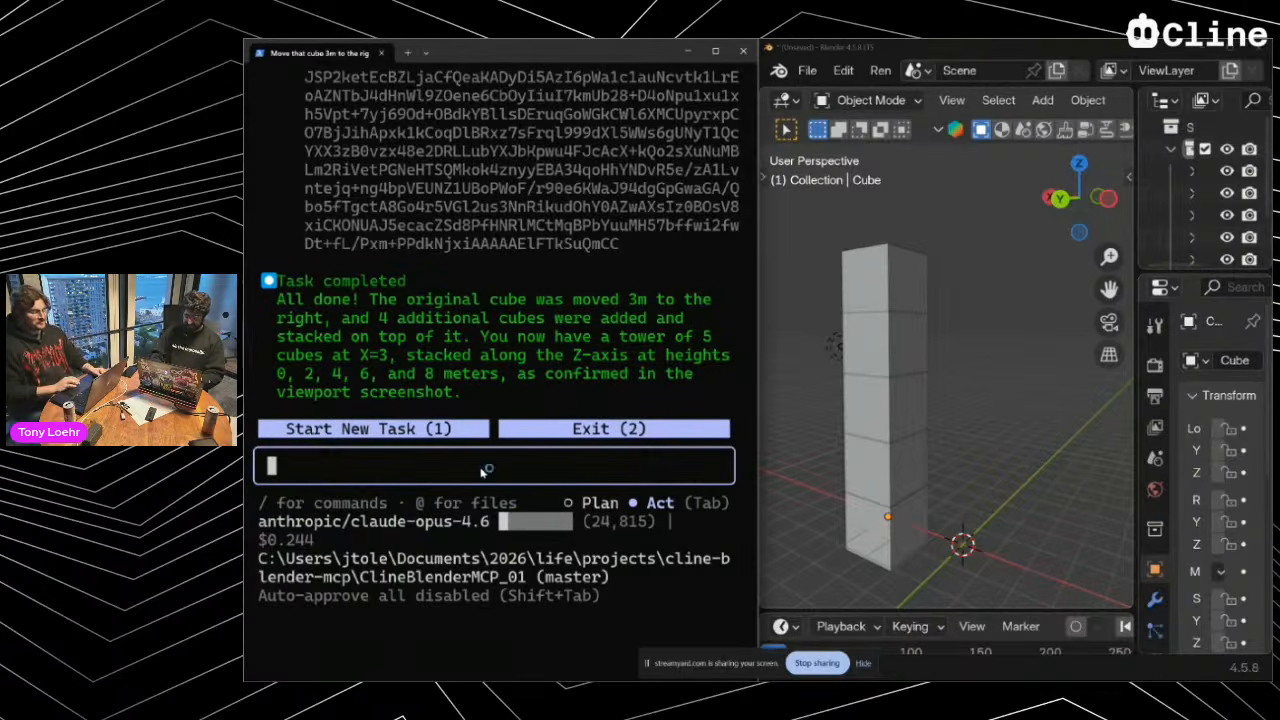
key(shift)
key(shift)
key(shift)
key(shift)
key(shift)
click(541, 192)
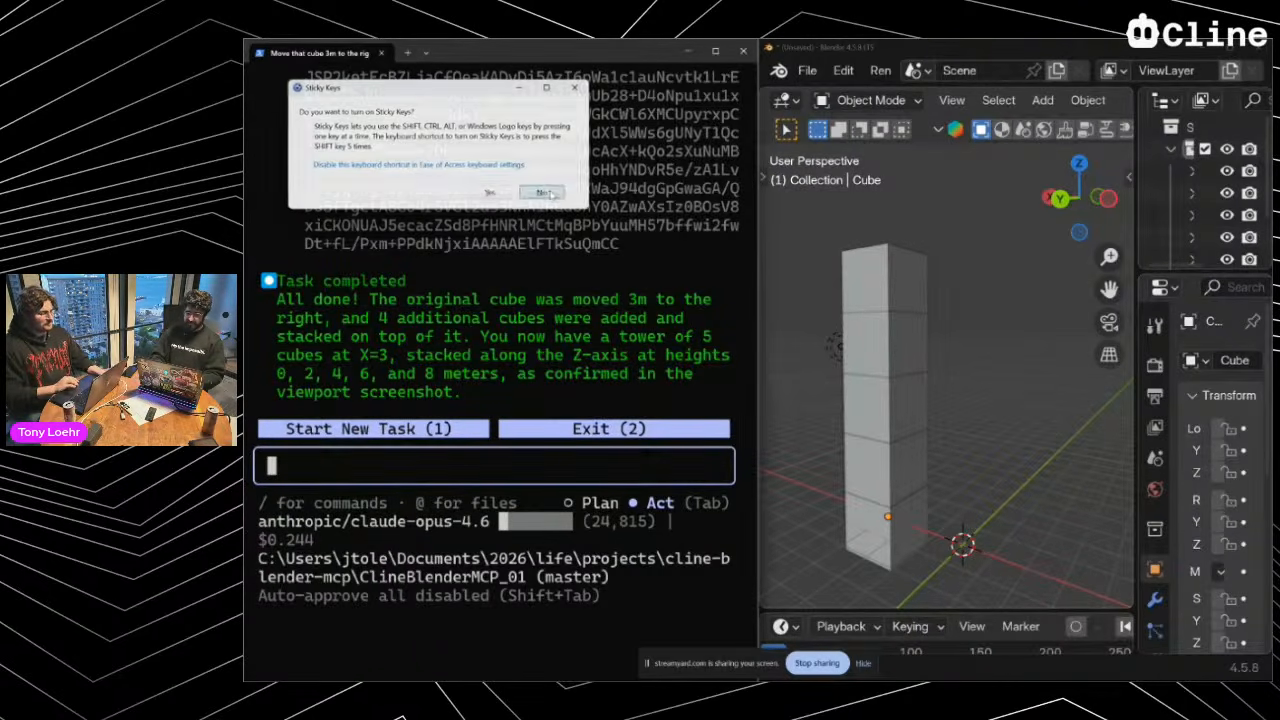
Ask Cline to make a heart out of the cubes, adding as many as reasonable without overdoing it
text(Make a )
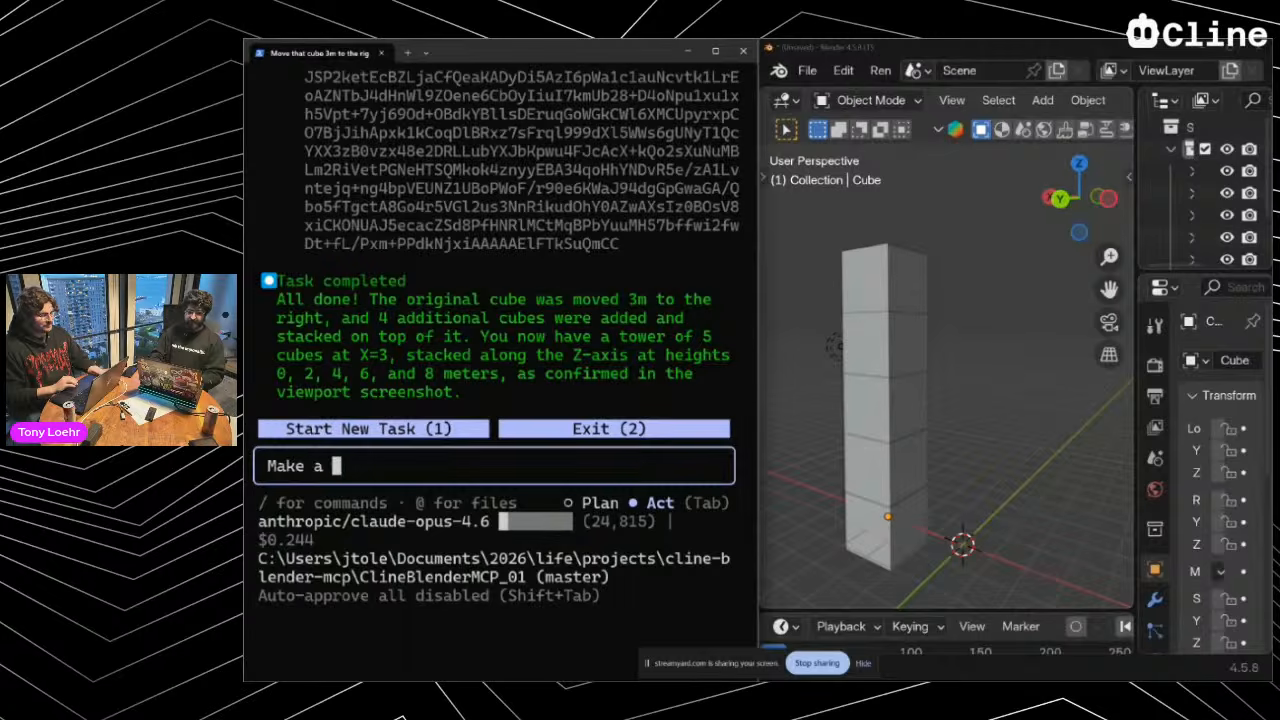
text(heart shape out of)
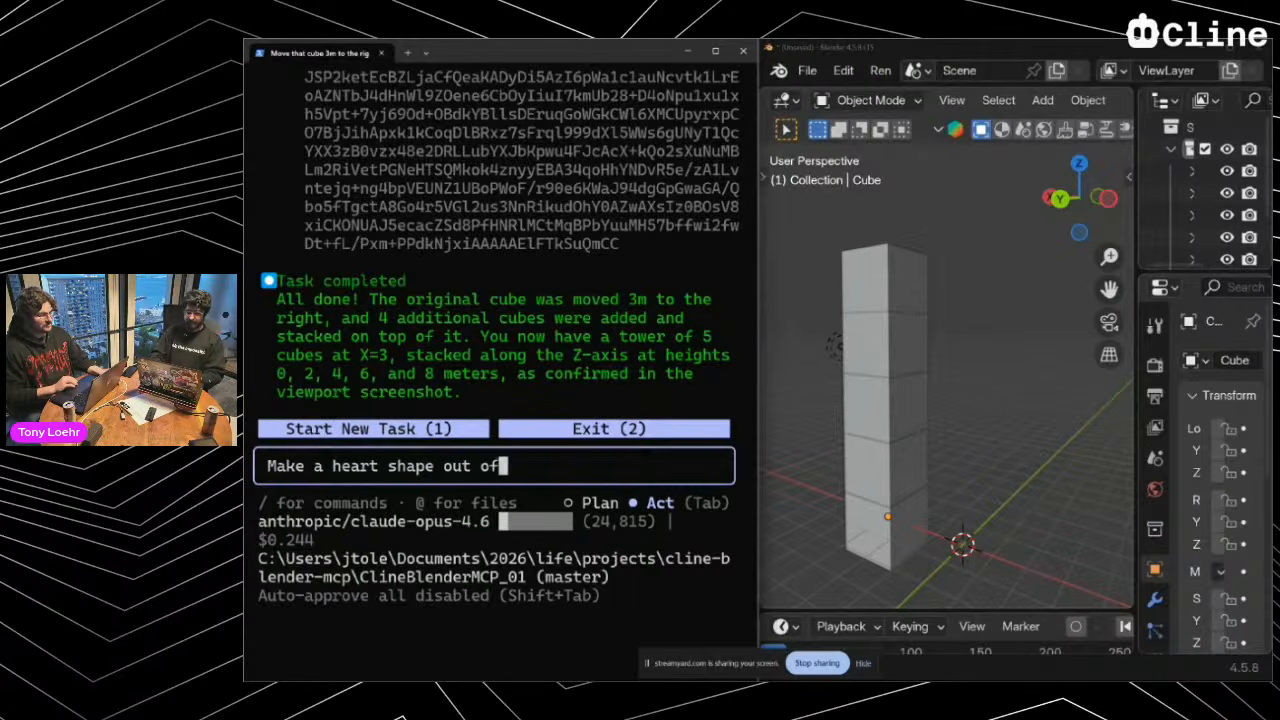
text( the cubes. Add as )
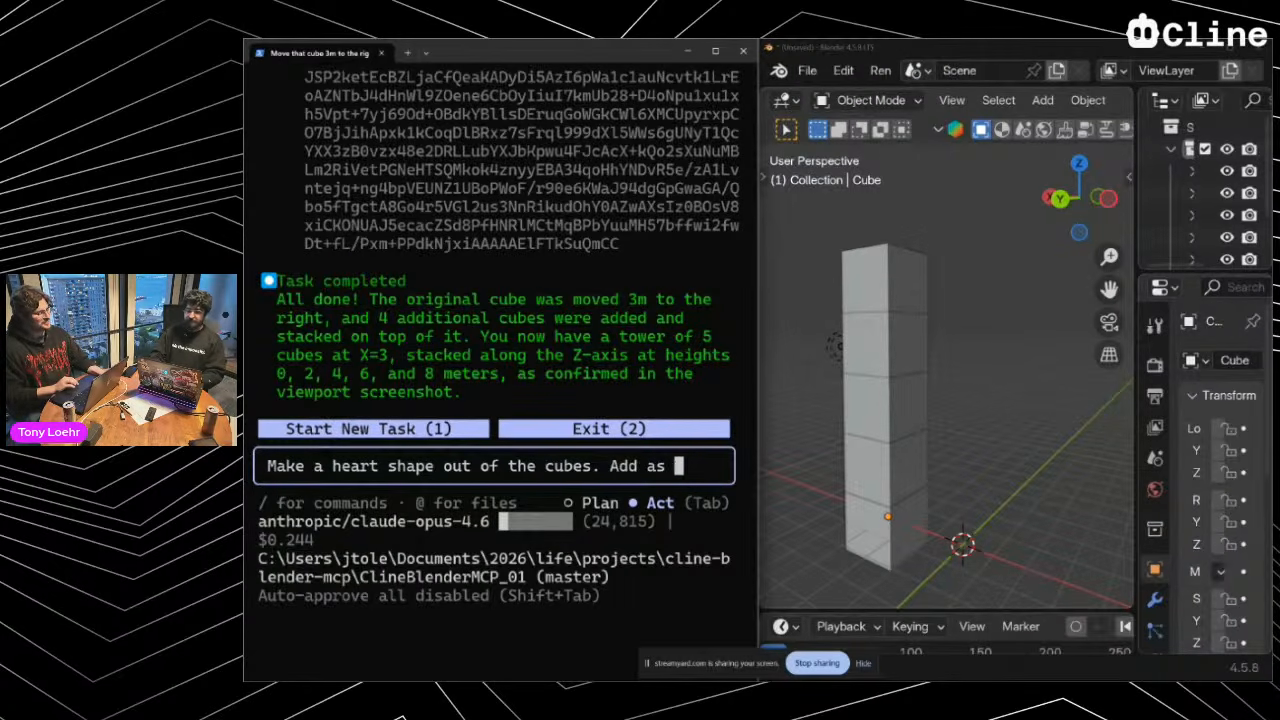
text(many cubes as )
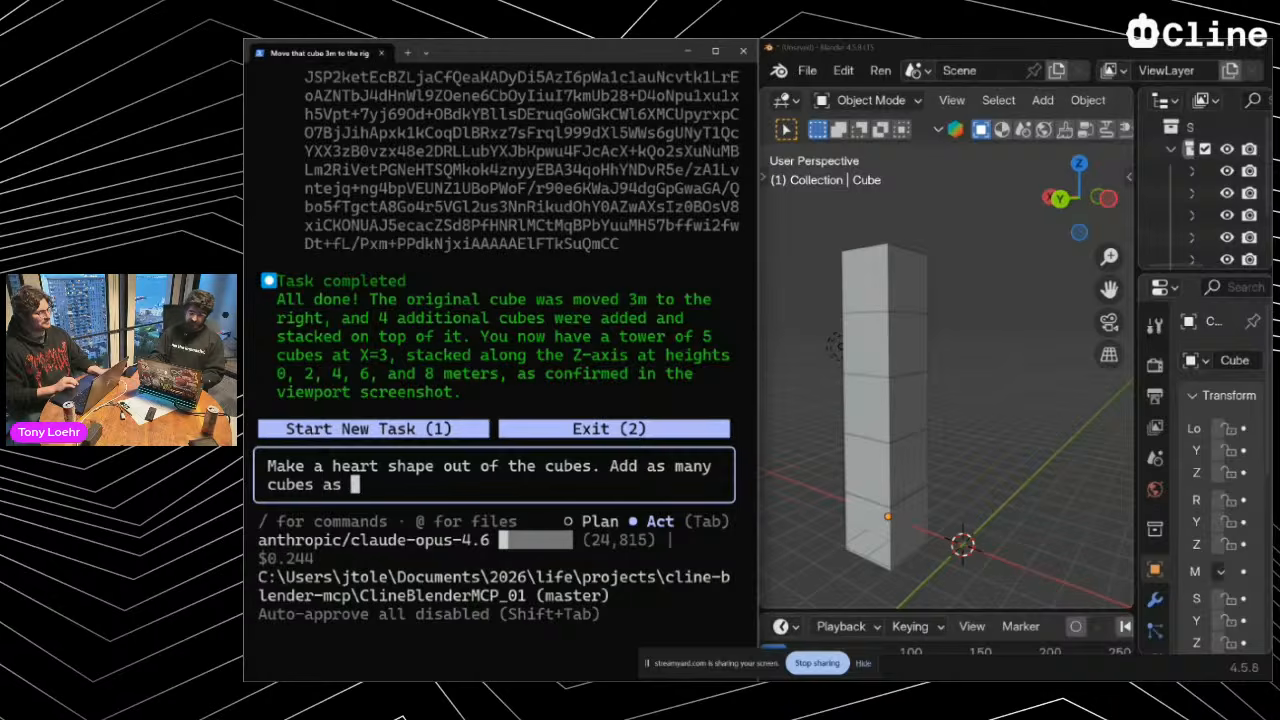
text(reasonably)
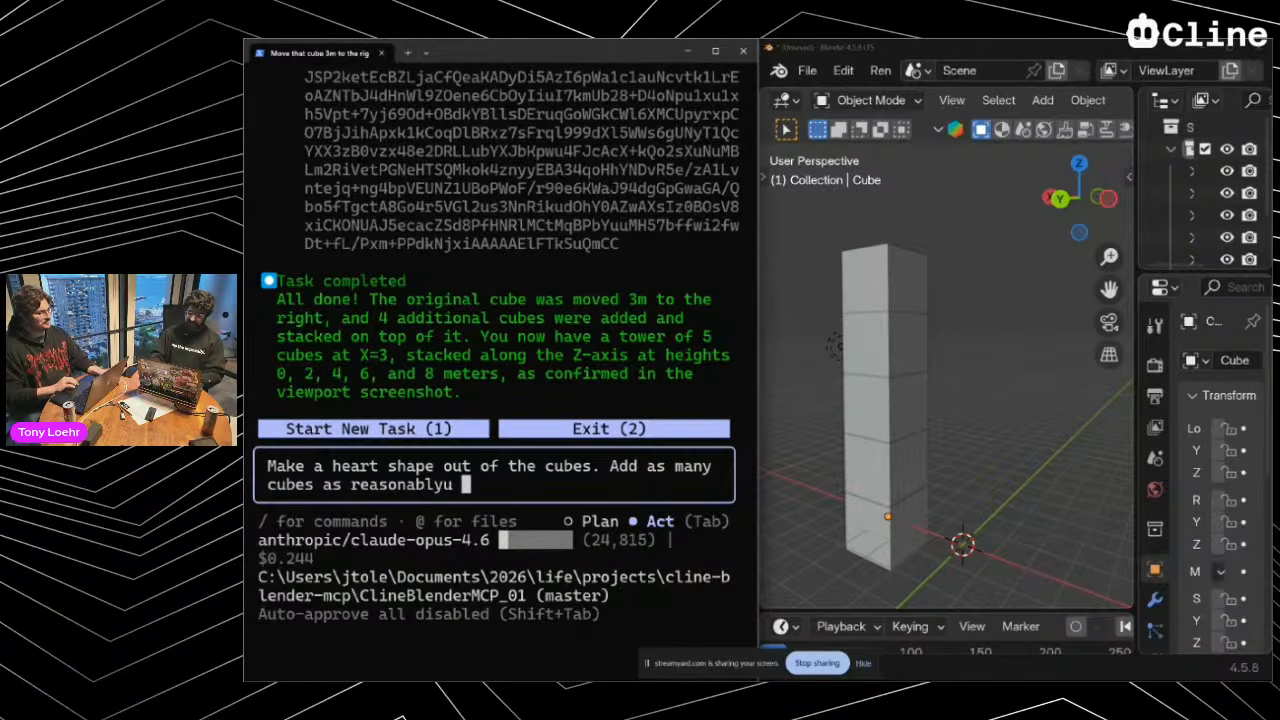
text( pos)
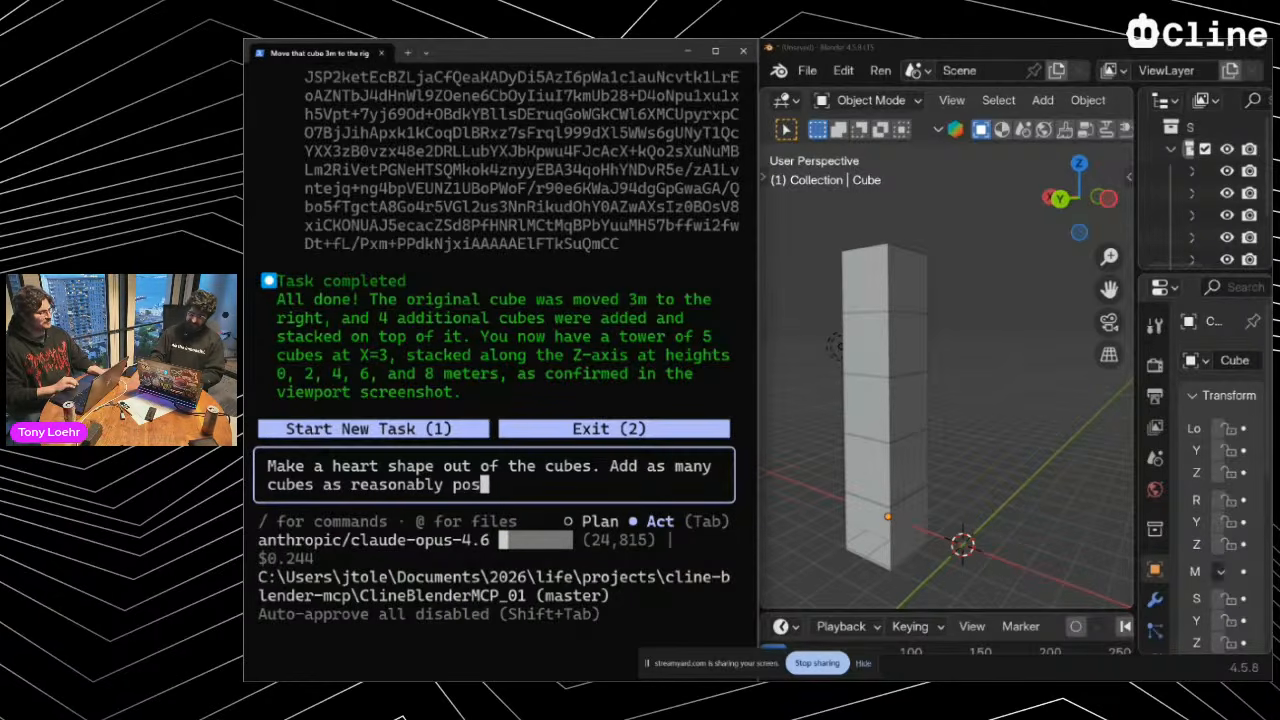
text(sible to do it. )
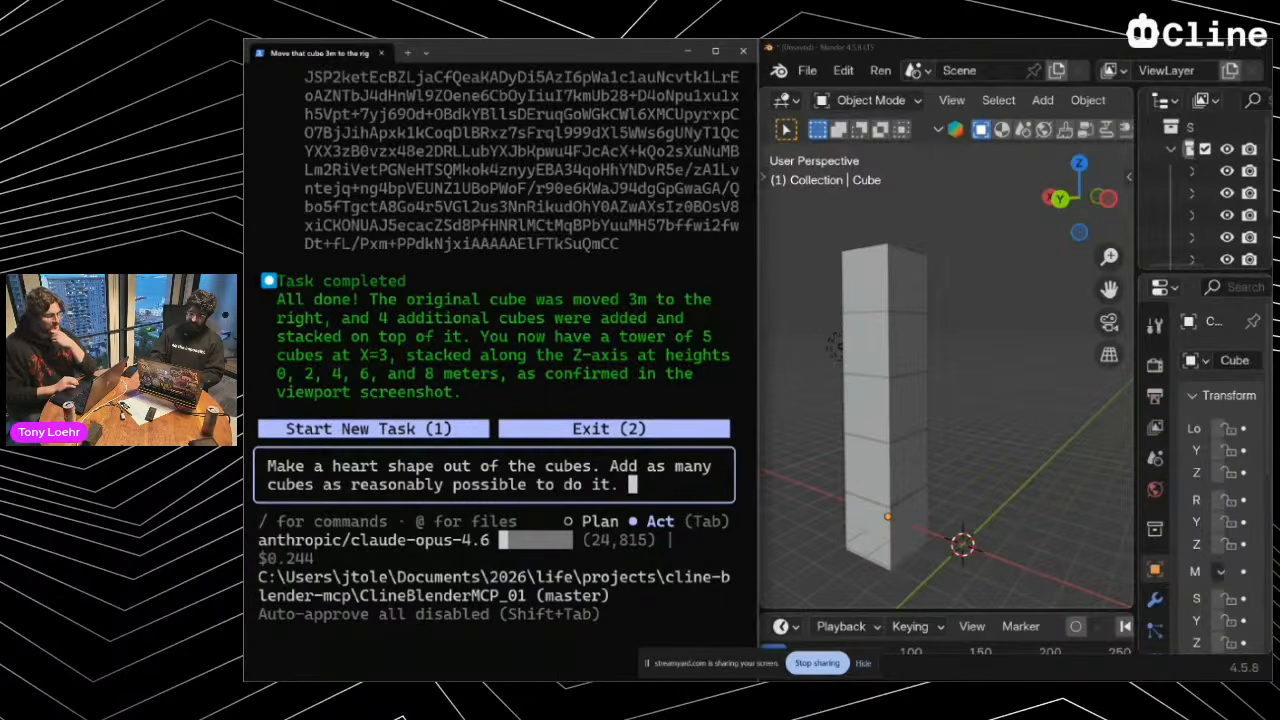
text(Dont overdpo)
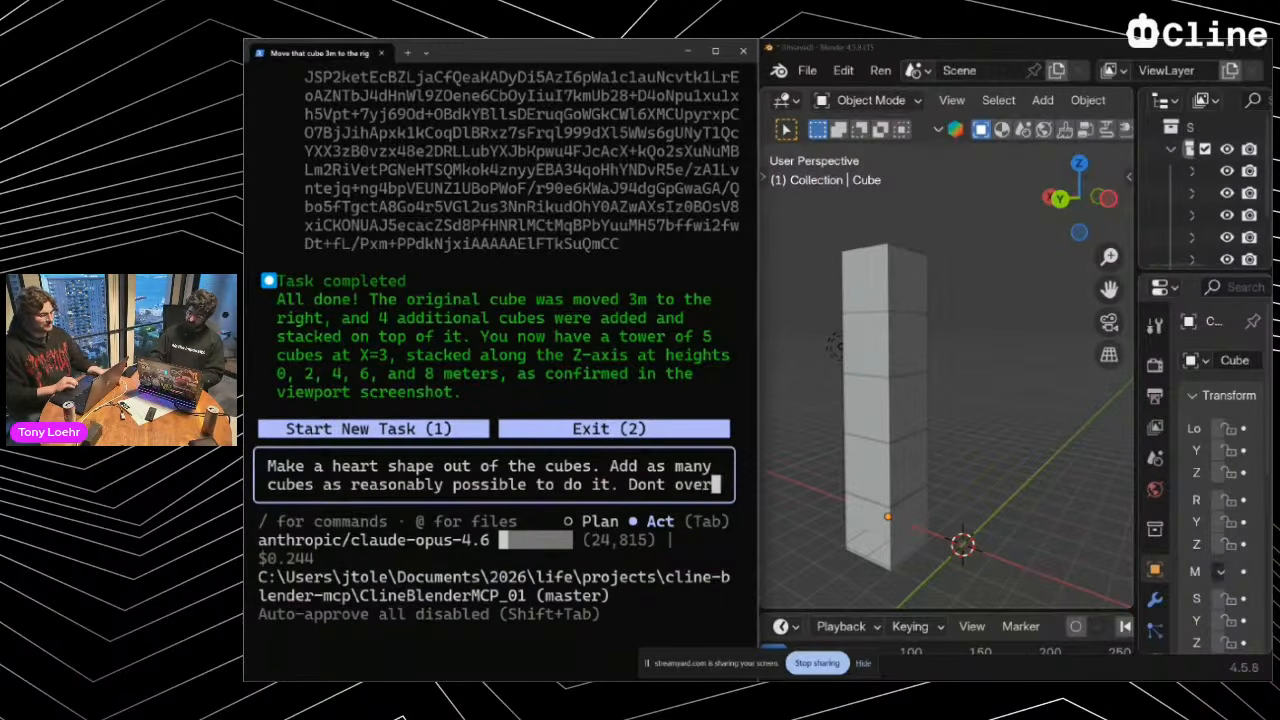
key(BackSpace)
key(BackSpace)
text(o it)
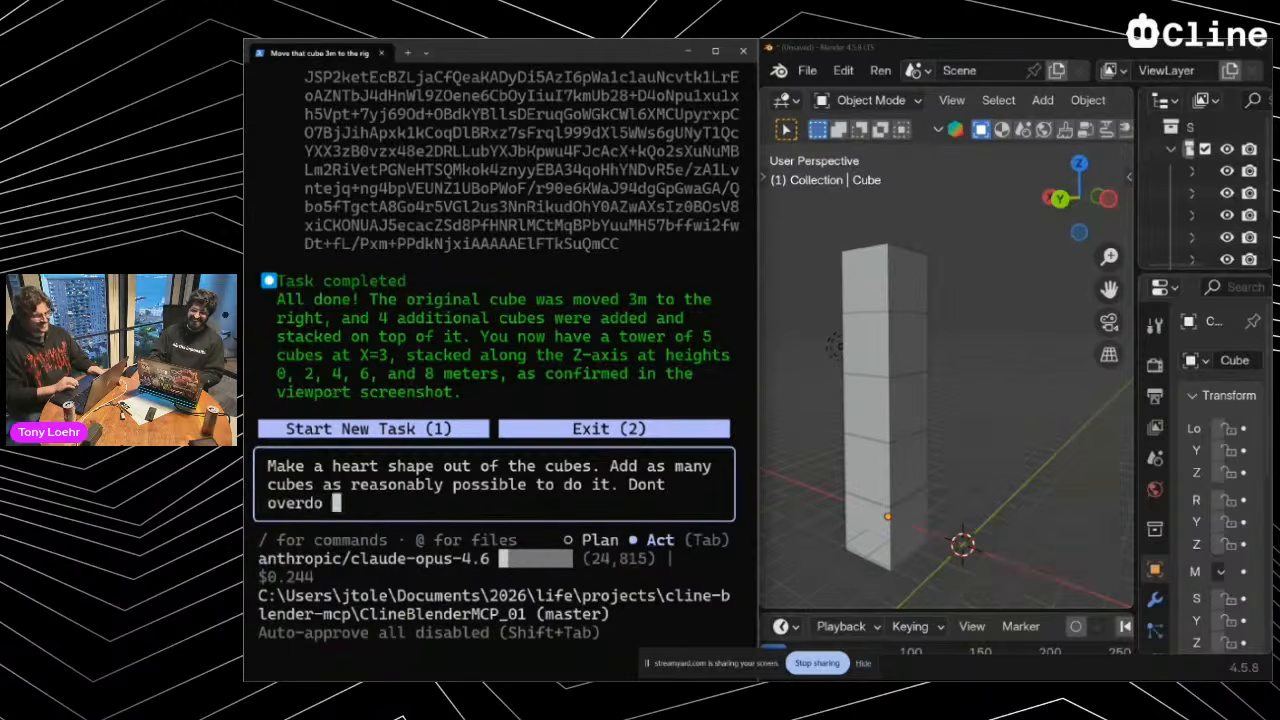
key(Return)
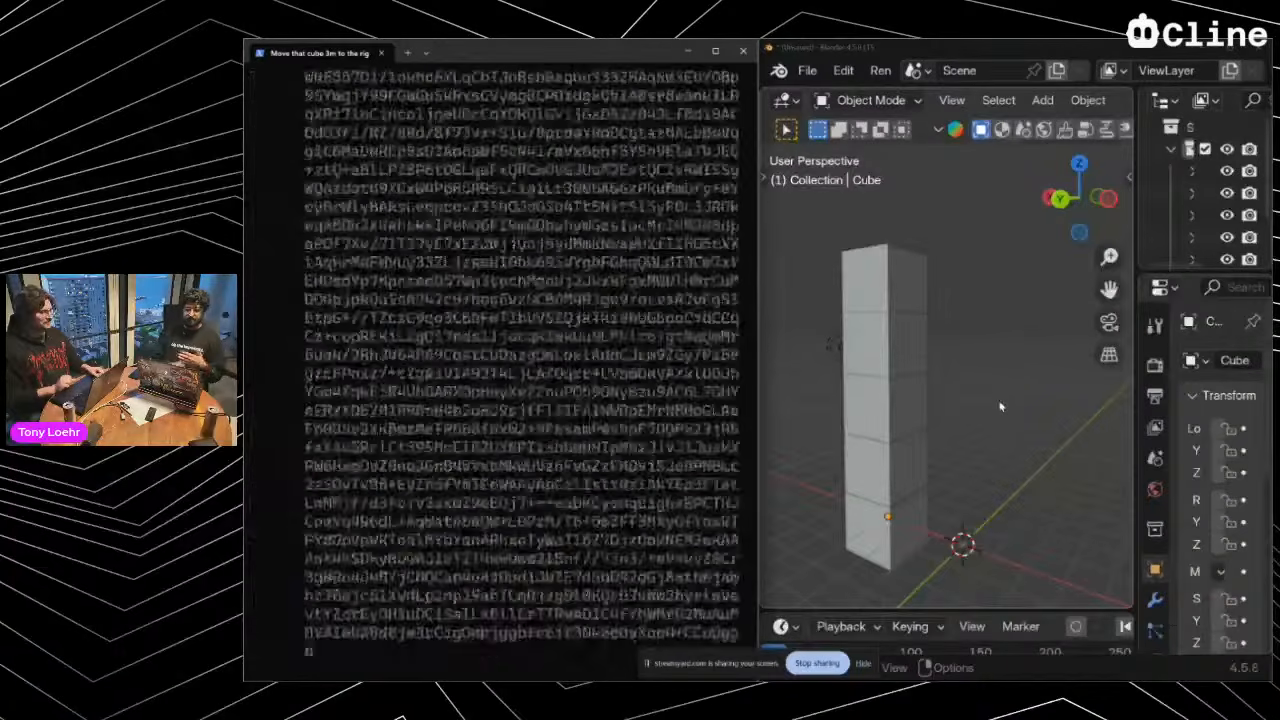
Inspect the new 37-cube heart and show the sidebar's BlenderMCP connection settings
ctrl+scroll(643, 341, up, 5)
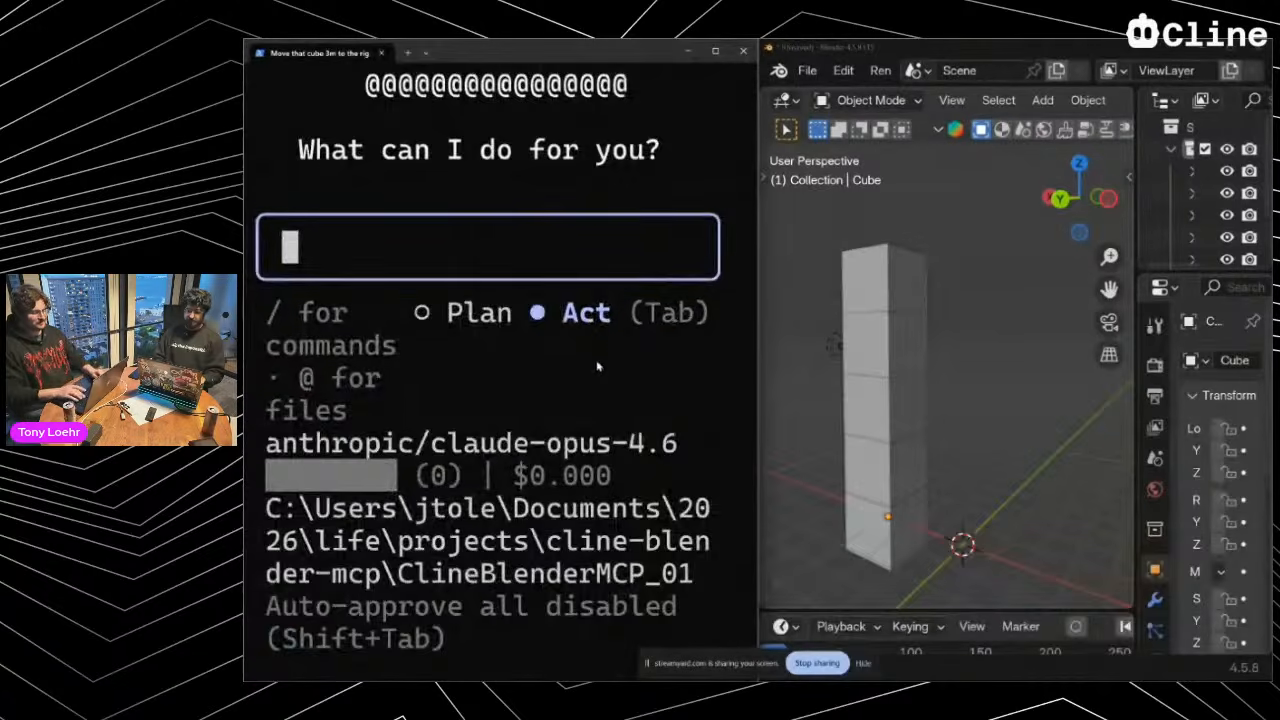
ctrl+scroll(597, 367, down, 2)
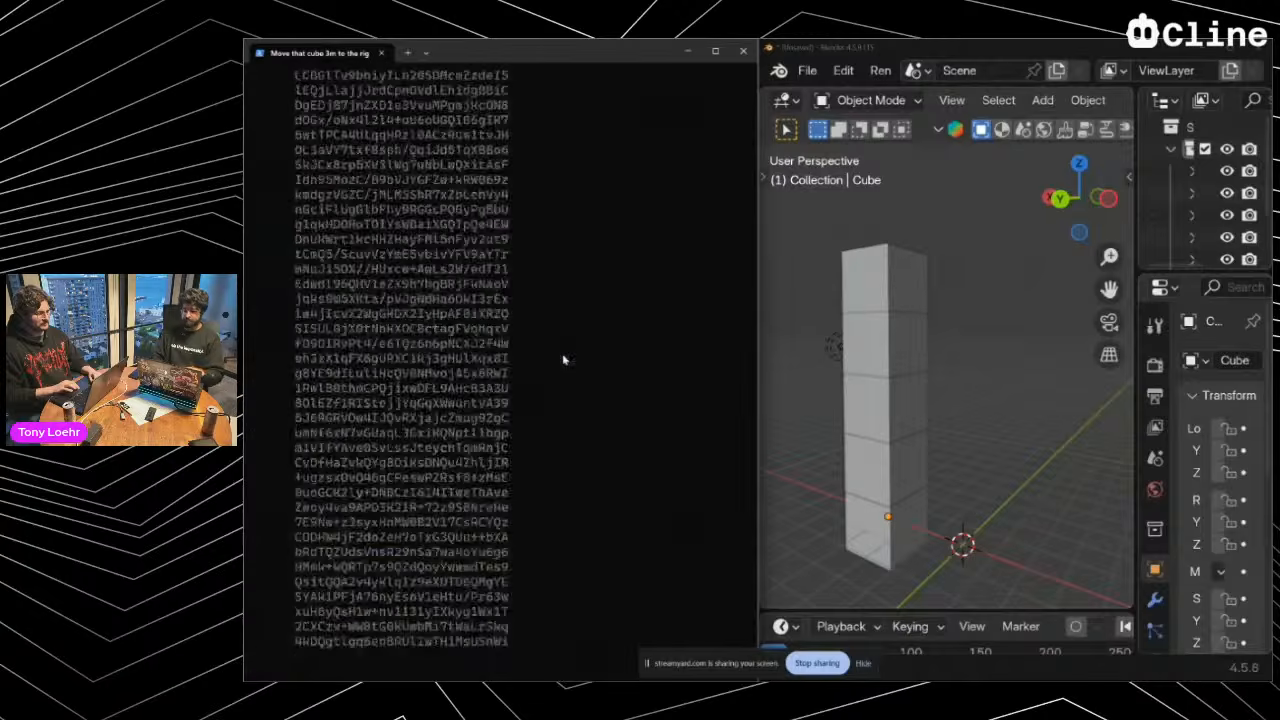
scroll(1043, 346, down, 1)
key(n)
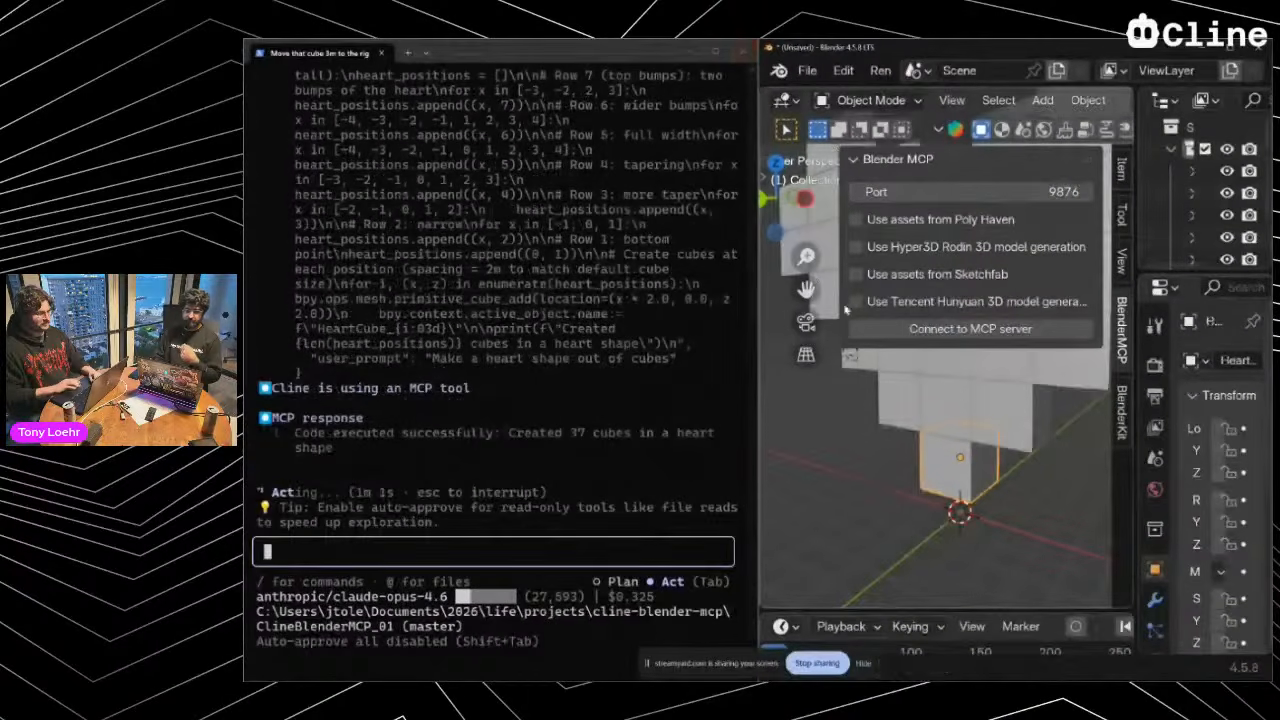
Check the active cube's Item transforms, hide the sidebar, and frame the heart front-on
click(1124, 166)
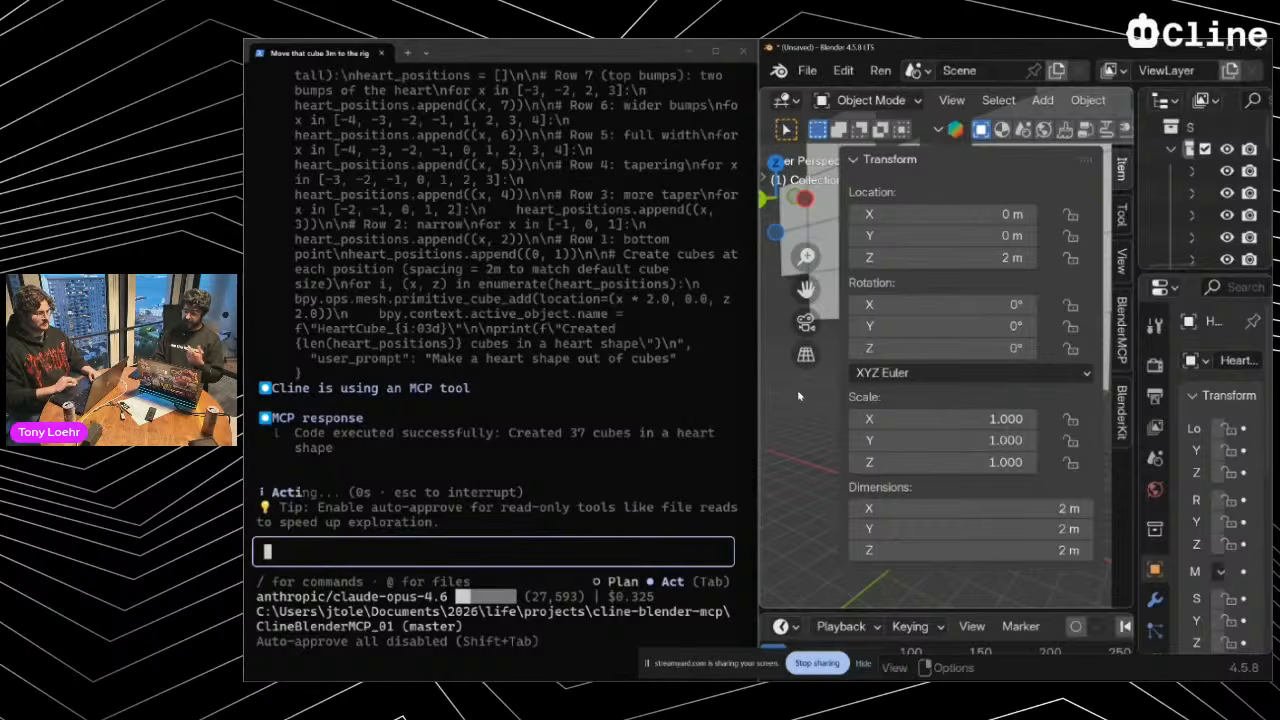
key(n)
scroll(843, 468, left, 3)
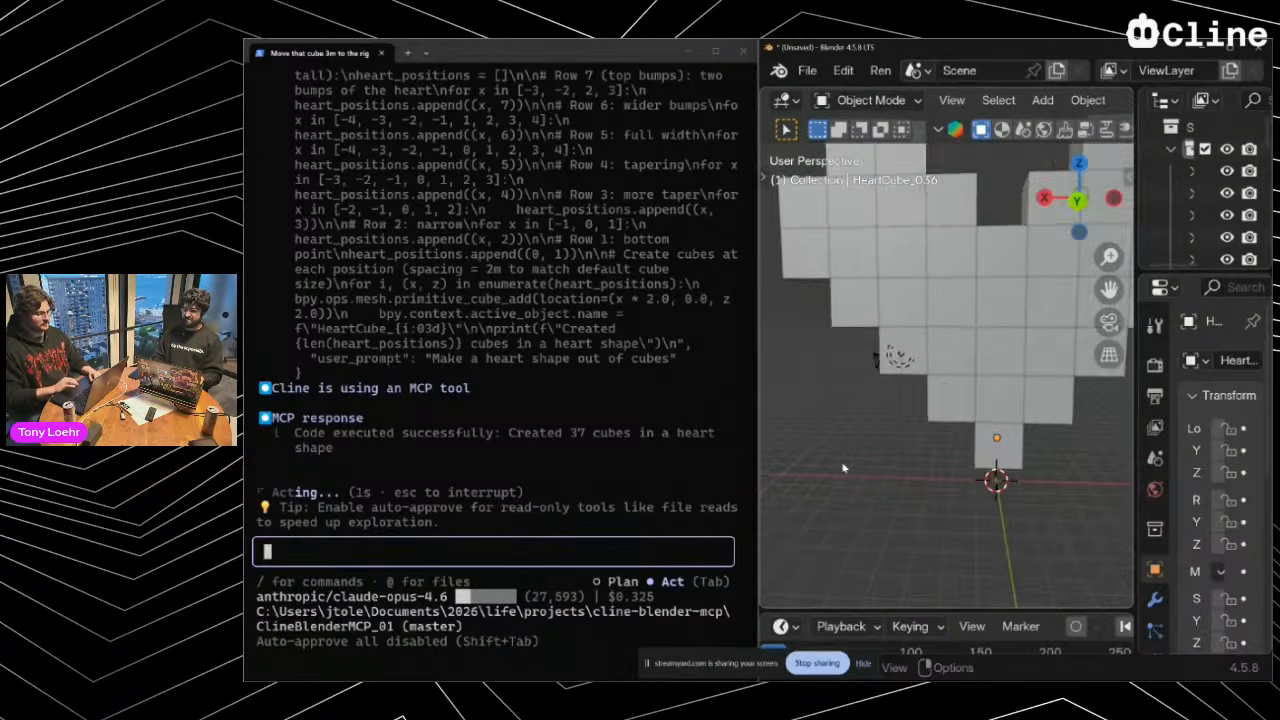
scroll(843, 468, down, 5)
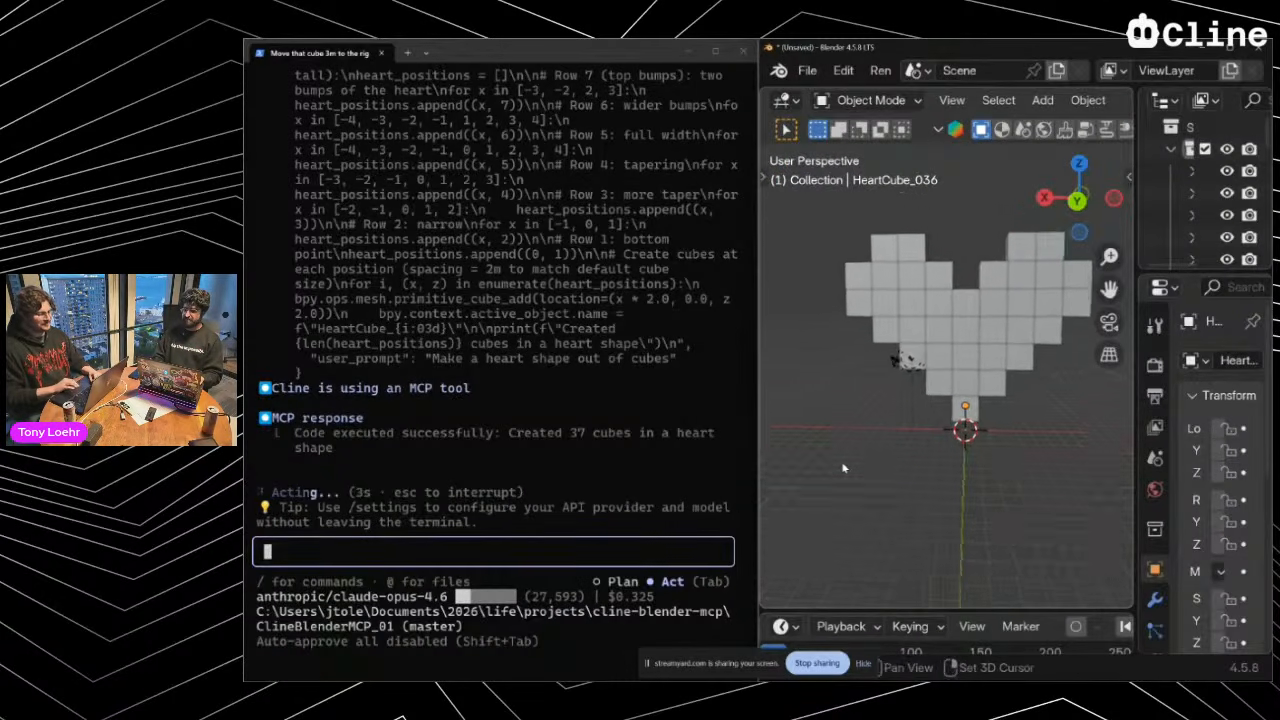
shift+scroll(843, 468, right, 2)
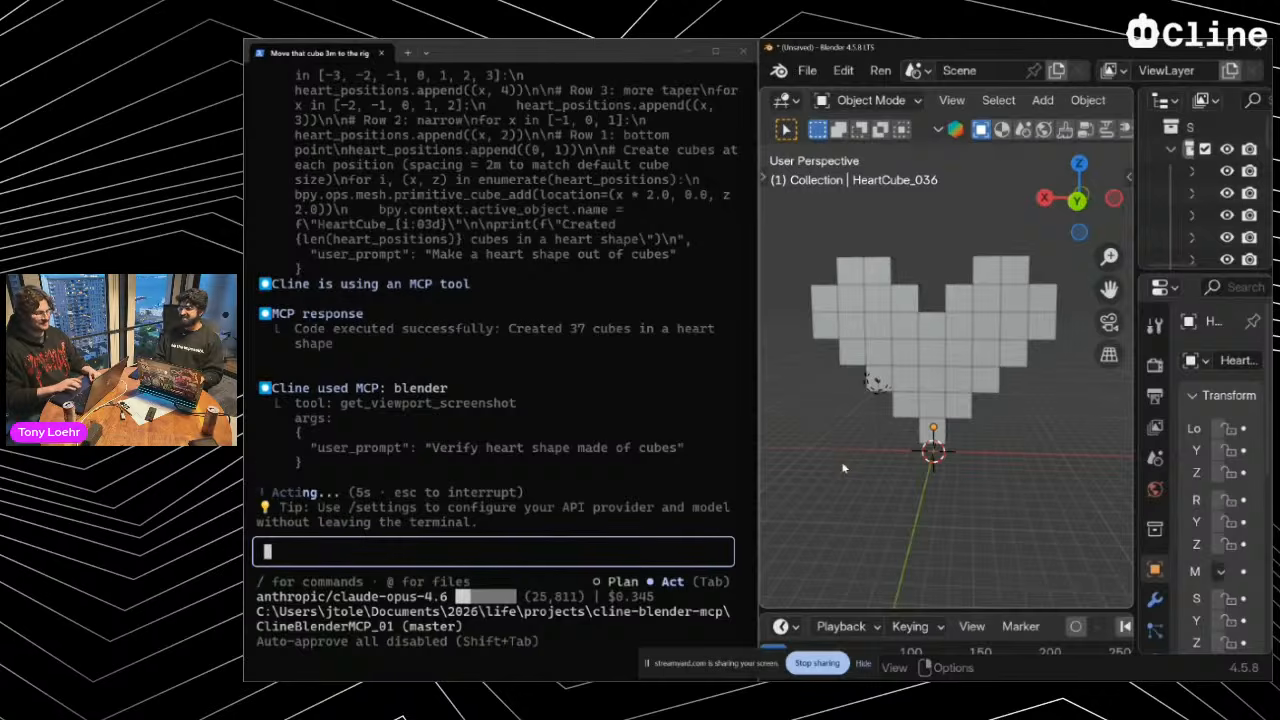
scroll(843, 468, left, 1)
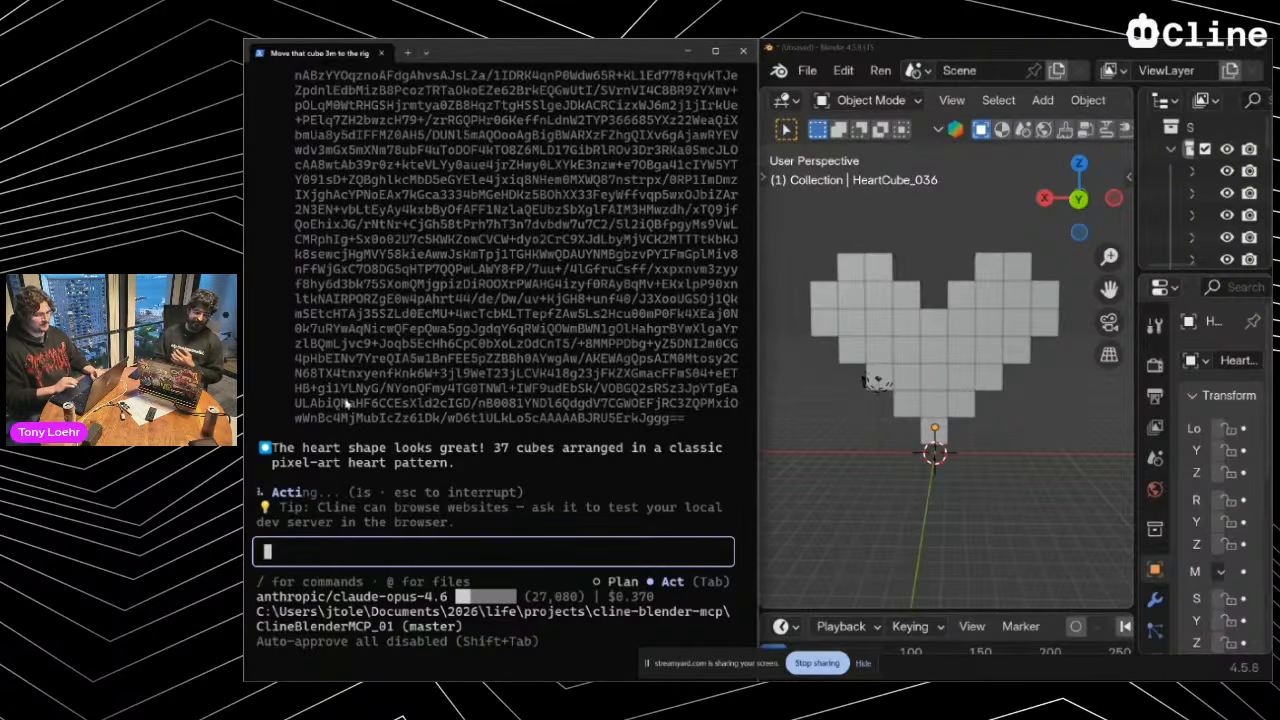
Highlight Cline's heart confirmation message and select the heart's bottom cube
drag(276, 448, 516, 466)
click(516, 467)
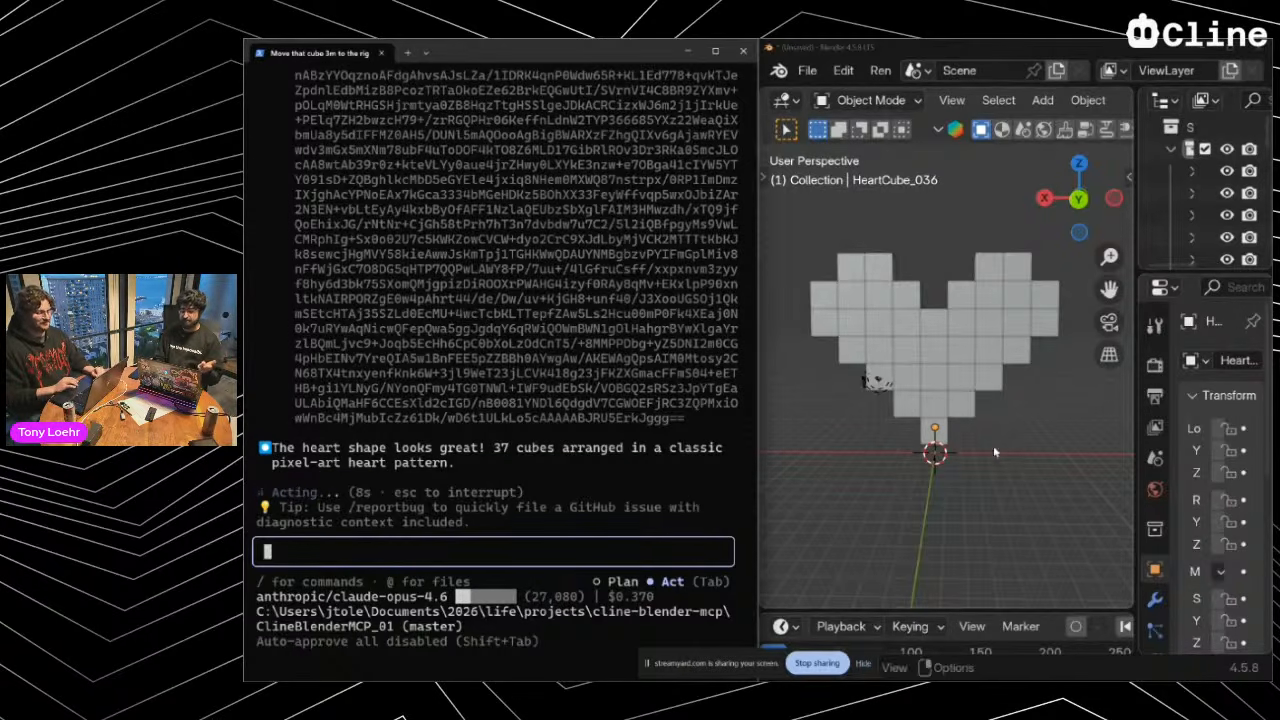
click(936, 432)
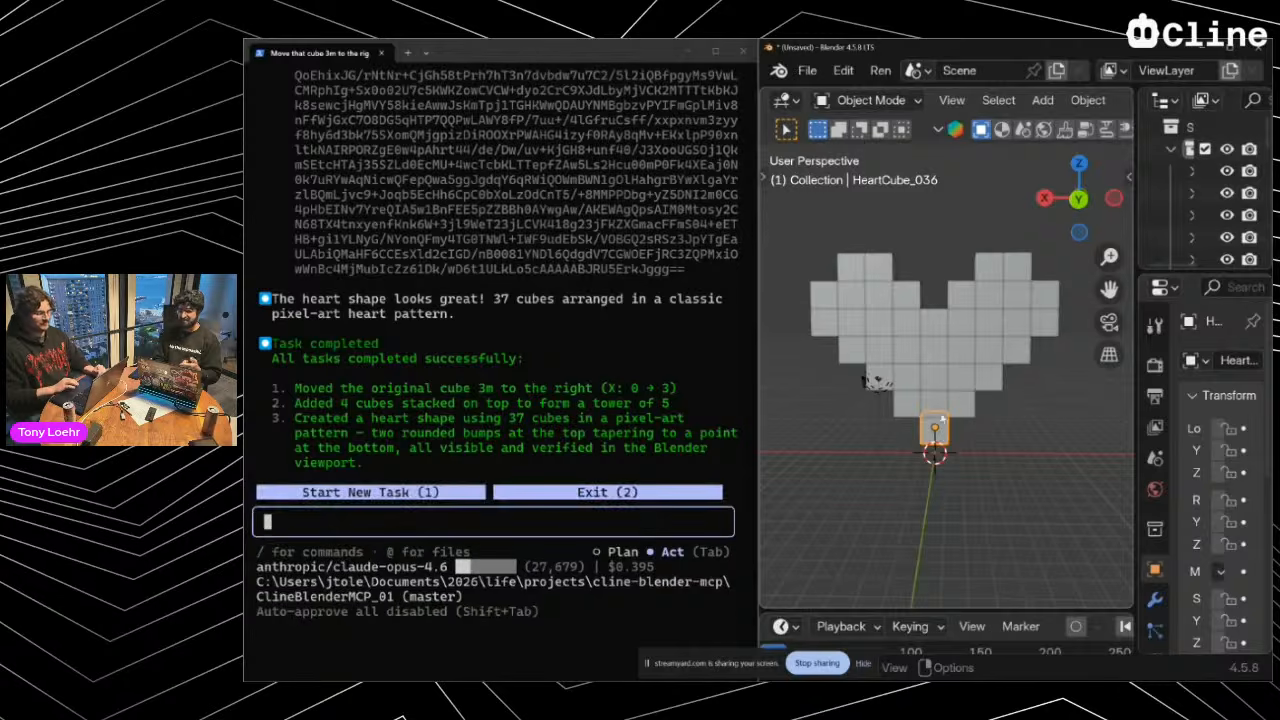
Deselect the bottom cube and highlight Cline's completed-task summary
click(955, 450)
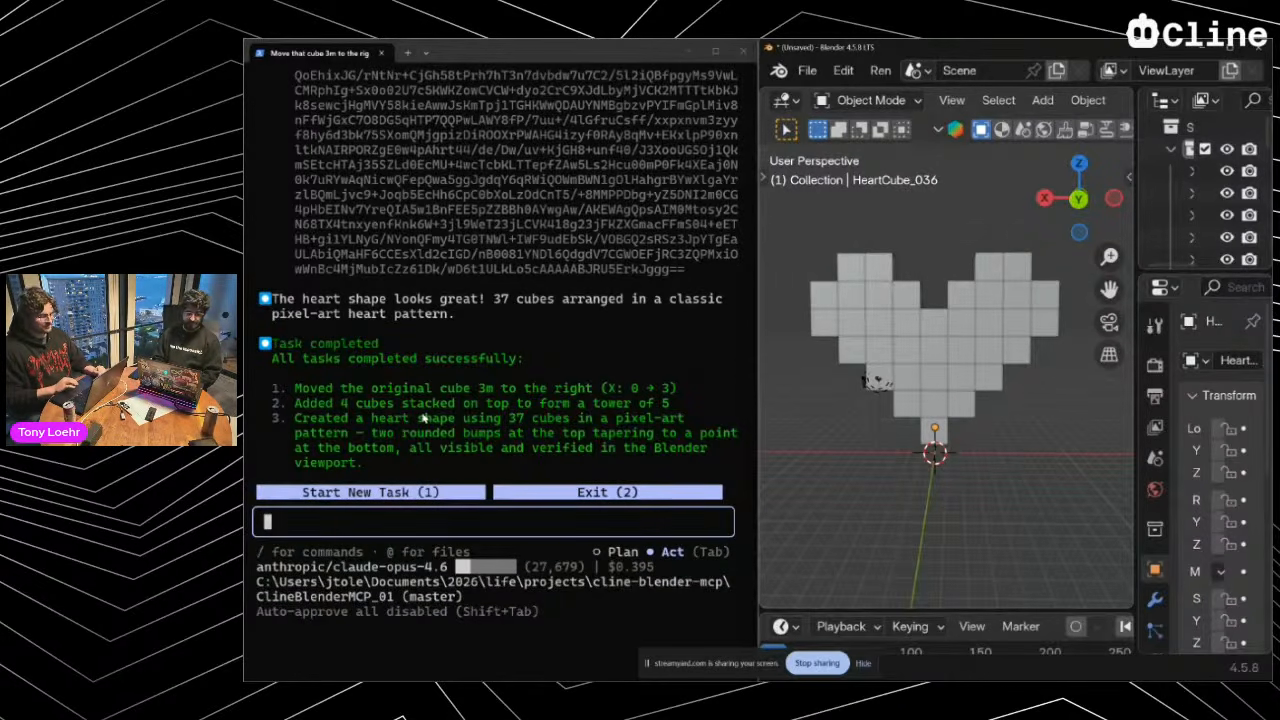
drag(298, 388, 493, 460)
click(493, 460)
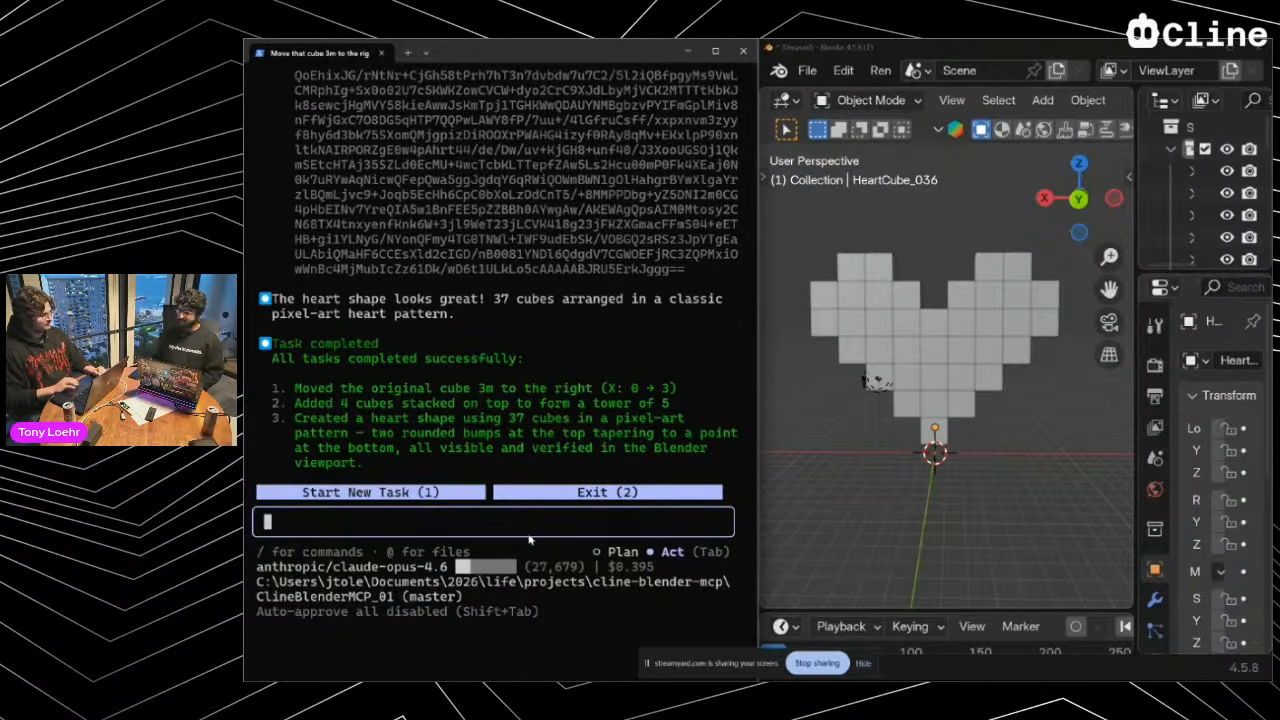
Orbit to an angled view of the heart, then start a 'Shader,' request in Cline
click(1001, 462)
scroll(999, 460, left, 3)
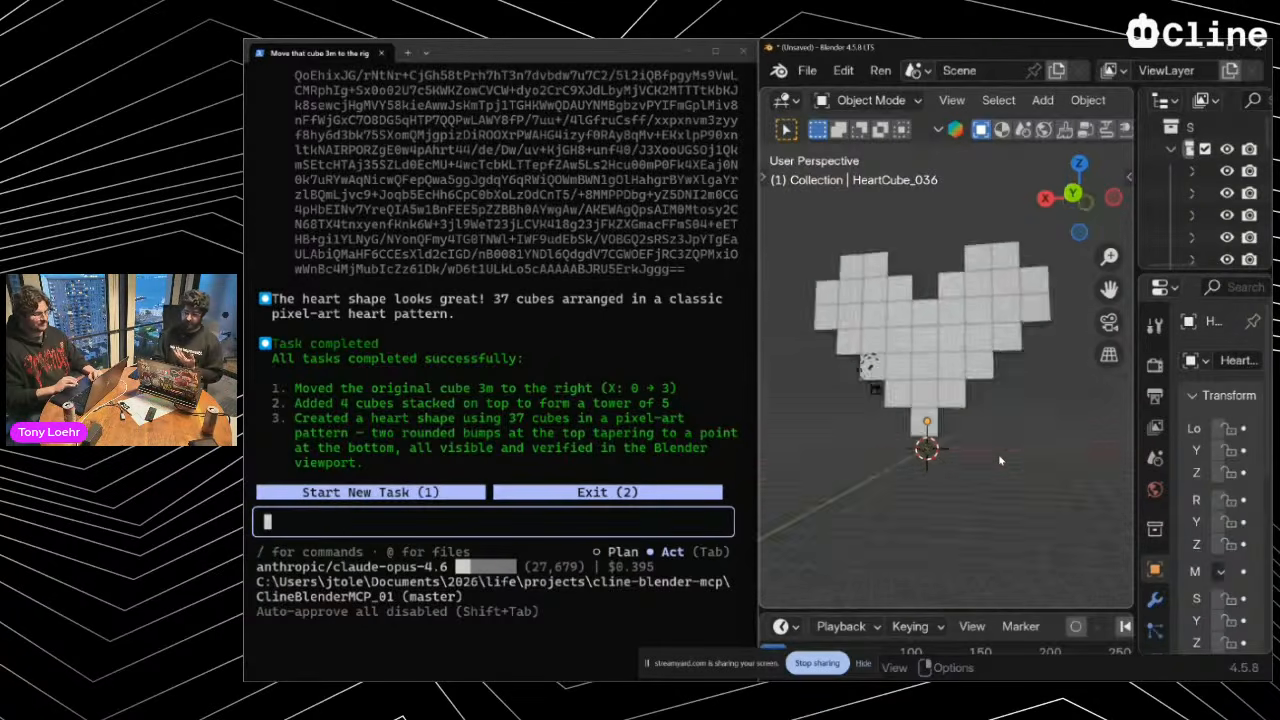
scroll(999, 460, left, 1)
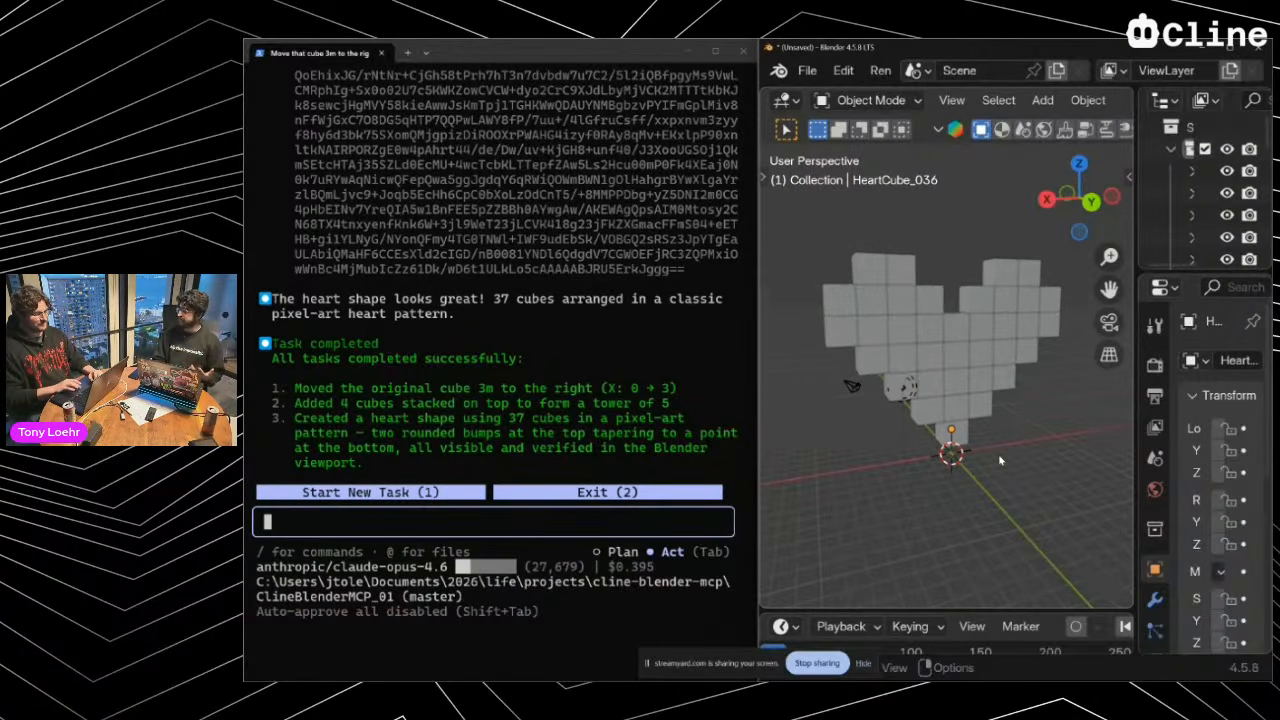
click(396, 533)
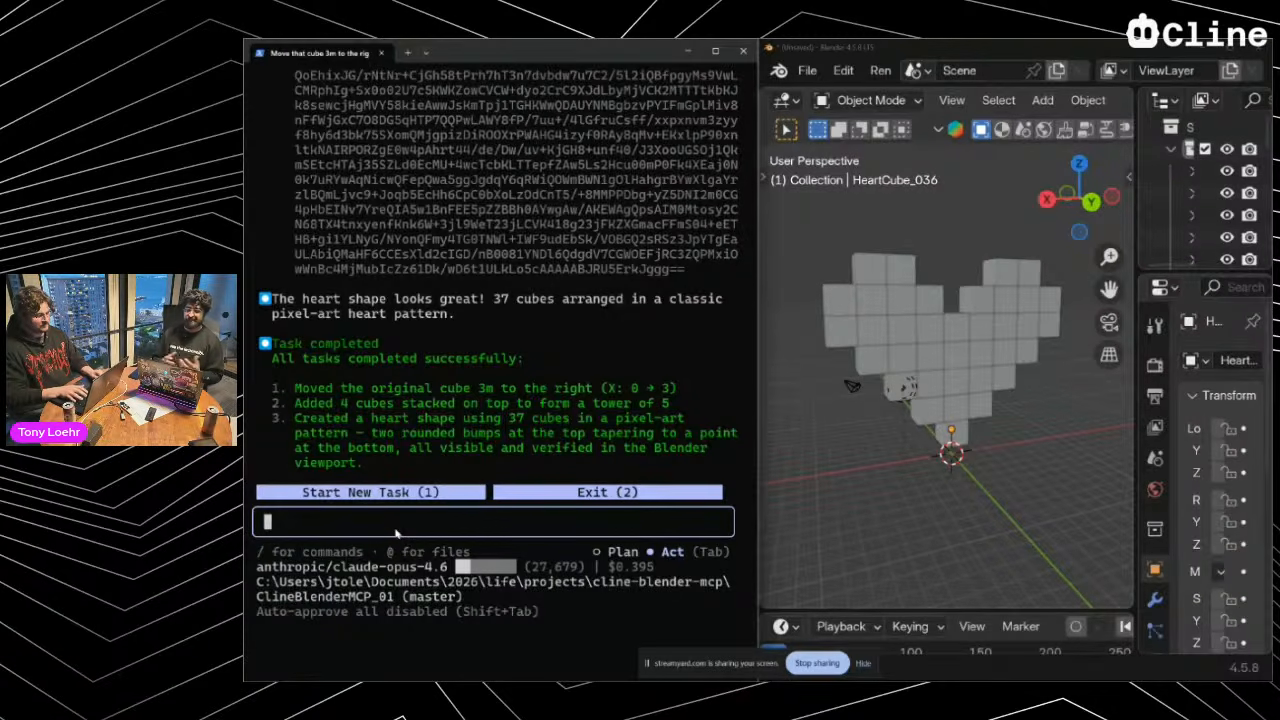
text(Shader)
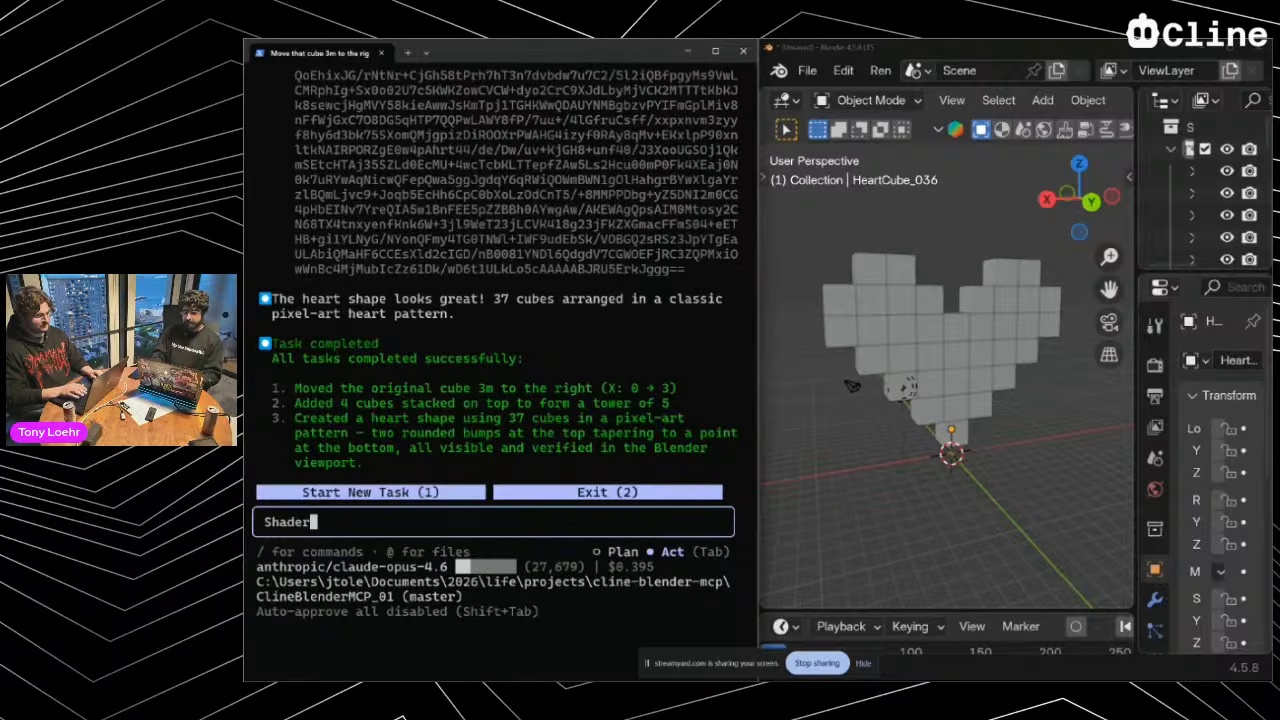
text(,)
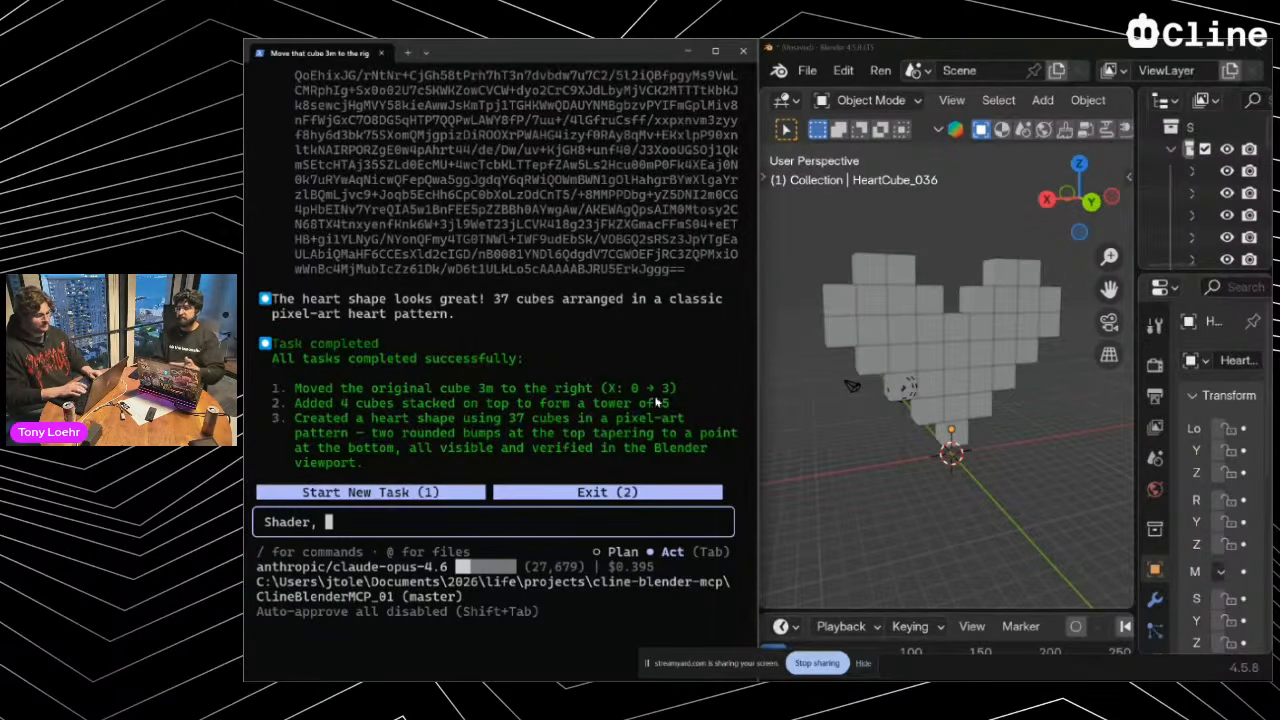
Rewrite the prompt to ask for a pastel glass-morphism shader, iridescent background and Cycles with Optix
click(953, 246)
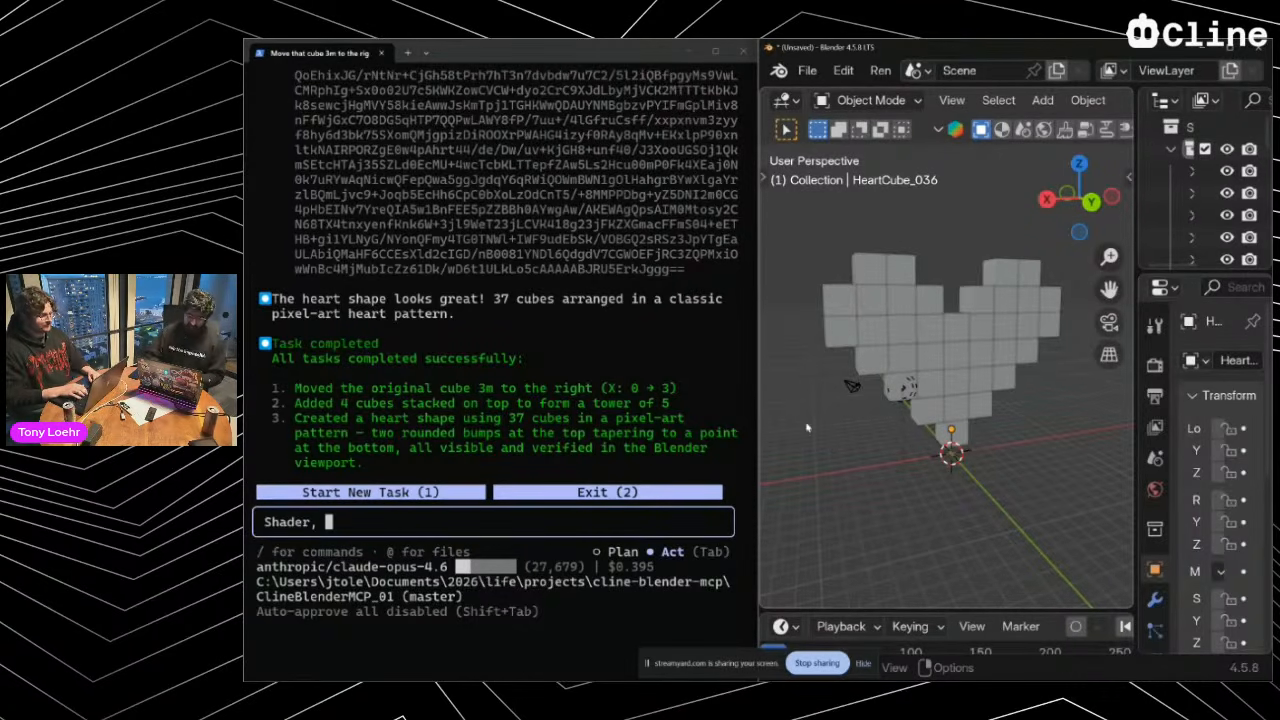
key(BackSpace)
key(BackSpace)
key(BackSpace)
key(BackSpace)
key(BackSpace)
key(BackSpace)
key(BackSpace)
key(BackSpace)
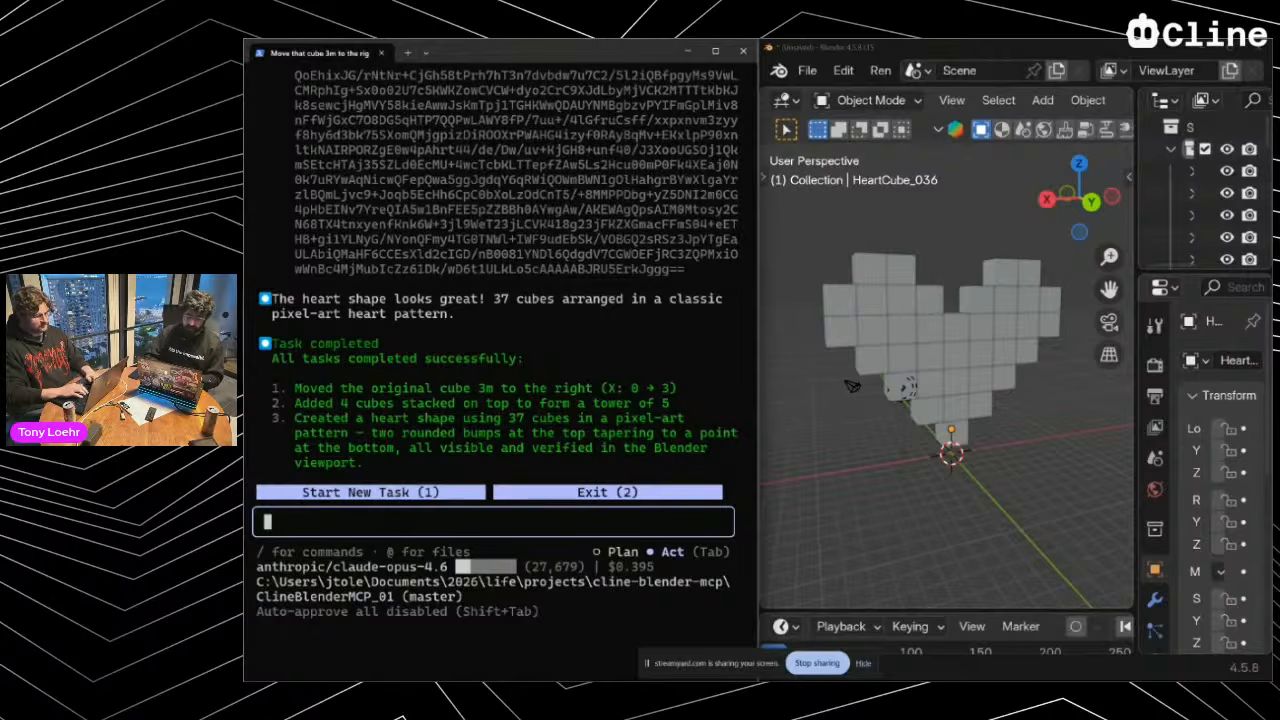
text(Lets make this heart)
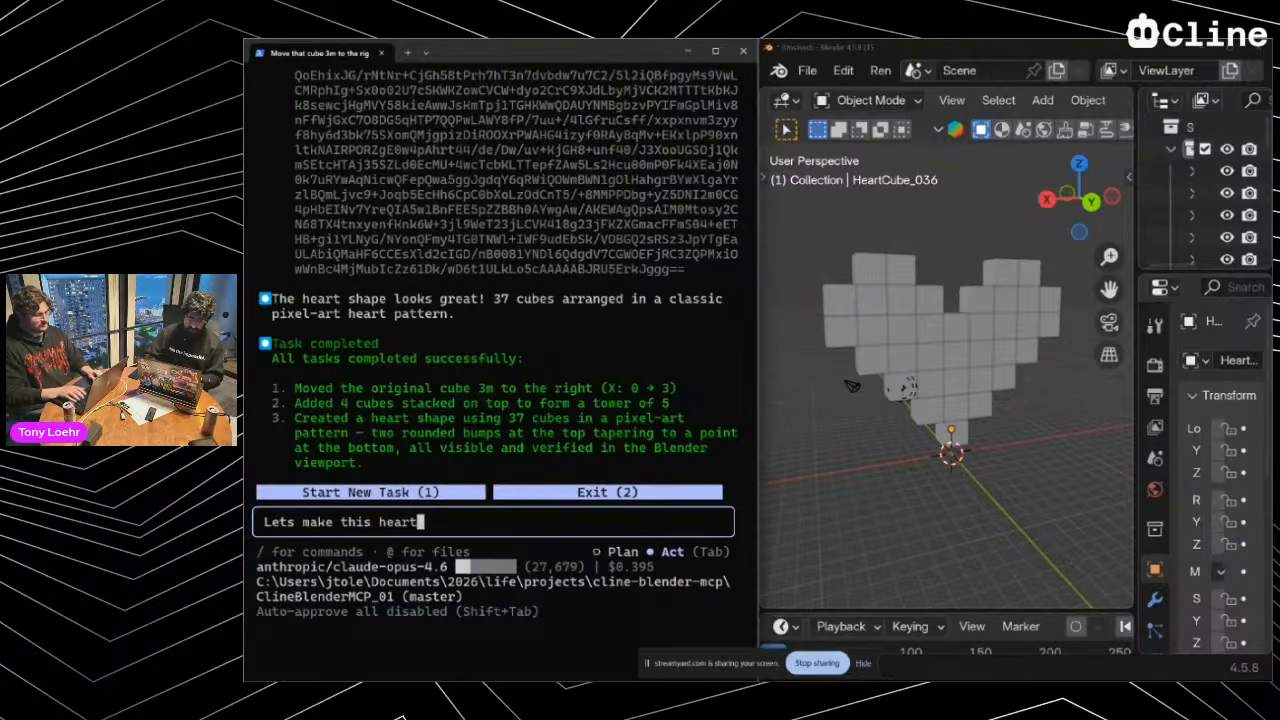
text( more interesting)
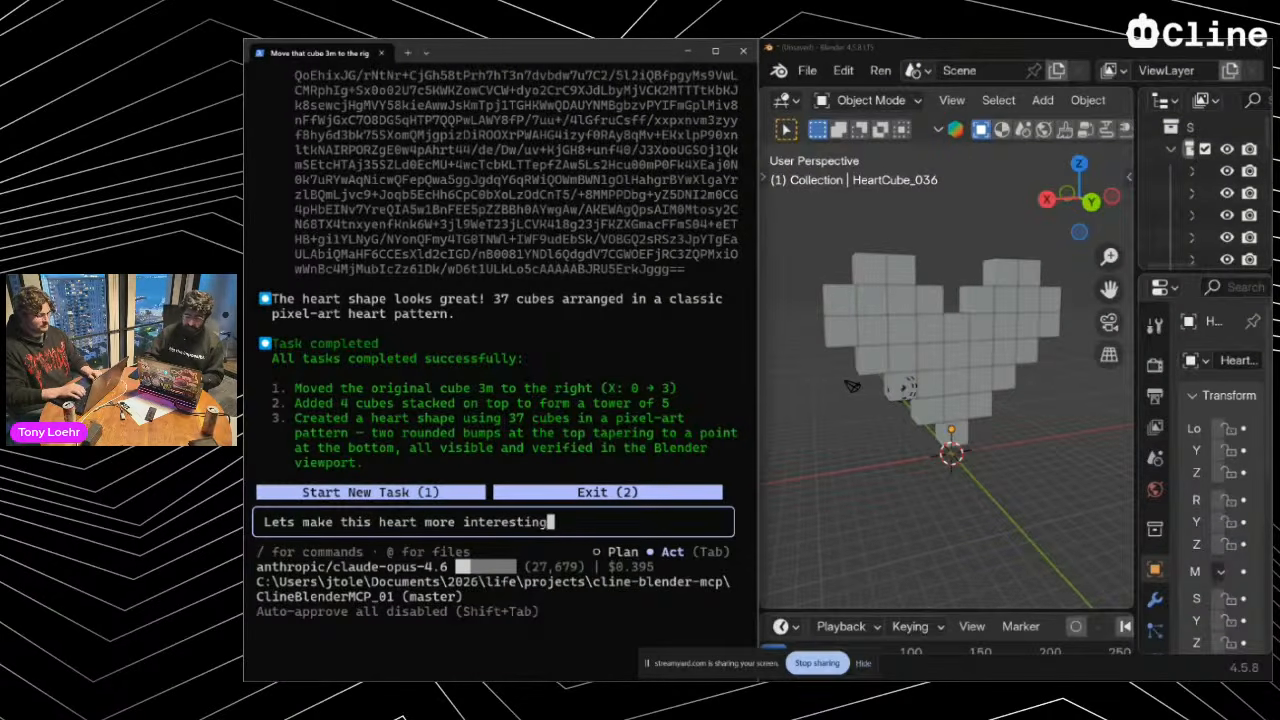
text(. Lets cr)
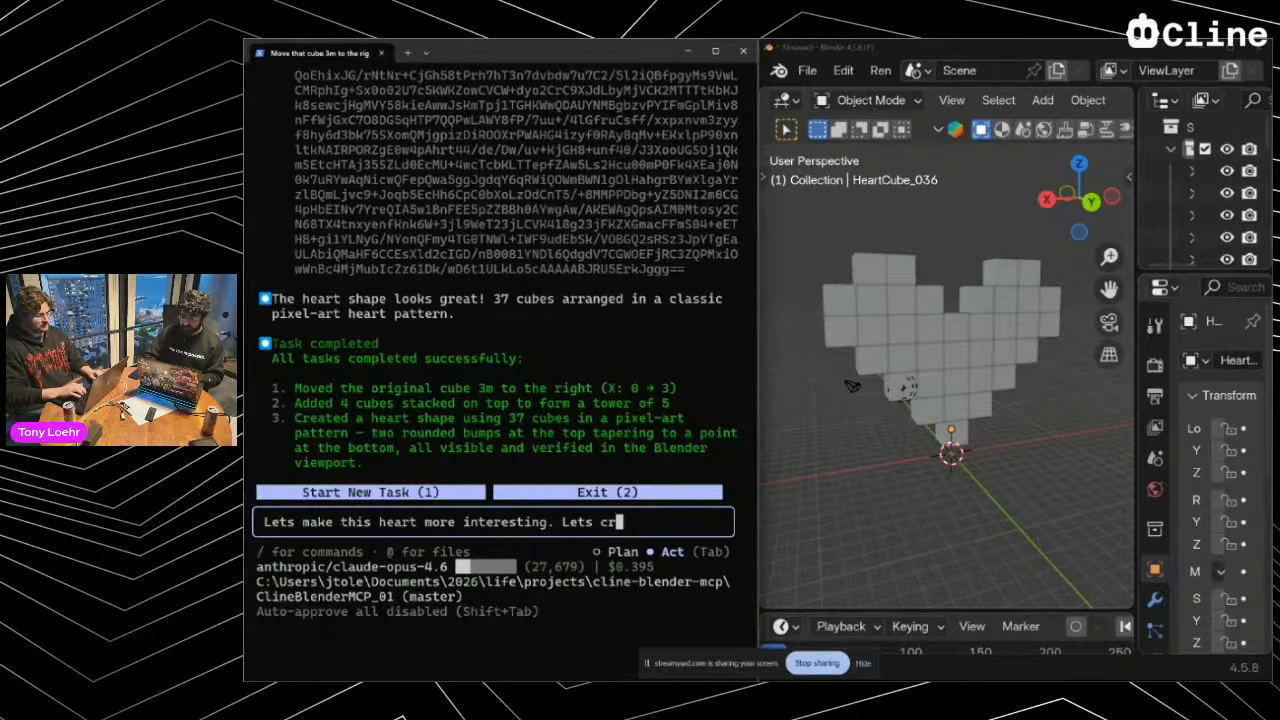
text(eate a custom shader)
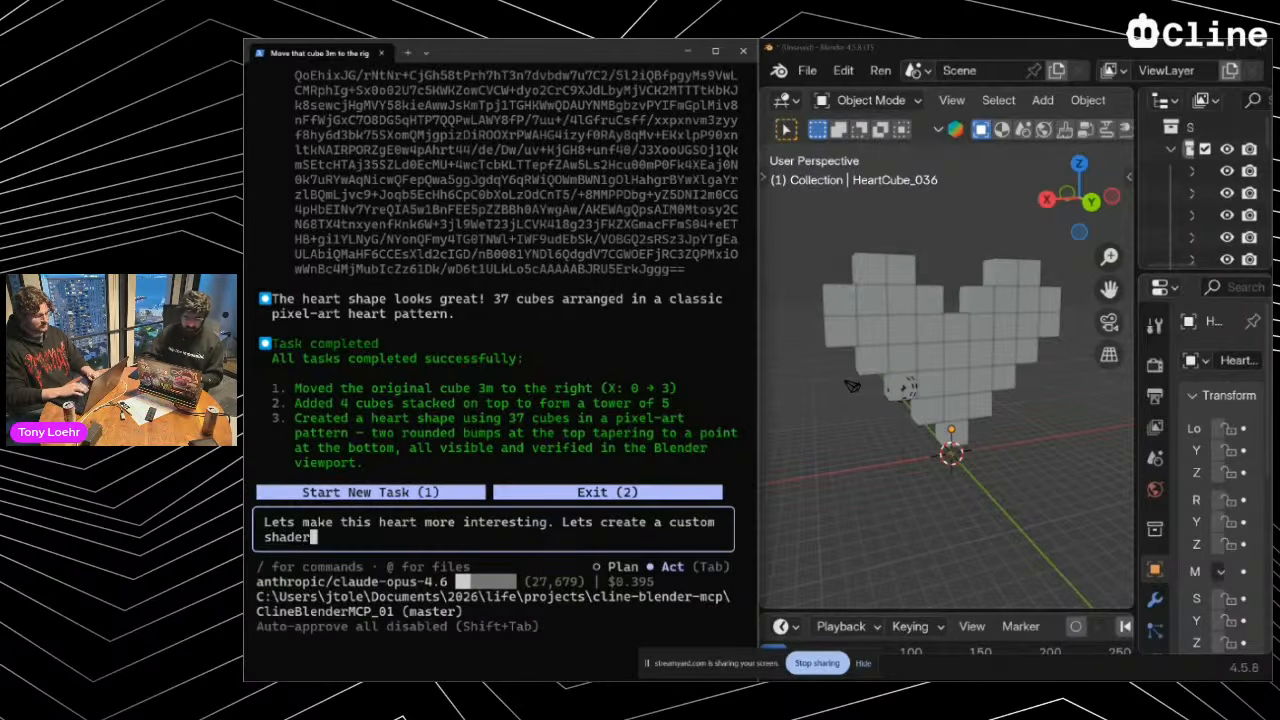
key(BackSpace)
key(BackSpace)
key(BackSpace)
key(BackSpace)
key(BackSpace)
key(BackSpace)
key(BackSpace)
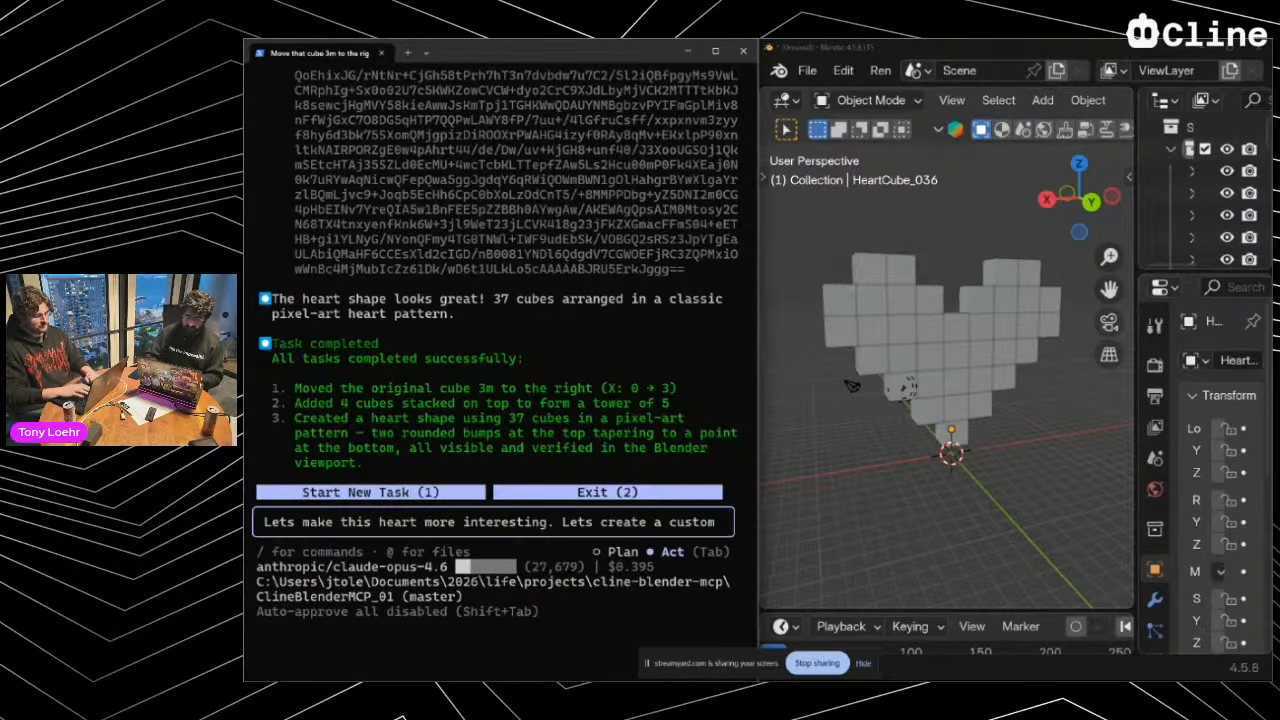
text(glass shad)
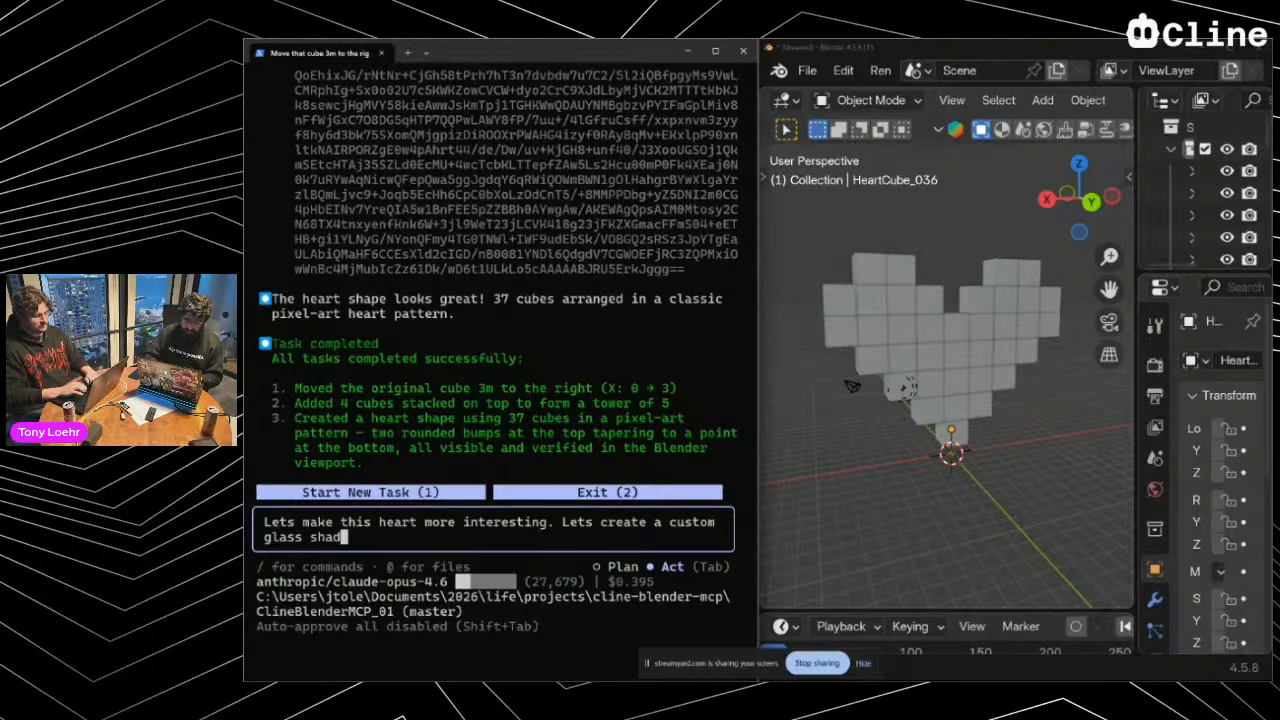
text(er with glass morp)
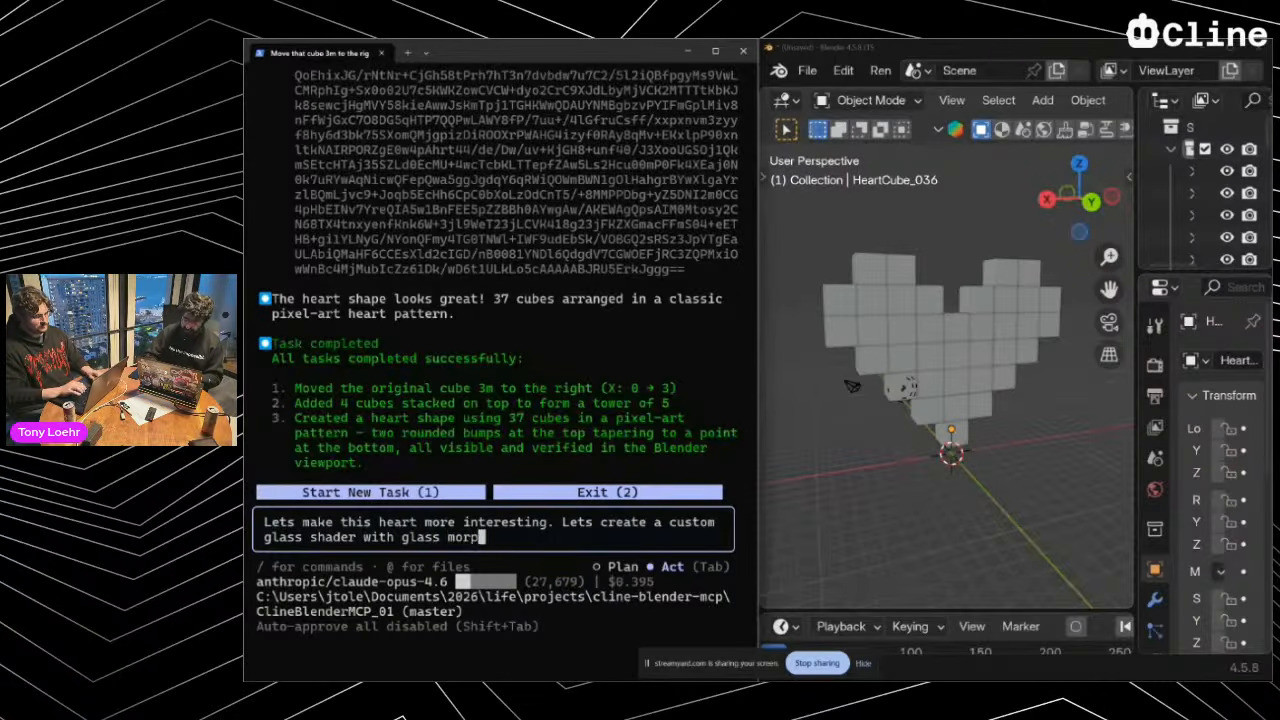
text(hism )
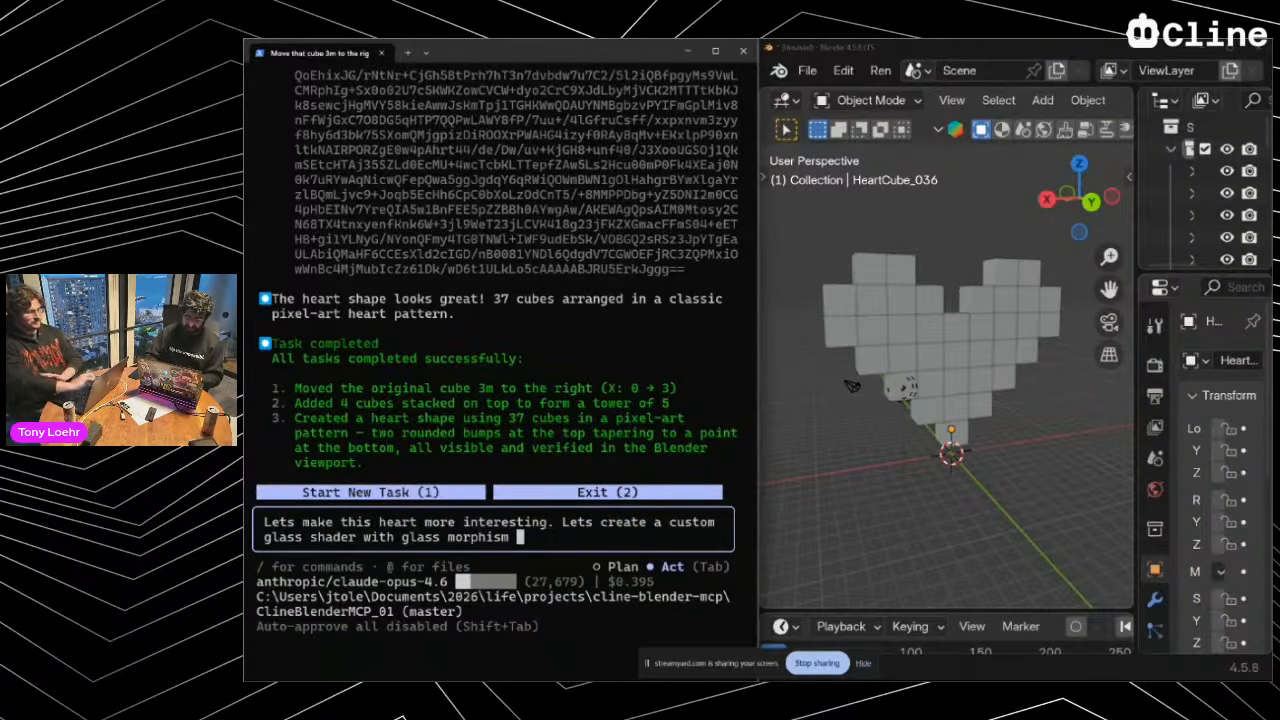
text(aesthetic and )
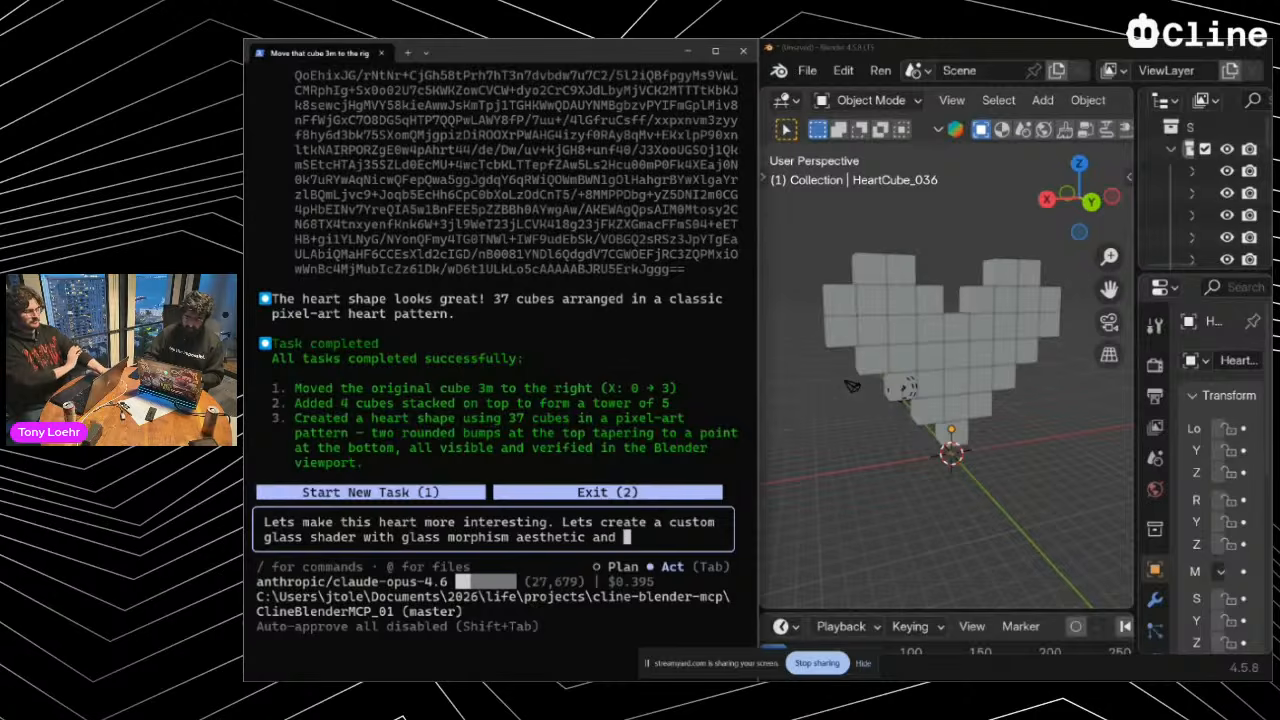
text(pastel colors)
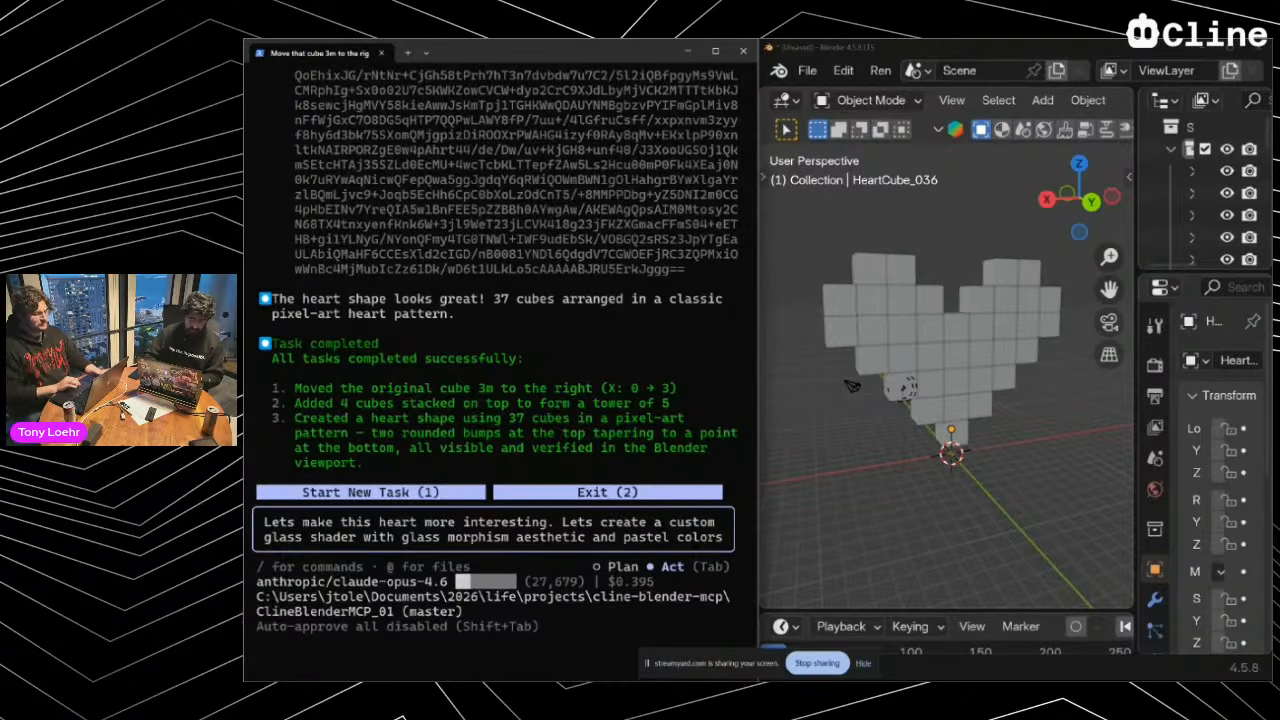
text(, iride)
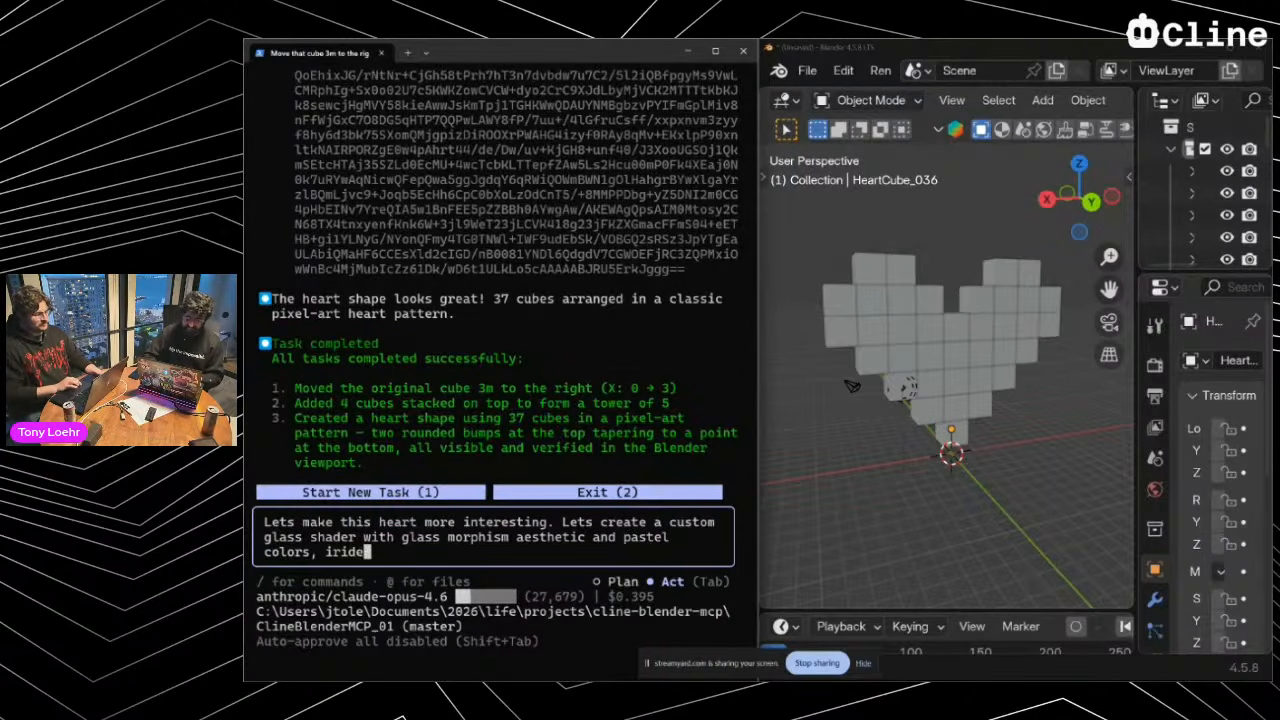
text(scent backg)
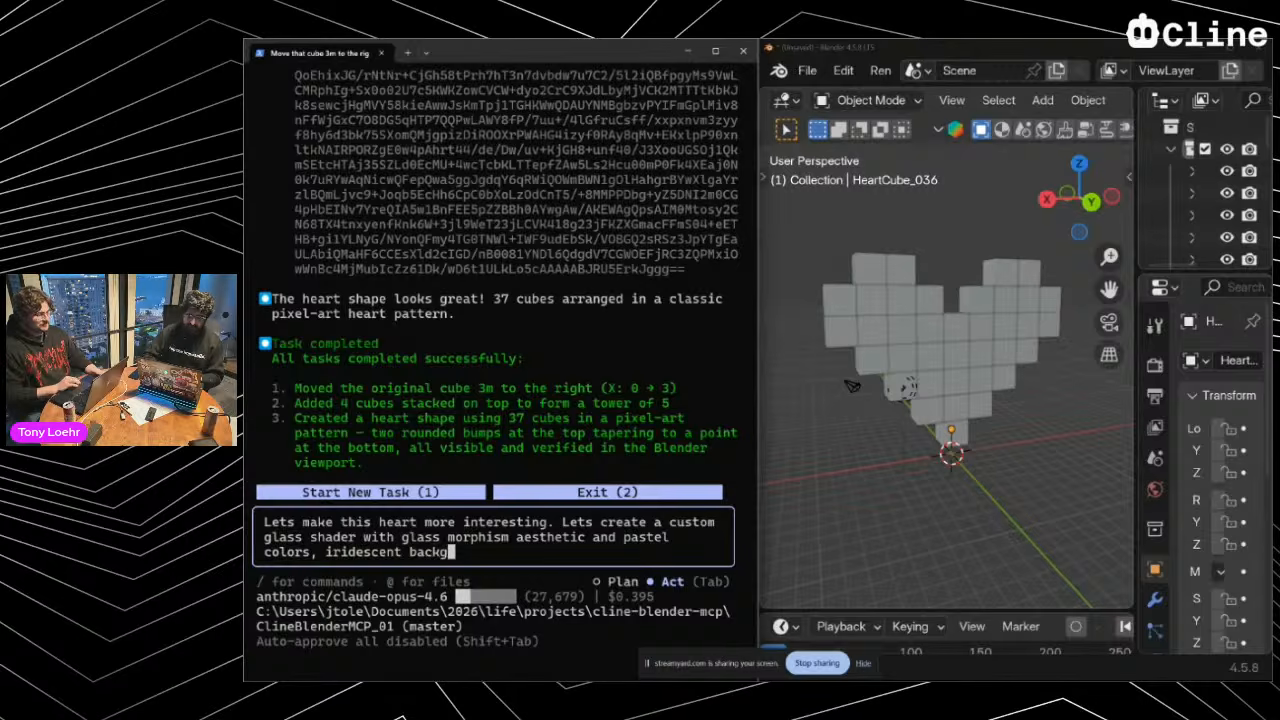
text(round and lets )
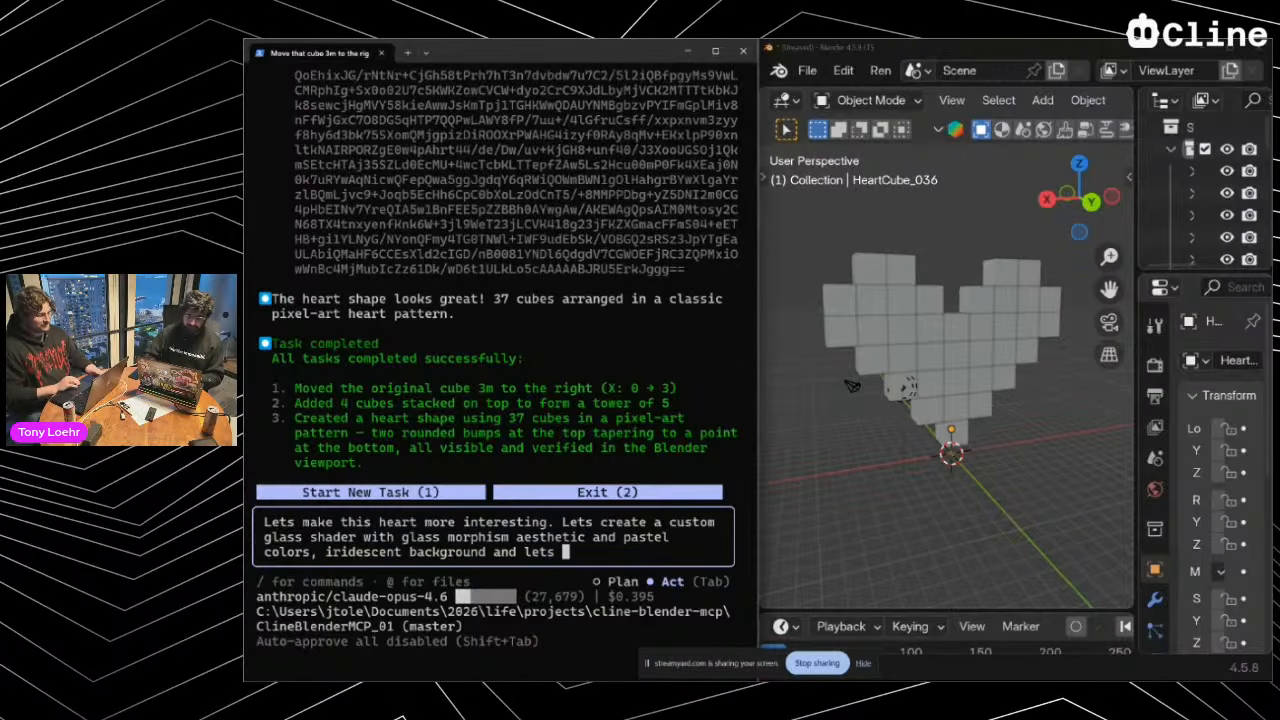
text(enable Cyc)
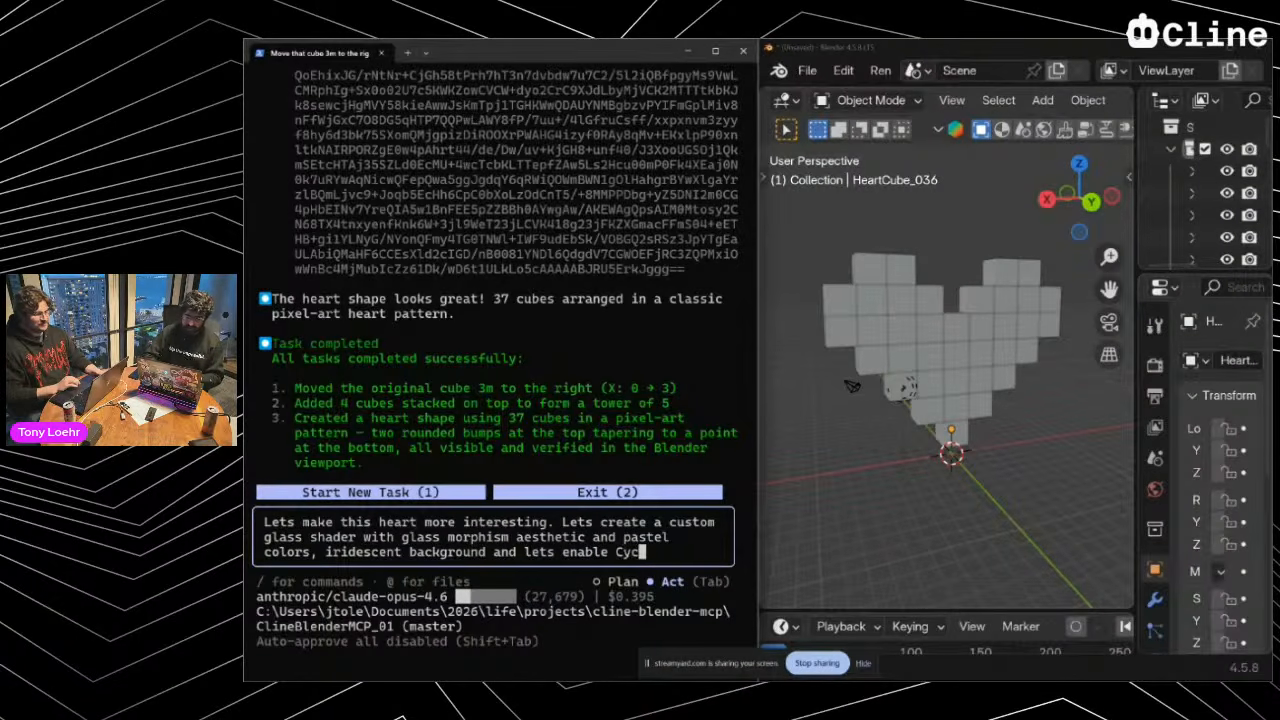
text(les (ray tra)
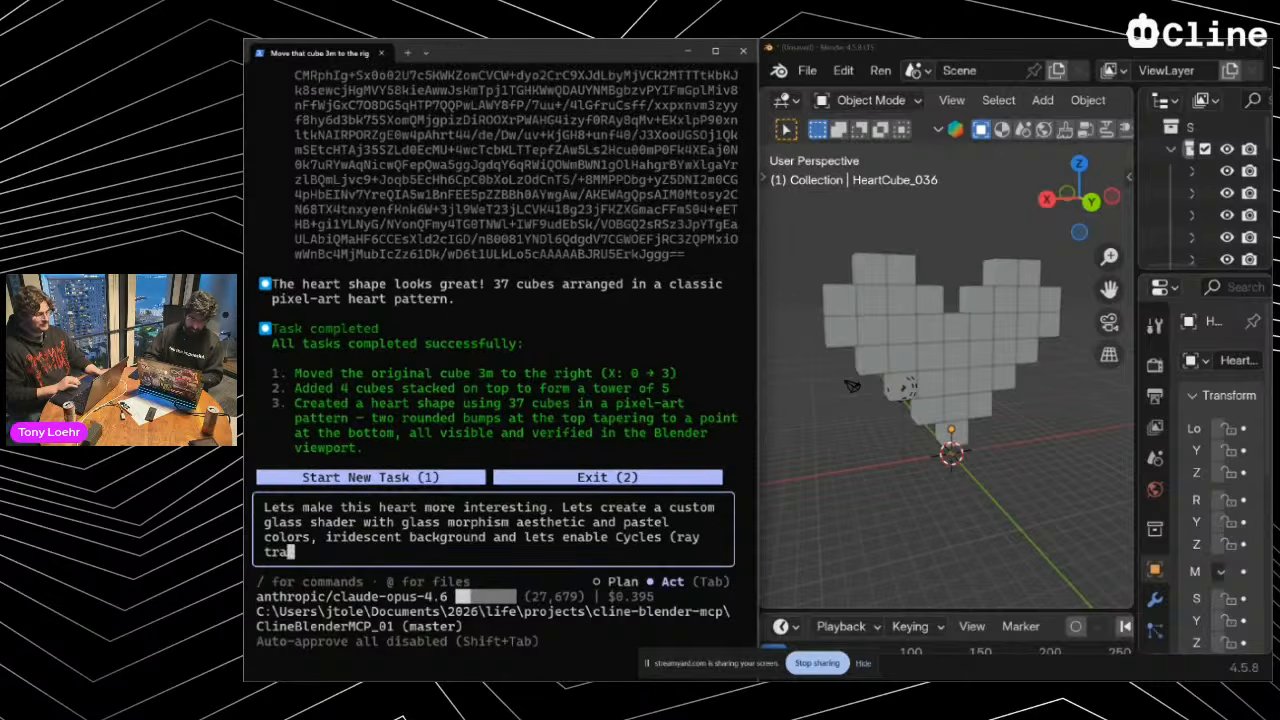
text(ced rendere)
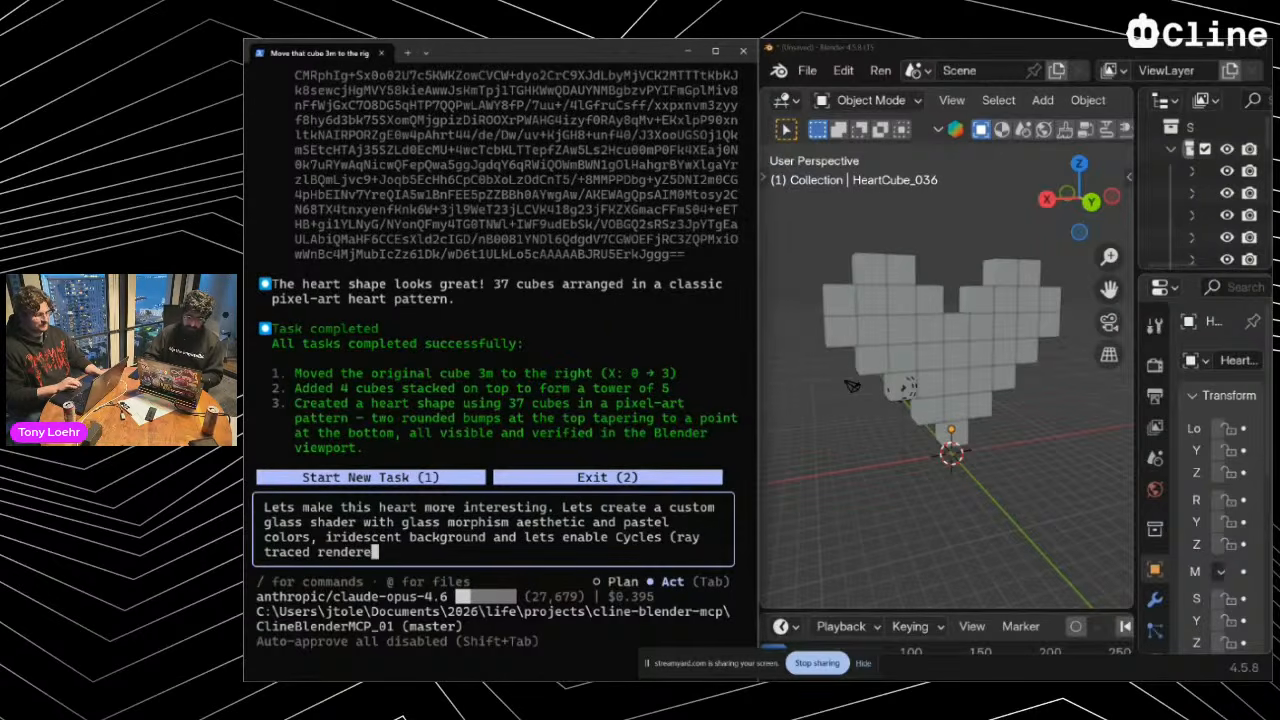
text(r) using Optix.)
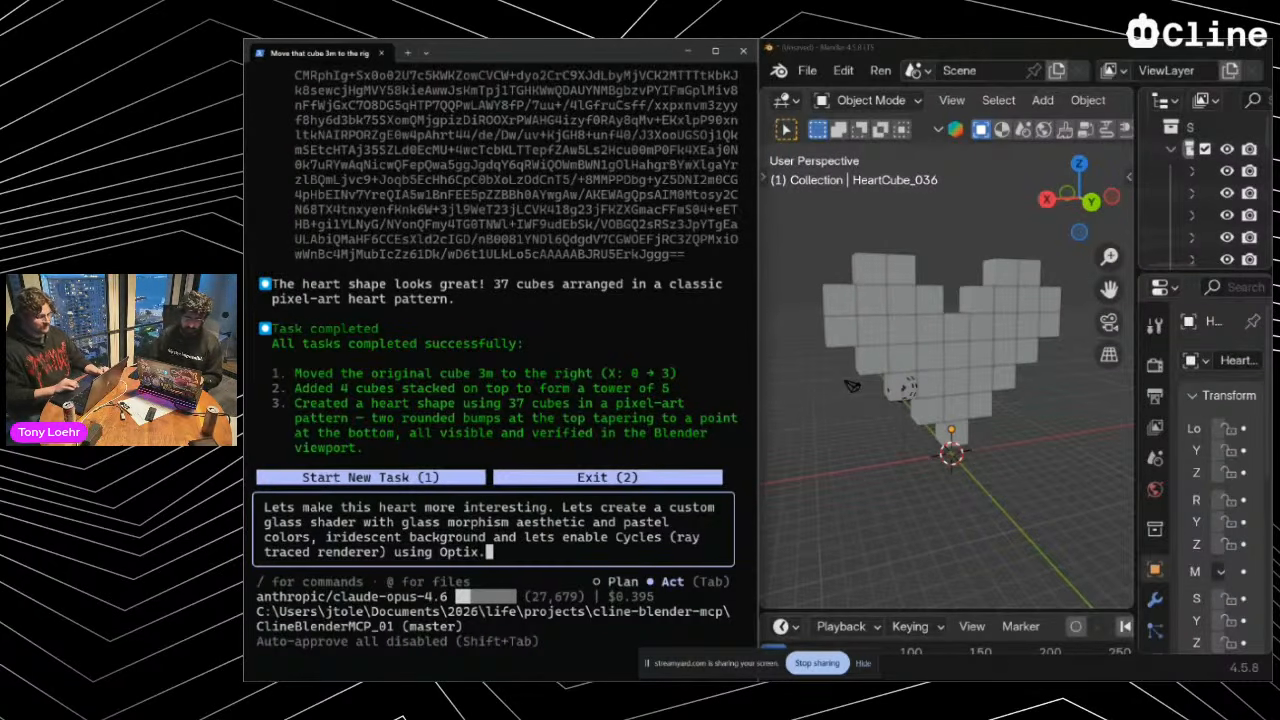
Add a request for cinematic camera framing and submit the prompt
text(And give me a )
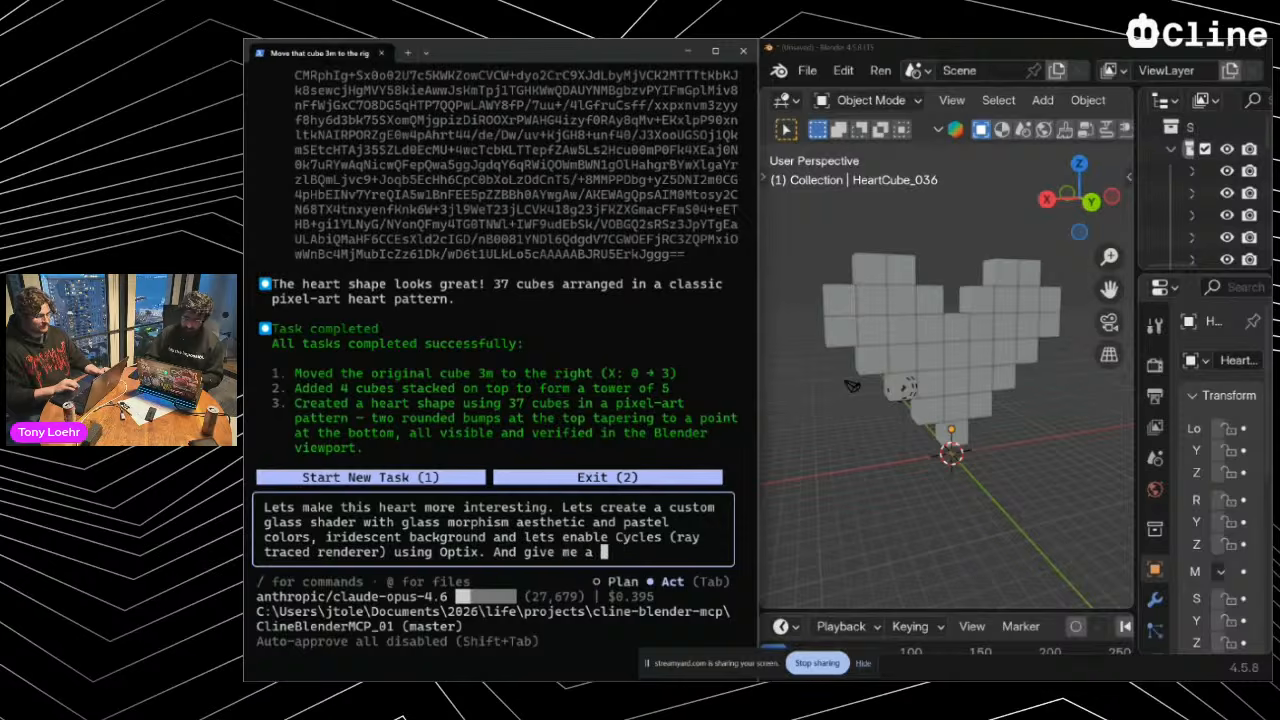
text(nice framing)
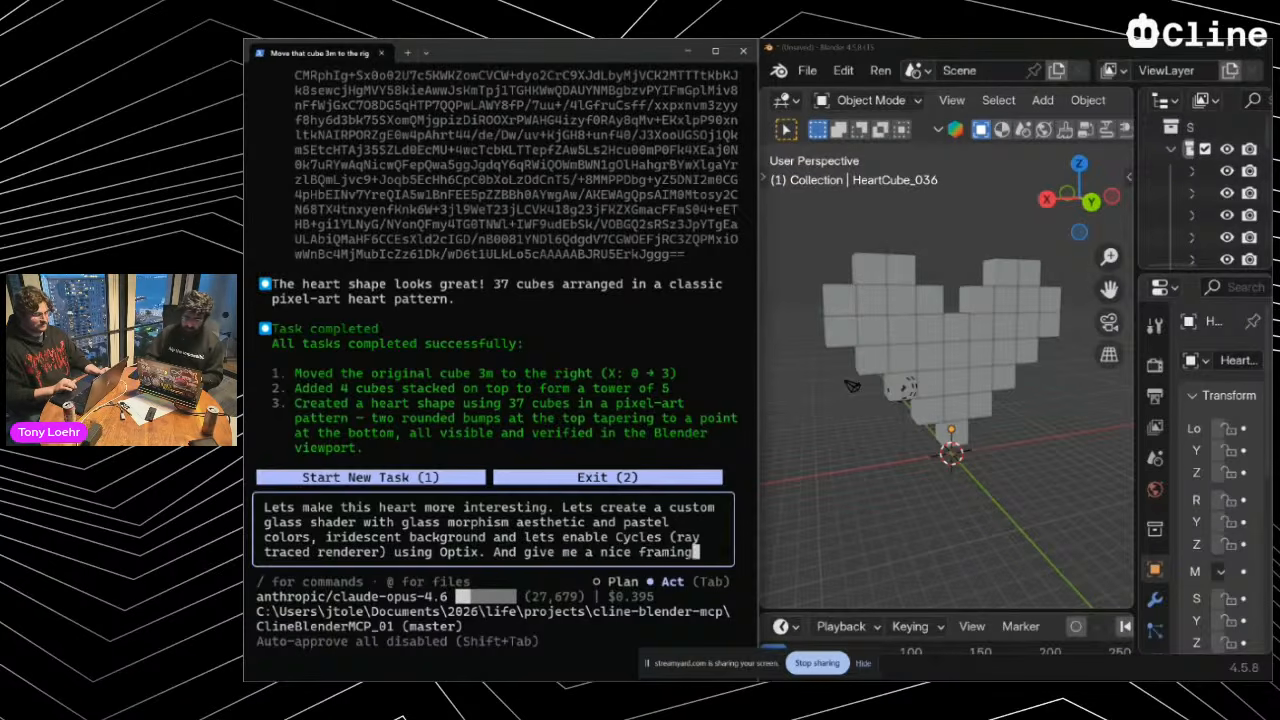
text( with the camera. )
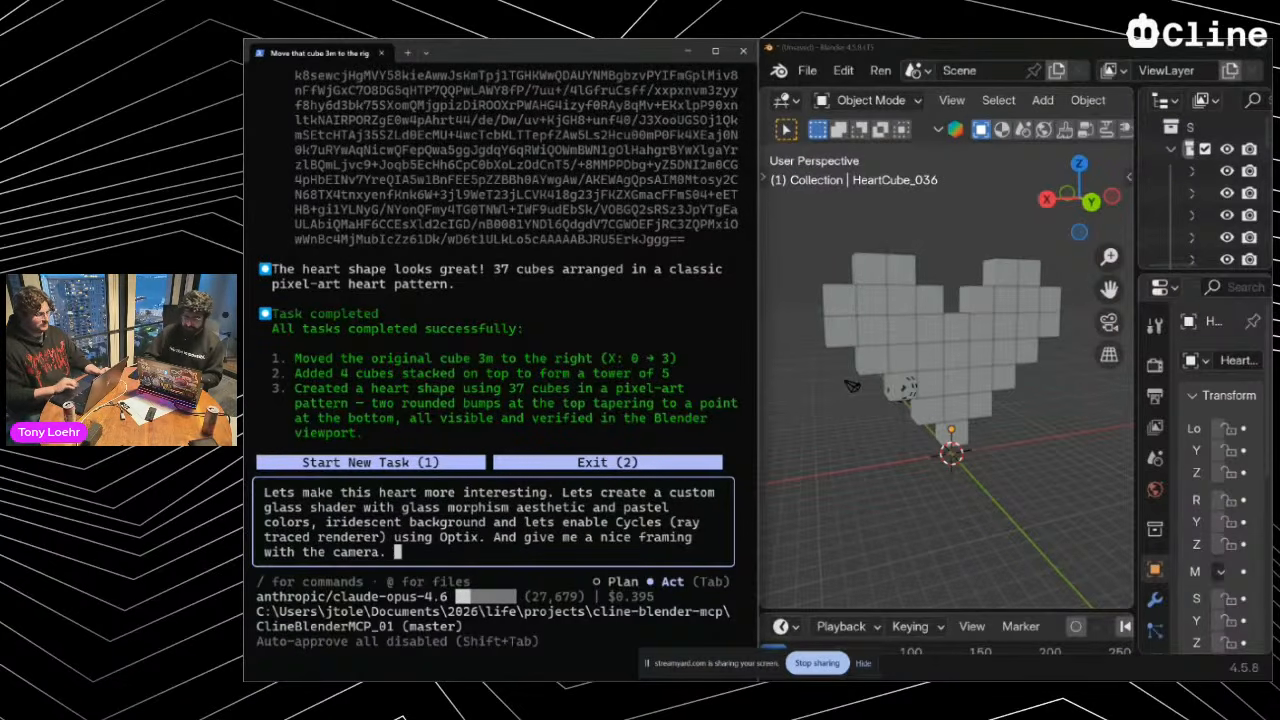
text(Something that I can)
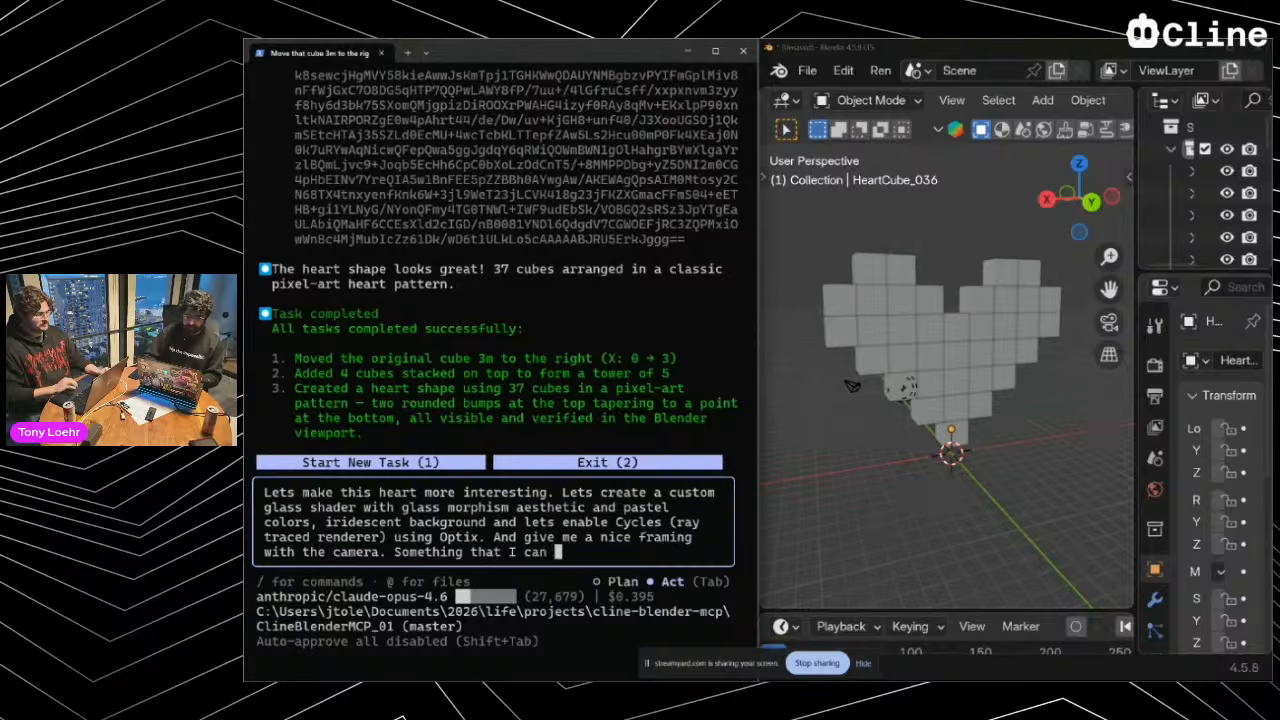
key(BackSpace)
key(BackSpace)
key(BackSpace)
key(BackSpace)
key(BackSpace)
key(BackSpace)
text(makes it)
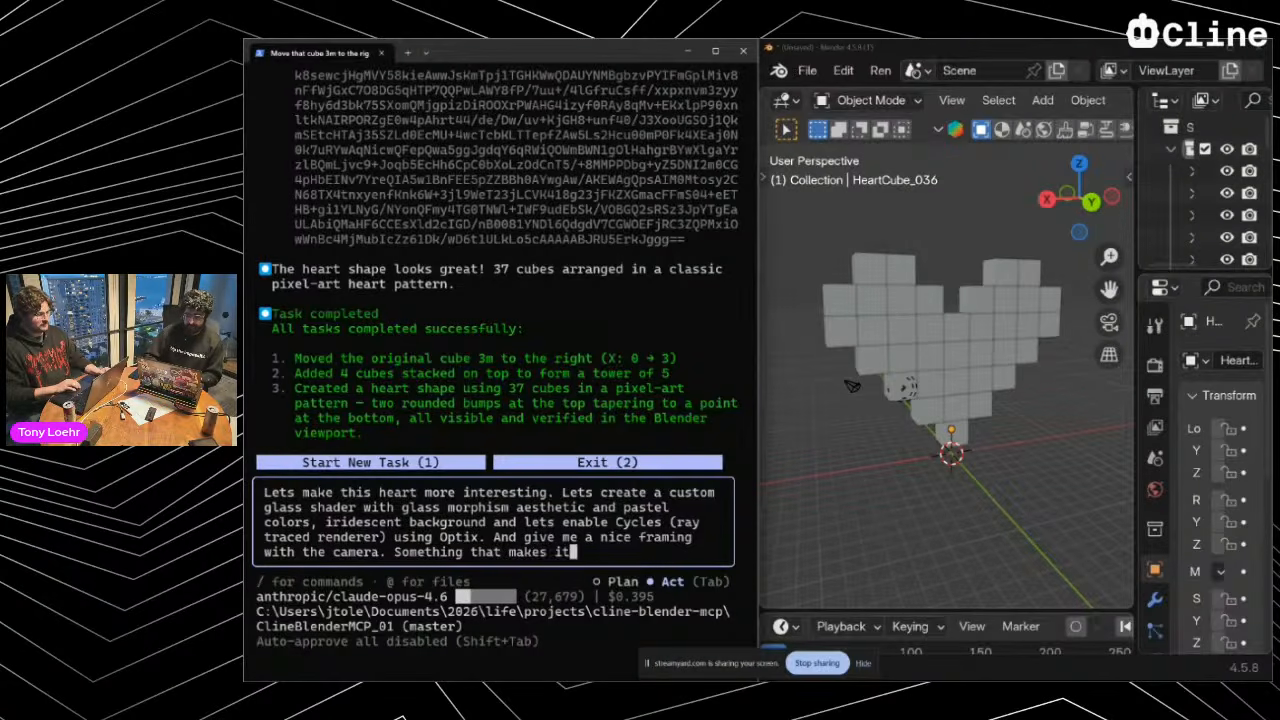
text( look cinematic)
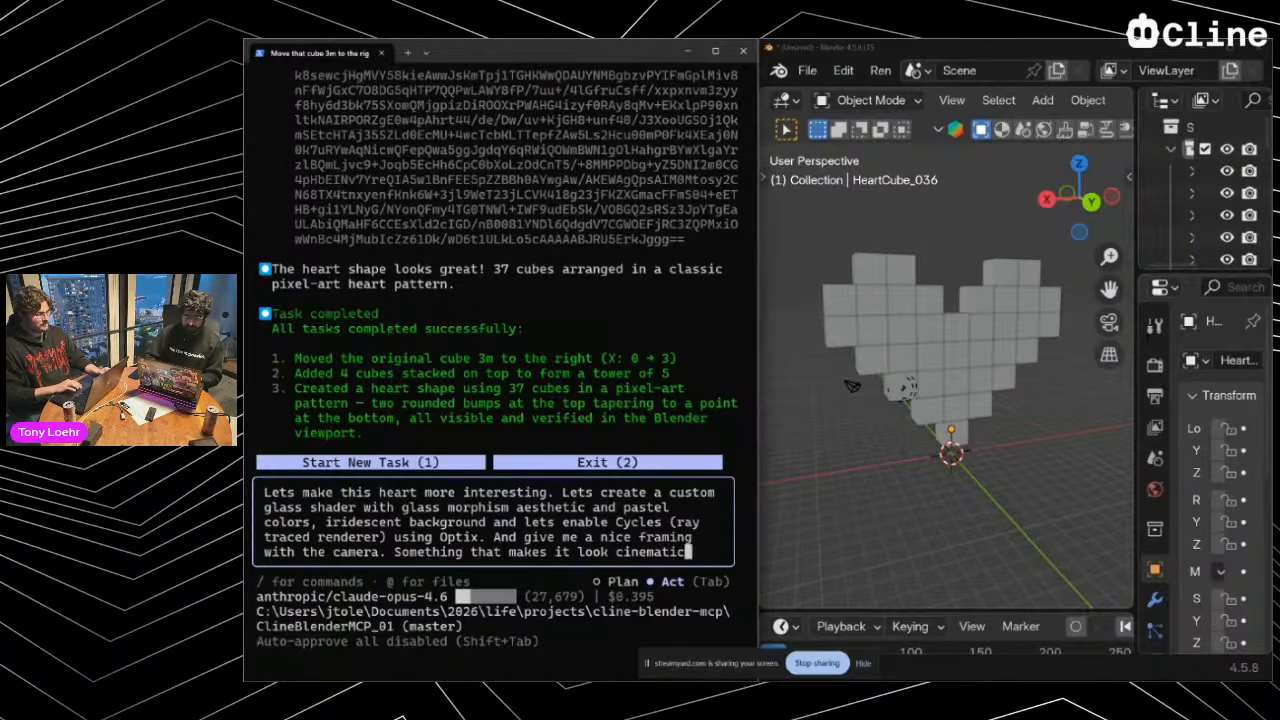
text(.)
key(Return)
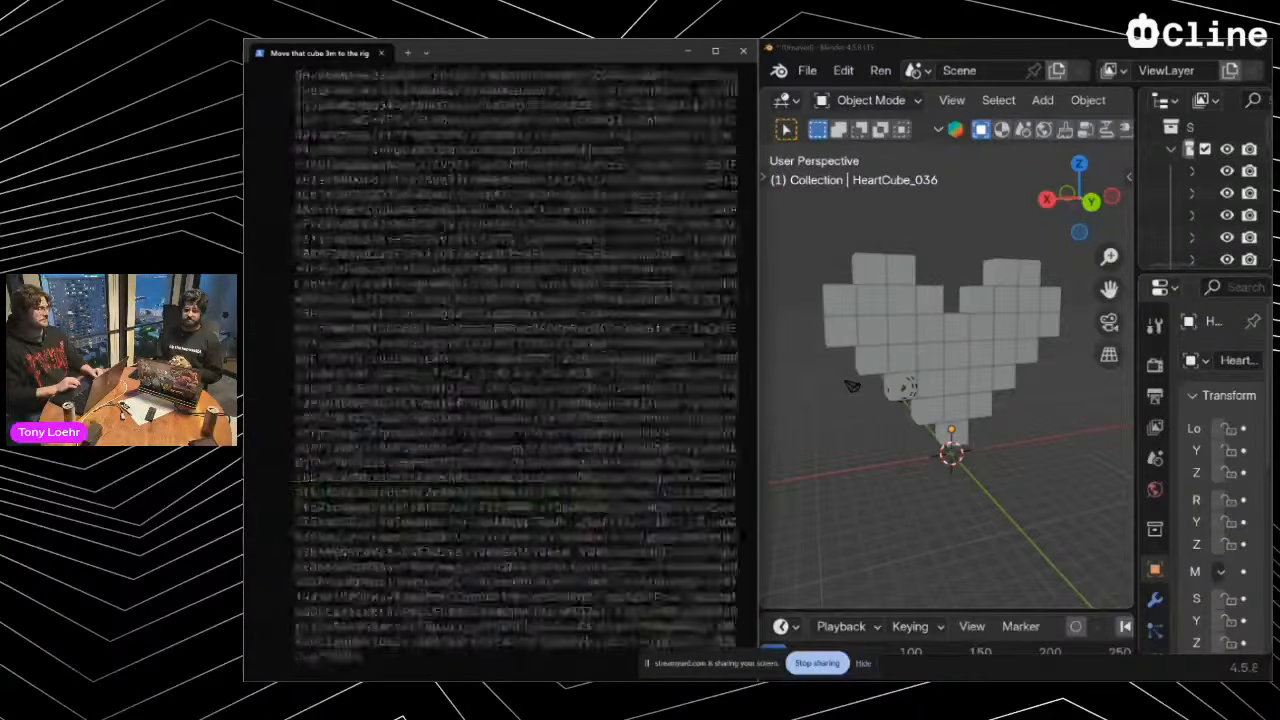
Widen the terminal beside Blender, maximize it to read Cline's output, then restore it
mouse_move(759, 290)
mouse_down()
mouse_move(851, 289)
mouse_move(757, 285)
mouse_up()
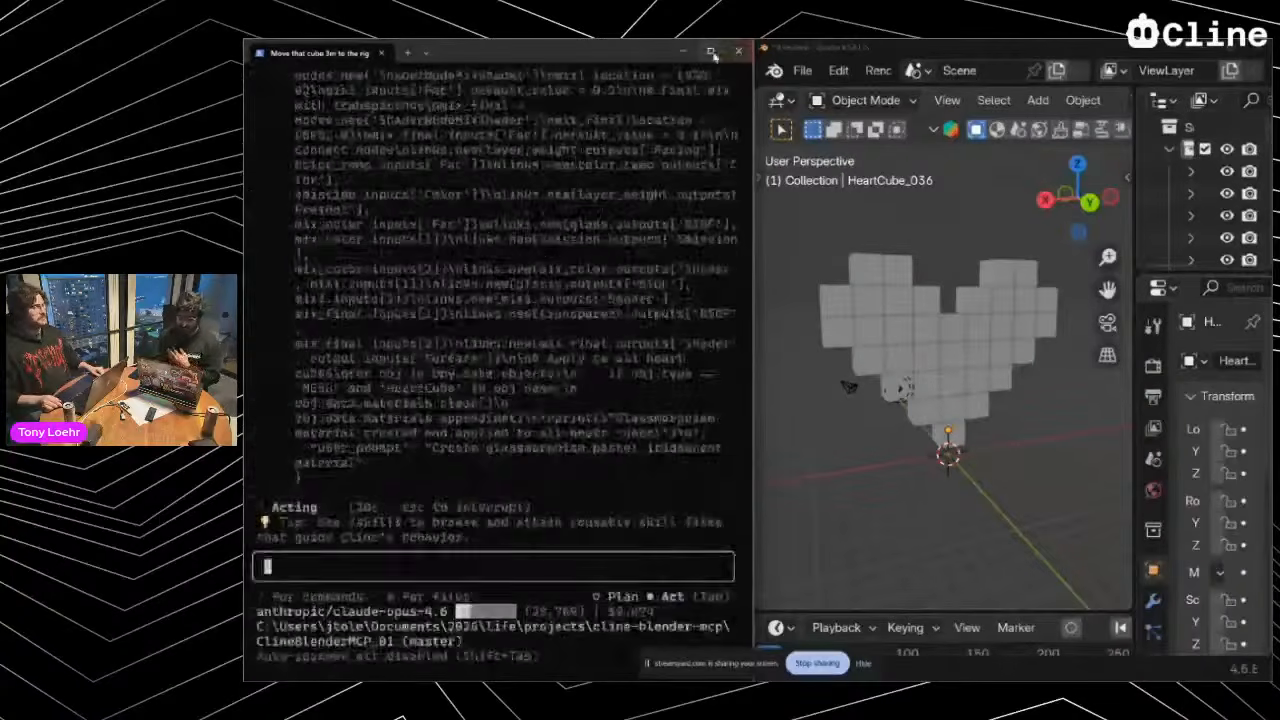
click(711, 52)
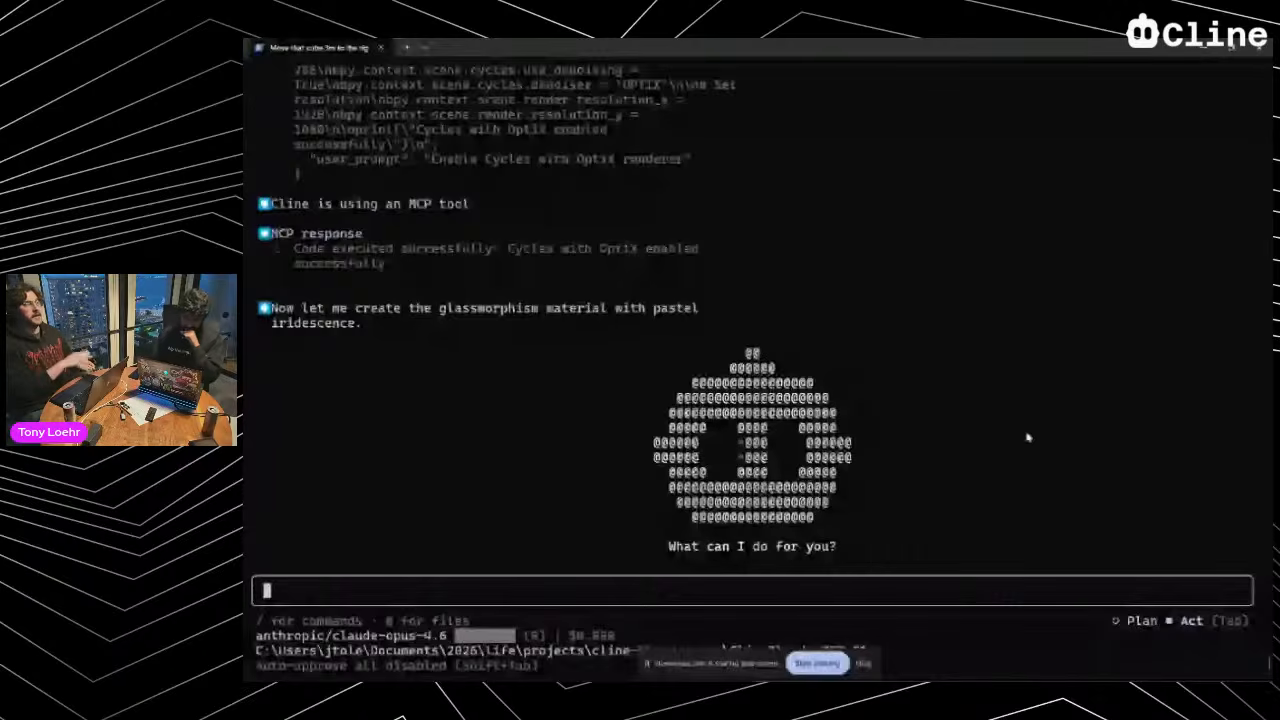
click(1232, 47)
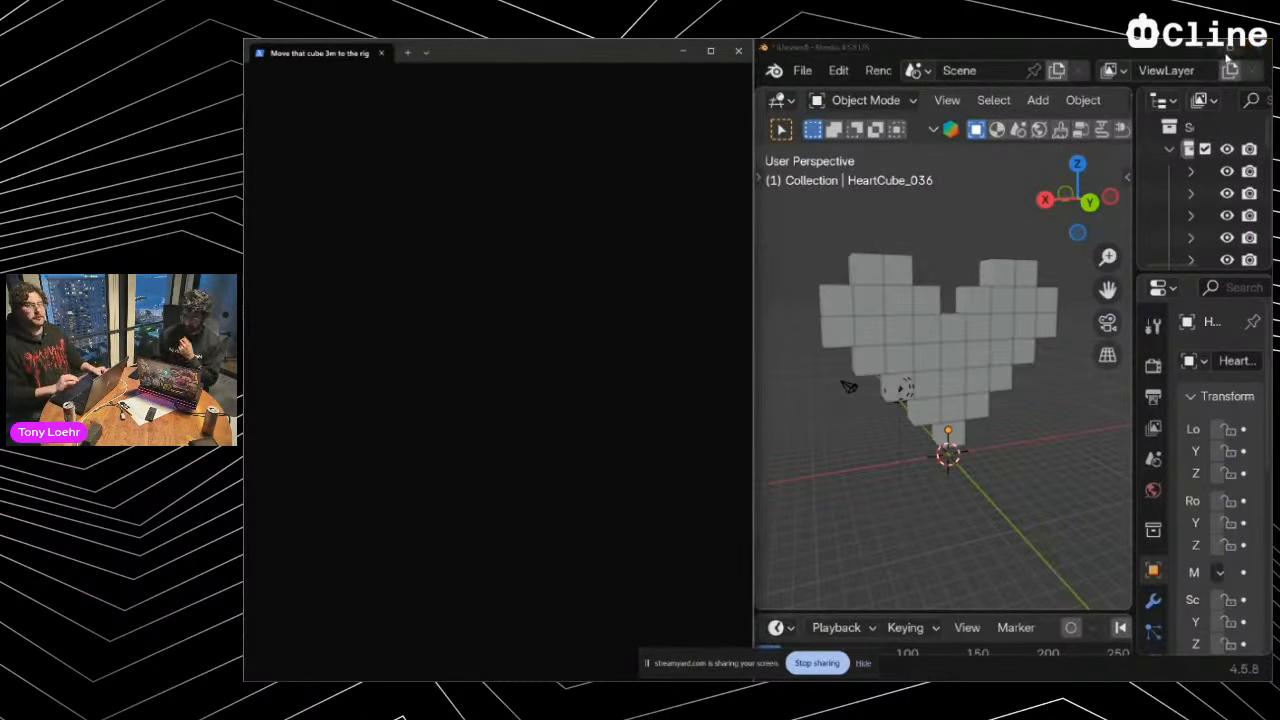
click(487, 292)
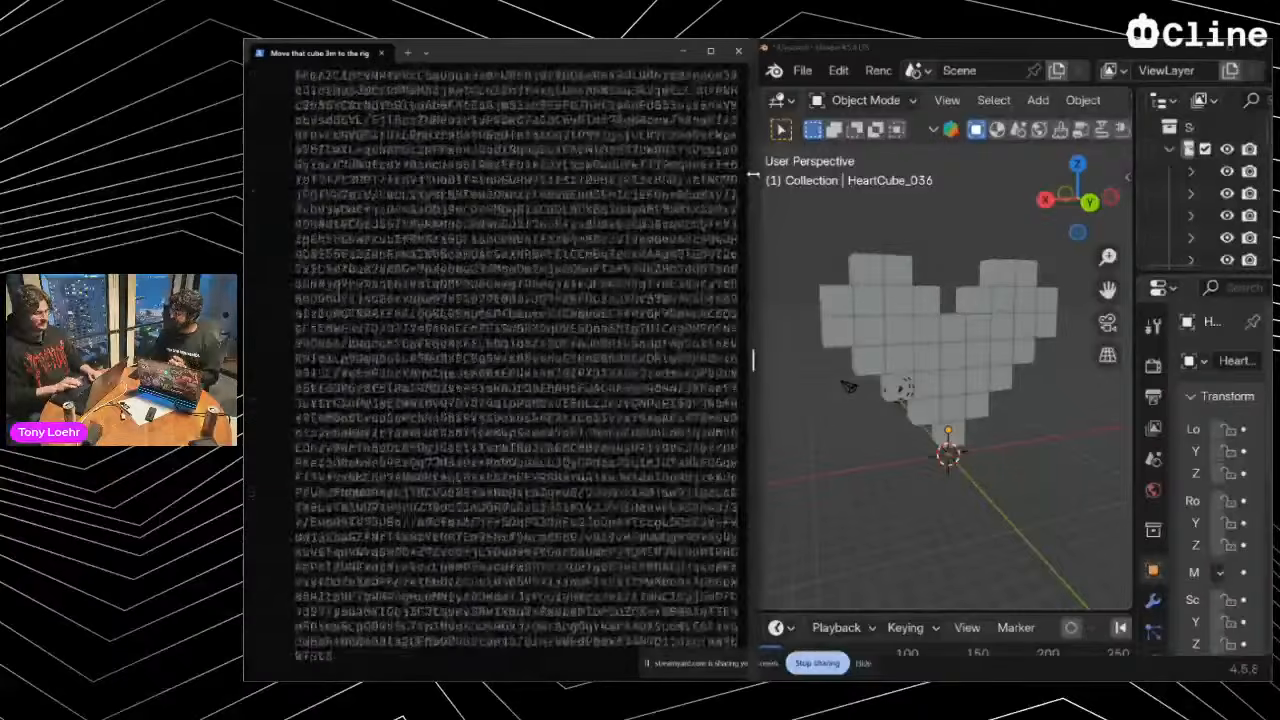
key(alt+Tab)
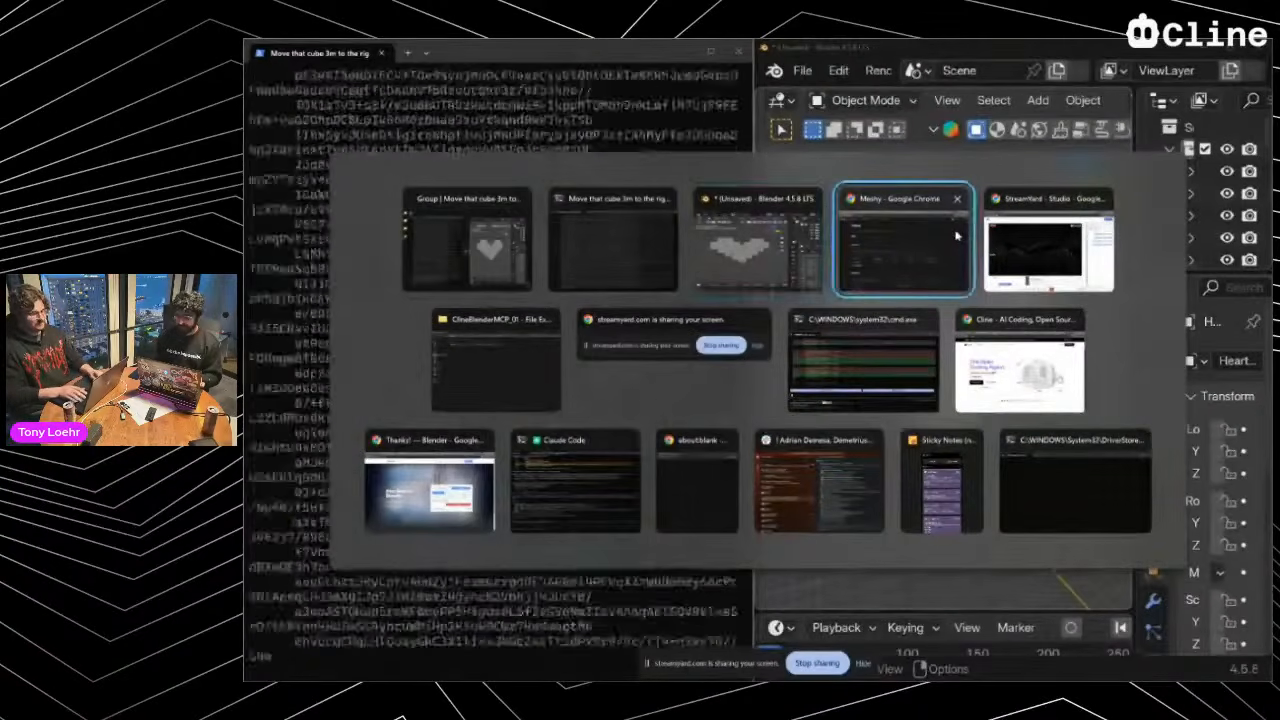
Bring the browser forward and show the GitHub blender-mcp repository page
click(956, 236)
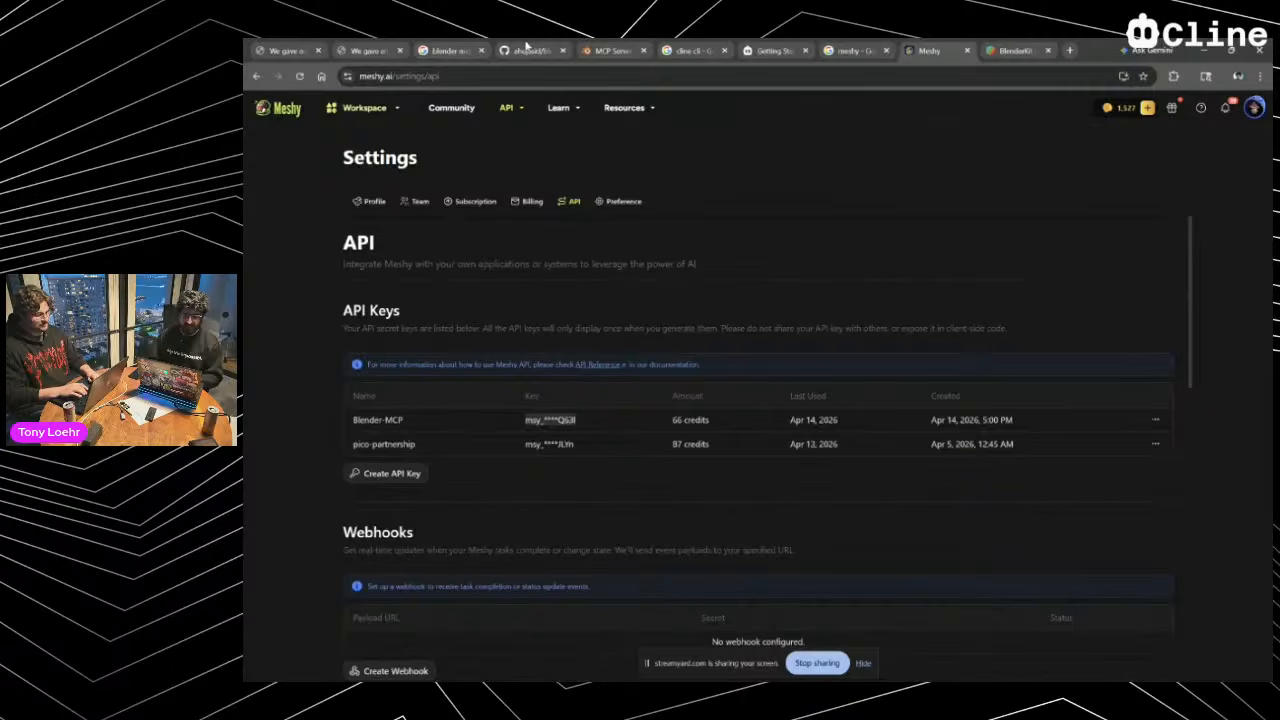
click(527, 48)
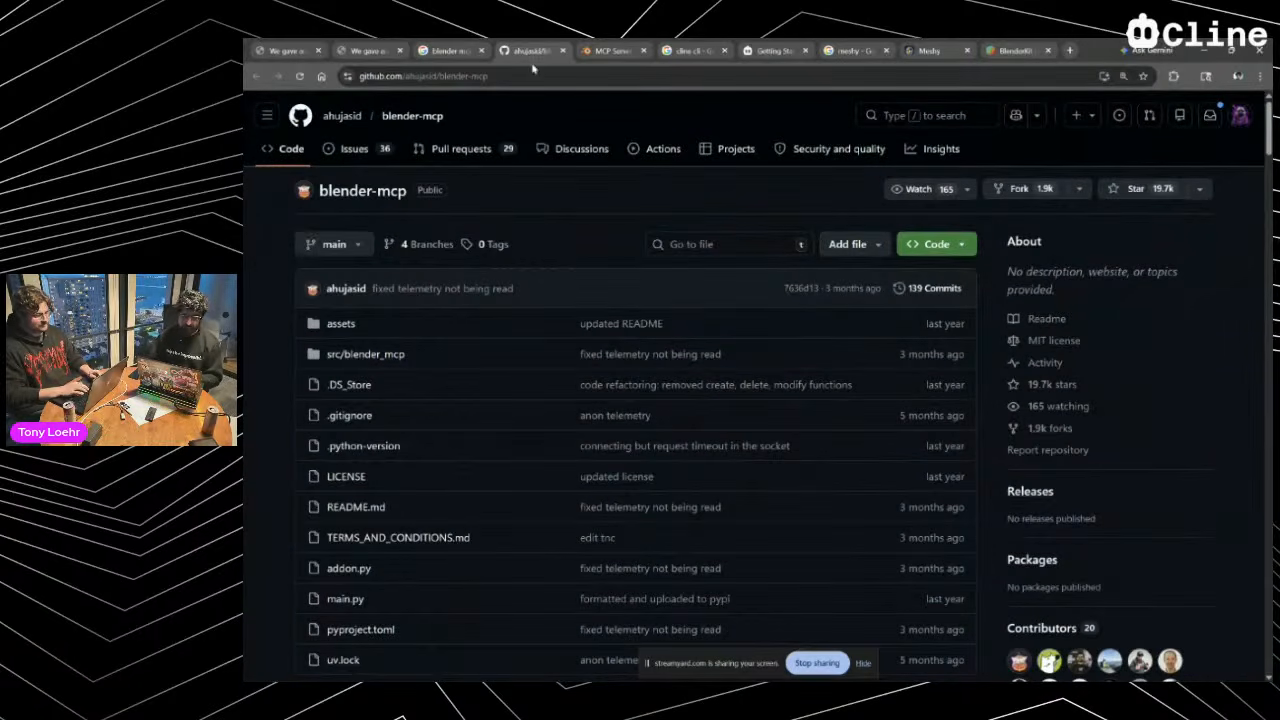
click(1241, 118)
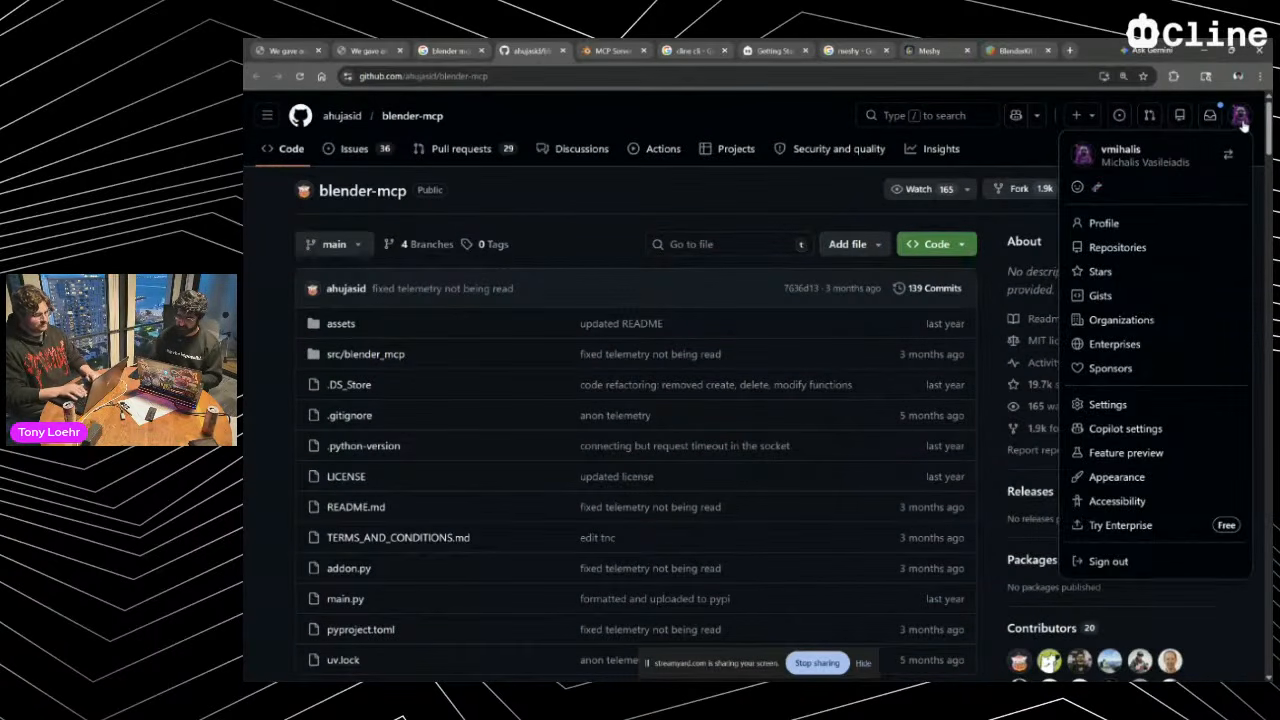
click(1241, 118)
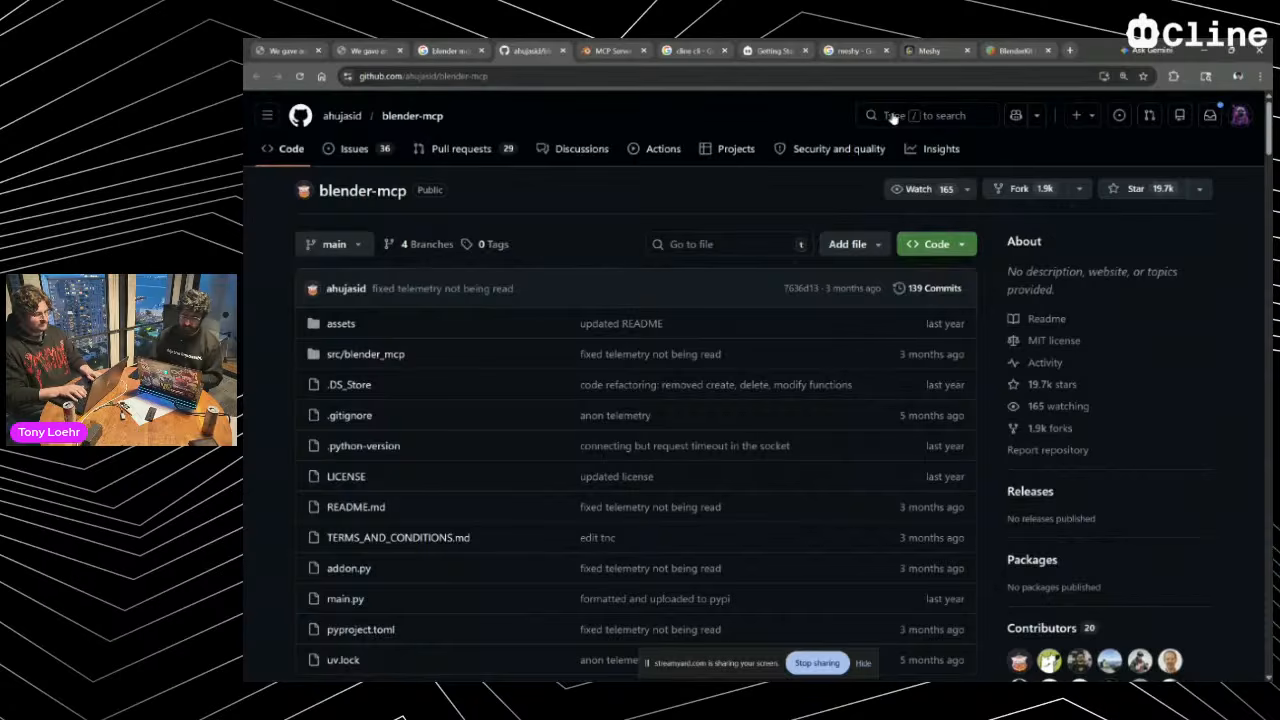
Search GitHub for the developer's username, filter to Users, and open their profile
click(893, 114)
text(rayu)
key(BackSpace)
key(BackSpace)
key(BackSpace)
key(BackSpace)
key(BackSpace)
key(BackSpace)
key(BackSpace)
key(BackSpace)
key(BackSpace)
key(BackSpace)
key(BackSpace)
key(BackSpace)
key(BackSpace)
key(BackSpace)
key(BackSpace)
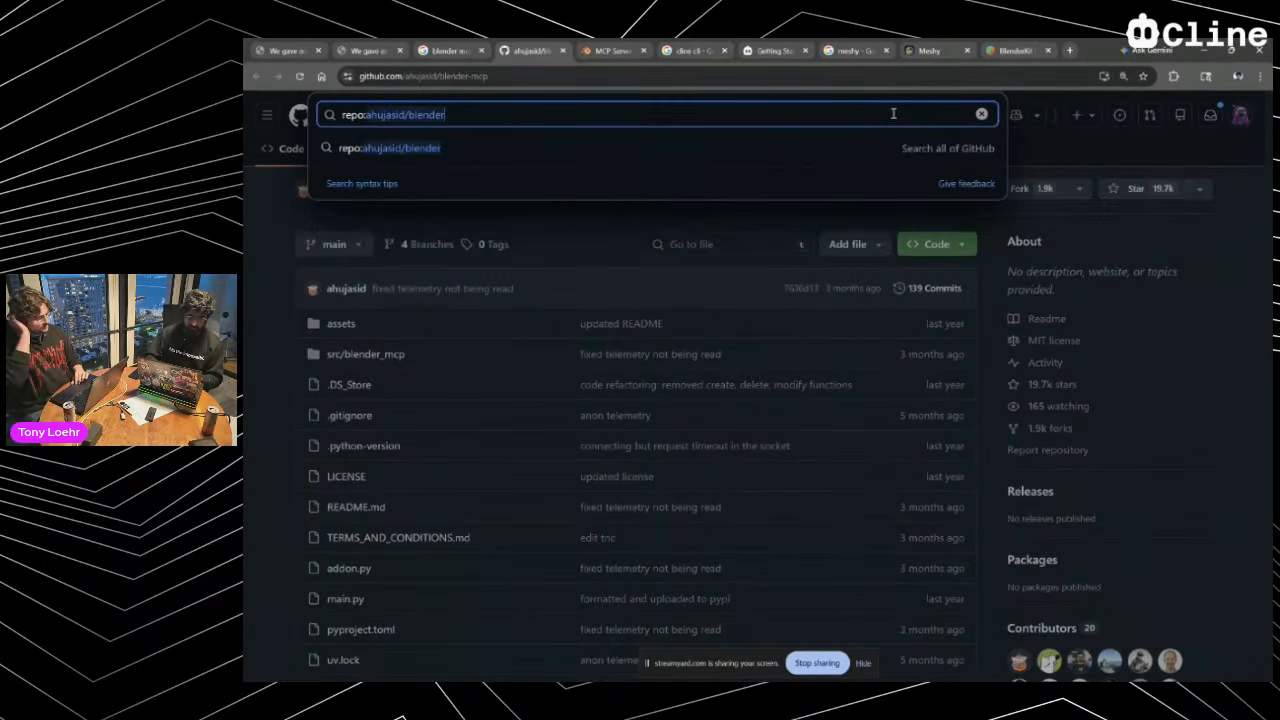
key(BackSpace)
key(BackSpace)
key(BackSpace)
key(BackSpace)
key(BackSpace)
key(BackSpace)
key(BackSpace)
key(BackSpace)
key(BackSpace)
key(BackSpace)
key(BackSpace)
key(BackSpace)
key(BackSpace)
key(BackSpace)
key(BackSpace)
text(rayyanzahid)
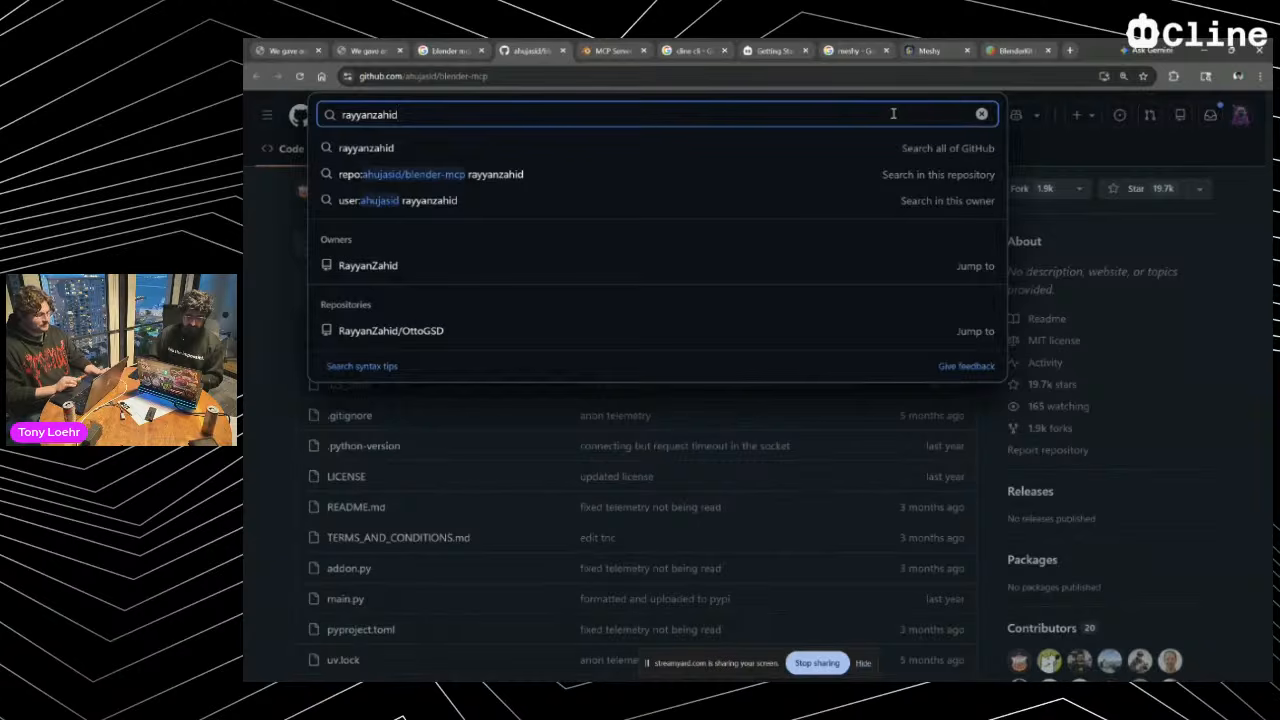
key(Return)
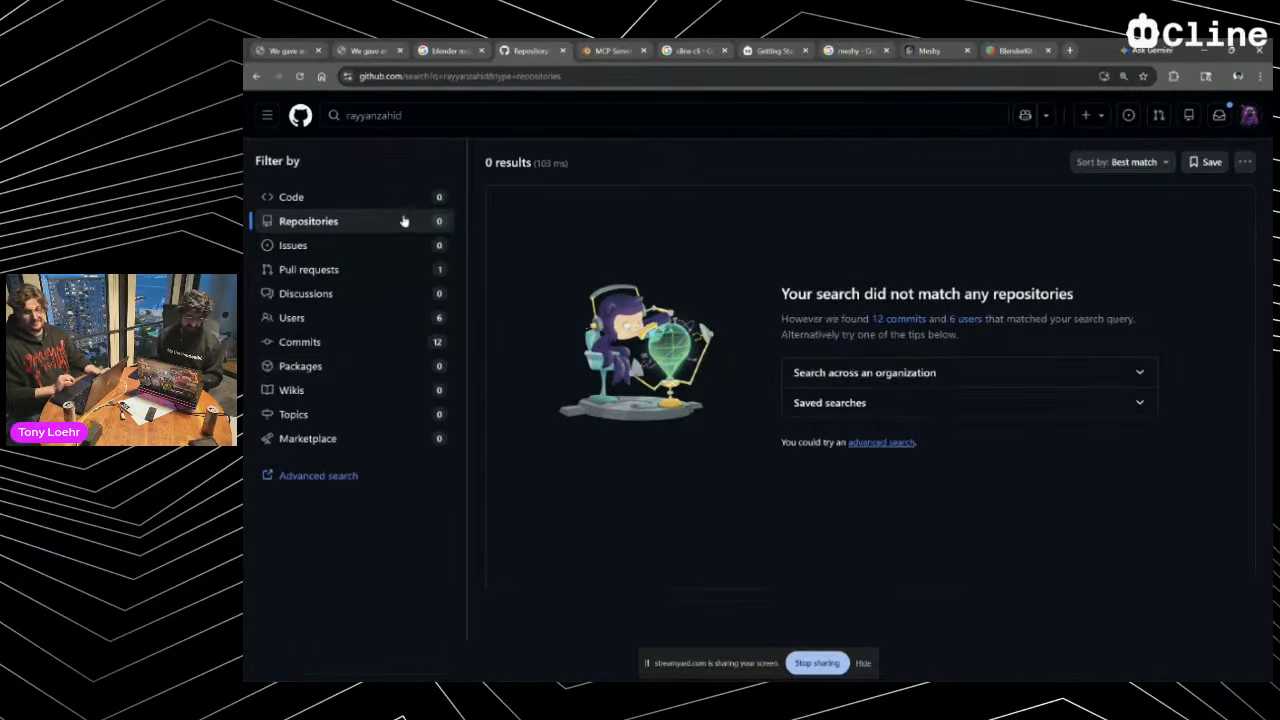
click(312, 319)
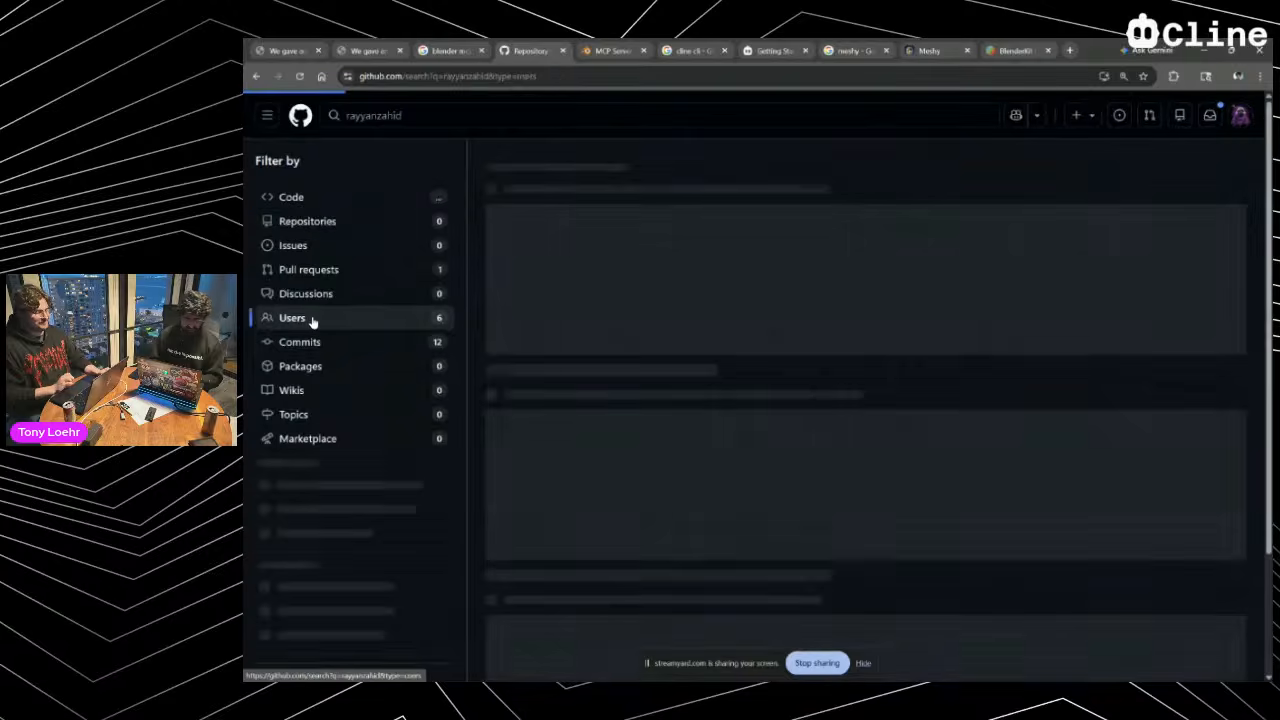
click(560, 208)
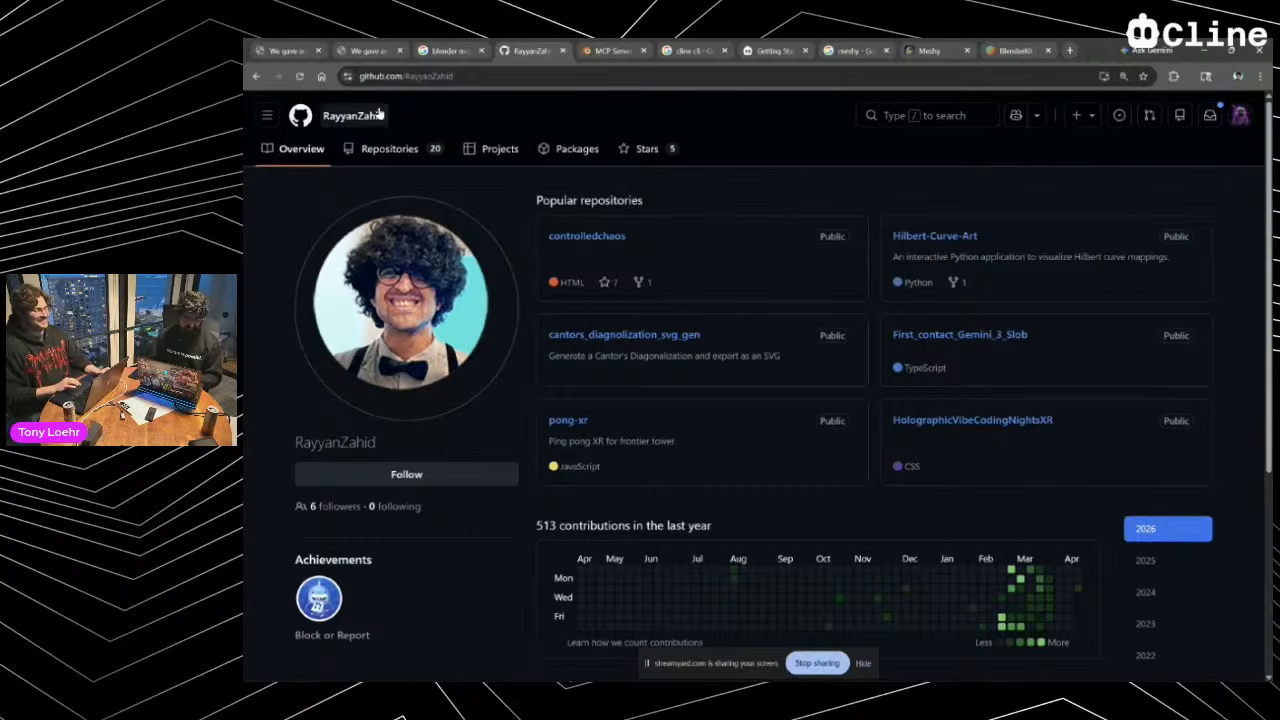
Open the profile's Repositories list and the dimensional-chaos repository README
click(368, 149)
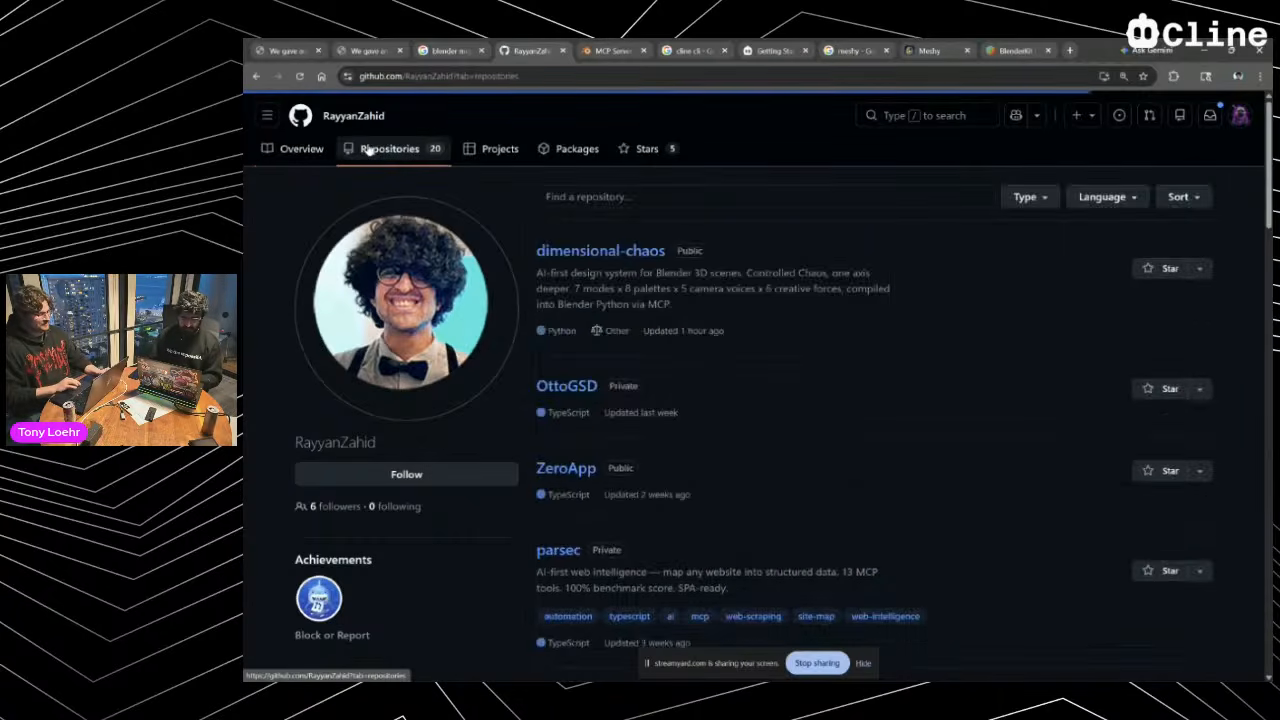
click(634, 254)
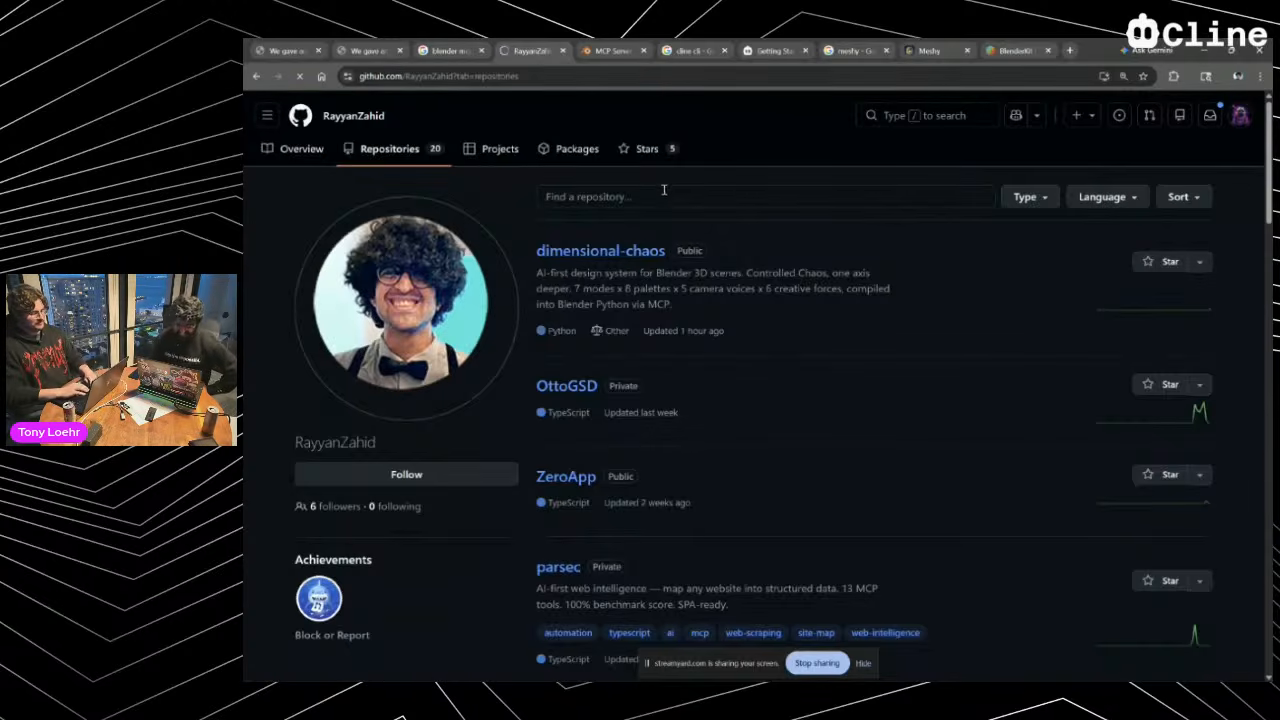
scroll(640, 280, down, 10)
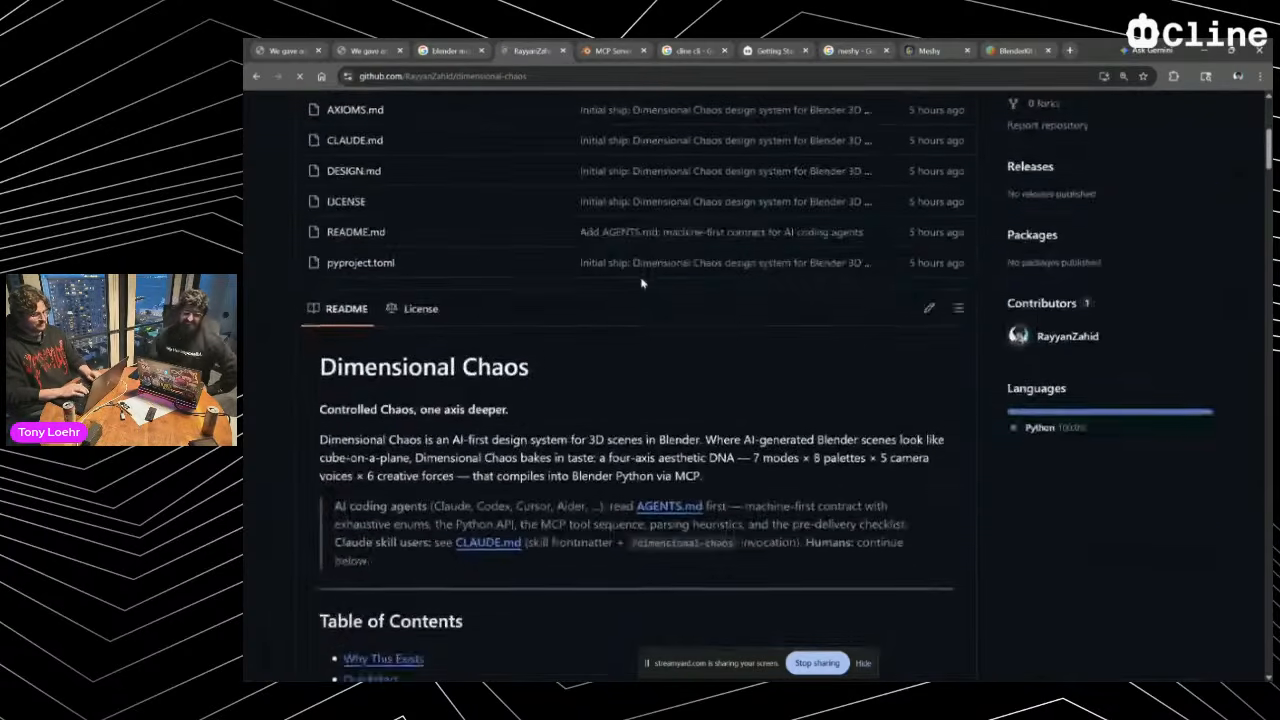
scroll(641, 283, up, 1)
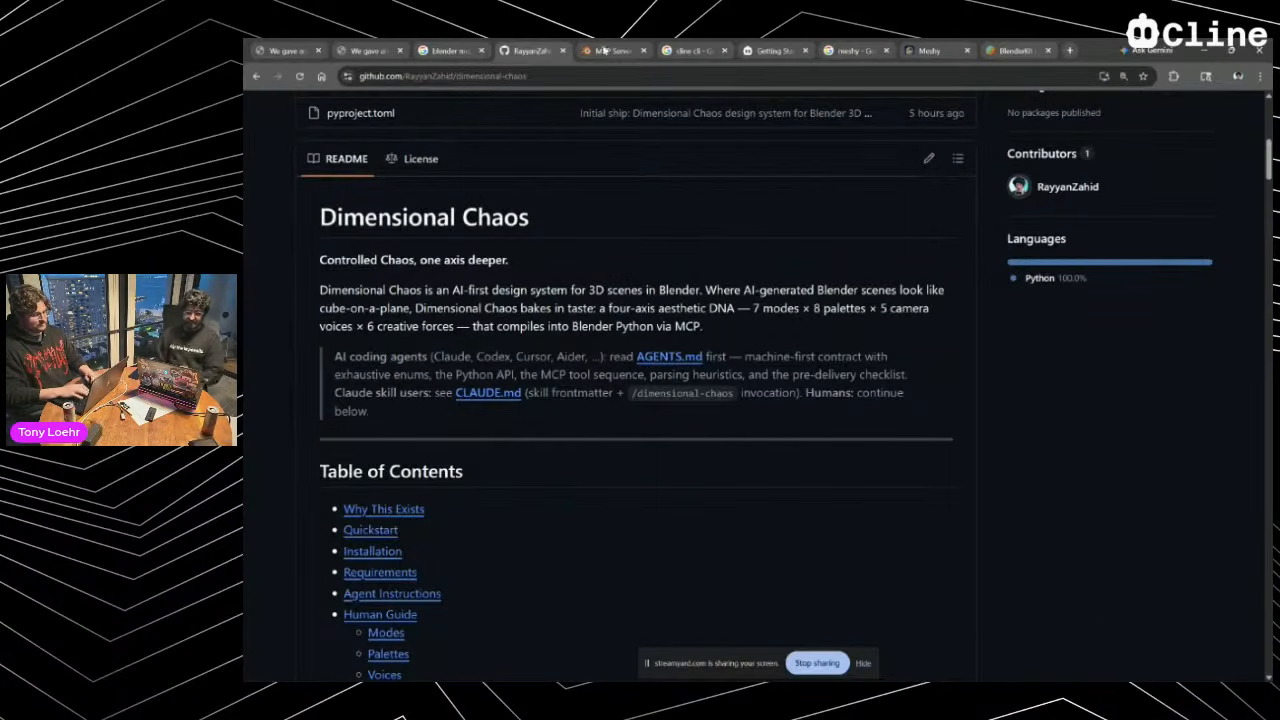
key(alt+Tab)
key(alt+Tab)
key(alt+shift+Tab)
key(alt+Tab)
key(alt+Tab)
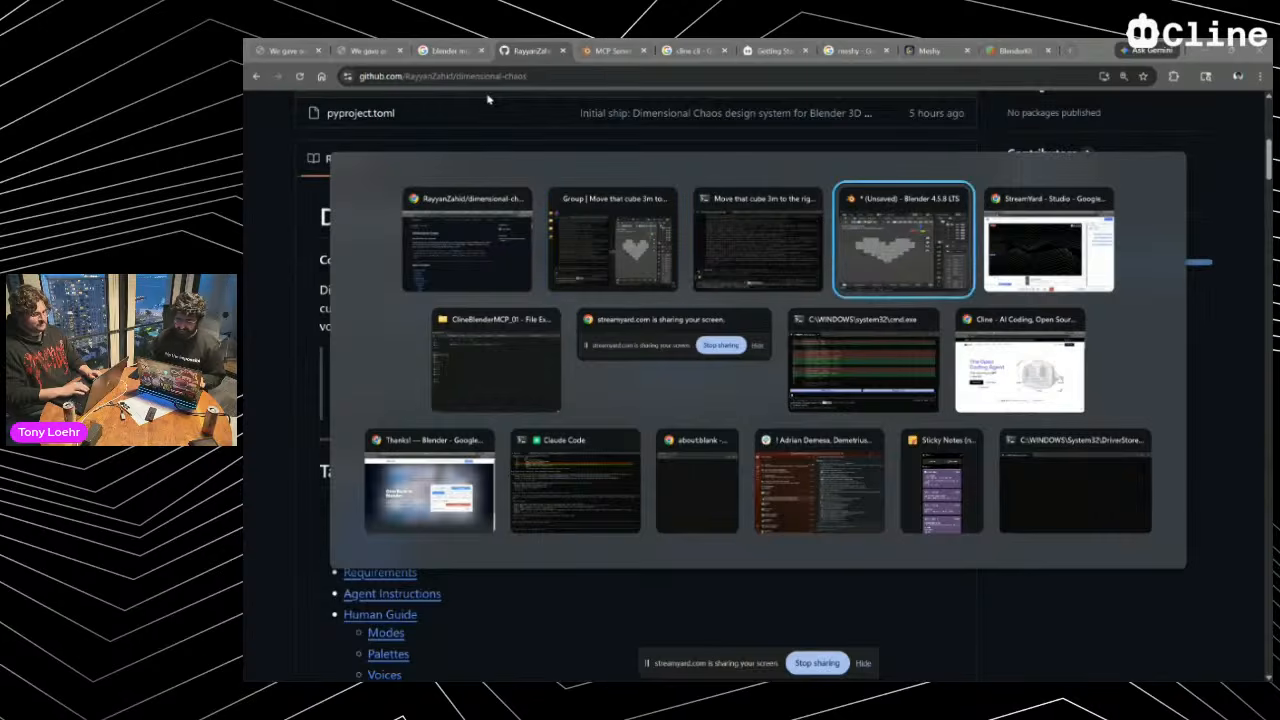
Switch to the local presentation deck tab and show it full screen
key(alt+shift+Tab)
key(alt+shift+Tab)
key(alt+shift+Tab)
click(355, 48)
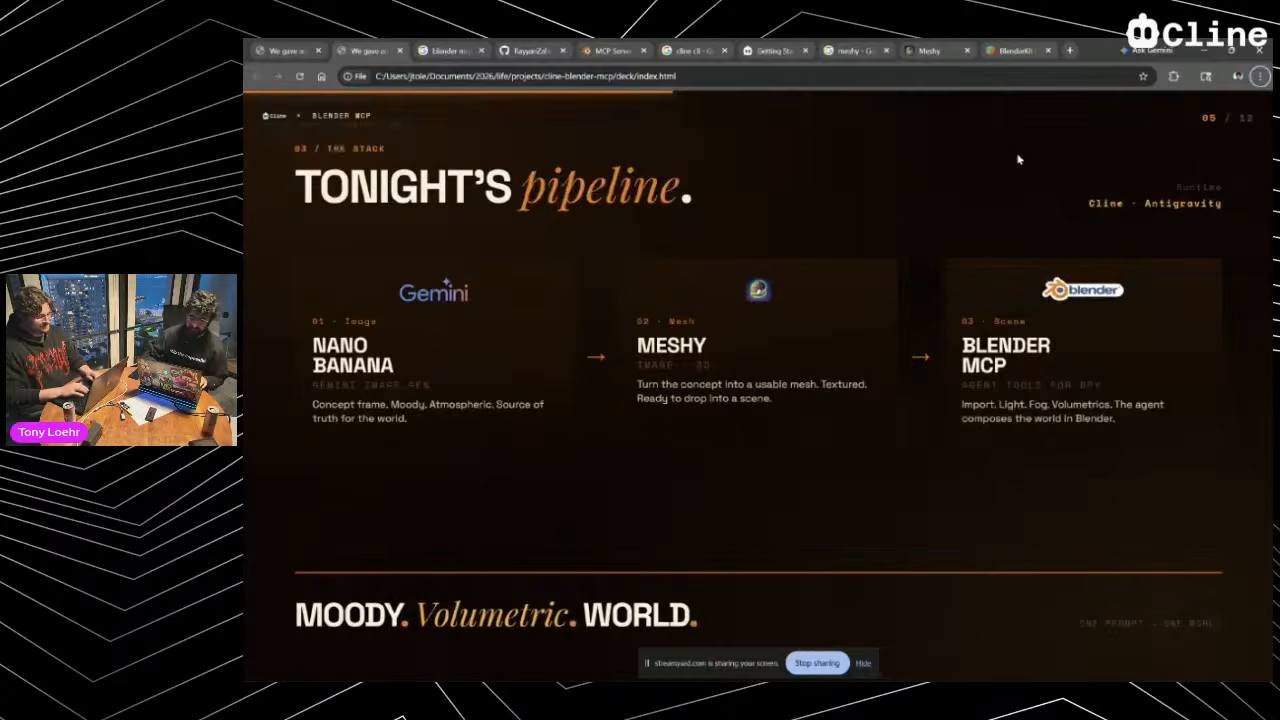
key(f)
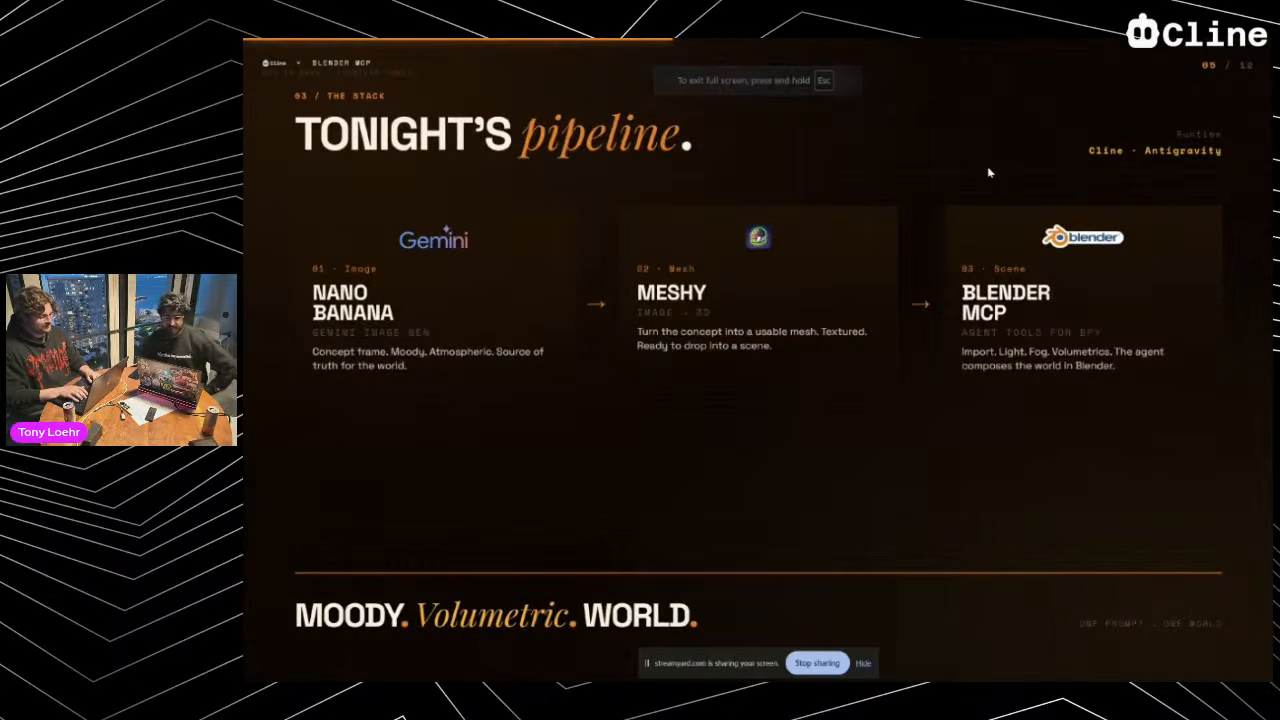
Step through the slides to the LIVE DEMO slide, 09 of 12
key(Left)
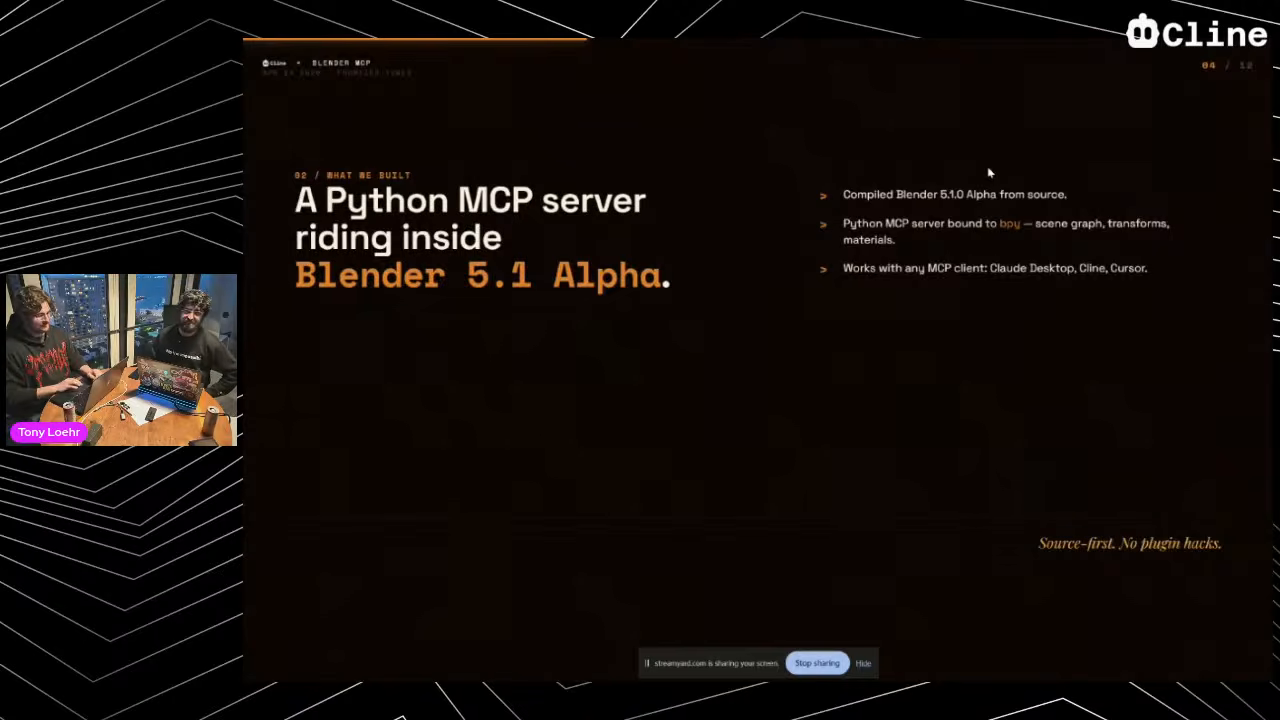
key(Right)
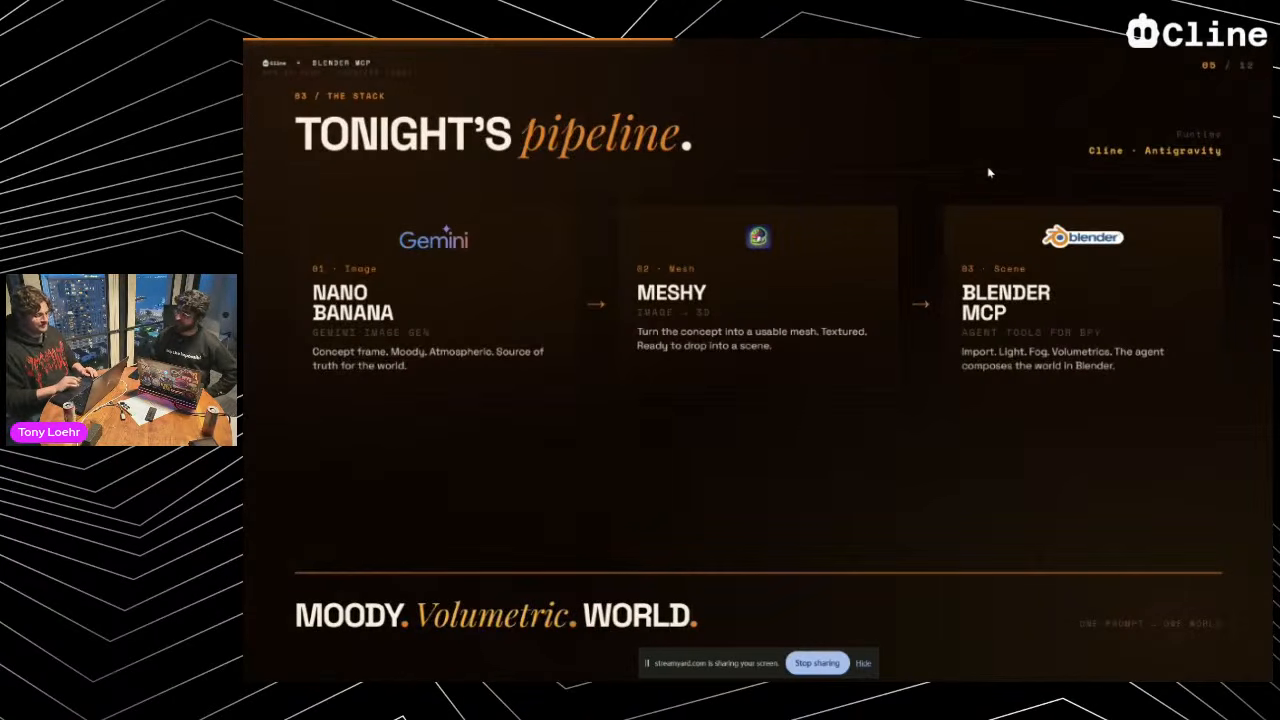
key(Right)
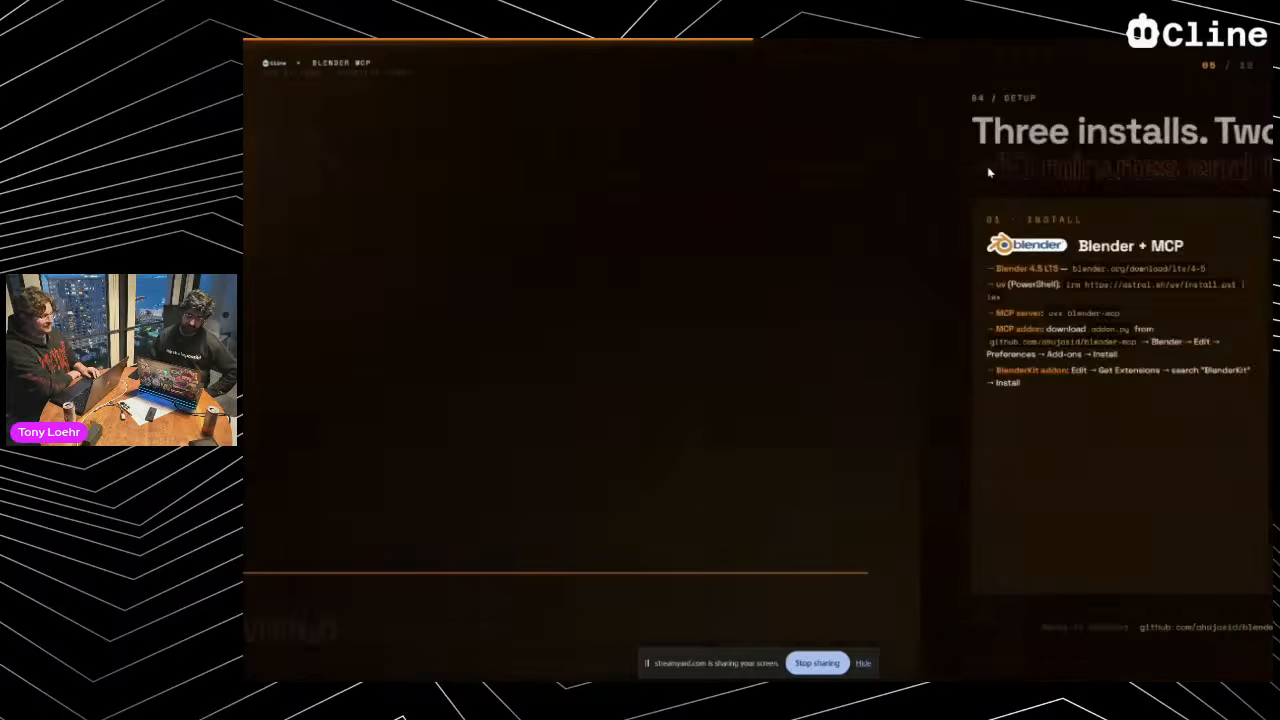
key(Right)
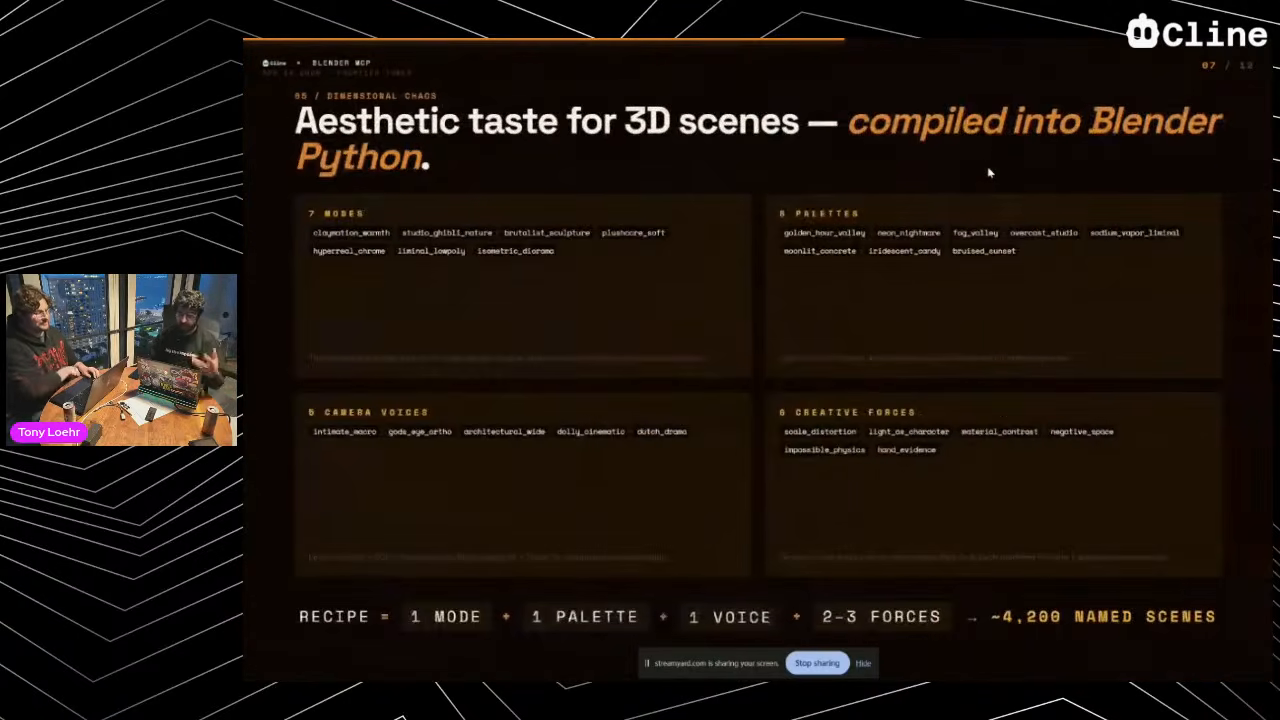
key(Right)
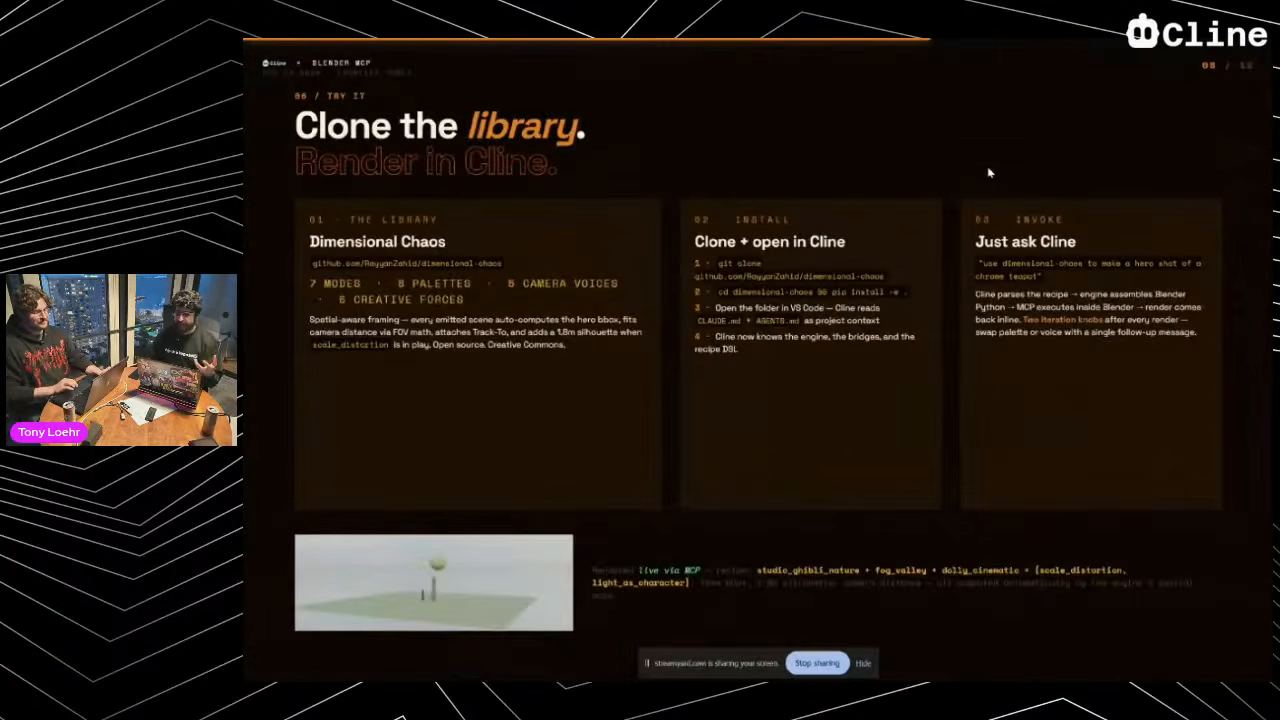
key(Right)
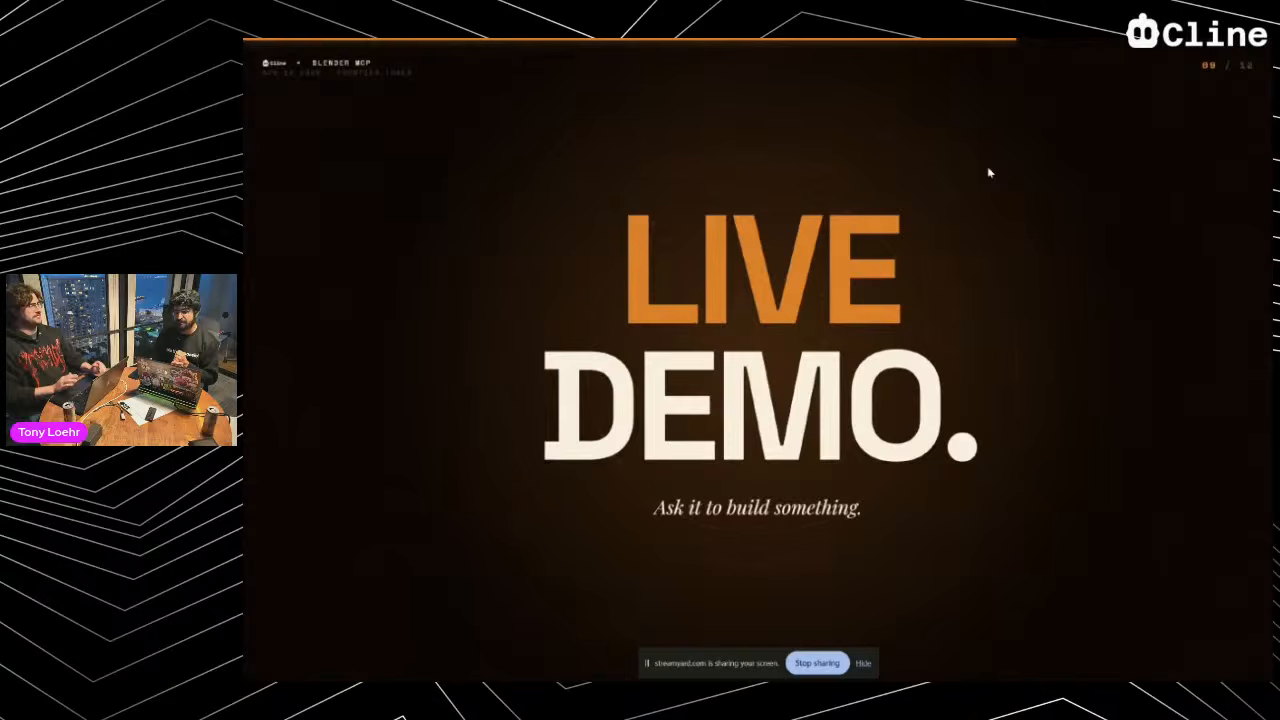
key(alt+Tab)
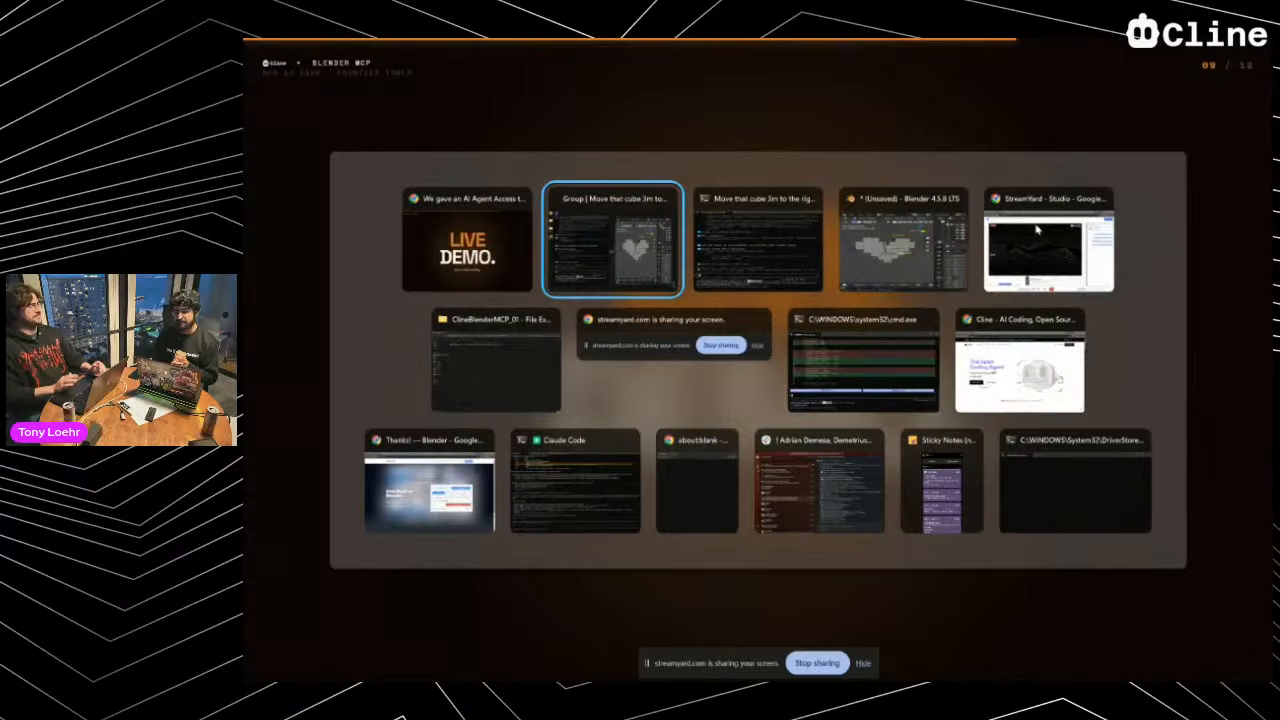
key(Escape)
Leave full screen, return to the GitHub repository tab, and highlight the Controlled Chaos tagline
mouse_move(923, 43)
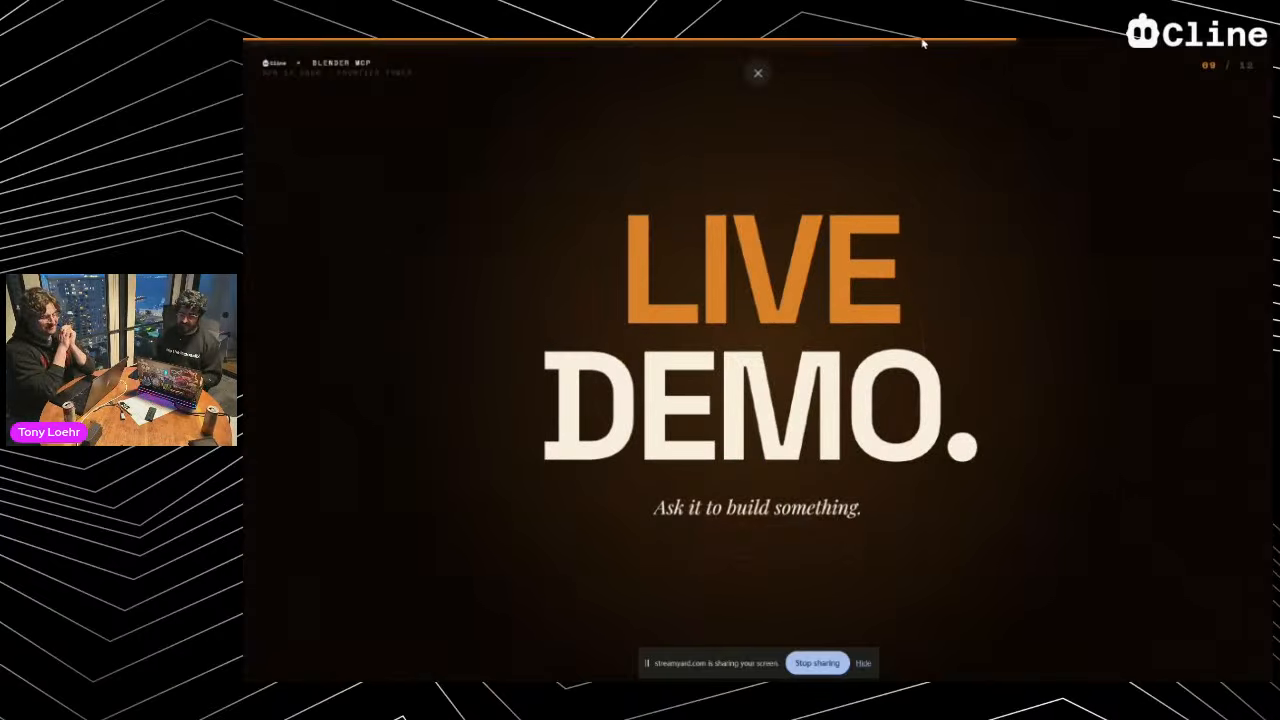
click(757, 81)
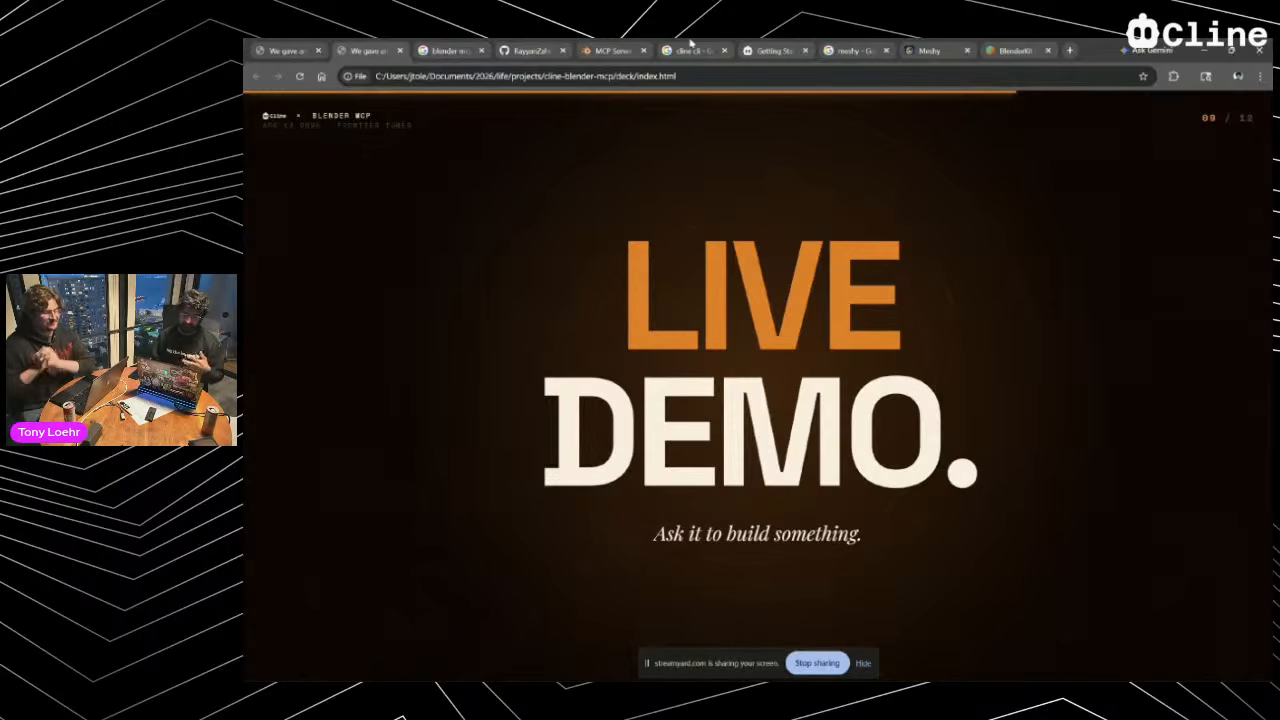
click(533, 49)
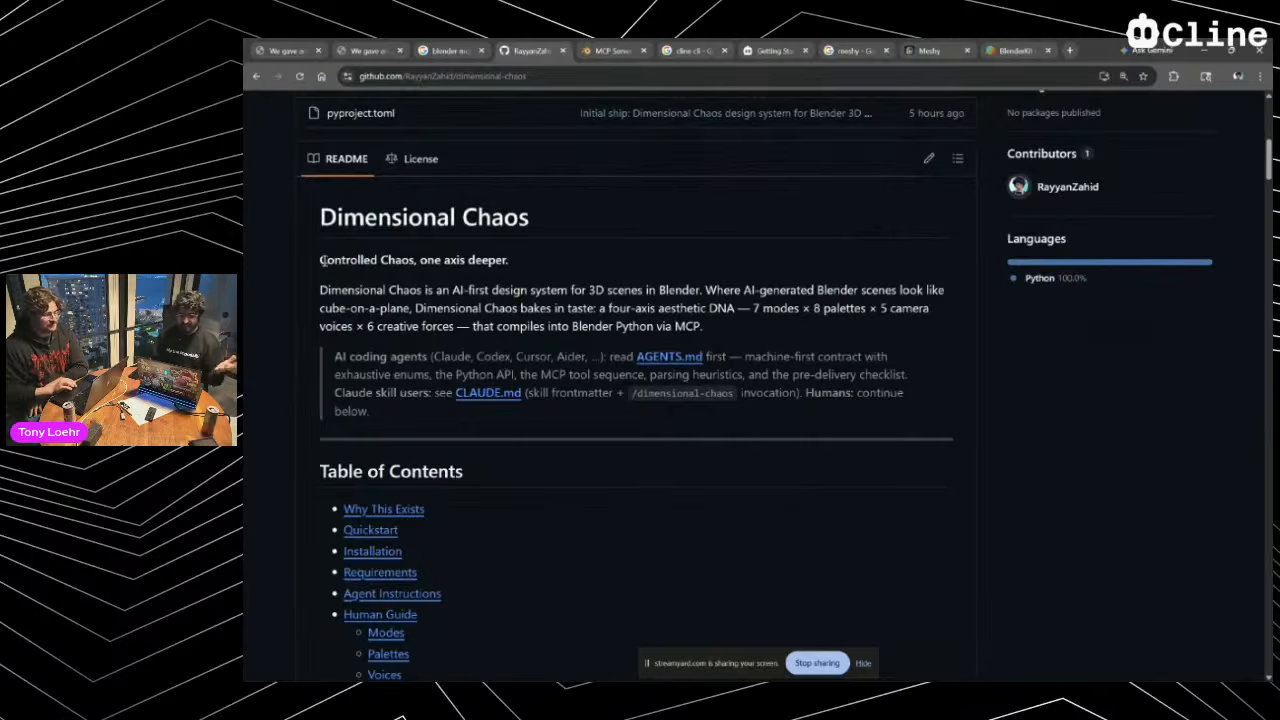
drag(322, 260, 410, 260)
click(417, 260)
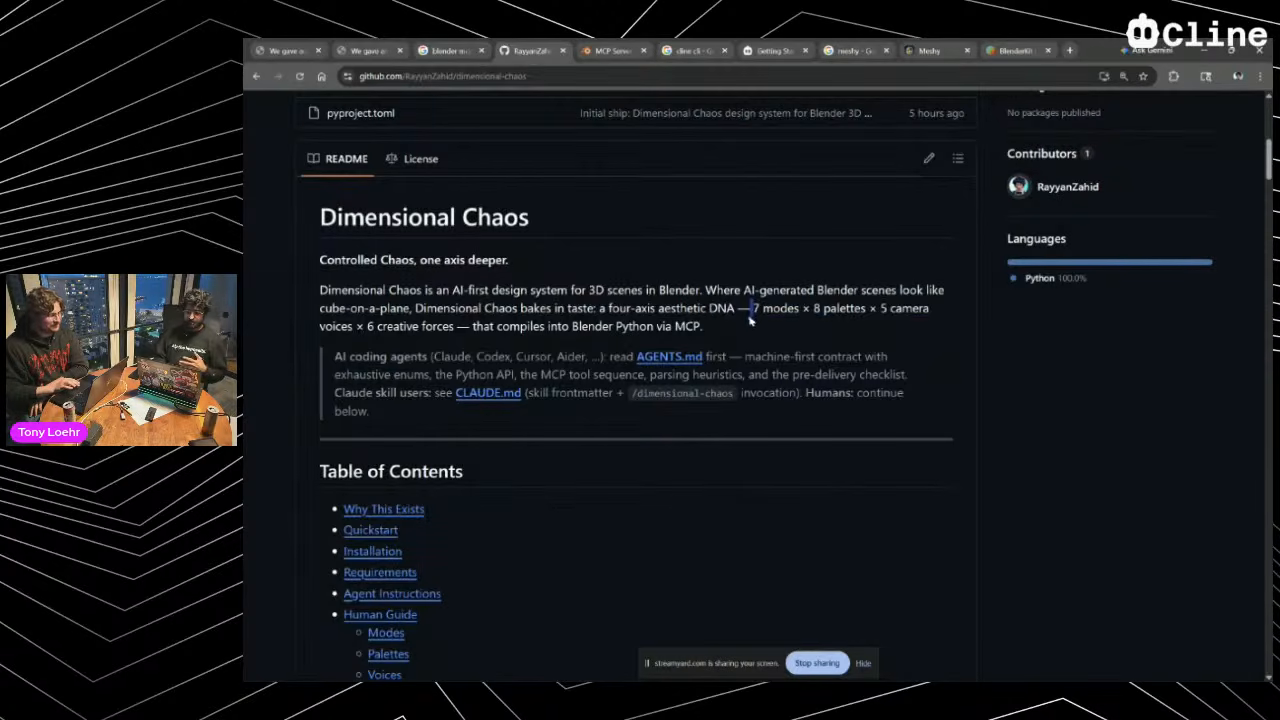
Highlight the '7 modes × 8 palettes' phrase in the dimensional-chaos README
drag(752, 308, 459, 330)
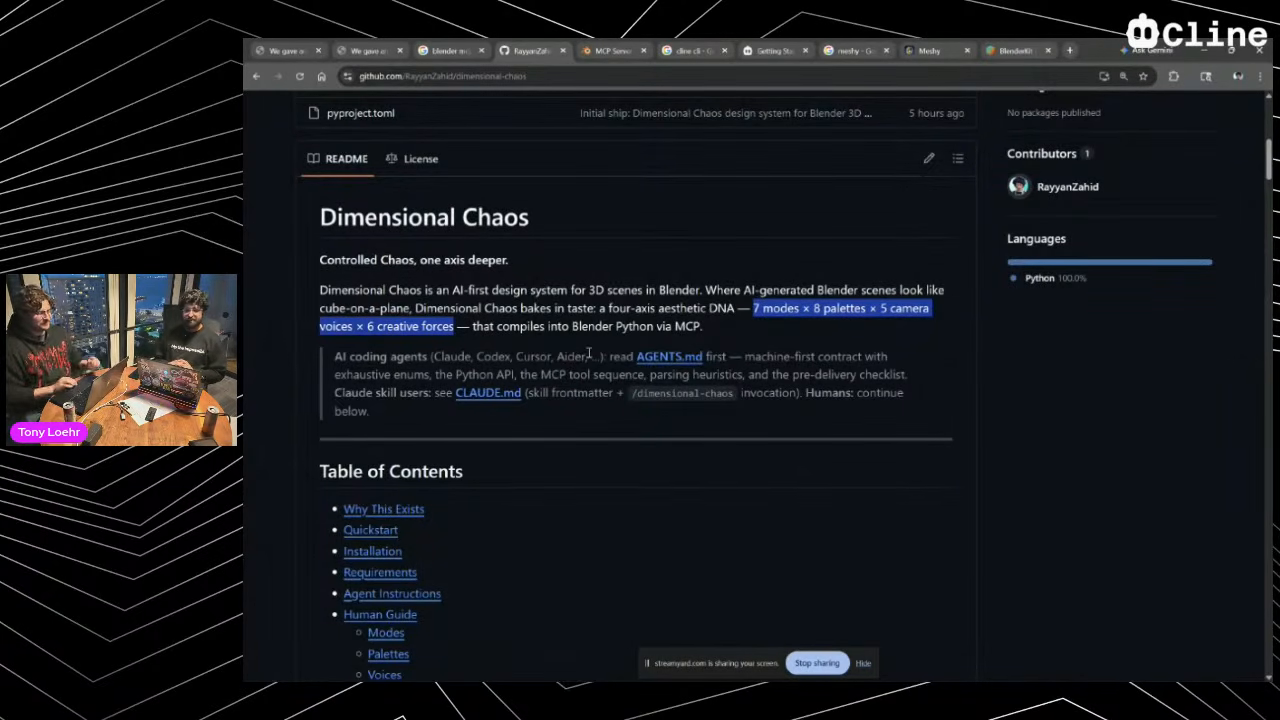
scroll(588, 355, down, 6)
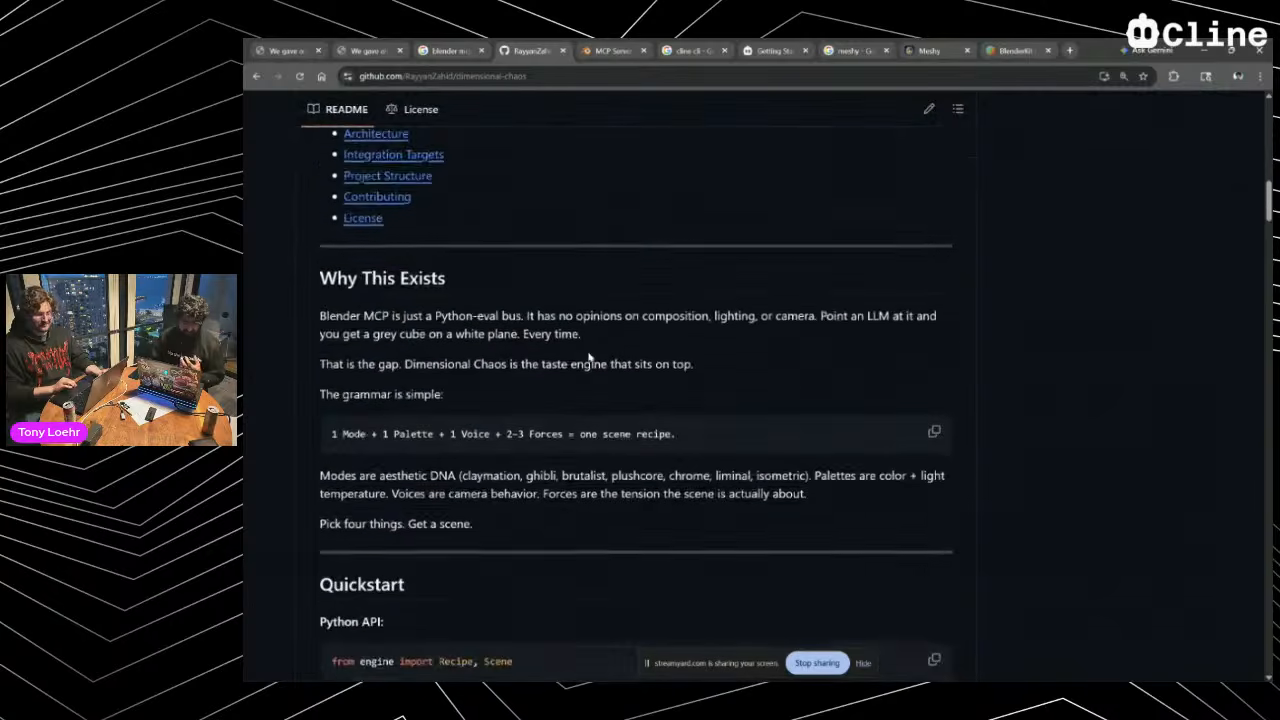
scroll(587, 357, up, 9)
scroll(588, 355, down, 3)
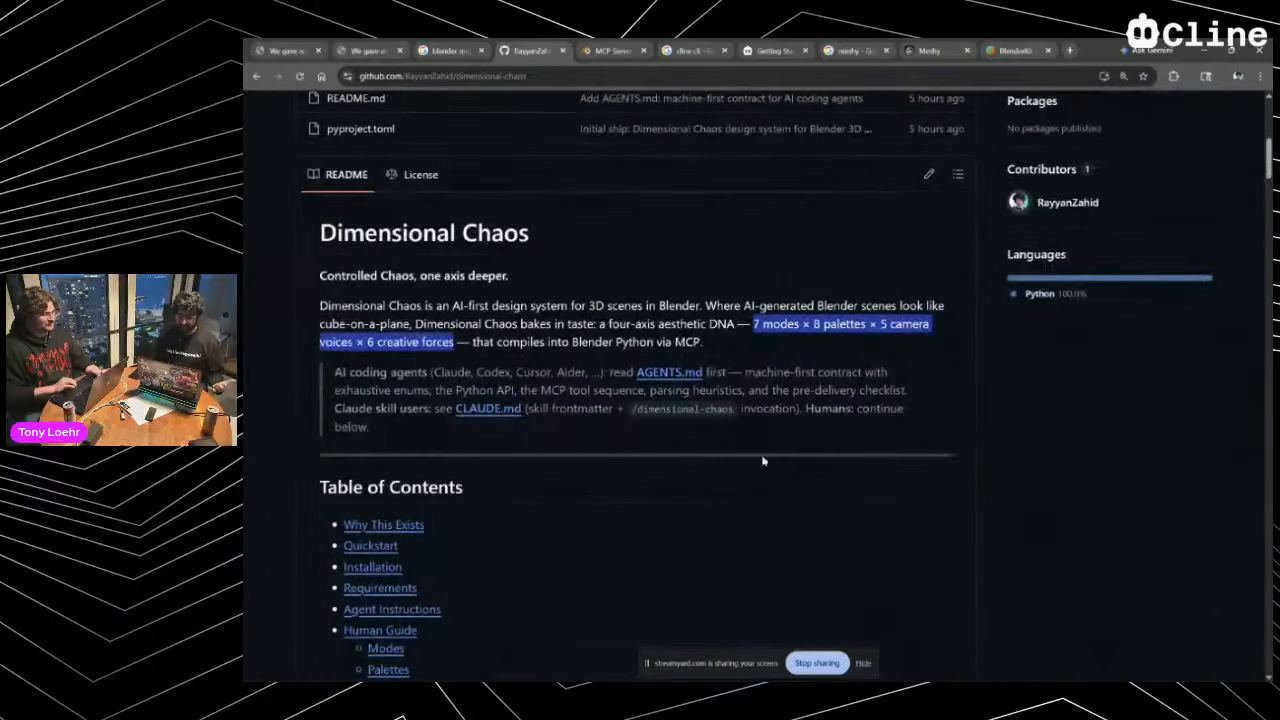
scroll(685, 339, up, 2)
scroll(685, 339, down, 1)
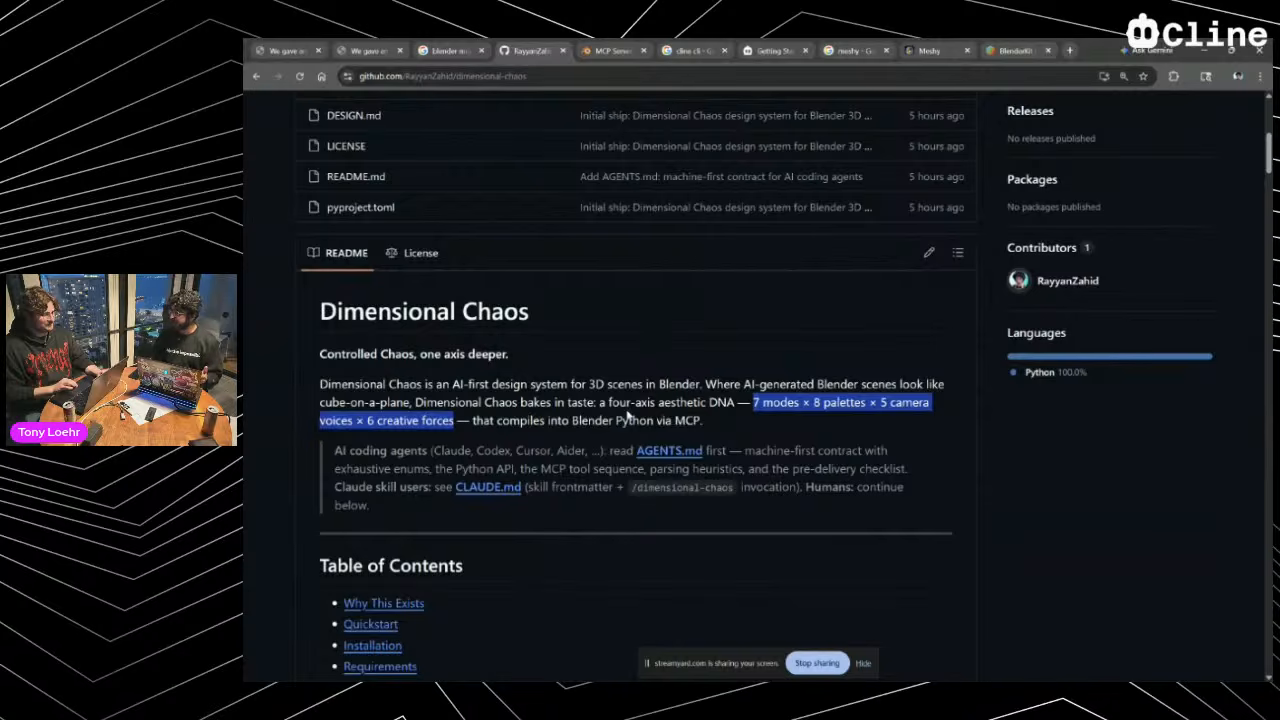
click(578, 76)
click(640, 337)
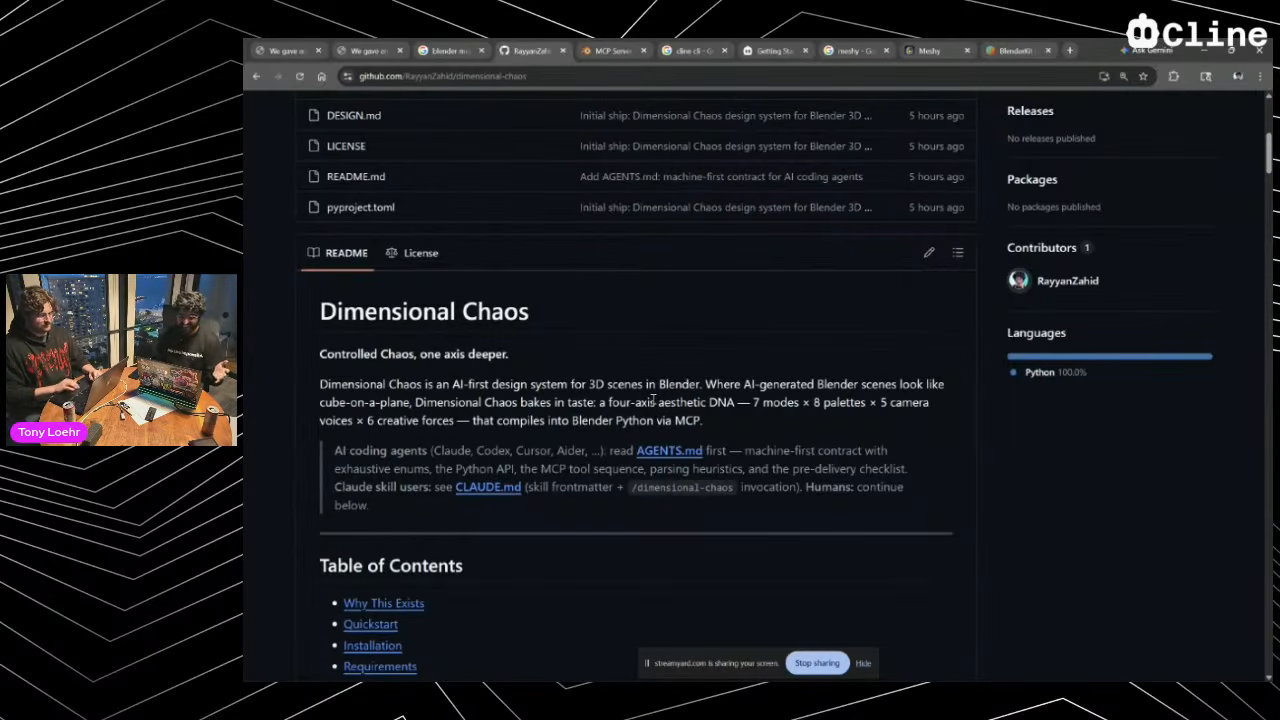
Scroll further through the README and open the DESIGN.md file
scroll(702, 393, down, 5)
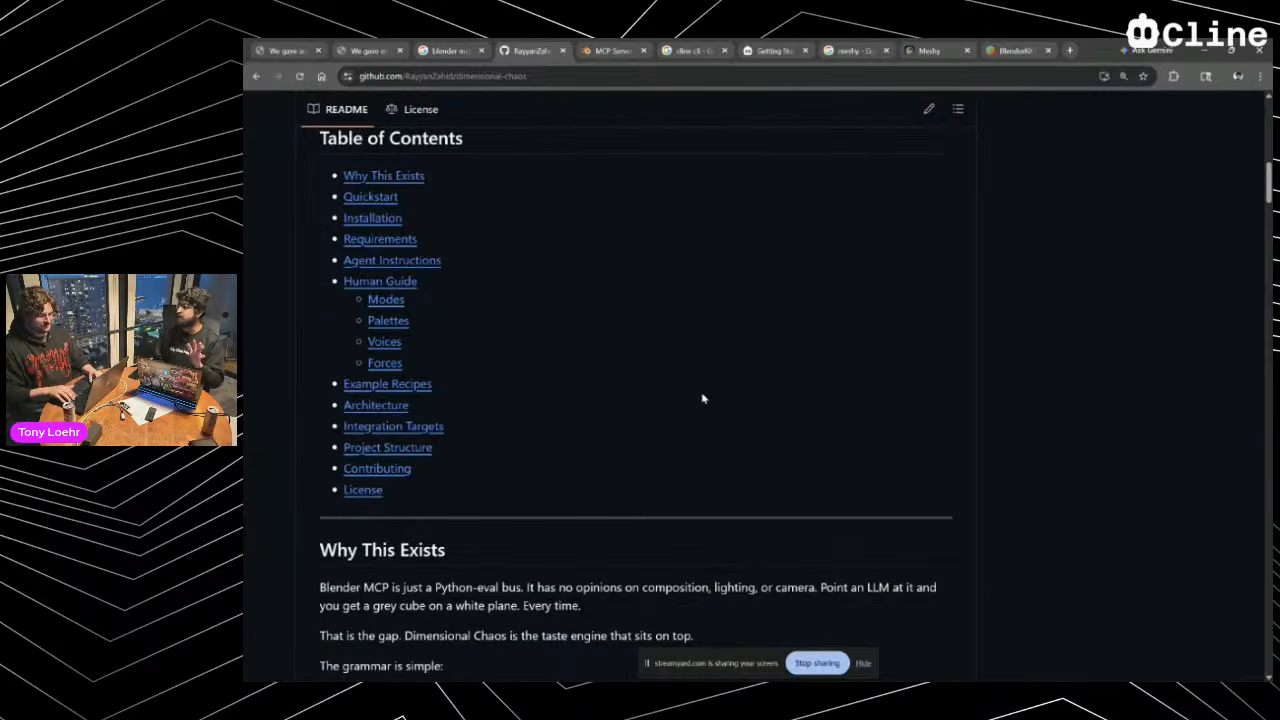
scroll(702, 398, down, 3)
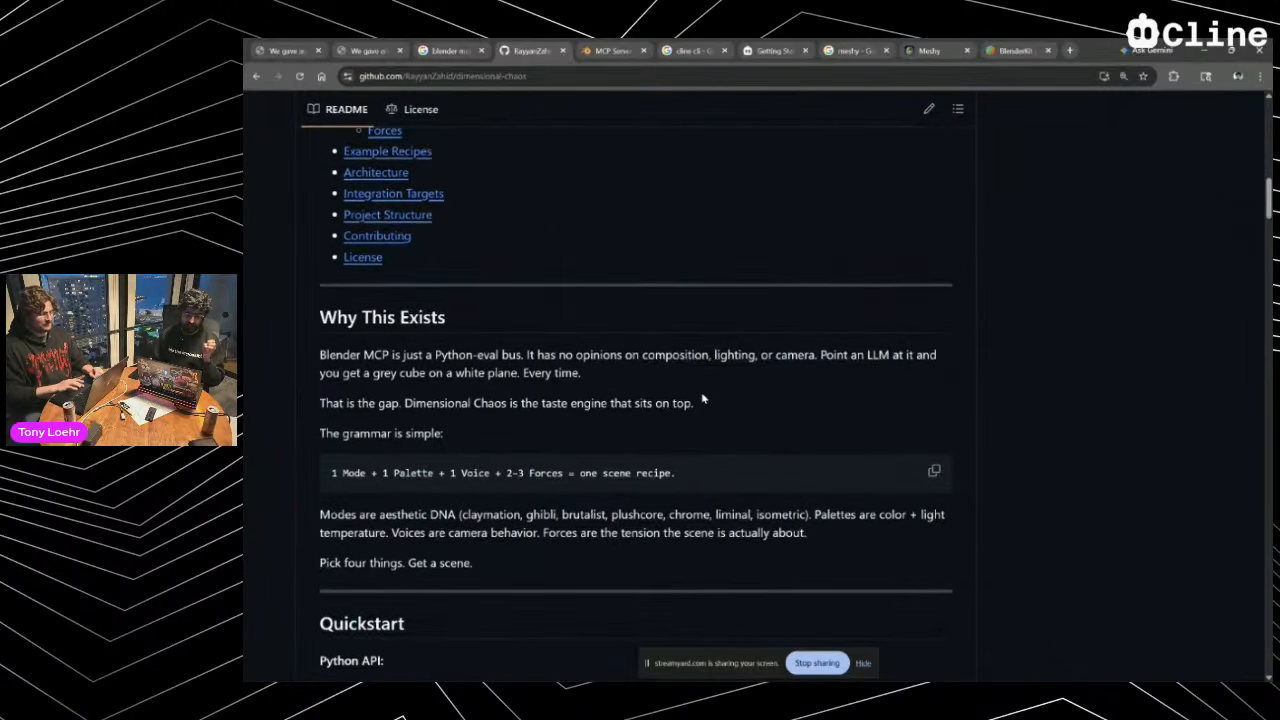
scroll(702, 398, down, 2)
scroll(702, 398, up, 2)
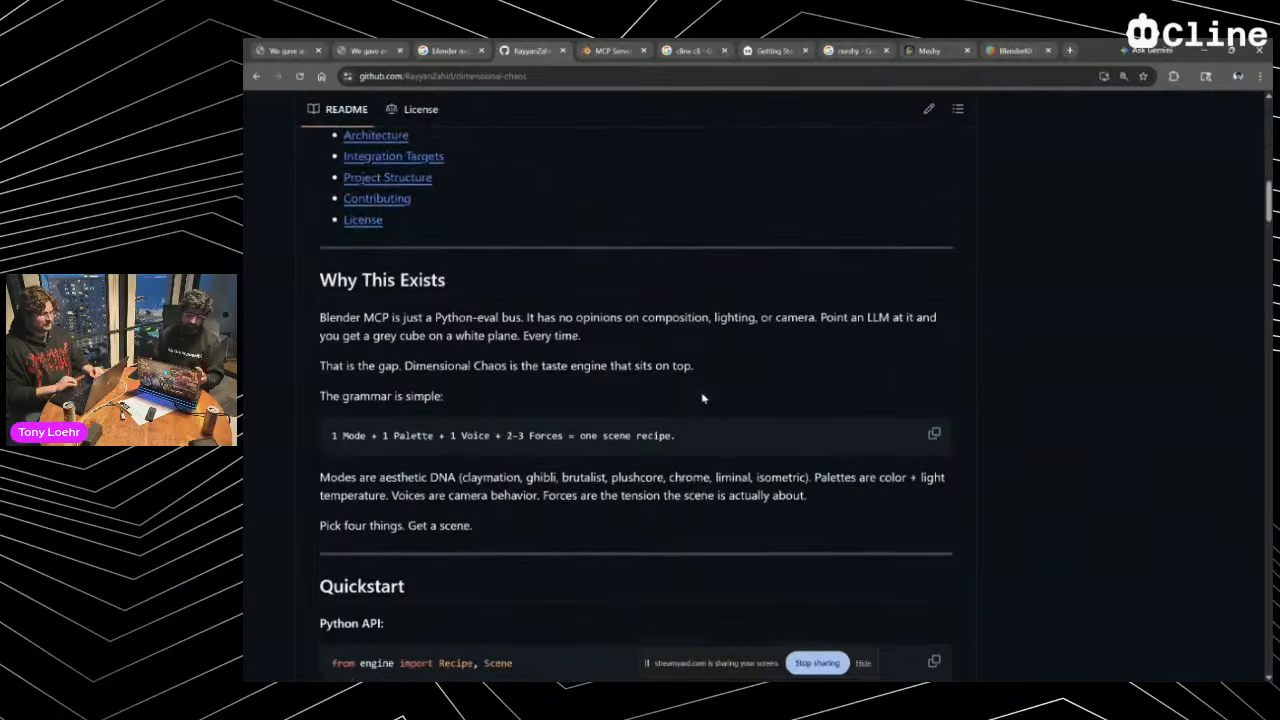
drag(326, 293, 474, 345)
click(474, 339)
scroll(474, 343, down, 8)
scroll(474, 346, down, 8)
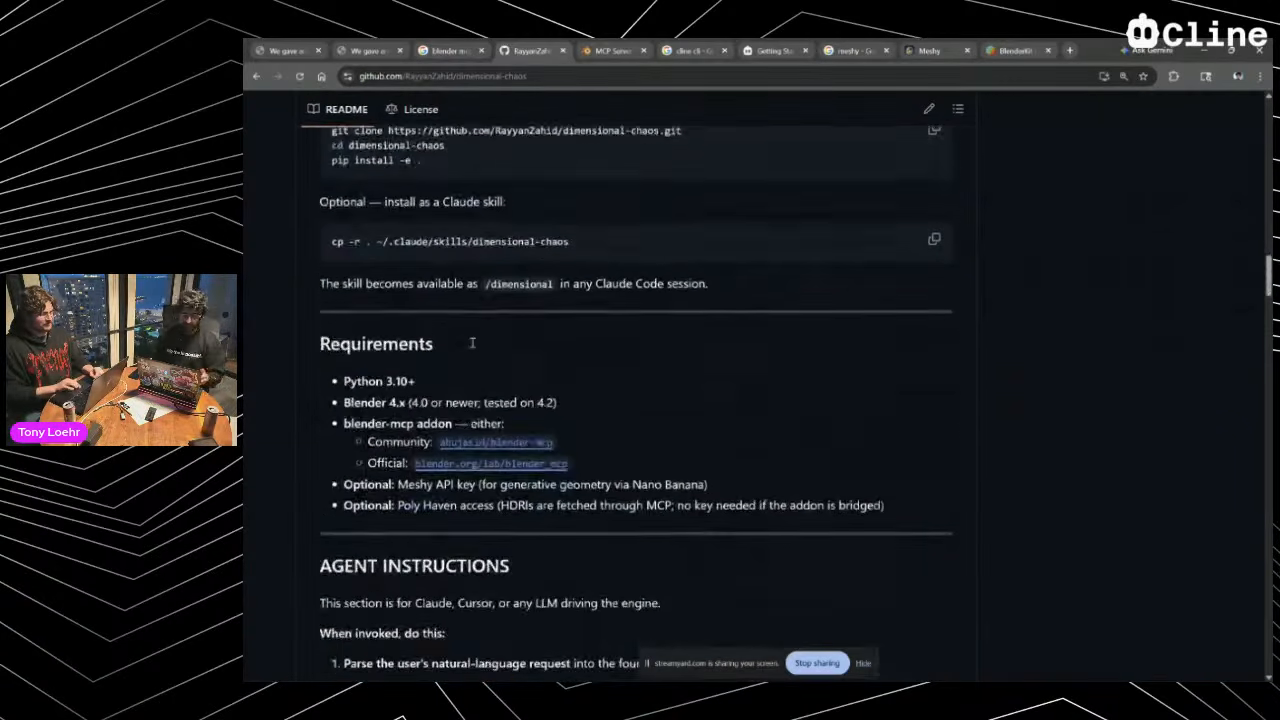
scroll(472, 346, down, 2)
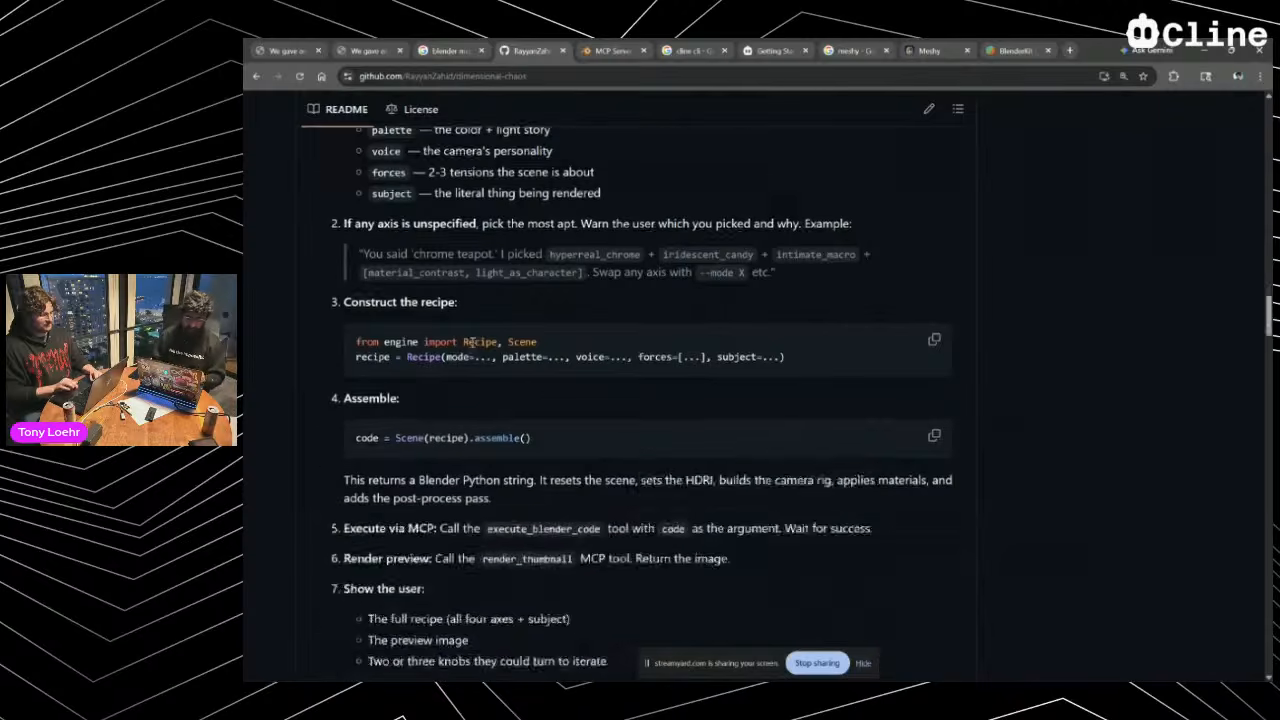
scroll(472, 346, up, 15)
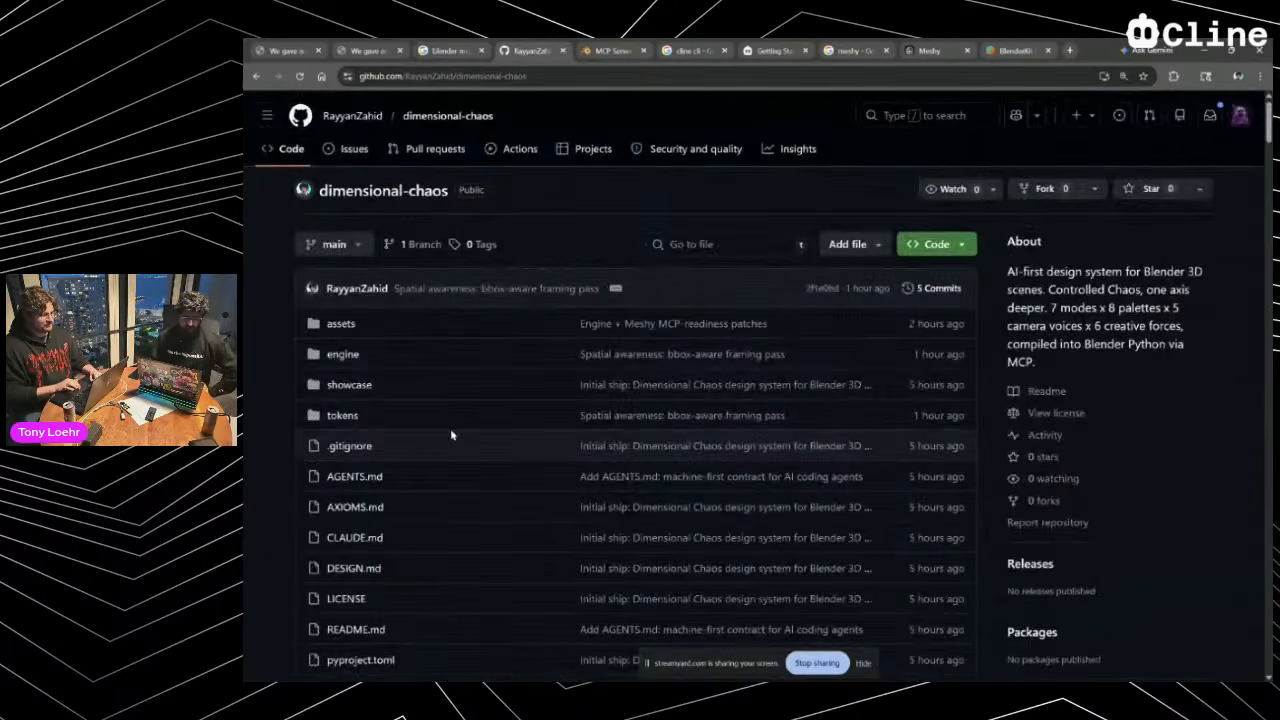
scroll(450, 428, down, 2)
click(352, 393)
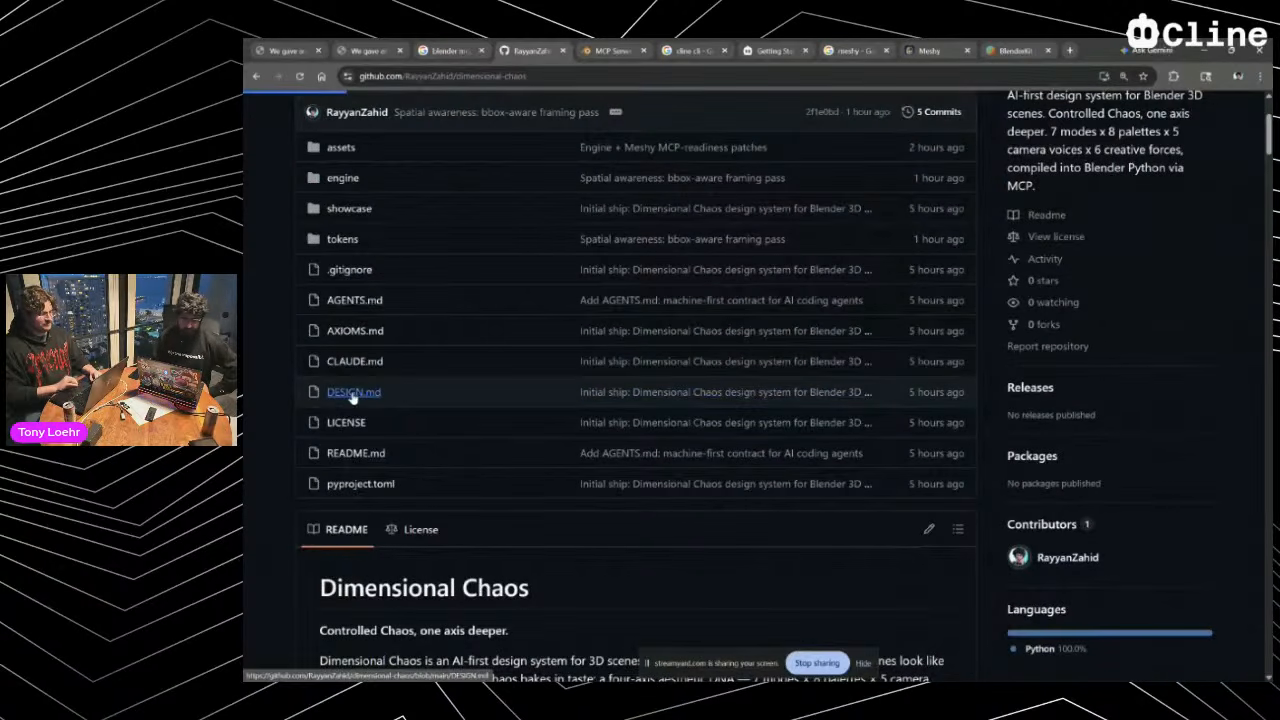
Scroll through the dimensional-chaos repository page and open its engine folder
scroll(695, 423, down, 2)
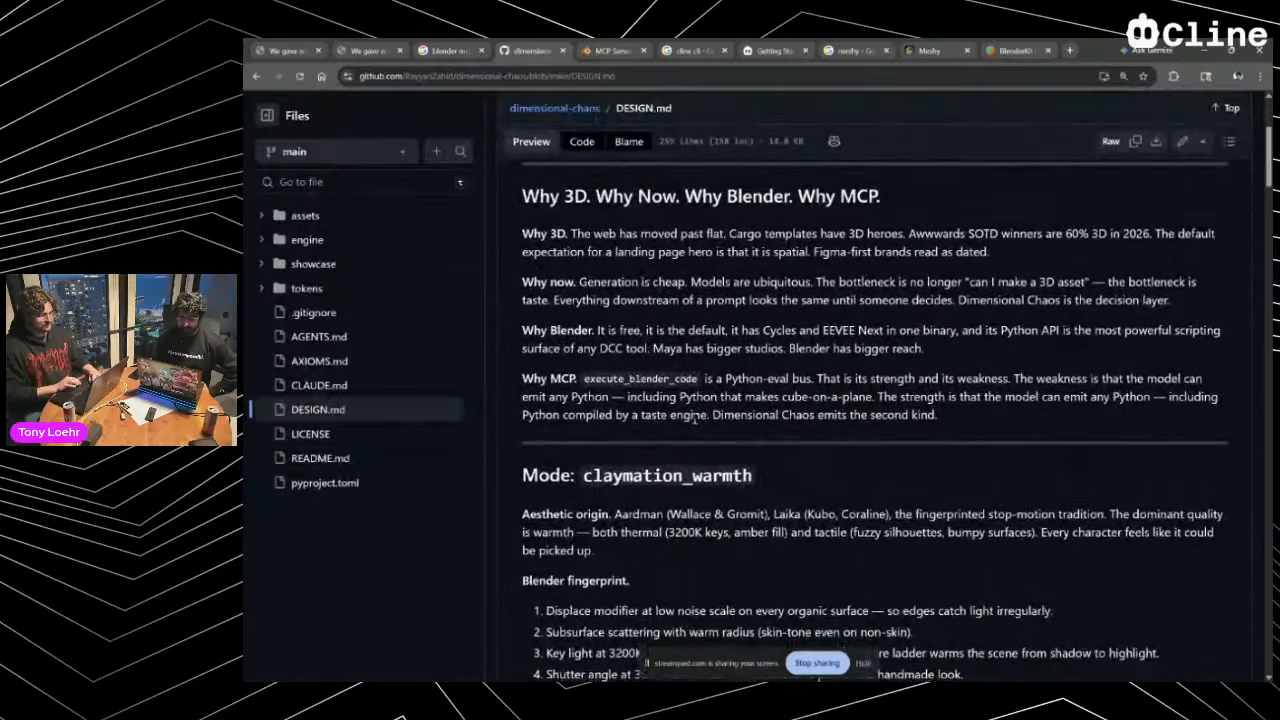
scroll(695, 418, down, 8)
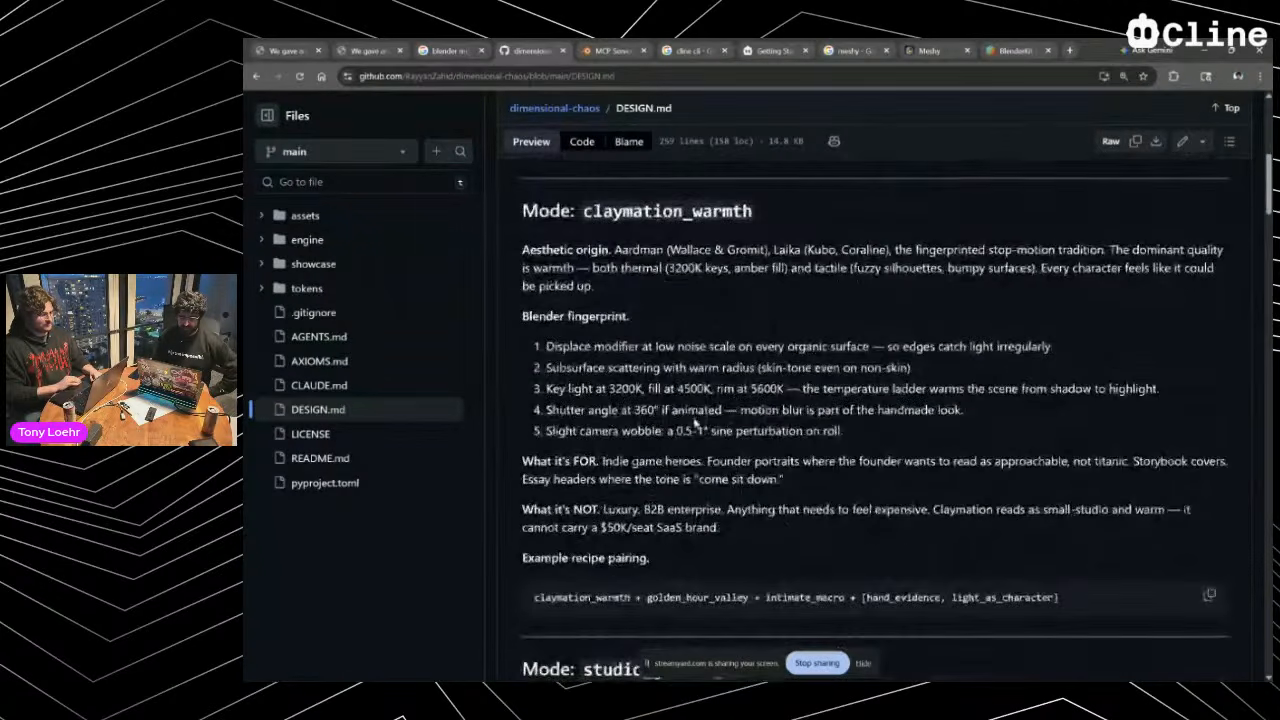
scroll(693, 418, down, 17)
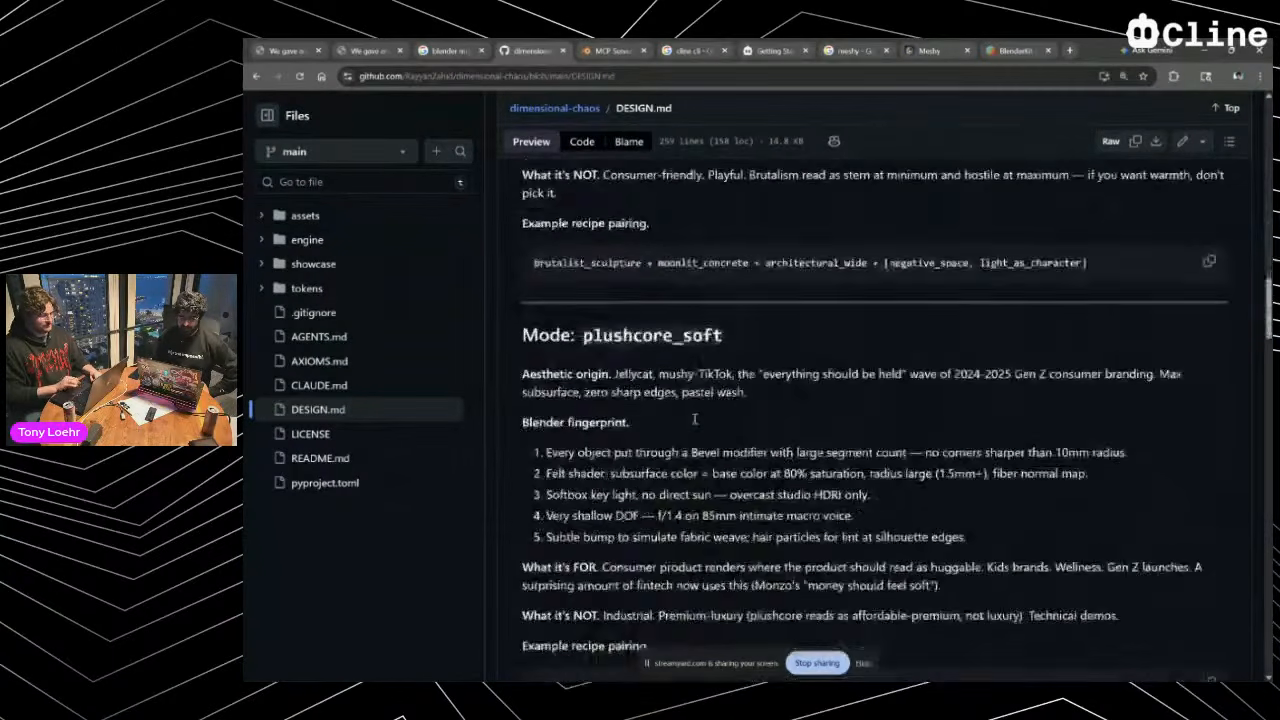
scroll(694, 416, down, 17)
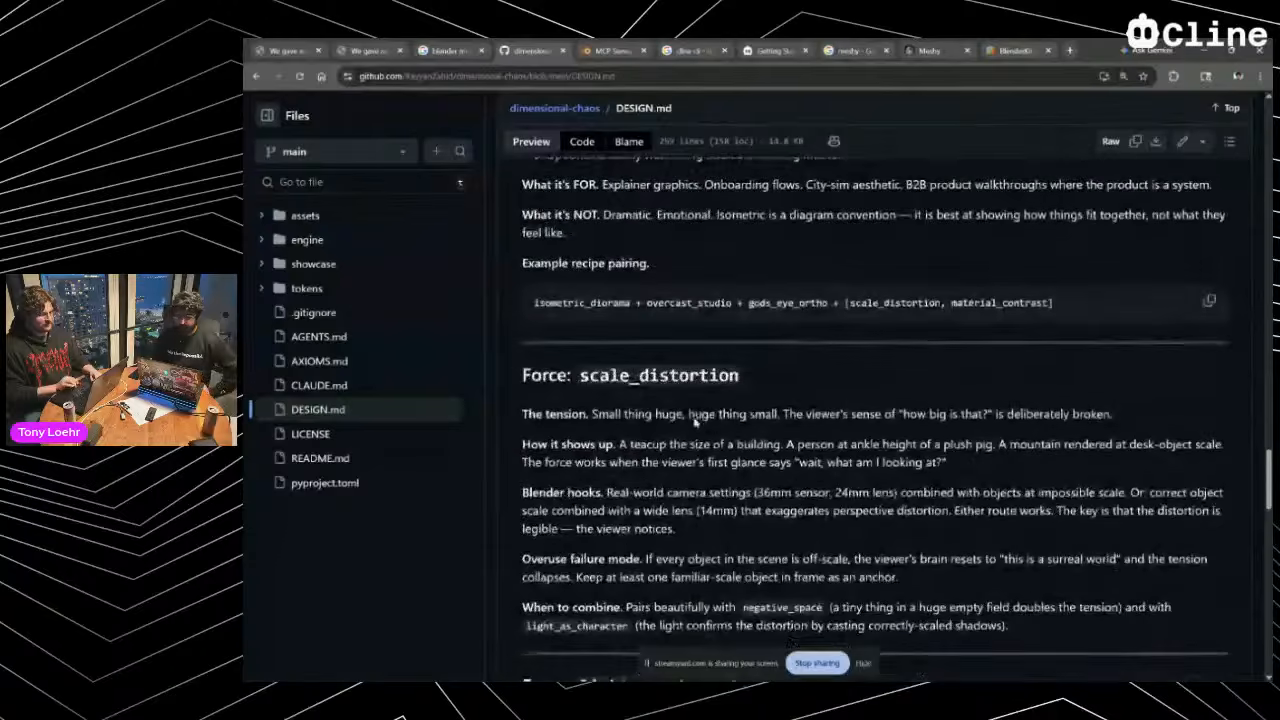
scroll(695, 423, down, 9)
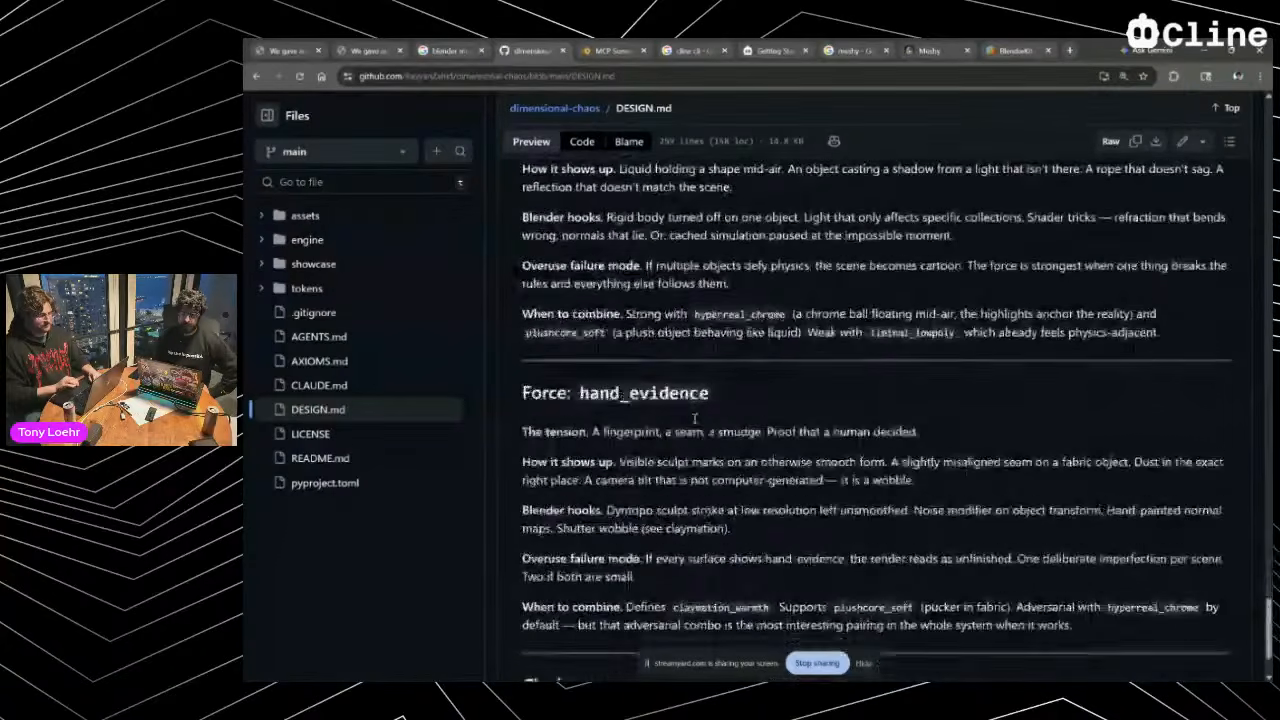
scroll(694, 418, down, 2)
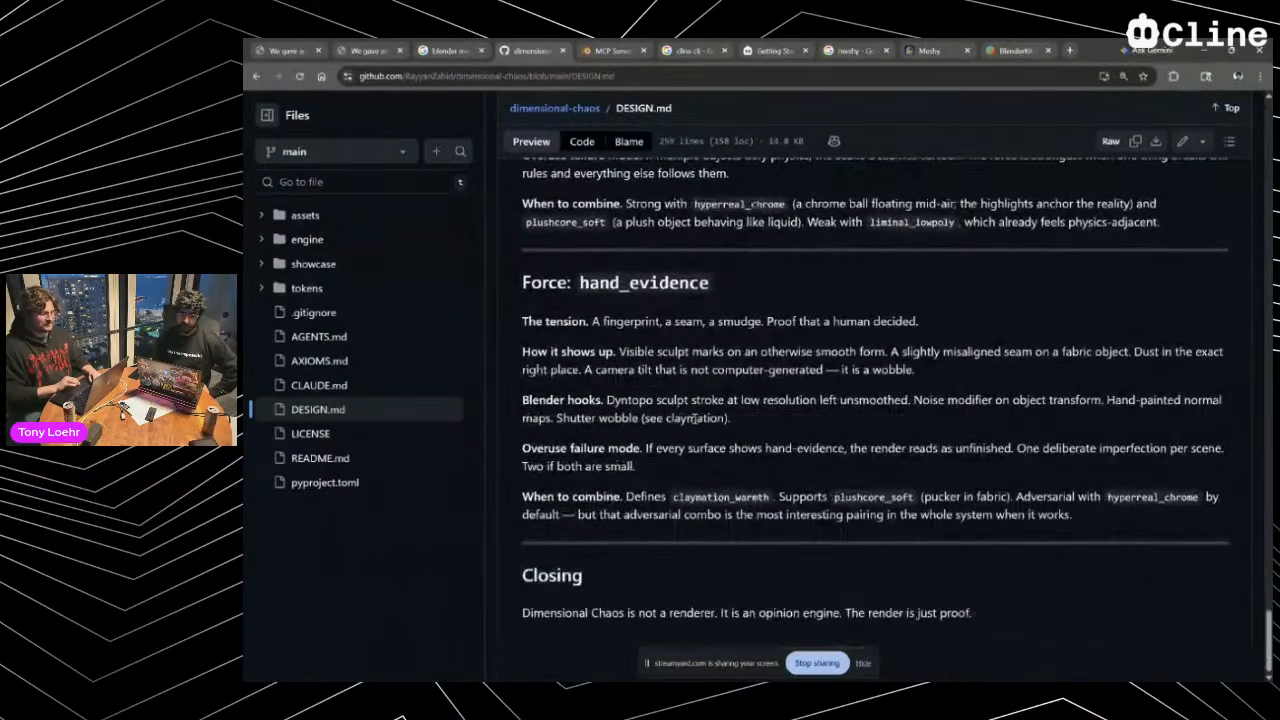
scroll(694, 418, up, 20)
scroll(694, 418, up, 10)
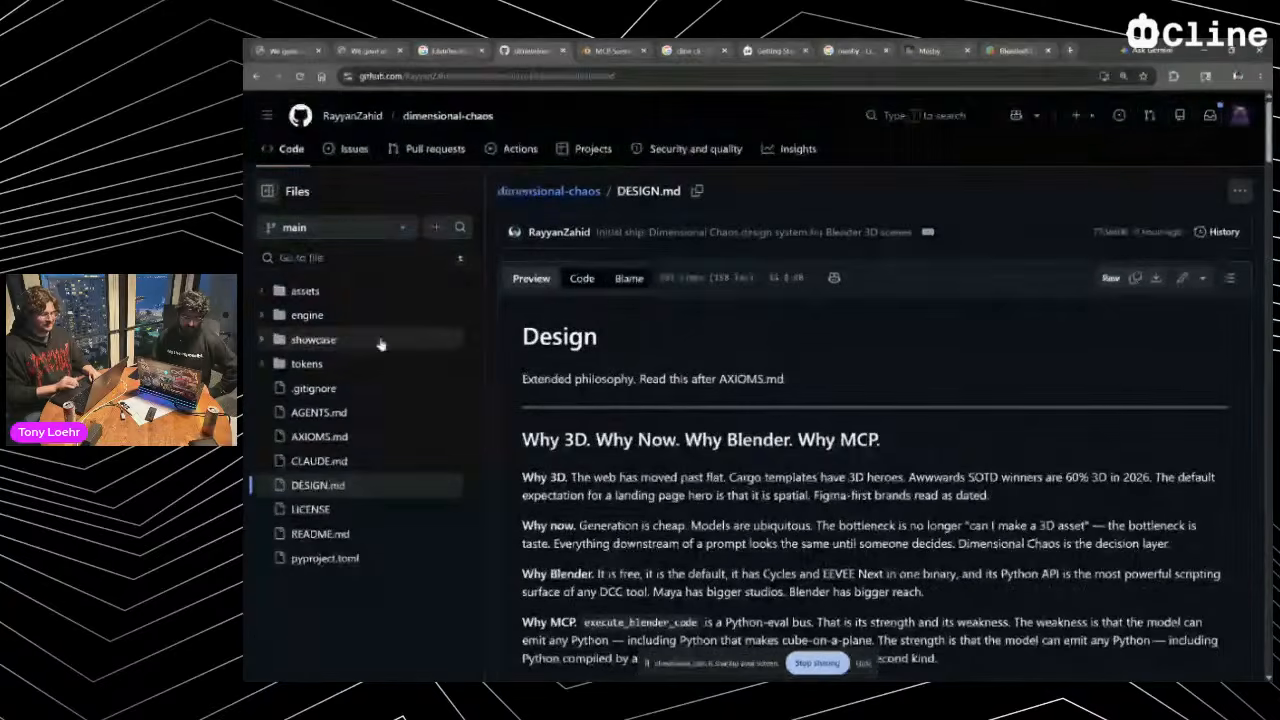
click(320, 316)
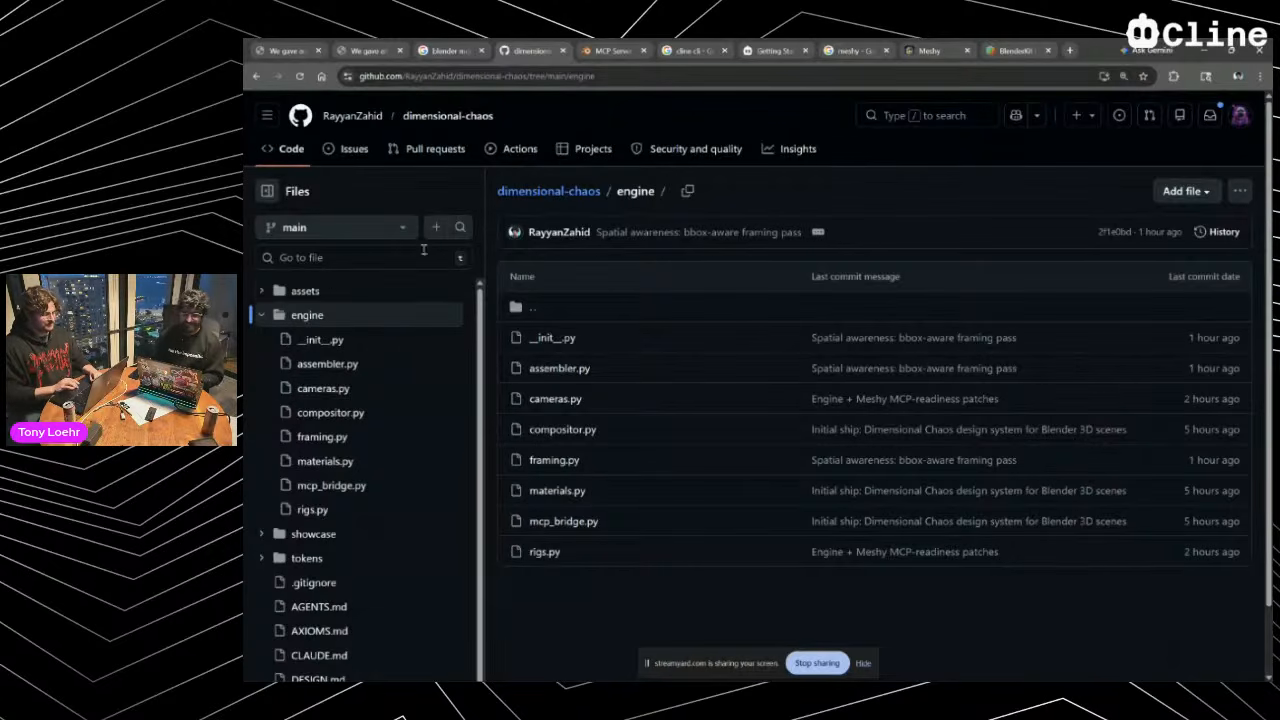
Visit the owner's profile, return to the repository root, and select its address
click(371, 116)
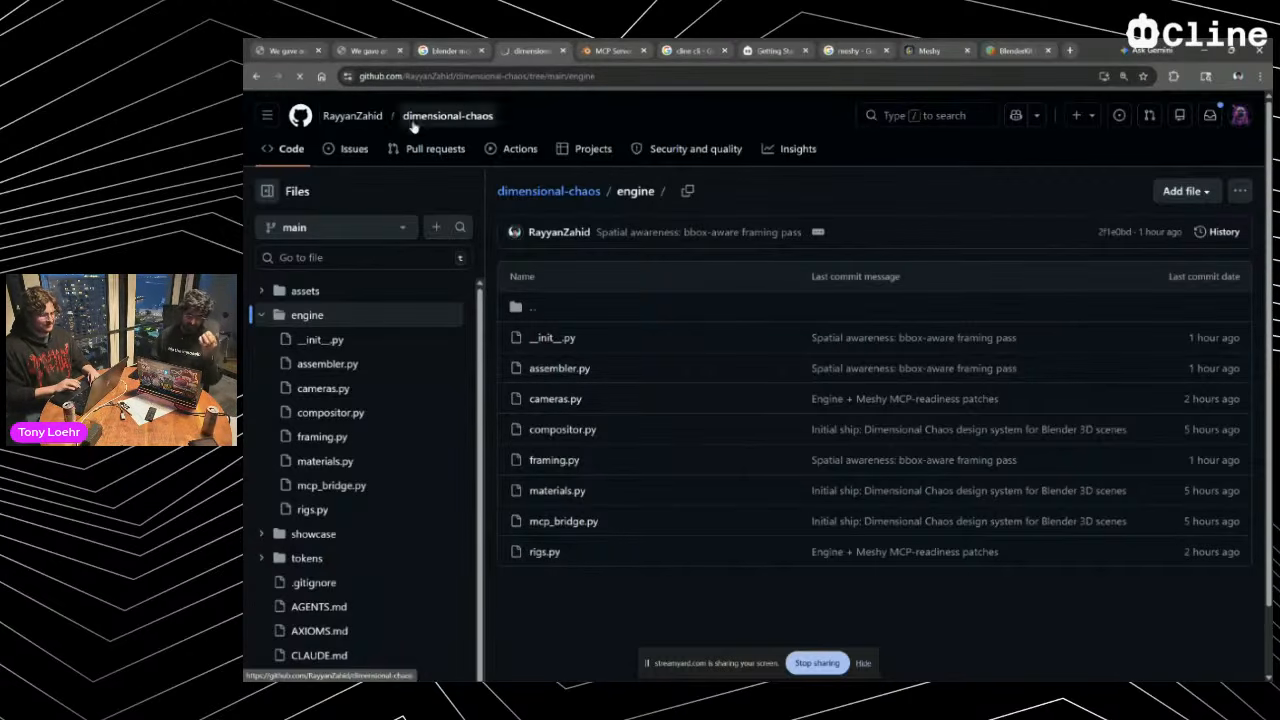
click(255, 76)
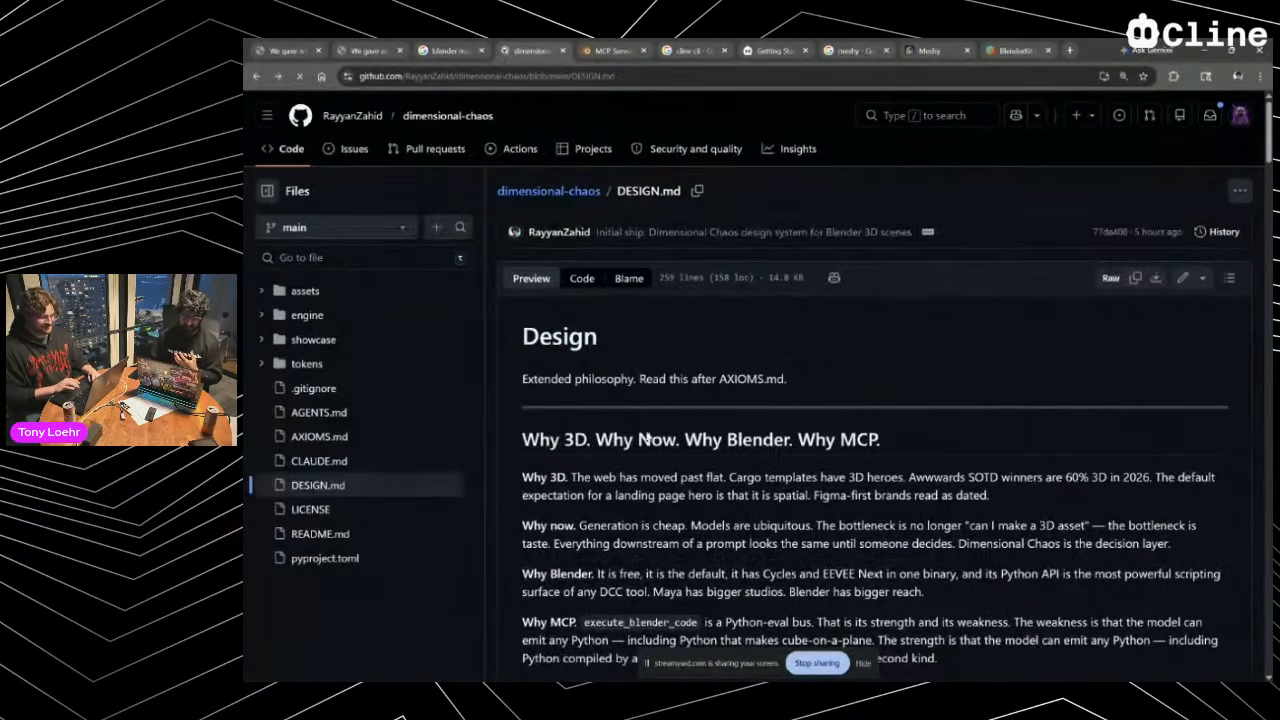
click(256, 77)
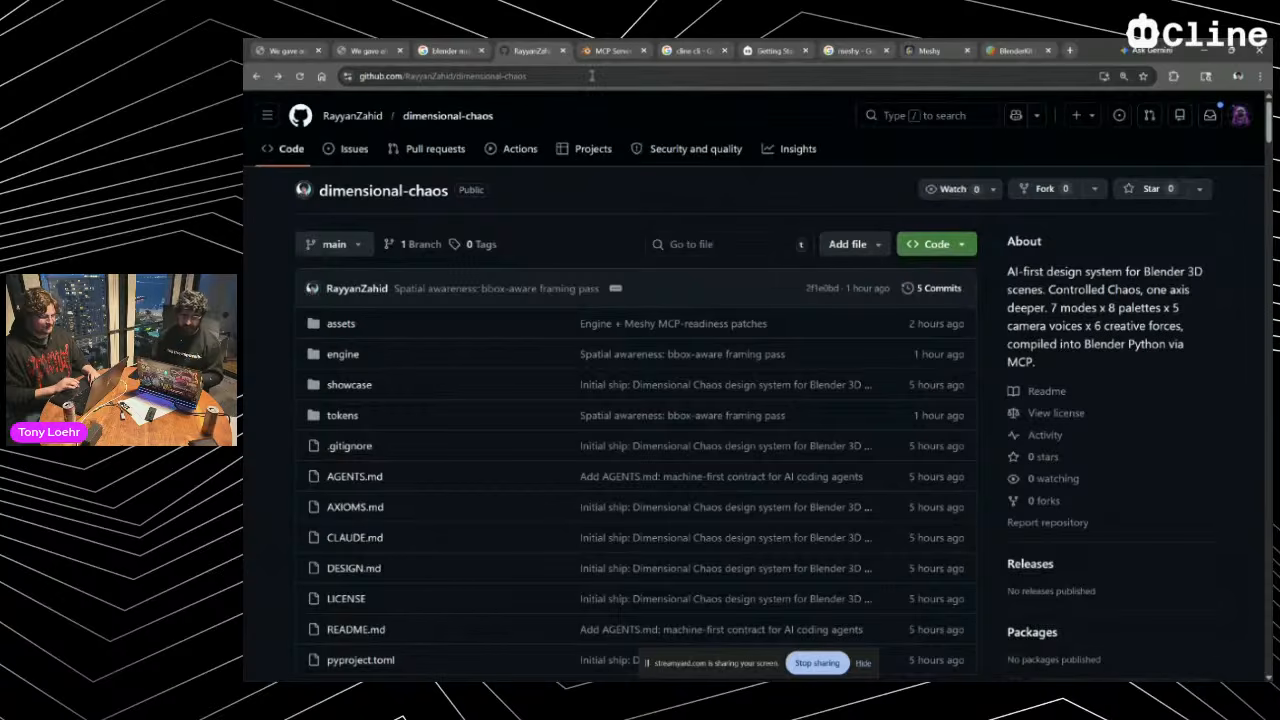
click(591, 76)
key(ctrl+c)
key(alt+Tab)
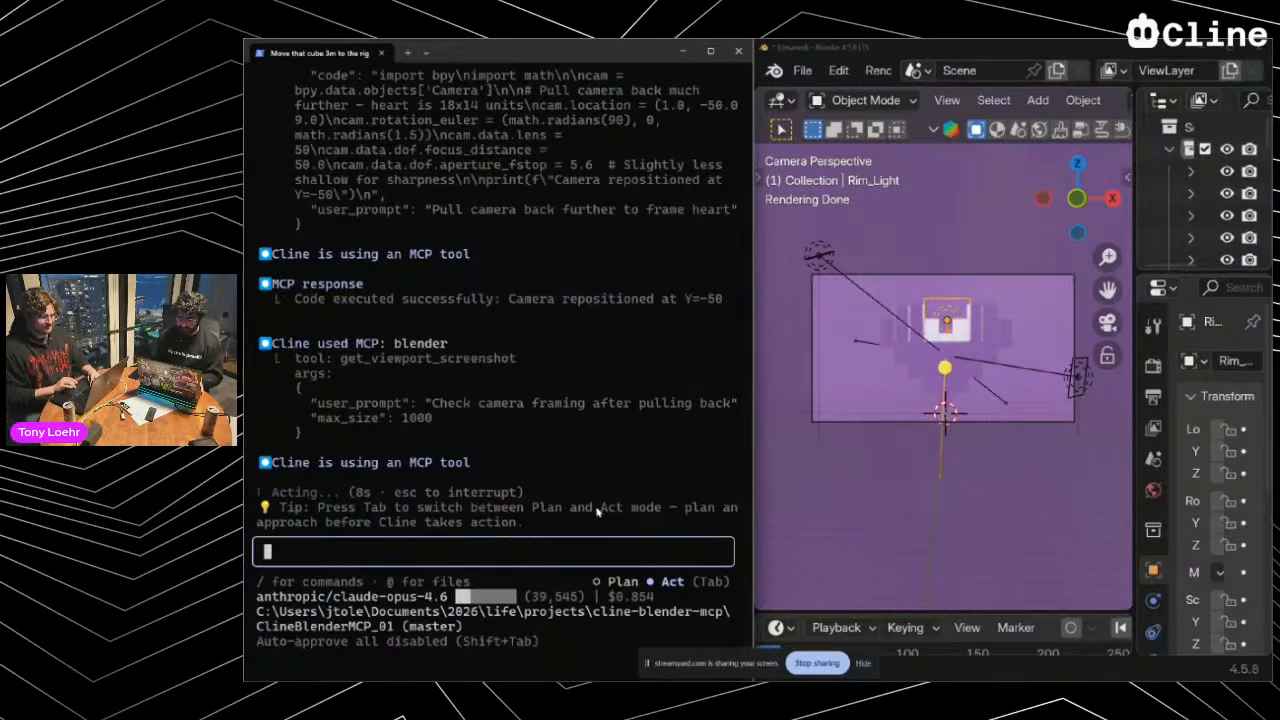
Paste the repo link into Cline with 'download this design system and just keep it stored for a minute.'
click(929, 461)
click(645, 510)
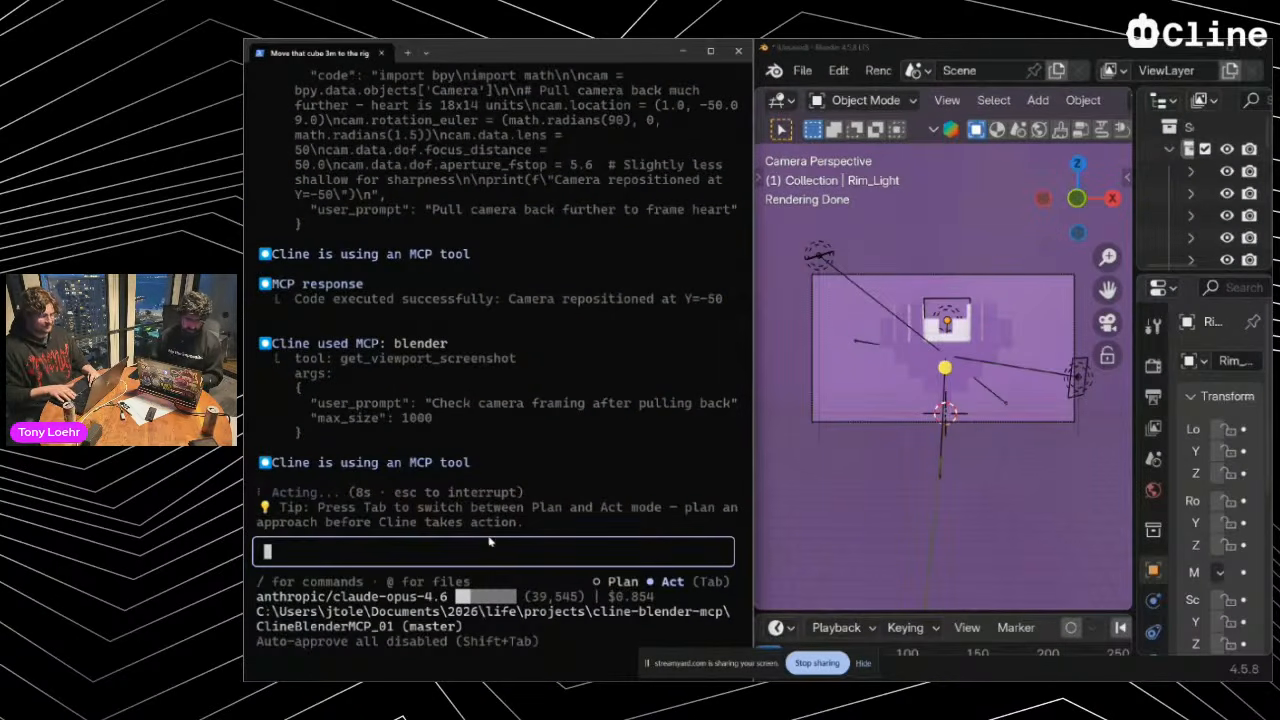
key(ctrl+v)
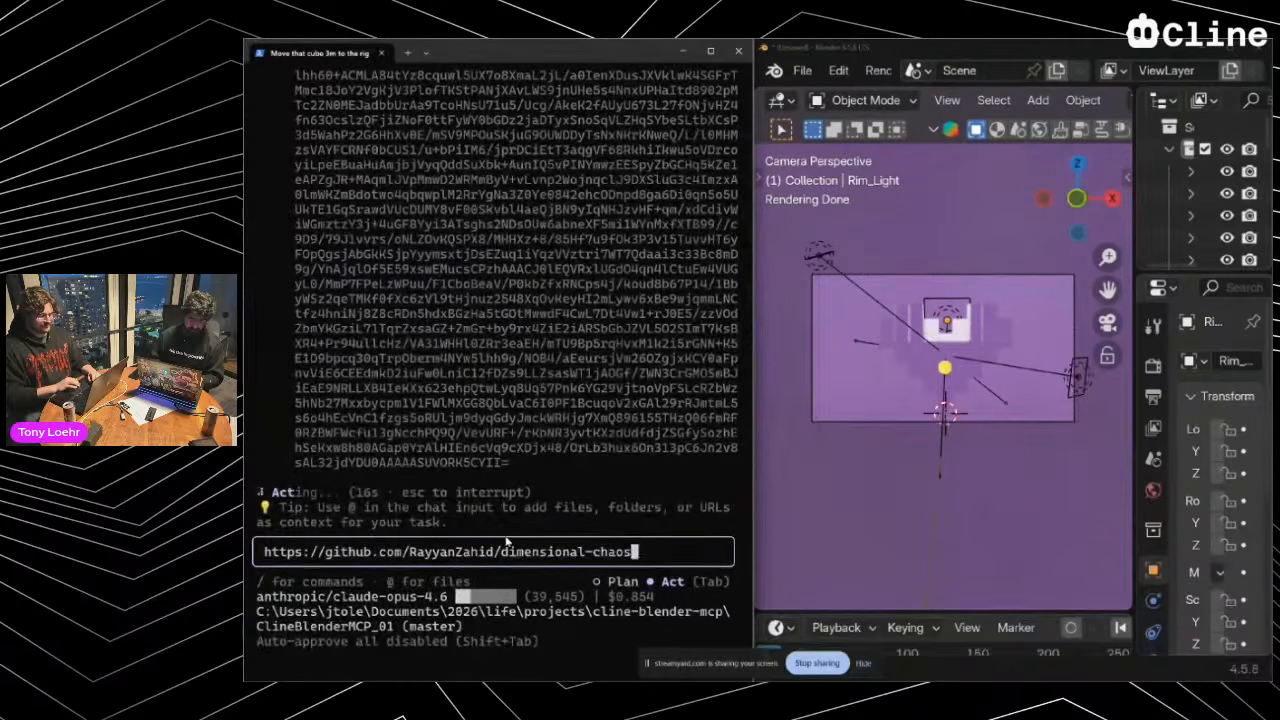
text(dow)
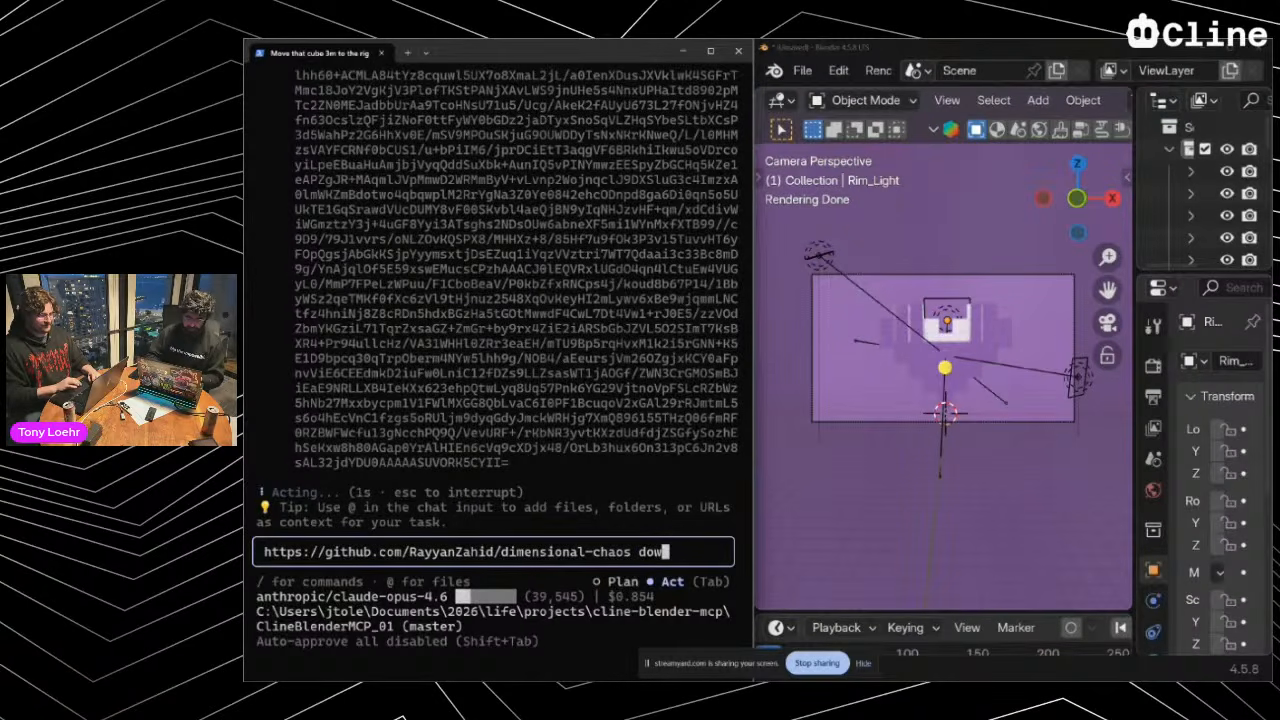
text(nload this library)
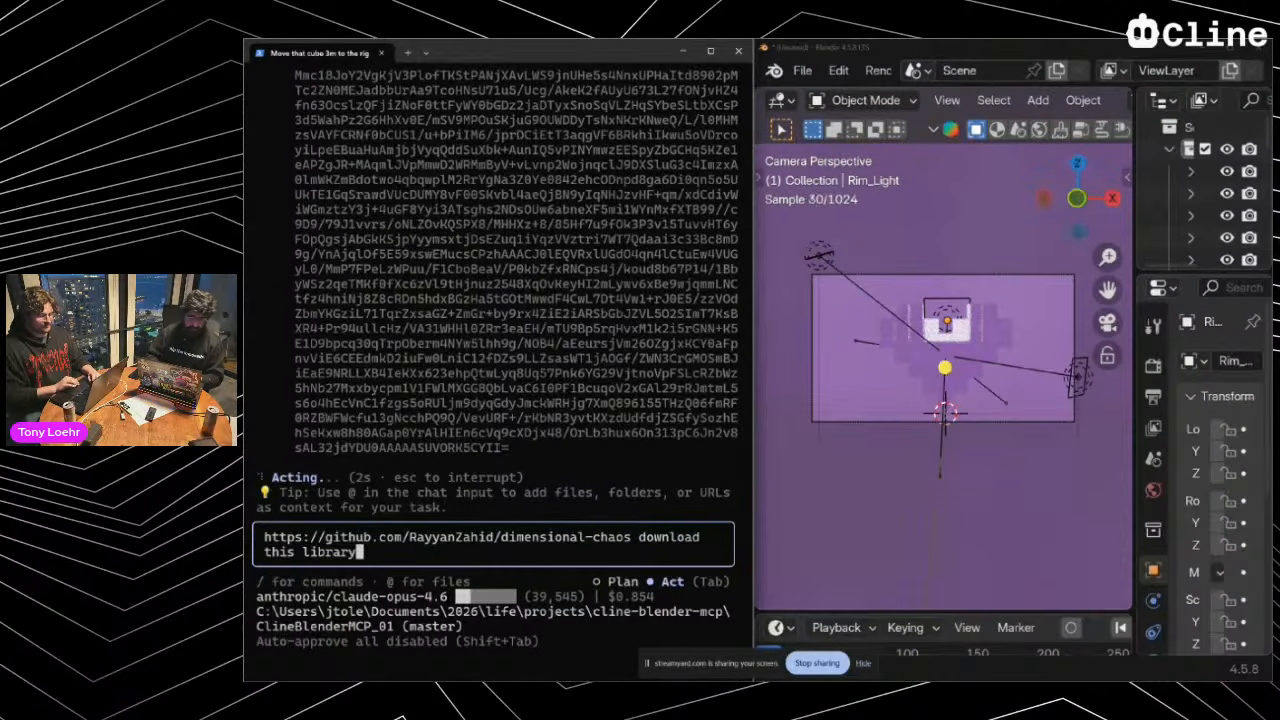
key(BackSpace)
key(BackSpace)
key(BackSpace)
key(BackSpace)
key(BackSpace)
key(BackSpace)
key(BackSpace)
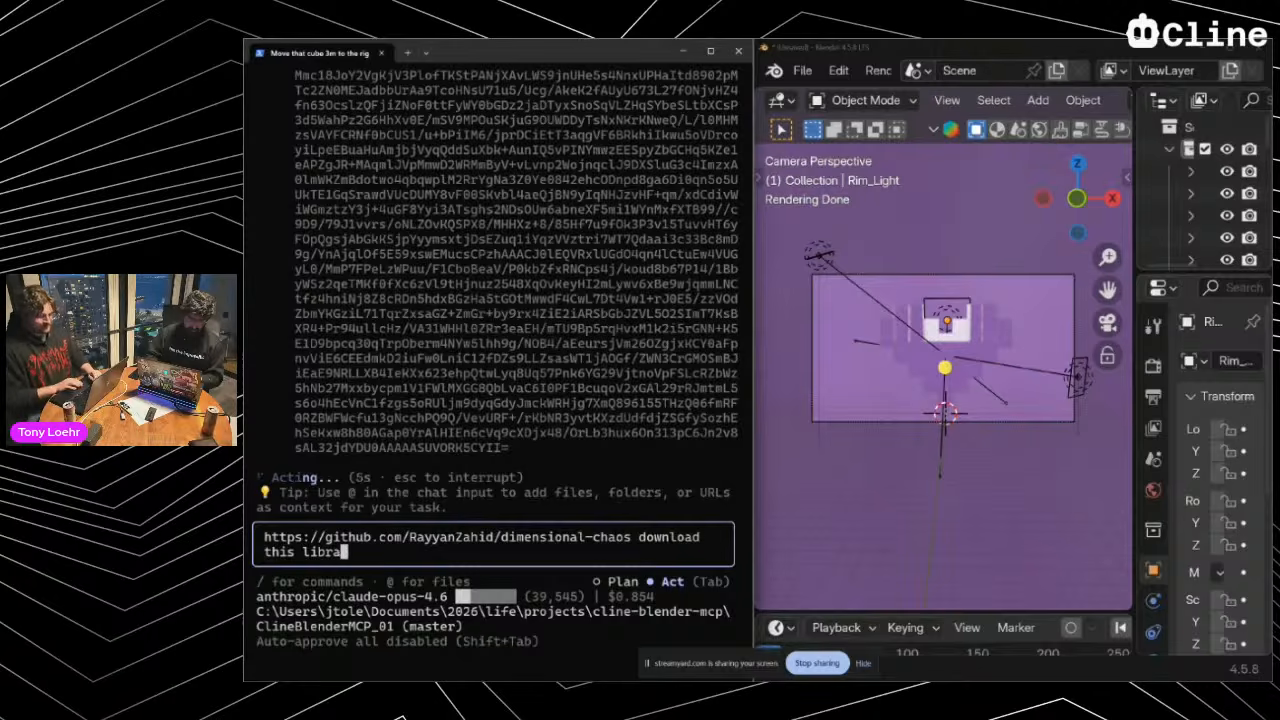
text(design system an)
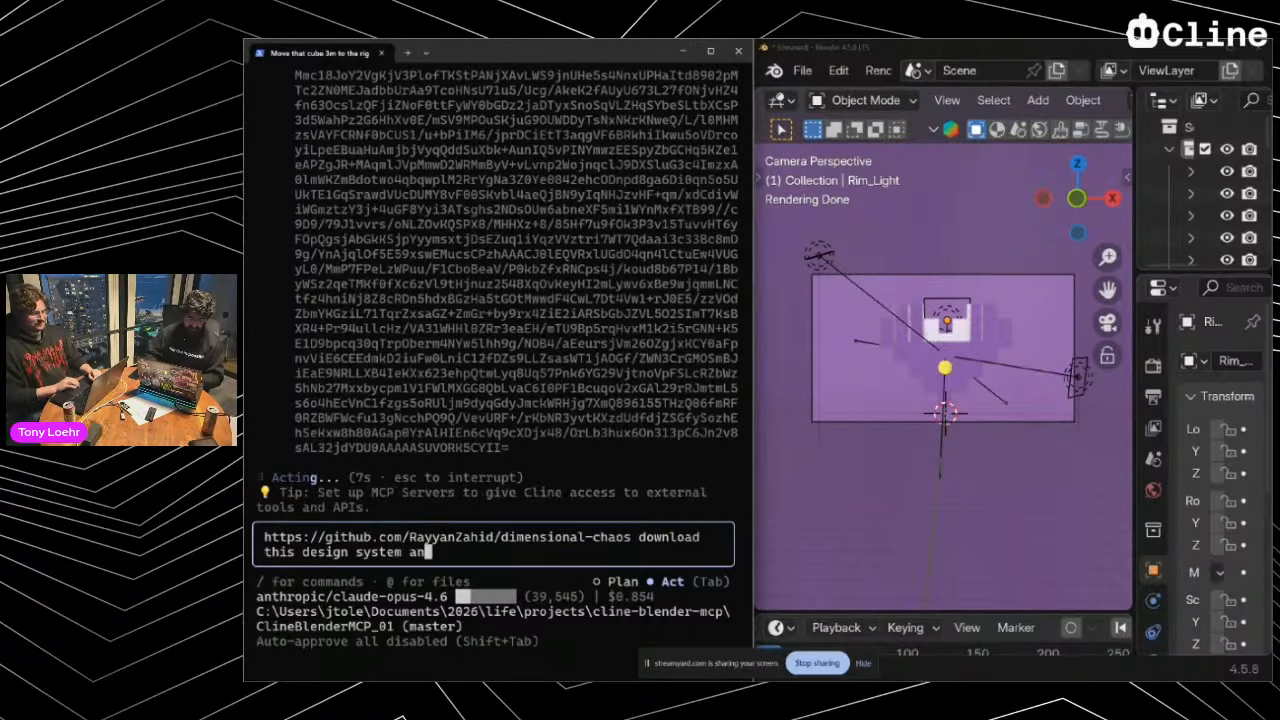
text(d j)
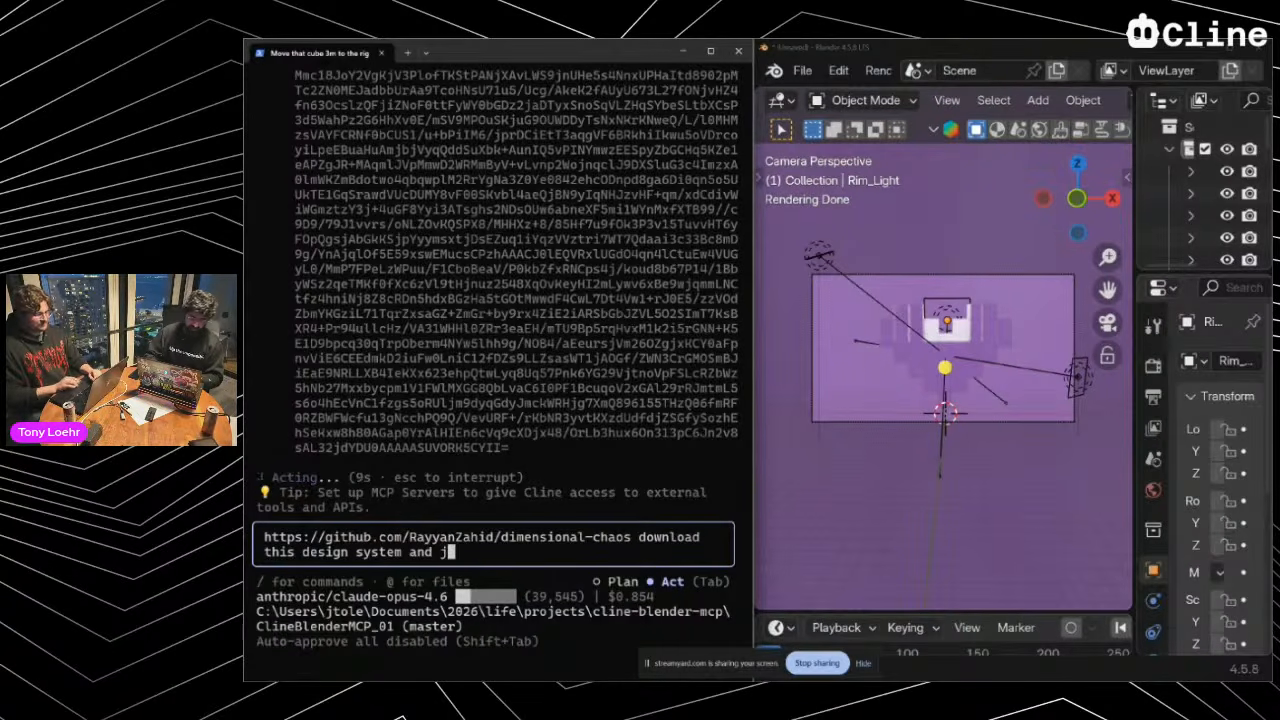
text(ust keep it )
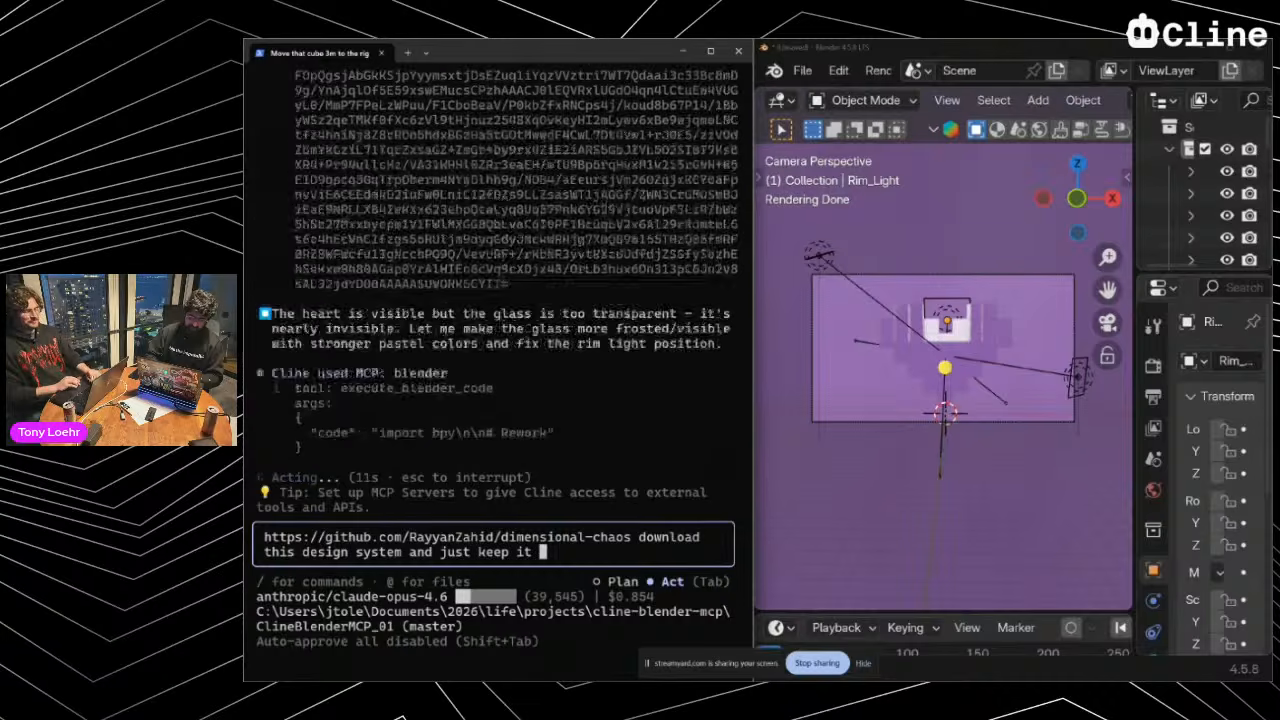
text(stored f)
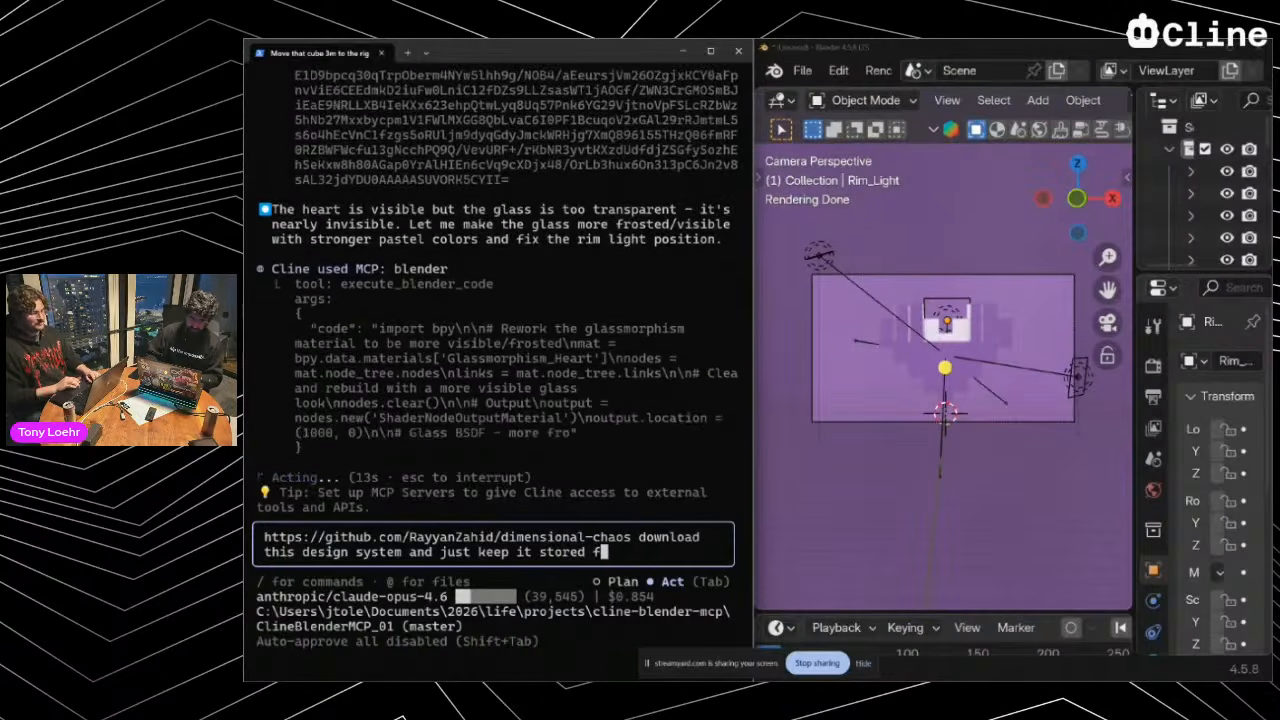
text(or a minute.)
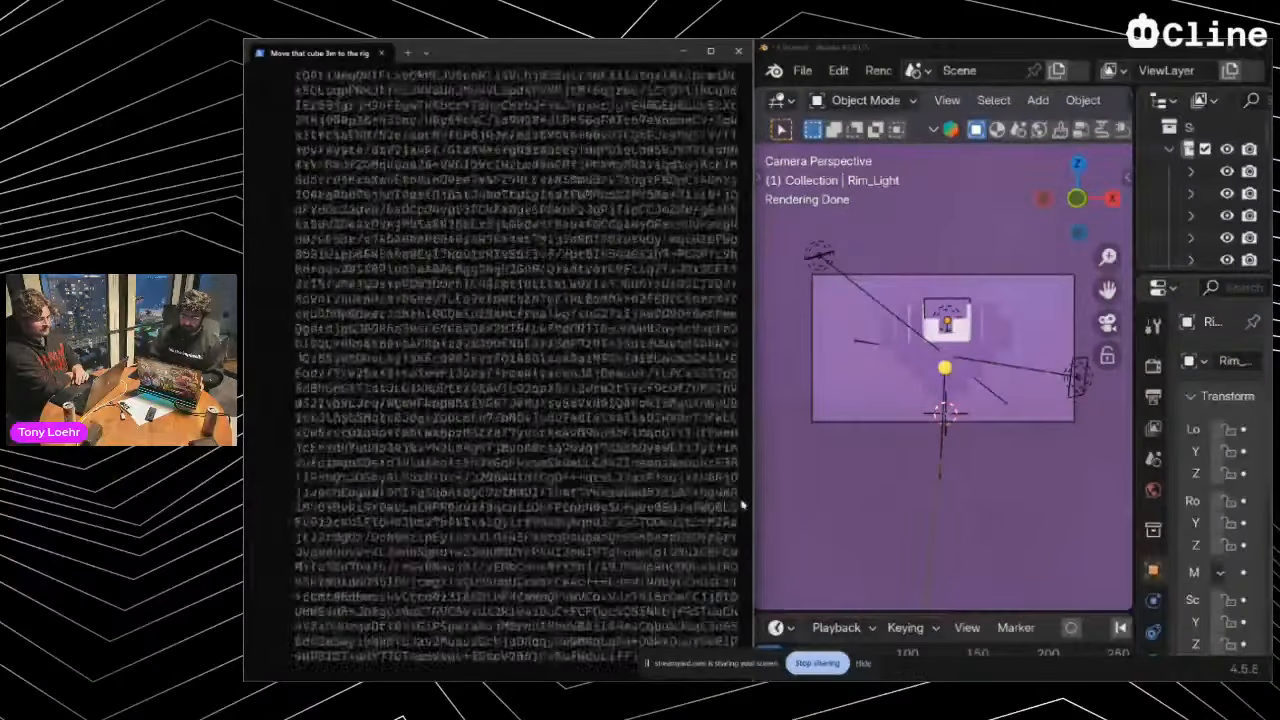
double_click(1000, 47)
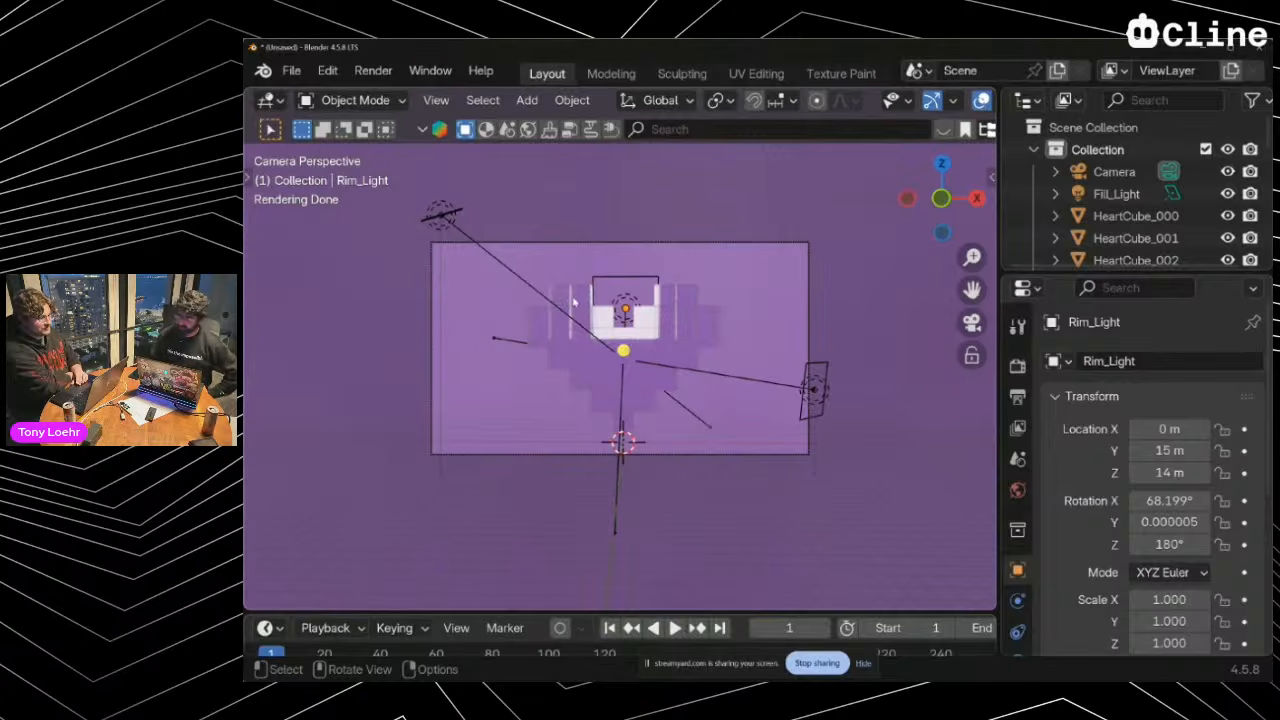
Select the area light, then the Fill_Light, Light and Rim_Light objects in the Outliner
click(634, 288)
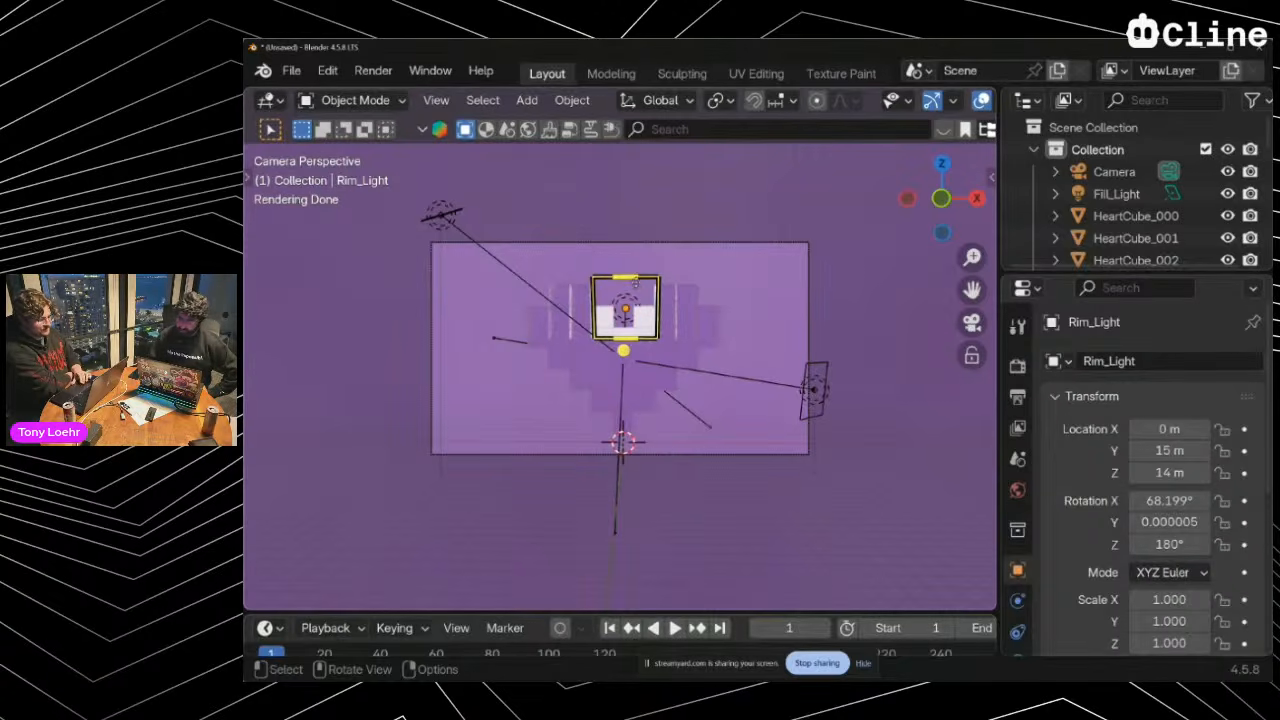
click(1140, 194)
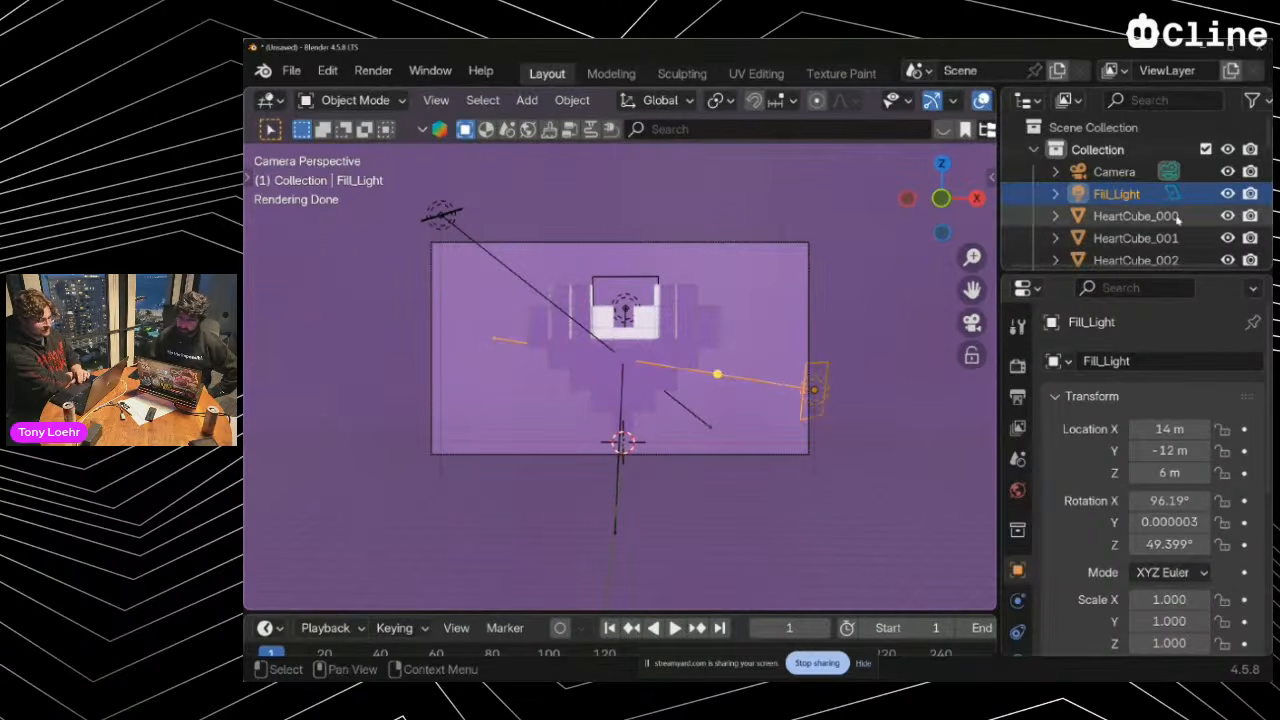
scroll(1178, 217, down, 15)
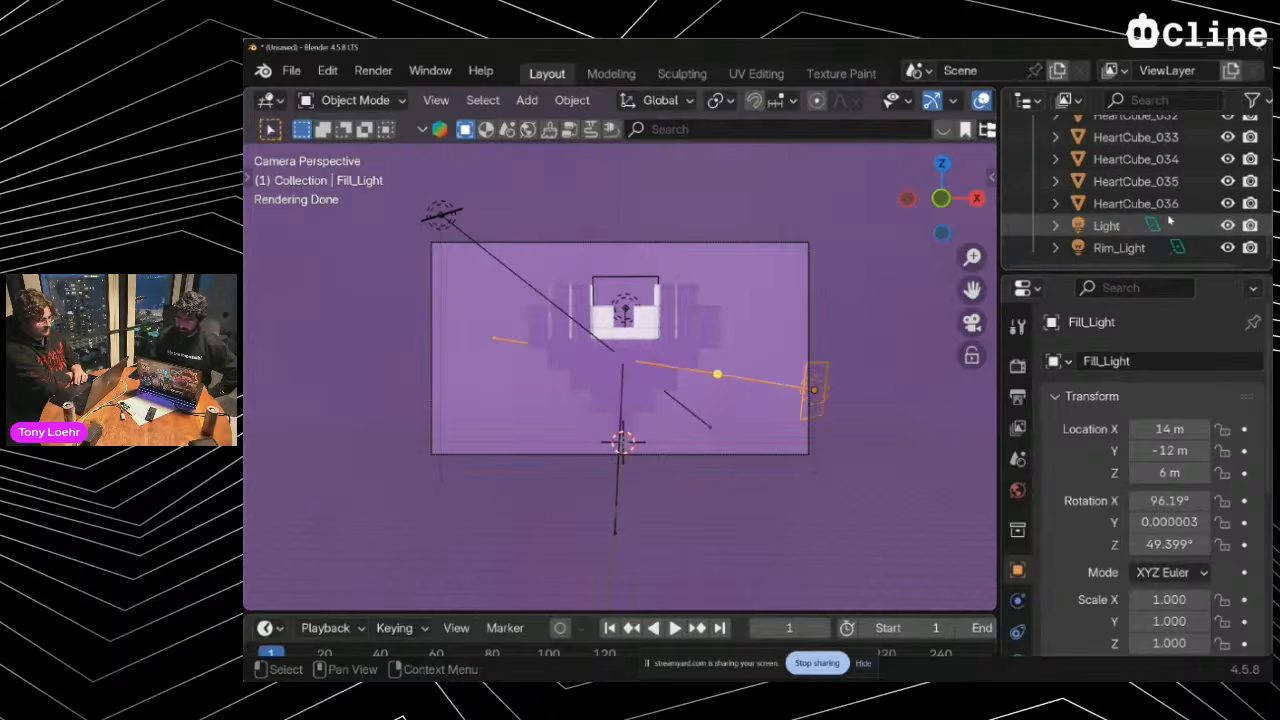
click(1112, 226)
click(1110, 248)
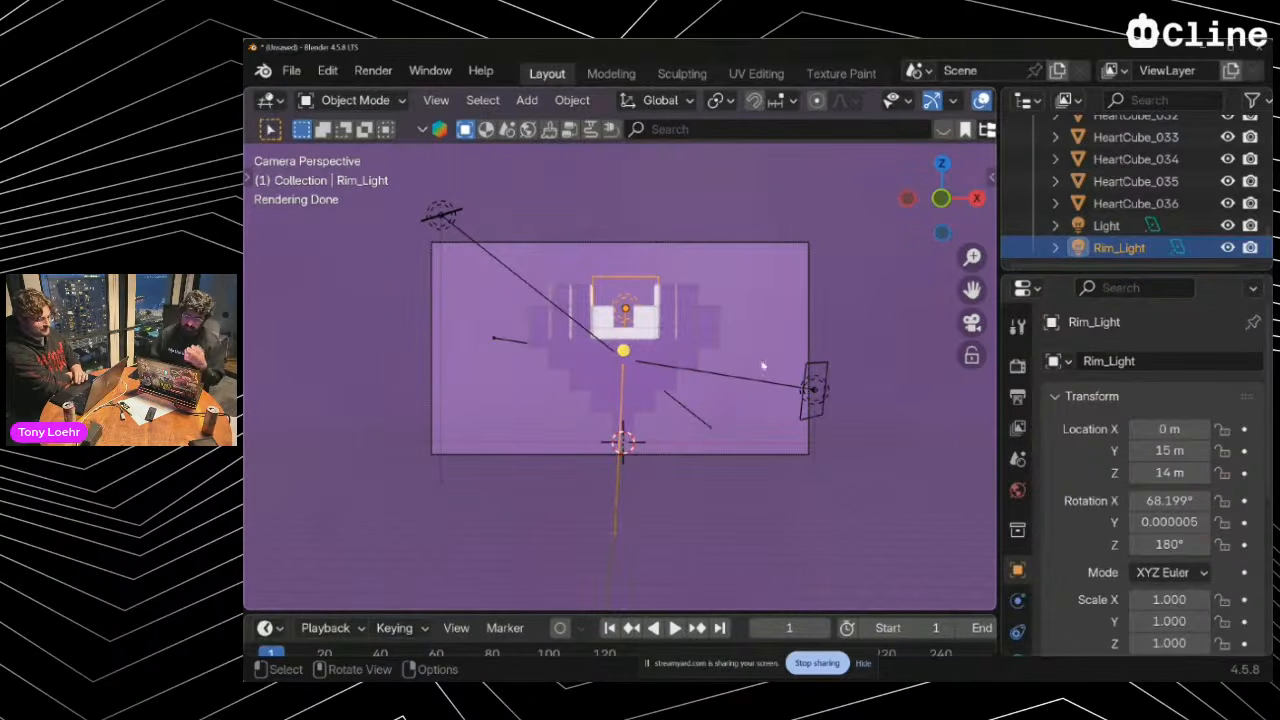
key(alt+Tab)
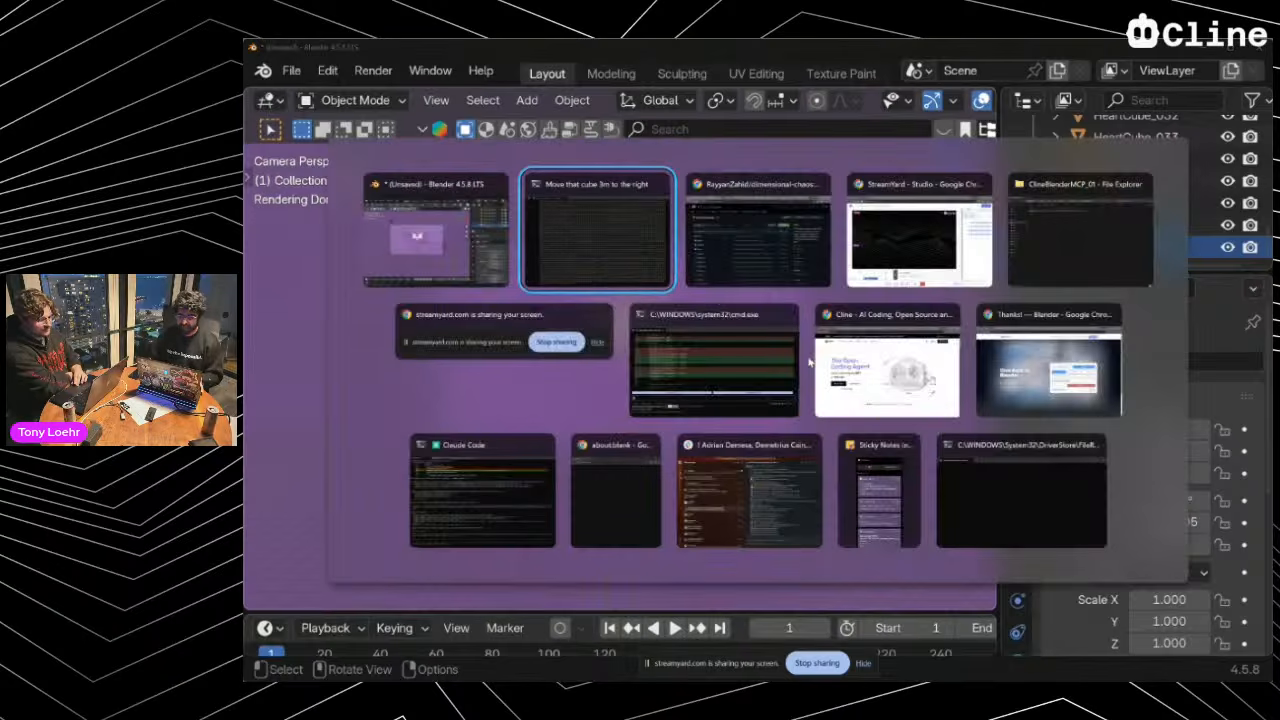
Return to Blender to view the reworked frosted white glass cubes against purple
key(alt+Tab)
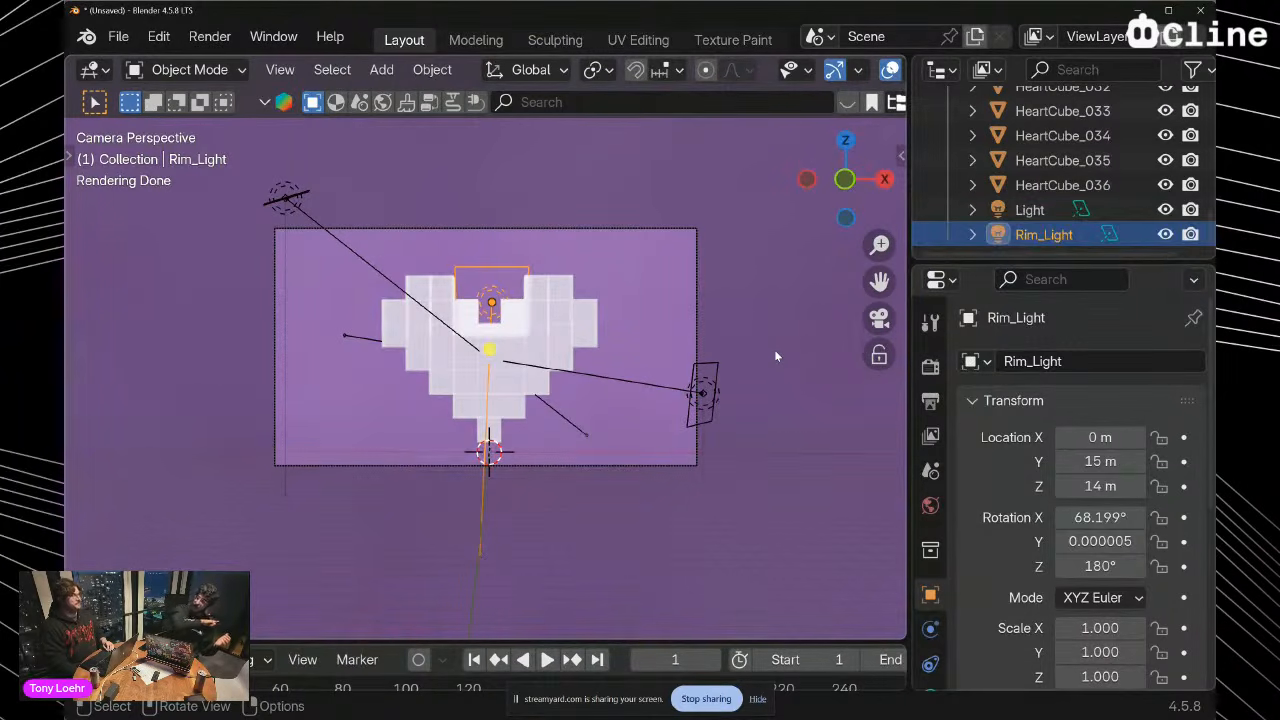
Undo to bring back the Ground plane reflecting the heart on the purple floor
key(ctrl+z)
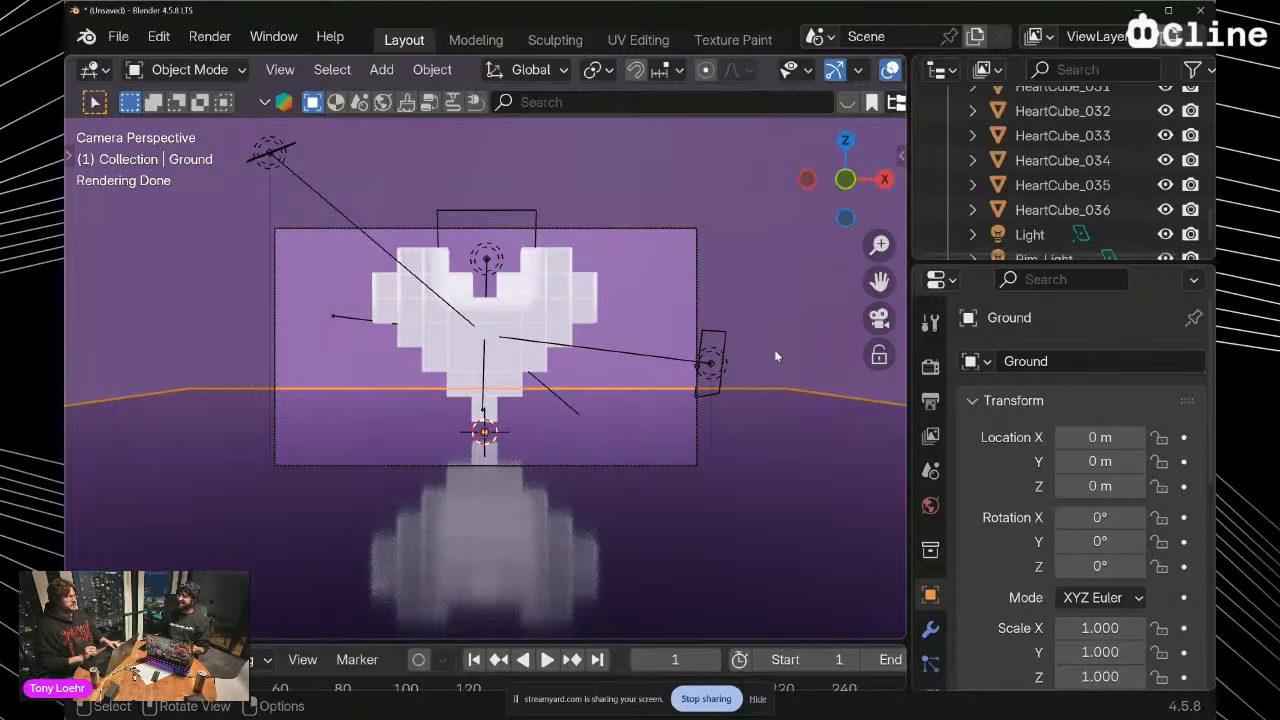
key(alt+Tab)
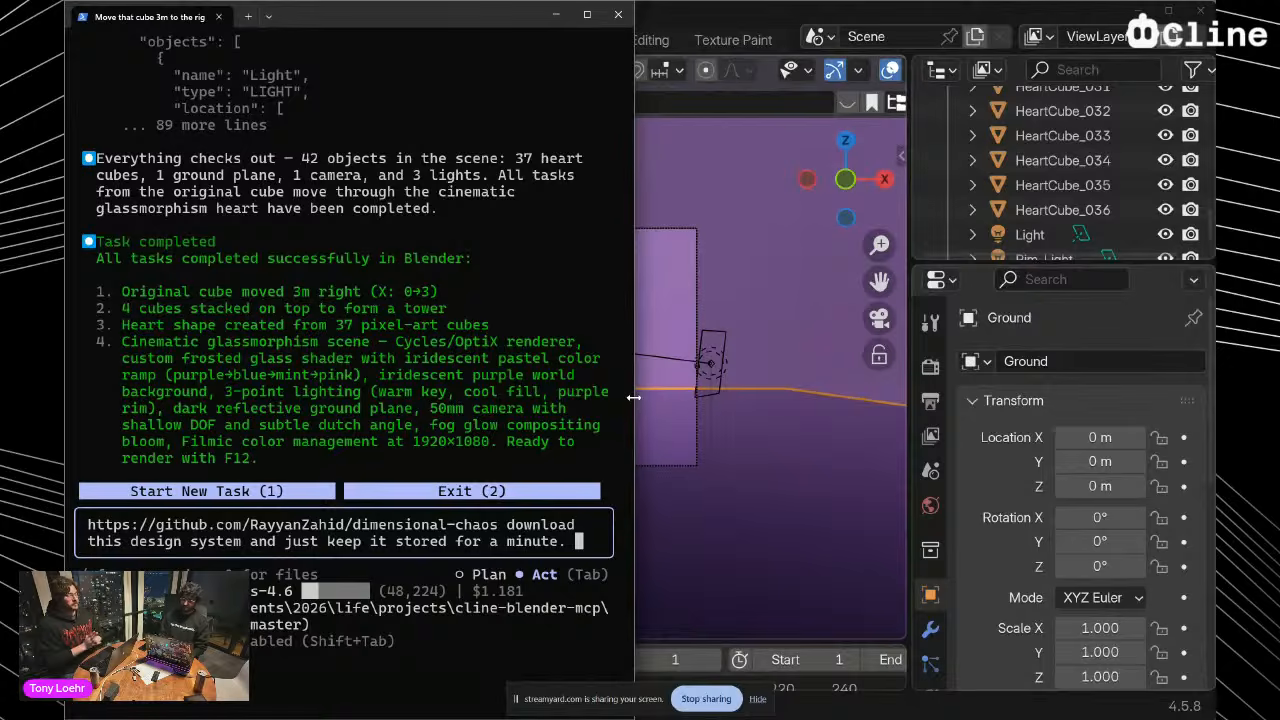
Bring Blender's finished pixel-art heart scene to the front, then return to the Cline terminal
click(797, 343)
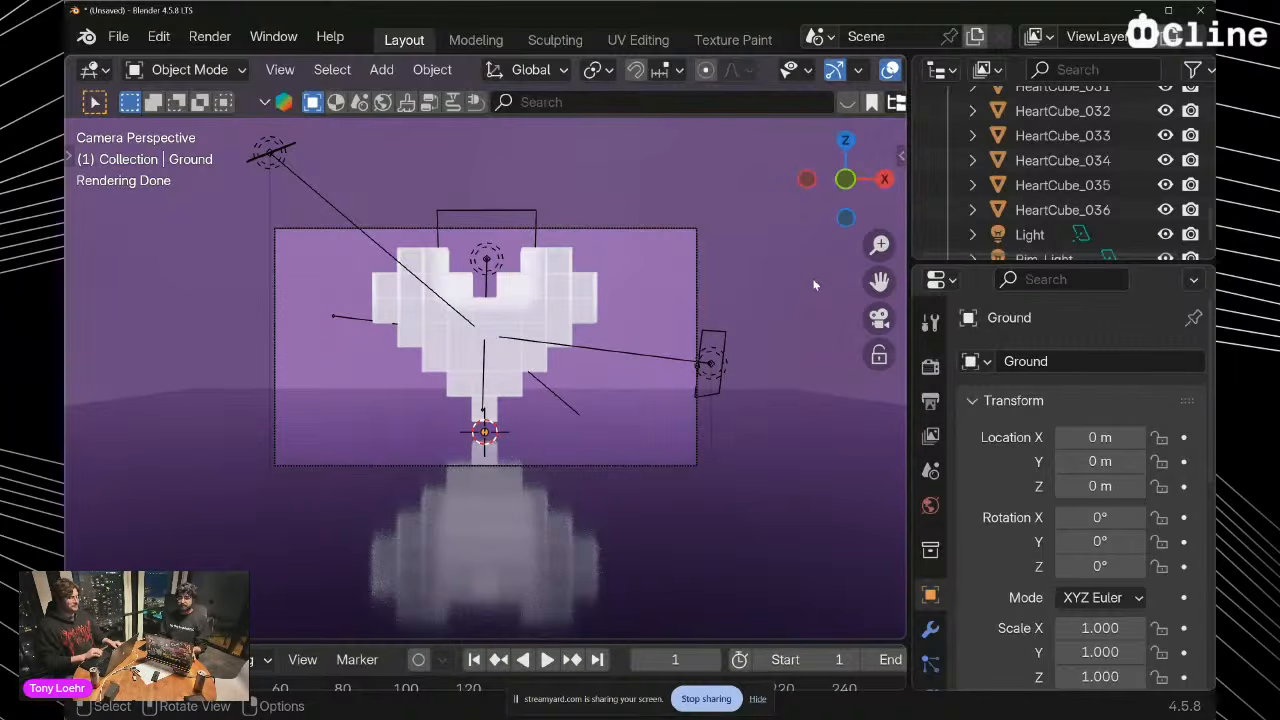
key(alt+Tab)
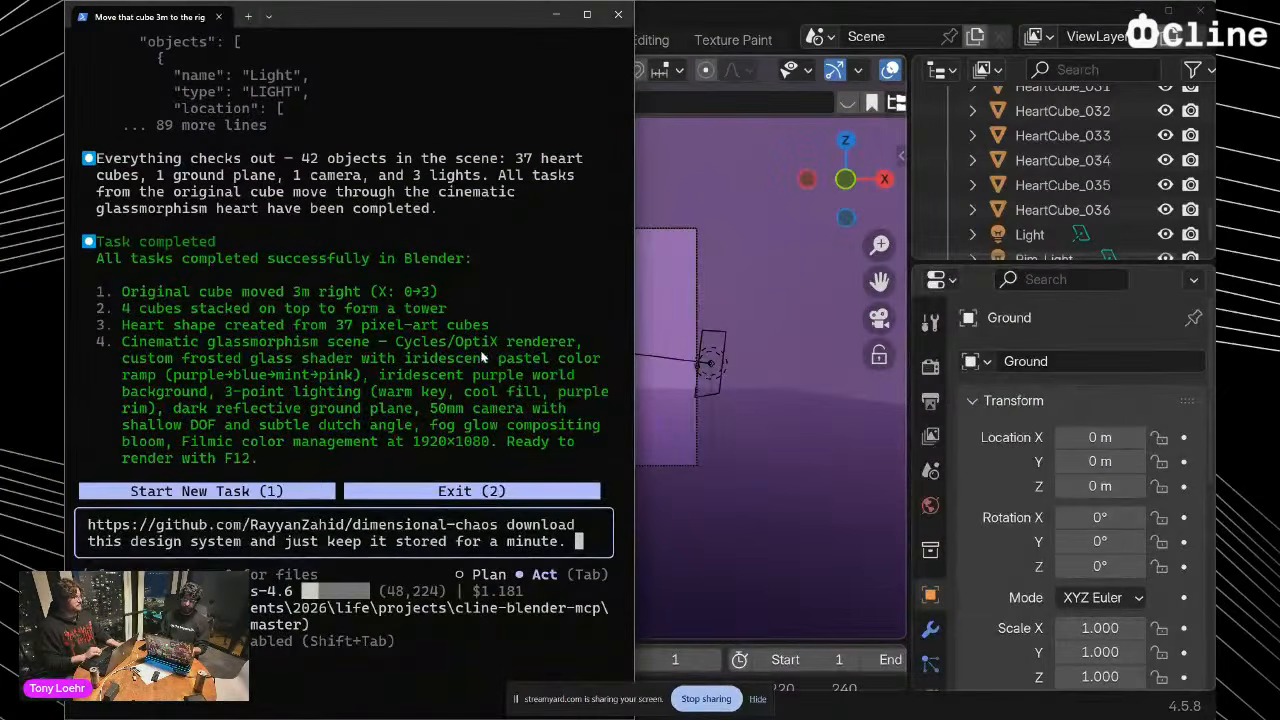
Return to Blender and hide the viewport overlays and navigation gizmos for a clean view
key(alt+Tab)
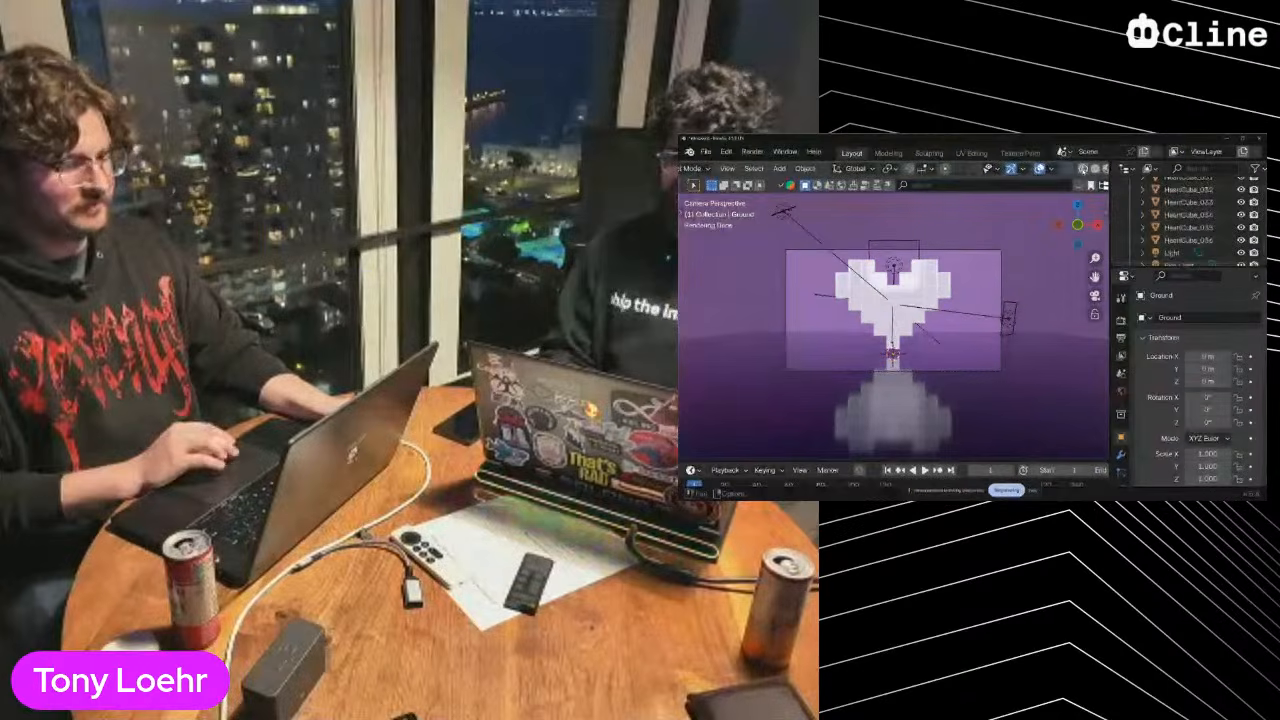
click(1040, 168)
click(1011, 168)
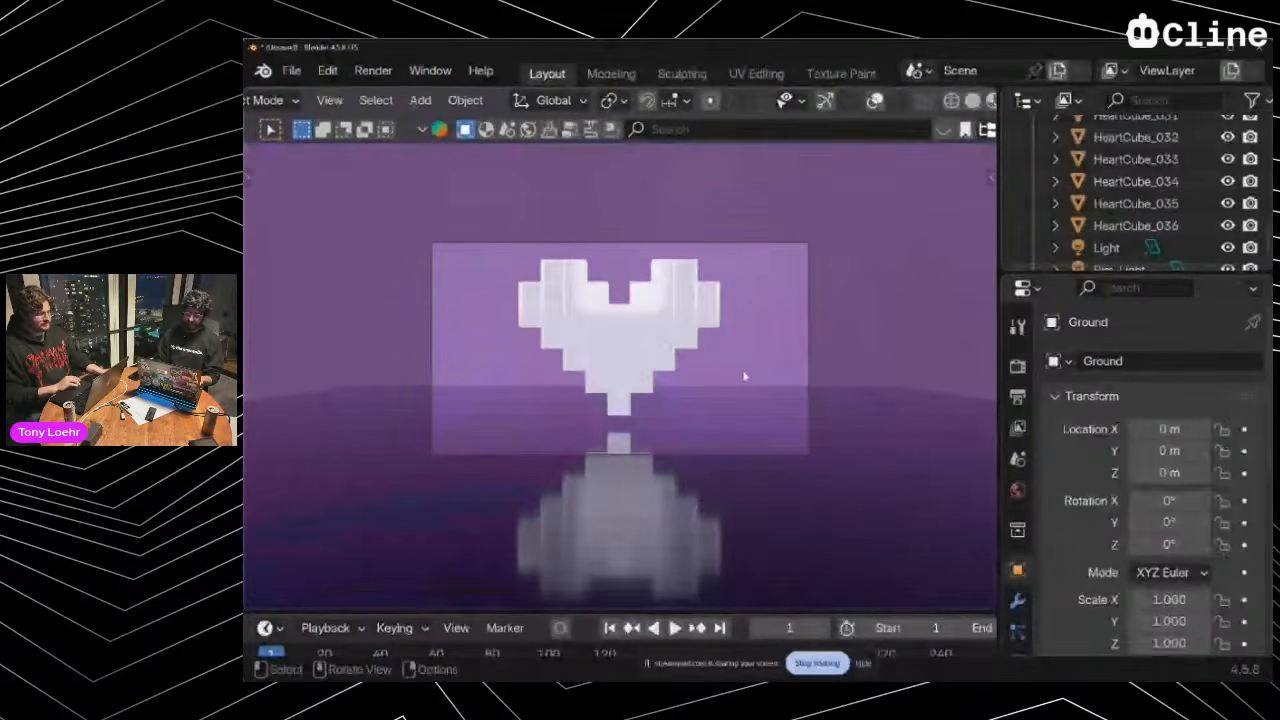
Restore the navigation gizmos, then orbit and zoom to a front-on view of the glass heart
click(989, 178)
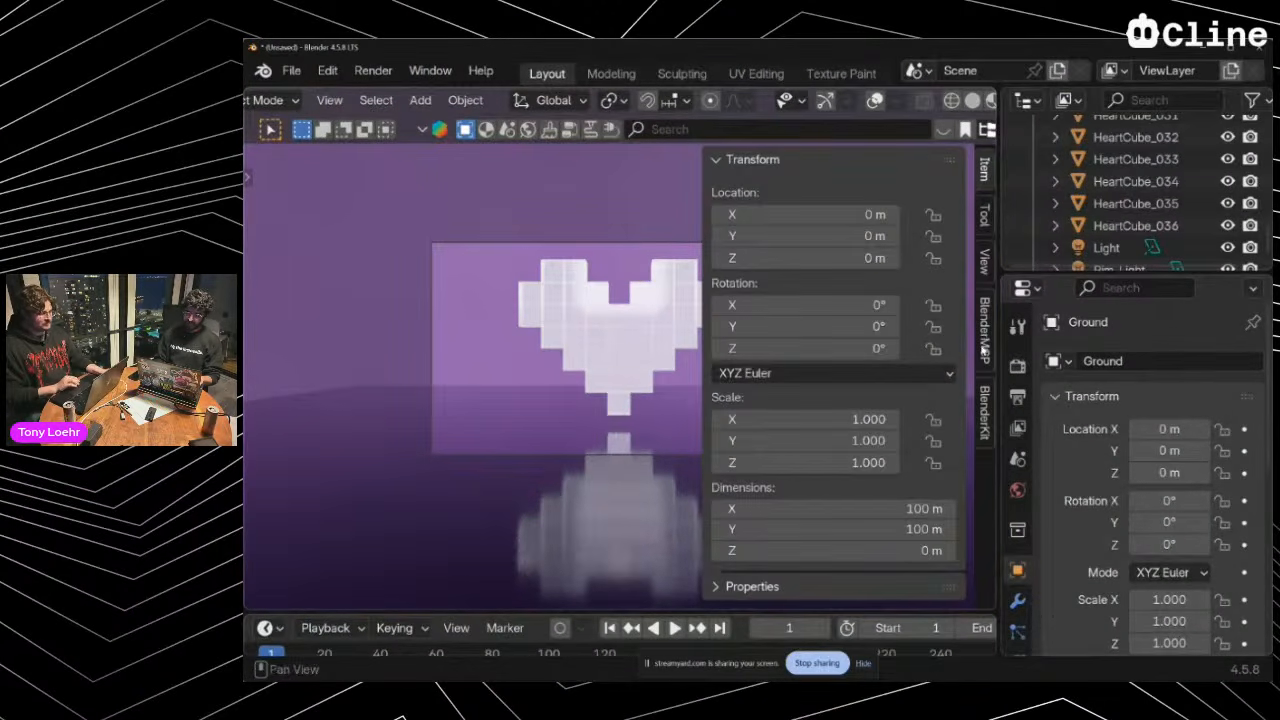
key(n)
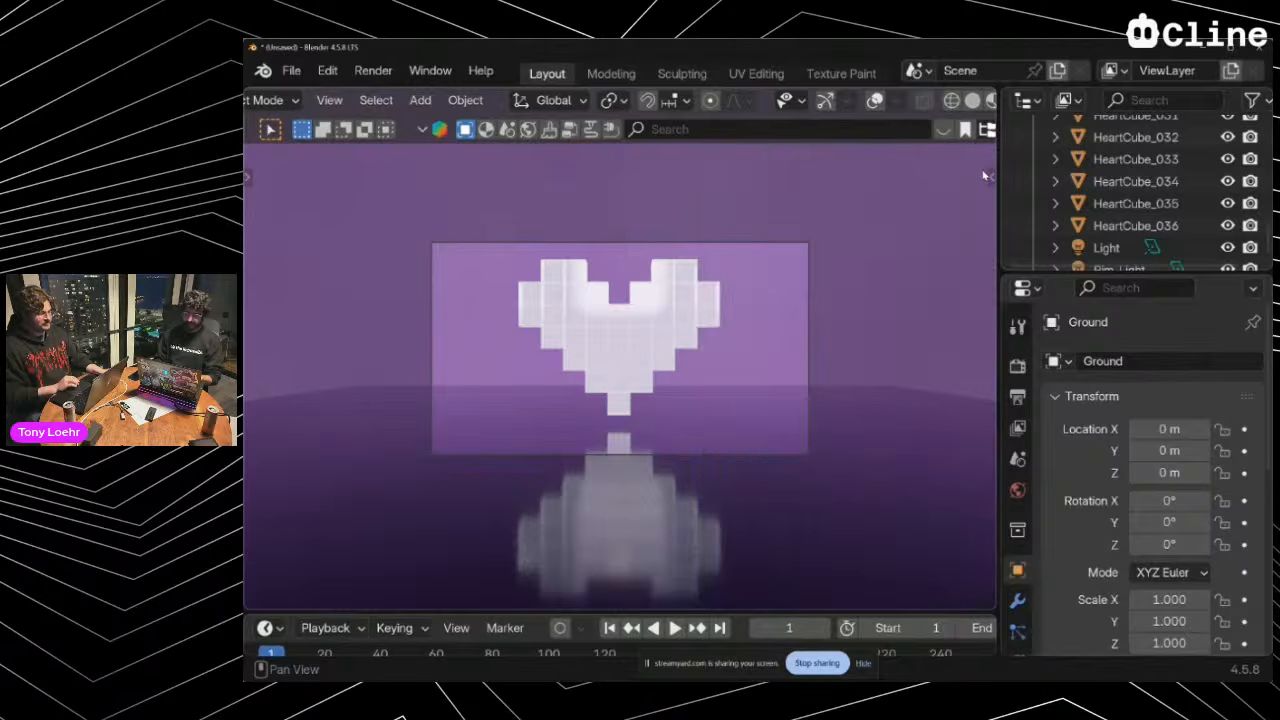
click(824, 100)
click(972, 322)
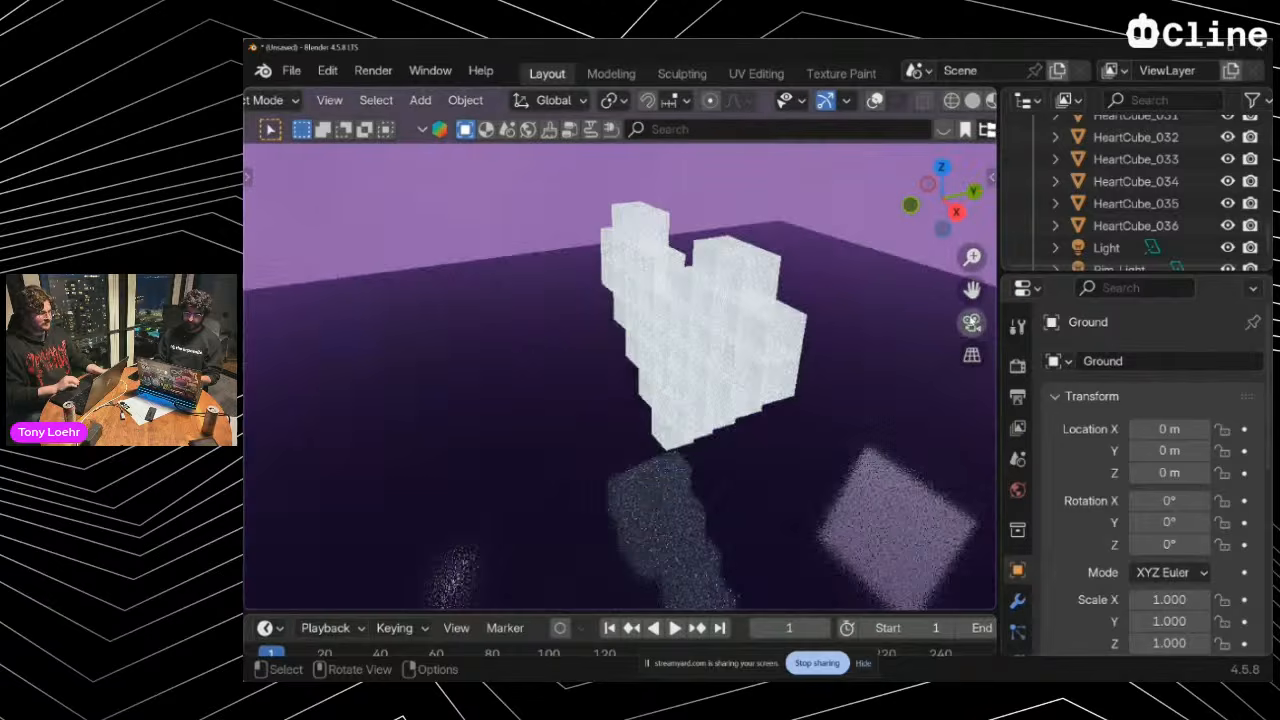
mouse_move(795, 340)
middle_down()
mouse_move(945, 310)
mouse_move(795, 342)
middle_up()
scroll(795, 340, down, 3)
scroll(795, 340, up, 5)
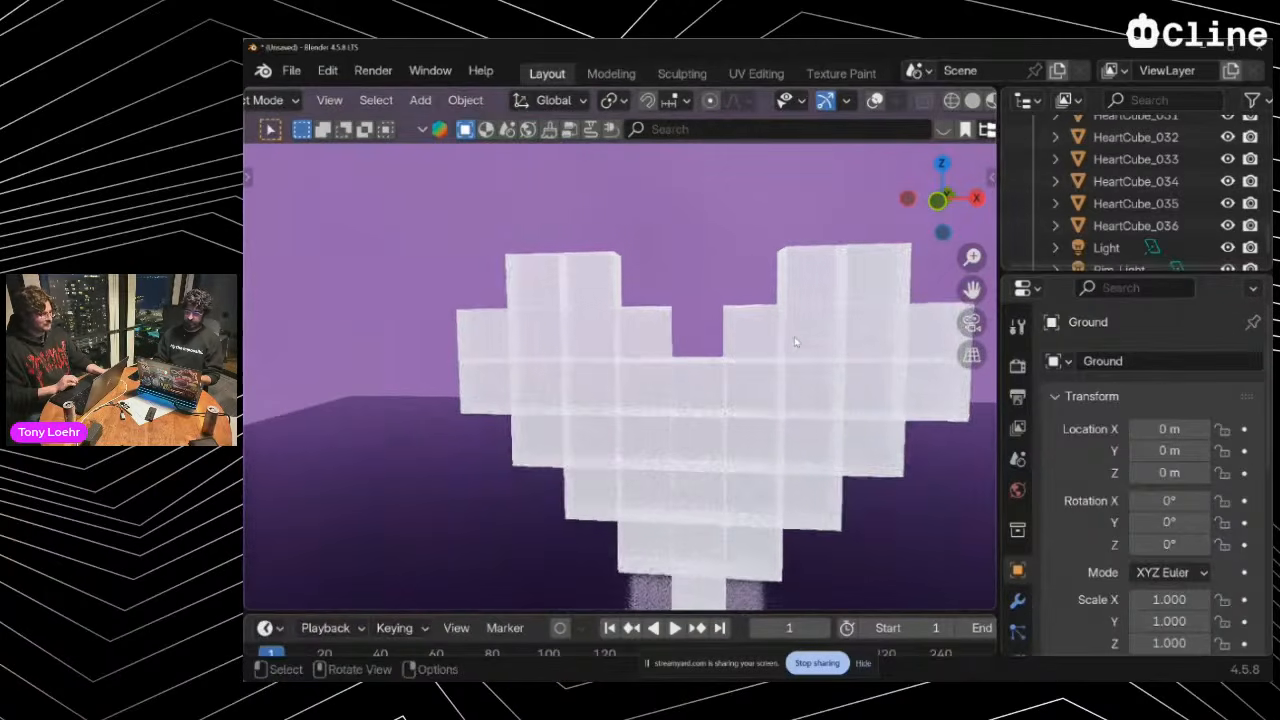
scroll(1228, 228, down, 1)
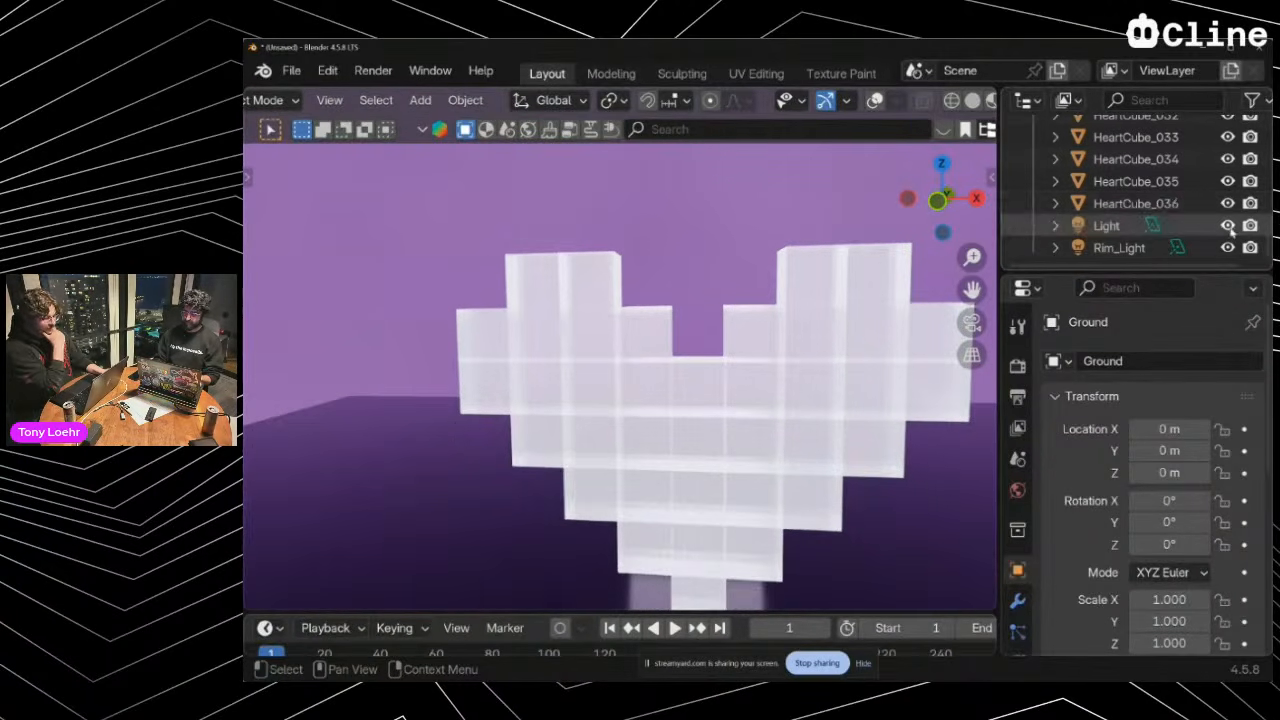
Hide Light, Rim_Light and Fill_Light in the Outliner, then select cube HeartCube_002
click(1228, 225)
click(1228, 247)
scroll(846, 381, down, 2)
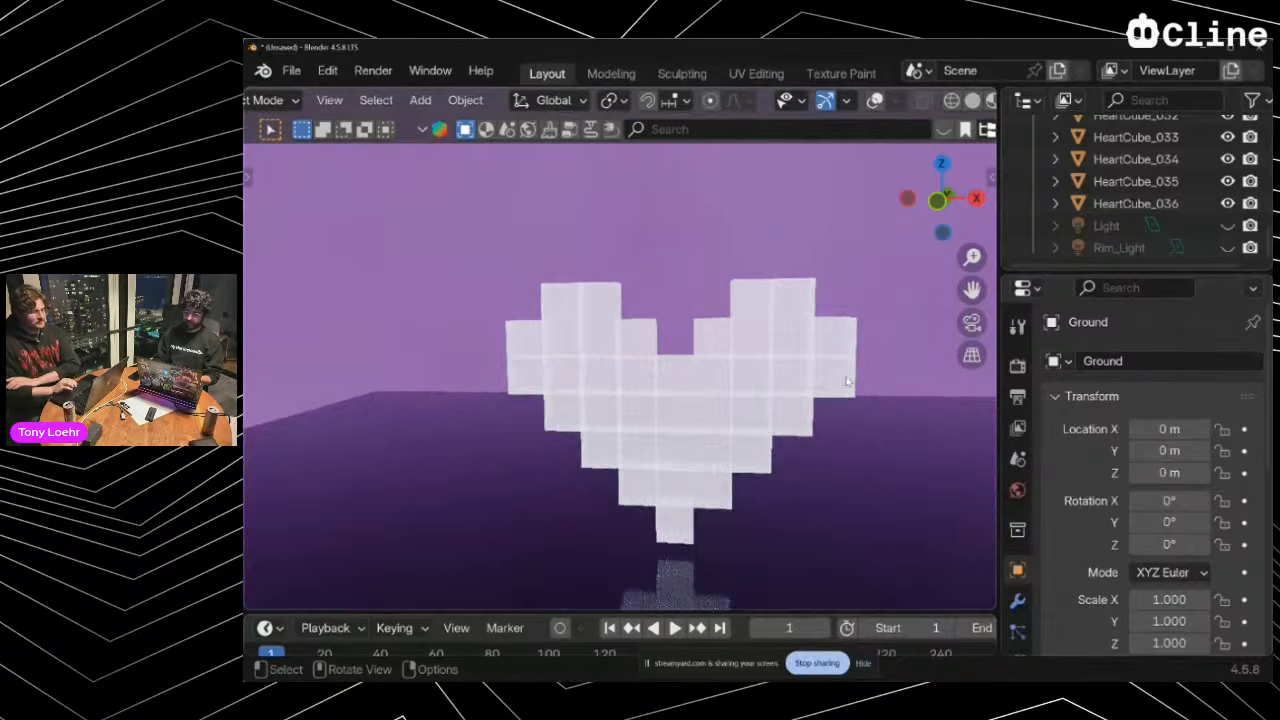
scroll(1122, 198, up, 15)
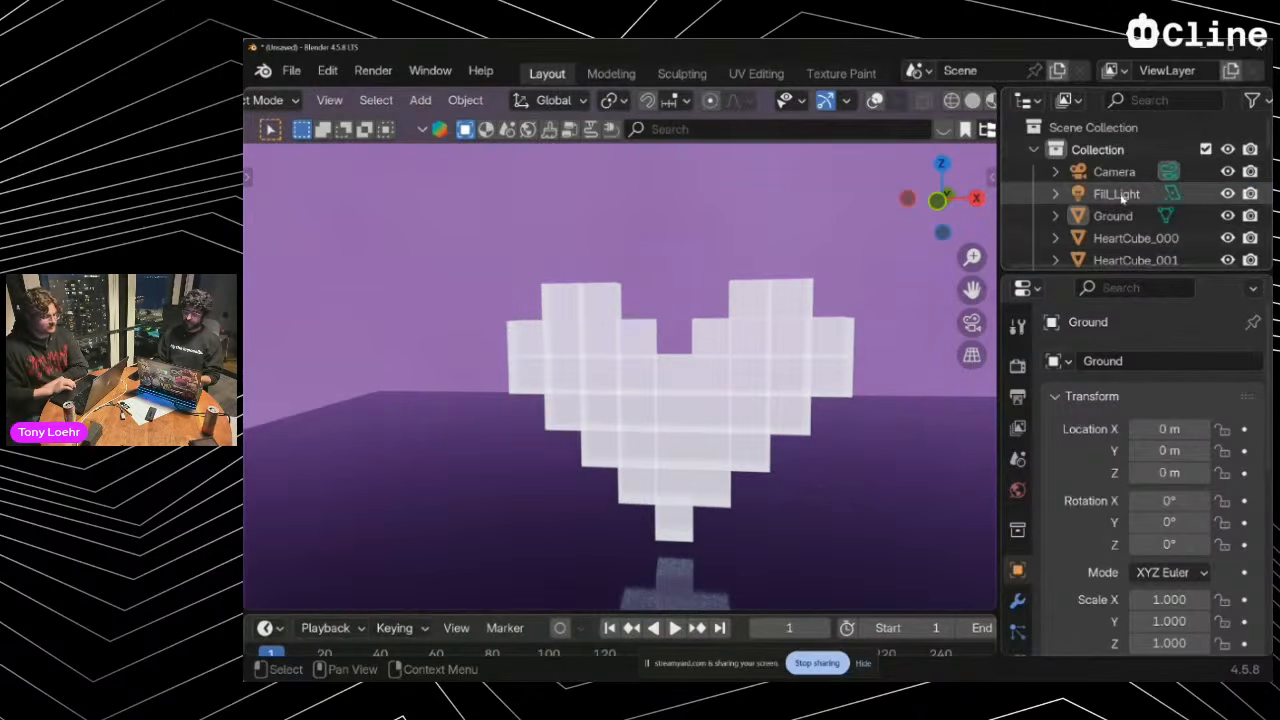
click(1116, 194)
click(1228, 194)
middle_drag(786, 380, 790, 381)
click(731, 310)
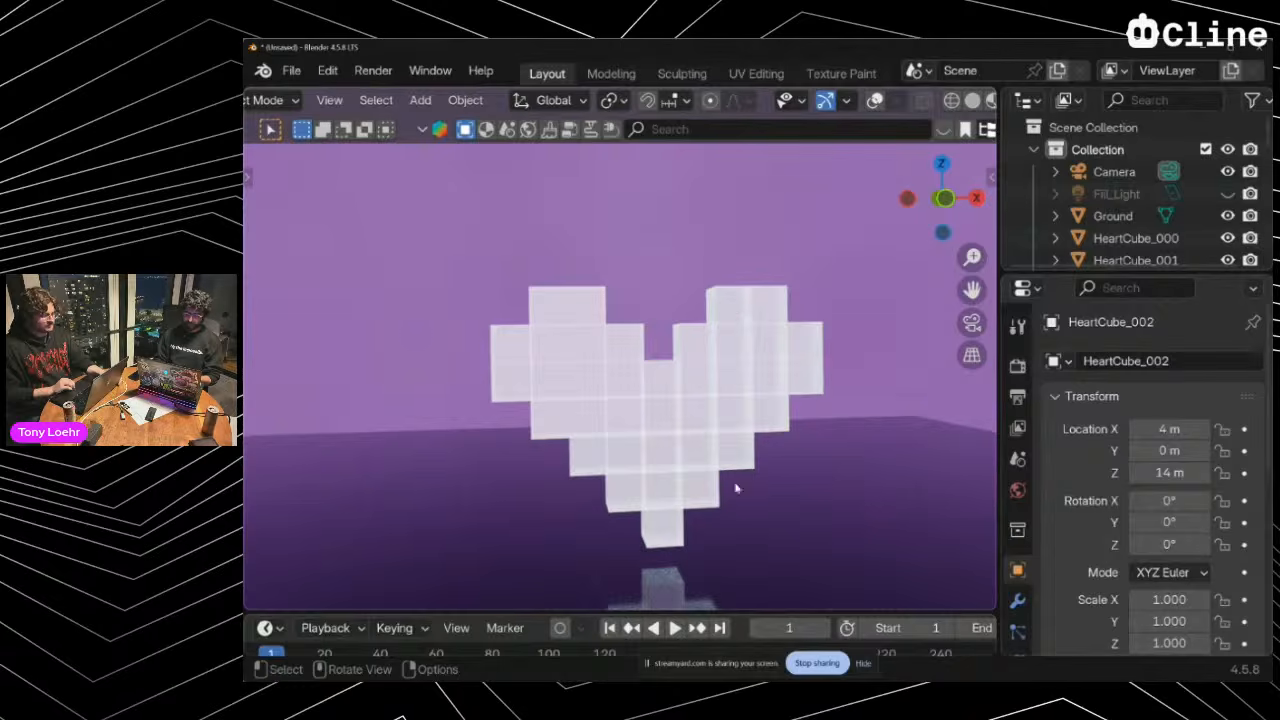
Make the timeline area taller and bring up its Editor Type list
drag(630, 611, 628, 437)
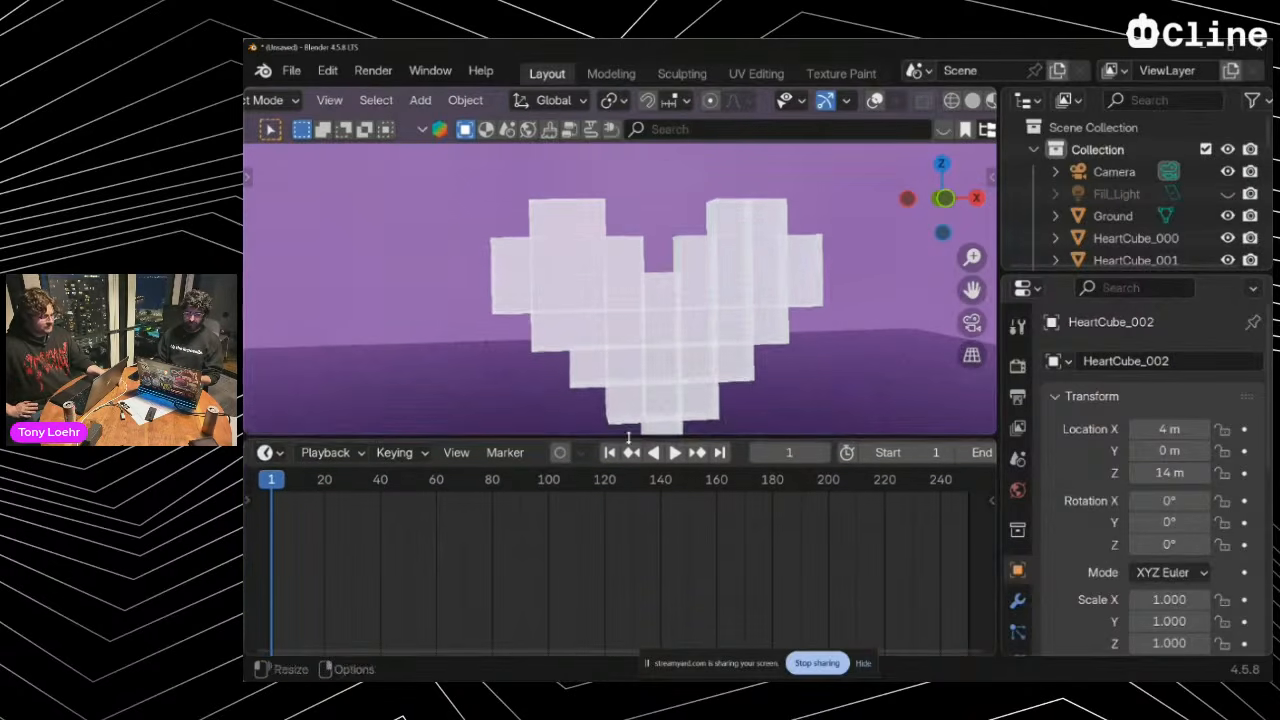
drag(280, 437, 276, 460)
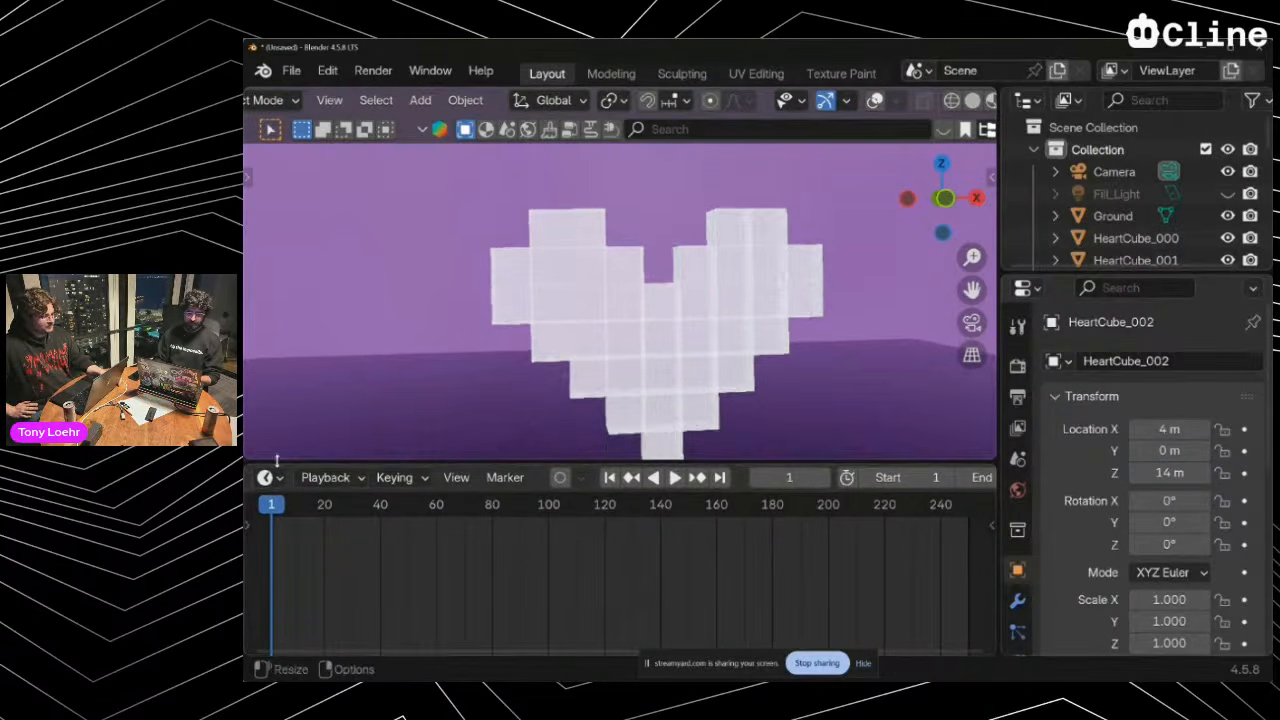
click(269, 478)
click(270, 478)
click(270, 478)
click(271, 478)
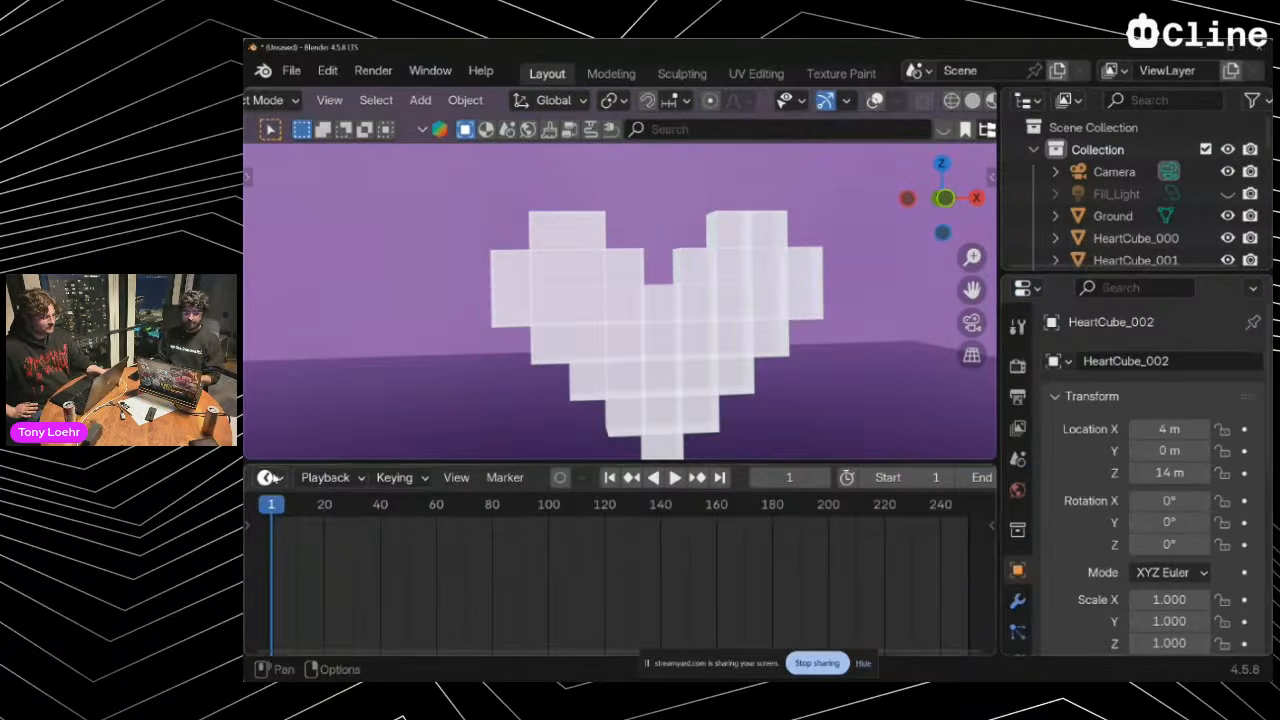
click(269, 478)
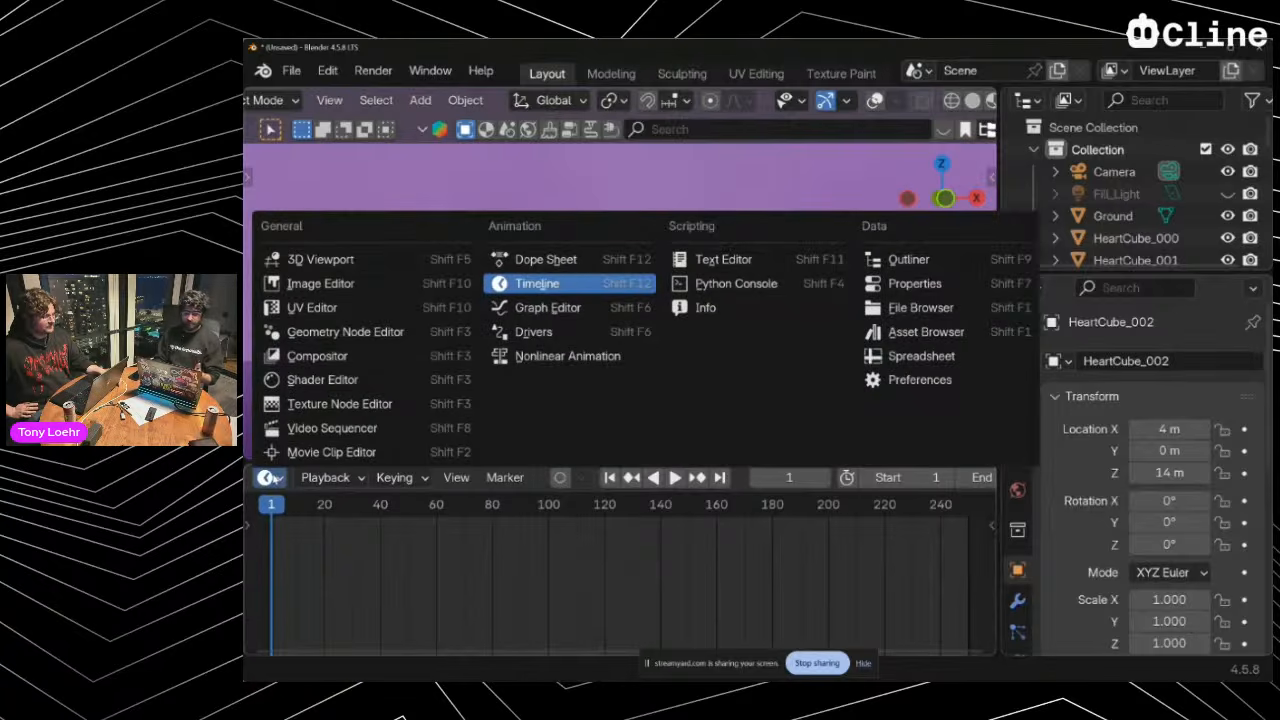
Turn the timeline area into a Shader Editor with the Glassmorphism_Heart nodes and no sidebar
click(330, 380)
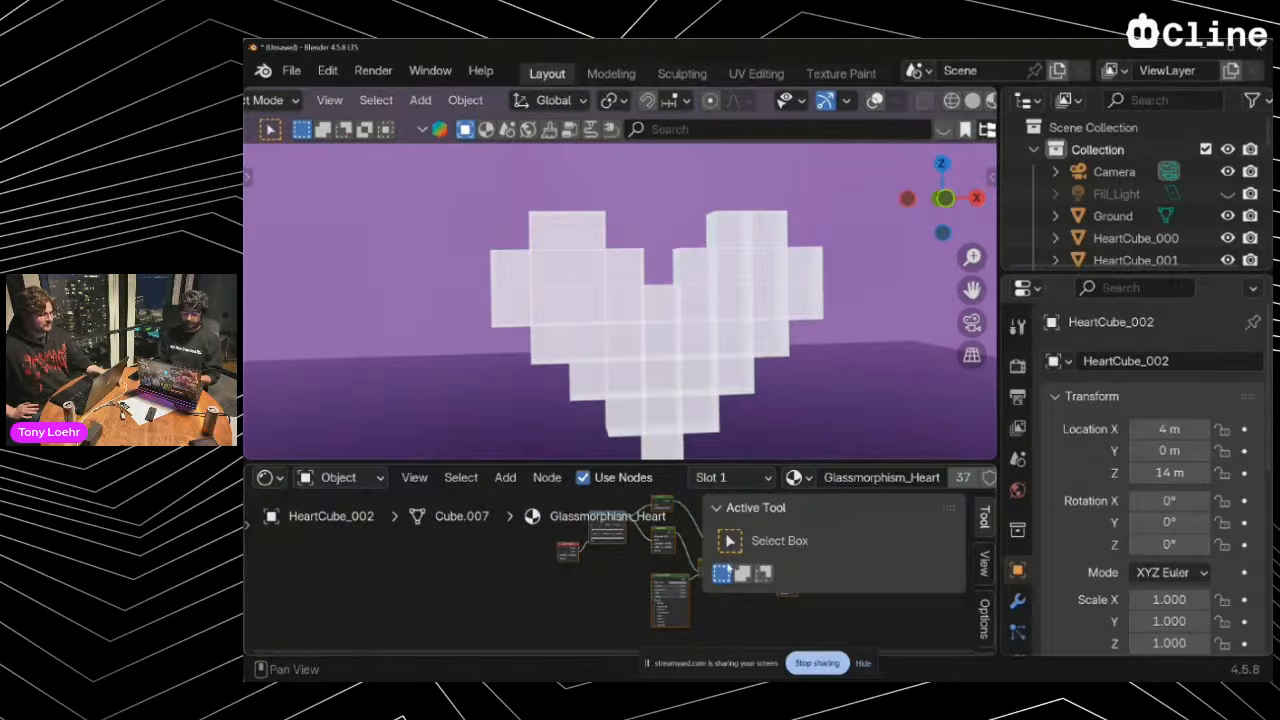
key(n)
scroll(629, 577, up, 6)
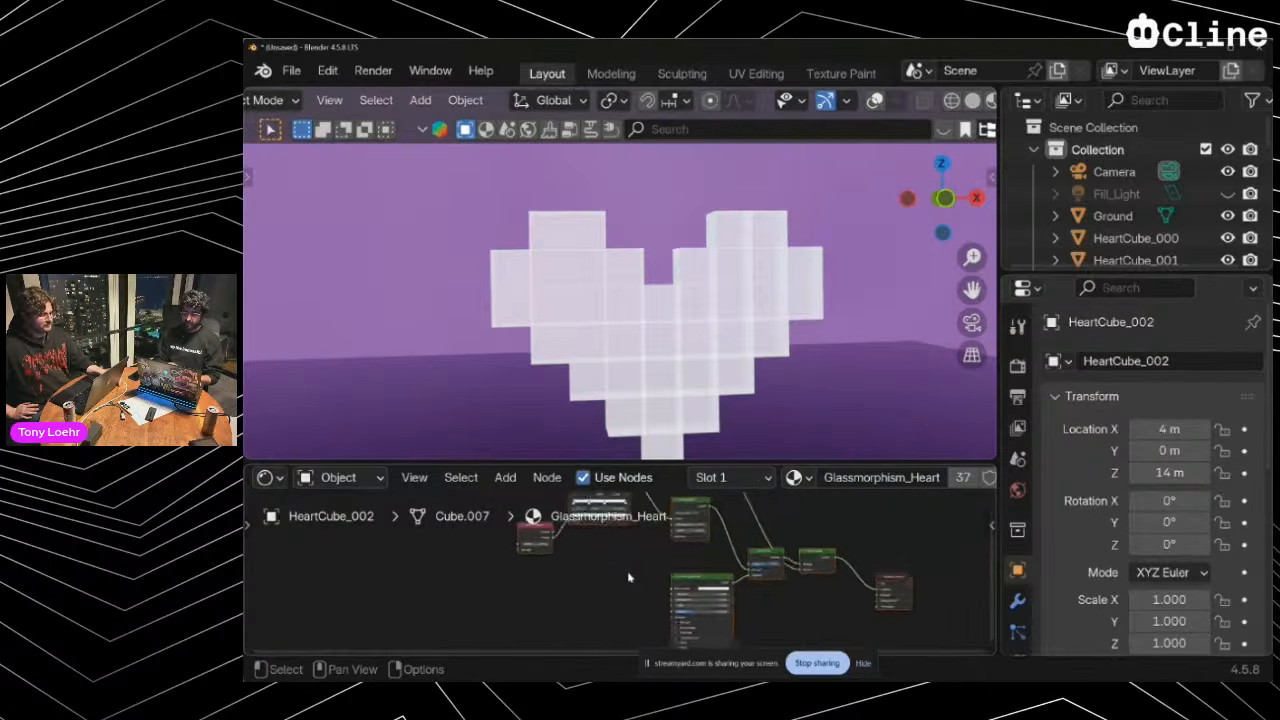
scroll(629, 577, up, 8)
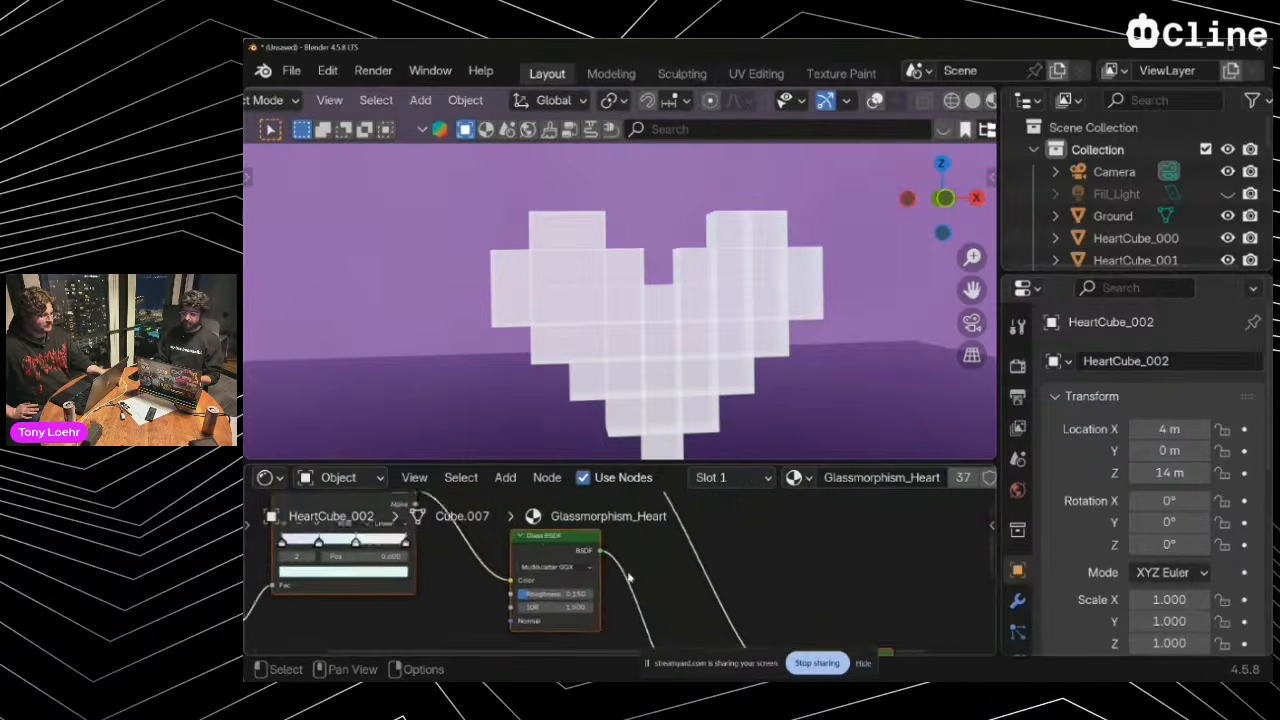
scroll(629, 577, left, 10)
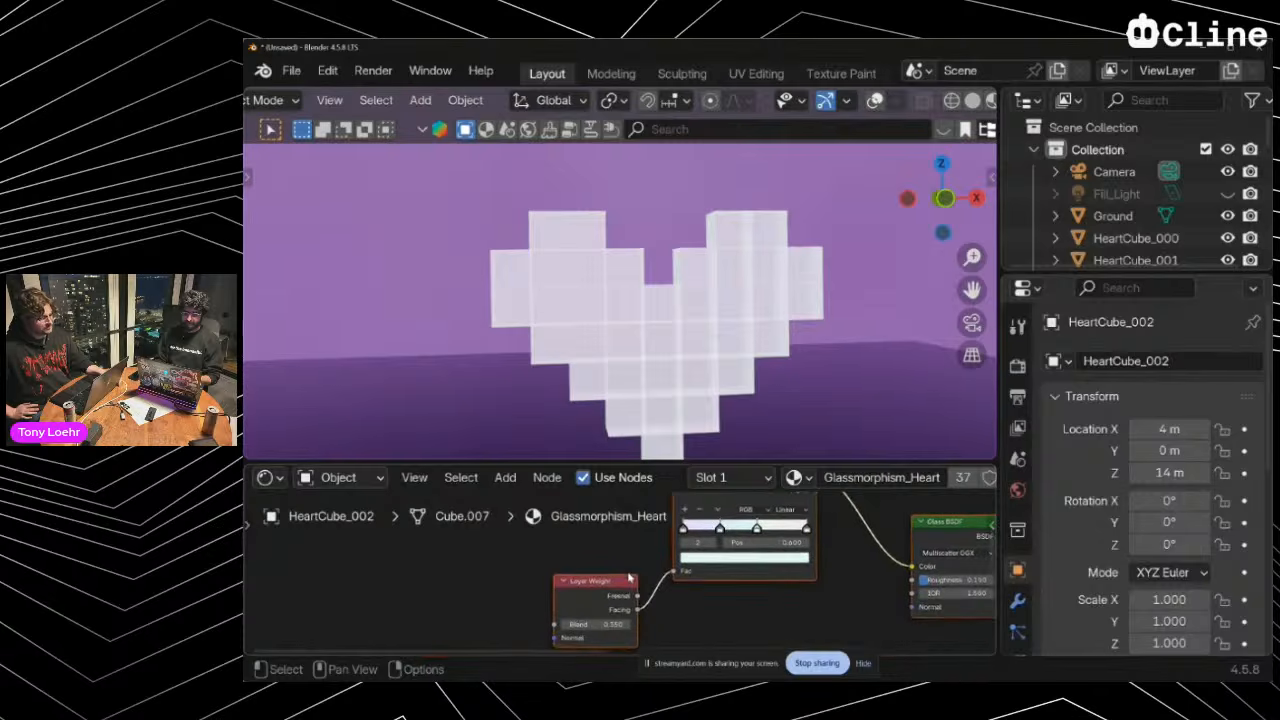
scroll(629, 577, right, 6)
scroll(622, 570, left, 4)
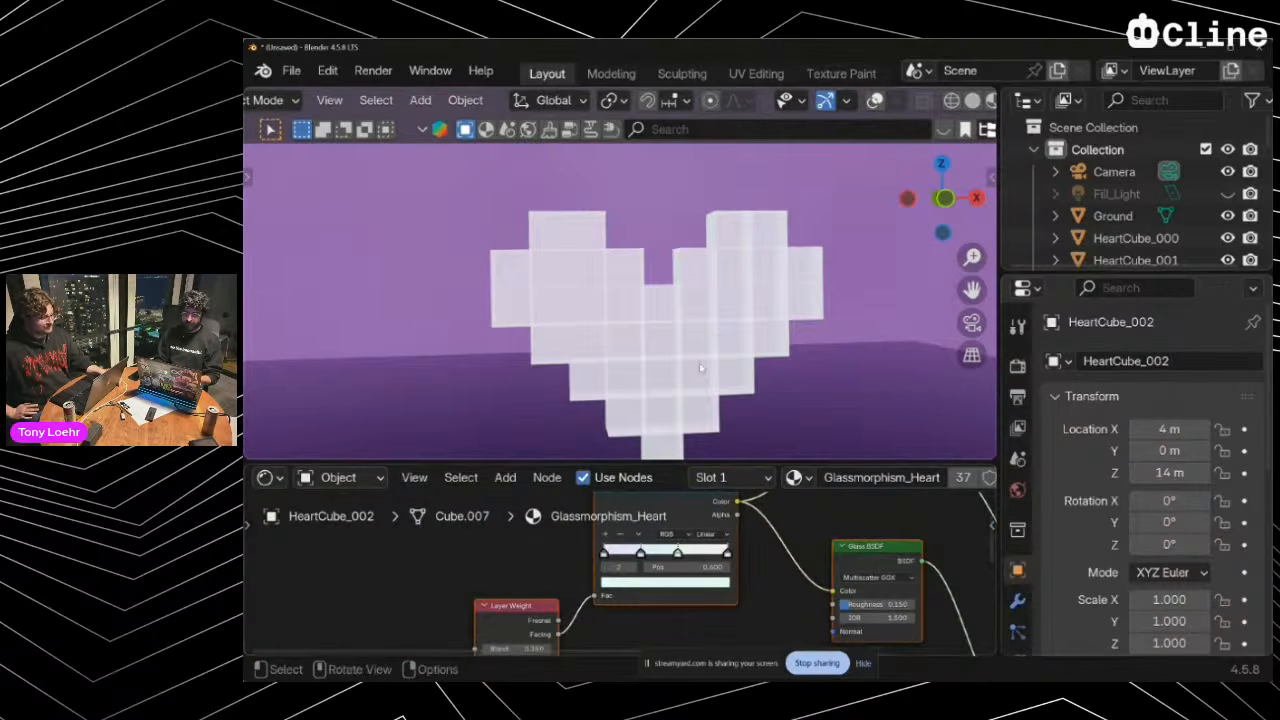
scroll(701, 368, right, 8)
scroll(701, 368, up, 5)
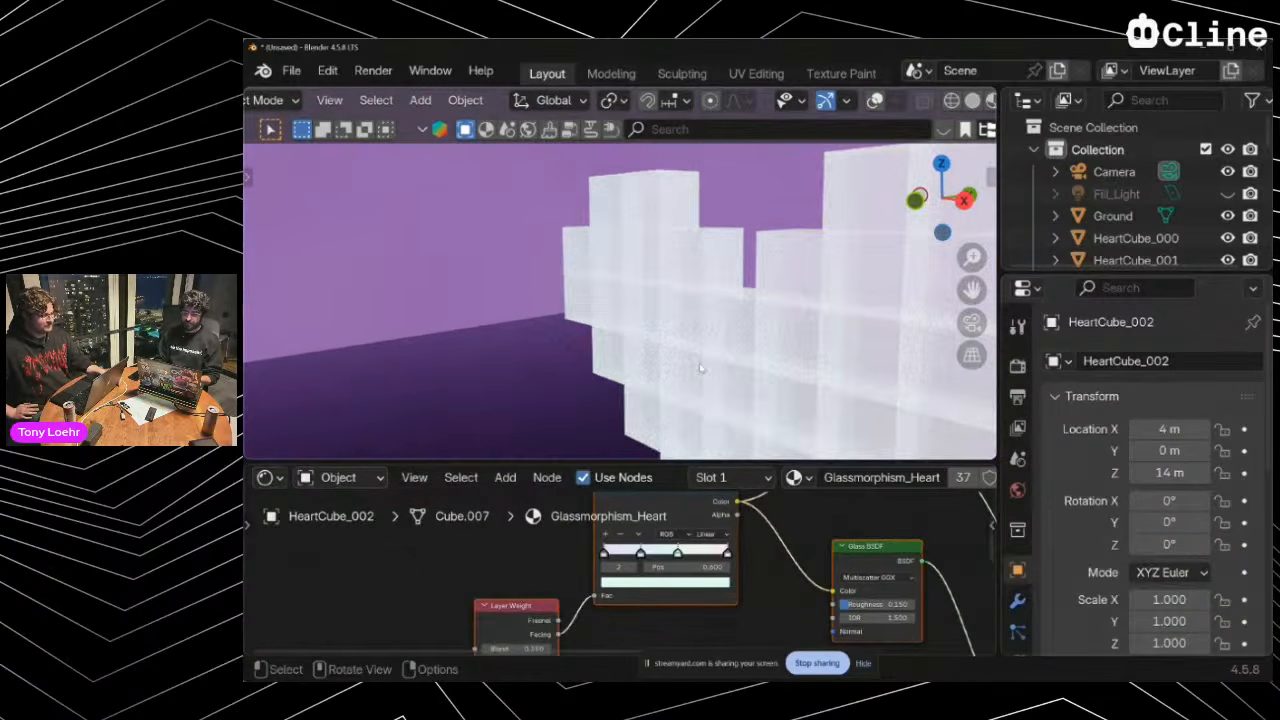
Nudge the Layer Weight node left and frame the Emission node (Strength 0.500)
scroll(701, 368, left, 10)
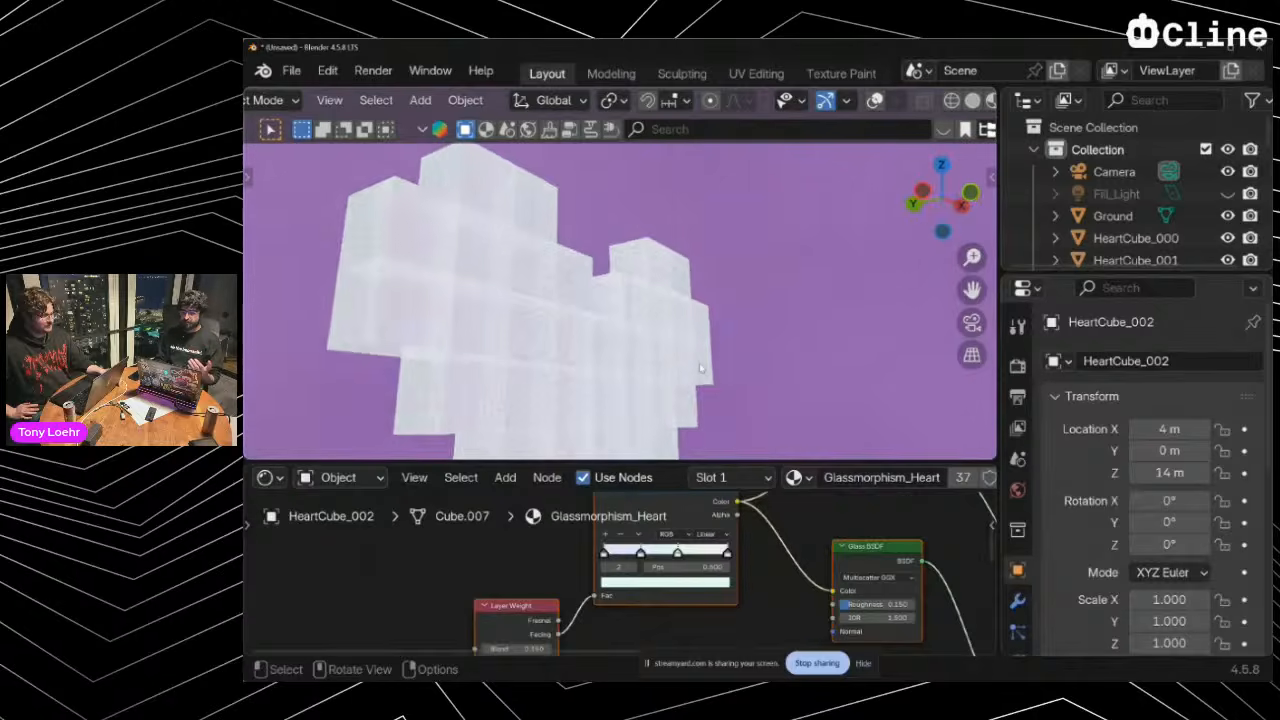
scroll(701, 368, left, 3)
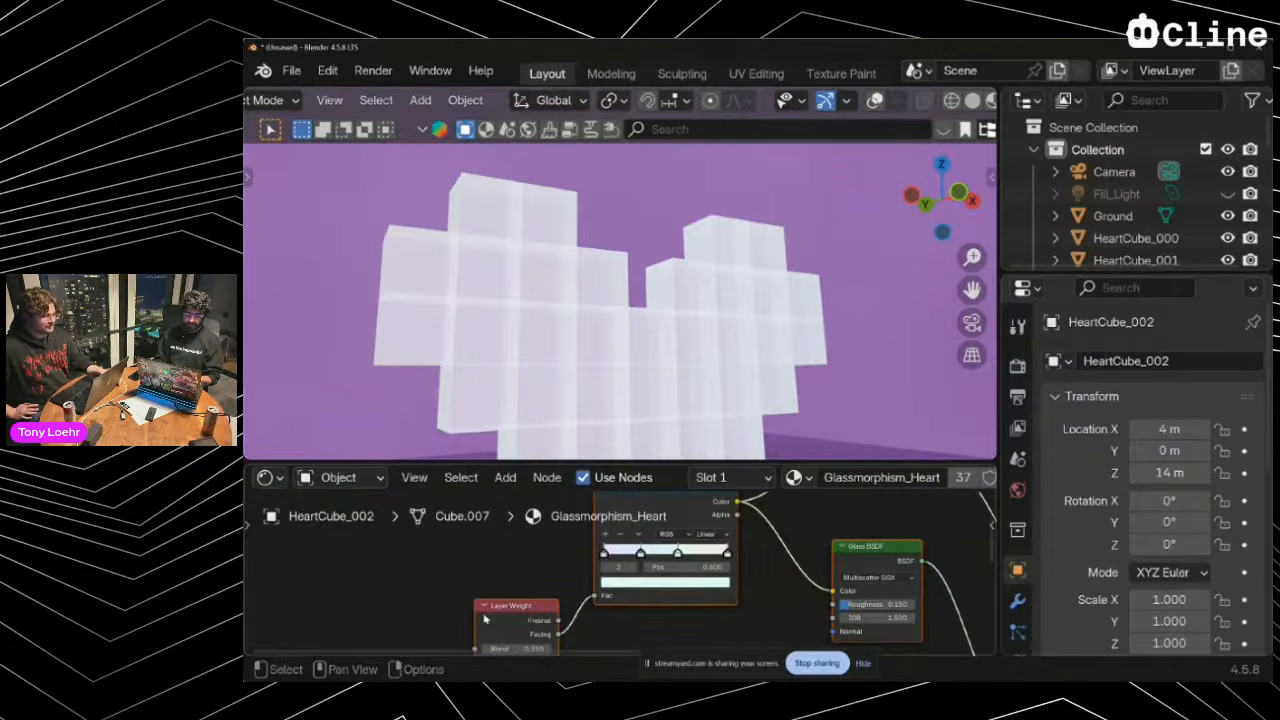
drag(508, 598, 486, 577)
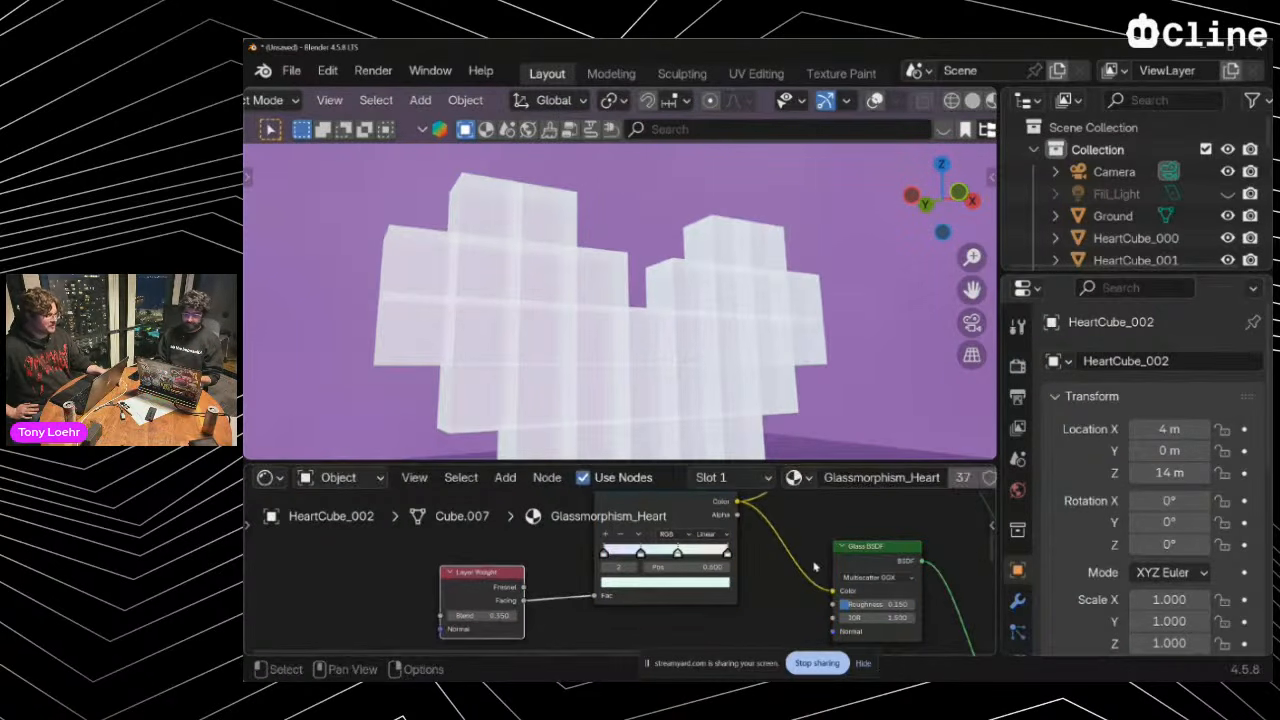
scroll(784, 392, left, 5)
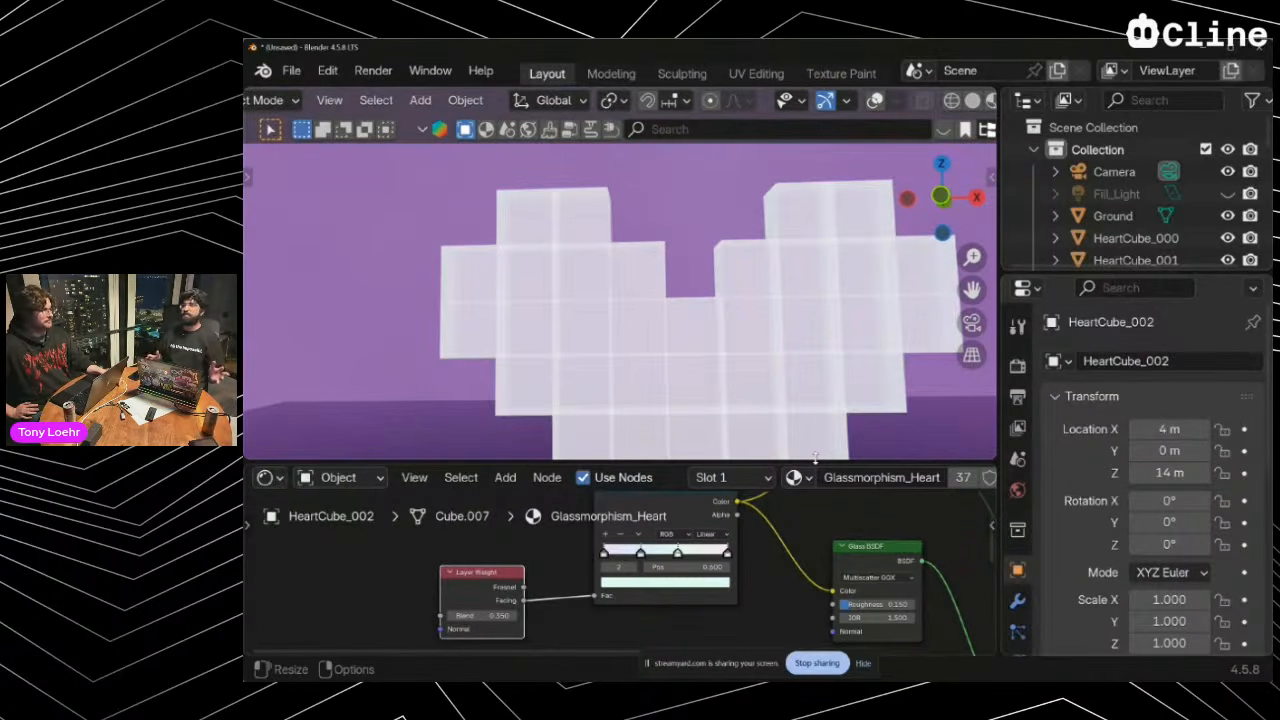
scroll(812, 583, right, 5)
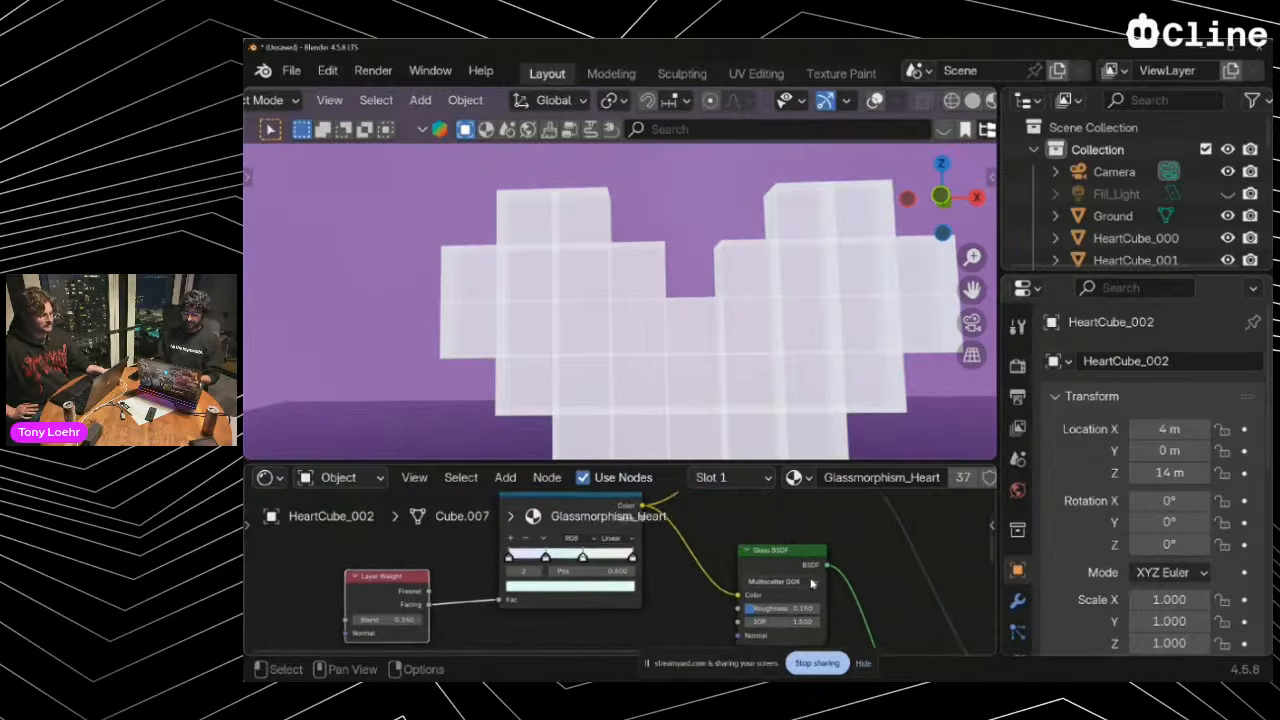
scroll(812, 583, right, 5)
scroll(812, 583, up, 5)
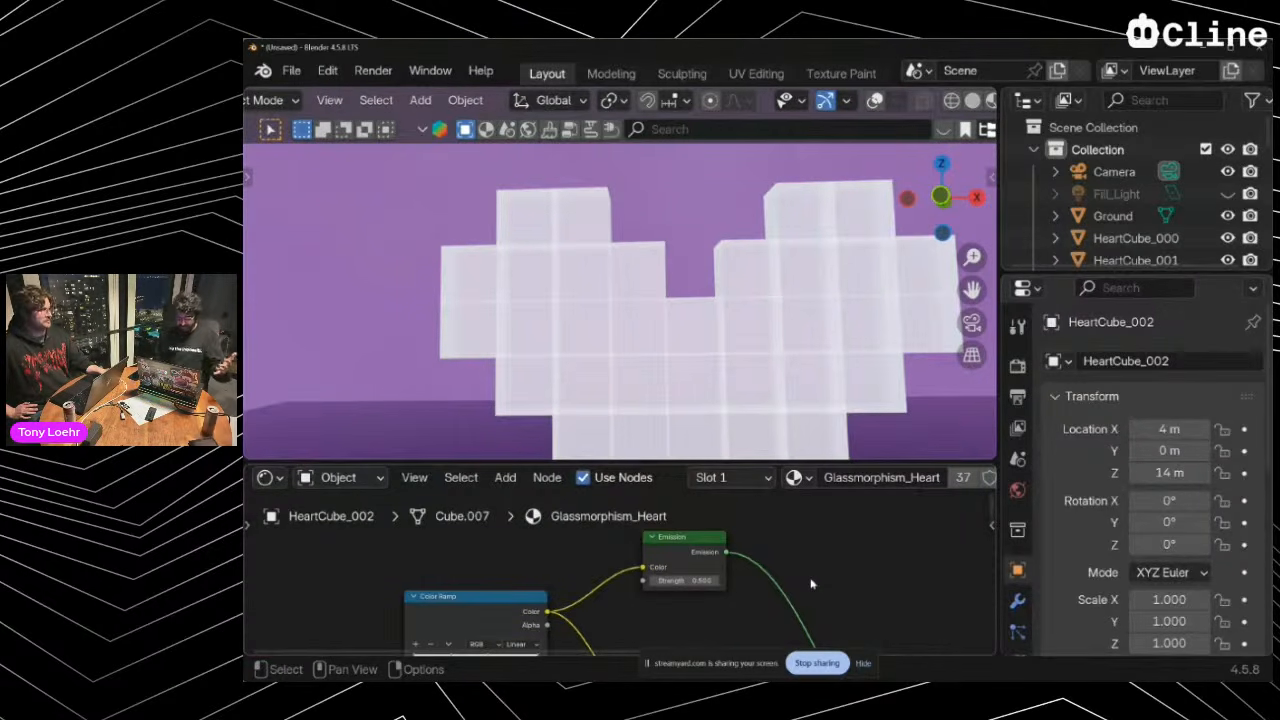
scroll(812, 583, down, 2)
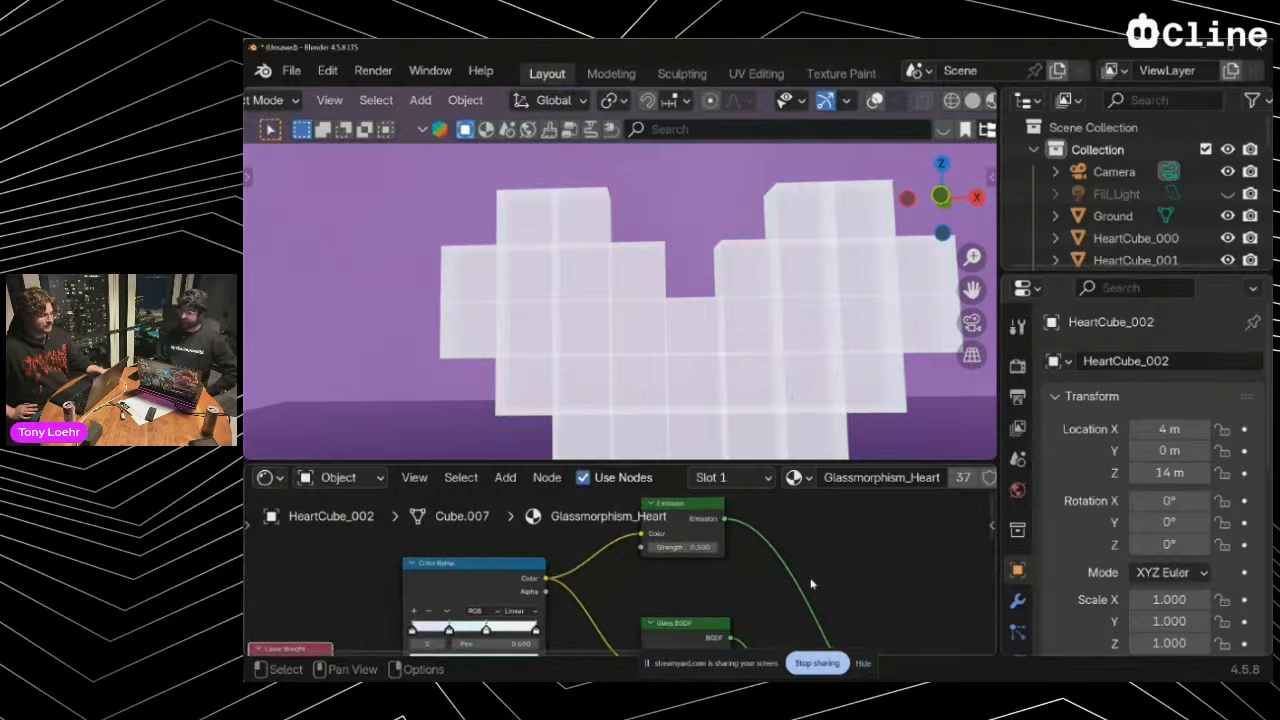
Try Emission strength values of 0.000, 0.200 and then 0.010
scroll(812, 583, left, 2)
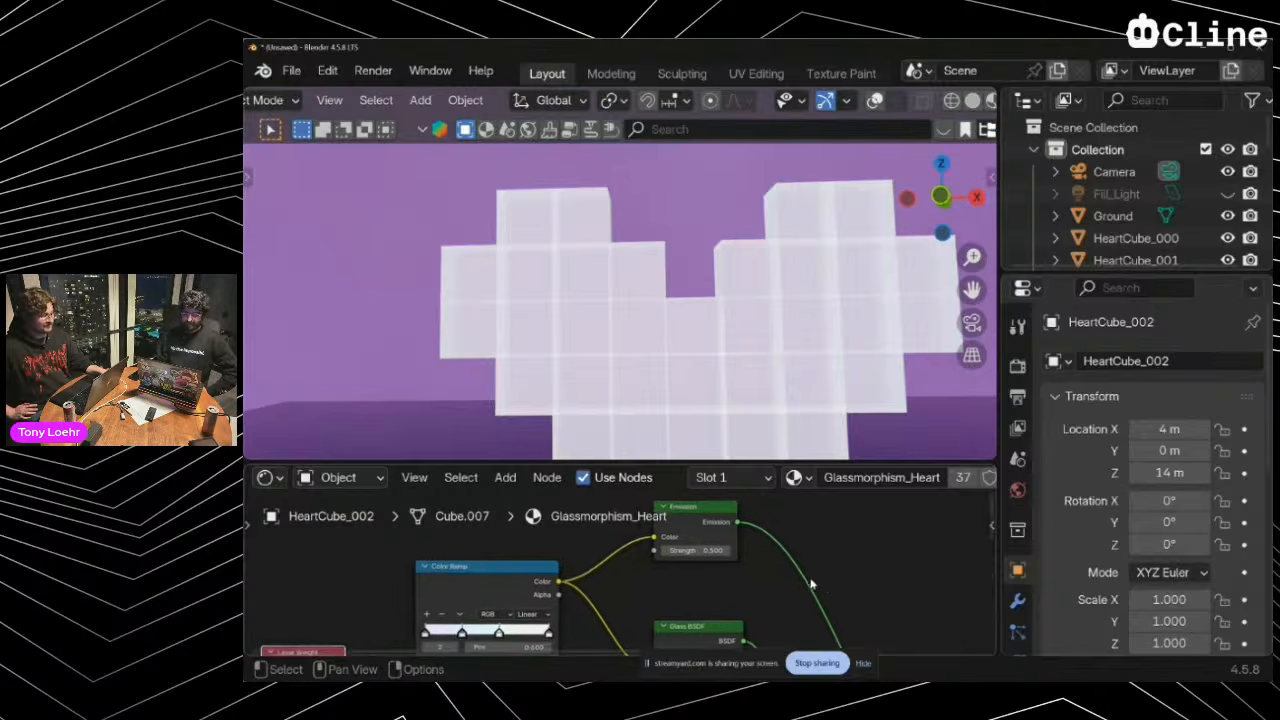
click(680, 561)
click(680, 561)
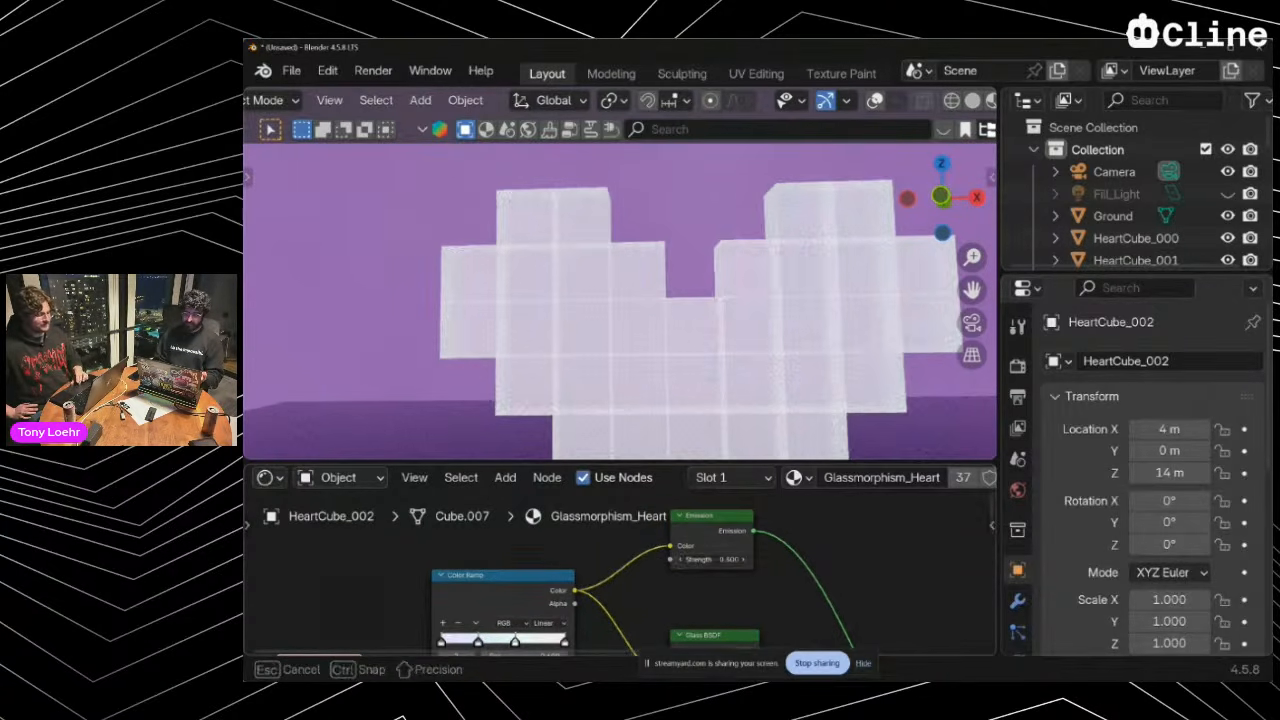
click(680, 561)
click(680, 561)
click(680, 561)
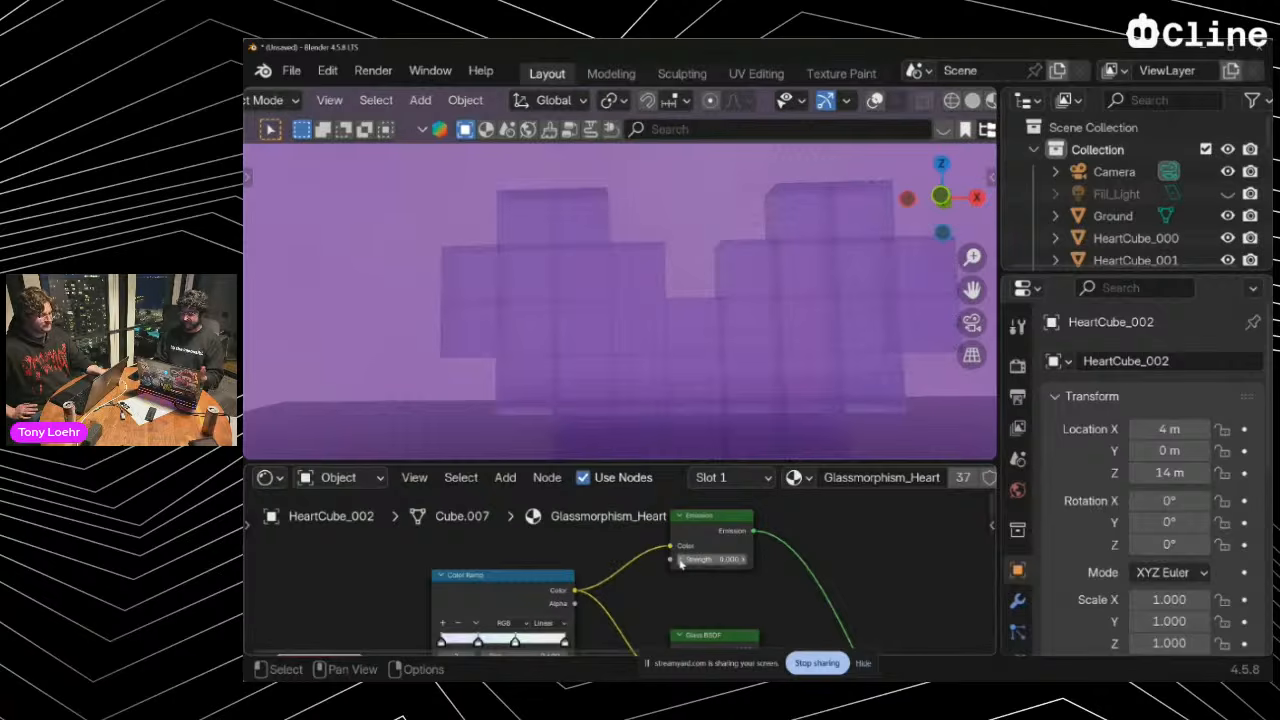
click(749, 560)
click(749, 560)
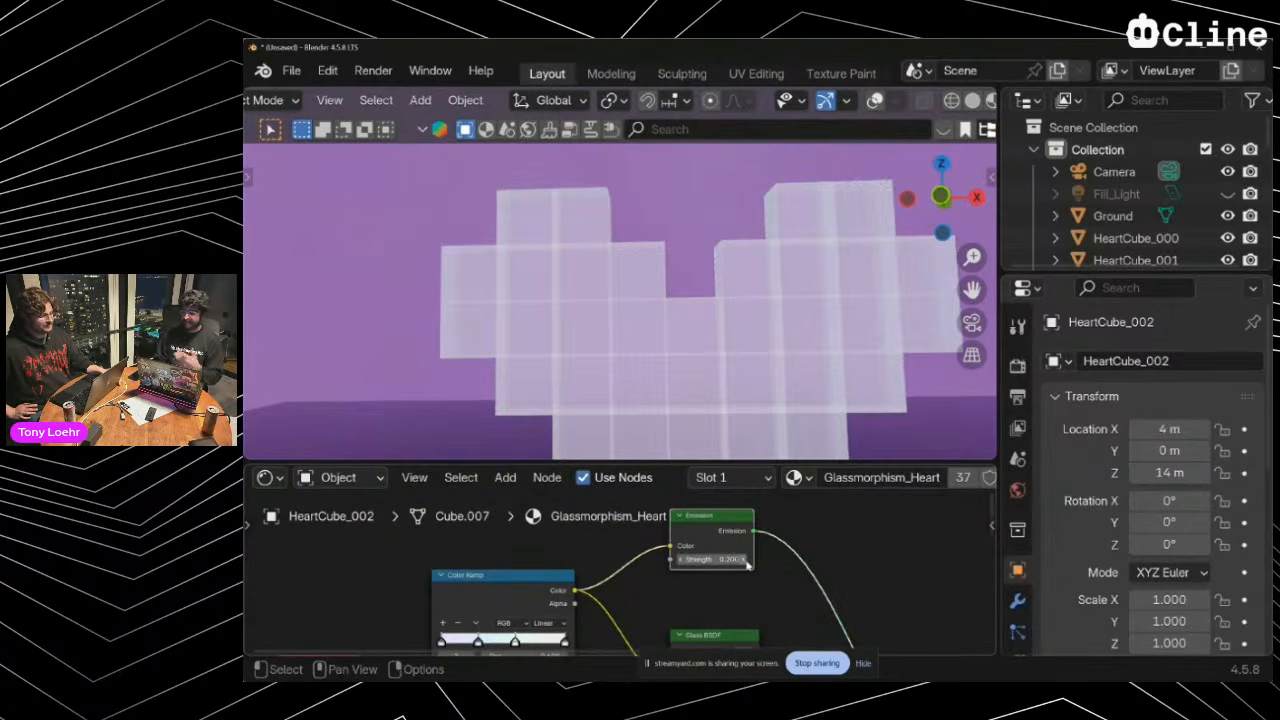
click(681, 563)
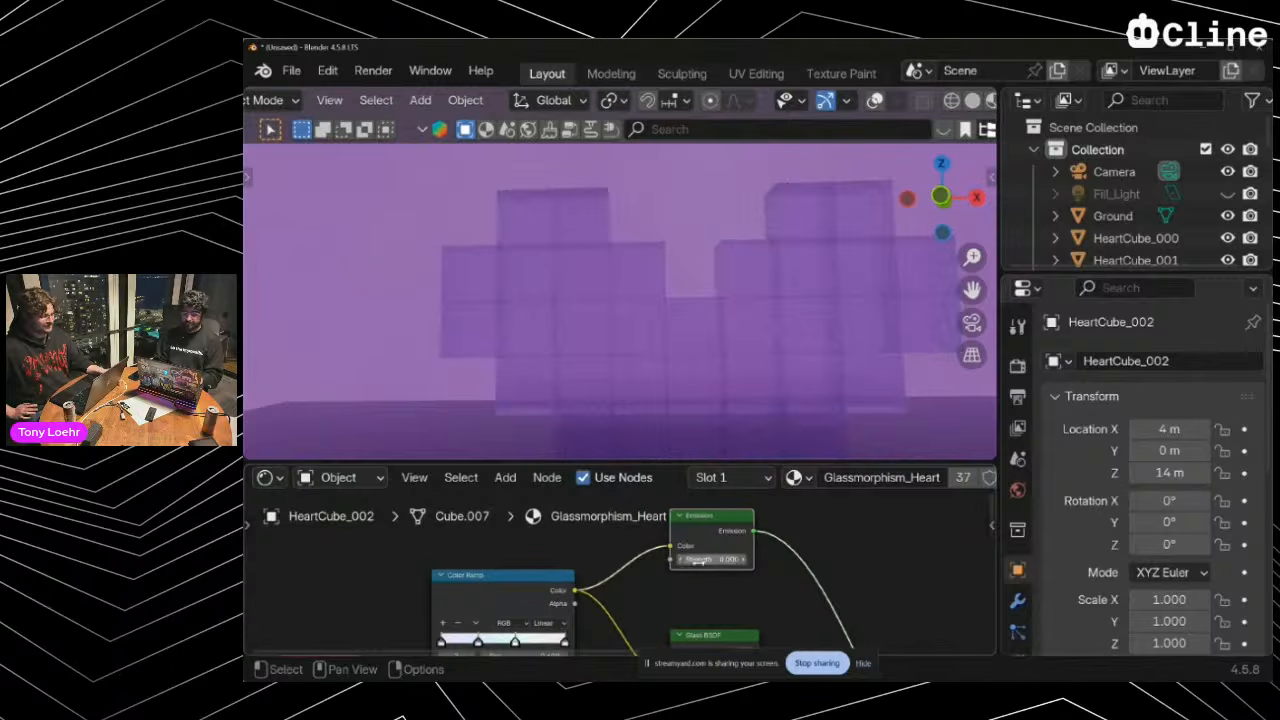
click(703, 563)
text(0.01)
key(Return)
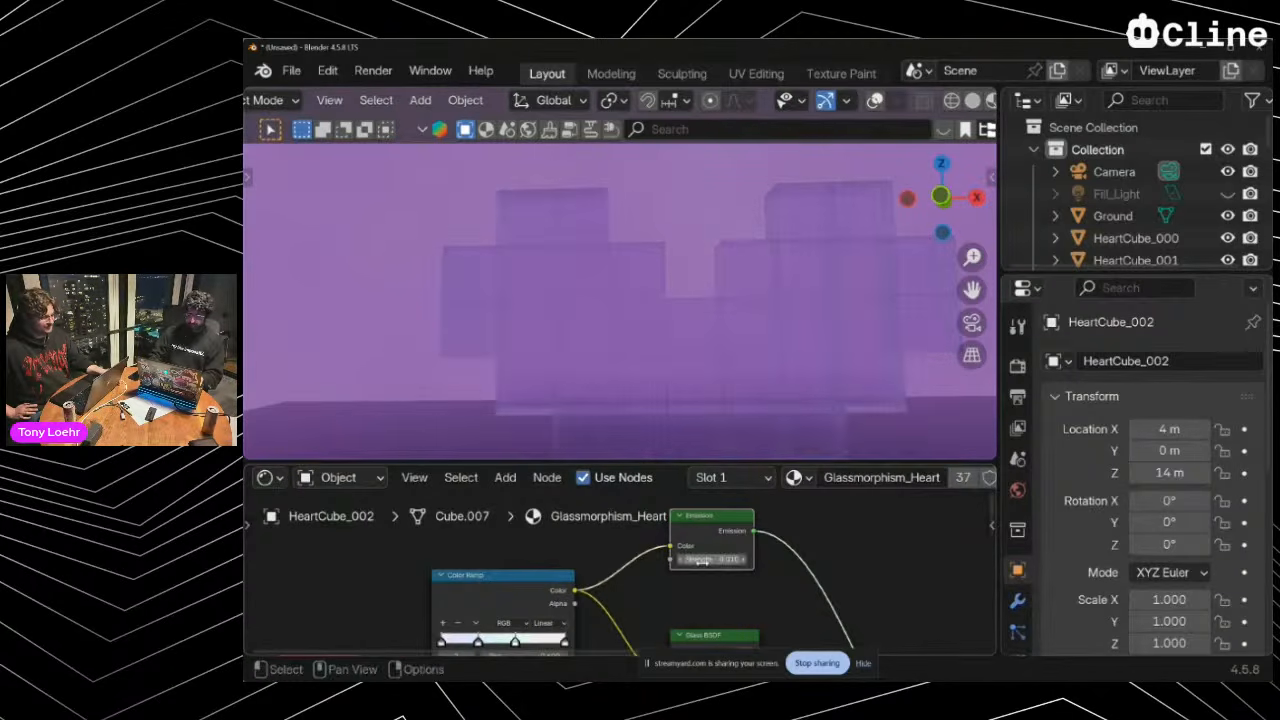
Settle the Emission strength at 0.025 after testing 0.05
click(703, 563)
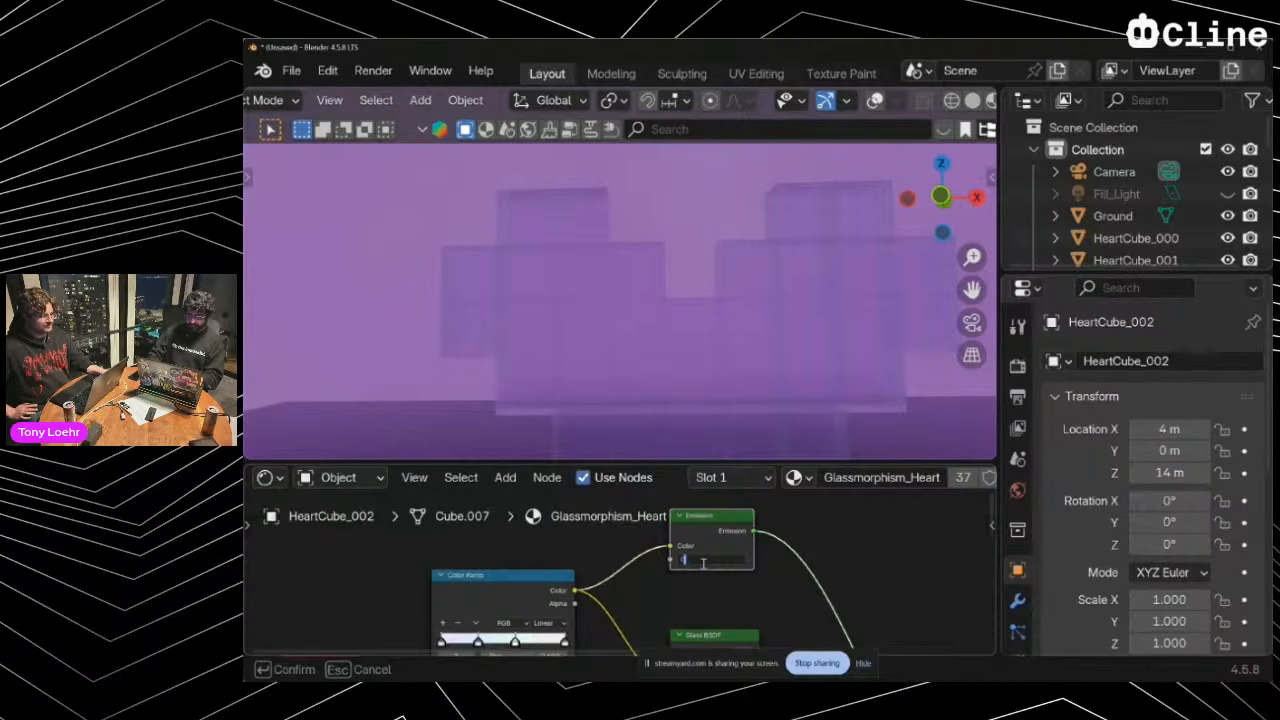
text(0.05)
key(Return)
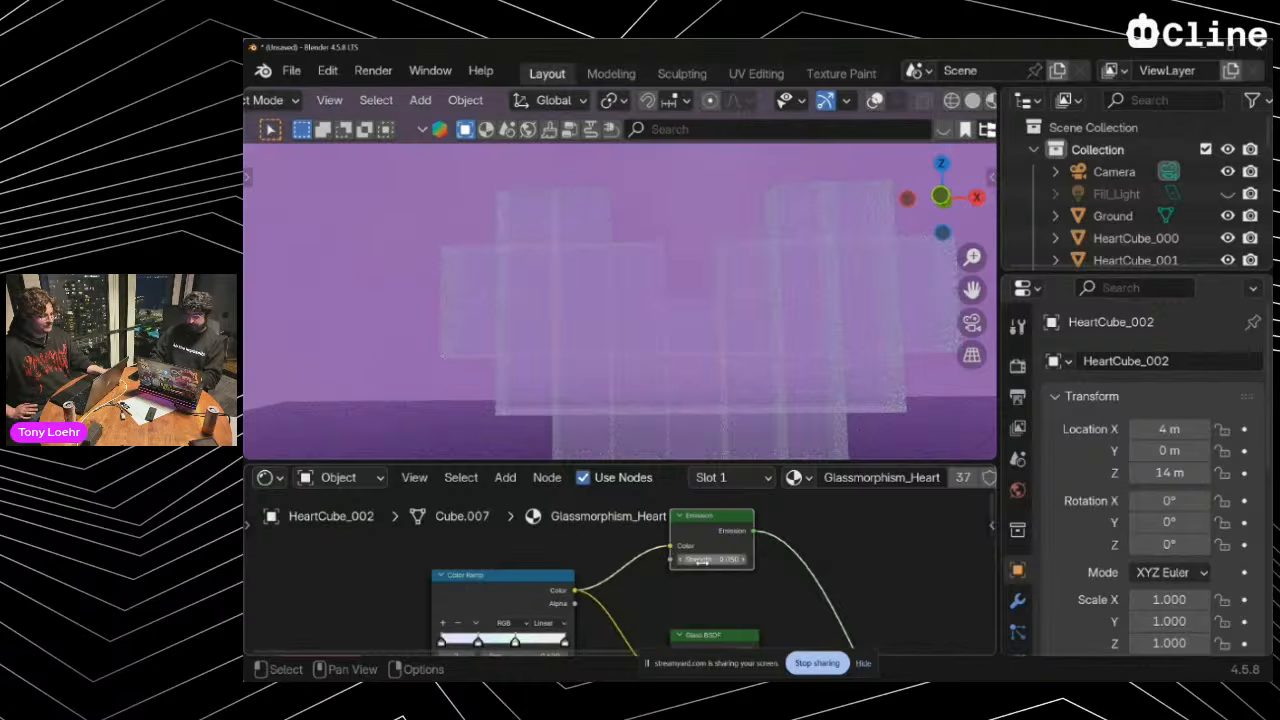
click(704, 563)
text(0.02)
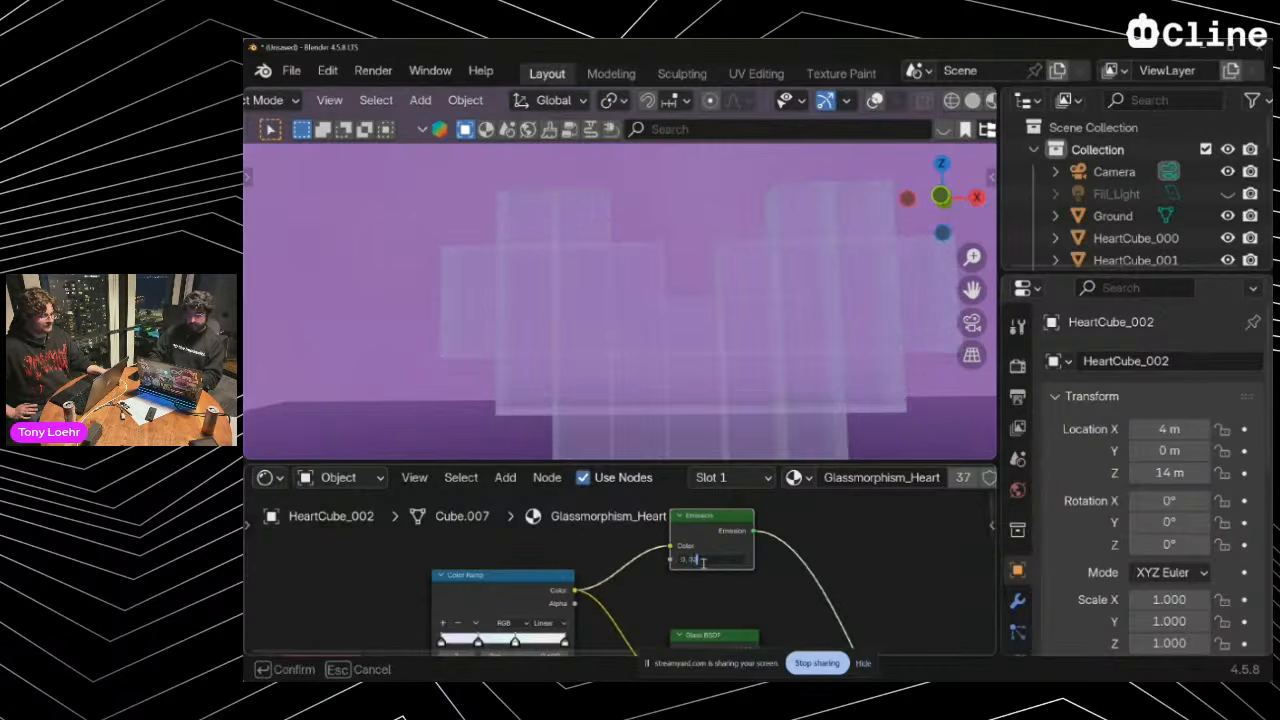
text(5)
key(Return)
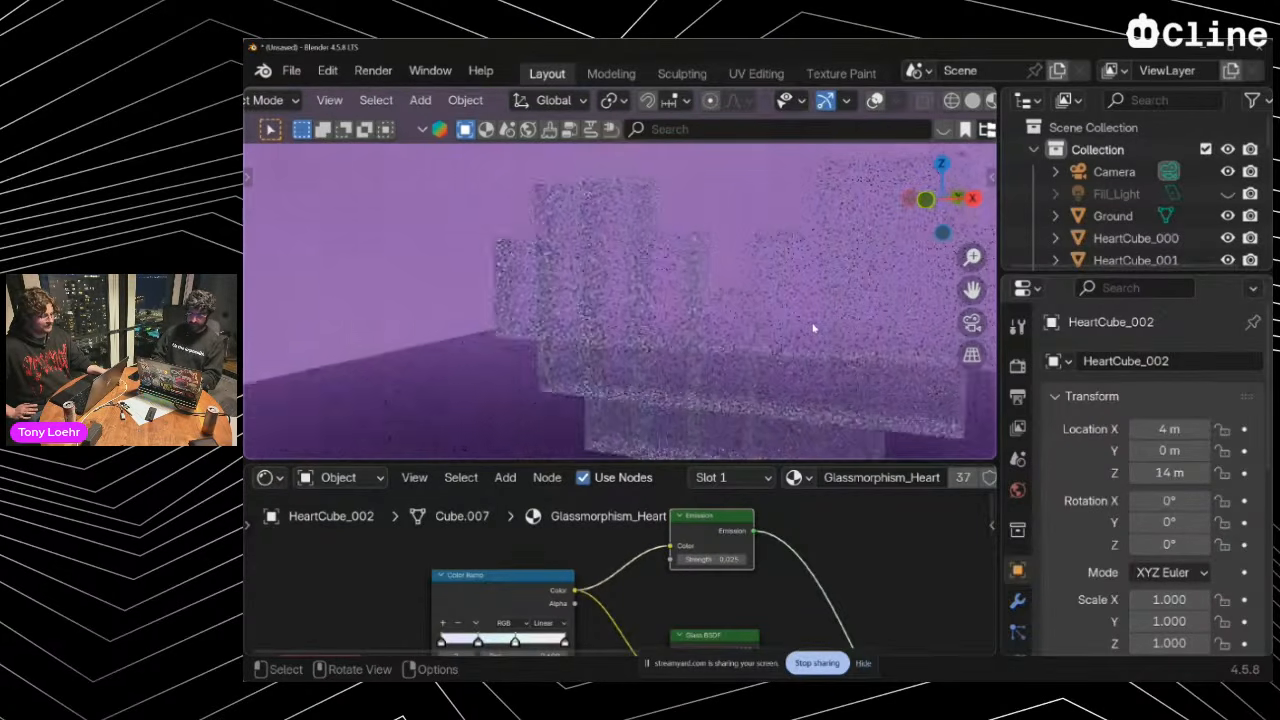
scroll(813, 328, left, 5)
scroll(813, 328, down, 2)
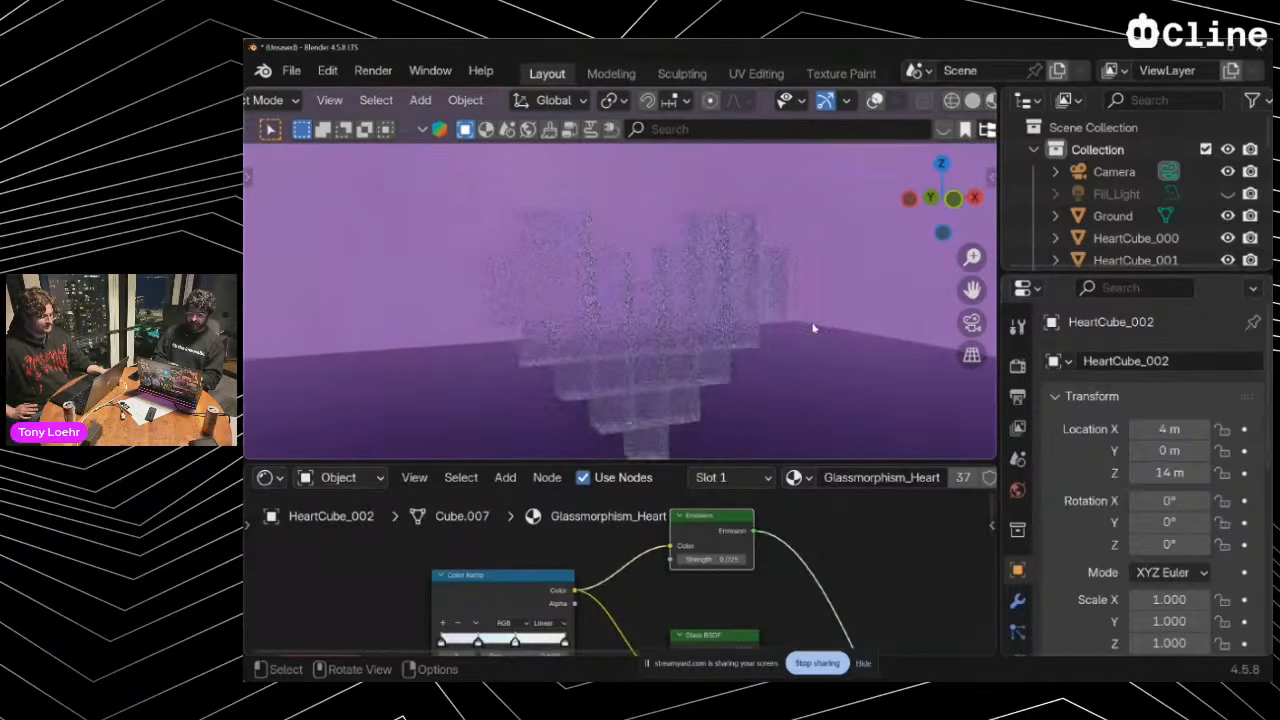
scroll(813, 328, right, 3)
scroll(813, 328, down, 3)
scroll(813, 328, up, 4)
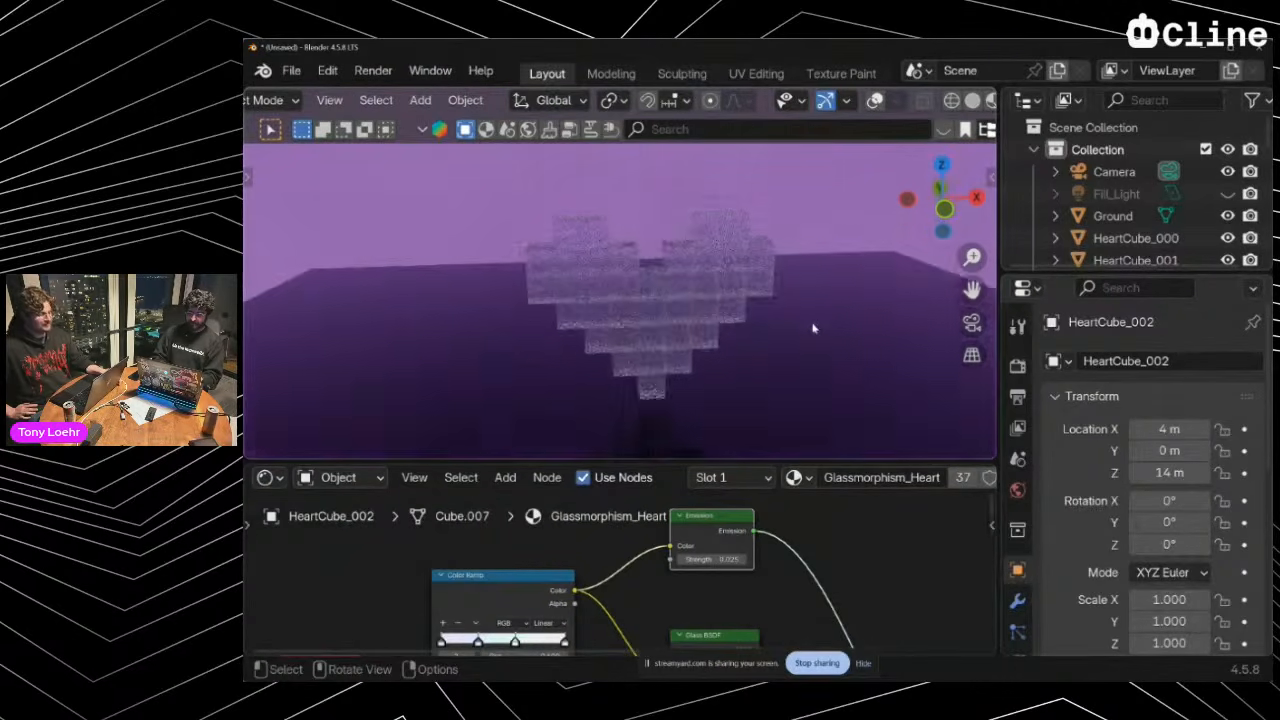
scroll(813, 328, down, 3)
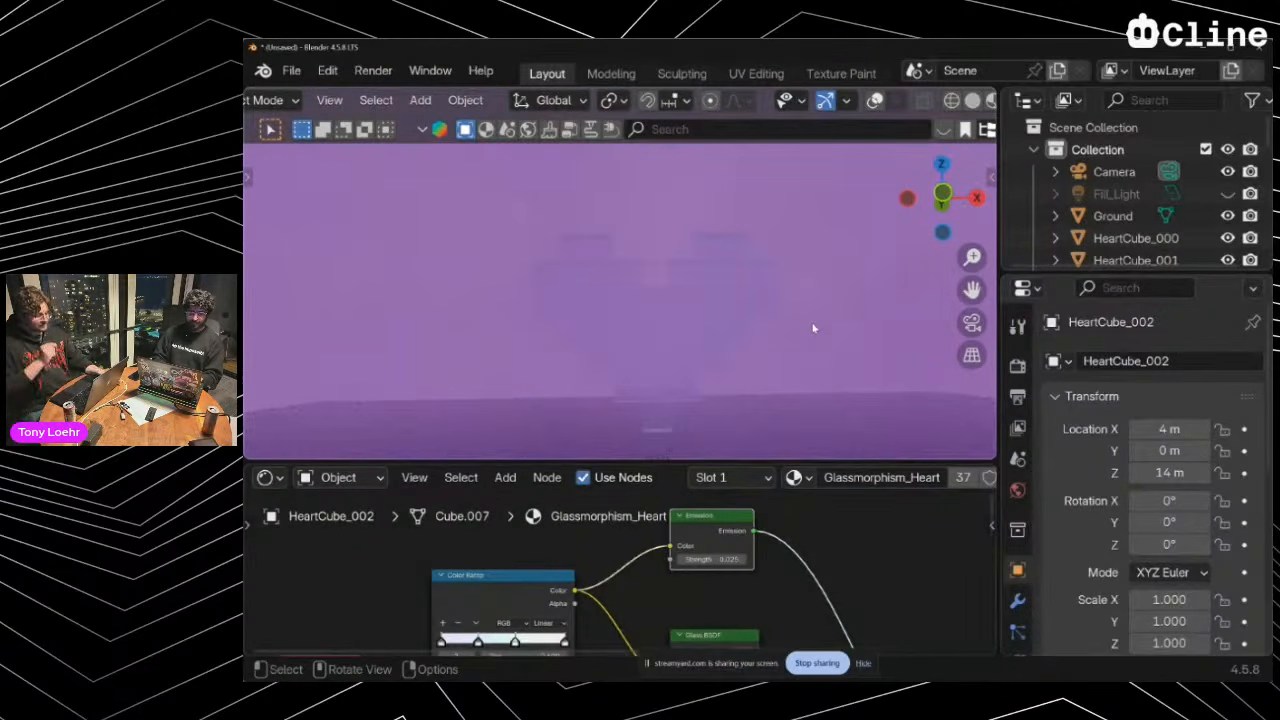
click(338, 477)
Show the World background node tree in the Shader Editor and bring it into view
click(348, 556)
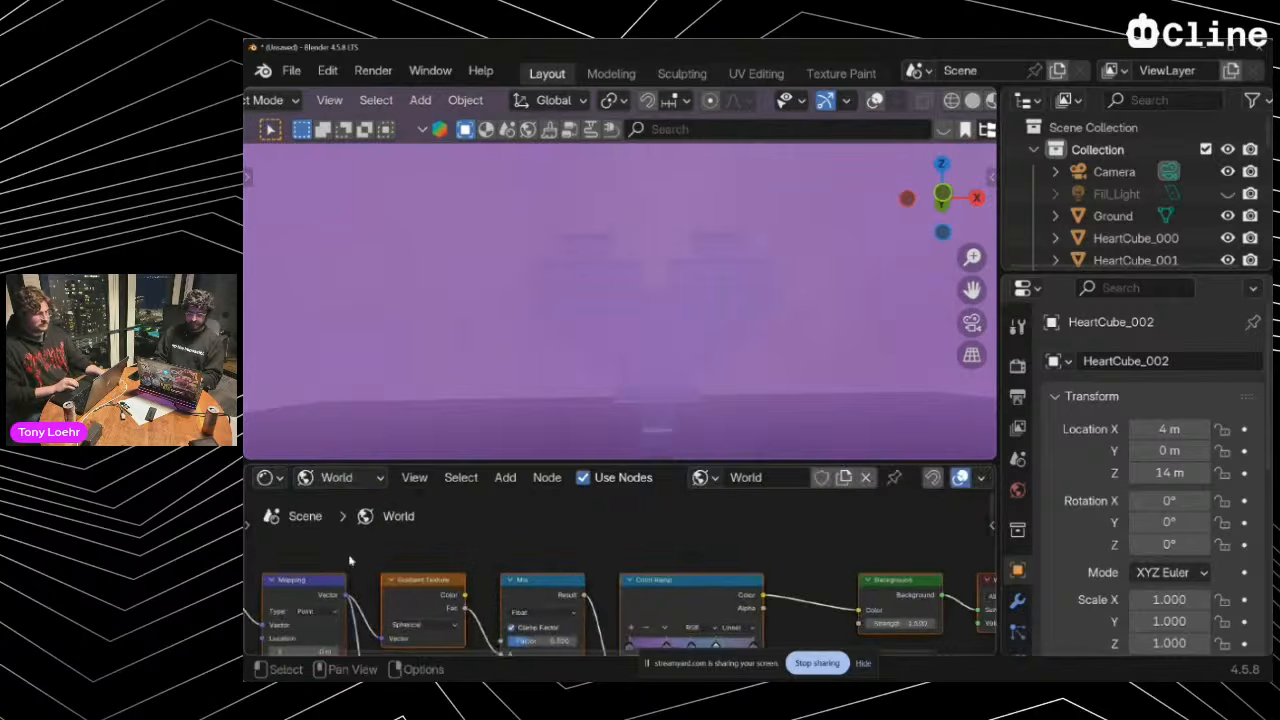
scroll(590, 541, down, 2)
scroll(590, 541, left, 2)
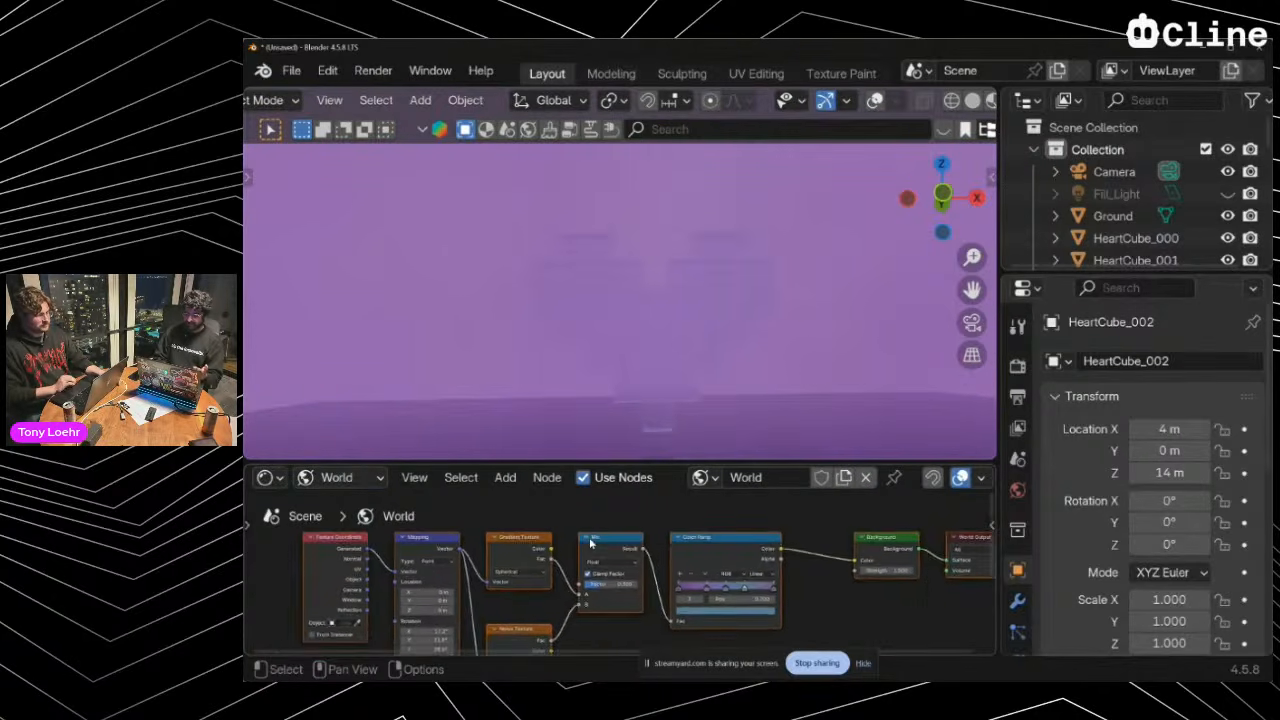
middle_drag(590, 541, 649, 584)
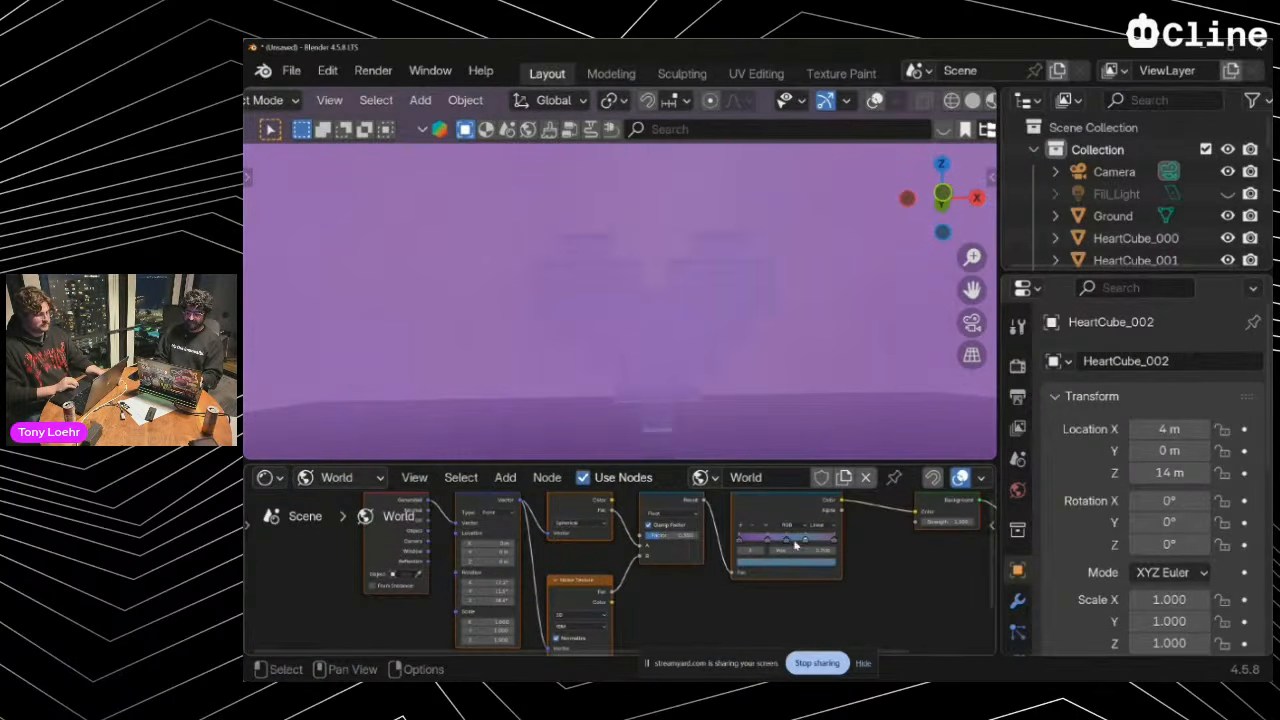
scroll(774, 582, up, 2)
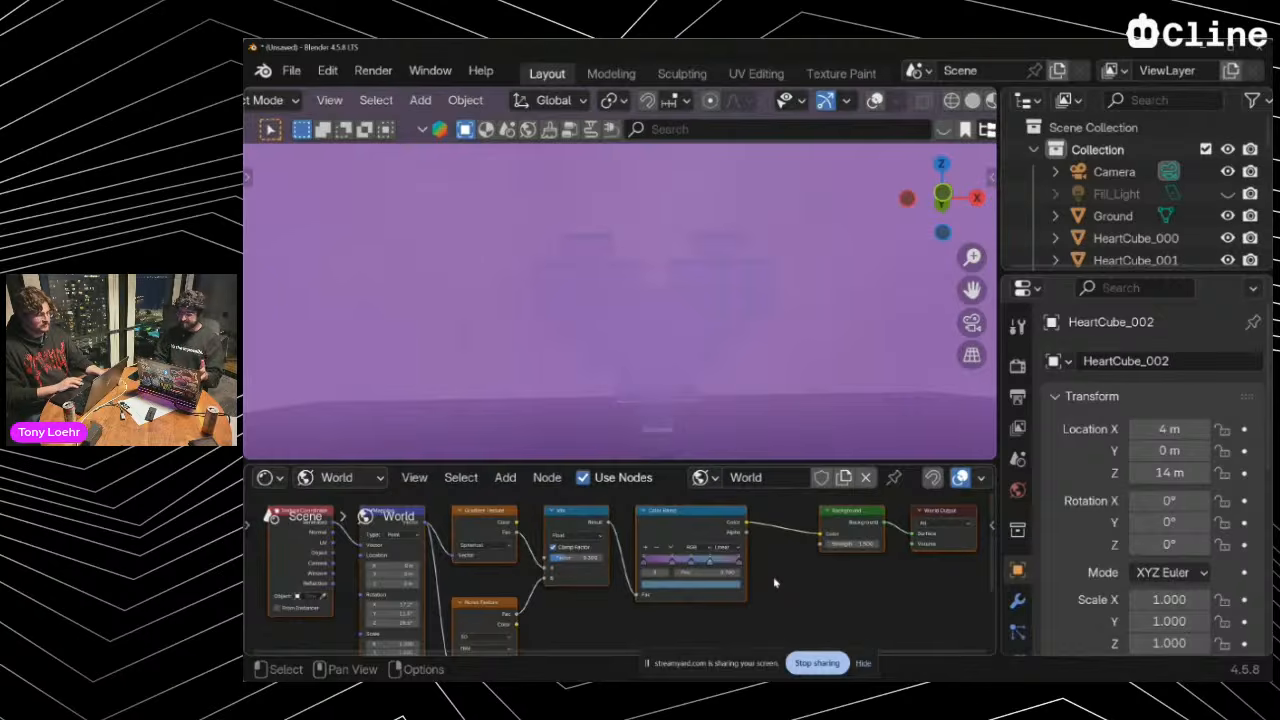
scroll(887, 333, right, 5)
scroll(887, 333, left, 4)
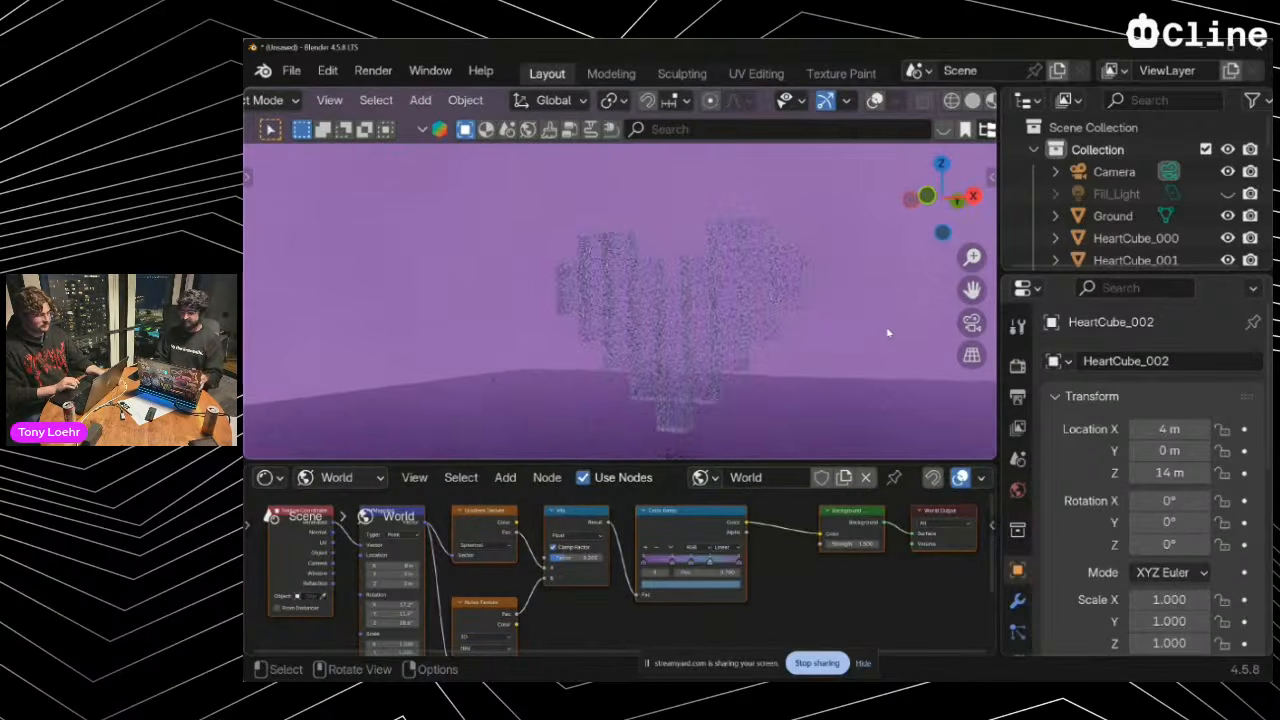
scroll(887, 333, up, 3)
scroll(887, 333, down, 2)
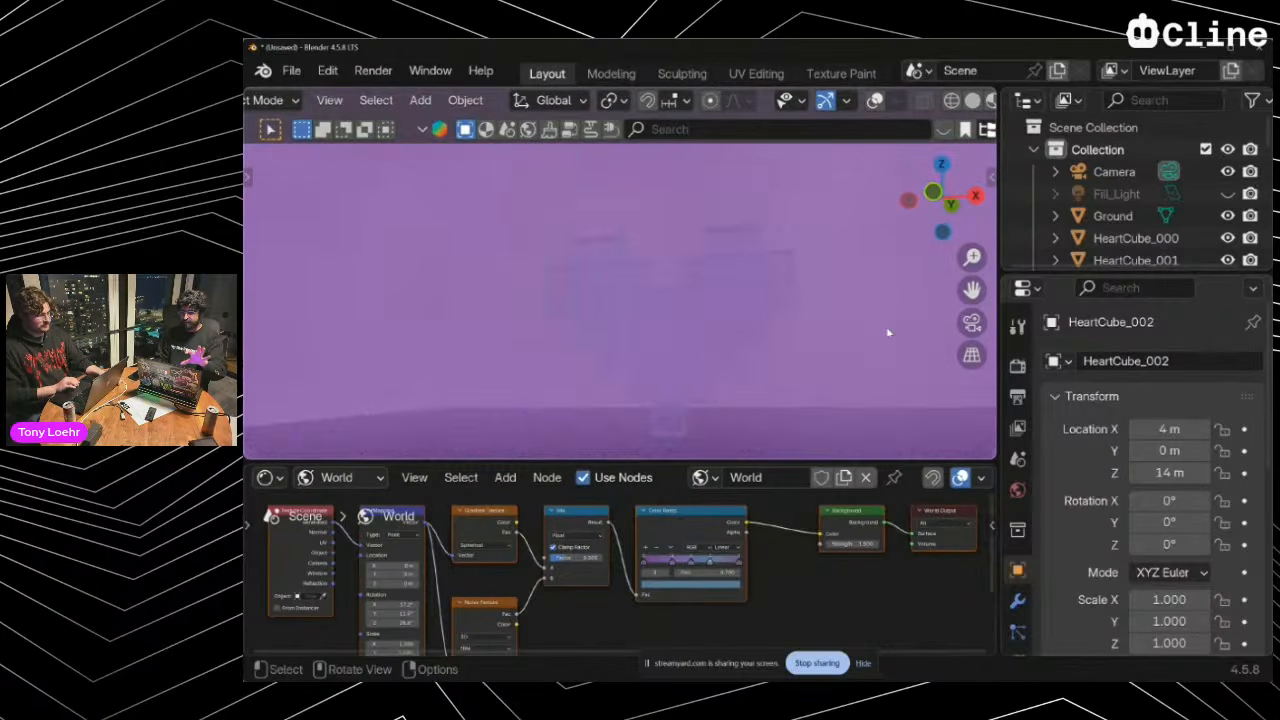
scroll(887, 333, up, 2)
scroll(887, 333, down, 2)
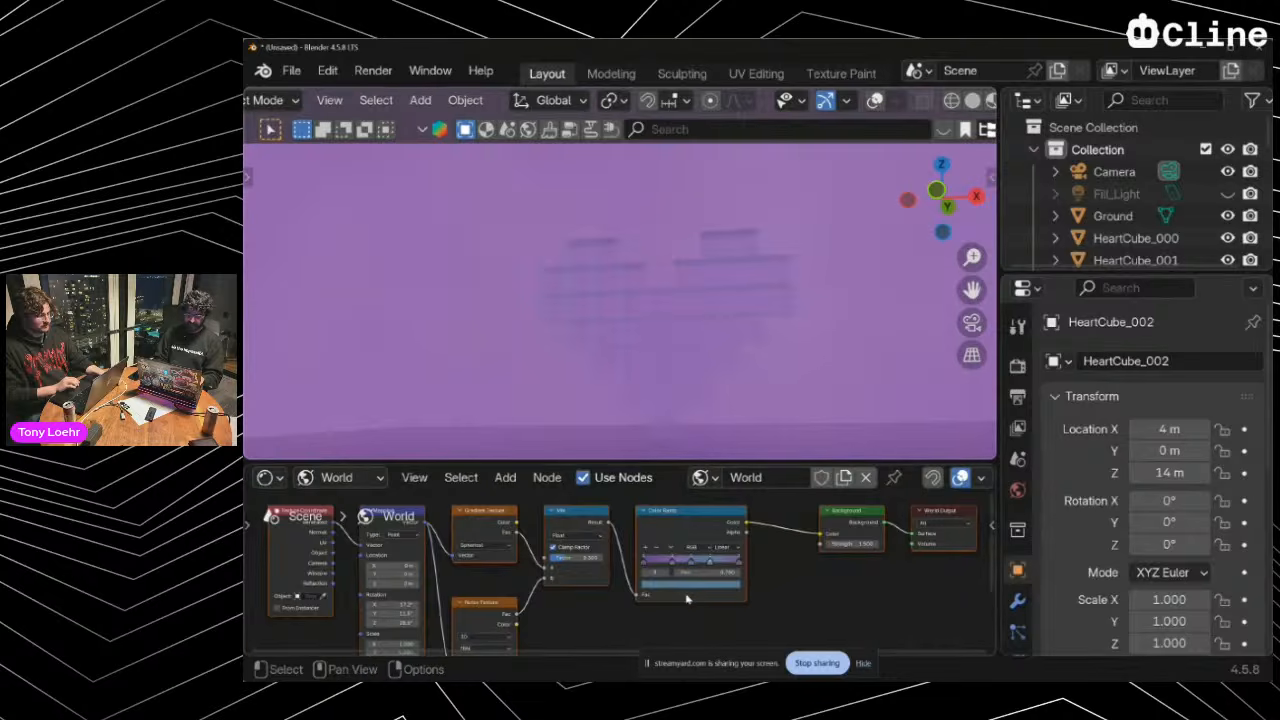
scroll(686, 599, up, 2)
scroll(687, 599, up, 4)
Slide a stop on the world Color Ramp slightly left
mouse_move(732, 556)
mouse_down()
mouse_move(698, 549)
mouse_move(760, 549)
mouse_move(721, 548)
mouse_up()
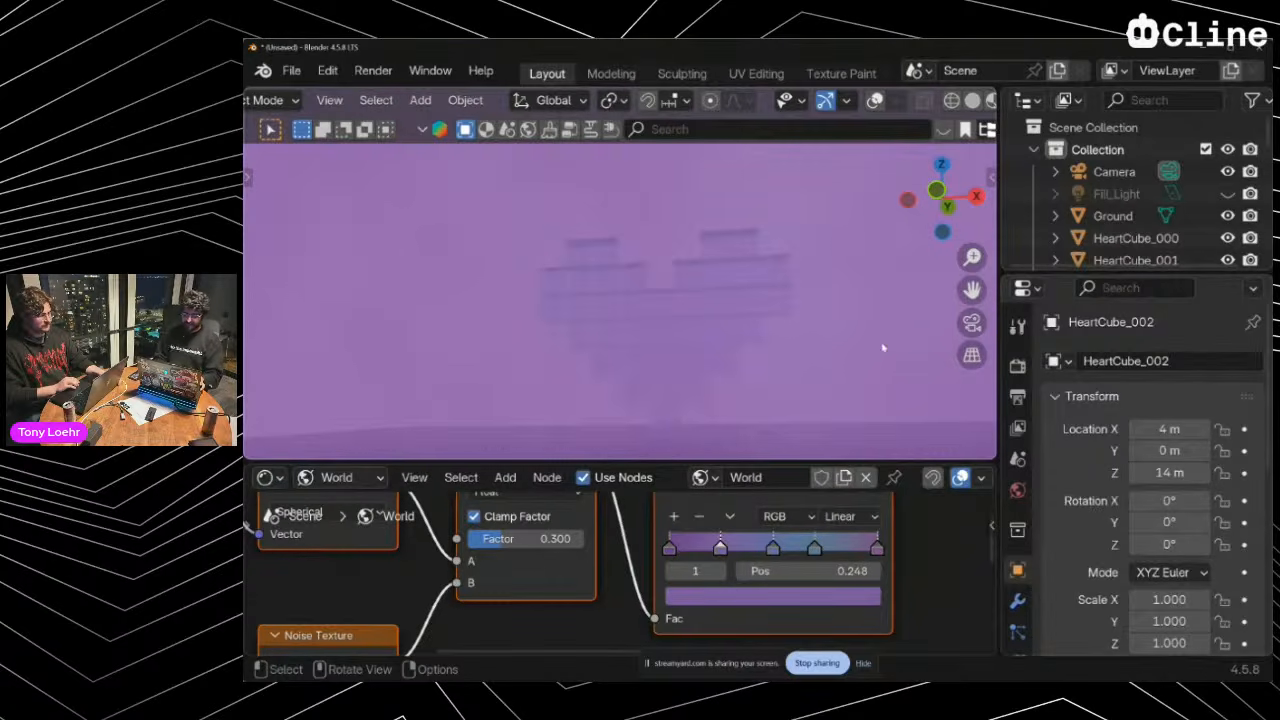
scroll(883, 348, up, 8)
scroll(883, 348, down, 8)
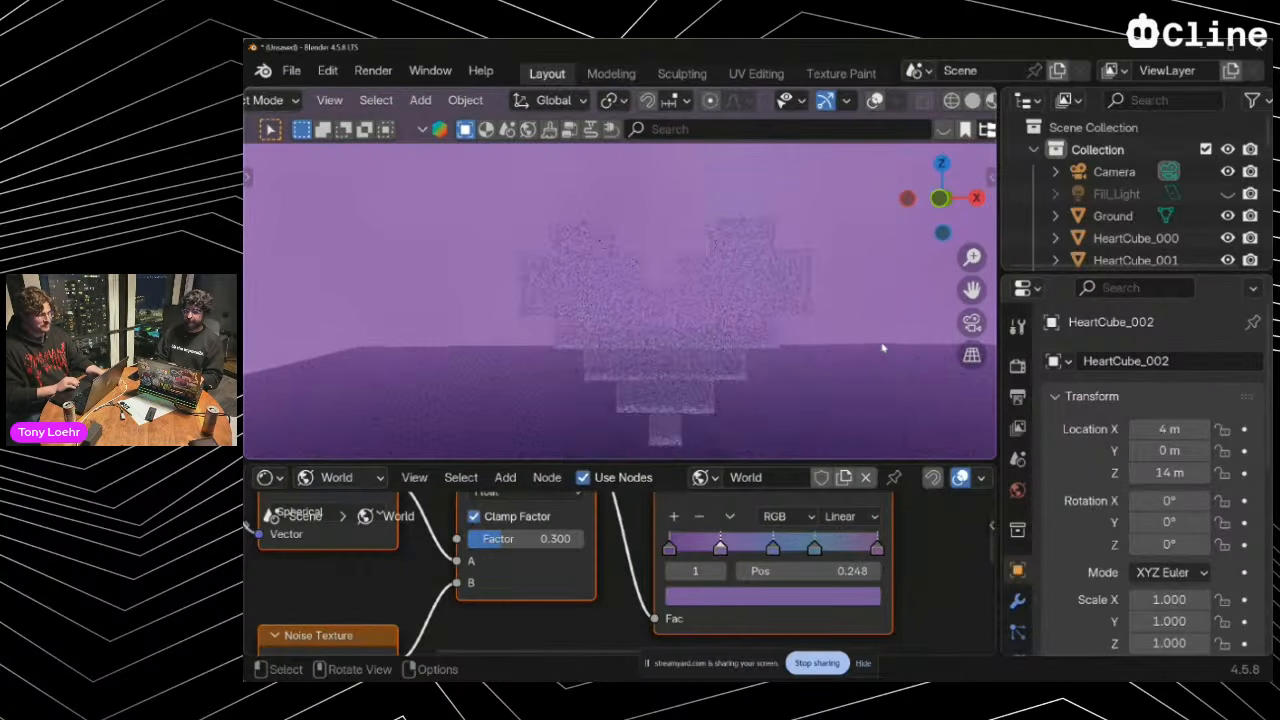
scroll(883, 348, down, 2)
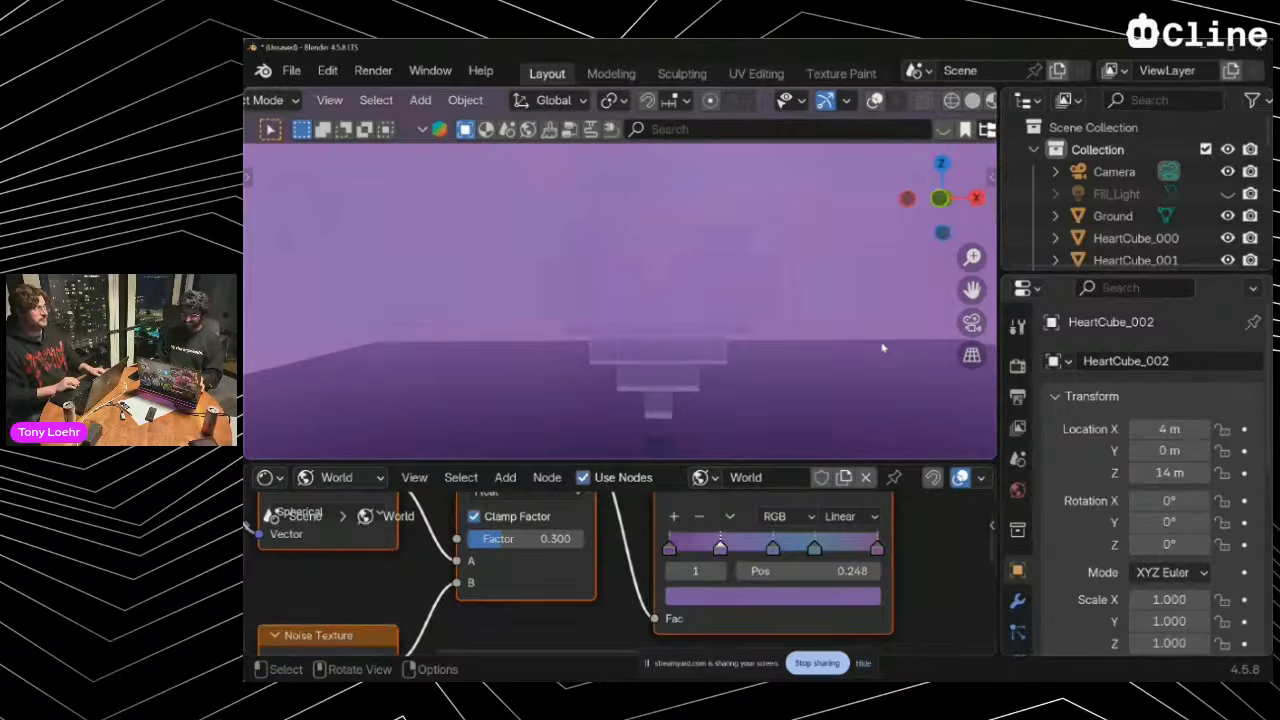
Switch the Shader Editor back to the heart material's Object nodes, then move to the Cline terminal
key(alt+Tab)
click(268, 477)
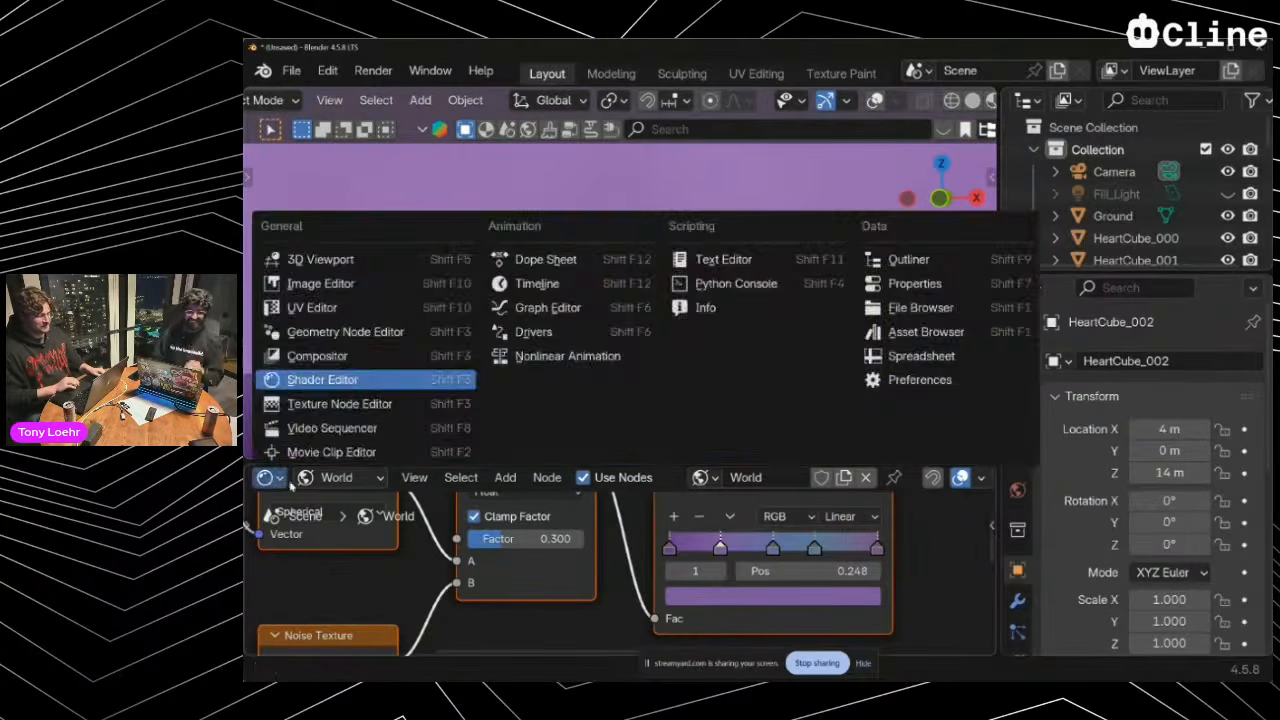
key(Escape)
click(337, 477)
click(345, 532)
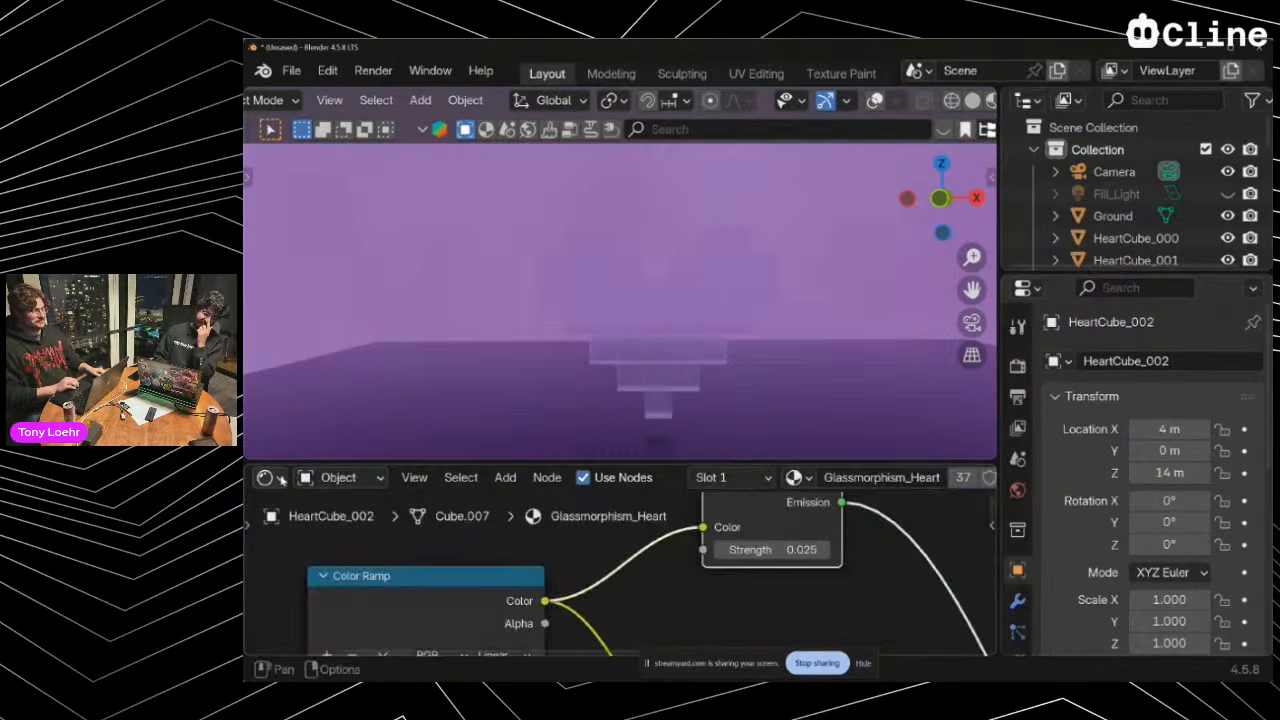
click(270, 477)
key(Escape)
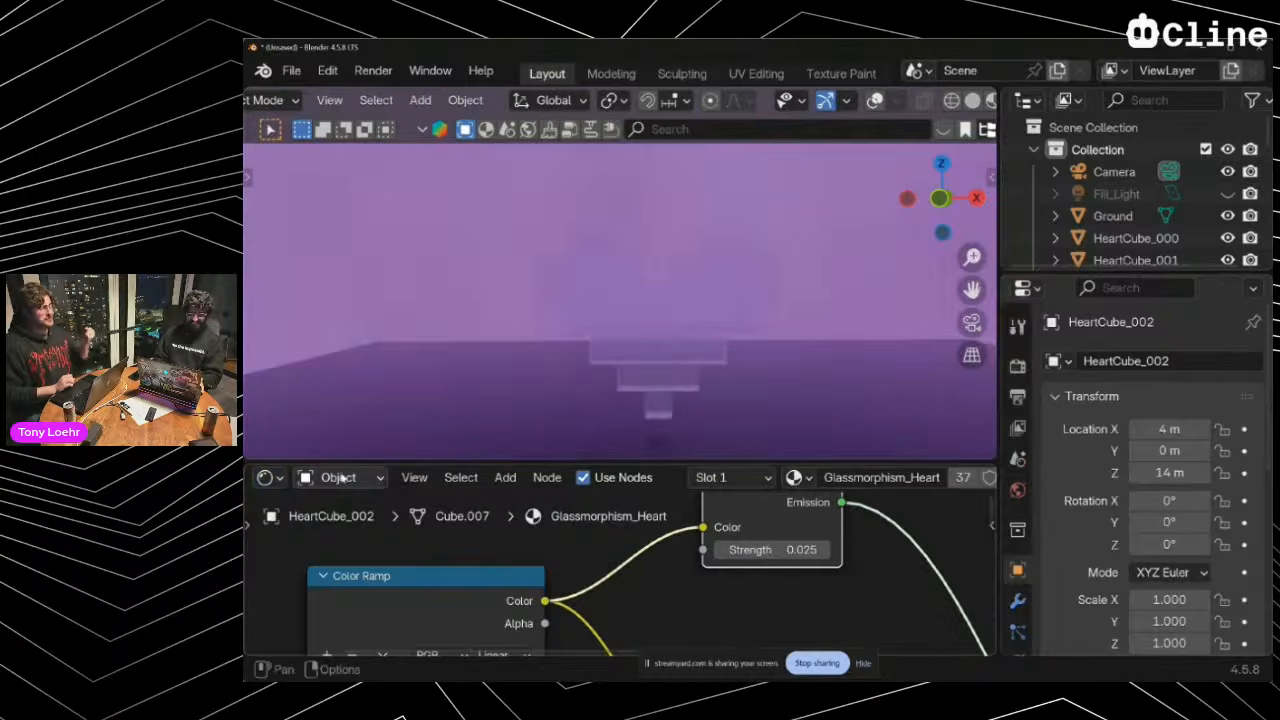
scroll(516, 556, down, 3)
key(alt+Tab)
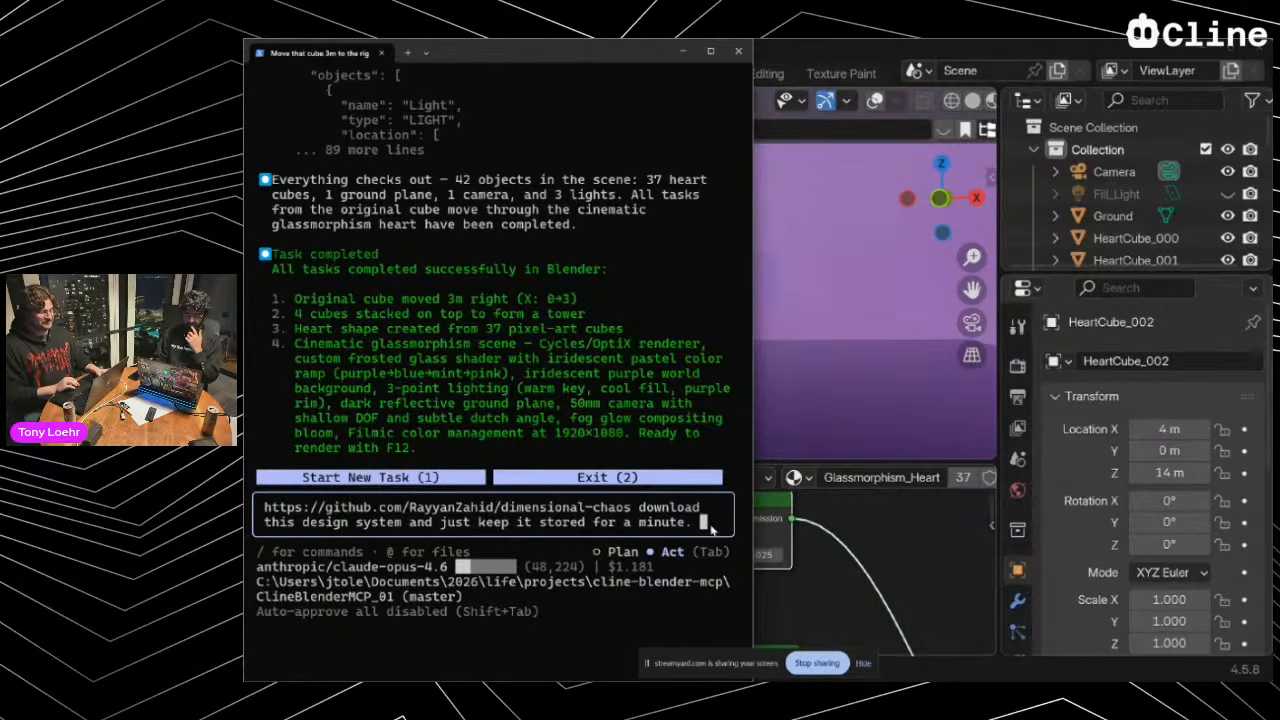
Submit the dimensional-chaos download request in Cline and approve its git clone command
key(Return)
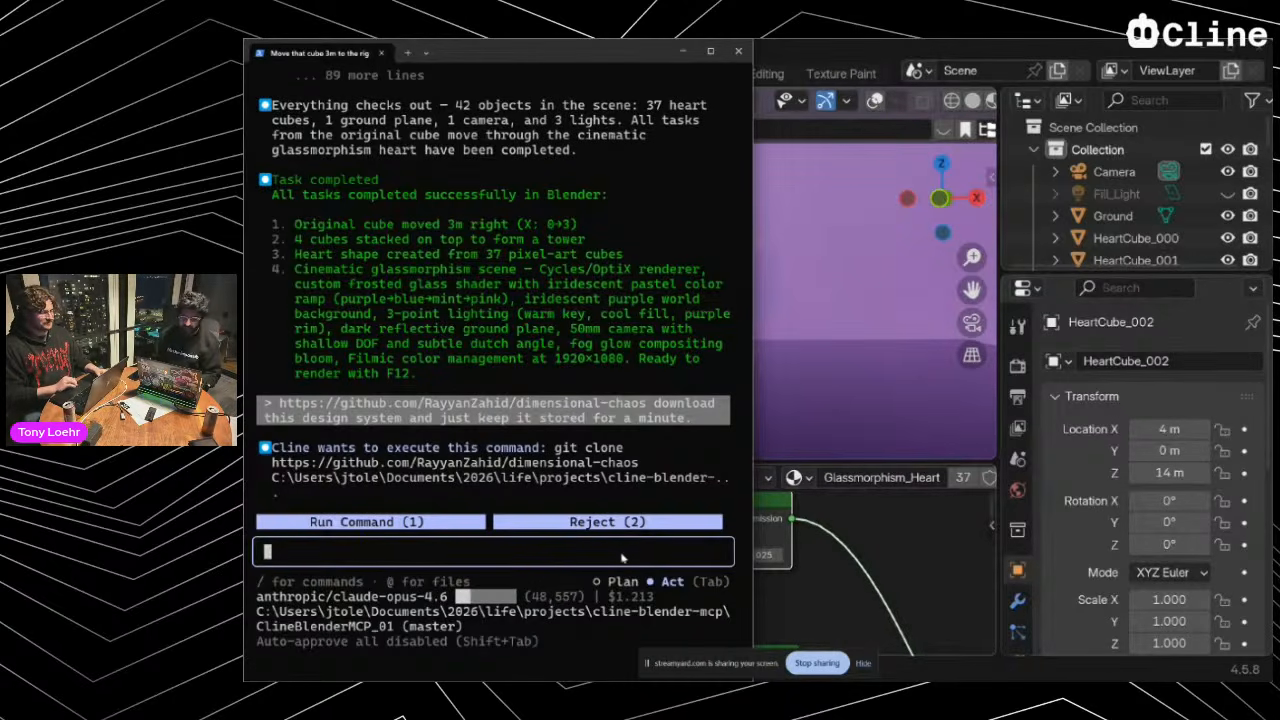
key(1)
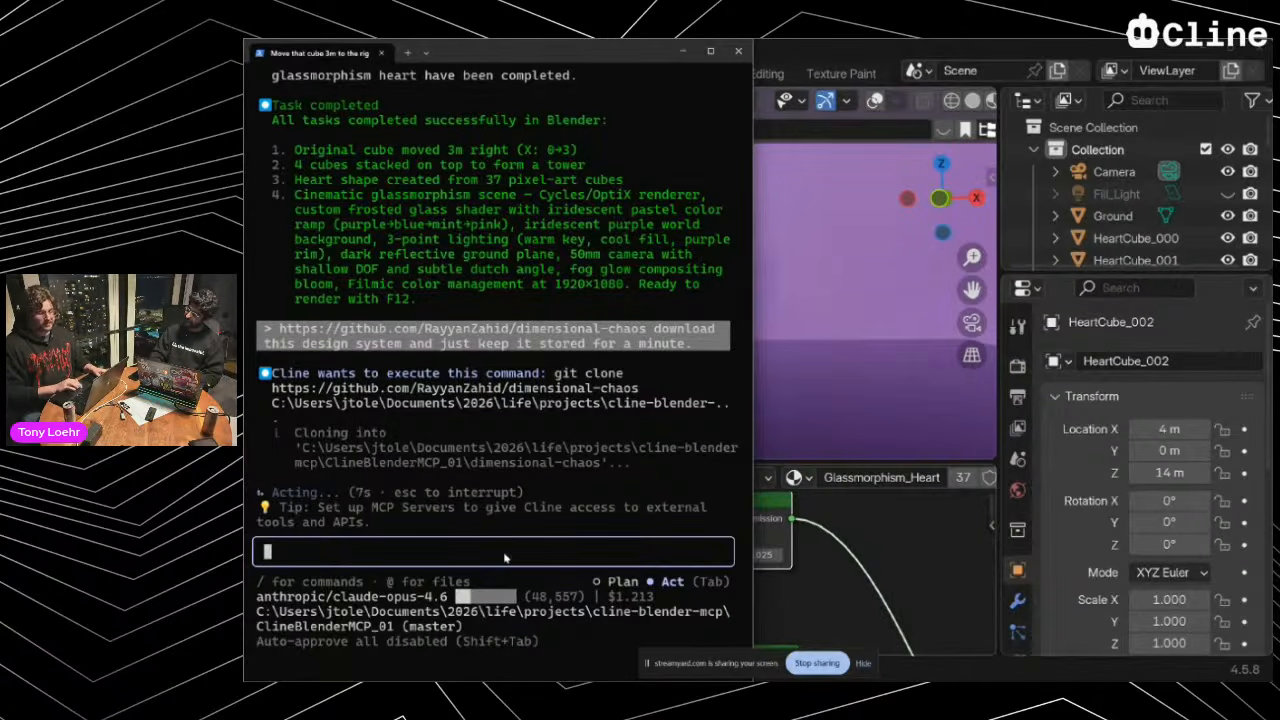
key(alt+Tab)
key(alt+Tab)
key(alt+Tab)
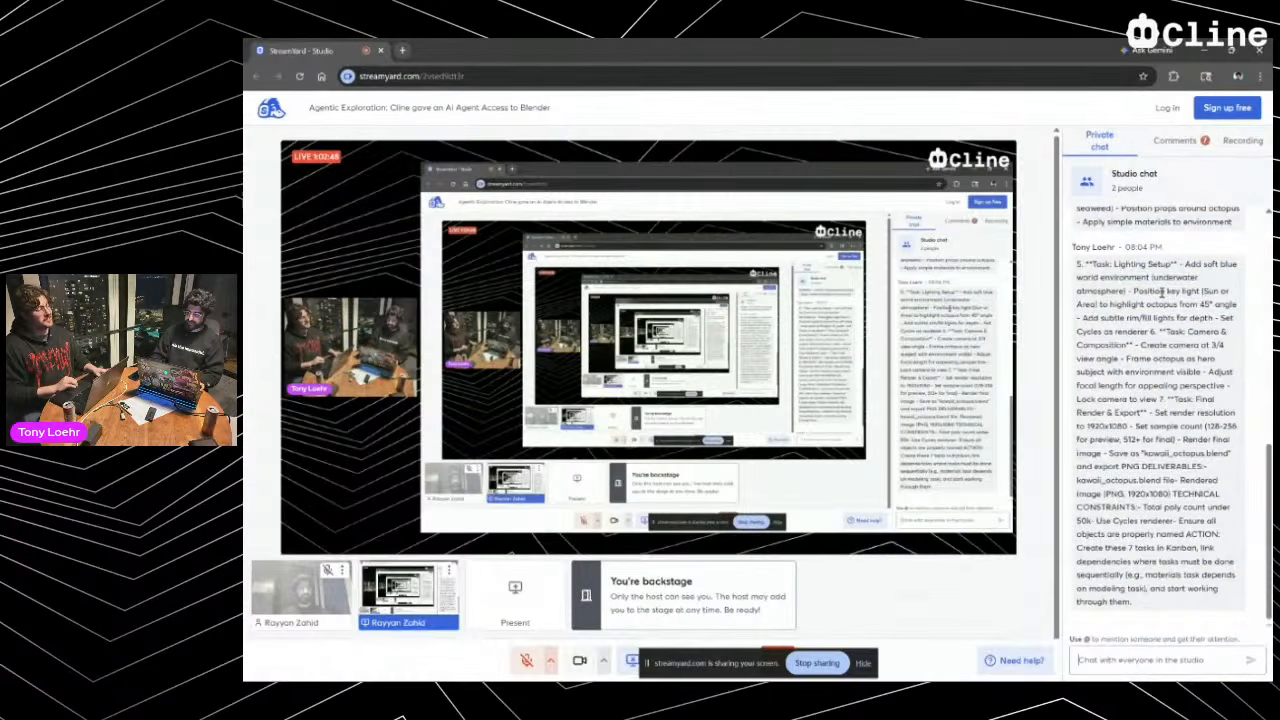
Bring Blender forward from StreamYard, then return to the Cline terminal
key(alt+Tab)
key(alt+Tab)
key(alt+Tab)
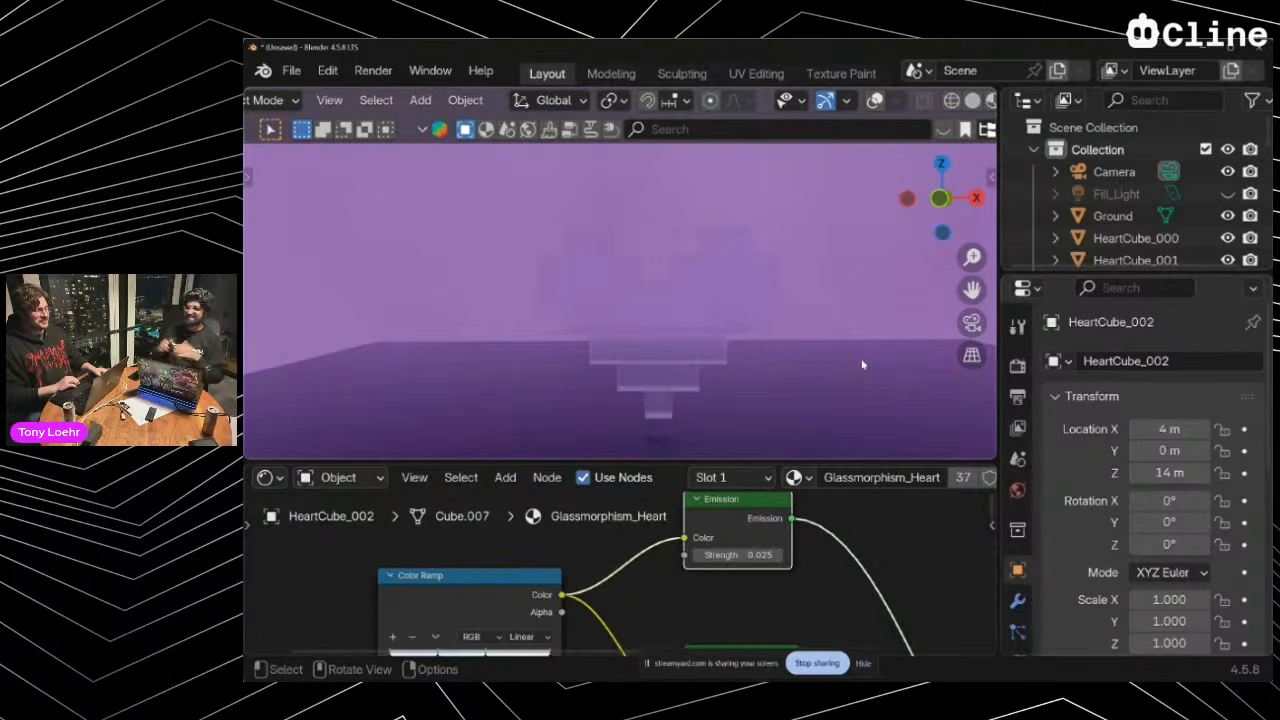
key(alt+Tab)
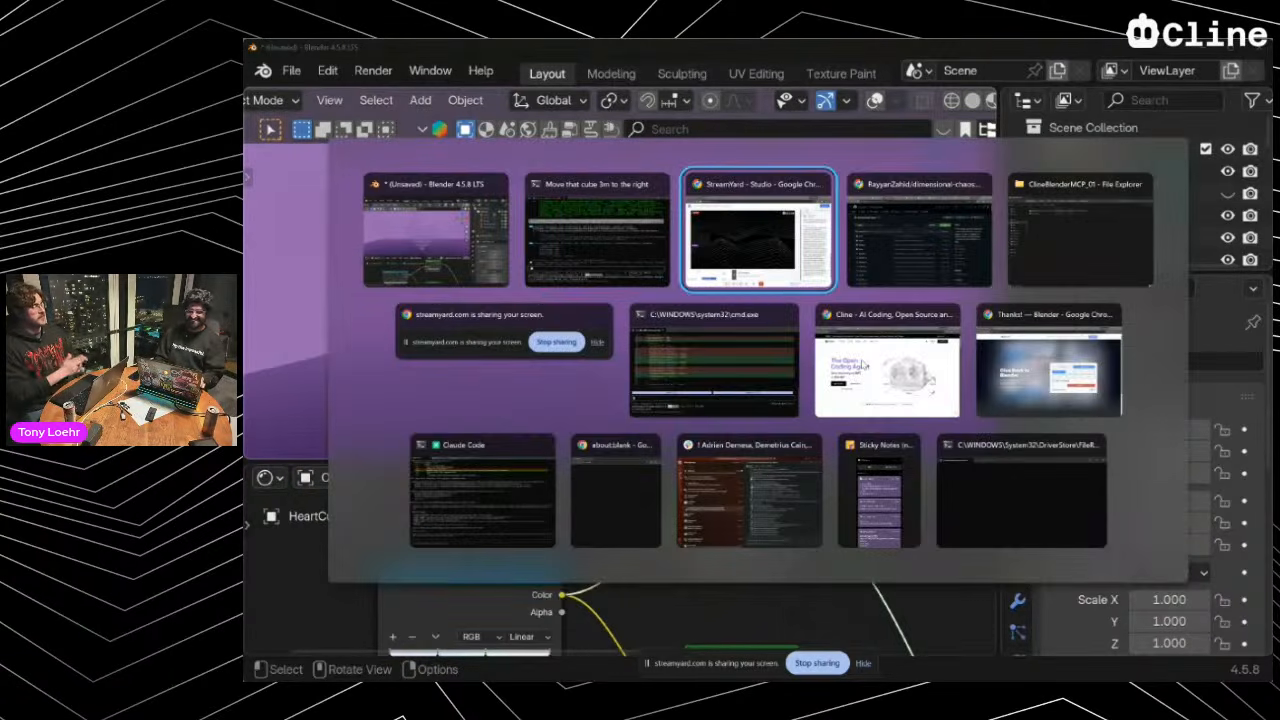
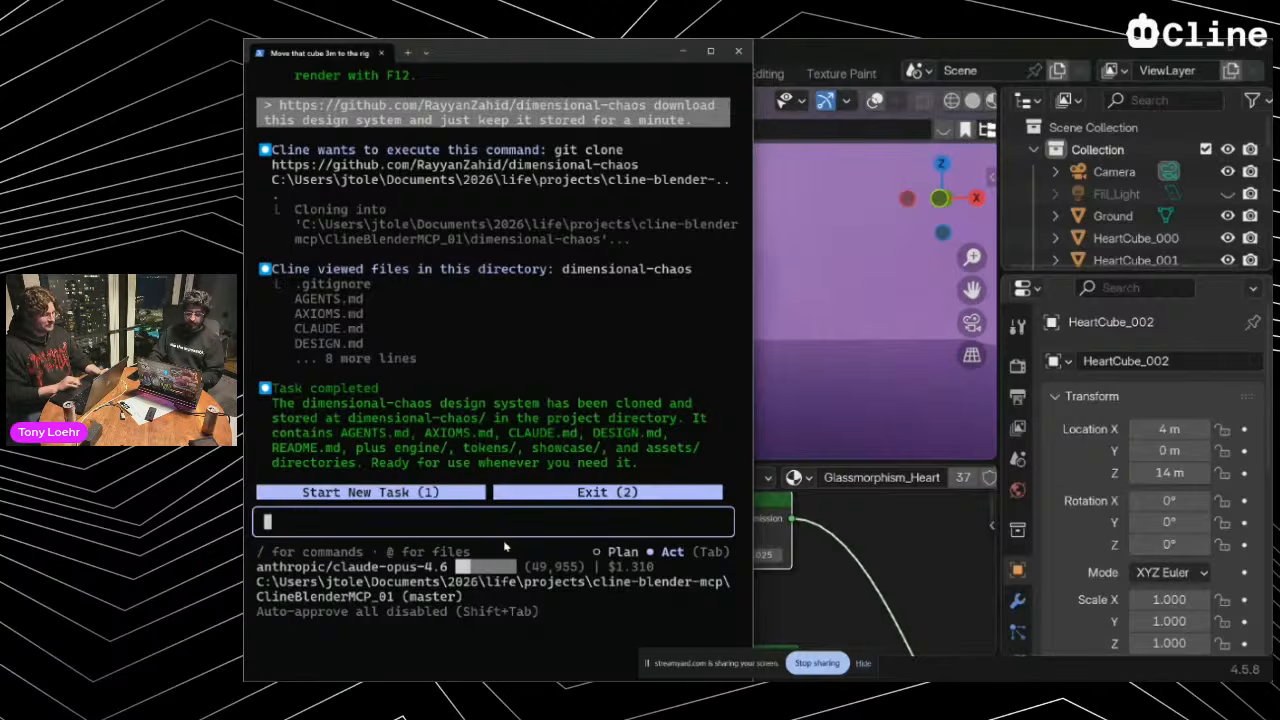
Send Cline the prompt: make the heart world a tiny planet with 2 Meshy objects and 3 free BlenderKit assets
text(Lets take our he)
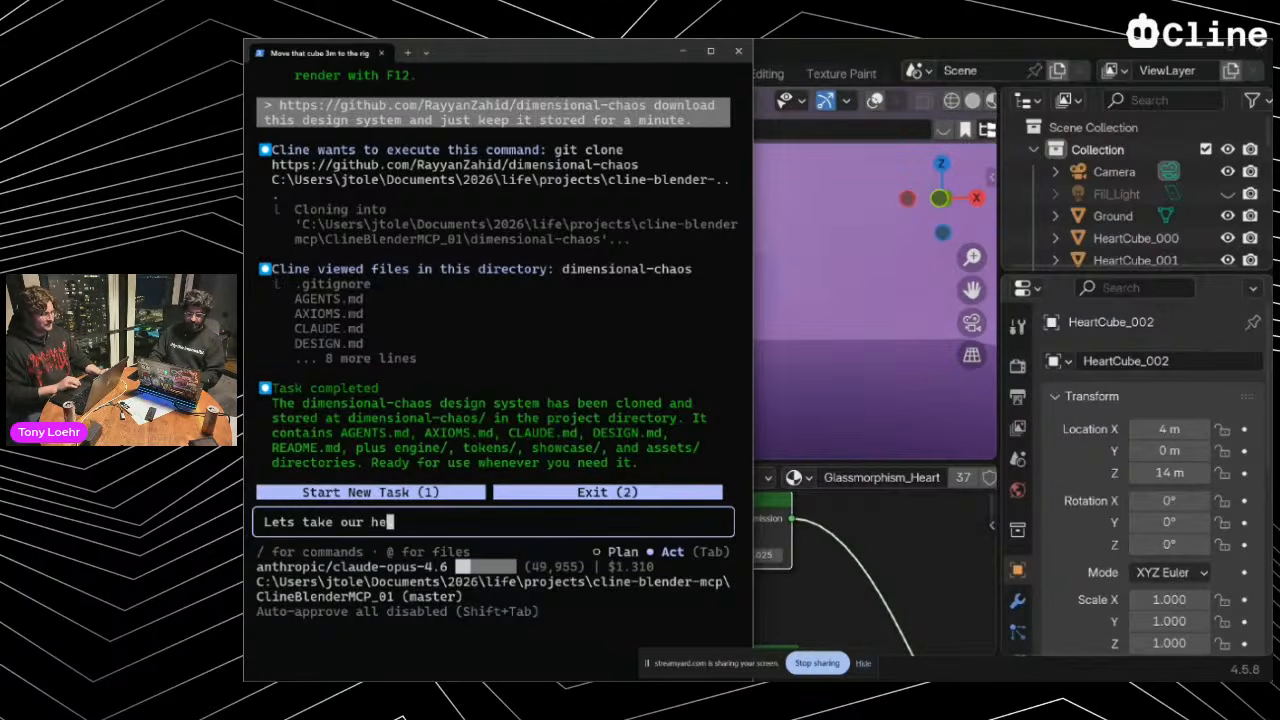
text(art filled )
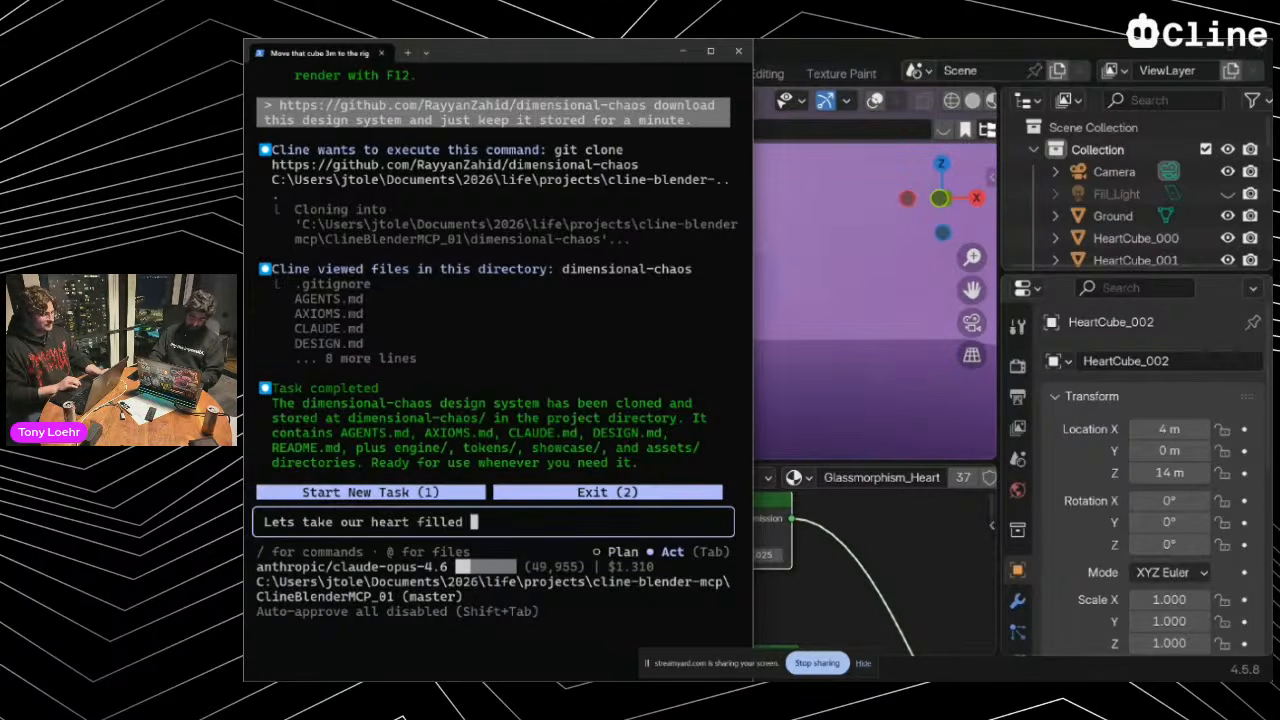
text(world, and make it a )
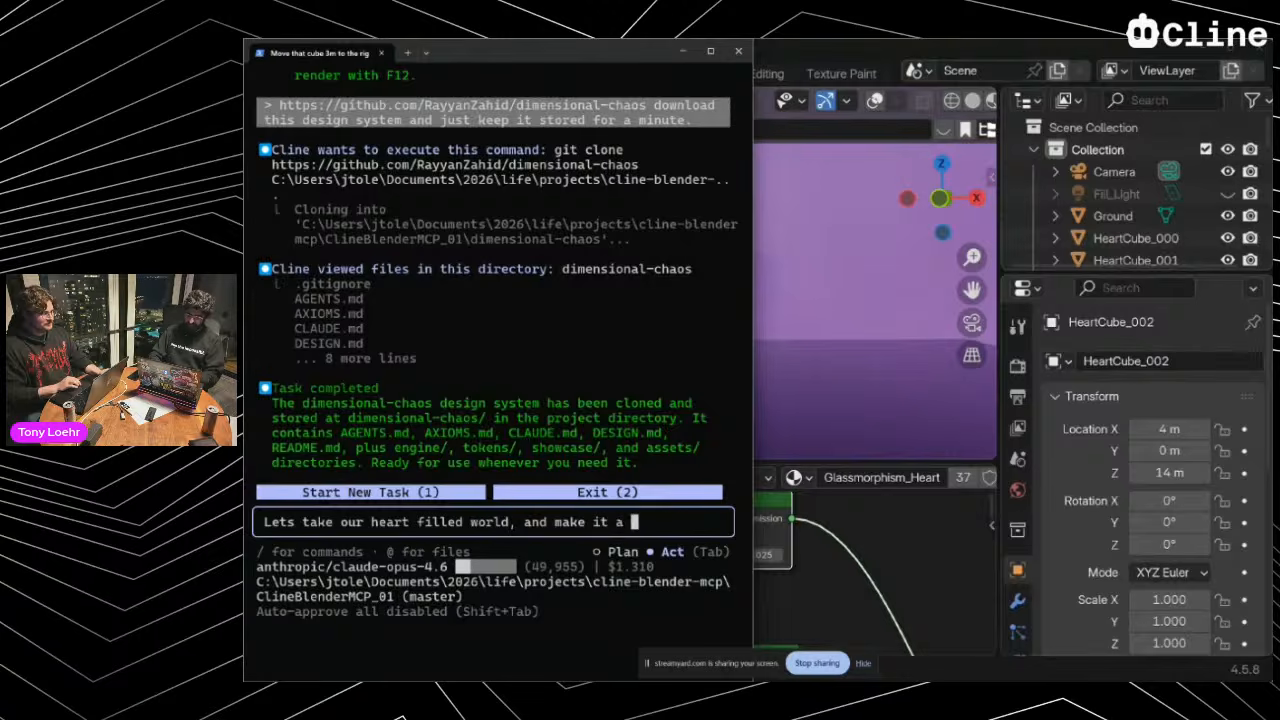
text(little more interesting. )
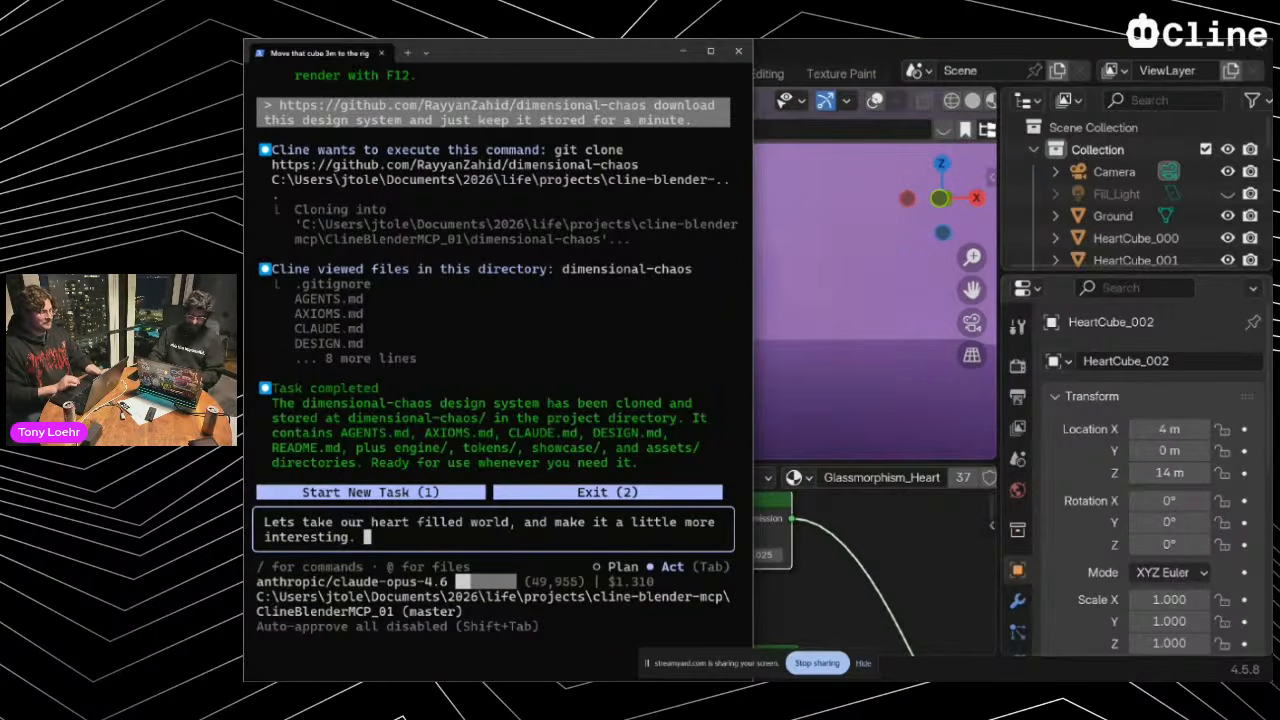
text(Let's cr)
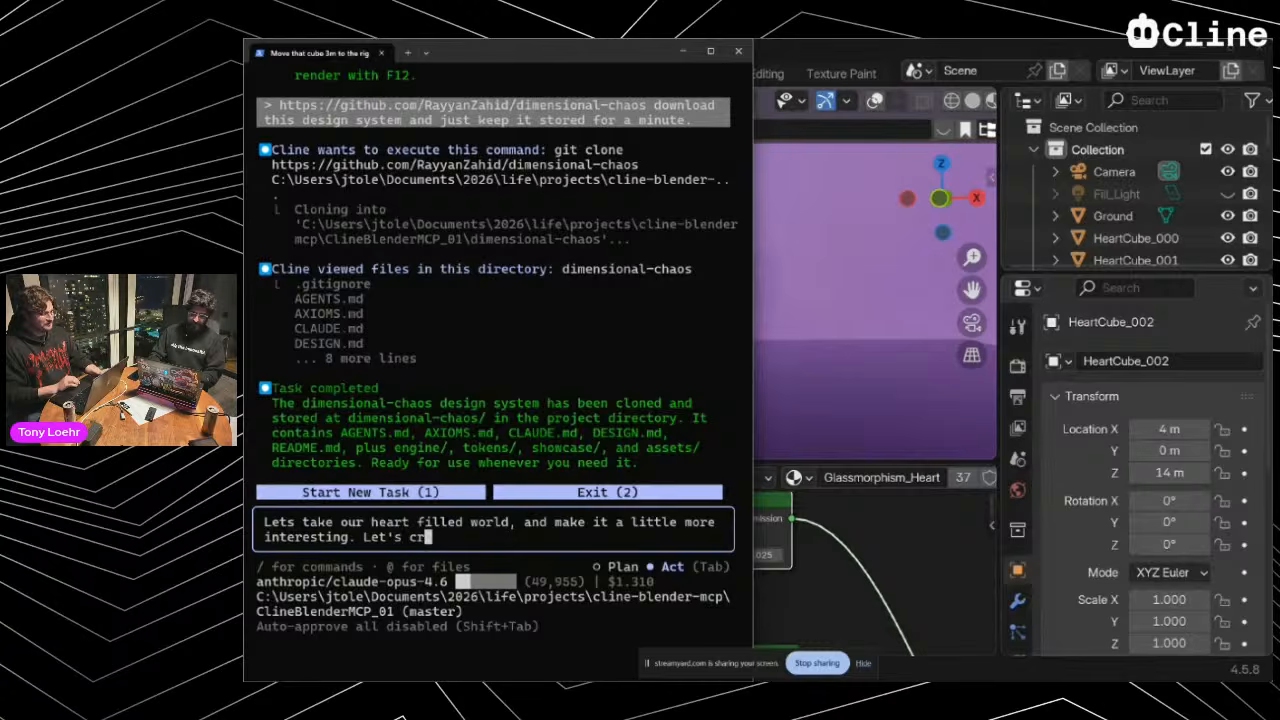
text(eate a little polan)
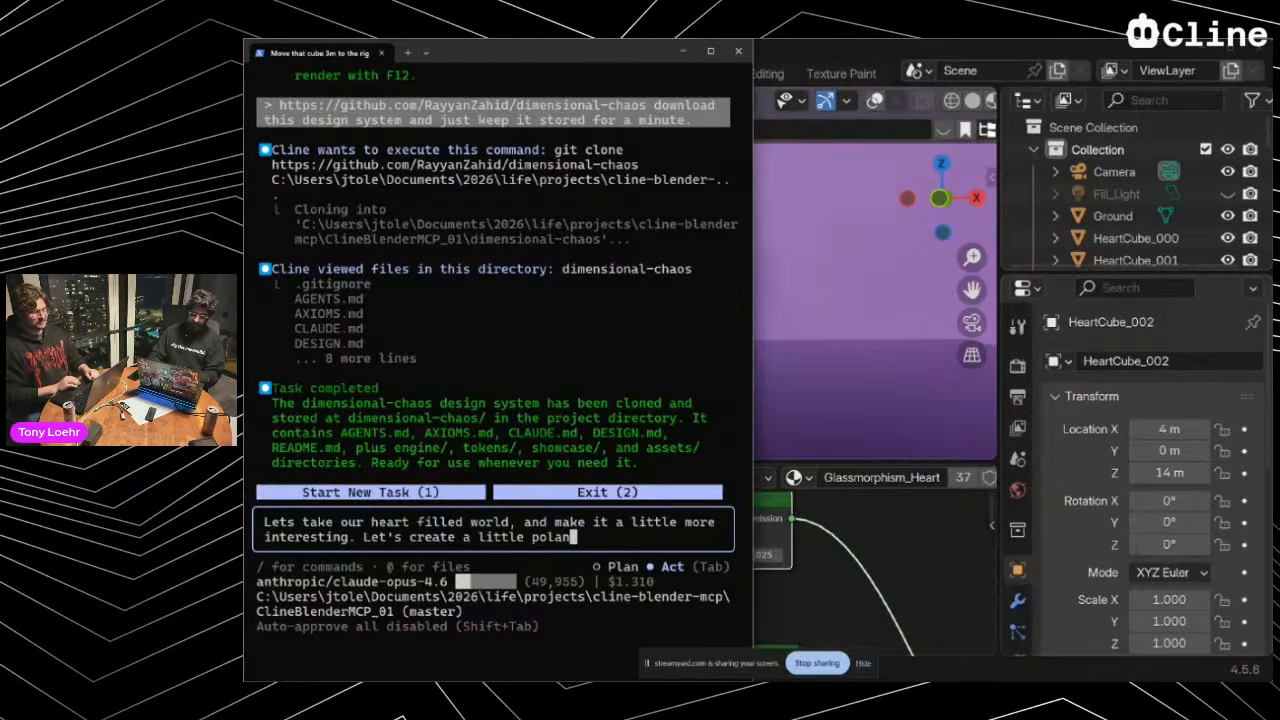
key(BackSpace)
key(BackSpace)
key(BackSpace)
key(BackSpace)
text(lanet, a)
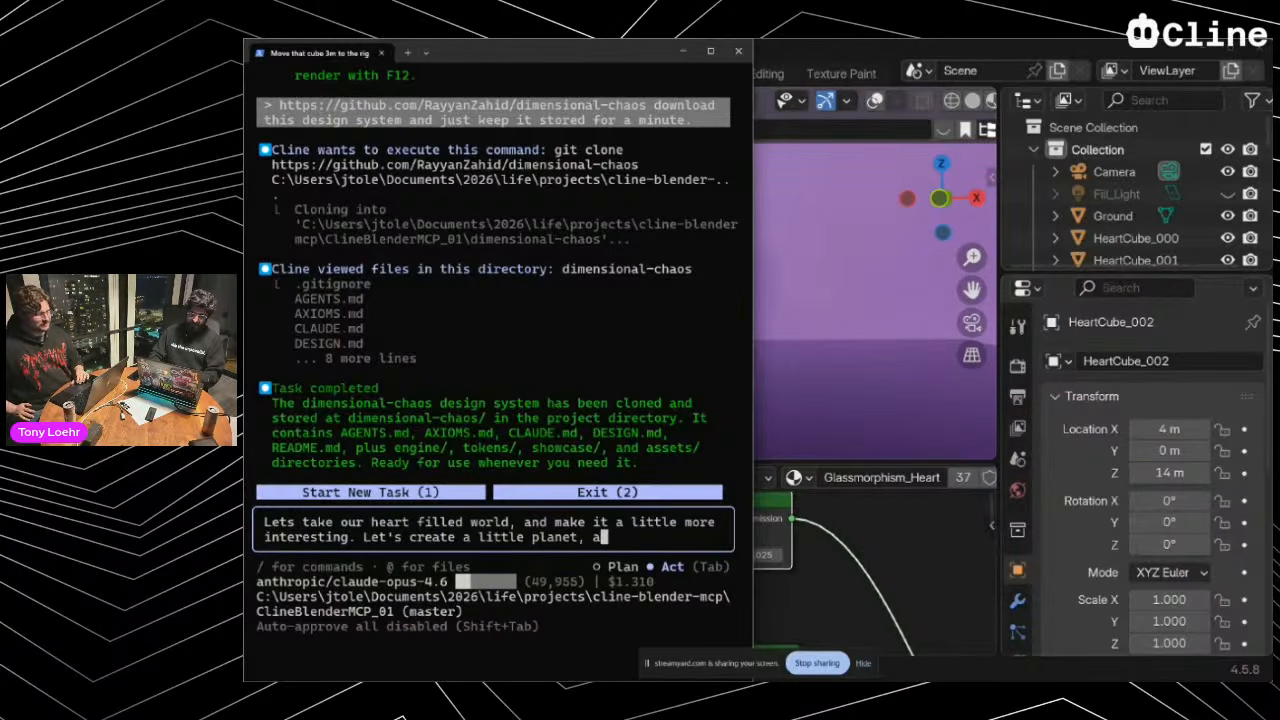
text(nd generate some)
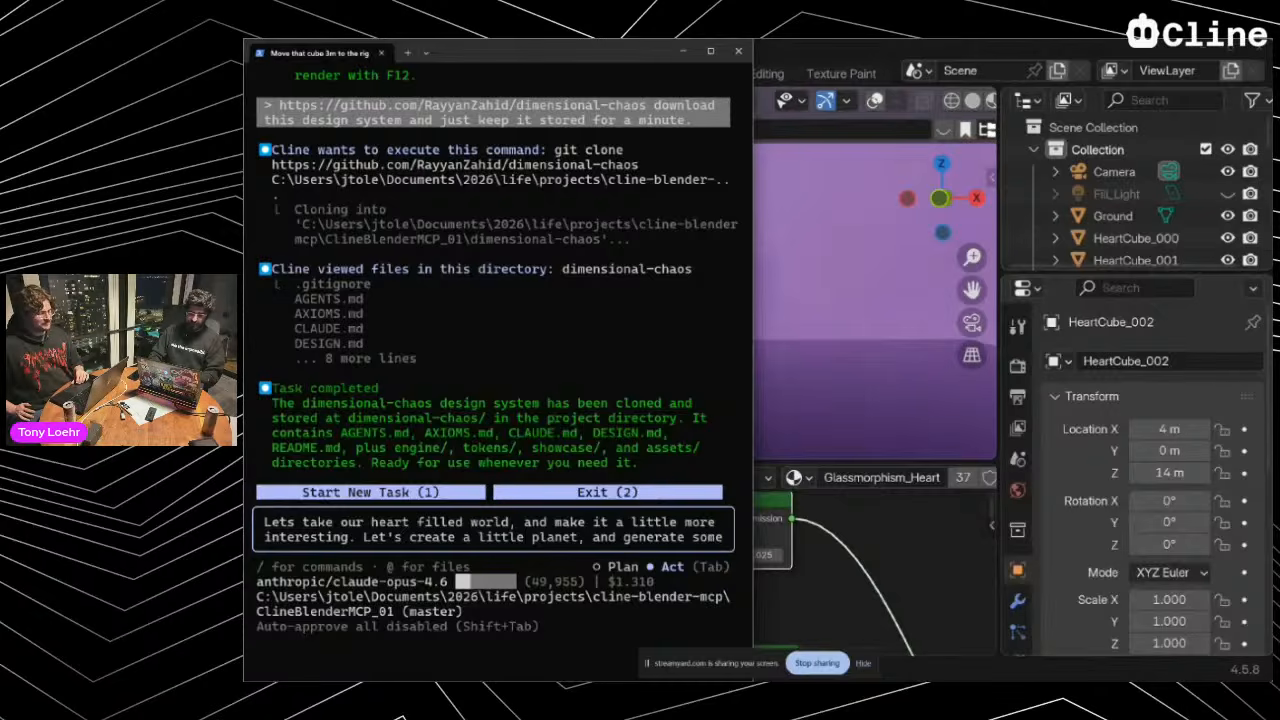
text( cute tiny )
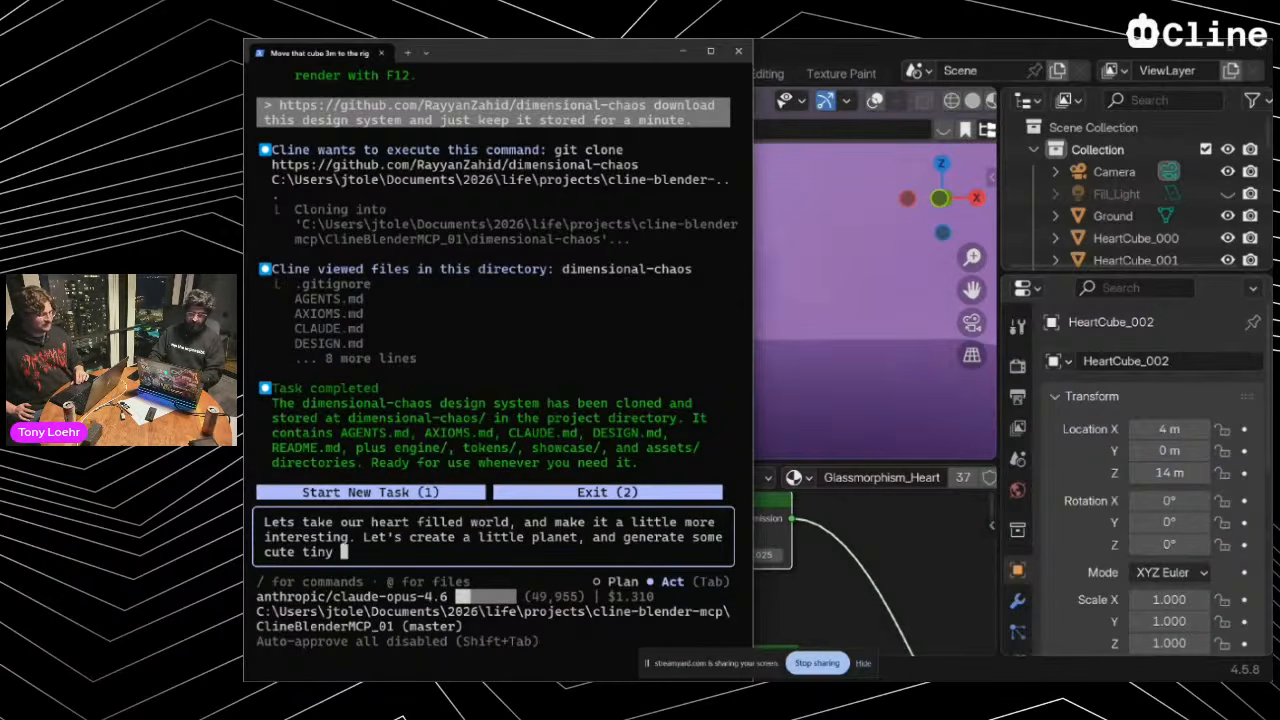
text(elements from M)
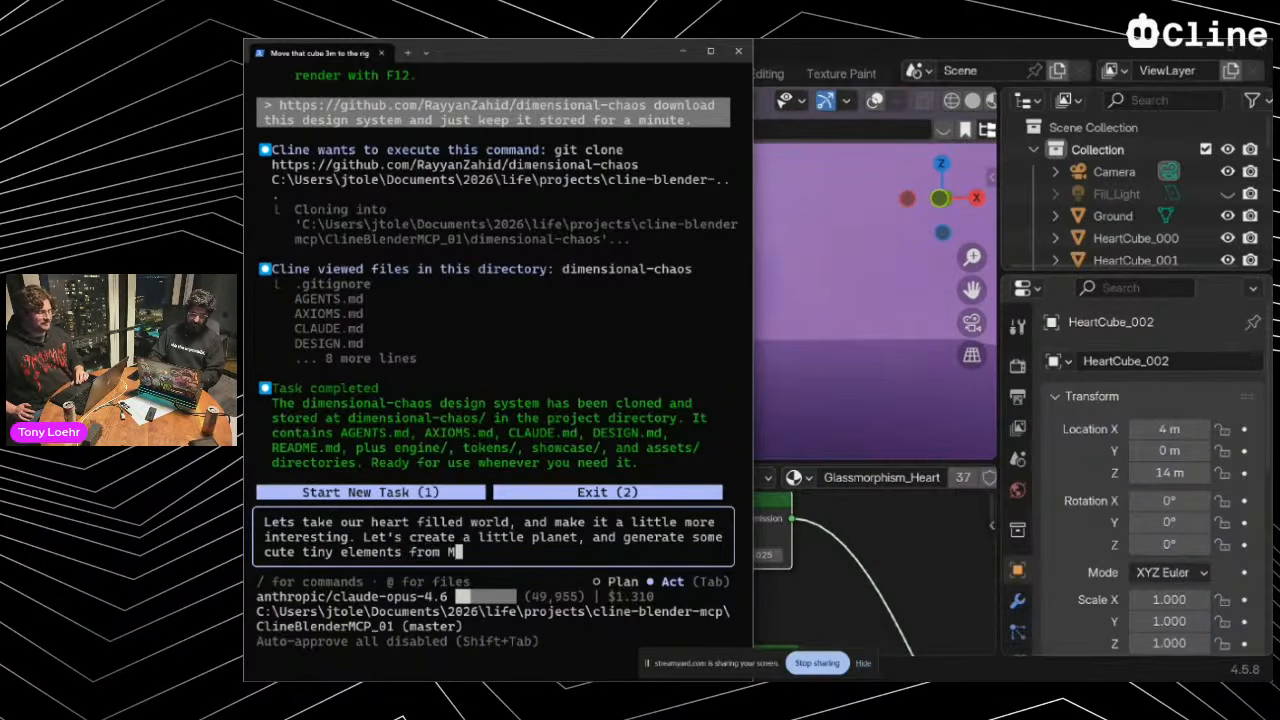
text(eshy to popul)
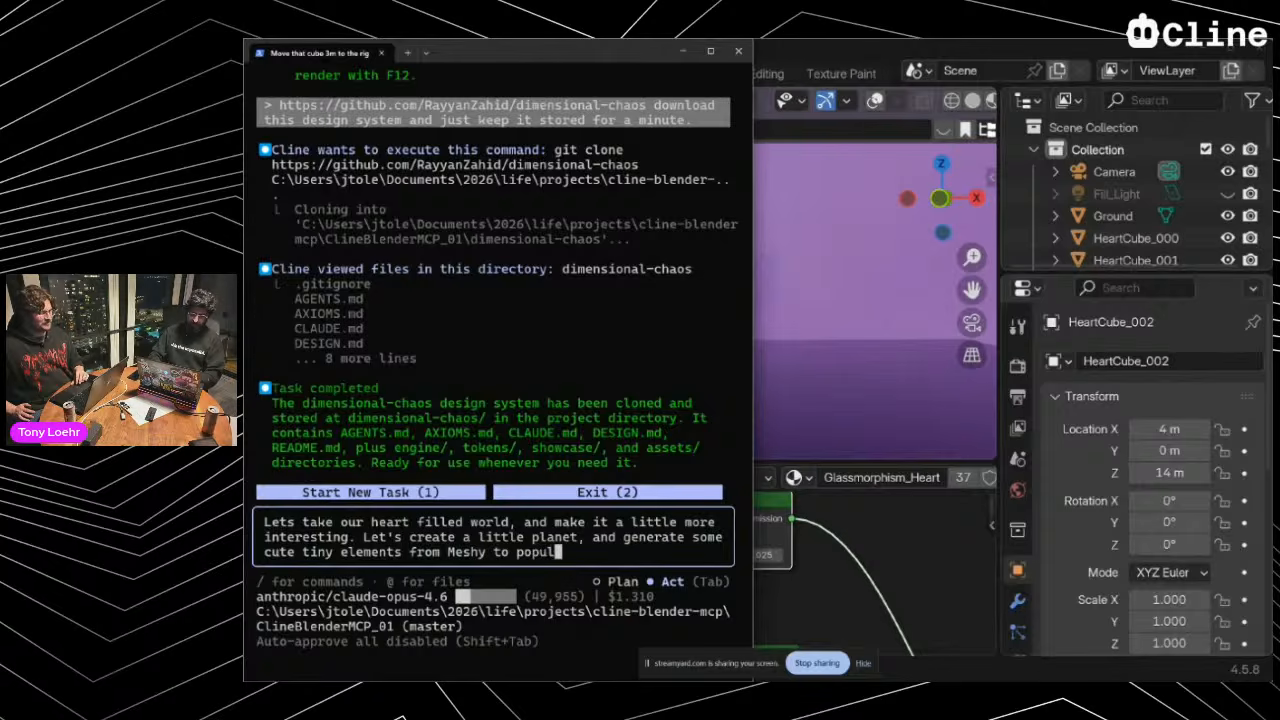
text(ate our)
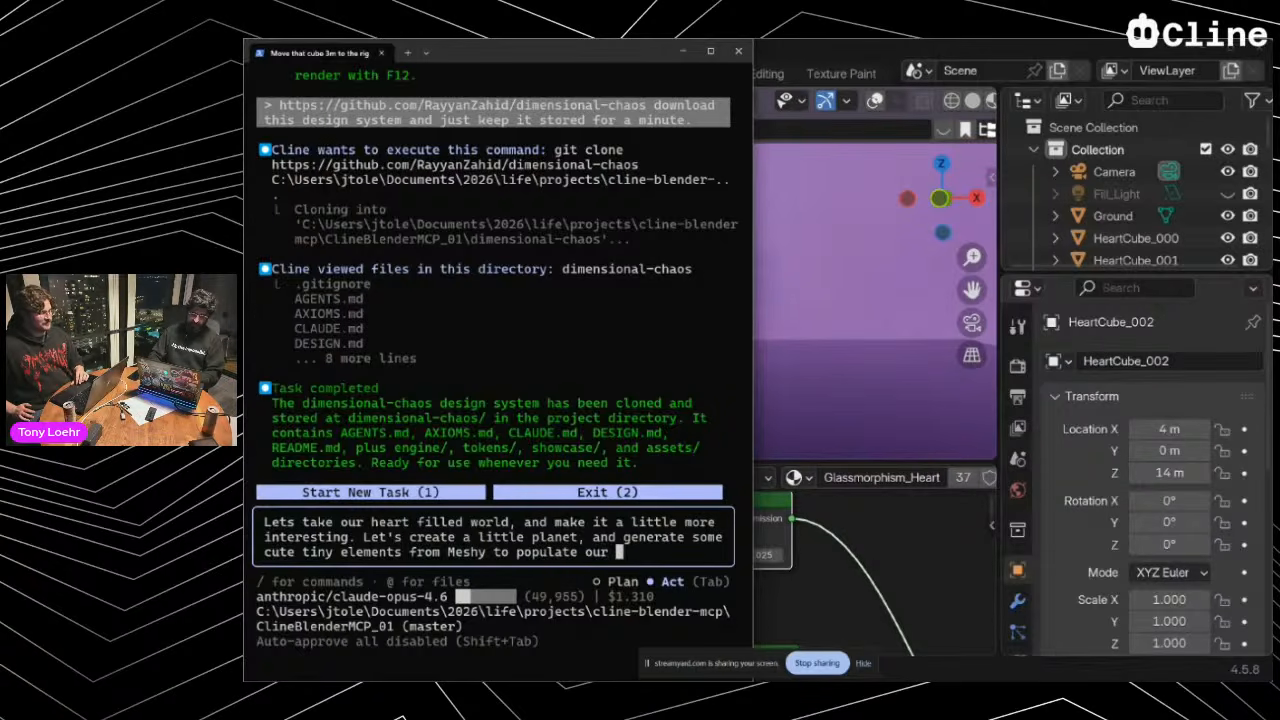
text( tiny planet. ANd als)
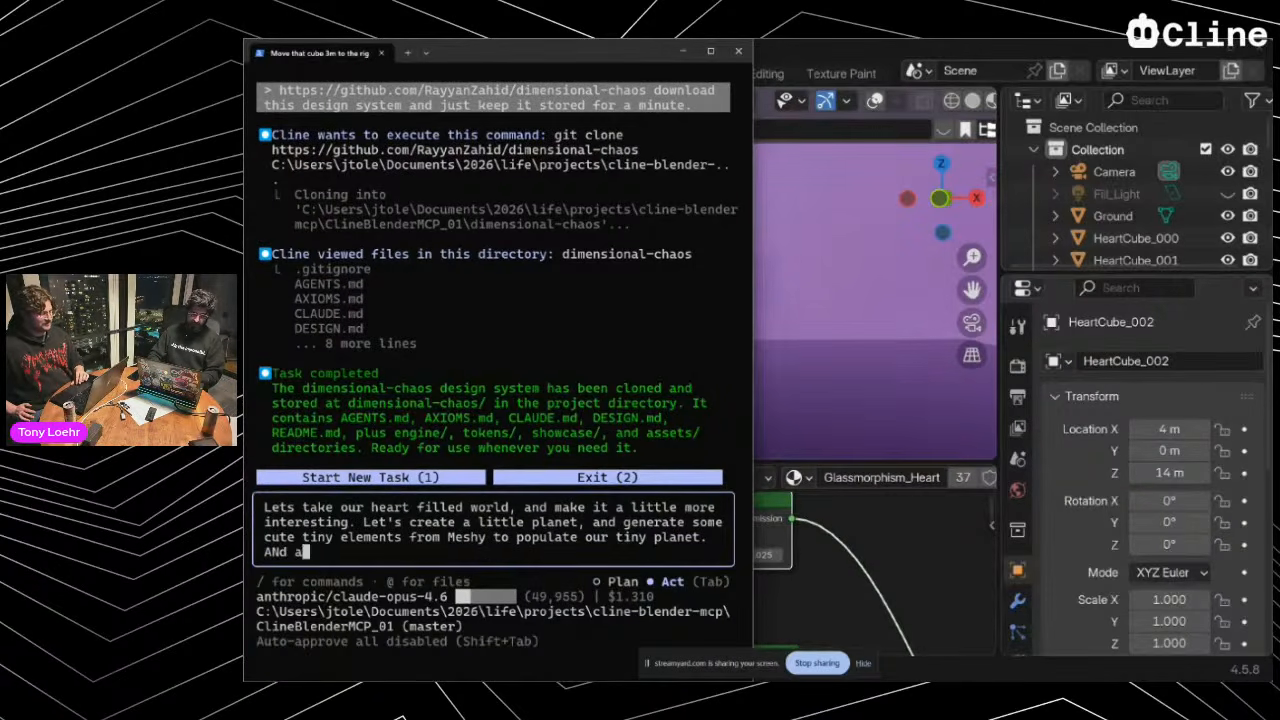
text(o use Bl)
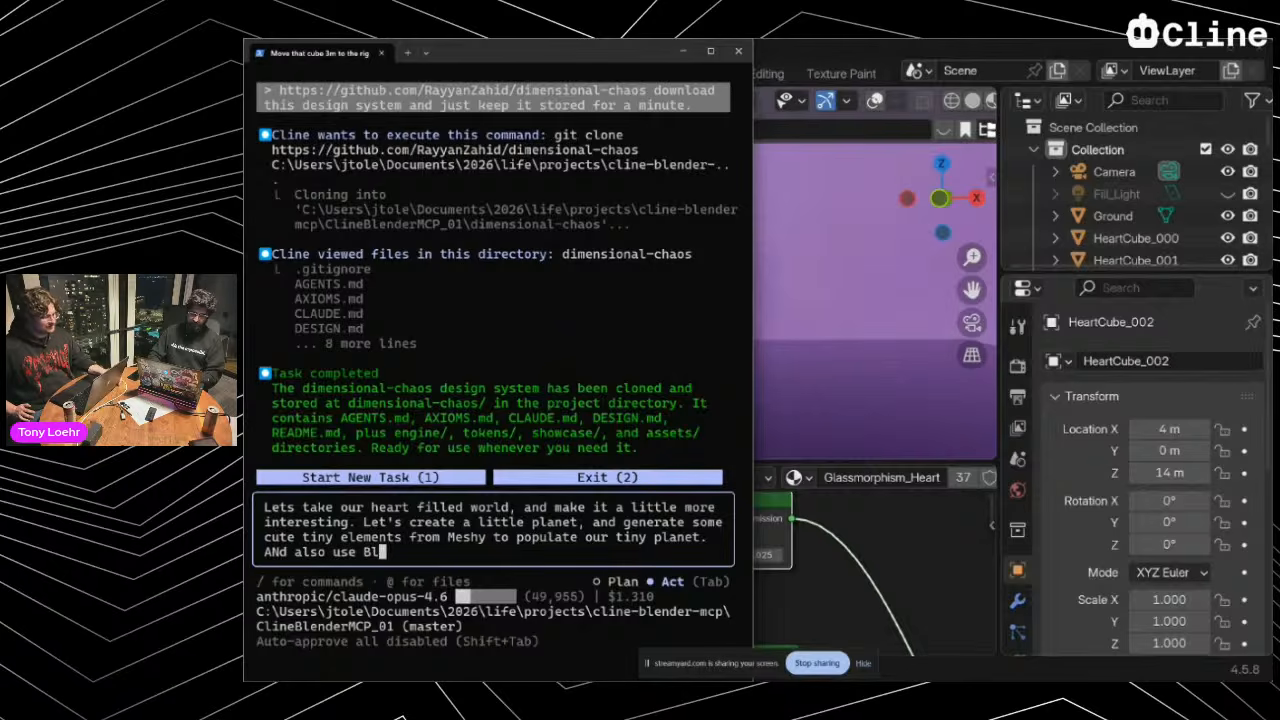
text(enderkit, )
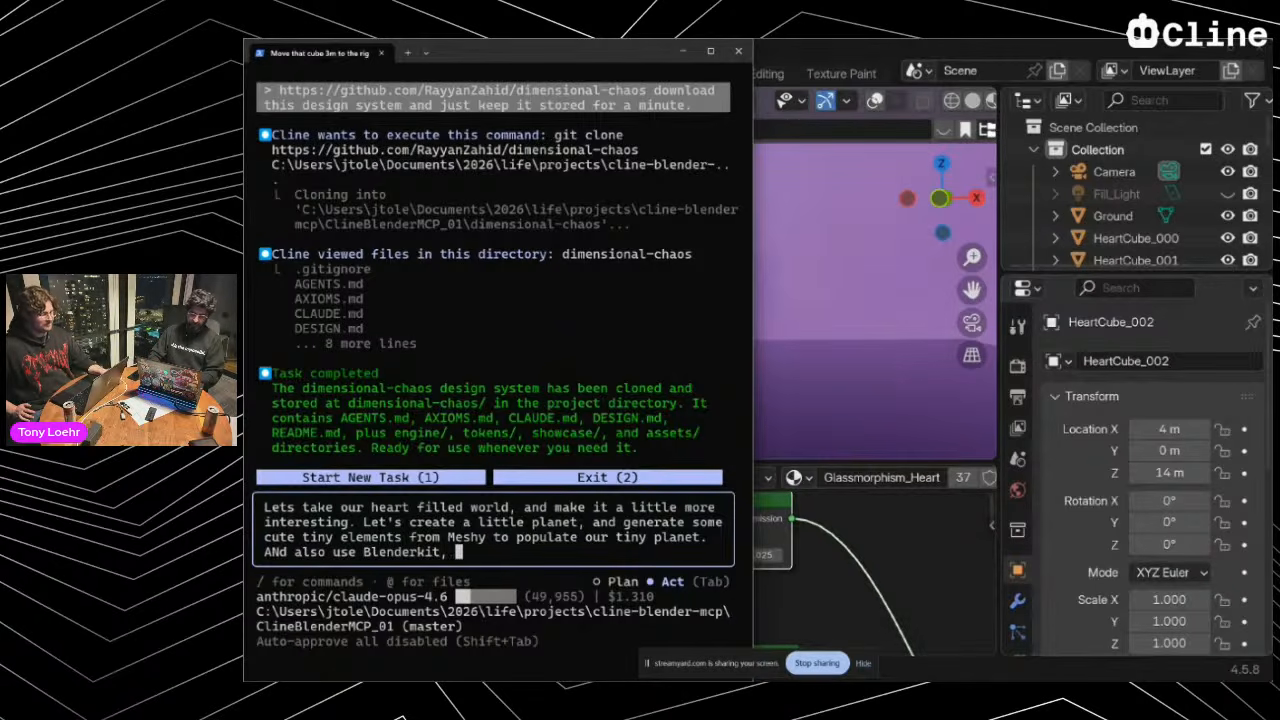
text(search their free )
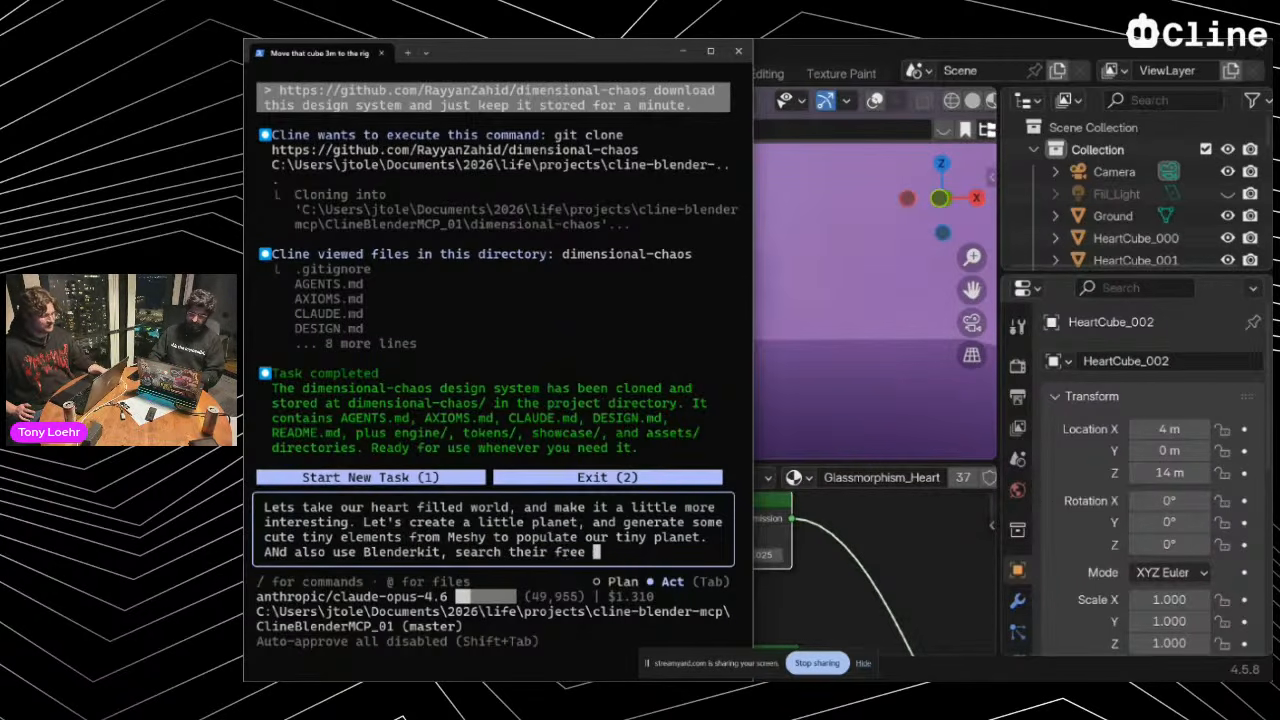
text(assets and find)
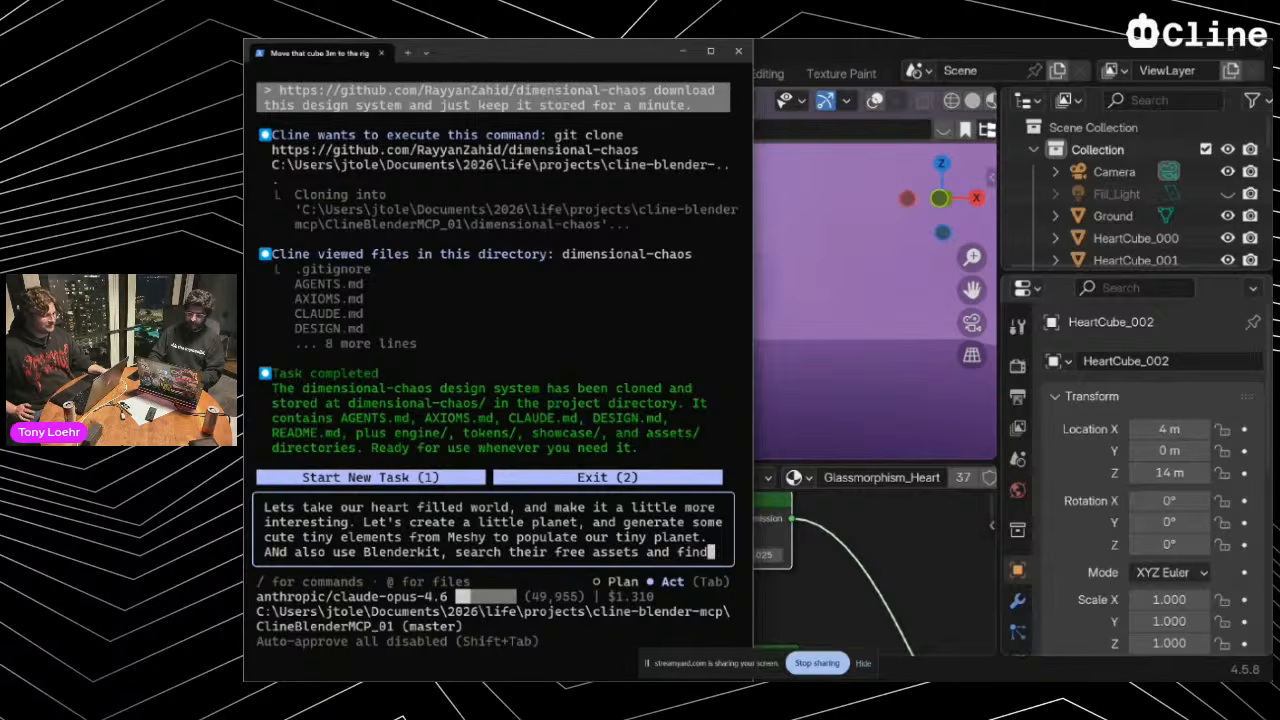
text( some assets to )
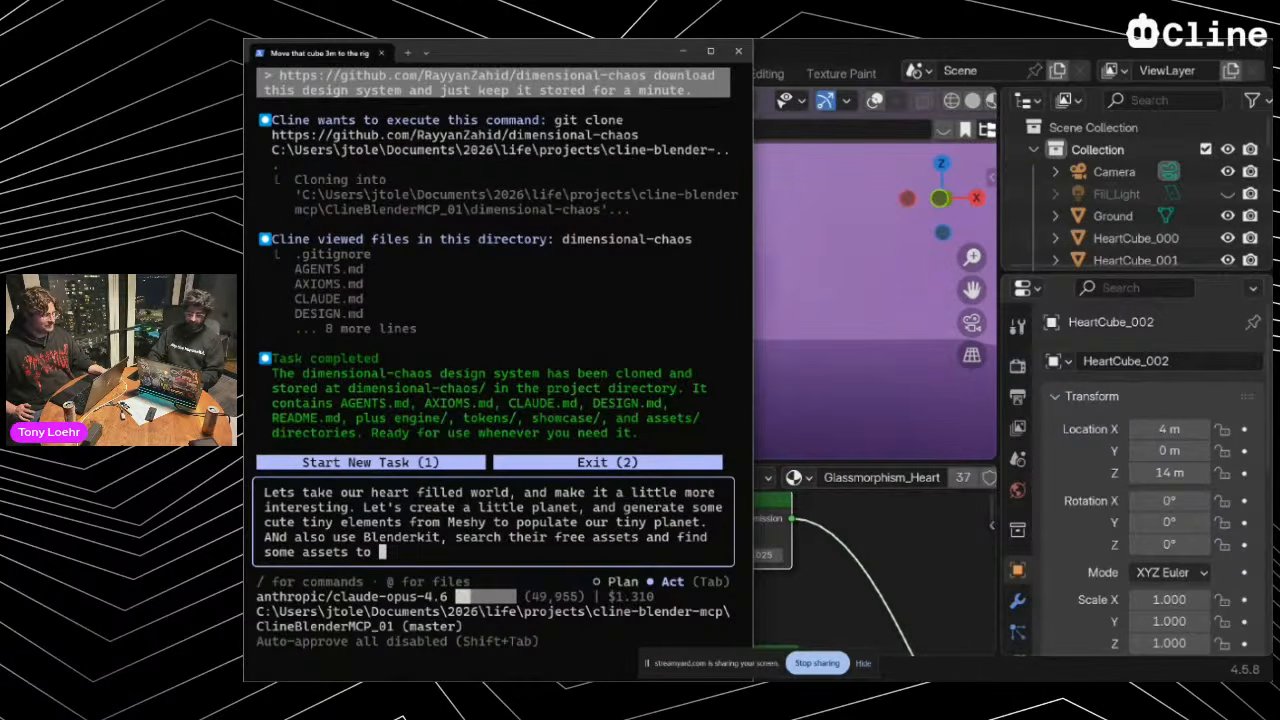
text(populate ou)
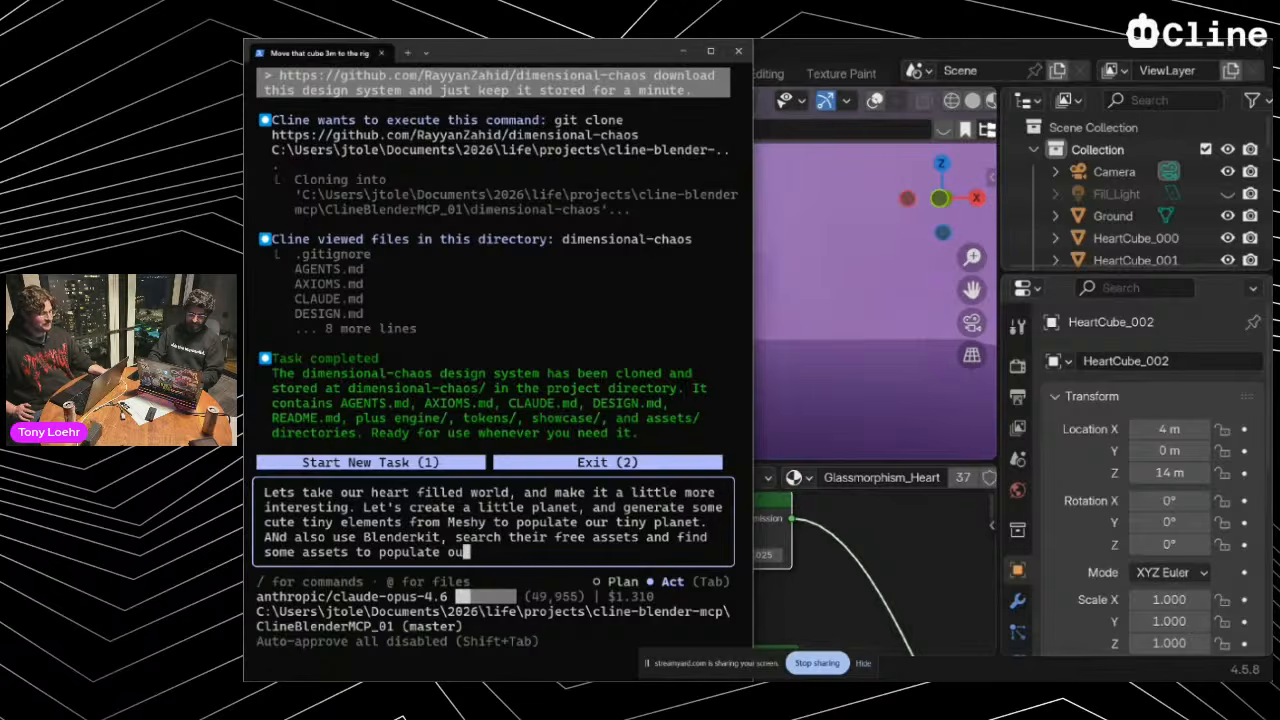
text(r world. Would lo)
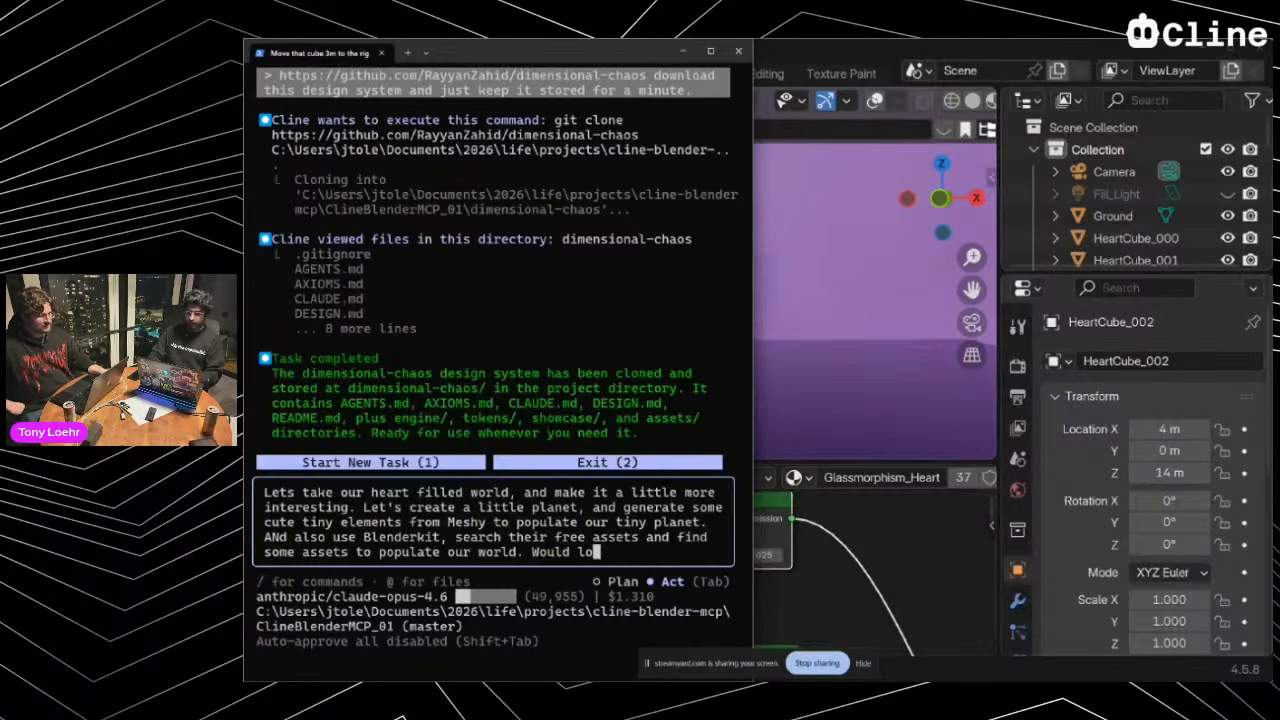
text(ve to have very )
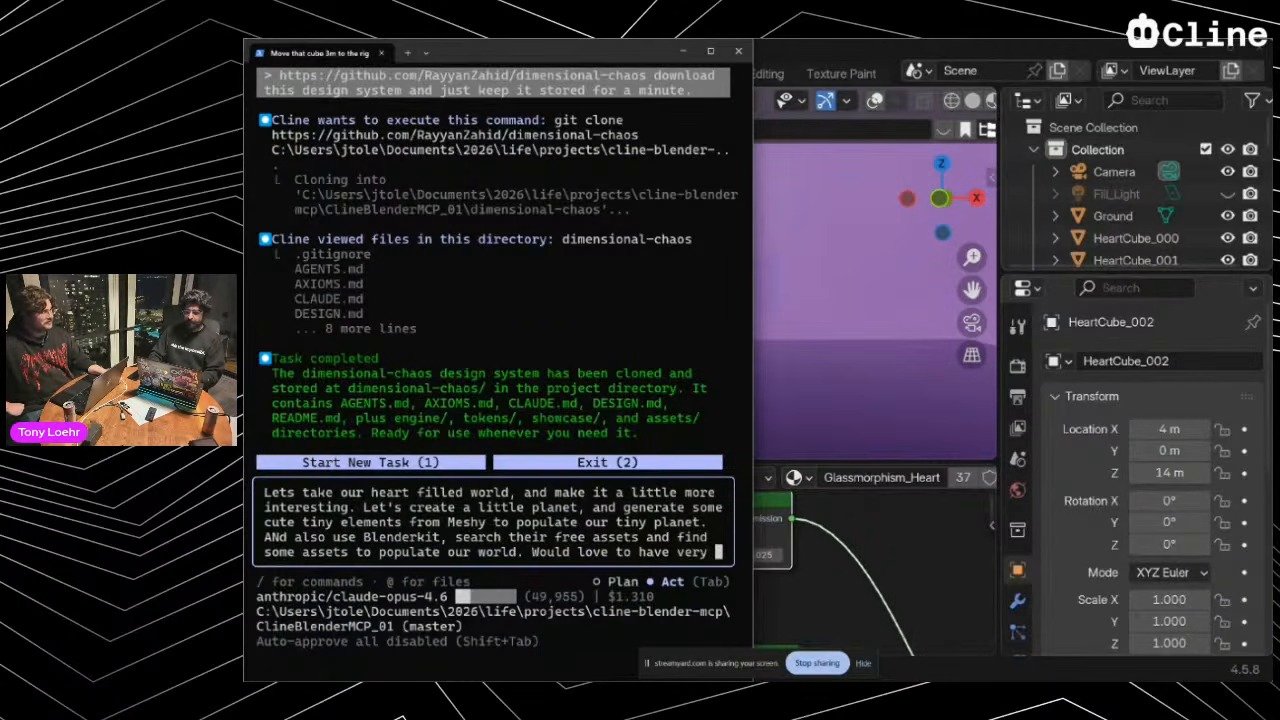
text(good directional)
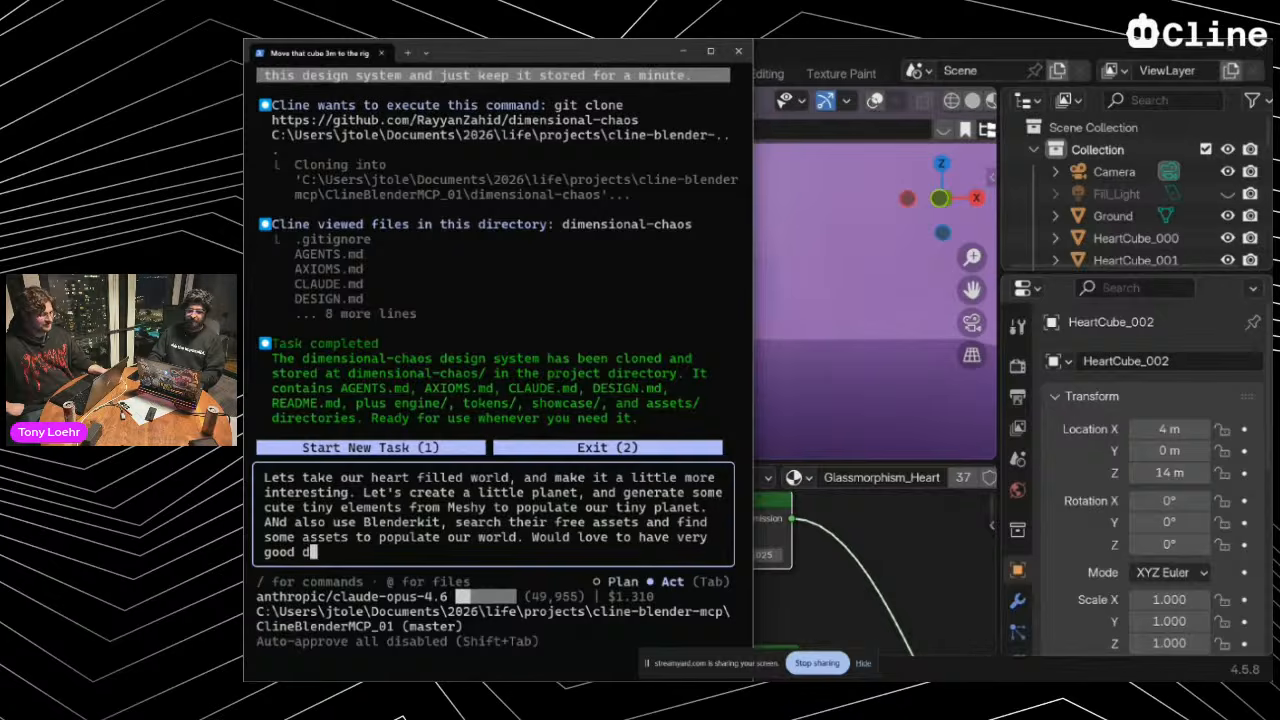
text(hting for contrast.)
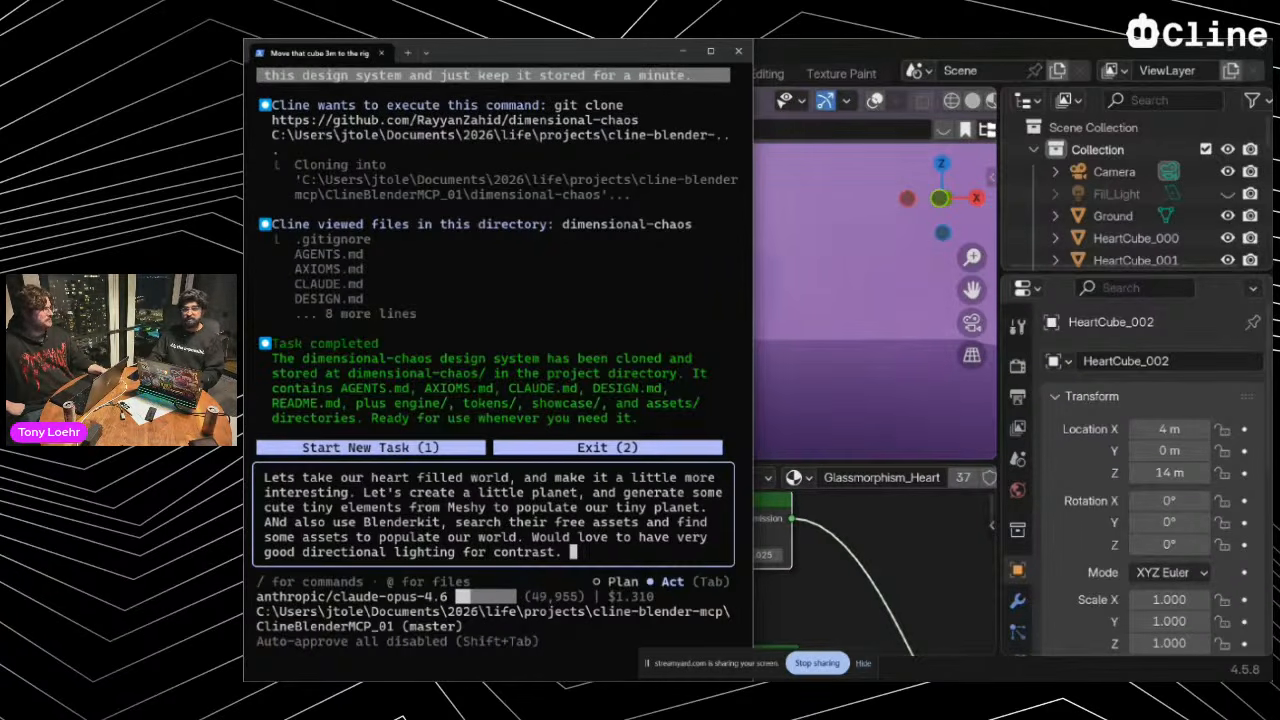
text(2)
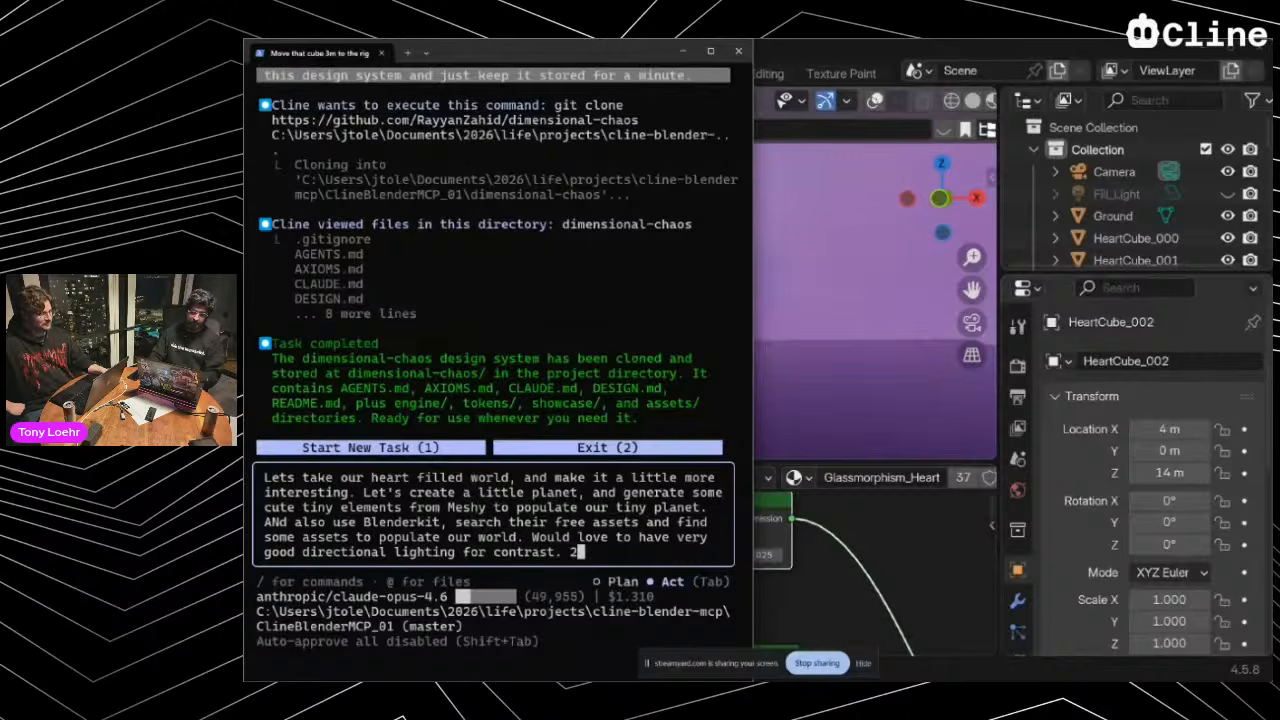
text( meshy objects an)
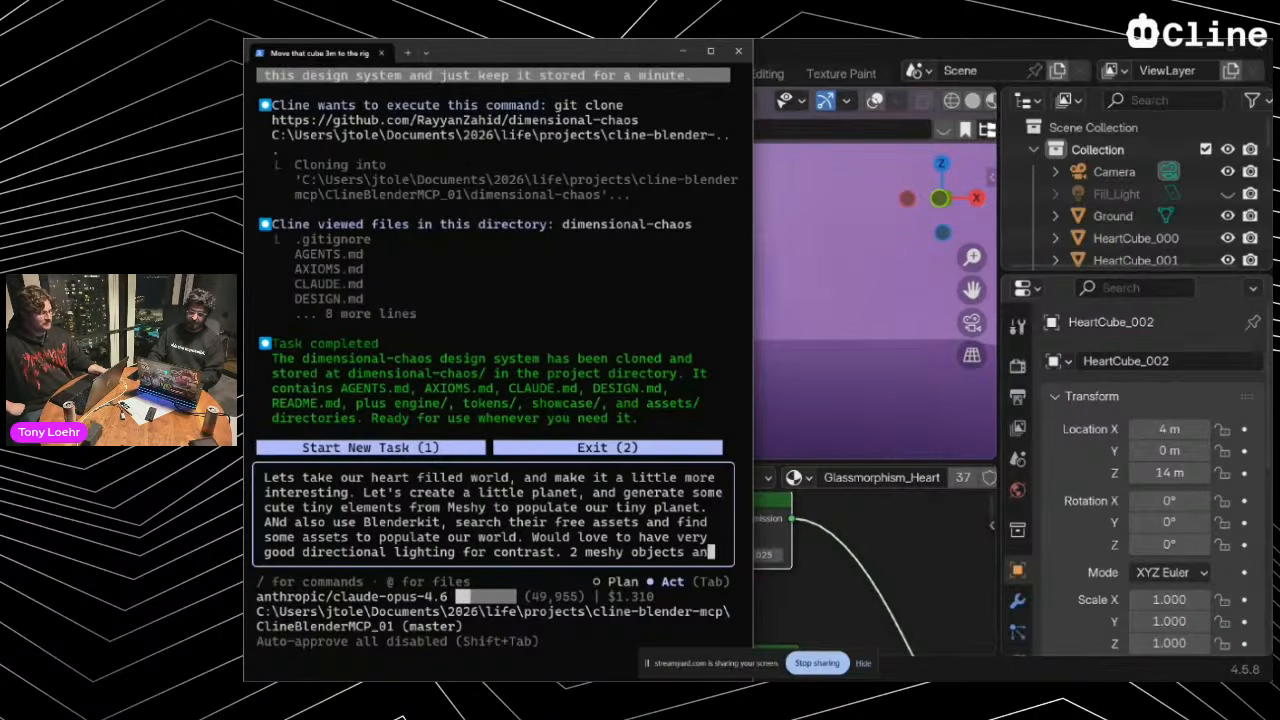
text(d 3 Blen)
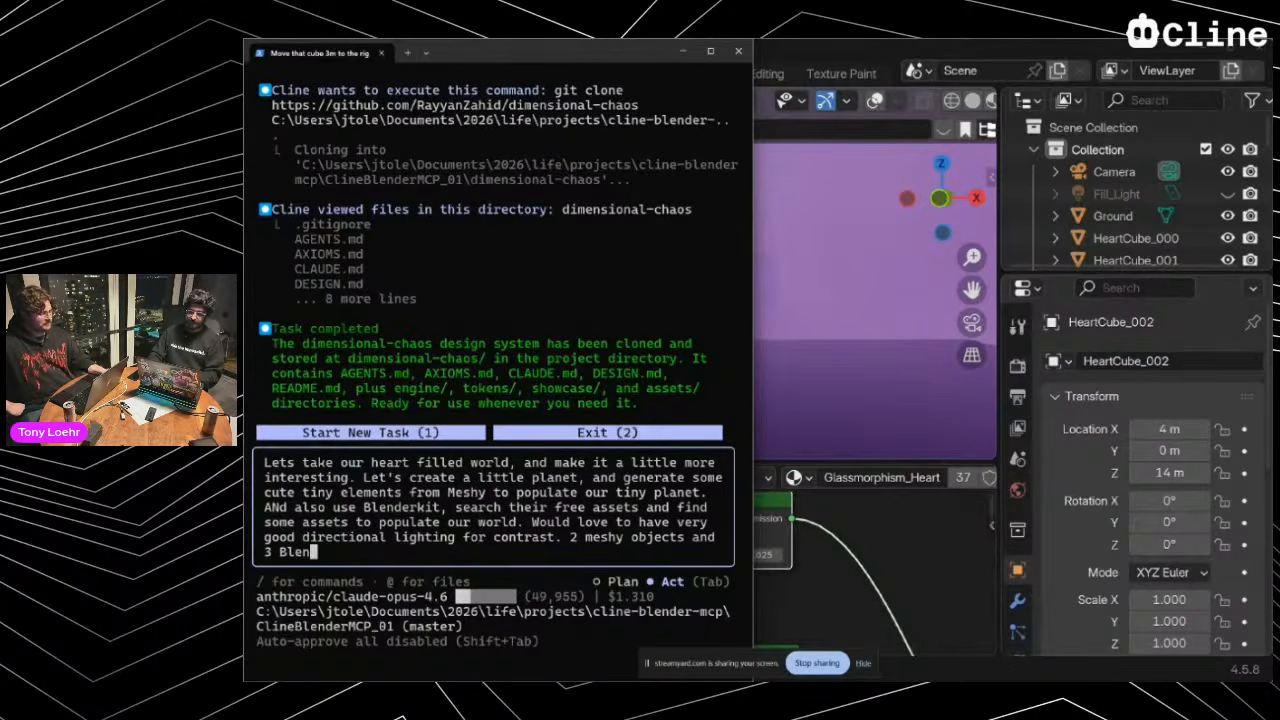
text(derkit free)
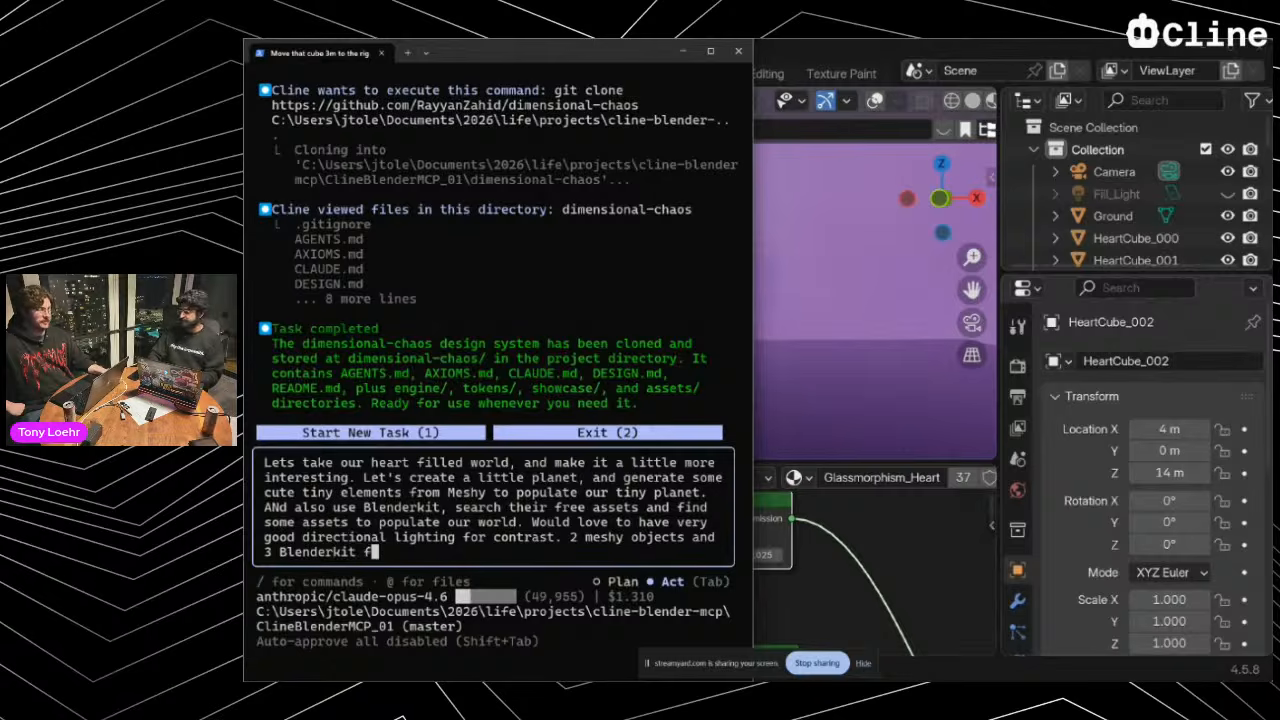
key(BackSpace)
key(BackSpace)
key(BackSpace)
key(BackSpace)
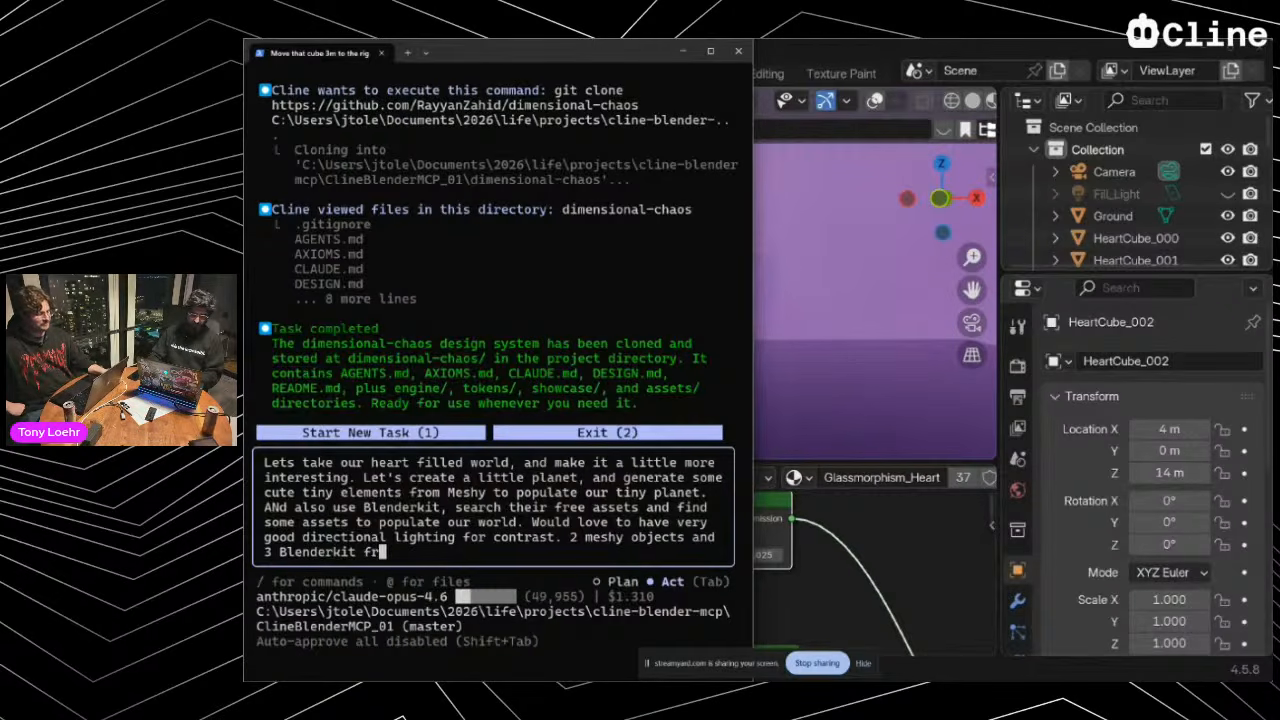
text(assets. )
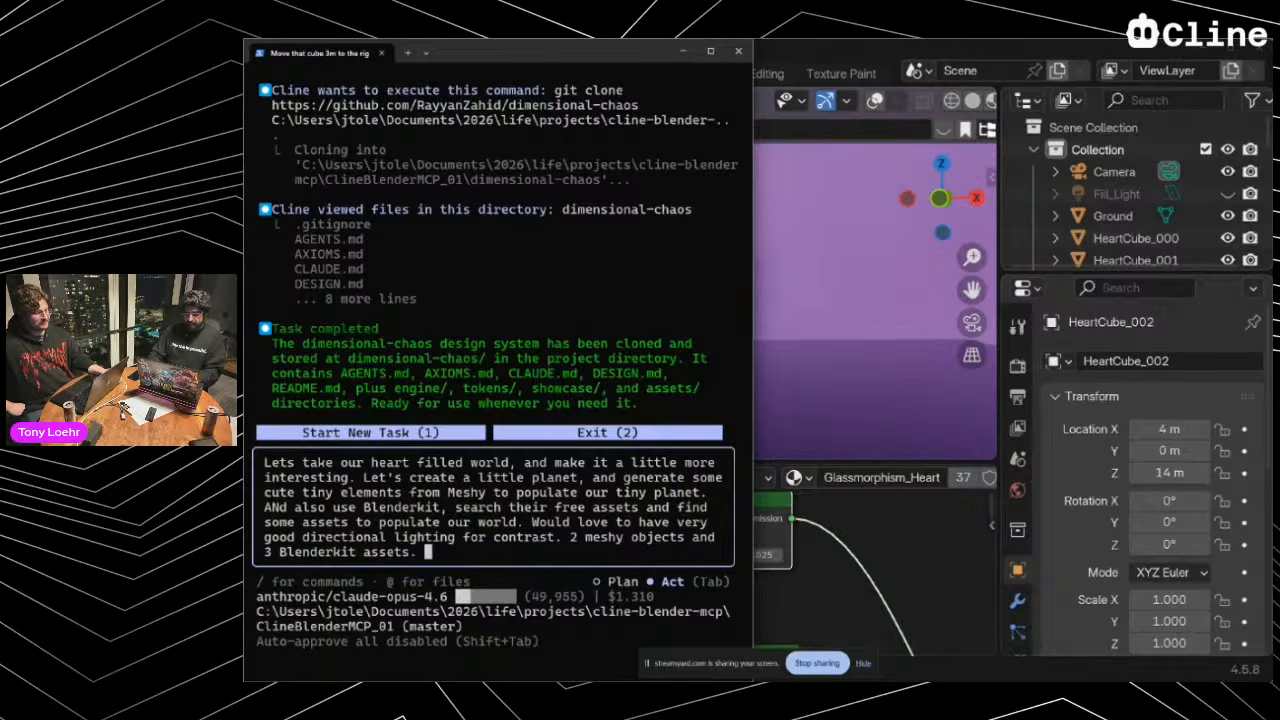
text(Upto you how you wan)
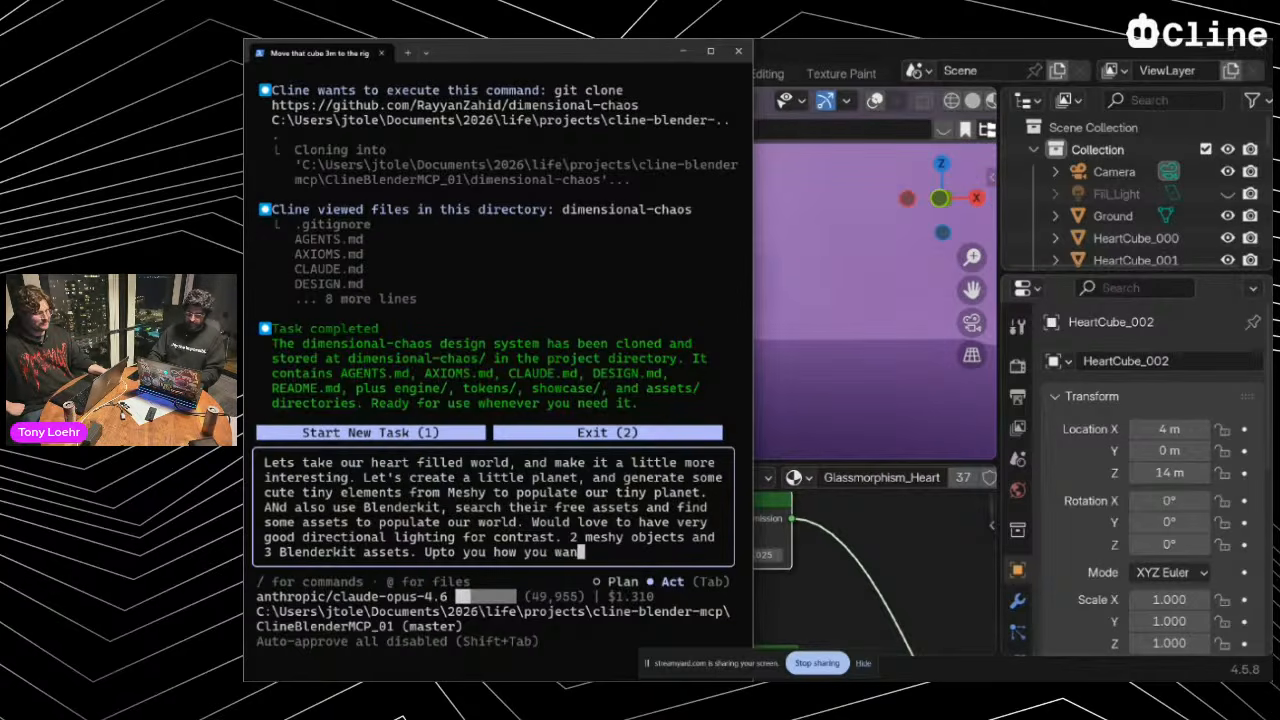
text(t to spatially a)
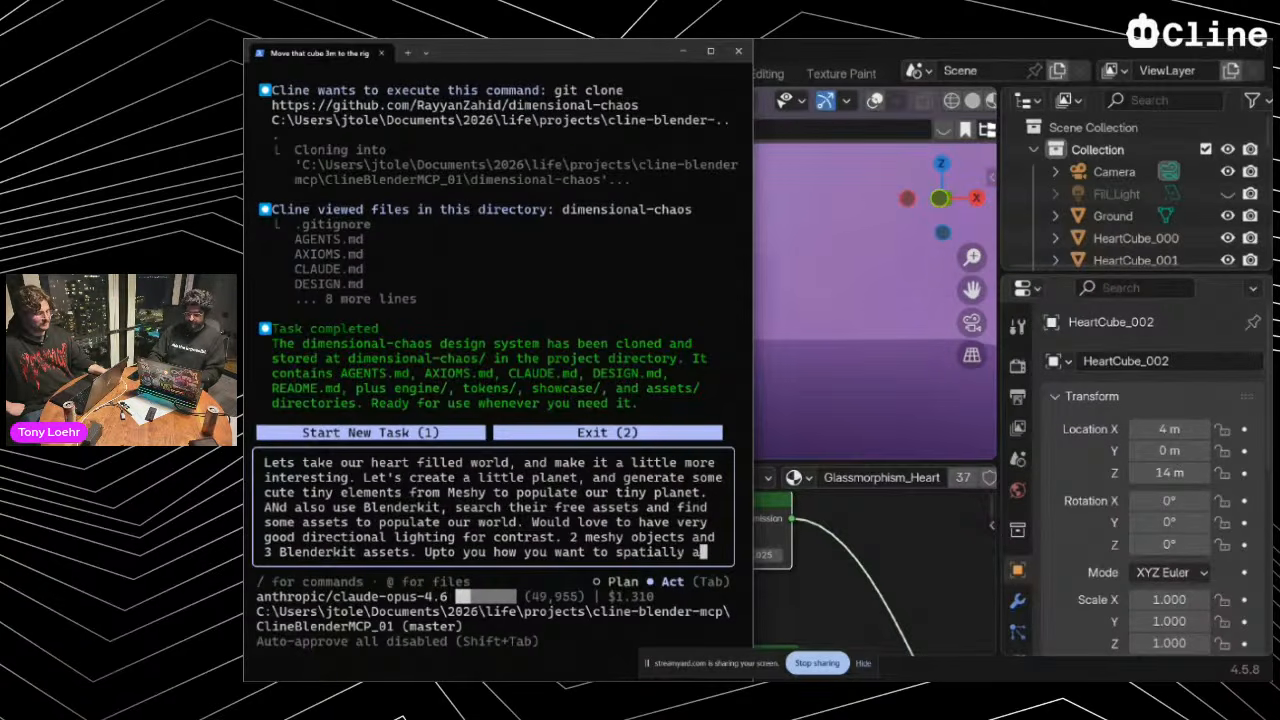
text(rrange it. )
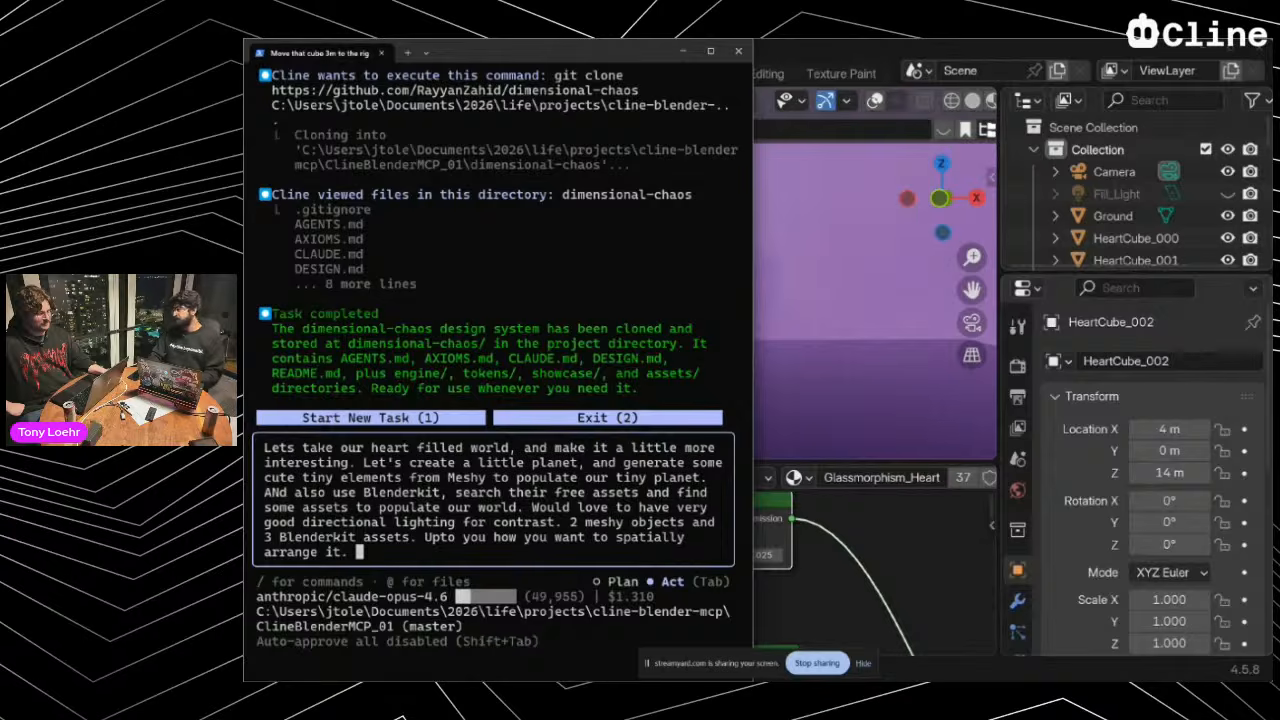
text(I trust you.)
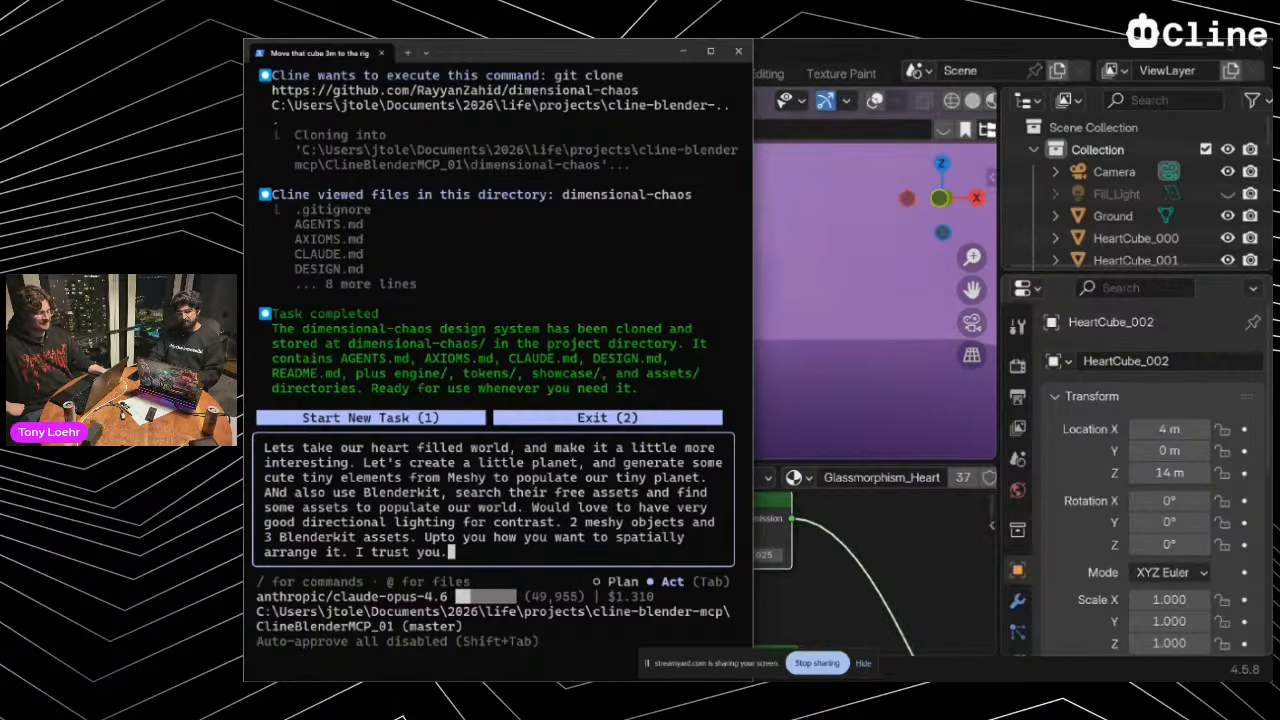
key(Return)
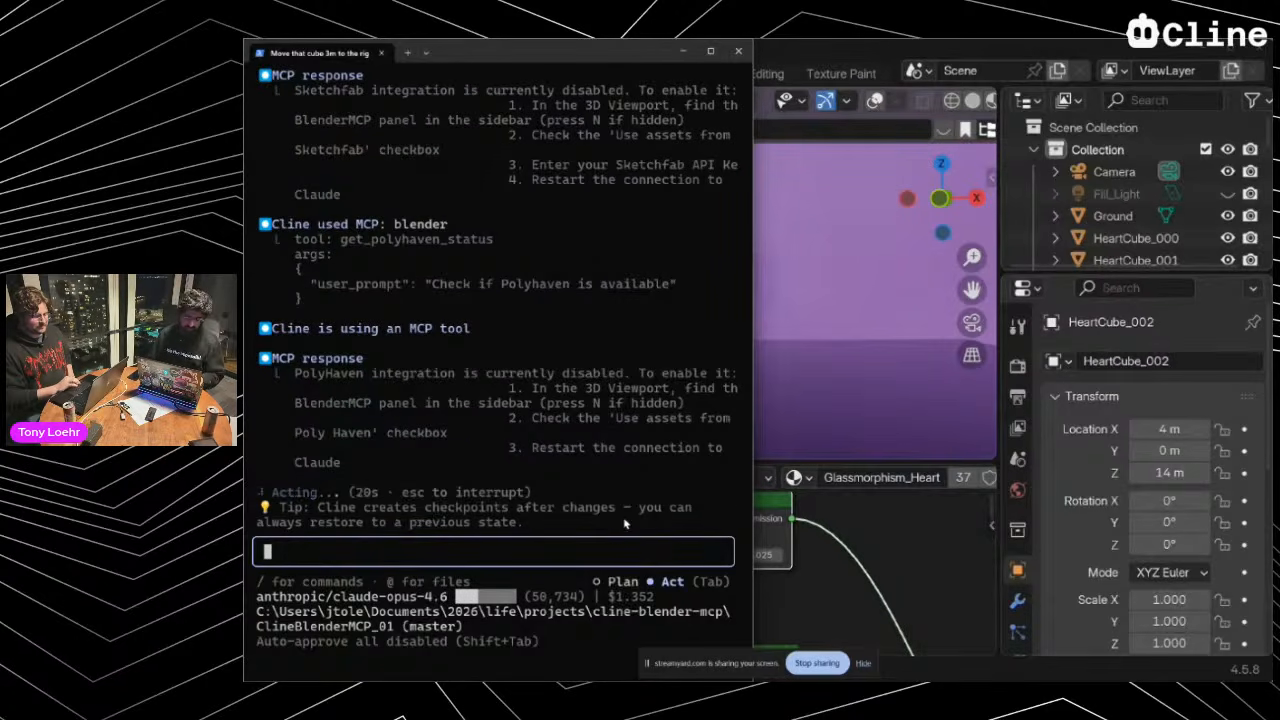
Interrupt Cline's task and copy the cline-blender-mcp folder path from File Explorer
key(Escape)
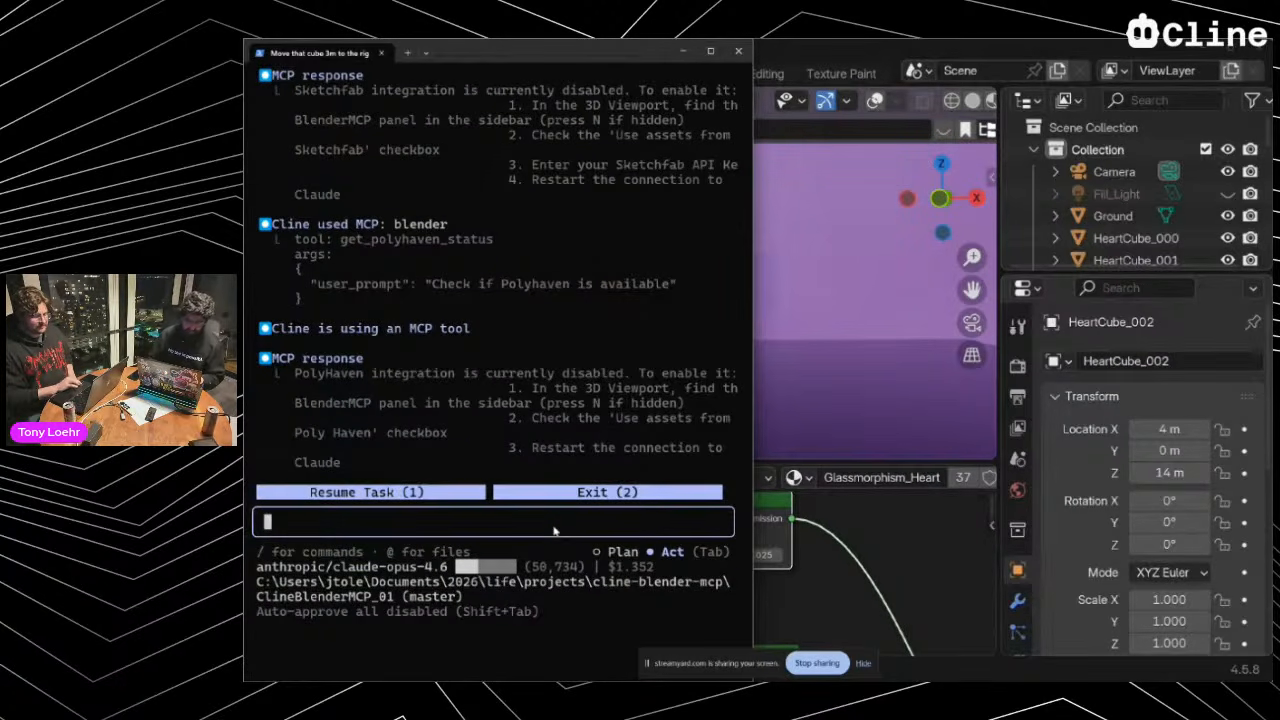
key(alt+Tab)
key(alt+Tab)
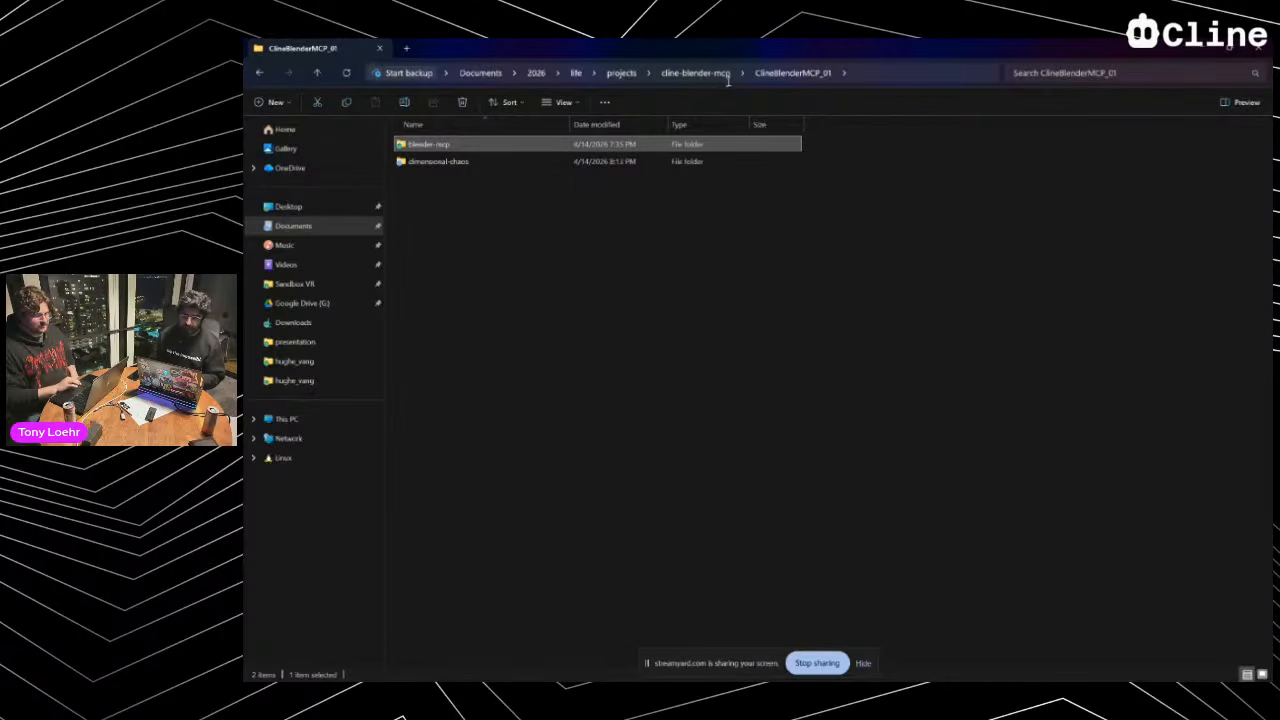
click(716, 77)
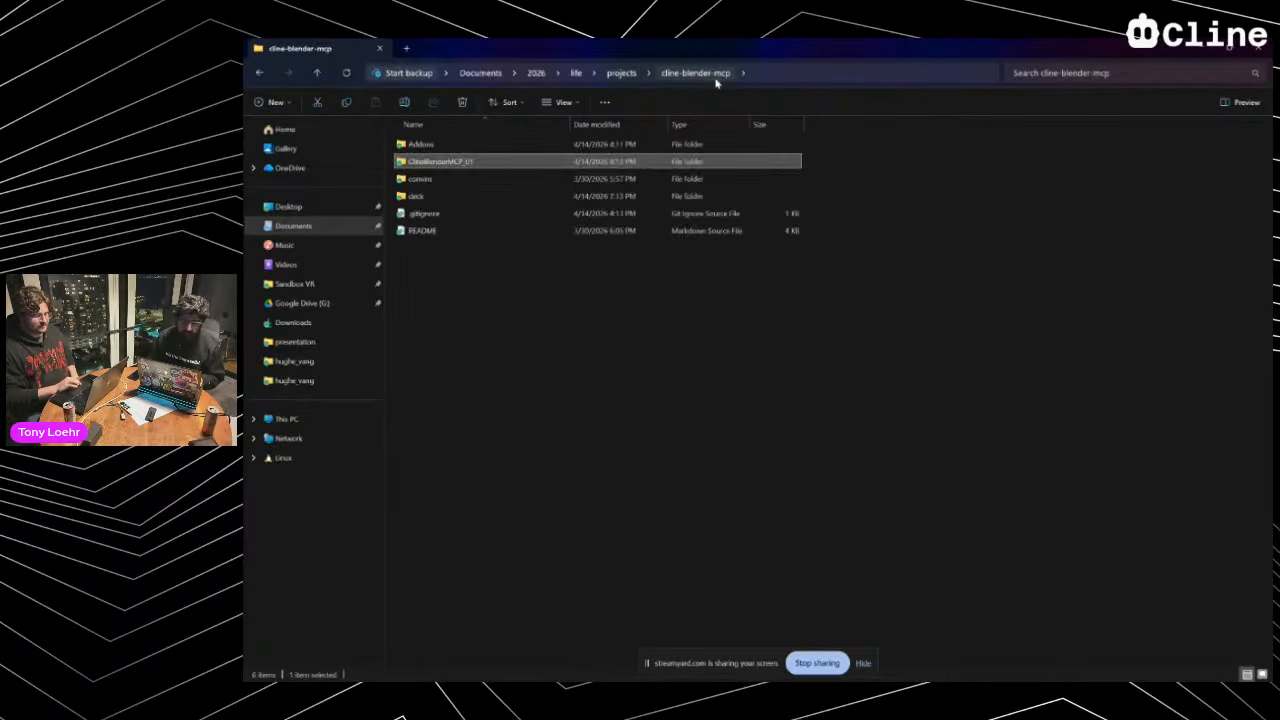
click(805, 70)
key(alt+Tab)
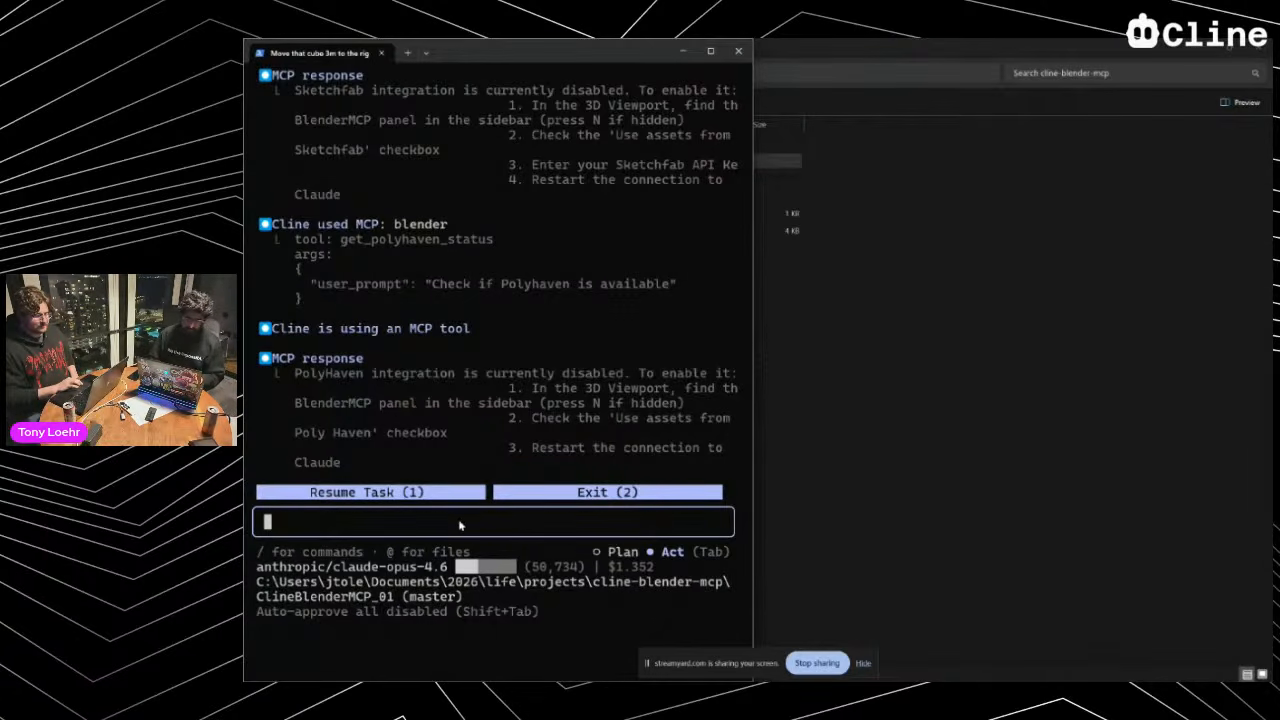
Give Cline the cline-blender-mcp path as the Meshy .env and free BlenderKit bridge location, and approve listing its files
text(C:\Users\jtole\Documents\2026\life\projects\cline-blender-mcp)
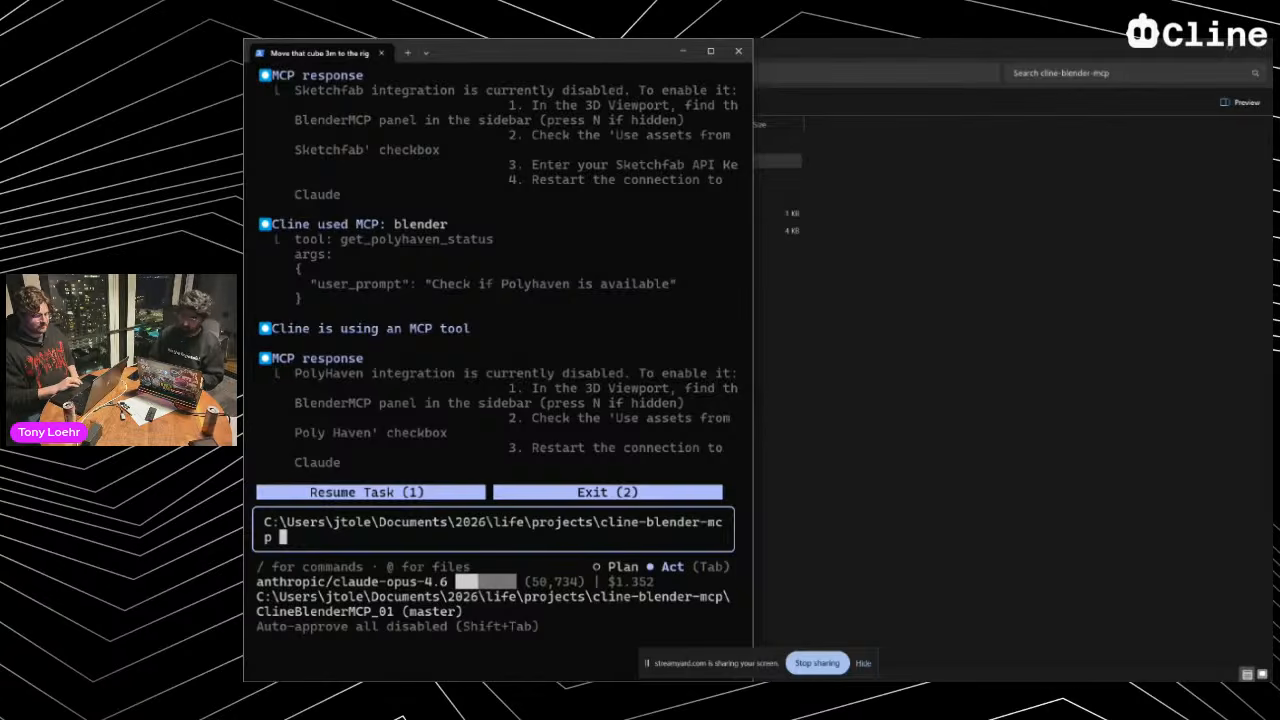
text(you can)
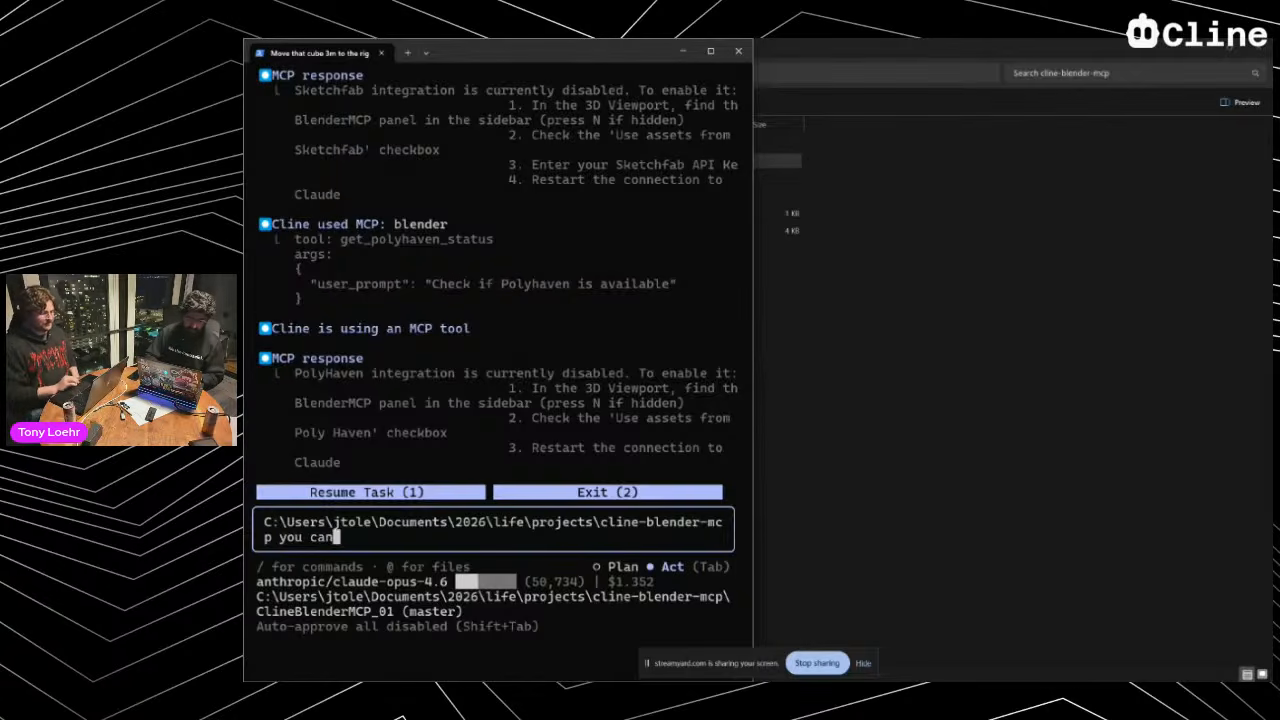
text( find .env fo)
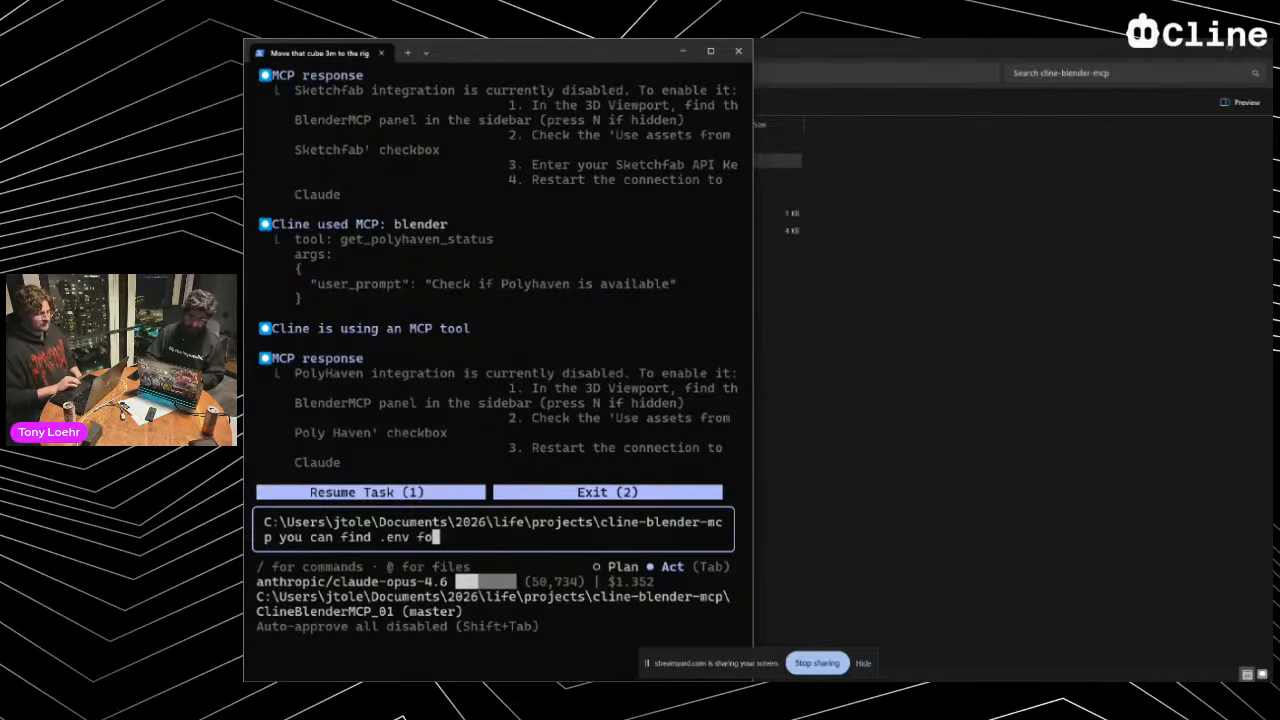
text(r meshy here and also )
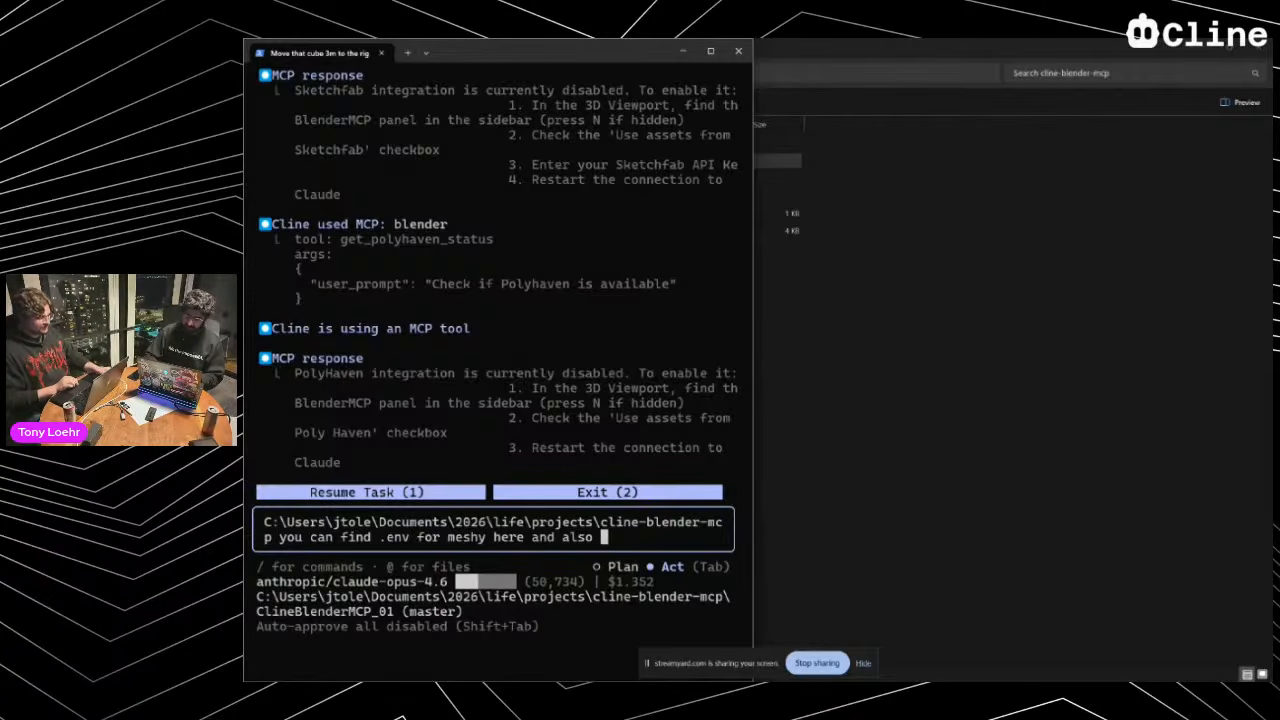
text(blenderkit)
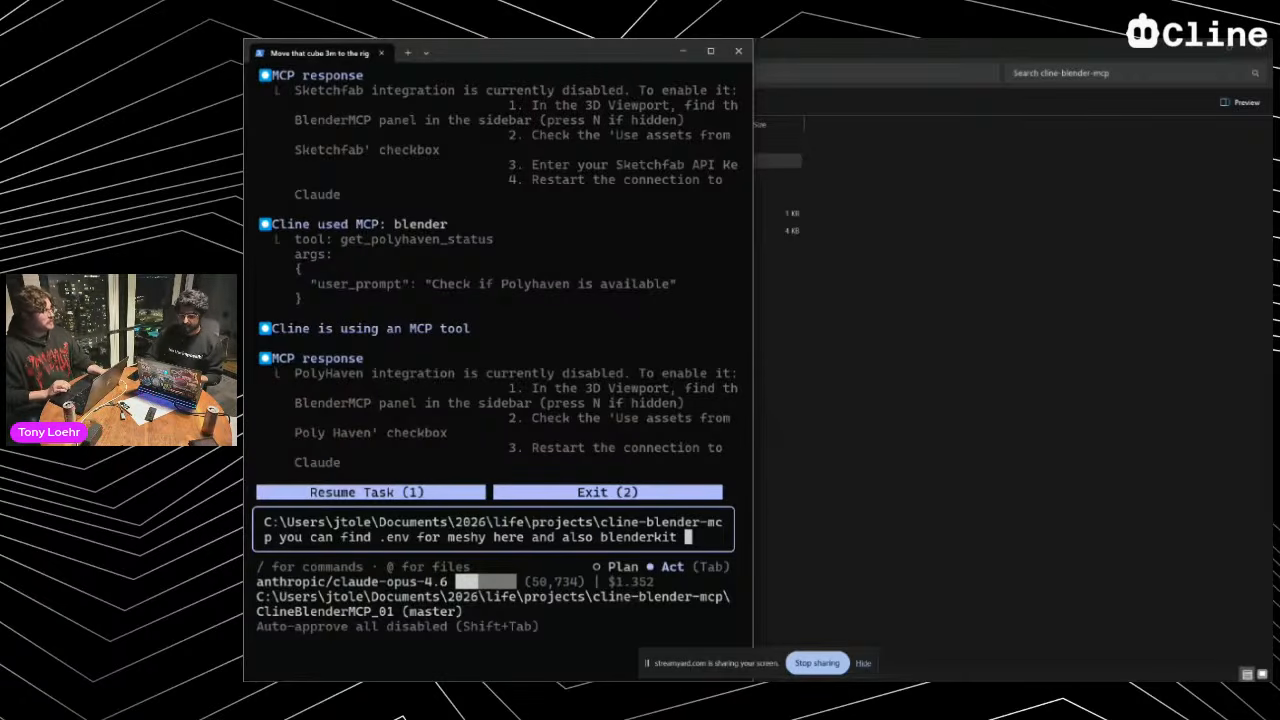
text(bridge )
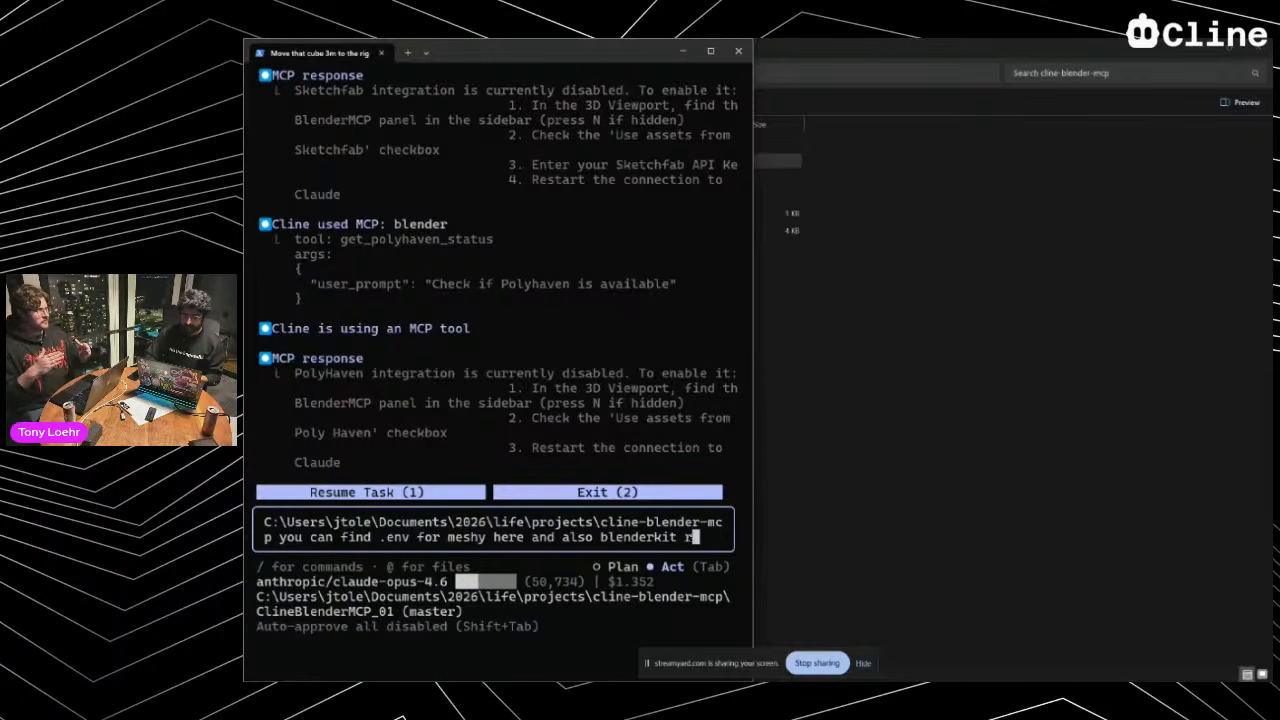
text(for free)
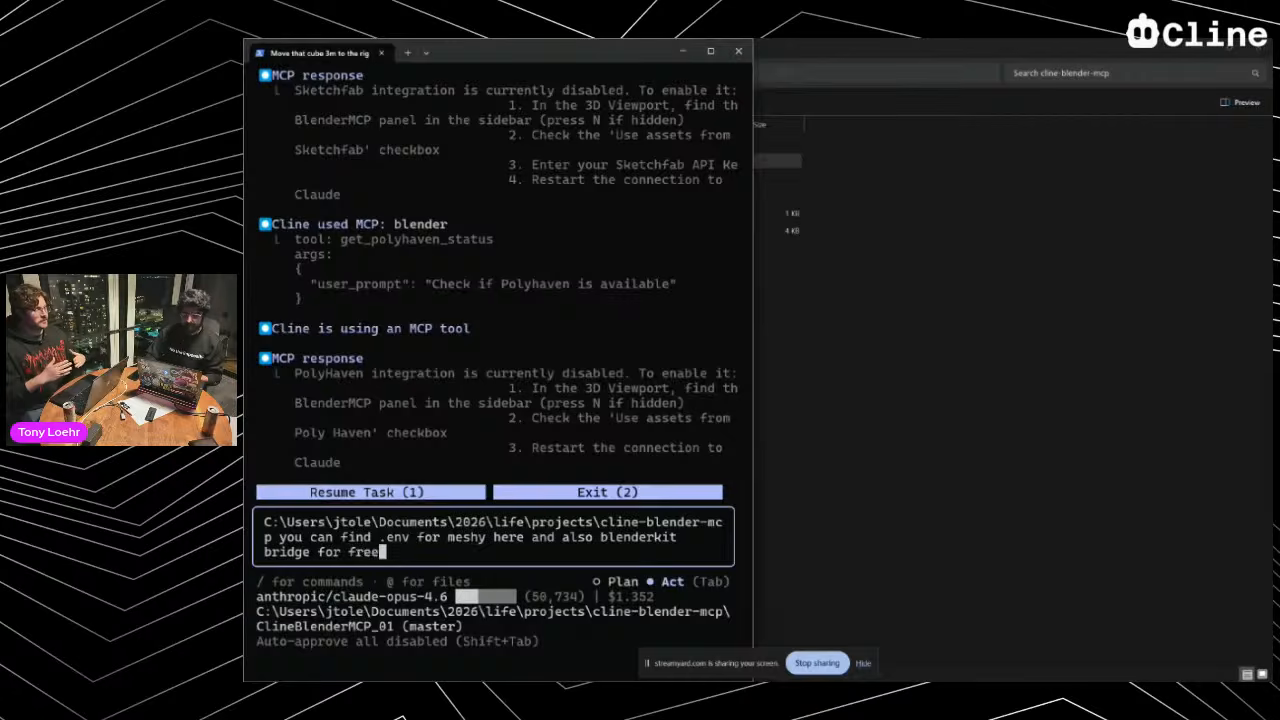
key(Return)
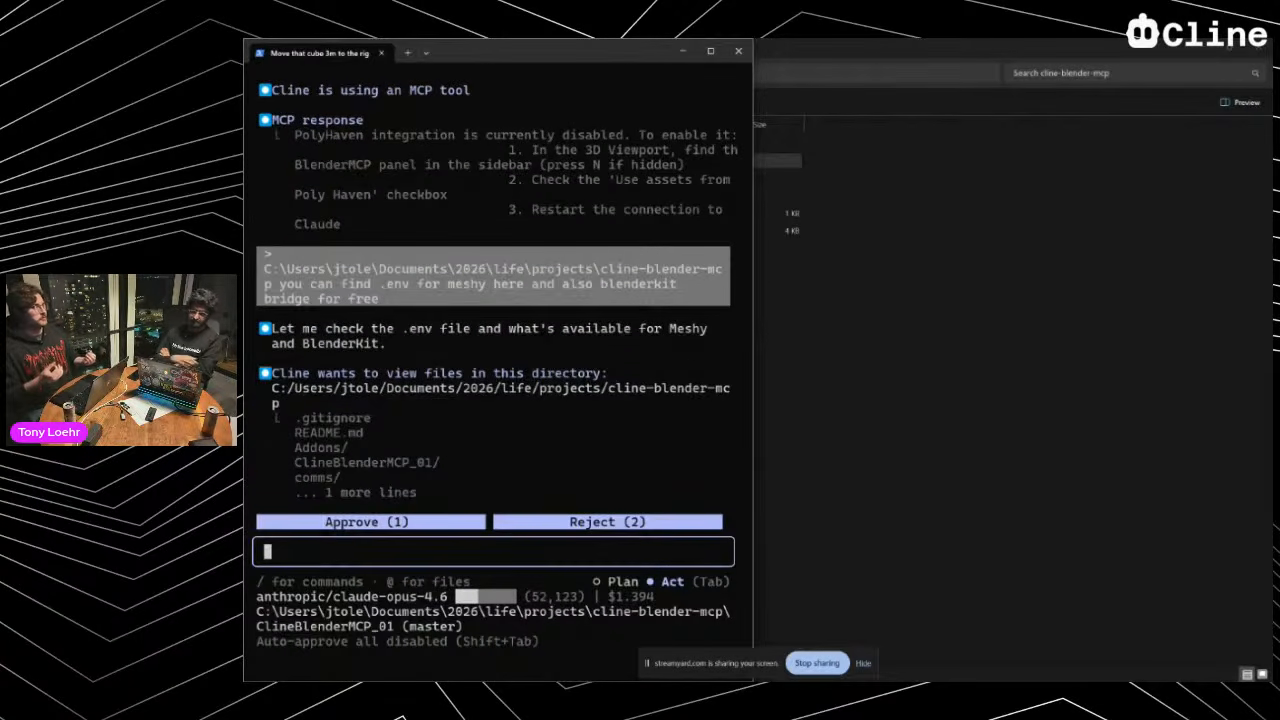
key(1)
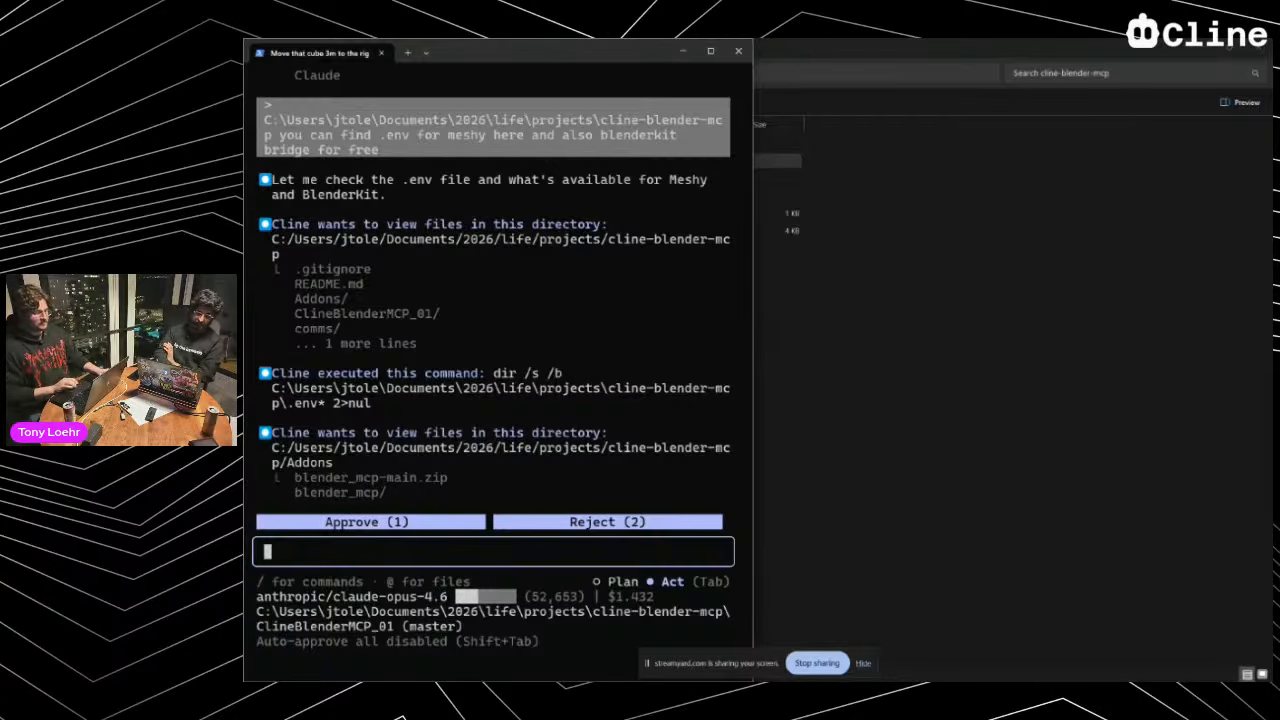
Approve Cline viewing the Addons folder while it searches for the Meshy API key
key(1)
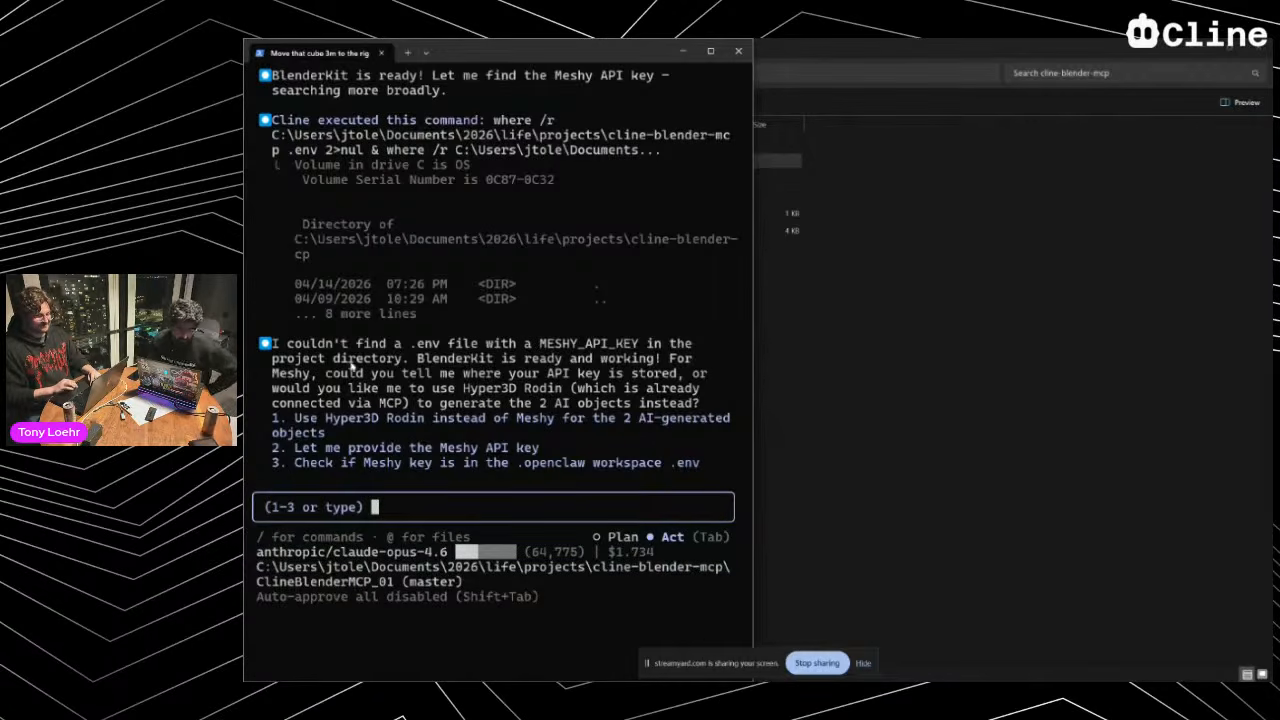
Briefly highlight Cline's reply about the missing MESHY_API_KEY, then bring up the window switcher
drag(374, 358, 495, 343)
click(496, 343)
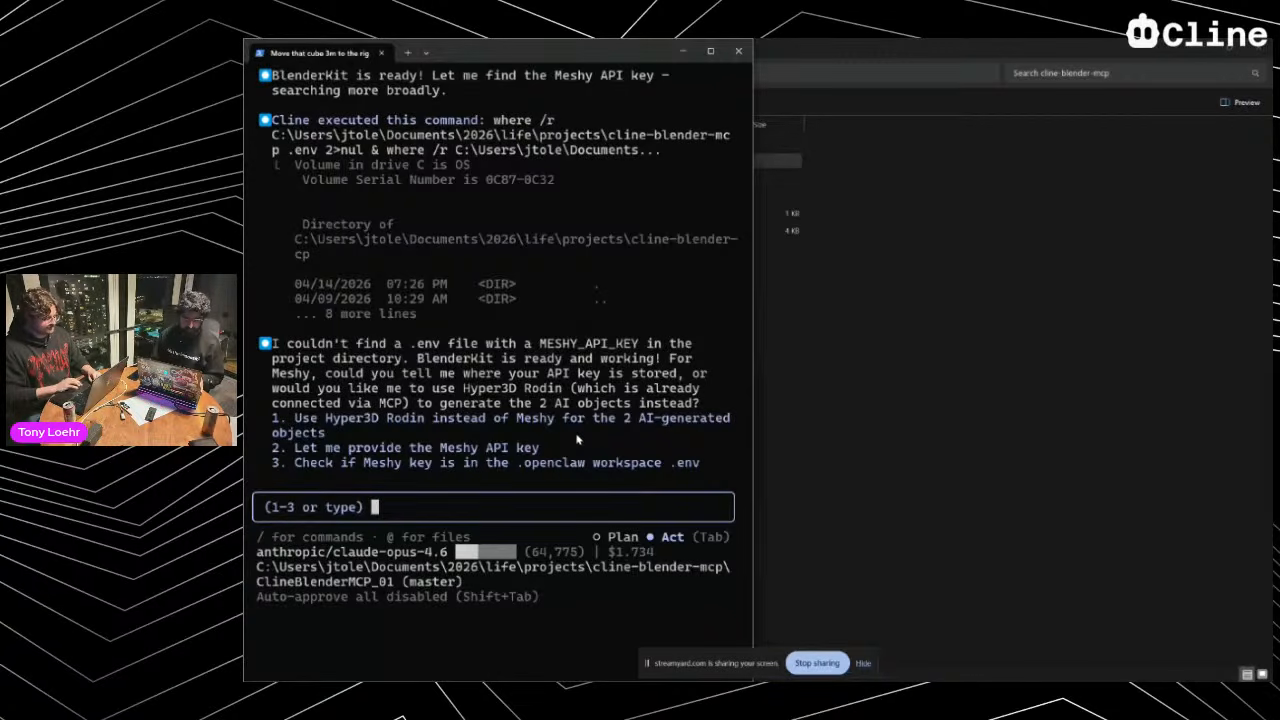
key(alt+Tab)
key(Tab)
key(Tab)
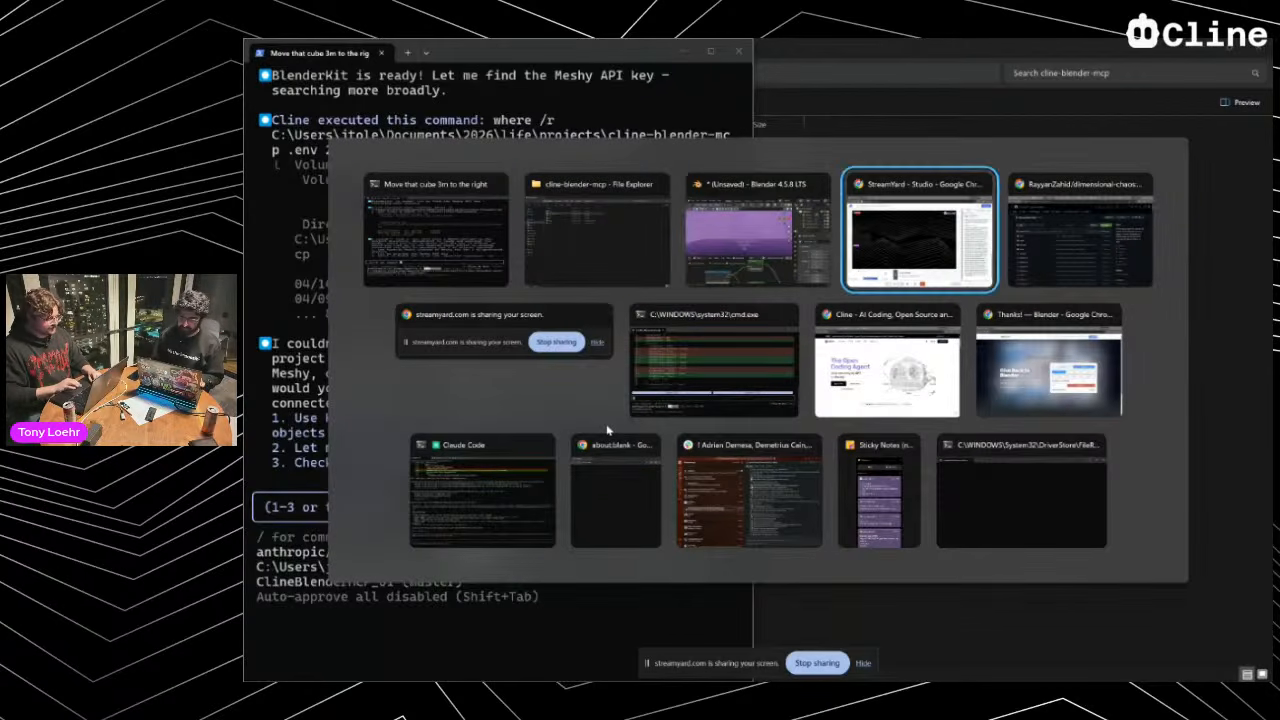
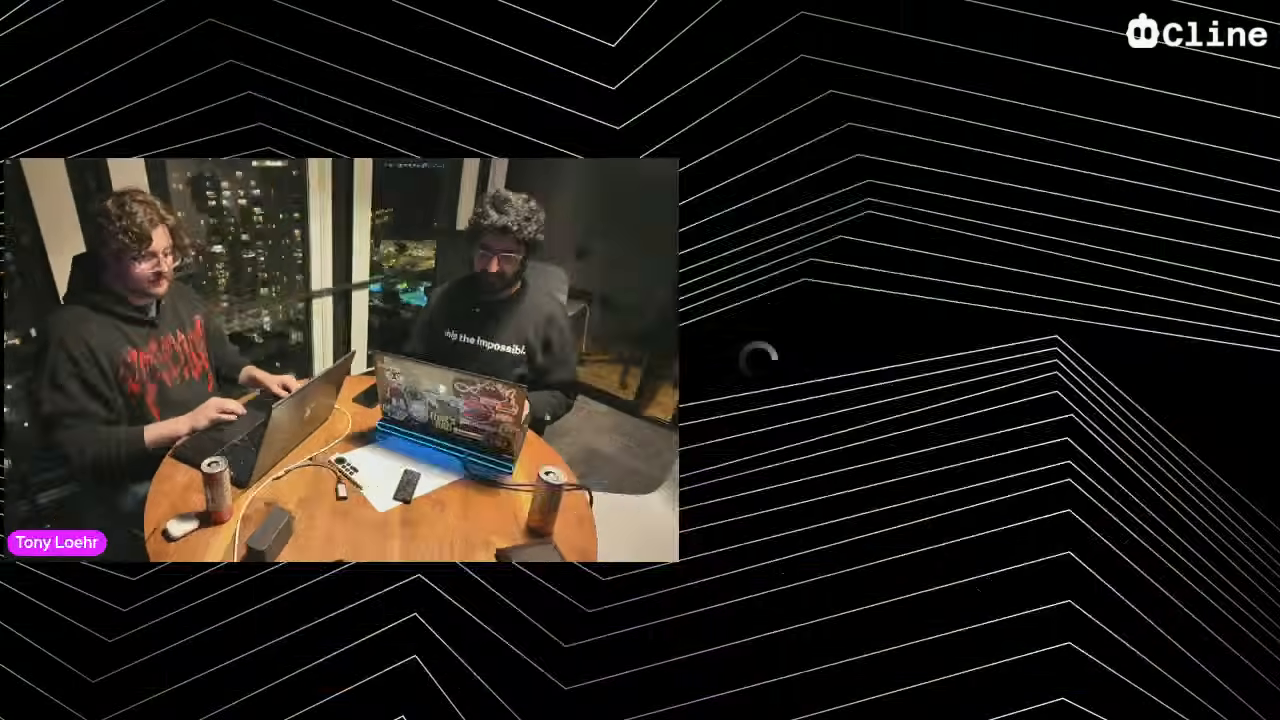
Review the three keys listed on Meshy's API settings page, then bring Cline back in front
key(alt+Tab)
key(alt+shift+Tab)
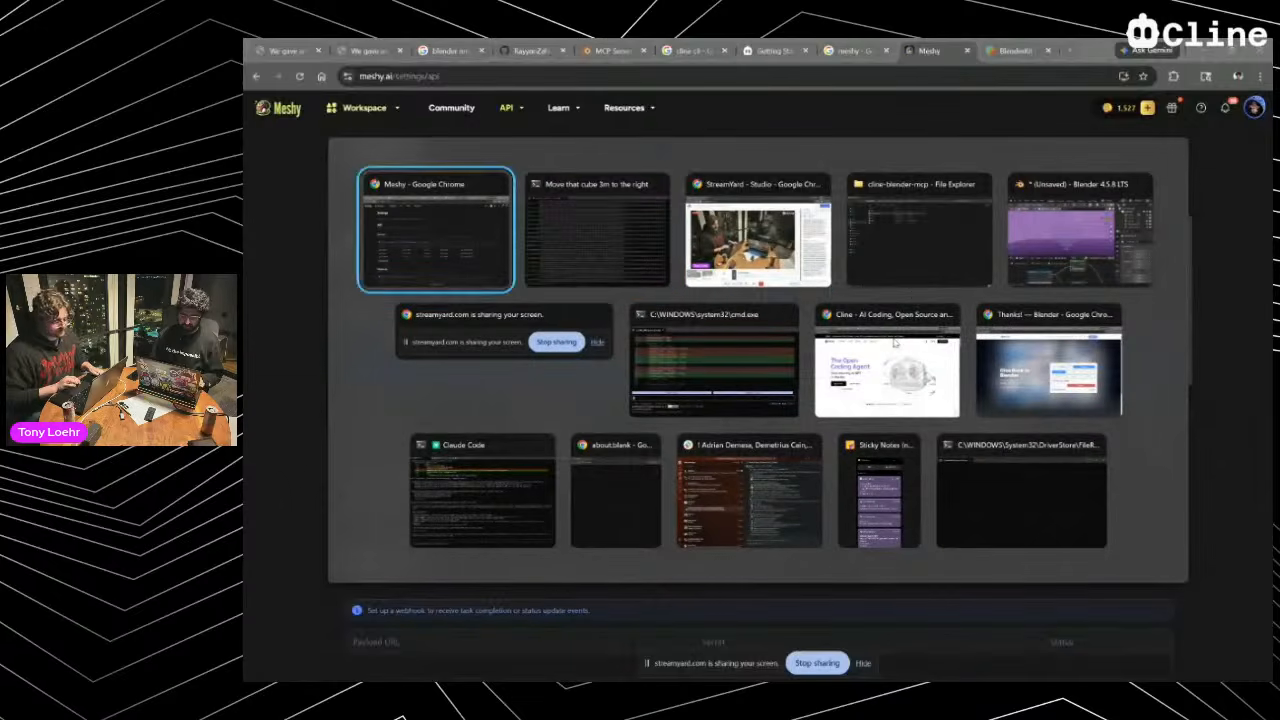
key(alt+Tab)
key(alt+Tab)
key(alt+Tab)
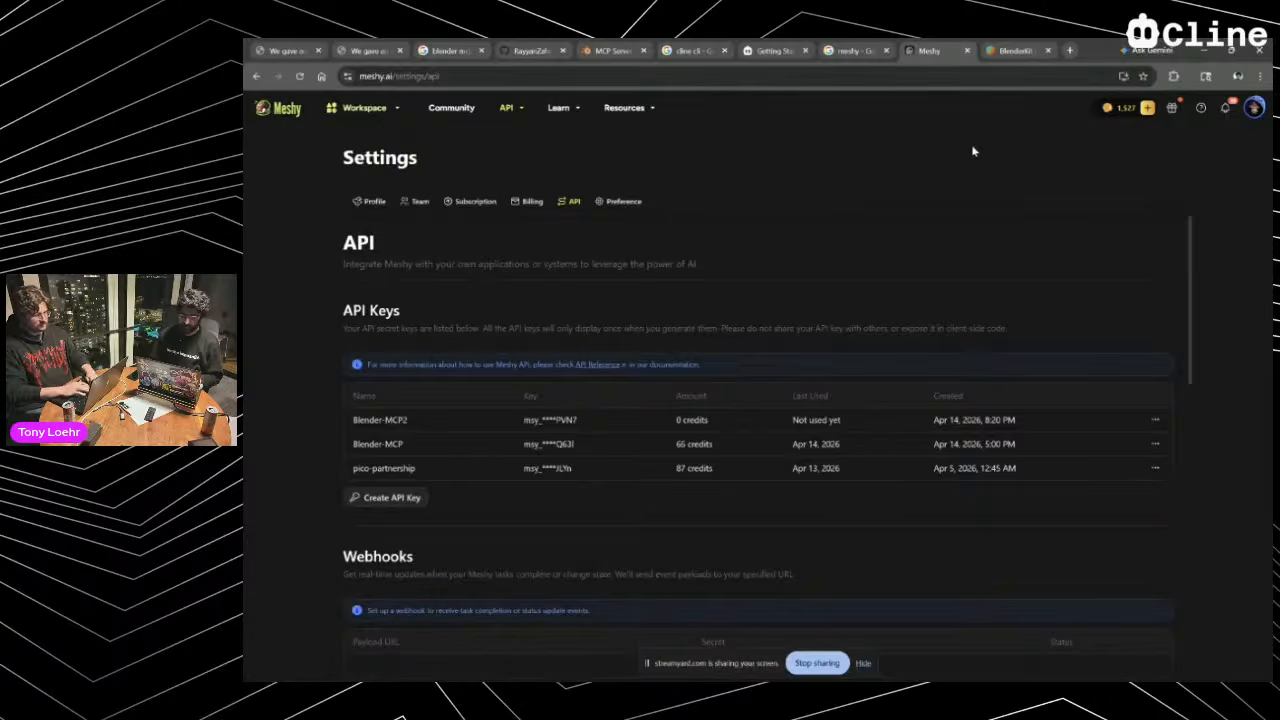
key(alt+Tab)
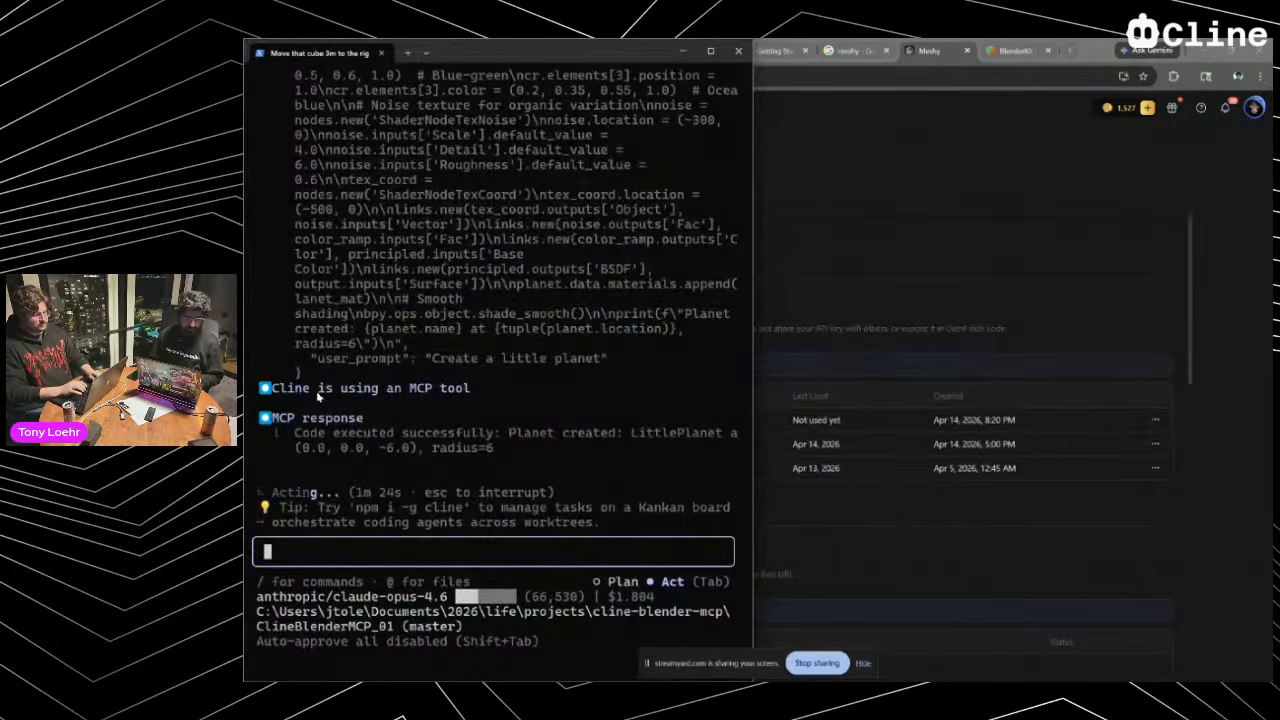
Scroll Blender's Outliner to LittlePlanet and enlarge the 3D view taller and wider, then return to Cline
drag(277, 418, 630, 446)
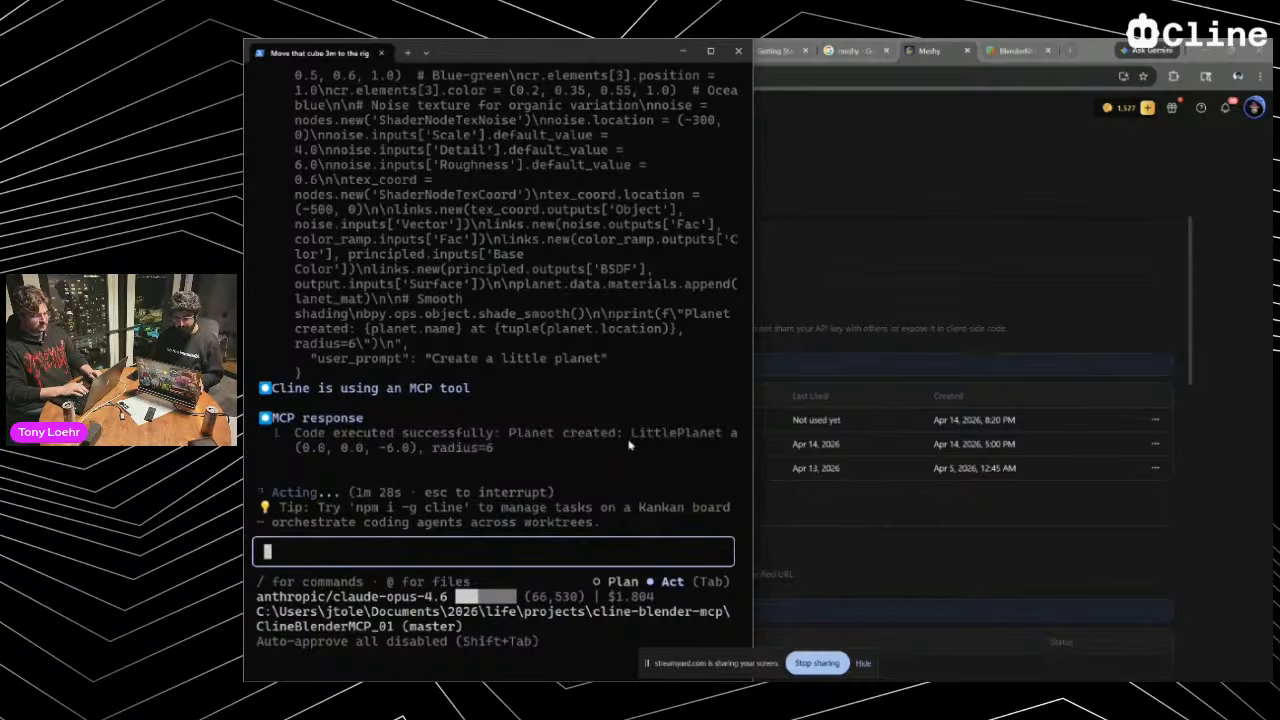
key(alt+Tab)
key(alt+Tab)
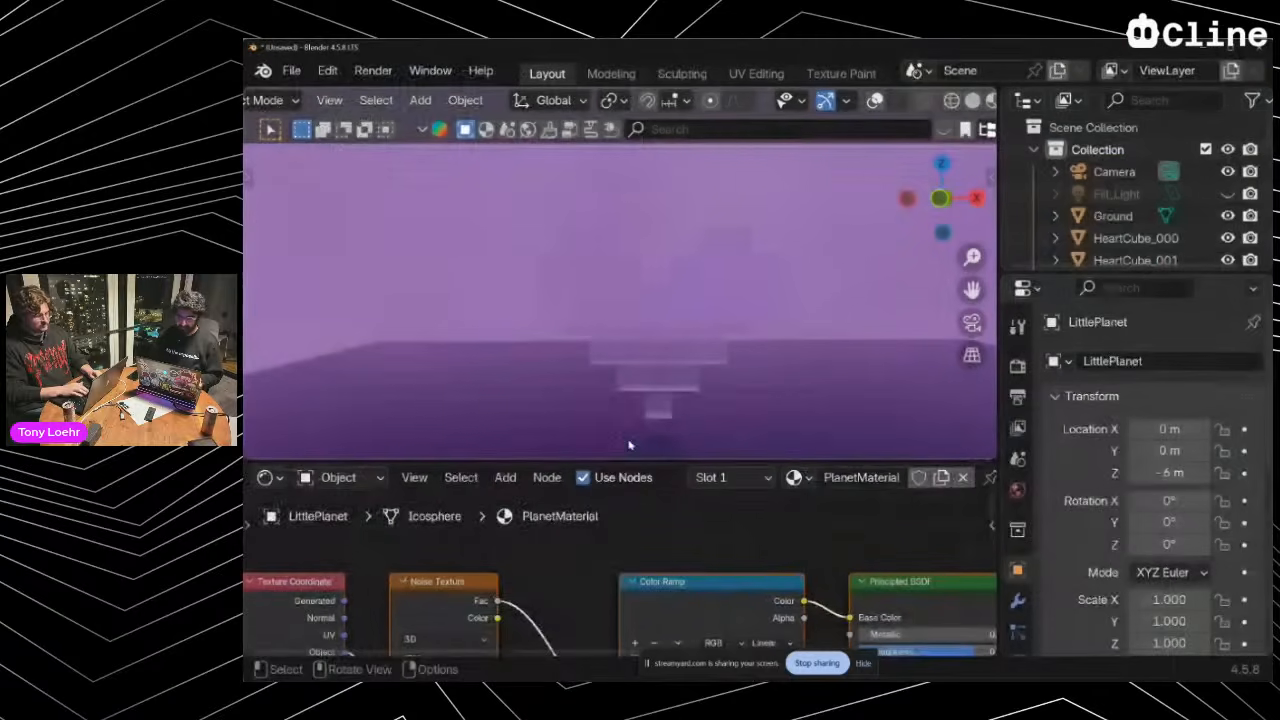
scroll(1151, 234, down, 12)
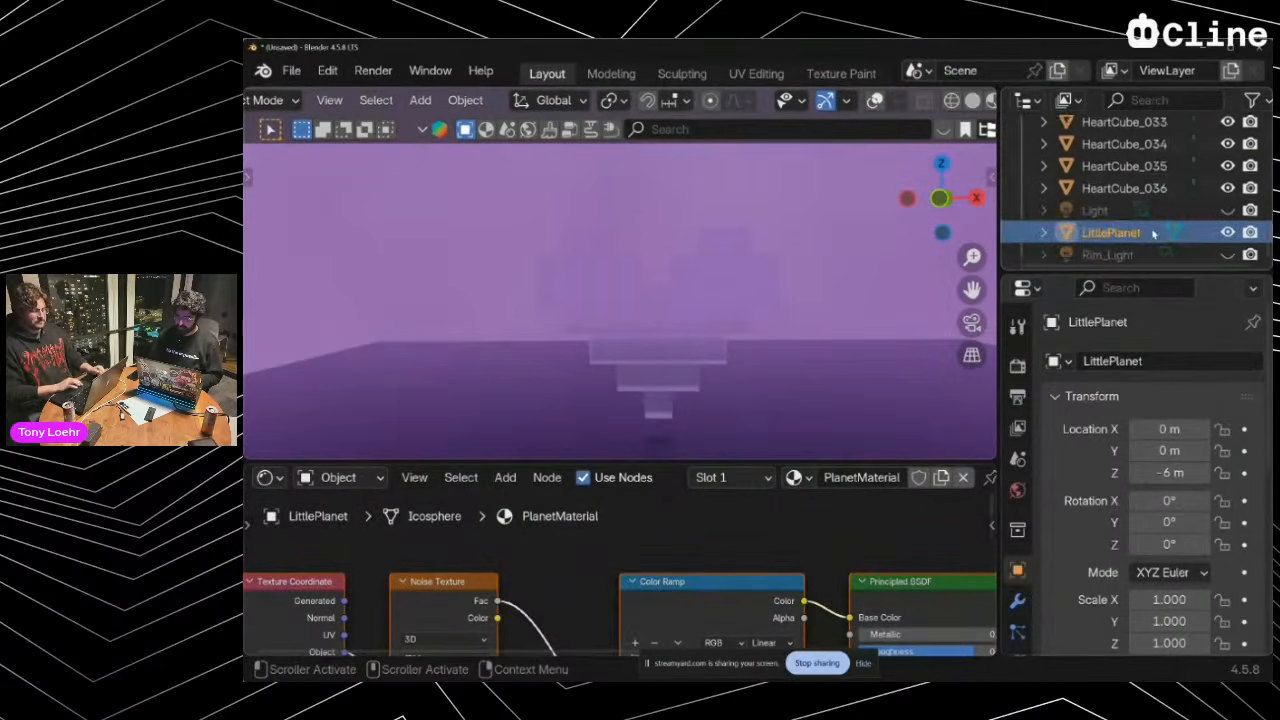
drag(884, 465, 890, 630)
drag(997, 363, 1123, 363)
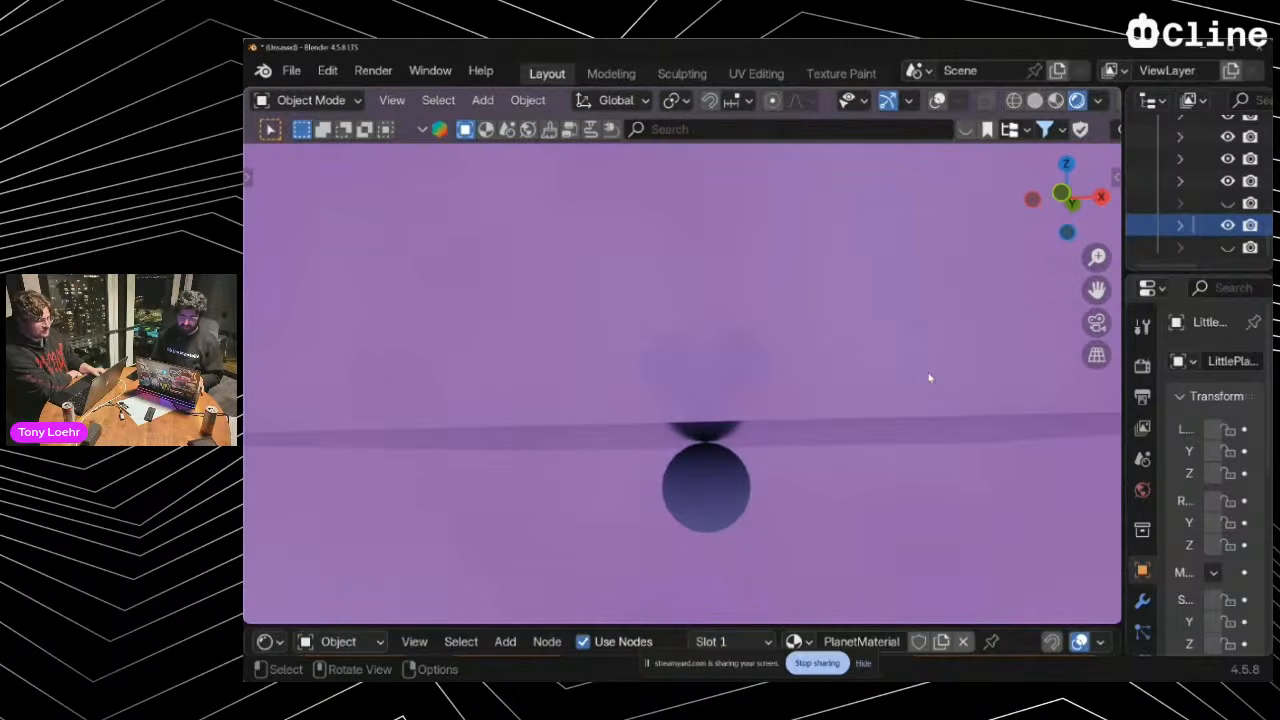
key(alt+Tab)
click(541, 385)
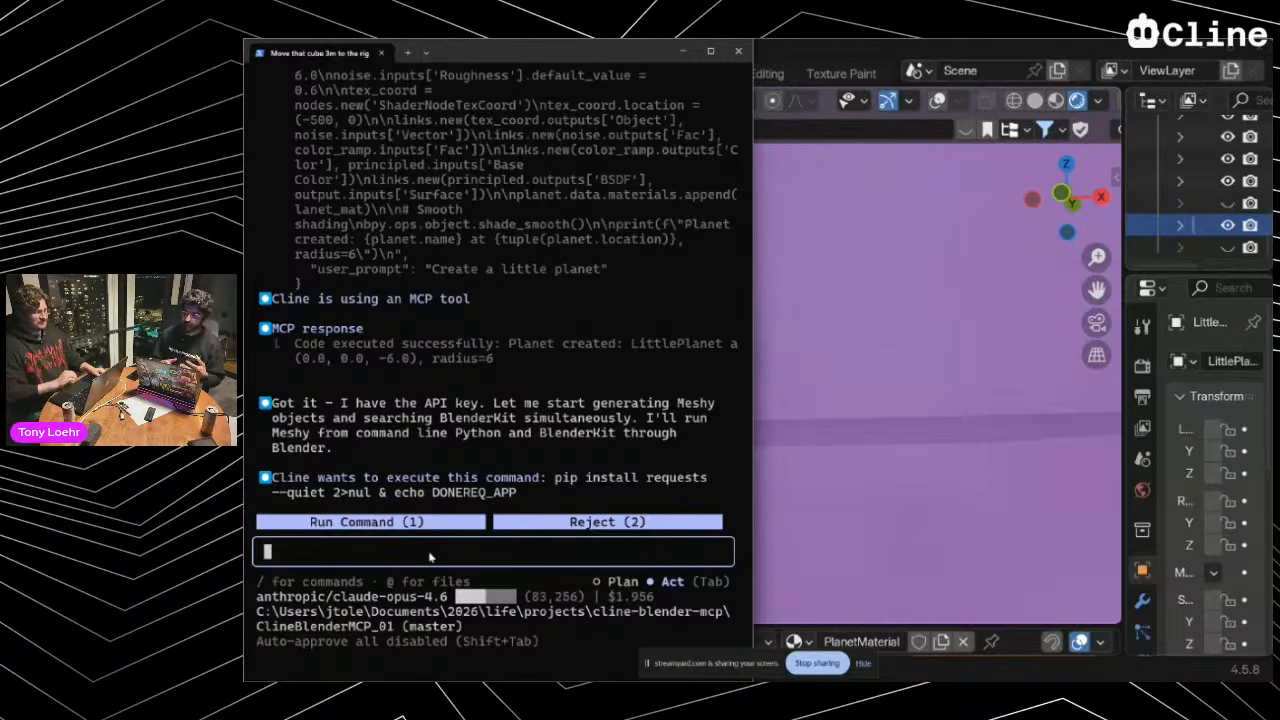
Approve the pip install of requests so Cline drafts the mushroom-house and crystal-tree Meshy script
key(1)
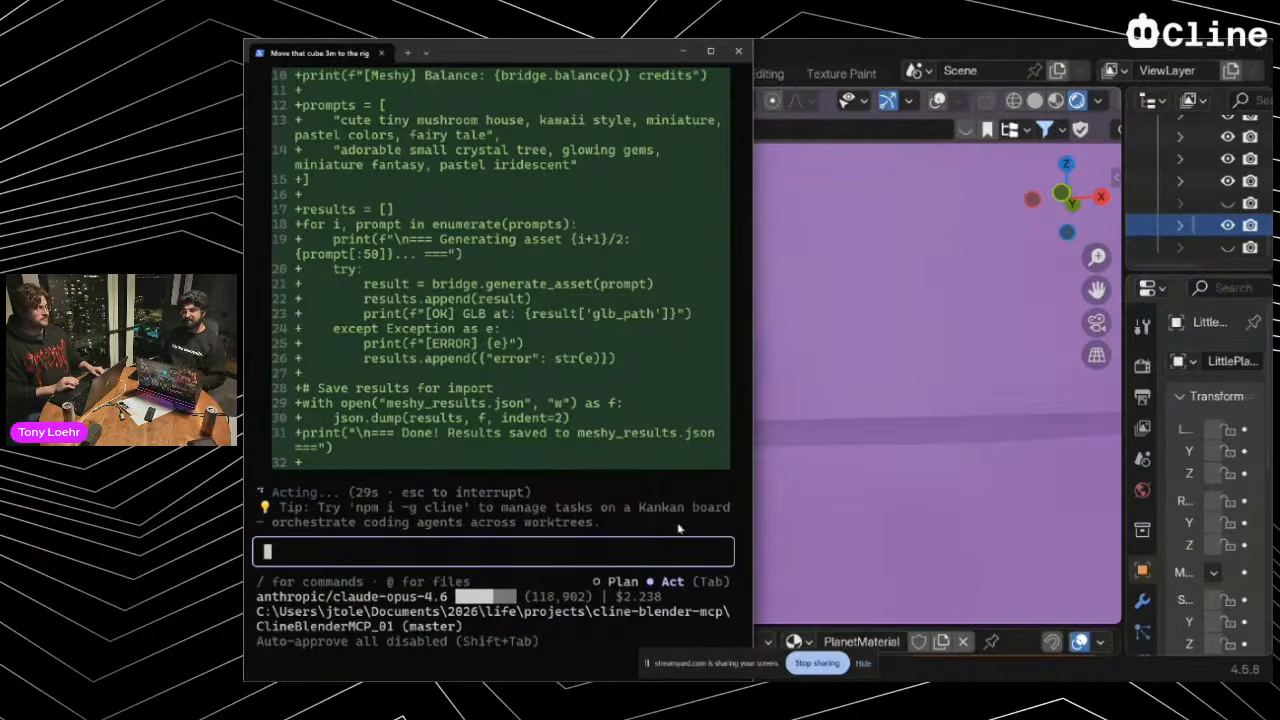
click(840, 401)
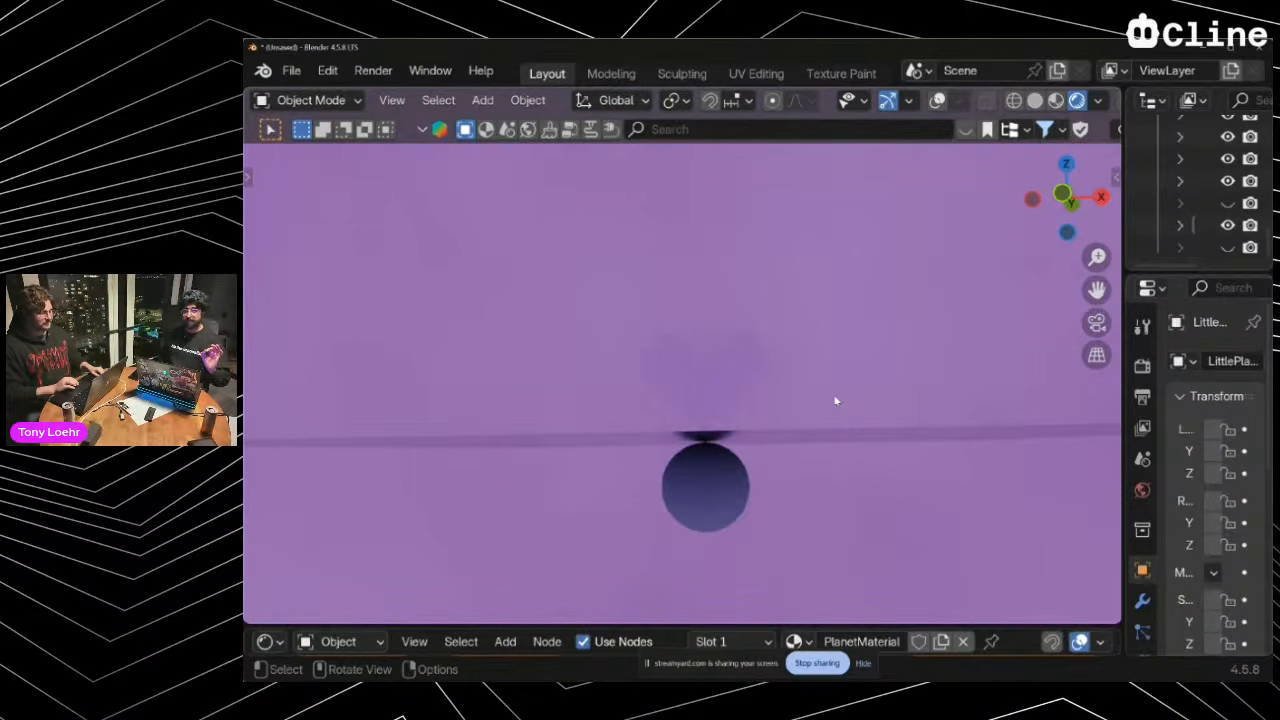
Glance at Blender's unchanged scene and return to Cline as it runs generate_meshy.py
key(alt+Tab)
key(alt+Tab)
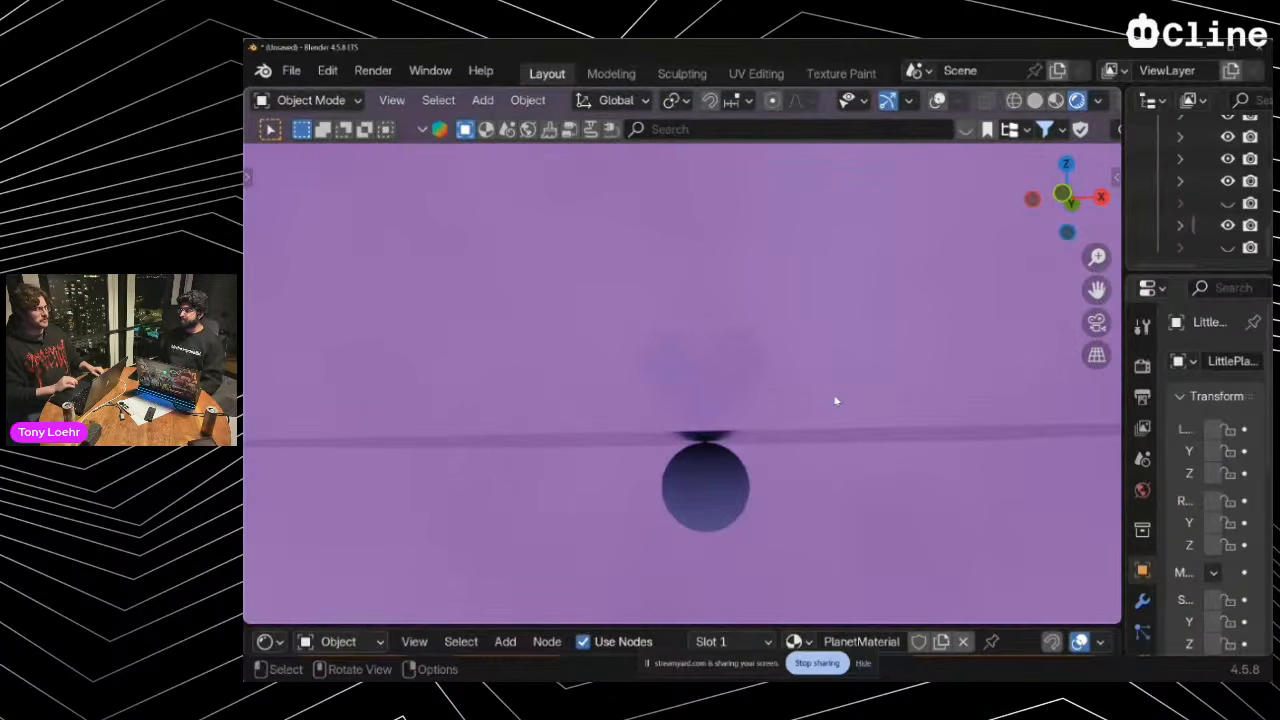
key(alt+Tab)
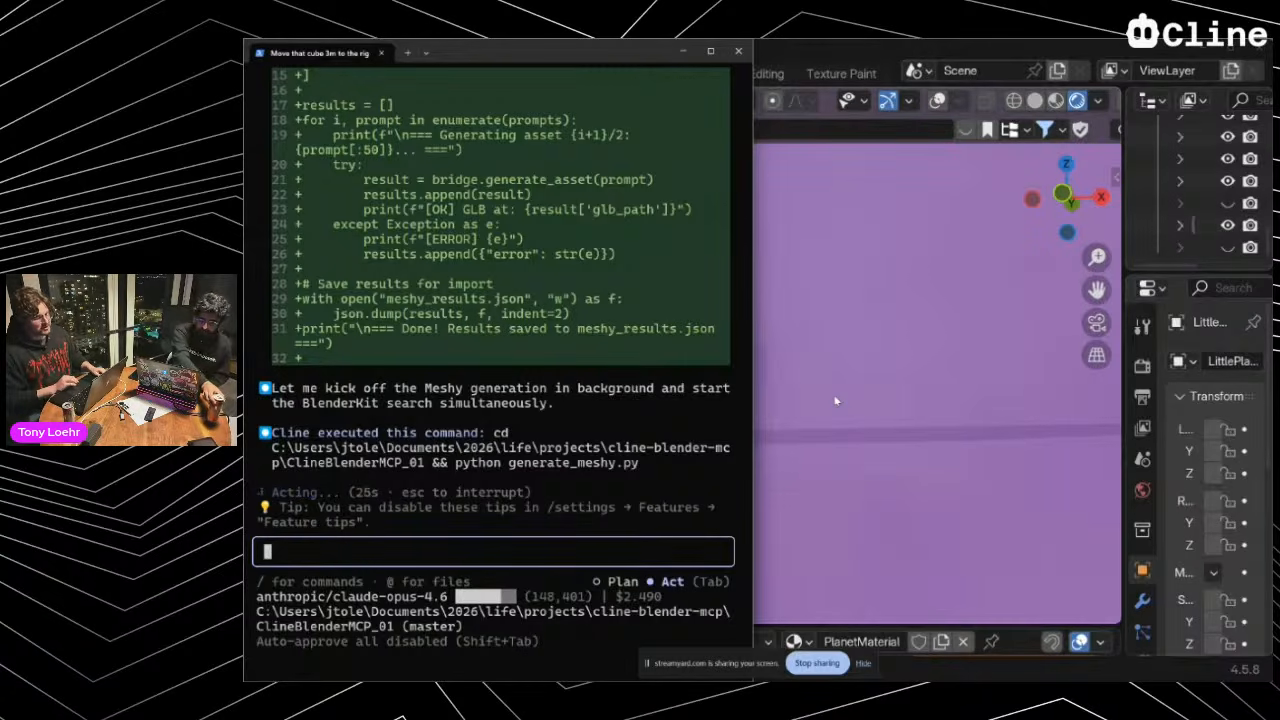
click(835, 401)
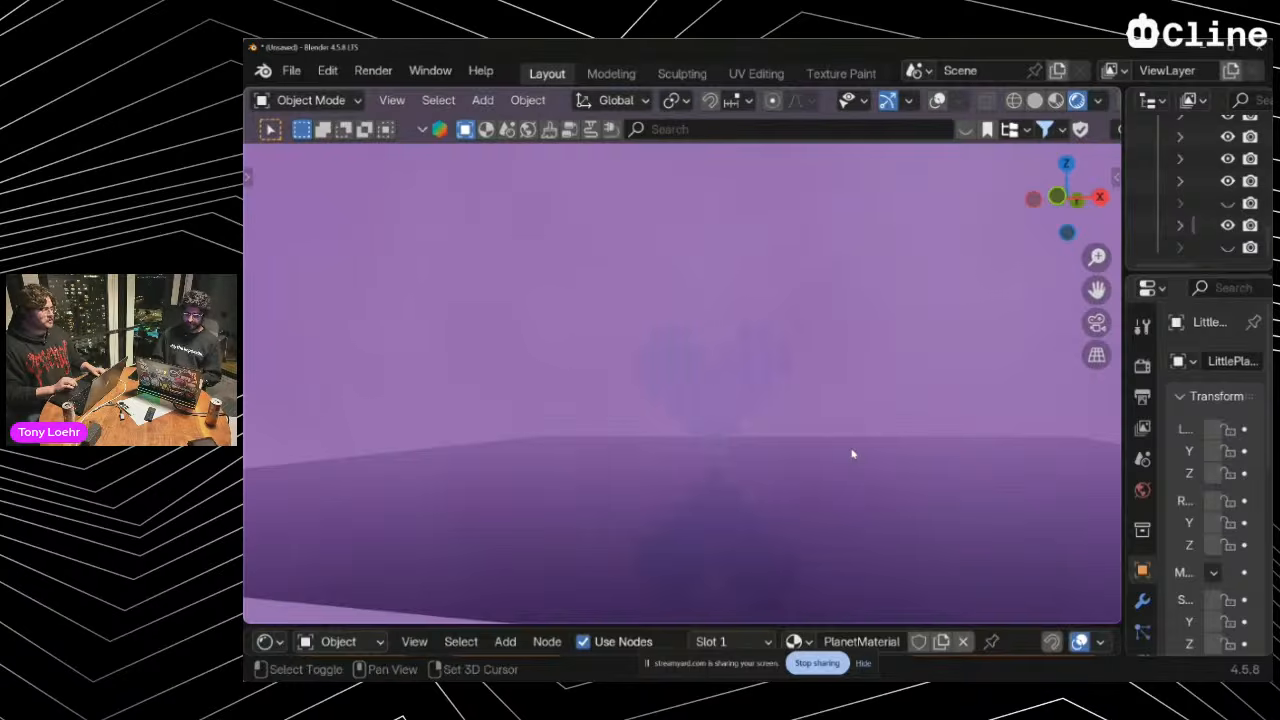
shift+scroll(852, 454, down, 5)
scroll(852, 454, down, 10)
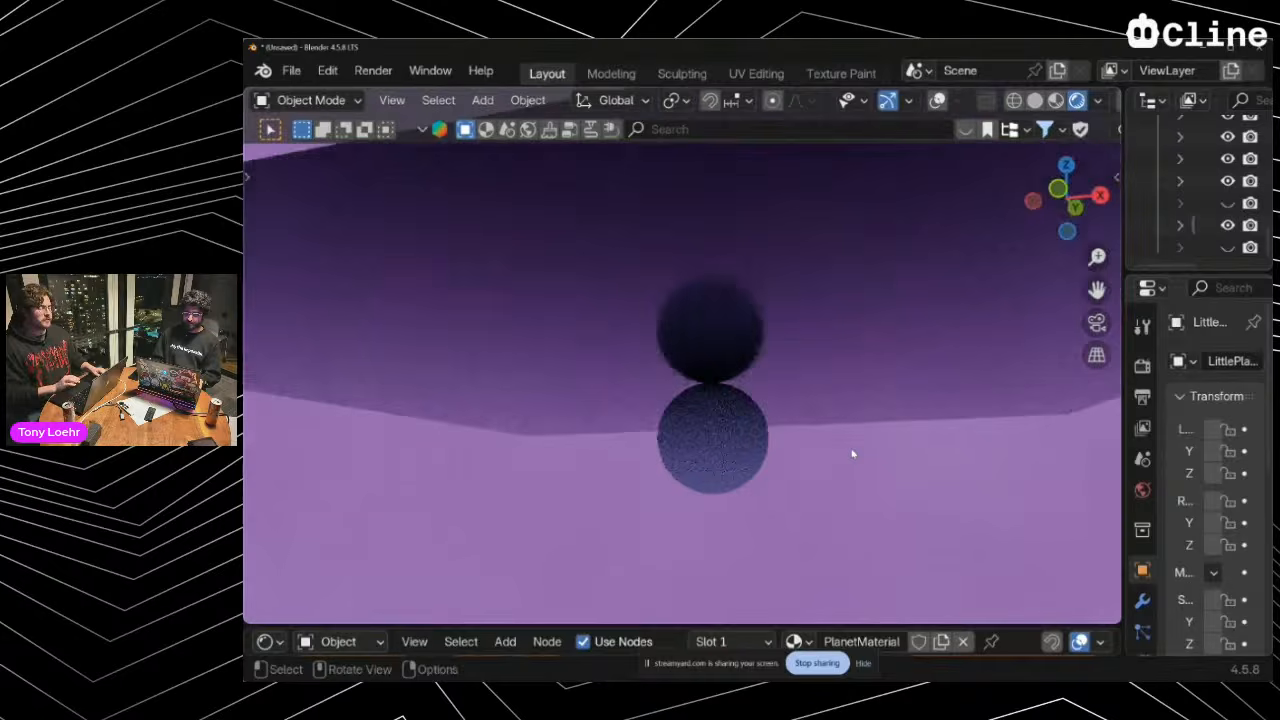
scroll(852, 454, up, 3)
scroll(852, 454, down, 8)
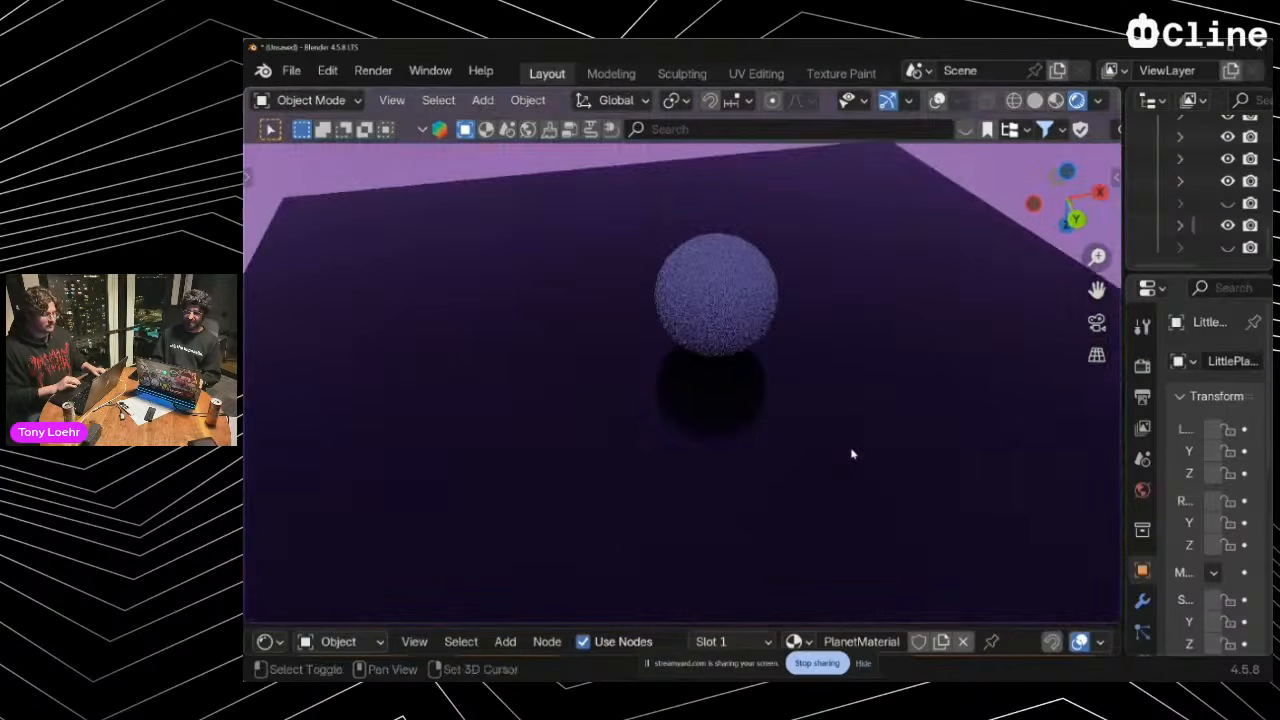
scroll(852, 454, down, 10)
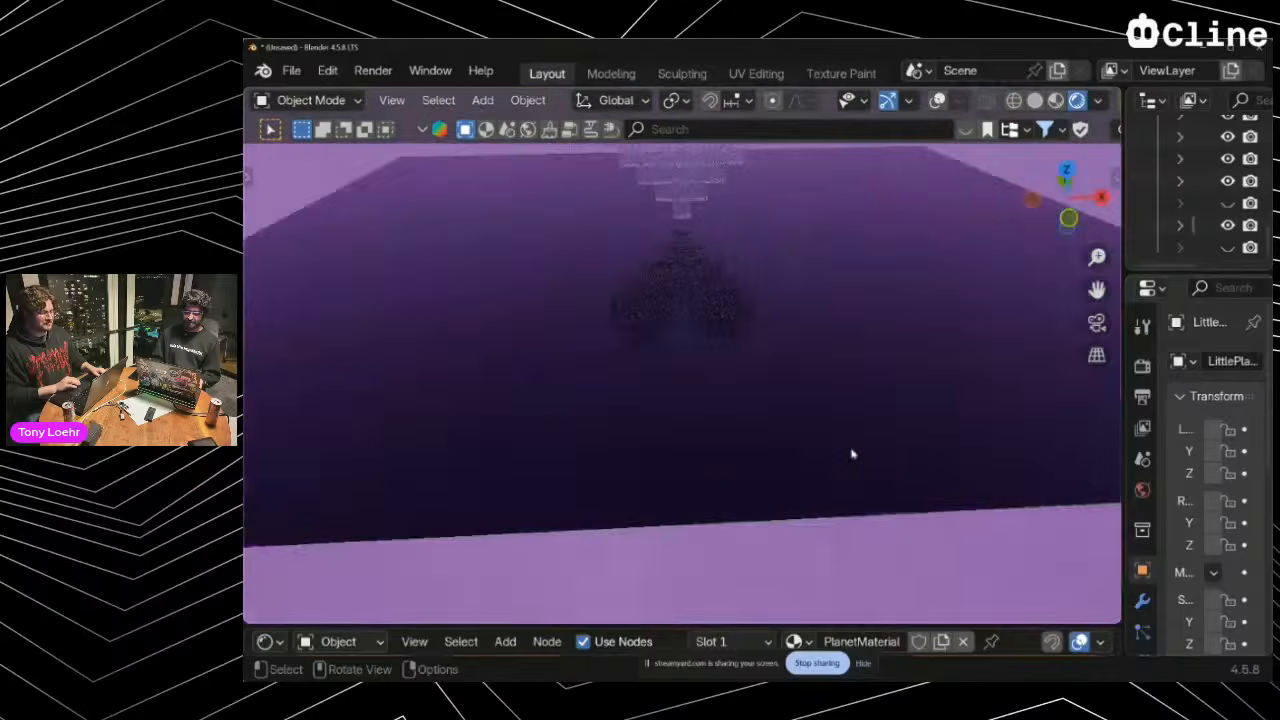
shift+scroll(852, 454, up, 3)
scroll(852, 454, down, 1)
scroll(852, 454, down, 2)
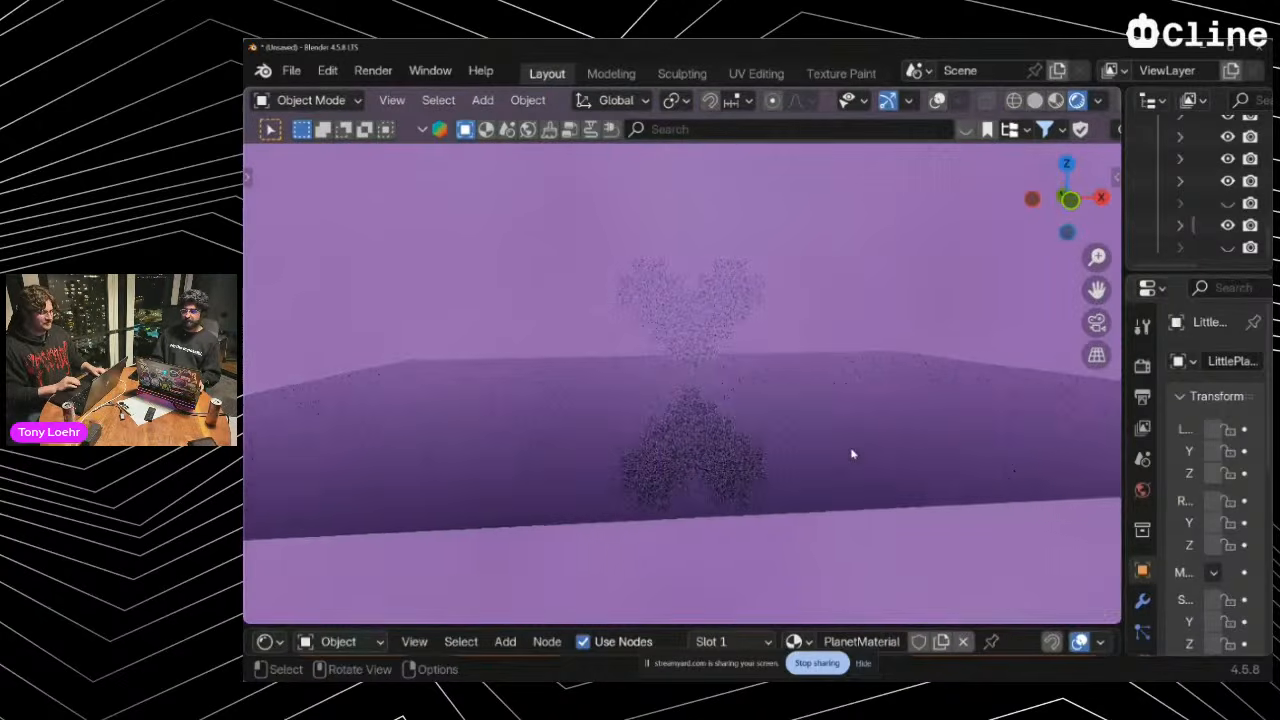
key(alt+Tab)
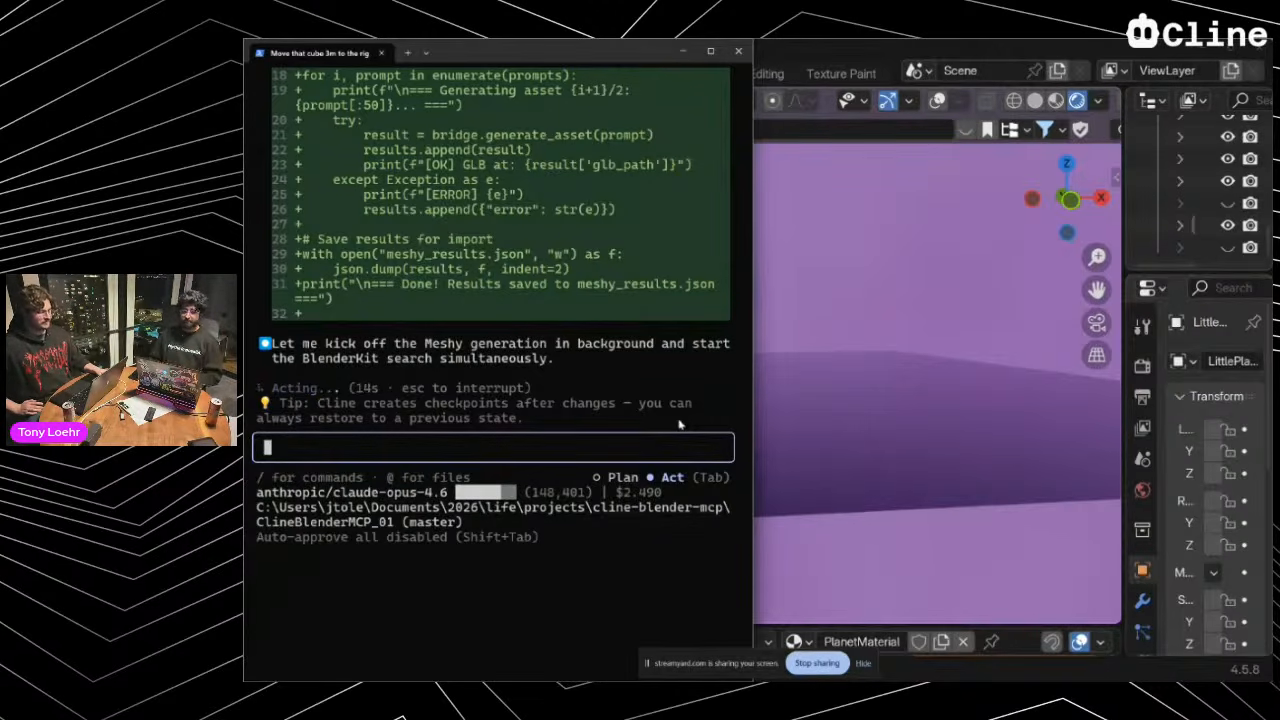
Orbit Blender's view to see the spheres from below, then check Cline's failed Sketchfab flower search
click(896, 304)
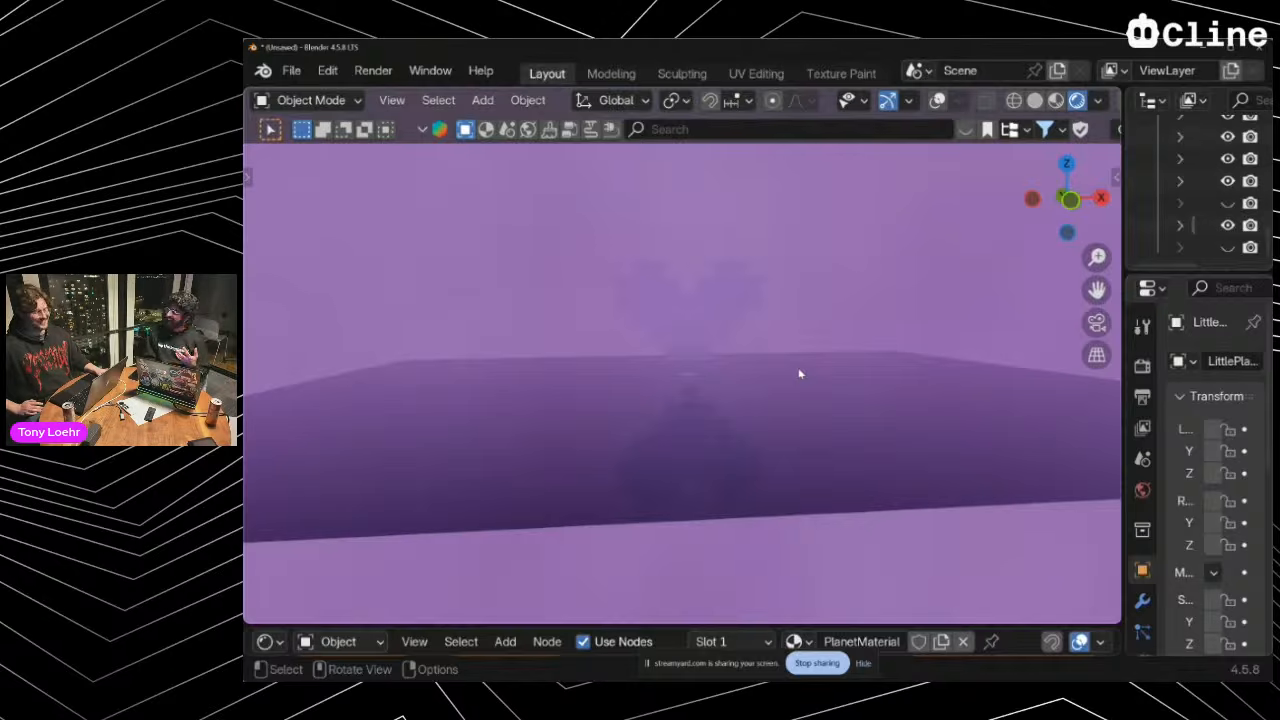
middle_drag(508, 562, 590, 530)
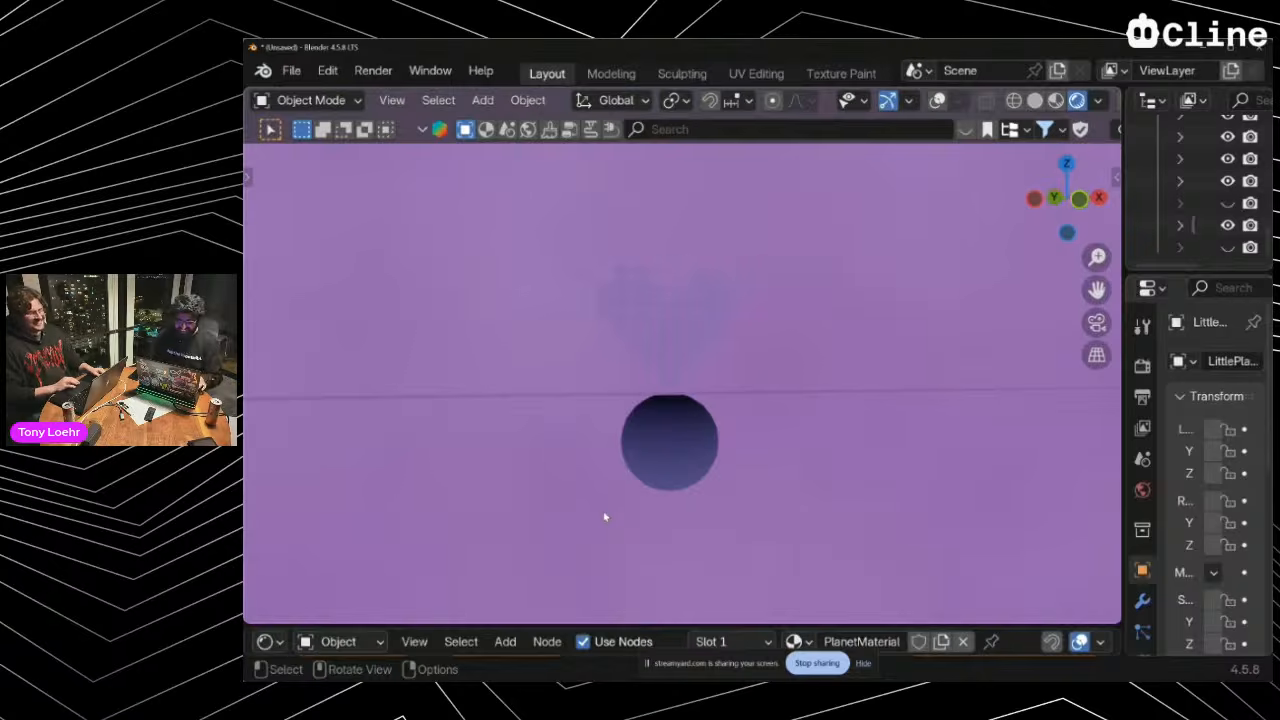
key(alt+Tab)
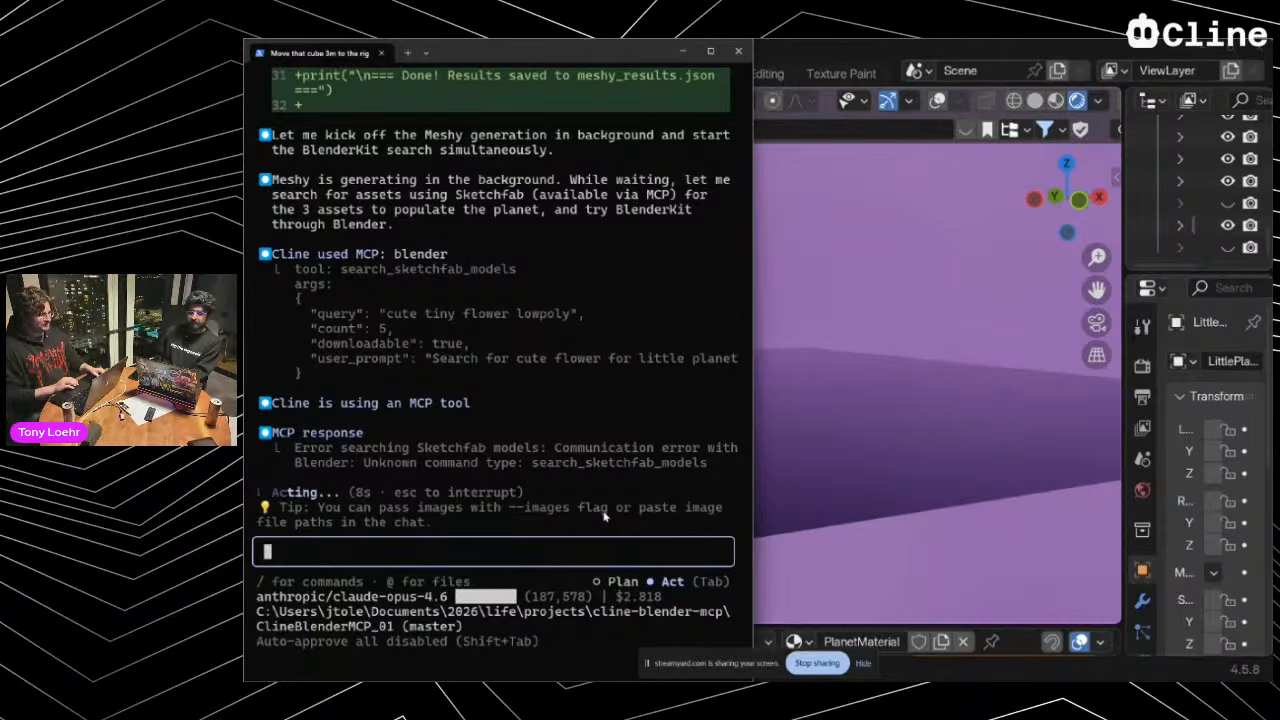
Check Cline's BlenderKit 'tree lowpoly' search finding 2 free trees, then look over Blender's view
click(894, 383)
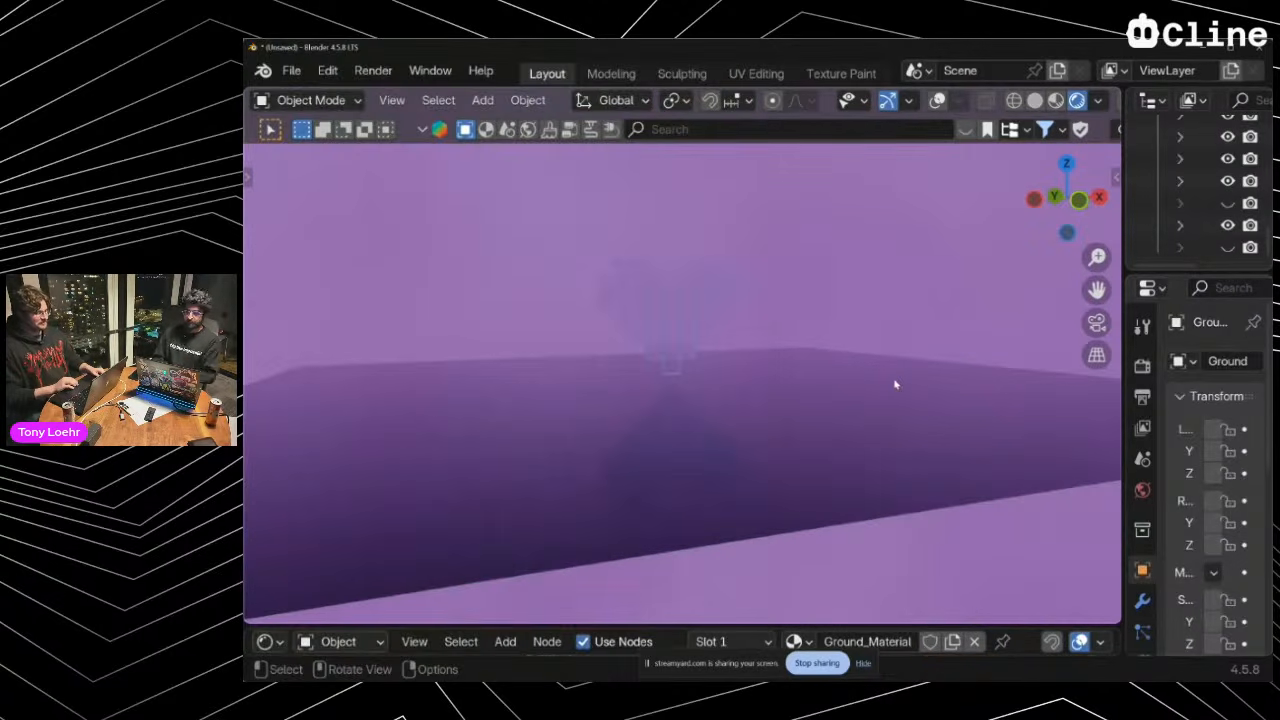
key(alt+Tab)
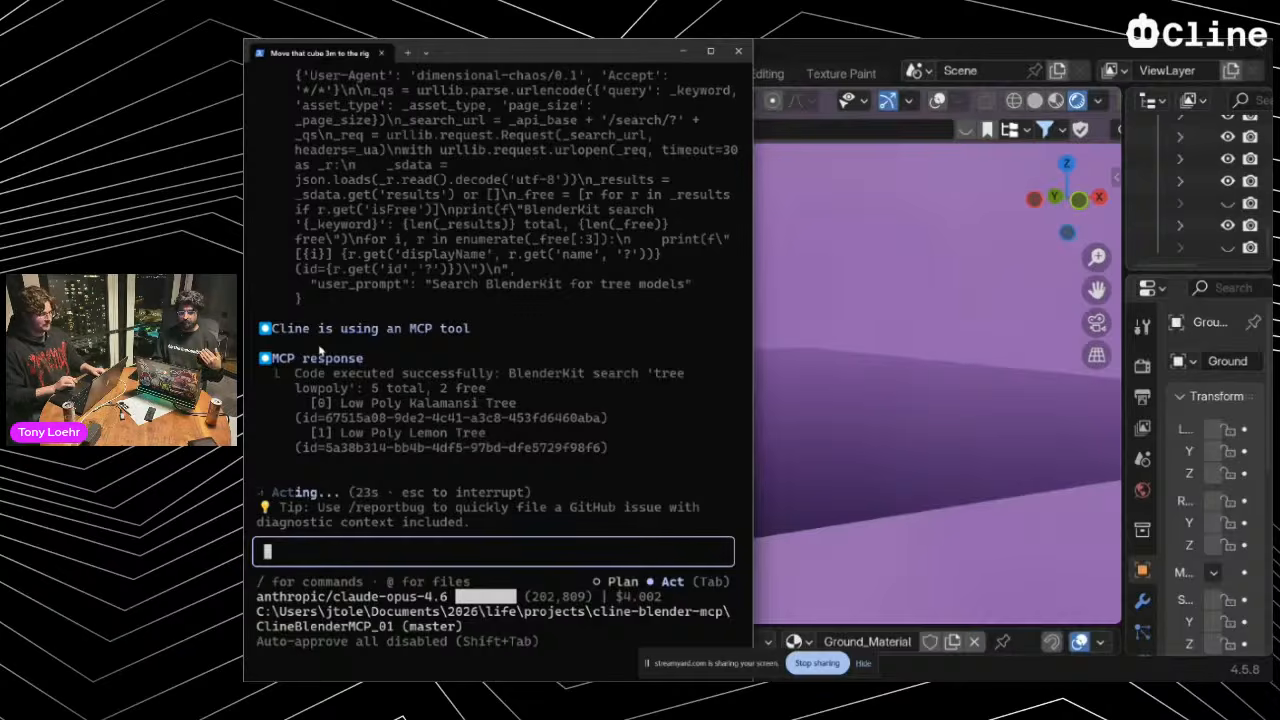
click(820, 397)
scroll(820, 397, down, 4)
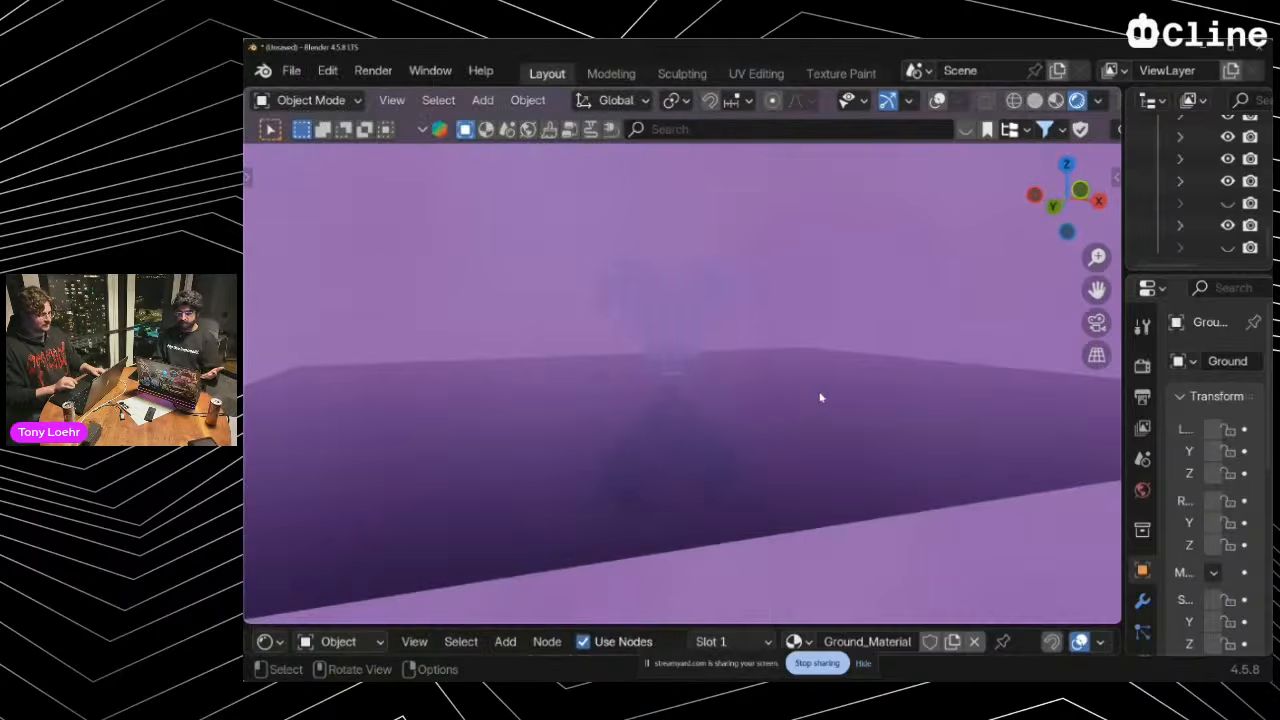
scroll(820, 397, up, 2)
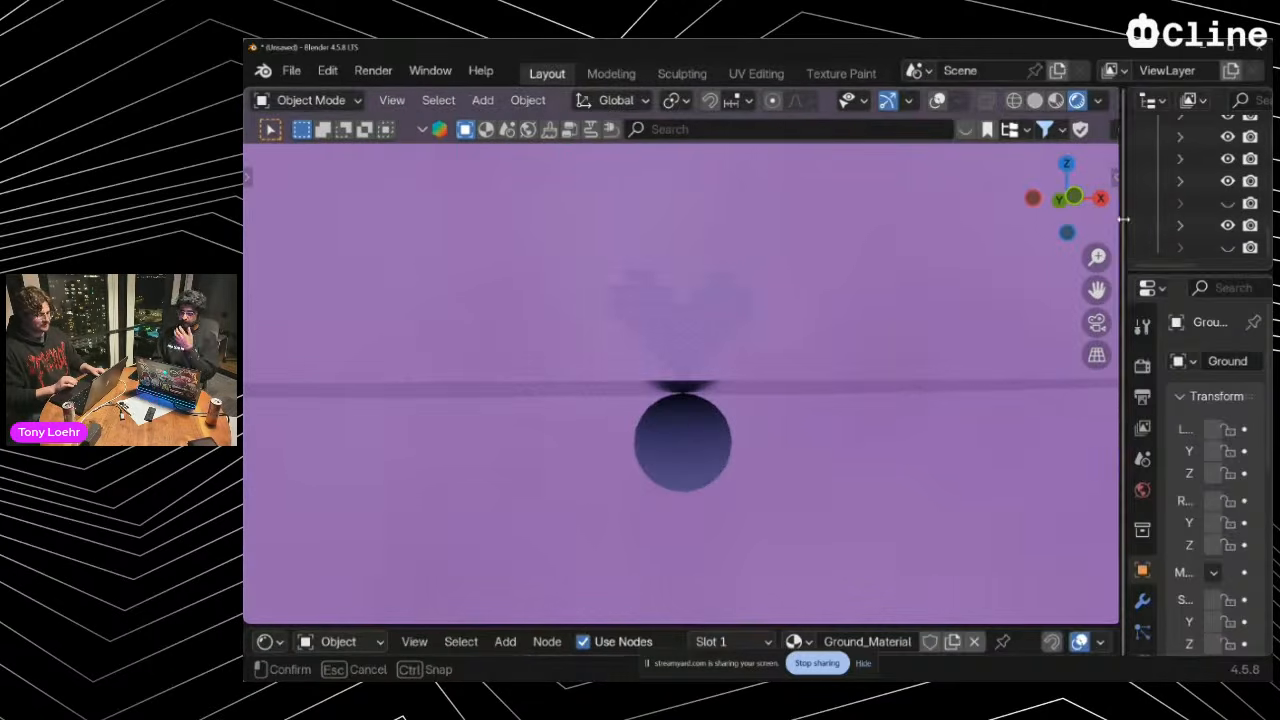
Widen Blender's Outliner and properties area and scroll through the object list before returning to Cline
drag(1123, 232, 972, 232)
scroll(1093, 230, up, 5)
scroll(1093, 230, up, 10)
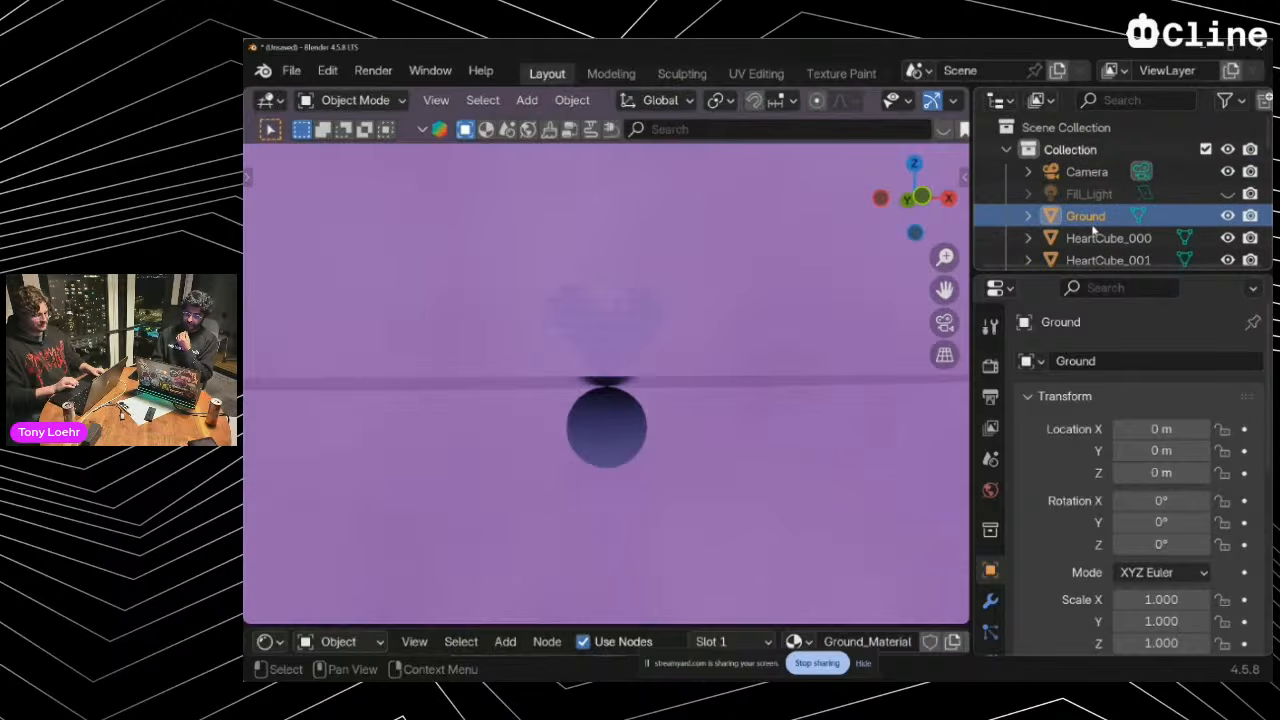
scroll(1093, 230, down, 15)
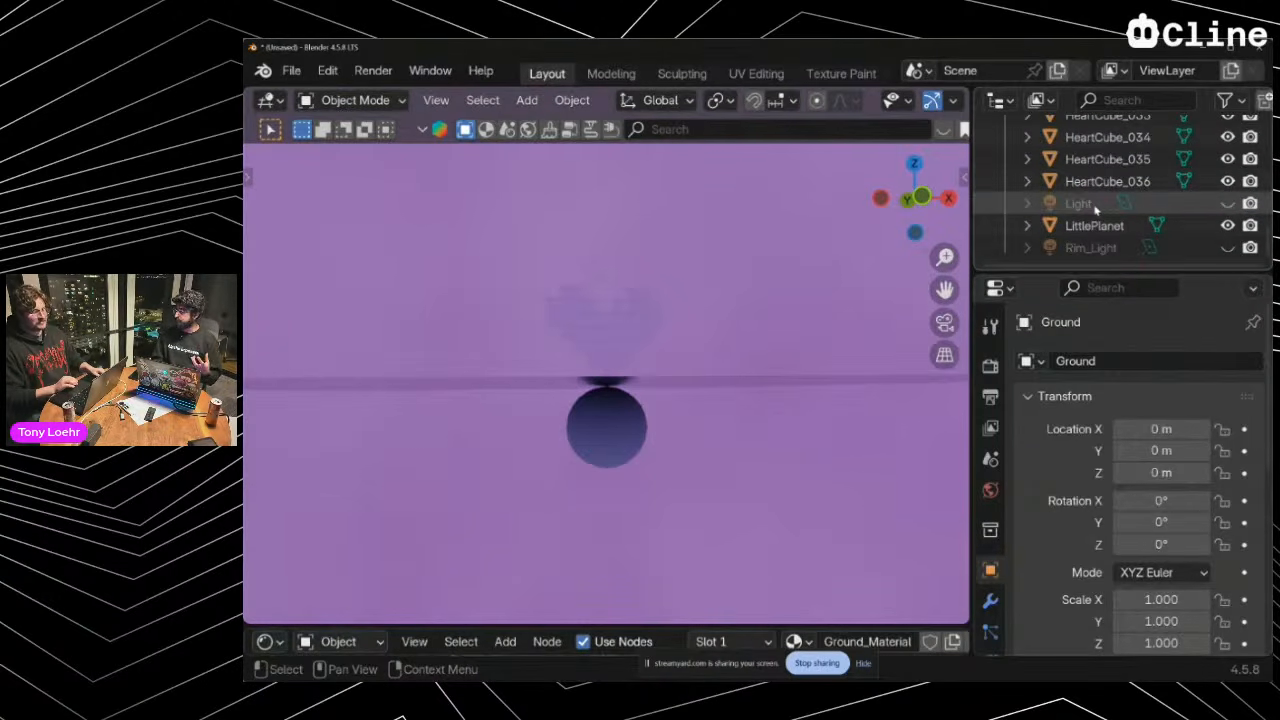
scroll(1095, 208, up, 15)
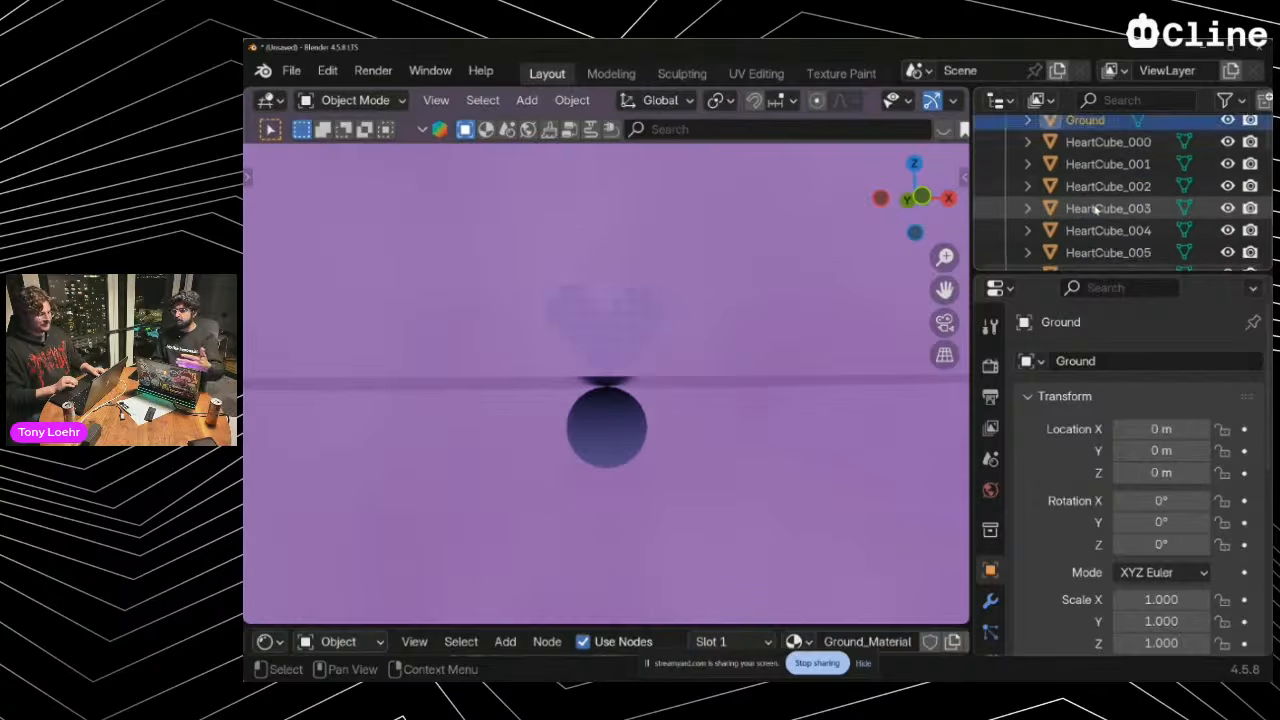
scroll(1095, 208, down, 15)
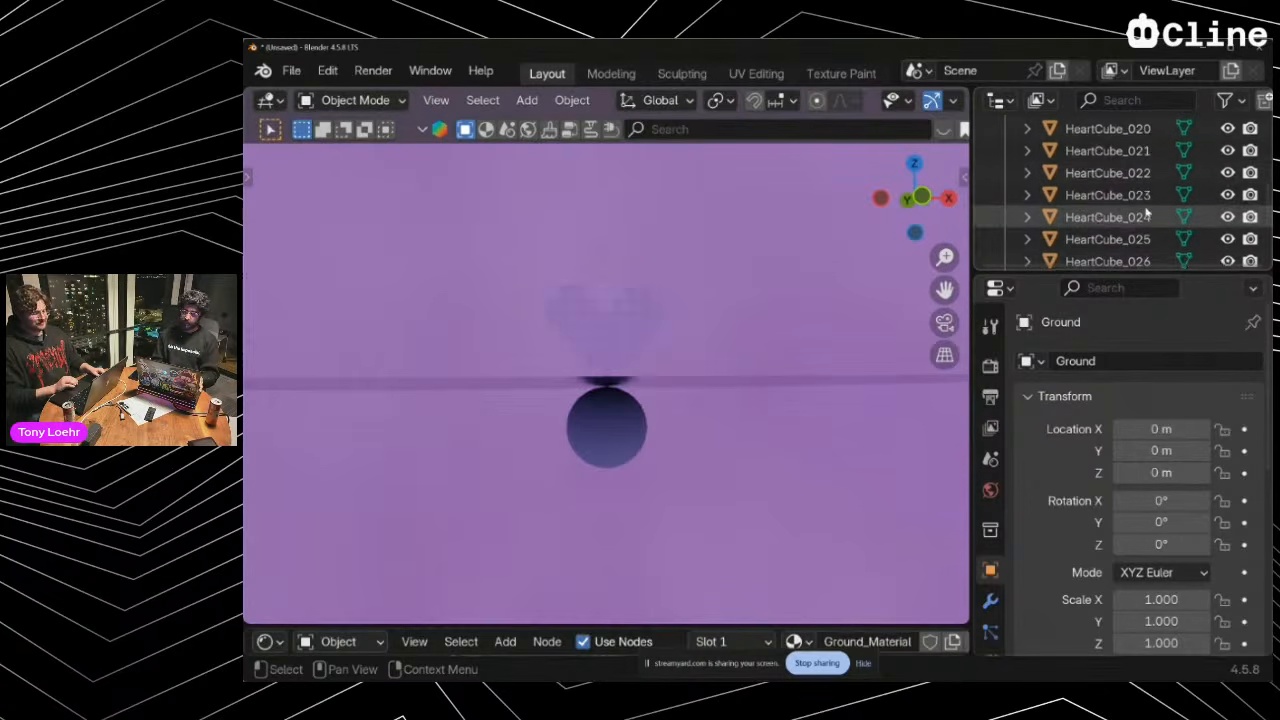
scroll(1126, 215, up, 9)
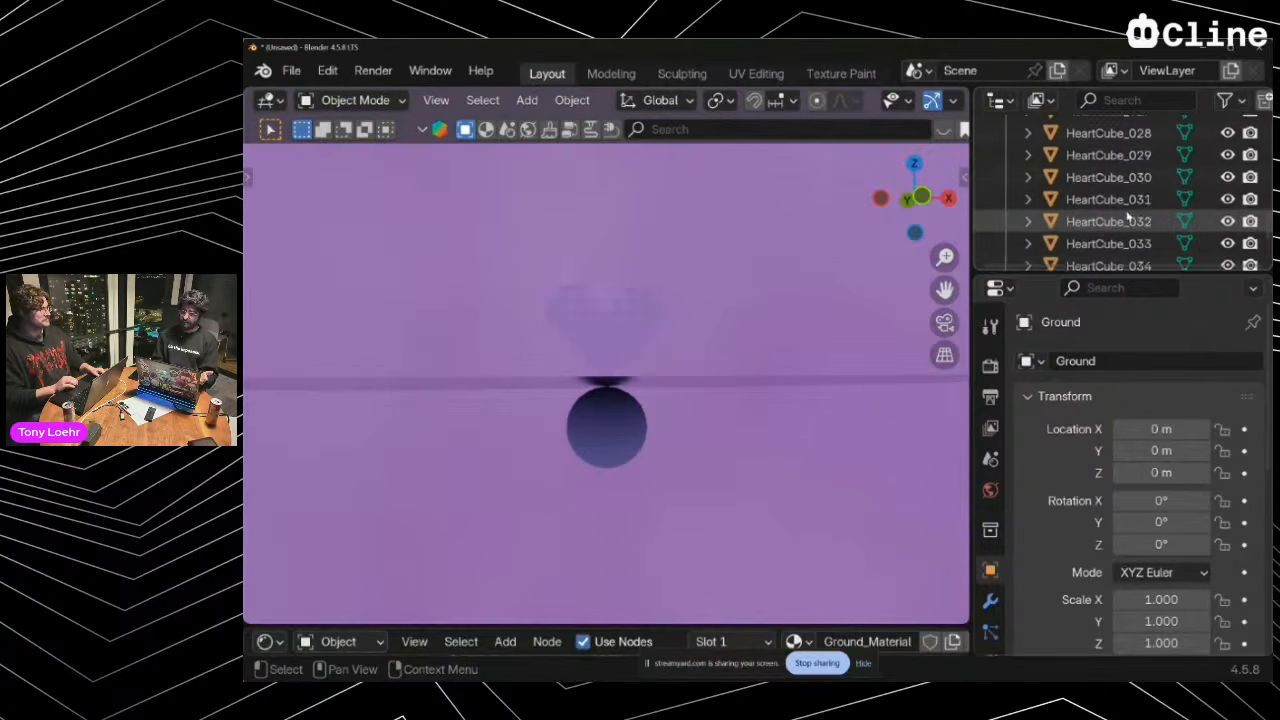
scroll(1122, 183, up, 3)
key(alt+Tab)
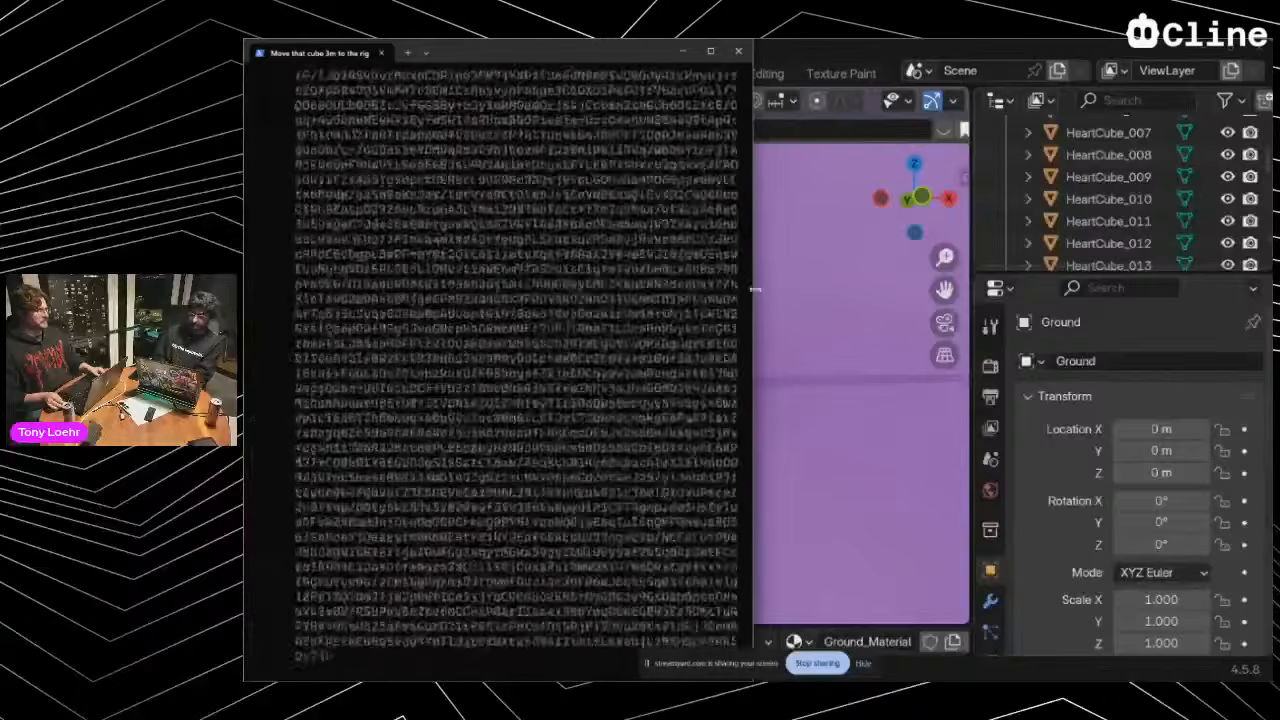
Open a fresh PowerShell tab, close the idle Cline tab, and enter cline --tui
click(845, 339)
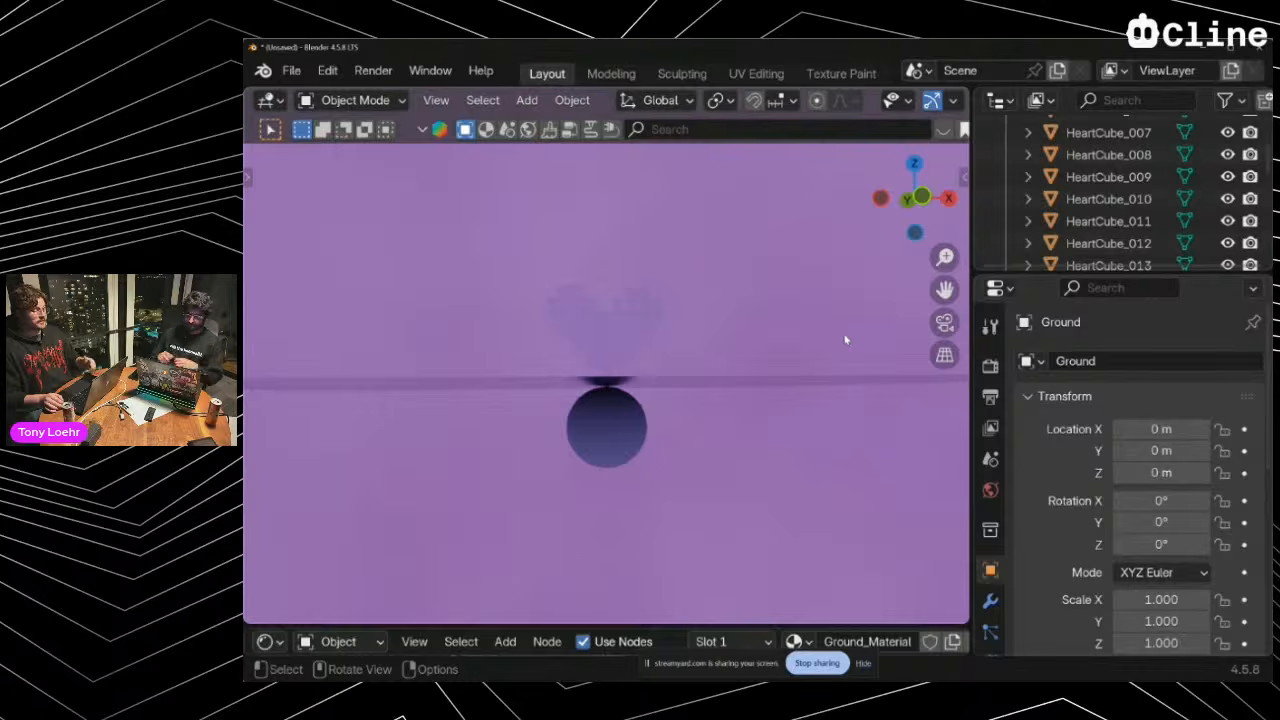
key(alt+Tab)
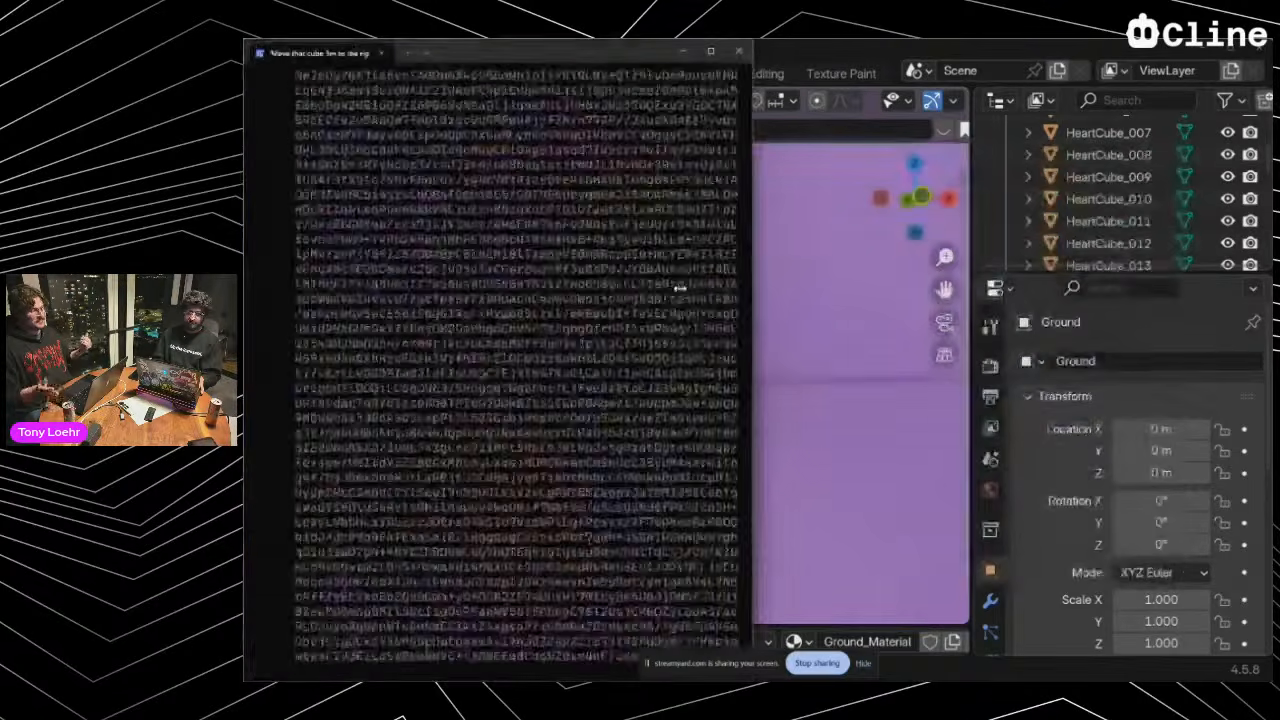
click(410, 51)
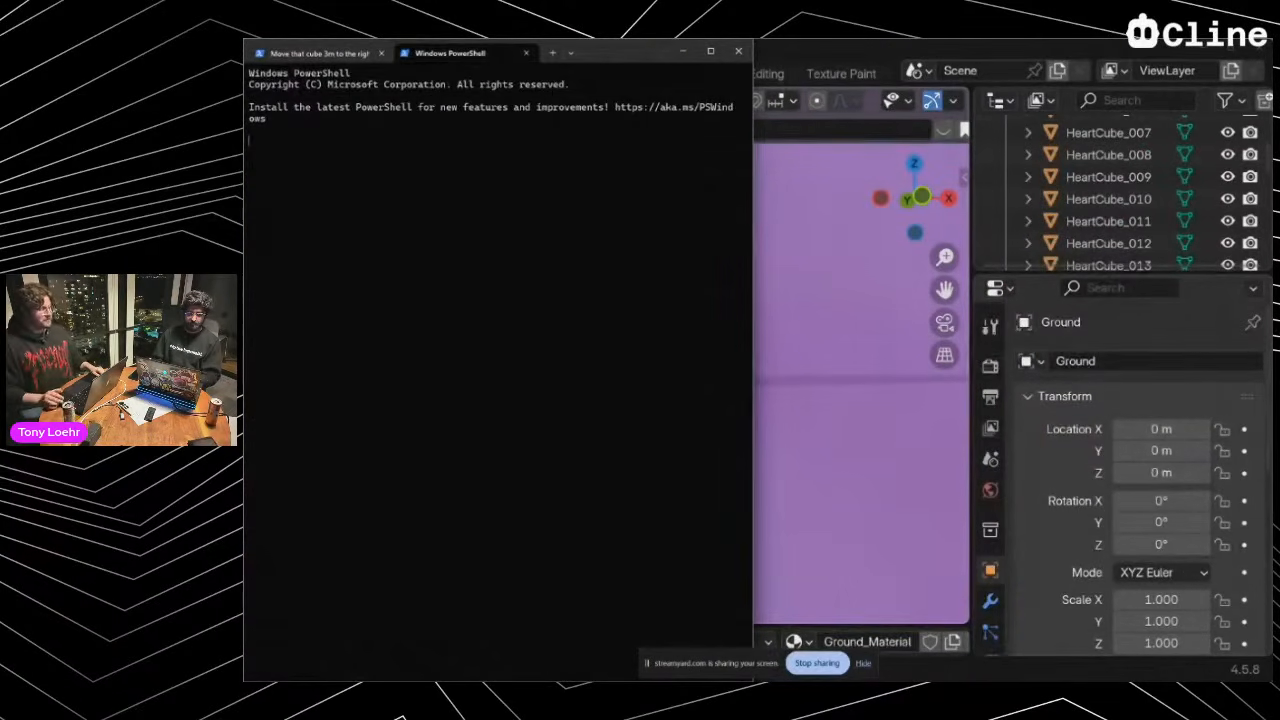
text(clearine --tui)
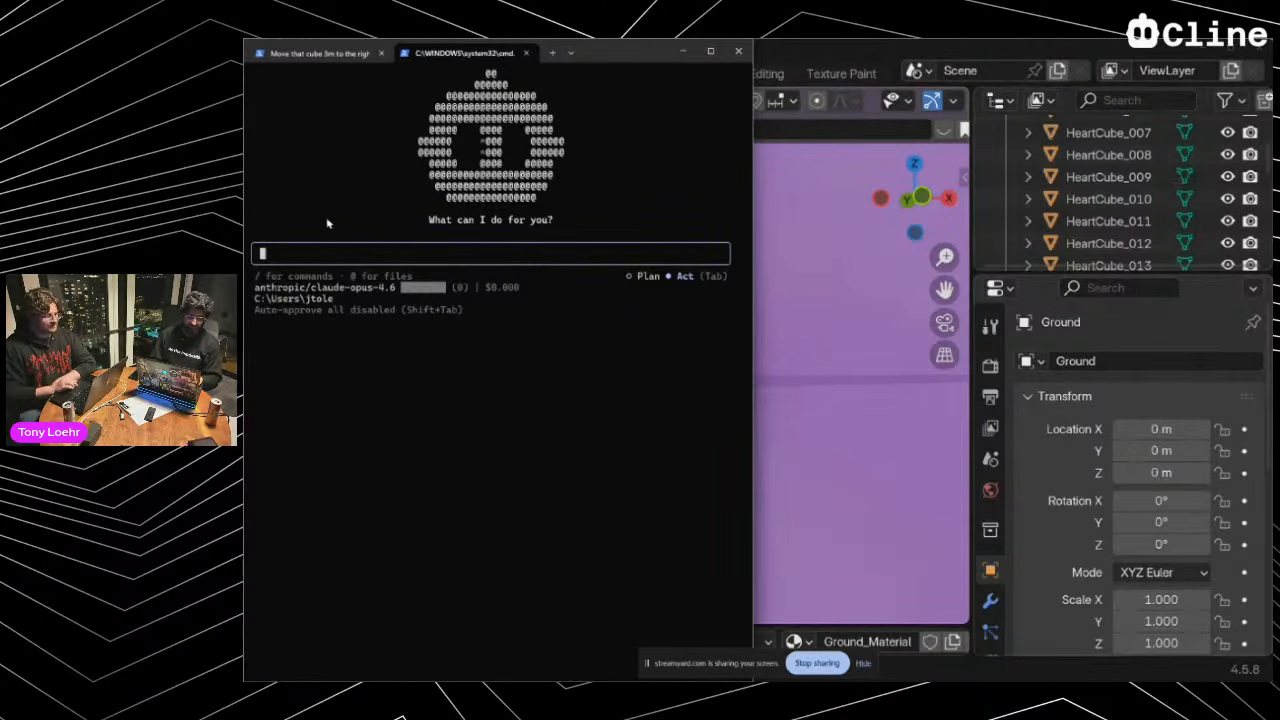
click(556, 56)
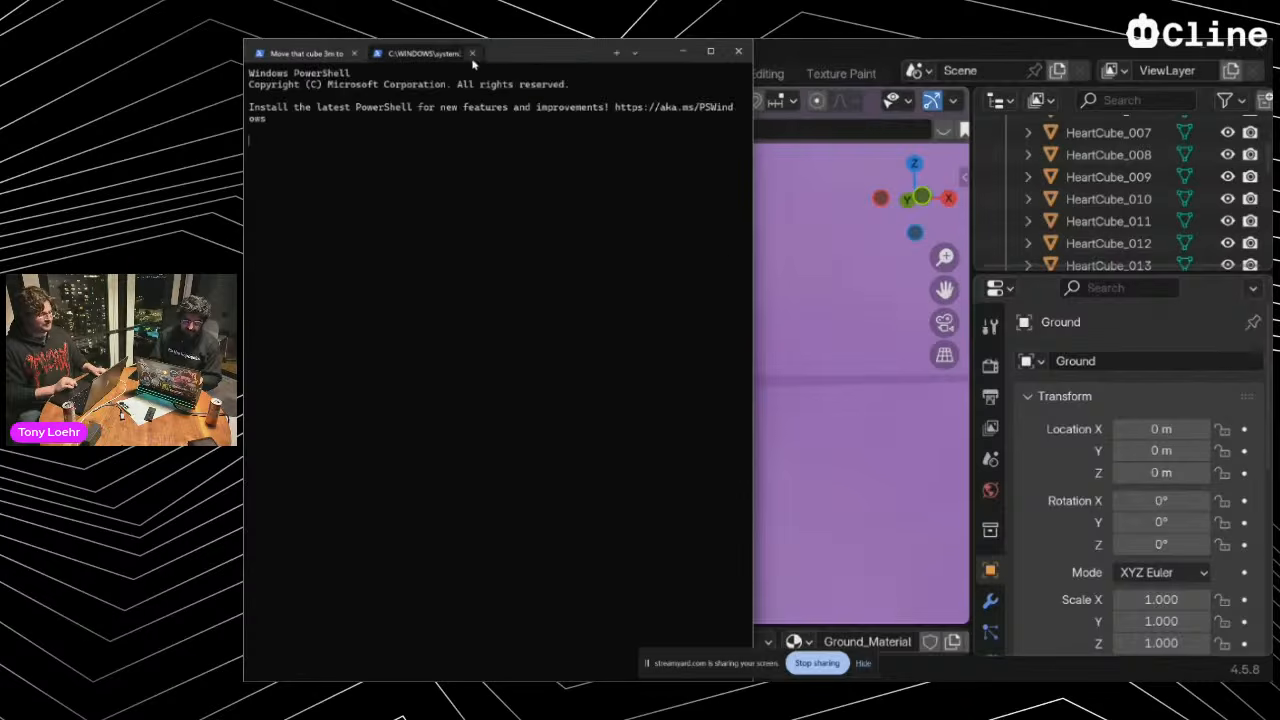
click(474, 53)
Launch Cline CLI in the new tab, then zoom Blender's view on the dark LittlePlanet spheres
text(cline)
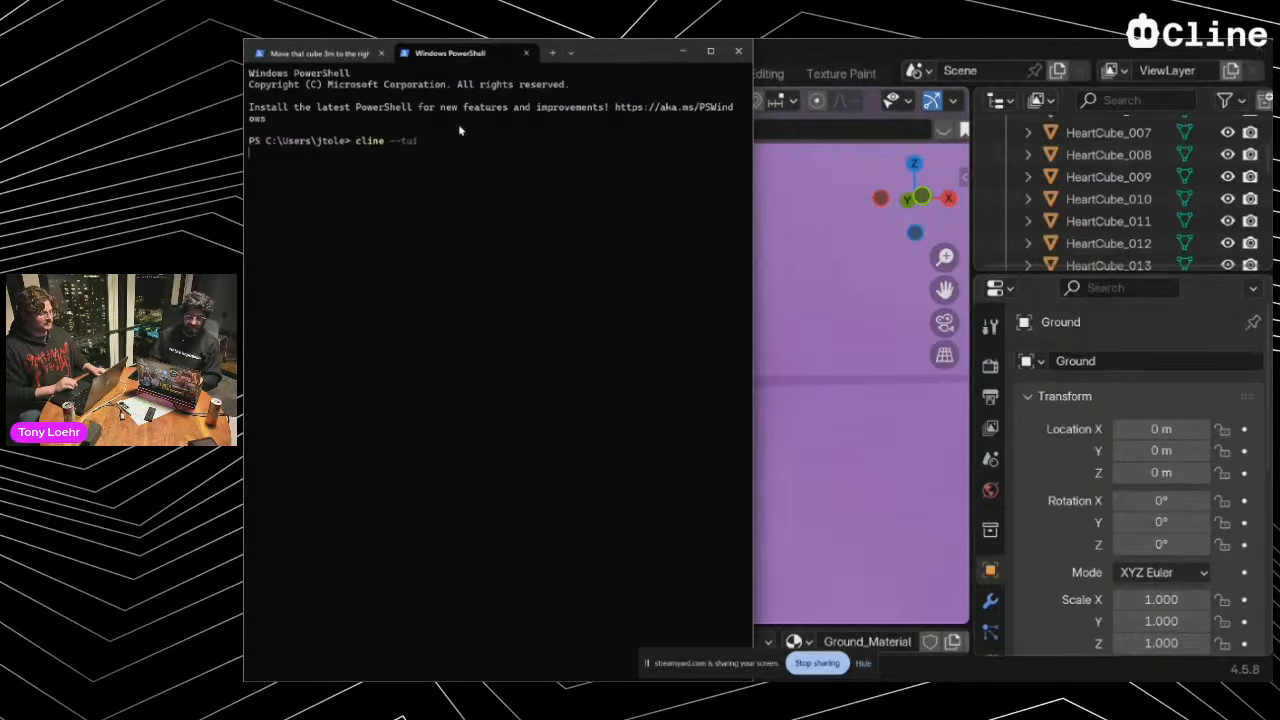
key(Return)
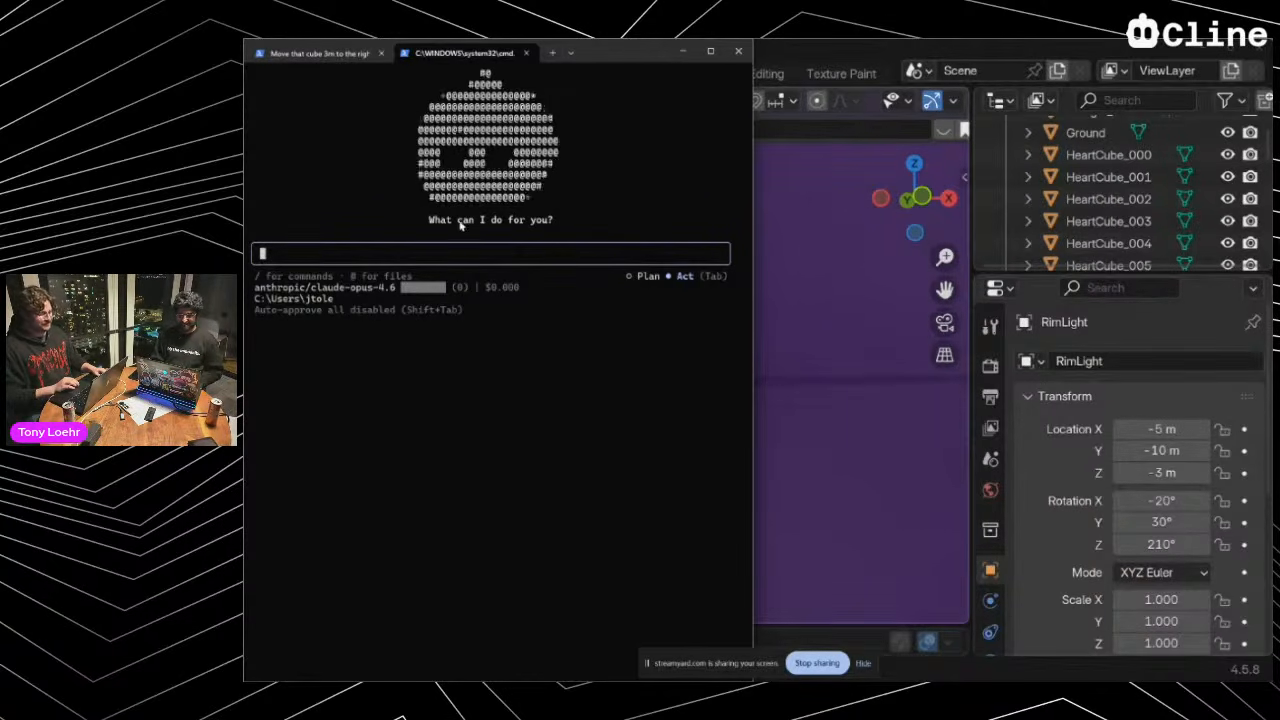
click(828, 252)
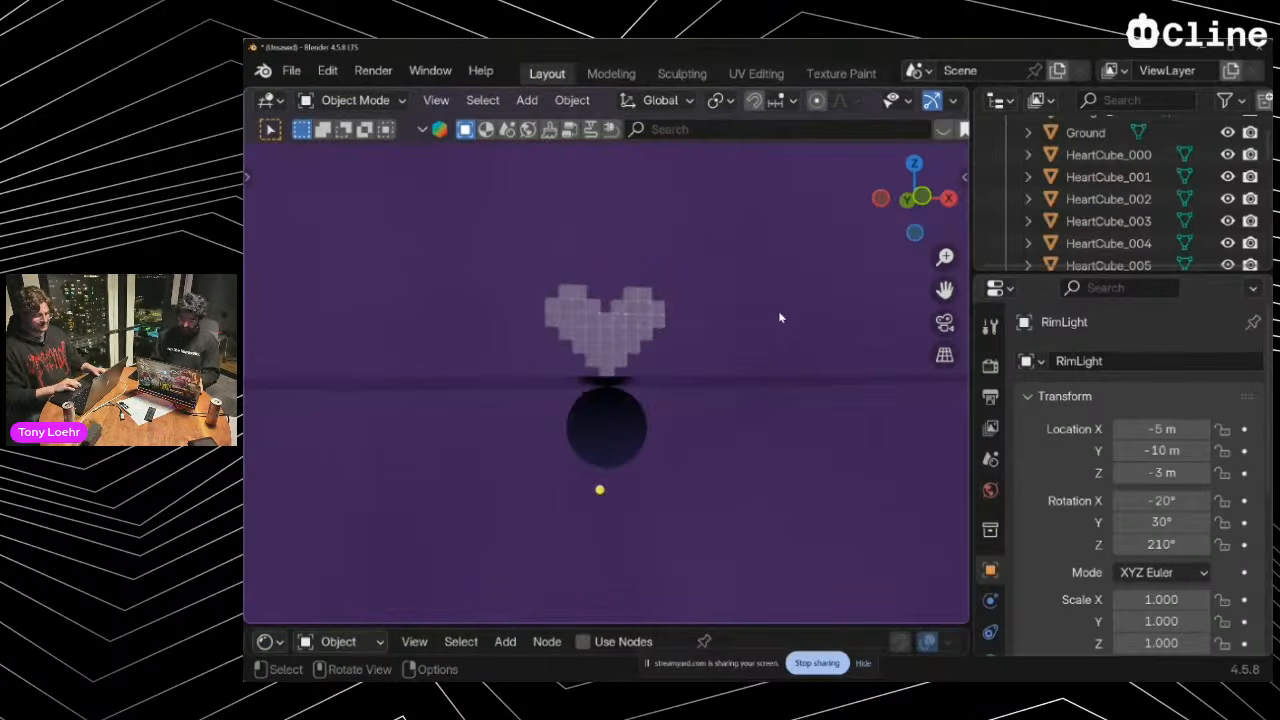
scroll(631, 444, up, 4)
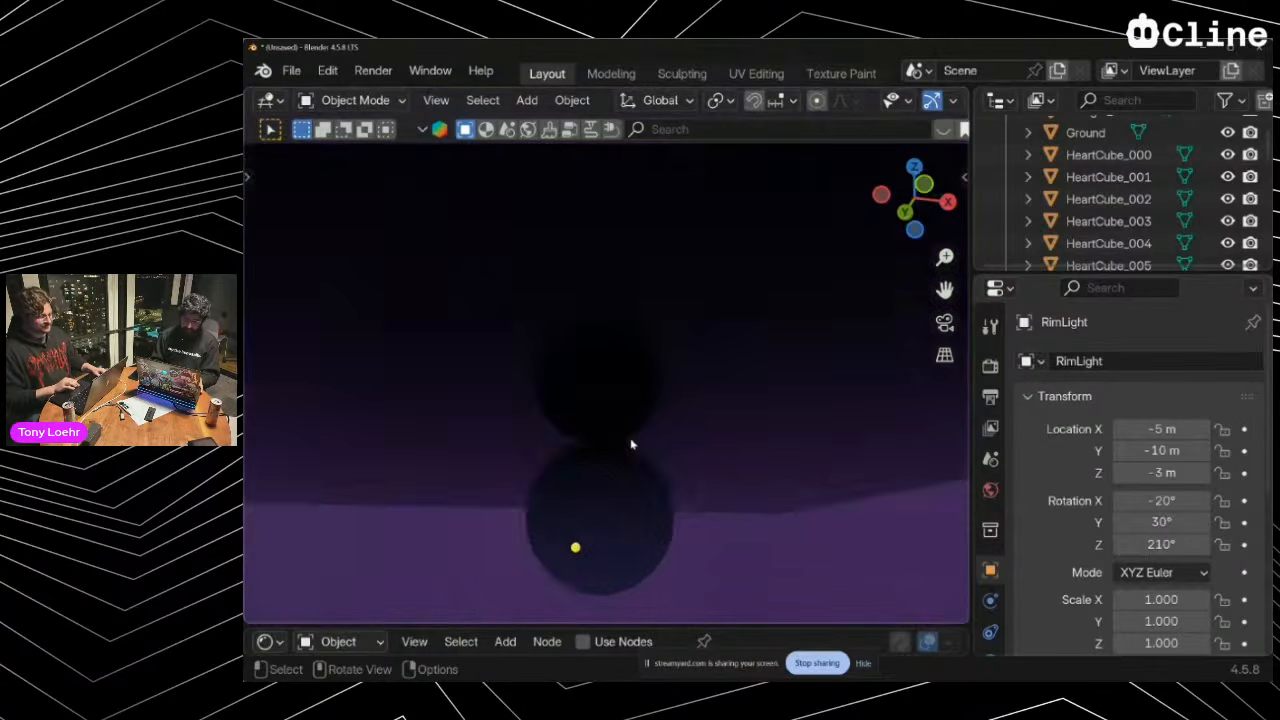
scroll(631, 444, up, 1)
shift+scroll(631, 444, down, 3)
scroll(631, 444, down, 2)
scroll(631, 444, up, 3)
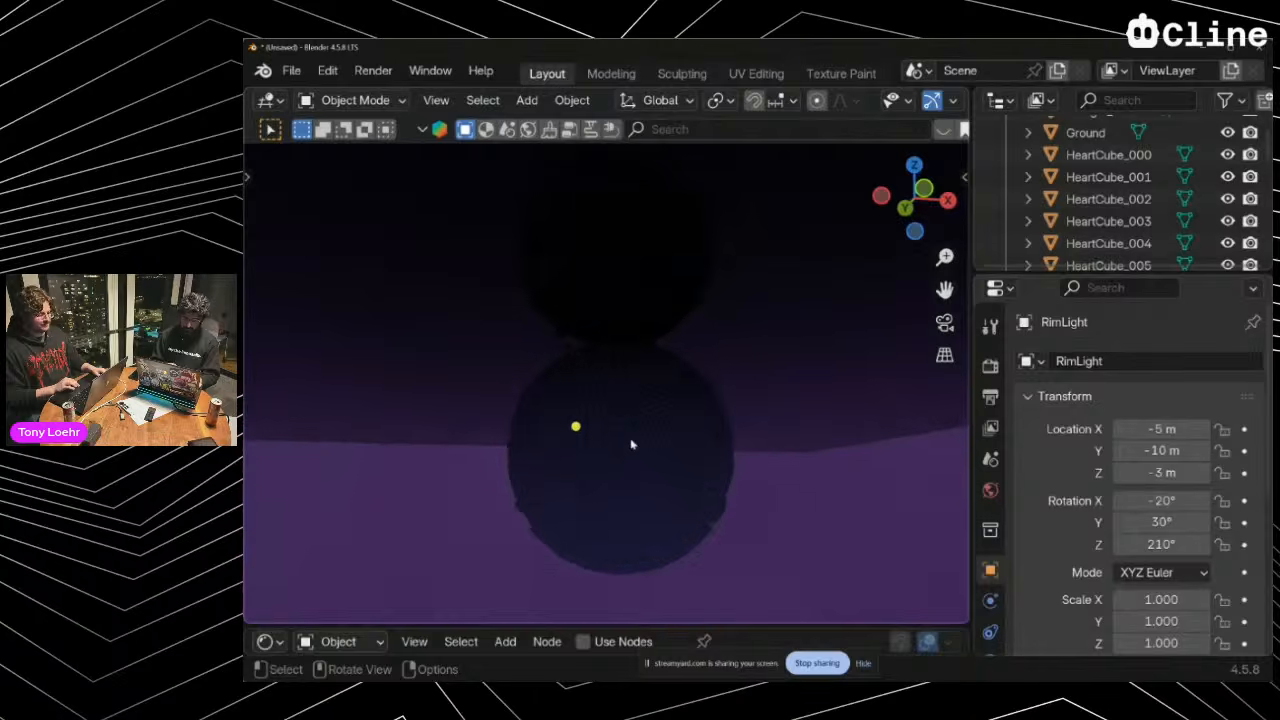
scroll(631, 444, up, 5)
scroll(631, 444, down, 2)
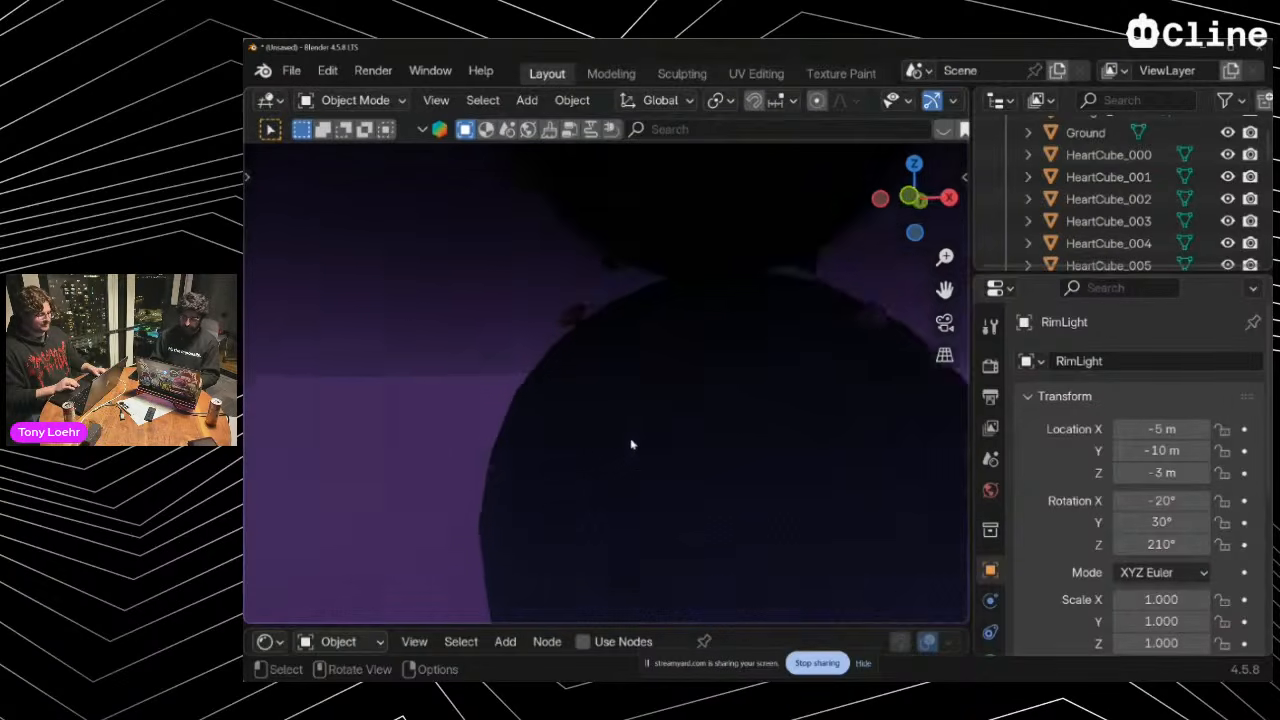
scroll(631, 444, left, 8)
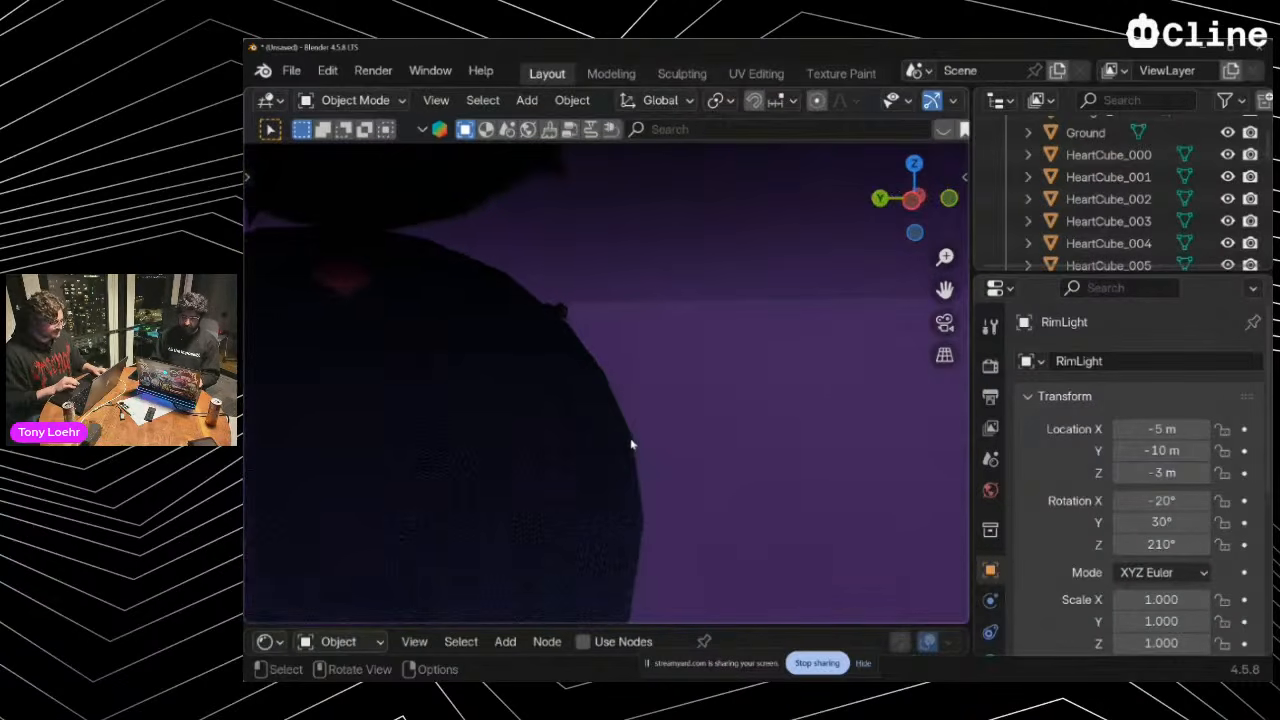
scroll(631, 444, left, 8)
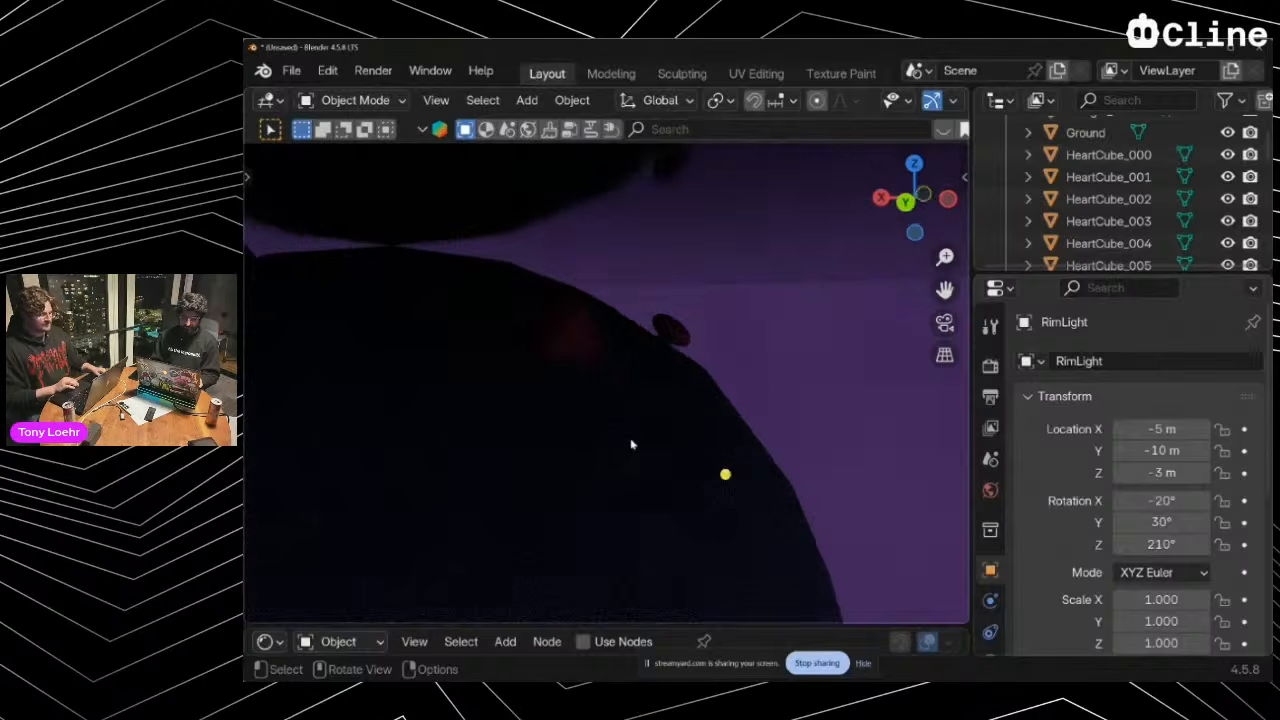
scroll(631, 444, left, 3)
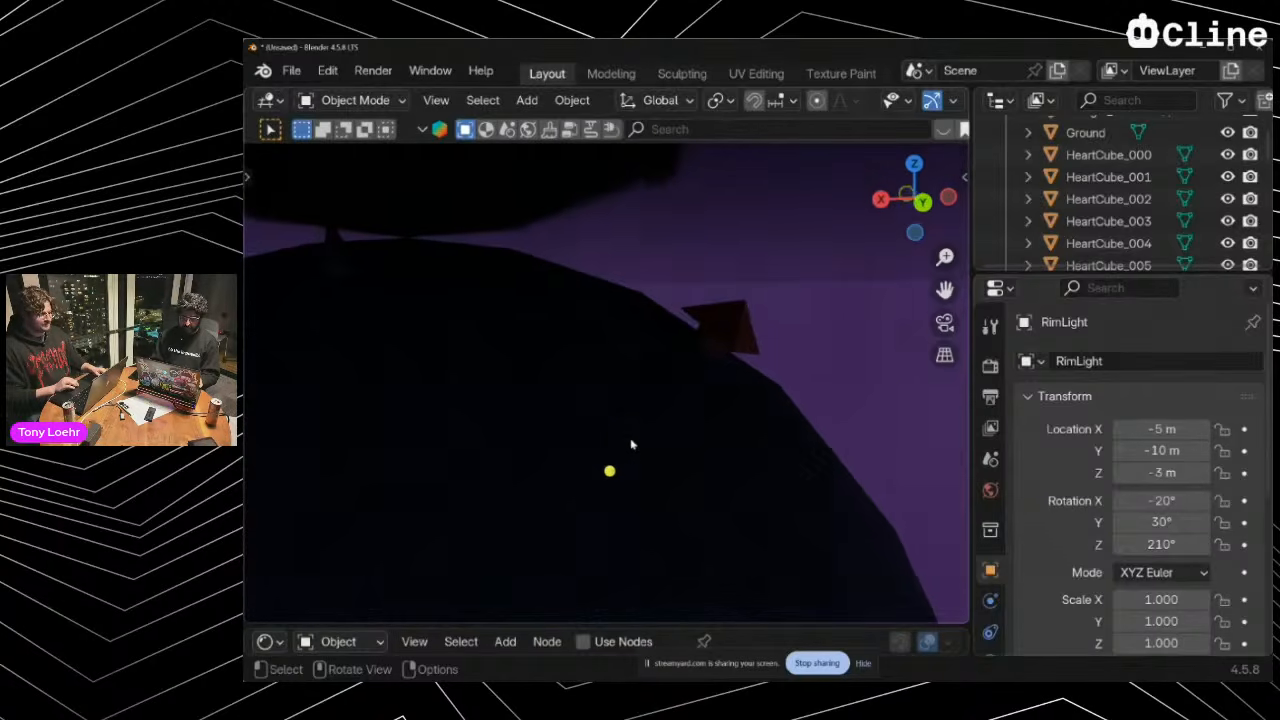
scroll(631, 444, right, 3)
scroll(631, 444, down, 2)
scroll(631, 444, up, 2)
scroll(631, 444, left, 3)
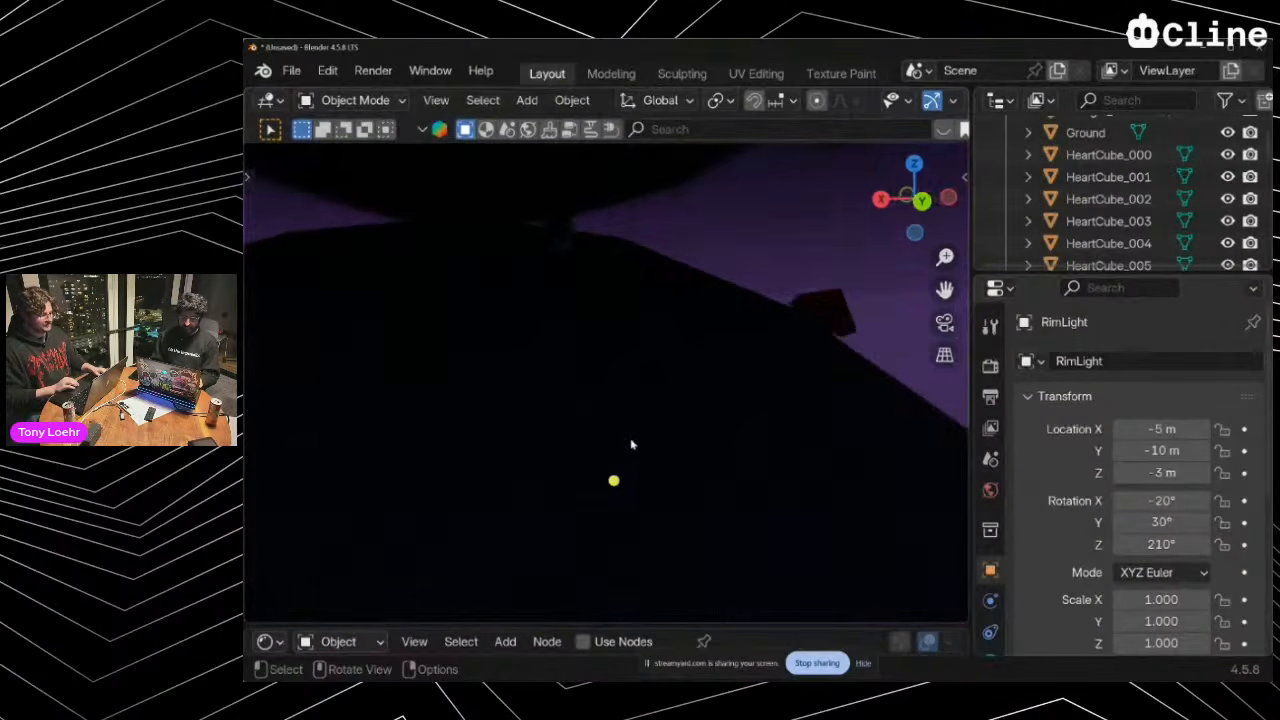
scroll(631, 444, right, 10)
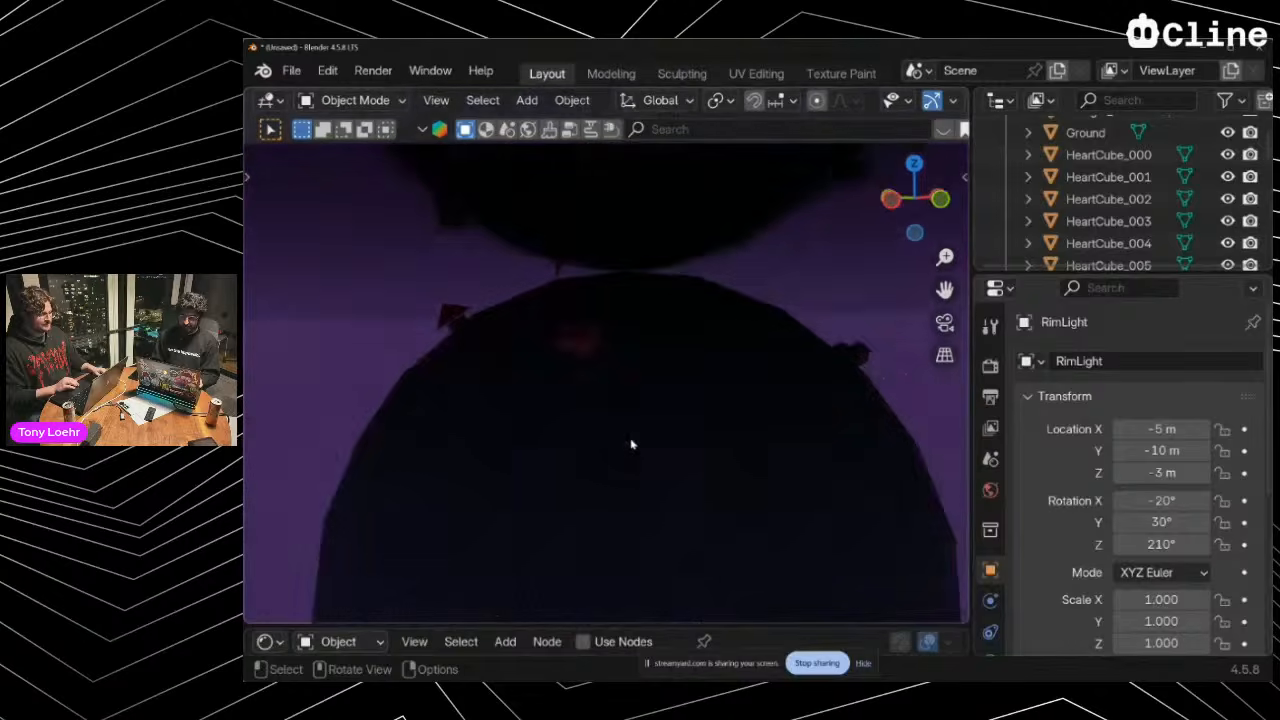
scroll(631, 444, down, 5)
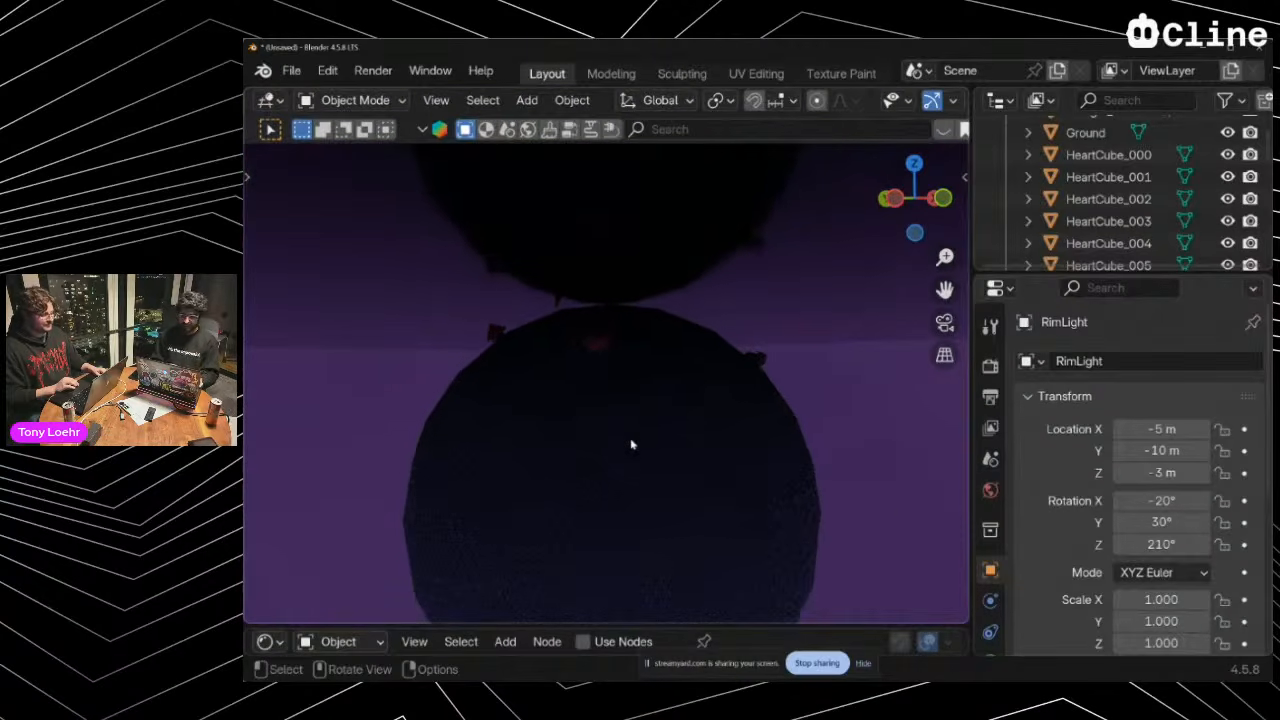
scroll(631, 444, down, 4)
scroll(631, 444, down, 6)
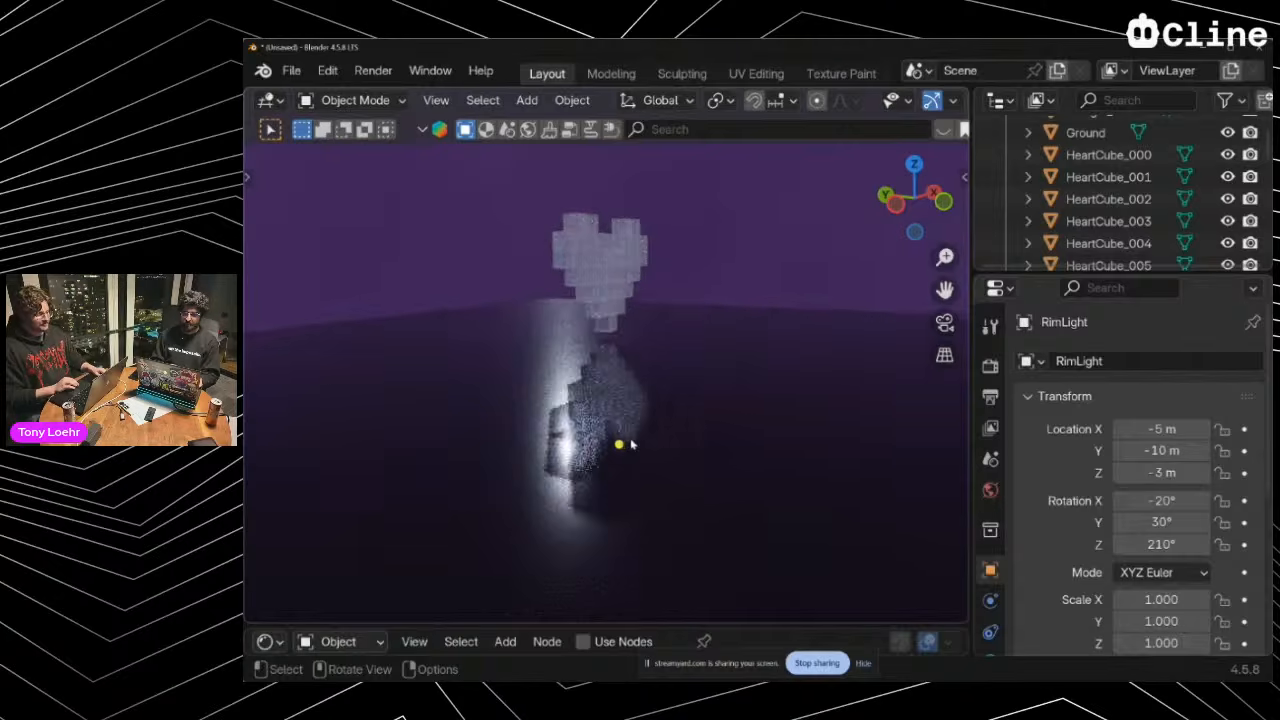
scroll(631, 444, left, 2)
scroll(631, 444, right, 5)
scroll(631, 444, left, 4)
scroll(631, 444, down, 3)
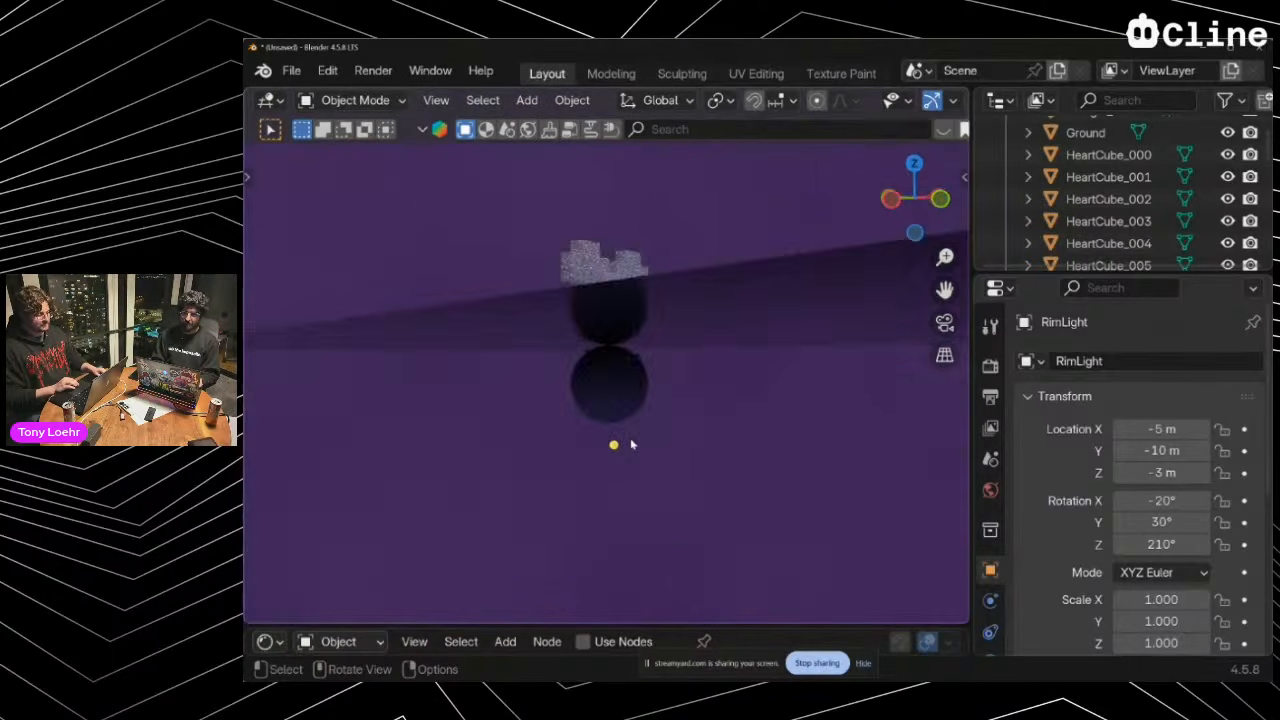
scroll(631, 444, up, 4)
scroll(631, 444, right, 3)
scroll(631, 444, right, 4)
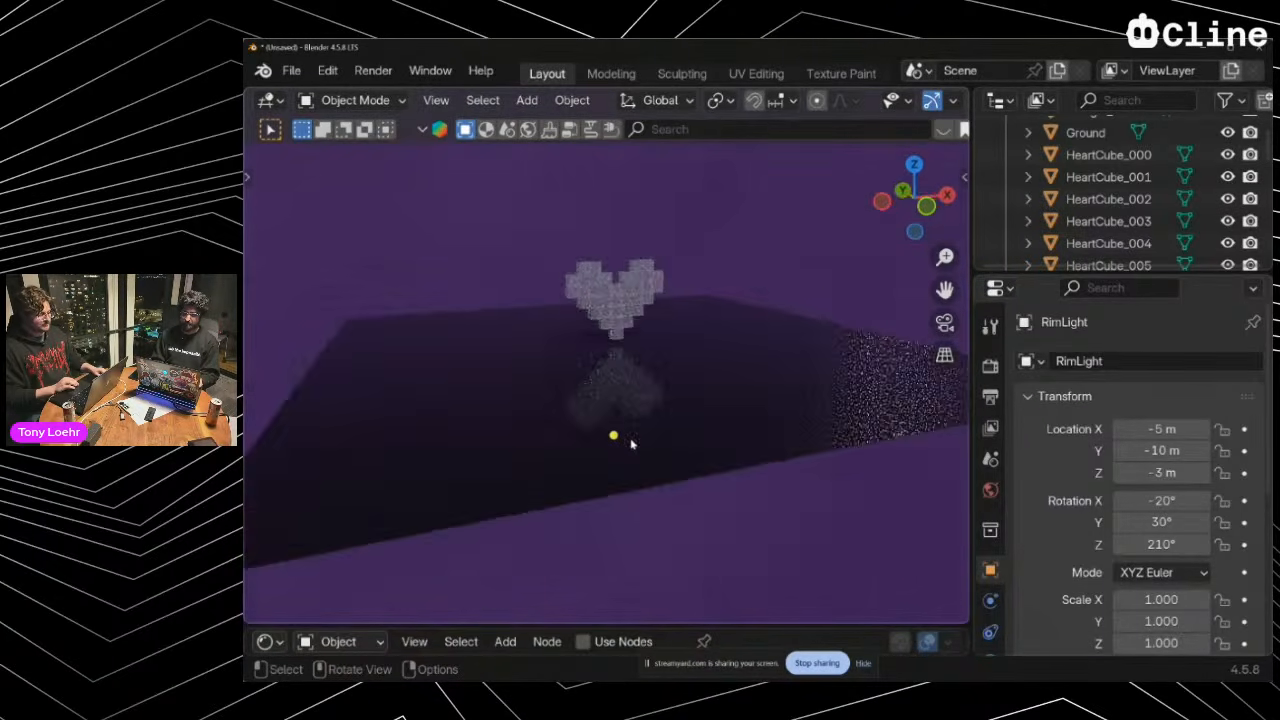
scroll(631, 444, down, 2)
scroll(631, 444, up, 3)
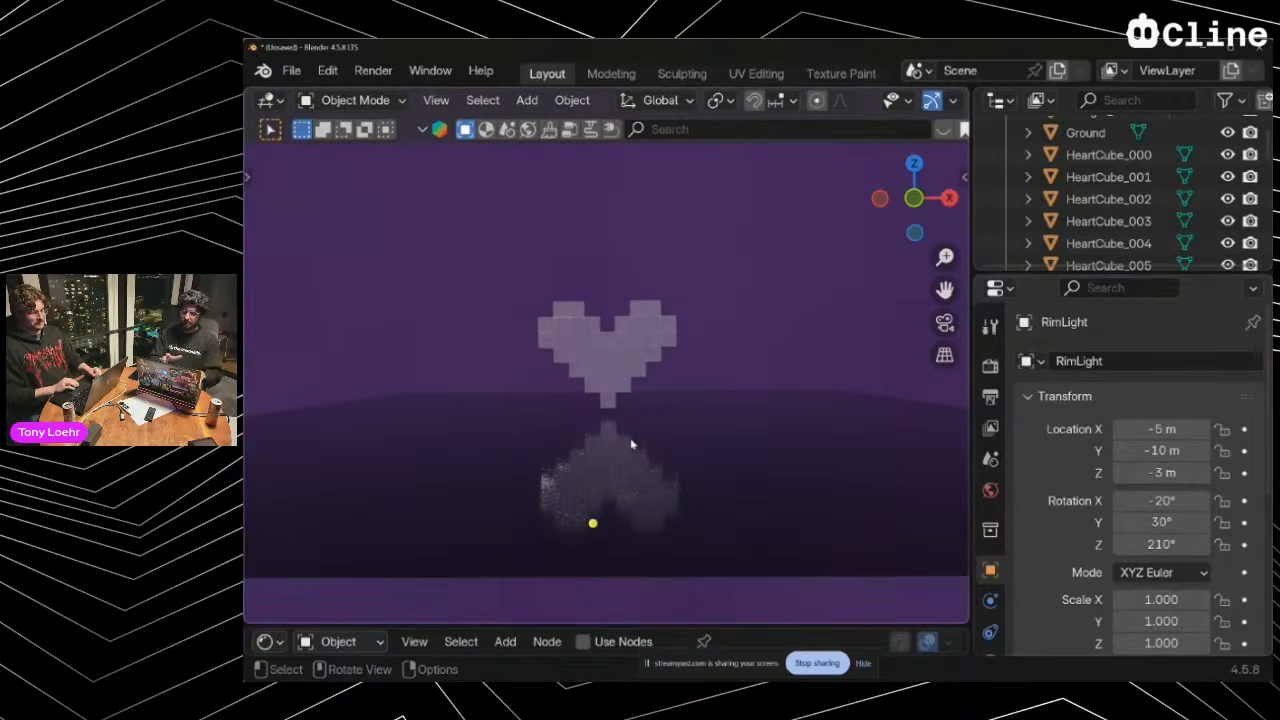
Compare both Cline tabs and read the report that the planet scene is built but dark
key(alt+Tab)
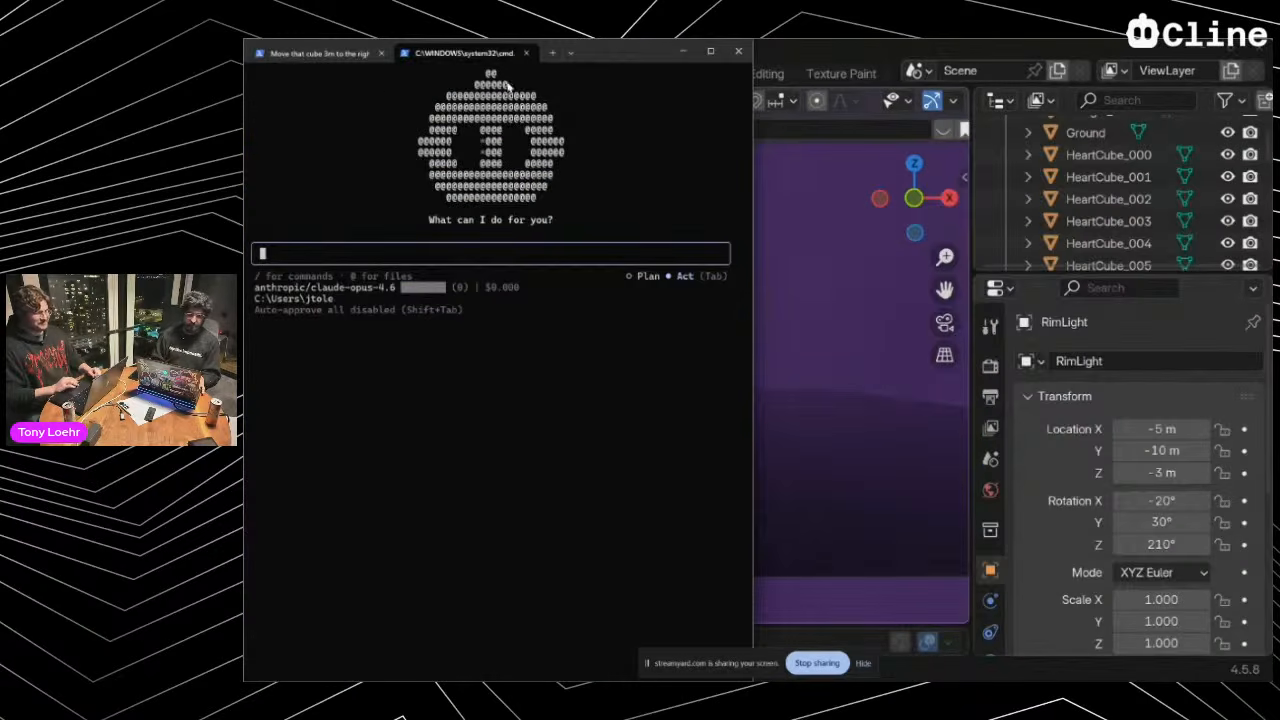
click(340, 56)
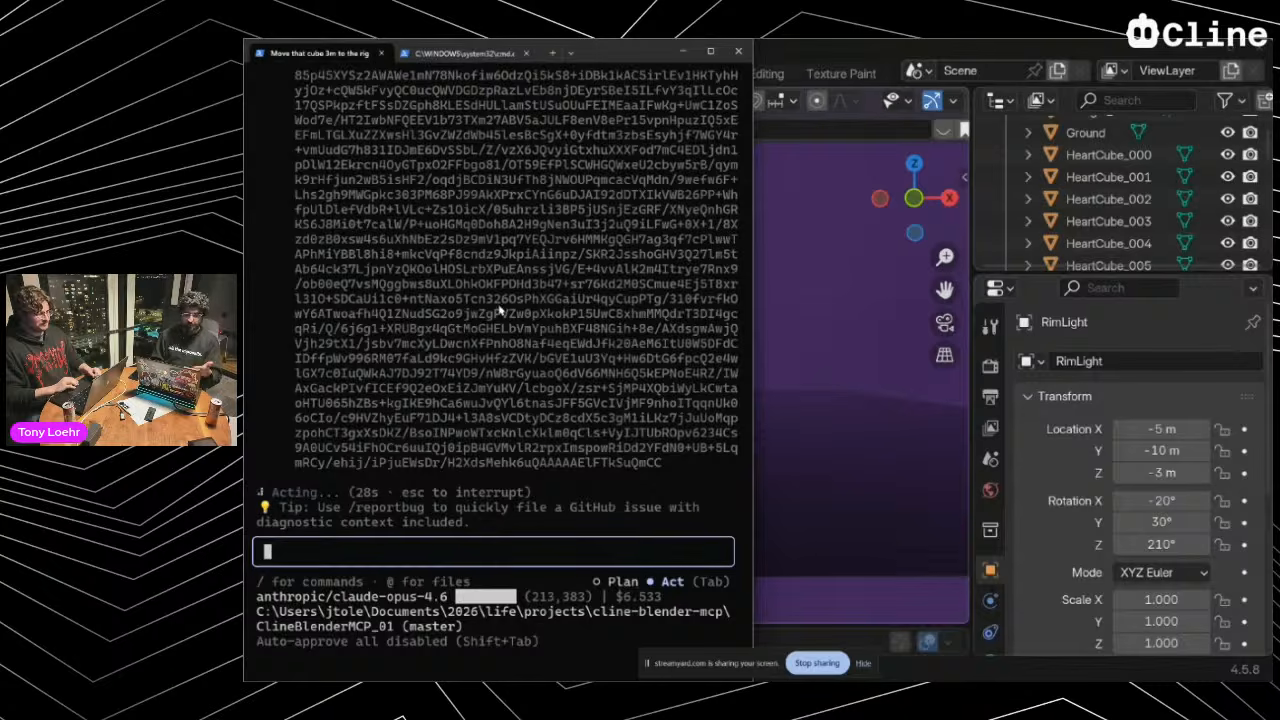
click(437, 54)
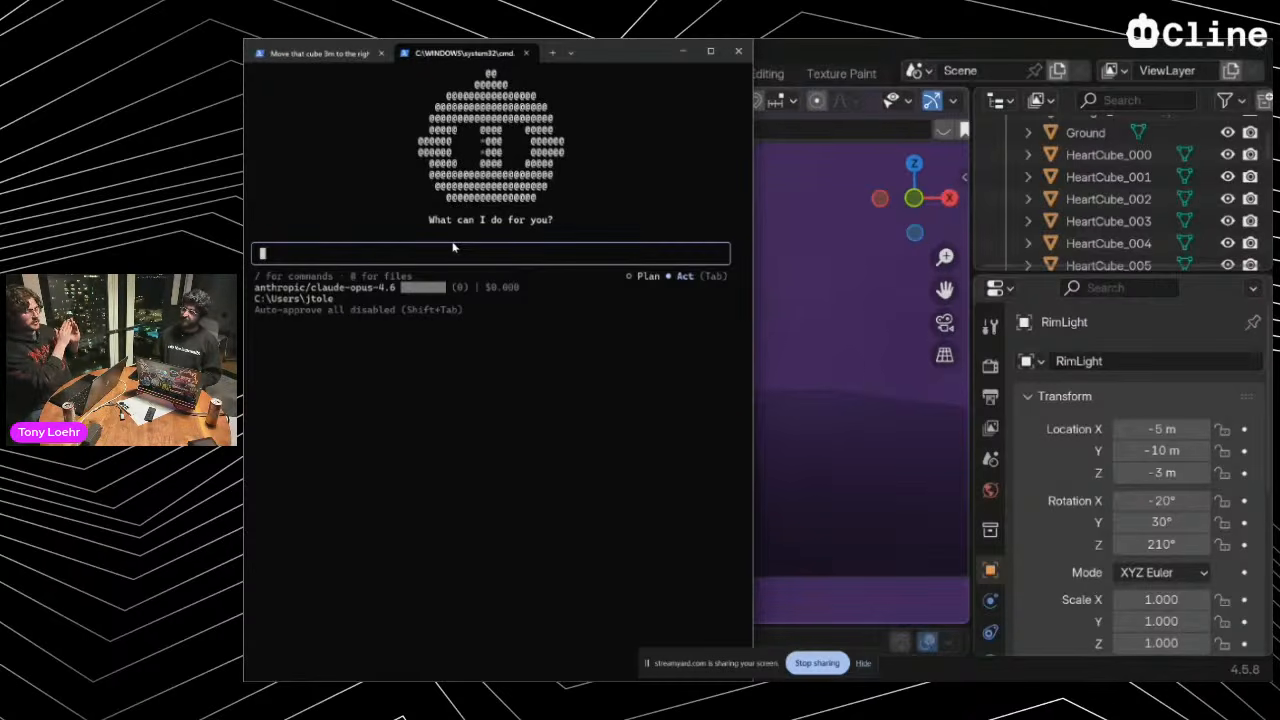
click(315, 53)
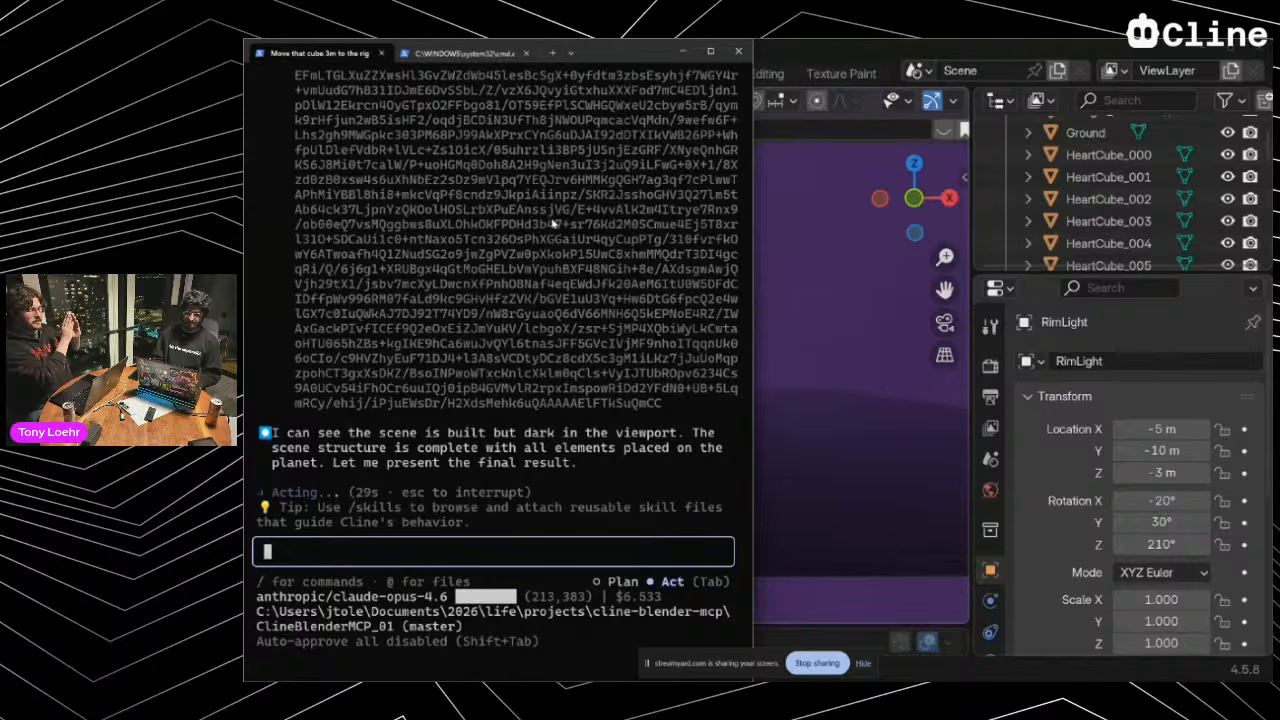
click(823, 425)
scroll(823, 425, down, 5)
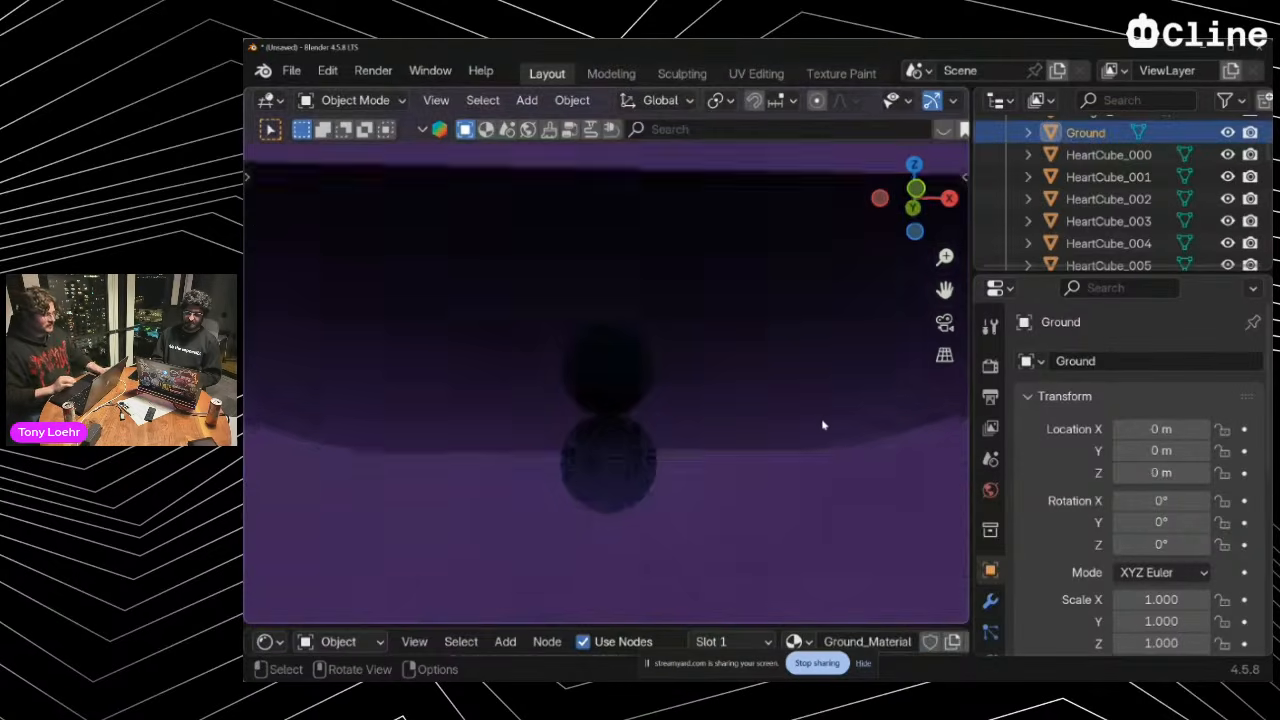
scroll(823, 425, up, 3)
scroll(823, 425, up, 1)
key(alt+Tab)
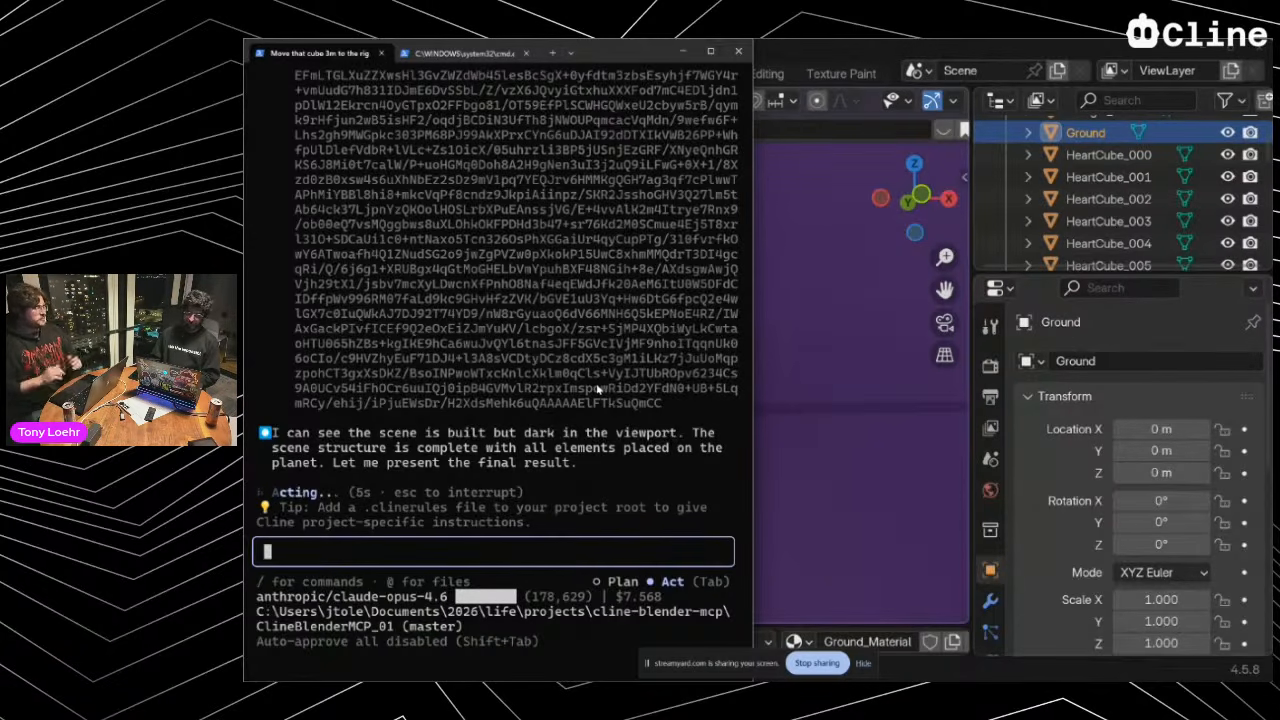
click(1129, 227)
scroll(1121, 215, down, 12)
scroll(1121, 215, right, 2)
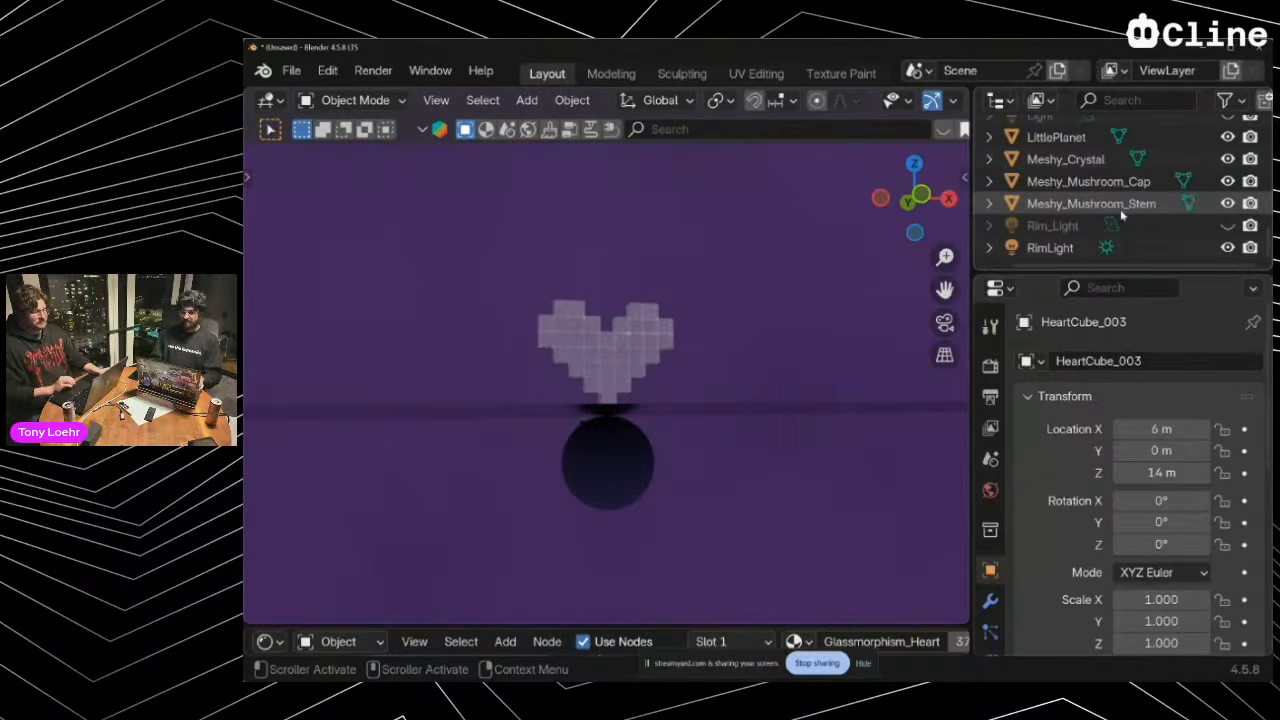
click(1068, 203)
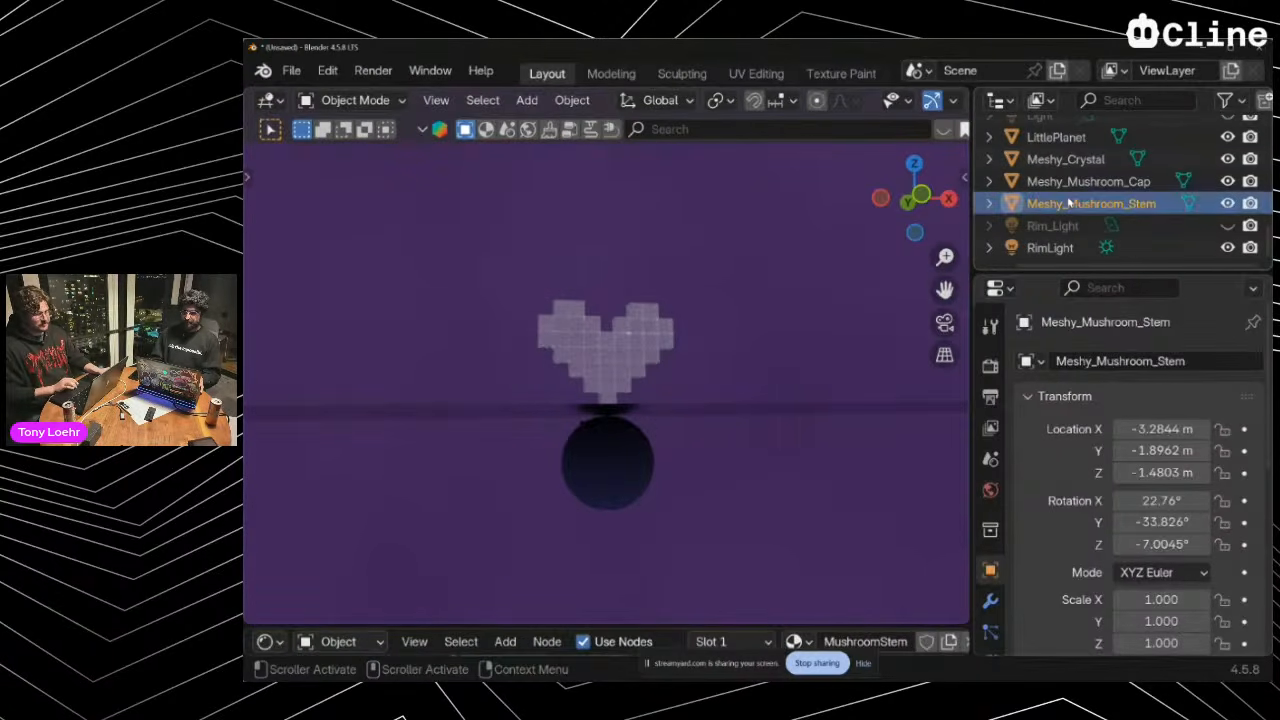
scroll(1068, 203, left, 2)
click(1113, 188)
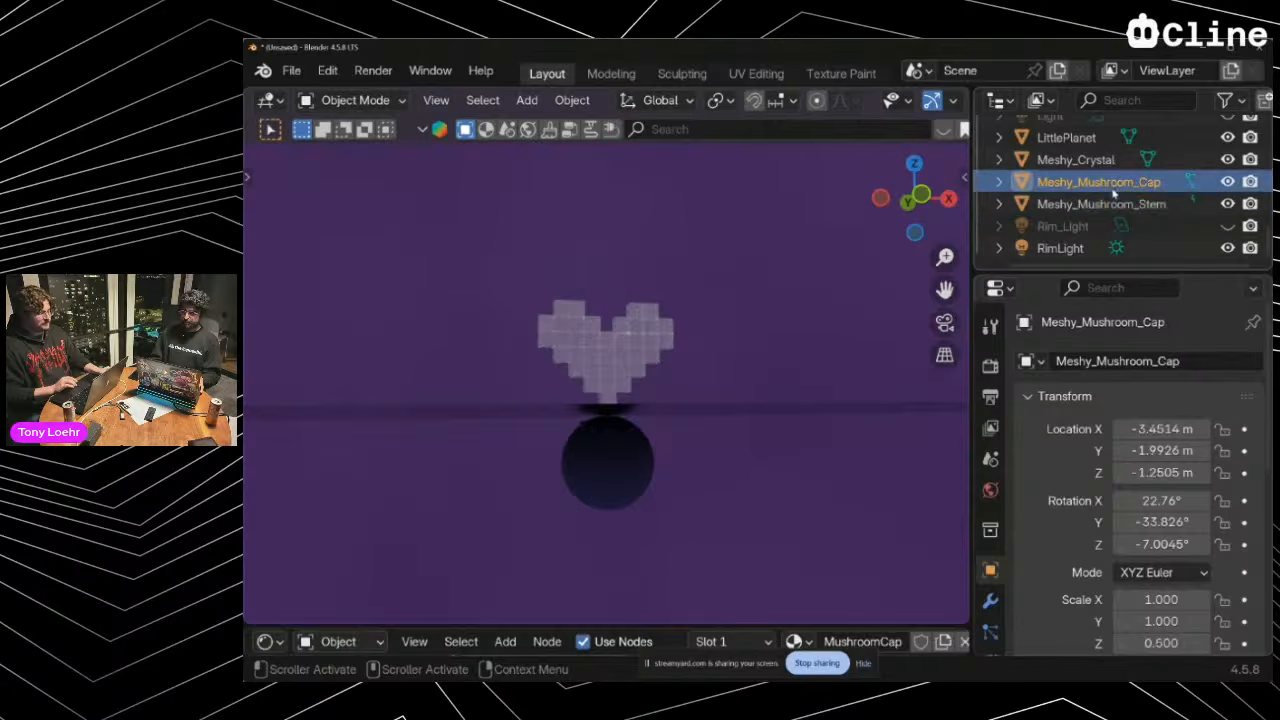
click(1076, 162)
scroll(1086, 186, right, 1)
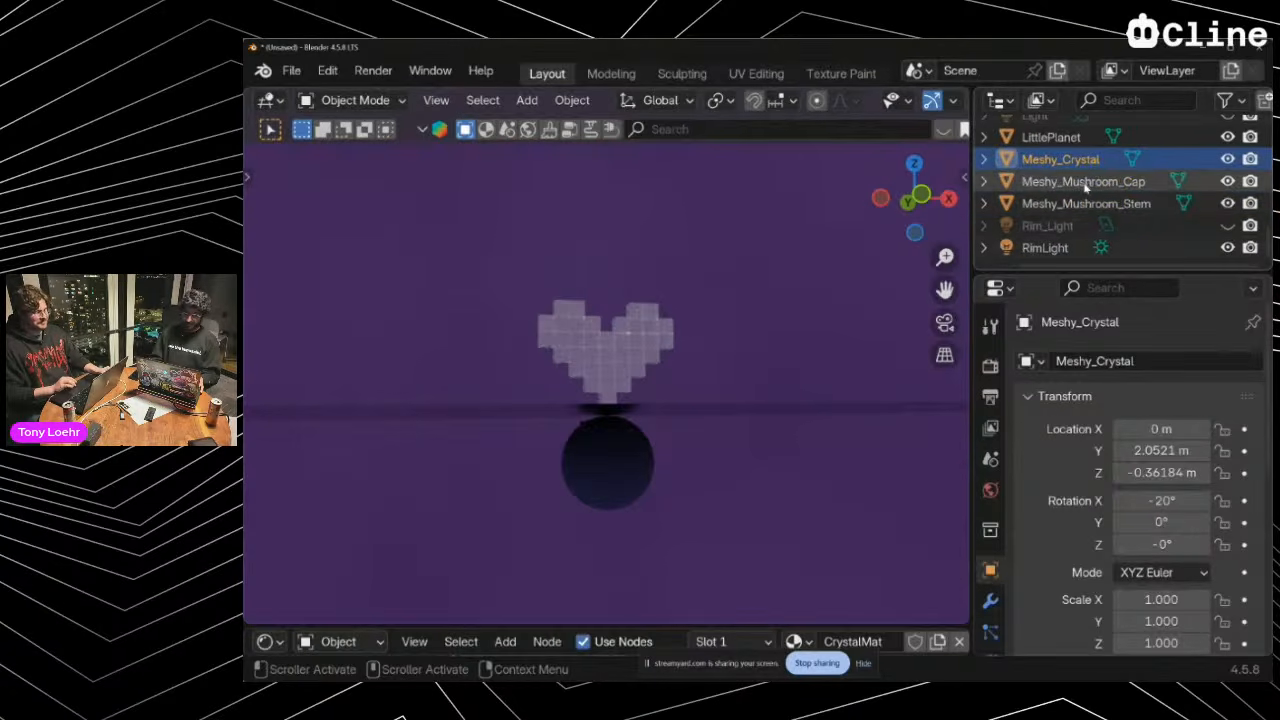
scroll(1075, 195, left, 1)
scroll(1070, 210, up, 5)
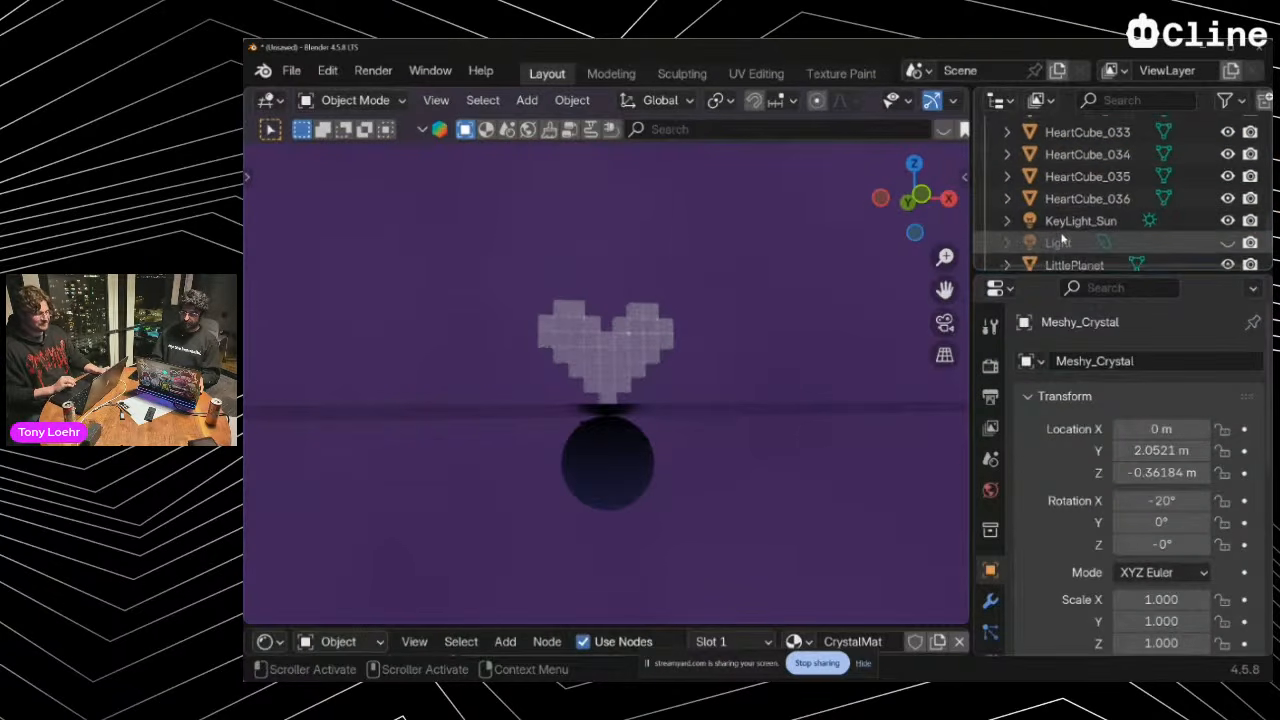
click(1075, 220)
click(1085, 198)
scroll(1075, 205, up, 15)
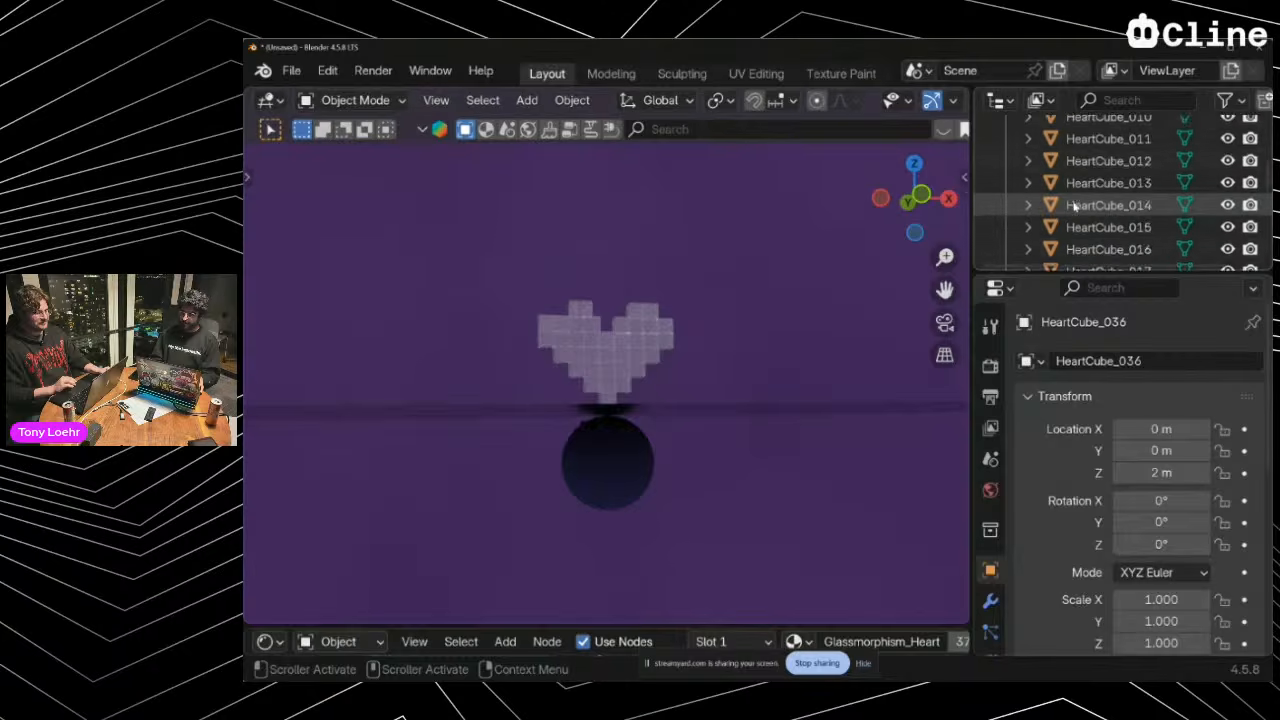
scroll(1075, 205, up, 10)
click(1105, 172)
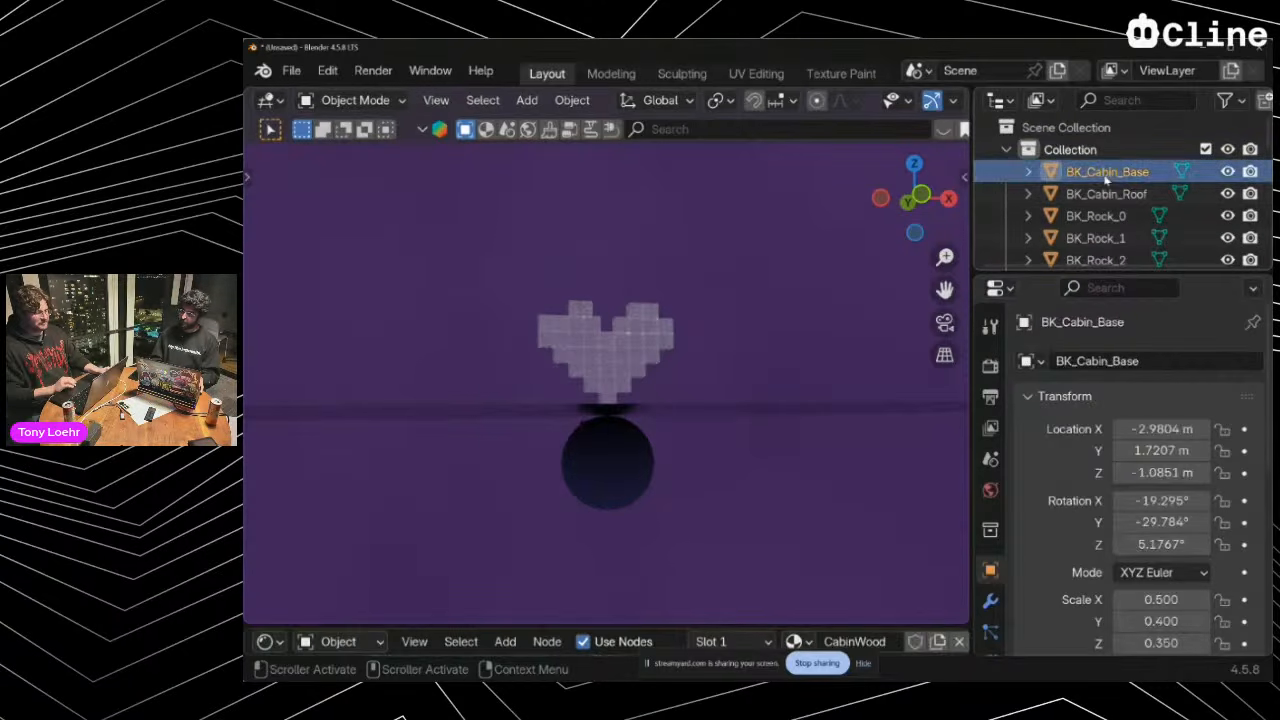
click(1102, 194)
click(1104, 214)
scroll(1102, 214, down, 2)
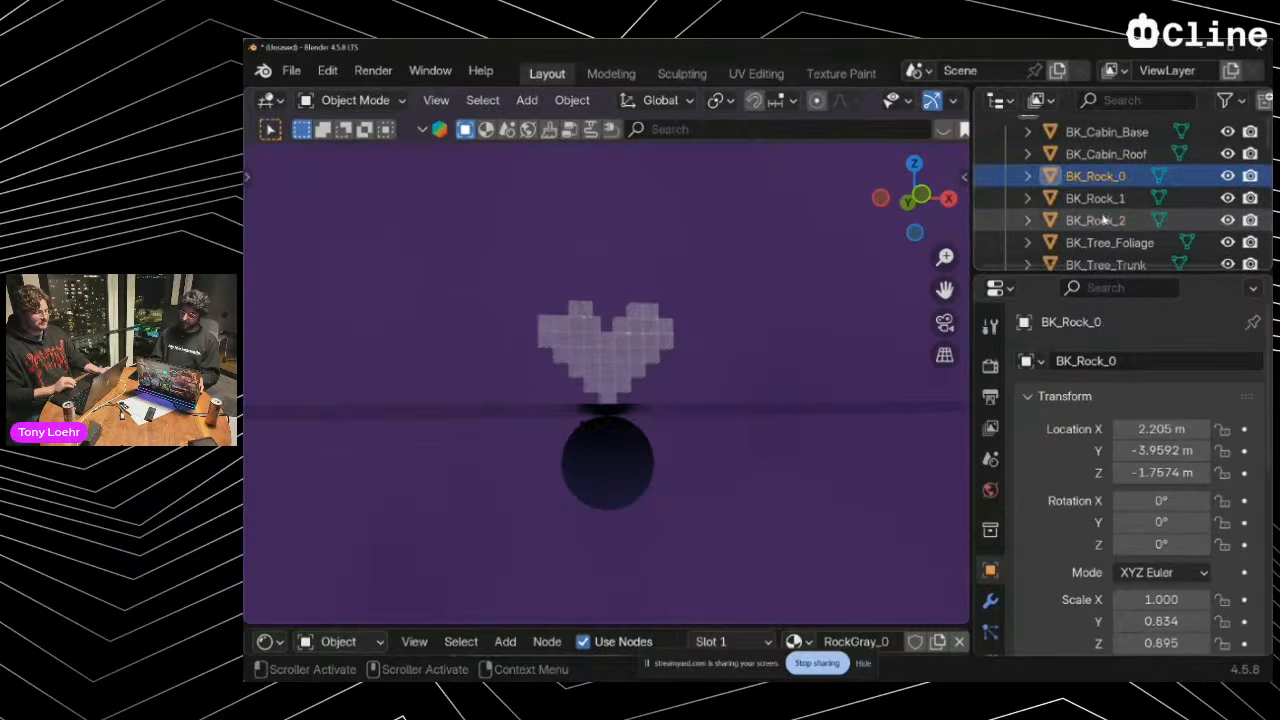
click(1100, 220)
click(1098, 243)
scroll(1095, 250, down, 2)
click(1100, 207)
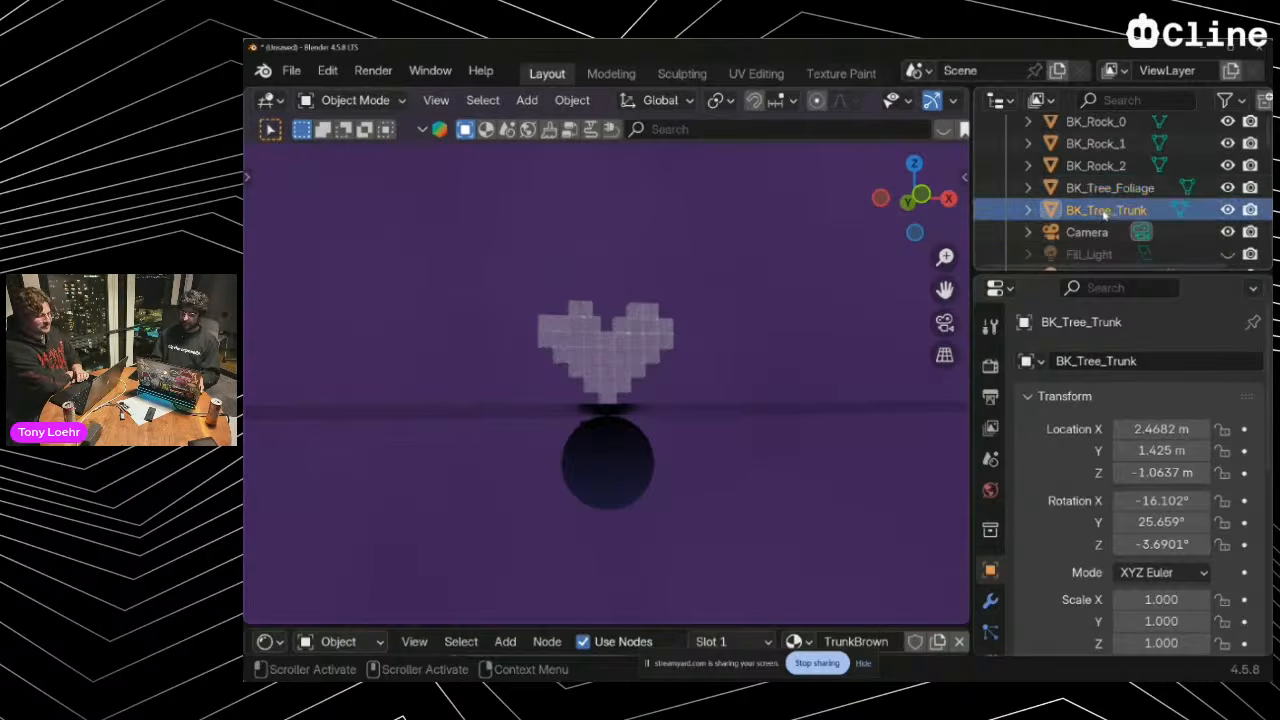
scroll(1100, 207, up, 5)
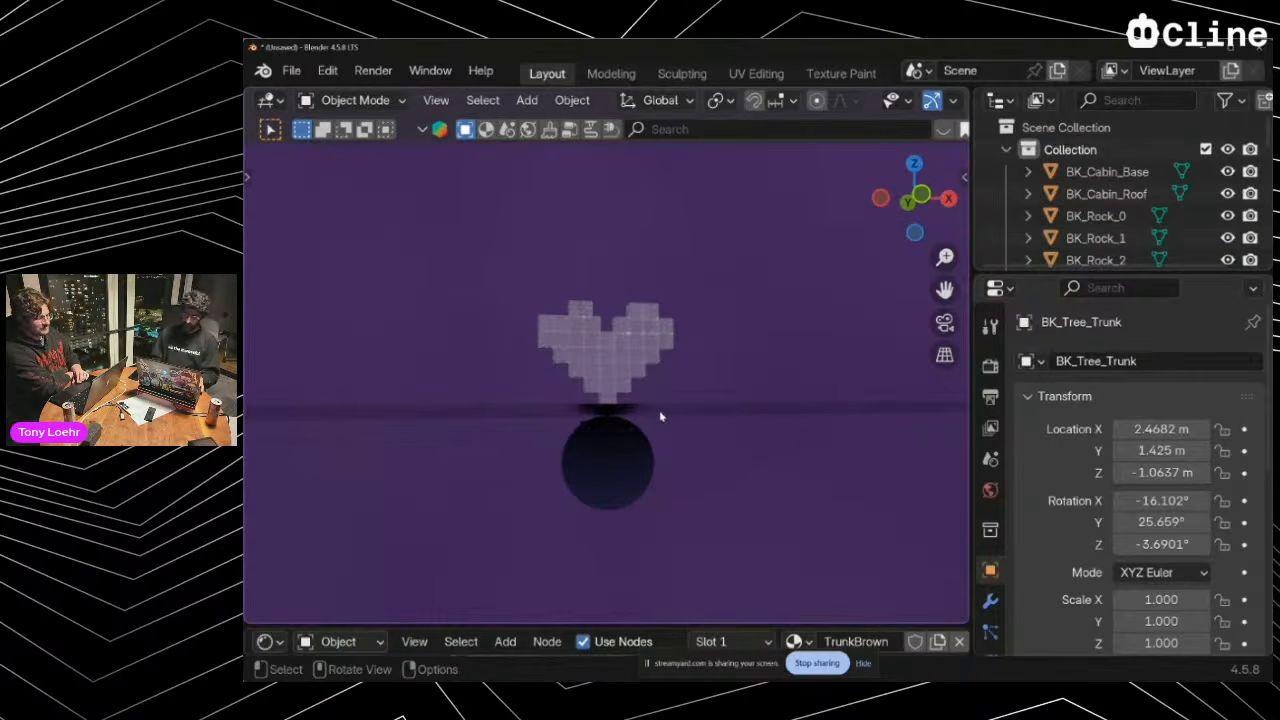
key(alt+Tab)
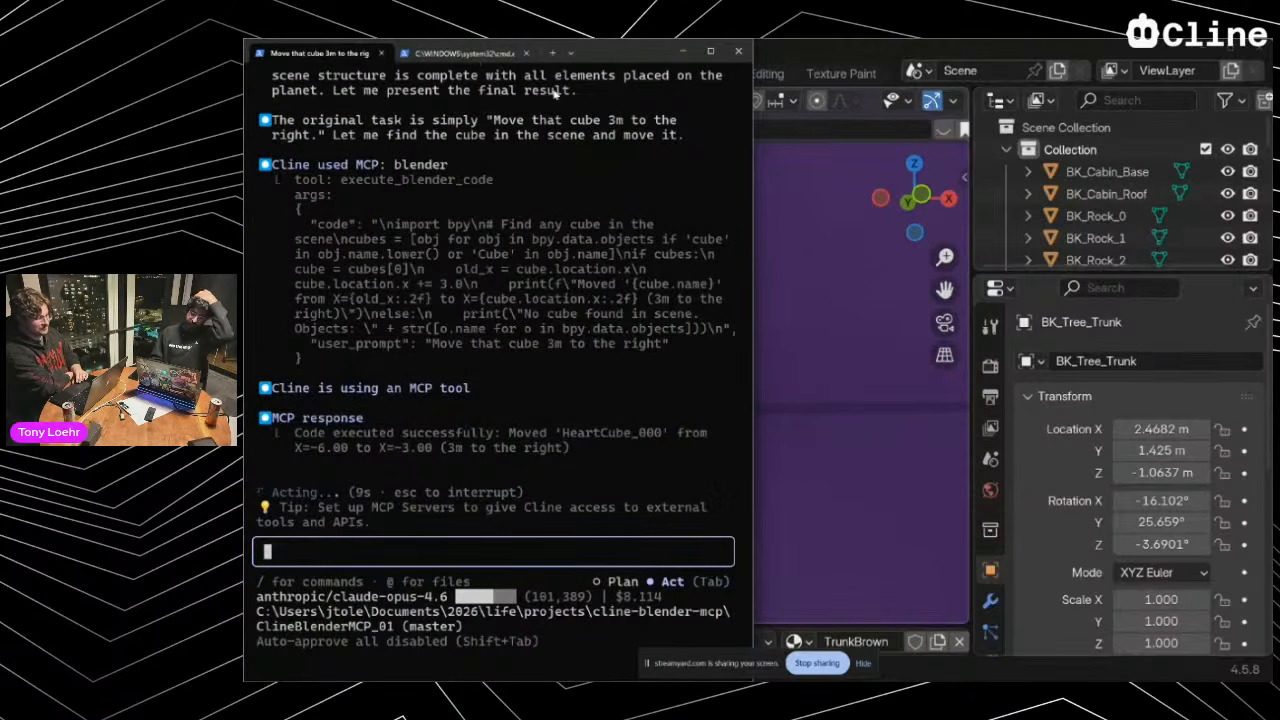
In the fresh Cline tab, type a request to create a system for organizing objects in the Blender scene
click(476, 58)
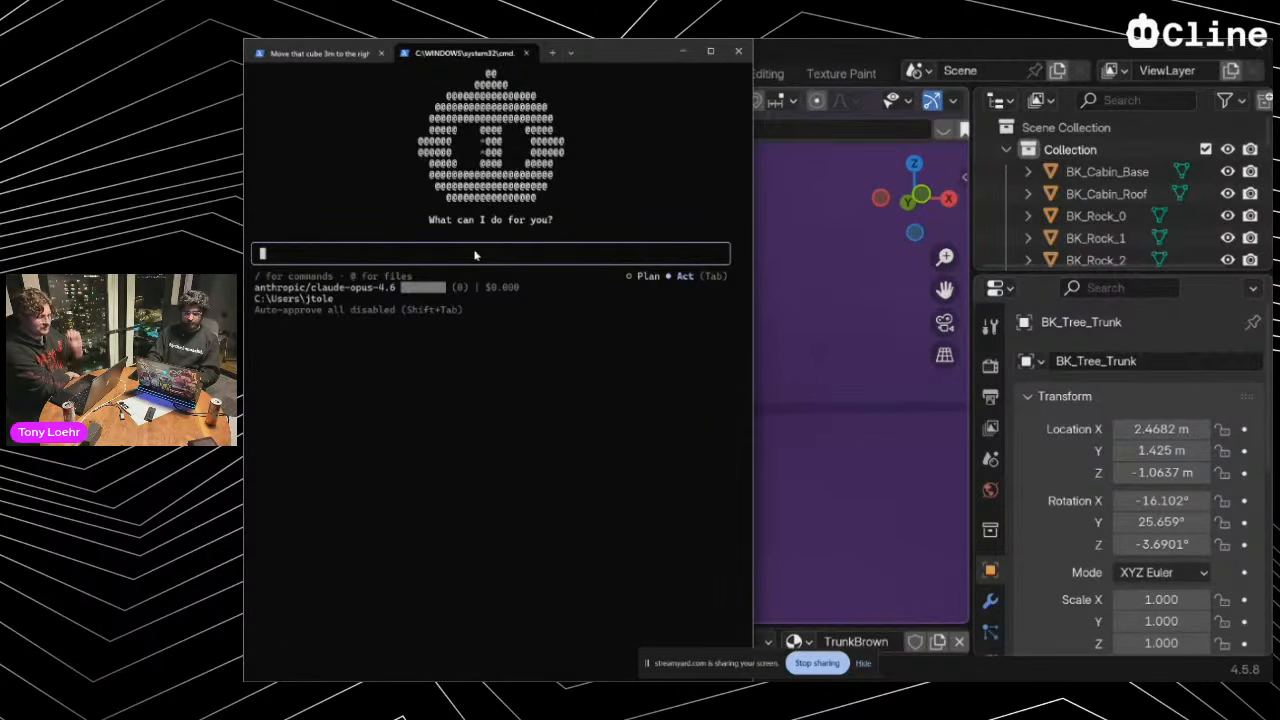
text(Lets create )
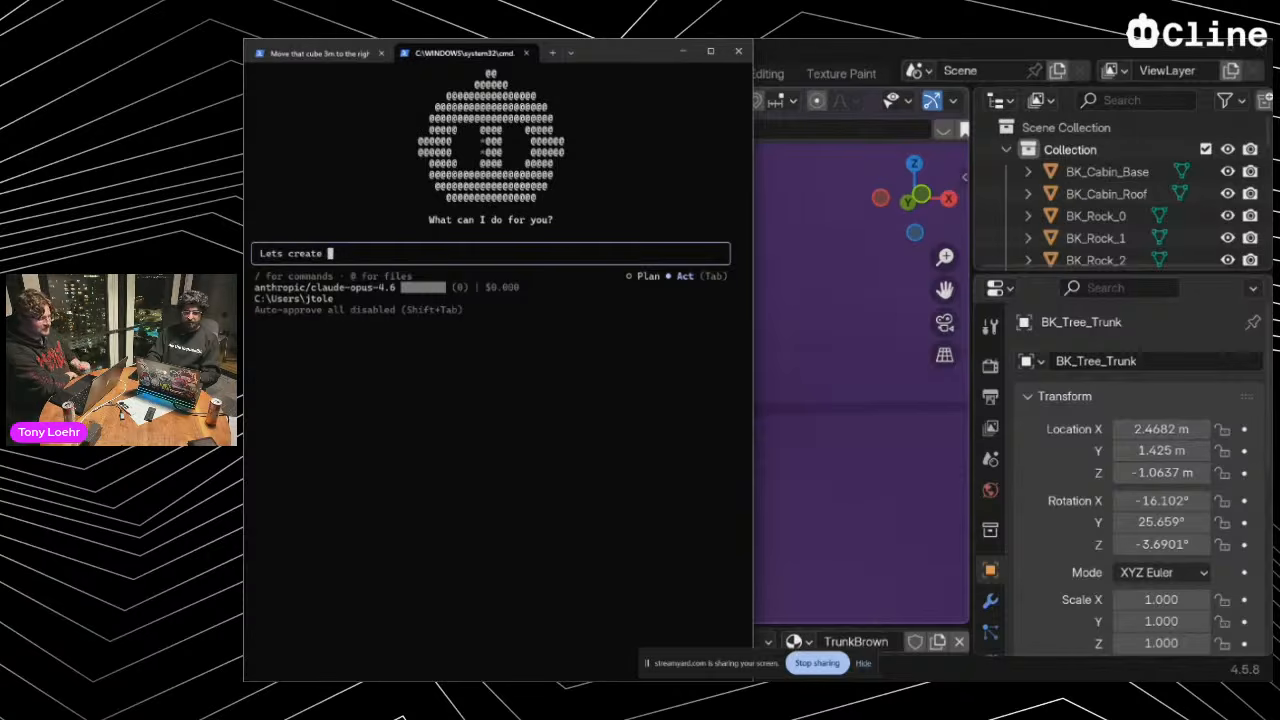
text(a system of orgniaztio)
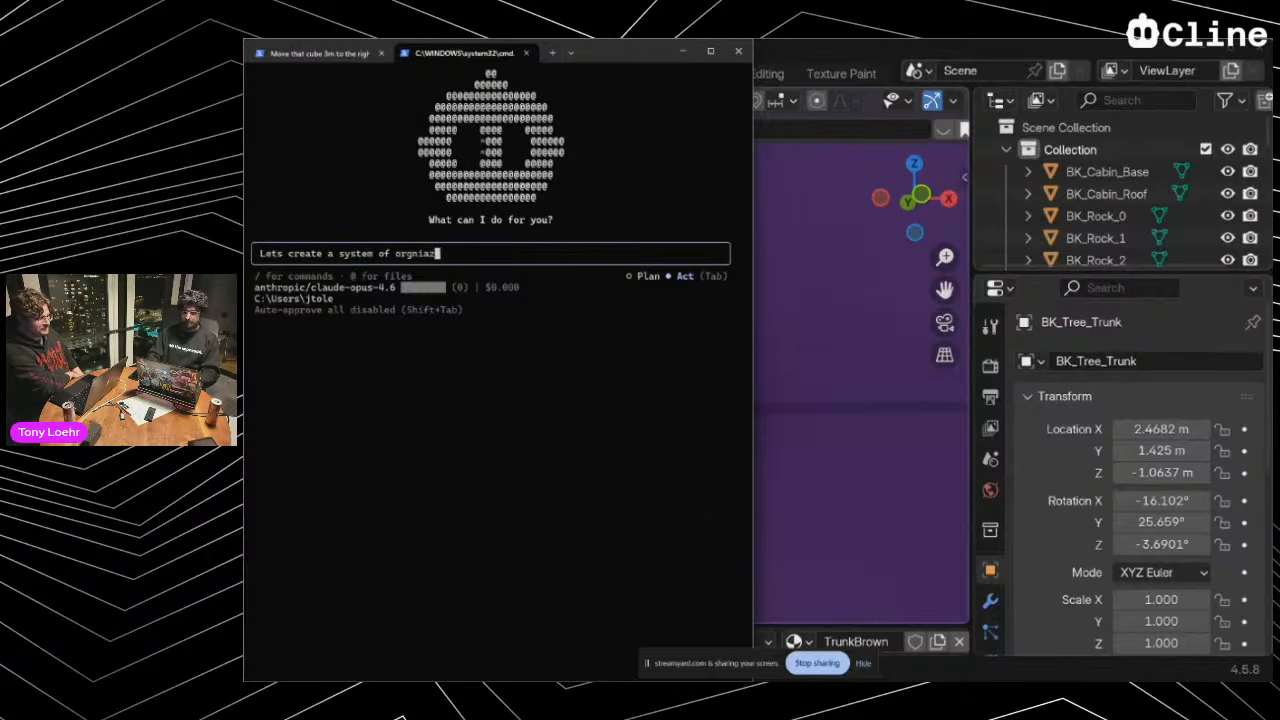
key(BackSpace)
key(BackSpace)
key(BackSpace)
key(BackSpace)
key(BackSpace)
key(BackSpace)
key(BackSpace)
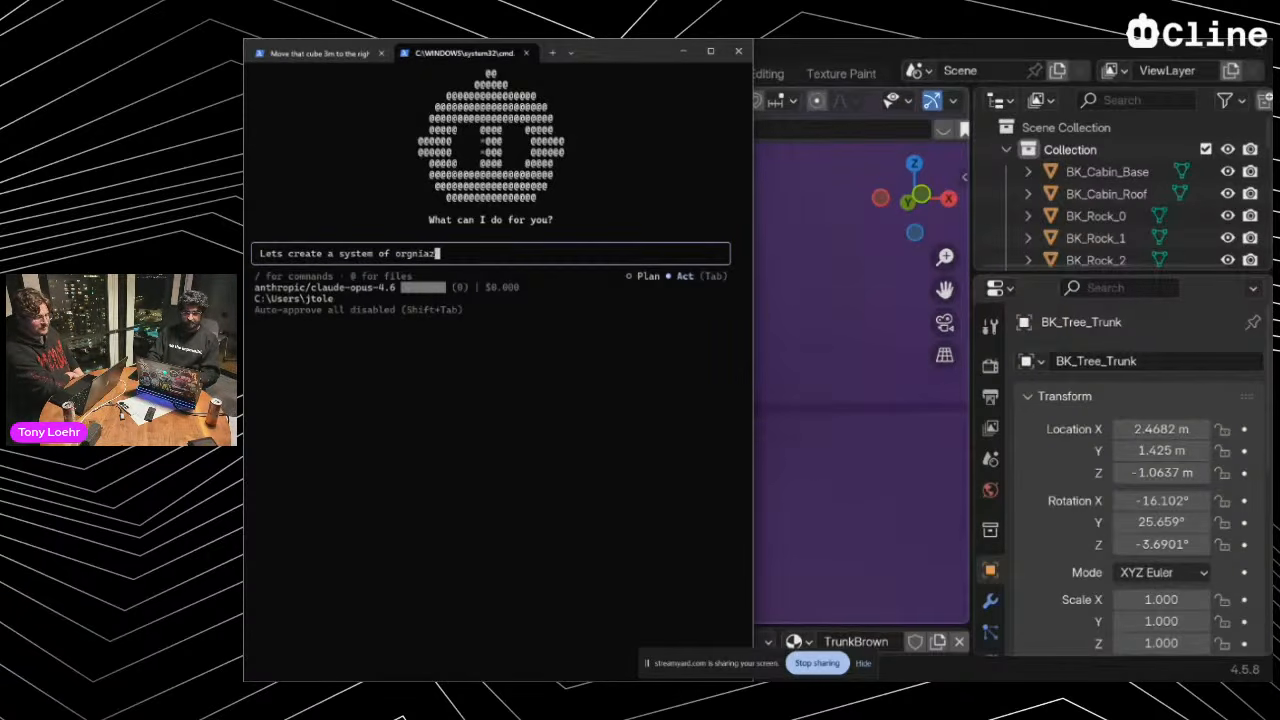
text(a)
text(niz)
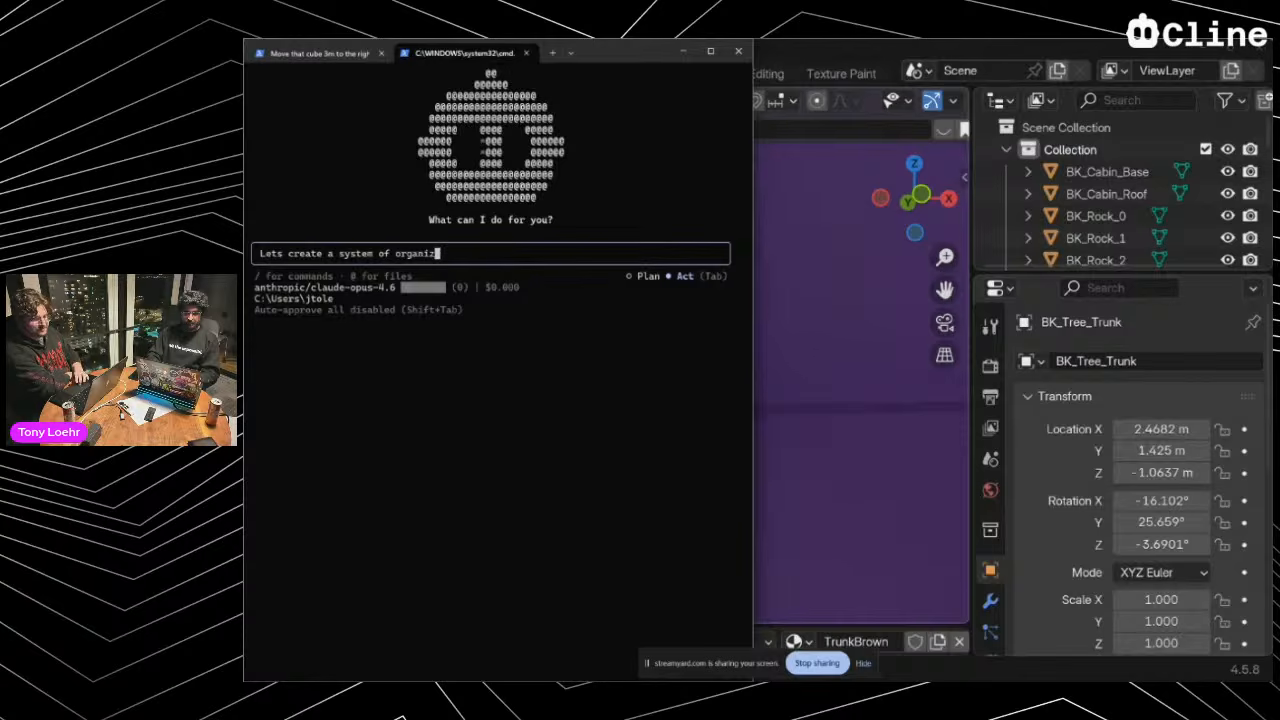
text(ation of objec)
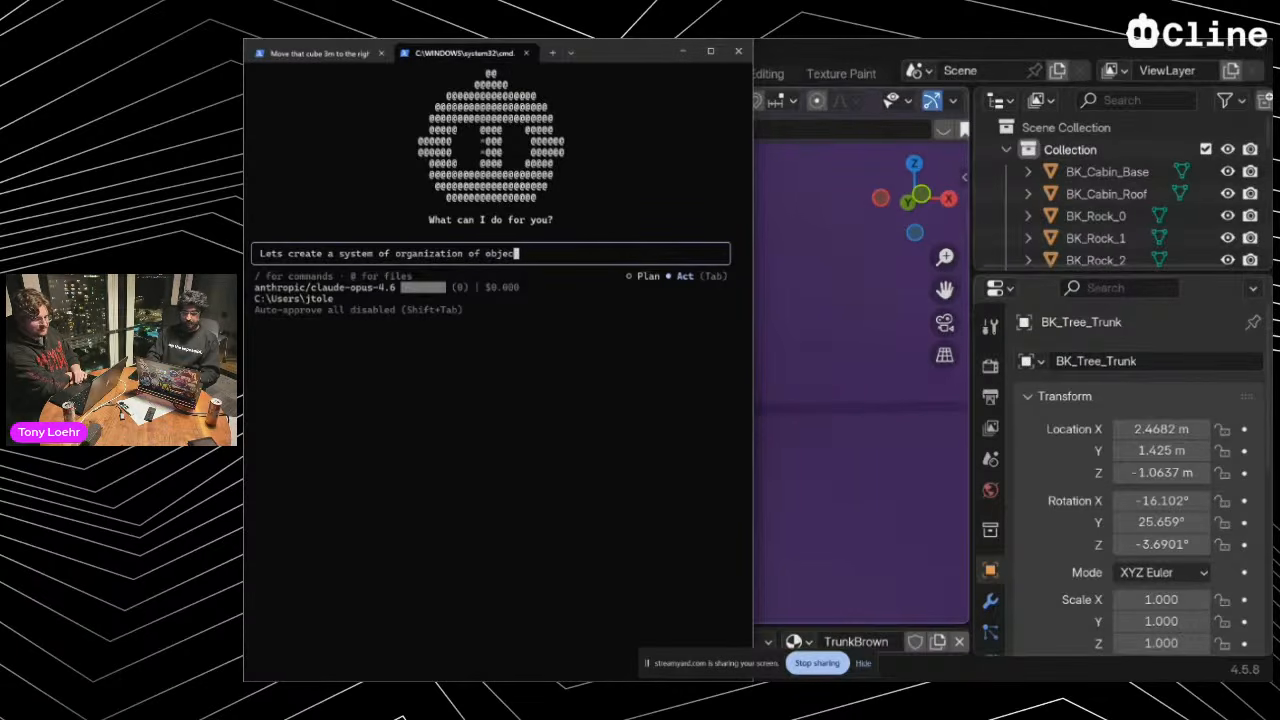
text(ts in our blender scene.)
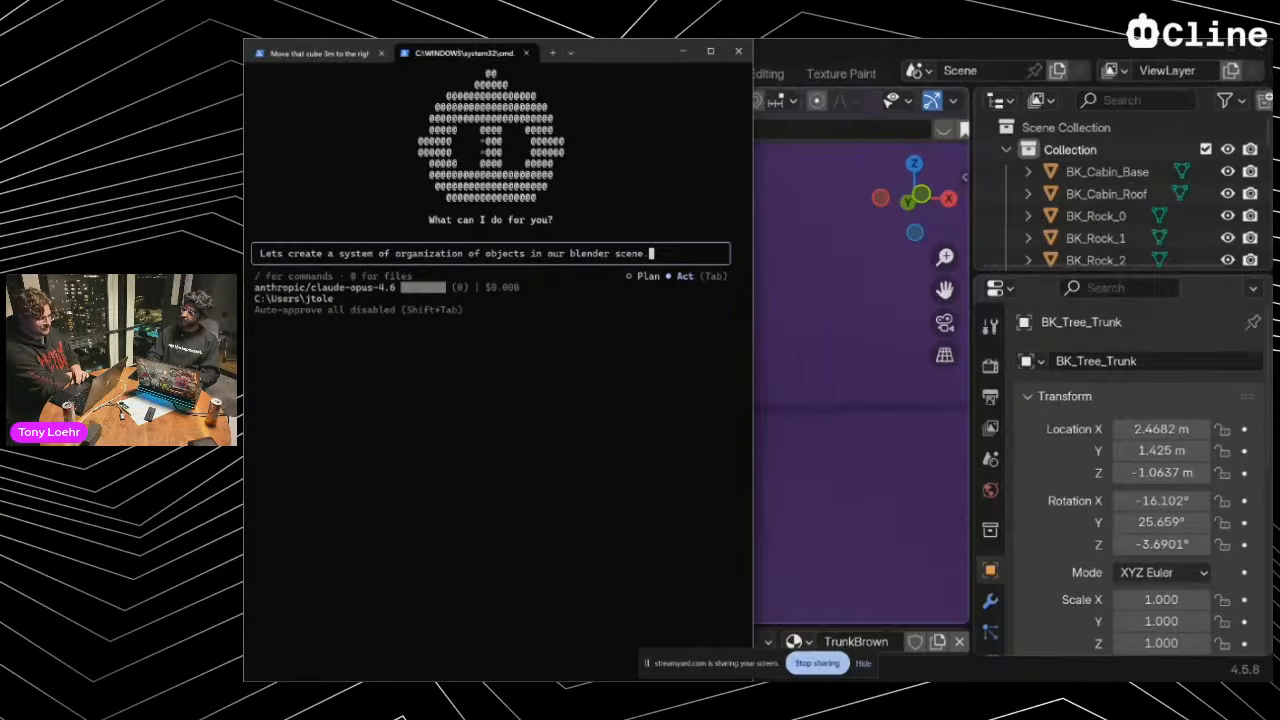
Quit Cline and change into the Documents\2026\life folder by recalling the cd command
key(ctrl+c)
key(ctrl+c)
key(ctrl+c)
key(ctrl+c)
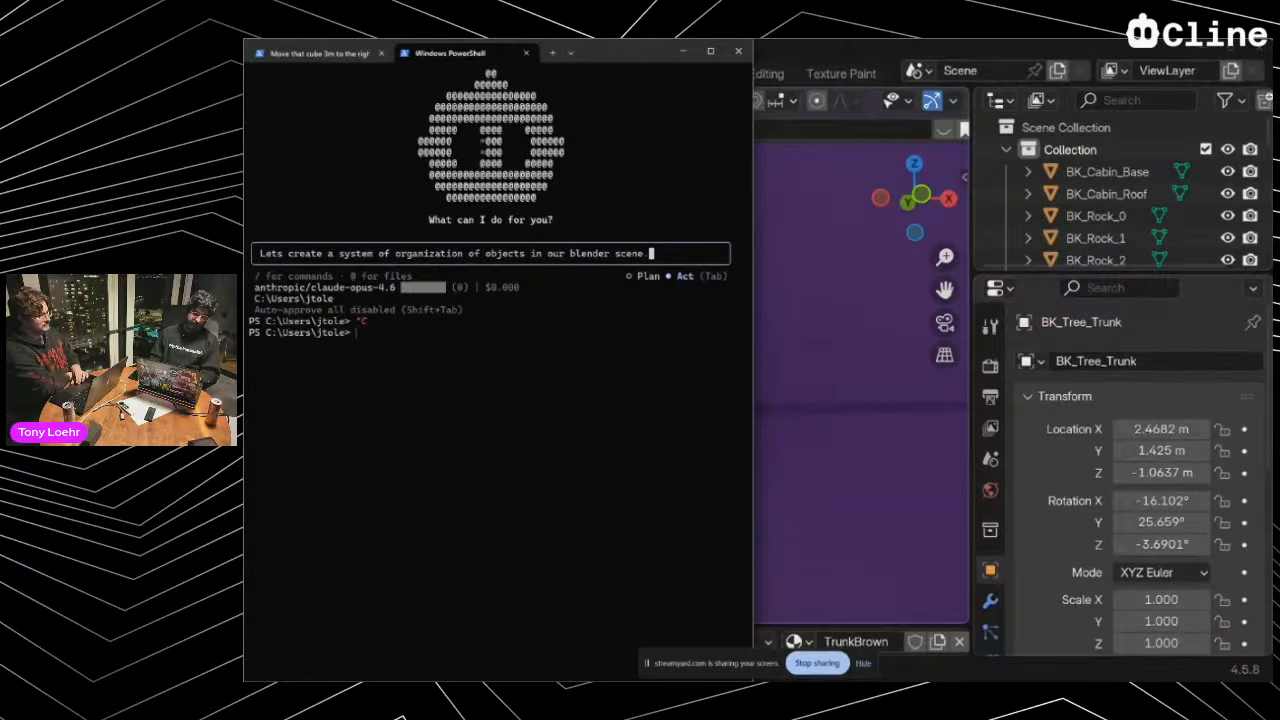
text(claude)
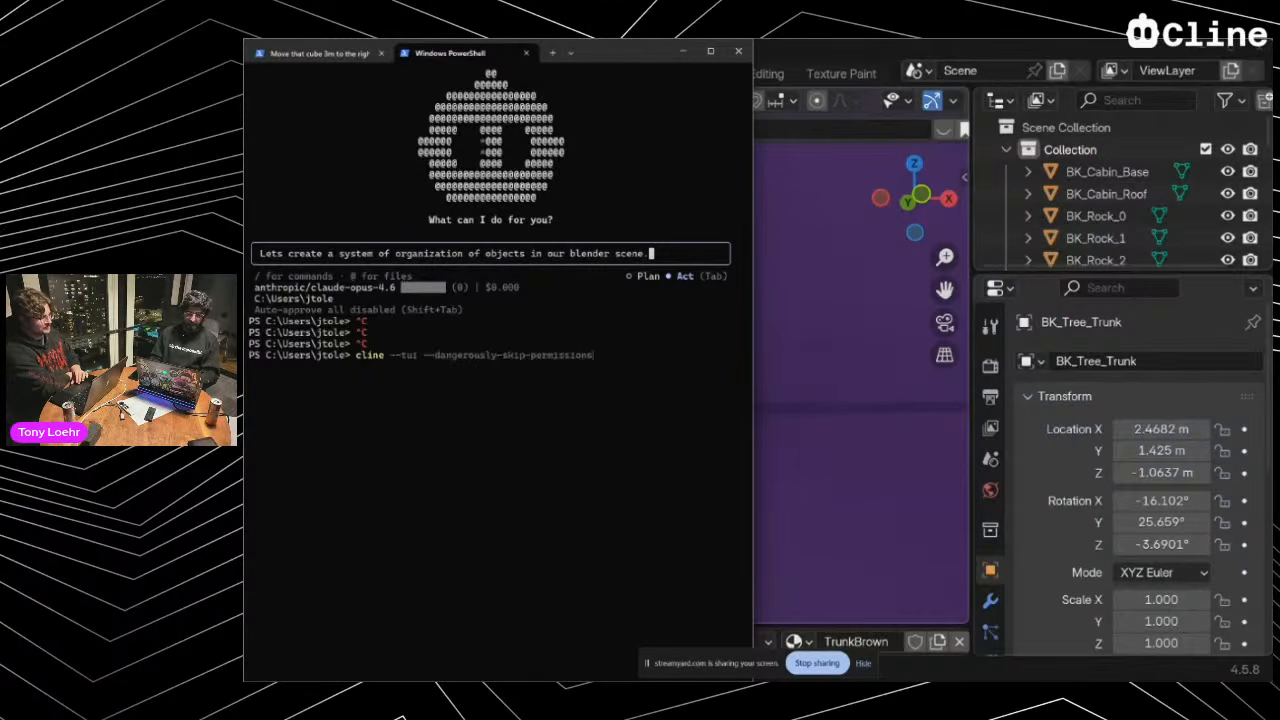
key(Right)
key(Up)
key(Up)
key(Down)
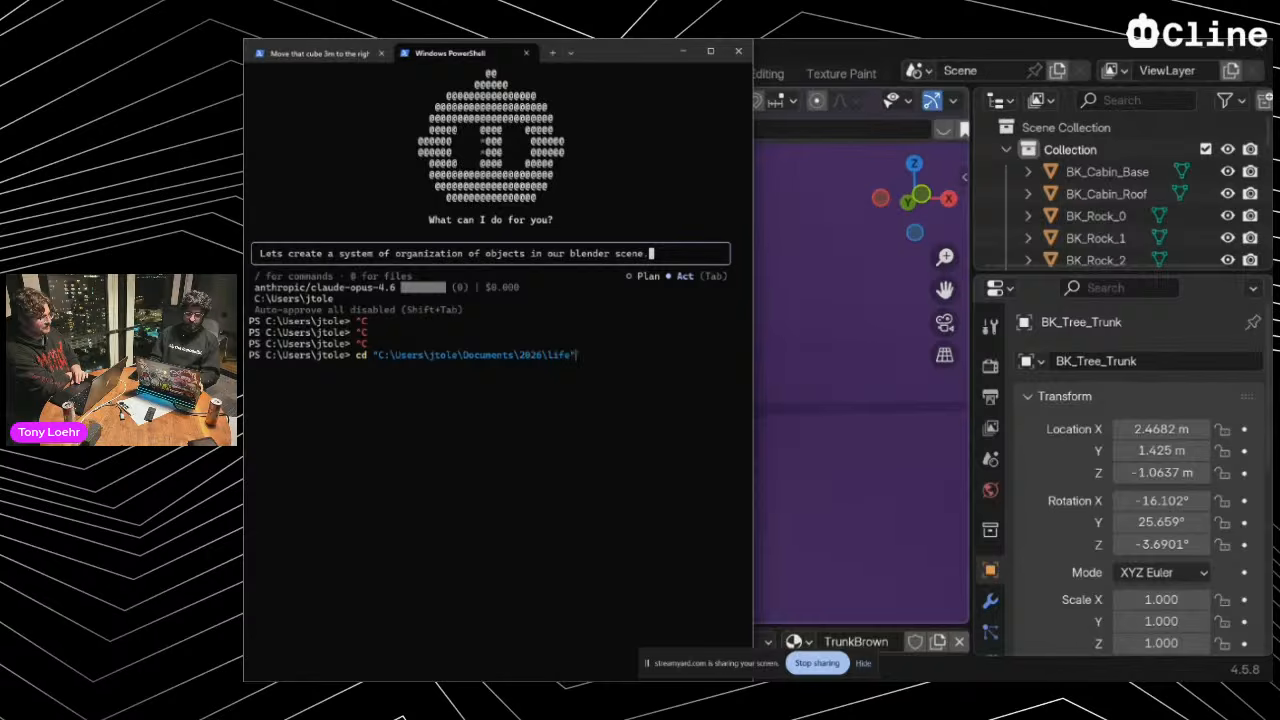
key(Up)
key(Down)
key(BackSpace)
key(BackSpace)
key(BackSpace)
key(BackSpace)
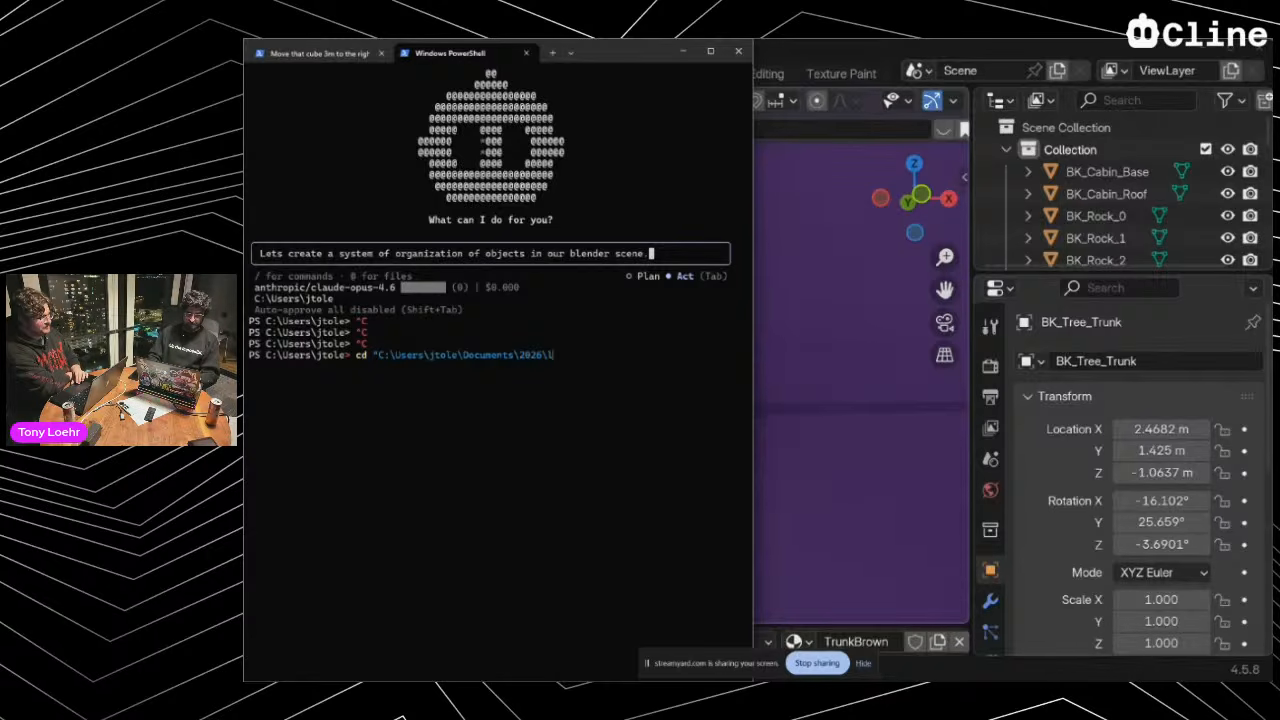
key(BackSpace)
key(BackSpace)
key(BackSpace)
key(BackSpace)
key(BackSpace)
key(BackSpace)
key(BackSpace)
key(BackSpace)
key(BackSpace)
key(BackSpace)
key(BackSpace)
key(BackSpace)
key(BackSpace)
key(BackSpace)
key(BackSpace)
key(BackSpace)
key(BackSpace)
key(BackSpace)
key(BackSpace)
key(BackSpace)
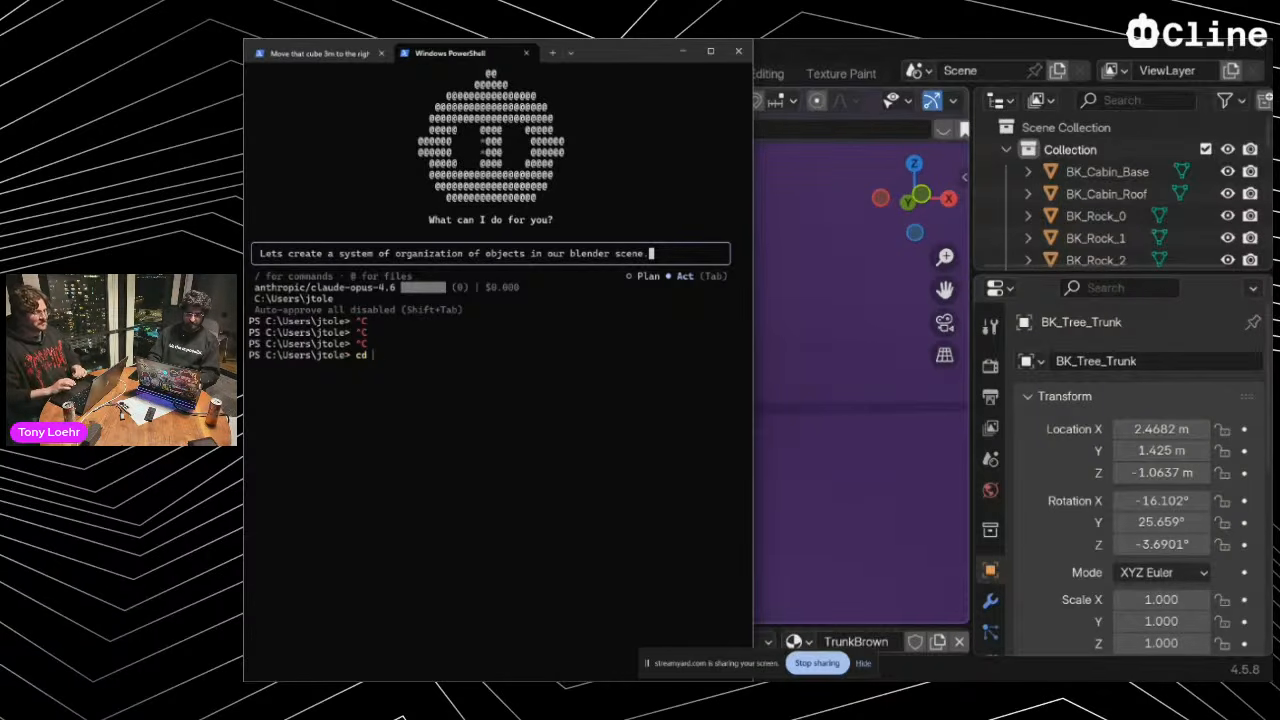
key(Up)
key(Up)
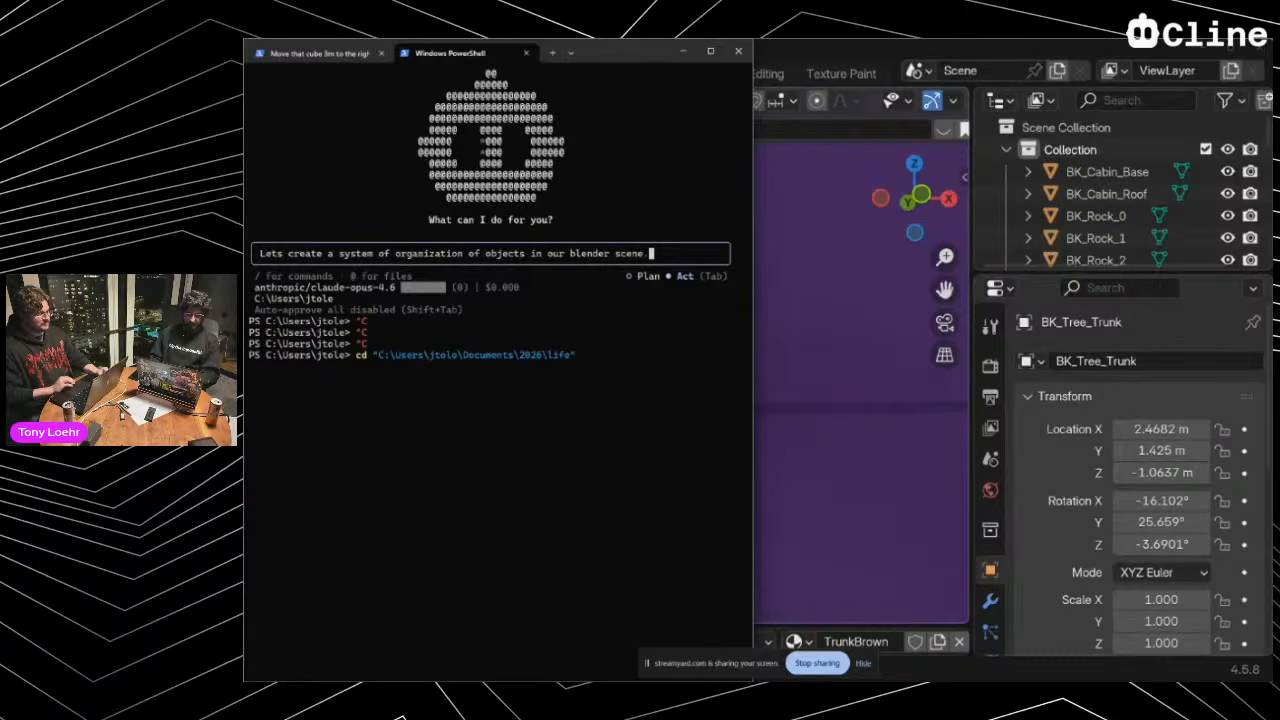
key(Return)
Go up to the 2026 folder, then into the Directory folder with Tab completion
text(cd..)
key(Return)
text(c)
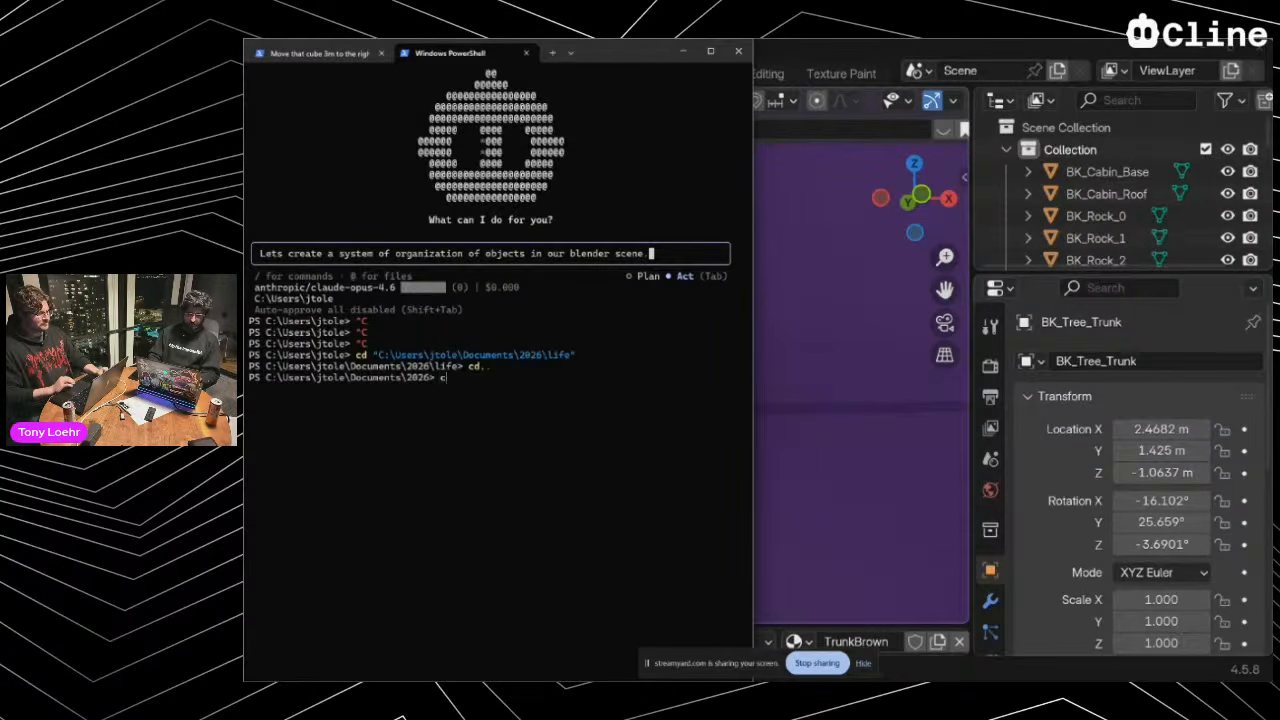
text(d .\d)
key(Tab)
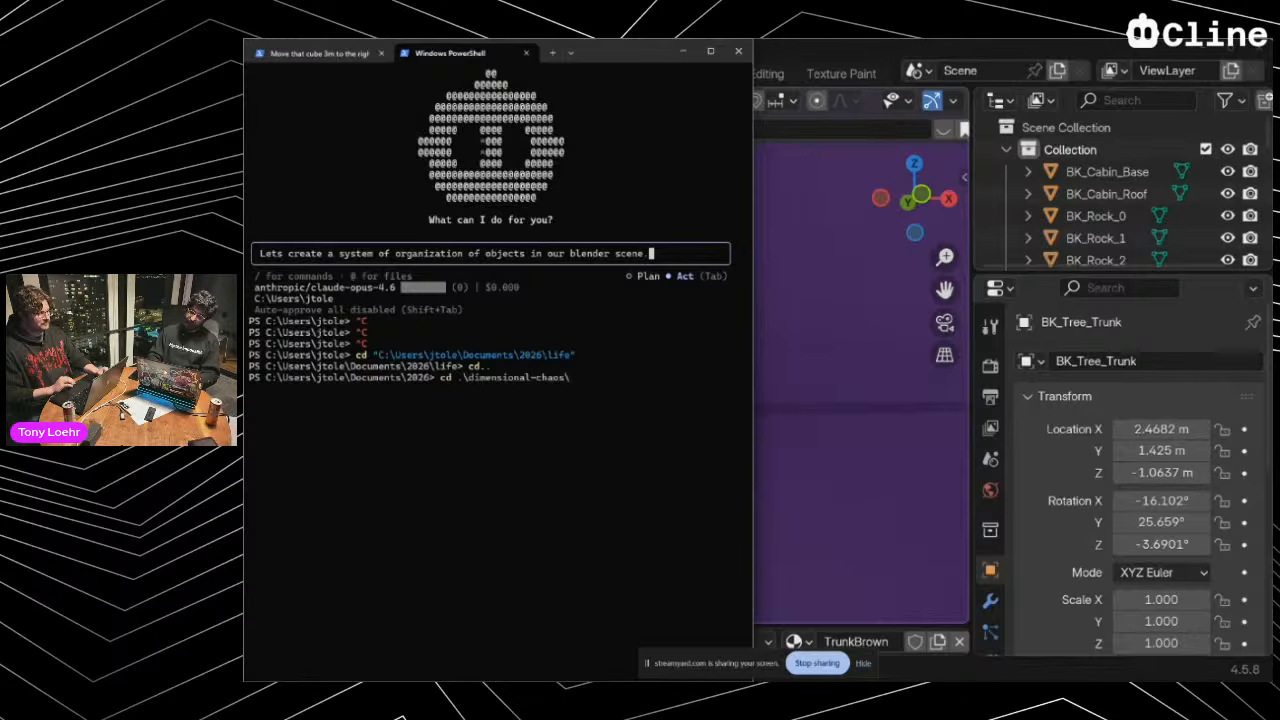
key(Tab)
key(Return)
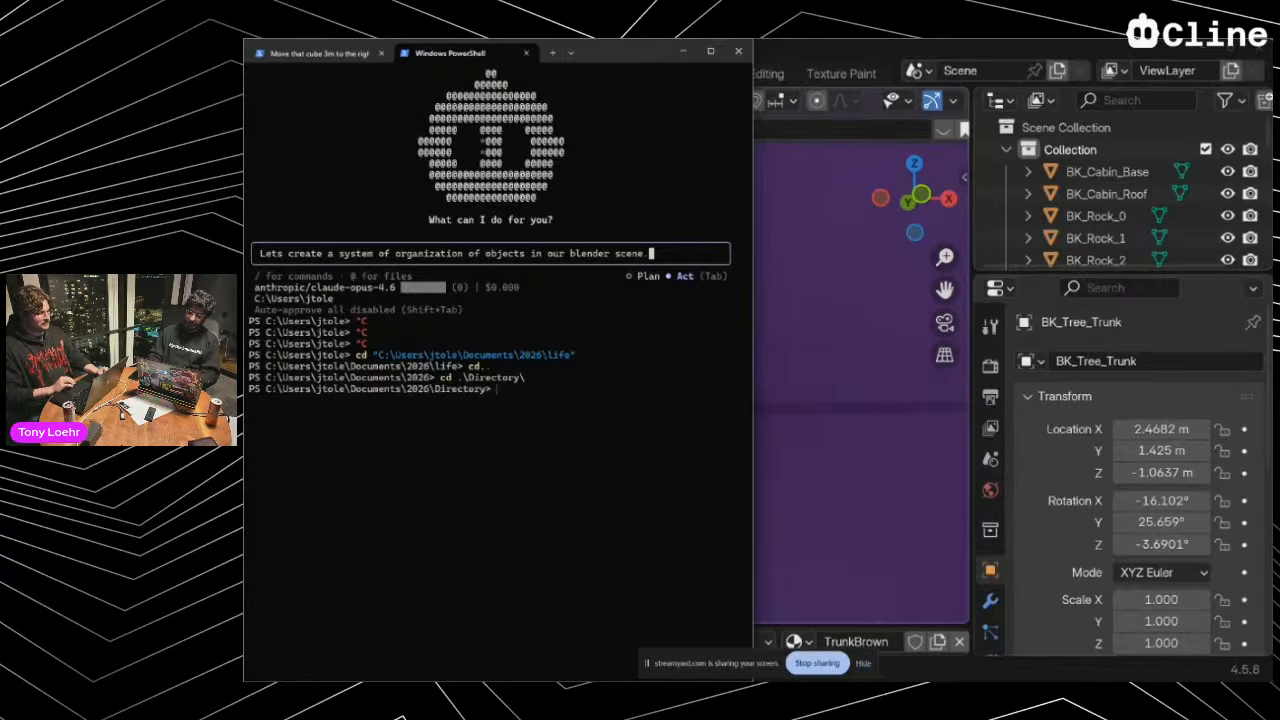
Start a cd toward a 'c' folder, checking the cline-blender-mcp Explorer window for the path
text(cd c)
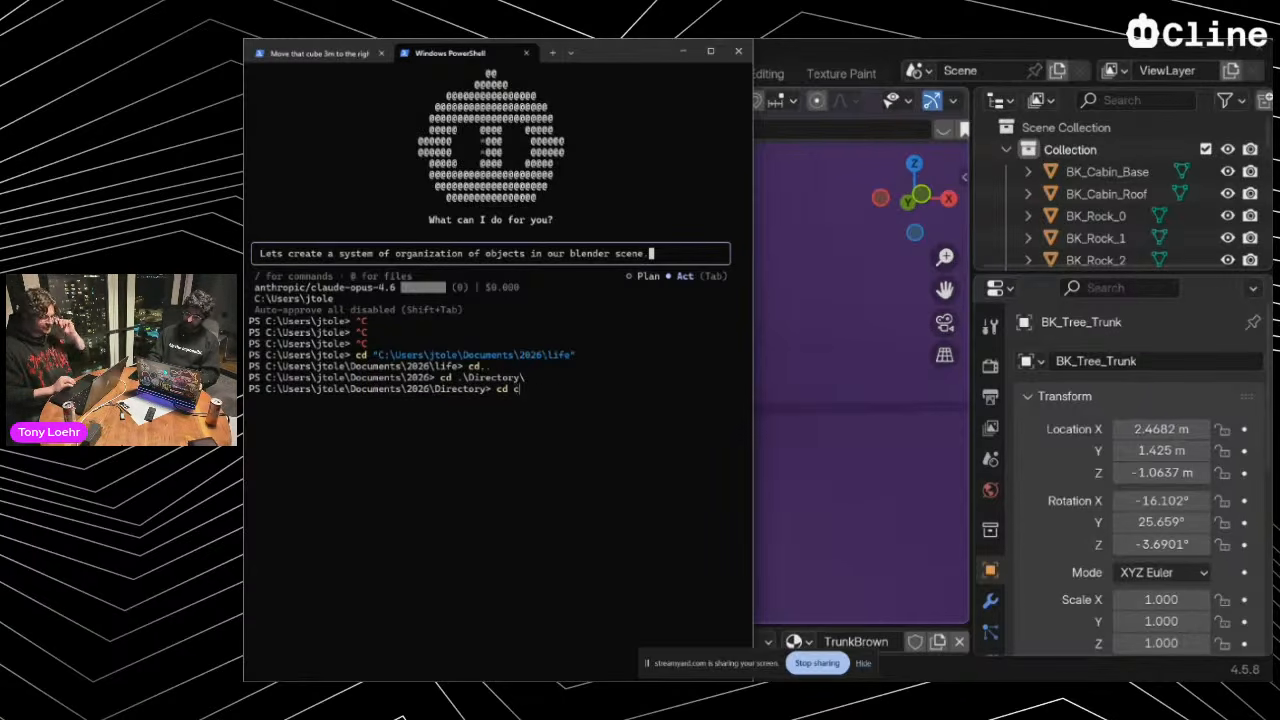
key(Tab)
key(Tab)
key(Tab)
key(Tab)
key(Tab)
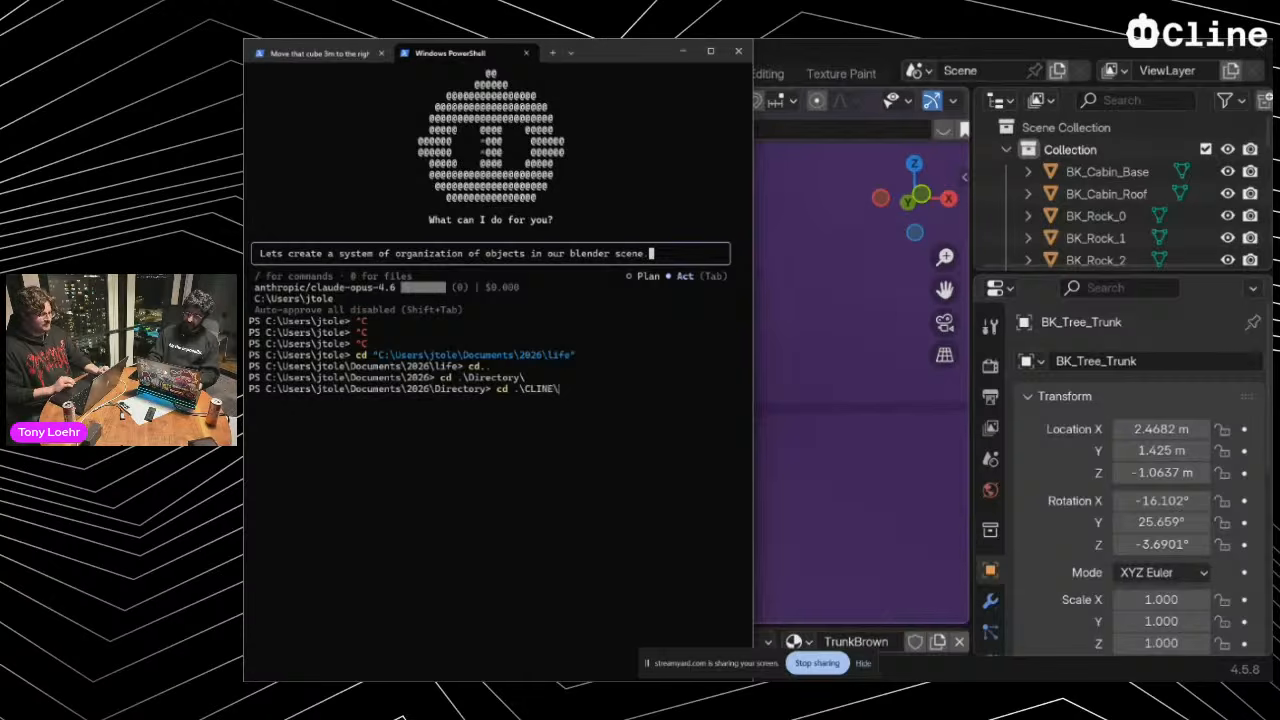
text(.)
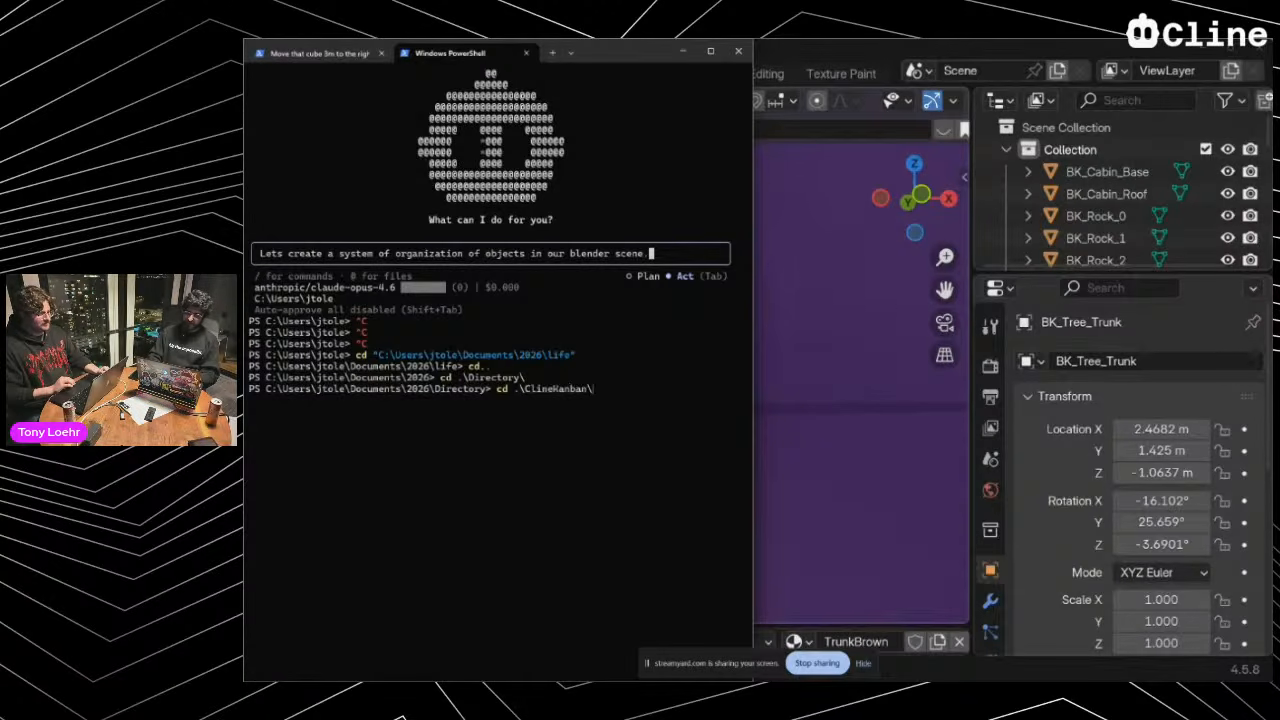
key(Tab)
key(Tab)
key(Tab)
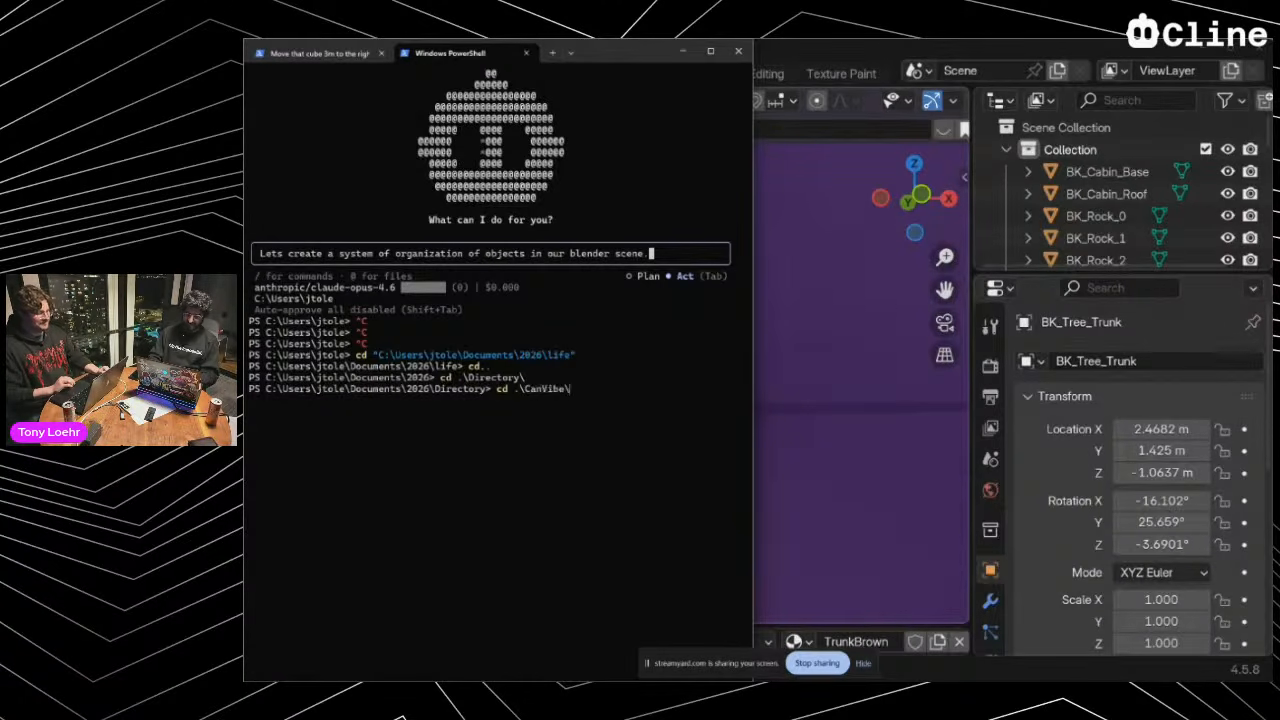
key(Tab)
key(Tab)
key(Tab)
key(alt+Tab)
key(alt+Tab)
key(alt+Tab)
key(alt+Tab)
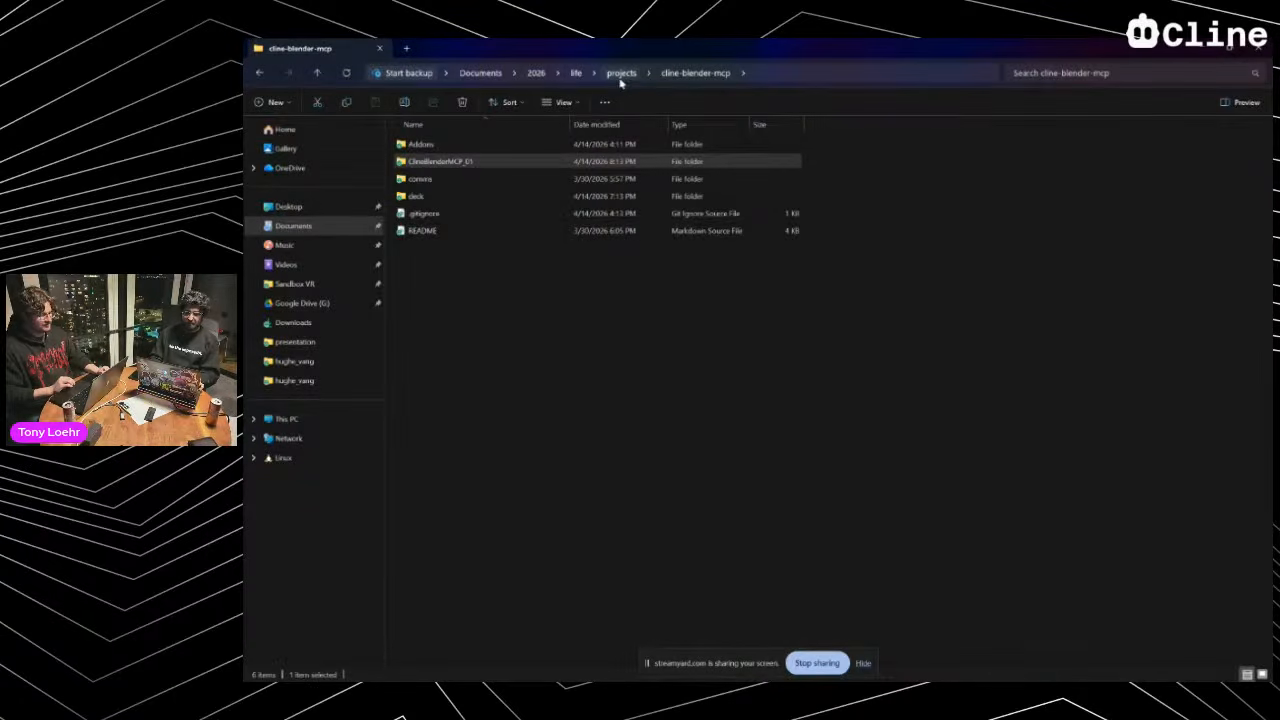
key(alt+Tab)
key(alt+Tab)
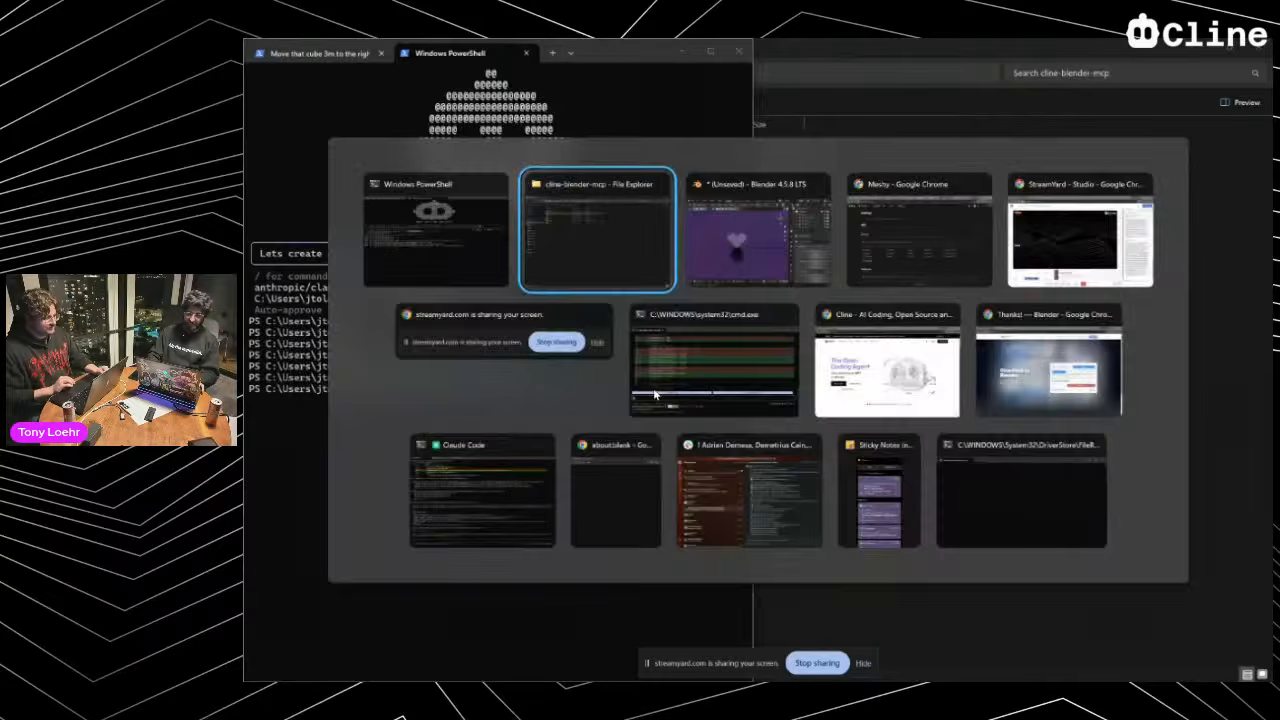
key(BackSpace)
key(BackSpace)
key(BackSpace)
key(BackSpace)
key(BackSpace)
key(BackSpace)
key(BackSpace)
key(BackSpace)
key(BackSpace)
key(BackSpace)
key(BackSpace)
key(BackSpace)
key(BackSpace)
key(BackSpace)
key(BackSpace)
key(BackSpace)
key(BackSpace)
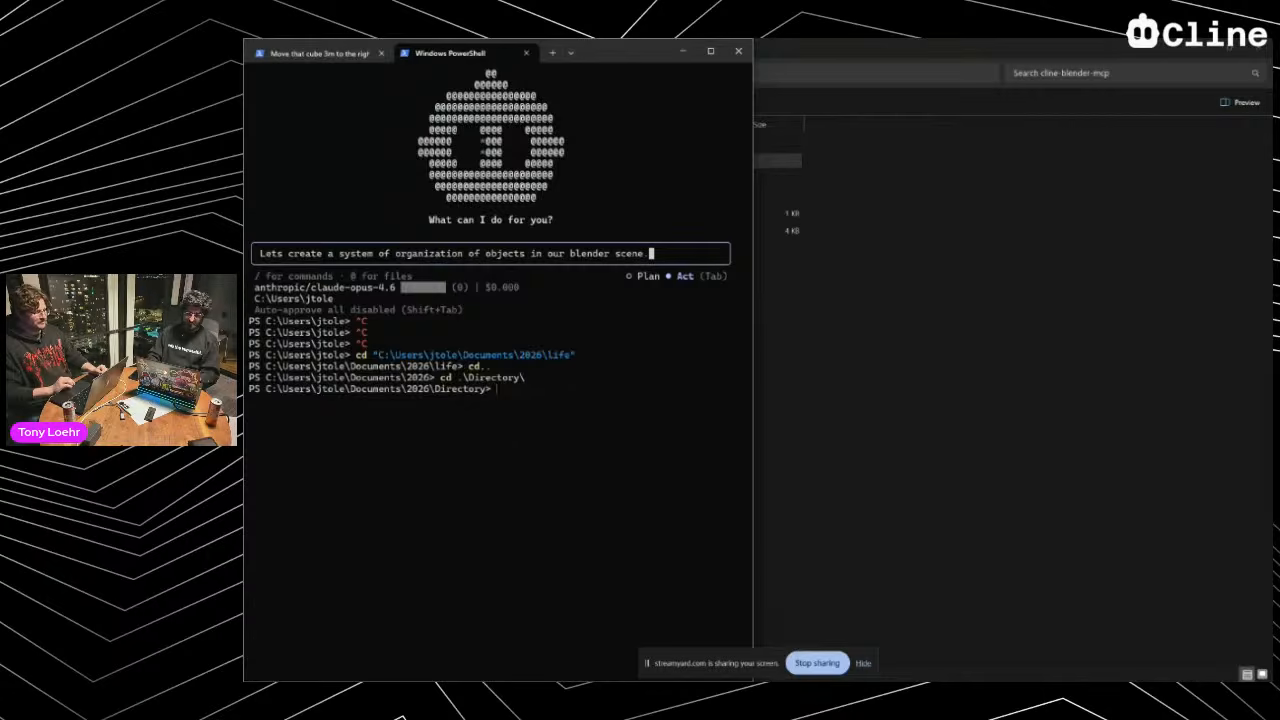
Go back up to 2026 and change into the life folder
text(cd..)
key(Return)
text(c)
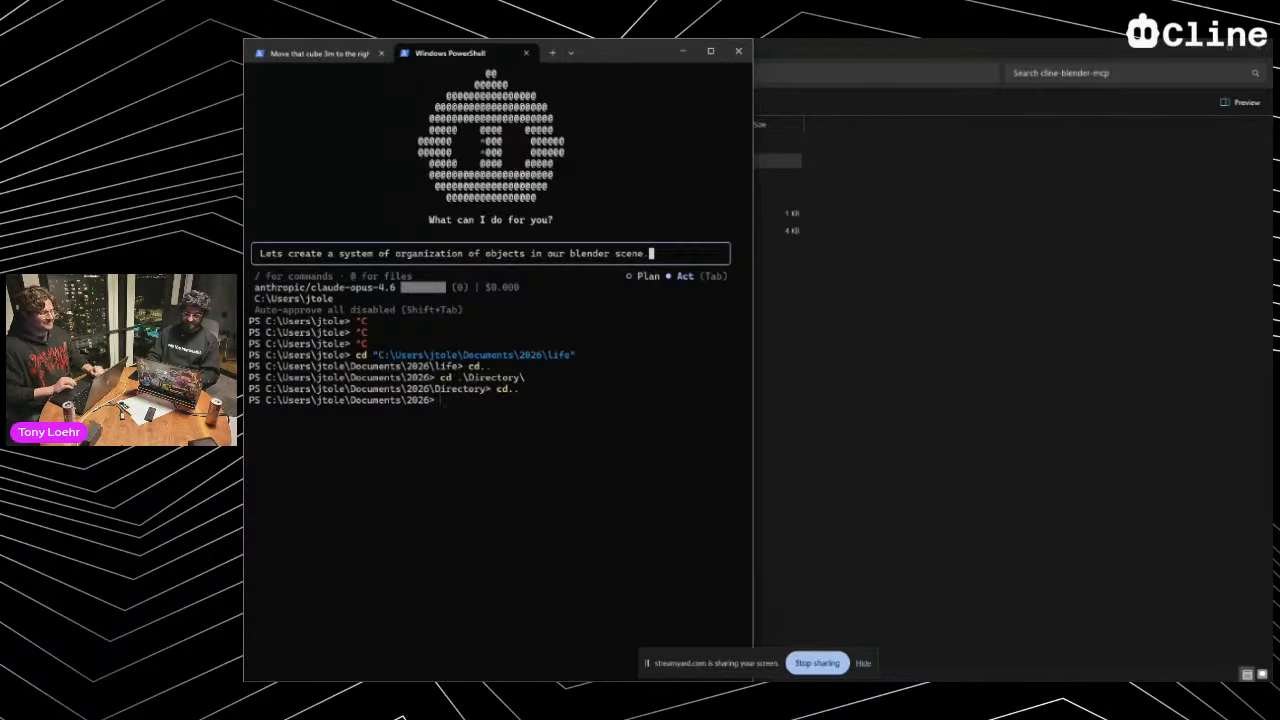
key(Tab)
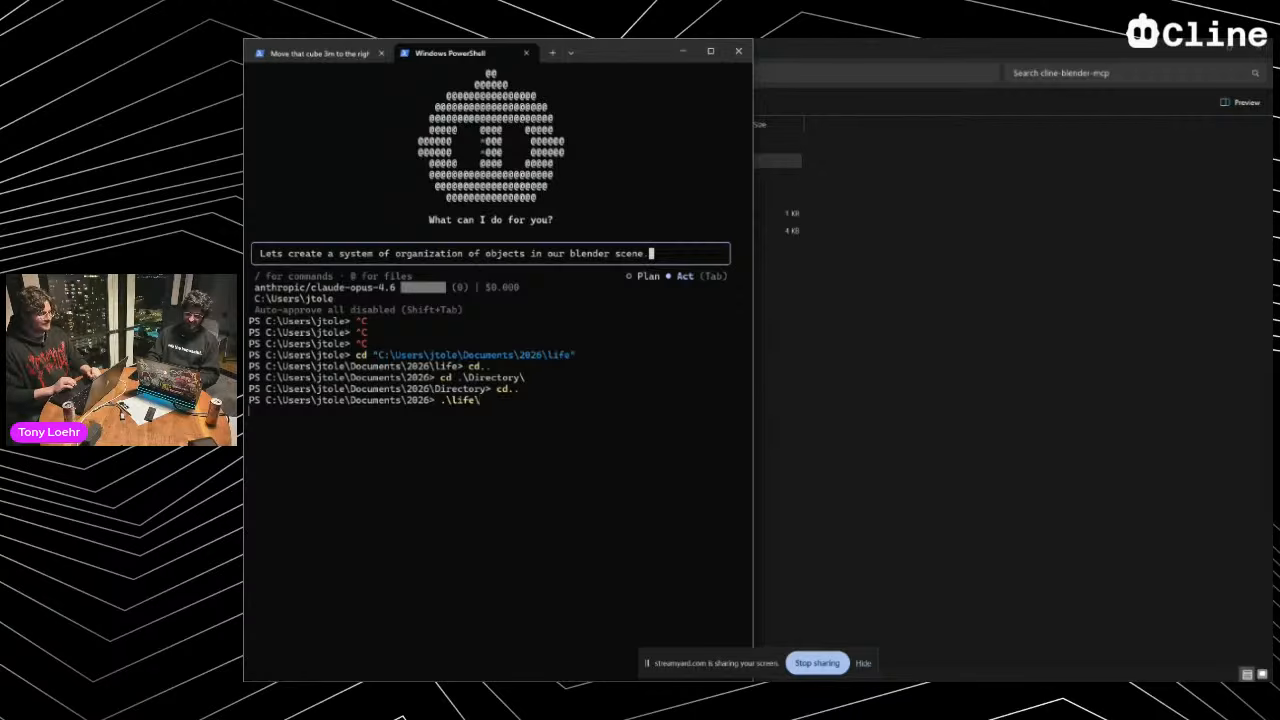
key(Up)
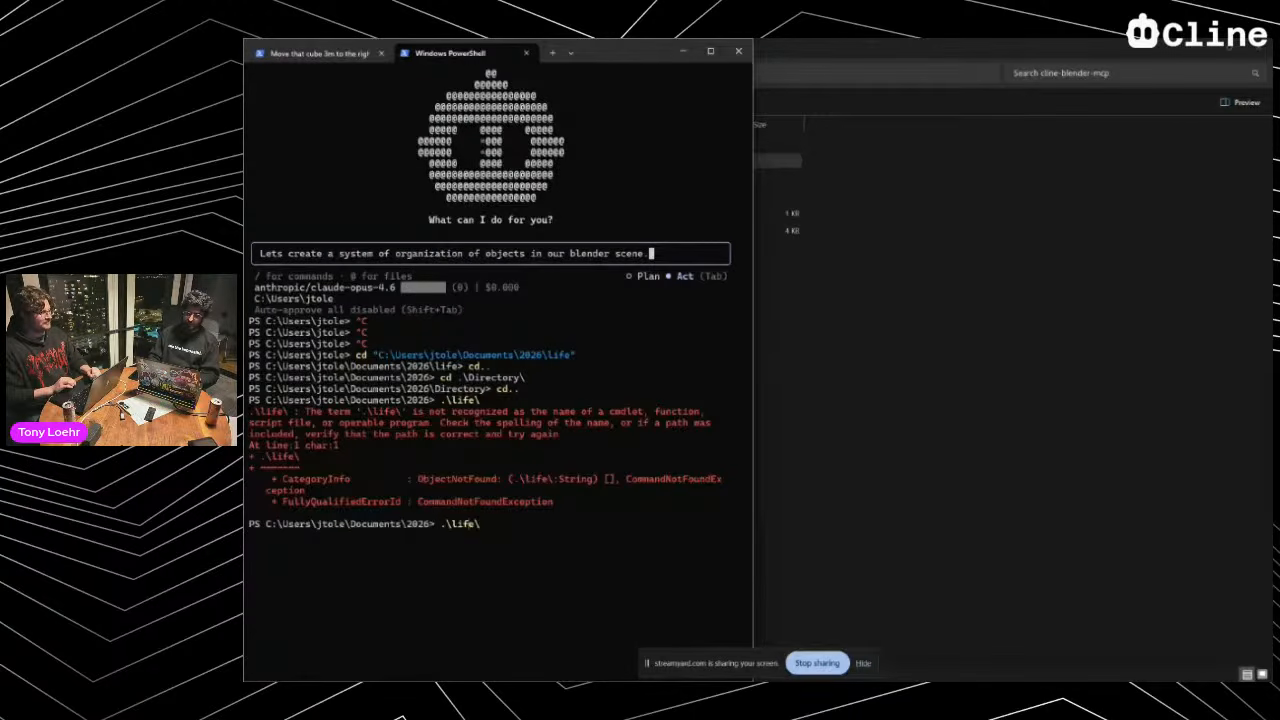
key(Home)
text(cd)
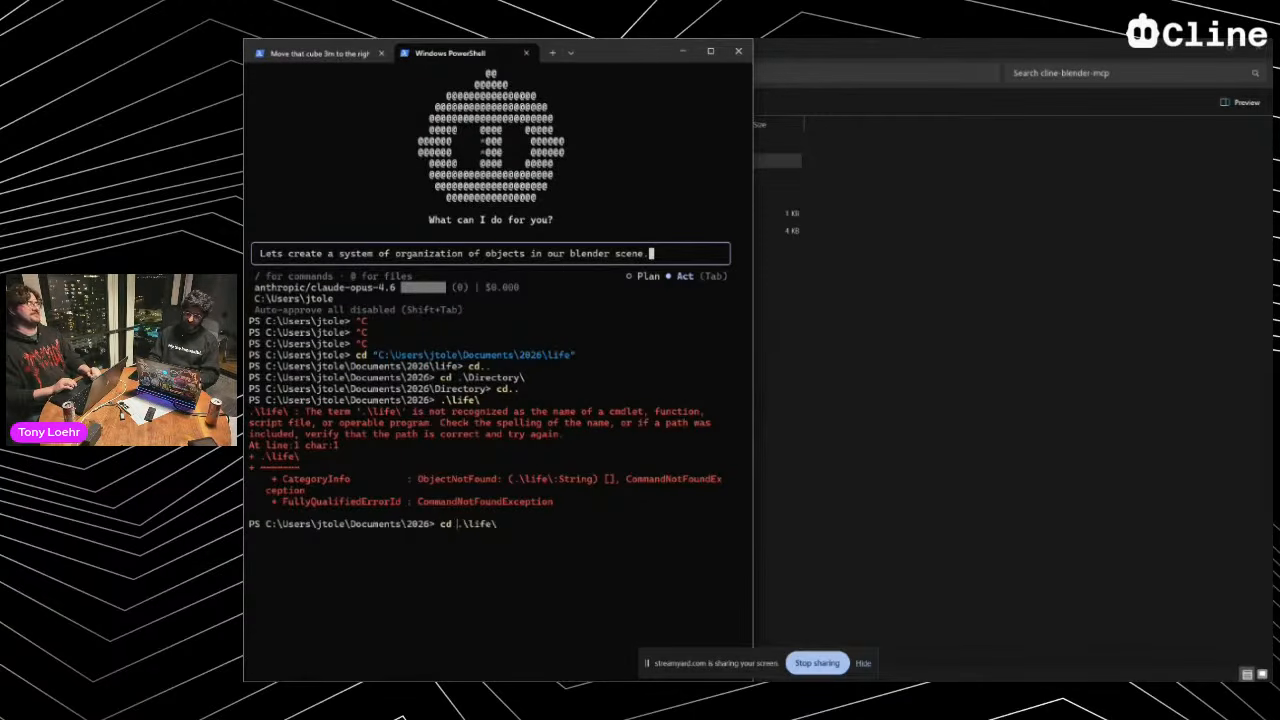
key(Return)
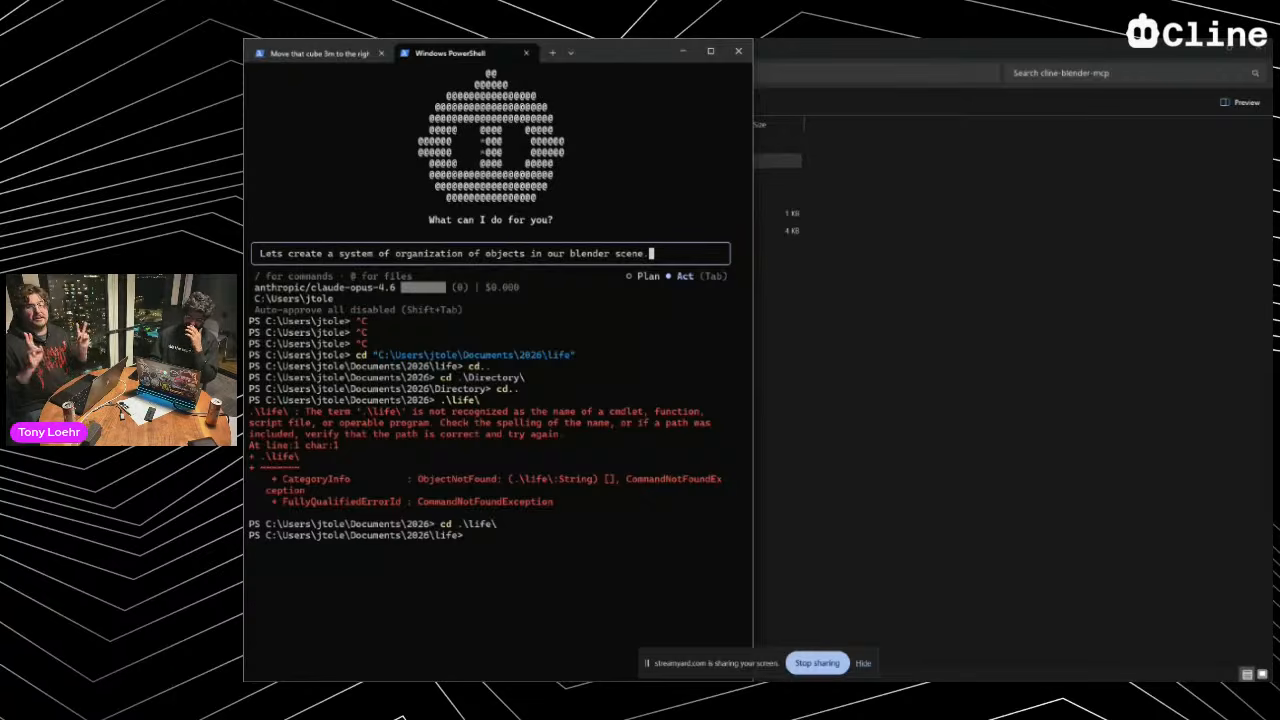
Move from life into its projects folder, reusing a cd command from history
key(Up)
key(Up)
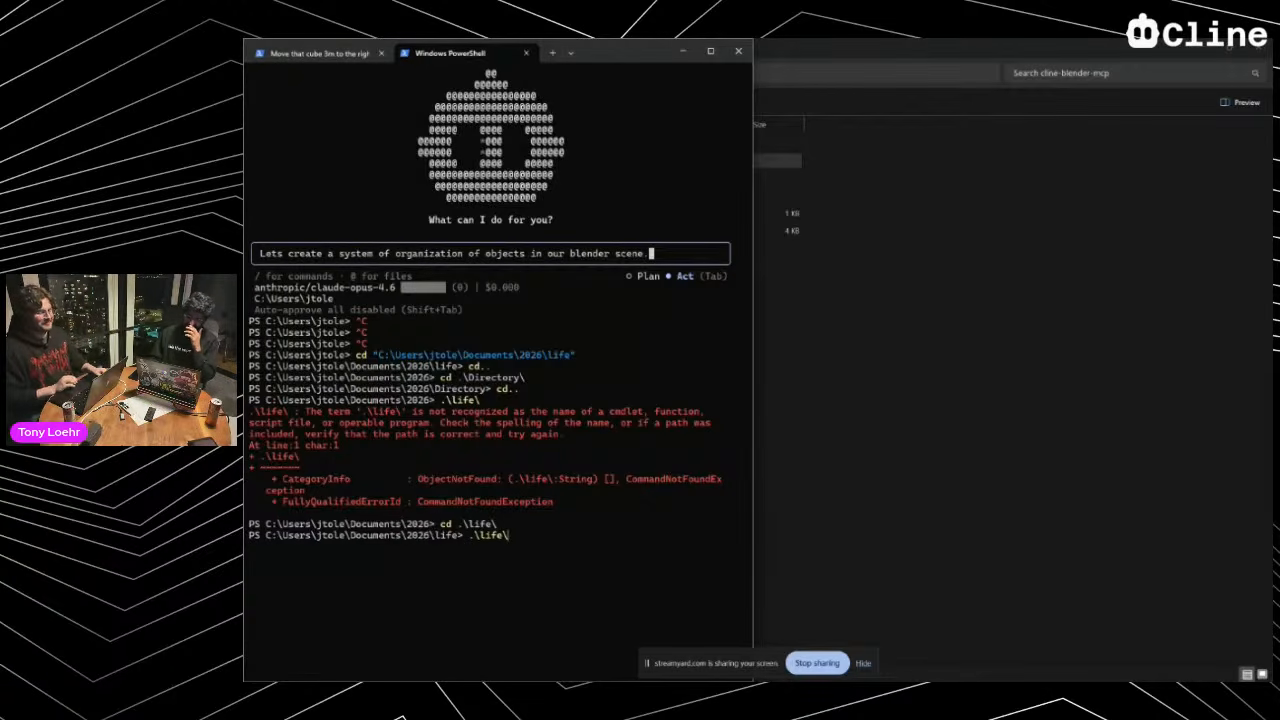
key(Down)
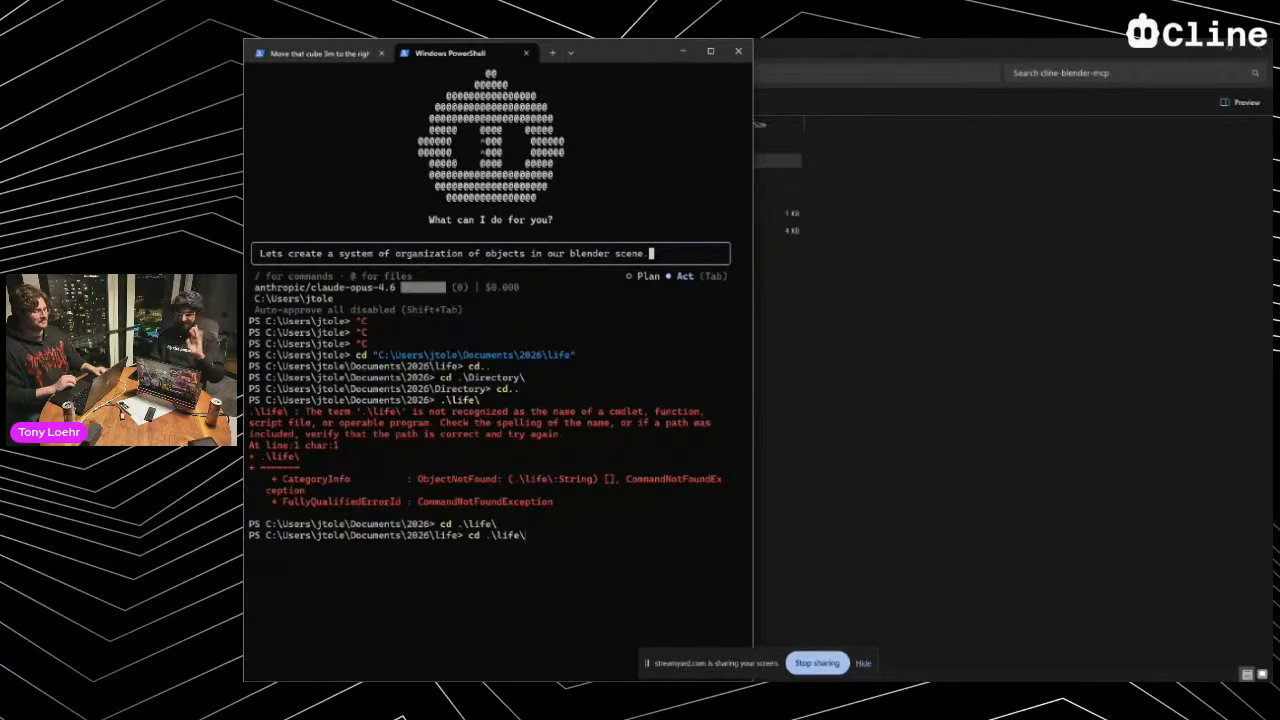
key(Up)
key(Escape)
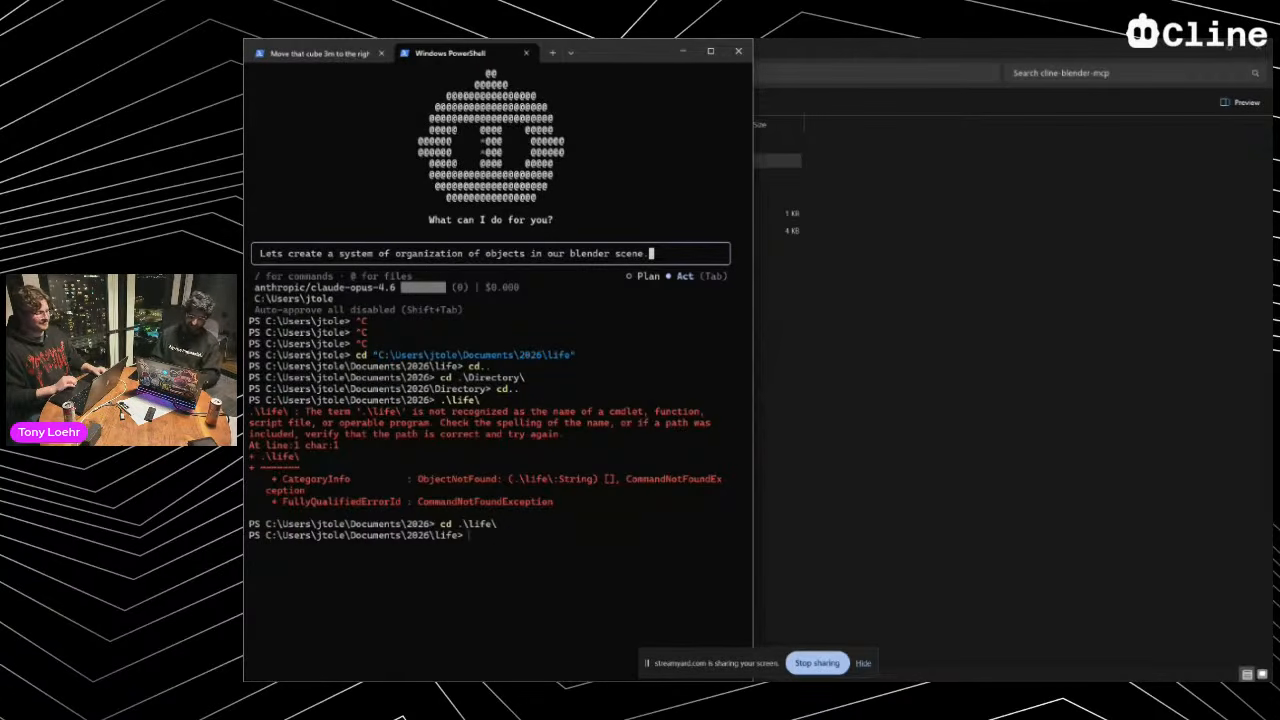
key(Up)
key(Up)
key(Down)
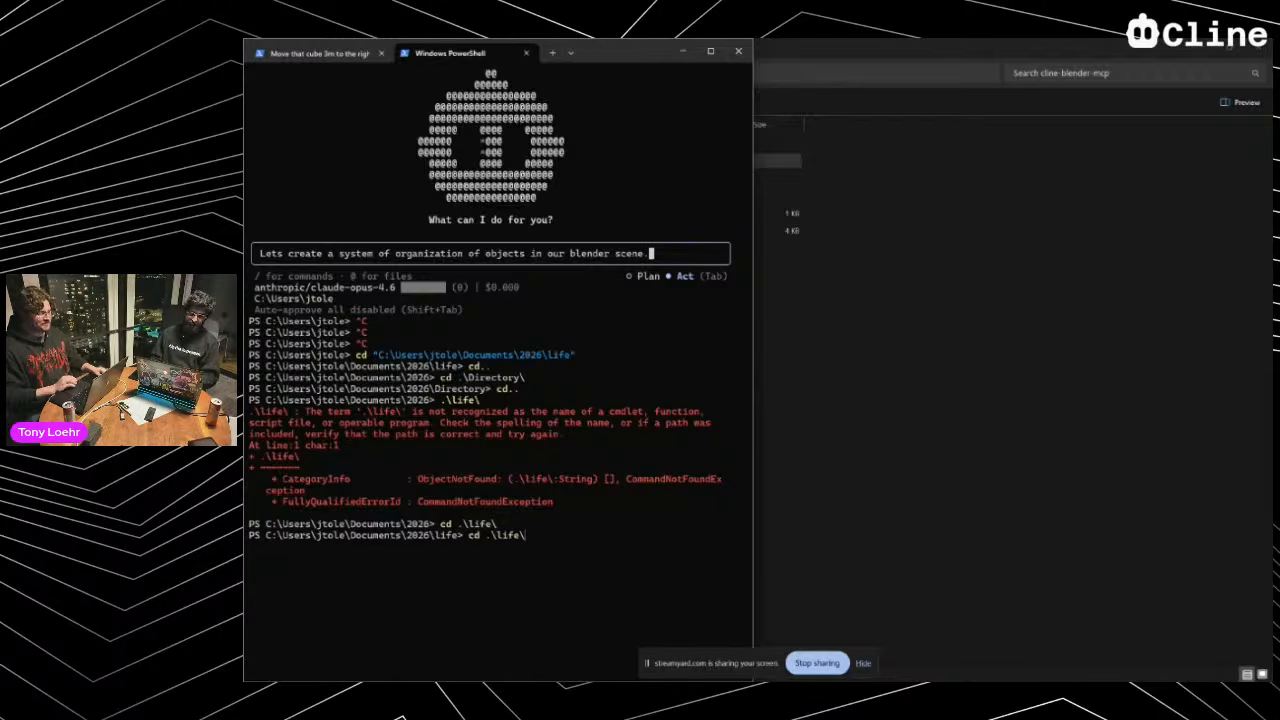
key(Up)
key(Up)
key(Up)
key(Down)
key(Up)
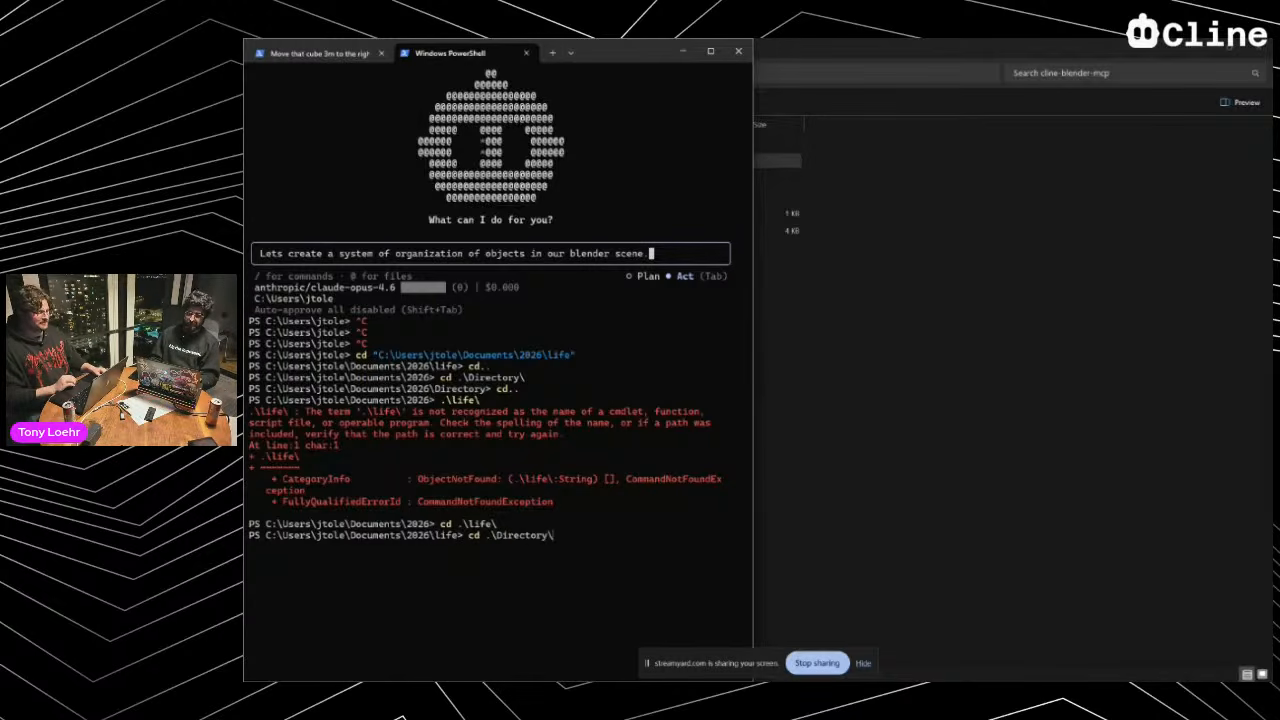
key(Down)
key(BackSpace)
key(BackSpace)
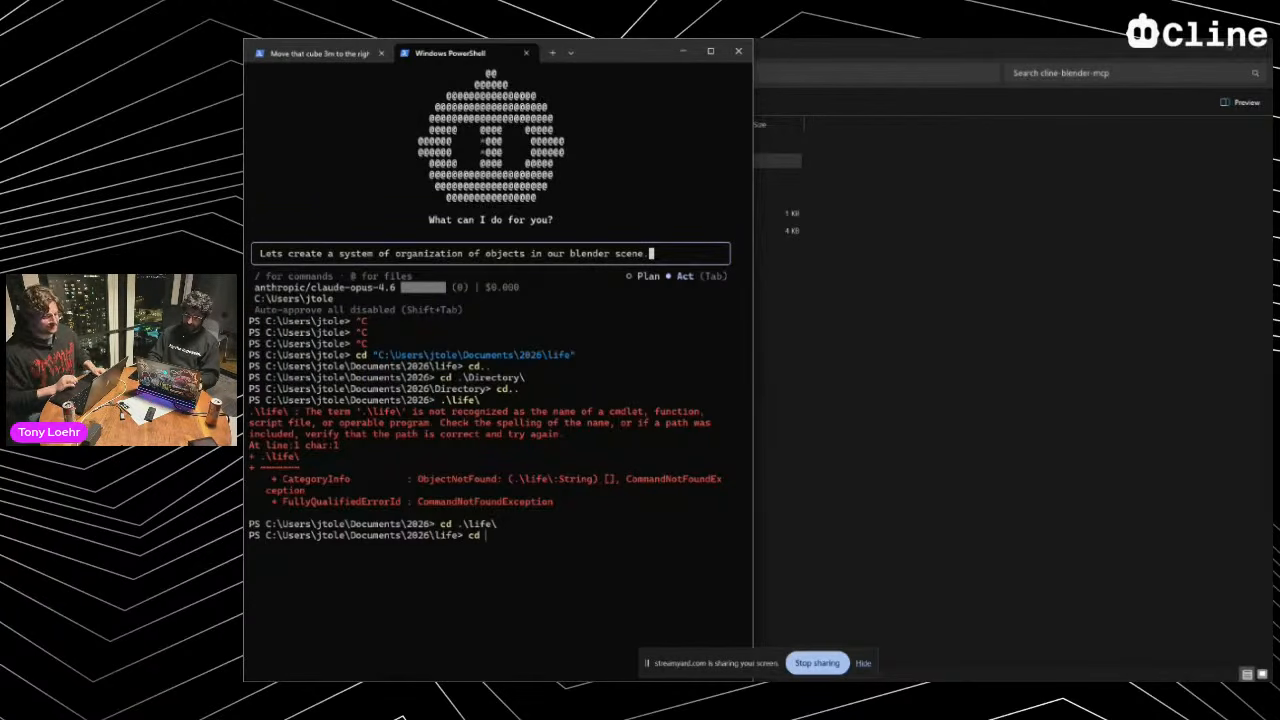
text(.\projects\)
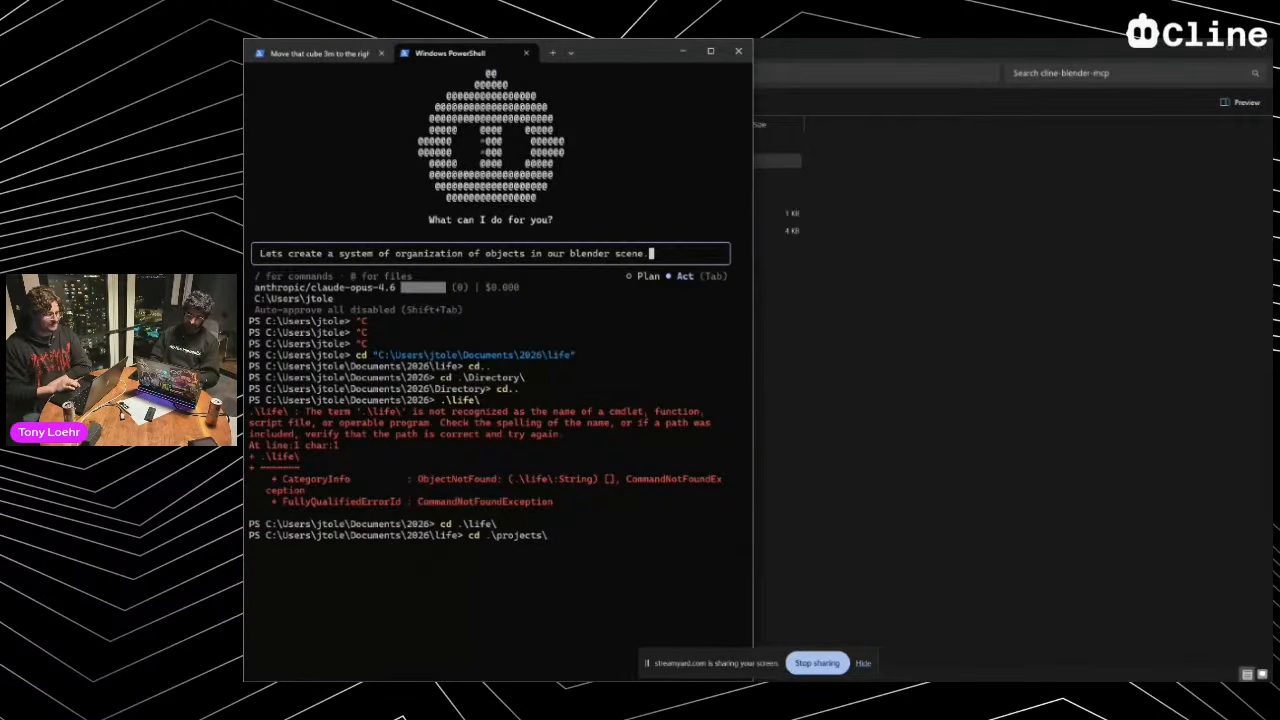
key(Return)
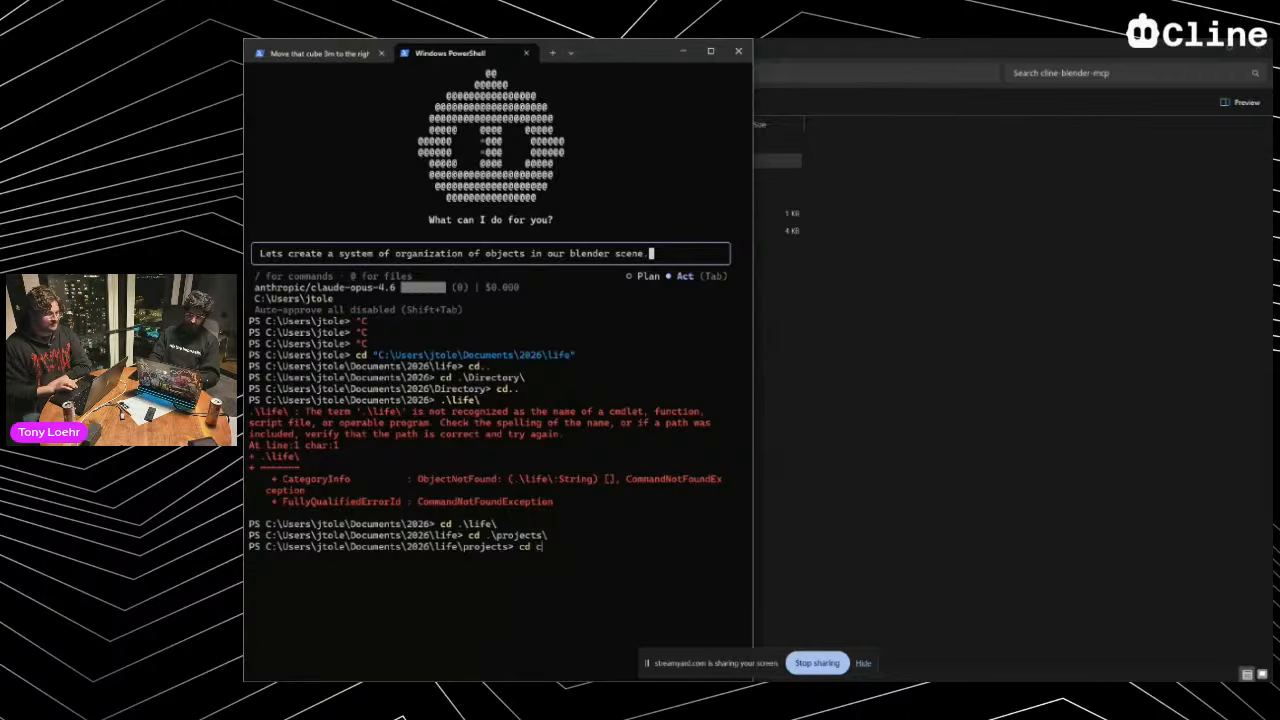
Enter the cline-blender-mcp folder and recall the 'cline --tui' command
text(cd c)
key(Tab)
key(Return)
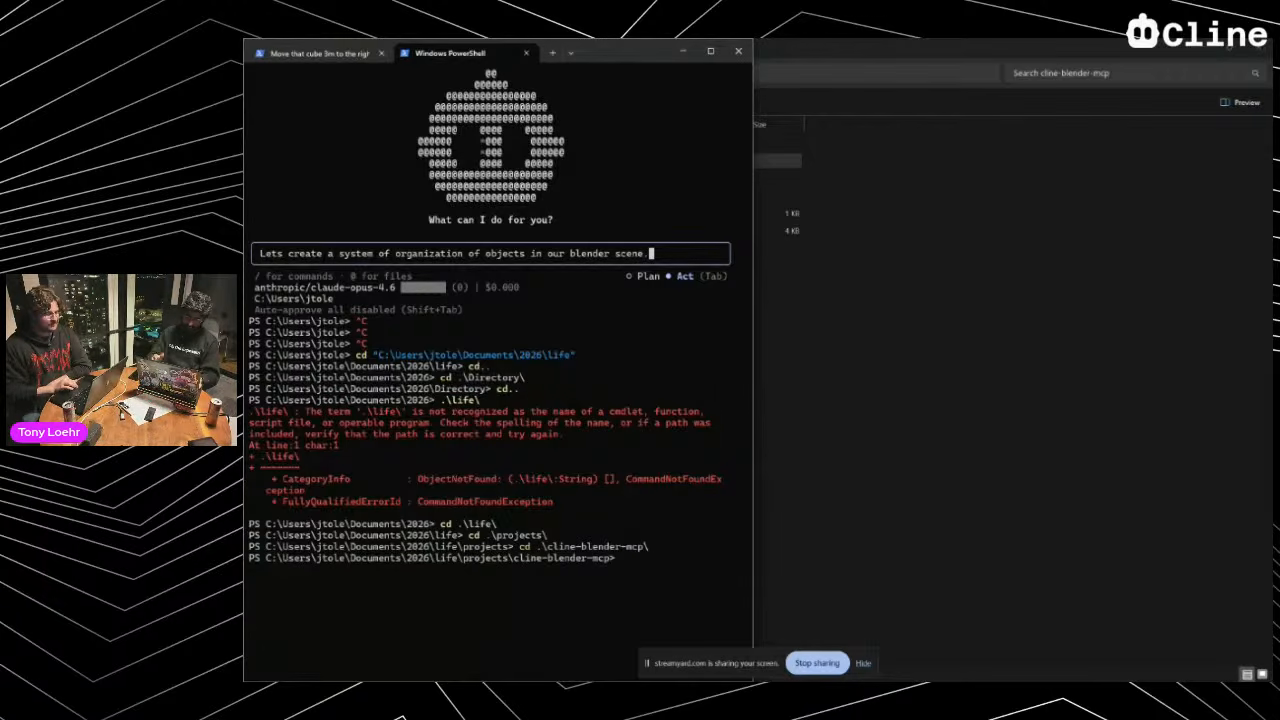
key(Up)
key(Up)
key(Up)
key(Up)
key(Up)
key(Up)
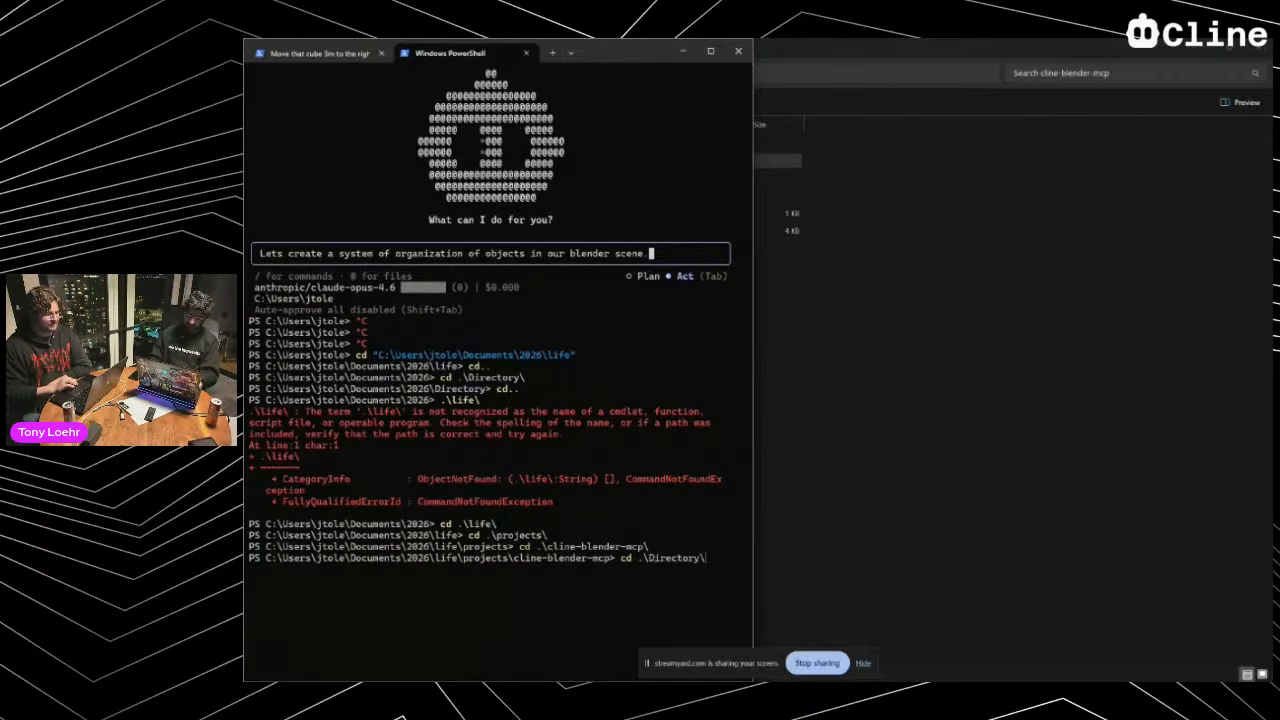
key(Up)
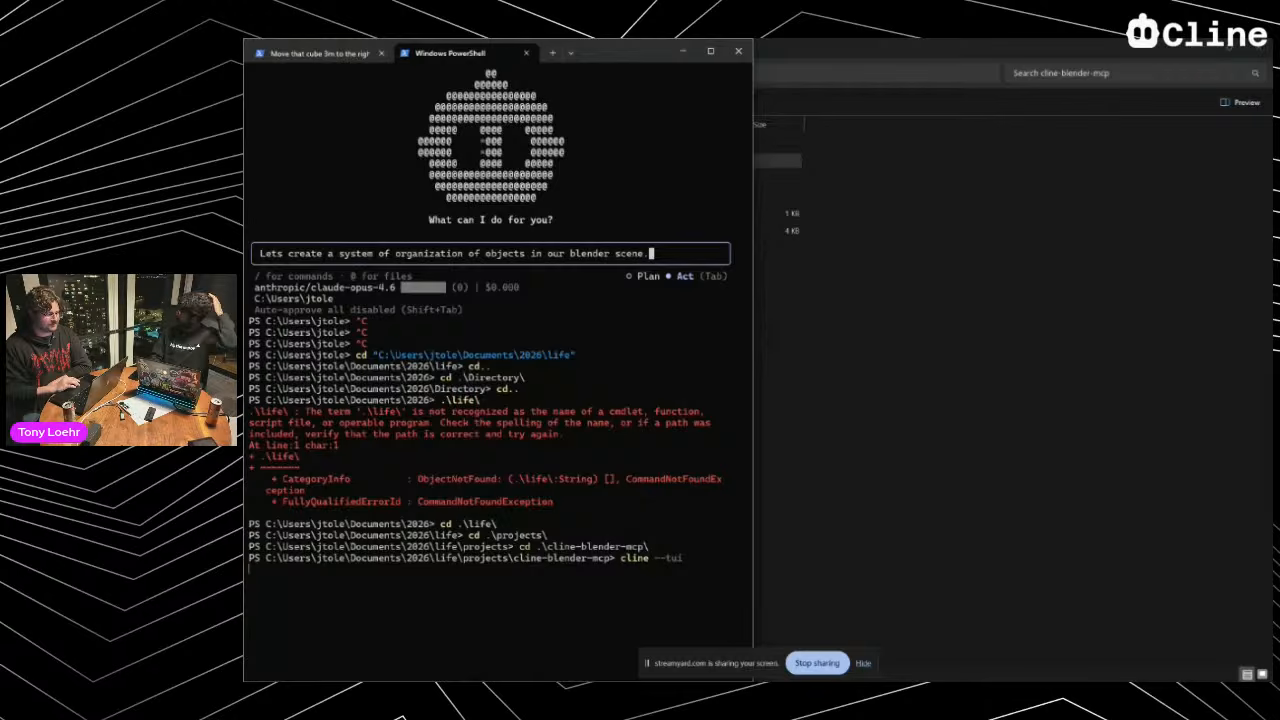
Clear the recalled Cline prompt, type 'lets take our blender scene which we are working on', then view the first tab
key(alt+Tab)
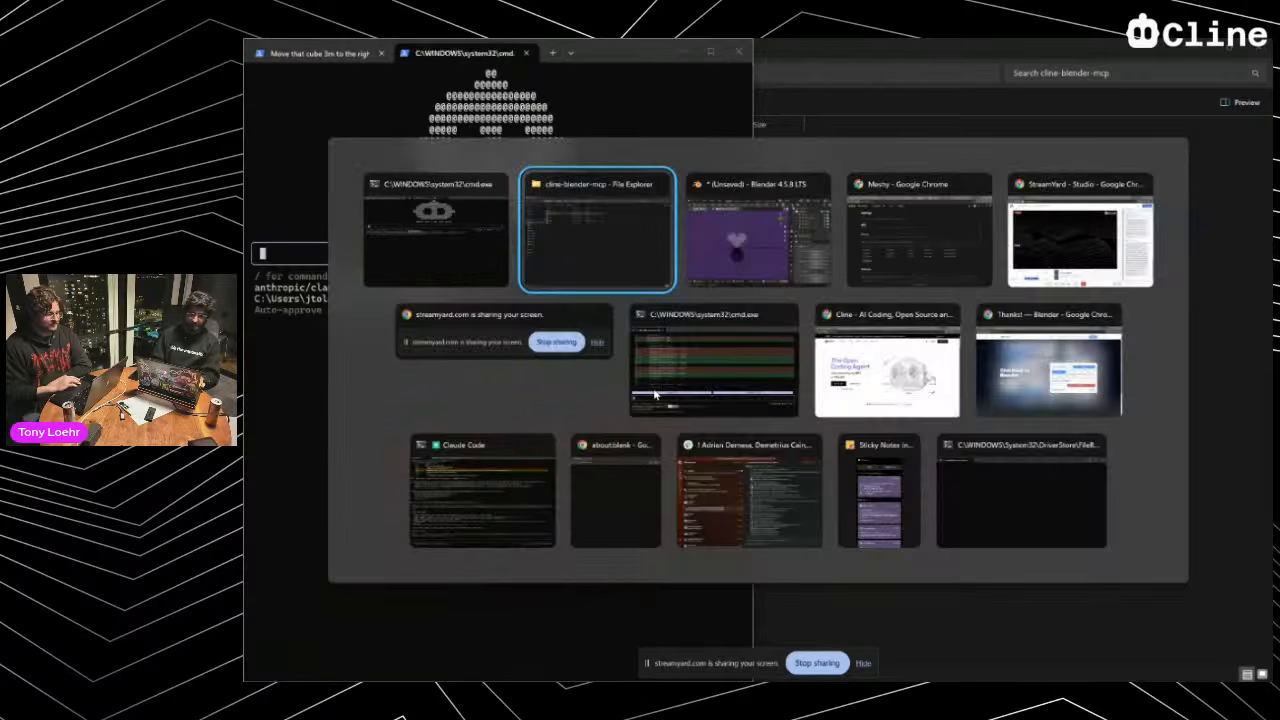
key(alt+Tab)
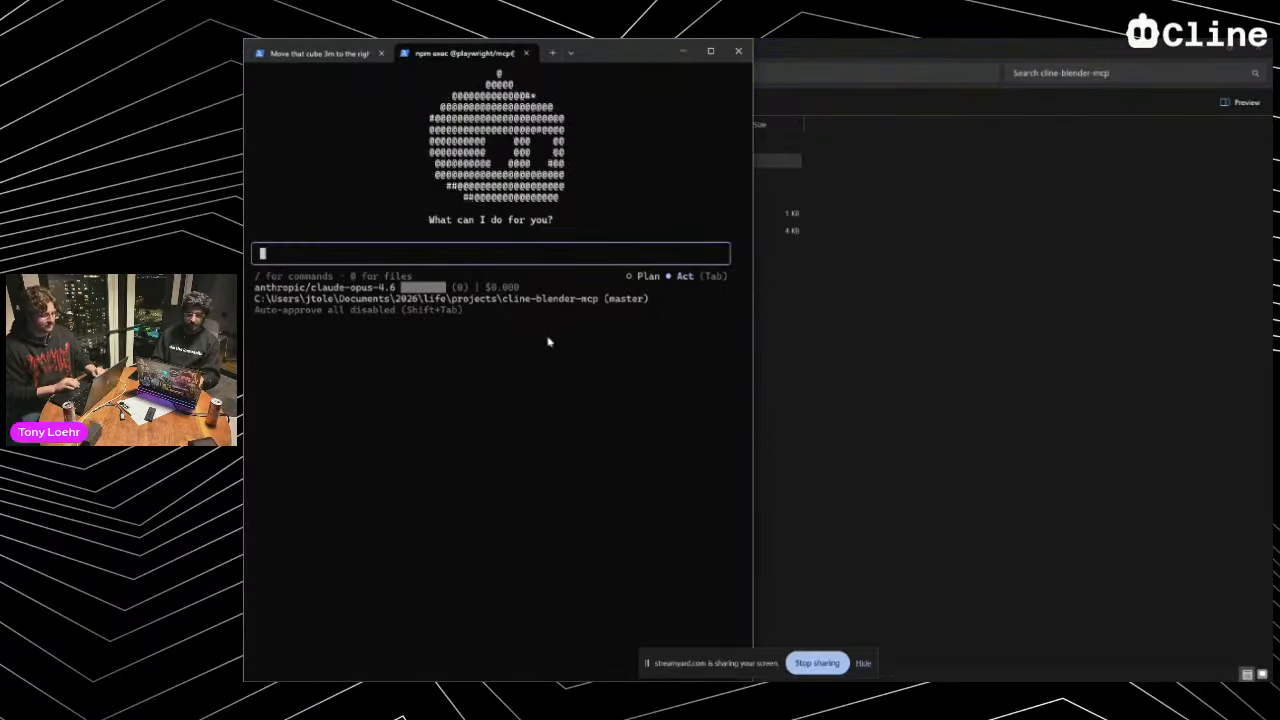
key(Up)
key(Return)
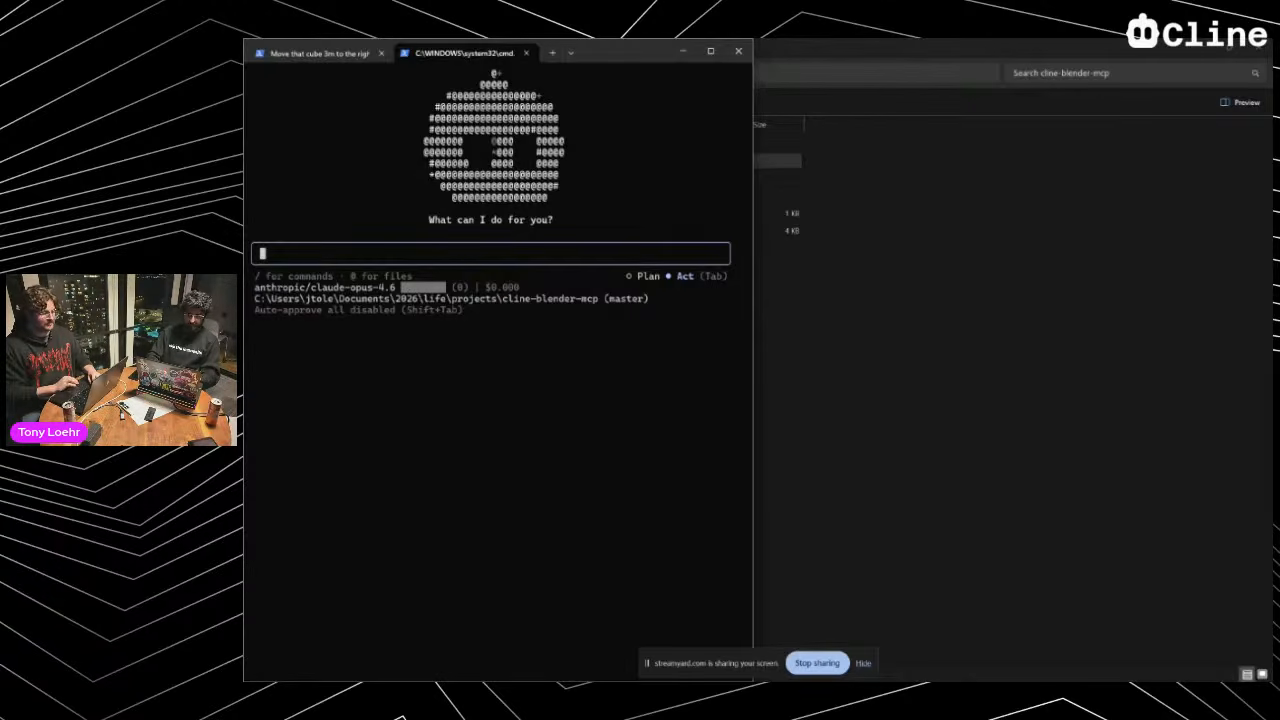
text(lets take our blende)
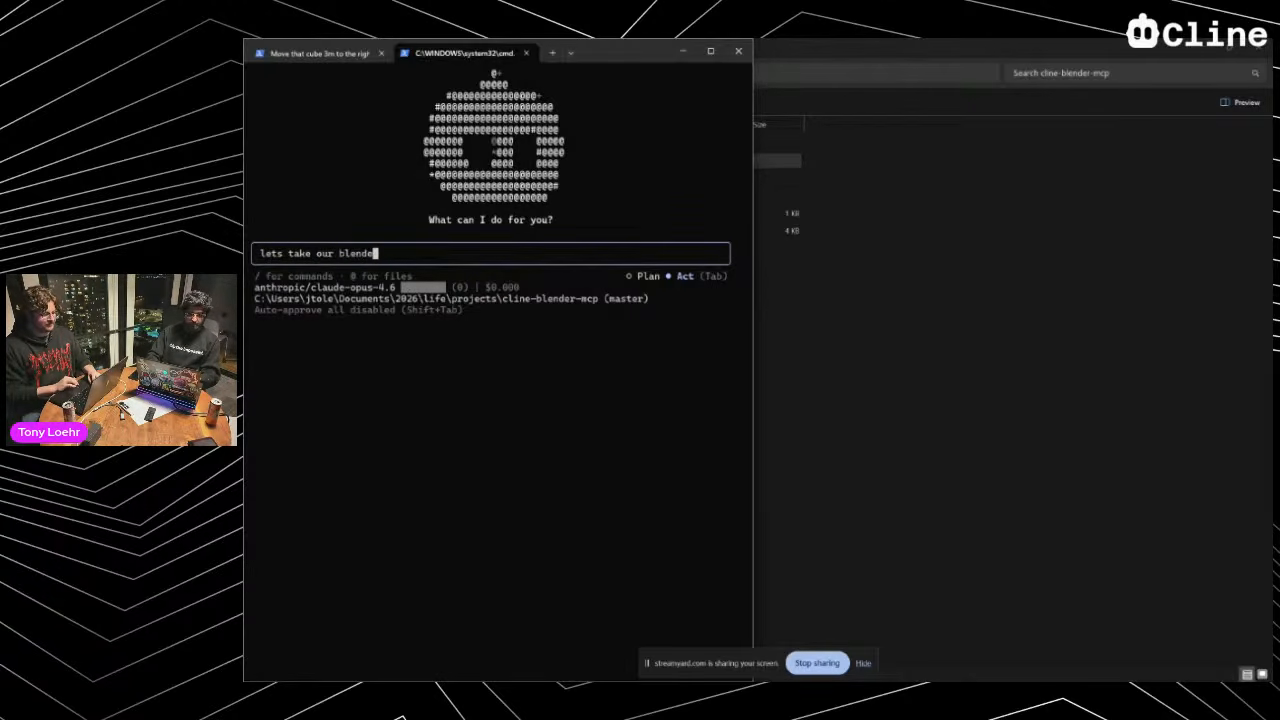
text(r scene which we)
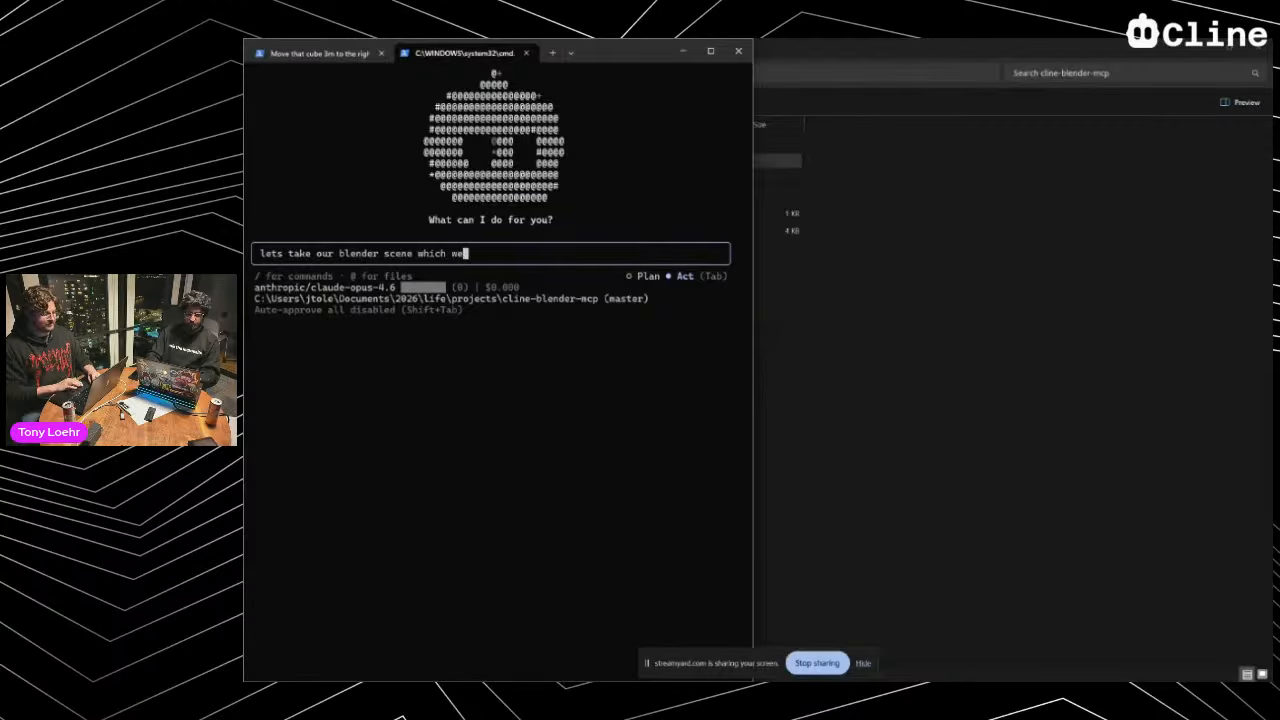
text( are working on)
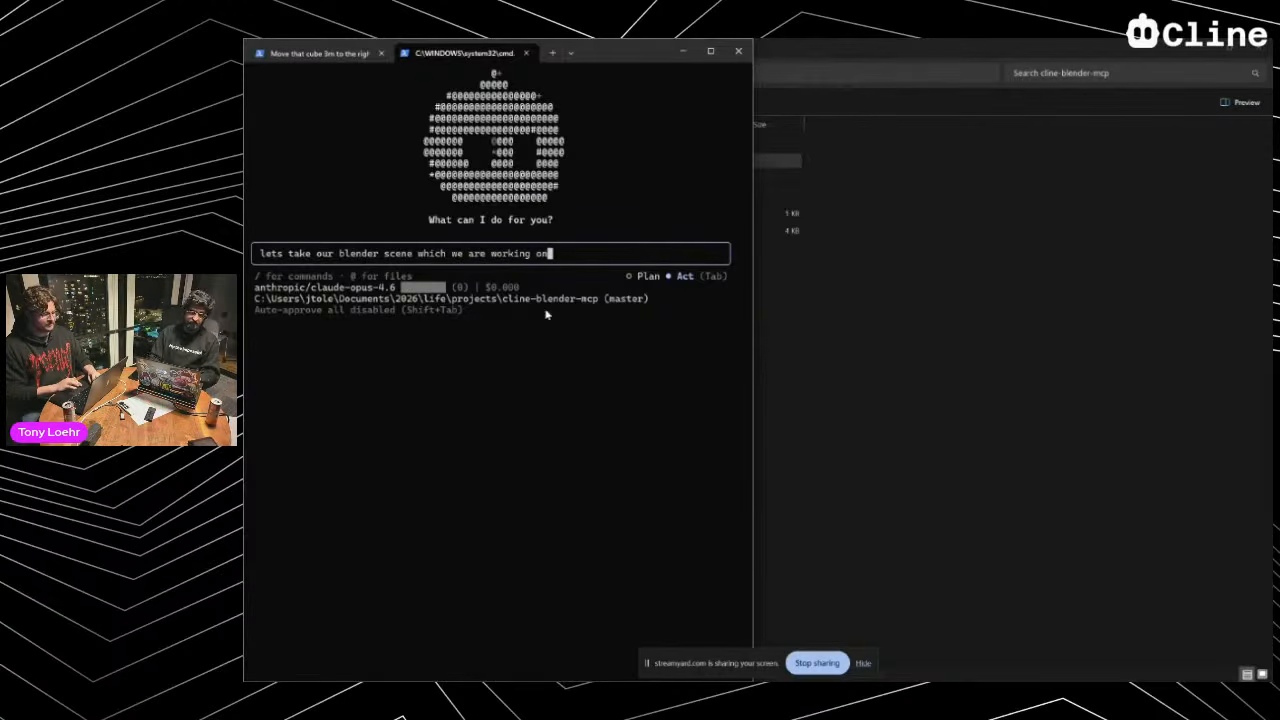
click(320, 53)
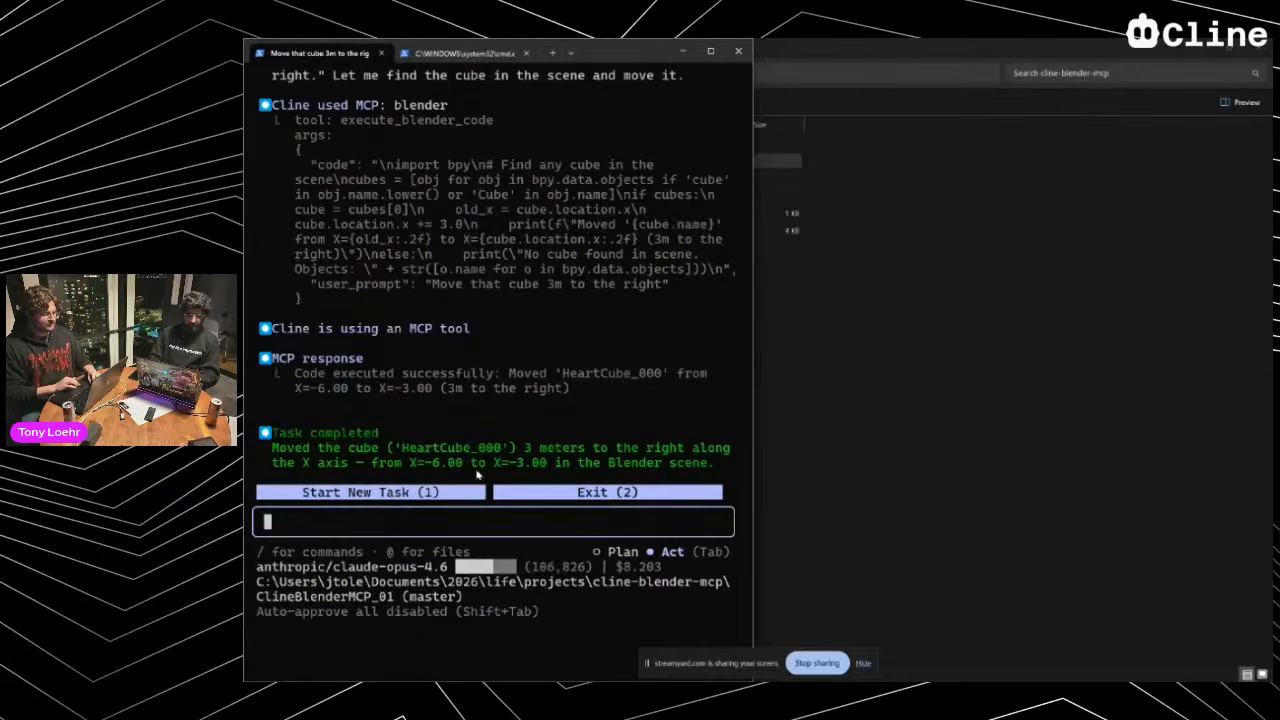
Type the Cline request 'Name our blender project littleHeartPlanet', fixing typos and capitalisation
key(alt+Tab)
key(alt+Tab)
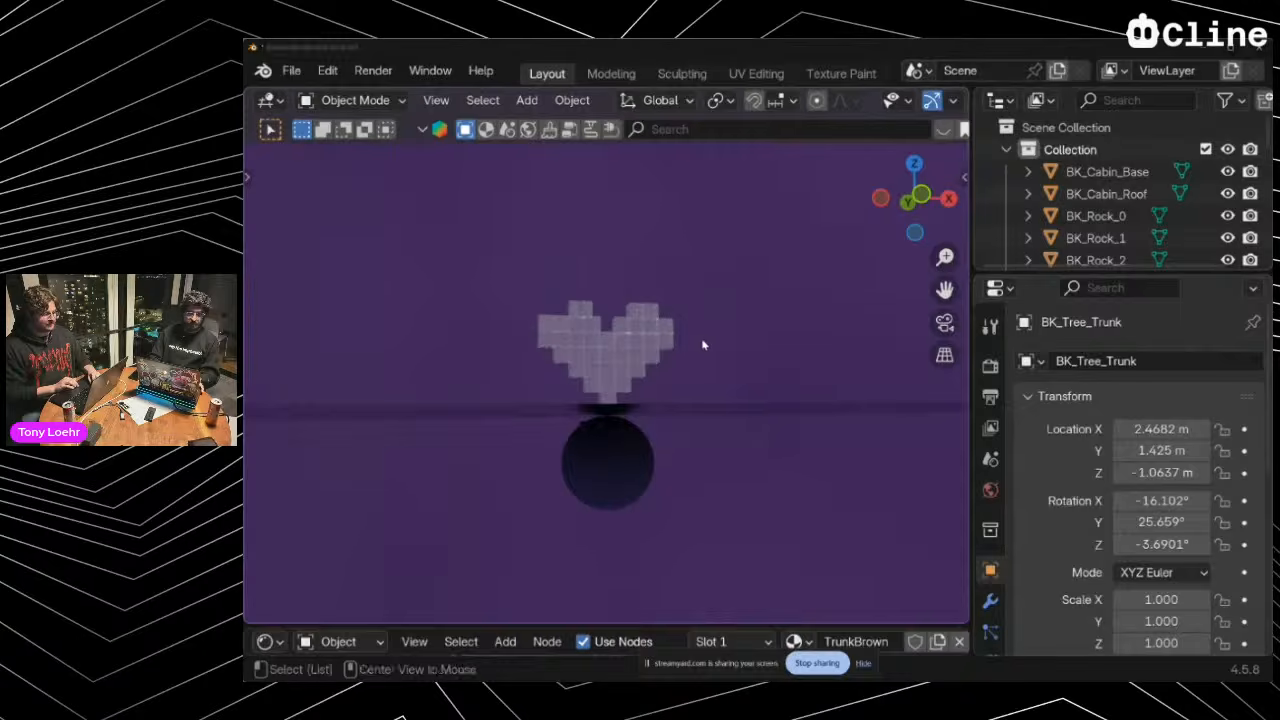
key(alt+Tab)
text(Name our pr)
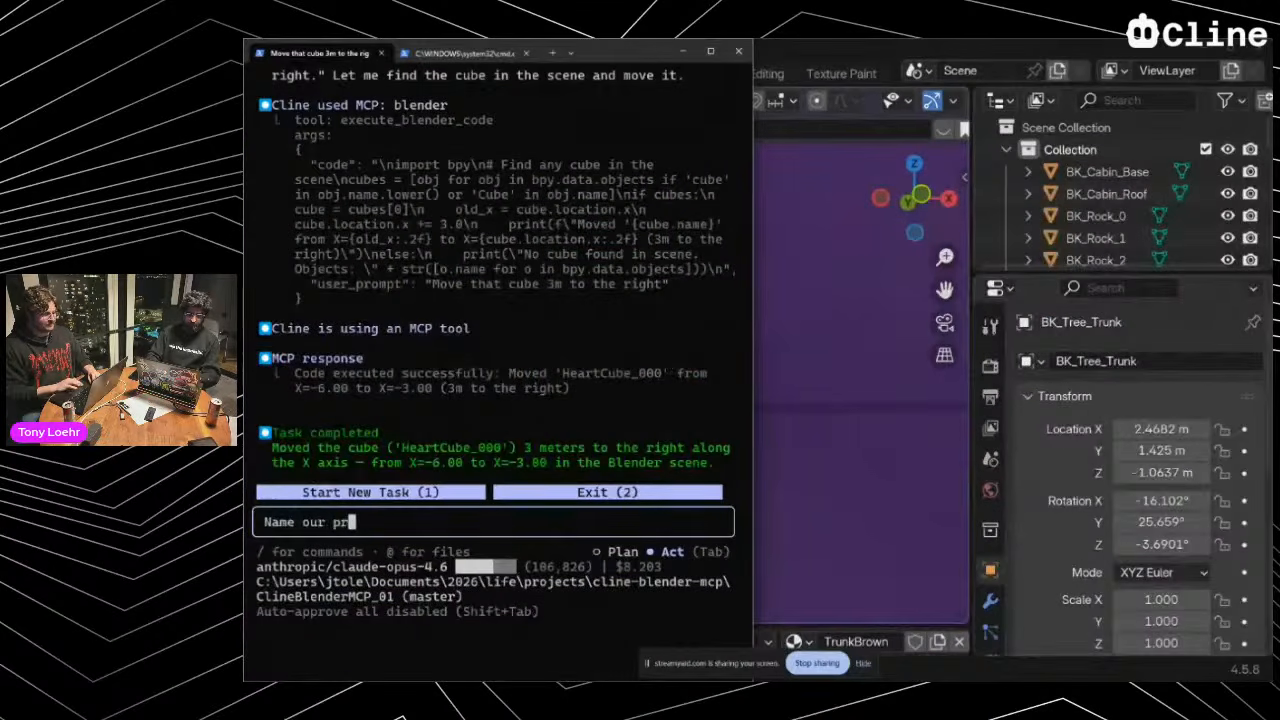
key(BackSpace)
key(BackSpace)
text(blende r)
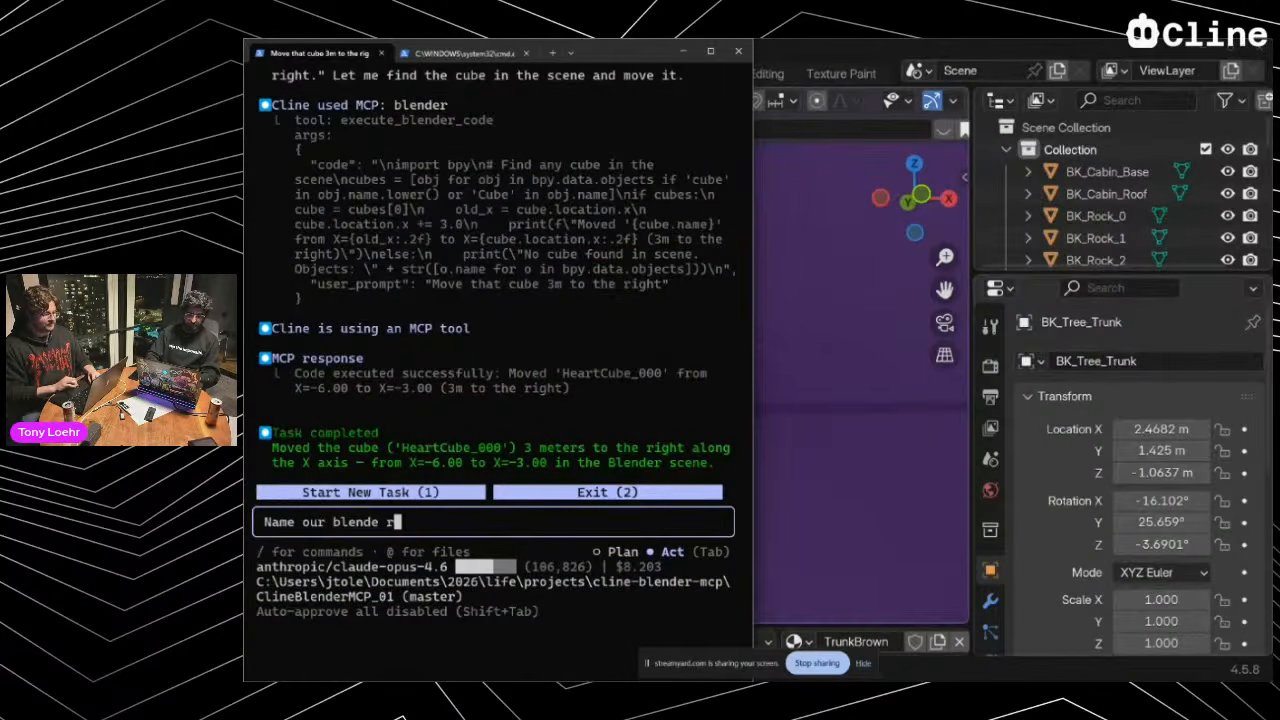
key(BackSpace)
key(BackSpace)
text(r project)
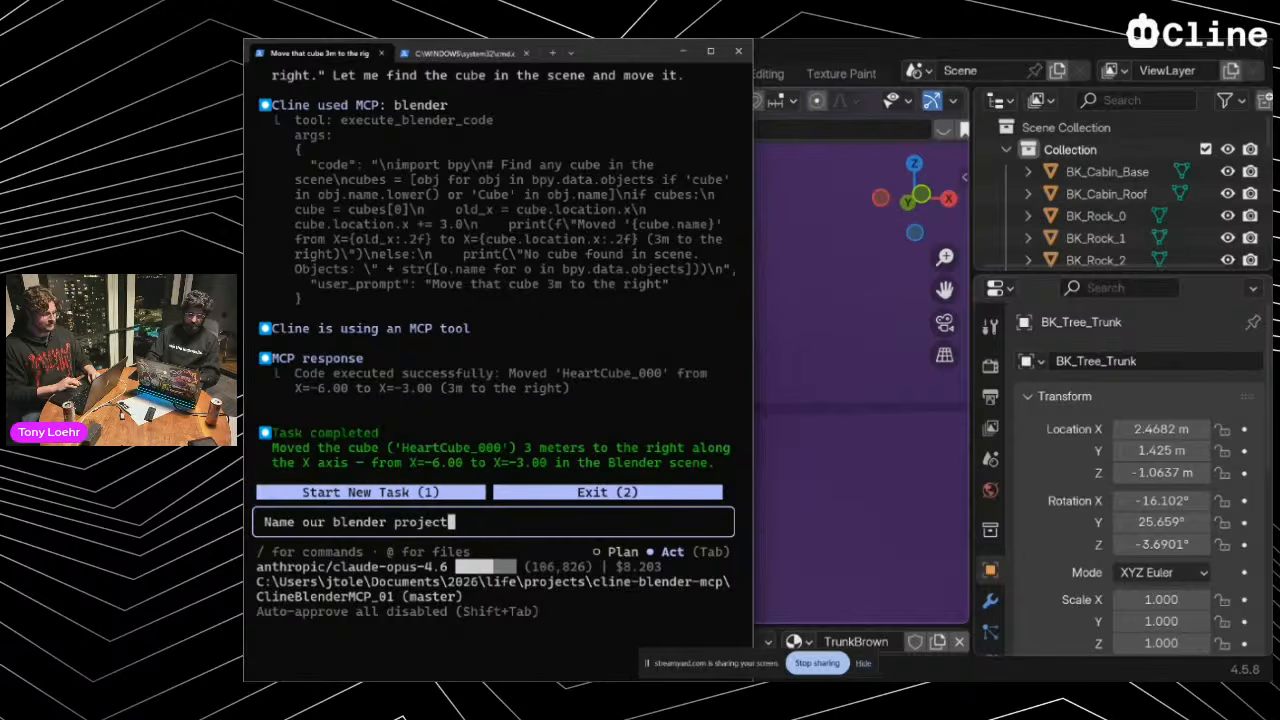
text( little heart pl)
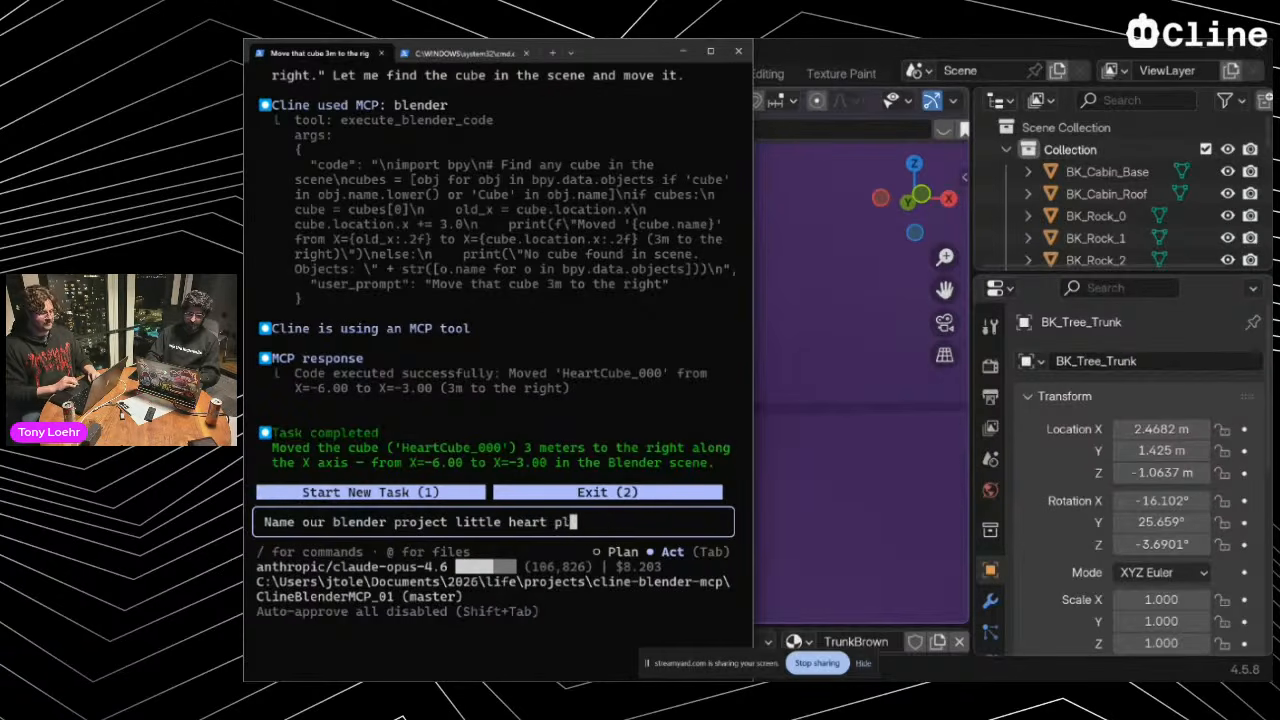
text(anet)
key(Left)
key(Left)
key(Left)
key(Left)
key(Left)
key(Left)
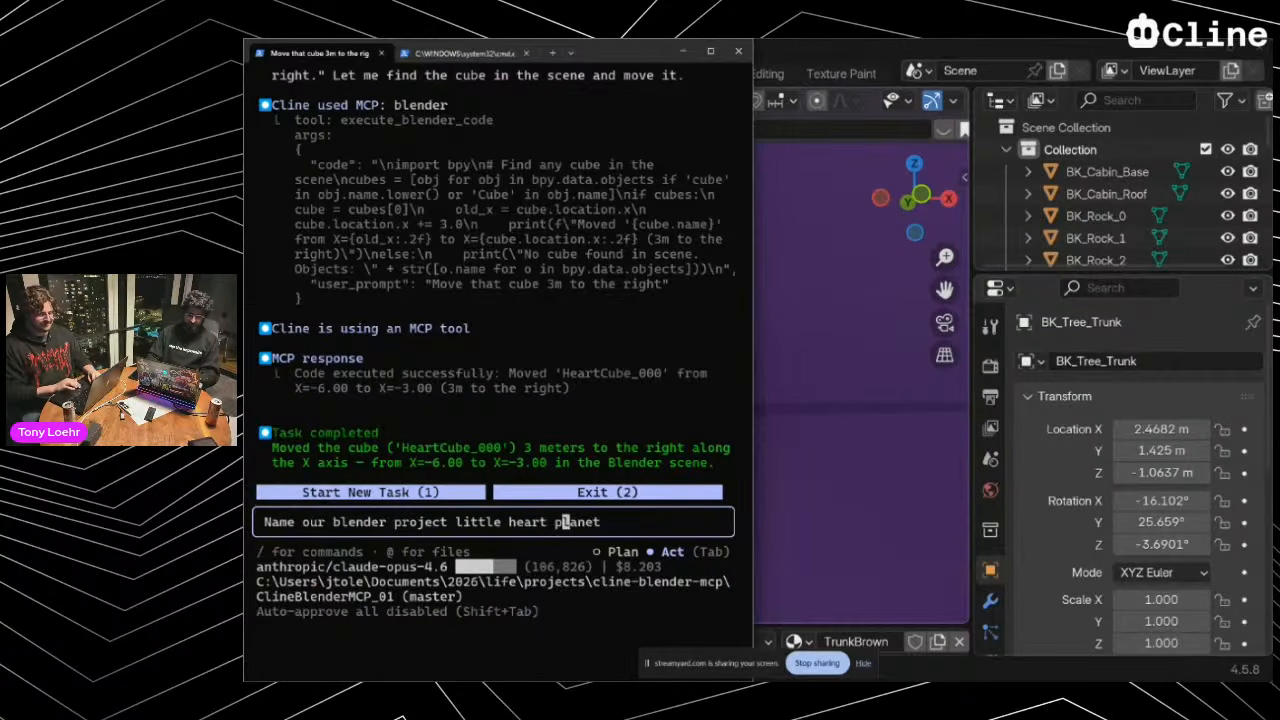
key(BackSpace)
key(BackSpace)
text(P)
key(Left)
key(Left)
key(Left)
key(Left)
key(Left)
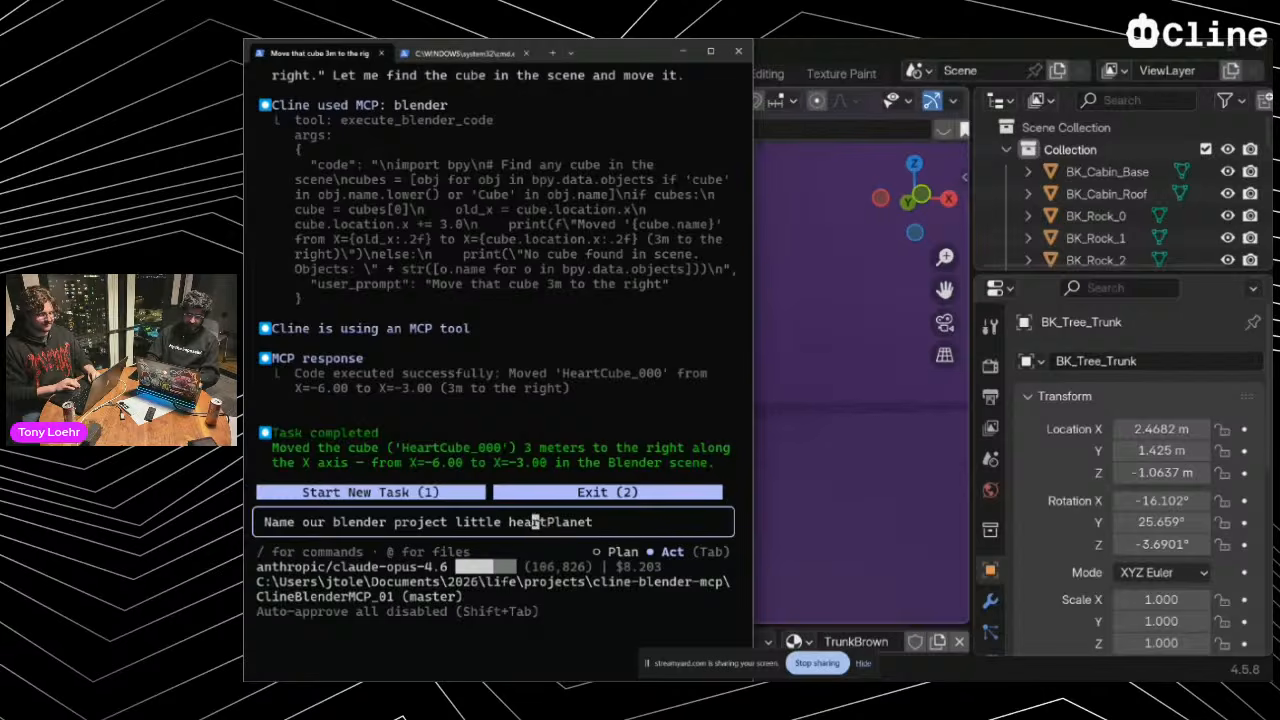
key(BackSpace)
key(BackSpace)
text(H)
Append 'and save it' and submit, then add 'called LittelHeartPlanet' to the other tab's draft
key(Right)
key(Right)
key(Right)
key(Right)
key(Right)
key(Right)
key(Right)
key(Right)
key(Right)
key(Right)
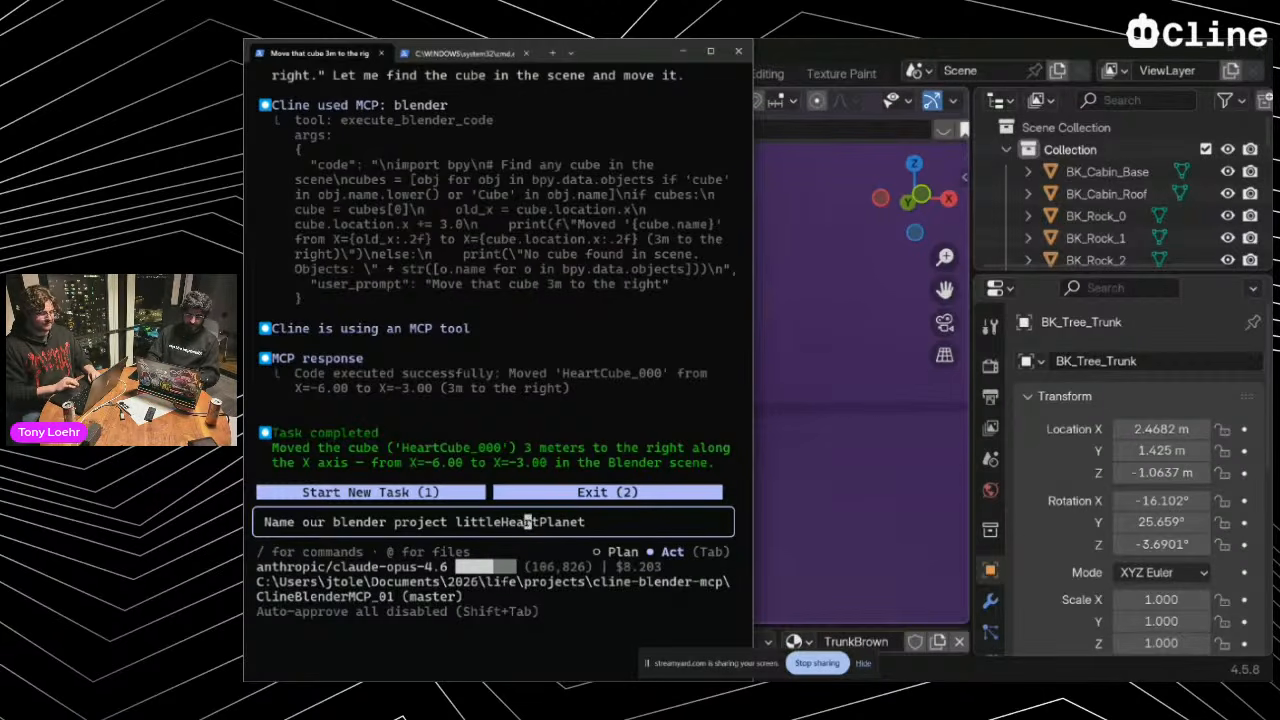
text(and save it)
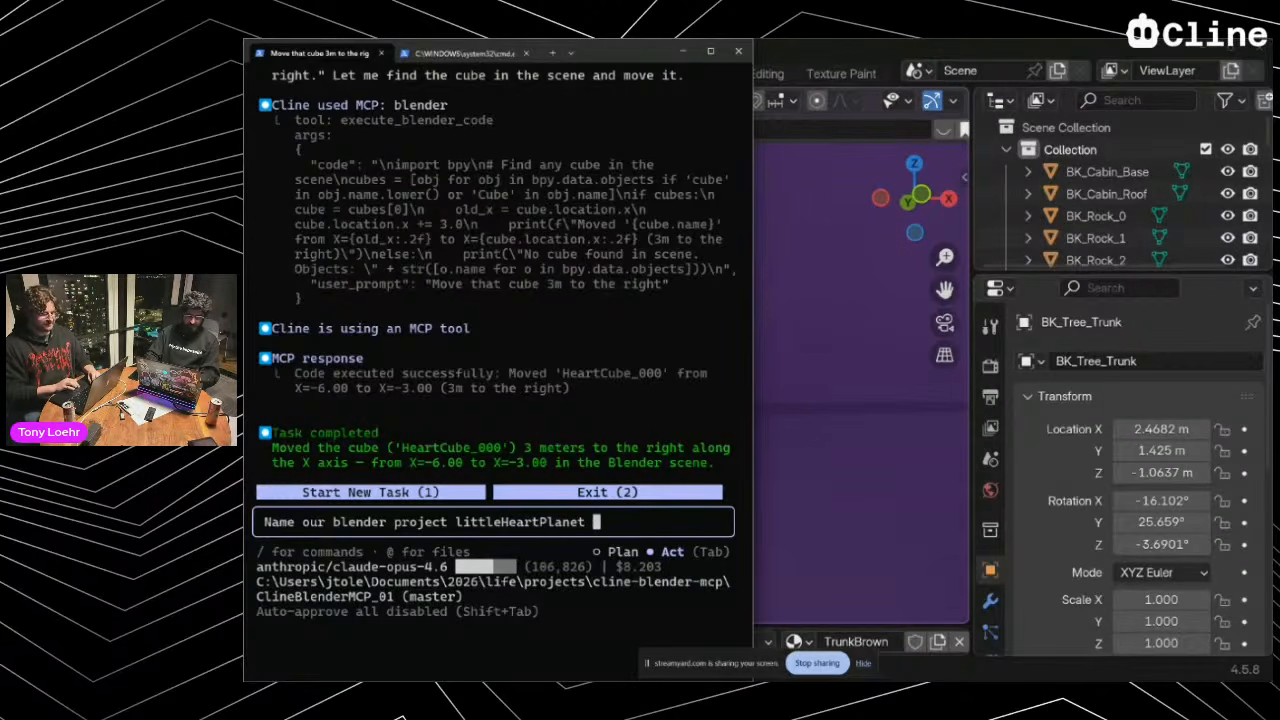
key(Return)
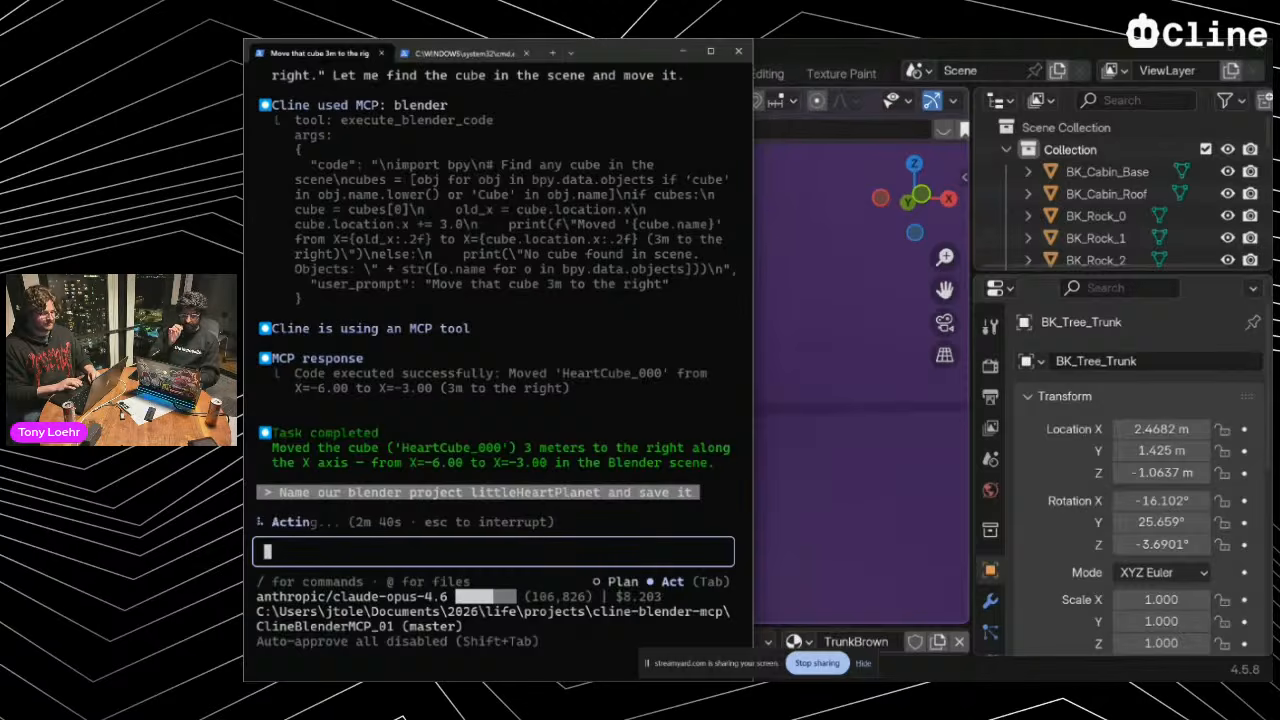
click(443, 56)
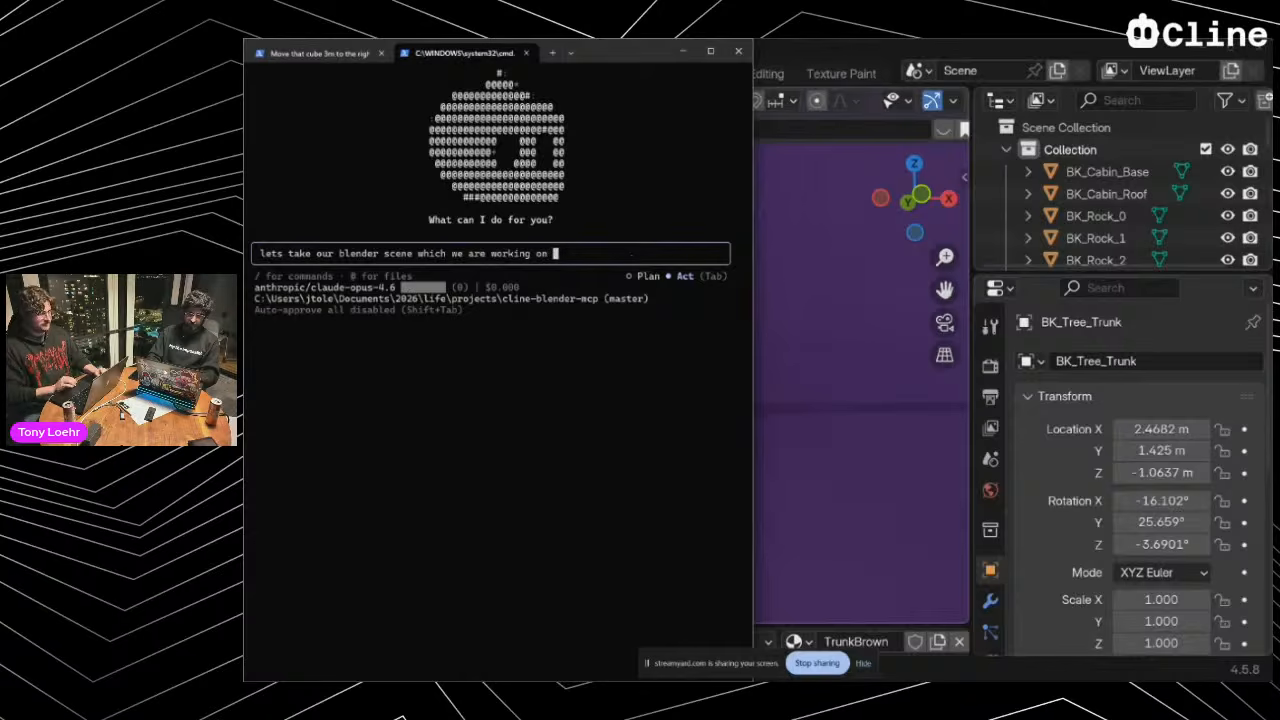
text(called LittelHear)
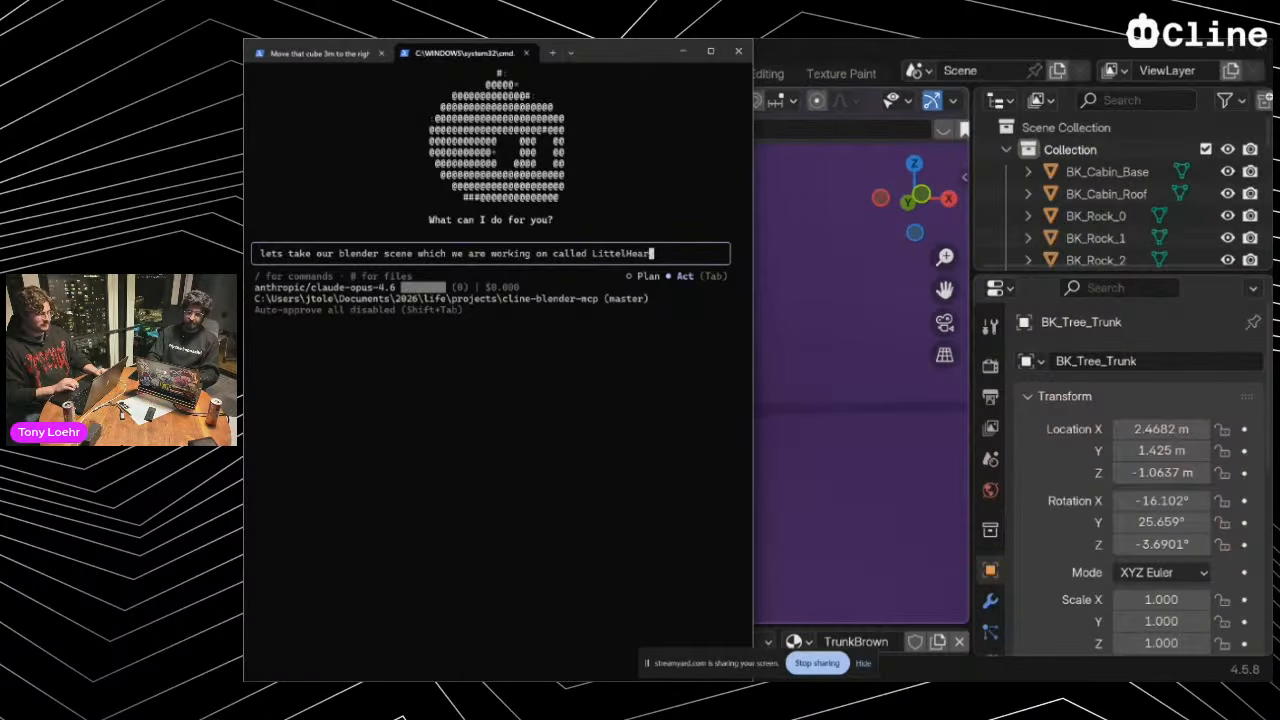
text(tPlanet)
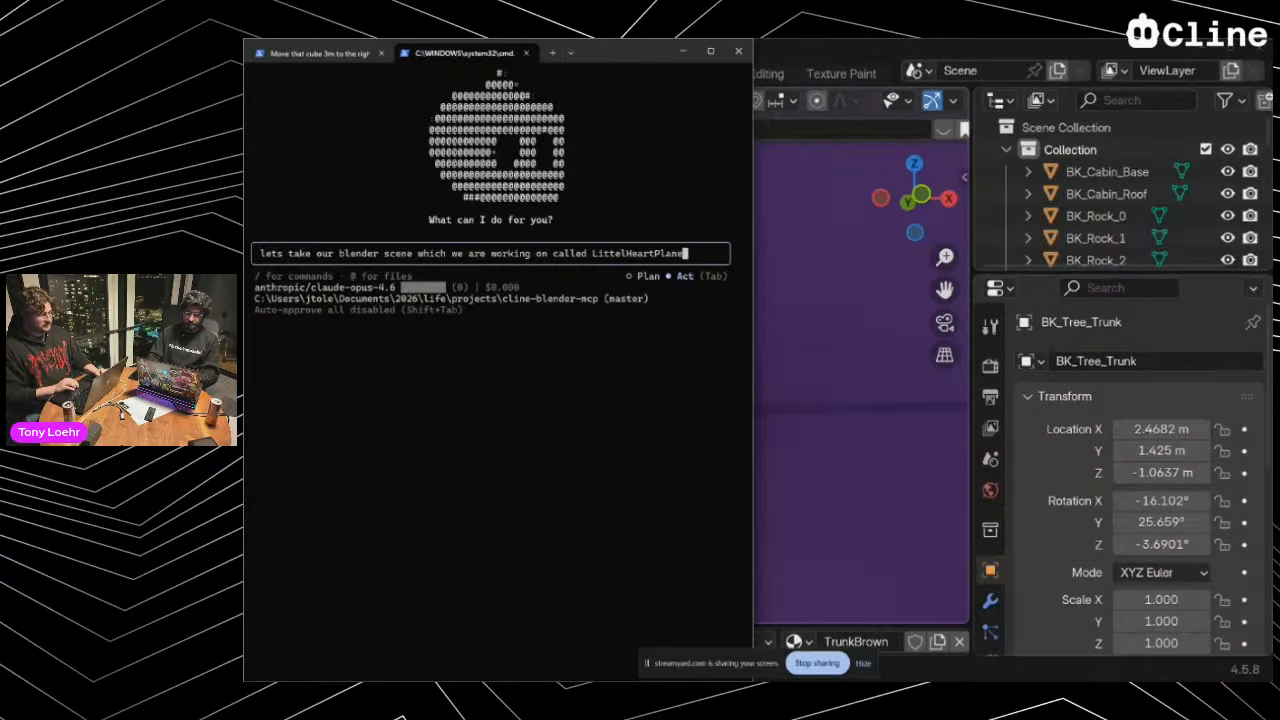
Correct the name to LittleHeartPlanet and add 'Organize all the objects in sub-collections and name them appropriately'
key(BackSpace)
key(BackSpace)
key(BackSpace)
key(BackSpace)
key(BackSpace)
key(BackSpace)
key(BackSpace)
key(BackSpace)
key(BackSpace)
key(BackSpace)
key(BackSpace)
key(BackSpace)
text(leHeart)
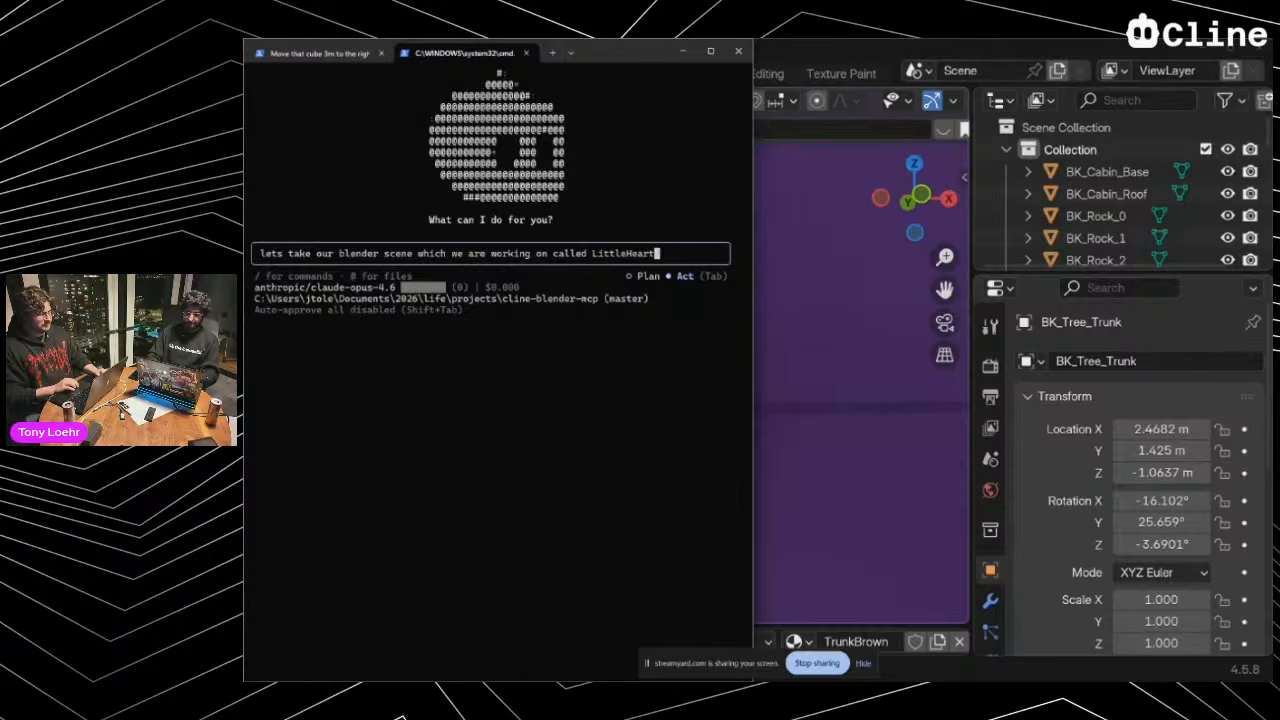
text(Planet.)
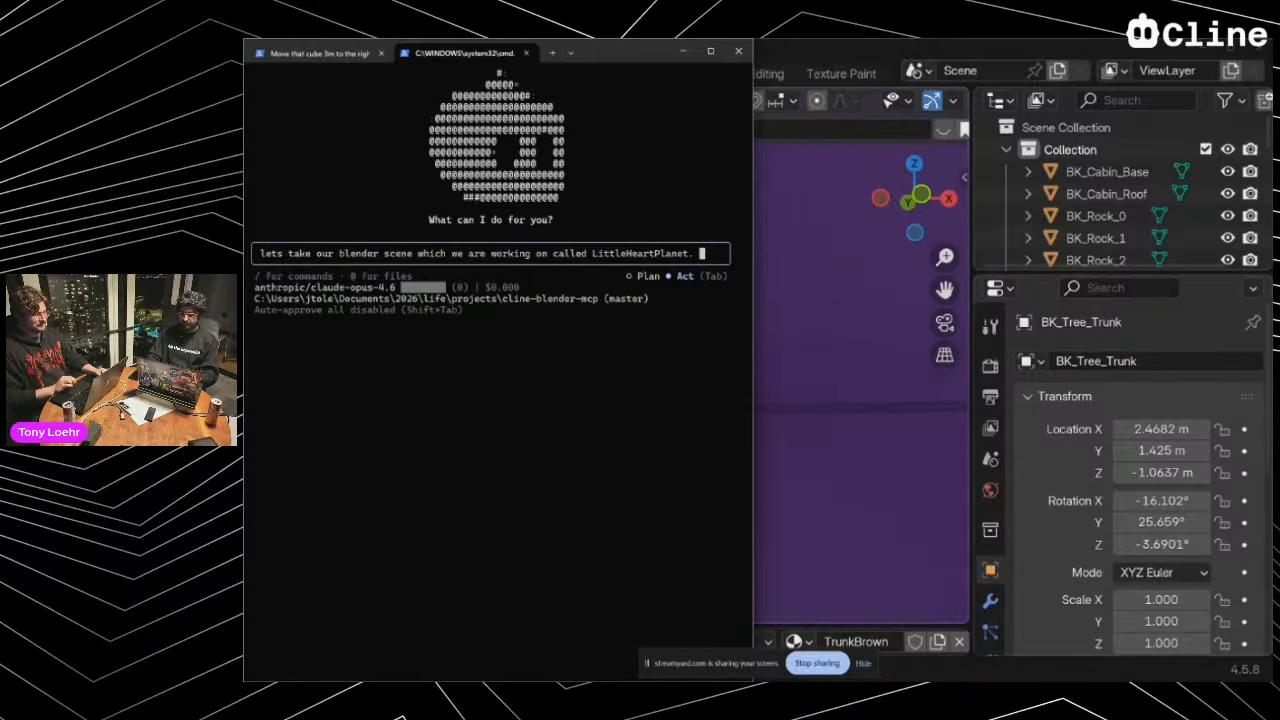
text(Organize al)
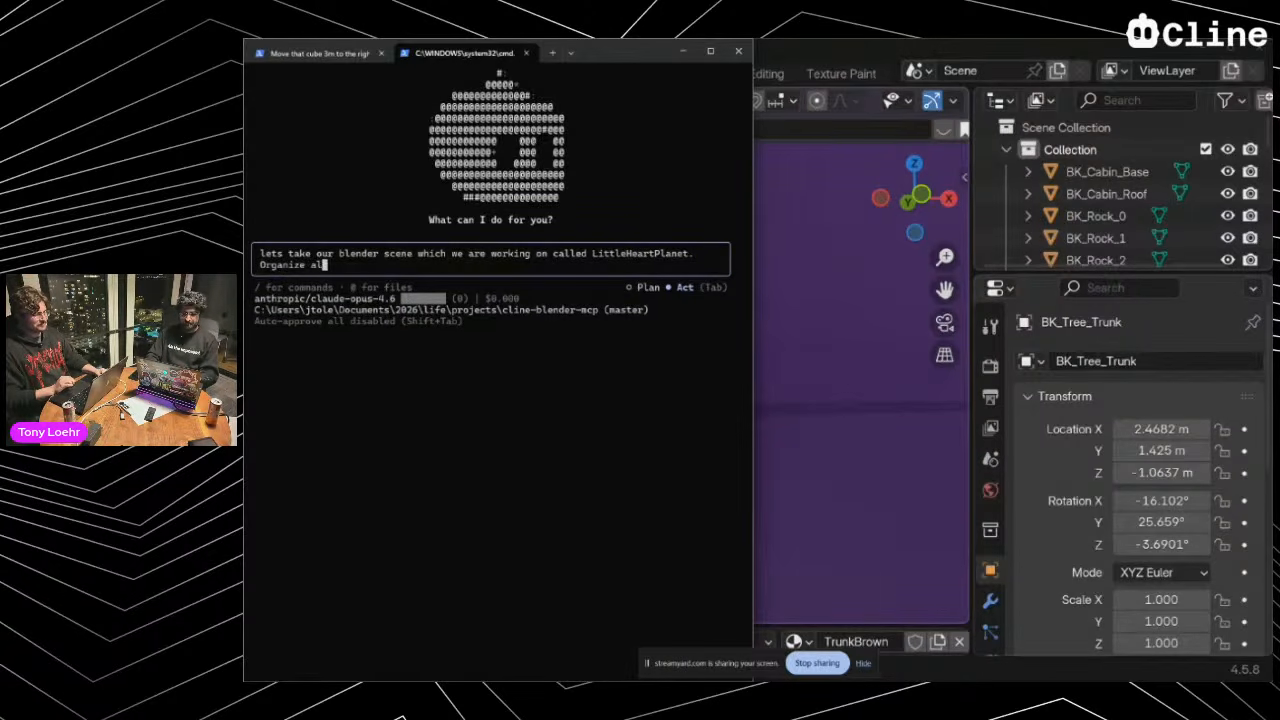
text(l the objec)
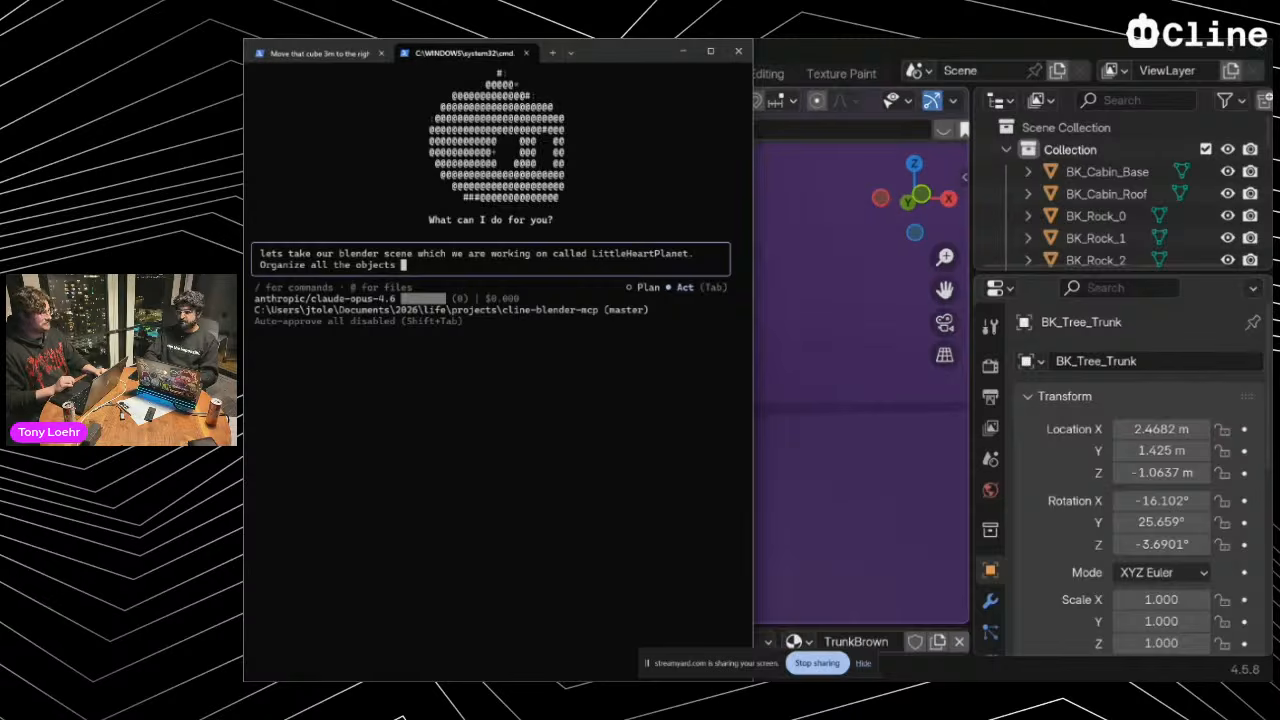
text(ts )
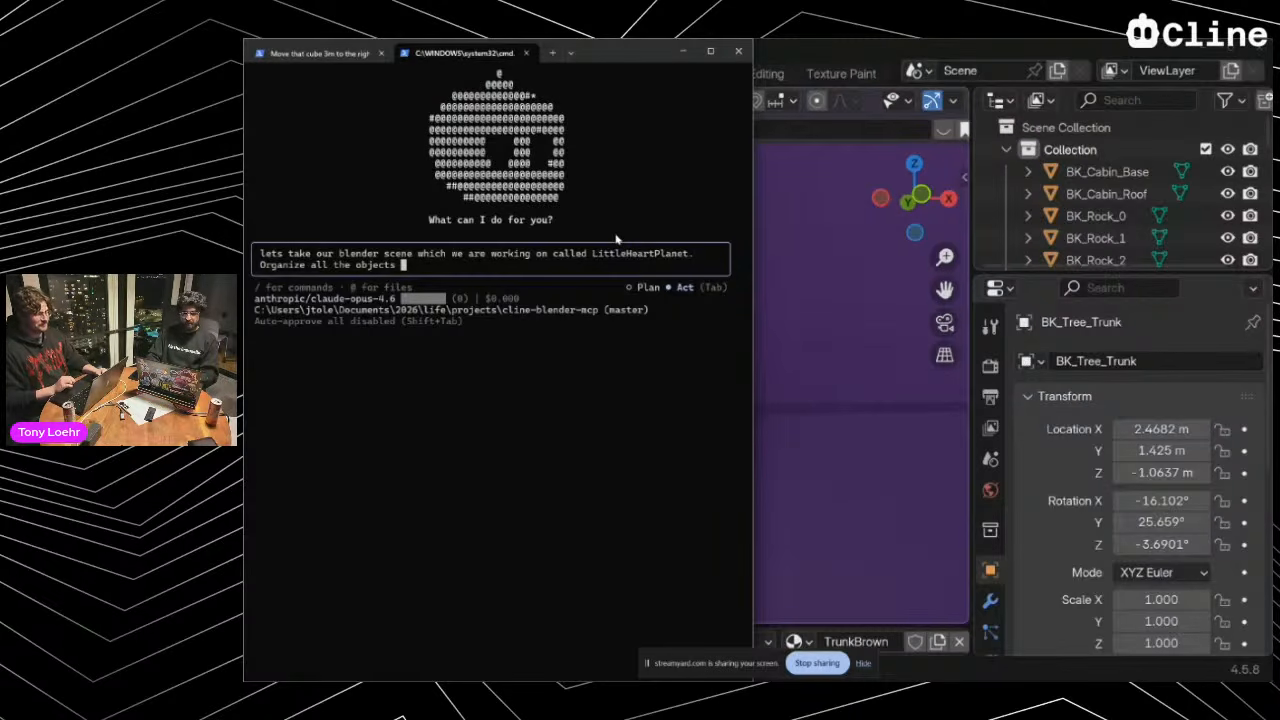
text(in sub-collec)
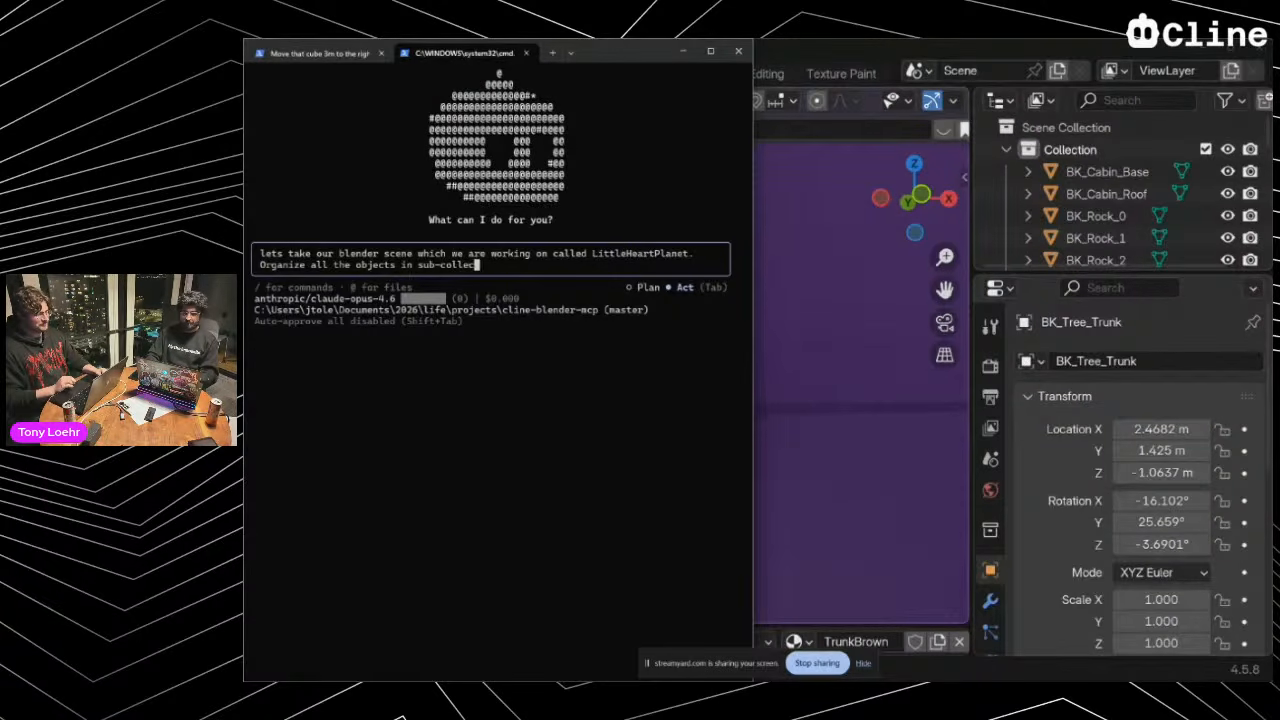
text(tions)
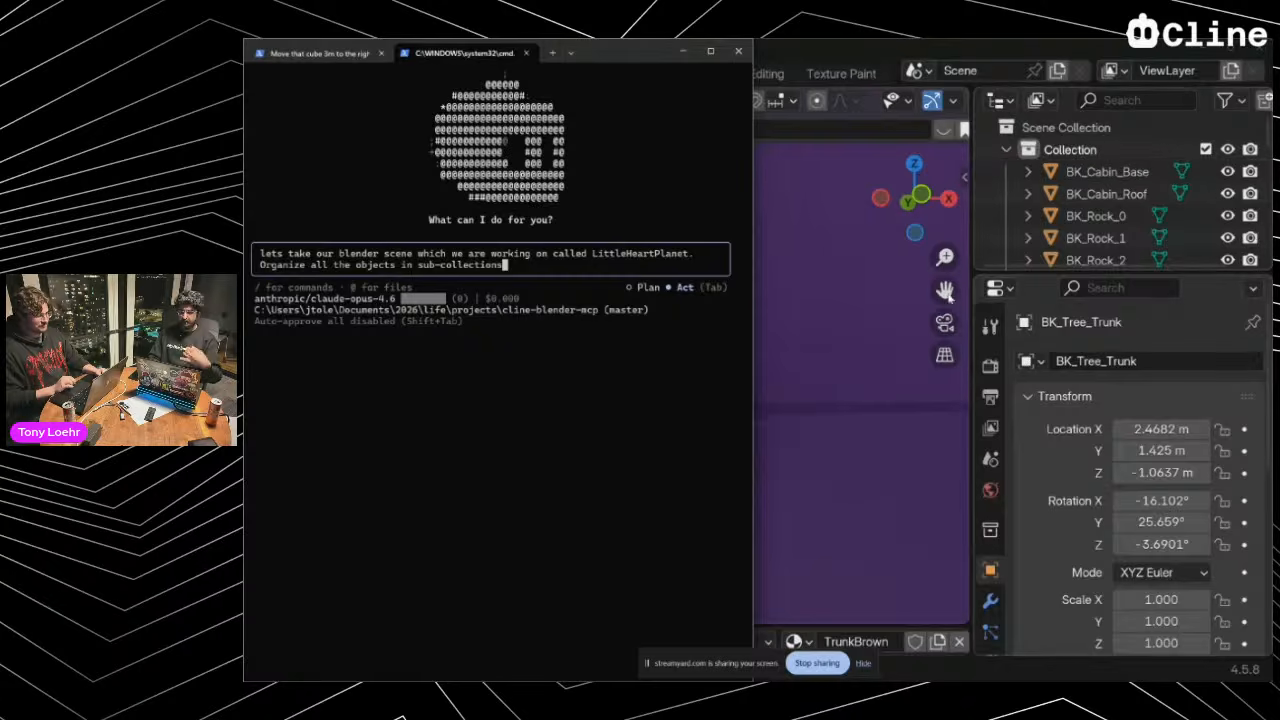
text( and name the)
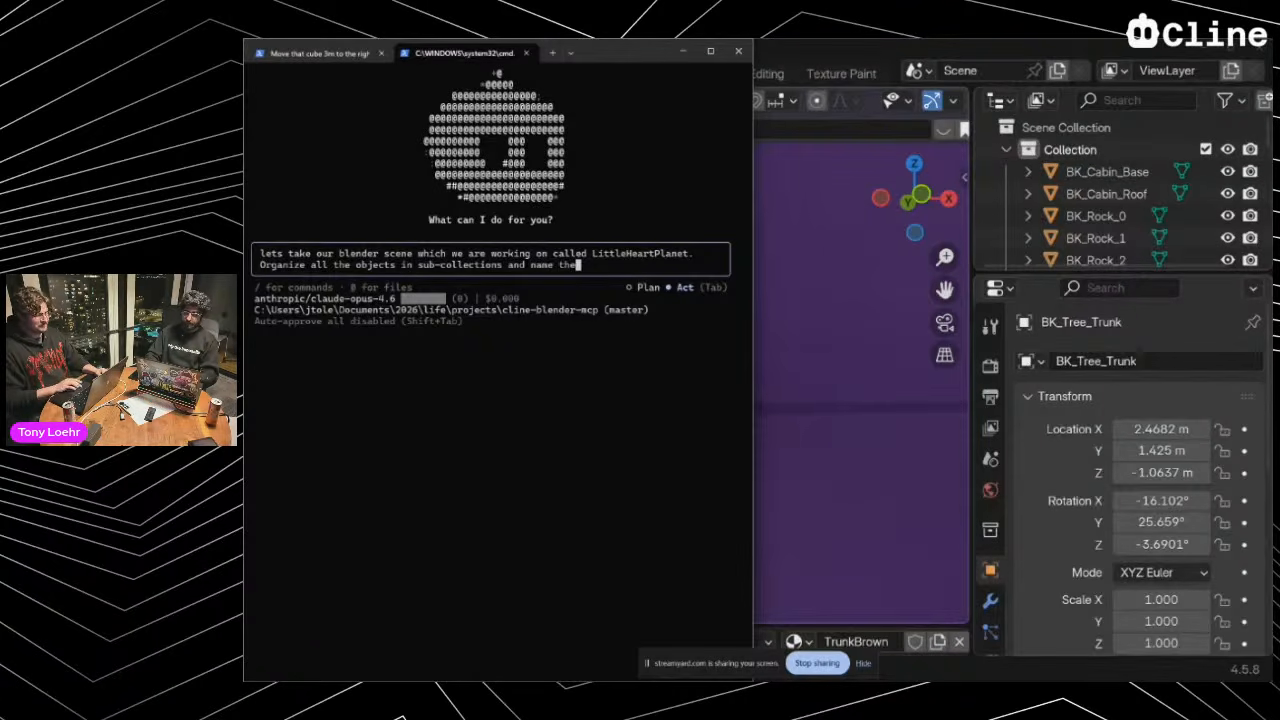
text(m appropr)
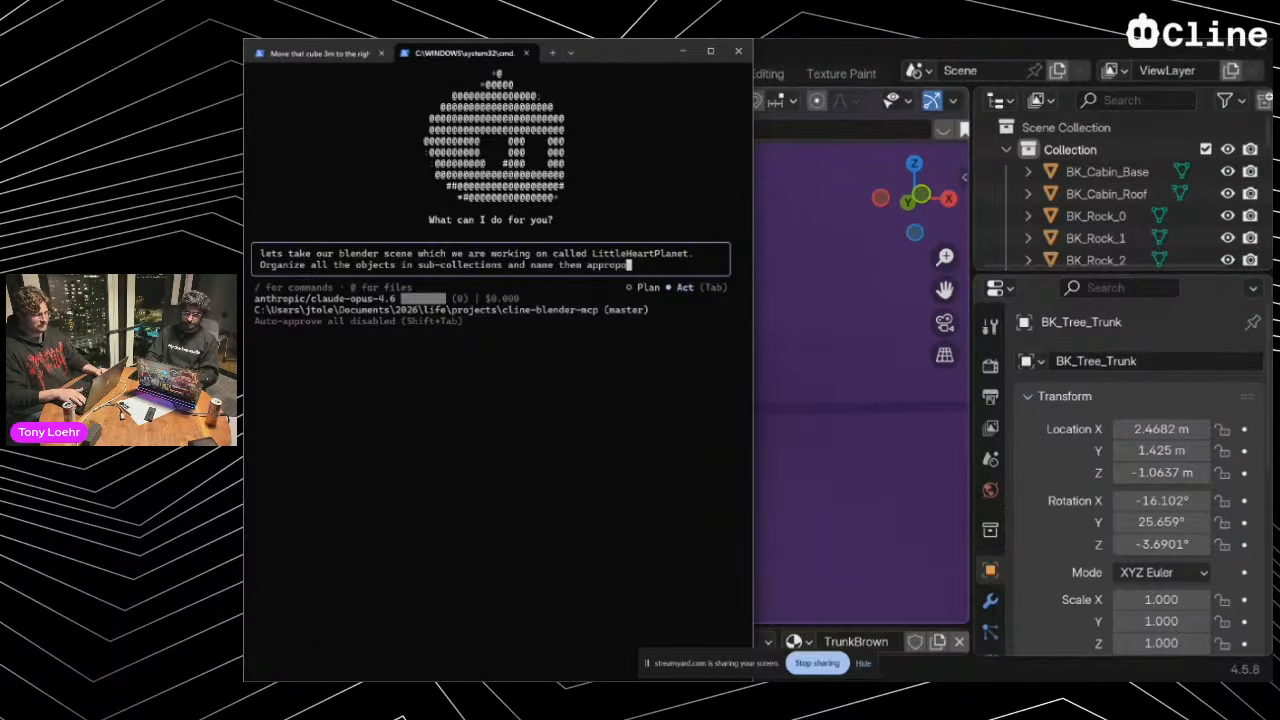
text(iately)
Submit the organizing request, view the cube-move tab, and maximize Blender to look over the heart
key(Return)
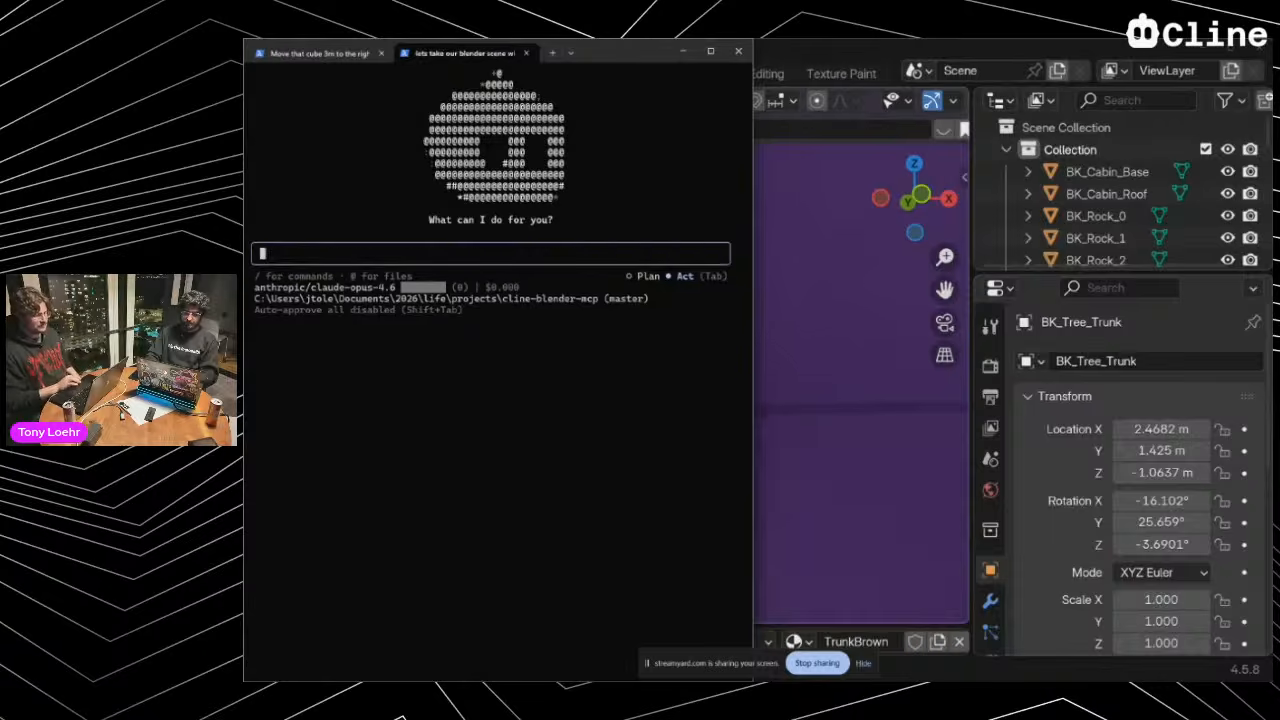
click(316, 55)
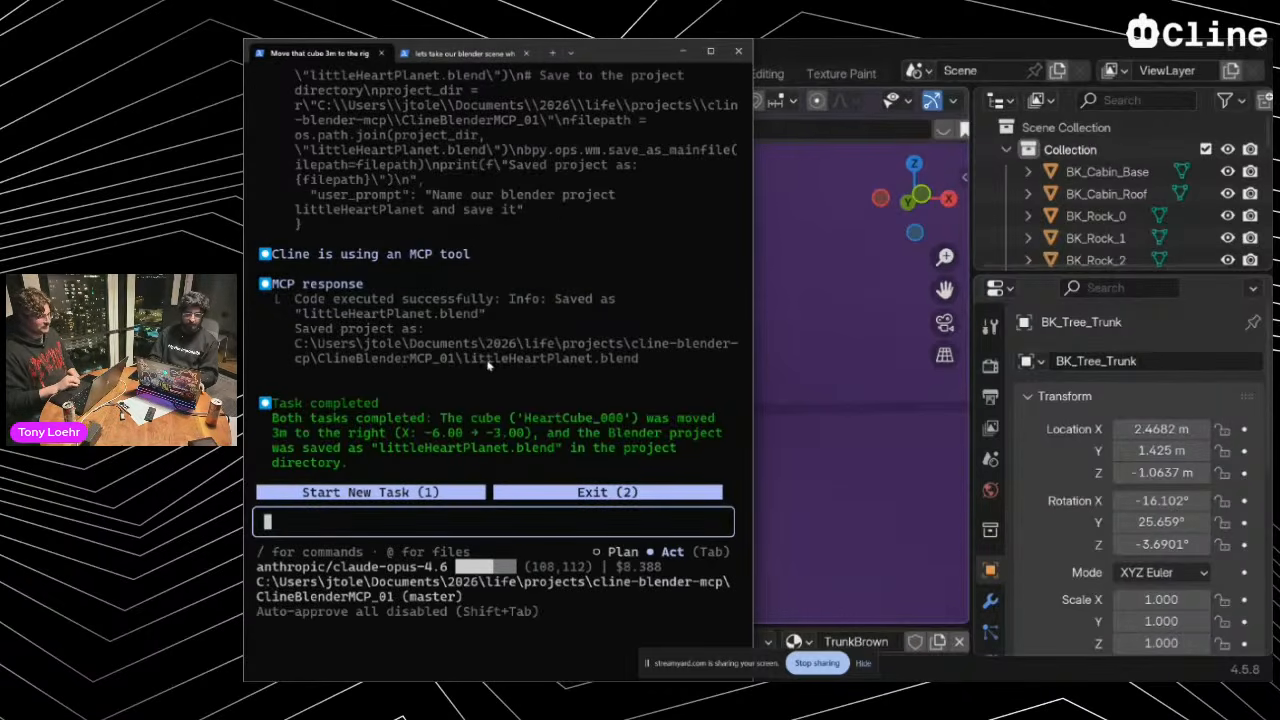
key(alt+Tab)
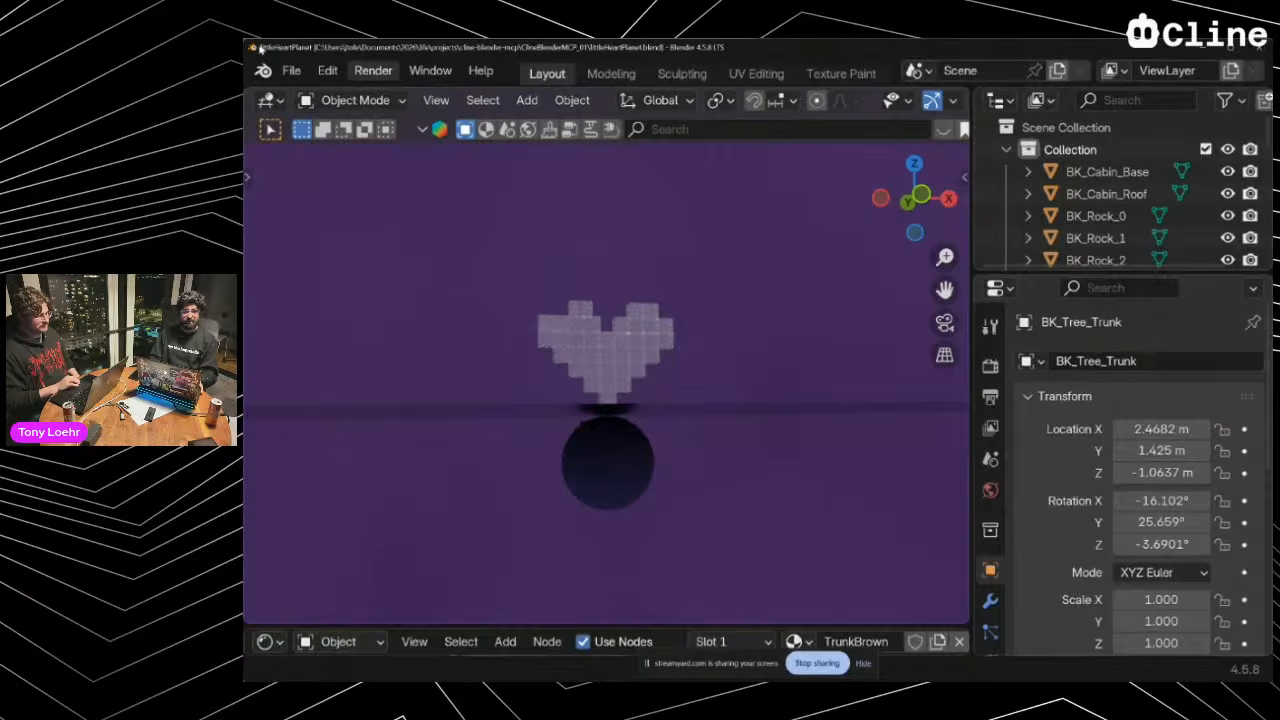
mouse_move(260, 49)
mouse_down()
mouse_move(291, 49)
mouse_move(245, 41)
mouse_up()
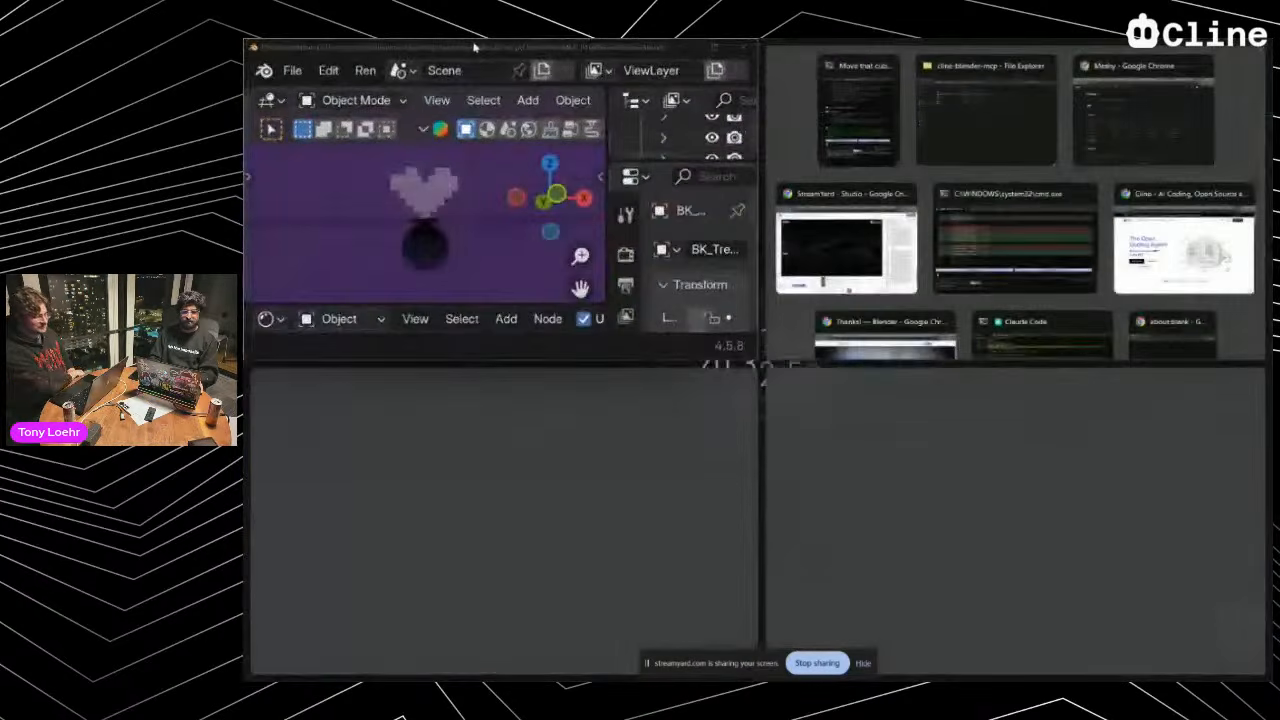
drag(474, 47, 740, 40)
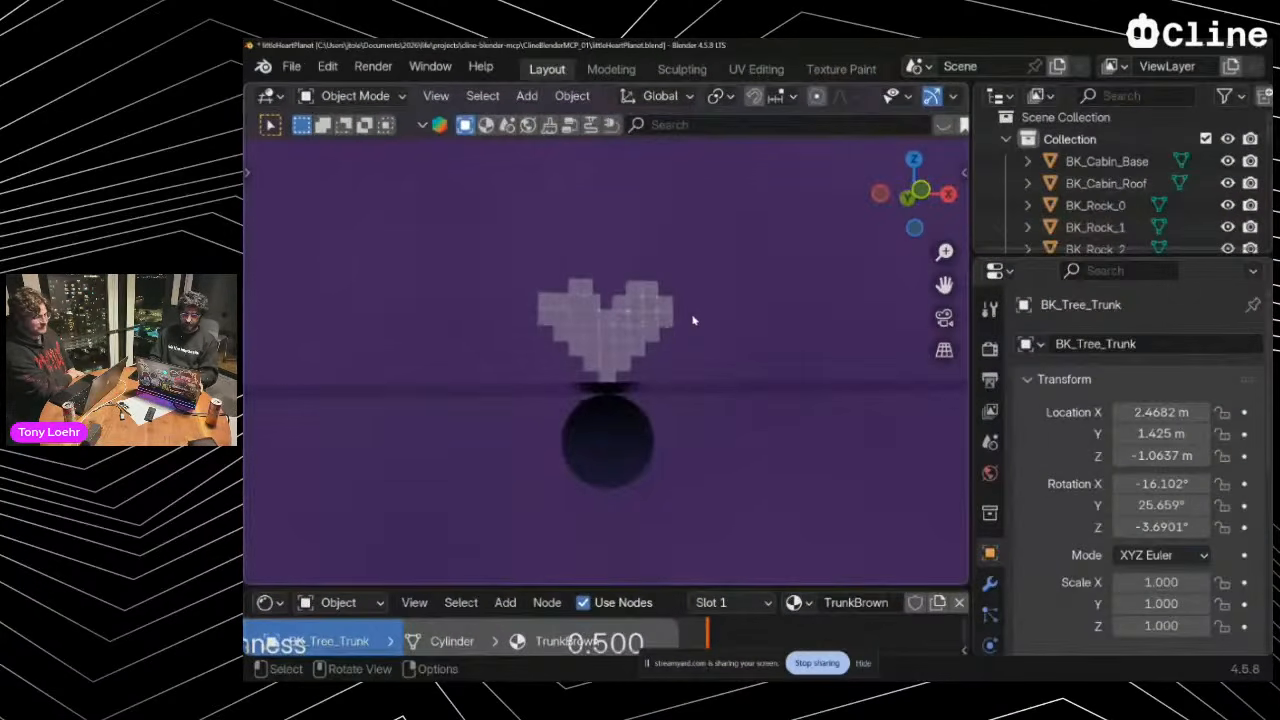
key(alt+Tab)
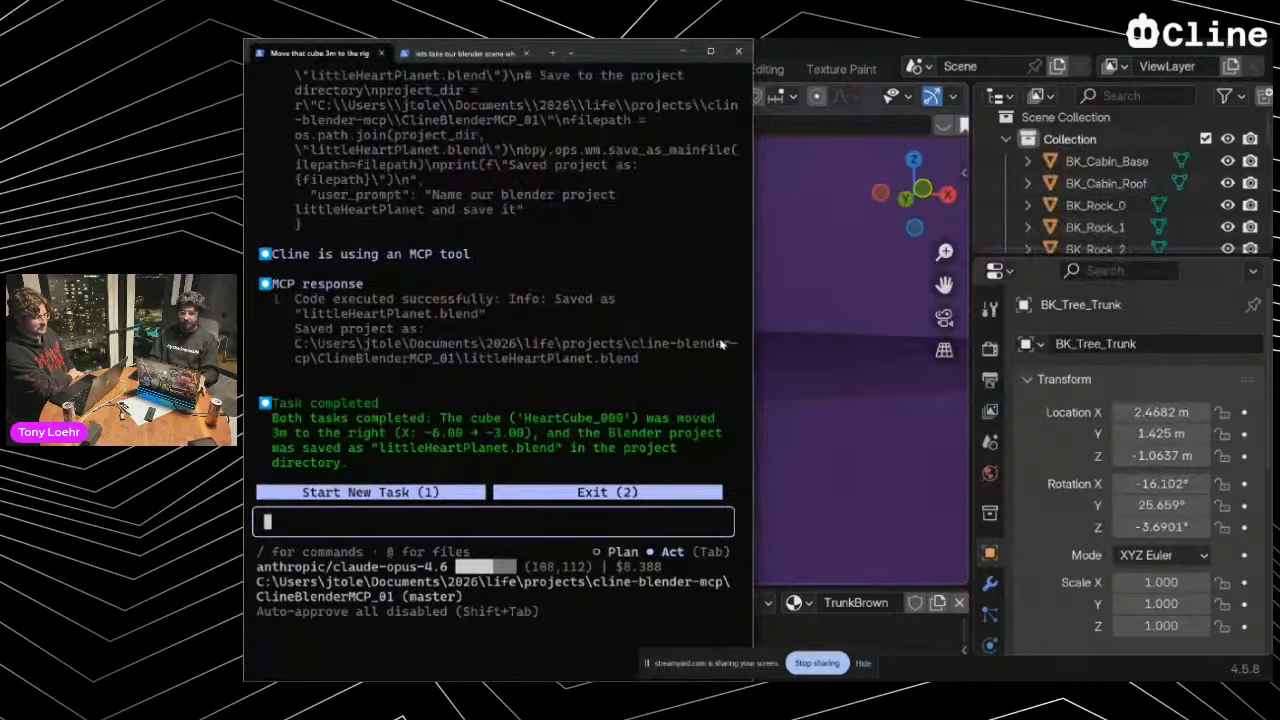
key(alt+Tab)
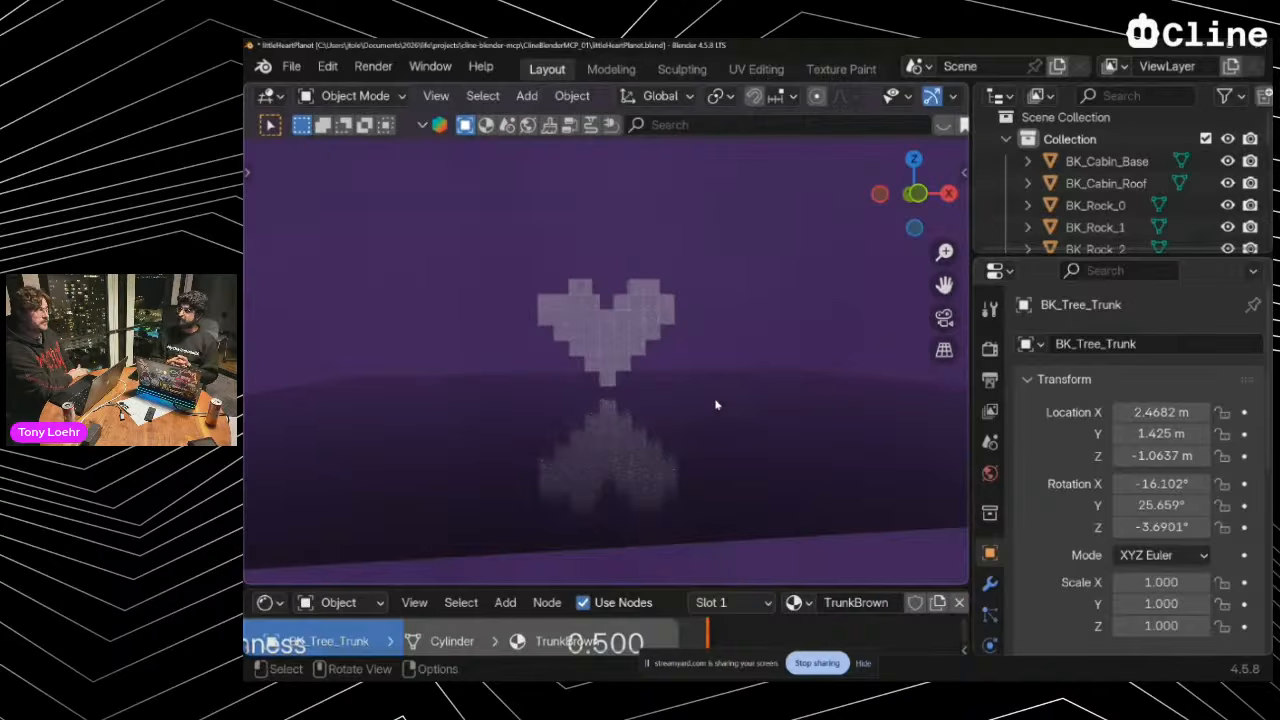
key(alt+Tab)
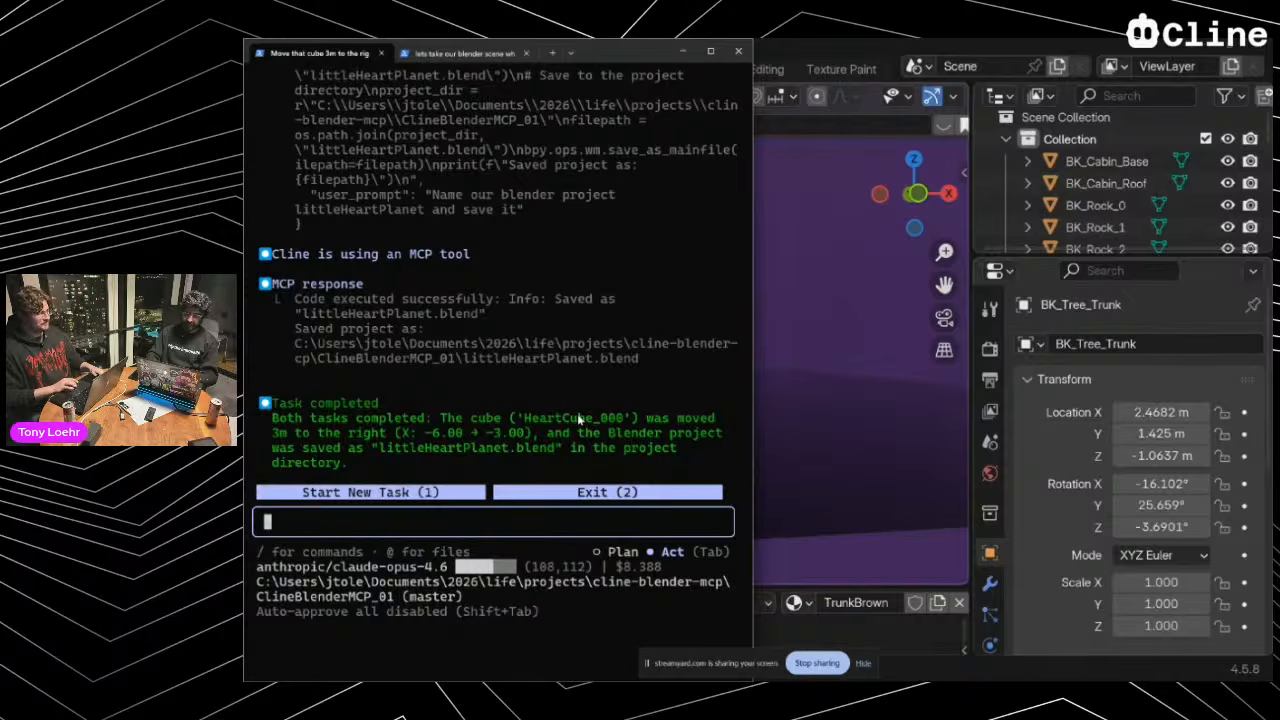
Begin the prompt: 'The heart that we made, is going to be the source of light'
text(The heart ath we)
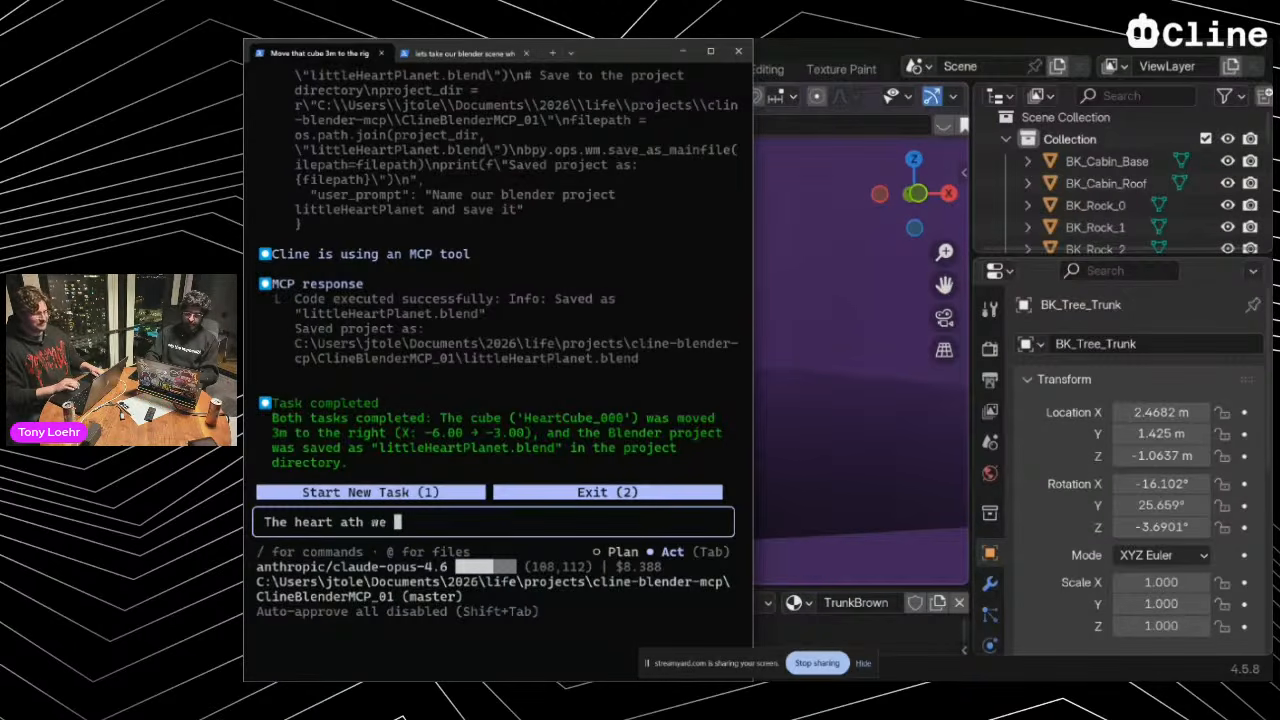
key(BackSpace)
key(BackSpace)
key(BackSpace)
key(BackSpace)
key(BackSpace)
key(BackSpace)
key(BackSpace)
key(BackSpace)
text(t)
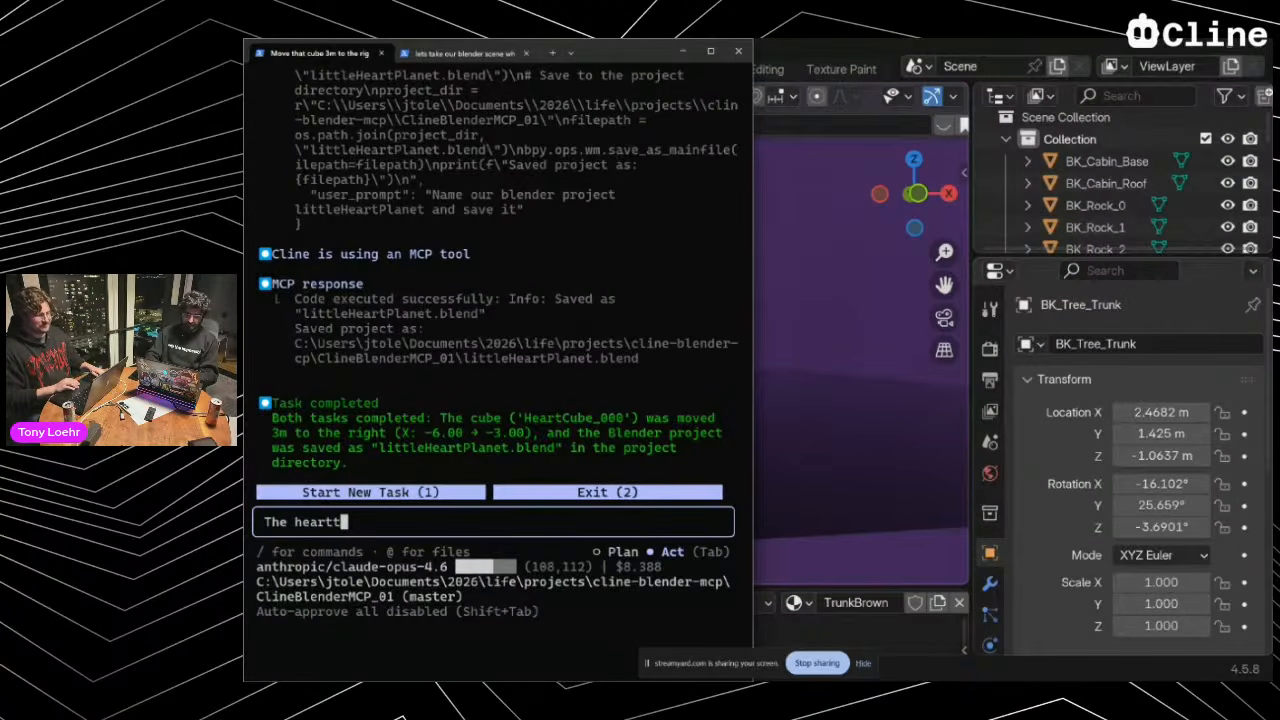
key(BackSpace)
text(that we made, is )
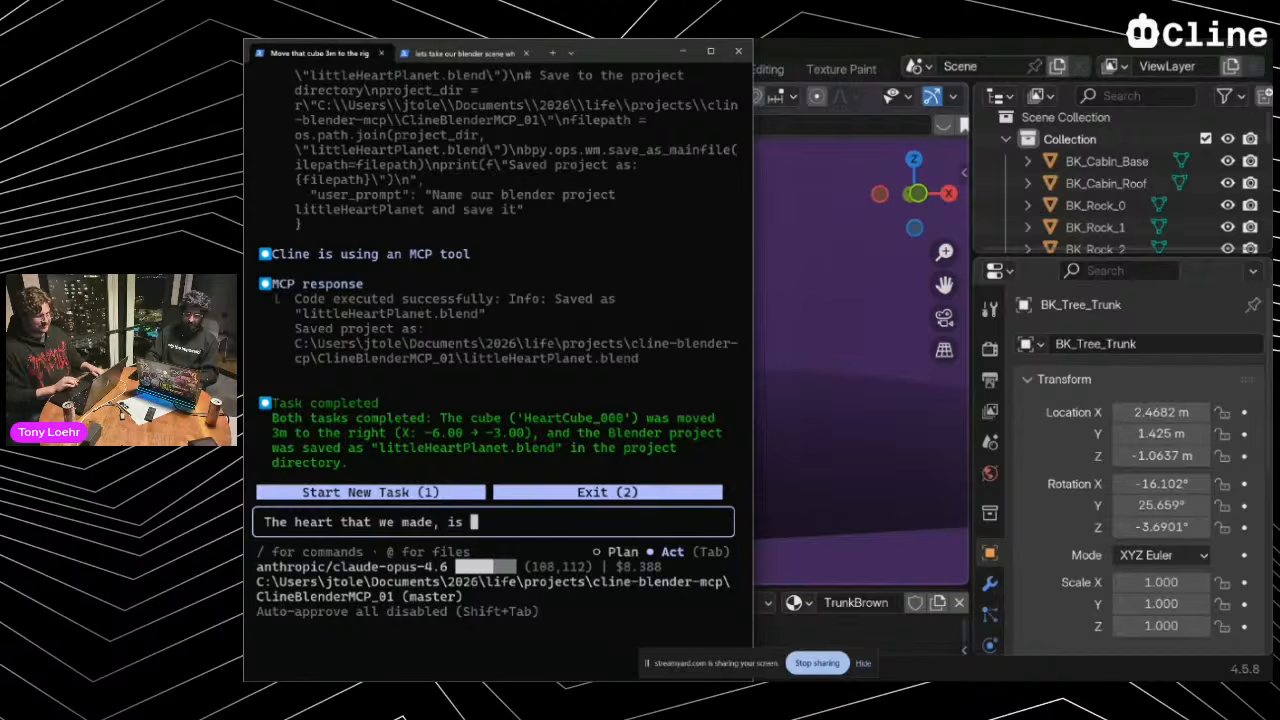
text(going to be the sour)
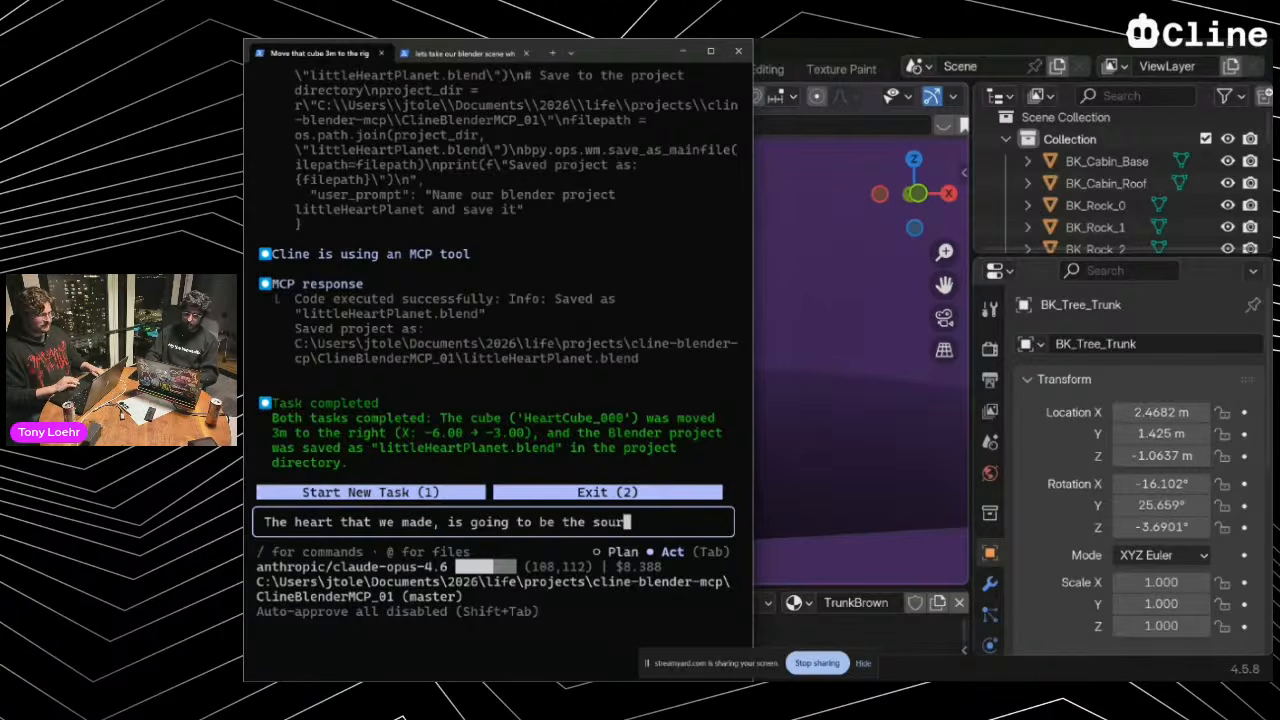
text(ce of light.)
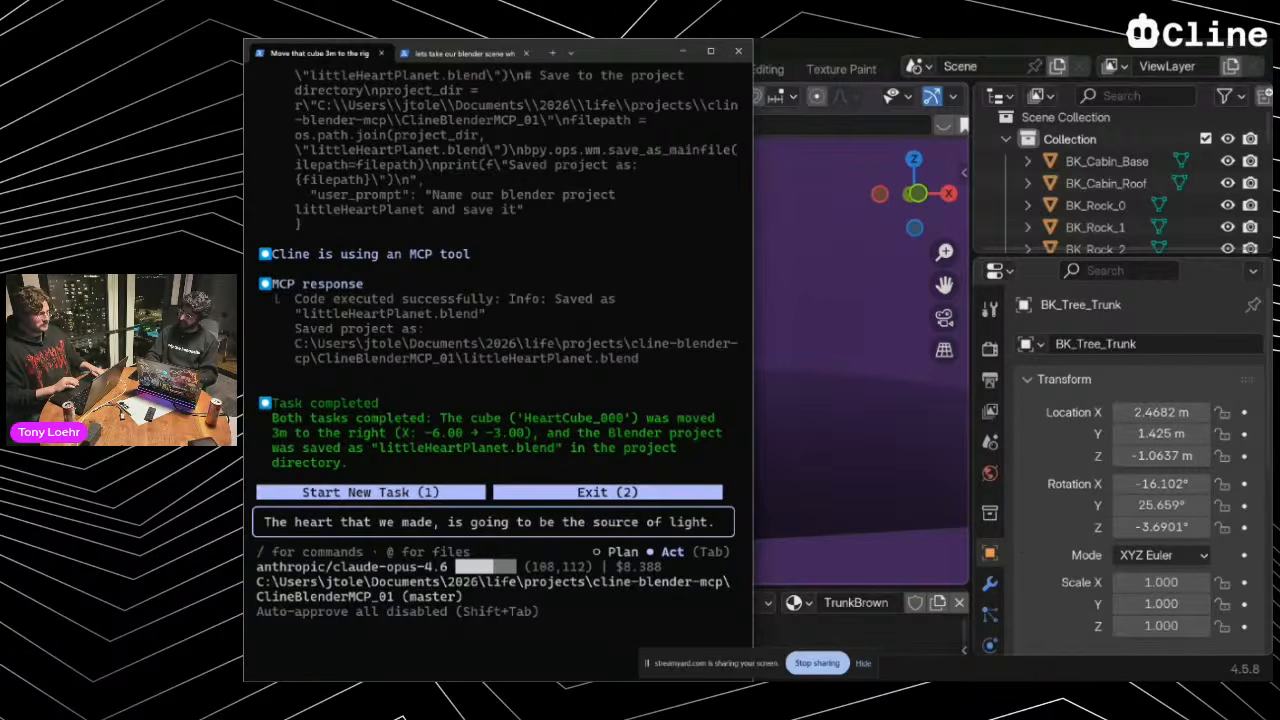
key(BackSpace)
Add background lighting, no plane, particle-system instances, a vibrant planet, a giant crystal, orbiting objects and animations
text(in the backgro)
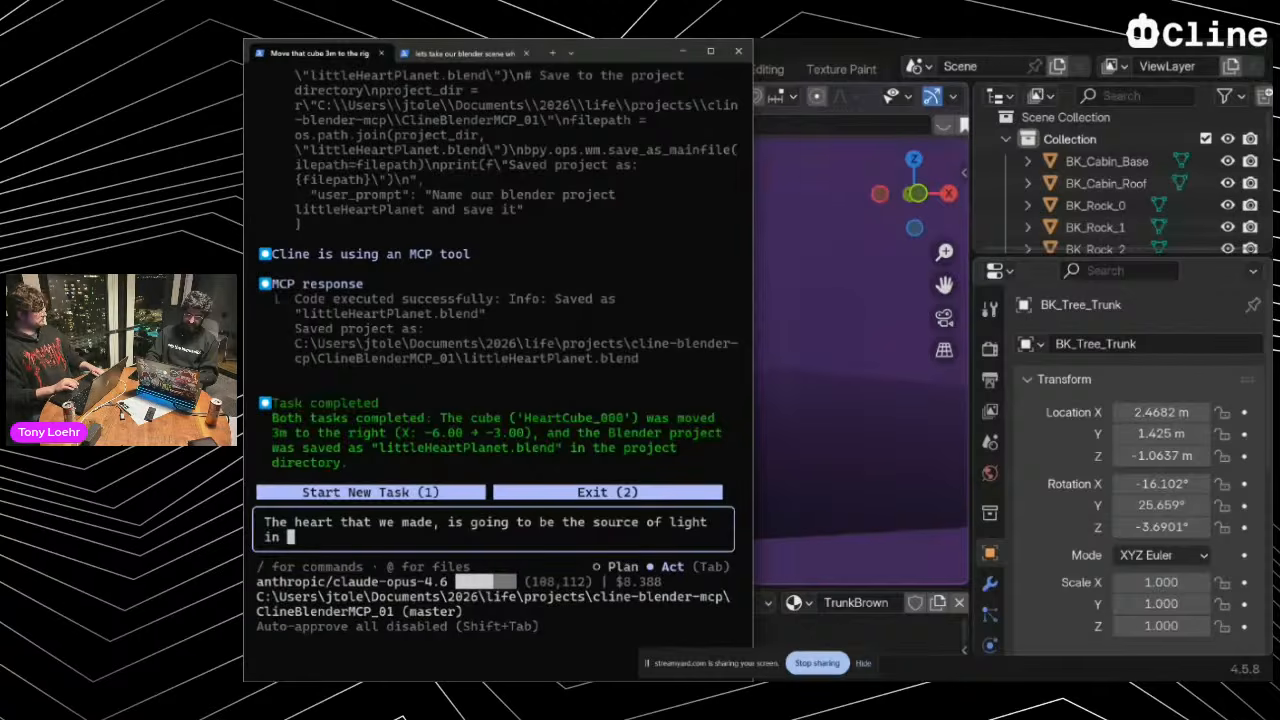
text(und. N)
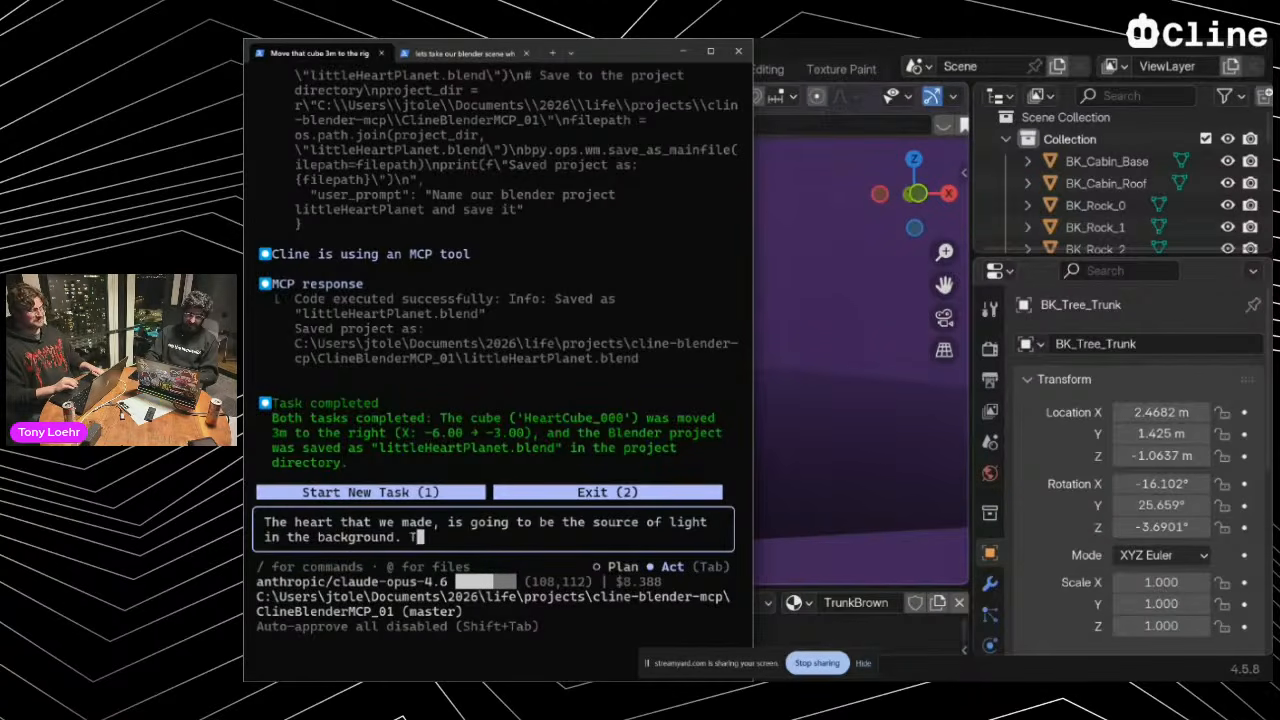
text(o pl)
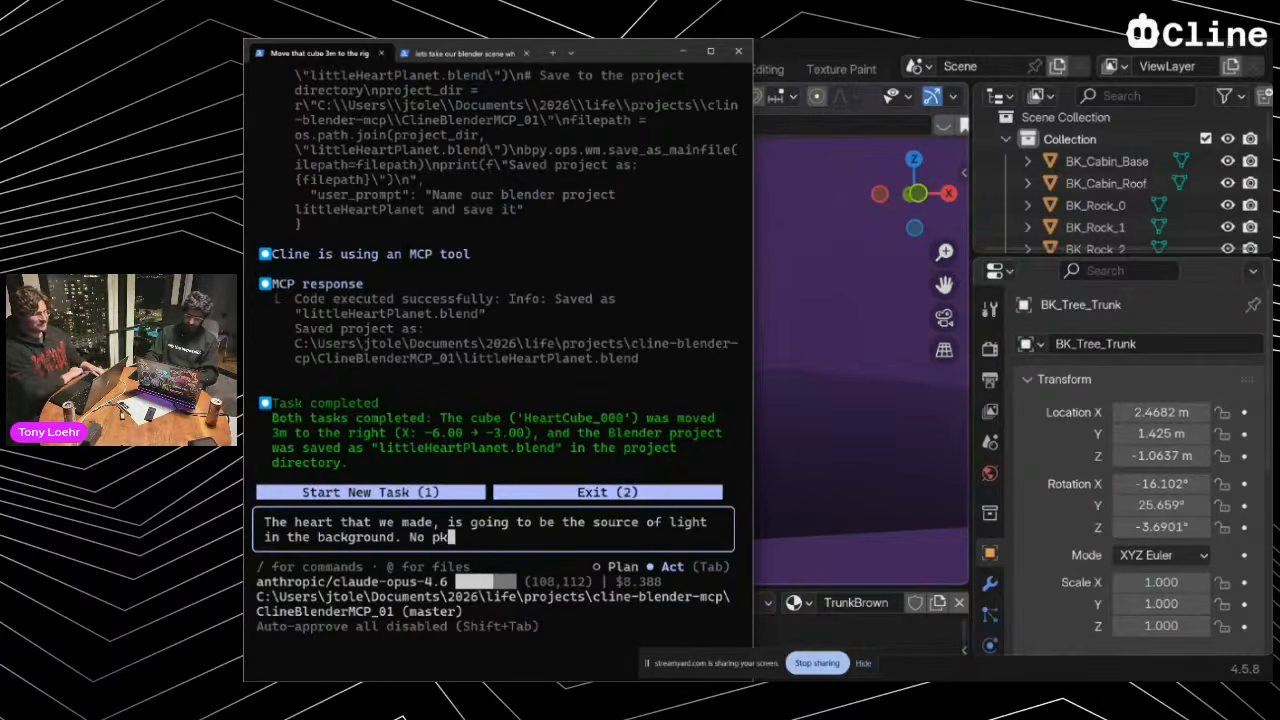
text(ane required. )
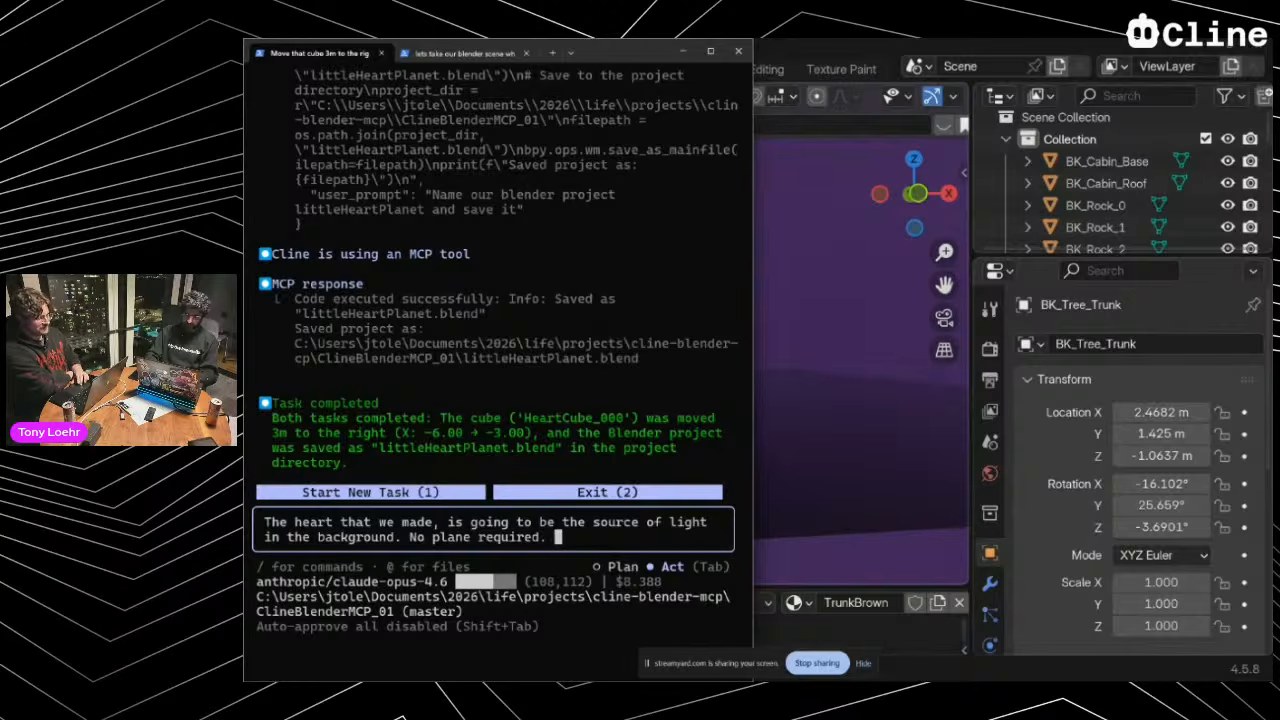
text(The planet w)
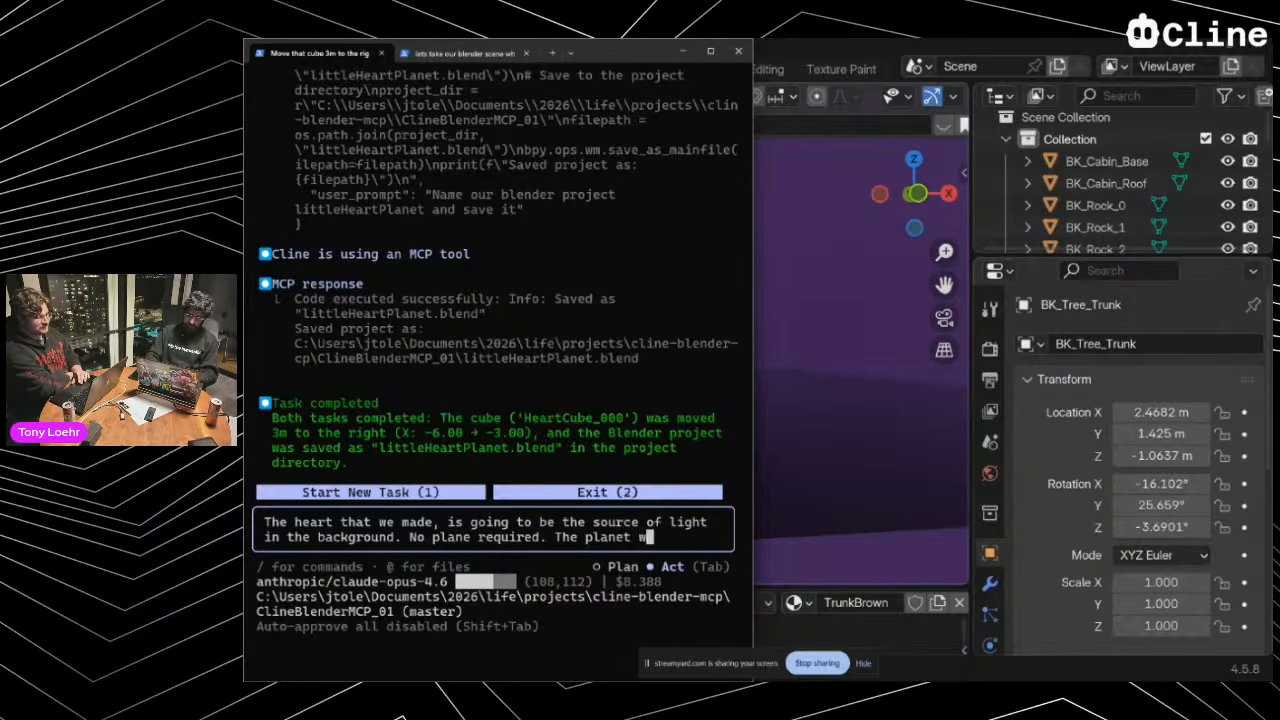
text(ill be )
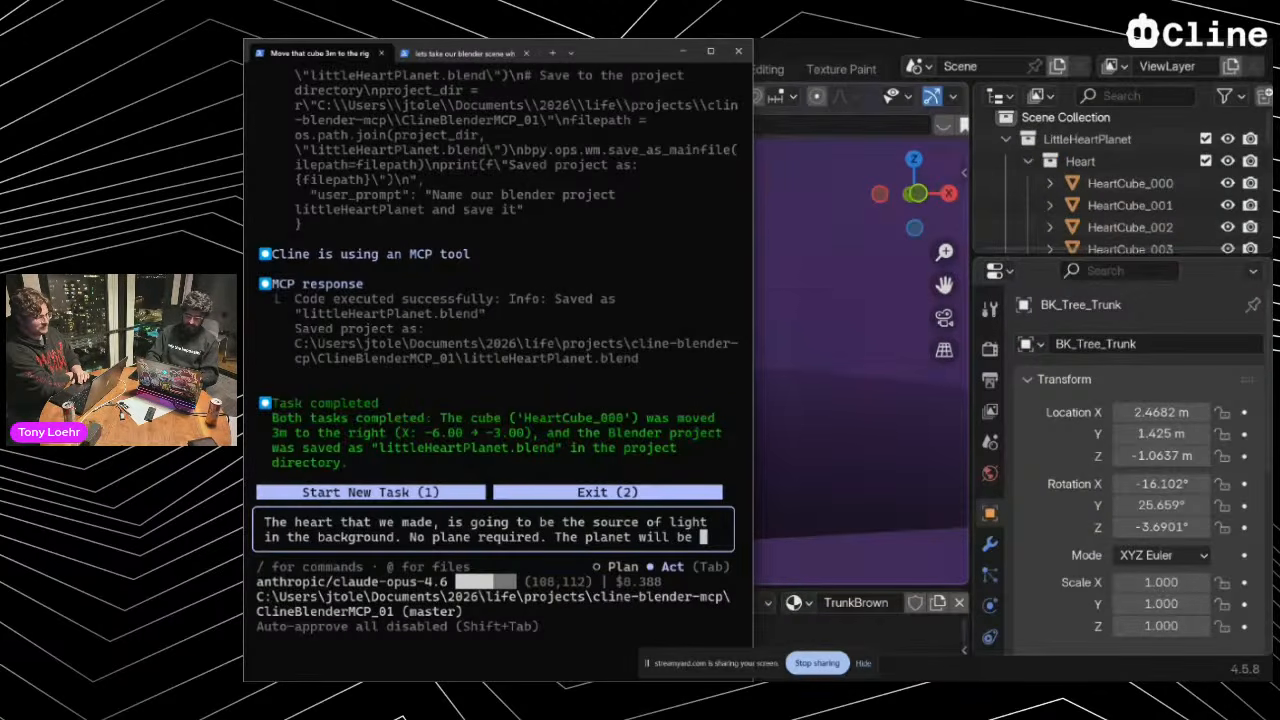
text(populated by )
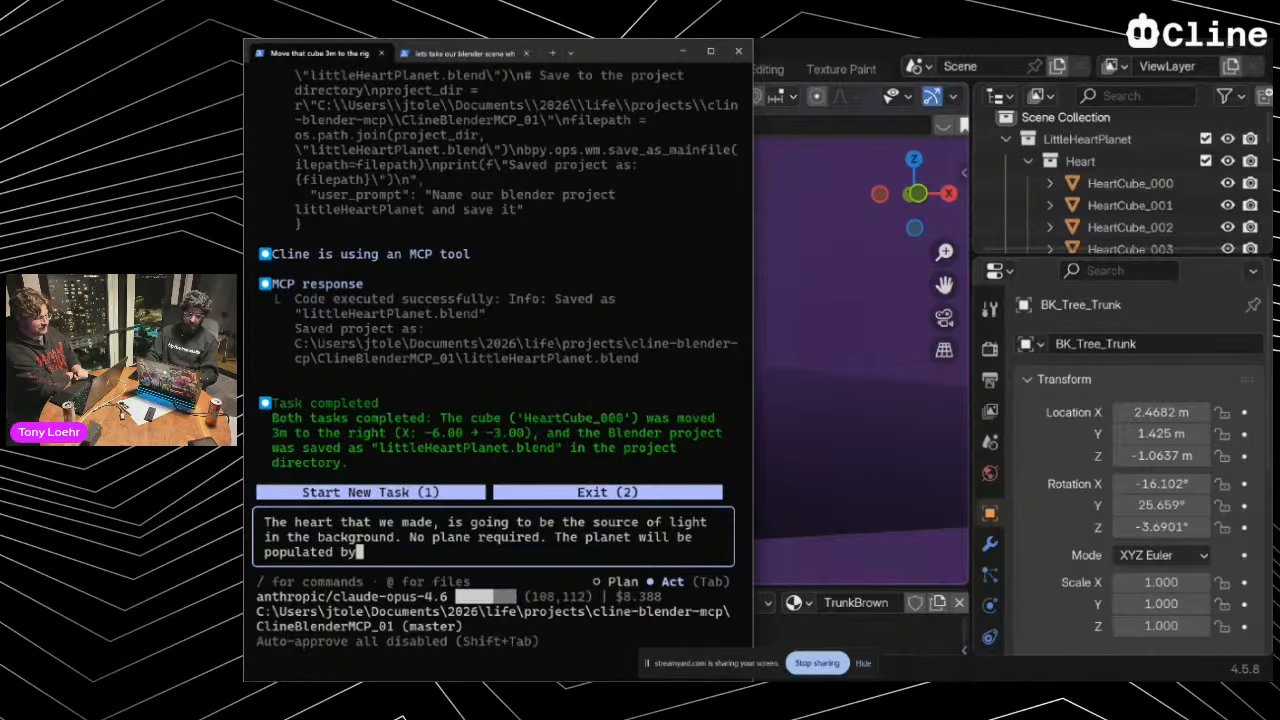
text(many insta)
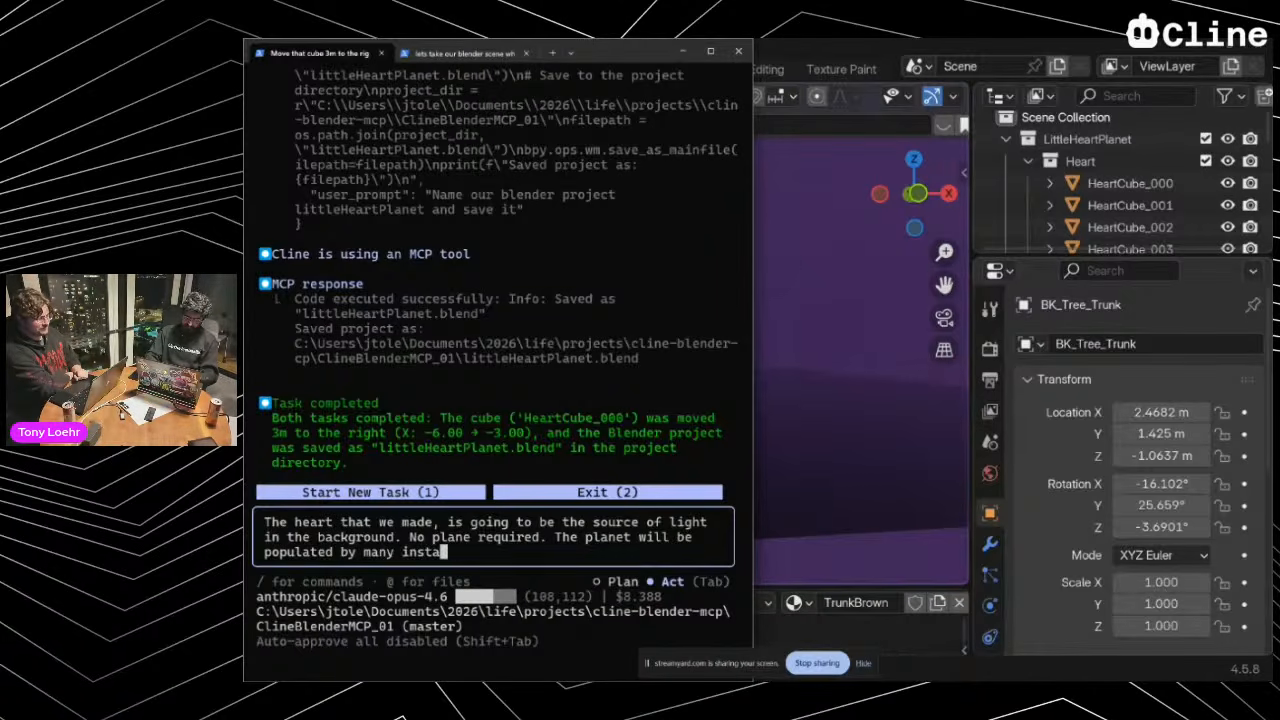
text(nces of the things we mad)
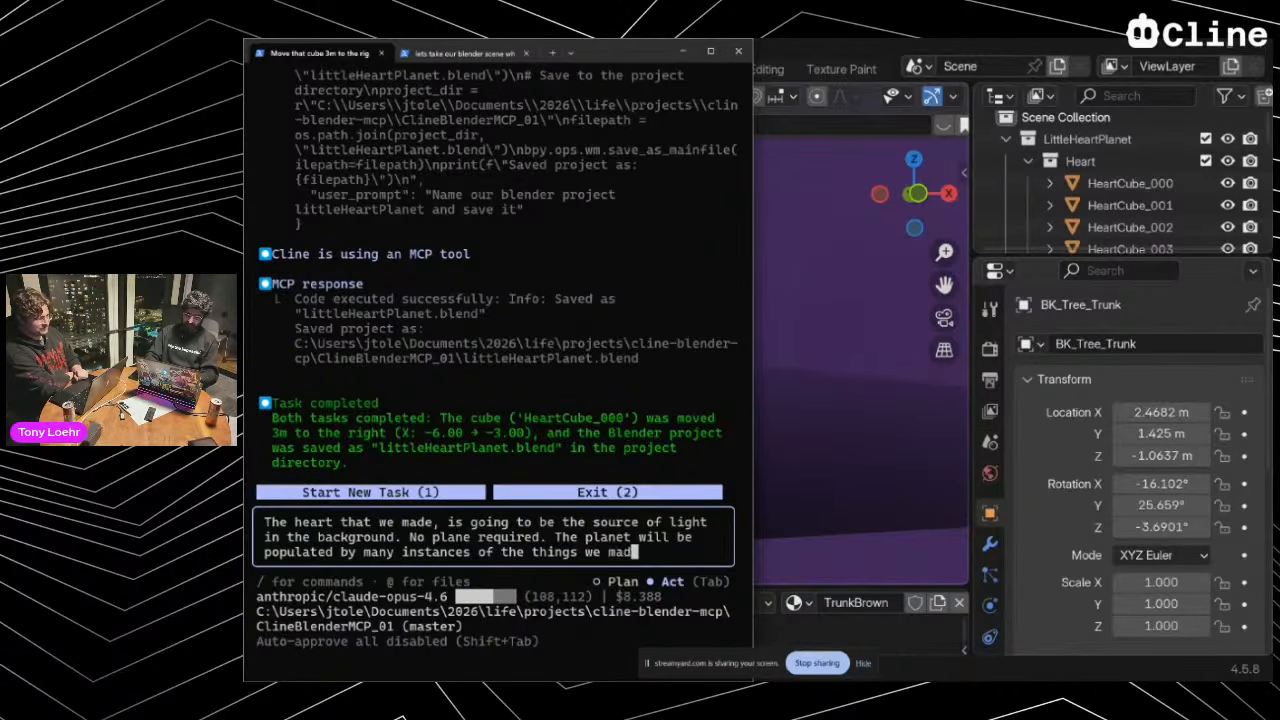
text(e using BK and Meshy)
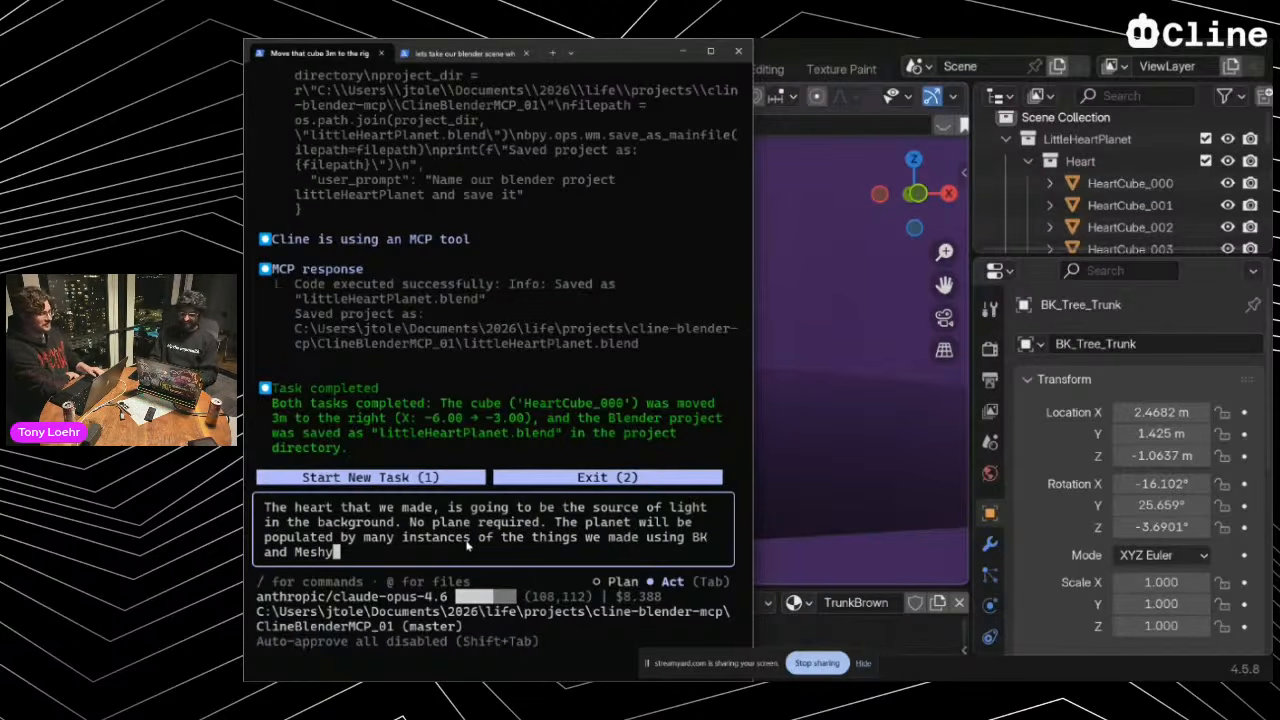
text(.)
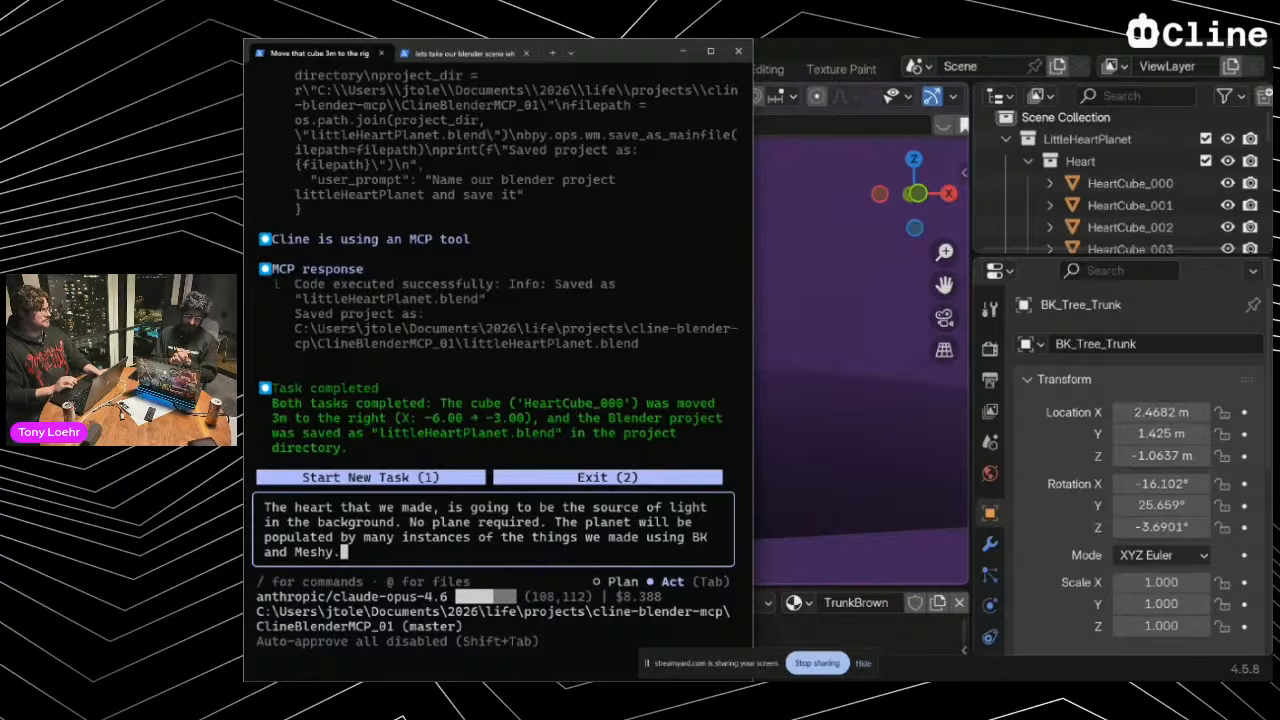
text(You can use)
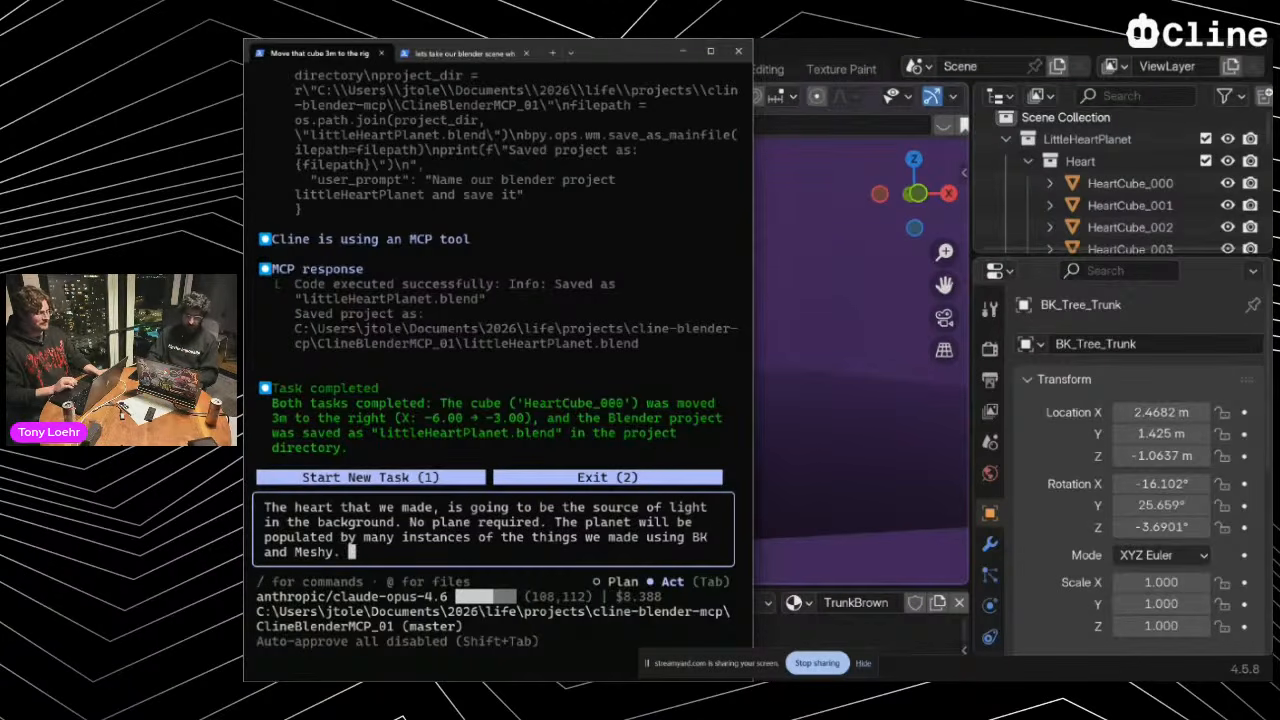
text( part)
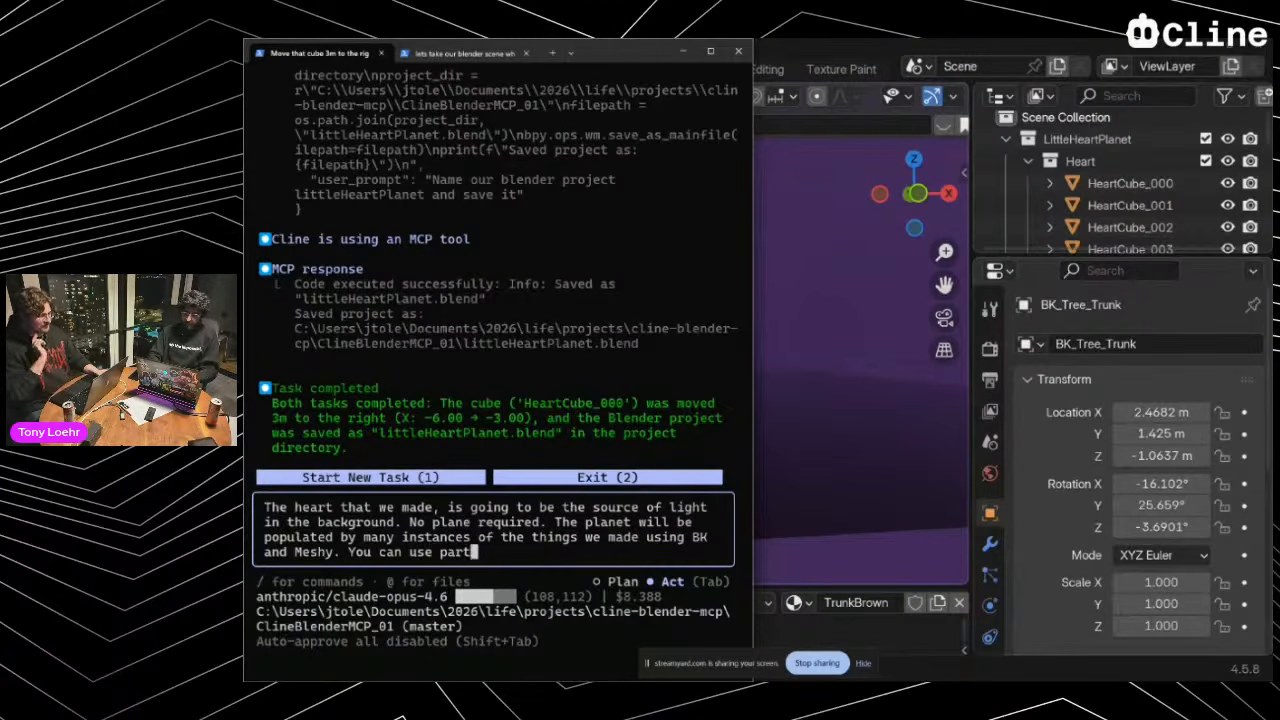
text(icle systems)
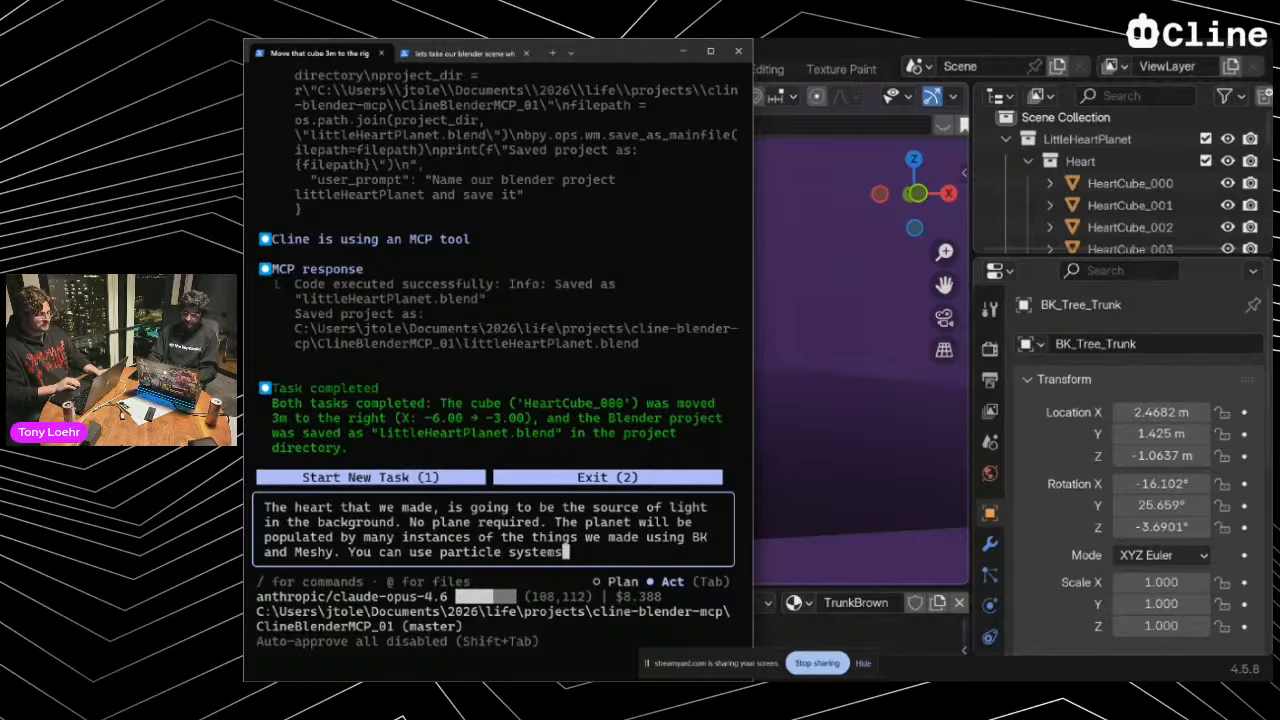
text( to do that. )
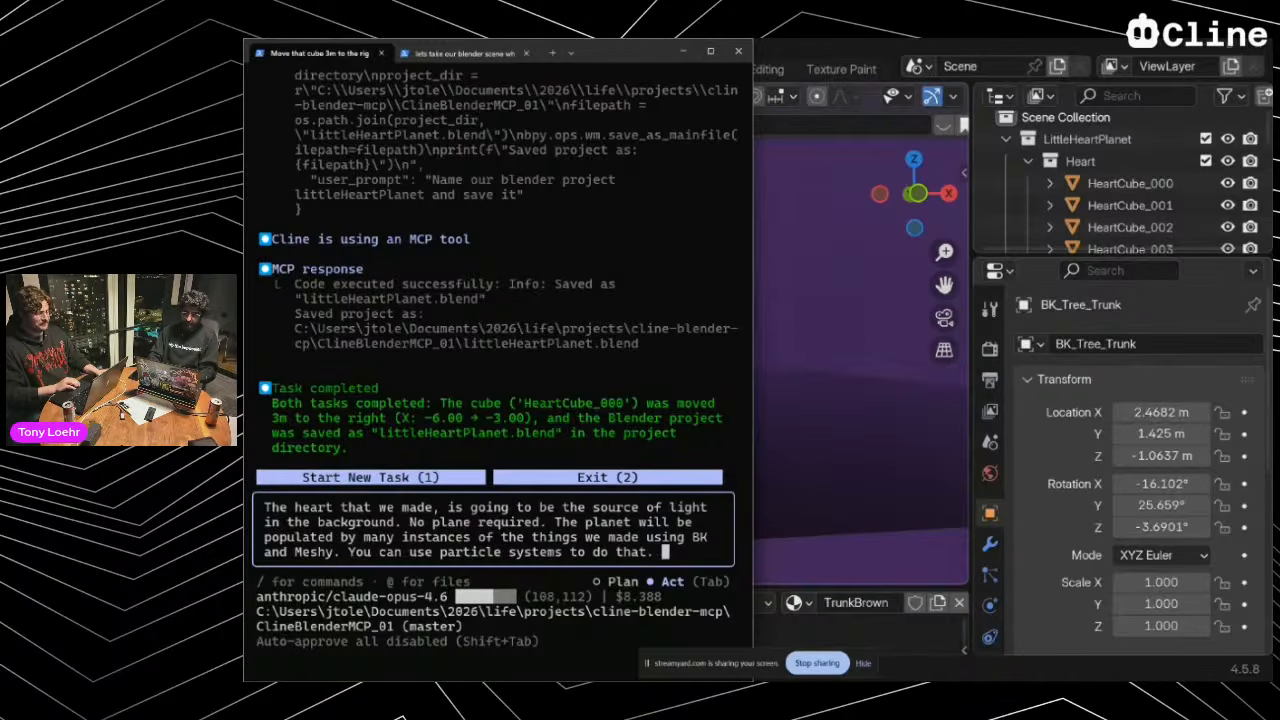
text(Make the planet vib)
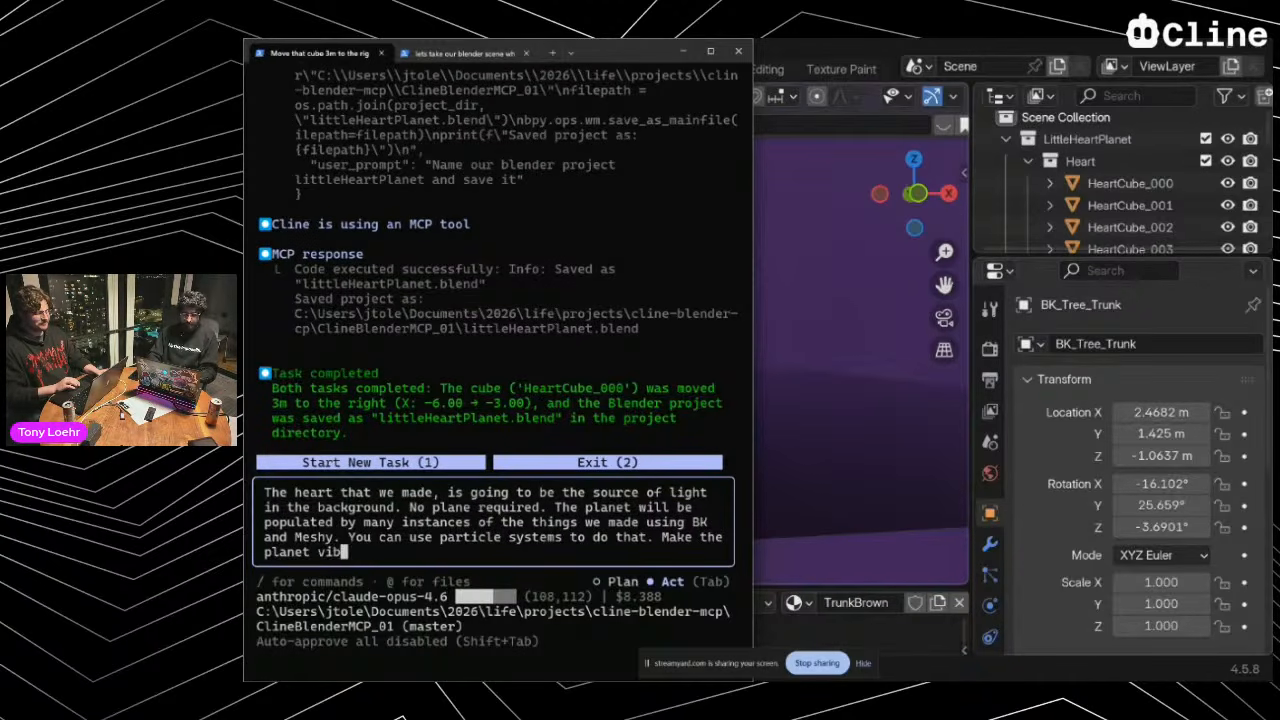
text(rant. And weep 1 giant c)
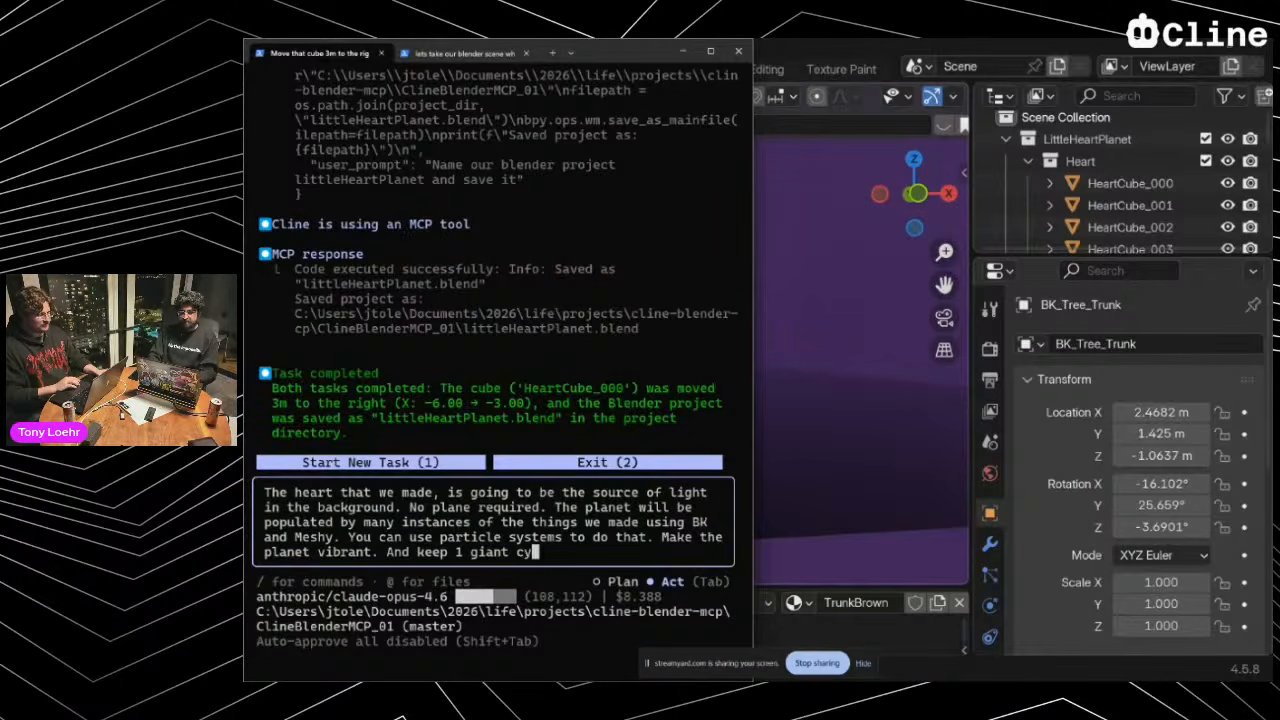
text(rystal that is g)
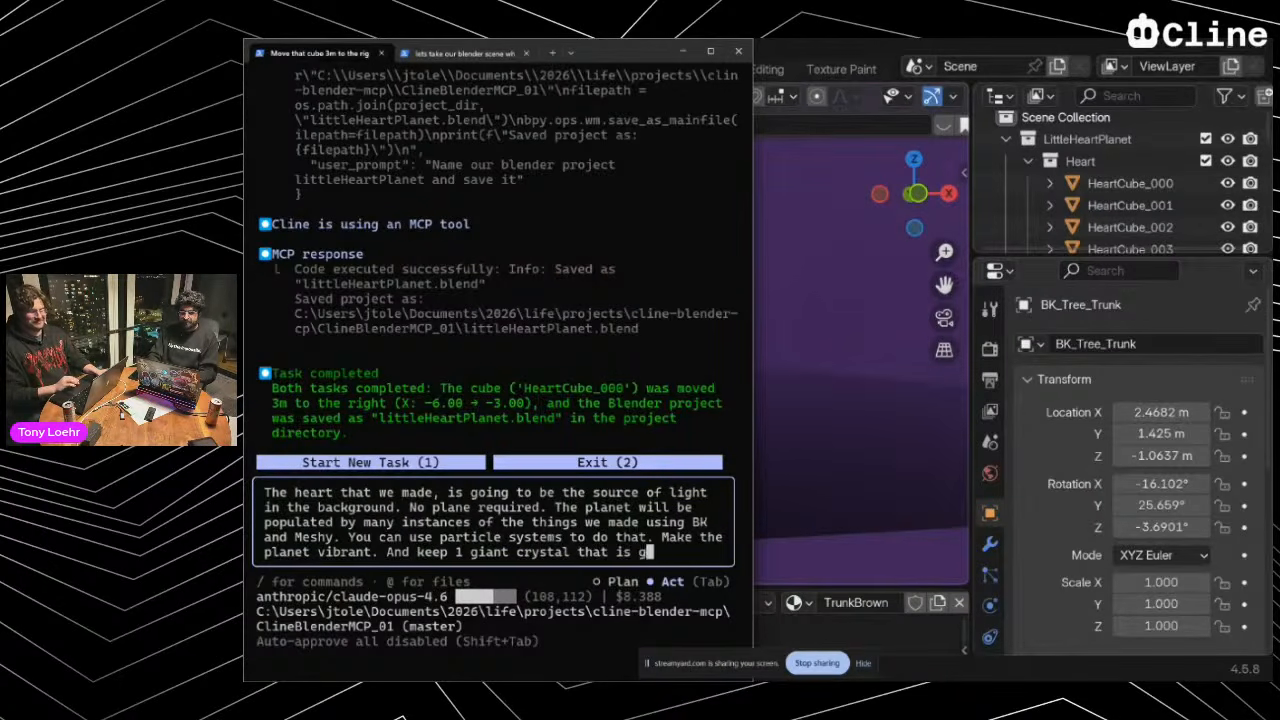
text(lowing on the)
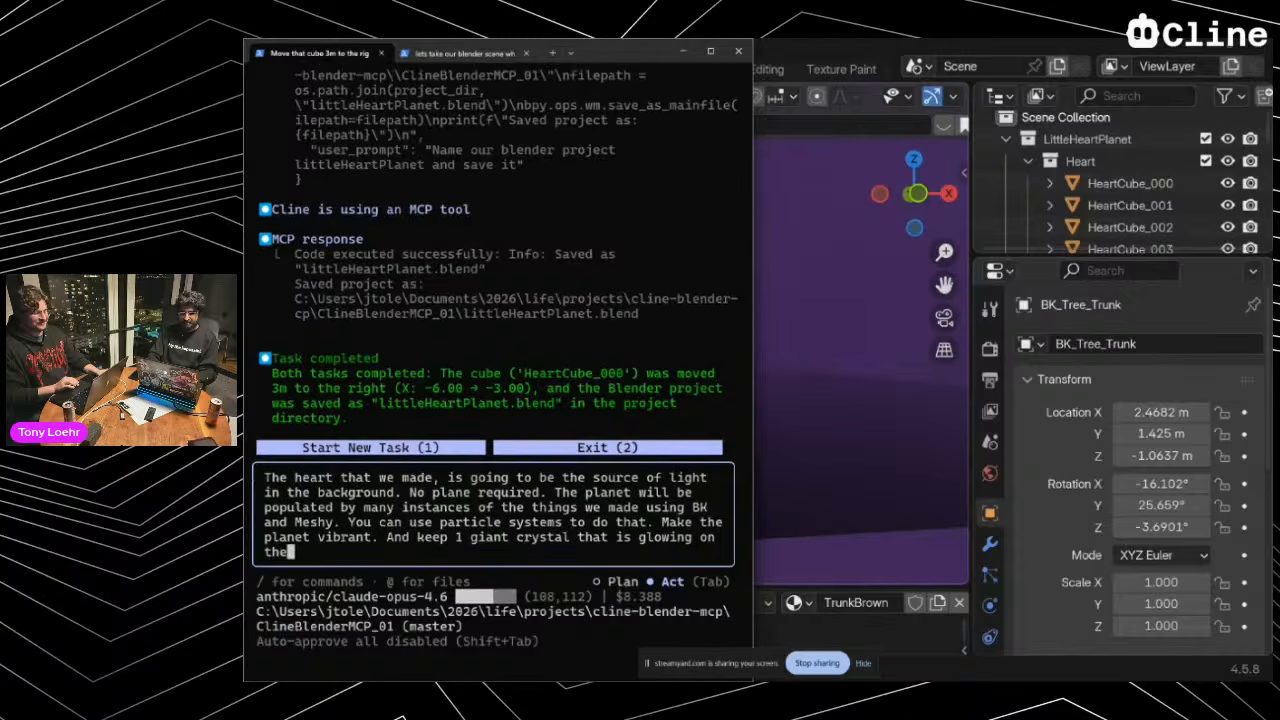
text( surface. Can w)
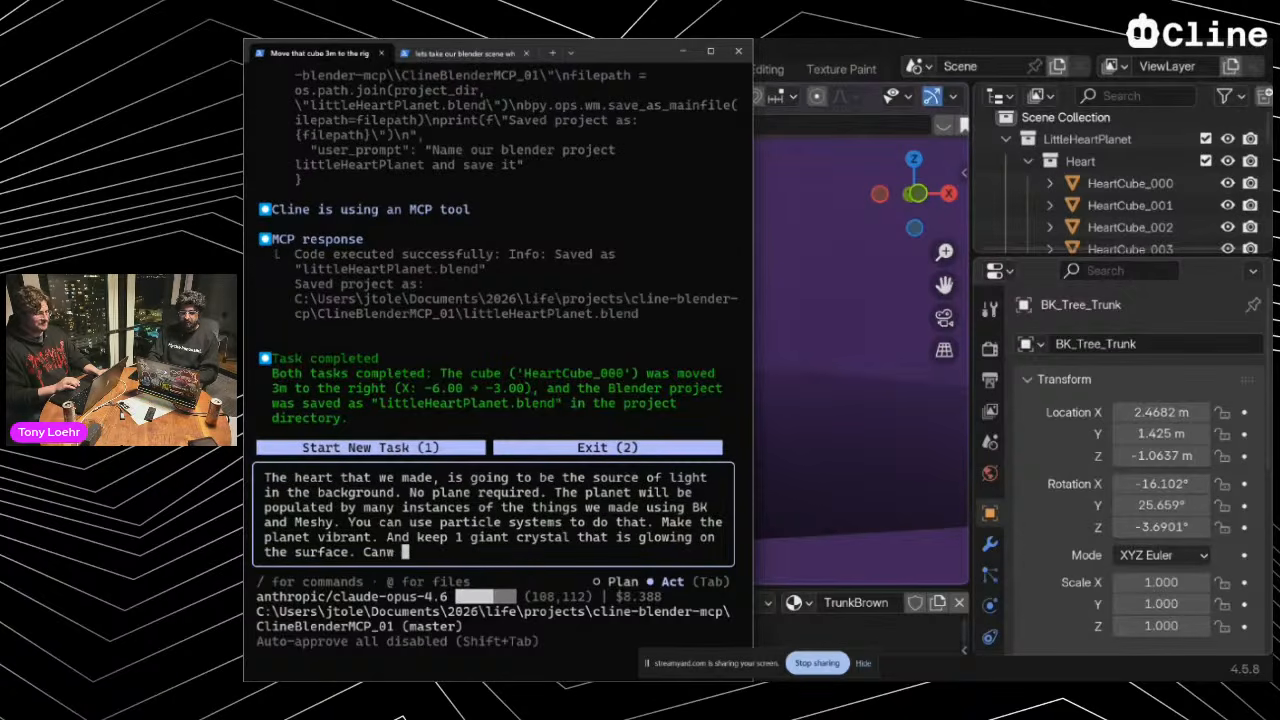
text(e also find )
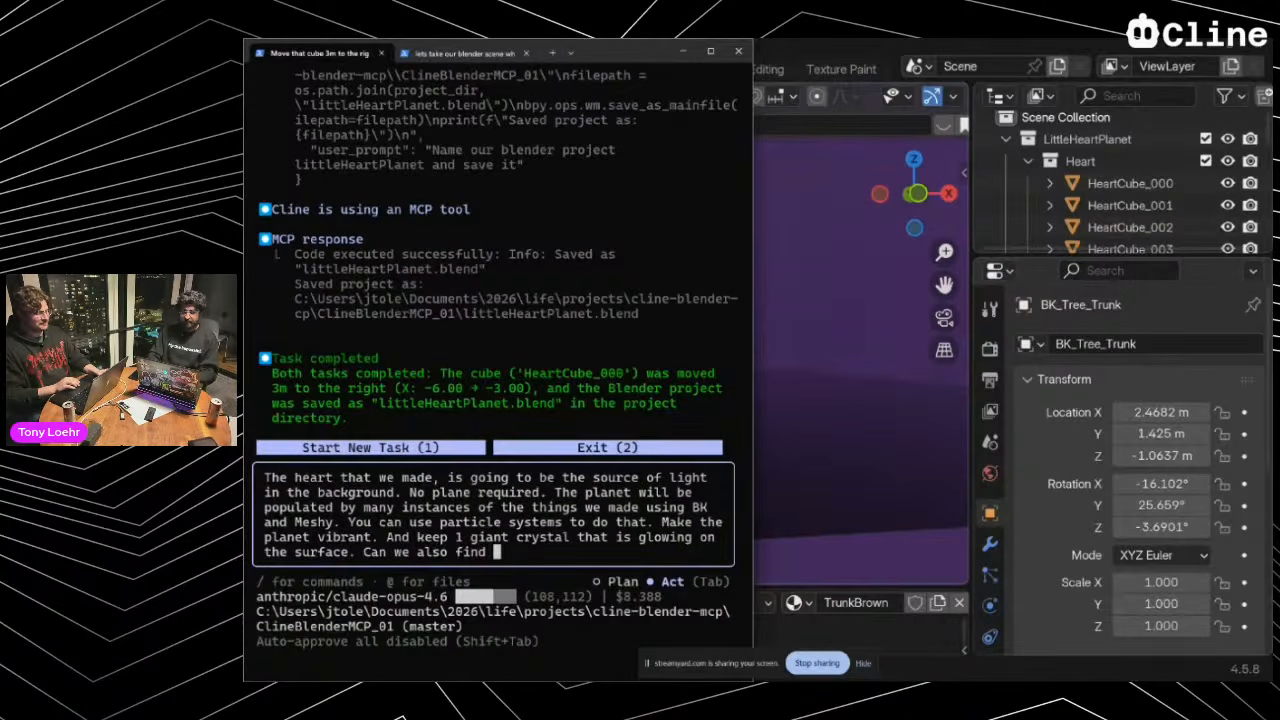
text(some interesting objects that)
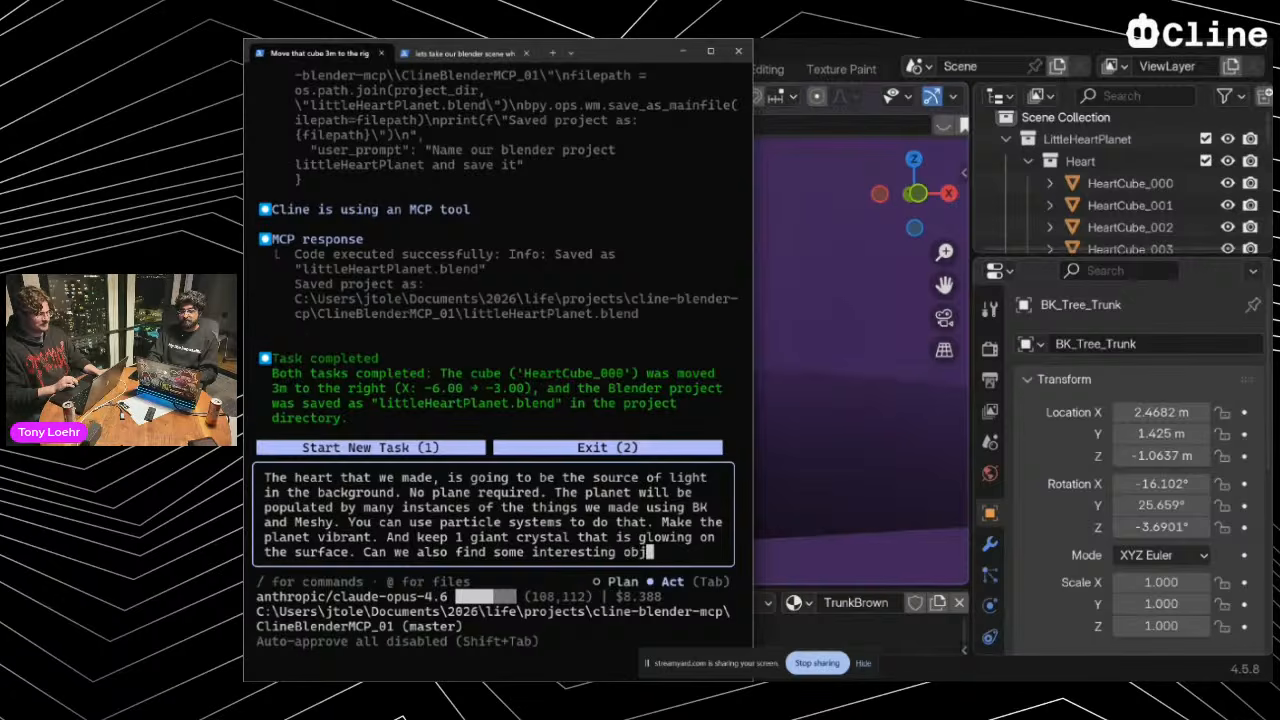
text(can o)
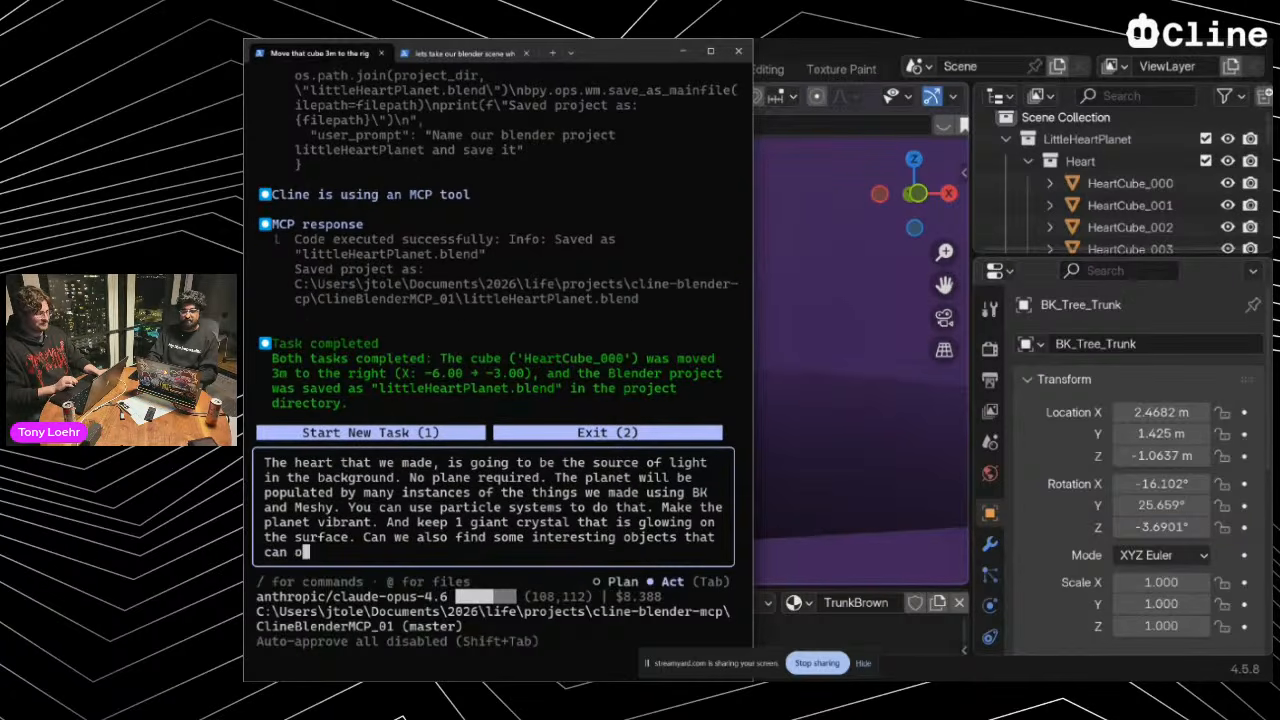
text(rbit around this lit)
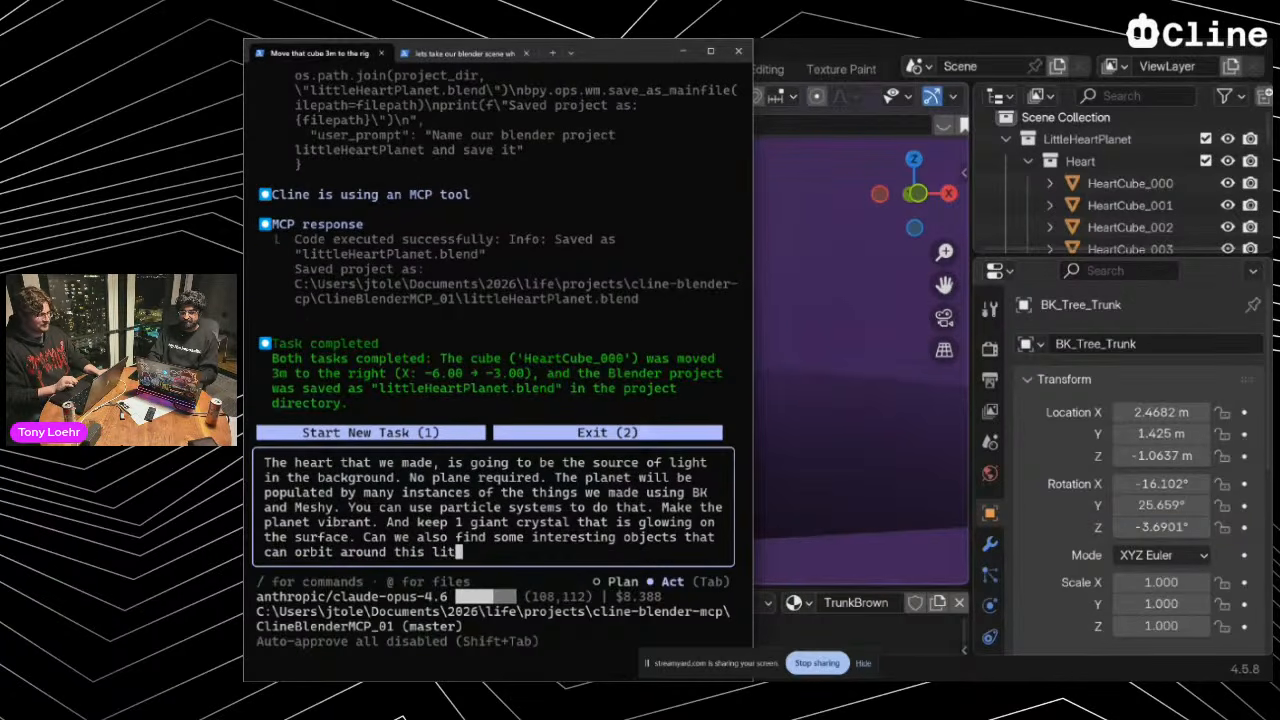
text(tle planet. Can)
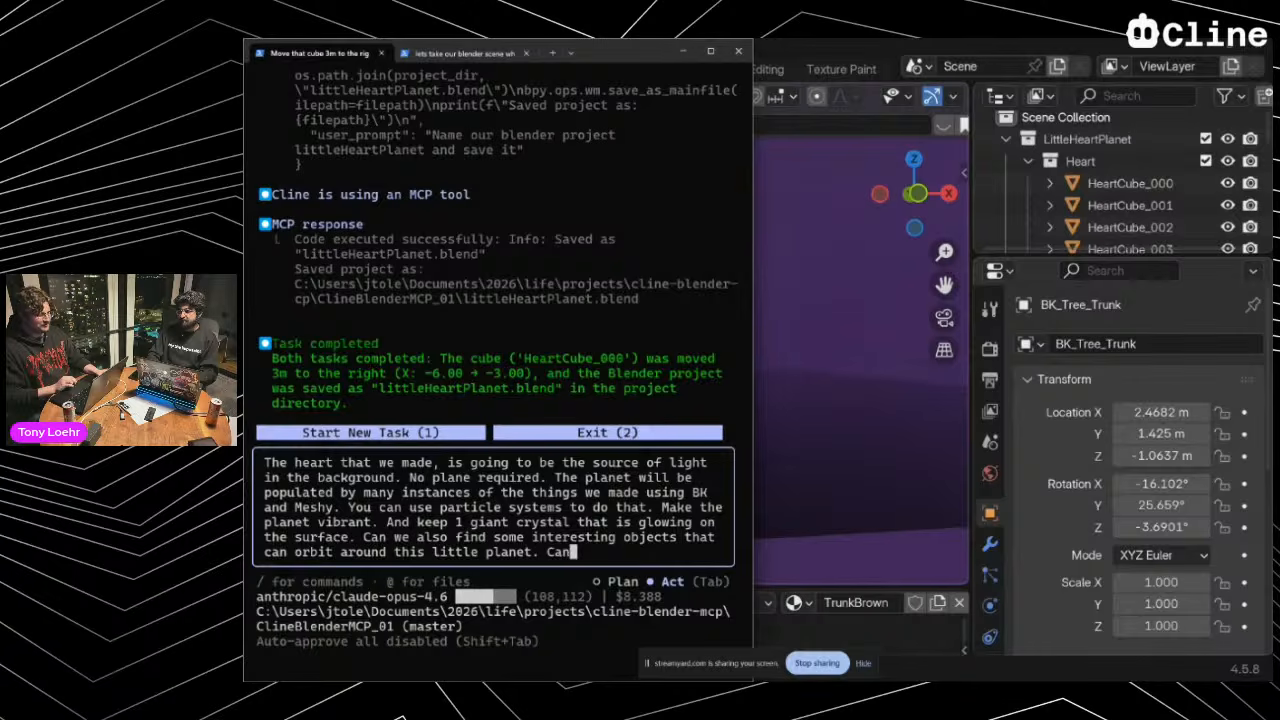
text( we add some animations to it.)
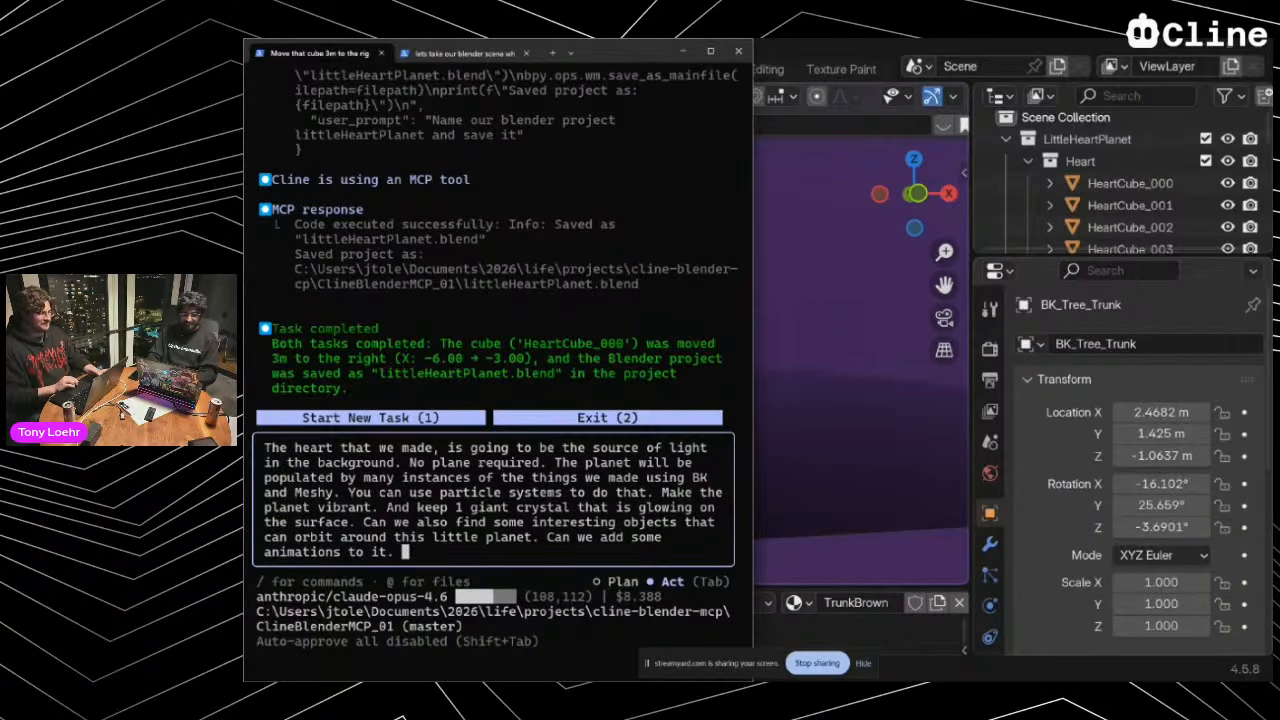
Send the heart-lighting and planet-population request to Cline and bring Blender forward to watch
key(Return)
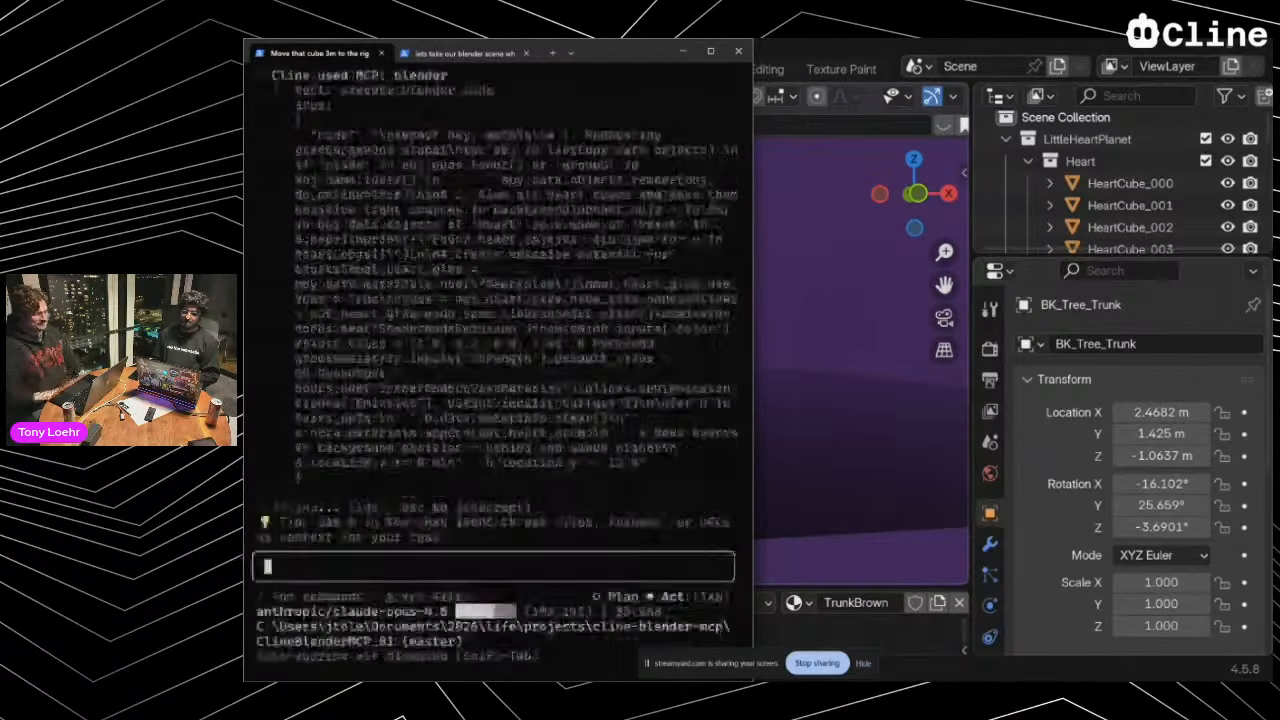
key(alt+Tab)
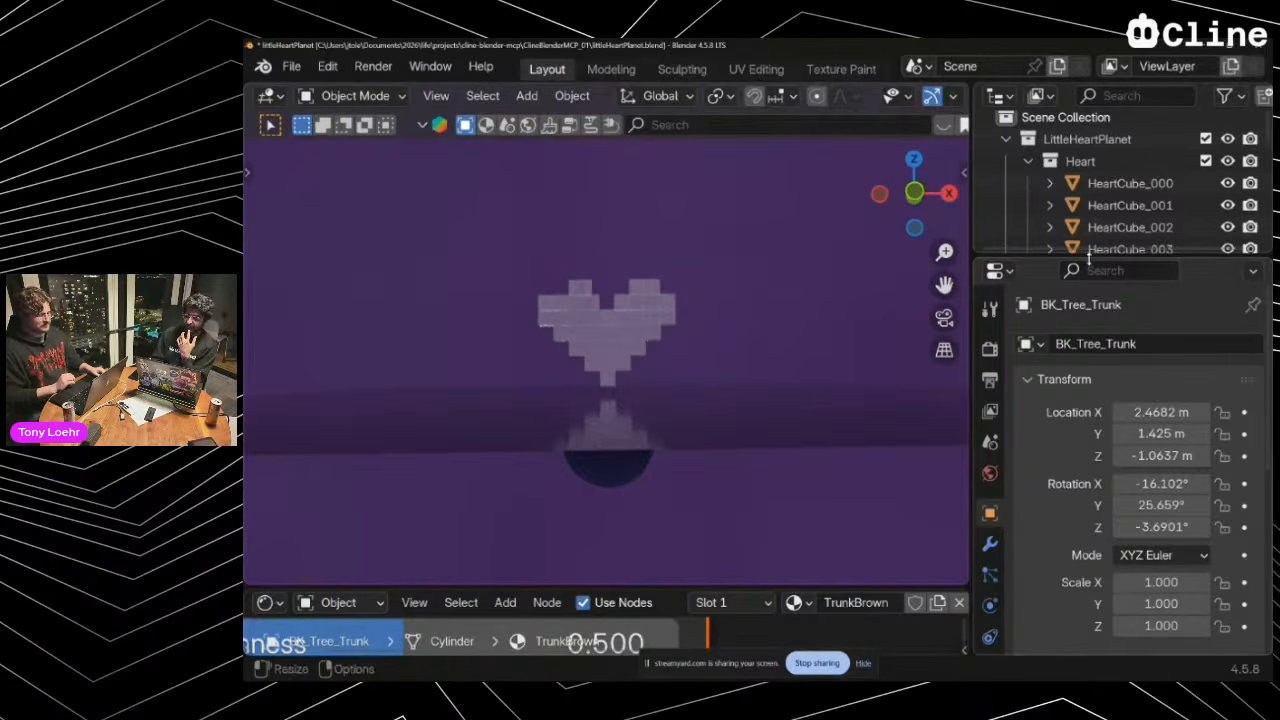
Enlarge Blender's outliner and read Cline's collection hierarchy summary
drag(1100, 258, 1112, 476)
key(alt+Tab)
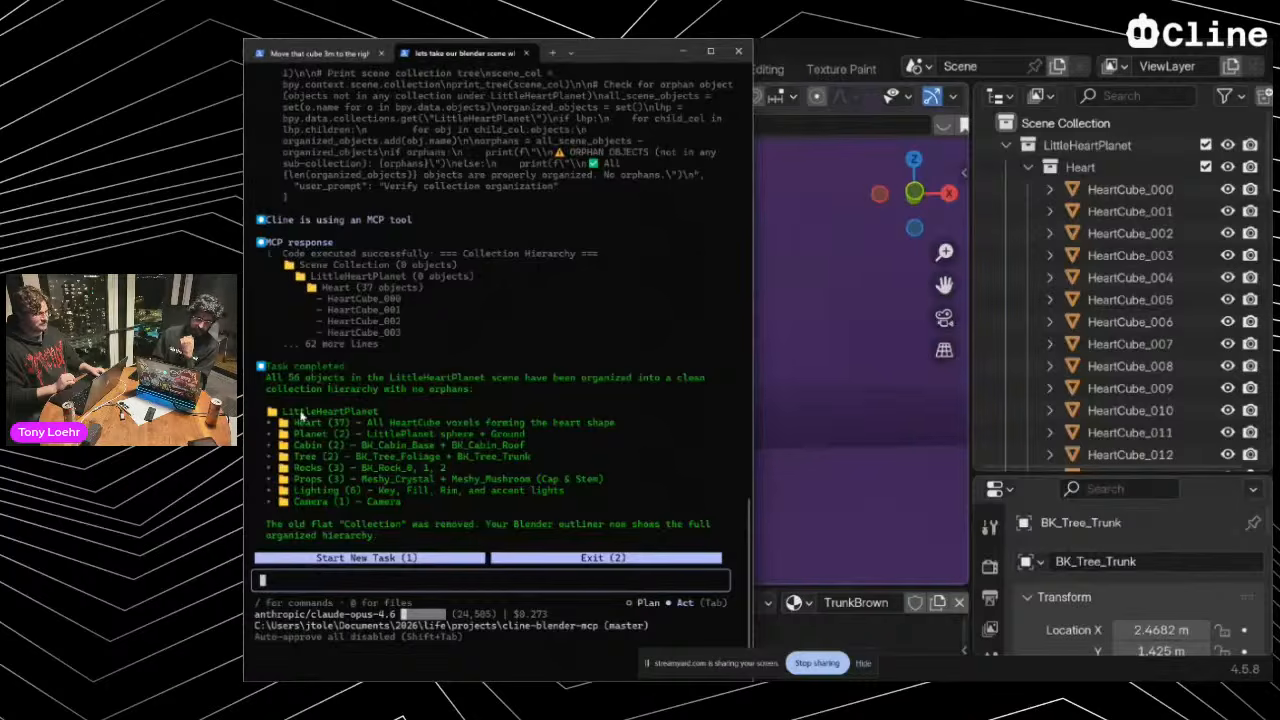
drag(285, 416, 417, 503)
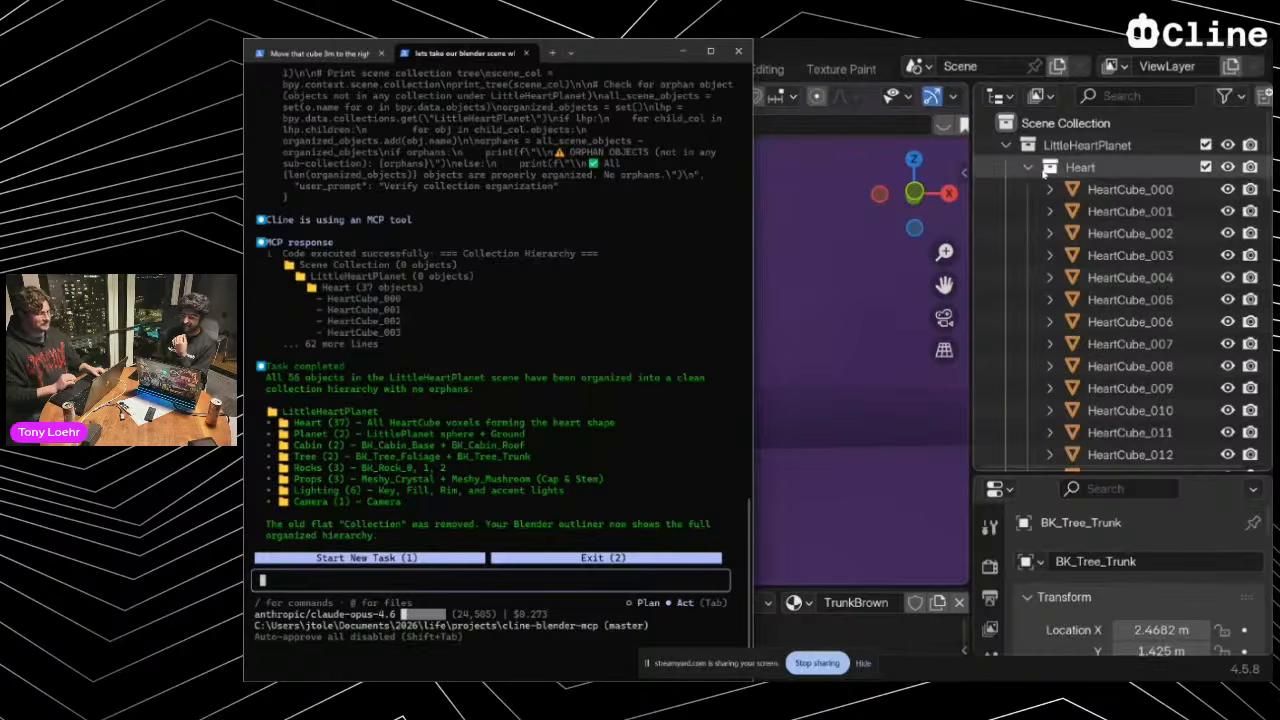
Collapse the Heart, Planet, Cabin, Tree, Rocks, Props, Lighting and Camera collections in the outliner
click(1028, 167)
click(1028, 189)
click(1028, 211)
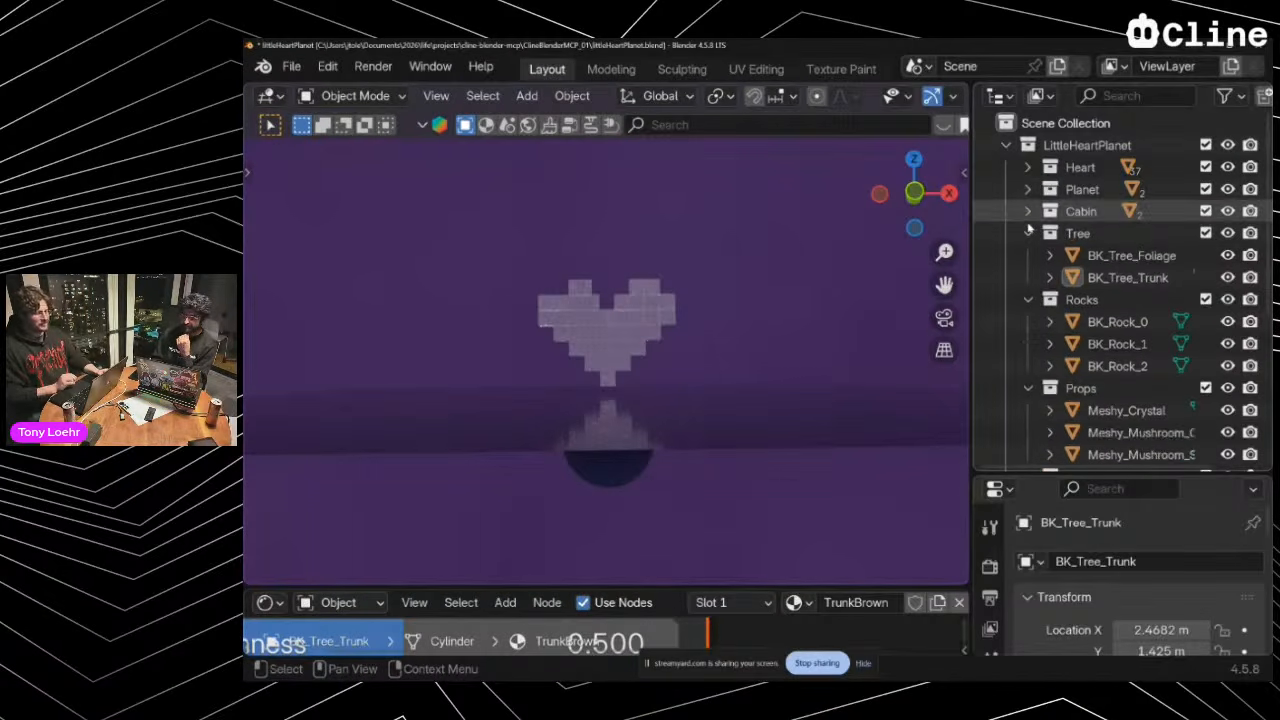
click(1028, 233)
click(1028, 255)
click(1028, 277)
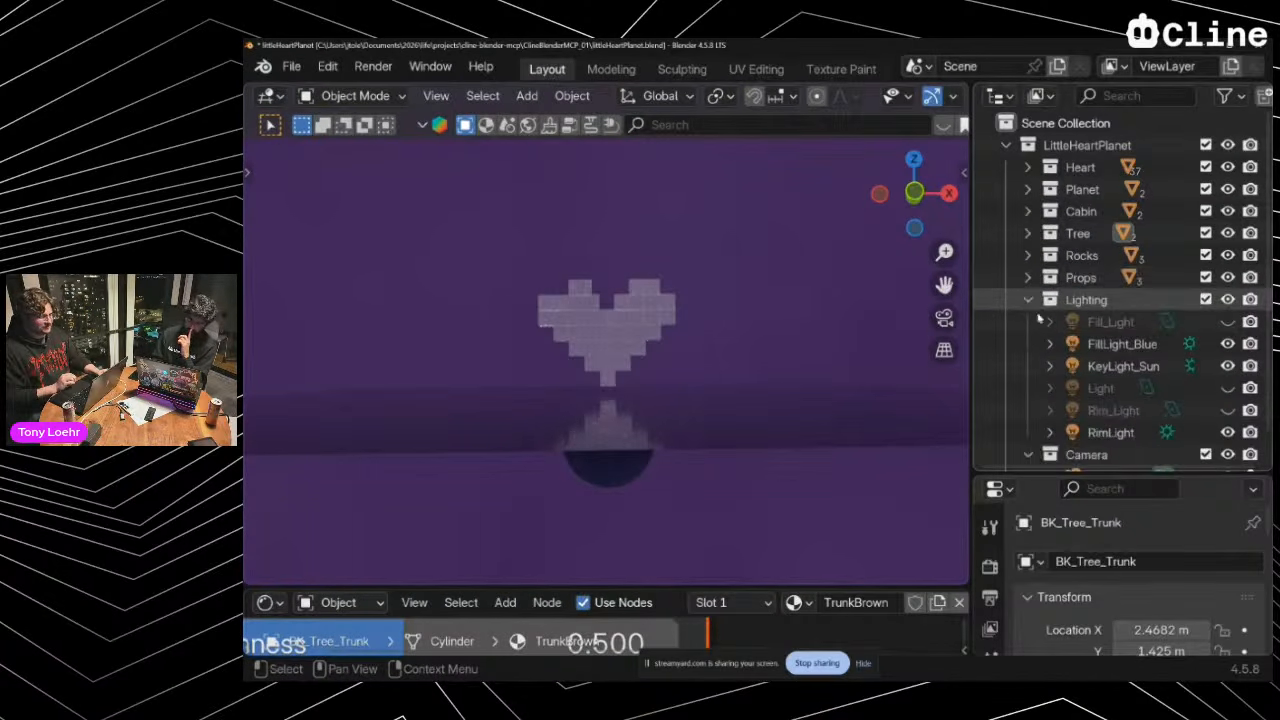
click(1028, 299)
click(1028, 321)
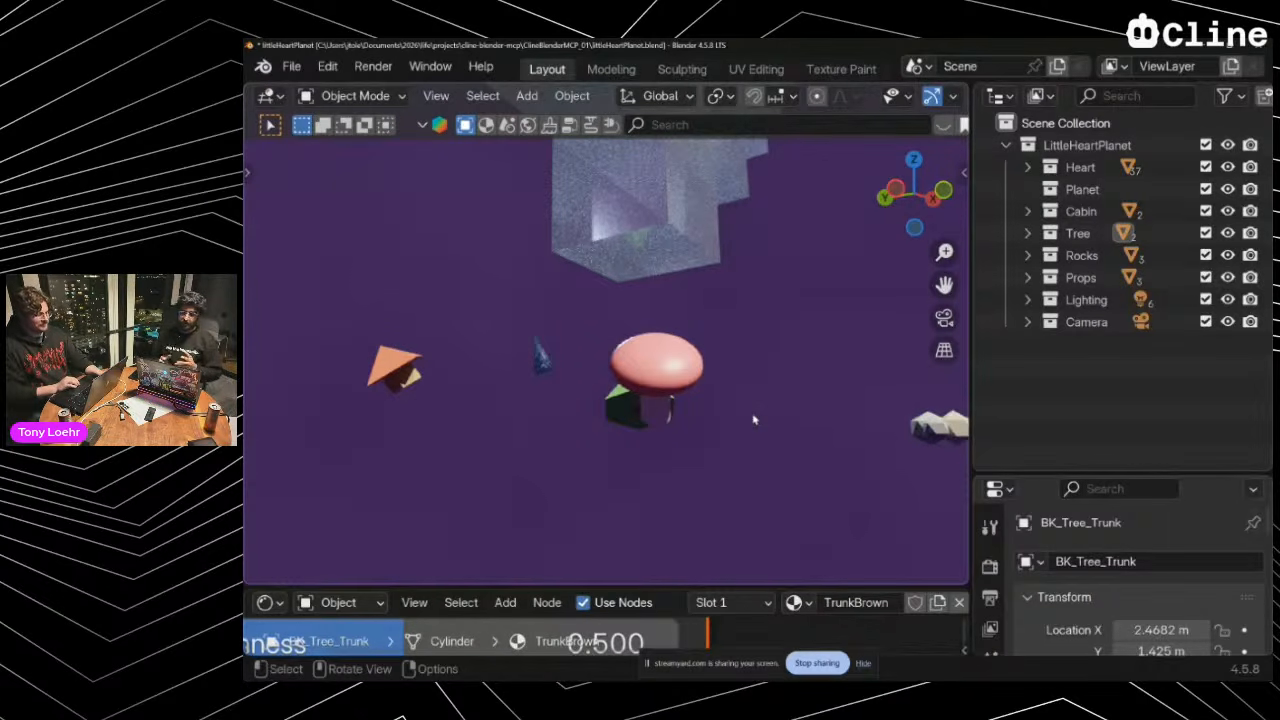
scroll(797, 419, right, 5)
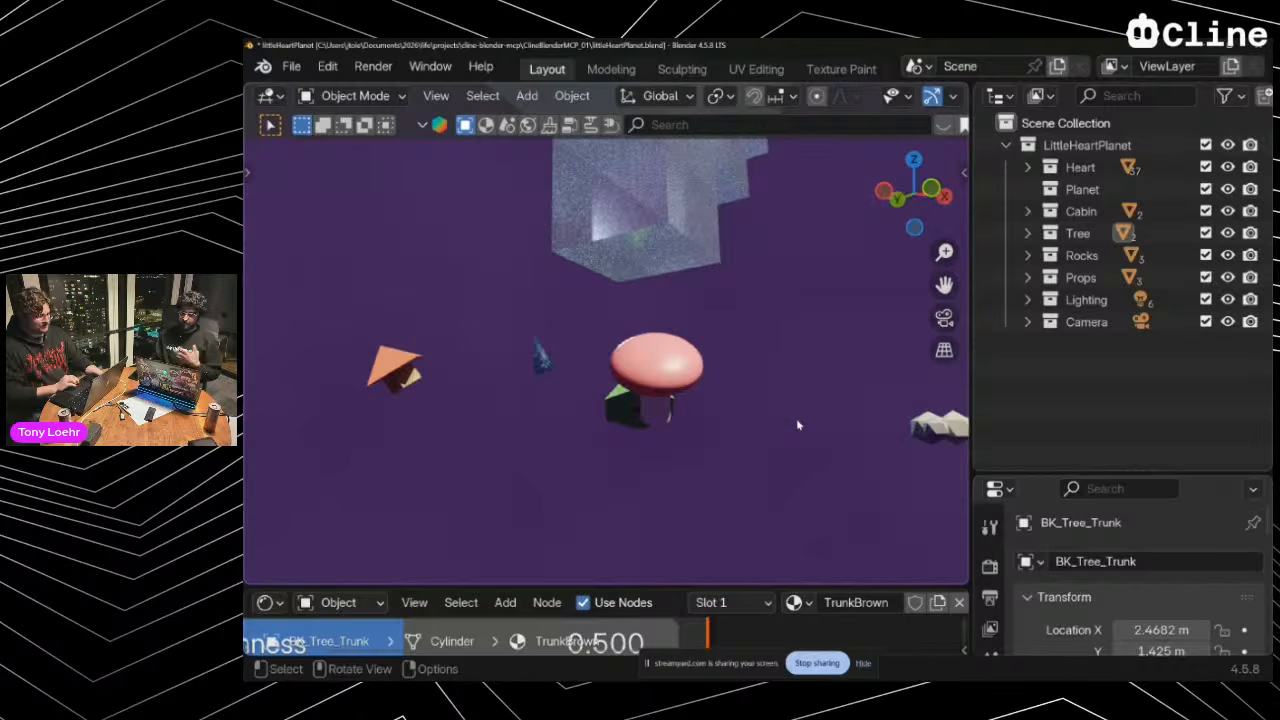
scroll(797, 420, right, 2)
scroll(797, 420, left, 2)
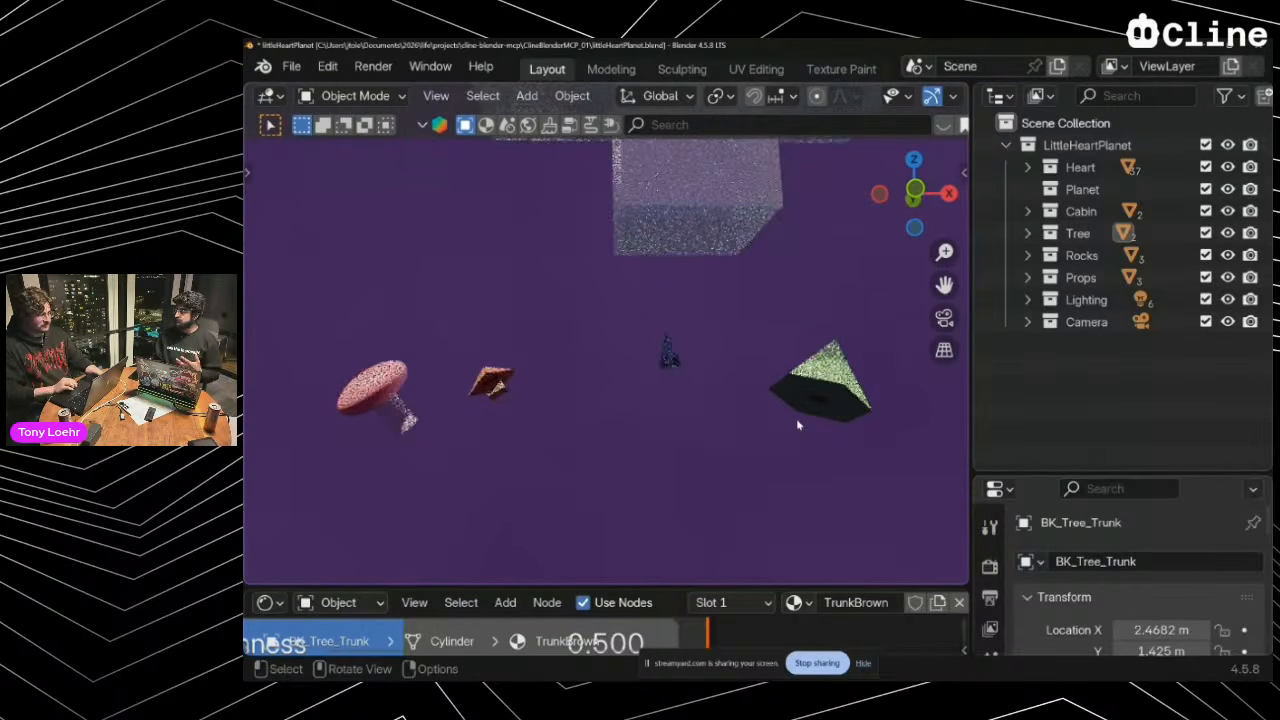
scroll(797, 425, down, 6)
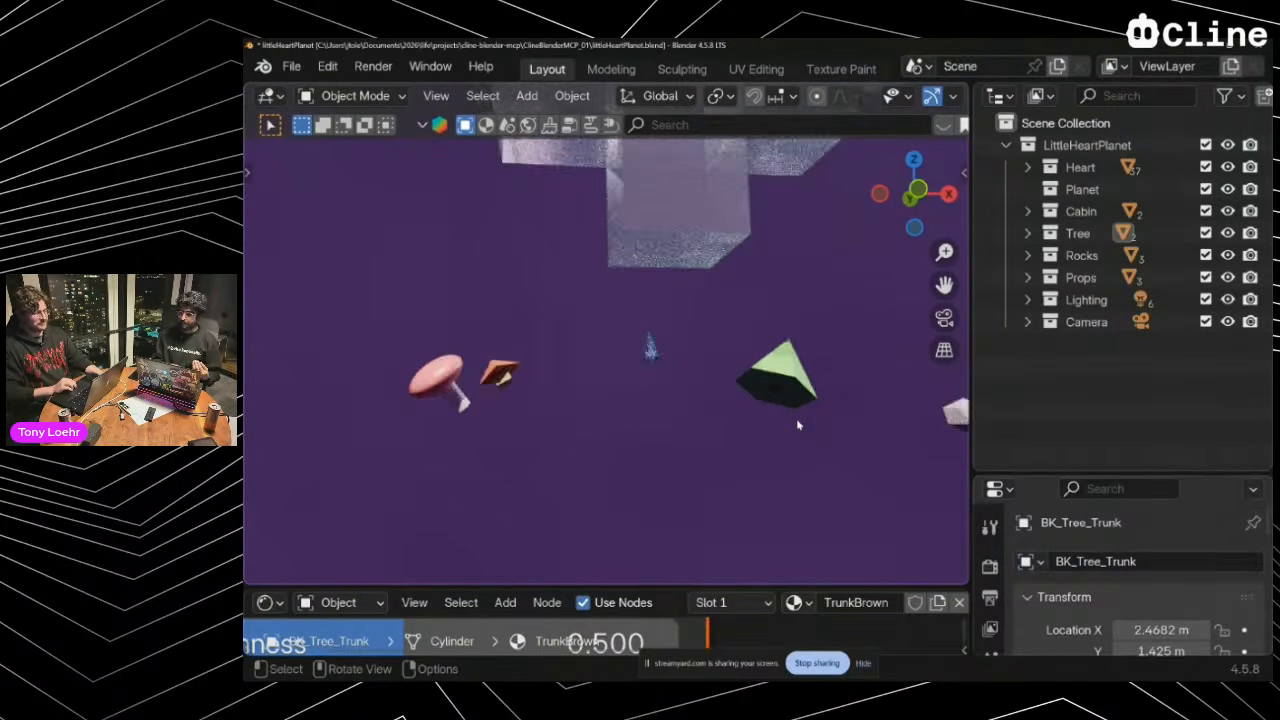
scroll(797, 425, up, 4)
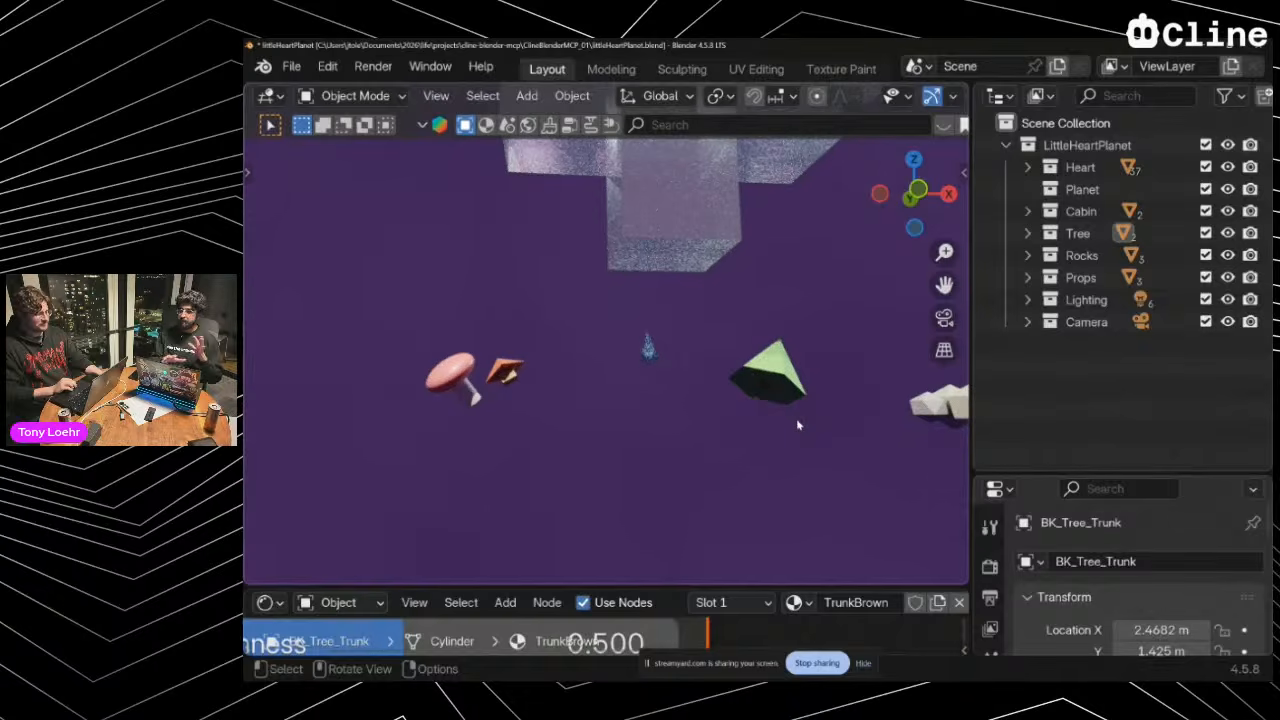
scroll(797, 425, right, 1)
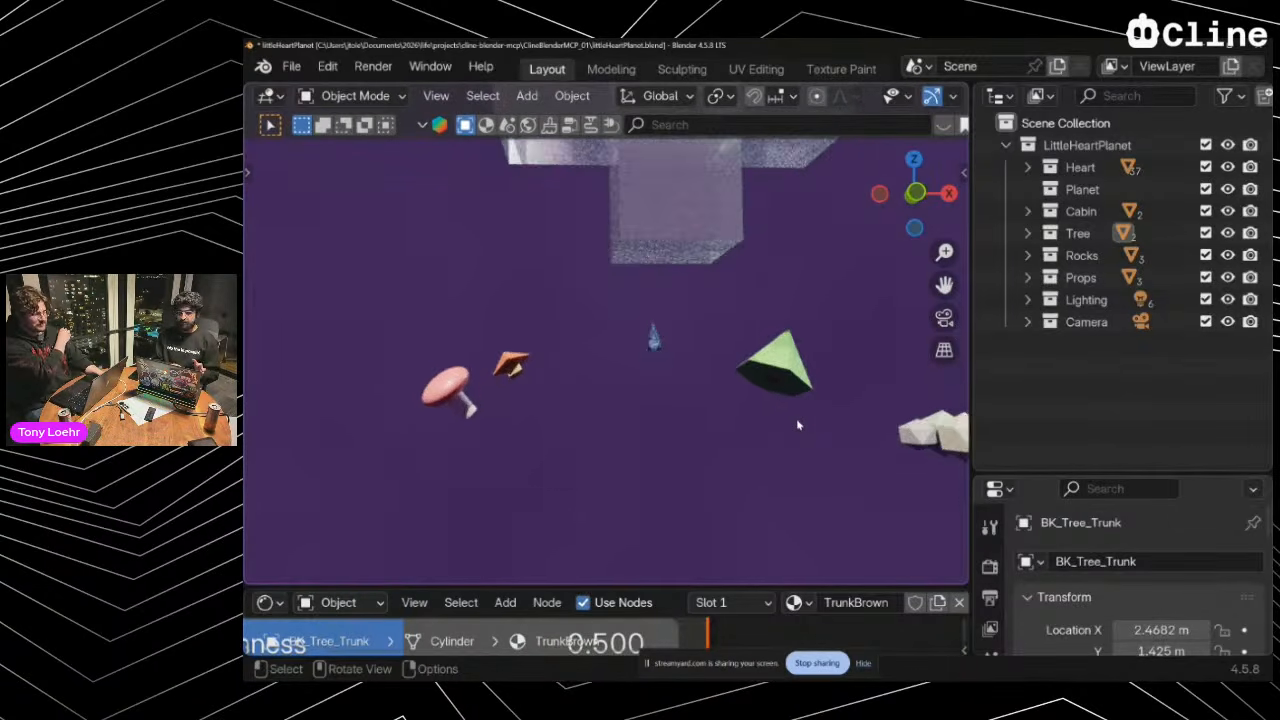
scroll(797, 425, left, 3)
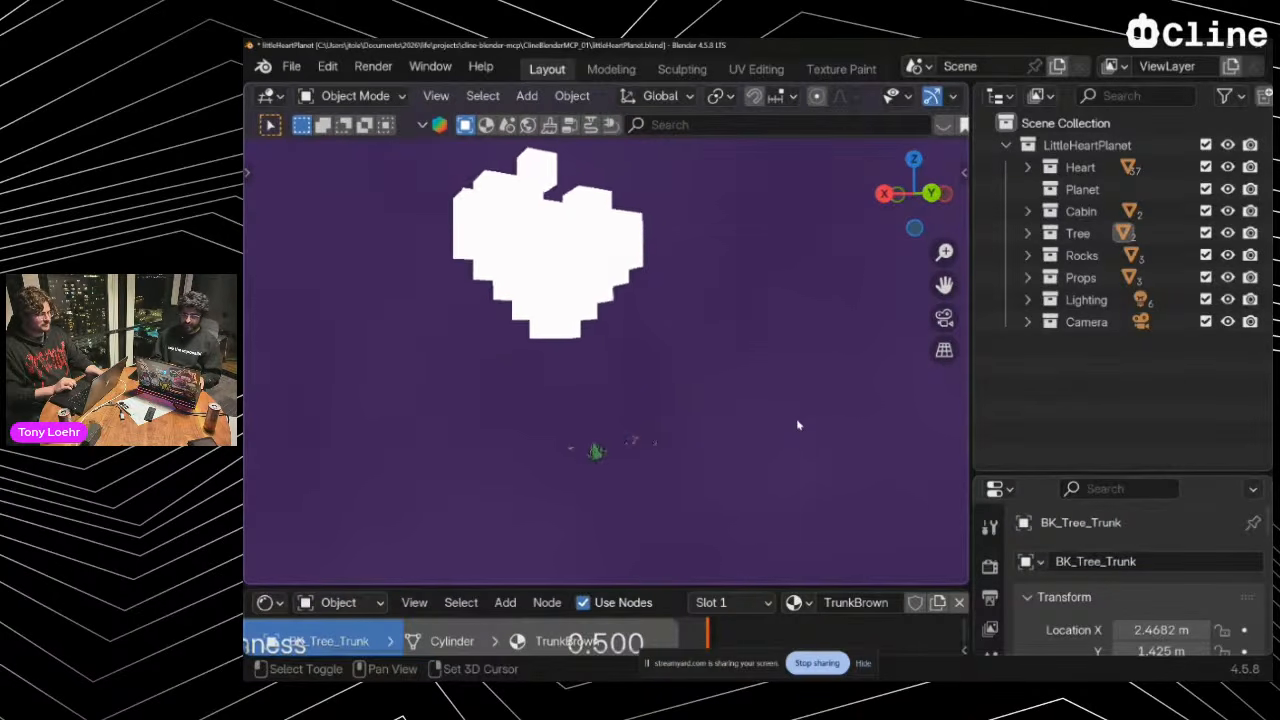
key(shift)
key(shift)
key(shift)
key(shift)
key(shift)
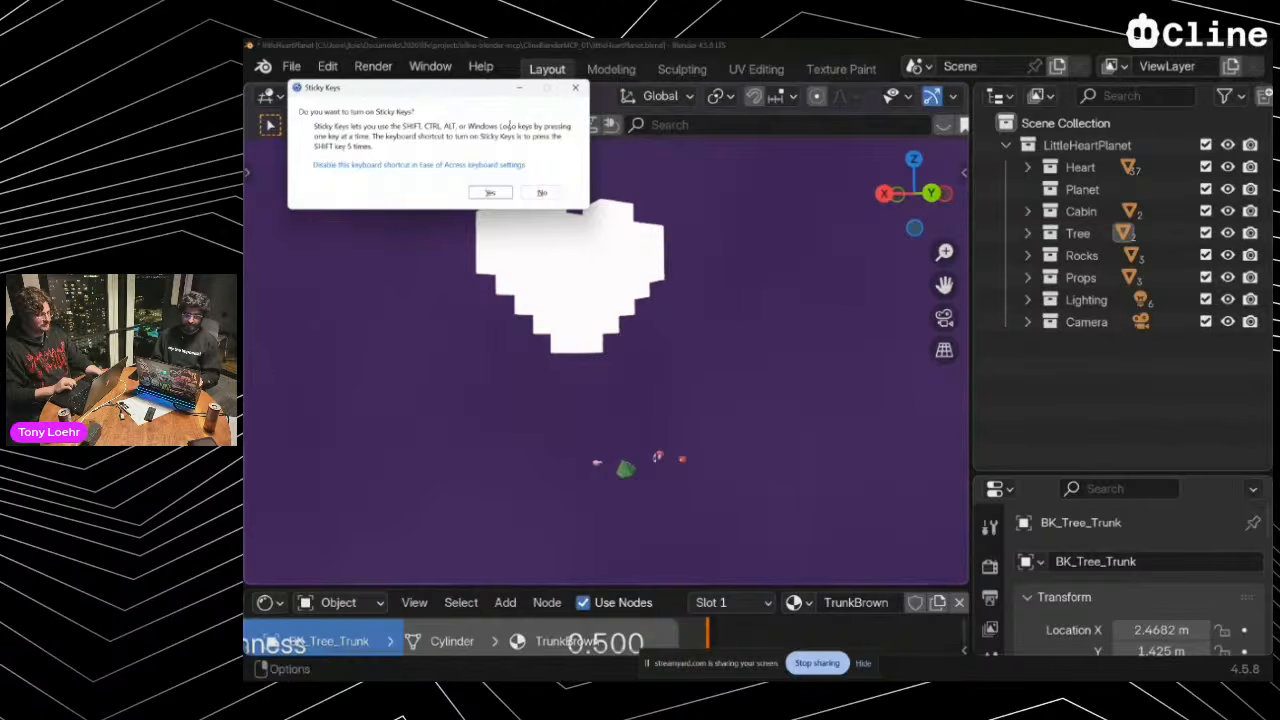
In the scene-organizing Cline tab, draft a custom mushroom texture request with glowing dots and viewport glow
key(alt+Tab)
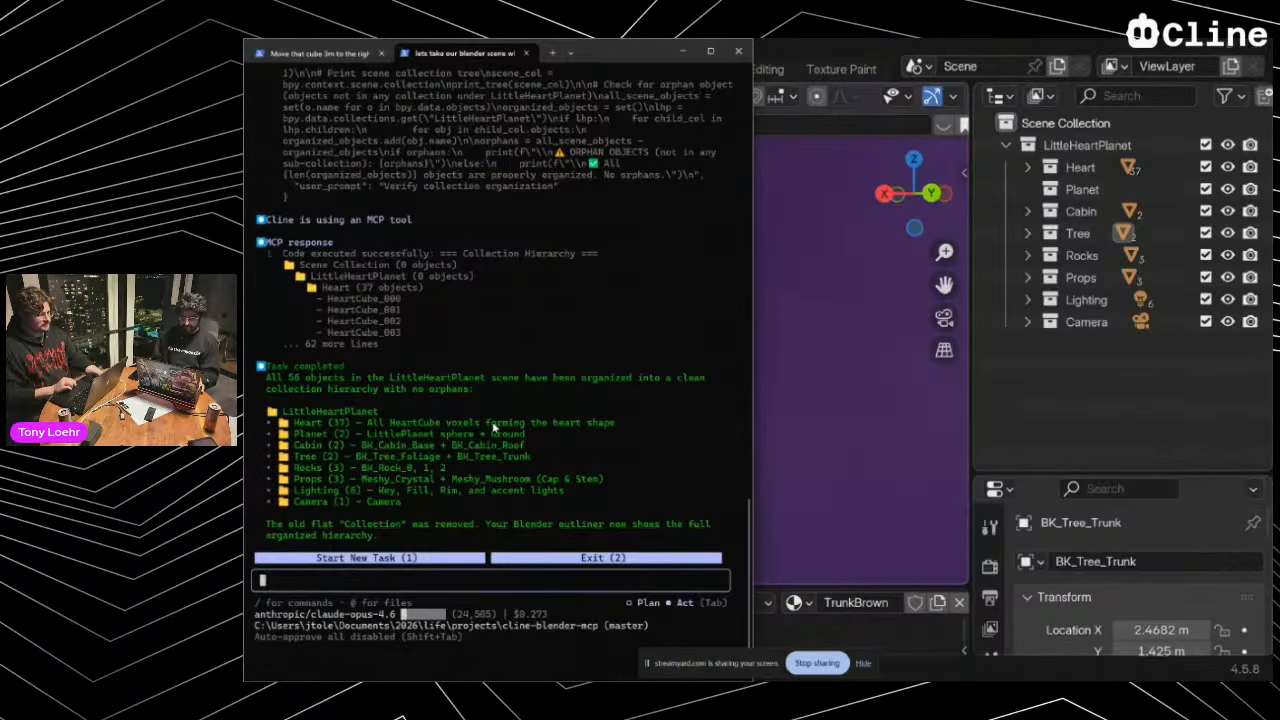
key(ctrl+Tab)
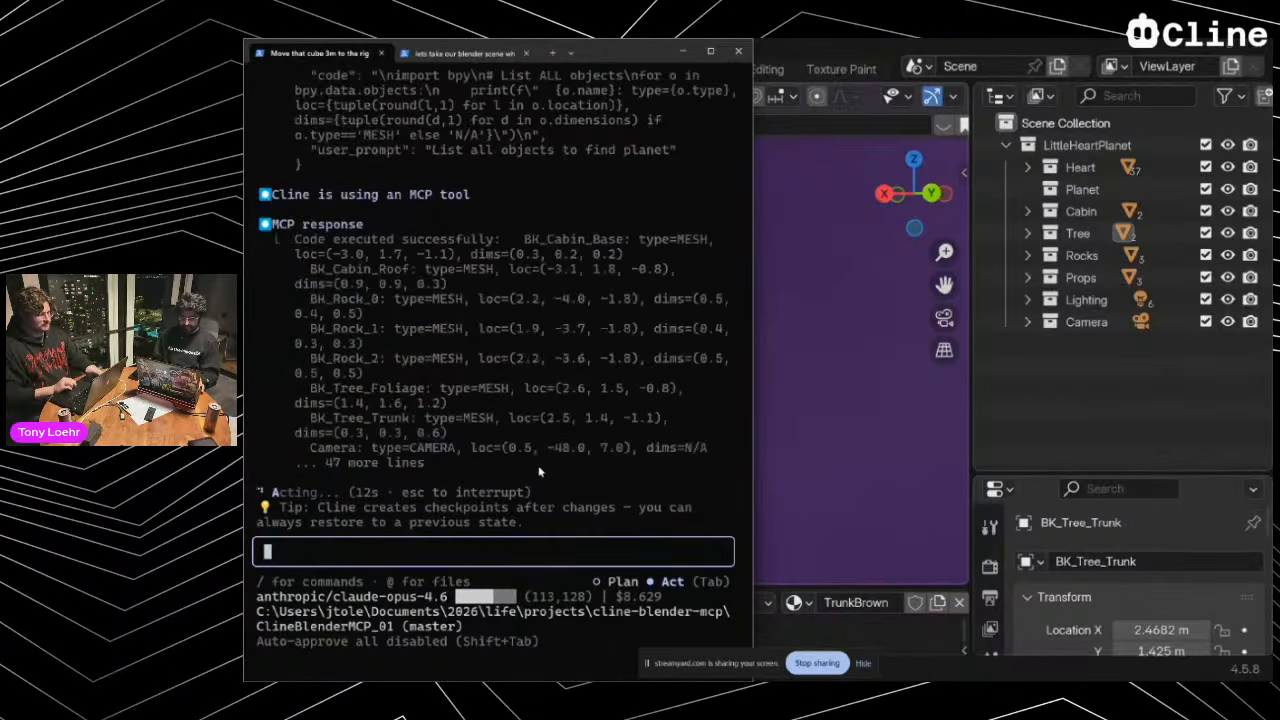
click(441, 57)
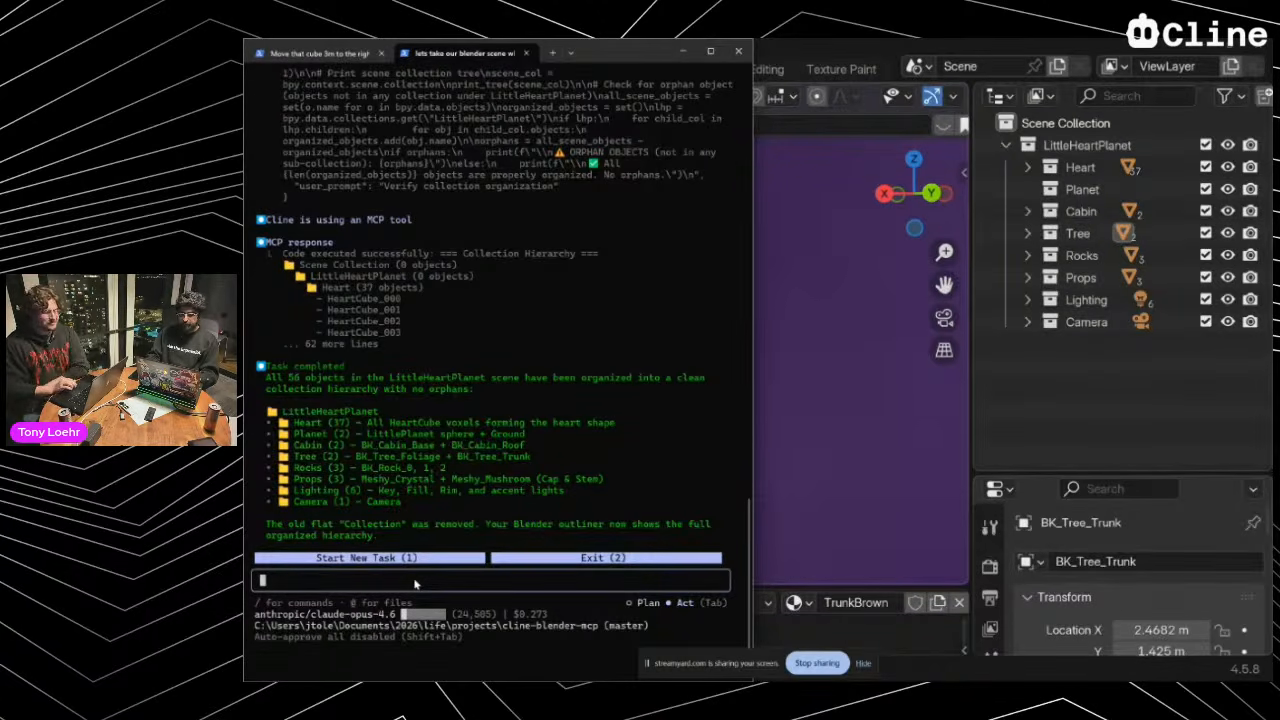
text(lets lo)
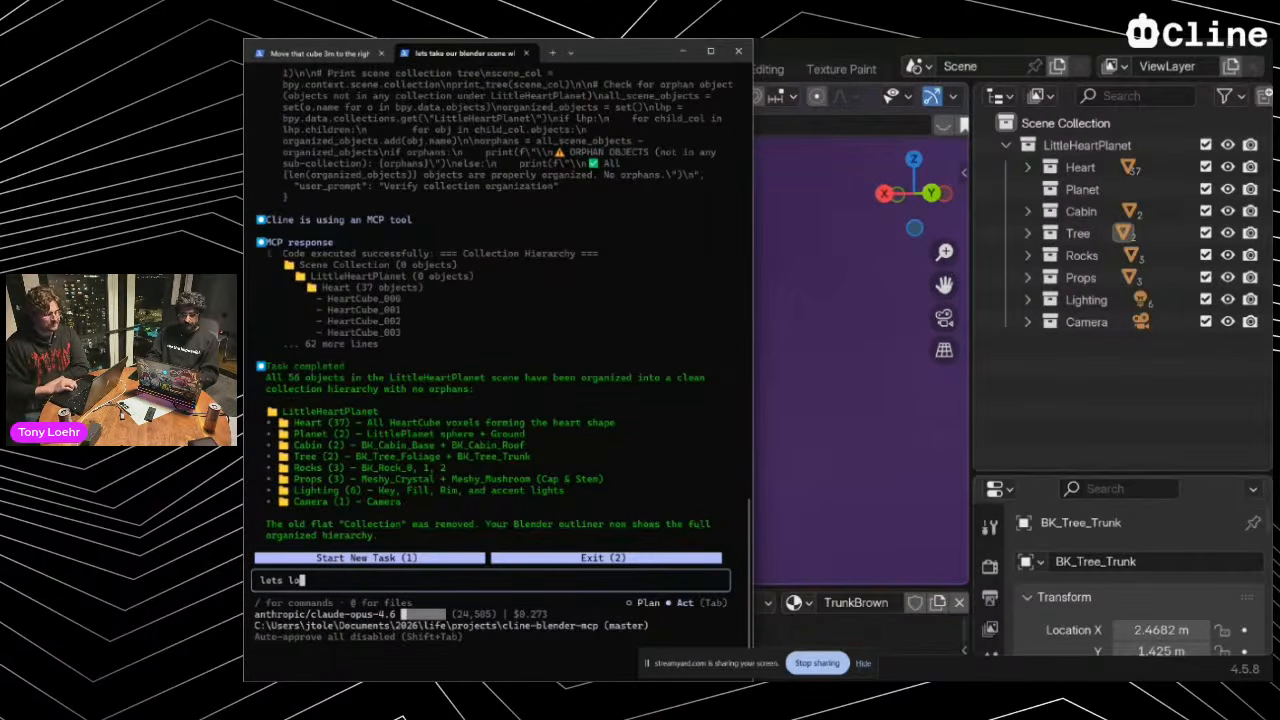
text(ok at our Mushroom)
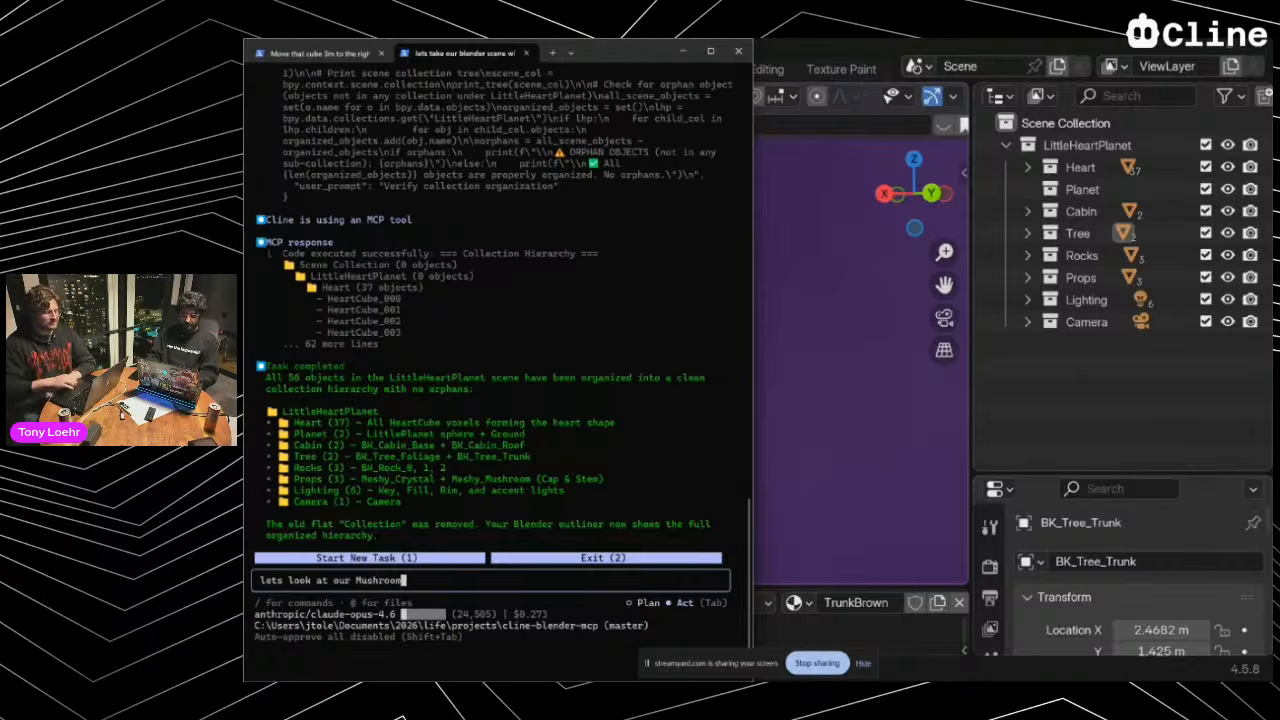
text(s. Lets make a custom texture for the mushro)
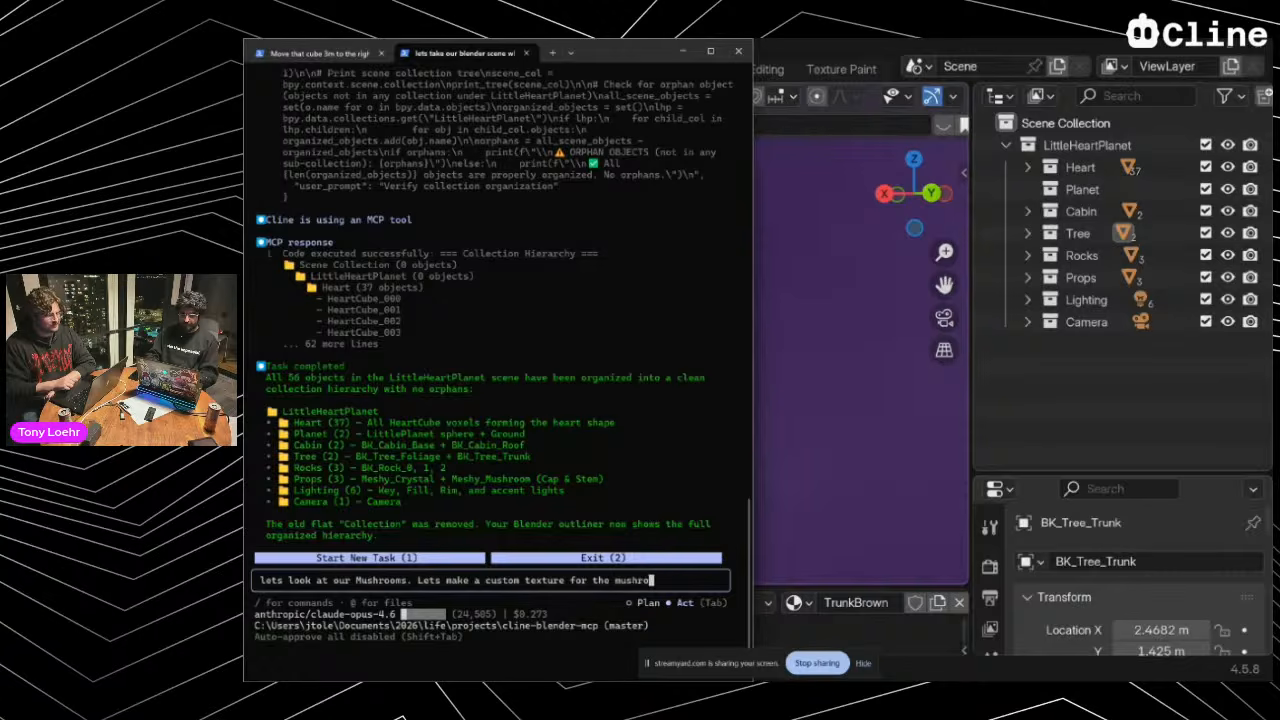
text(do)
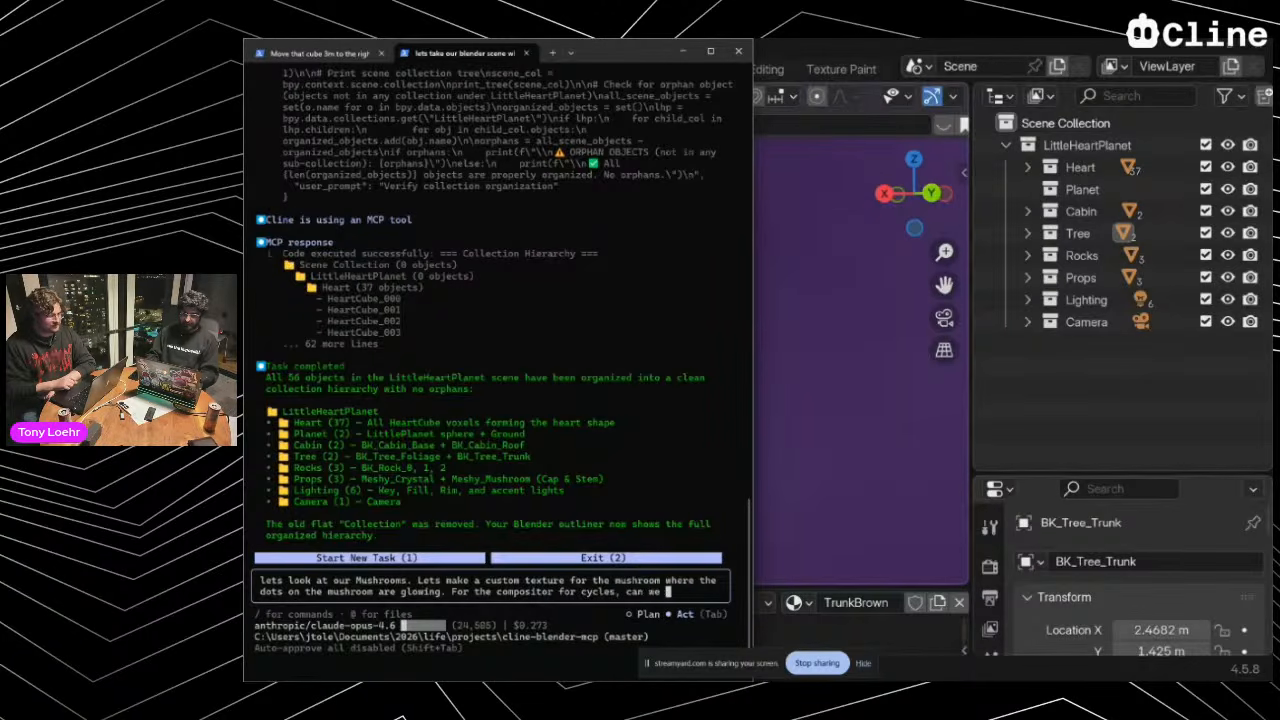
text(for the viewpo)
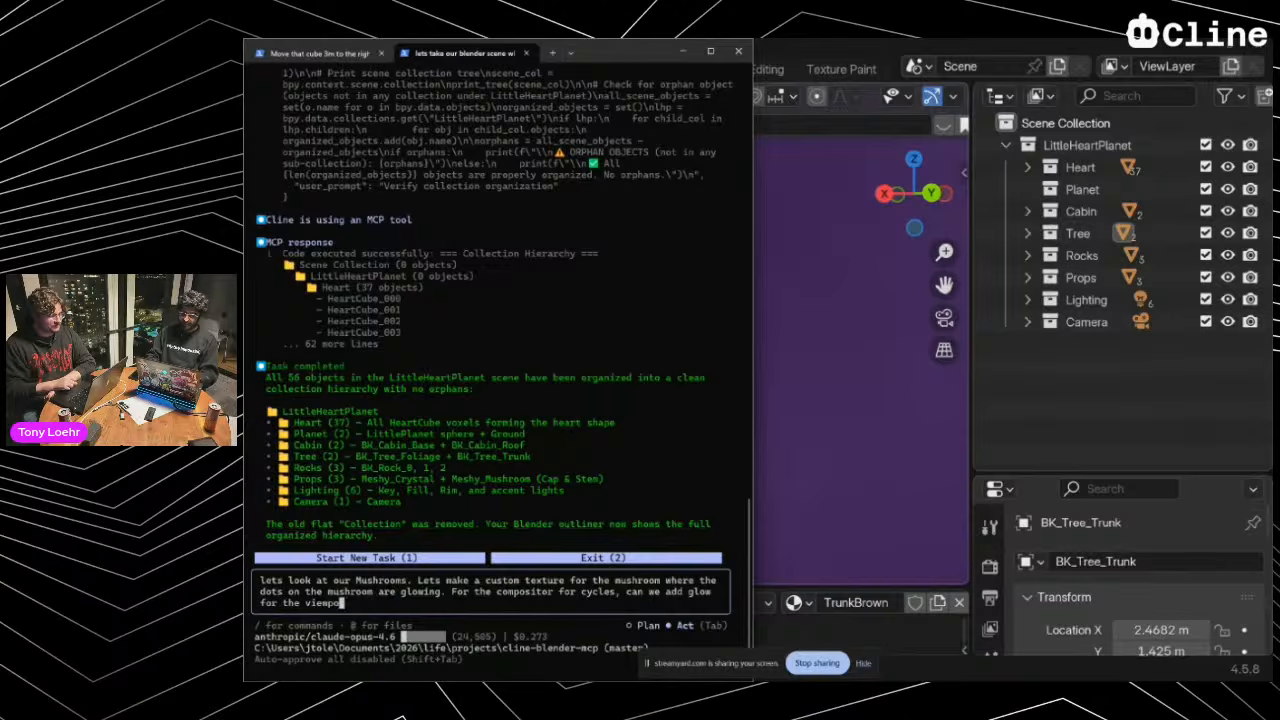
text(rt.)
Submit the mushroom glow request to Cline and review its CYCLES and MushroomCap material report
key(Return)
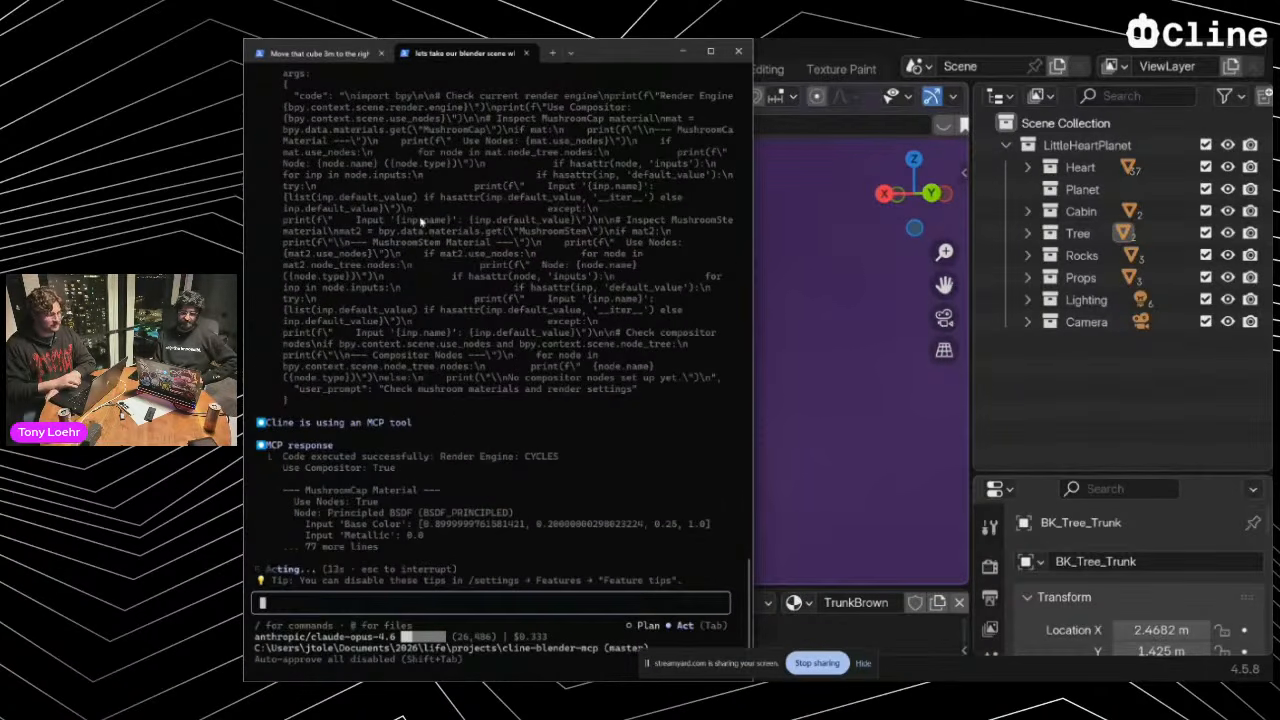
drag(283, 196, 597, 392)
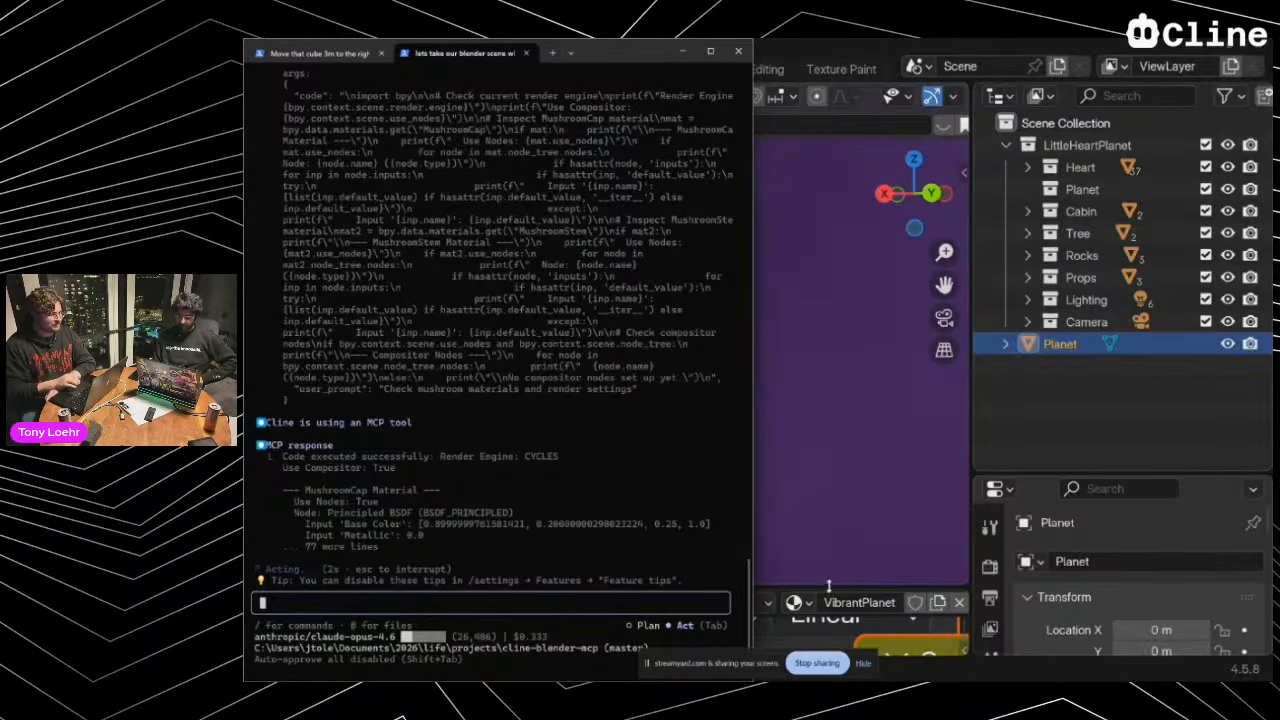
Bring Blender forward, enlarge the shader editor, and browse the Planet's VibrantPlanet node tree
drag(828, 586, 853, 388)
scroll(698, 510, down, 5)
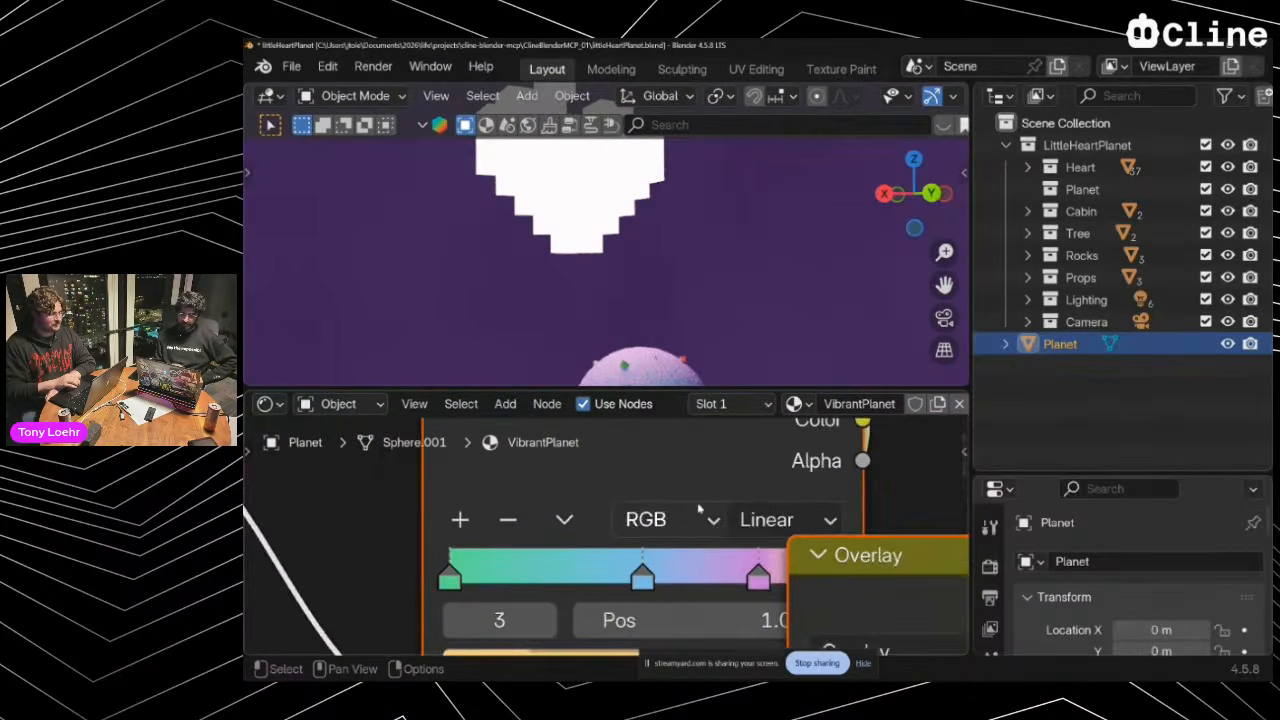
scroll(698, 510, down, 6)
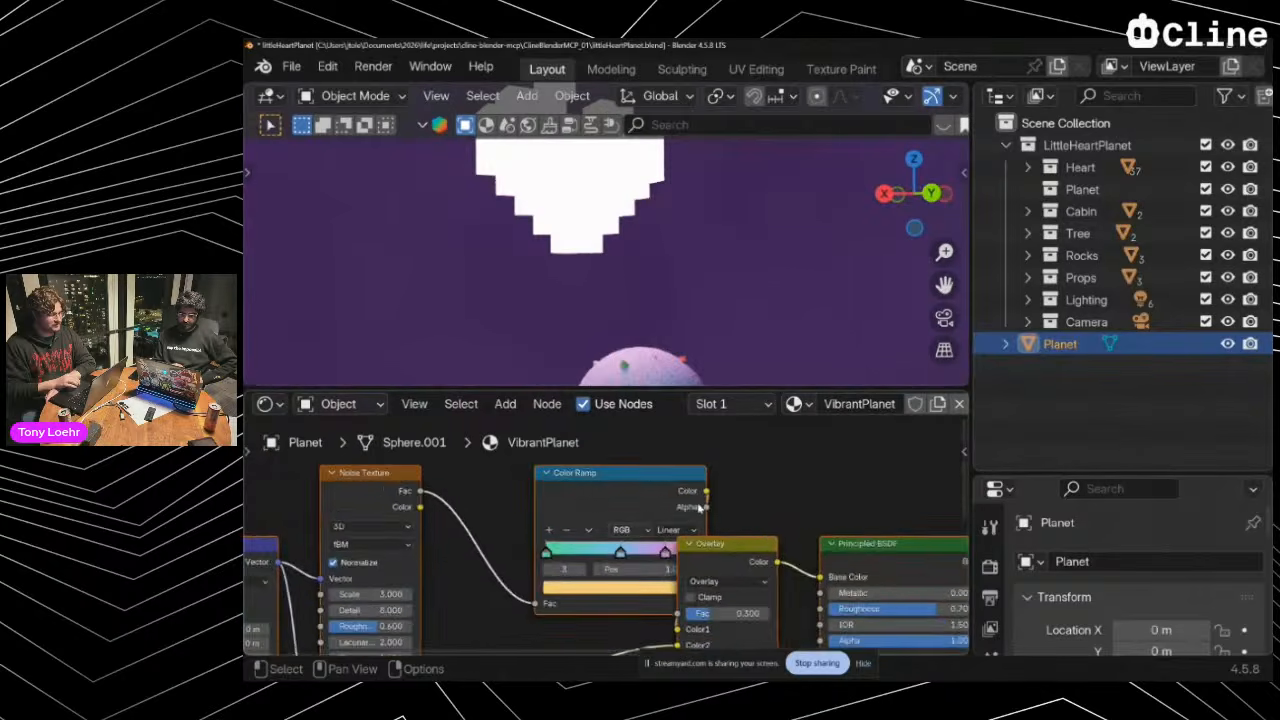
scroll(699, 508, down, 4)
scroll(699, 508, down, 3)
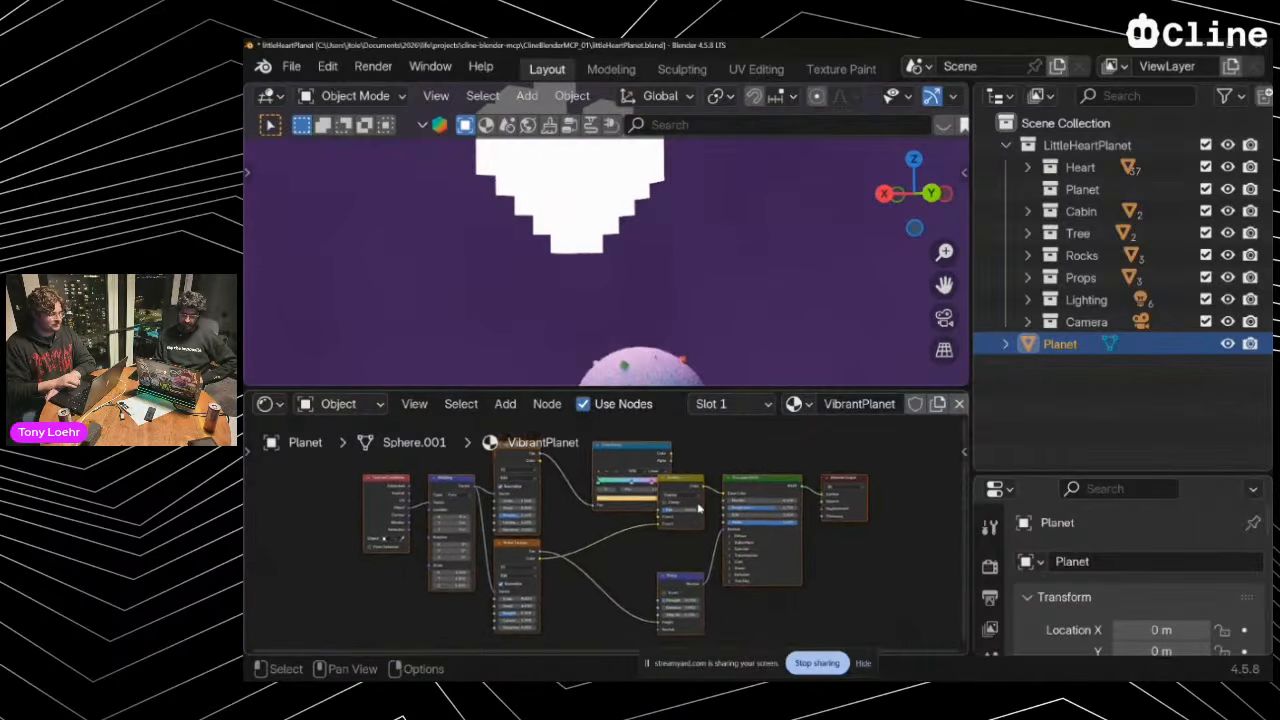
scroll(815, 276, right, 2)
scroll(815, 276, right, 1)
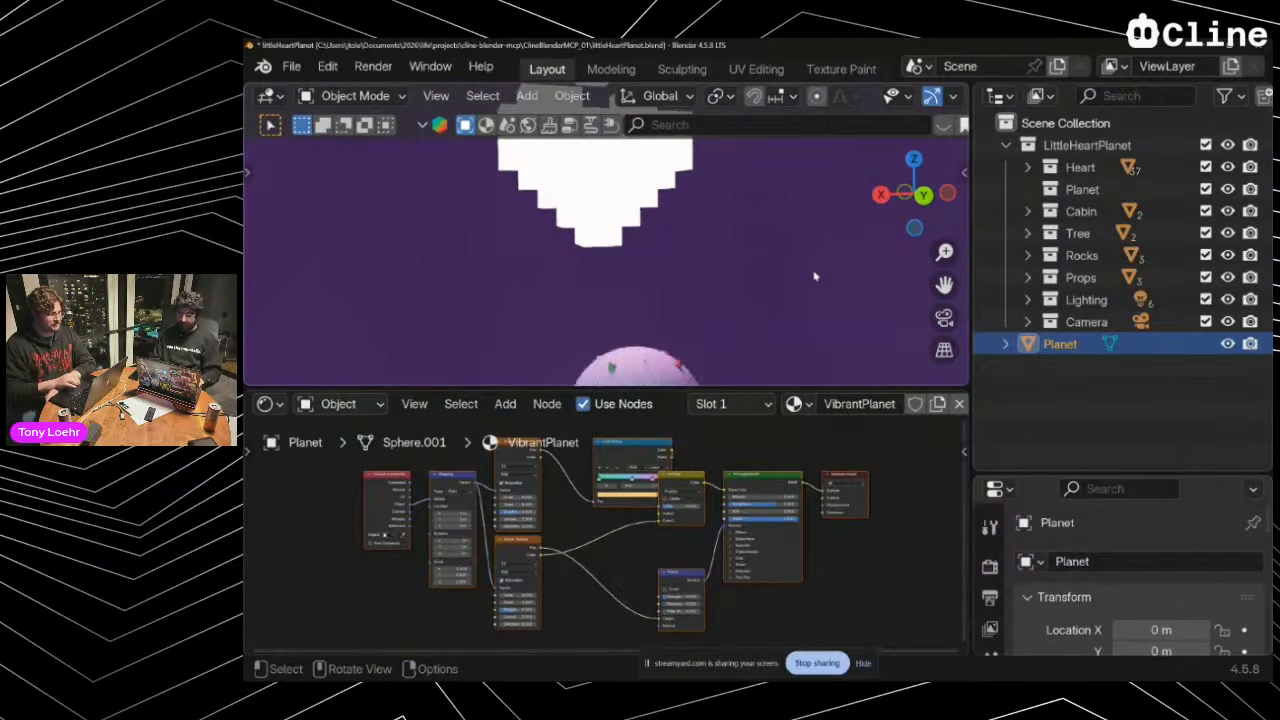
shift+scroll(759, 320, down, 3)
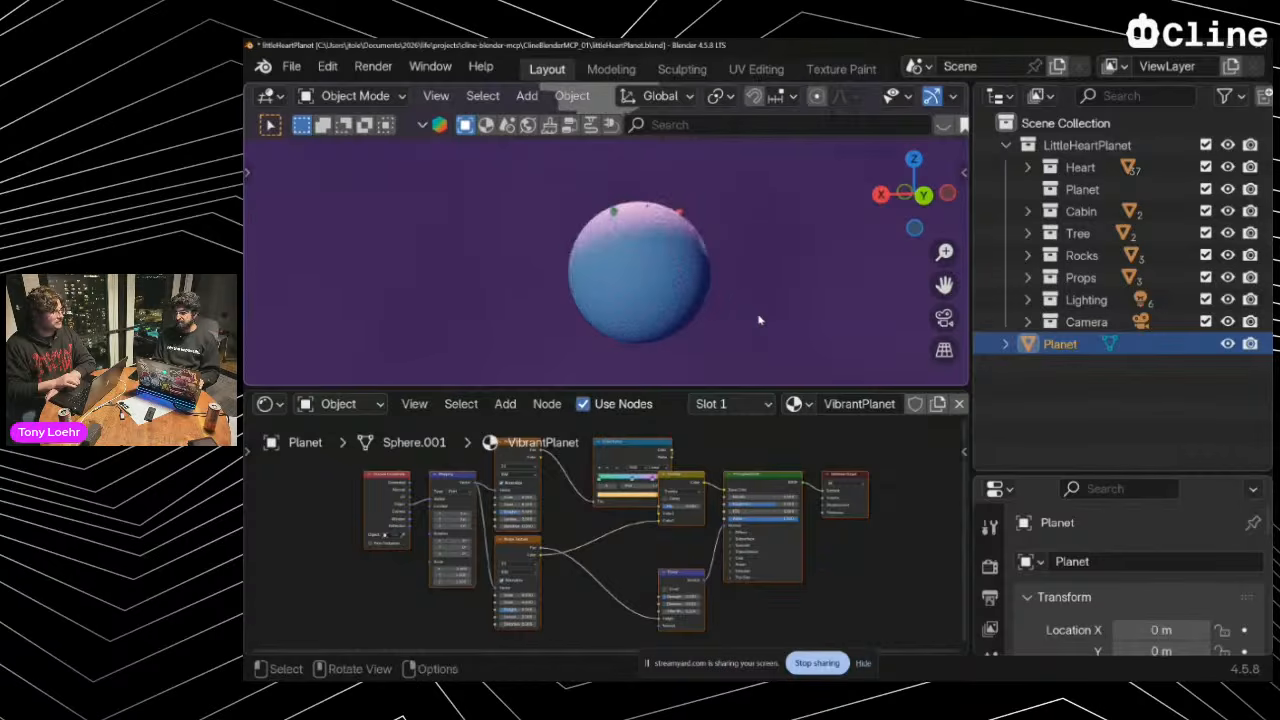
scroll(759, 320, up, 6)
scroll(759, 320, down, 2)
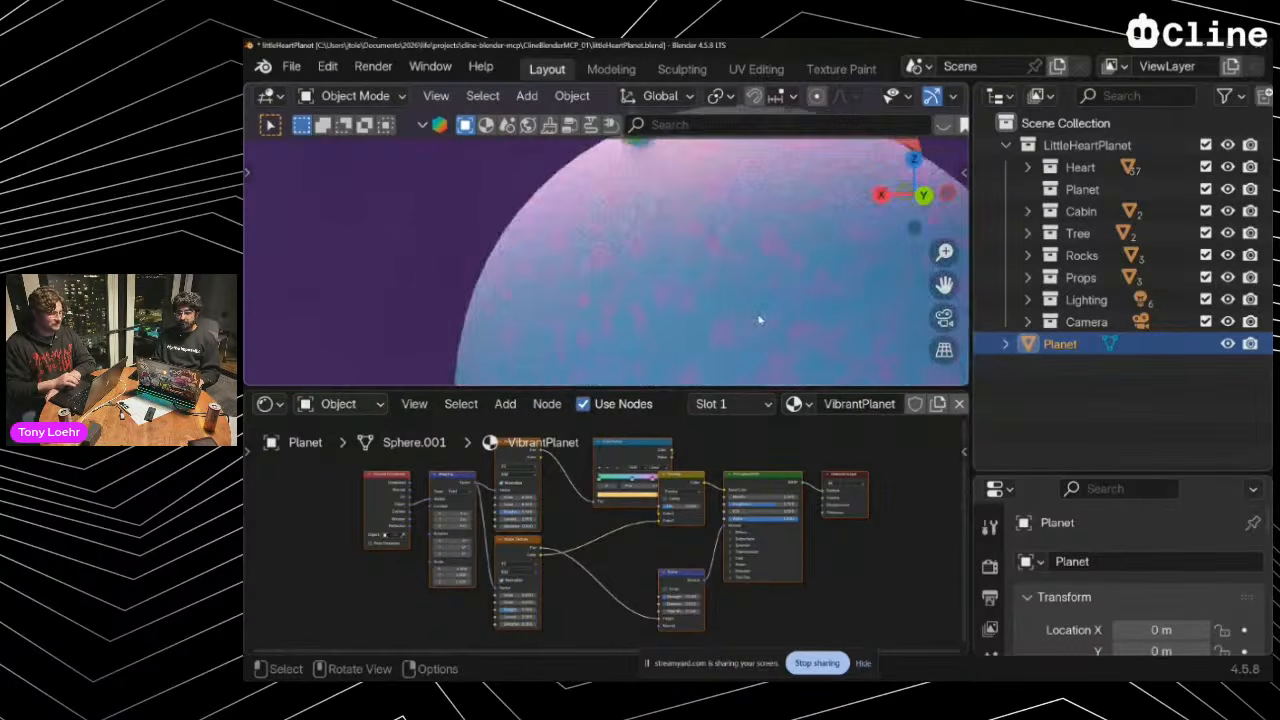
scroll(759, 320, right, 3)
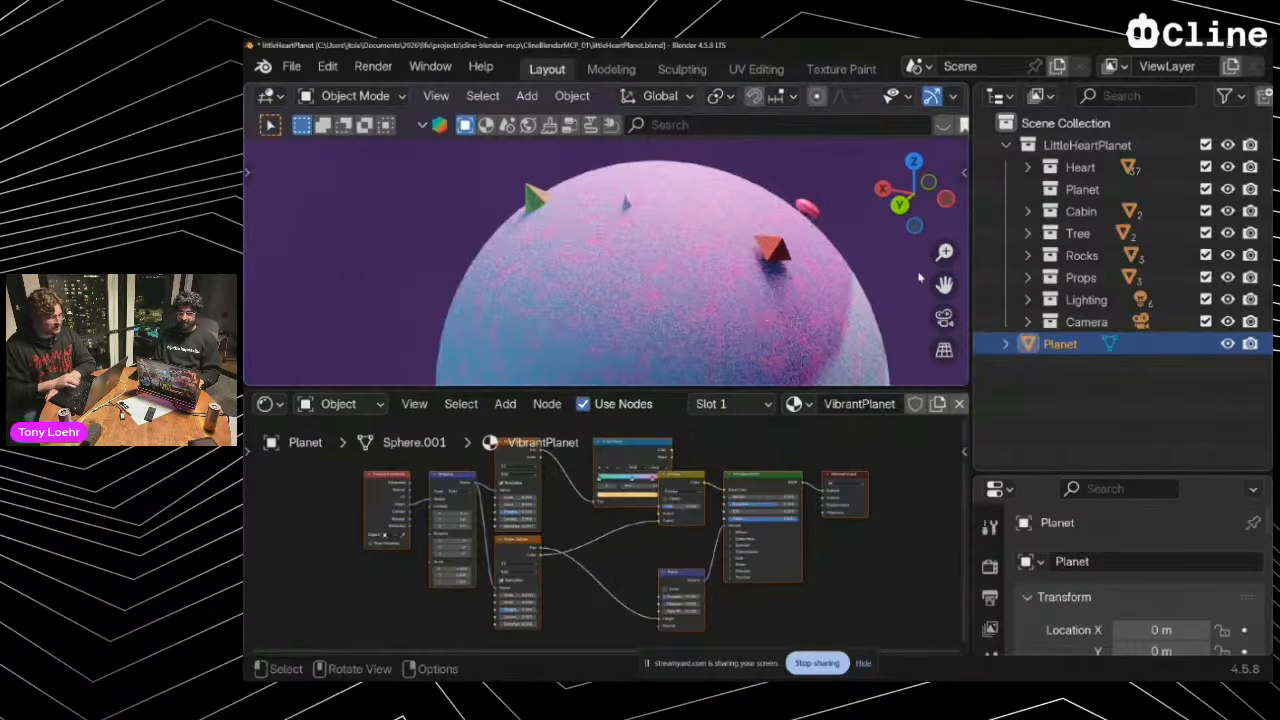
Enlarge the 3D view over the node editor to view the rendered pink-blue planet
drag(714, 390, 714, 628)
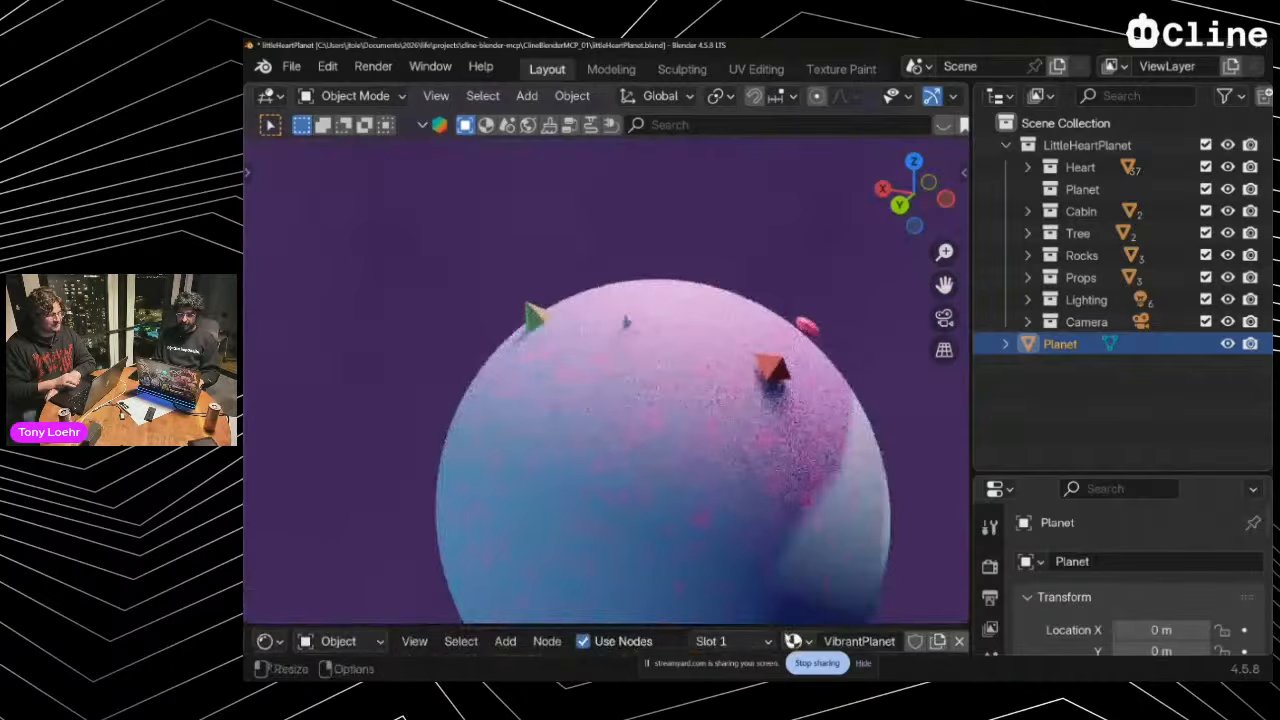
scroll(855, 396, down, 3)
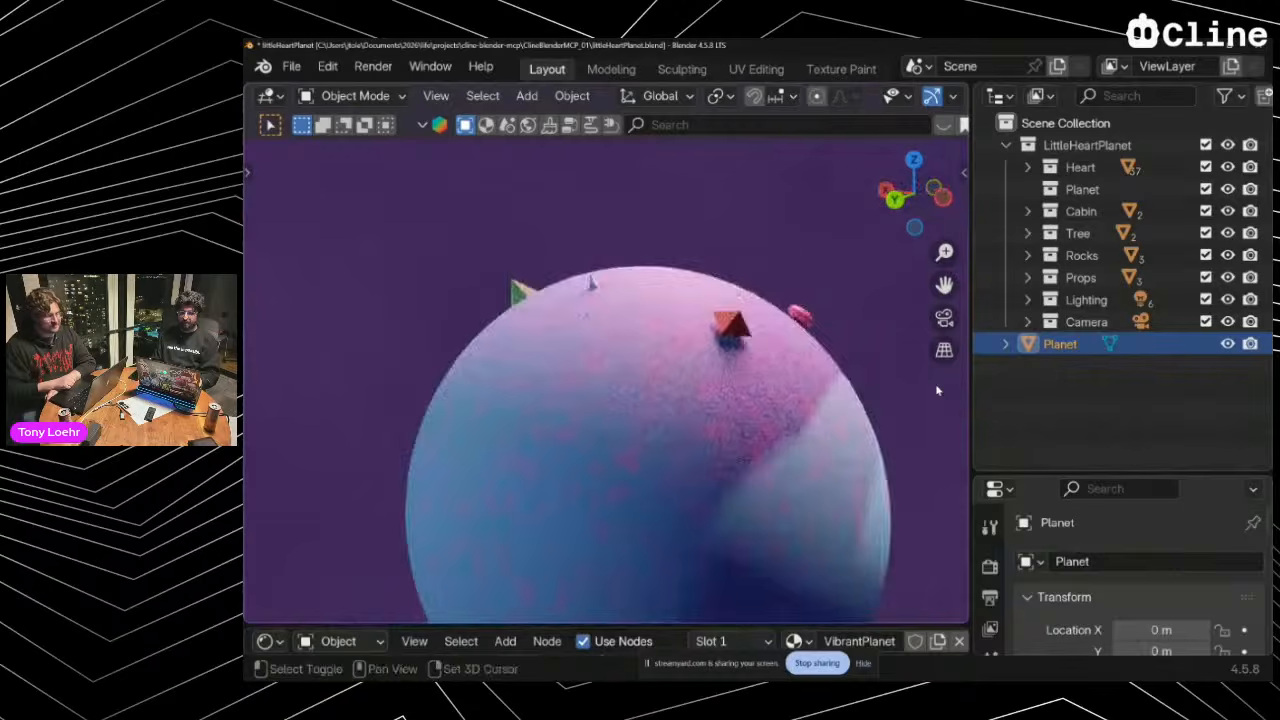
scroll(938, 390, down, 1)
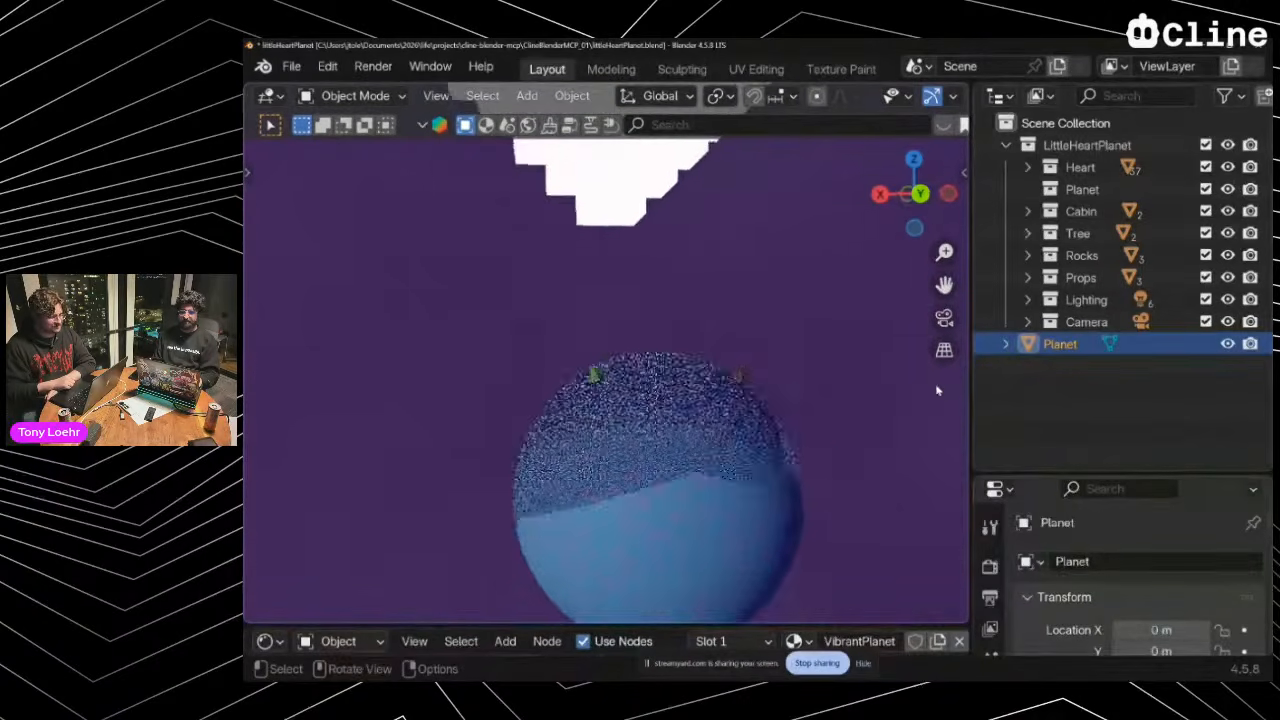
scroll(938, 390, up, 3)
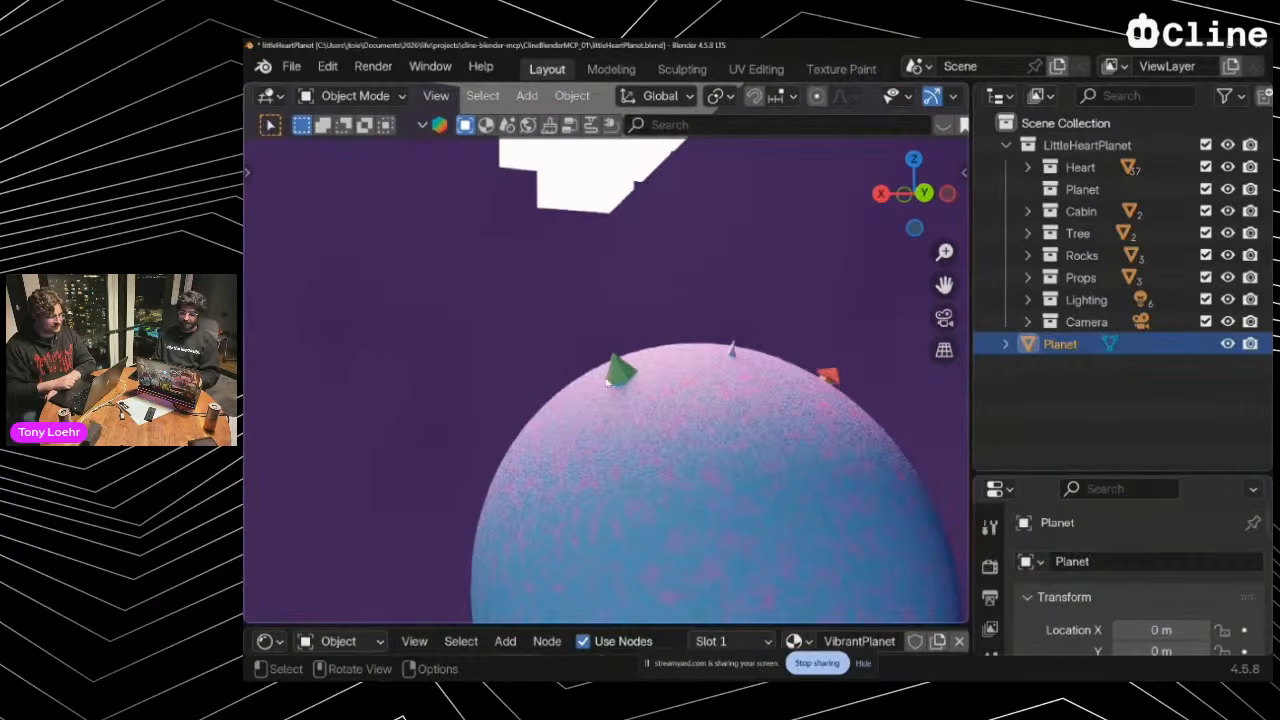
Check the other Cline session, then review the scene-organizing session's Voronoi glowing-dots output
key(alt+Tab)
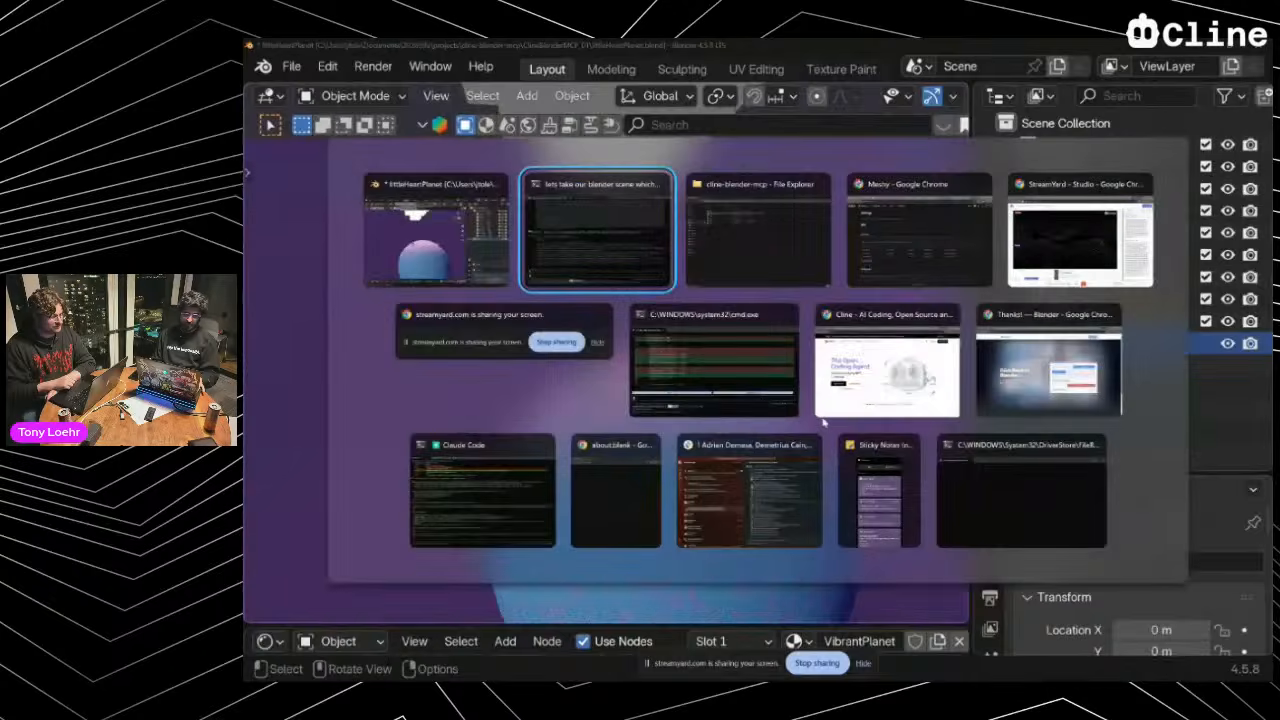
click(325, 54)
scroll(460, 369, up, 10)
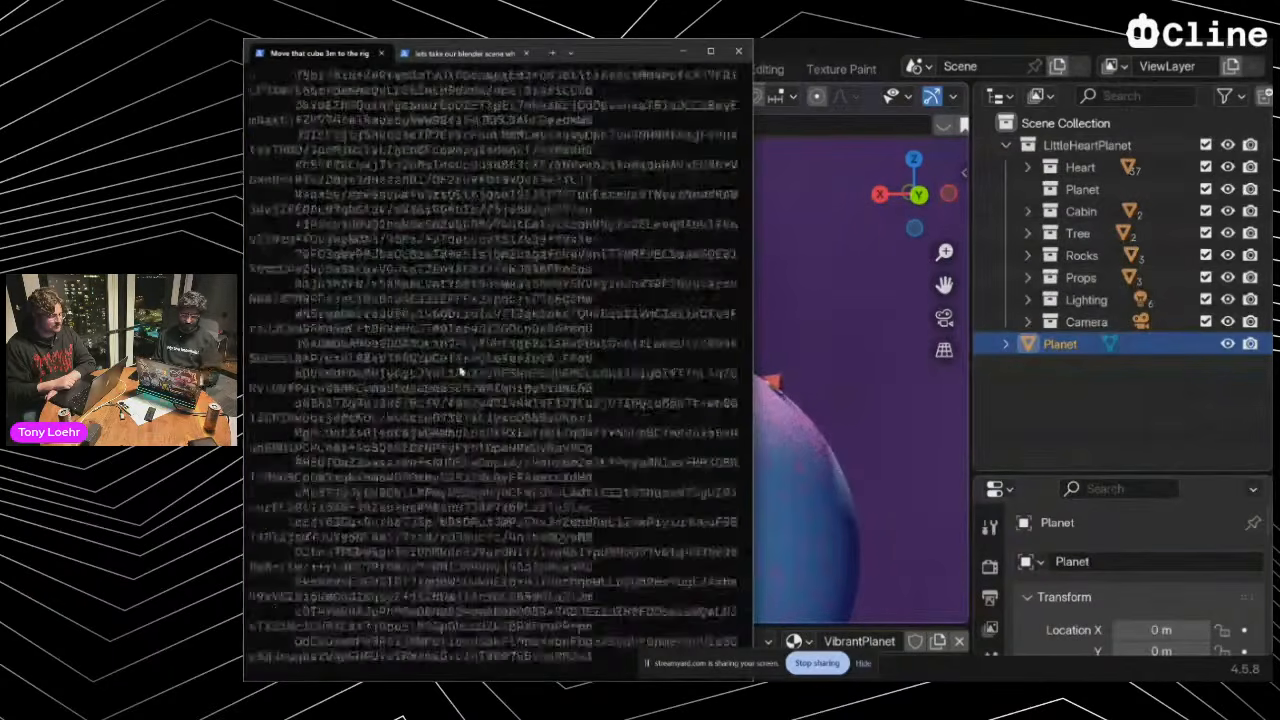
key(ctrl+Tab)
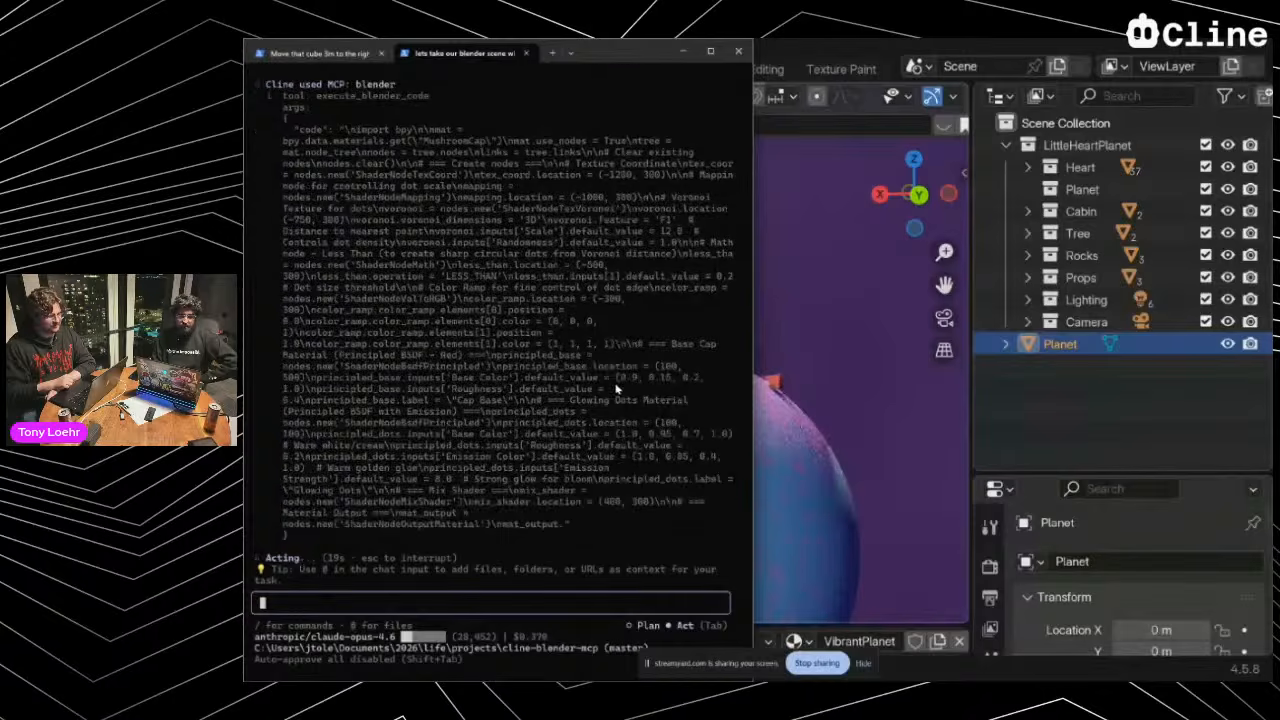
scroll(616, 389, up, 15)
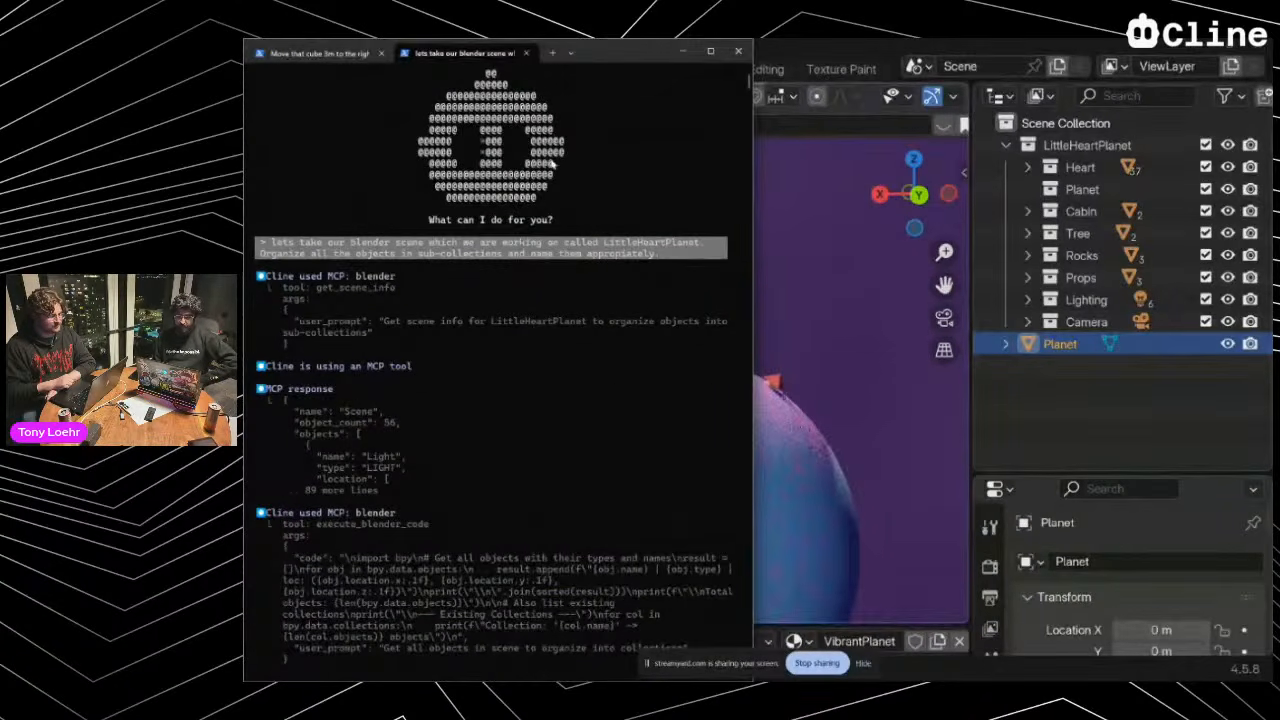
Return to Blender and orbit the planet to see the white-dotted mushroom cap
click(929, 407)
click(772, 383)
middle_drag(772, 383, 776, 382)
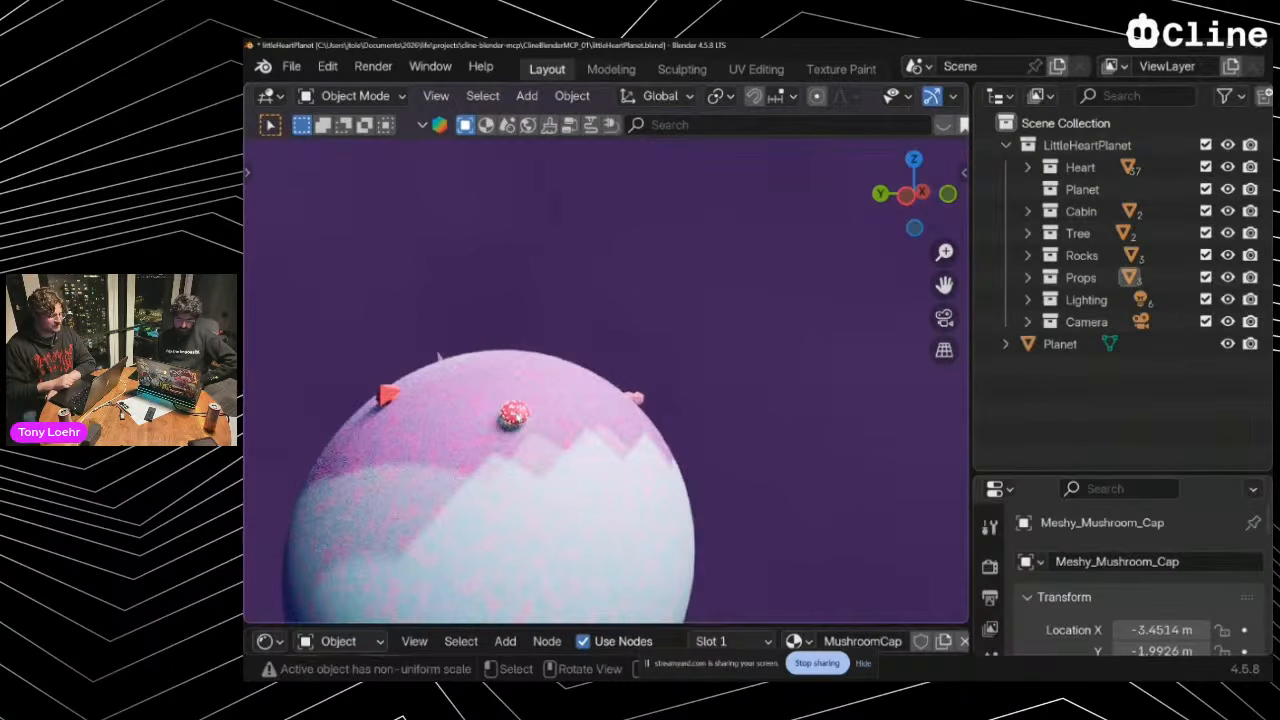
key(period)
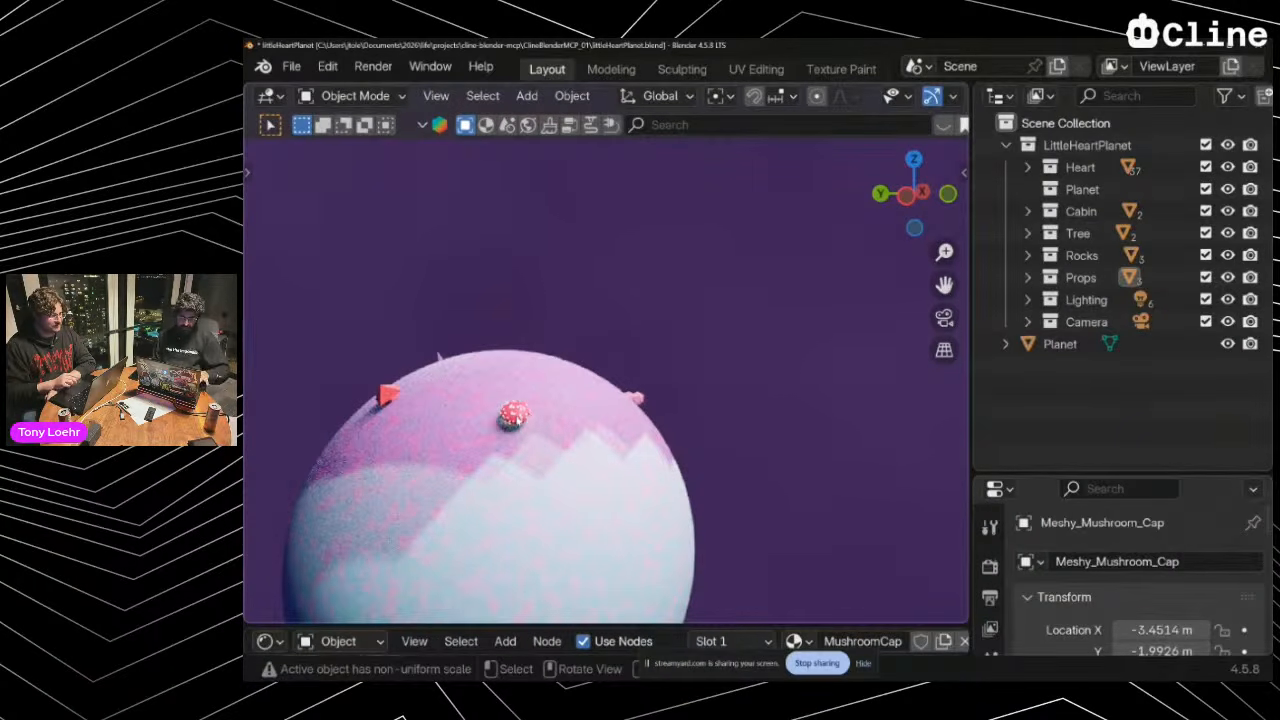
scroll(672, 374, up, 8)
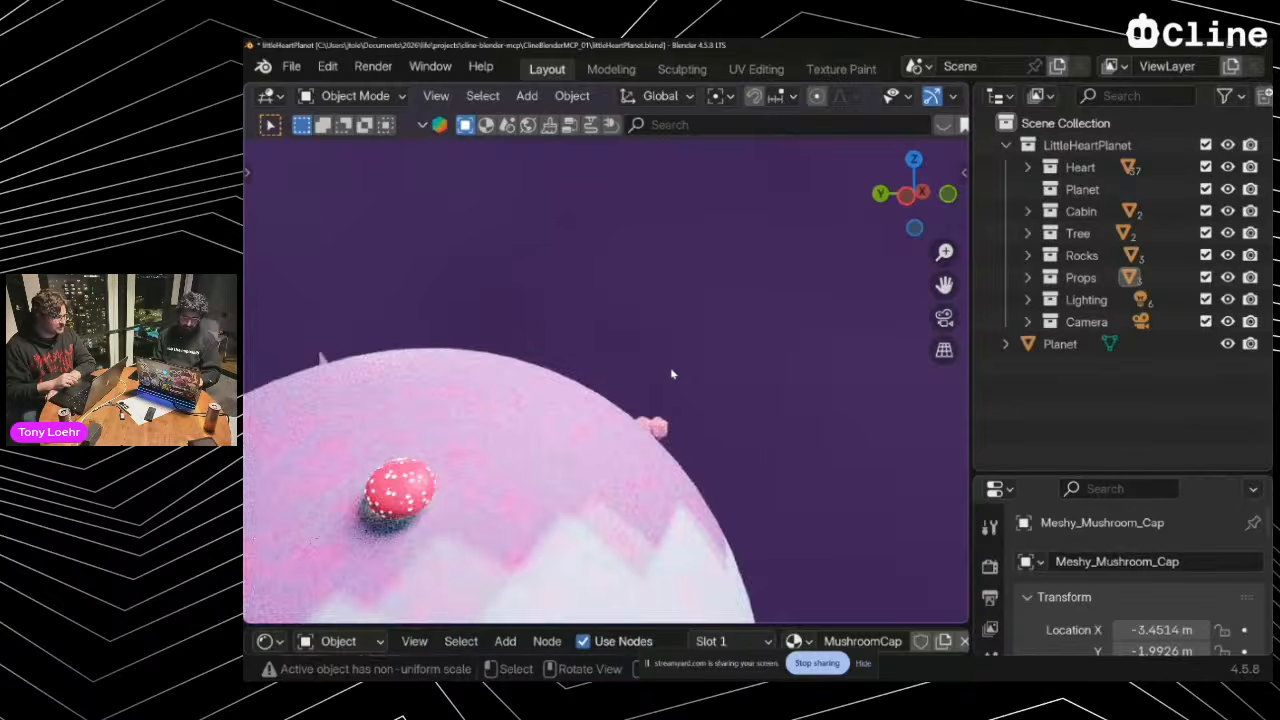
shift+scroll(672, 374, right, 3)
scroll(672, 374, up, 3)
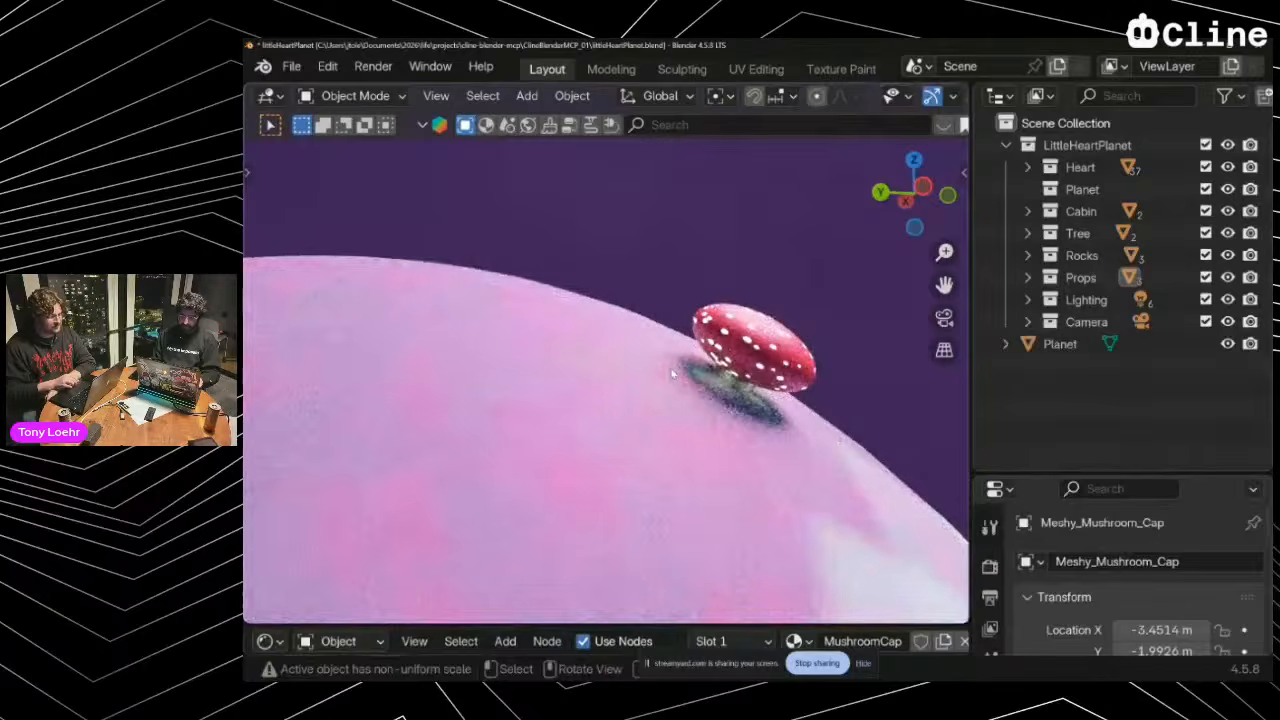
scroll(672, 374, right, 2)
scroll(672, 374, up, 2)
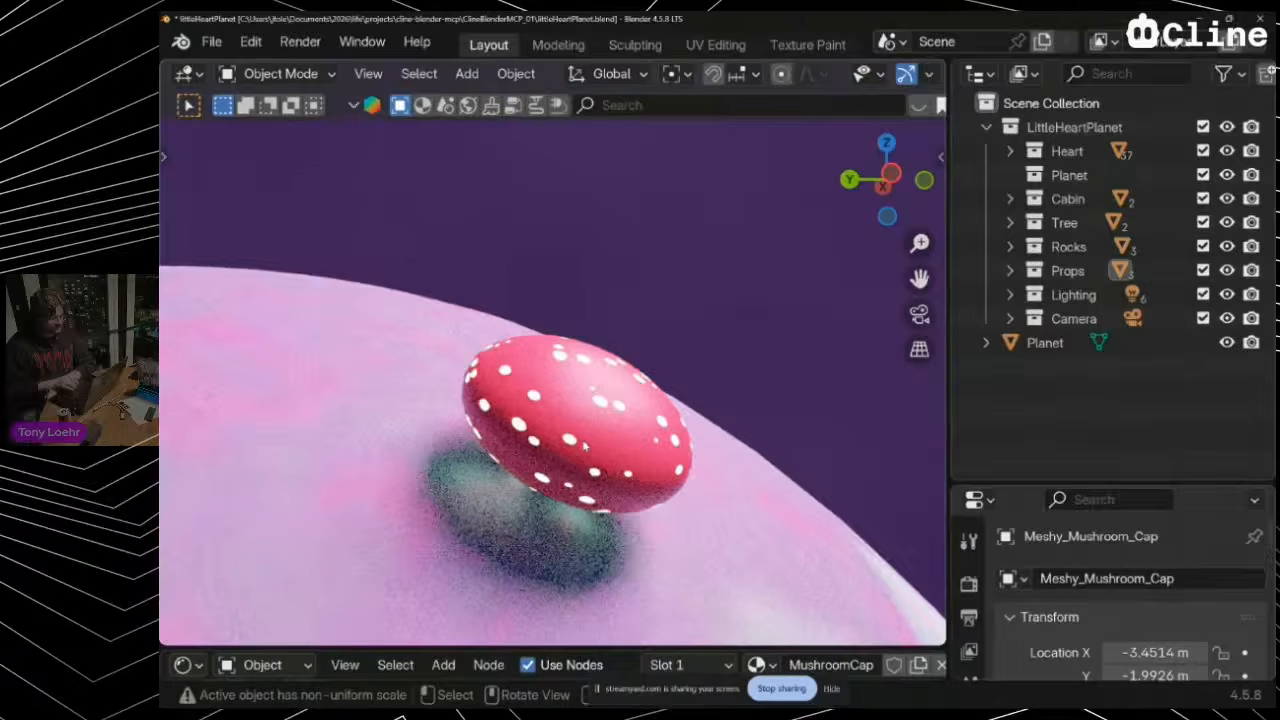
scroll(651, 426, down, 2)
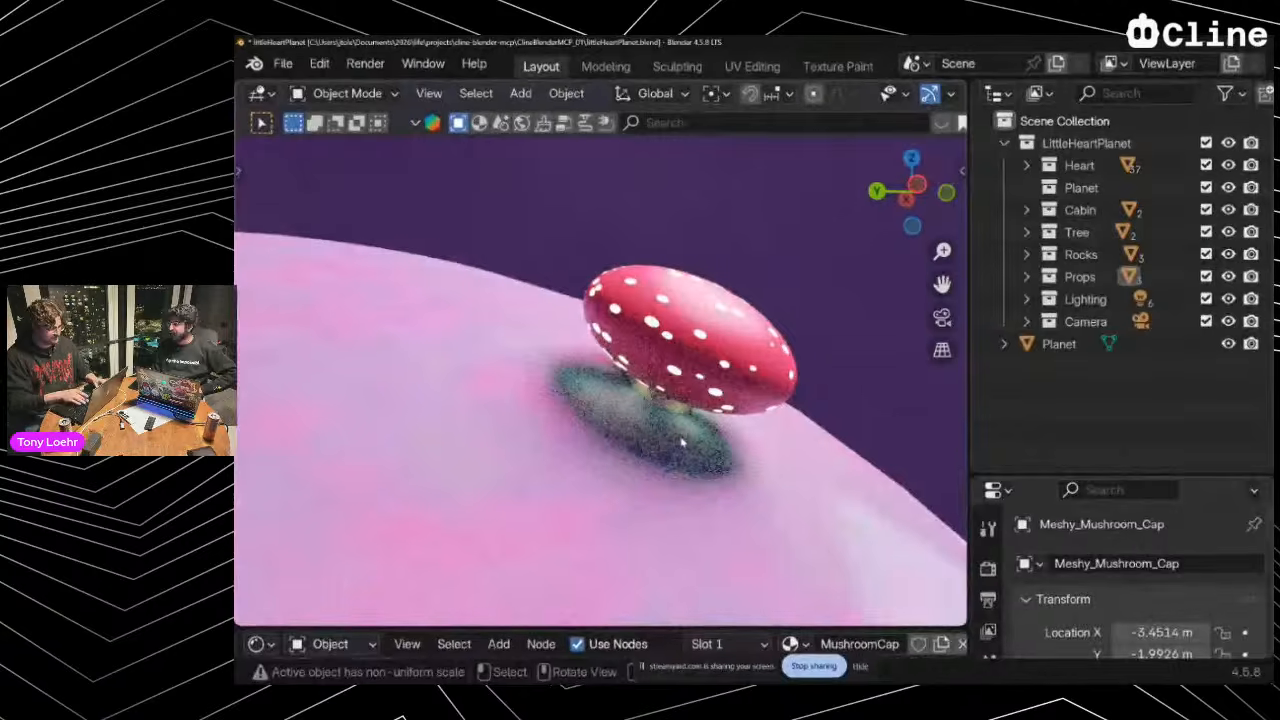
scroll(559, 449, down, 5)
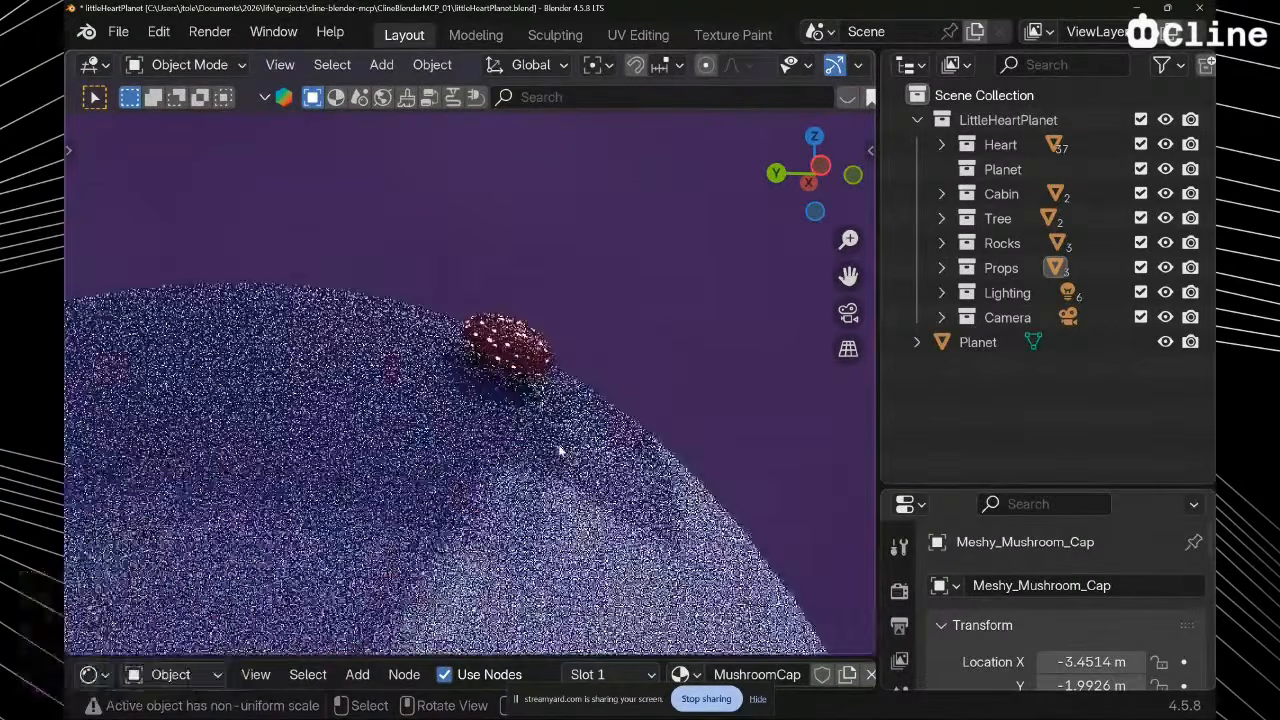
scroll(560, 451, down, 2)
scroll(560, 451, left, 3)
scroll(560, 451, down, 1)
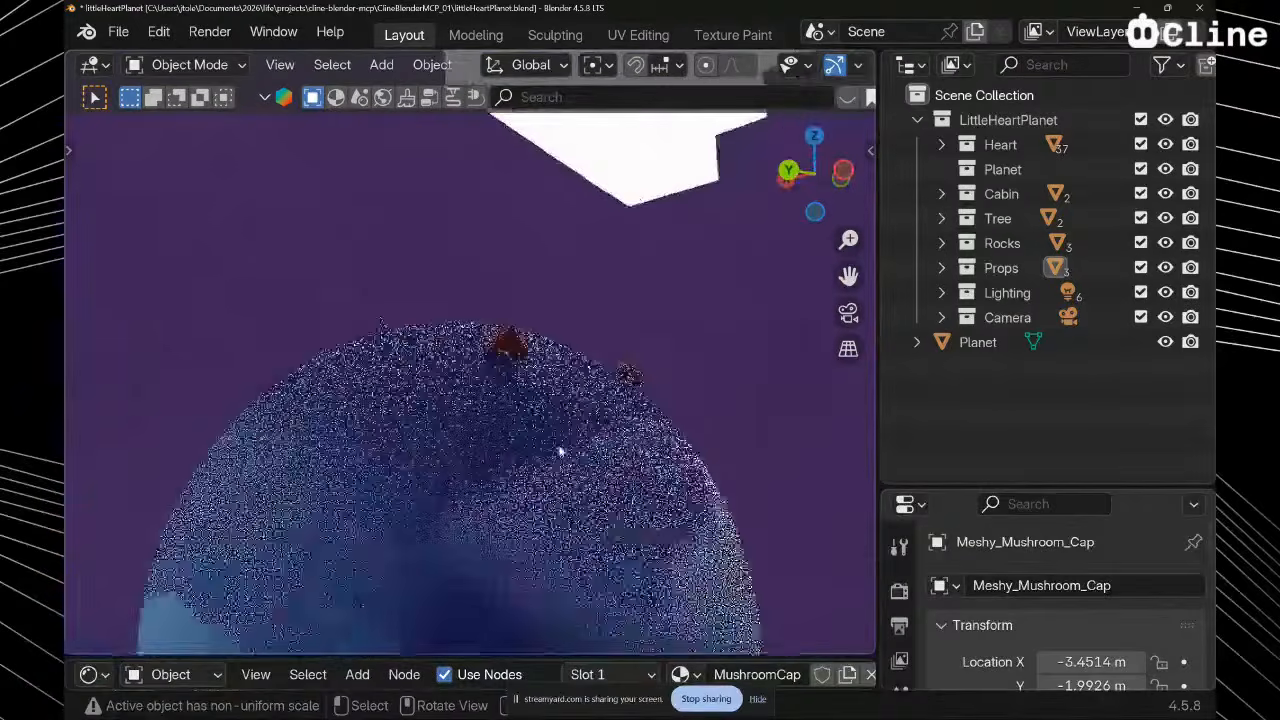
scroll(560, 452, left, 3)
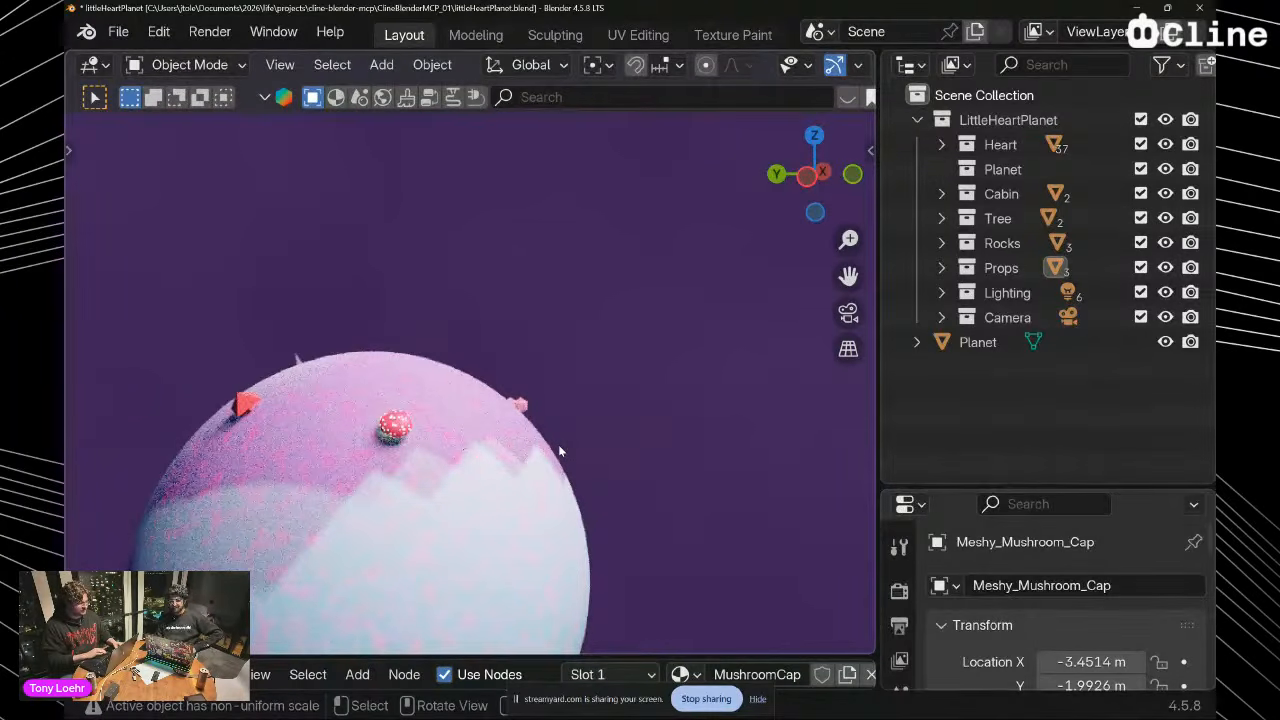
scroll(559, 451, right, 5)
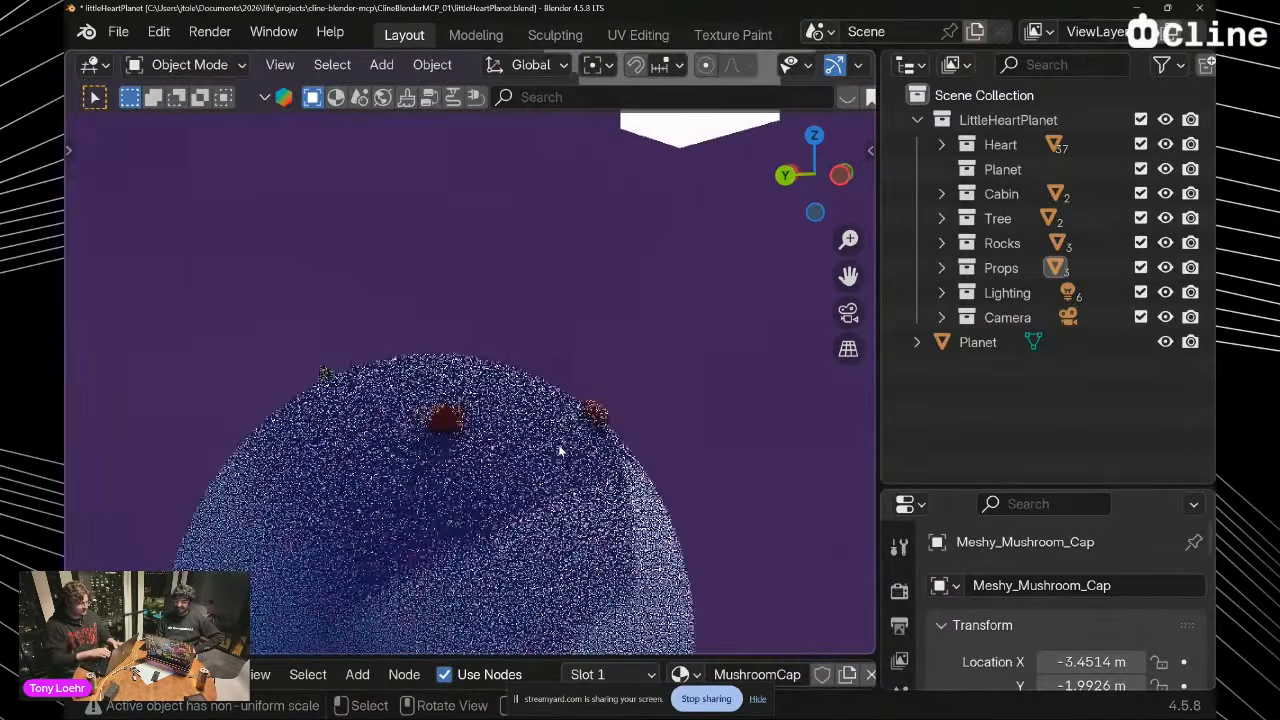
scroll(560, 452, down, 4)
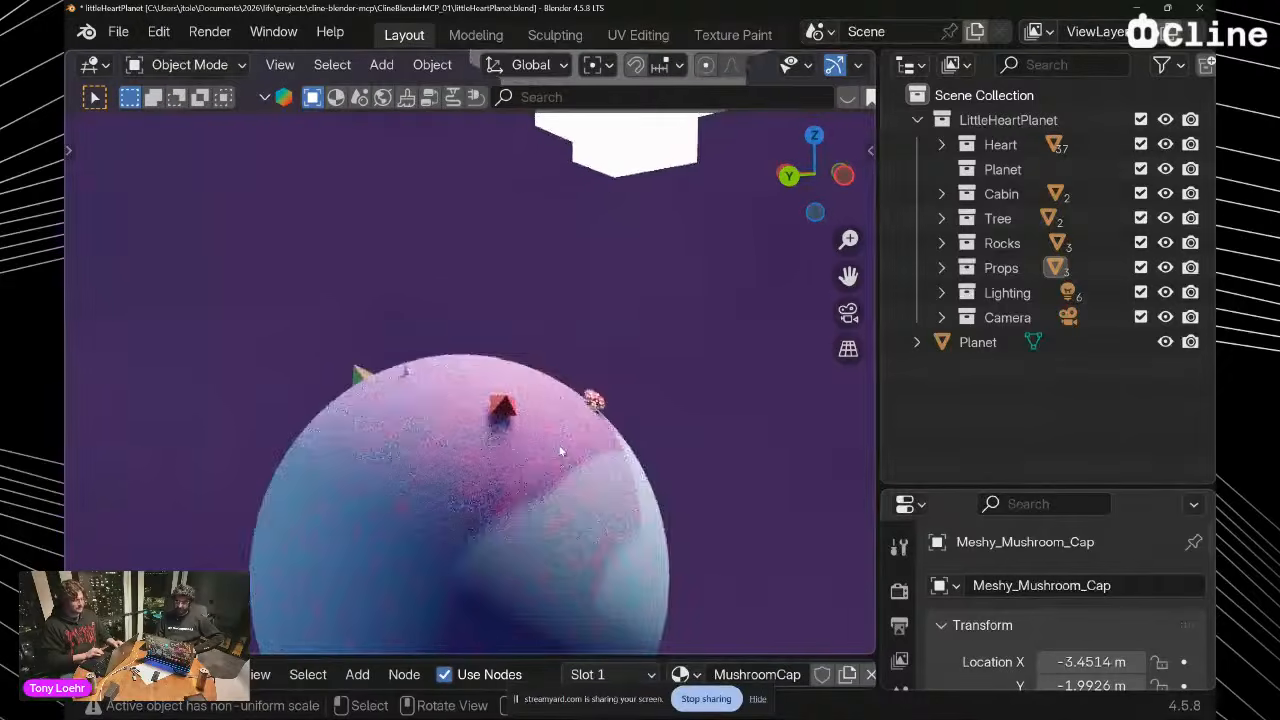
scroll(560, 452, down, 2)
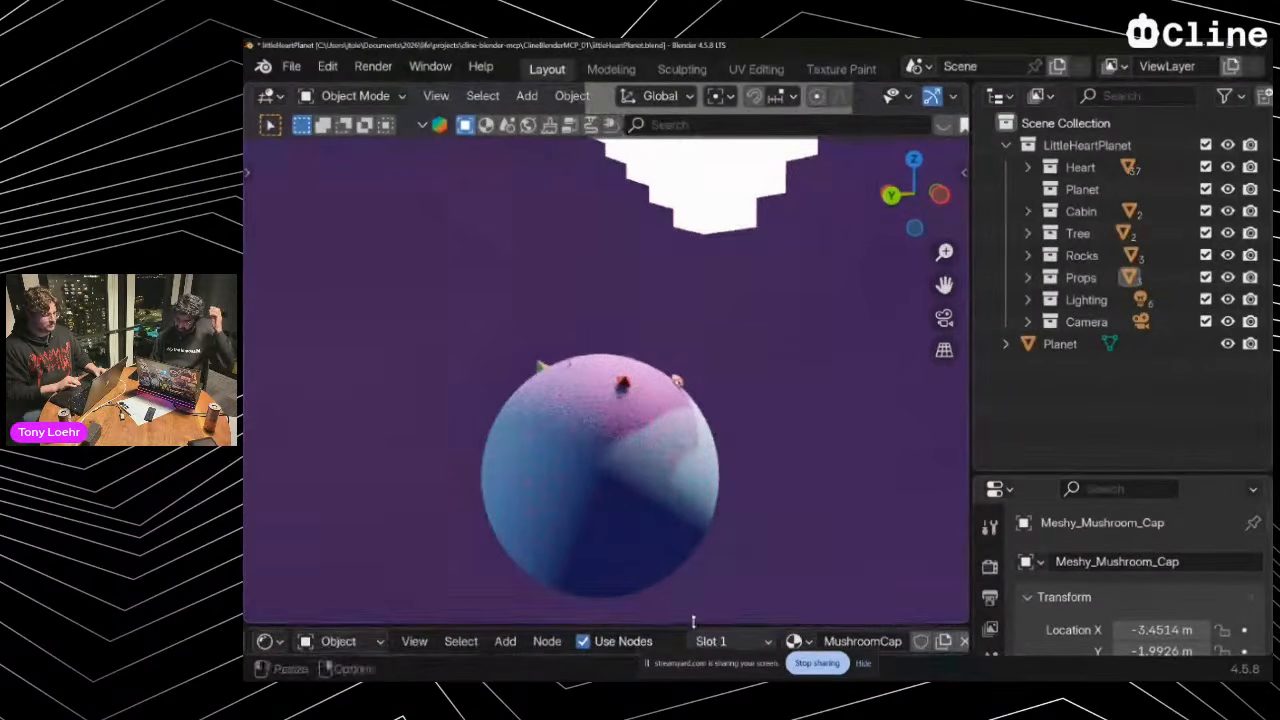
Enlarge the shader node area and select Meshy_MushroomHouse and Meshy_CrystalTree in the Outliner
drag(692, 628, 689, 502)
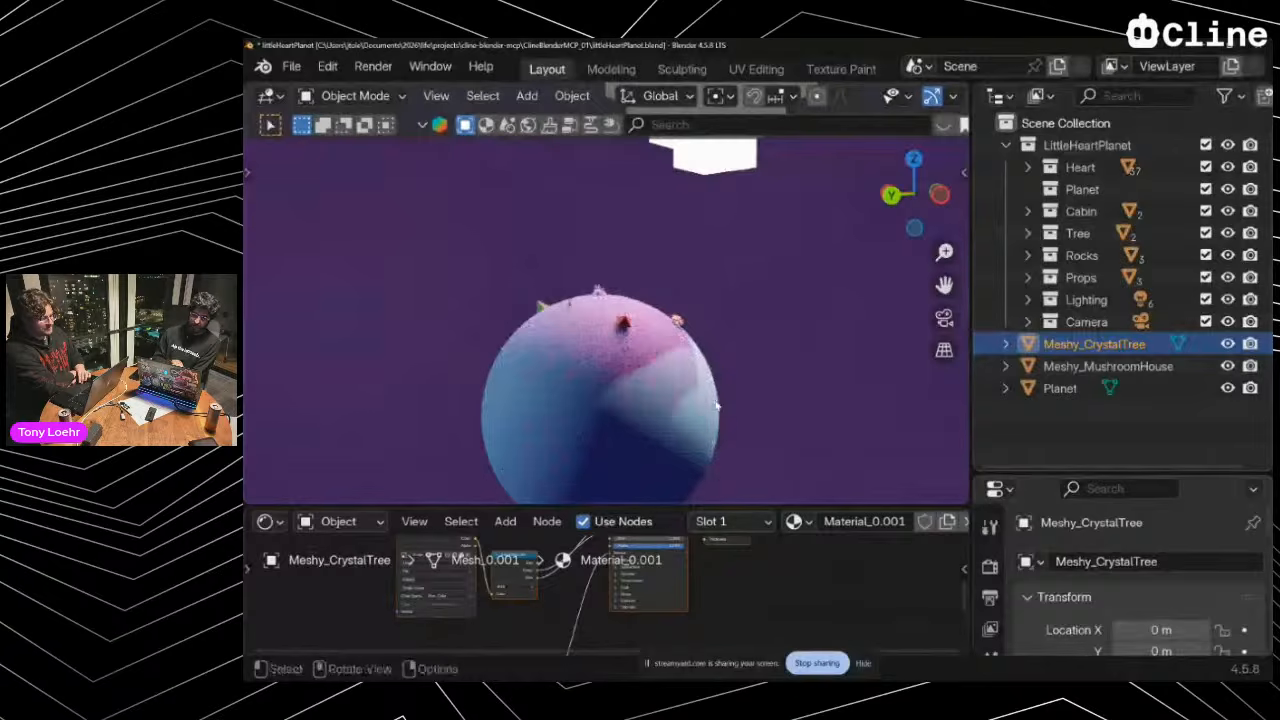
scroll(731, 277, up, 7)
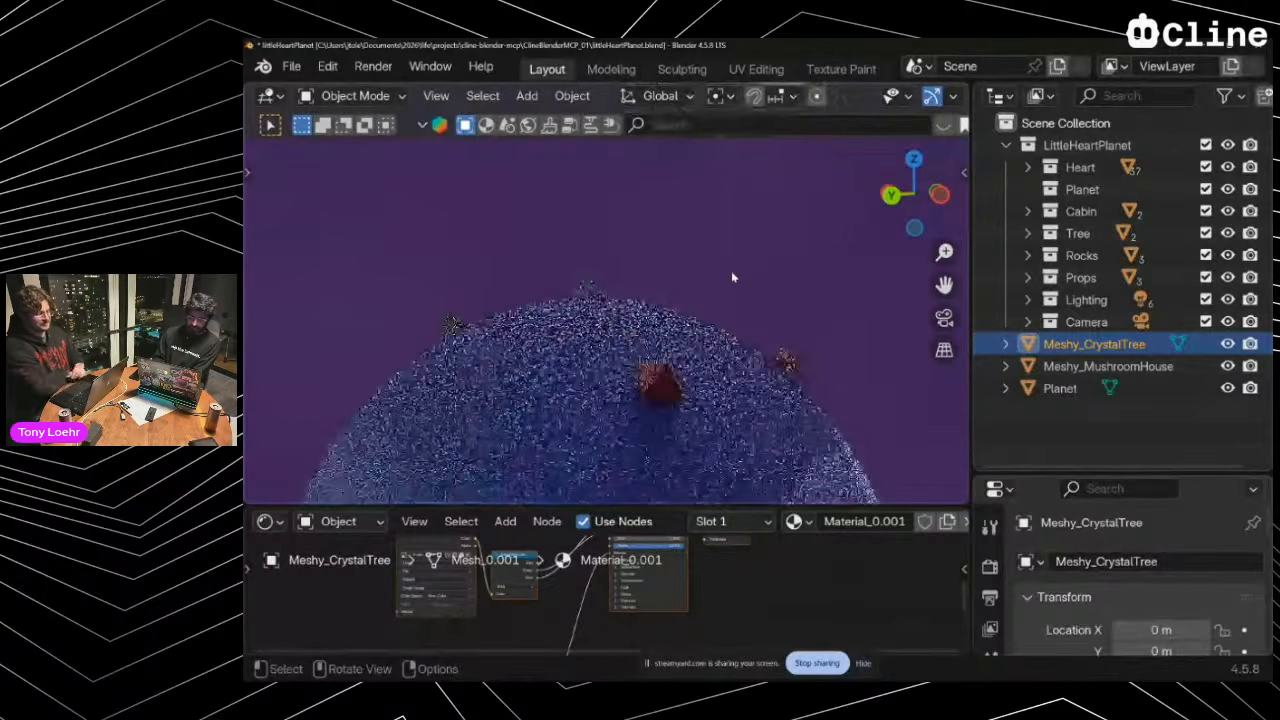
scroll(731, 277, up, 4)
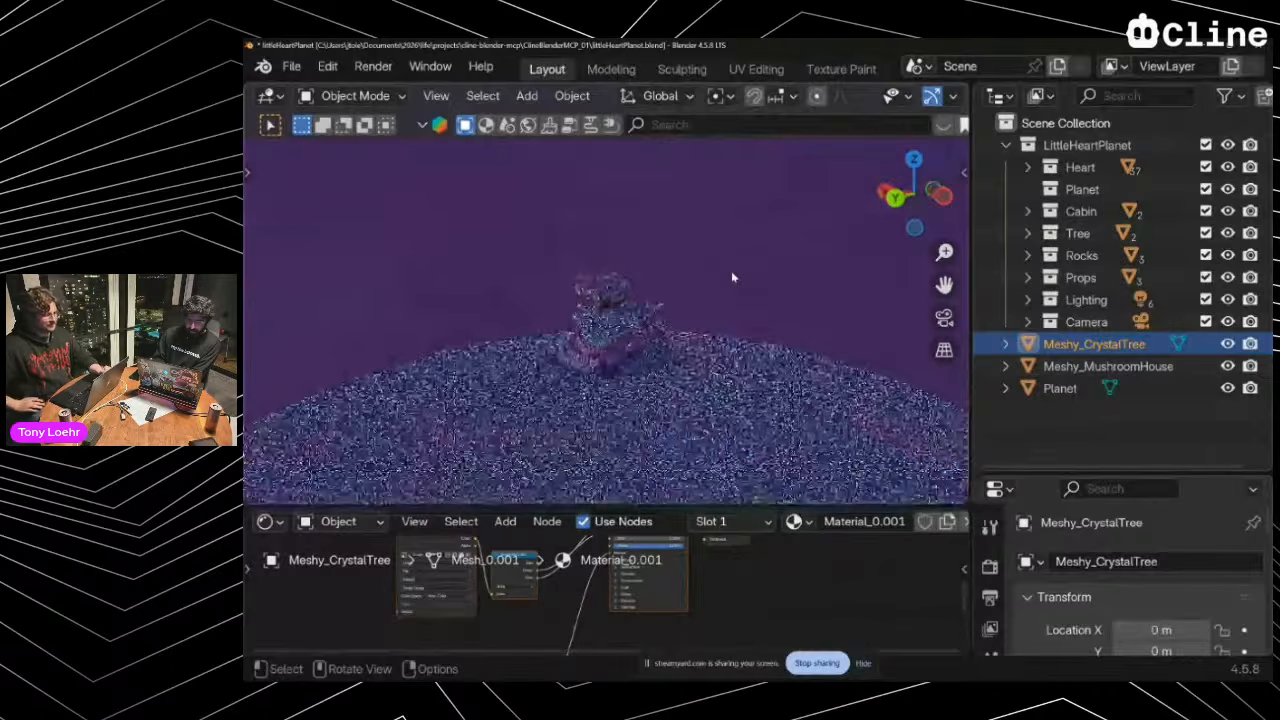
scroll(732, 277, up, 4)
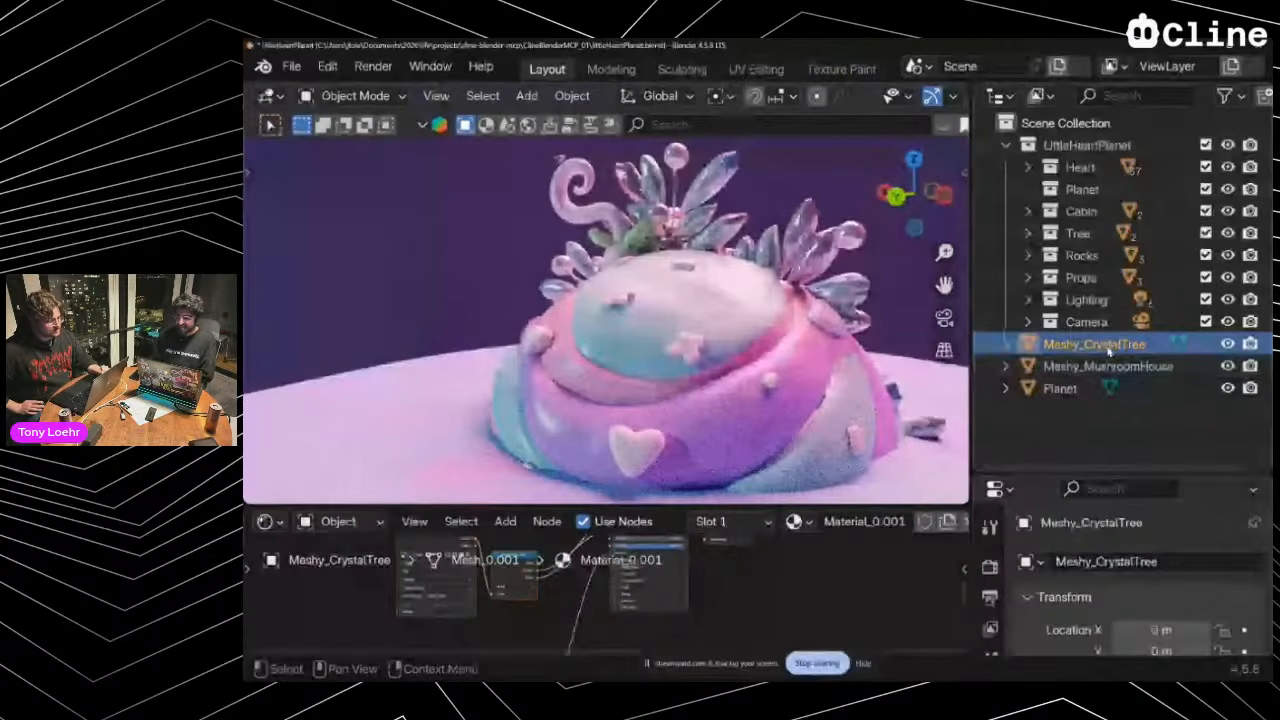
click(1072, 368)
click(1070, 343)
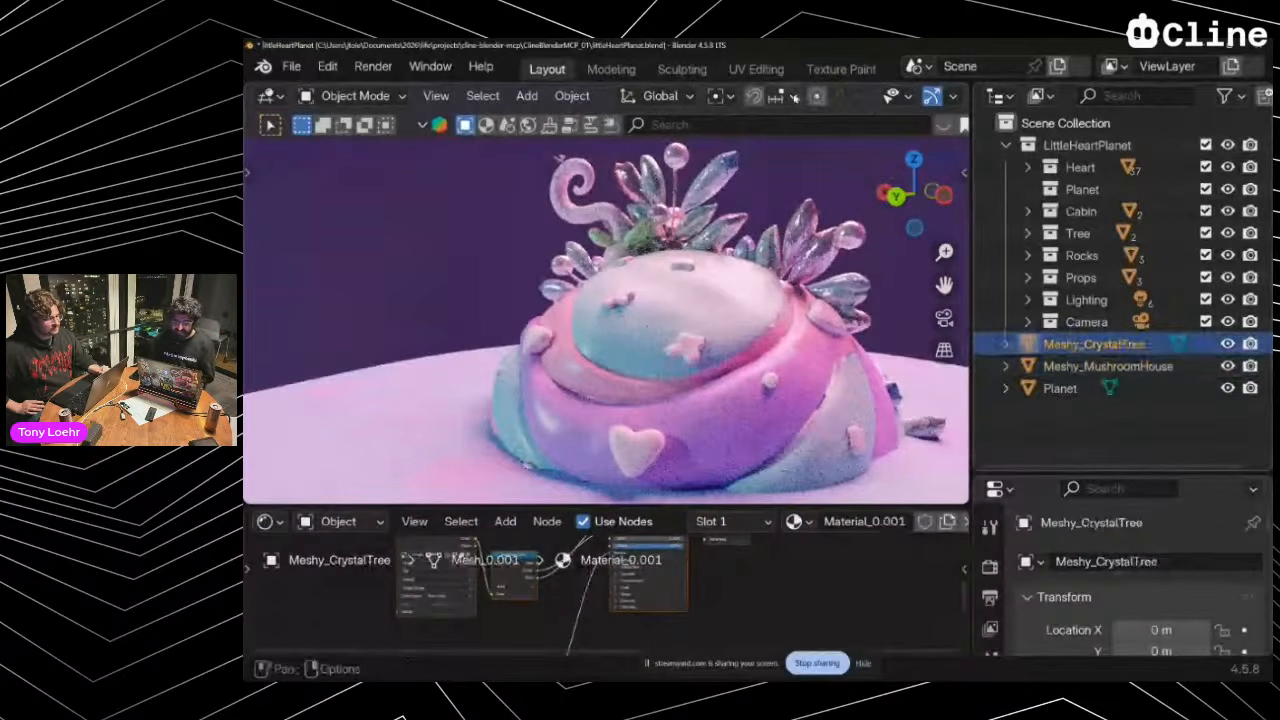
scroll(843, 96, down, 5)
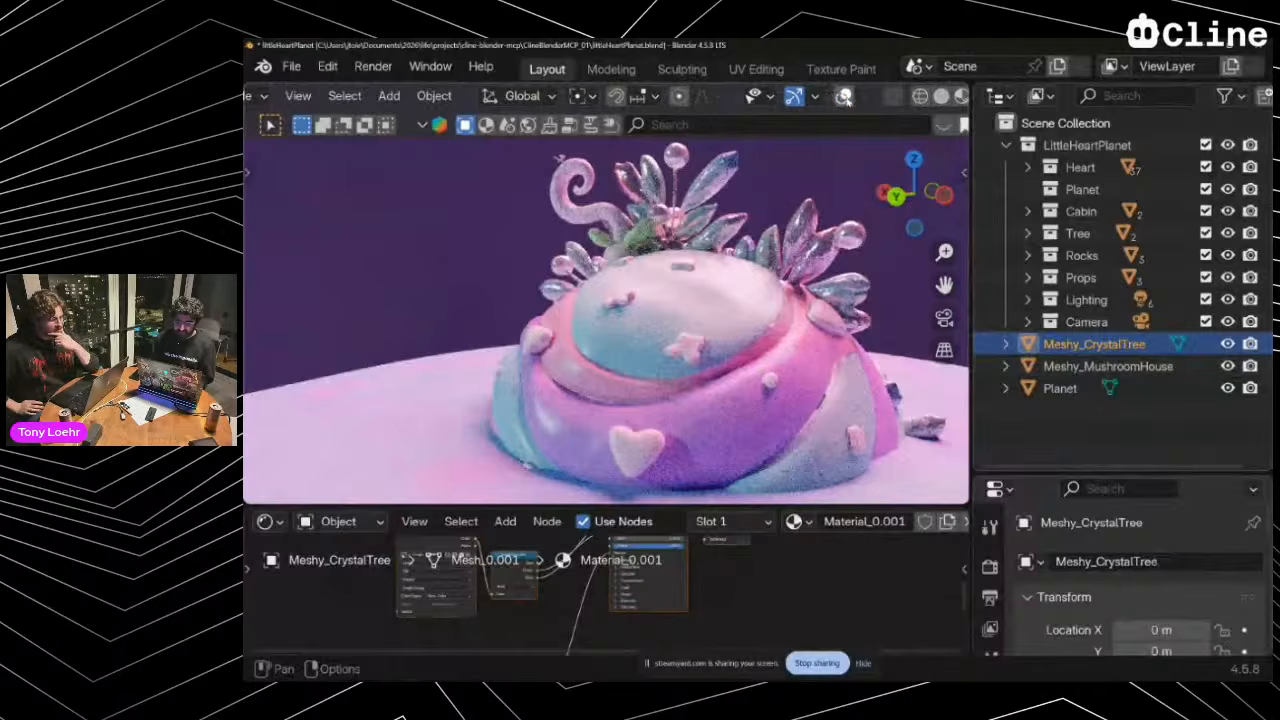
Toggle viewport overlays while switching selection between Meshy_MushroomHouse and Meshy_CrystalTree
click(843, 96)
click(1090, 366)
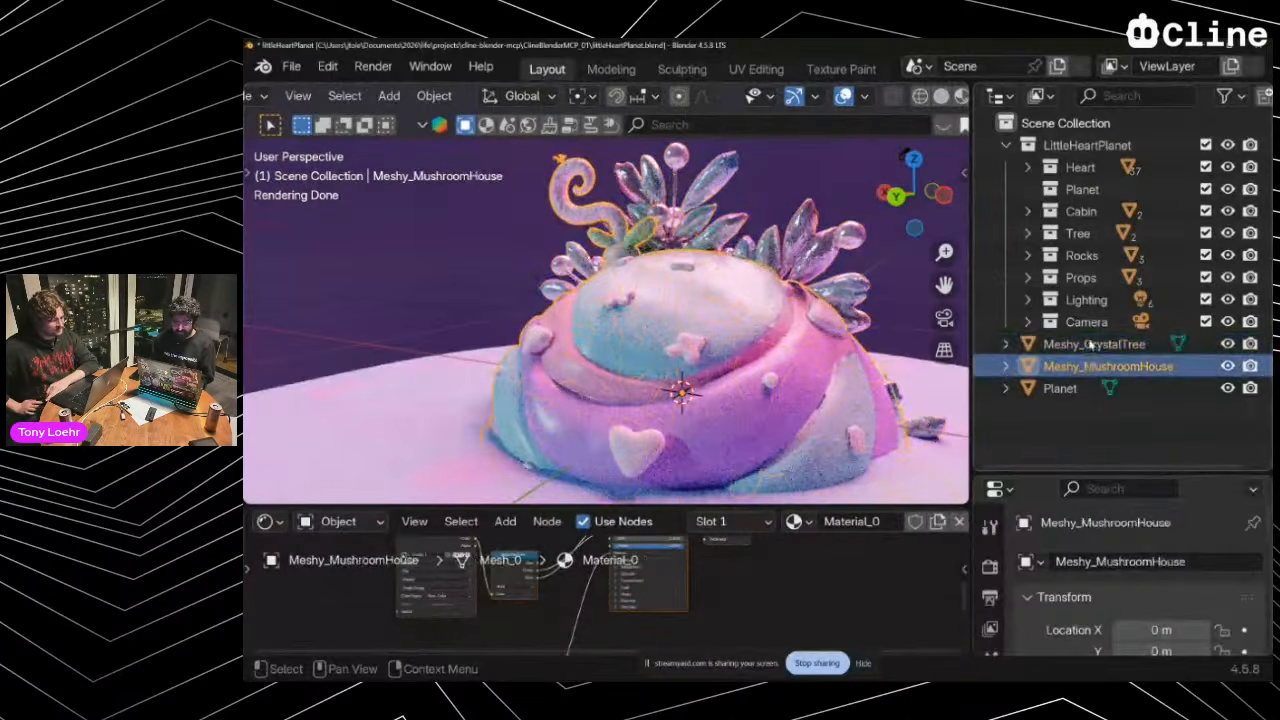
click(1092, 343)
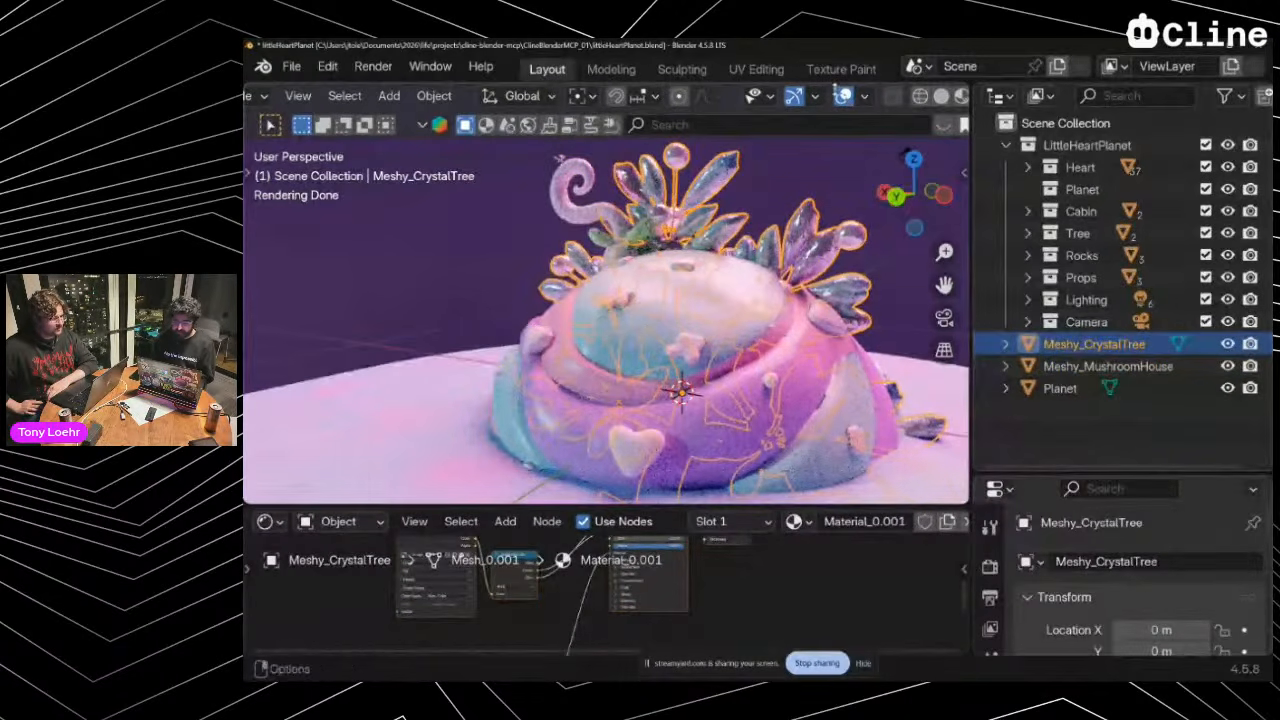
click(843, 96)
click(1133, 366)
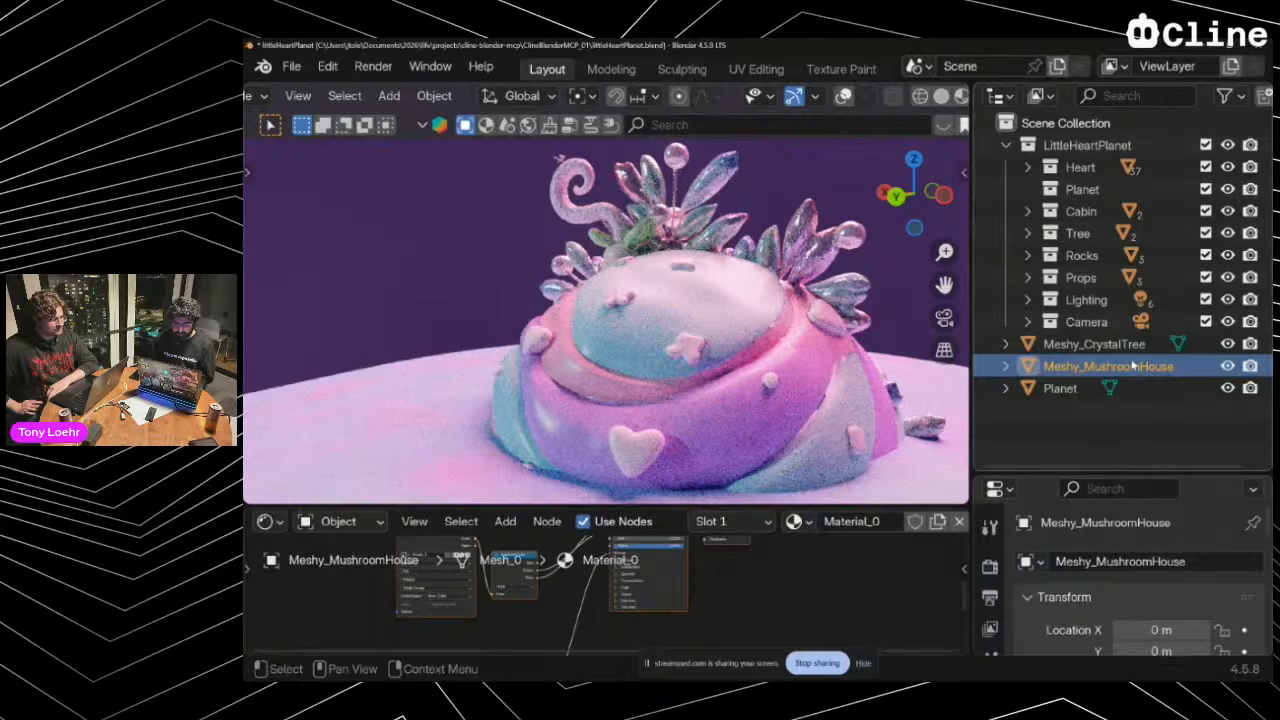
key(ctrl+z)
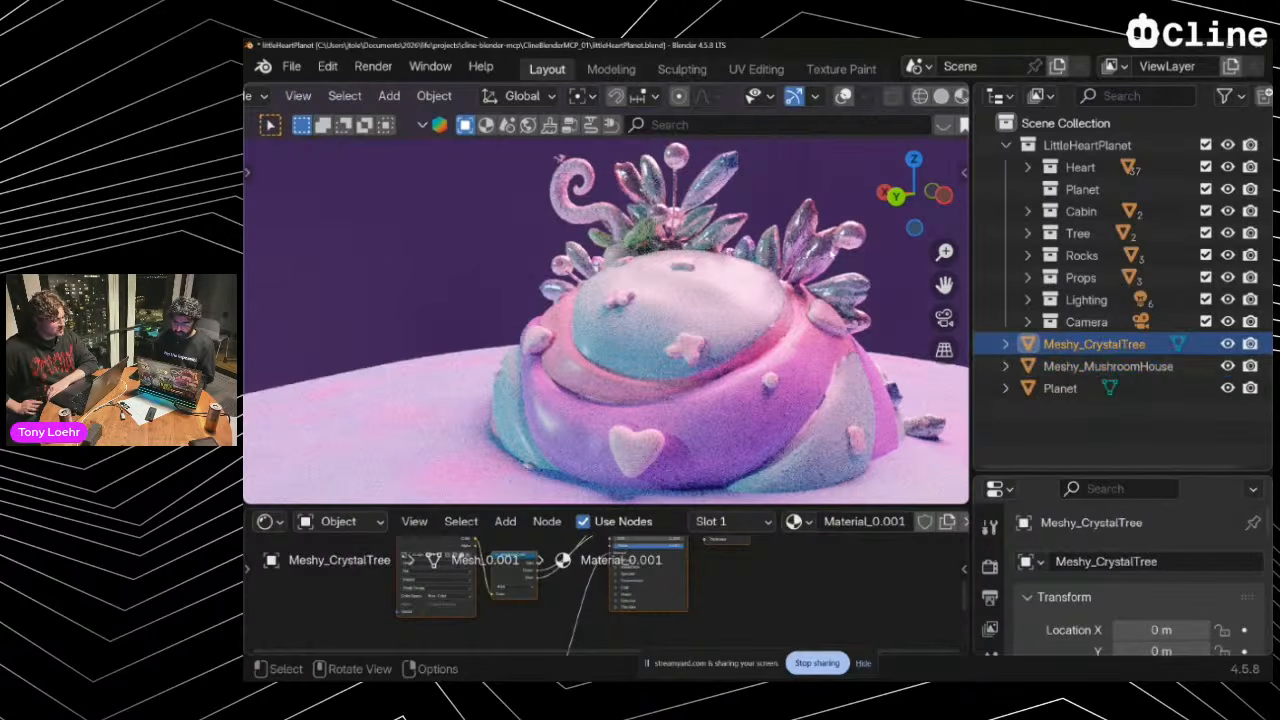
key(ctrl+shift+z)
key(ctrl+z)
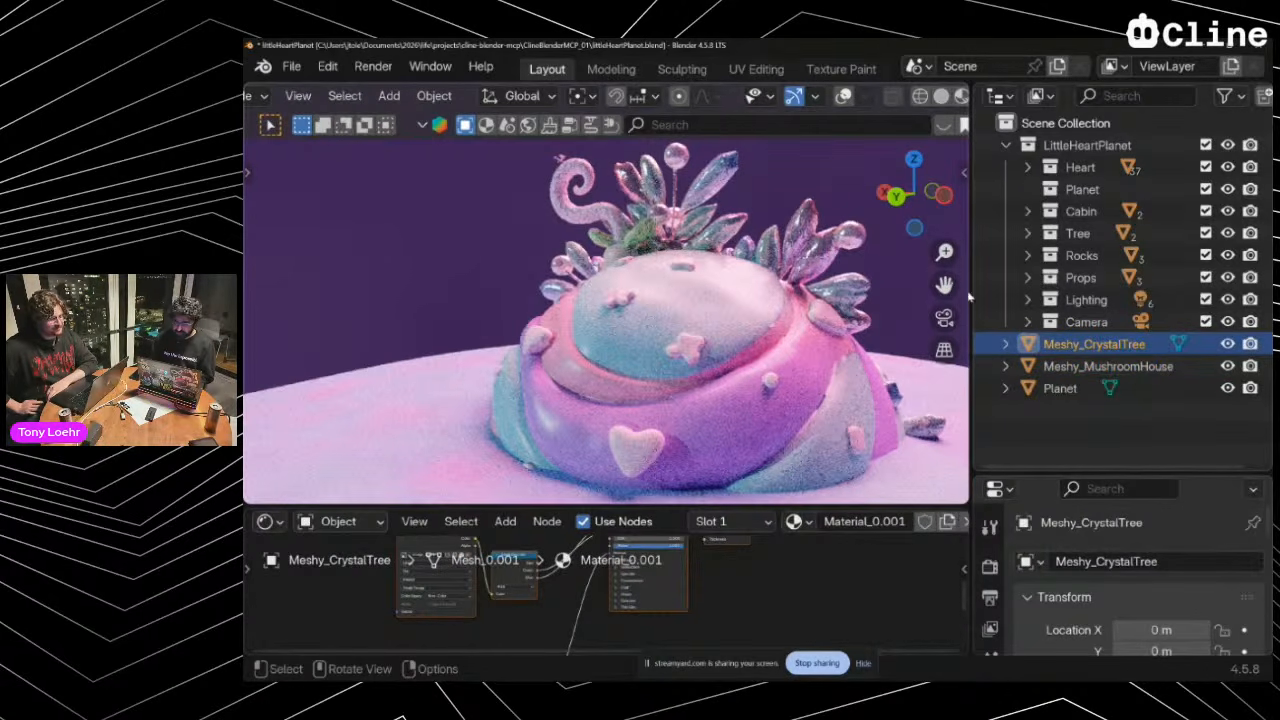
key(ctrl+shift+z)
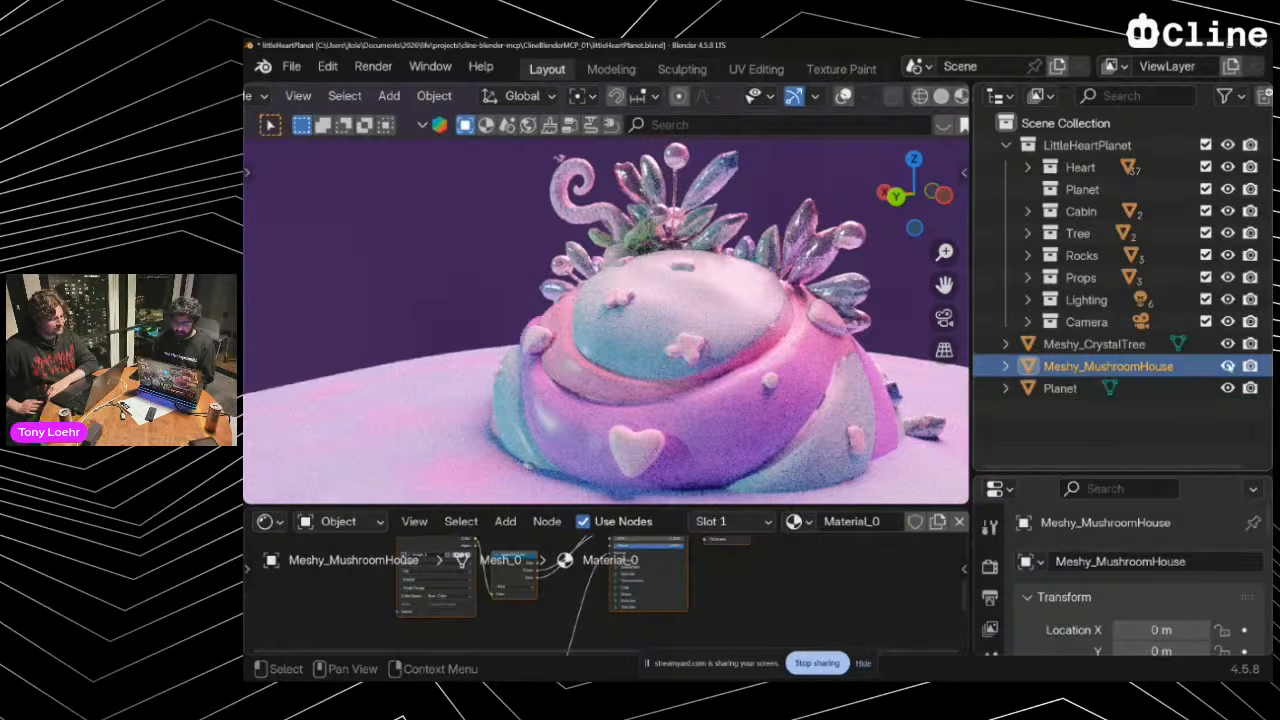
Hide then unhide Meshy_MushroomHouse to reveal the crystal tree, and enlarge the 3D view
click(1228, 366)
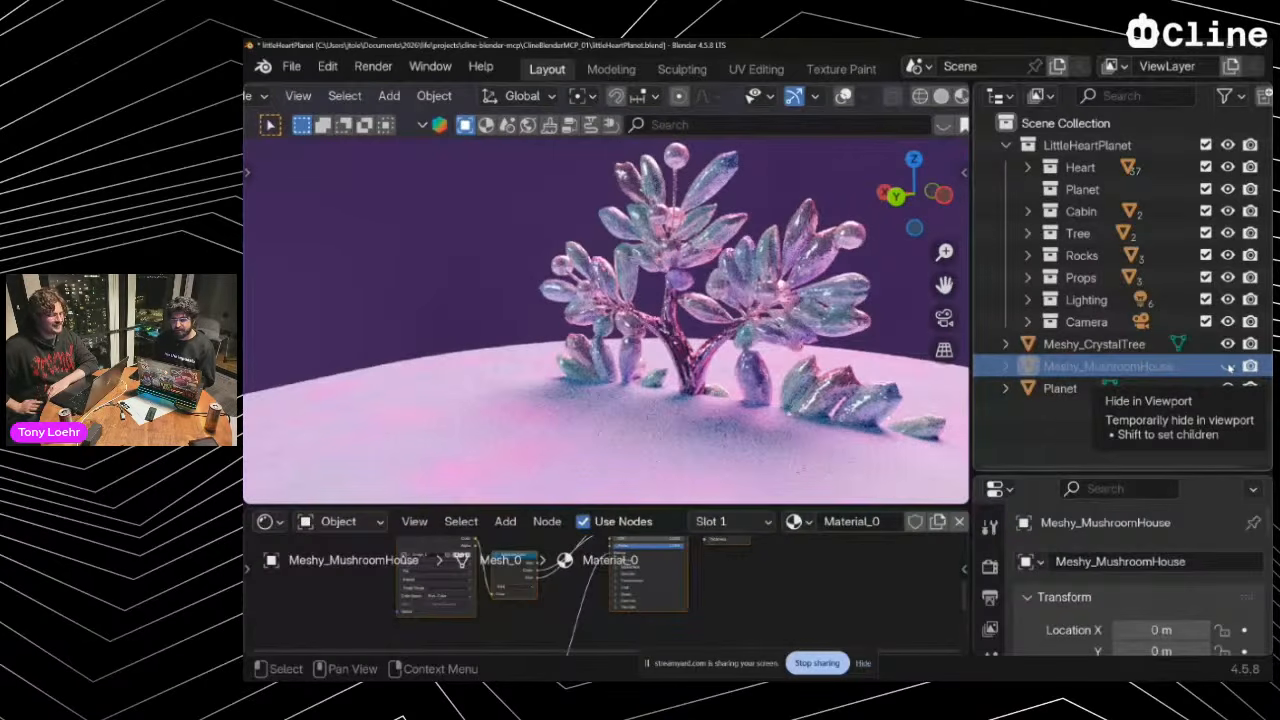
click(1229, 367)
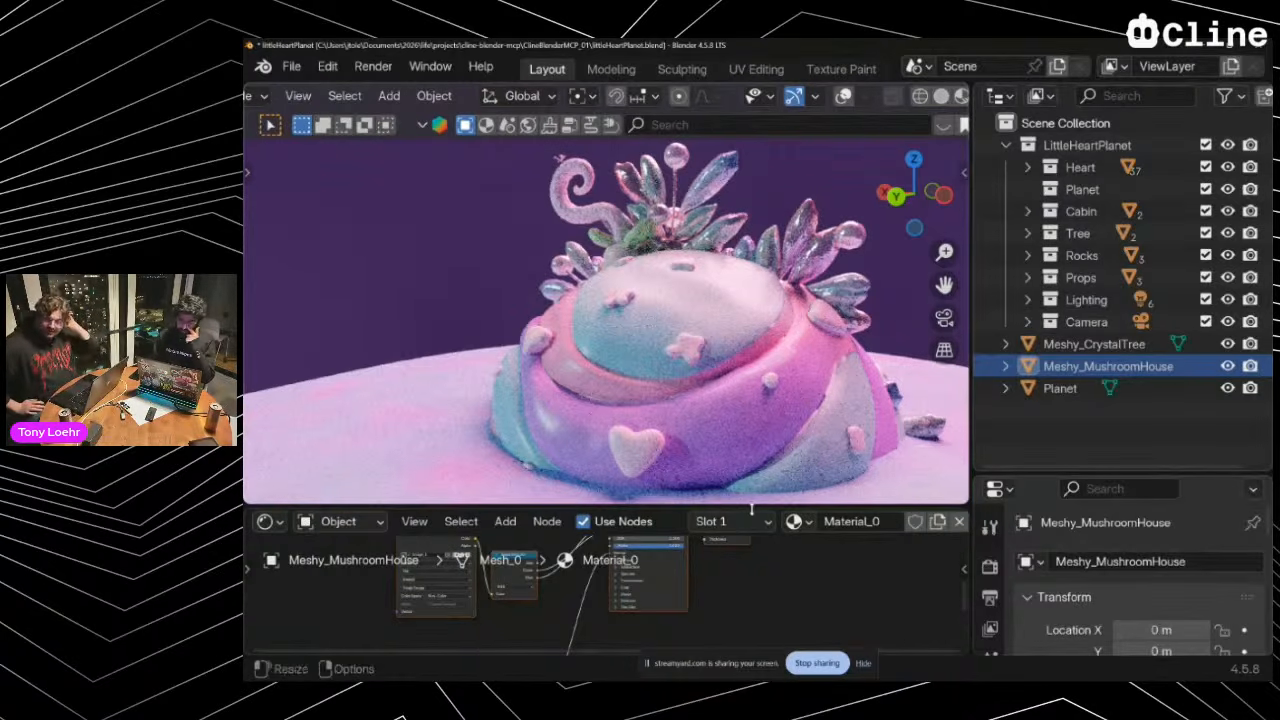
drag(744, 507, 744, 627)
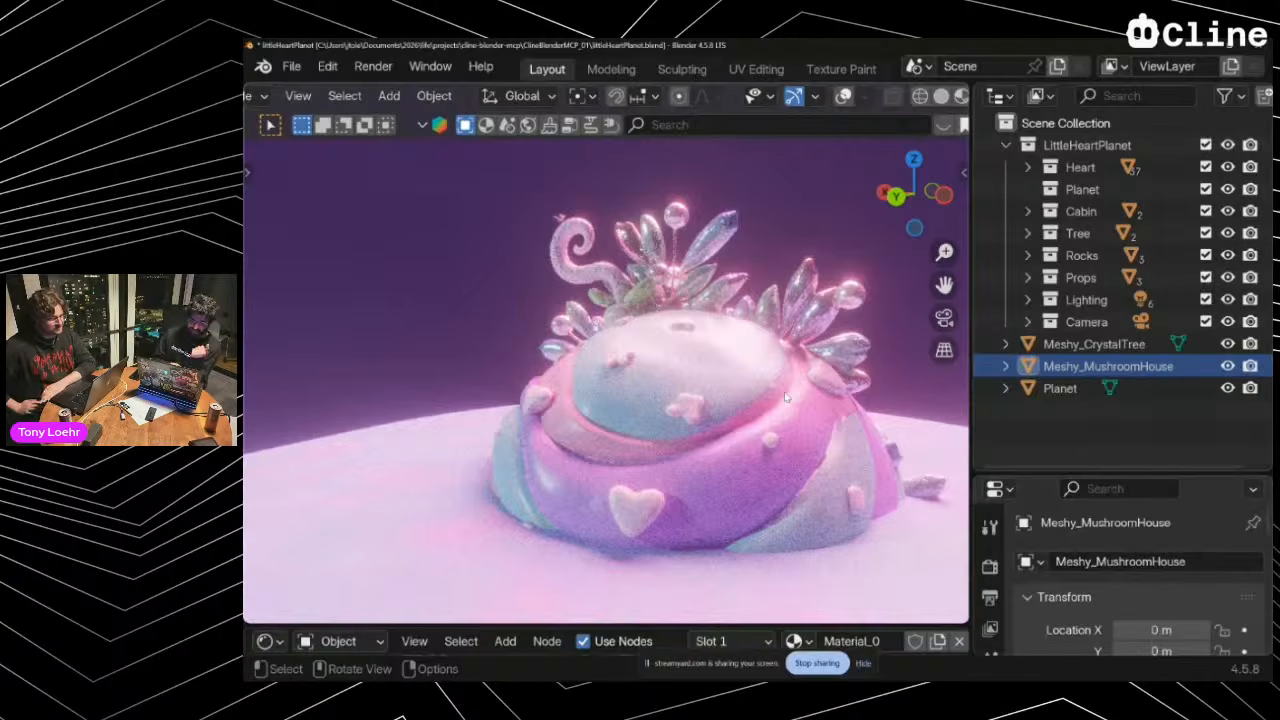
scroll(786, 398, down, 5)
scroll(786, 398, down, 5)
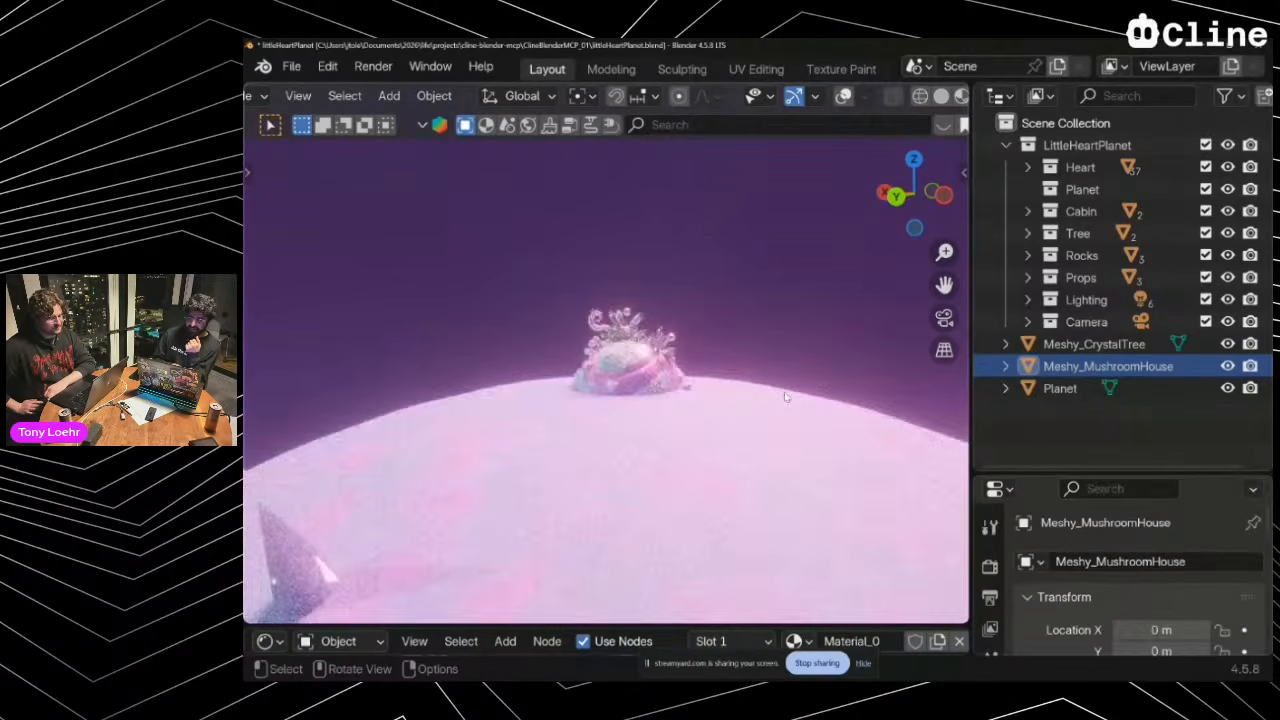
scroll(786, 398, down, 6)
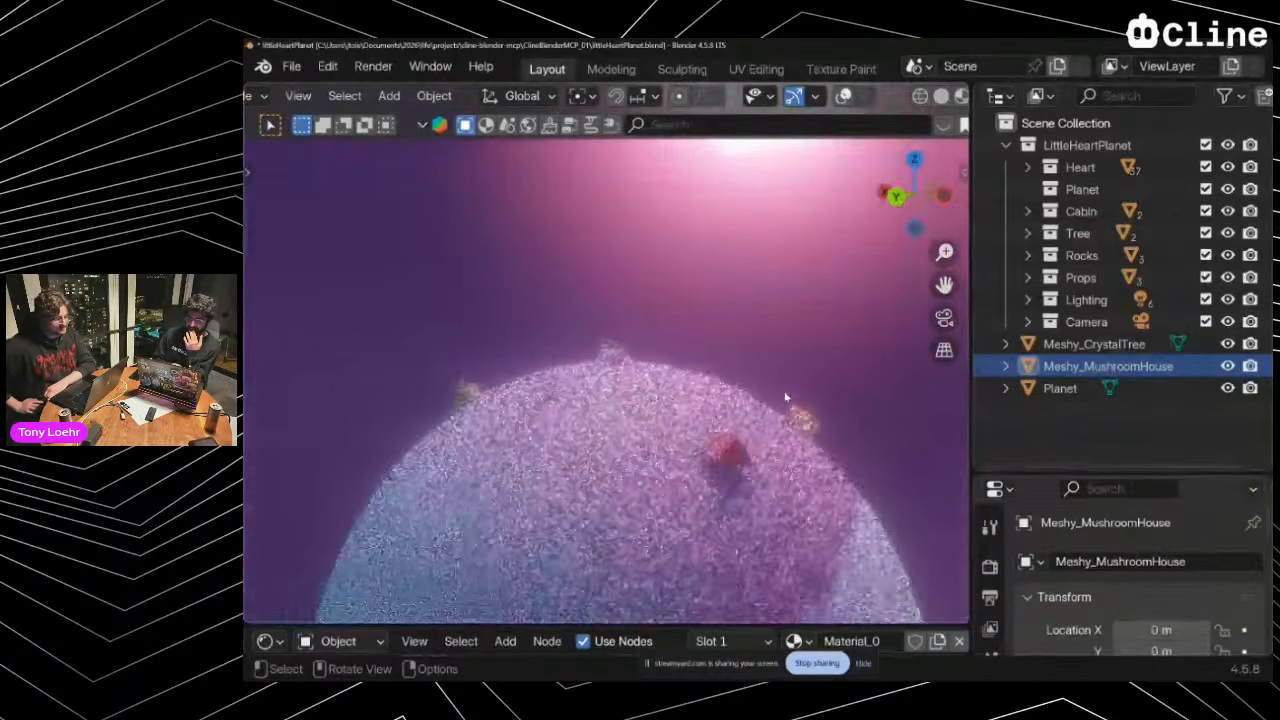
scroll(786, 398, down, 6)
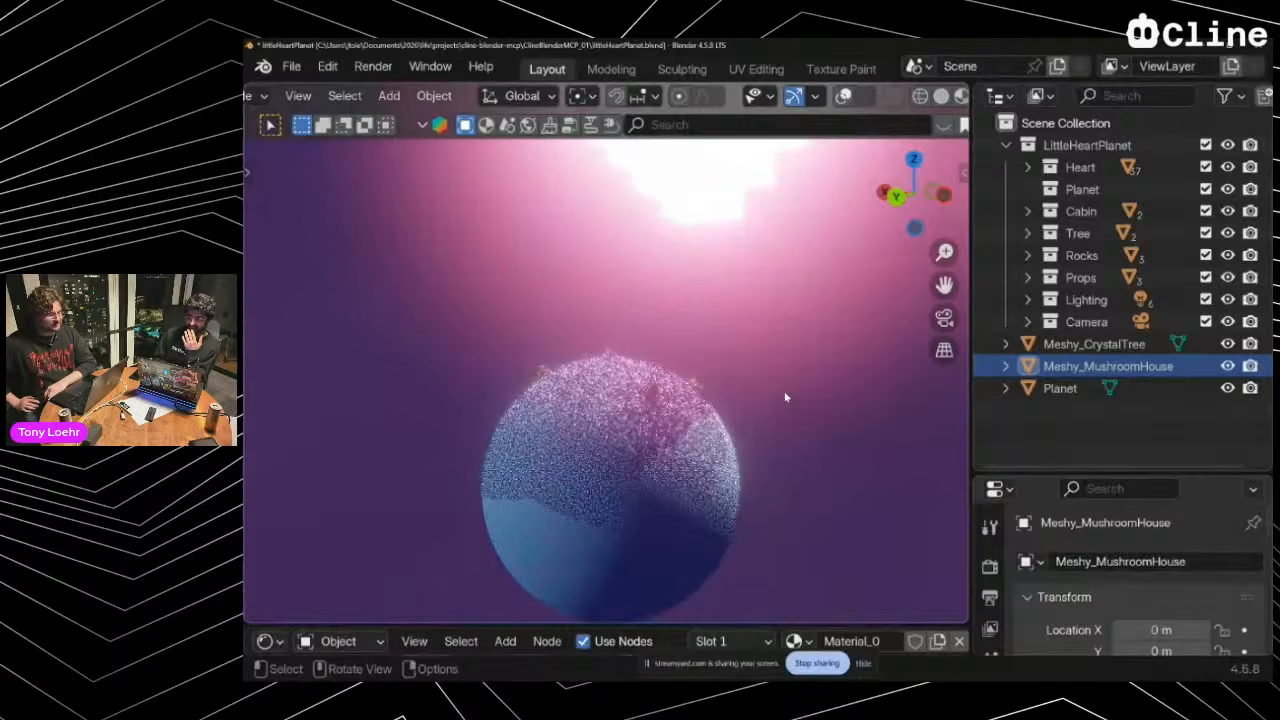
scroll(786, 398, up, 8)
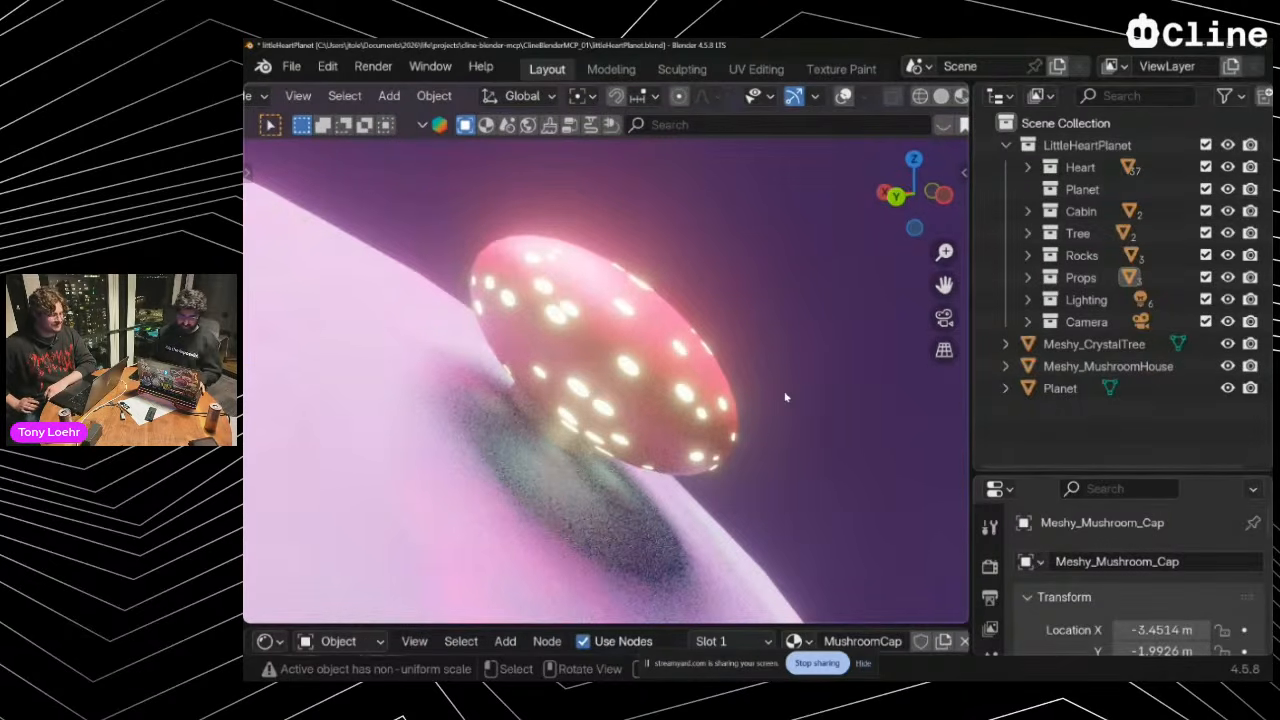
key(super+Tab)
click(762, 348)
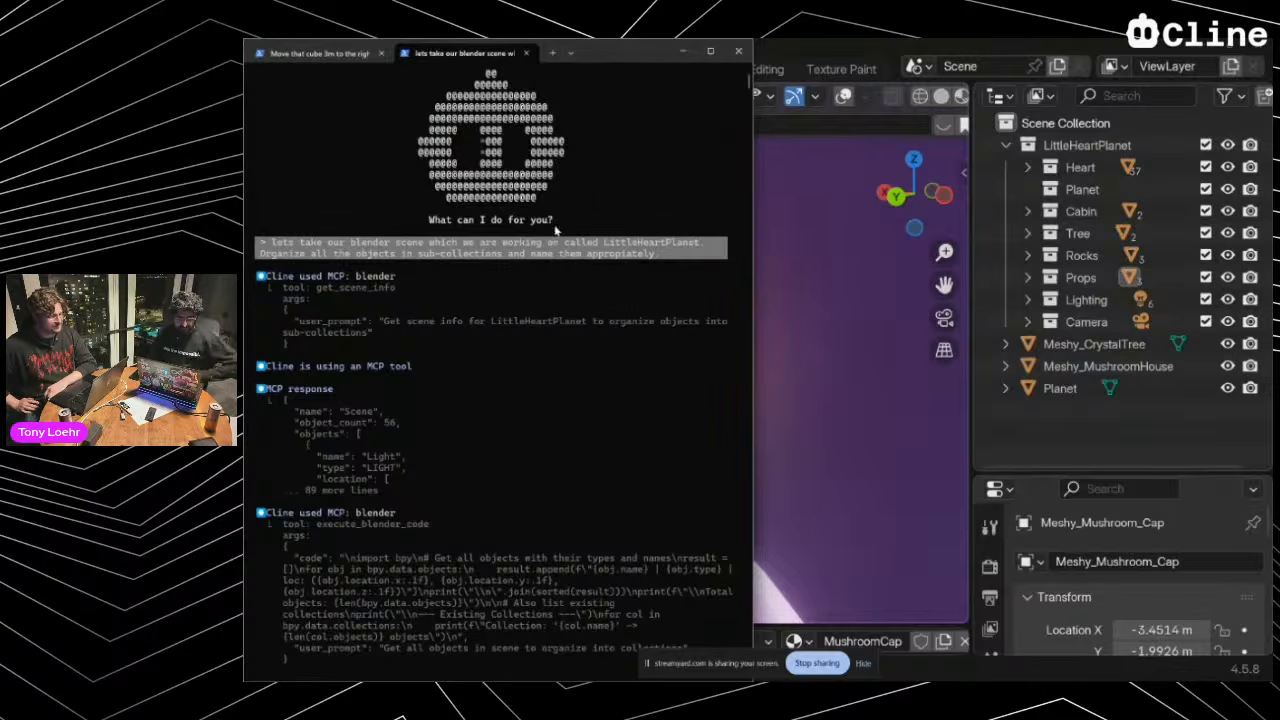
click(325, 53)
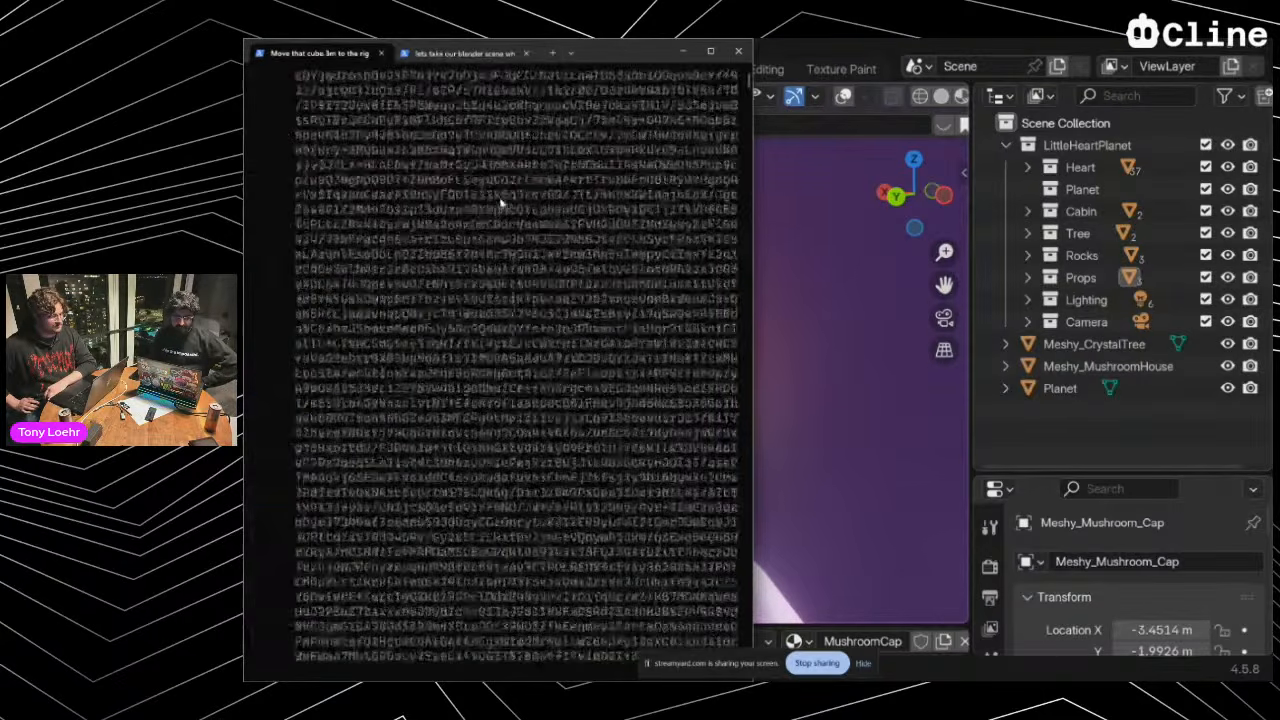
click(462, 53)
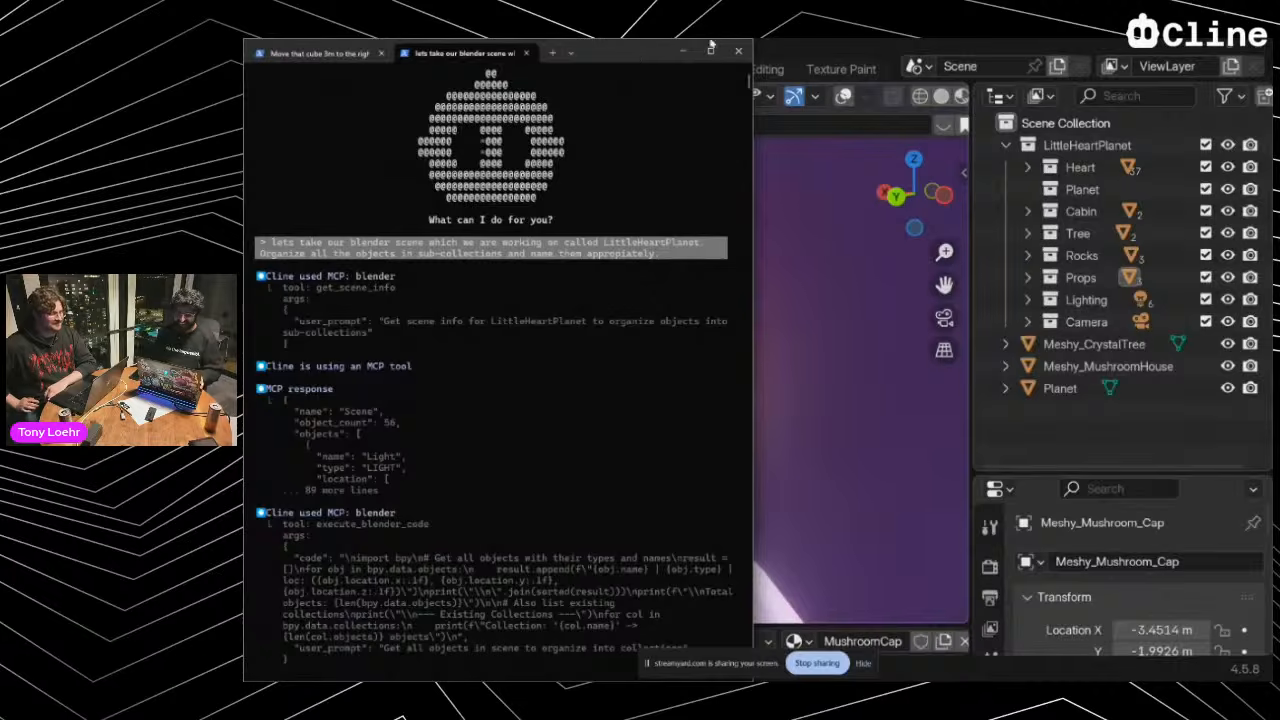
click(878, 59)
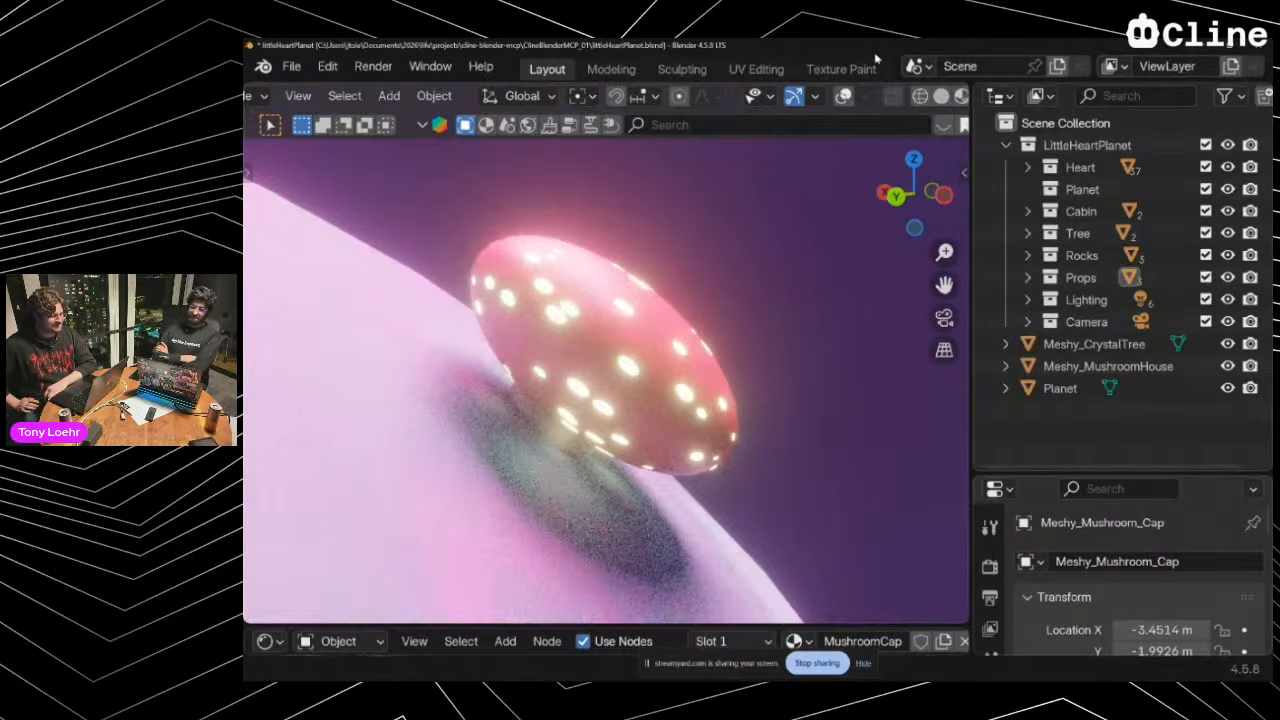
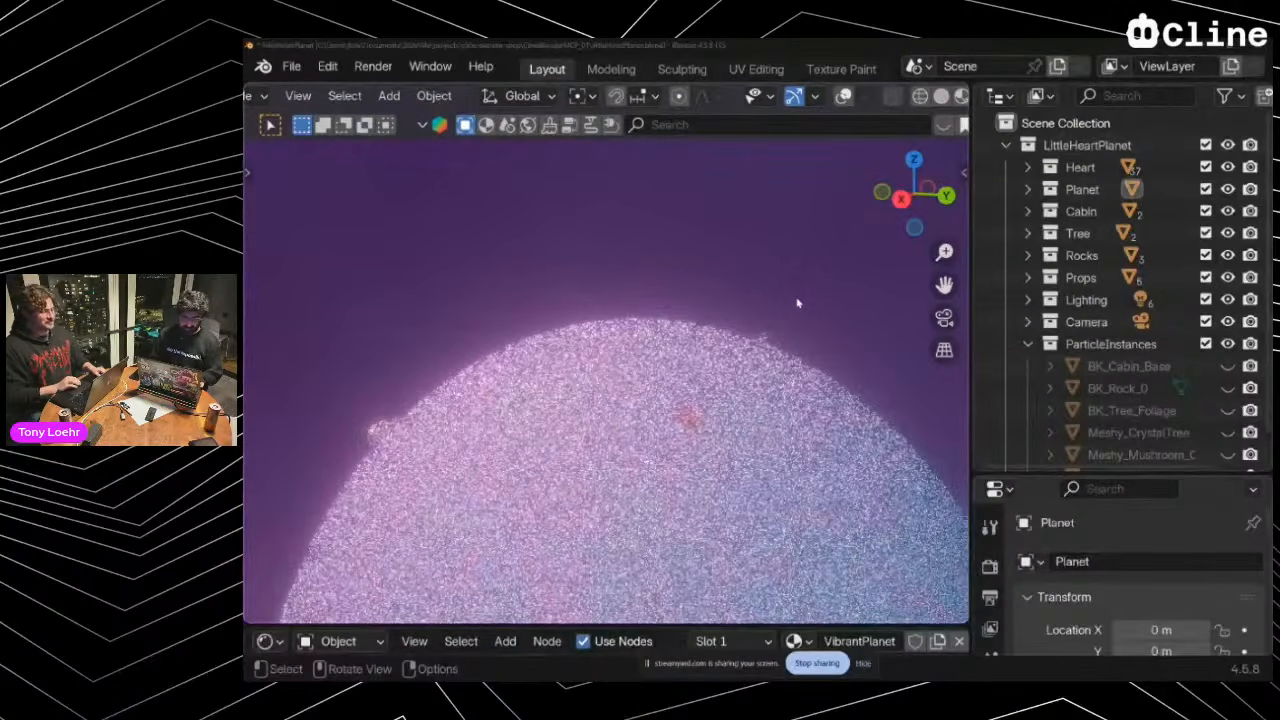
Switch to Windows Terminal and open a new PowerShell tab
key(alt+Tab)
key(alt+Tab)
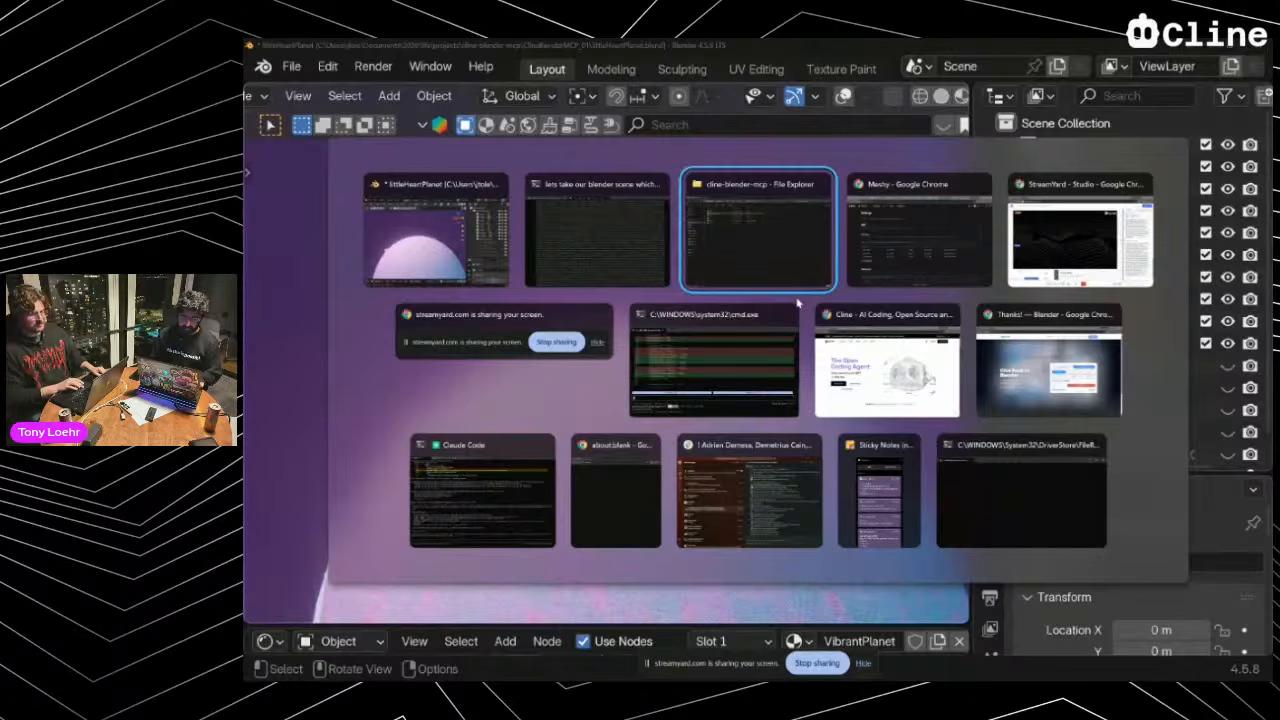
key(alt+shift+Tab)
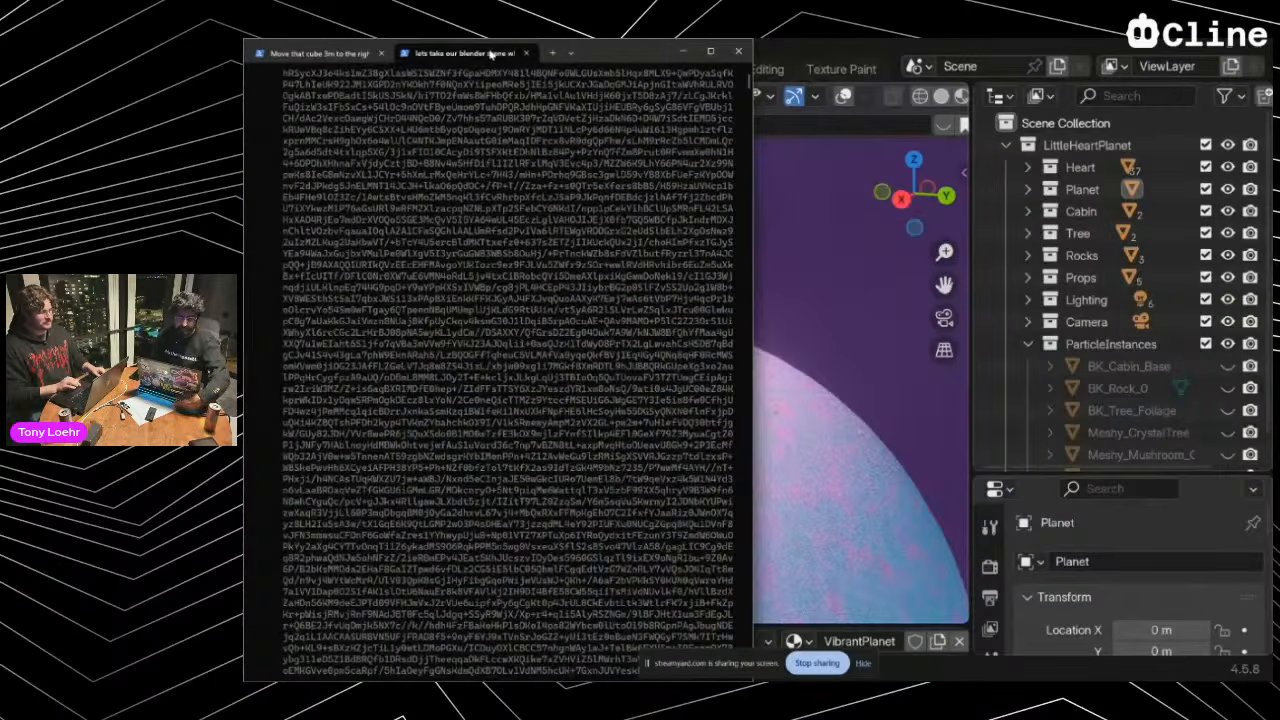
click(552, 52)
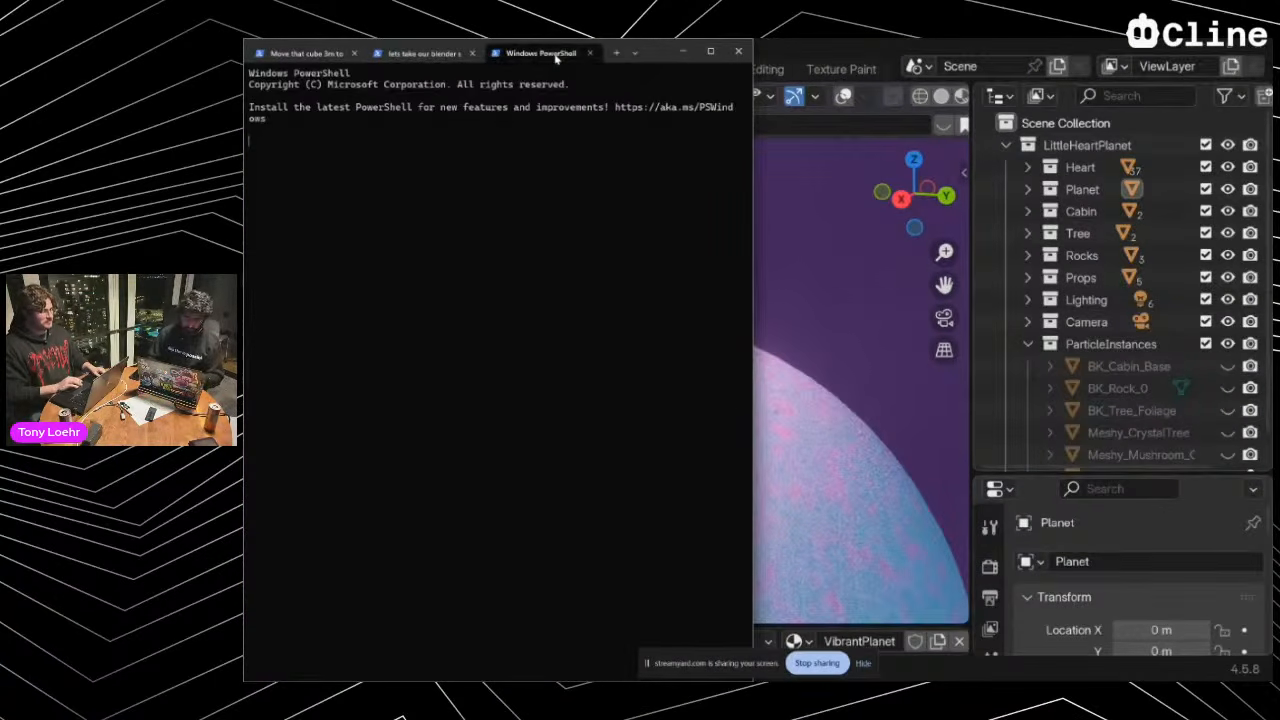
text(cline)
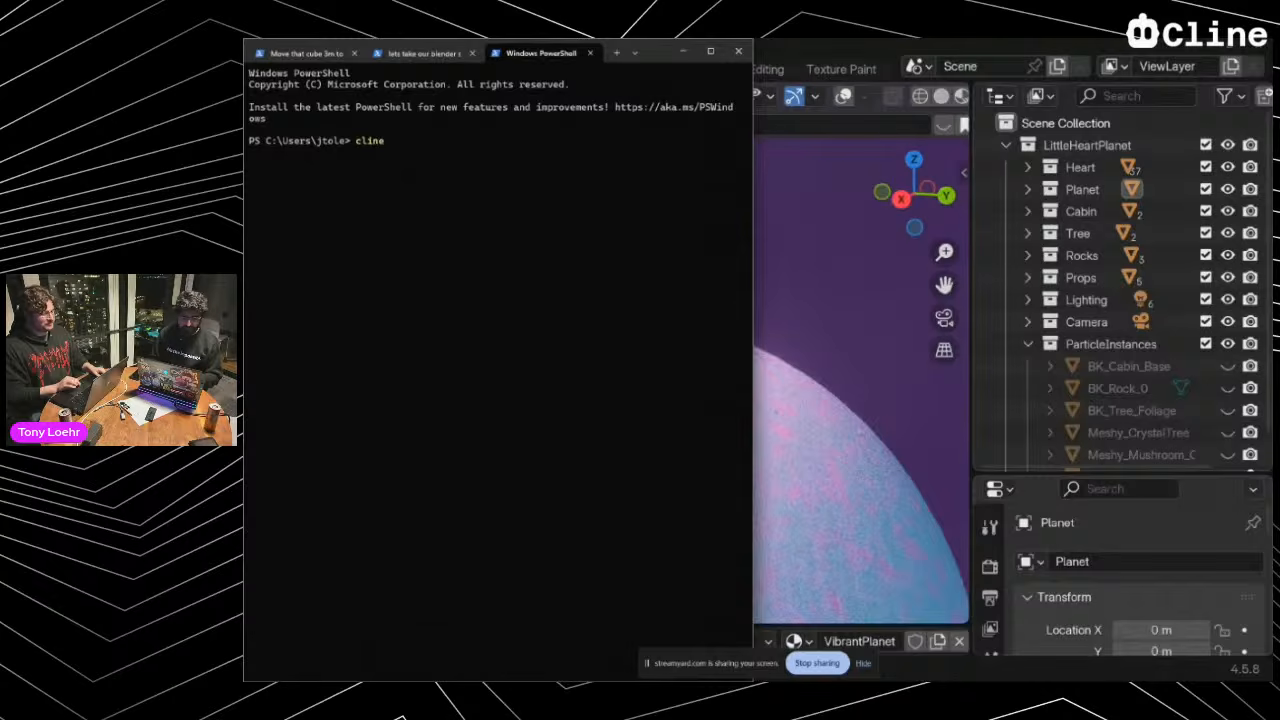
key(BackSpace)
key(BackSpace)
key(BackSpace)
key(BackSpace)
key(BackSpace)
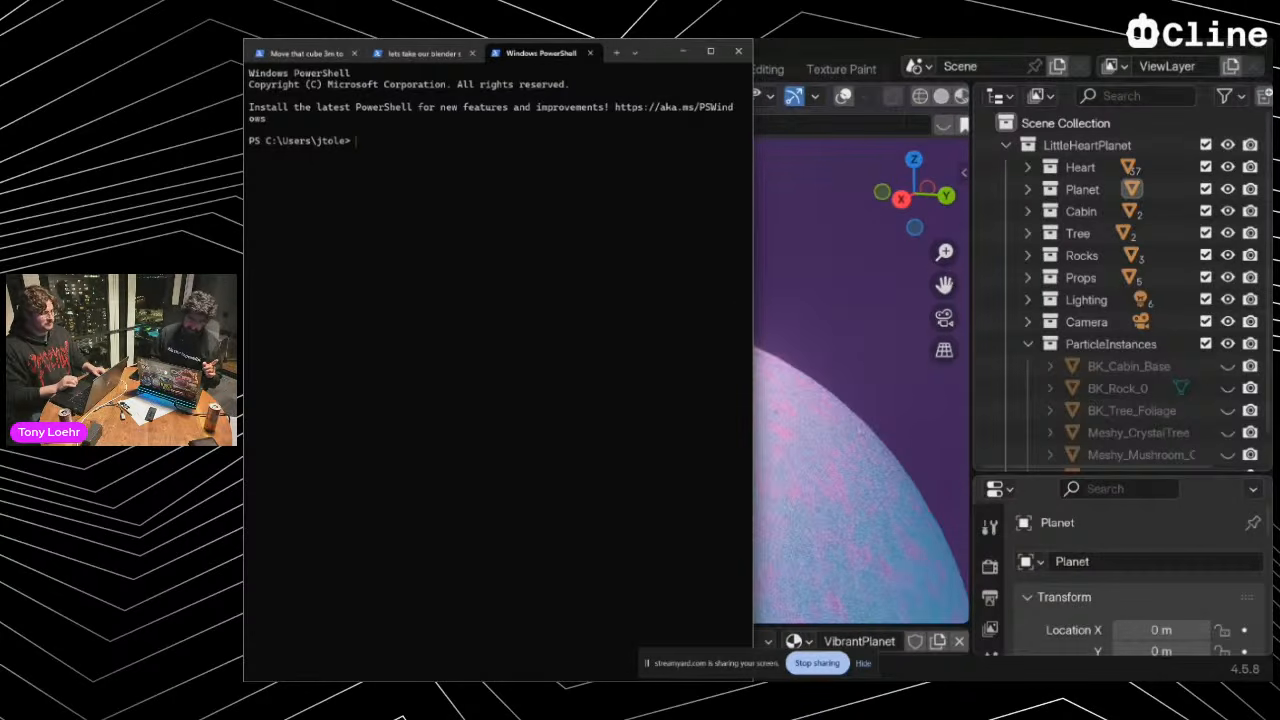
text(cd .\cline)
key(Tab)
Recall the cd command for the life folder and strip the opening quote from its path
key(Up)
key(Up)
key(Up)
key(Up)
key(Up)
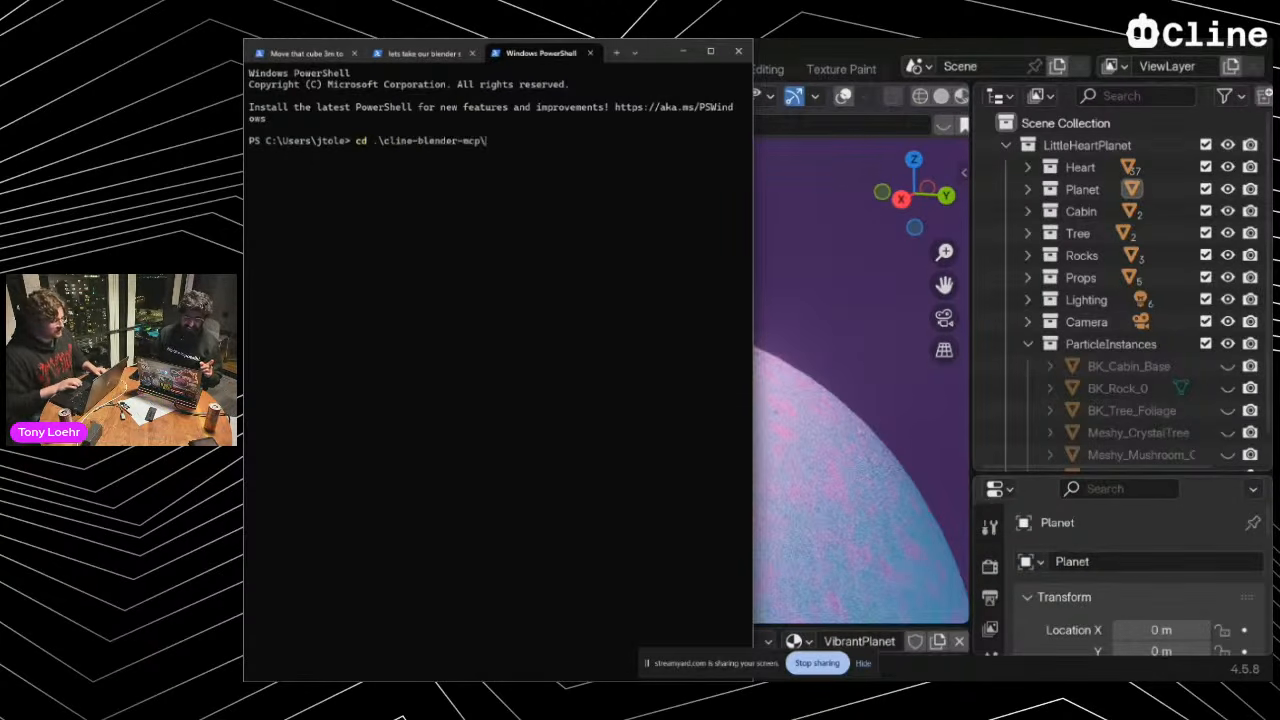
key(Up)
key(Up)
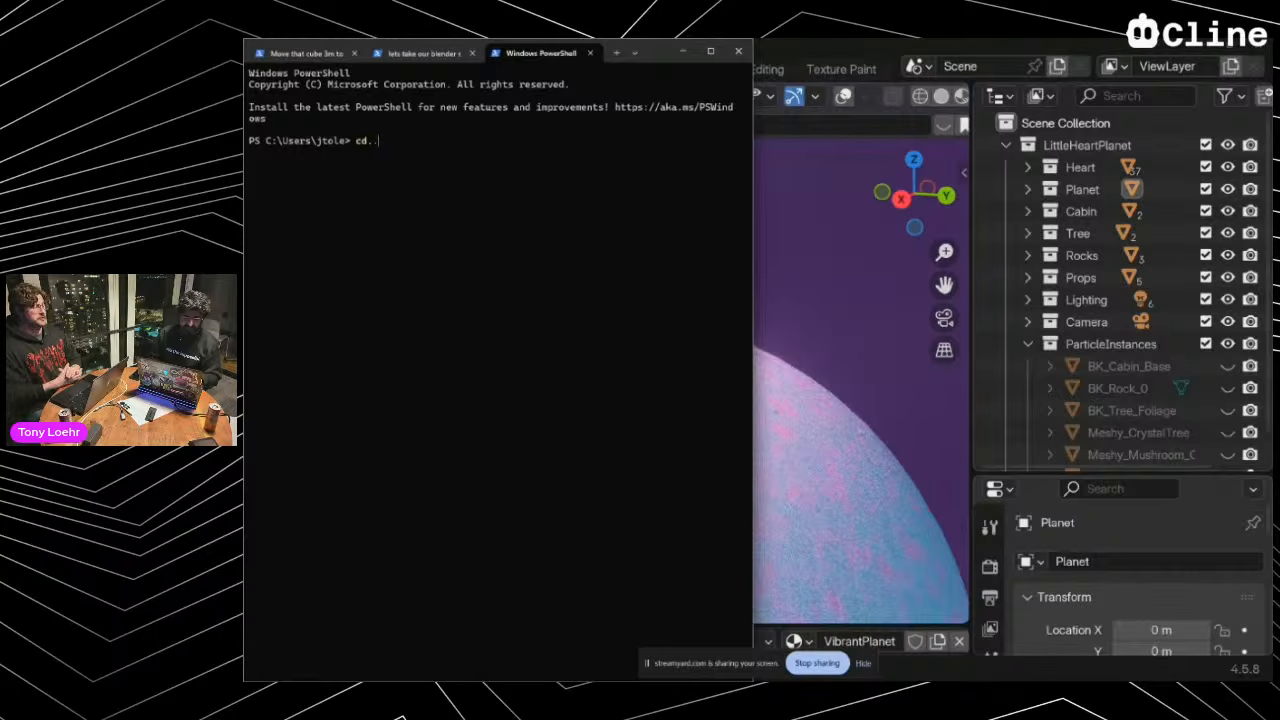
key(Up)
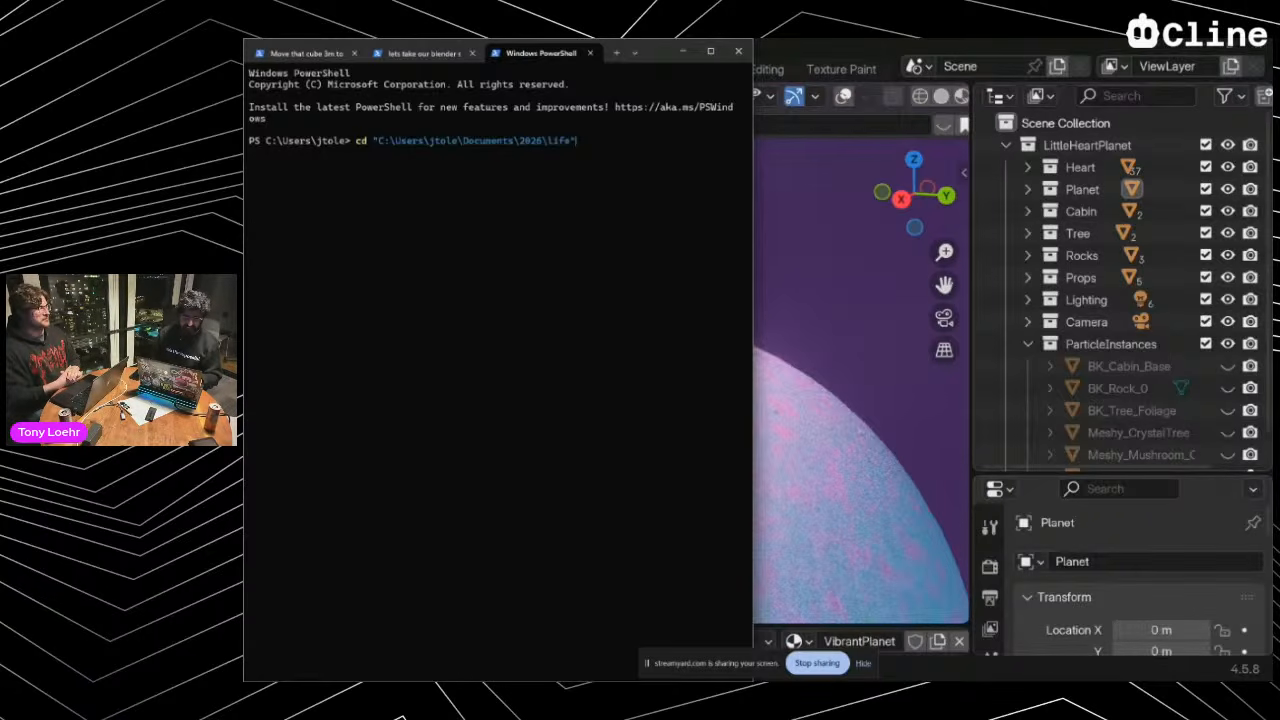
key(Up)
key(Up)
key(Up)
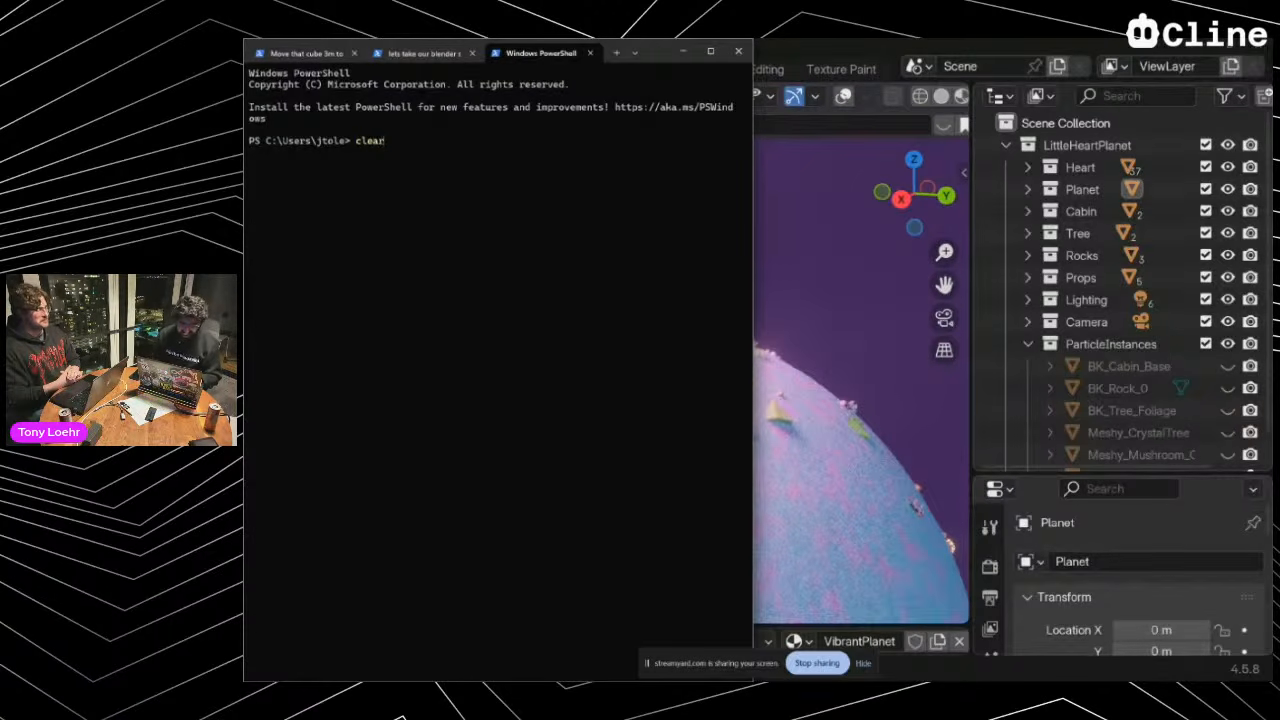
key(Up)
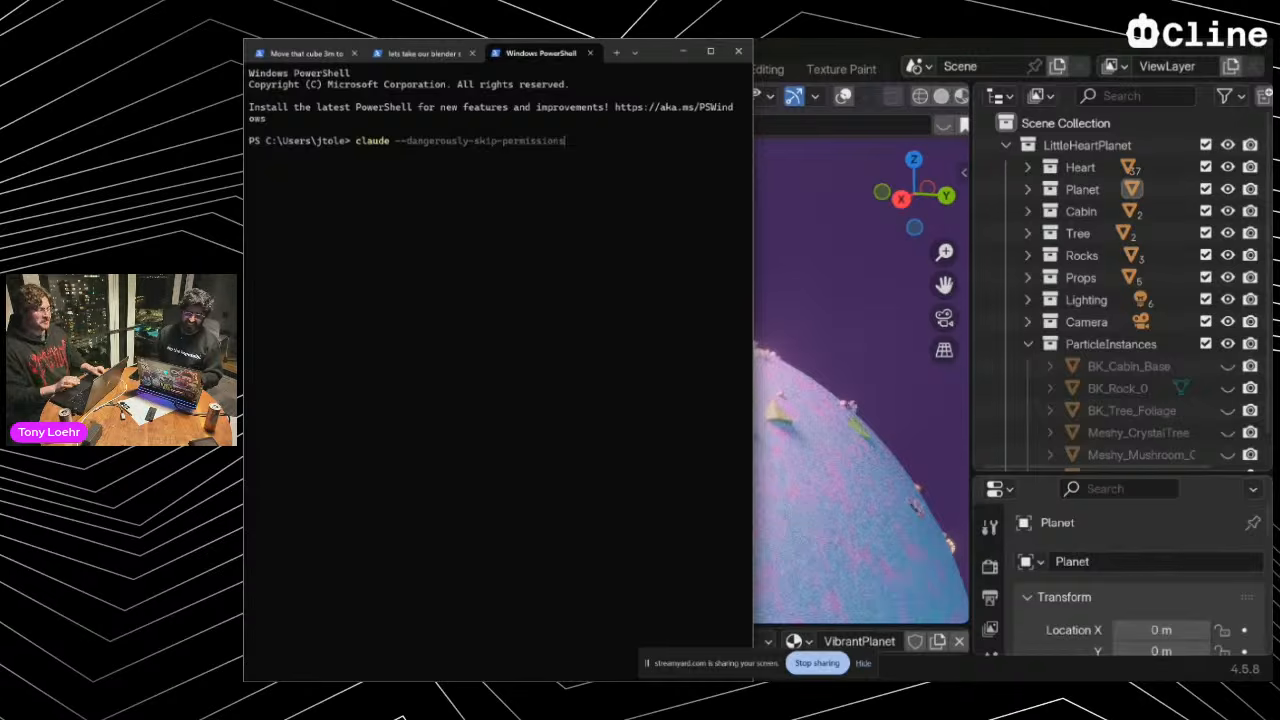
key(Down)
key(Down)
key(Down)
key(Down)
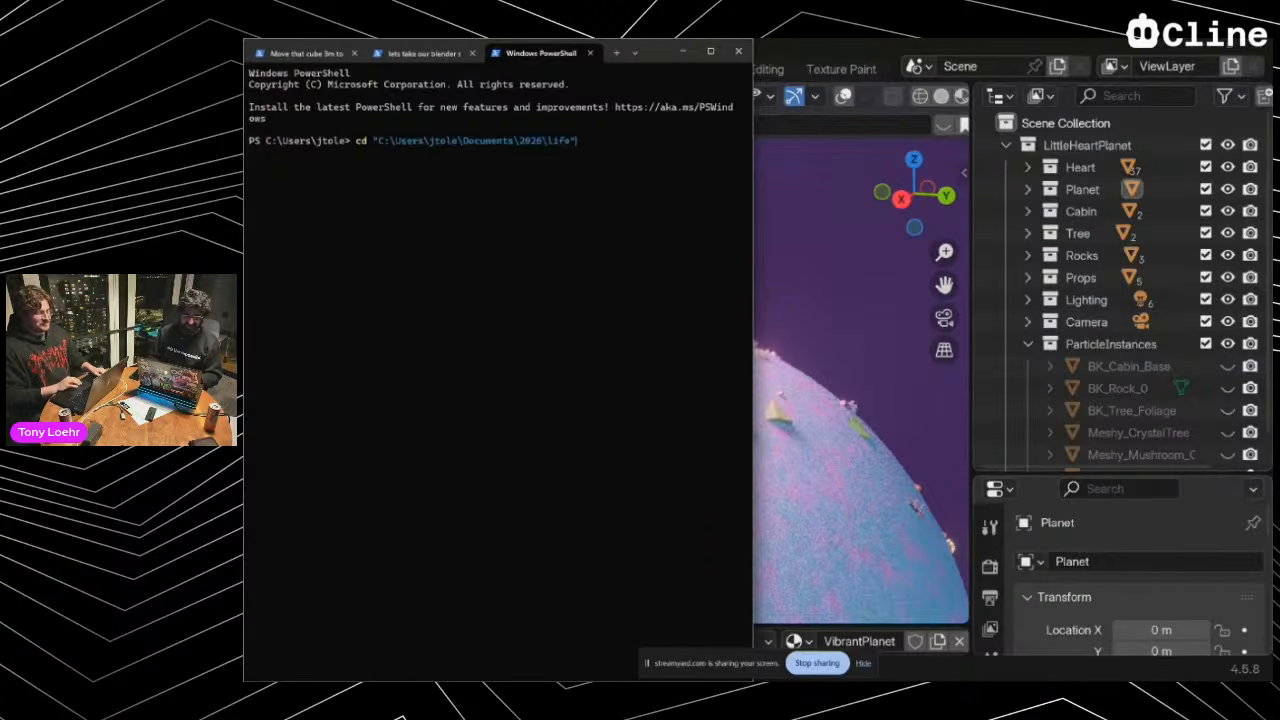
key(ctrl+shift+Left)
key(ctrl+shift+Left)
key(ctrl+shift+Left)
key(ctrl+shift+Left)
key(ctrl+shift+Left)
key(Left)
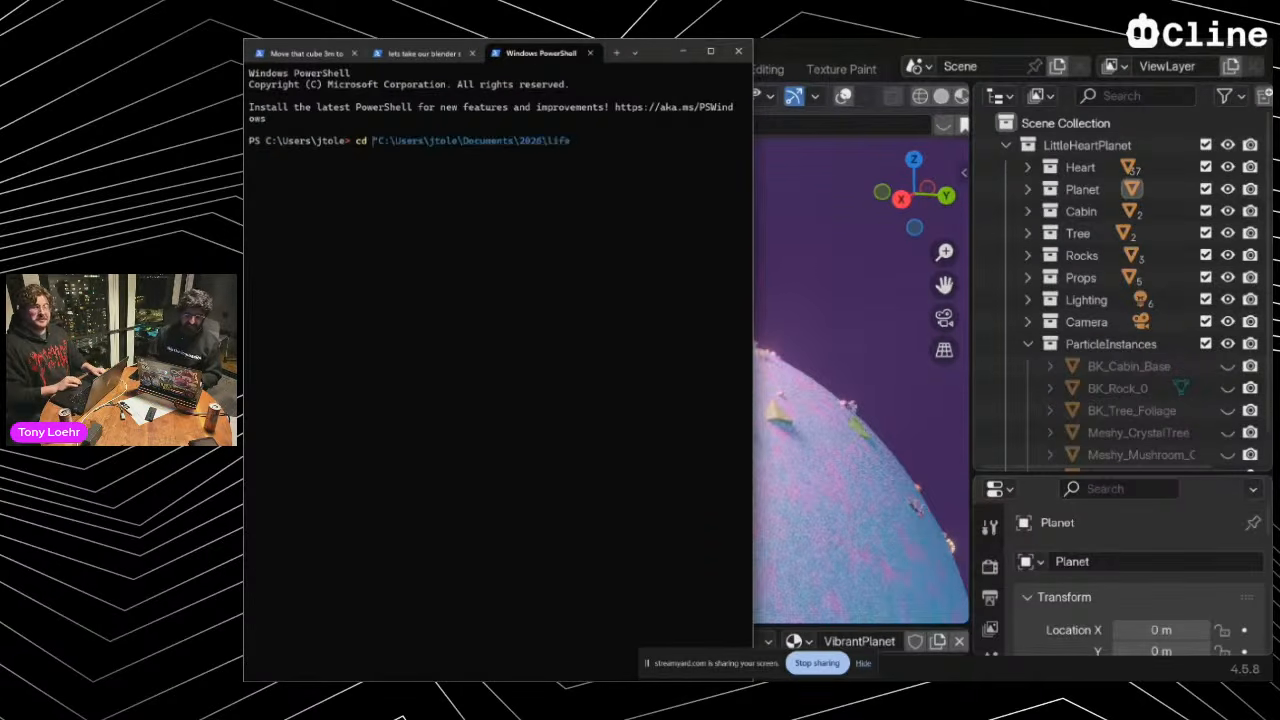
key(Delete)
key(ctrl+shift+Right)
key(ctrl+shift+Right)
key(ctrl+shift+Right)
key(ctrl+shift+Right)
key(ctrl+shift+Right)
key(End)
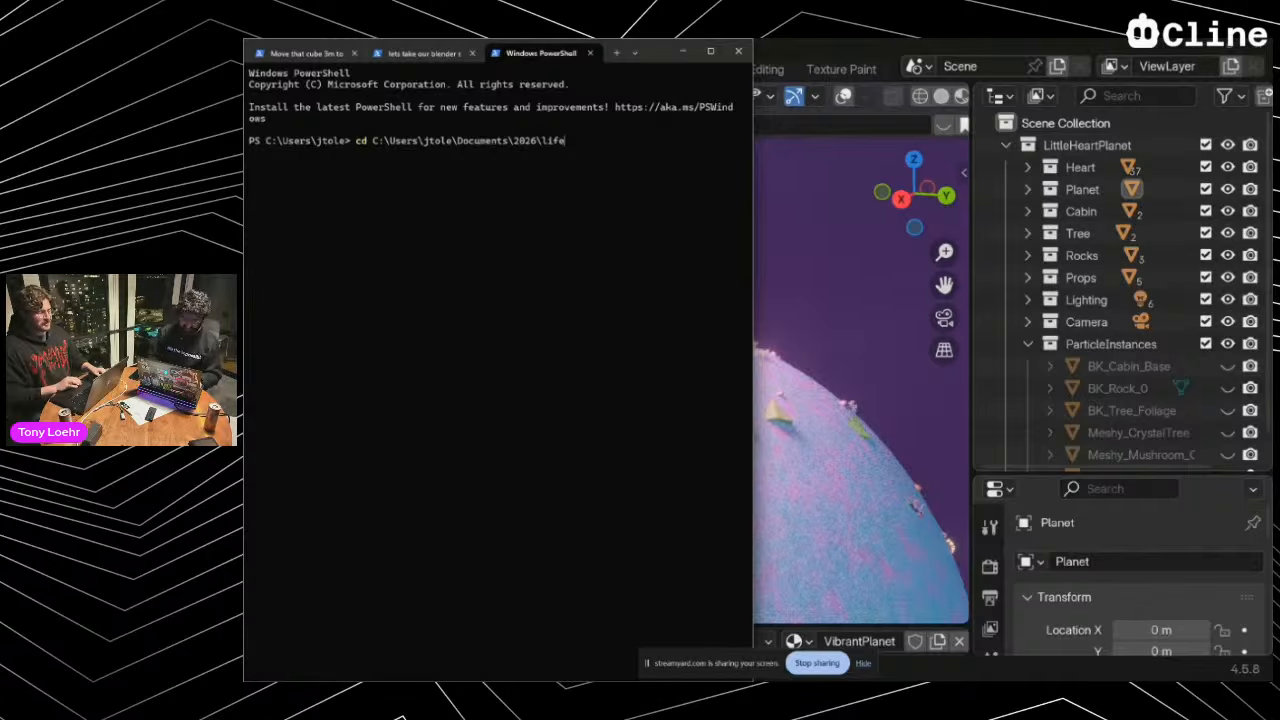
Tab-complete the path down to the life\projects subfolder
text(\.claude\)
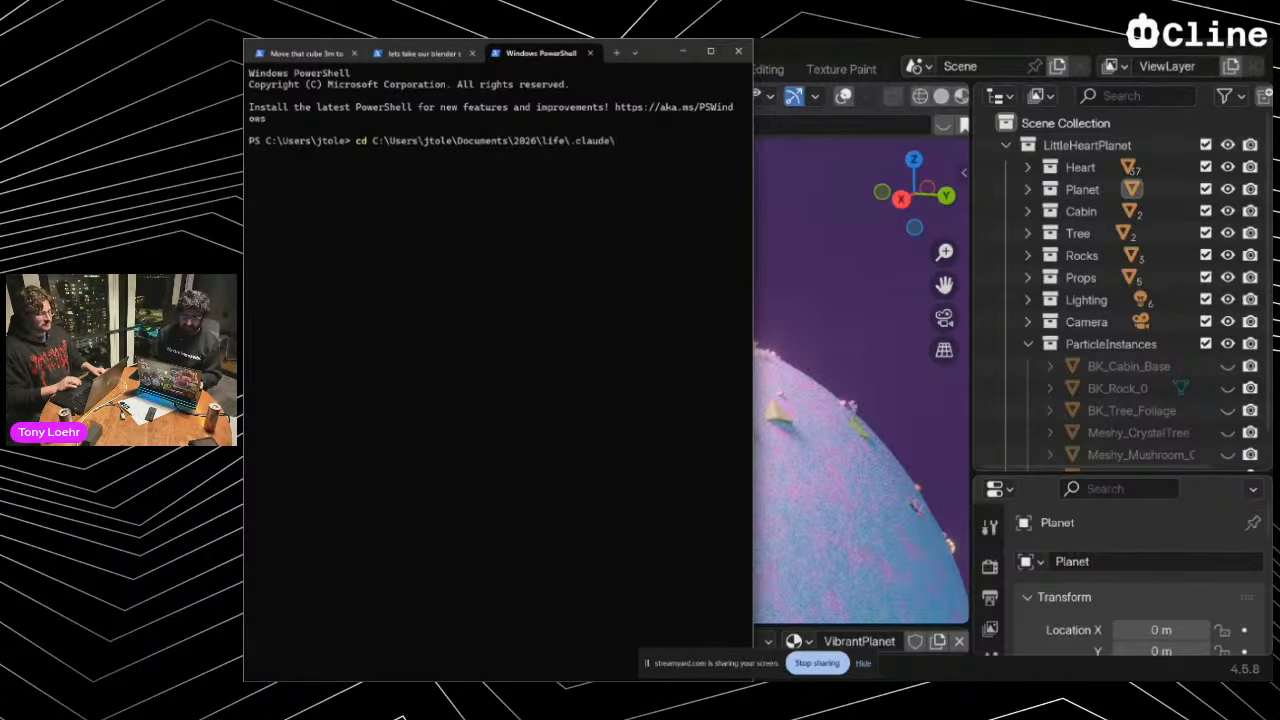
key(Tab)
key(Tab)
key(Tab)
key(Tab)
key(Tab)
key(Tab)
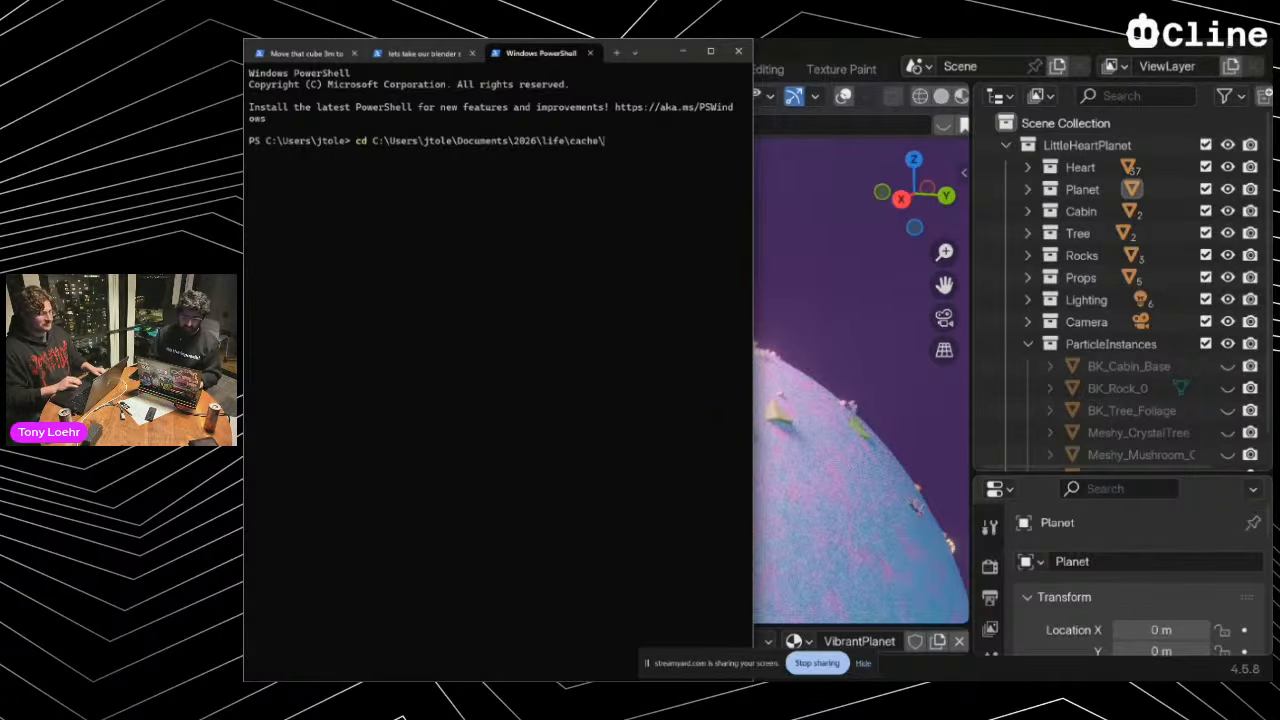
key(Tab)
key(Tab)
key(Tab)
key(Tab)
key(Tab)
key(Tab)
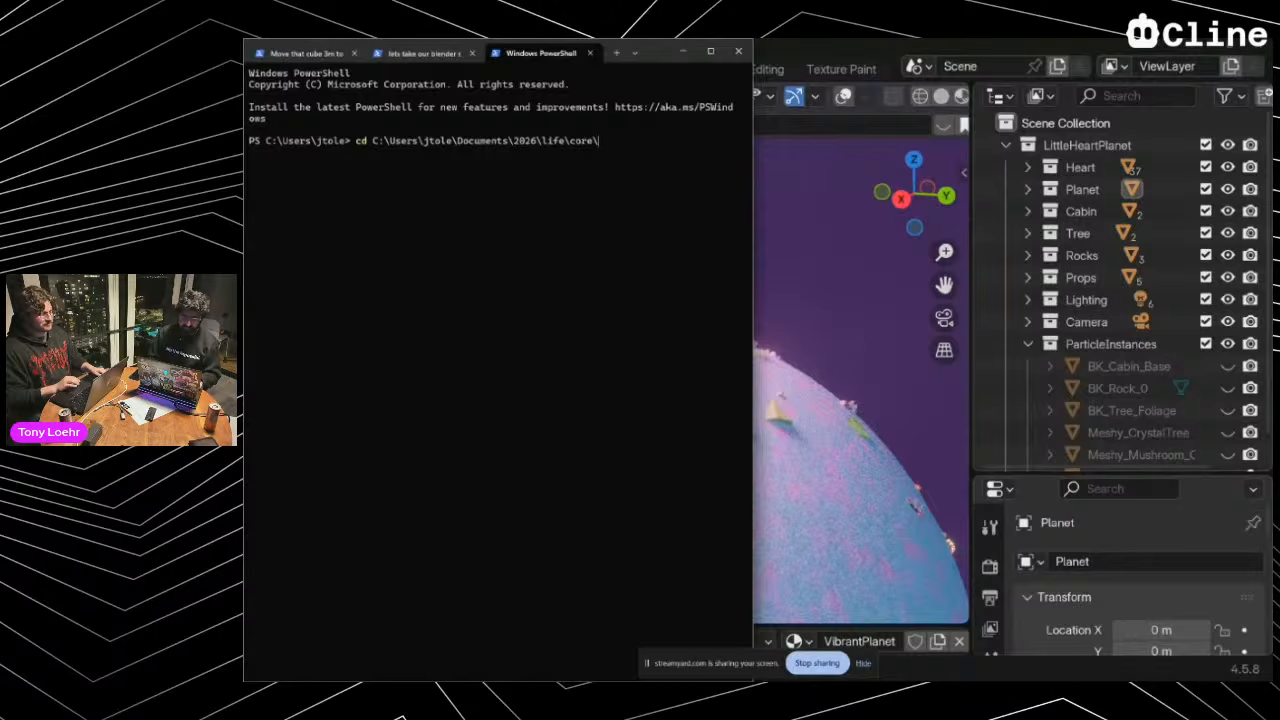
key(Tab)
key(Tab)
key(Tab)
key(Tab)
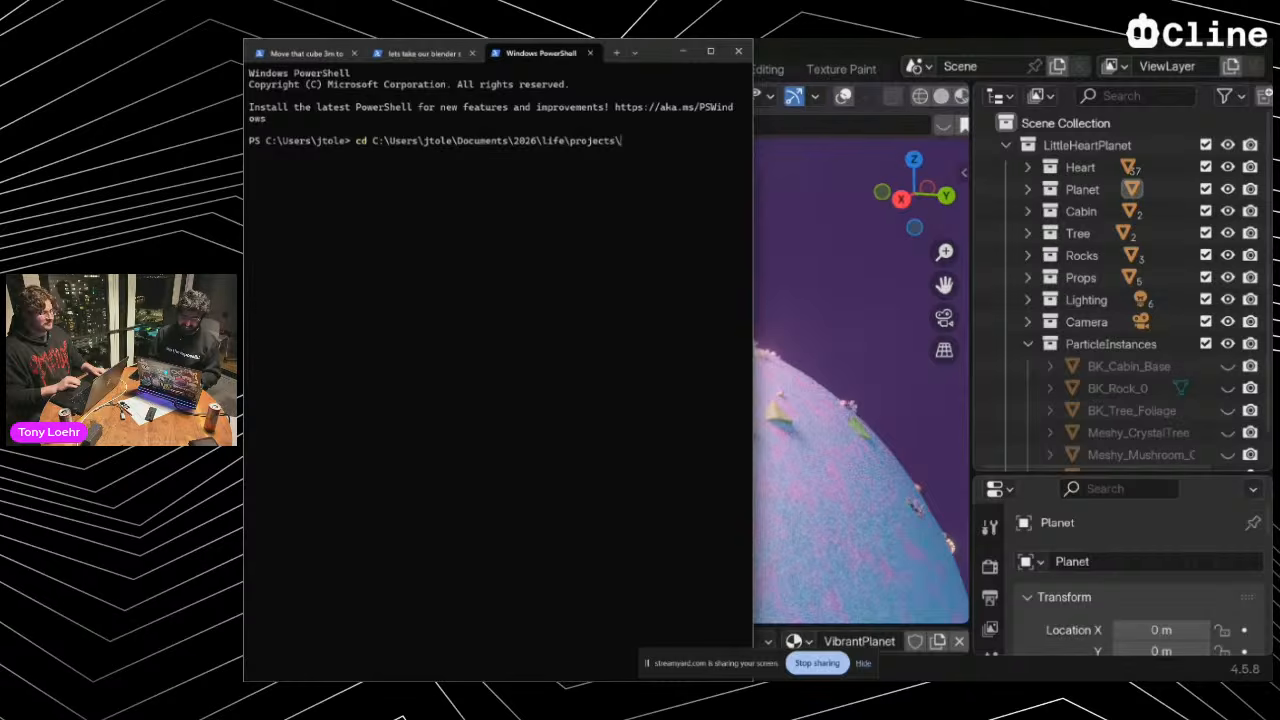
key(shift+Tab)
key(Tab)
Change into the projects folder, then into cline-blender-mcp
key(Return)
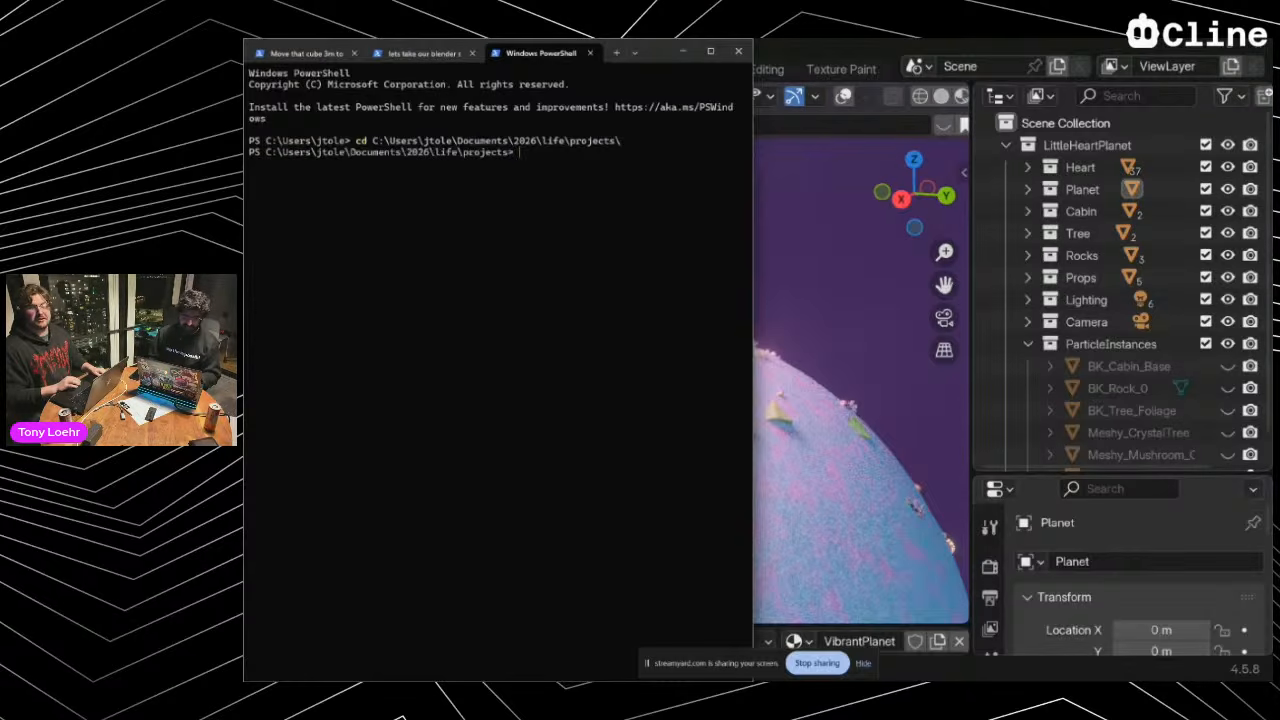
key(Up)
key(Up)
key(Up)
key(Up)
key(Up)
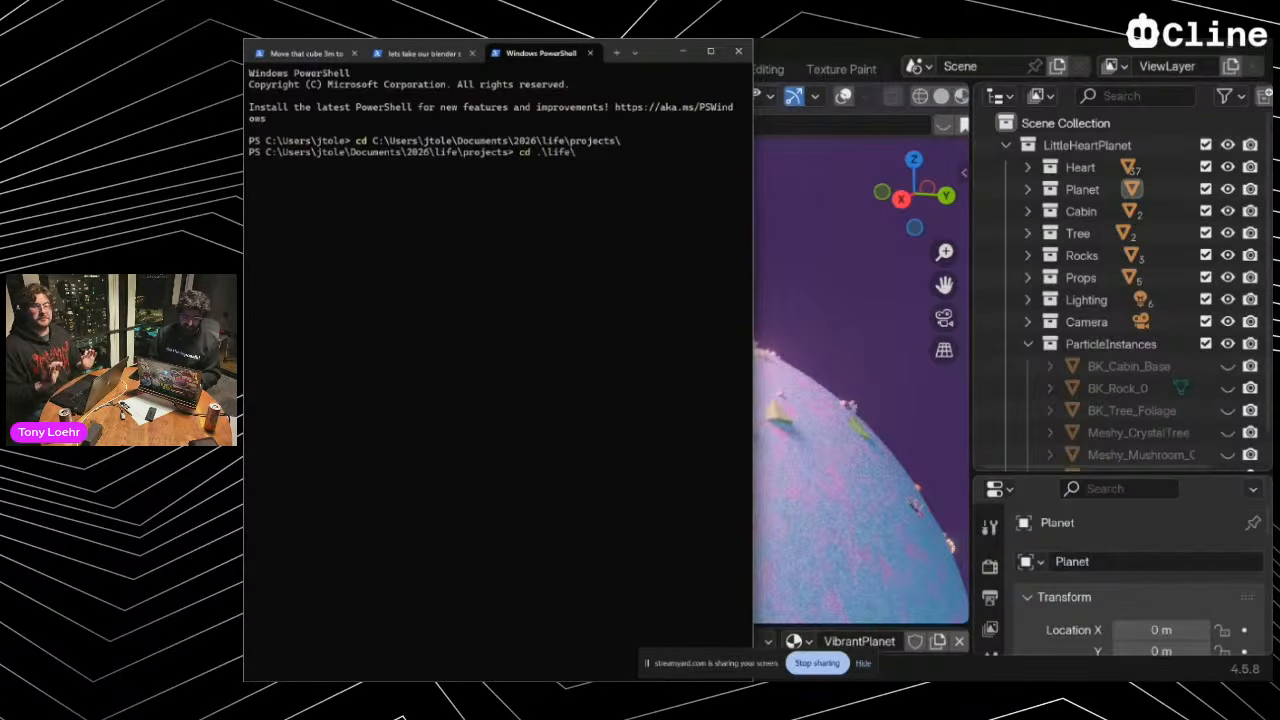
key(Up)
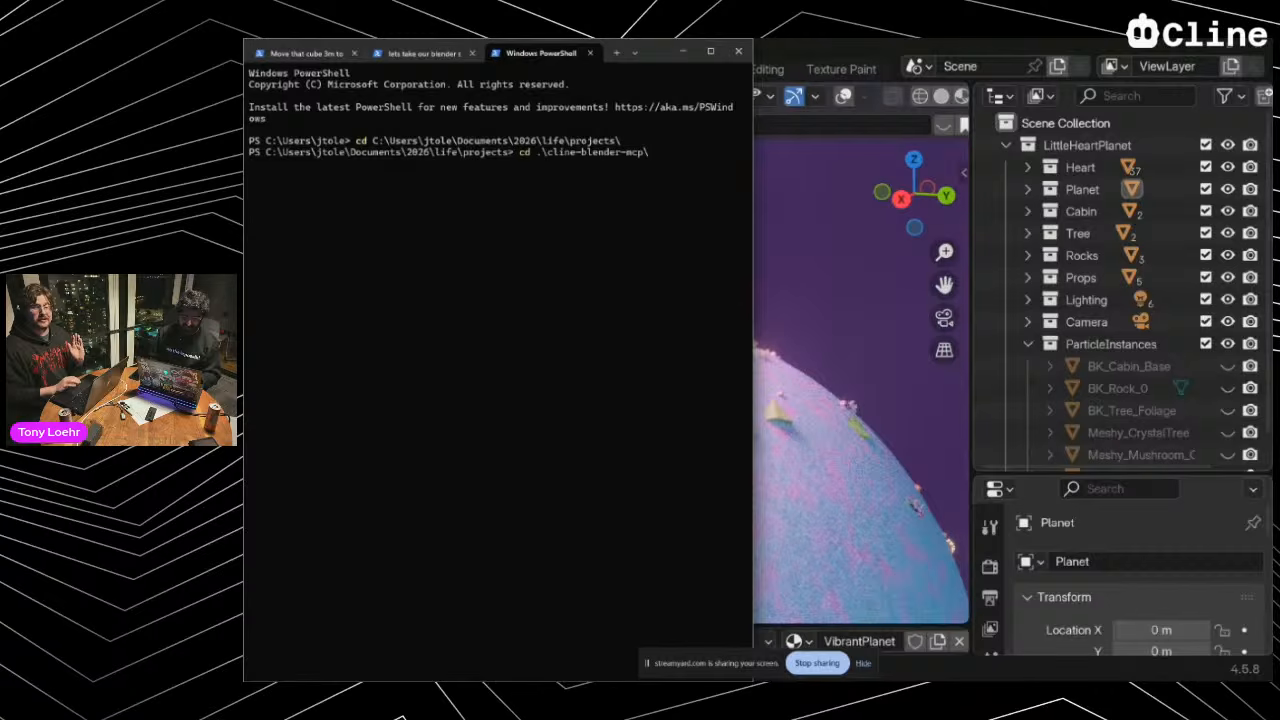
key(Return)
Rerun the earlier cline command without --tui to launch Cline Kanban at 127.0.0.1:3484/life
key(Up)
key(Up)
key(Up)
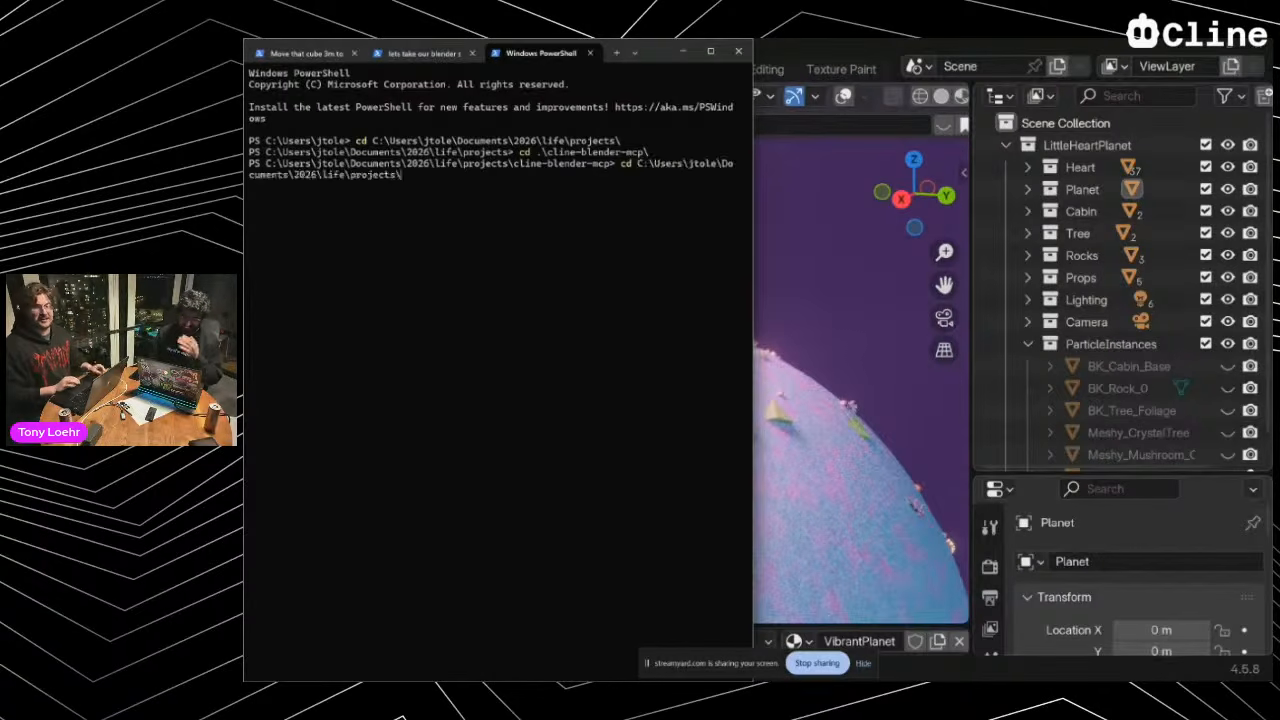
key(Up)
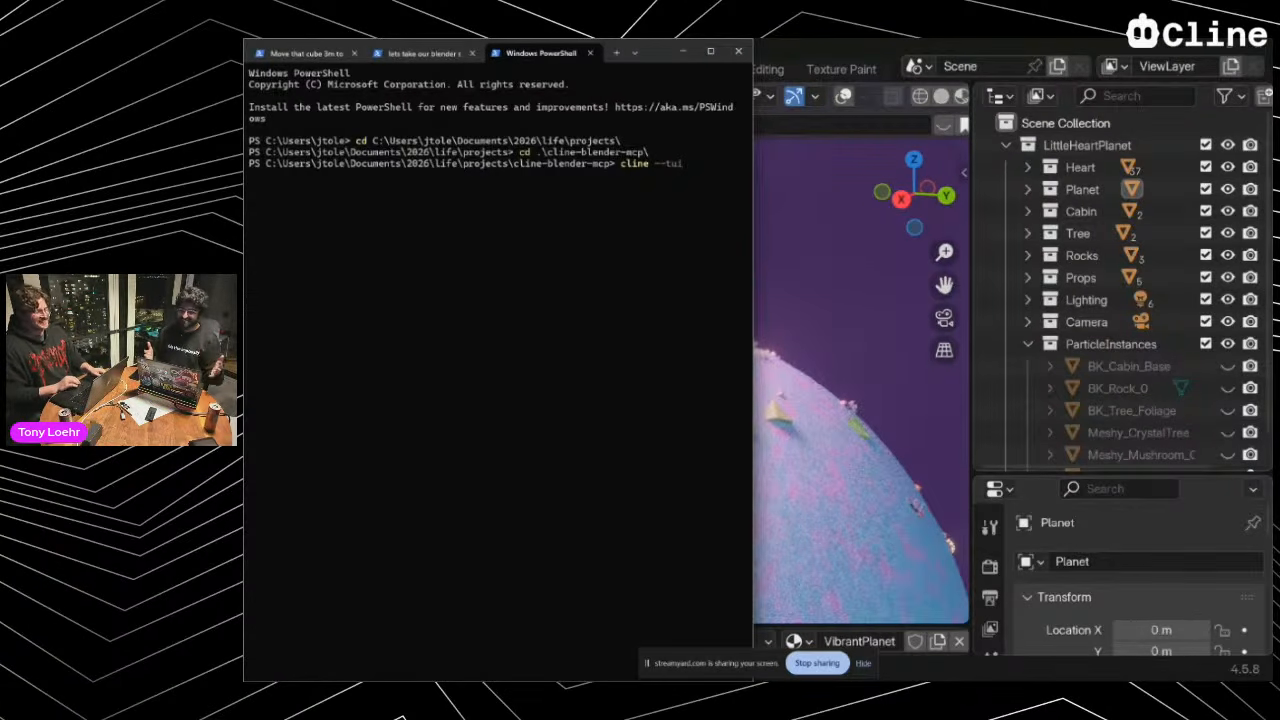
key(BackSpace)
key(BackSpace)
key(BackSpace)
key(BackSpace)
key(BackSpace)
key(BackSpace)
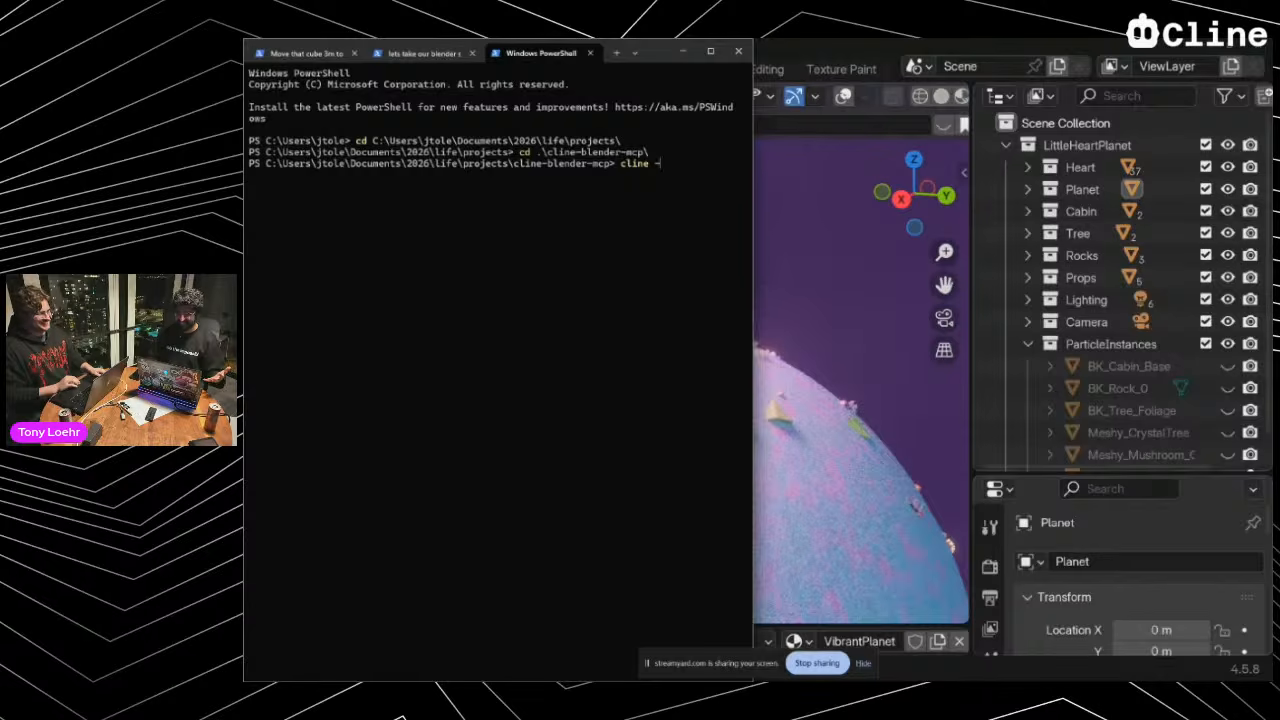
key(Return)
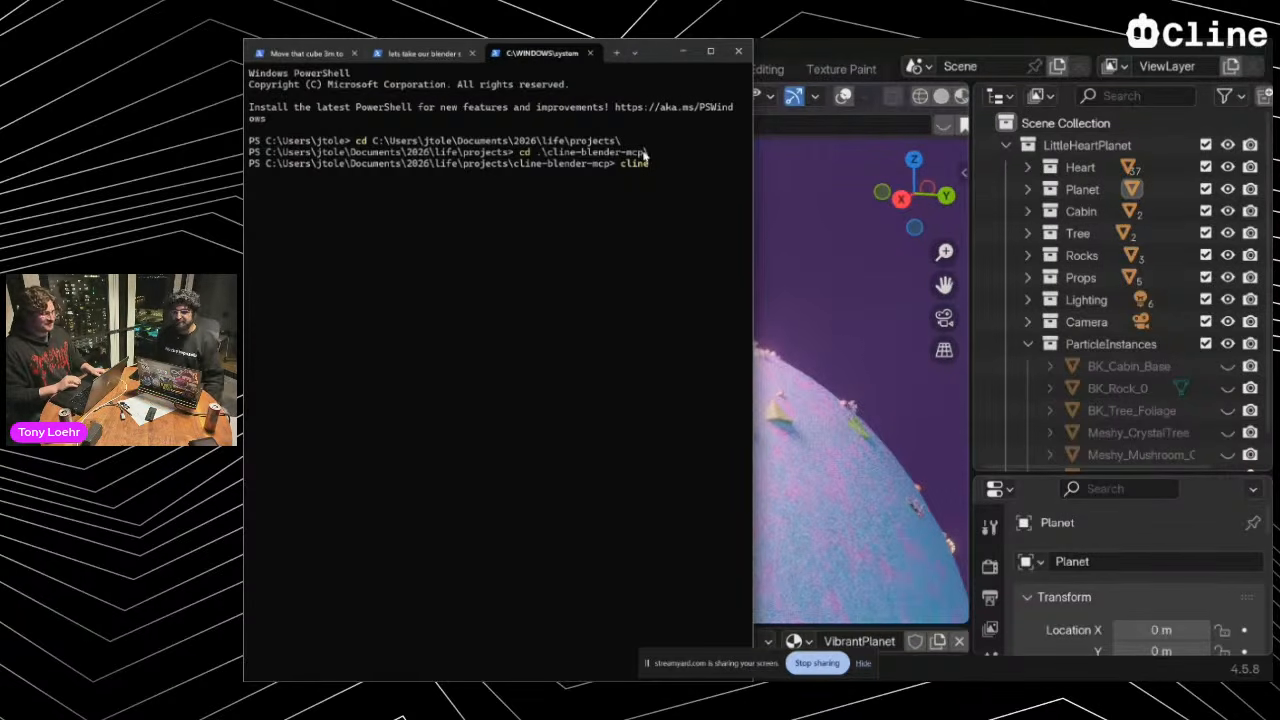
drag(622, 165, 660, 167)
click(658, 206)
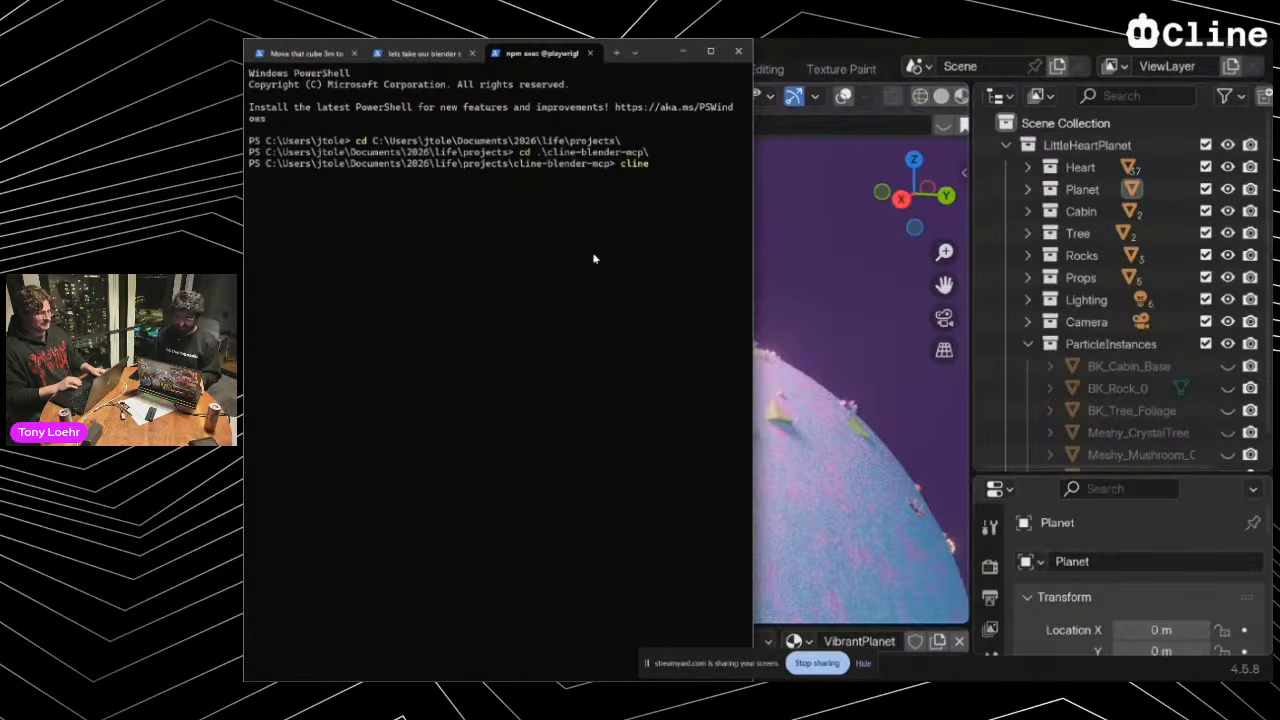
key(Return)
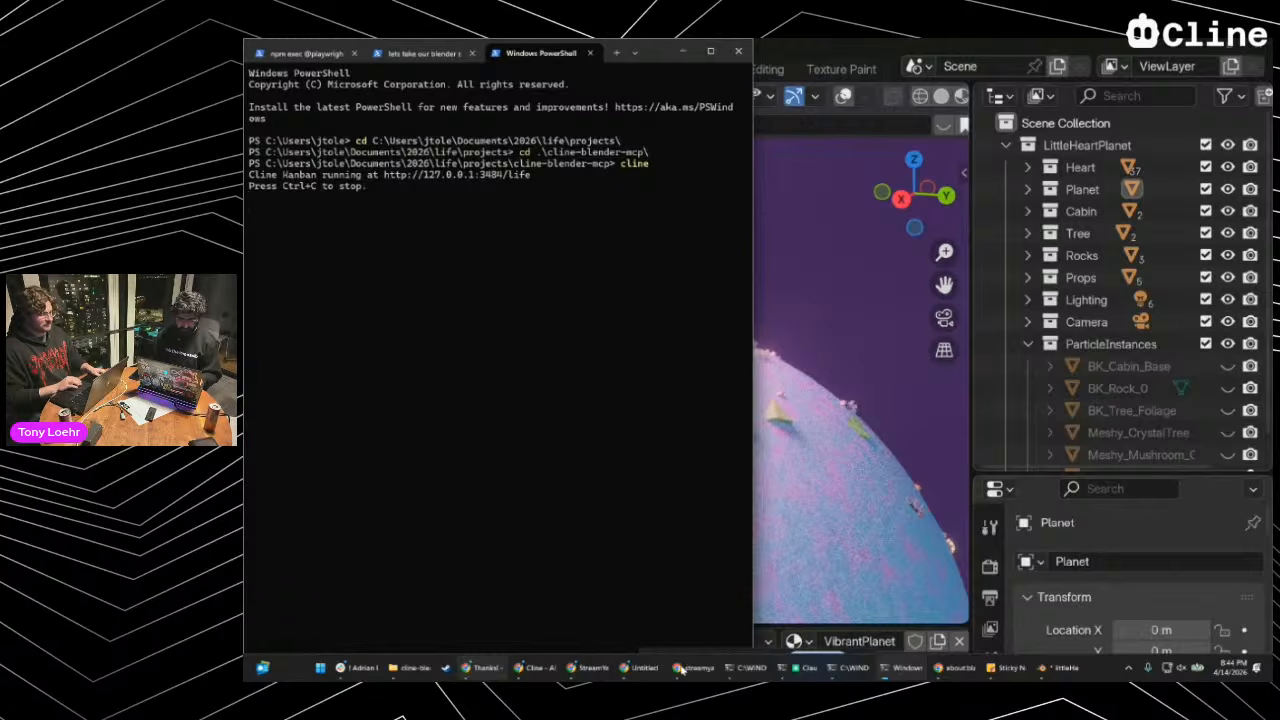
Check each terminal session's output, then bring forward Chrome showing the empty life Kanban board
click(838, 353)
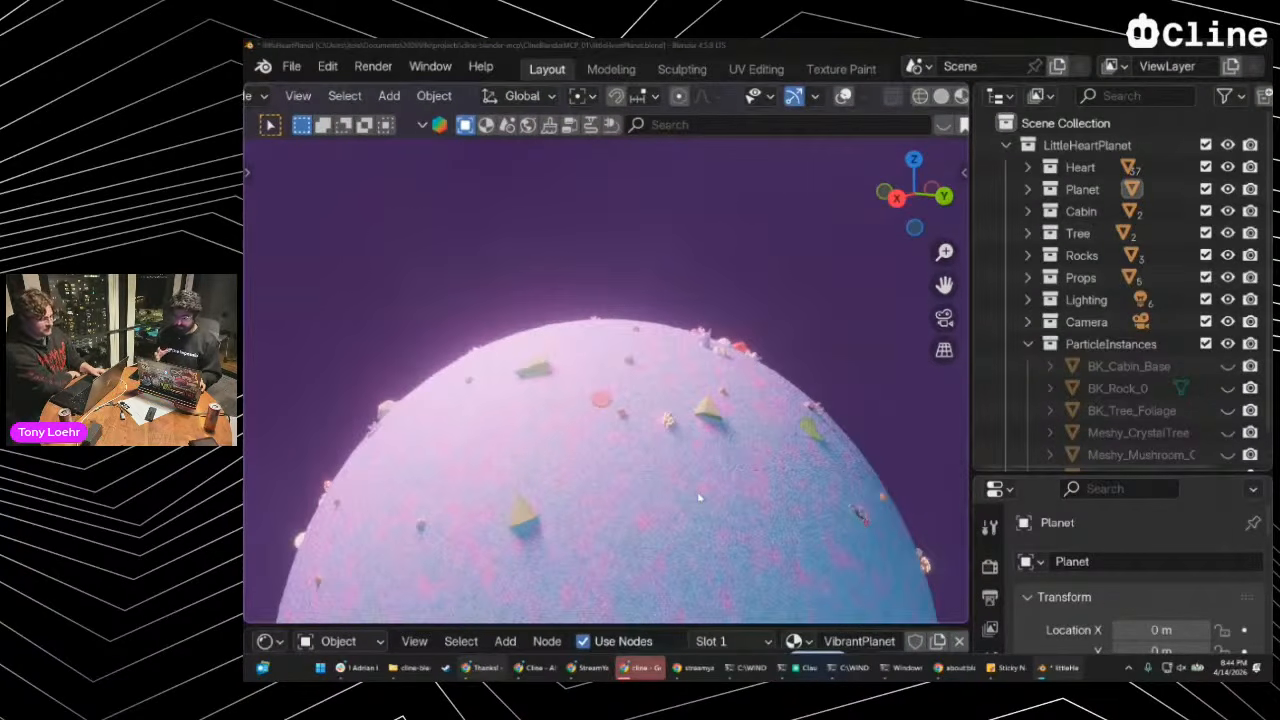
key(alt+Tab)
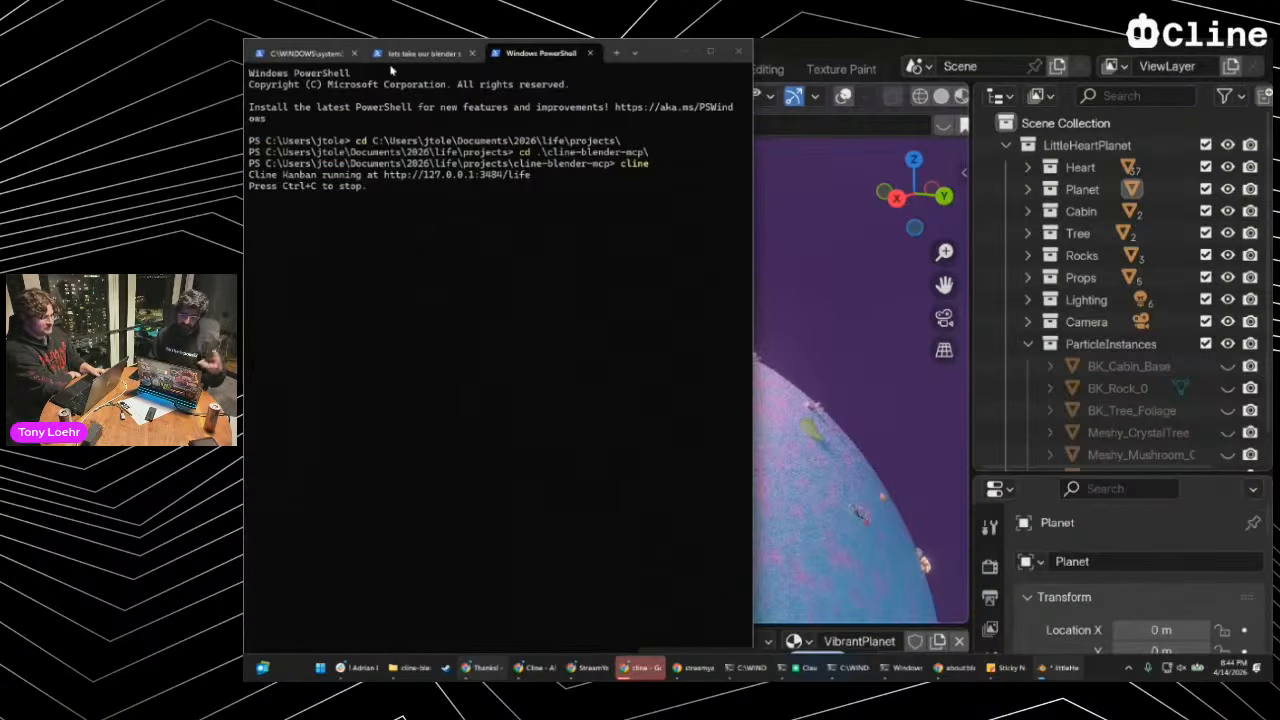
click(307, 55)
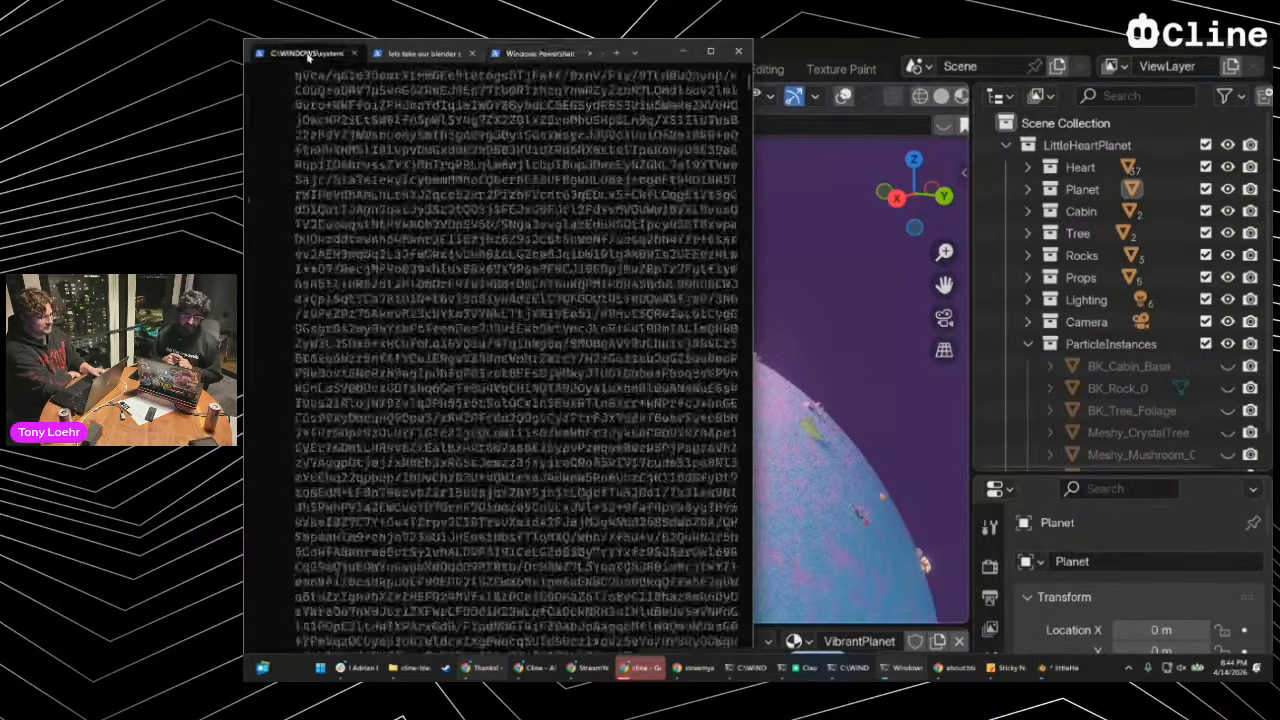
click(412, 55)
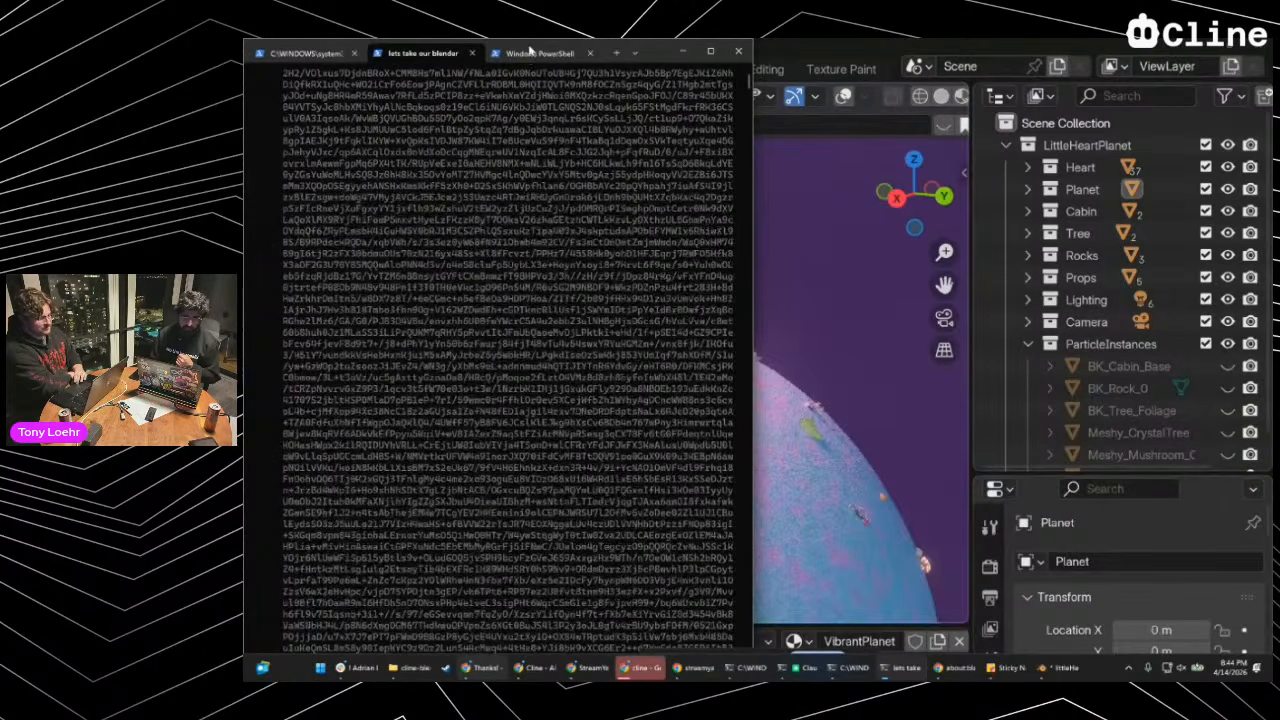
click(528, 55)
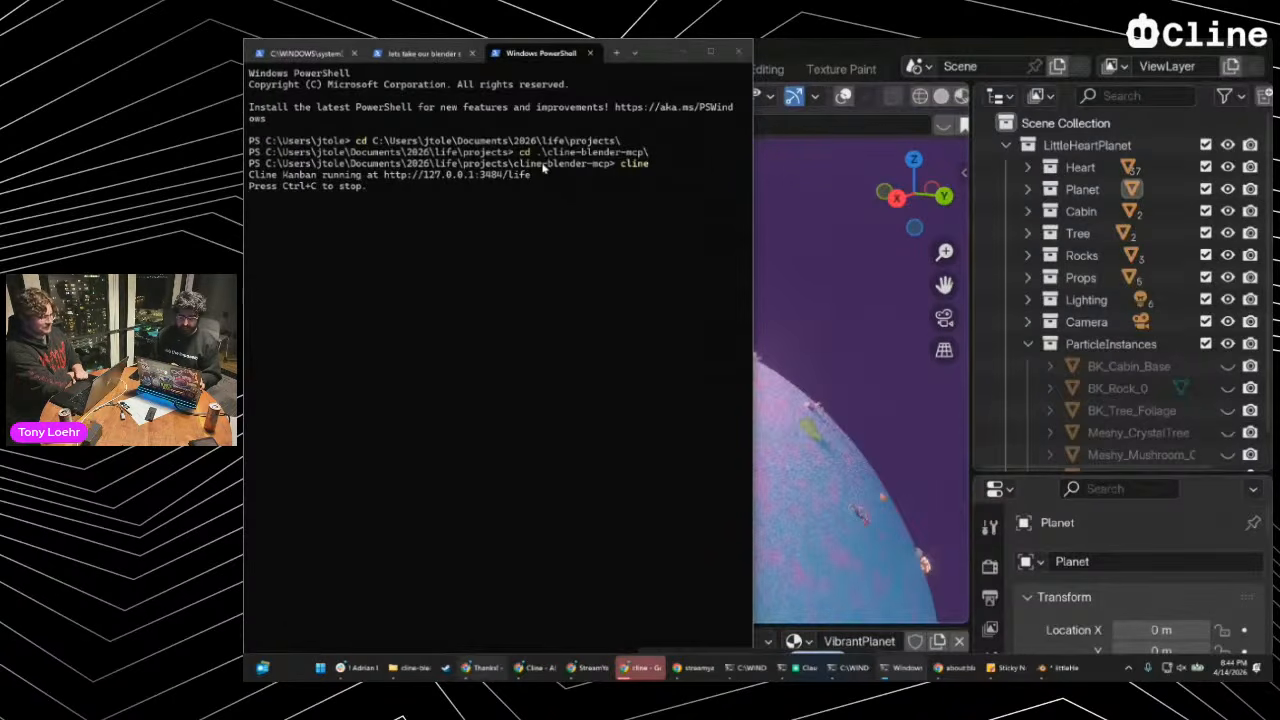
key(alt+Tab)
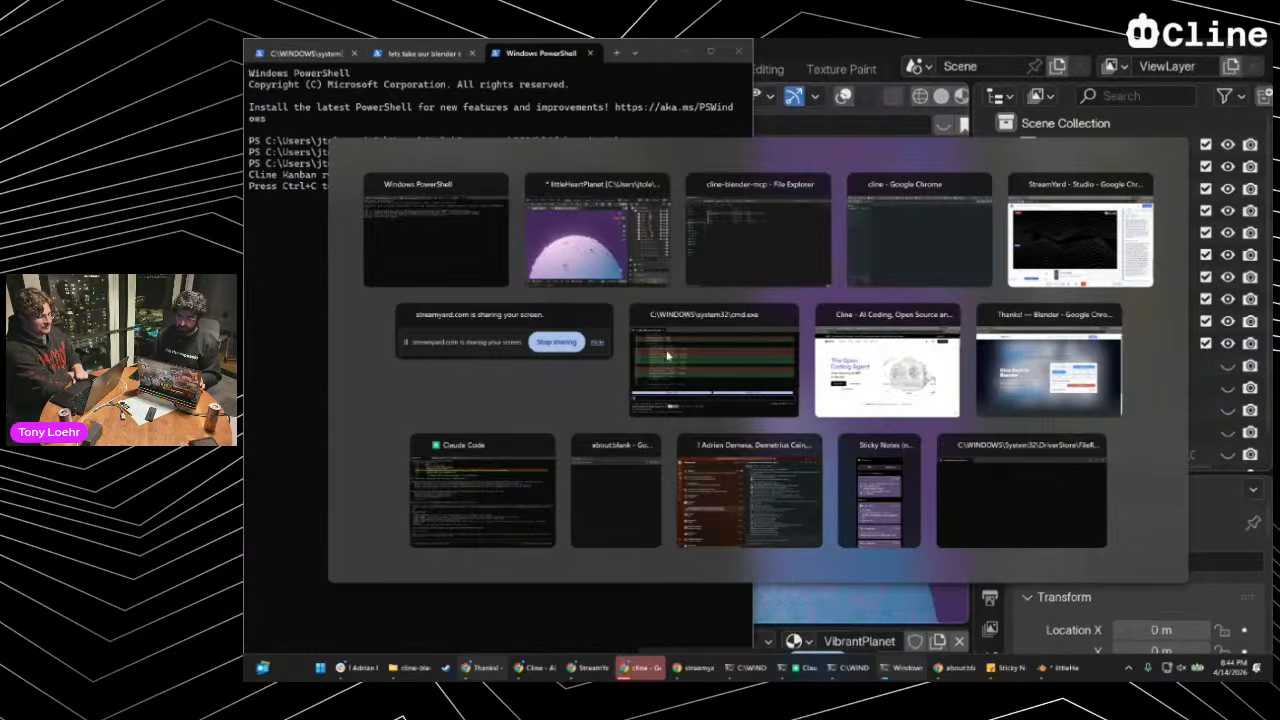
click(917, 228)
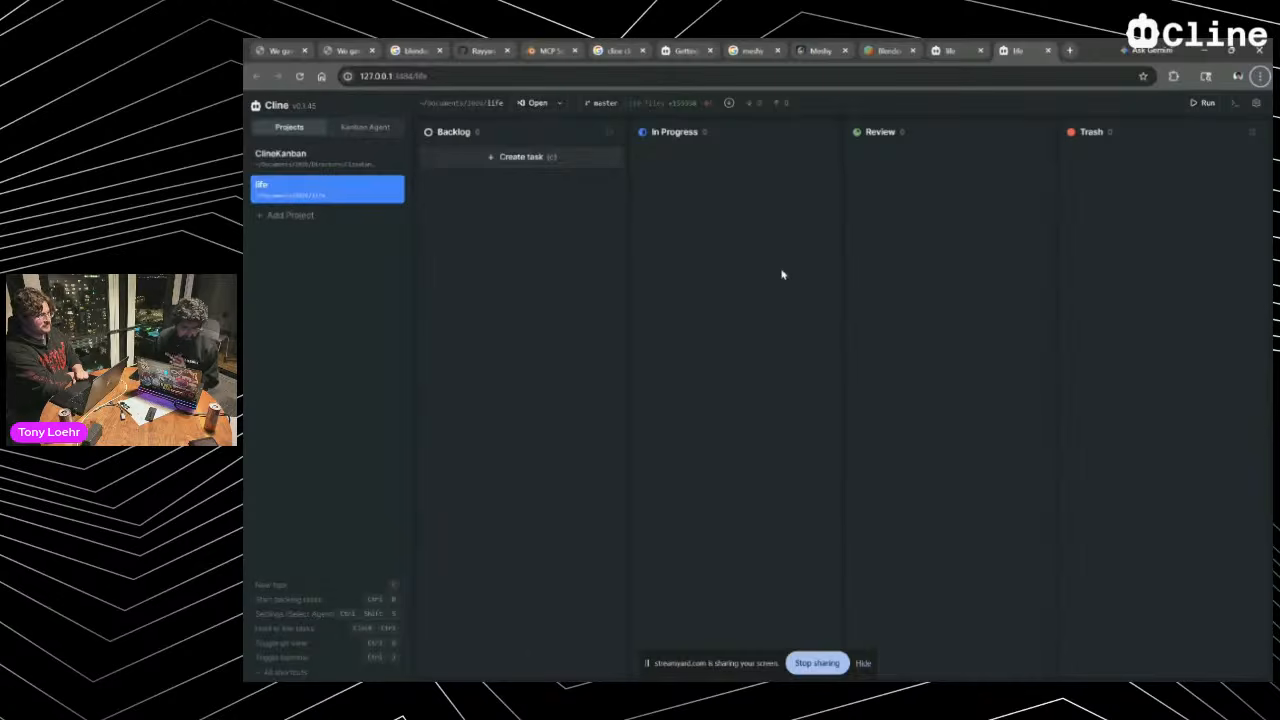
Close the duplicate life board tabs and restart Cline Kanban with Ctrl+C and the recalled cline command
click(1048, 50)
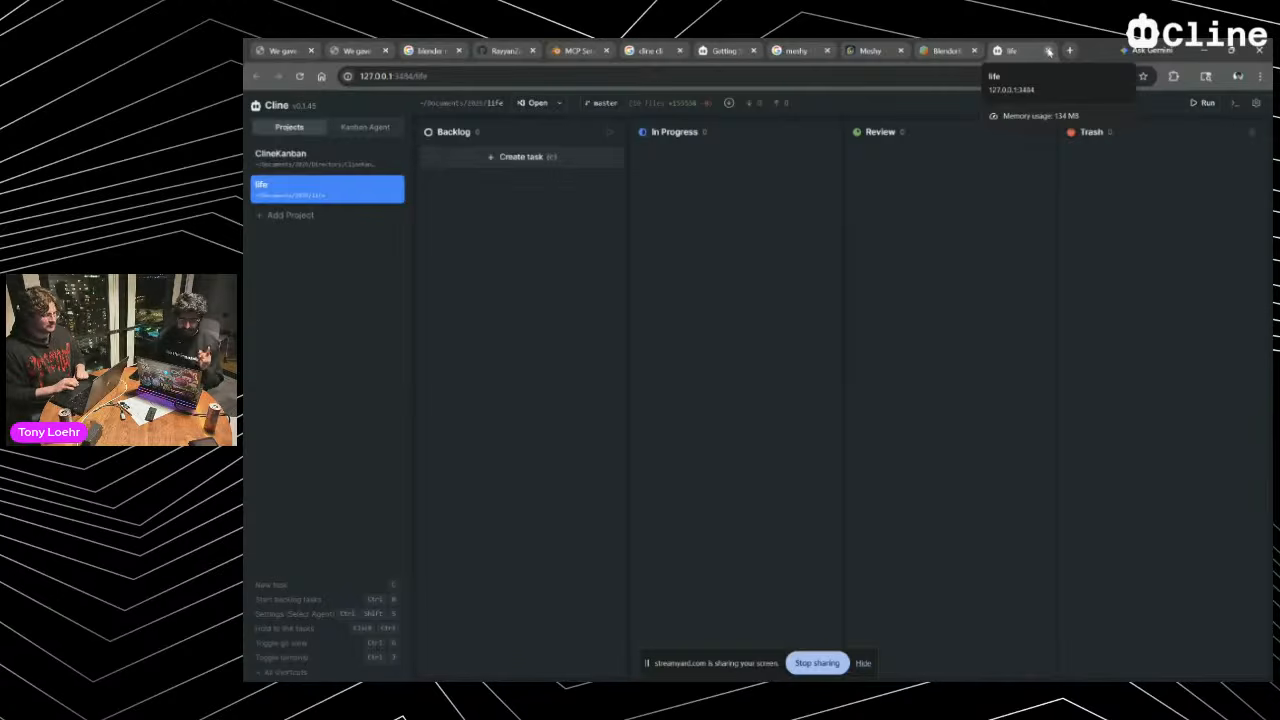
click(1048, 50)
key(alt+Tab)
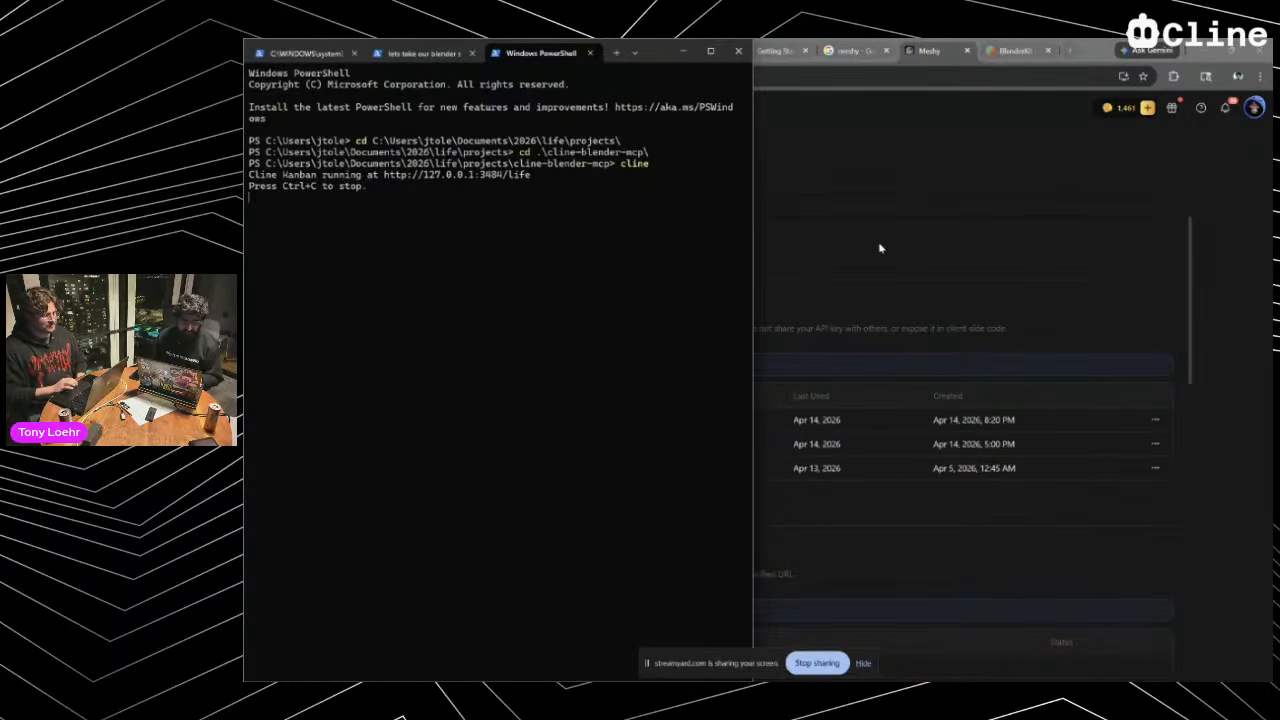
key(ctrl+c)
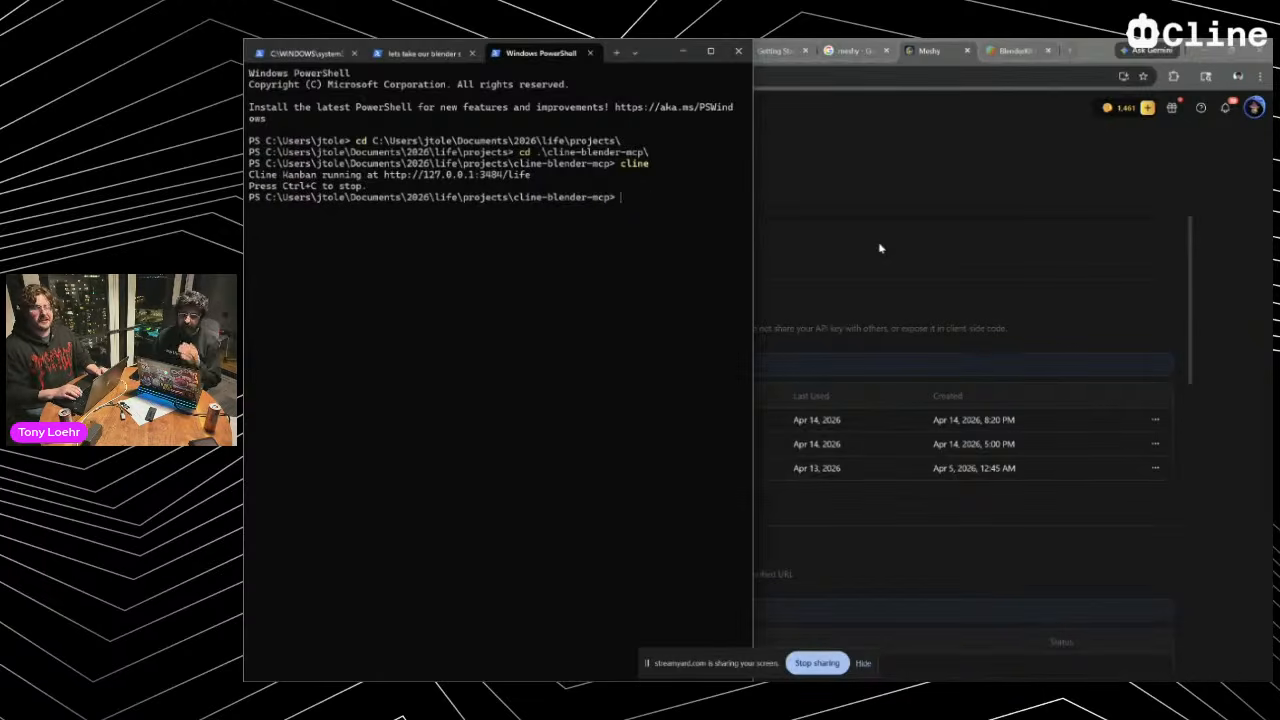
key(Up)
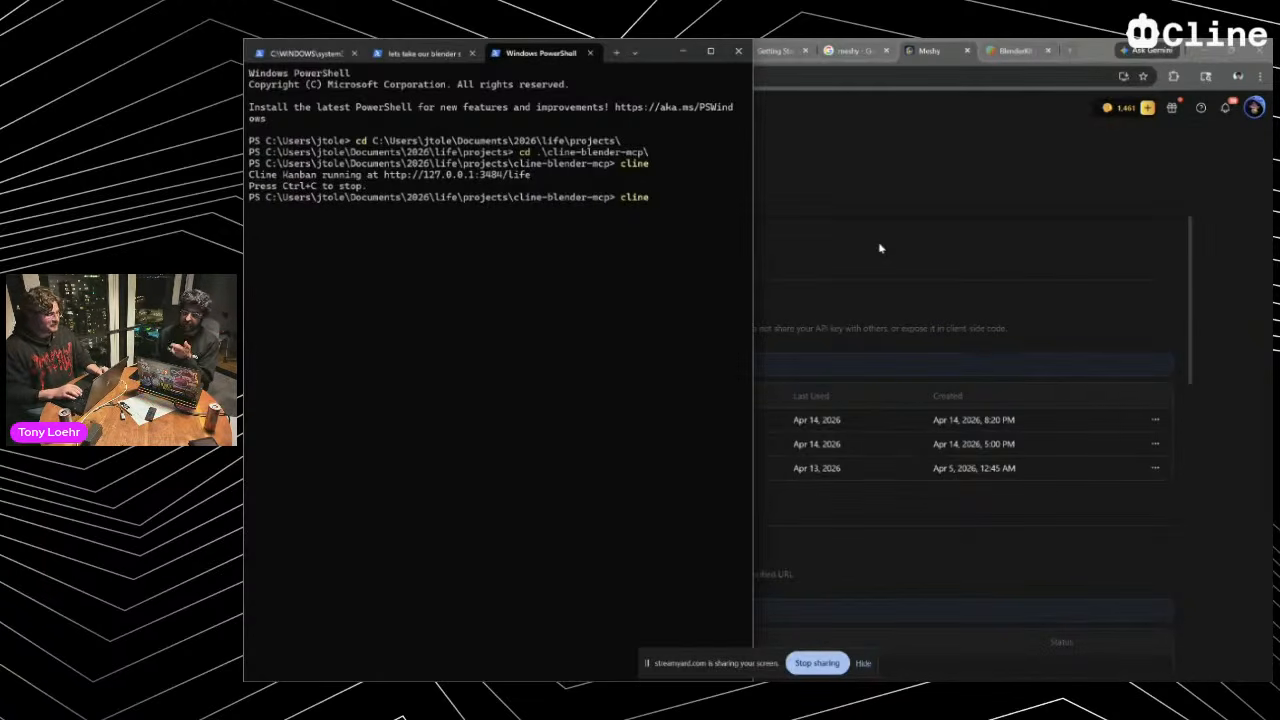
key(Return)
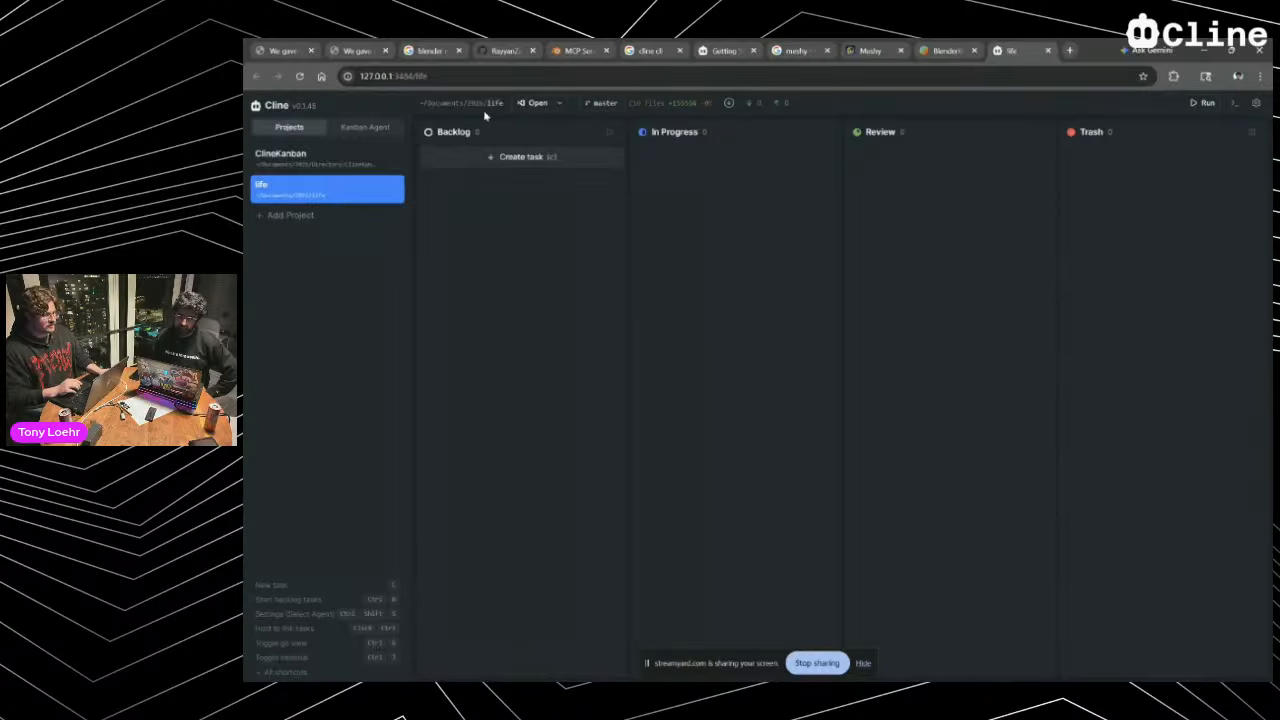
Add the Desktop folder as a new Kanban project and accept git initialization for it
click(561, 106)
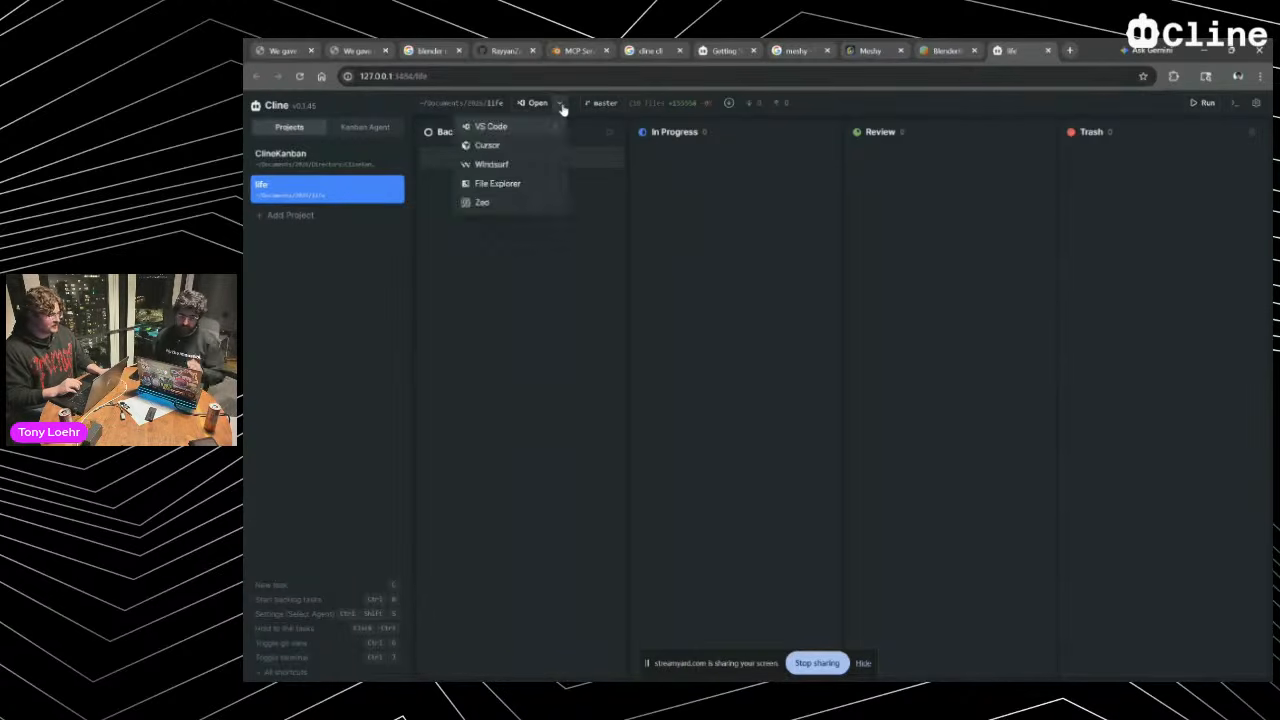
click(562, 107)
key(alt+Tab)
key(alt+shift+Tab)
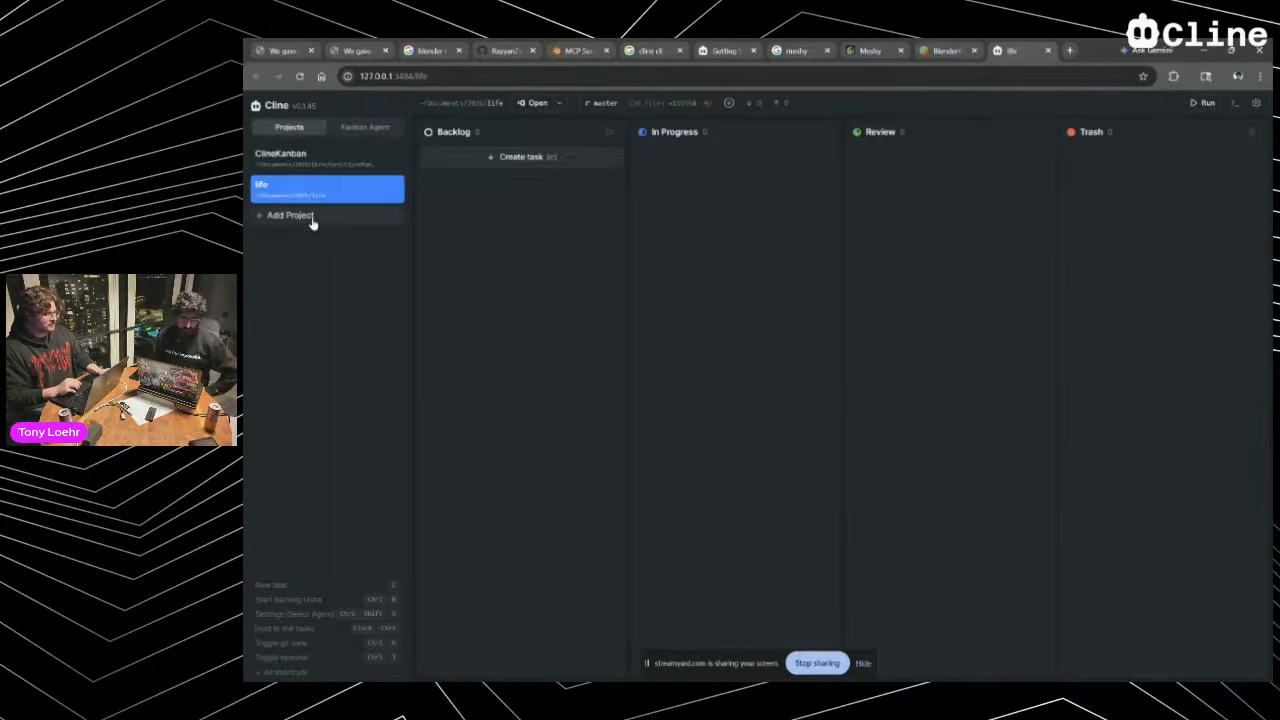
click(311, 222)
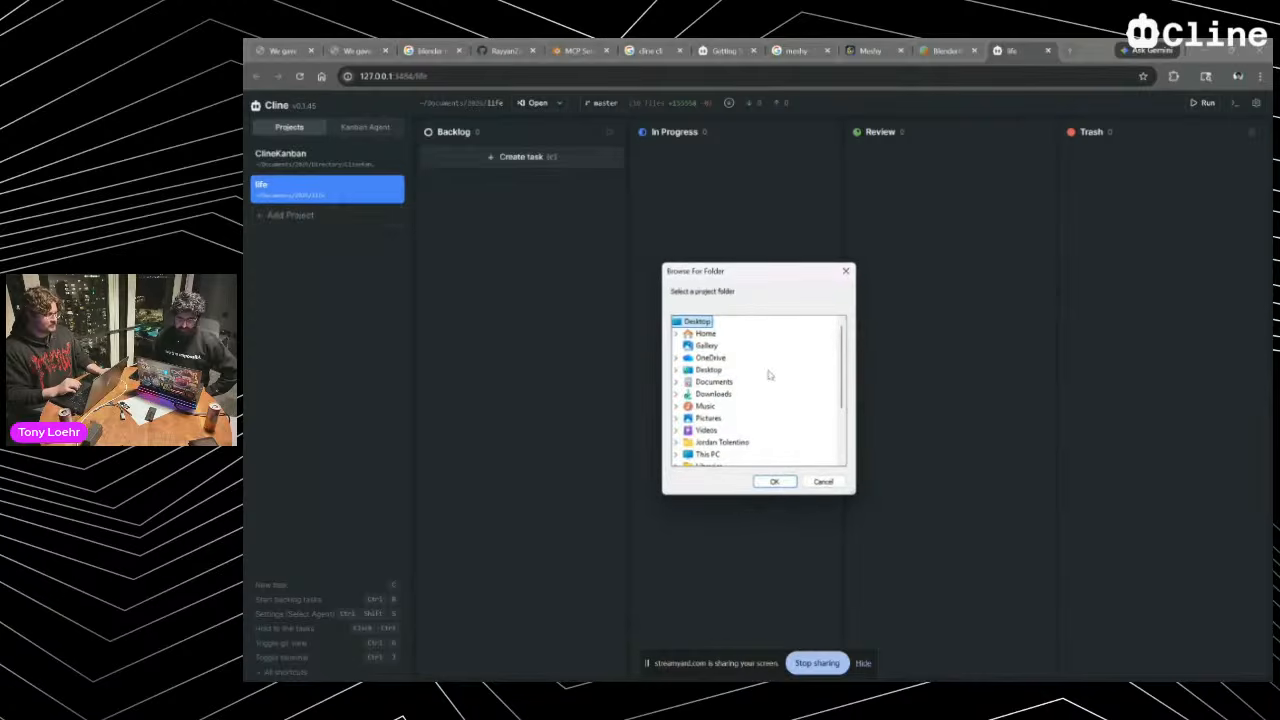
scroll(720, 383, down, 3)
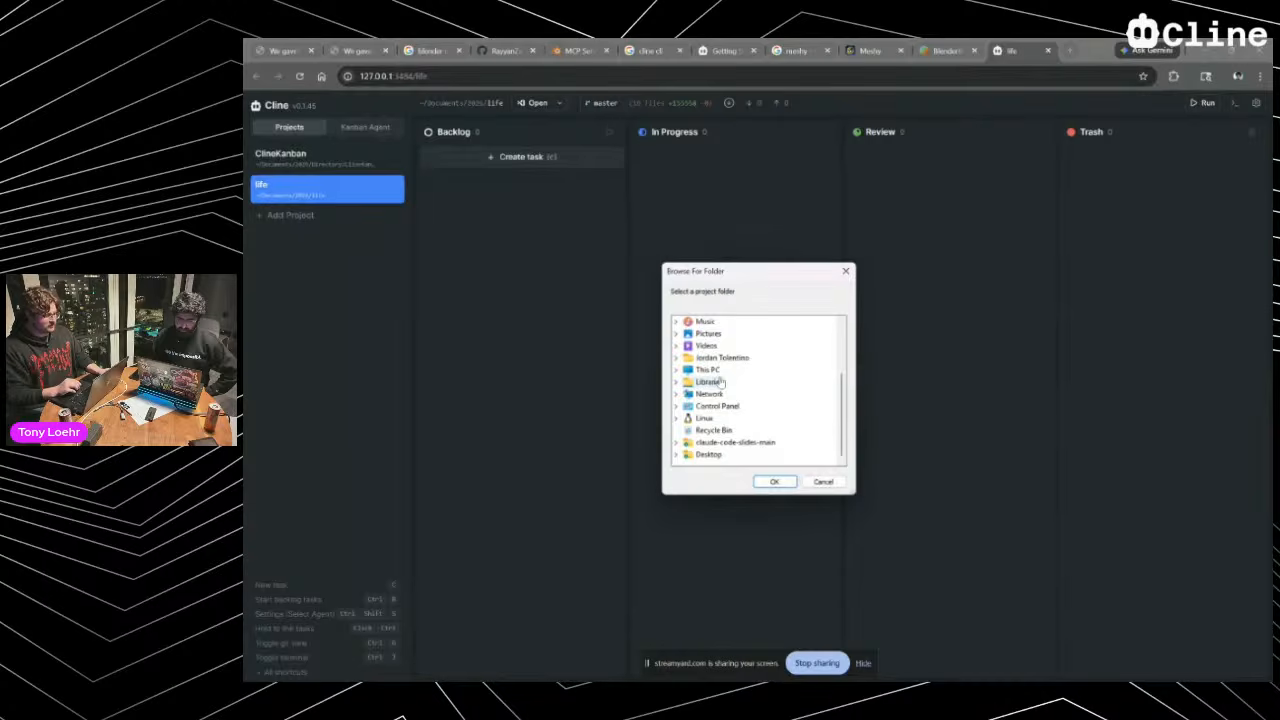
scroll(720, 383, up, 3)
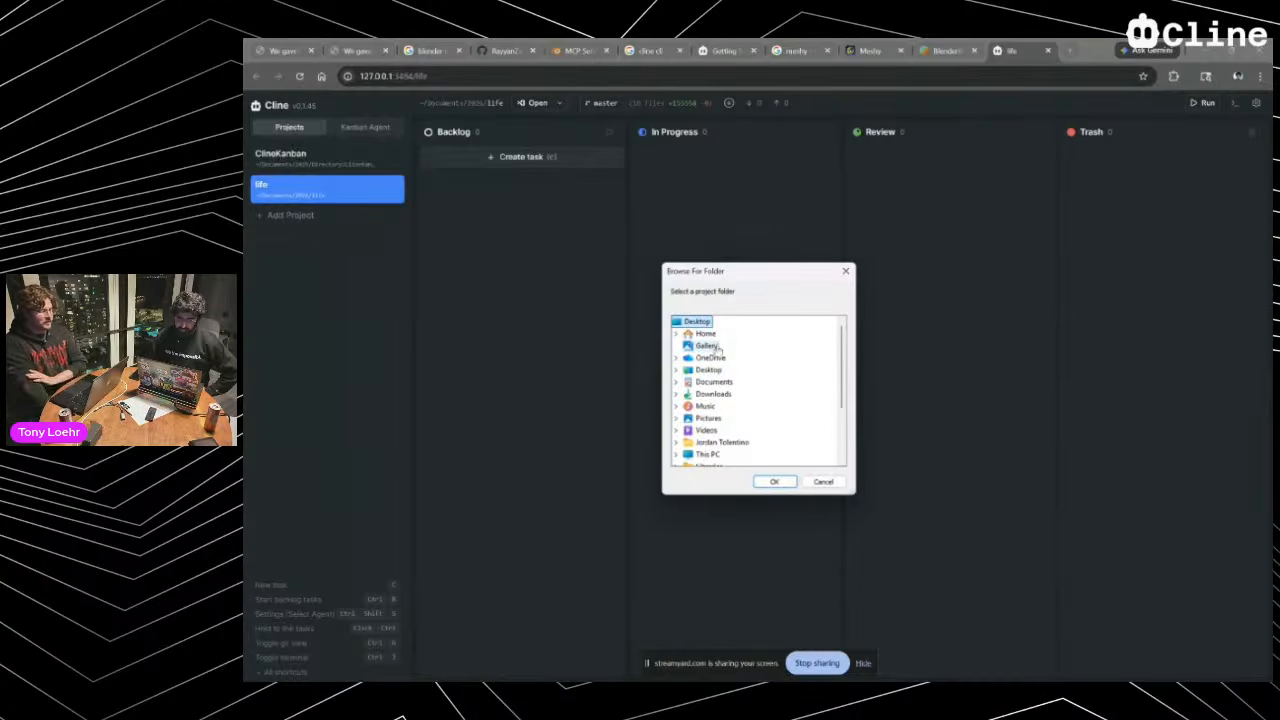
click(708, 370)
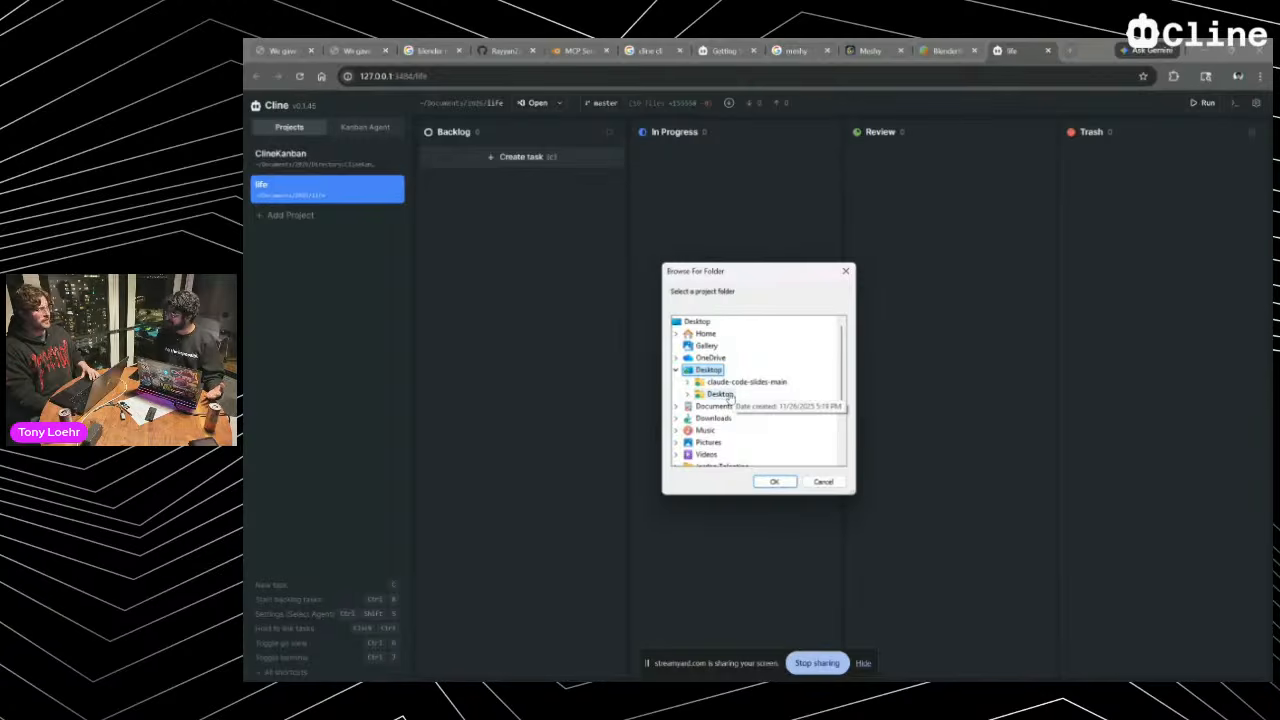
click(773, 481)
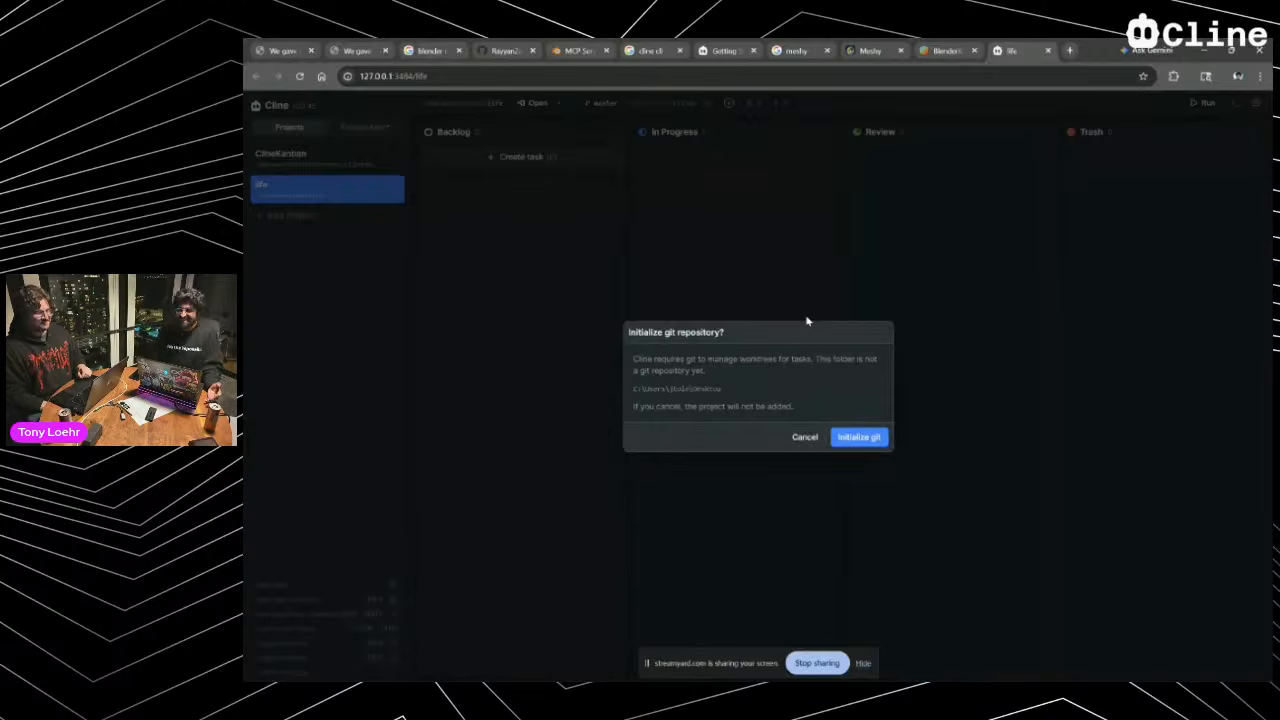
click(862, 438)
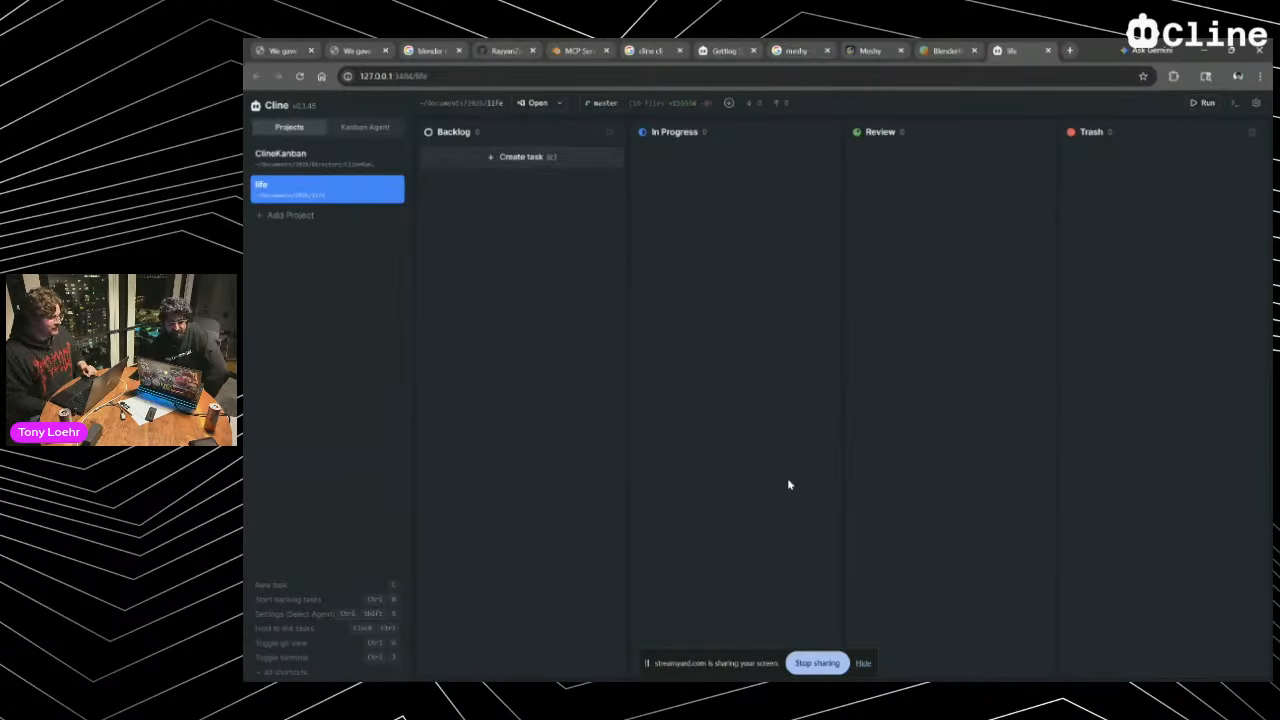
Switch to the ClineKanban project's board, cancel a new task, and show the Kanban Agent panel
click(318, 160)
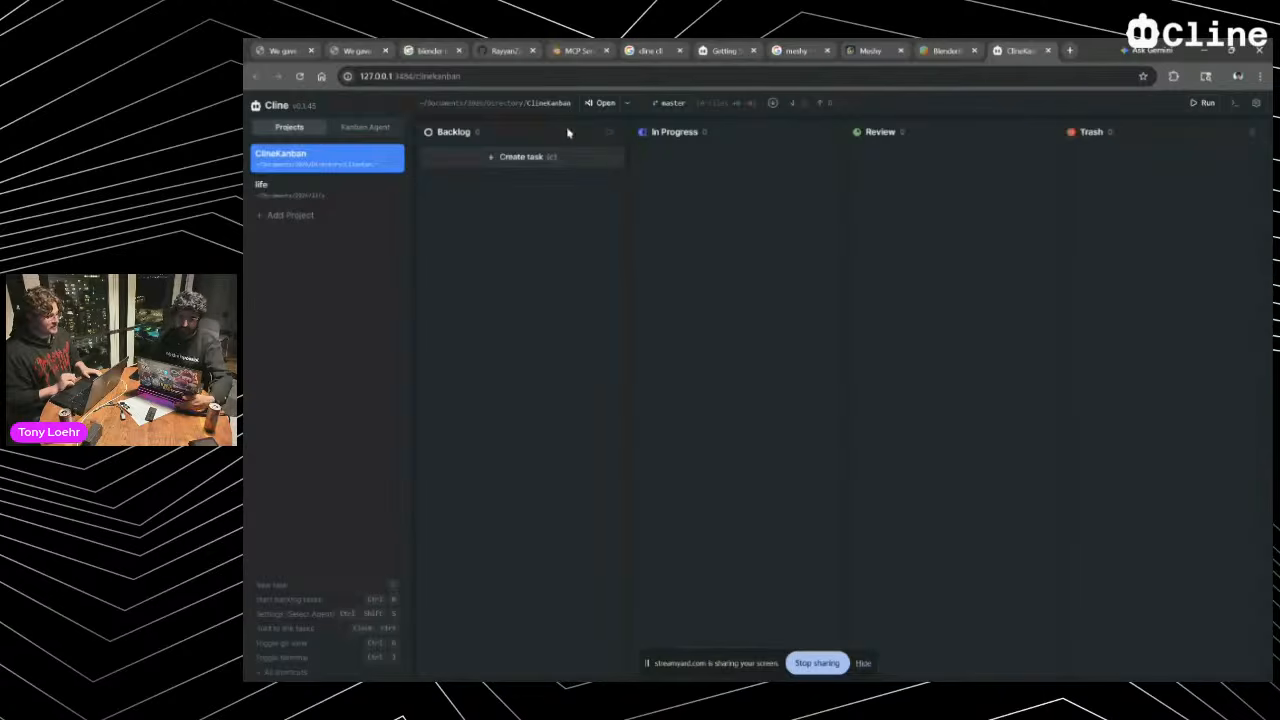
click(546, 160)
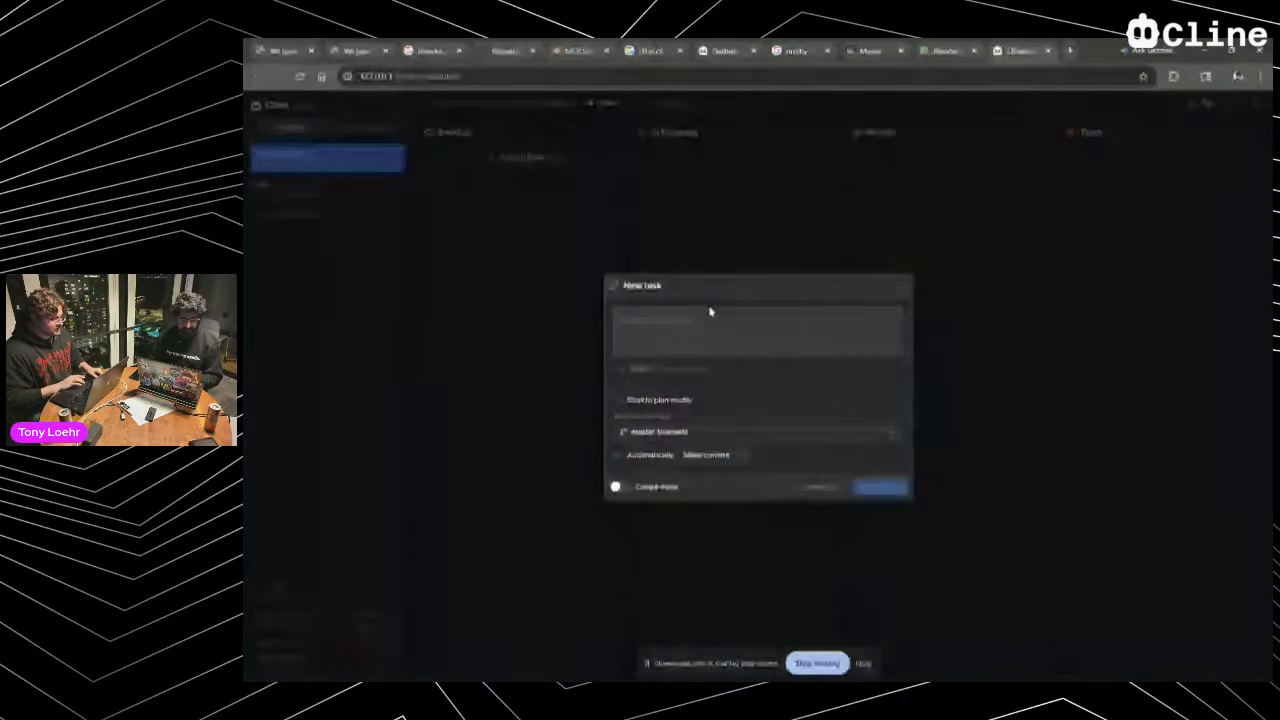
key(Escape)
click(389, 129)
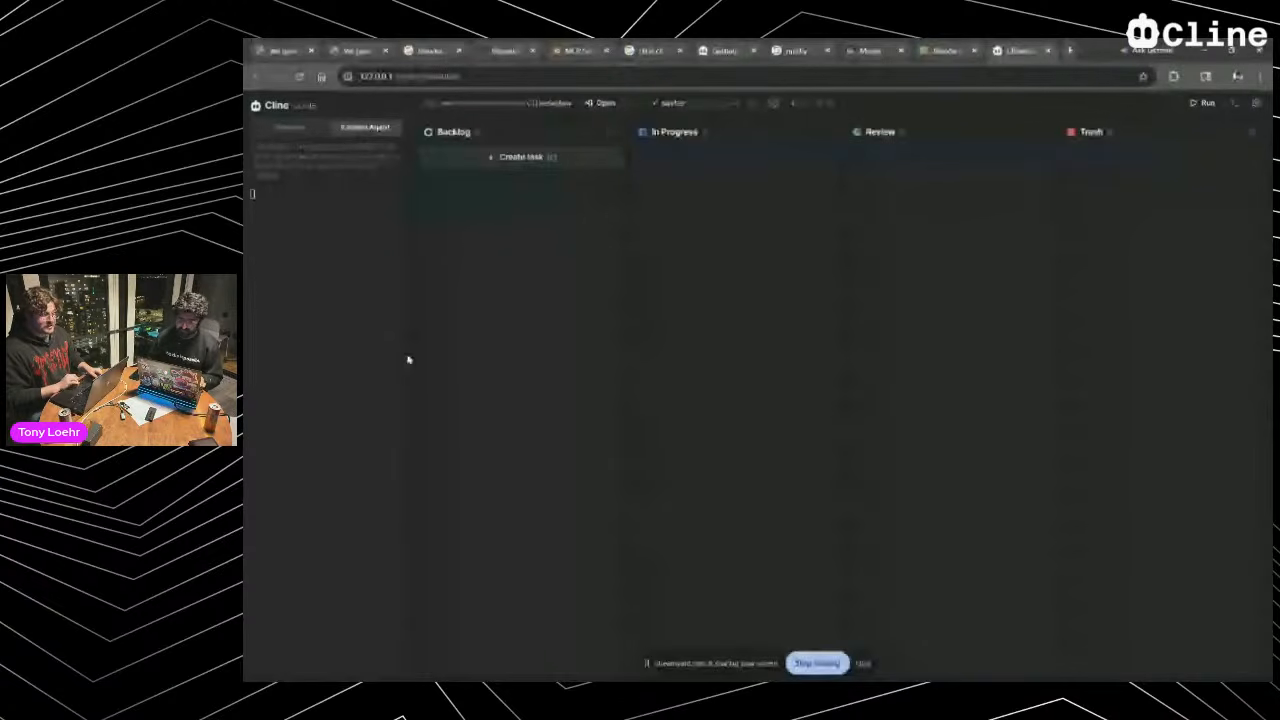
key(alt+Tab)
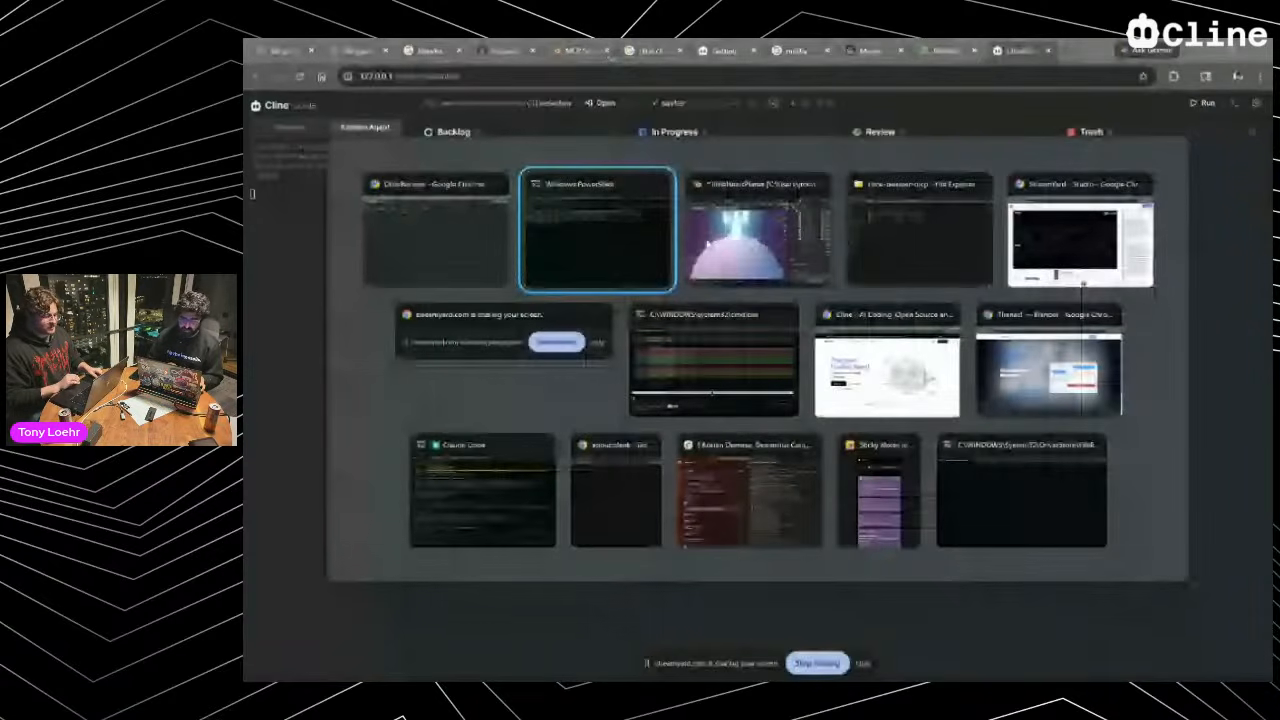
key(alt+Tab)
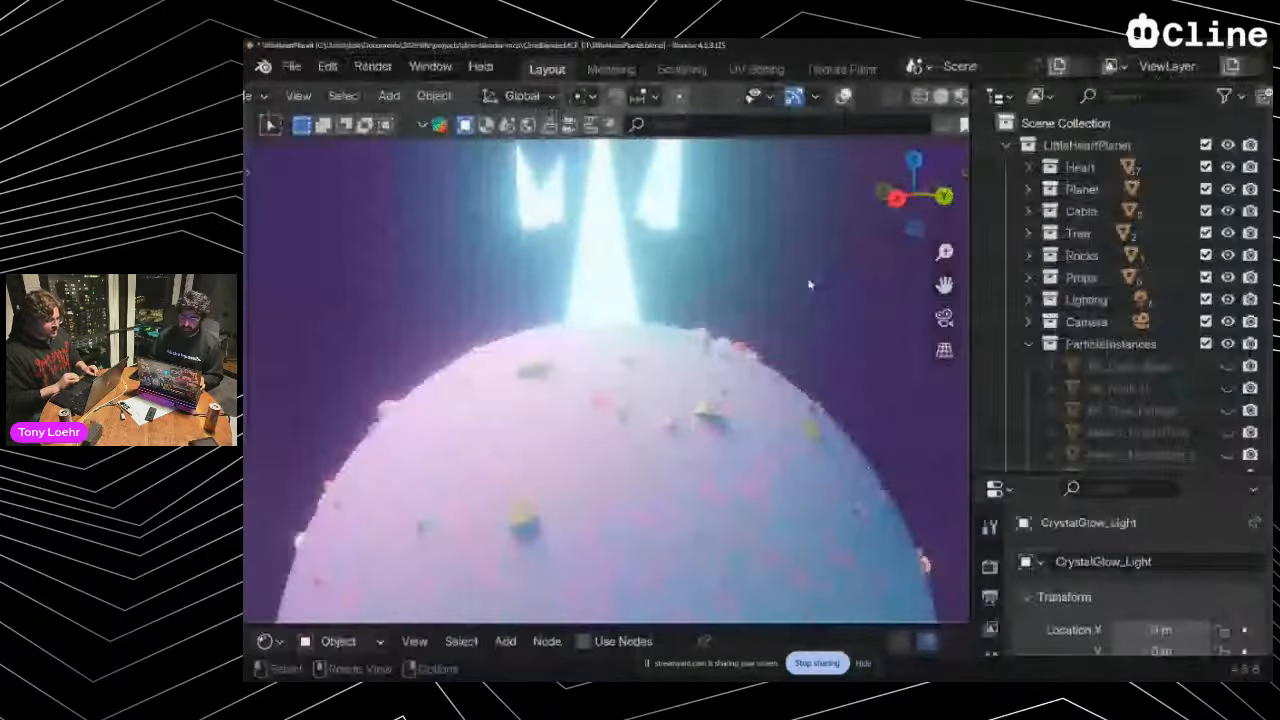
scroll(810, 284, down, 5)
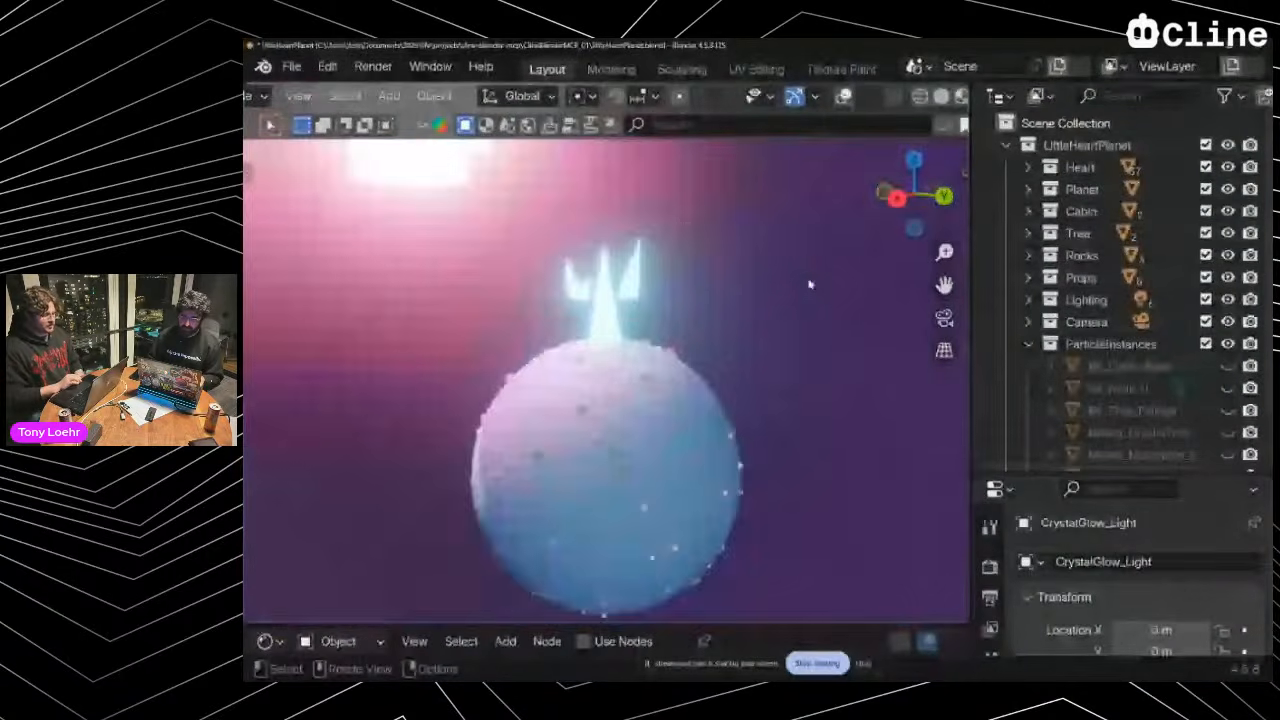
scroll(810, 284, right, 3)
scroll(810, 284, left, 1)
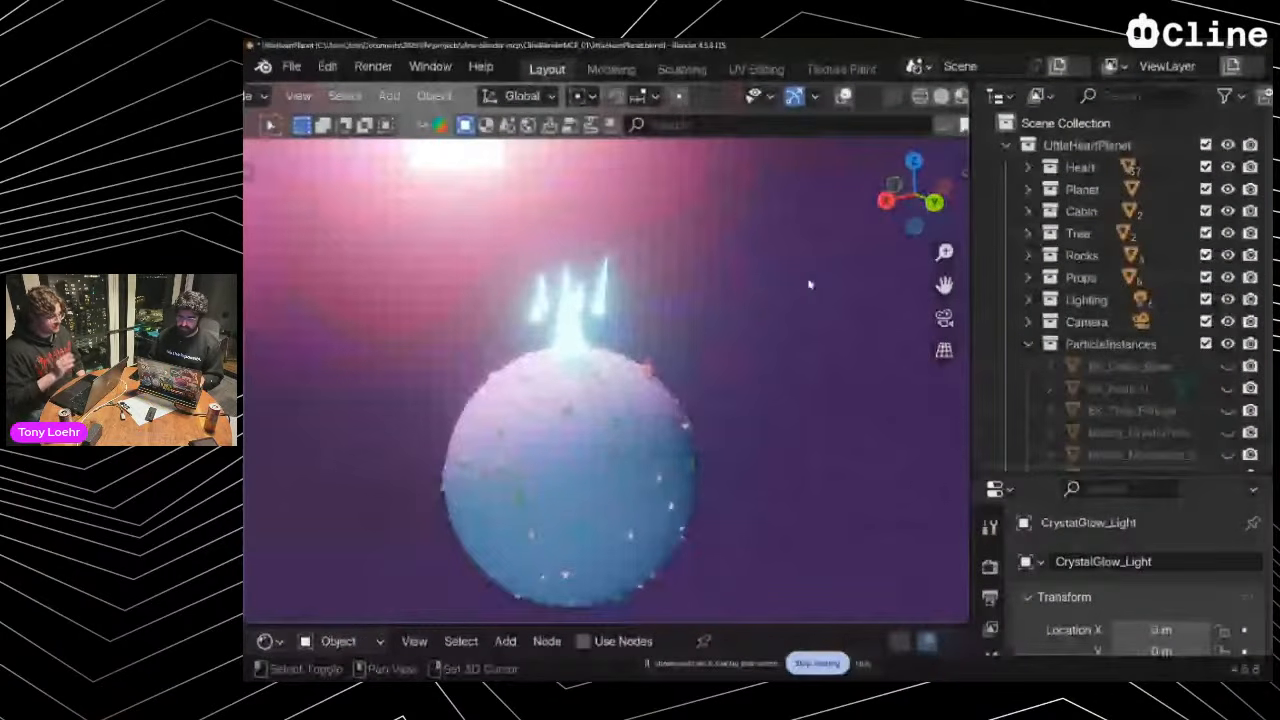
scroll(810, 284, right, 2)
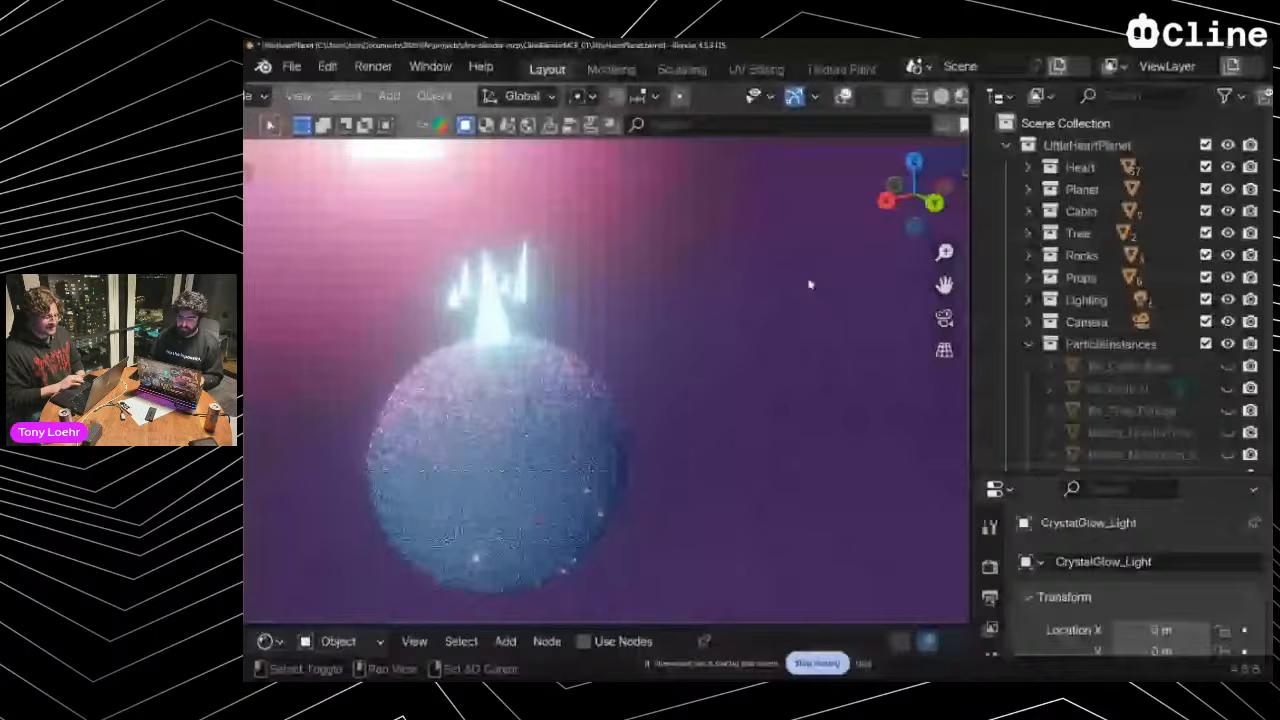
scroll(810, 284, left, 2)
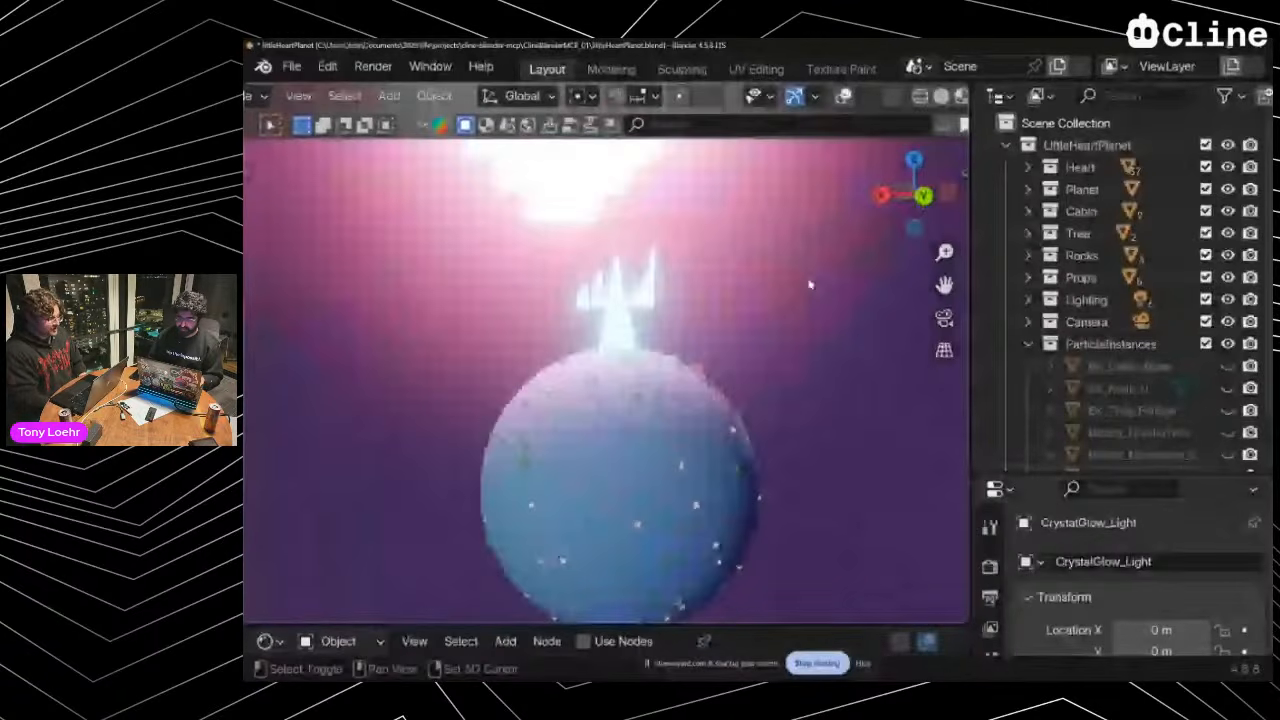
scroll(810, 284, left, 2)
scroll(810, 284, left, 2)
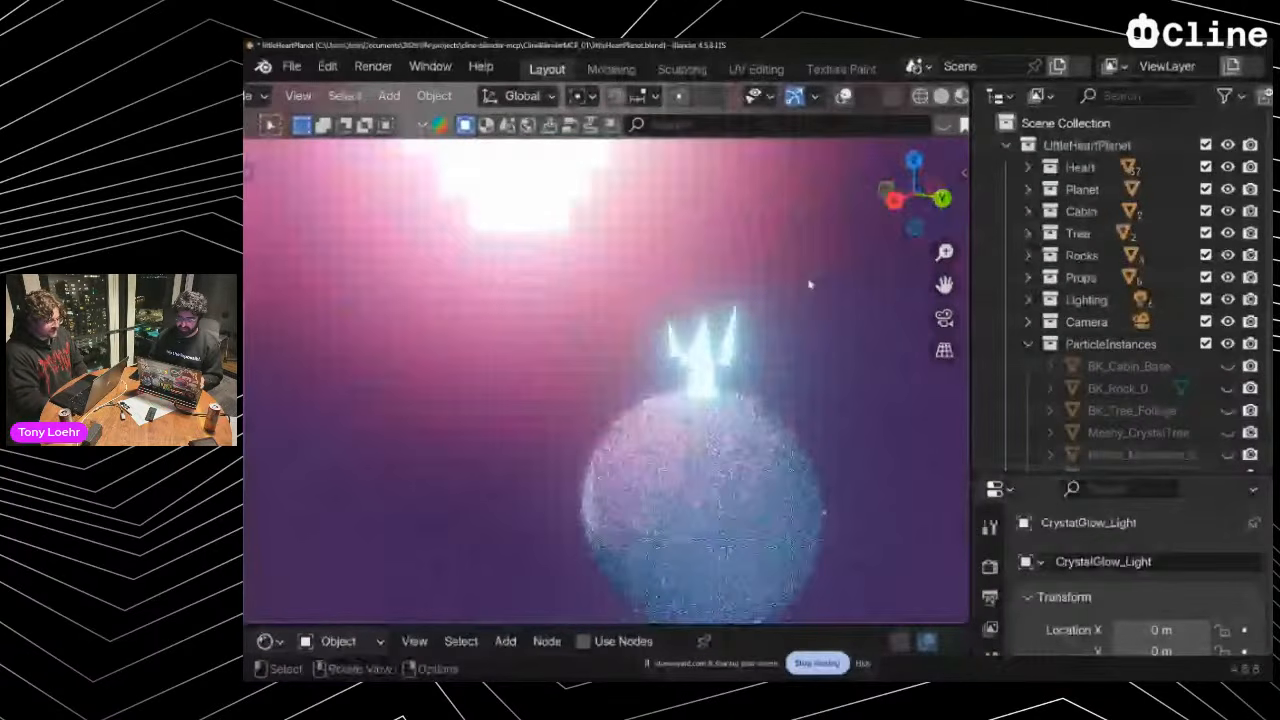
scroll(810, 284, up, 3)
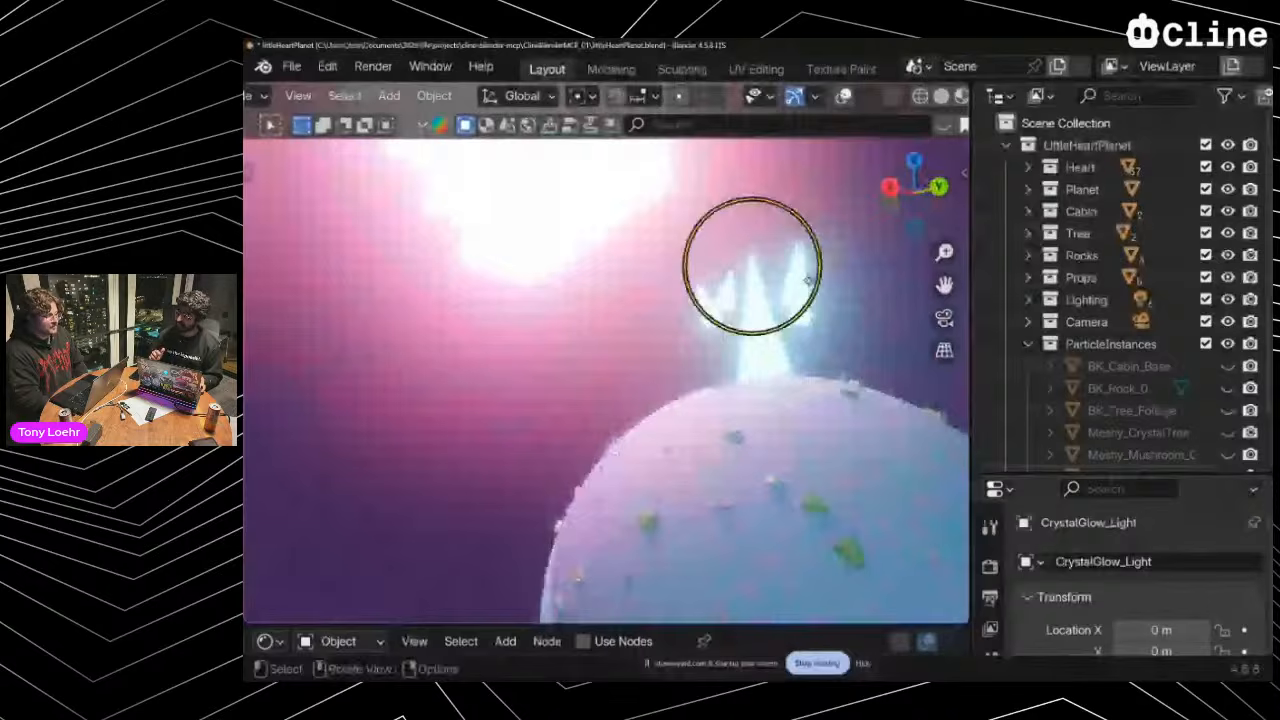
scroll(809, 282, down, 3)
key(alt+Tab)
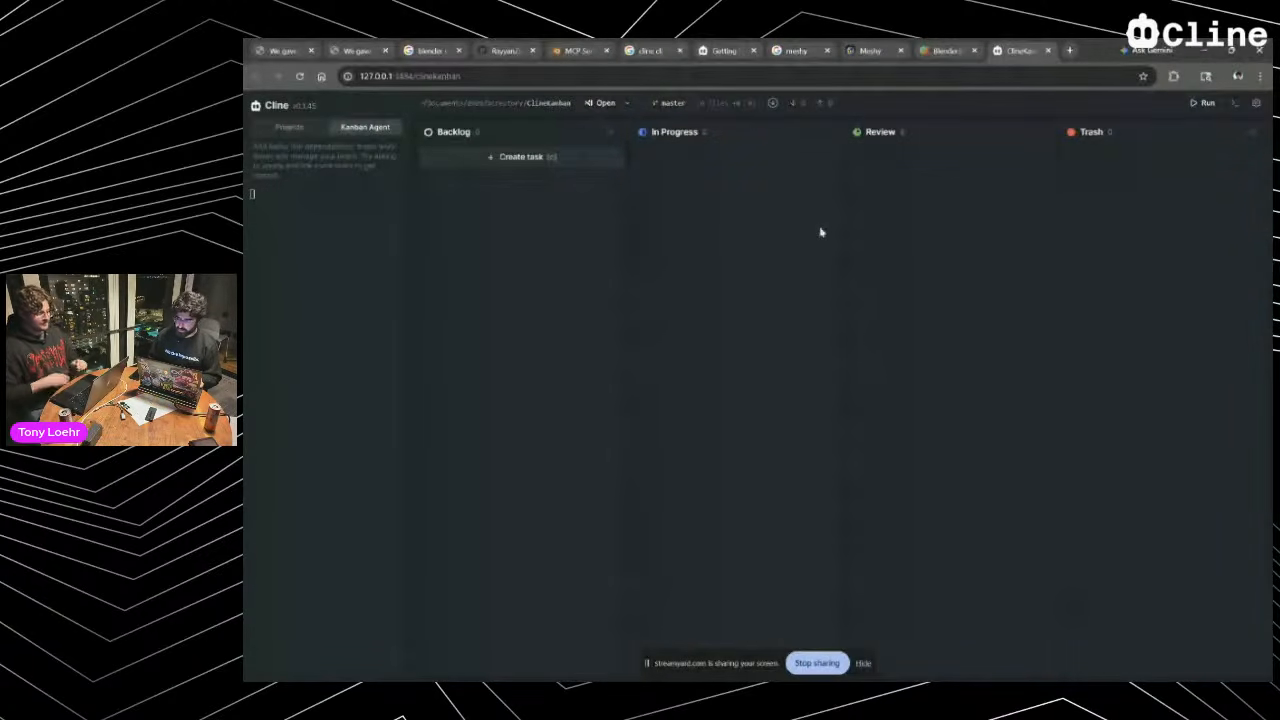
Select the octopus scene prompt in the StreamYard chat, then return to the Cline board
key(alt+Tab)
key(alt+Tab)
key(alt+Tab)
key(alt+Tab)
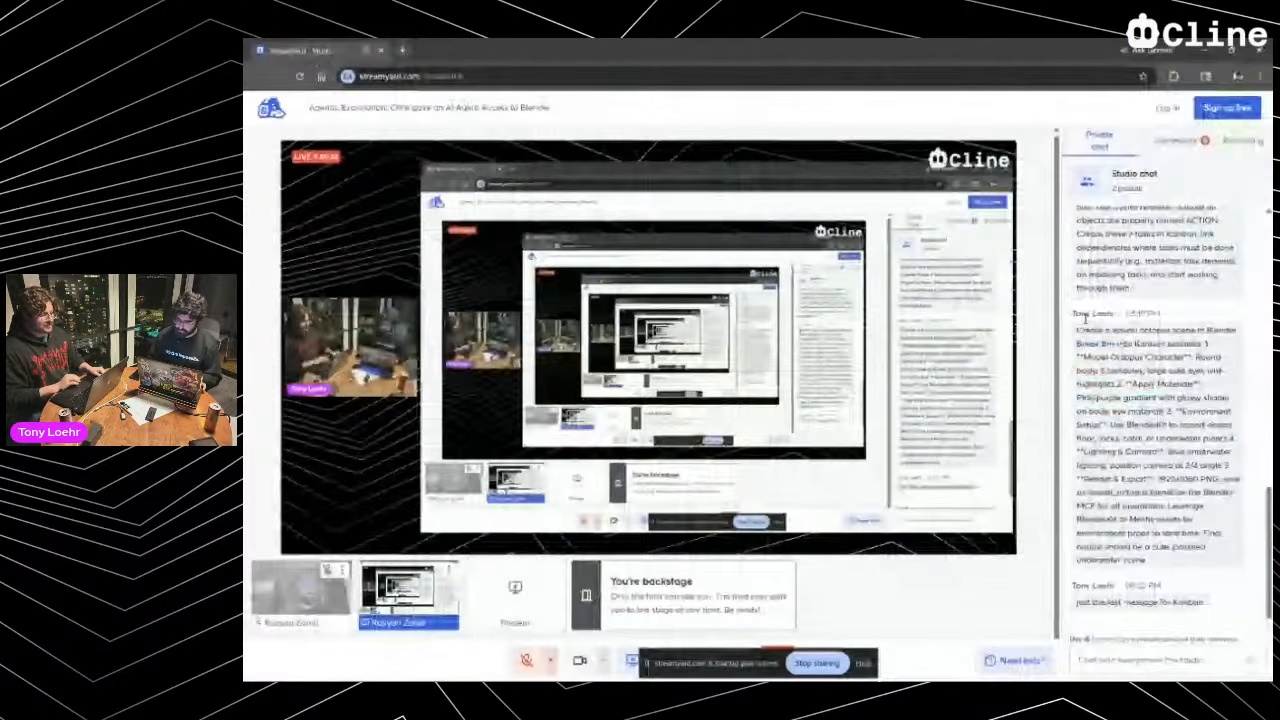
drag(1085, 327, 1252, 480)
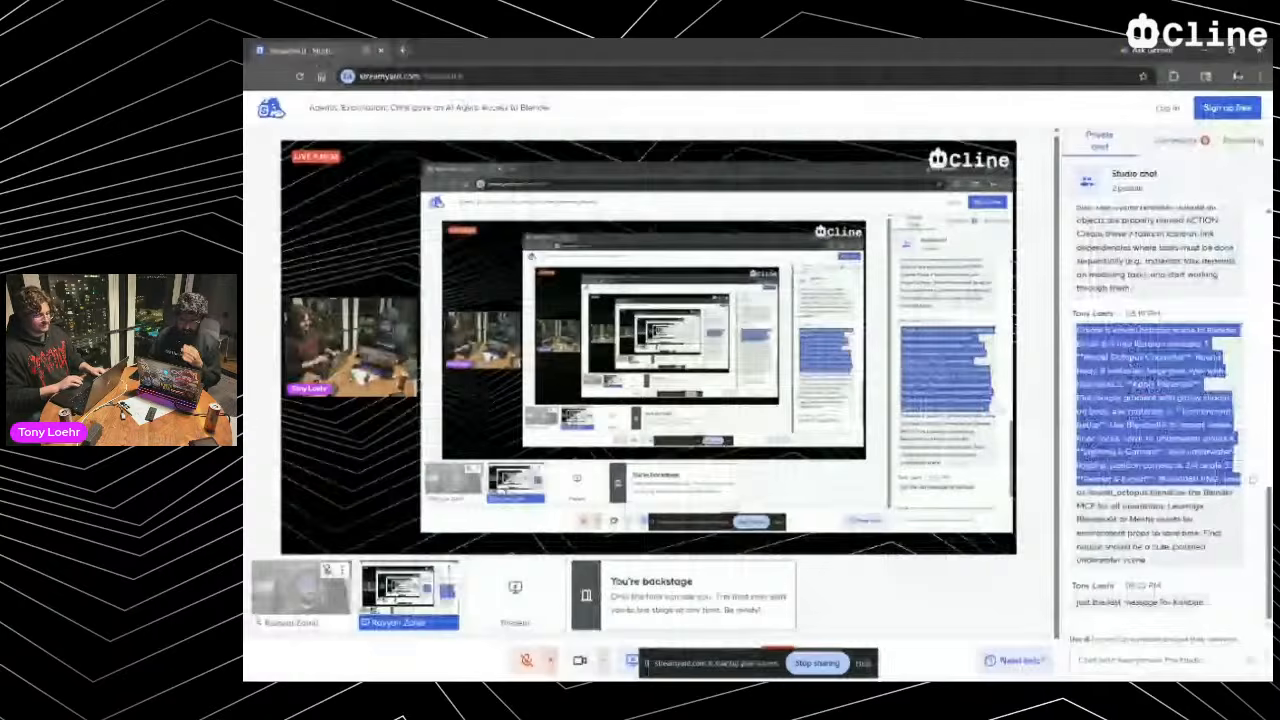
key(alt+Tab)
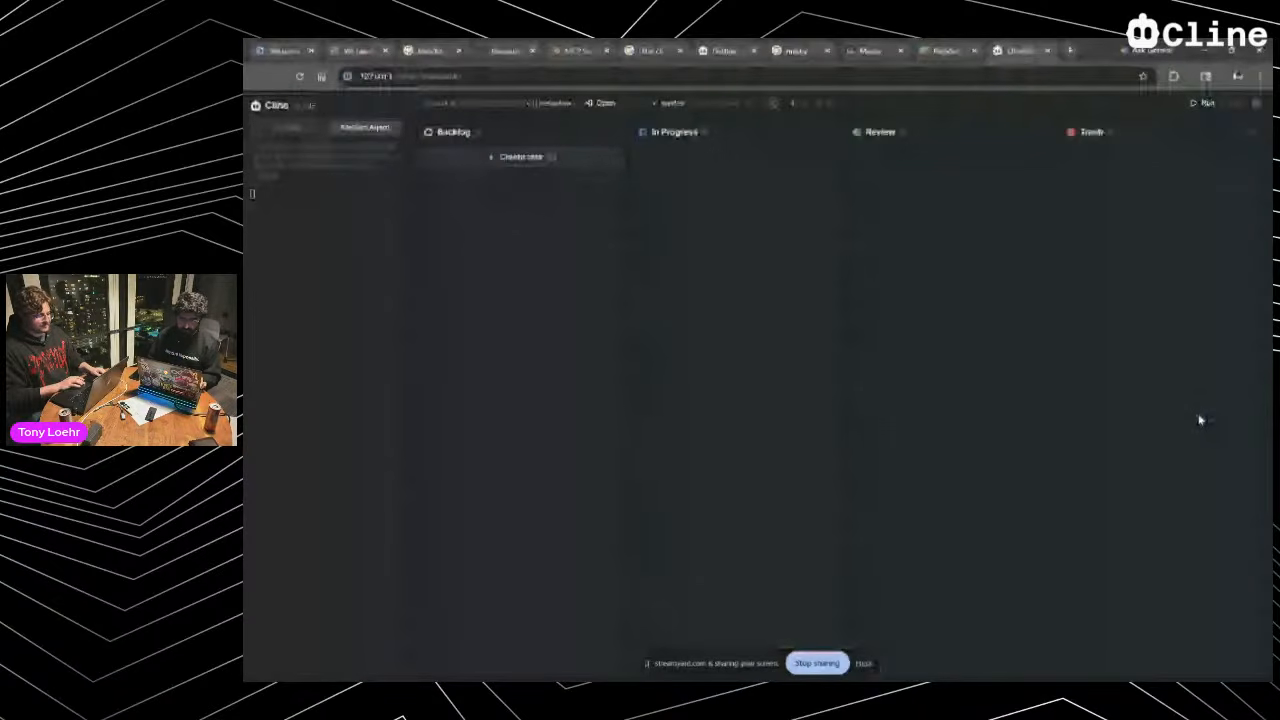
key(alt+Tab)
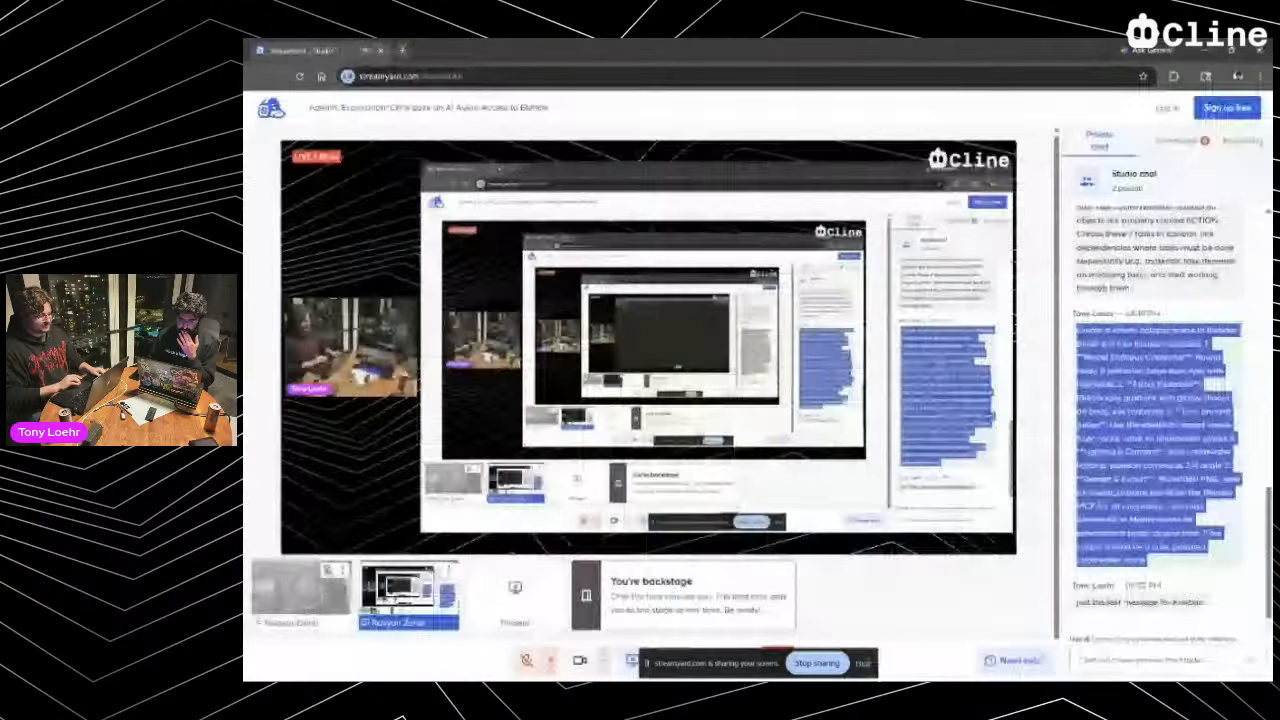
key(alt+Tab)
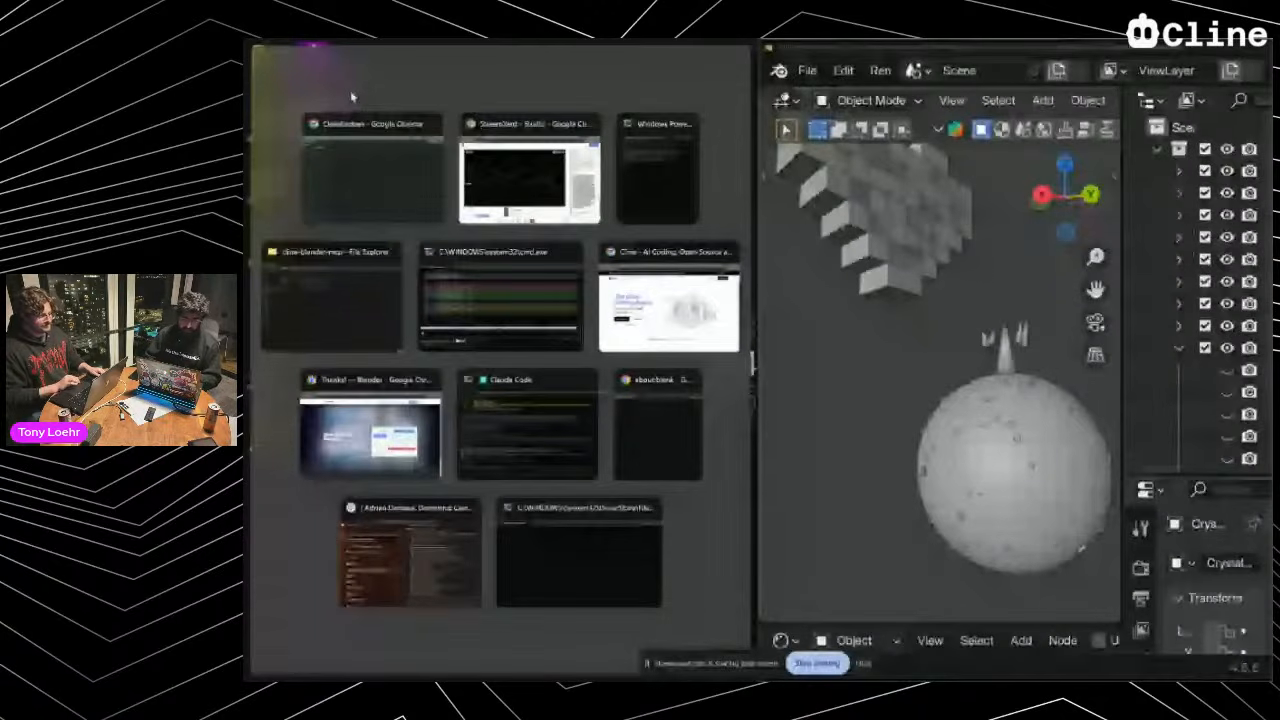
Dismiss Snap Assist and launch Blender 4.5 by searching 'blender' in Start
click(351, 96)
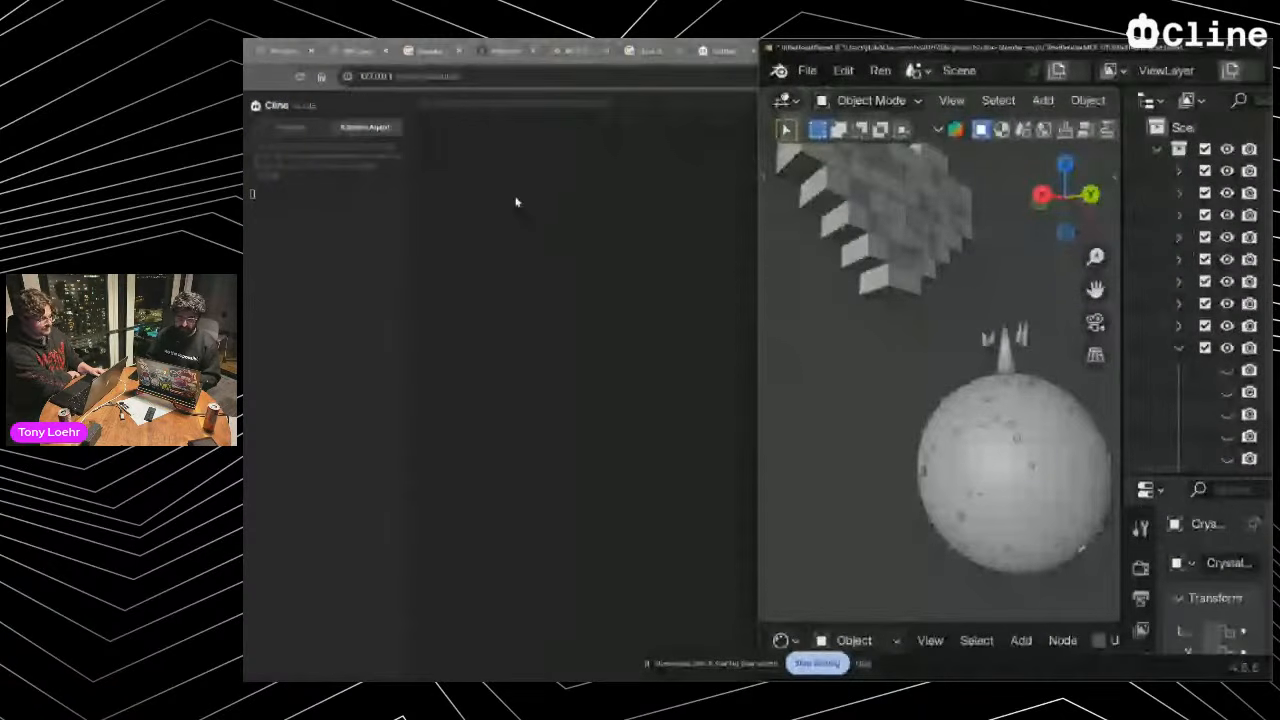
key(super)
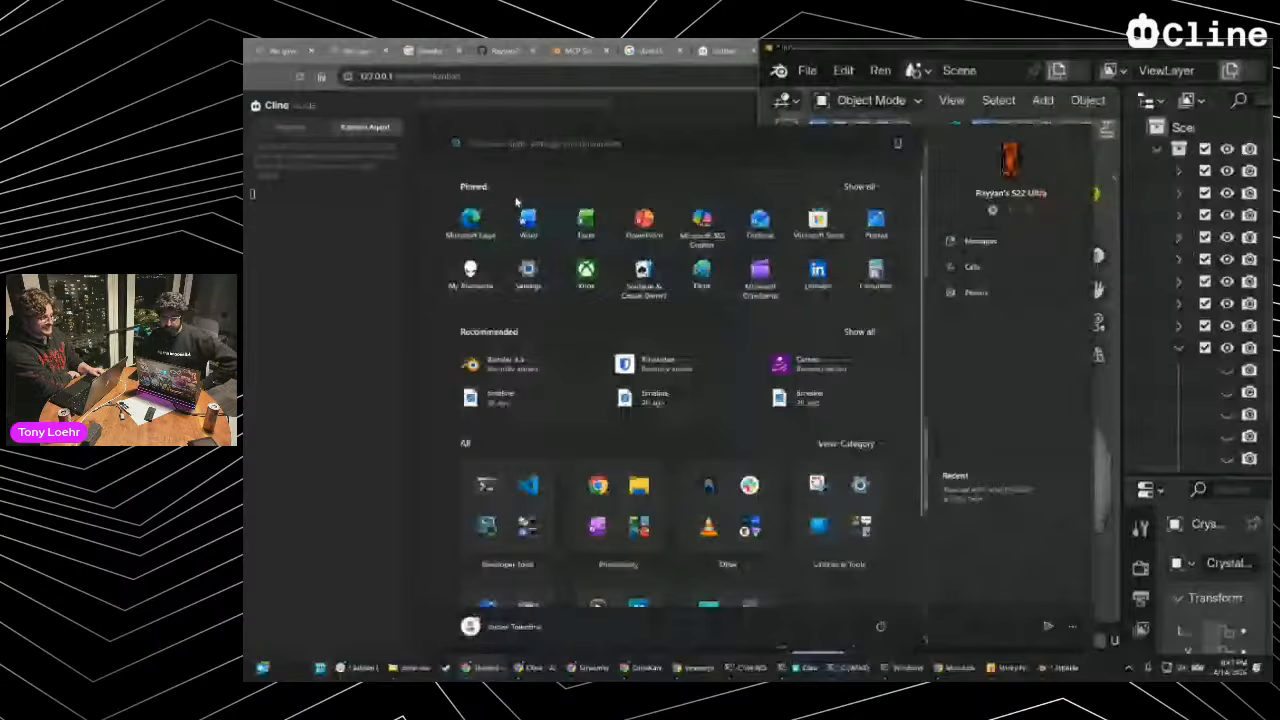
text(blender)
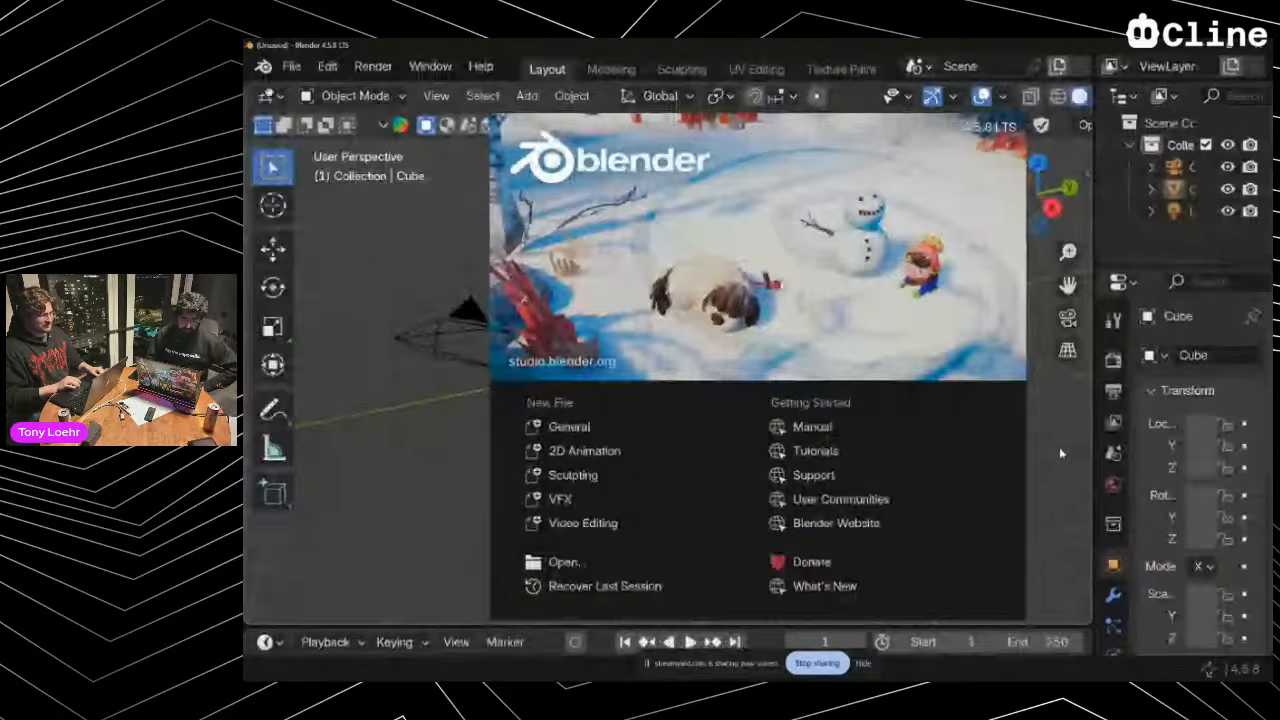
Dock the new Blender window left and connect its BlenderMCP add-on on port 9877 with Poly Haven enabled
click(1059, 447)
drag(1065, 48, 246, 286)
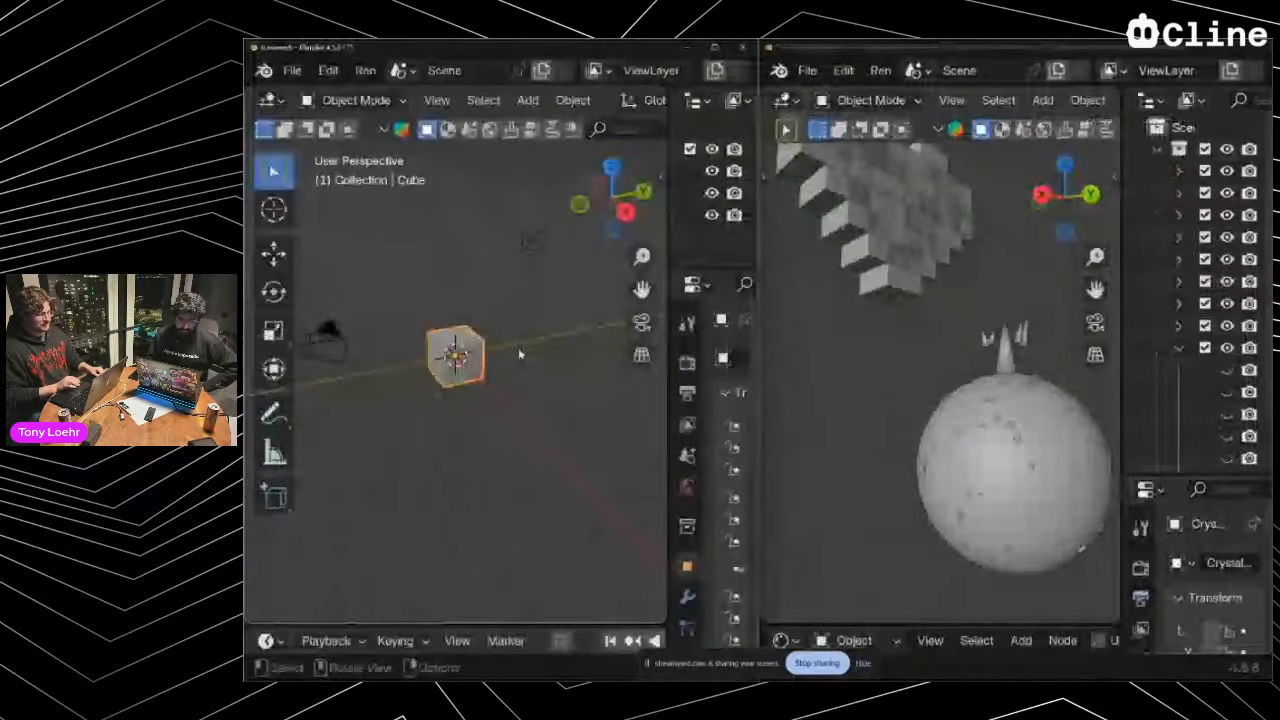
key(n)
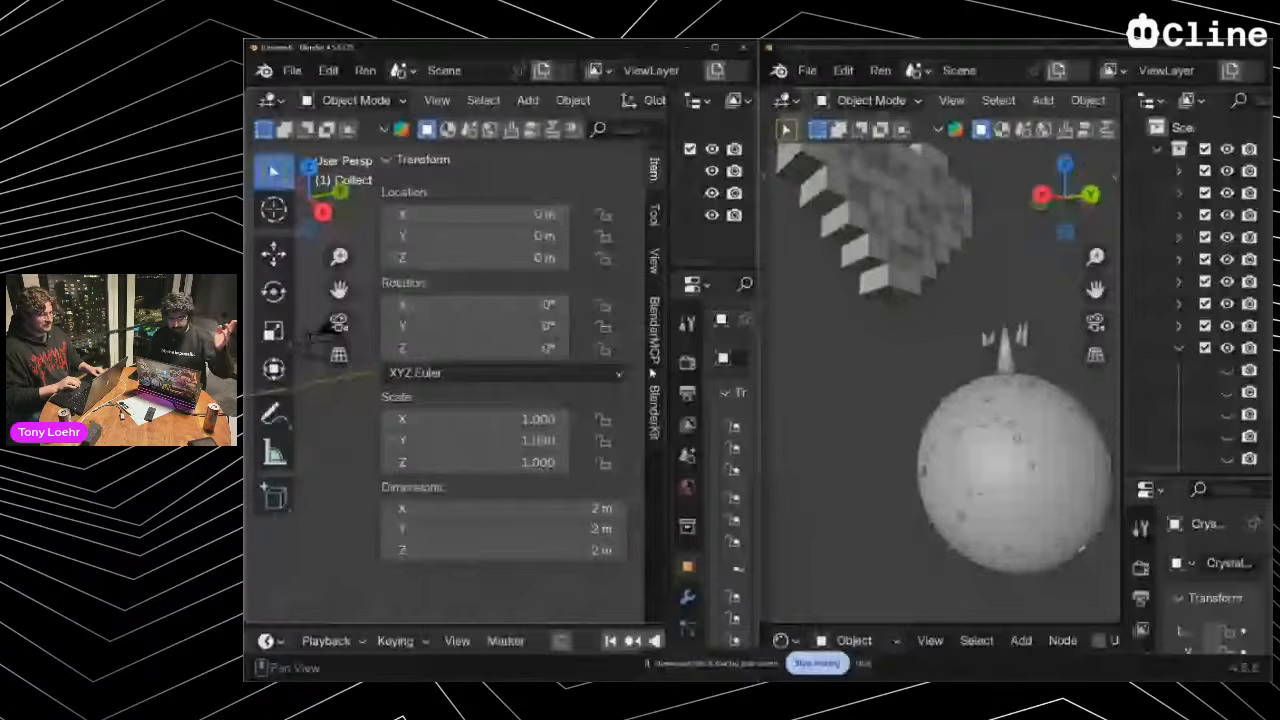
click(653, 330)
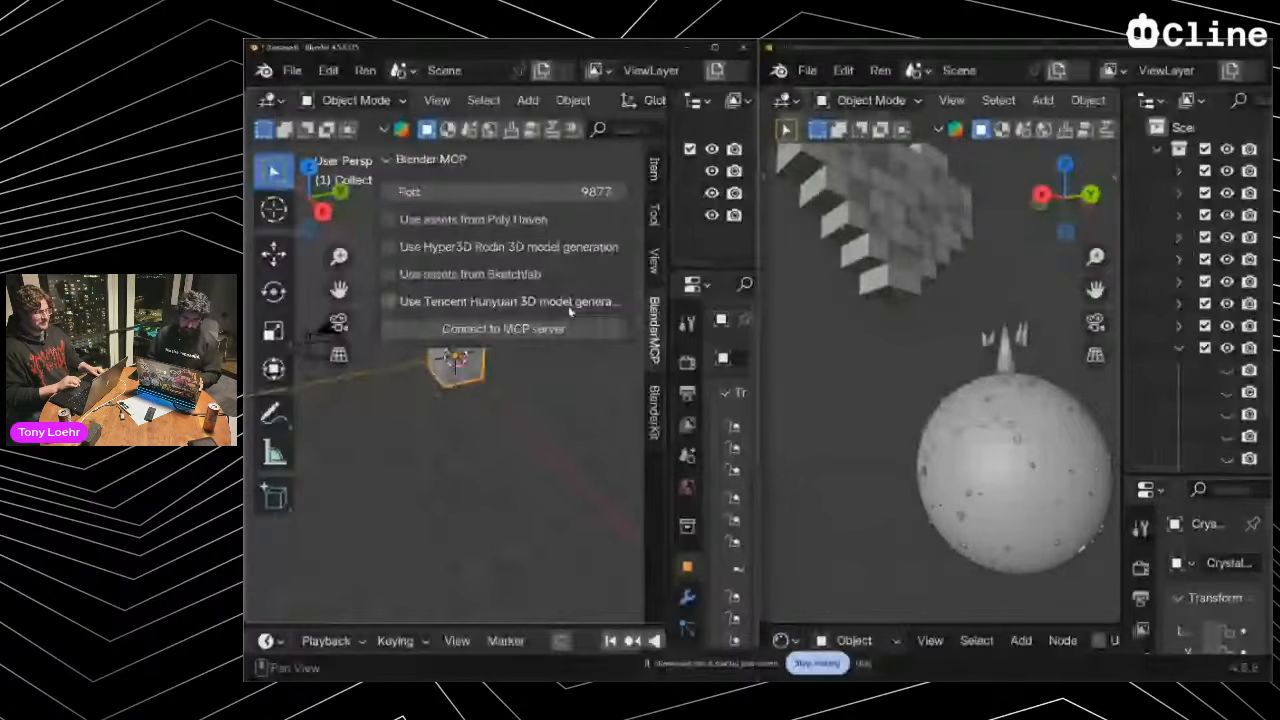
click(516, 220)
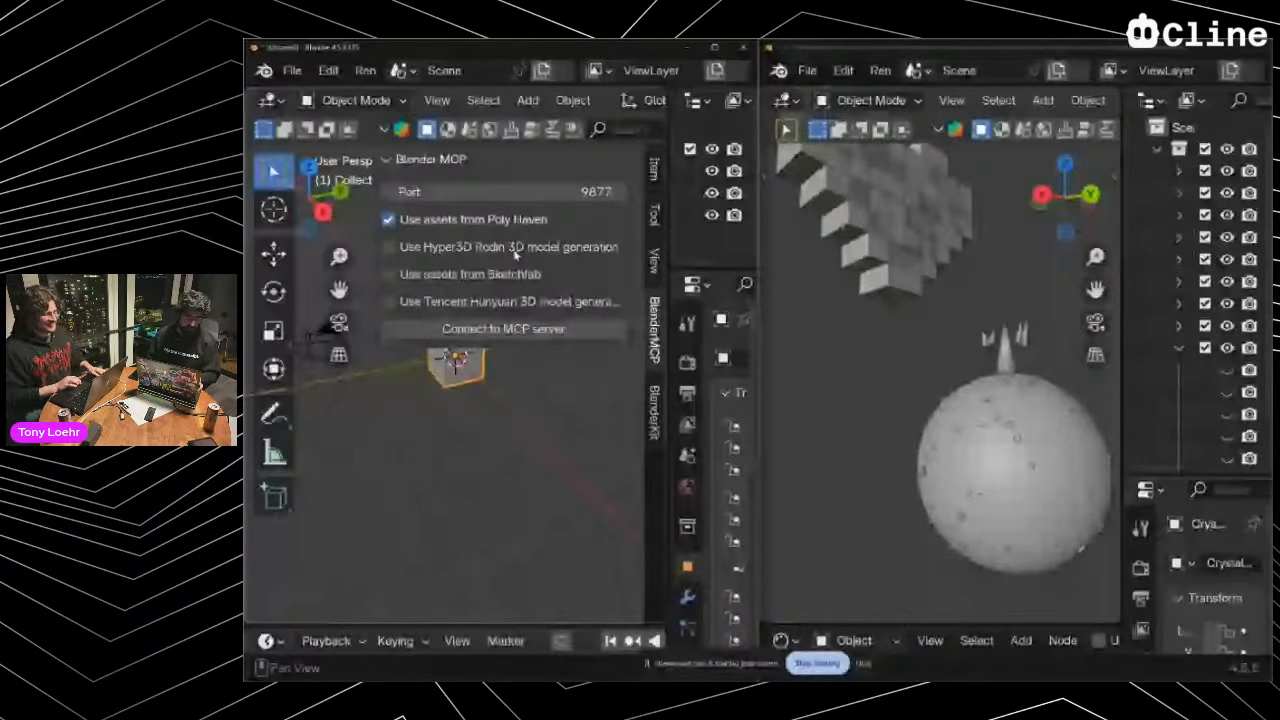
click(503, 328)
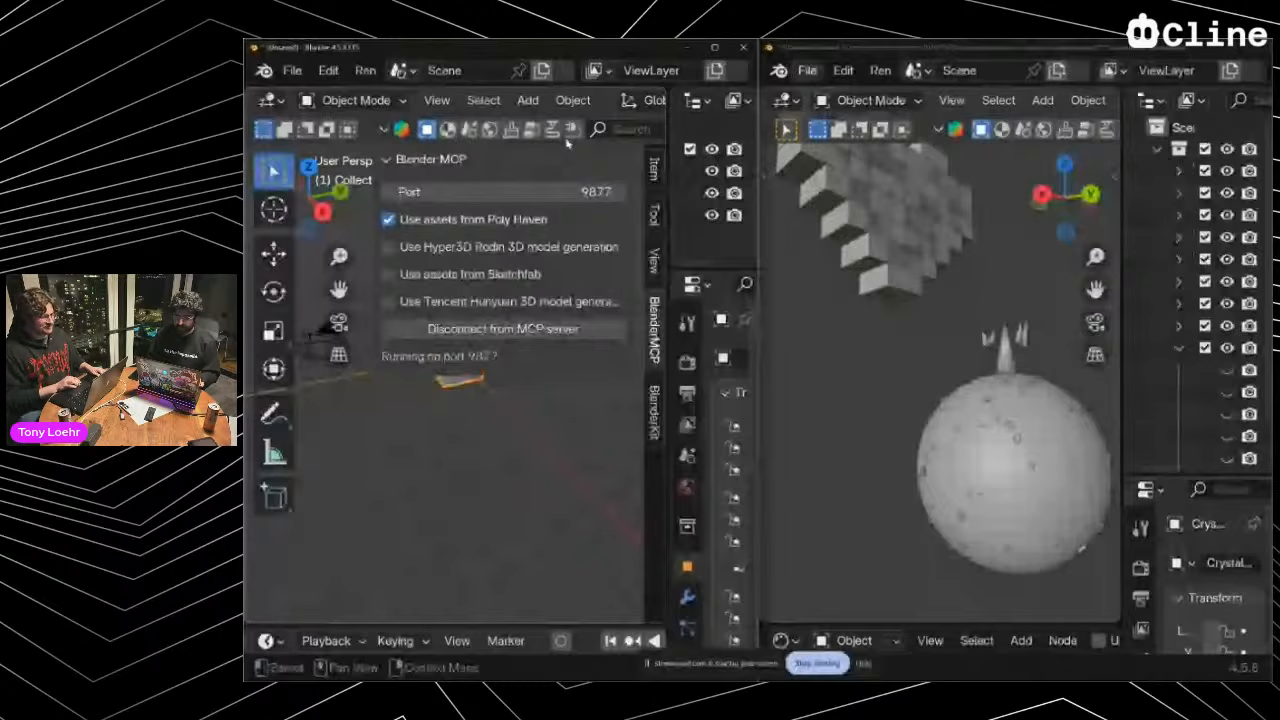
key(n)
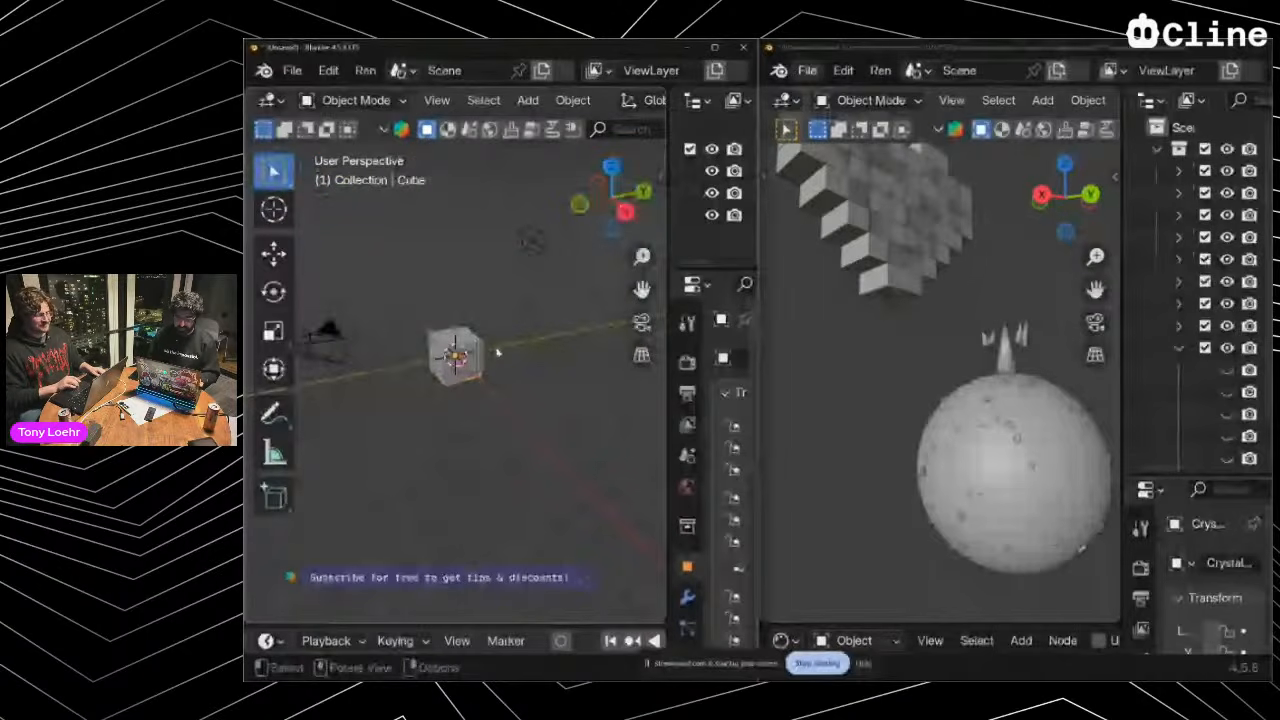
key(alt+Tab)
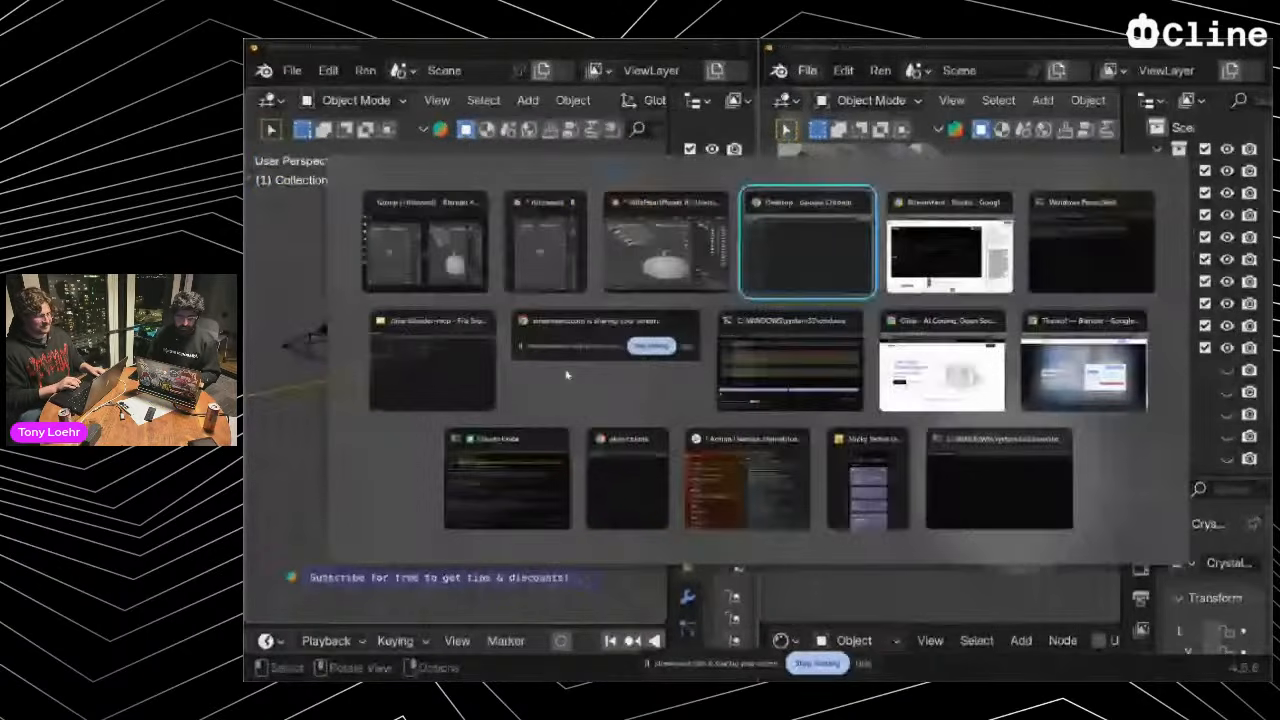
key(alt+Tab)
key(alt+Tab)
key(alt+Tab)
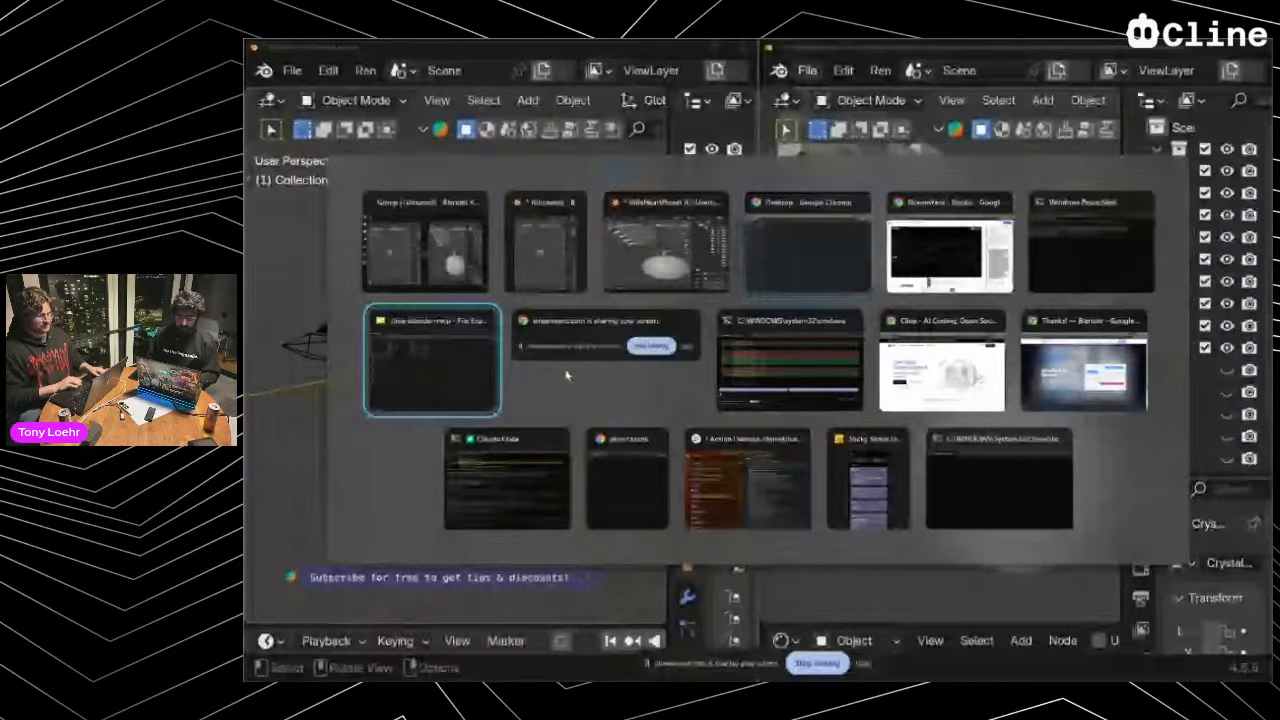
key(alt+Up)
key(alt+Right)
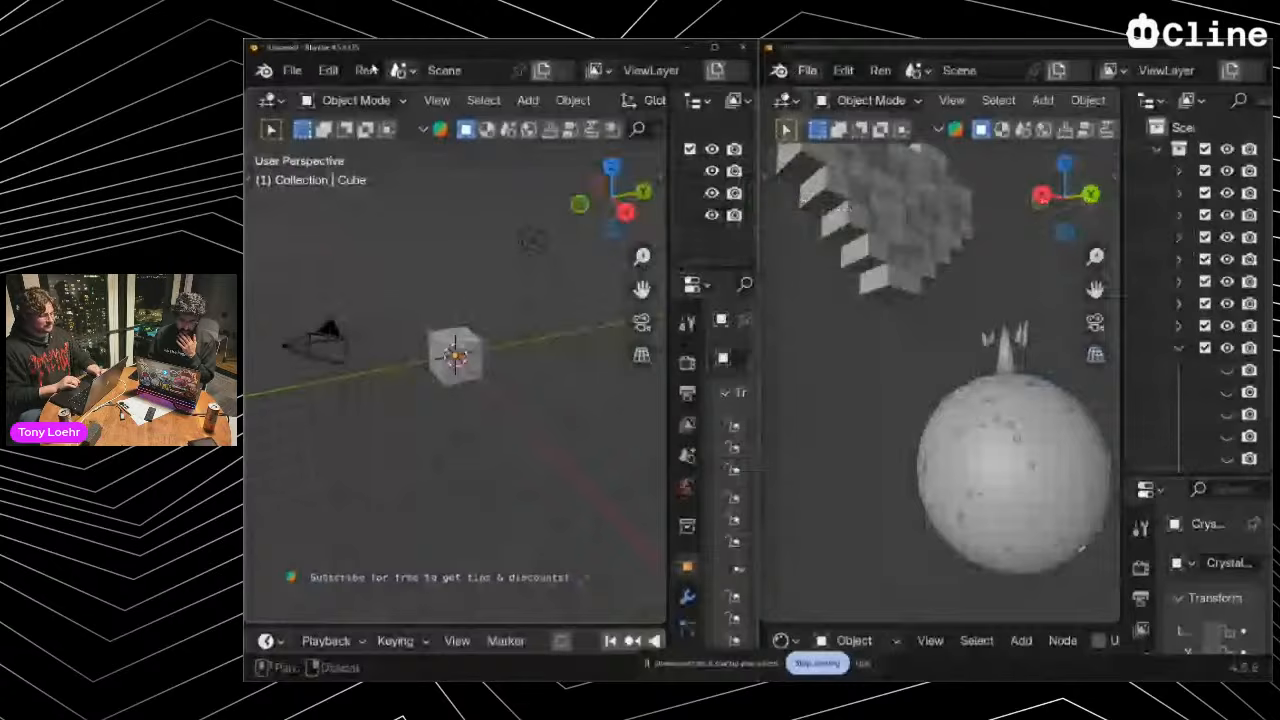
In Save As, browse to Documents\2026\life\projects\cline-blender-mcp and create a ClineBlenderMCP_02 folder there
click(292, 71)
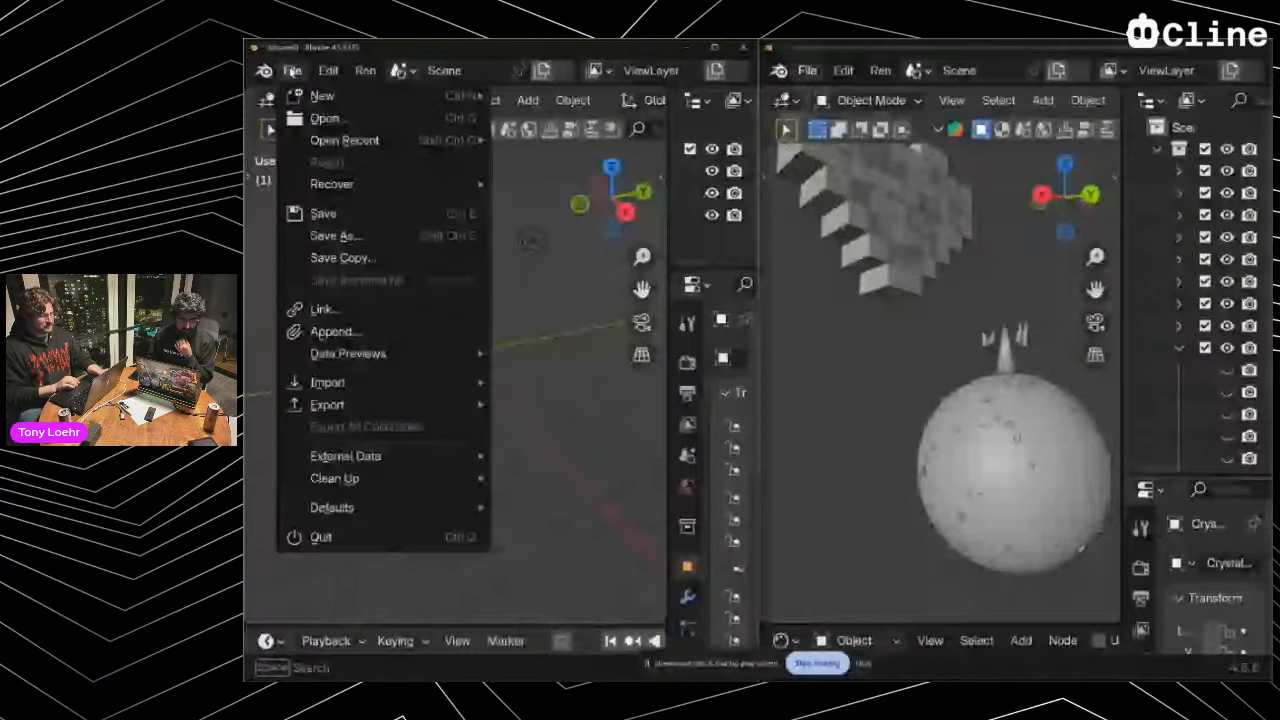
click(333, 235)
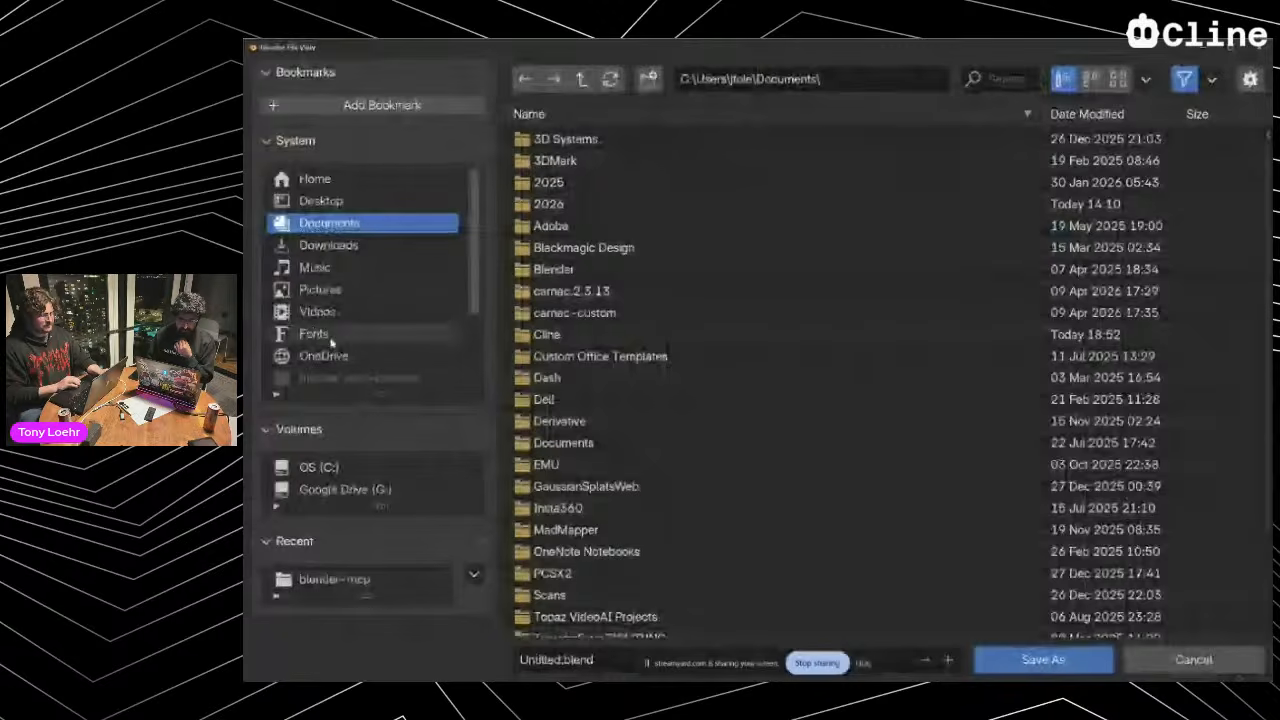
scroll(329, 334, down, 3)
click(334, 579)
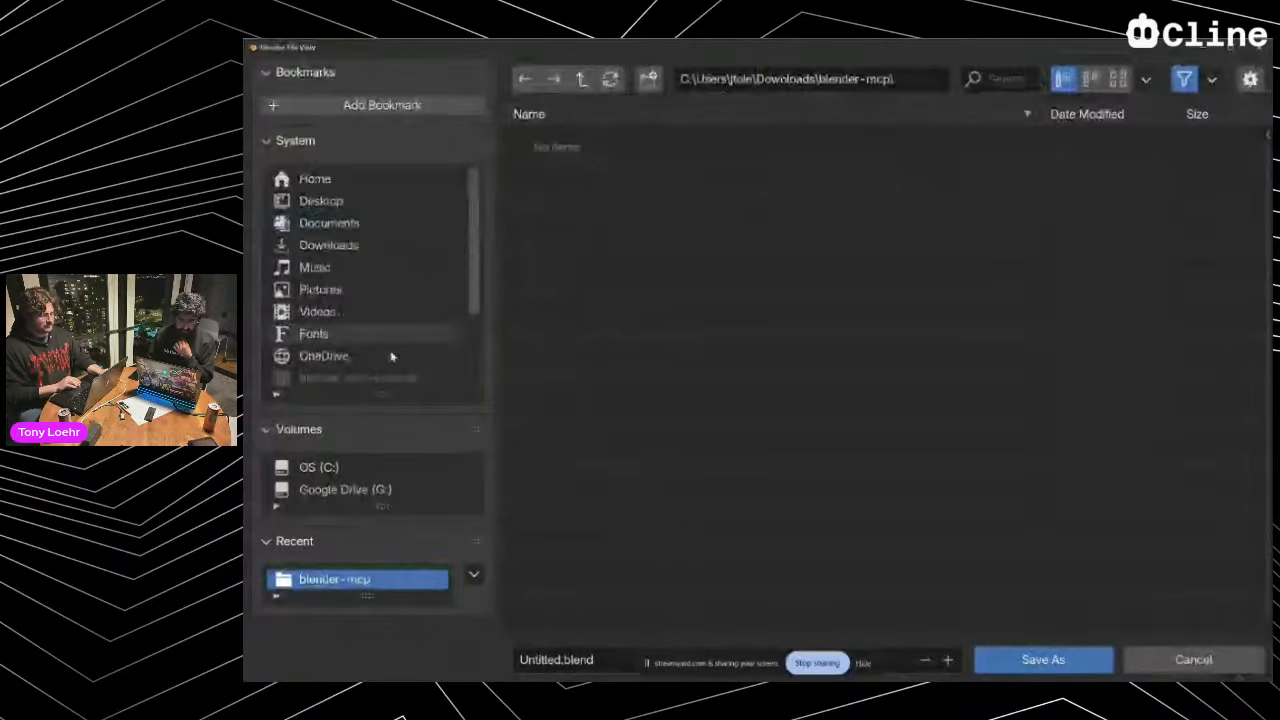
click(320, 469)
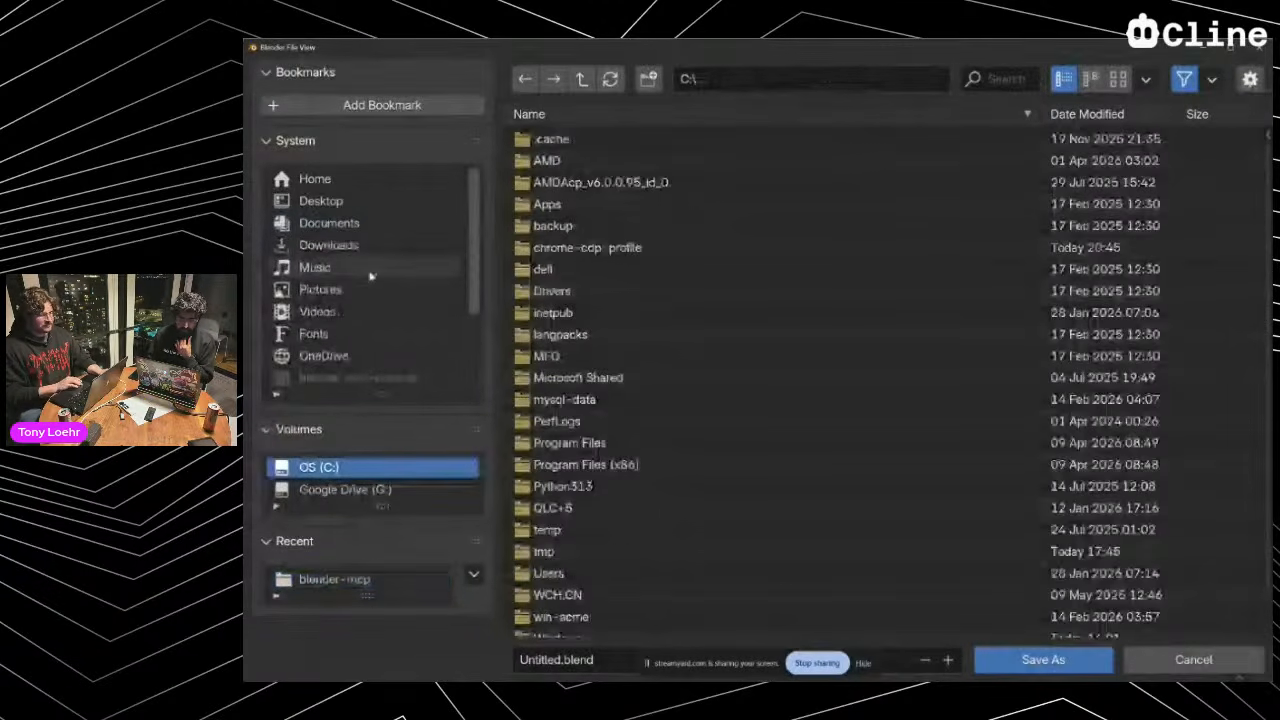
click(350, 224)
double_click(563, 211)
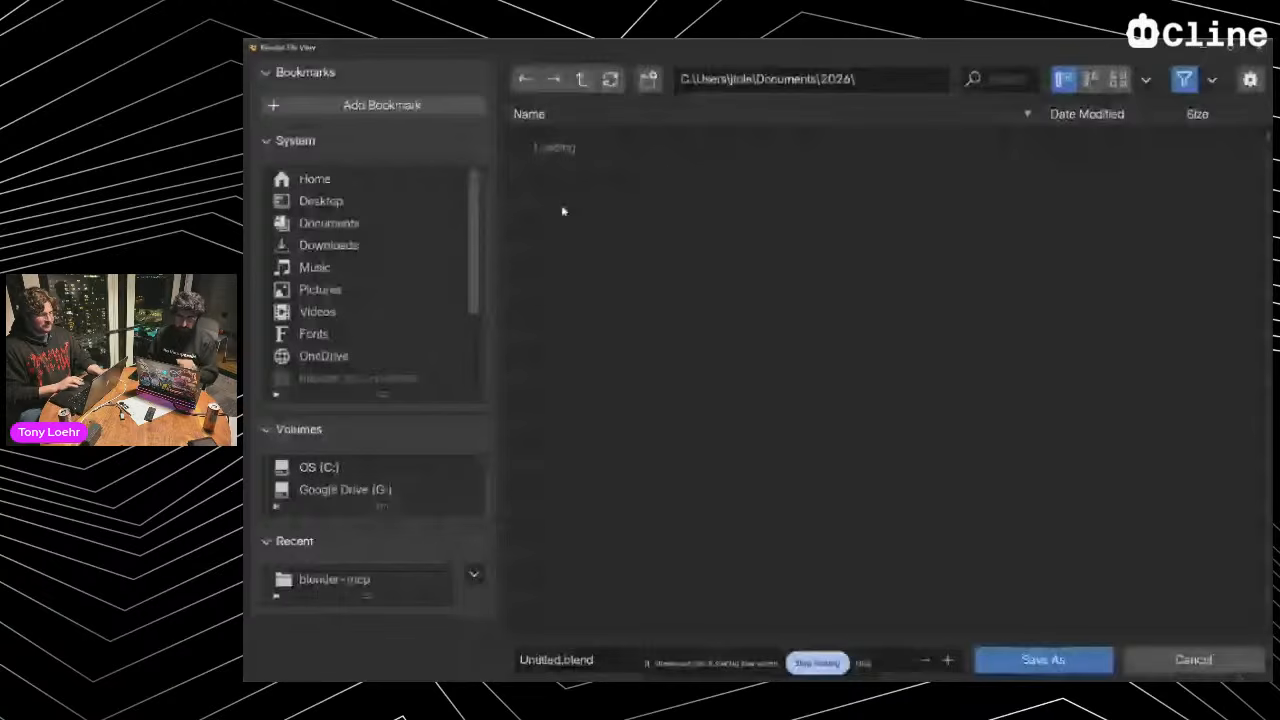
double_click(566, 247)
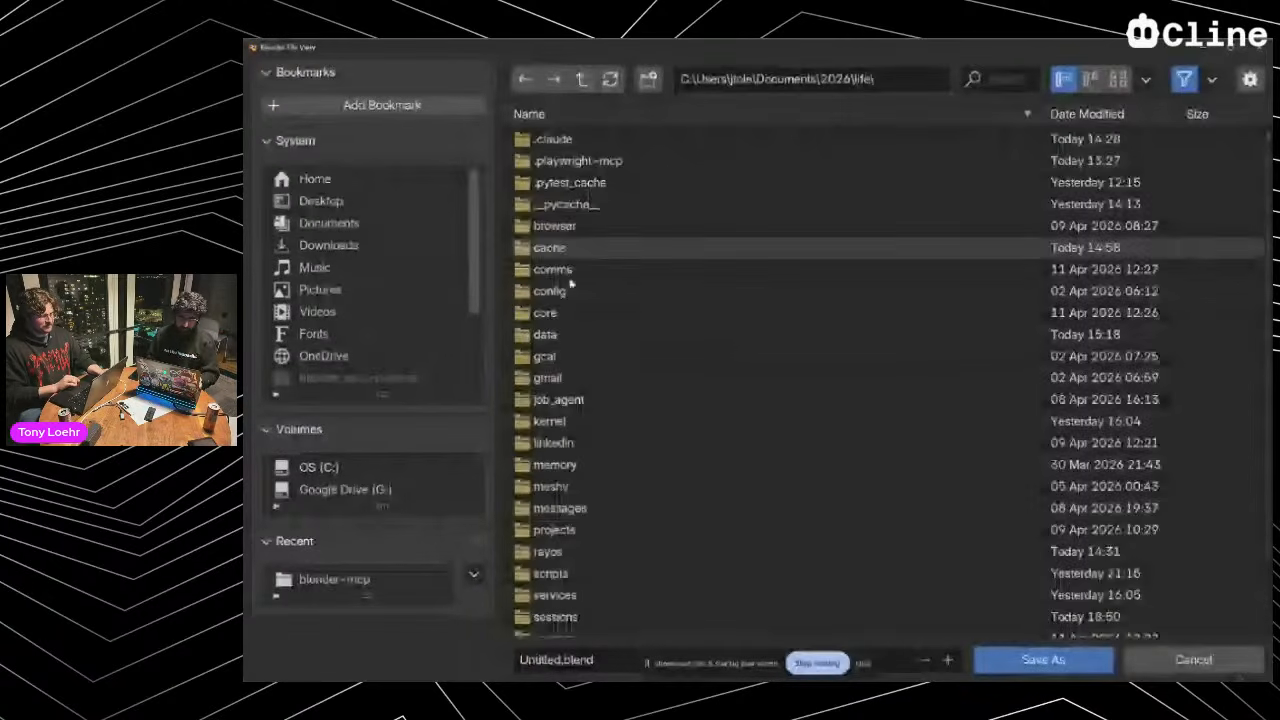
double_click(554, 530)
double_click(587, 142)
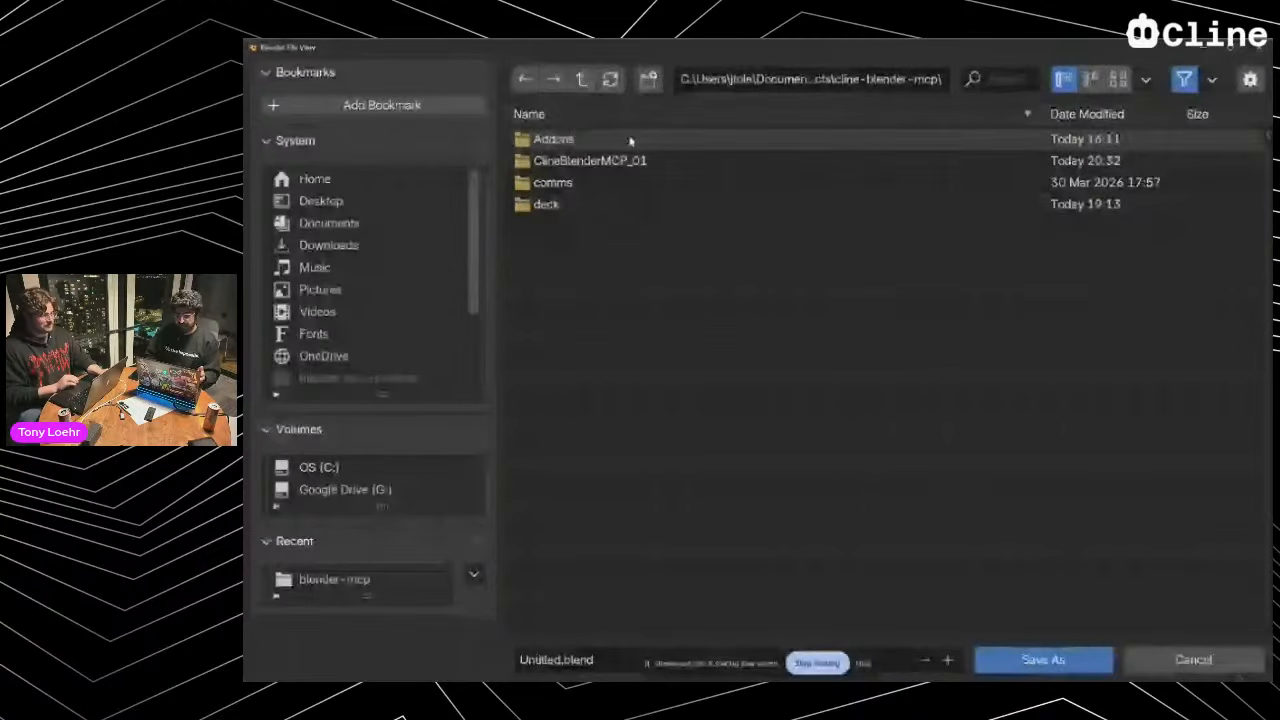
click(648, 79)
text(Cline)
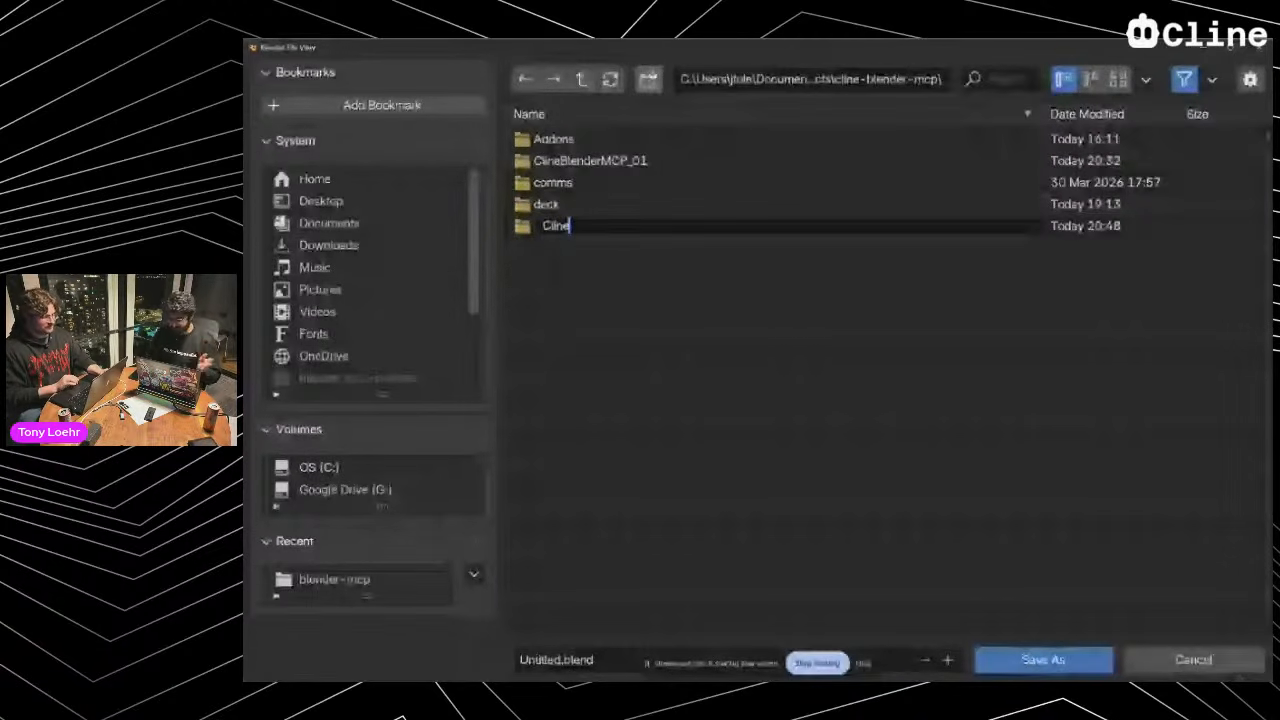
text(BlenderMCP_0)
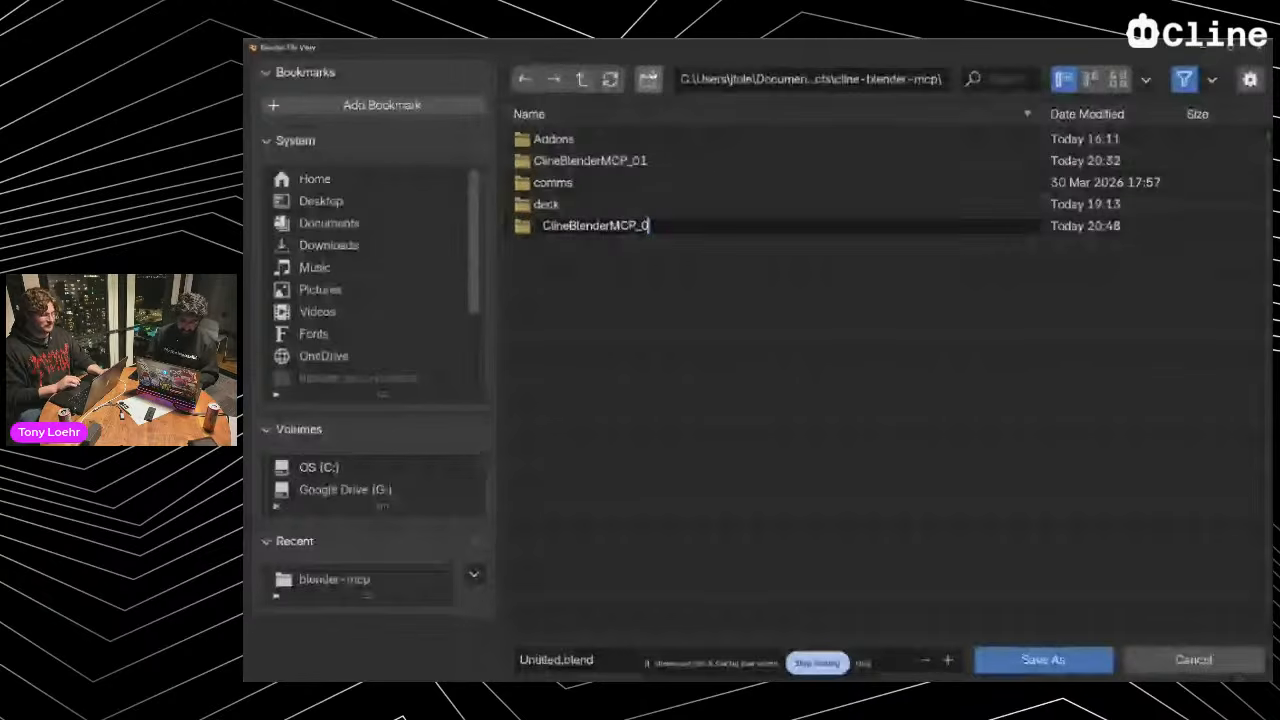
text(2)
key(Return)
double_click(606, 182)
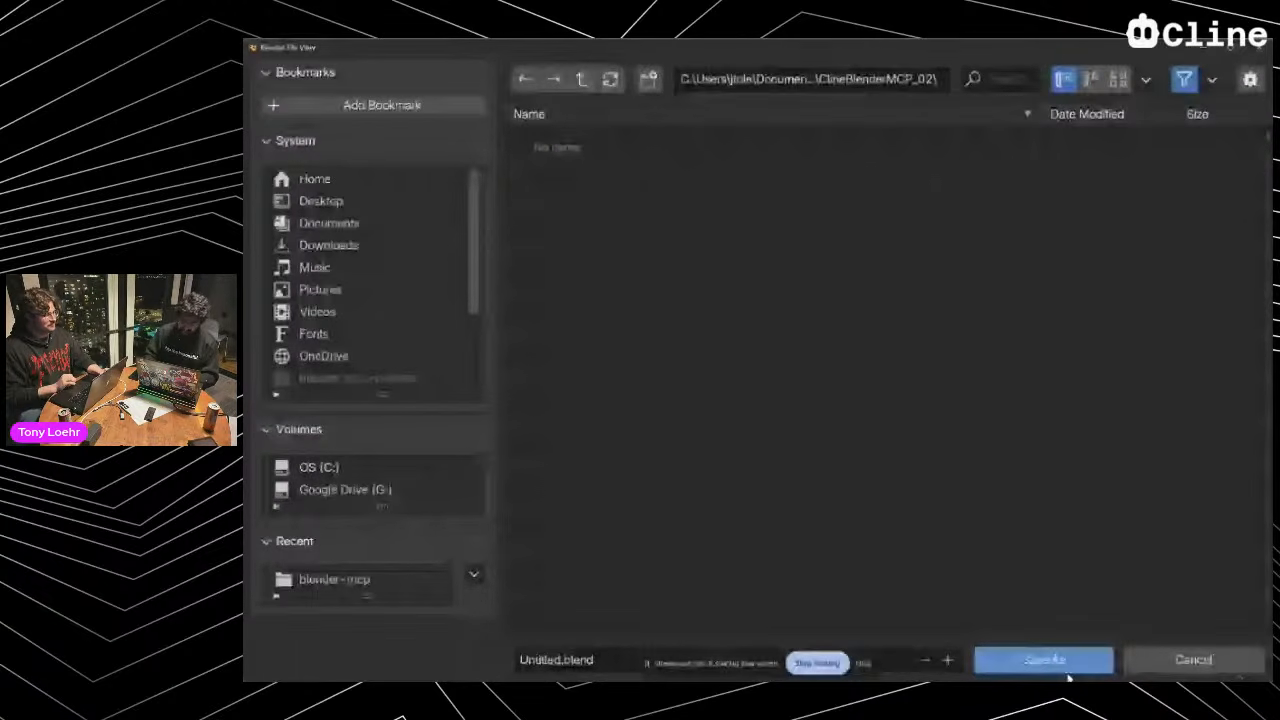
Name the file KawaiiOctopus and save the scene
click(572, 668)
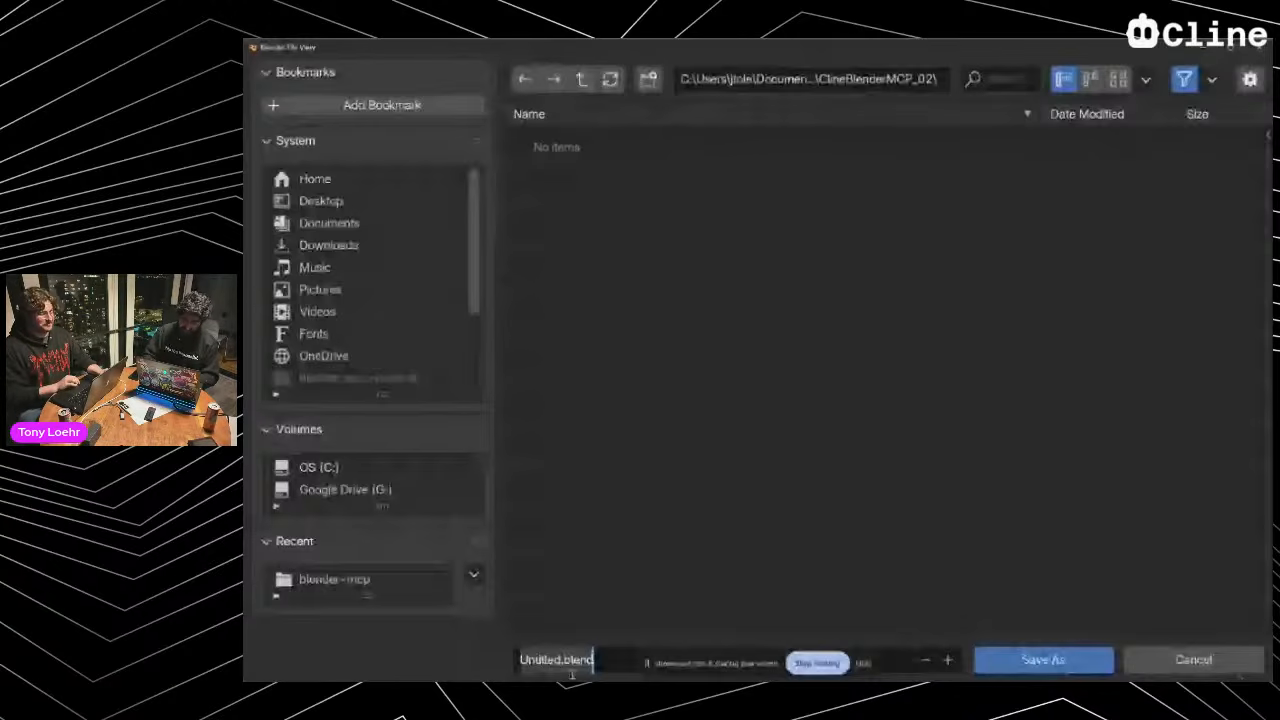
text(Octup)
key(BackSpace)
key(BackSpace)
key(BackSpace)
key(BackSpace)
key(BackSpace)
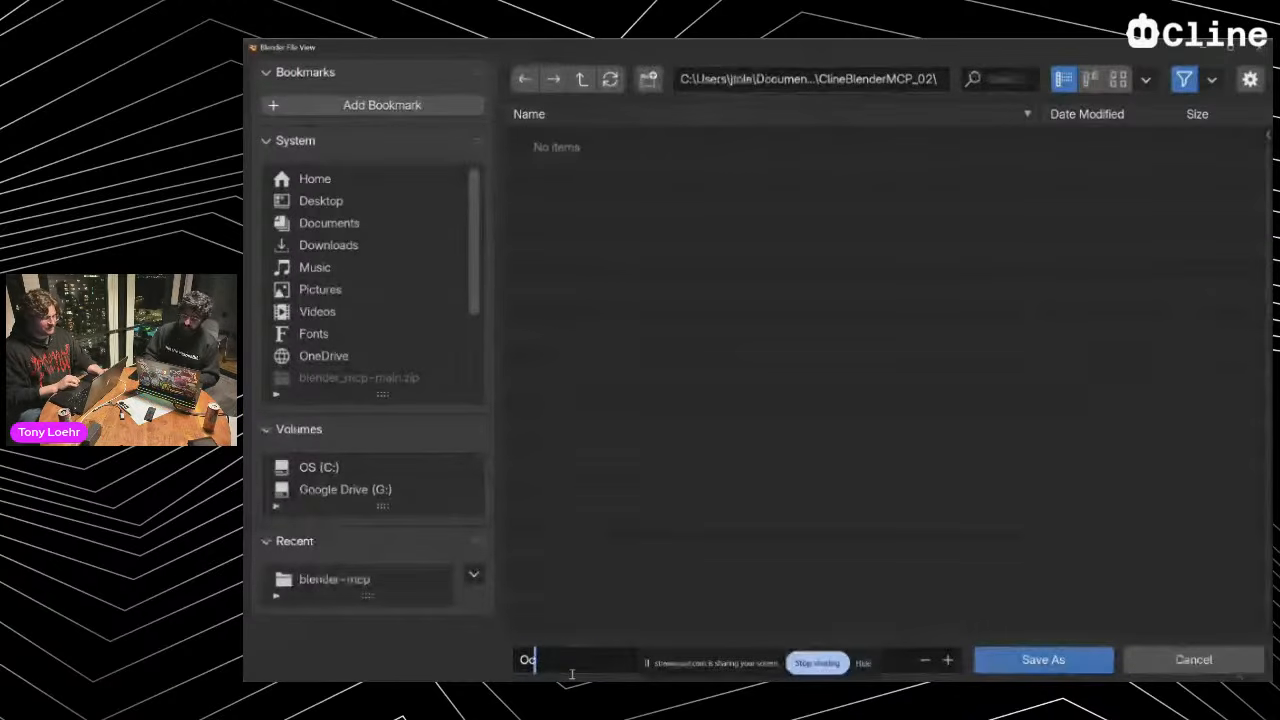
text(Kawai)
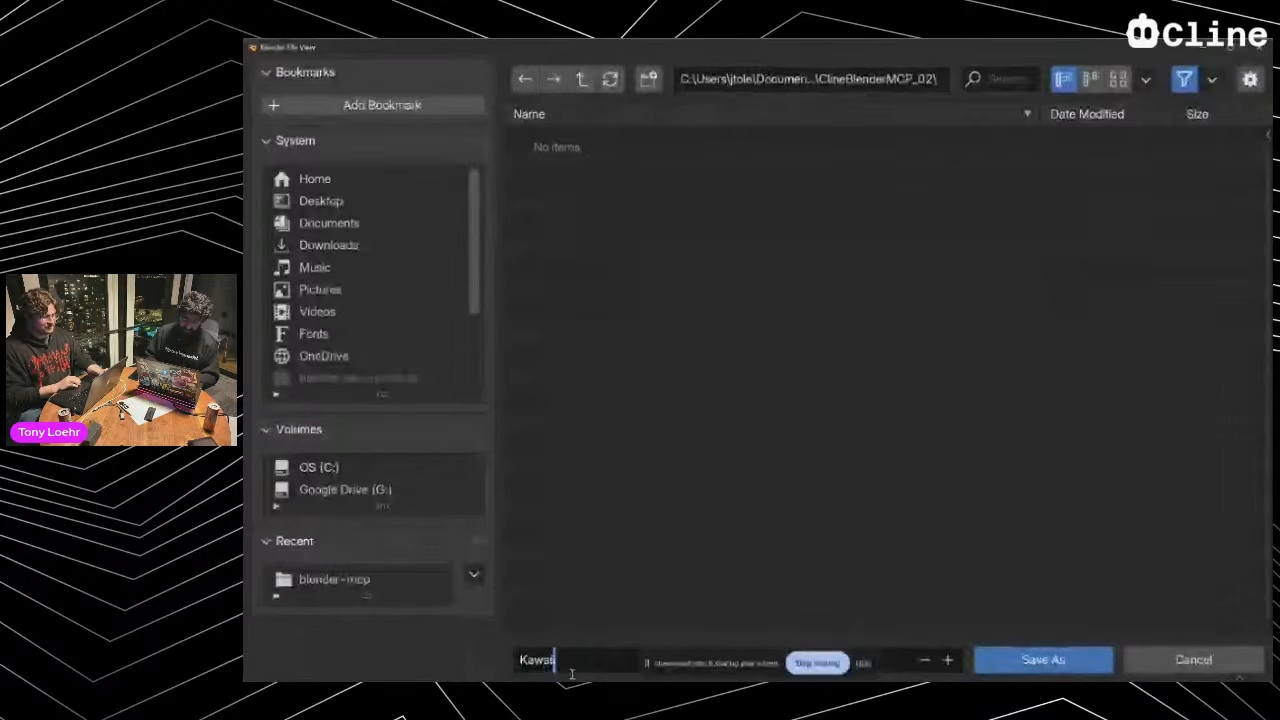
text(iOctup)
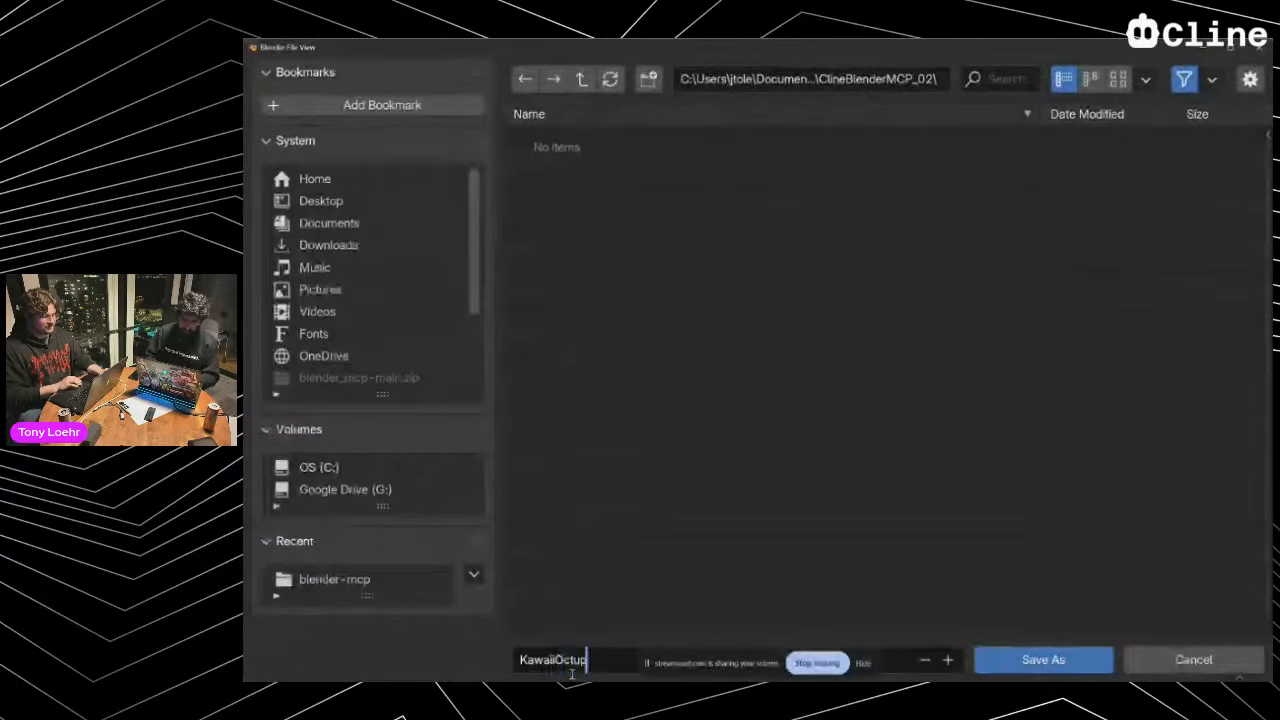
key(BackSpace)
key(BackSpace)
key(BackSpace)
text(topus)
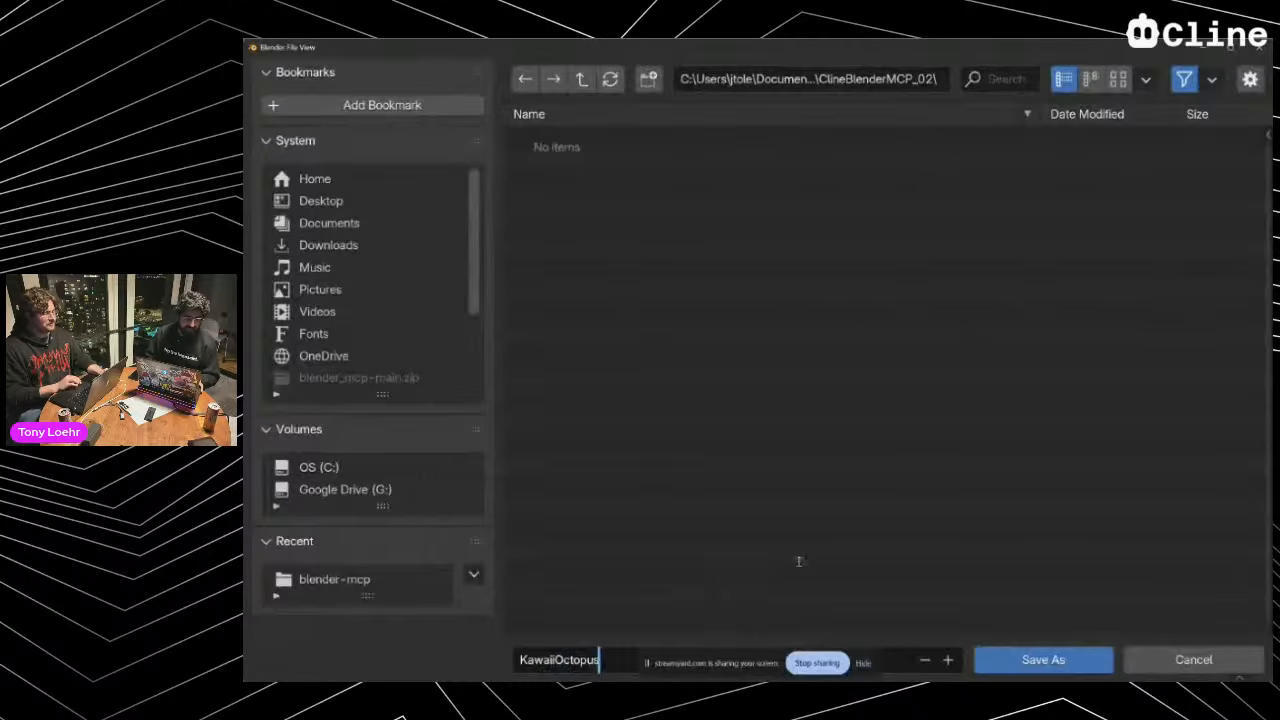
click(1069, 671)
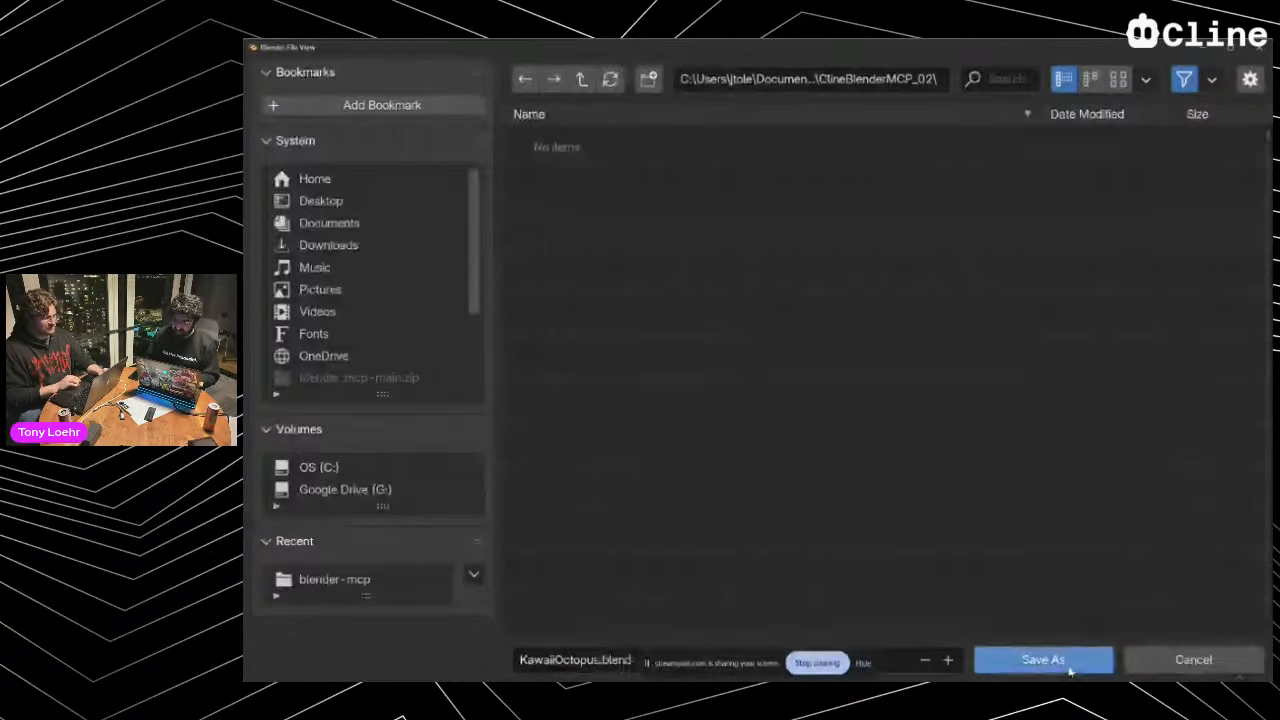
click(1069, 671)
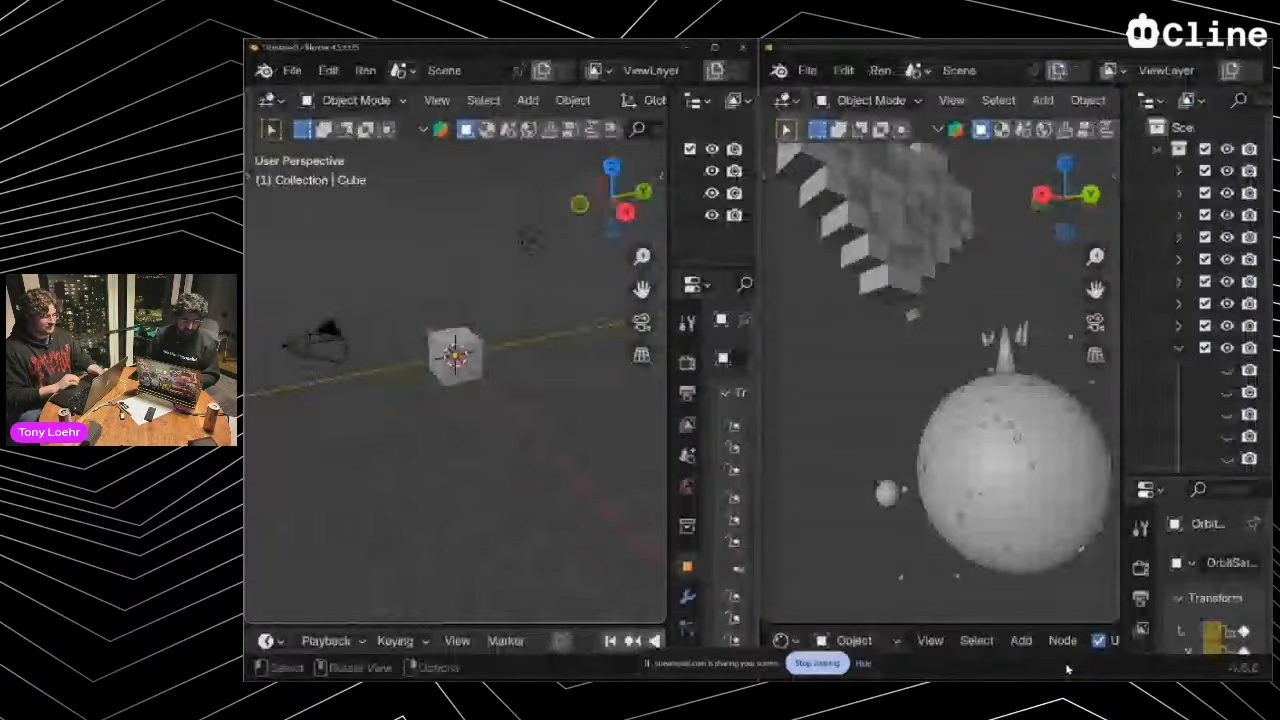
Reload the Cline Kanban page and check the Kanban Agent's 'command line is too long' error
key(alt+Tab)
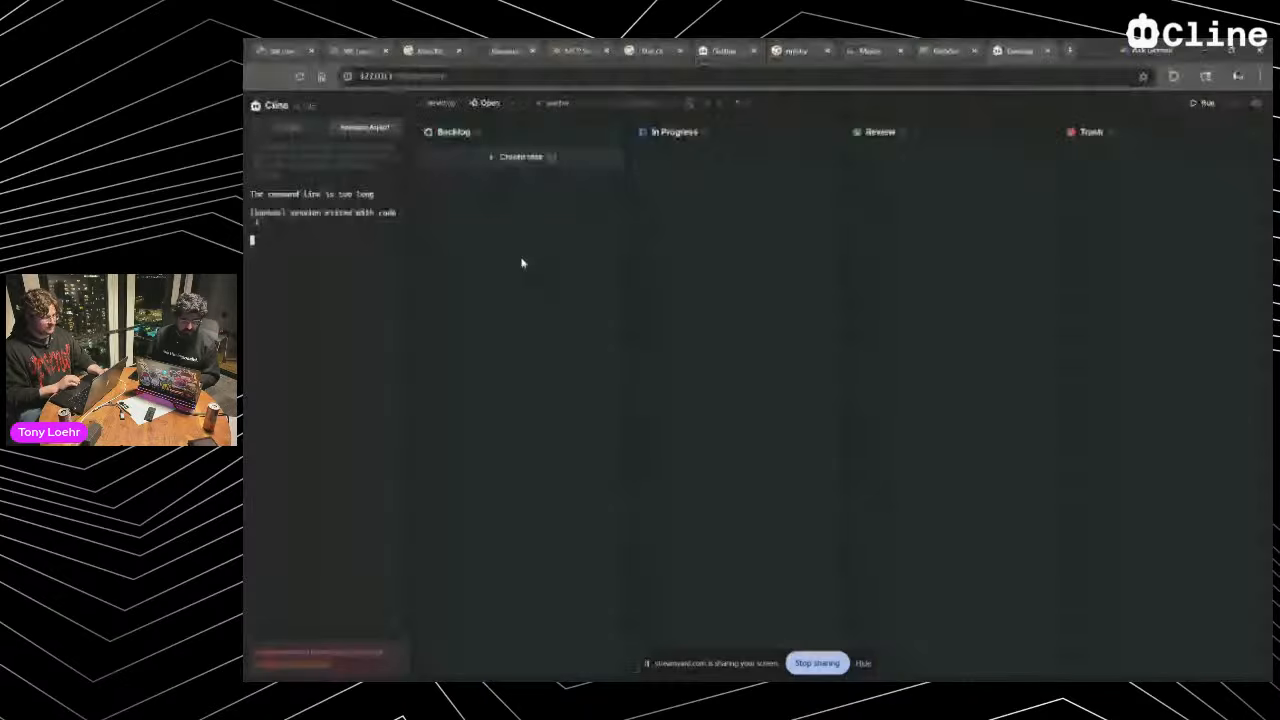
click(299, 76)
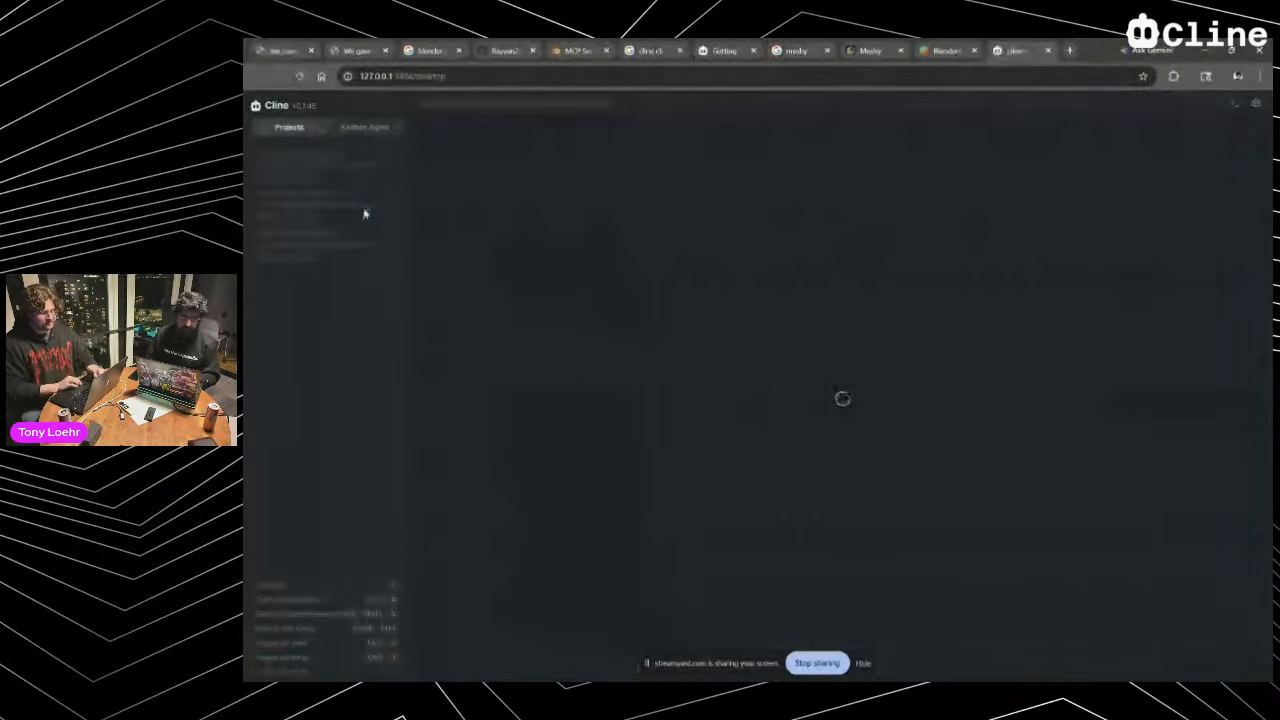
click(360, 128)
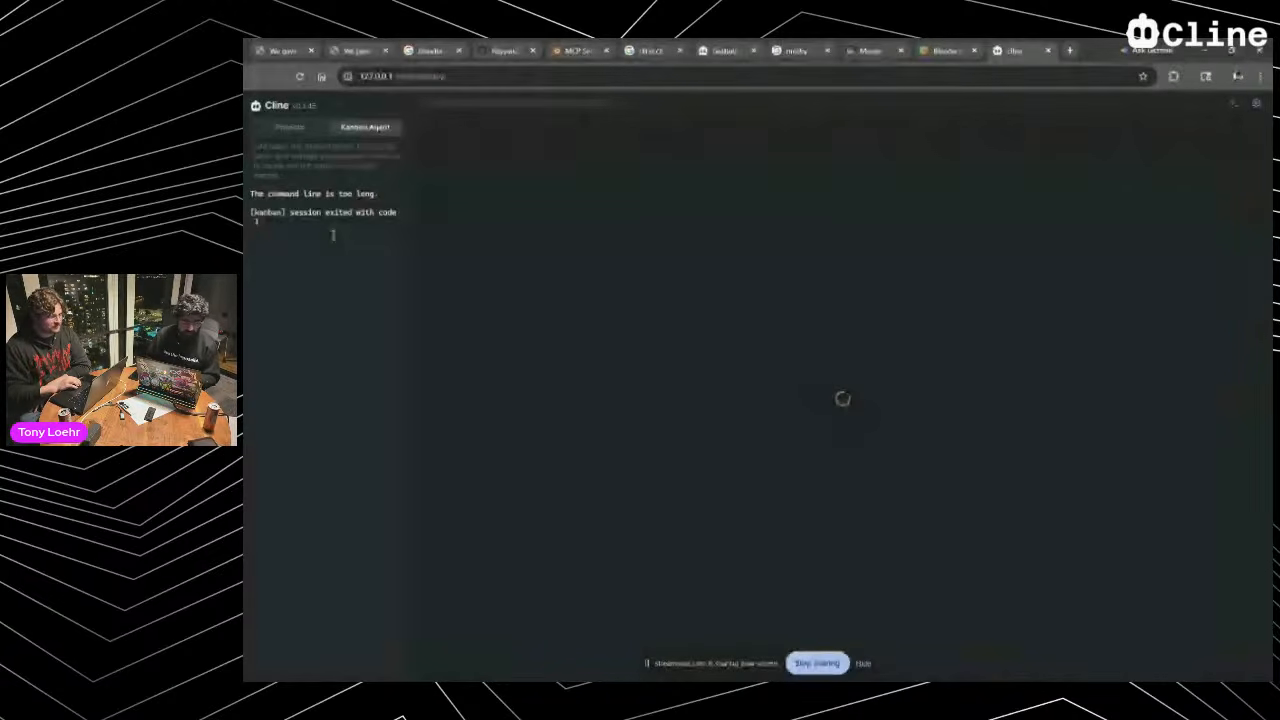
key(alt+Tab)
key(alt+Tab)
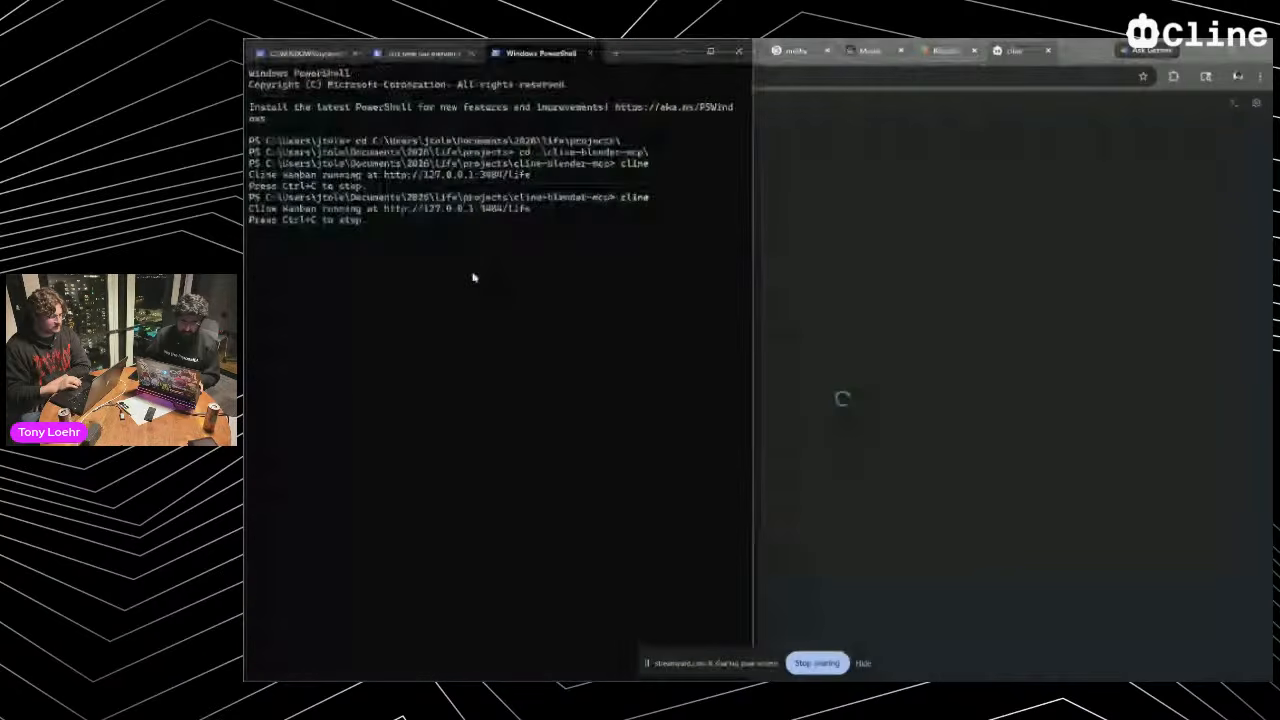
Stop the Cline server with Ctrl+C, relaunch cline, and retry loading the browser tab
key(ctrl+c)
key(ctrl+c)
key(ctrl+c)
text(cline)
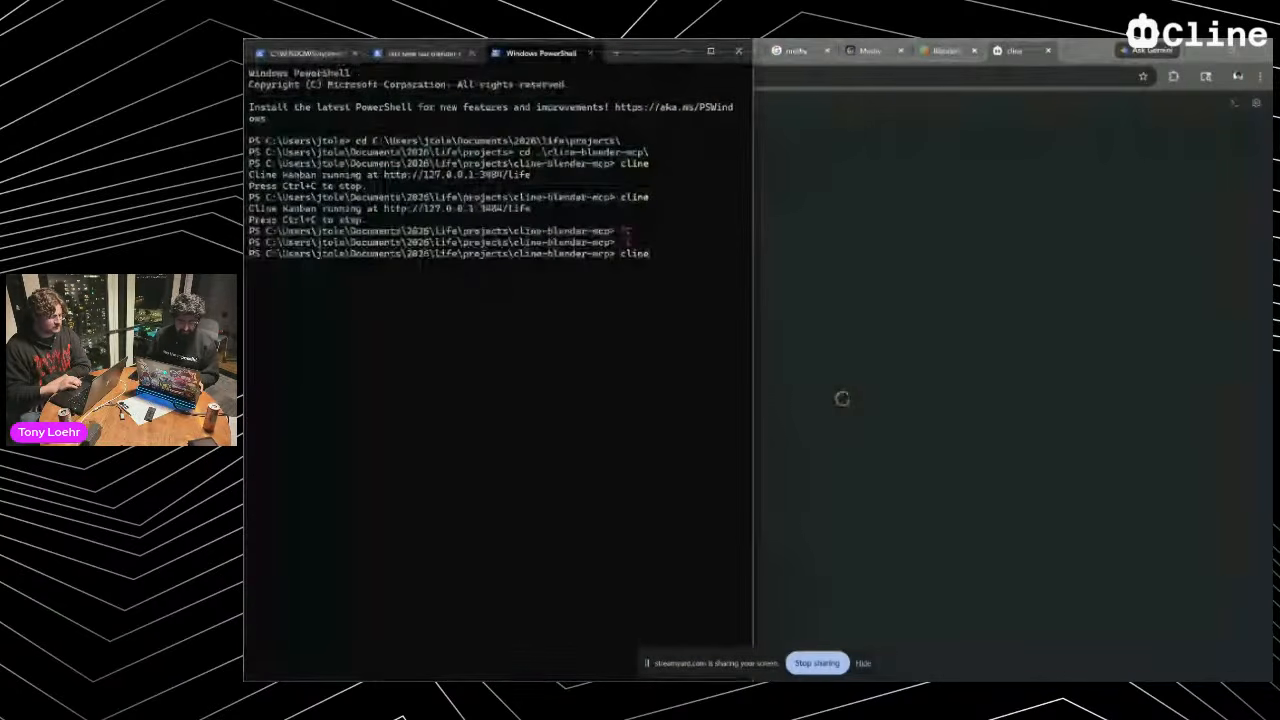
key(Return)
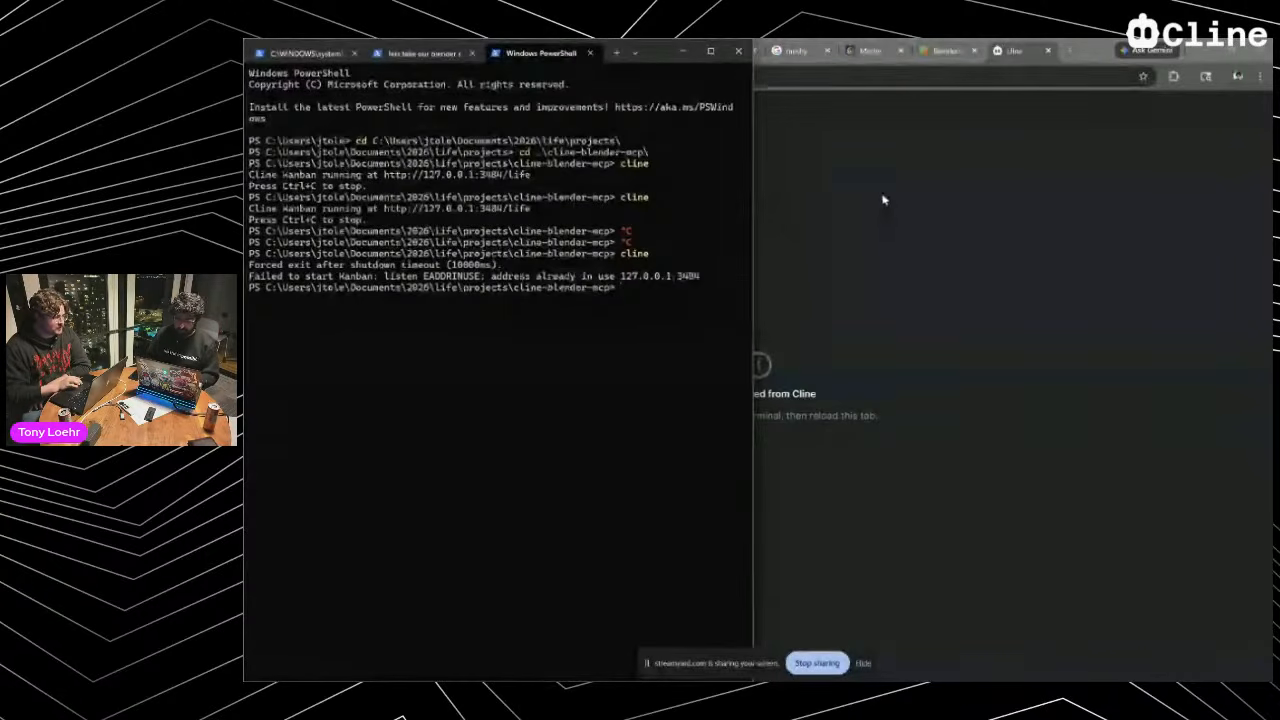
click(935, 196)
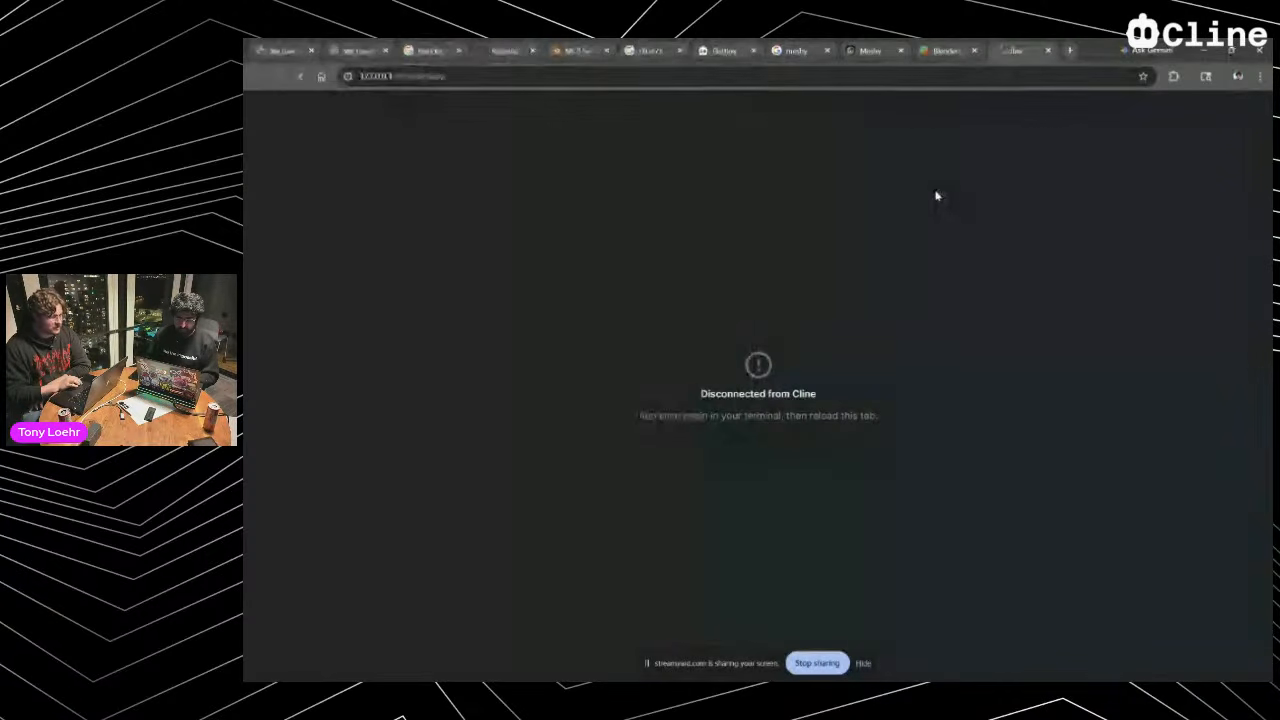
key(ctrl+r)
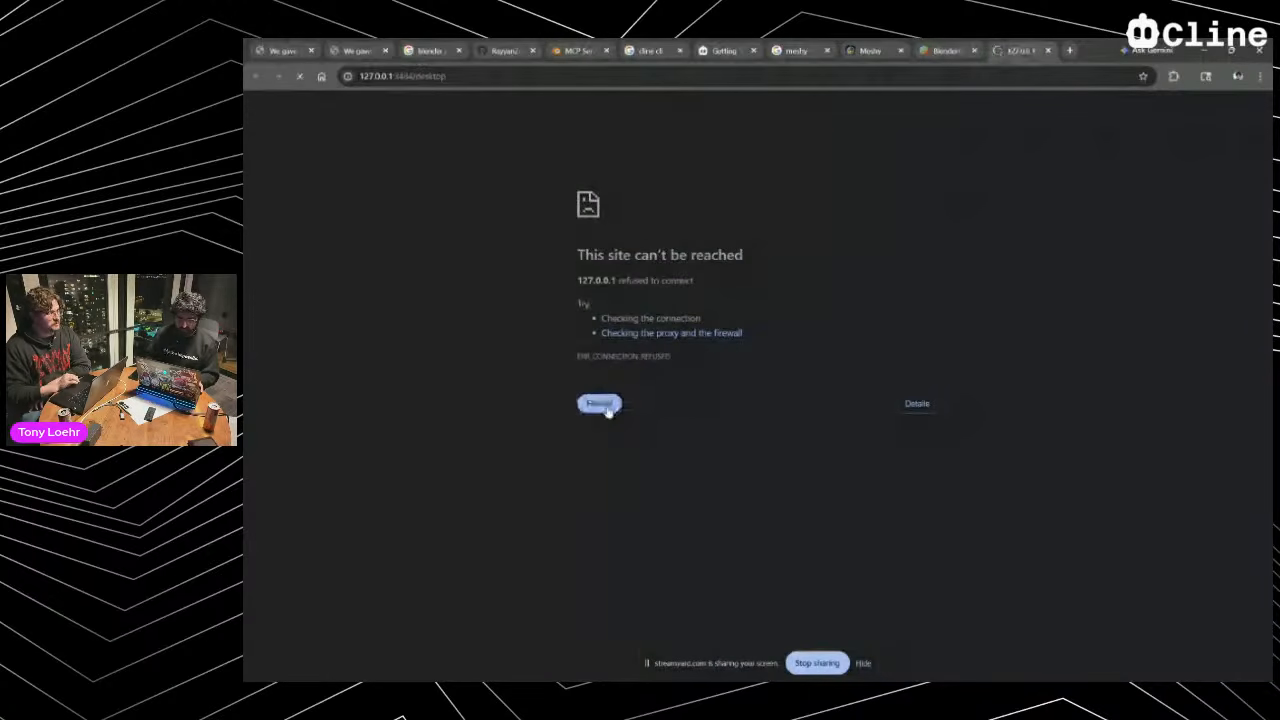
click(602, 405)
Rerun the cline command from history to start Cline Kanban on 127.0.0.1:3484
key(alt+Tab)
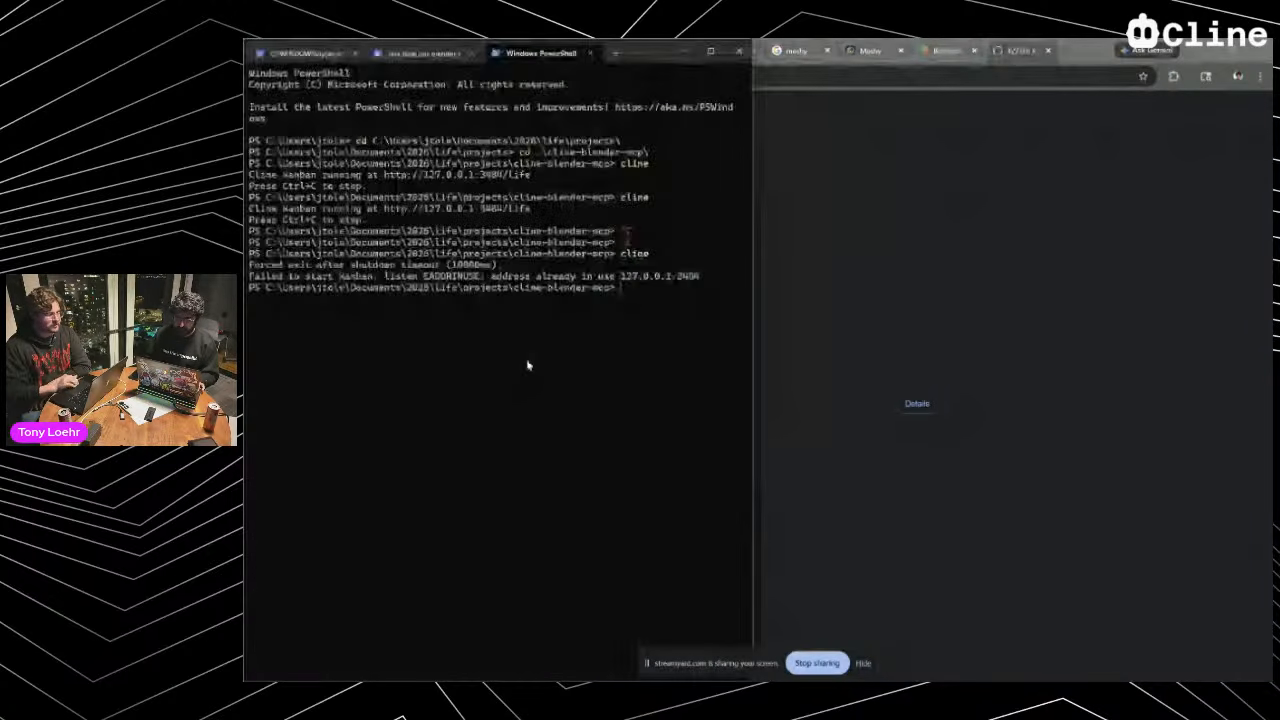
key(Up)
key(Return)
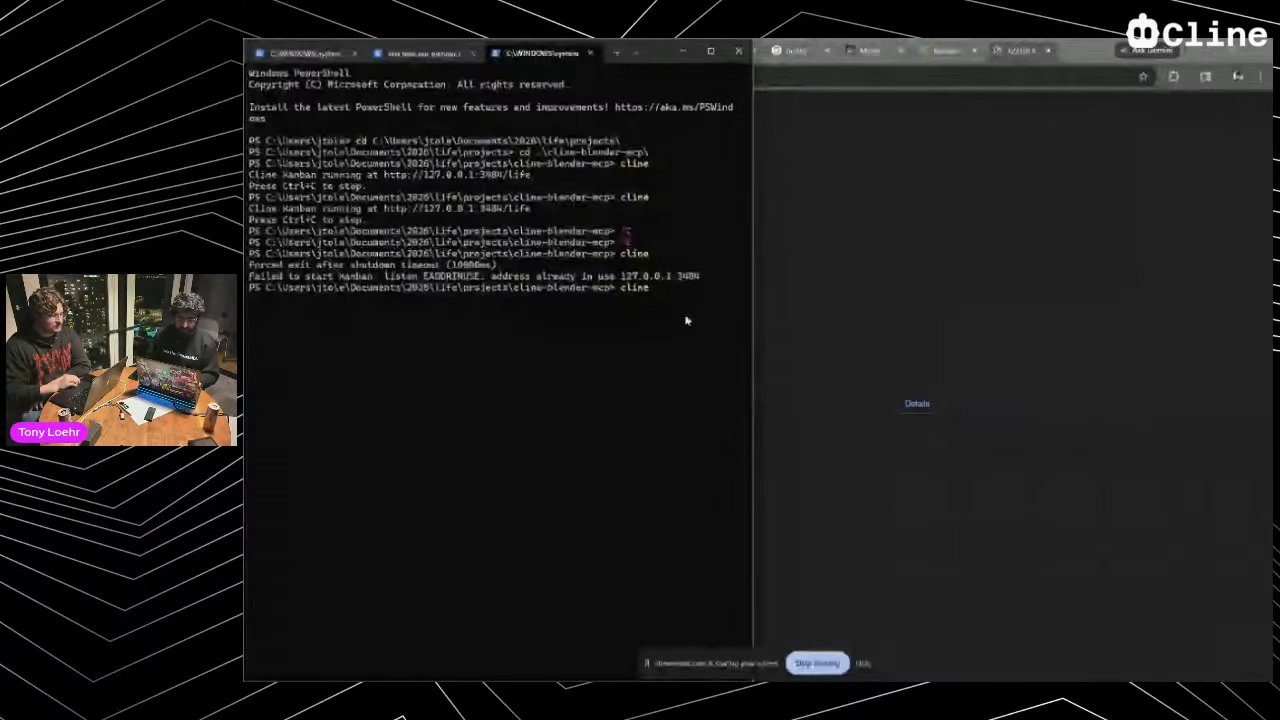
key(Return)
Open the ClineKanban project and try pasting the kawaii octopus prompt into the Kanban Agent box
ctrl+click(480, 212)
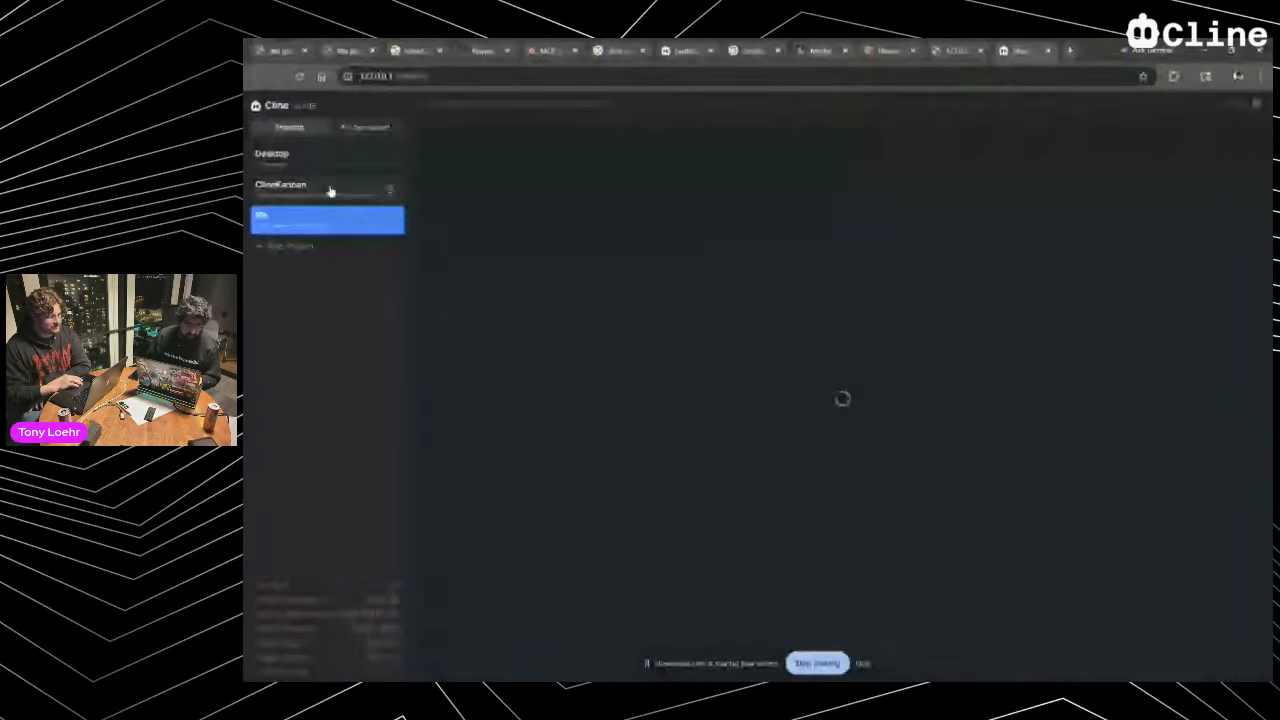
click(323, 194)
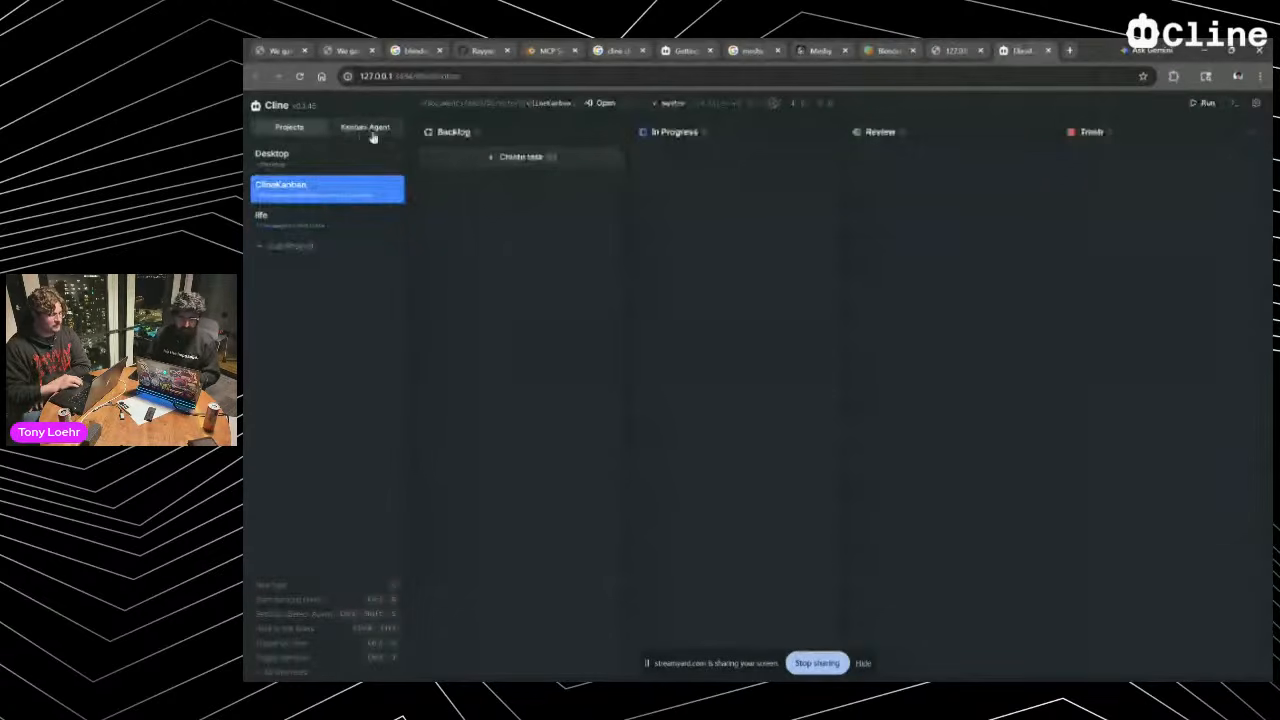
click(357, 130)
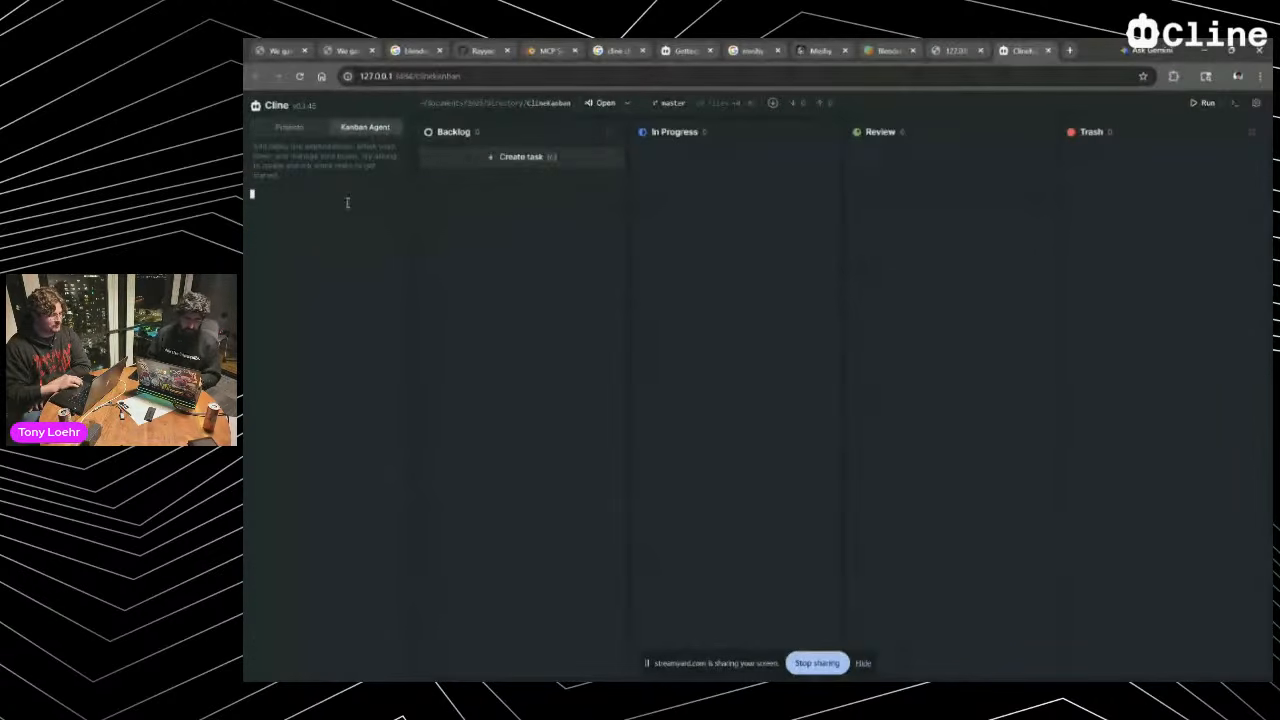
key(super+v)
click(367, 311)
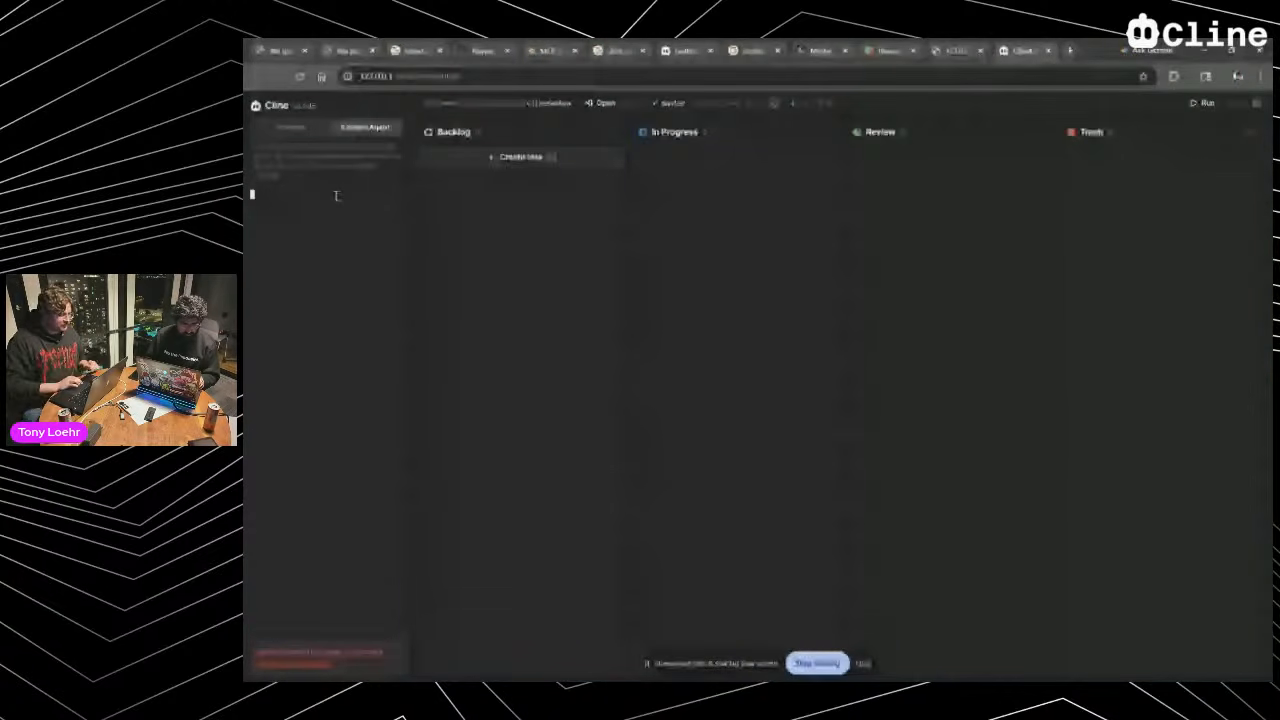
key(super+v)
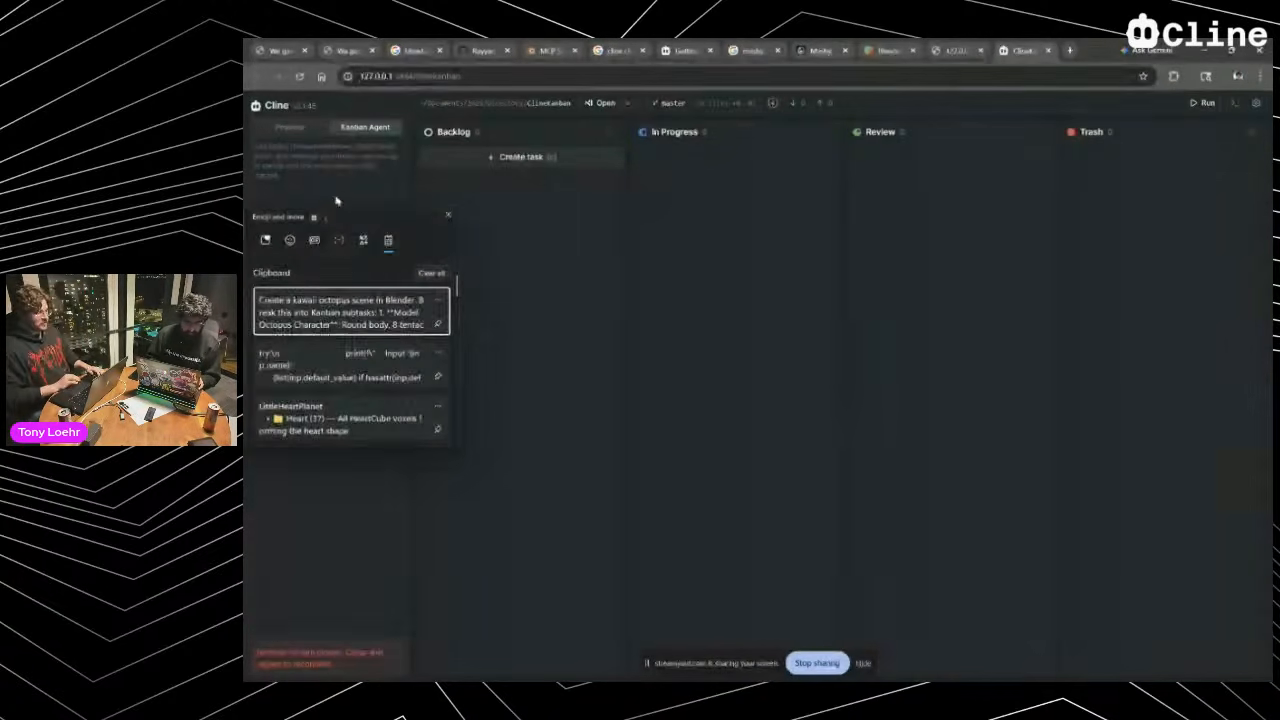
click(323, 321)
Switch back and forth between Projects and Kanban Agent, ending on the project list
click(307, 130)
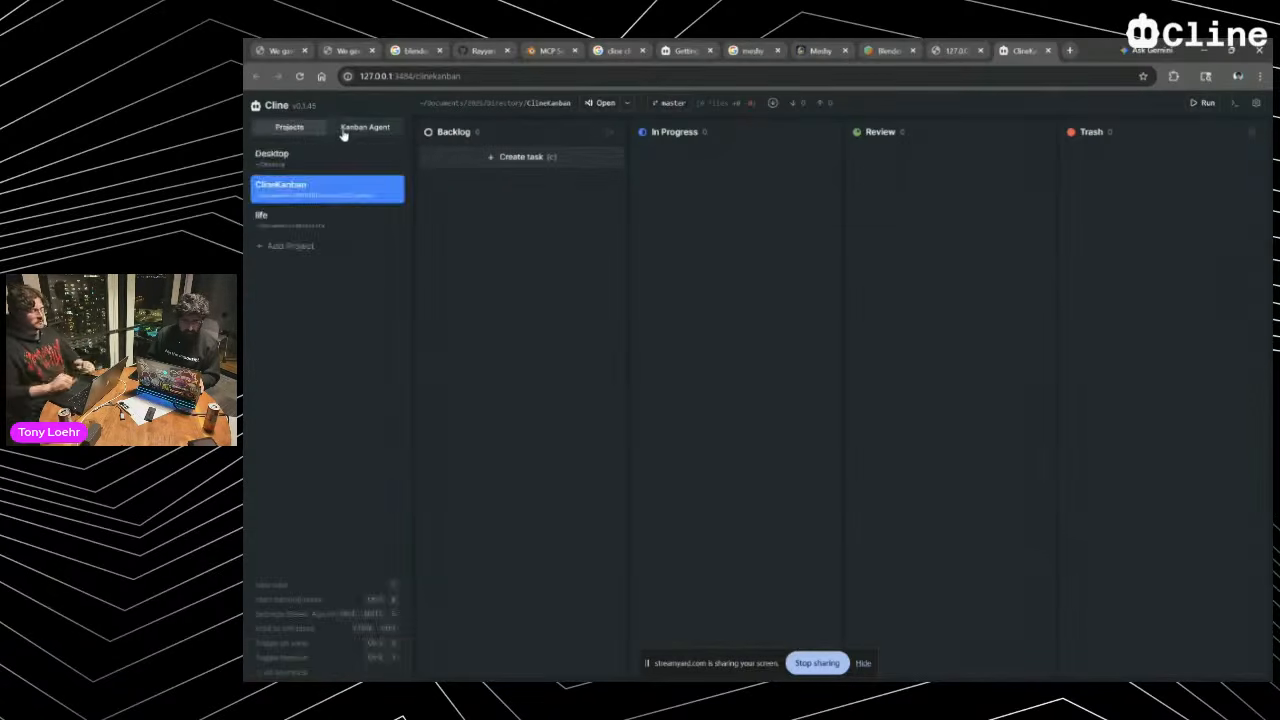
click(343, 131)
click(289, 127)
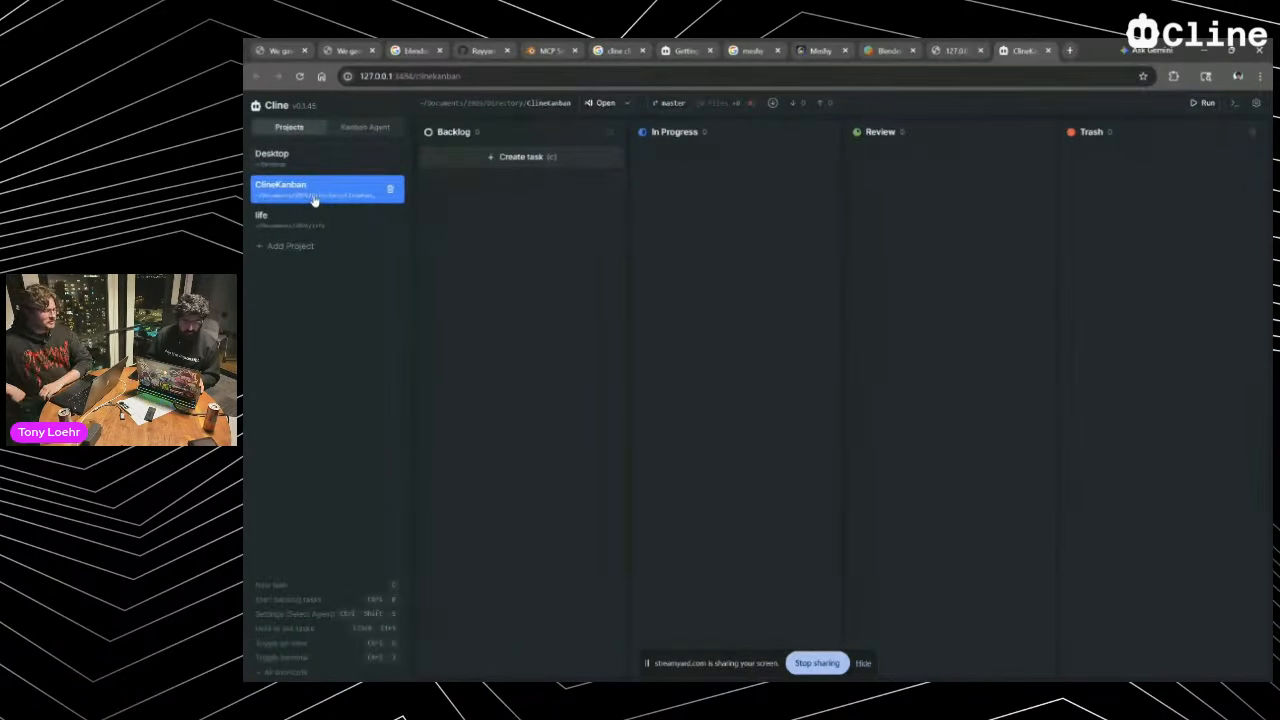
click(369, 127)
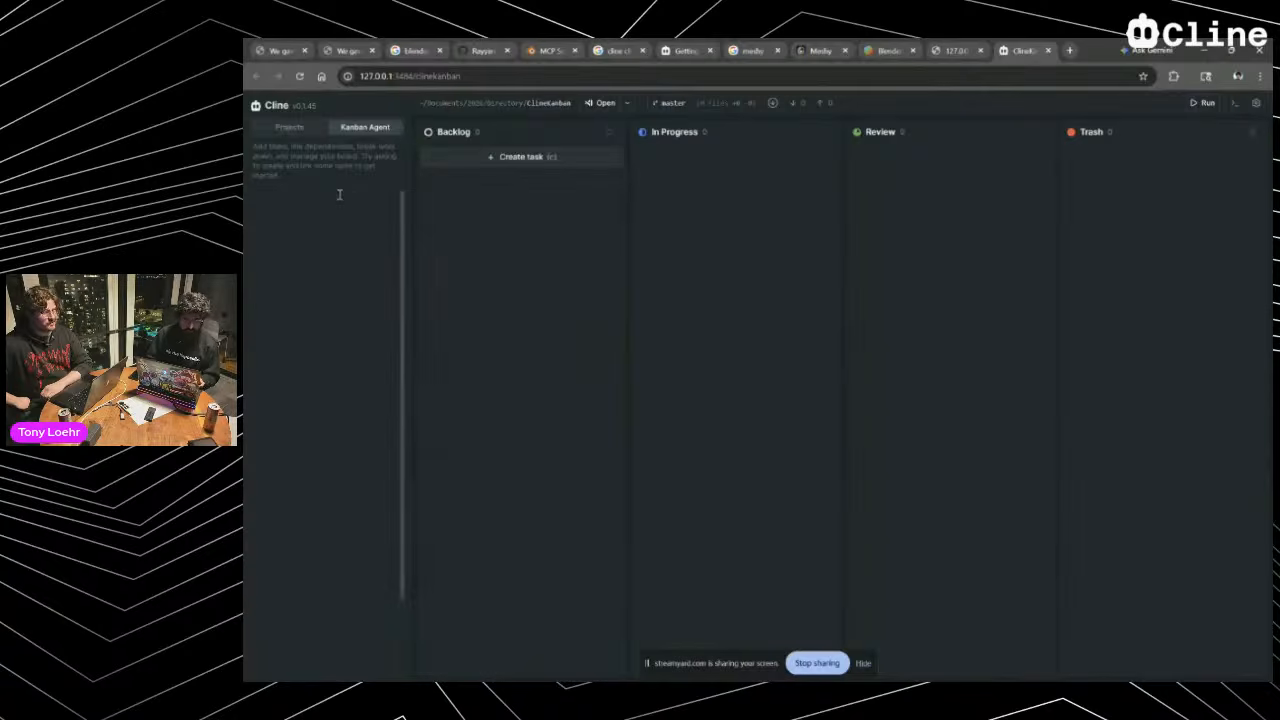
click(289, 127)
click(370, 127)
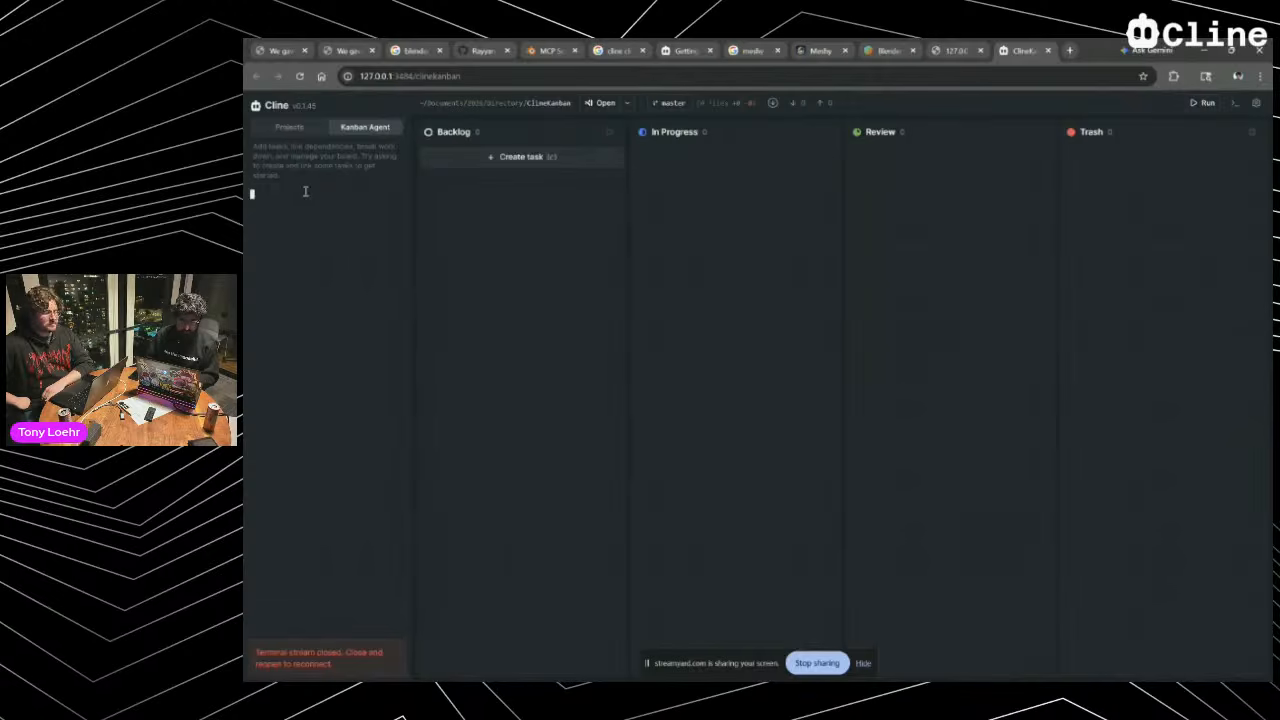
click(280, 130)
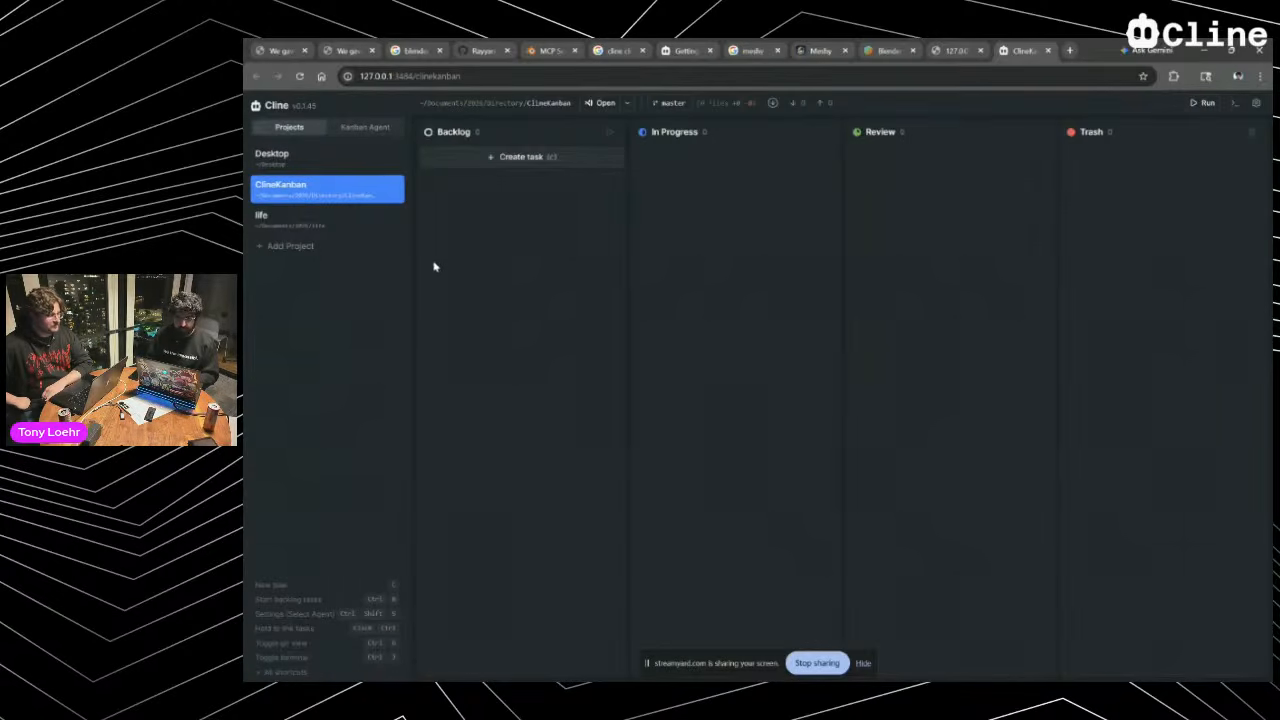
Paste the octopus prompt into a new task and start it with 'In the Blender MCP exposed on'
click(560, 162)
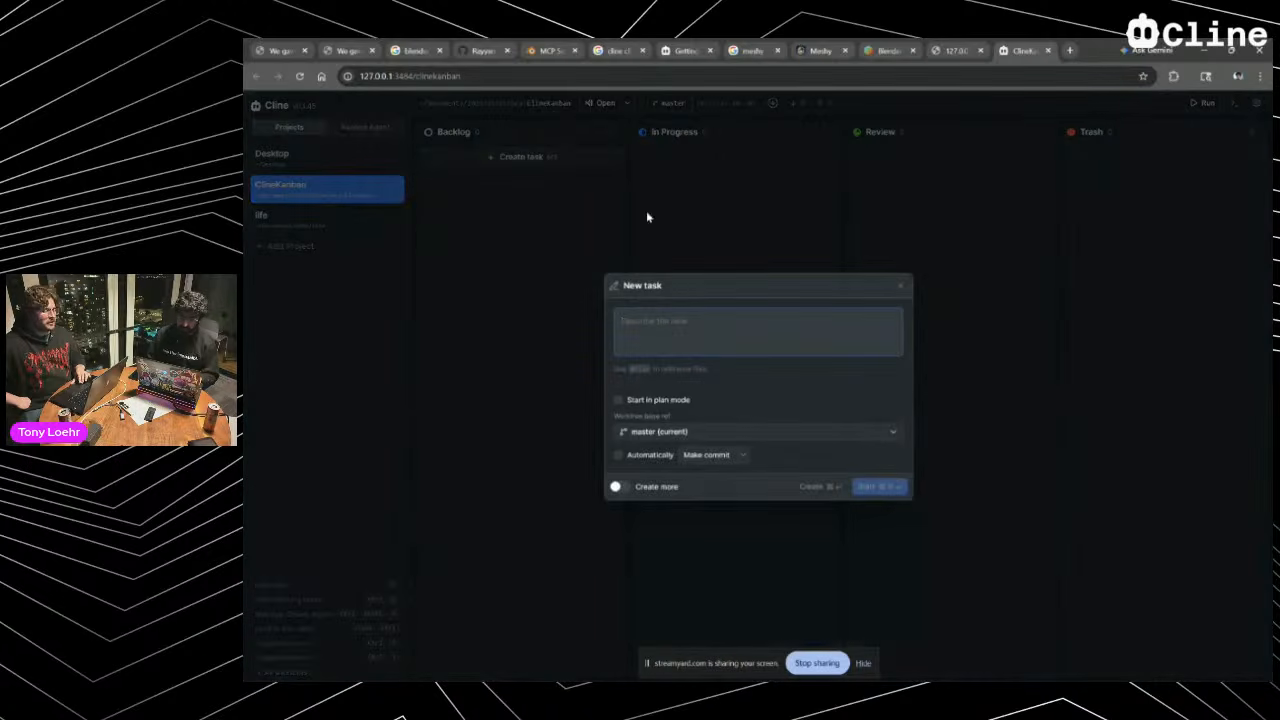
text(Create a kawaii octopus scene in Blender. Break this into Kanban subtasks: 1. **Model Octopus Character**: Round body, 8 tentacles, large cute eyes with highlights 2. **Apply Materials**: Pink/purple gradient with glossy shader on body, eye materials 3. **Environment Setup**: Use BlenderKit to import ocean floor, rocks, coral, or underwater plants 4. **Lighting & Camera**: Blue underwater lighting, position camera at 3/4 angle 5. **Render & Export**: 1920×1080 PNG, save as kawaii_octopus.blendUse the Blender MCP for all operations. Leverage BlenderKit or Meshy assets for environment props to save time. Final output should be a cute, polished underwater scene.)
scroll(783, 335, up, 1)
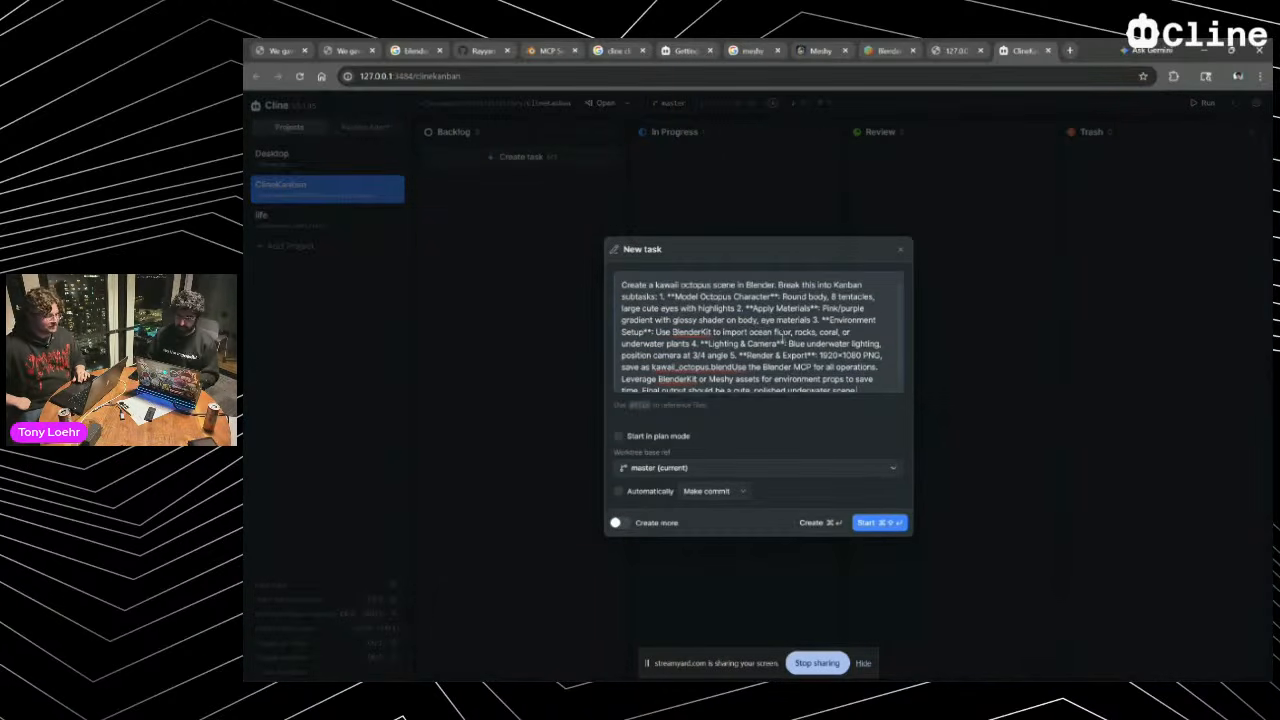
drag(707, 286, 592, 270)
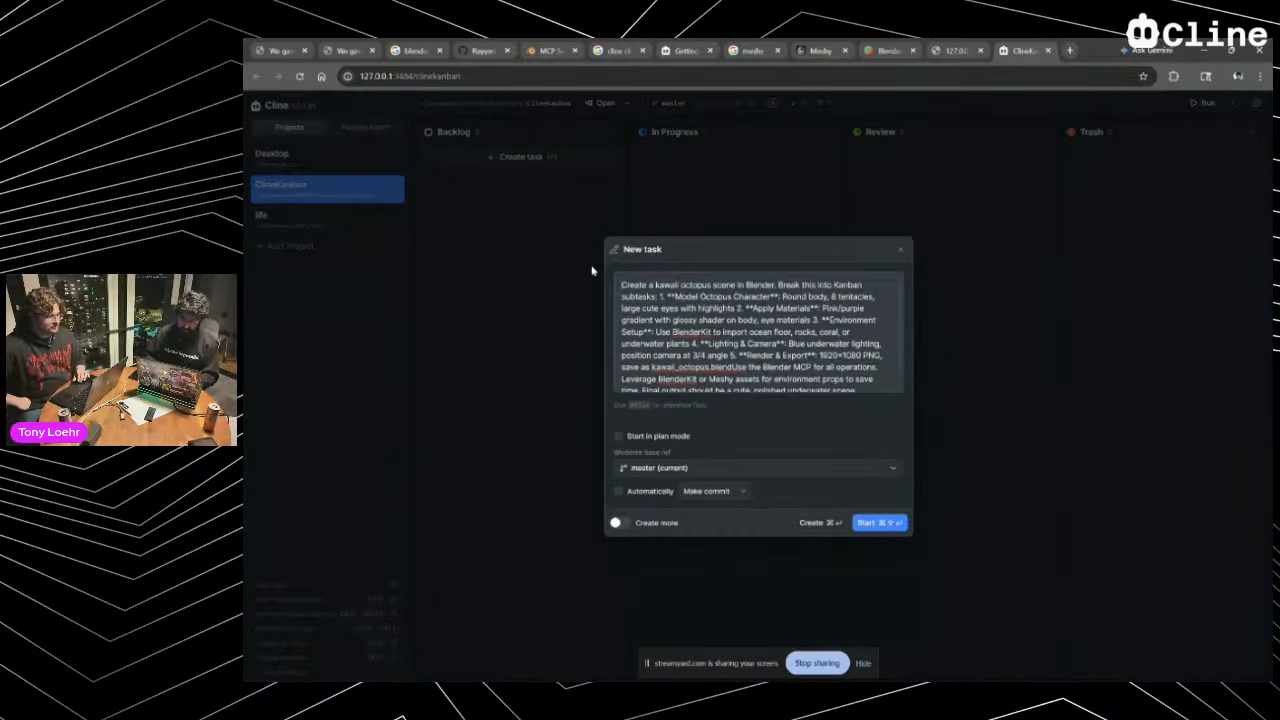
key(Return)
key(Return)
text(In t)
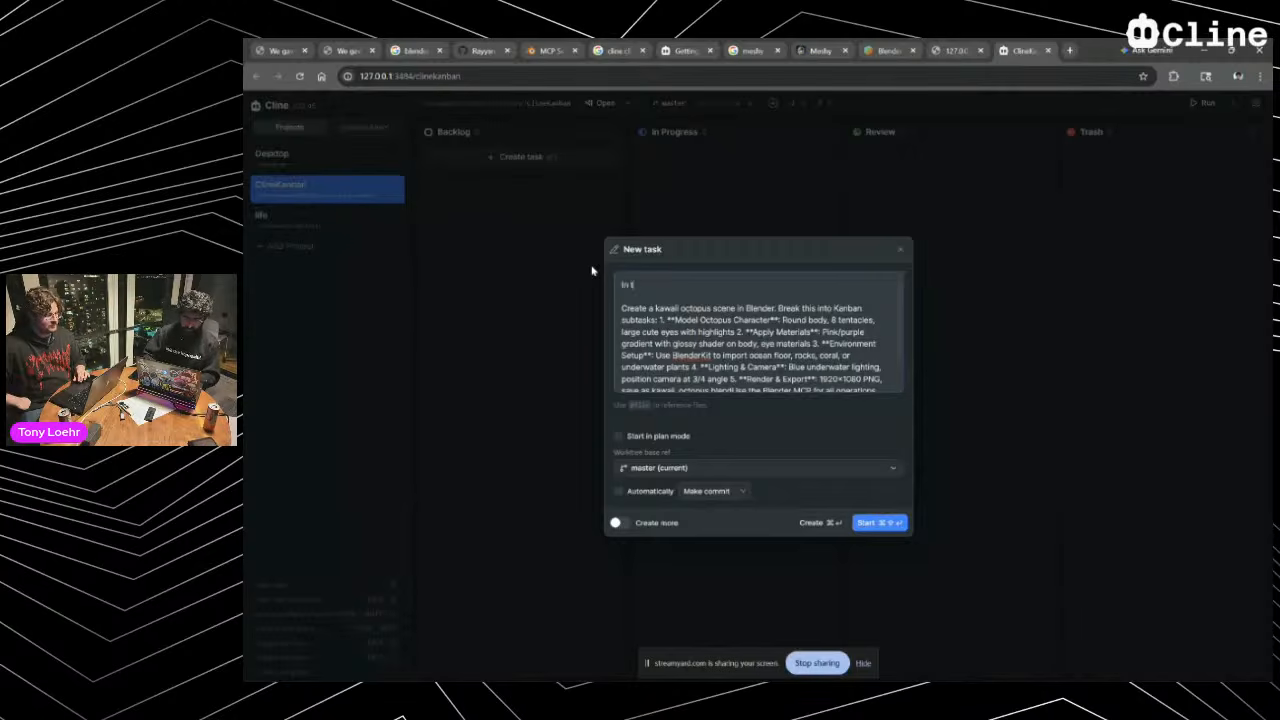
text(he Bl)
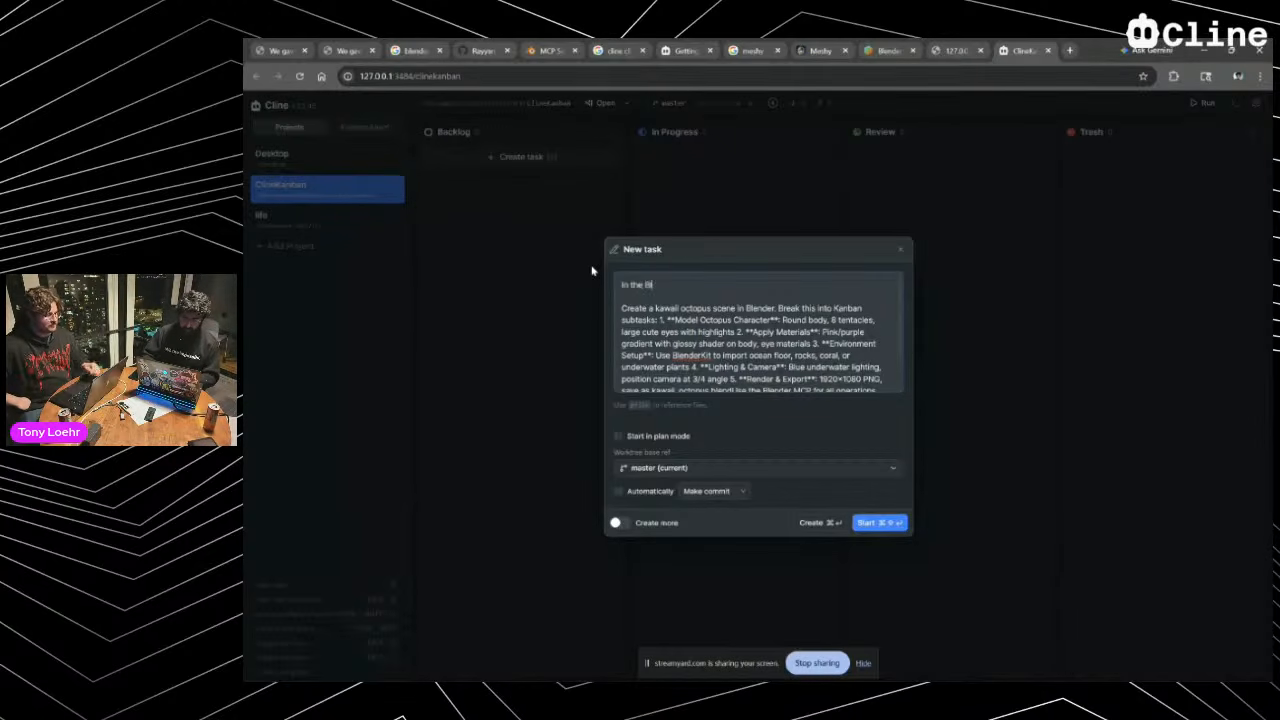
text(ender MCP ex)
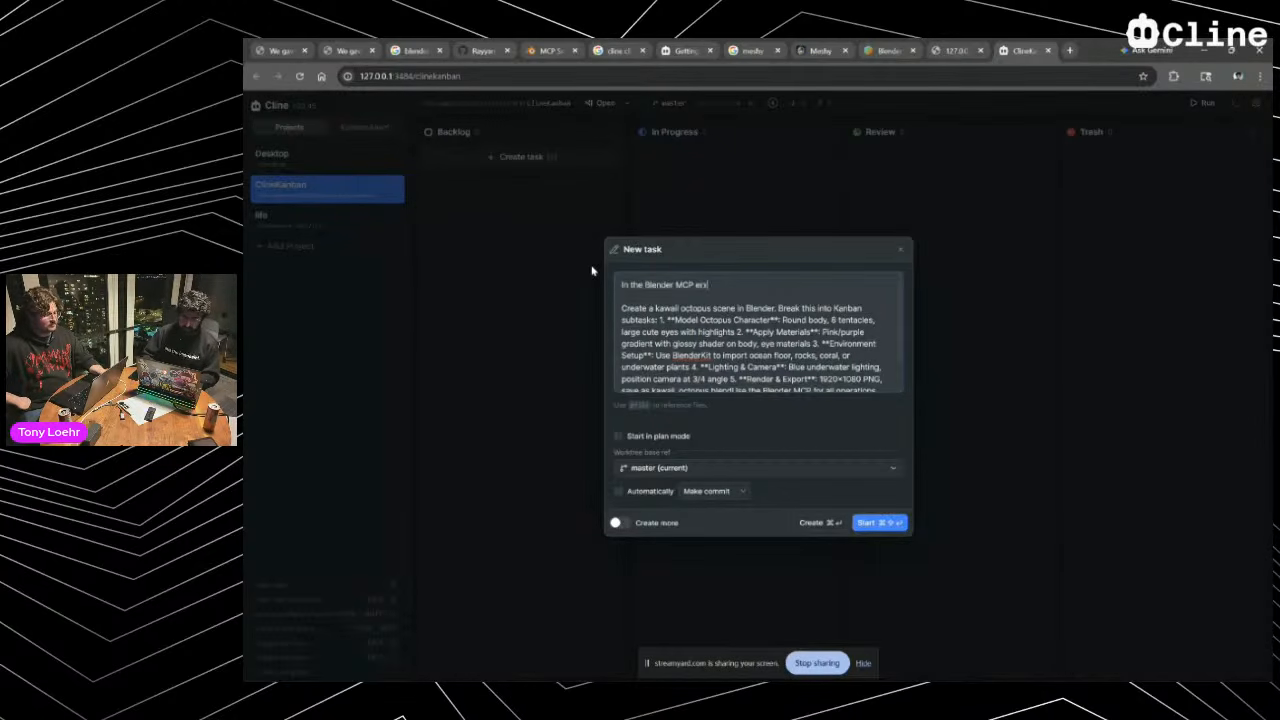
text(posed on)
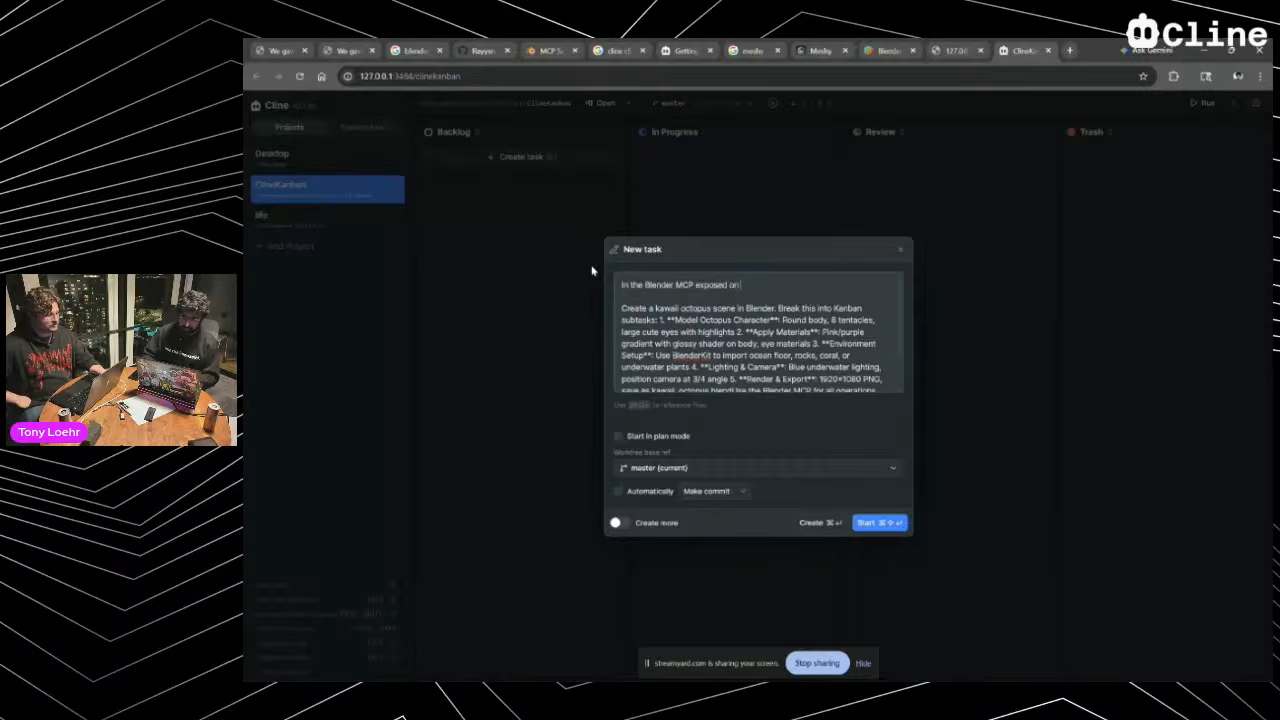
Copy the Blender MCP port 9877 from Blender's sidebar and paste it into the prompt
key(alt+Tab)
key(Tab)
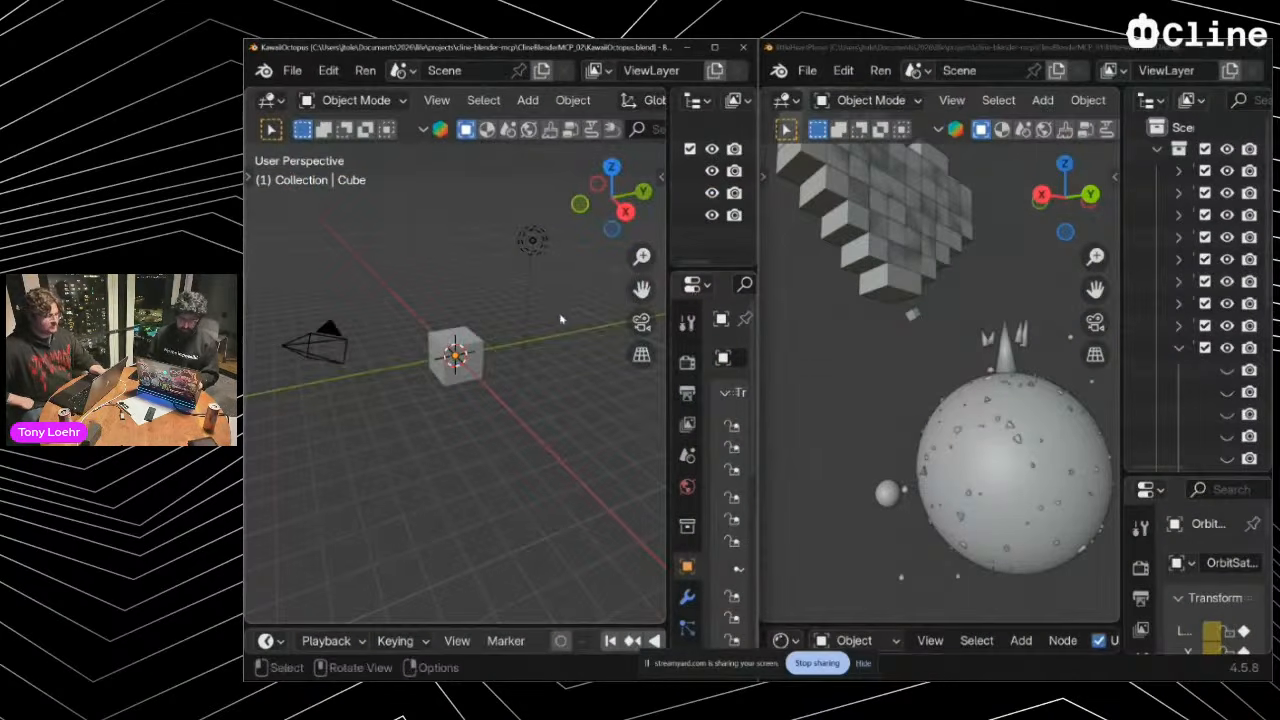
key(n)
double_click(597, 193)
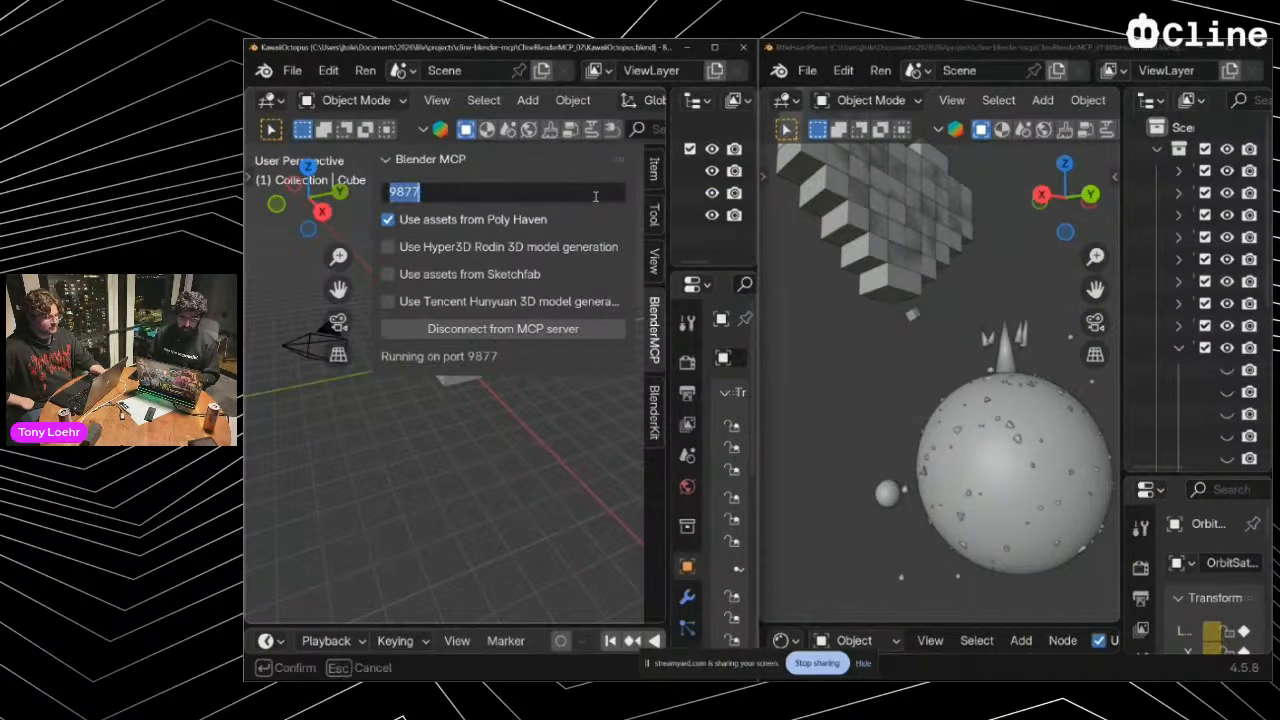
key(ctrl+c)
key(alt+Tab)
key(ctrl+v)
Continue the lead-in with 'port, and through KawaiiOctopus, we want to do the following'
text(port, )
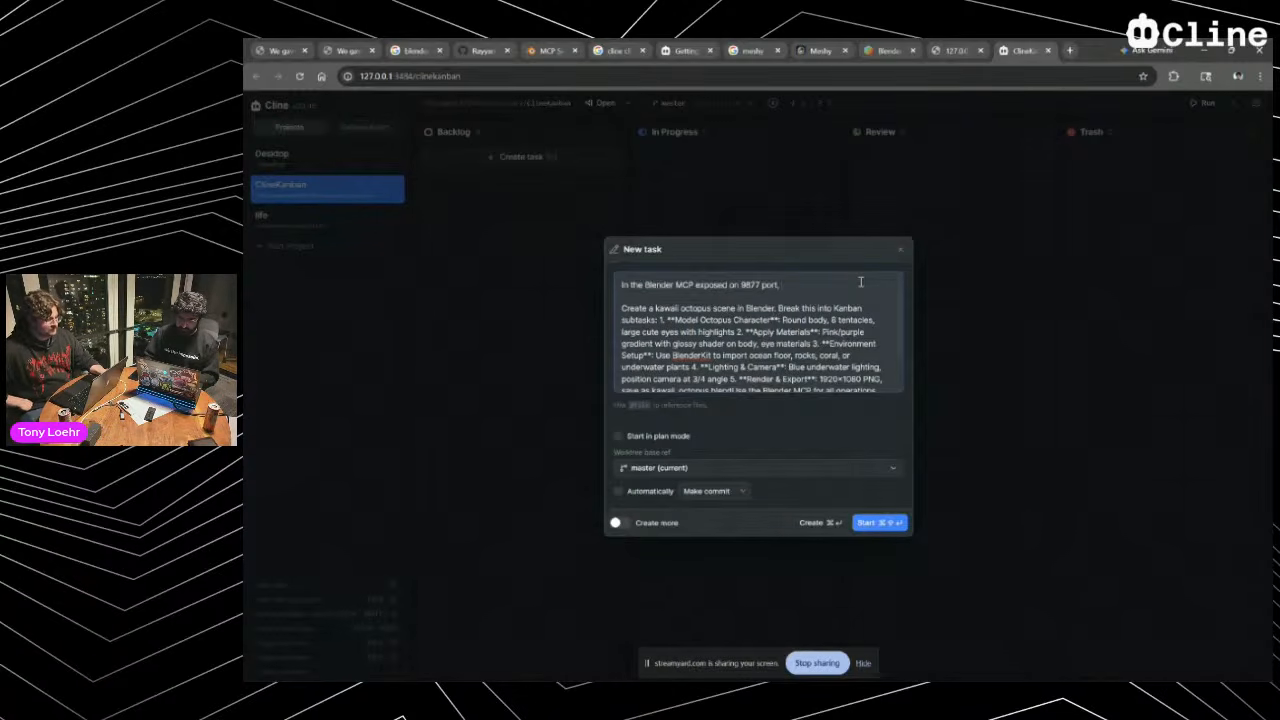
text(and t)
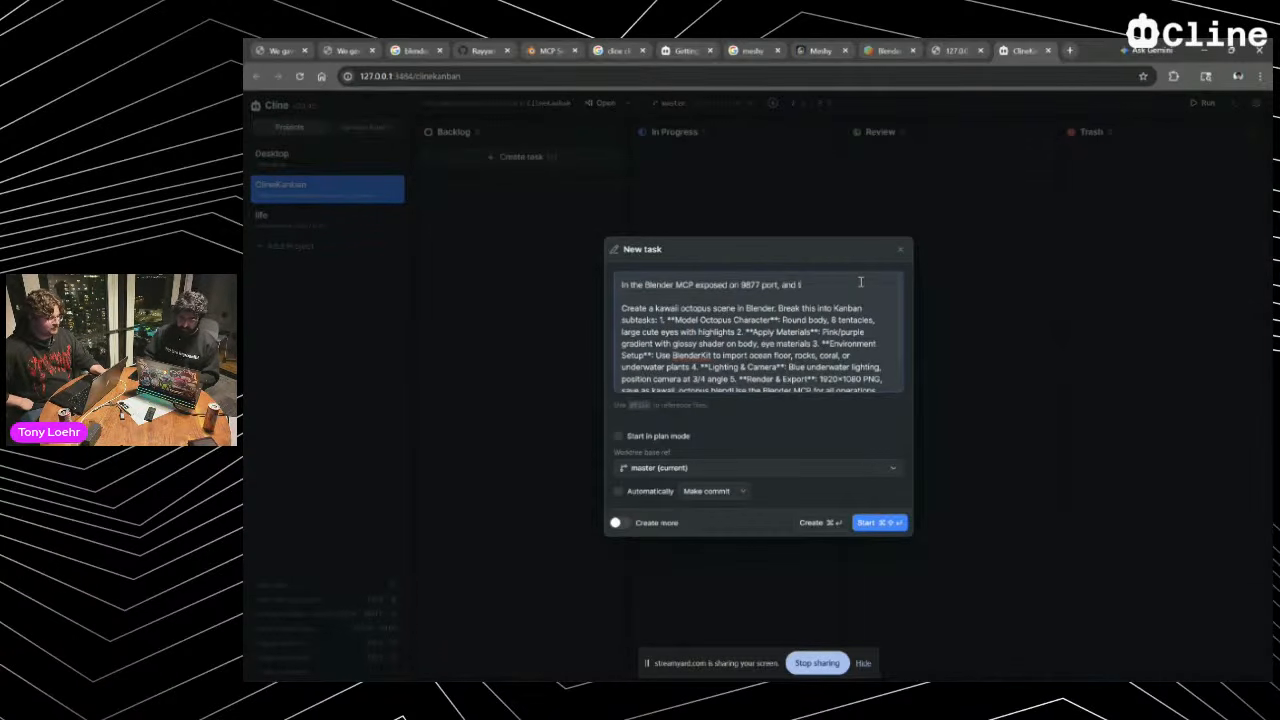
text(hrough)
key(alt+Tab)
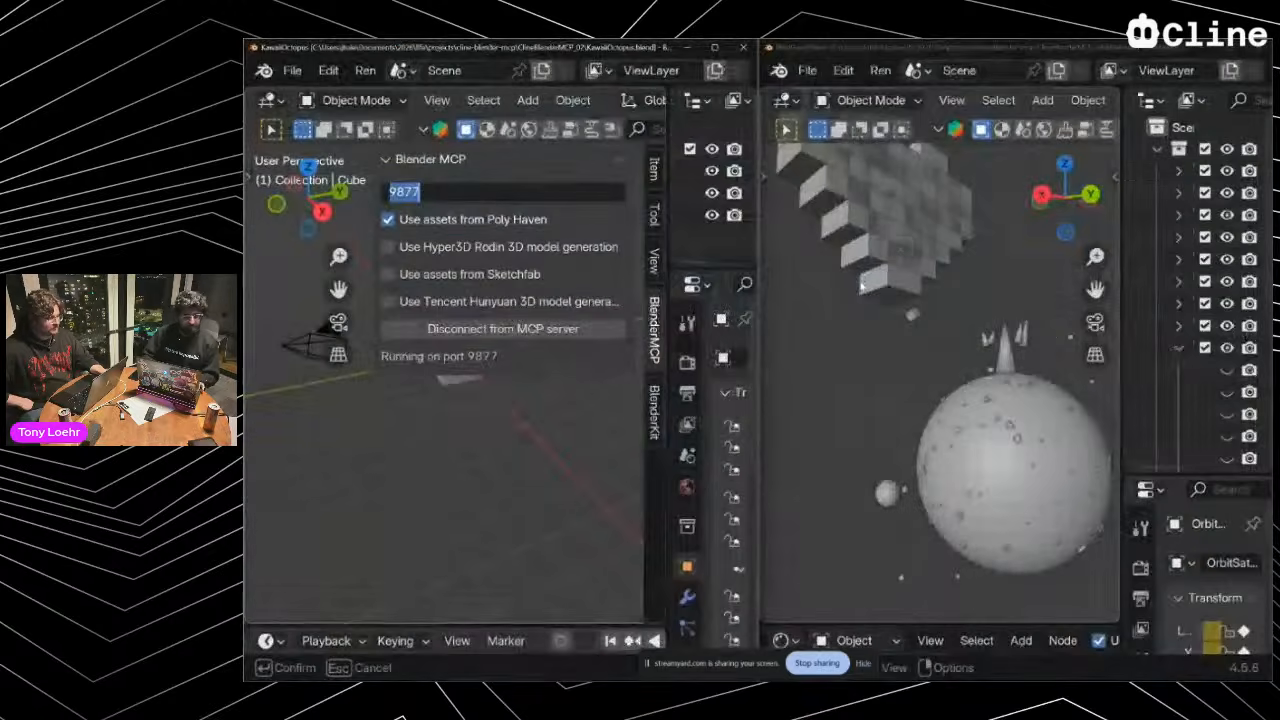
key(alt+Tab)
text(Kawaii)
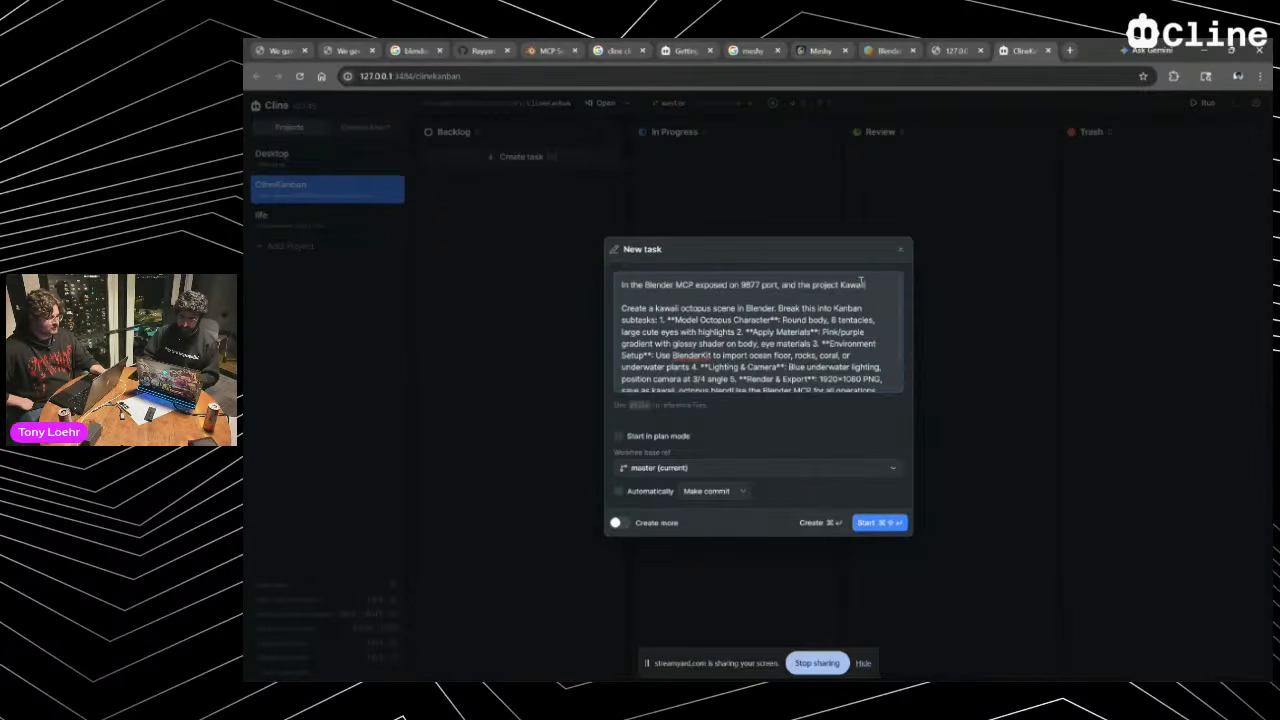
text(Octopus)
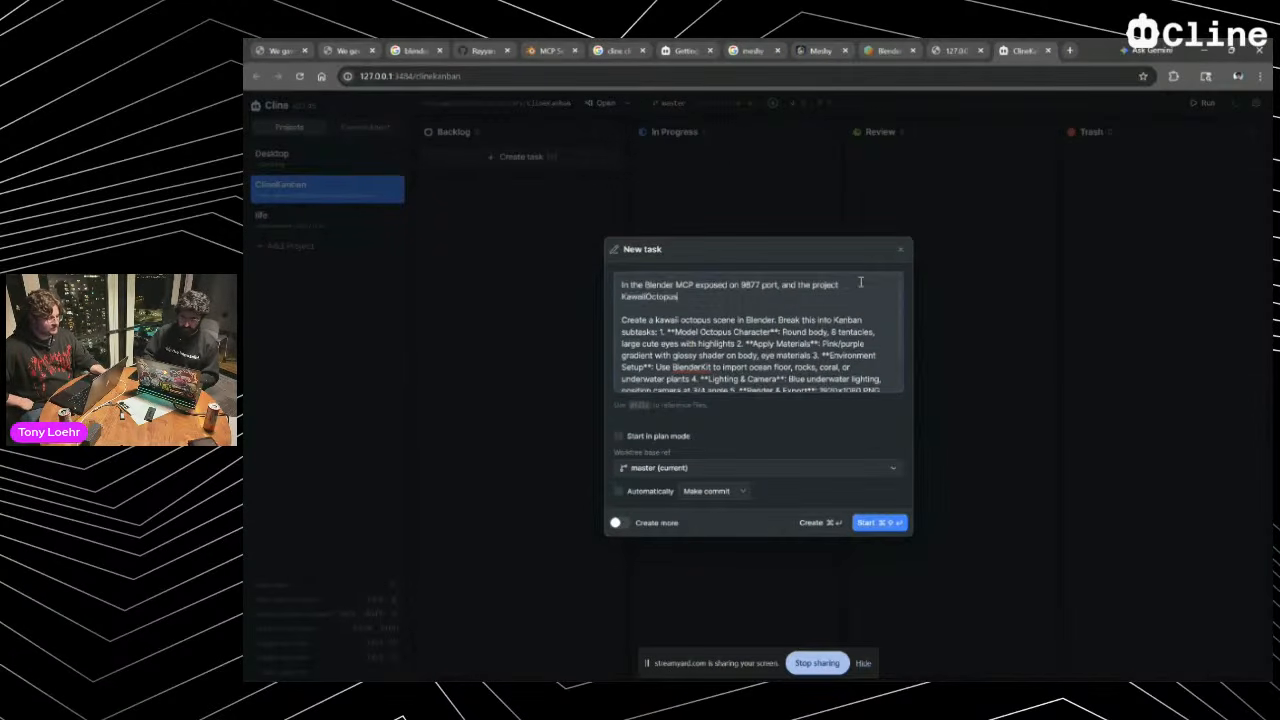
text(, we want )
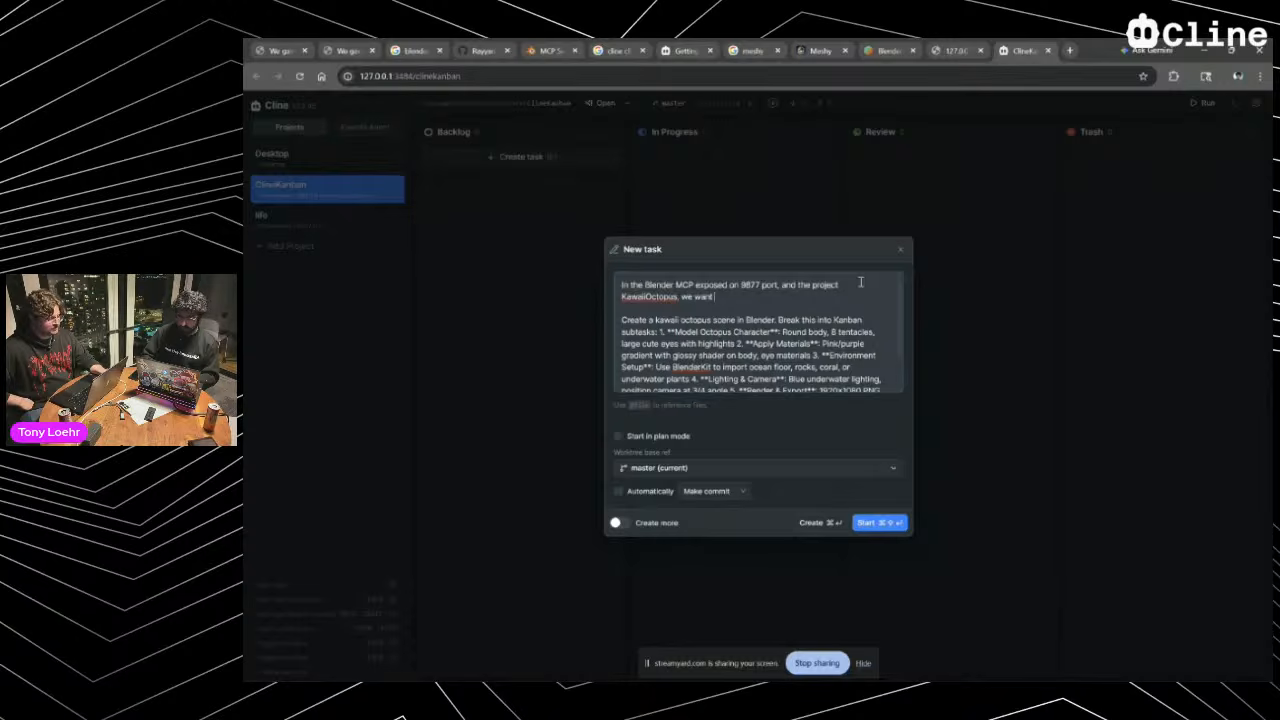
text(to do the following:)
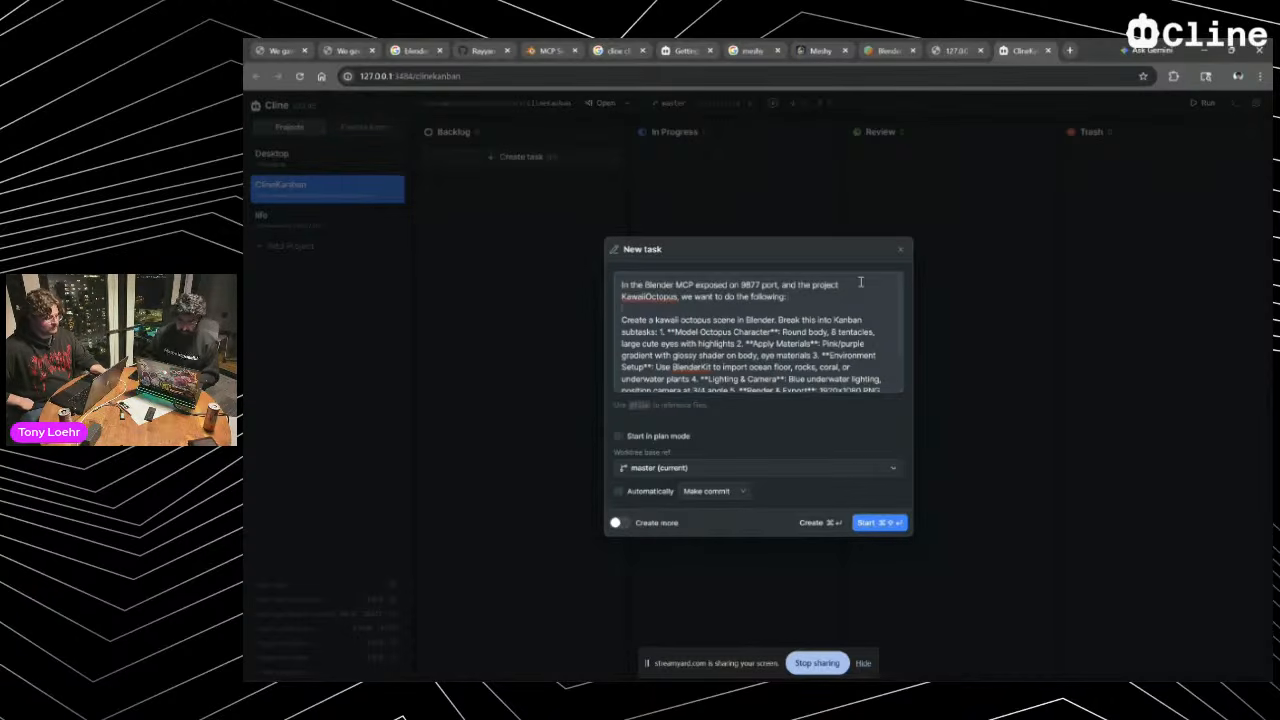
scroll(860, 282, down, 2)
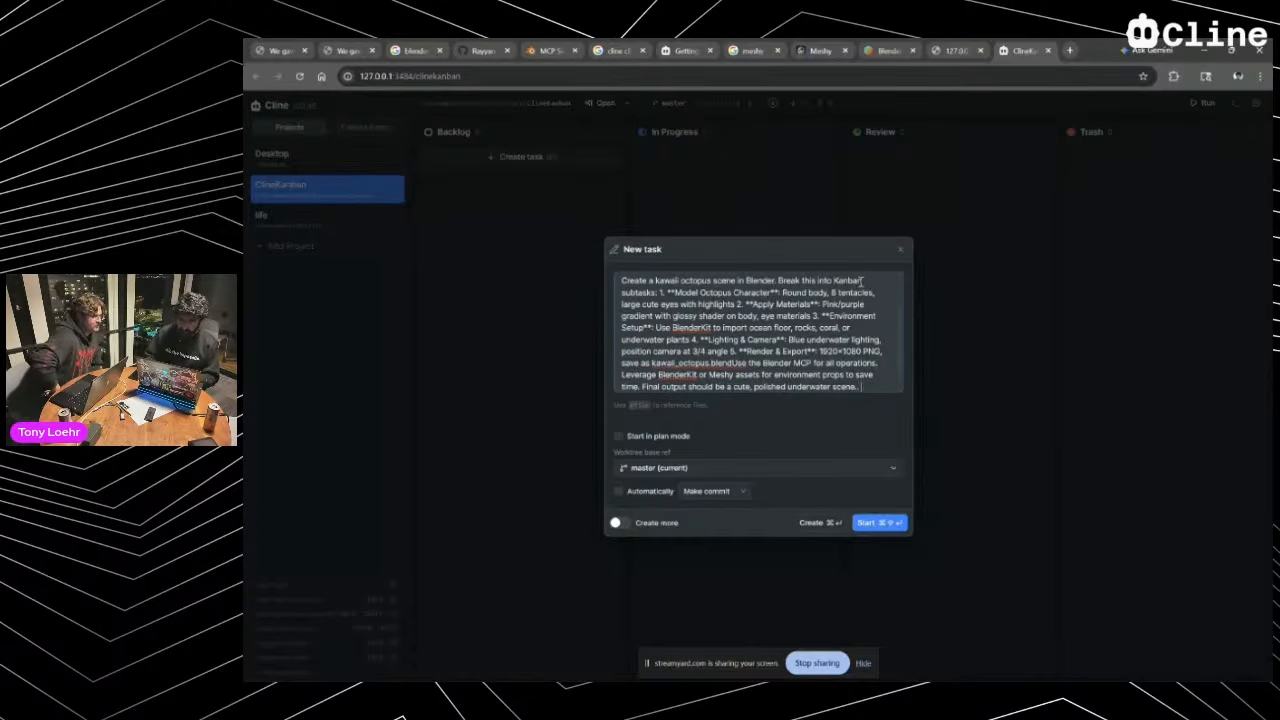
Append a sentence asking for the right shaders, compositor, camera angles and render engine
text(Mesh)
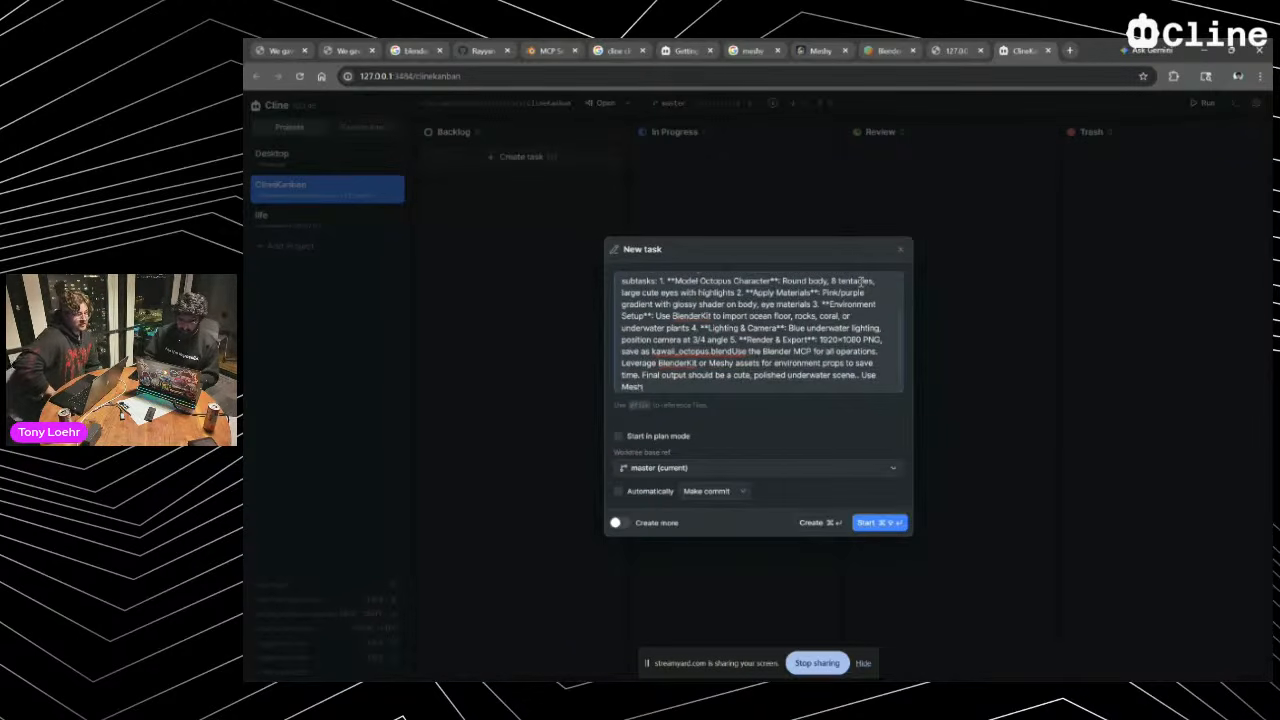
key(BackSpace)
key(BackSpace)
key(BackSpace)
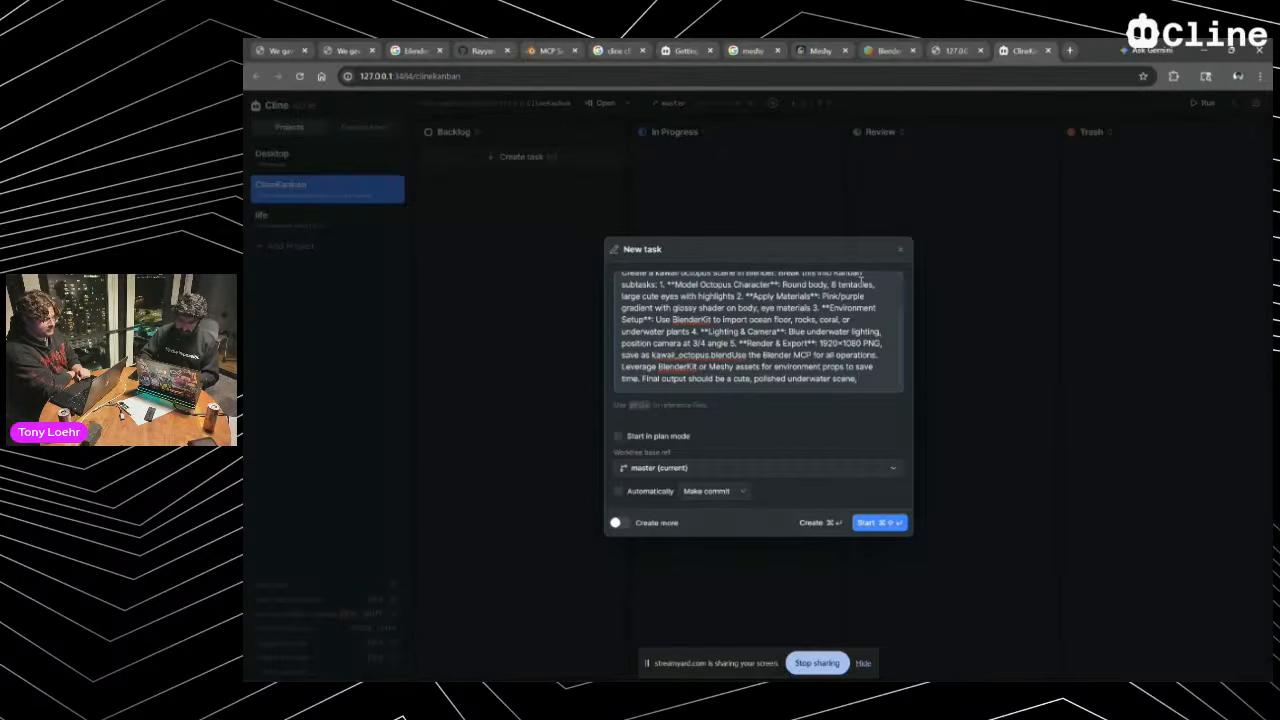
text(C)
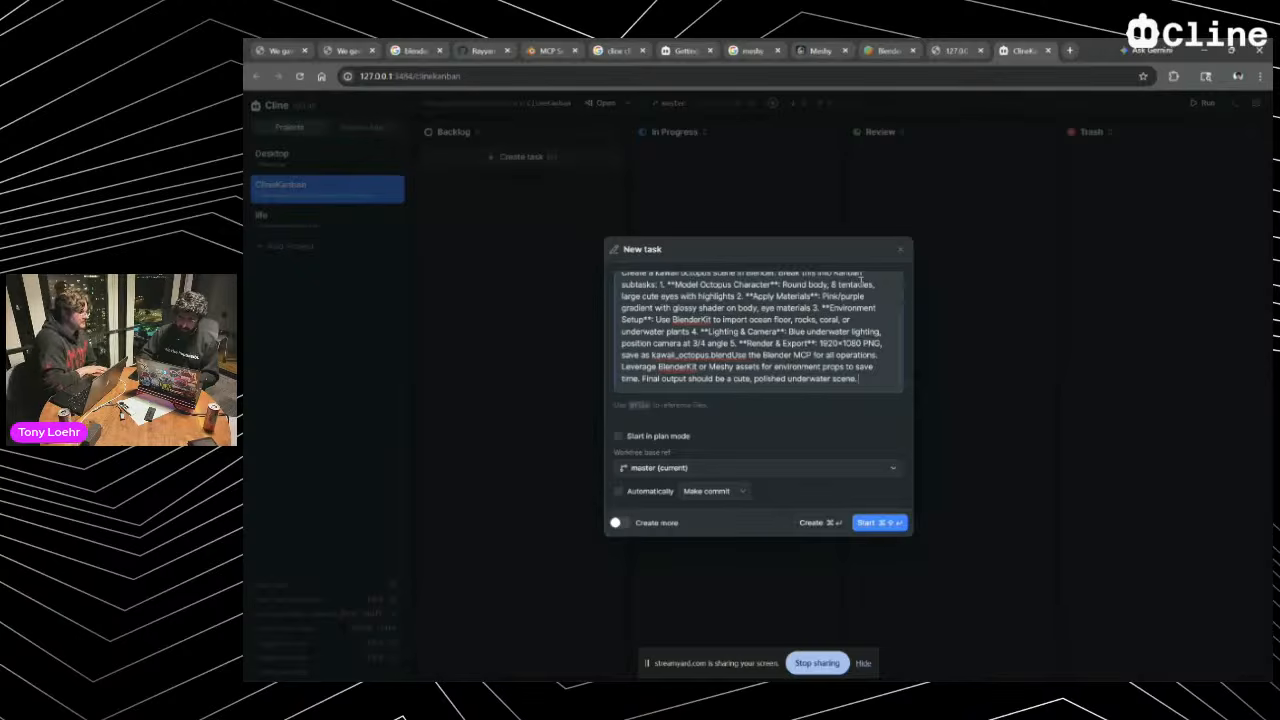
text(hoose the right sh)
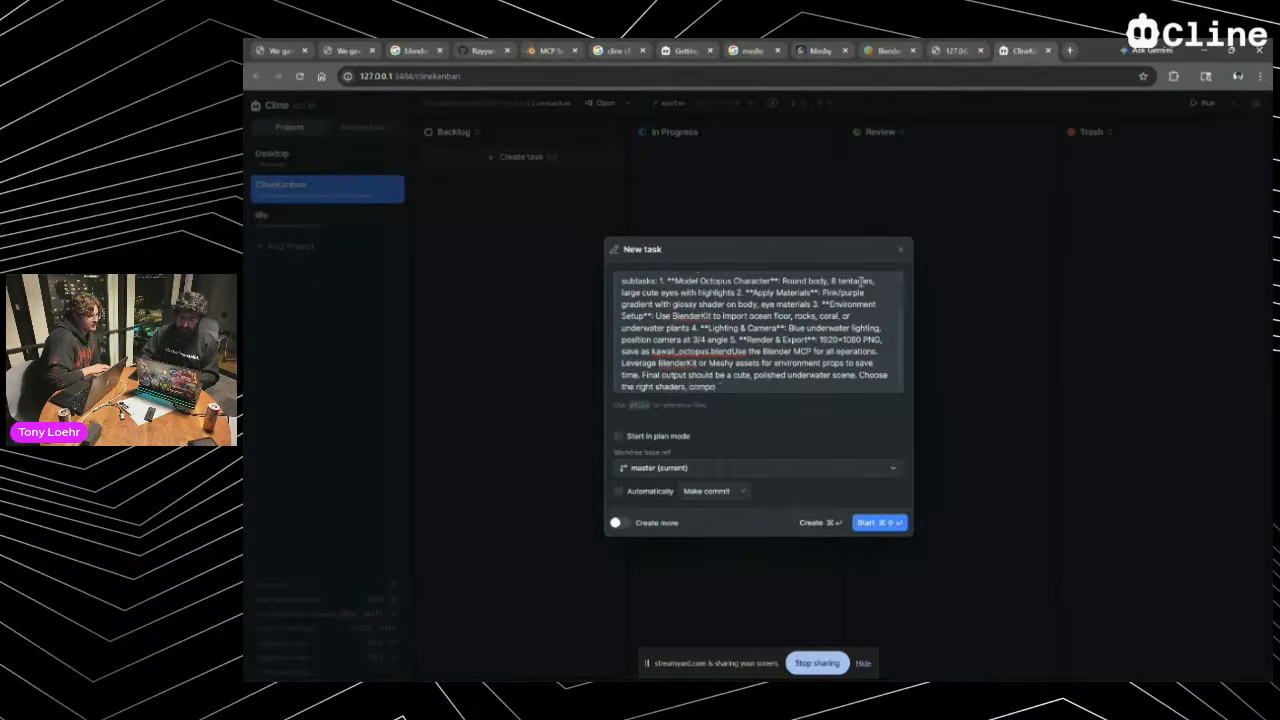
text(aders, compositor, camera)
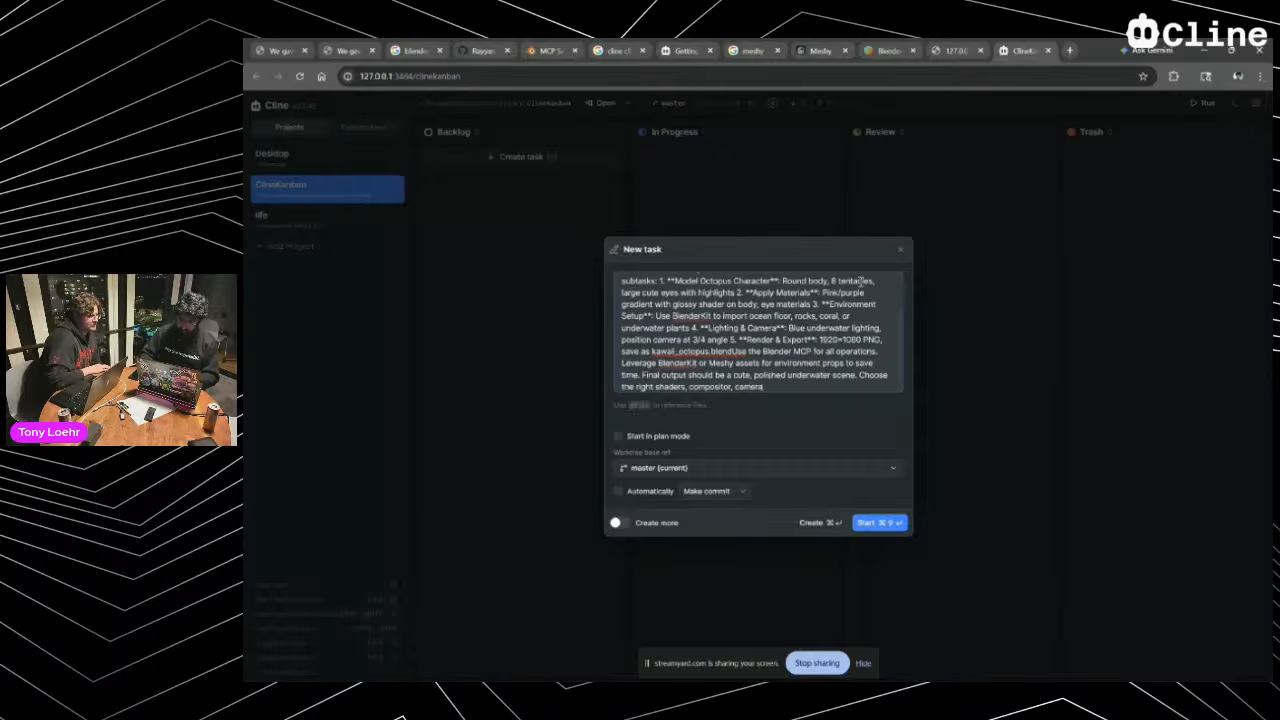
text( angles, camera depth, and rend)
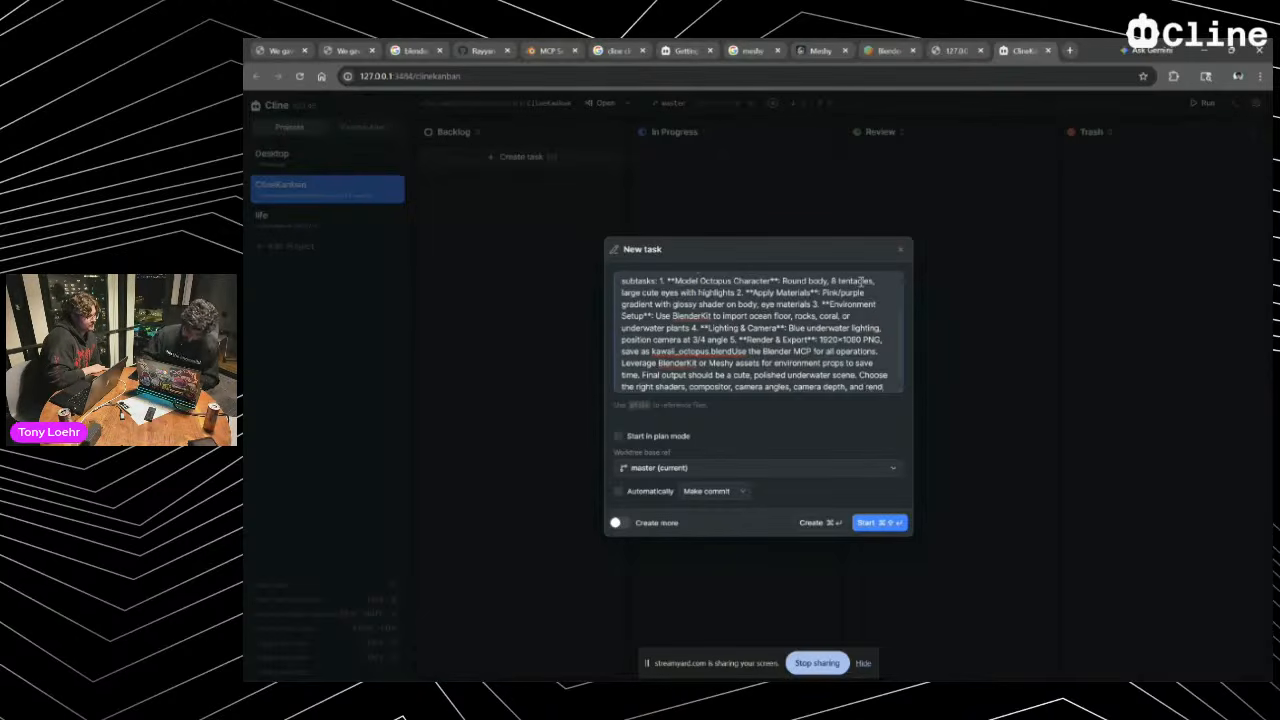
text(er engine.)
Select the whole description, close the New task dialog, and return to the Kanban Agent view
key(ctrl+a)
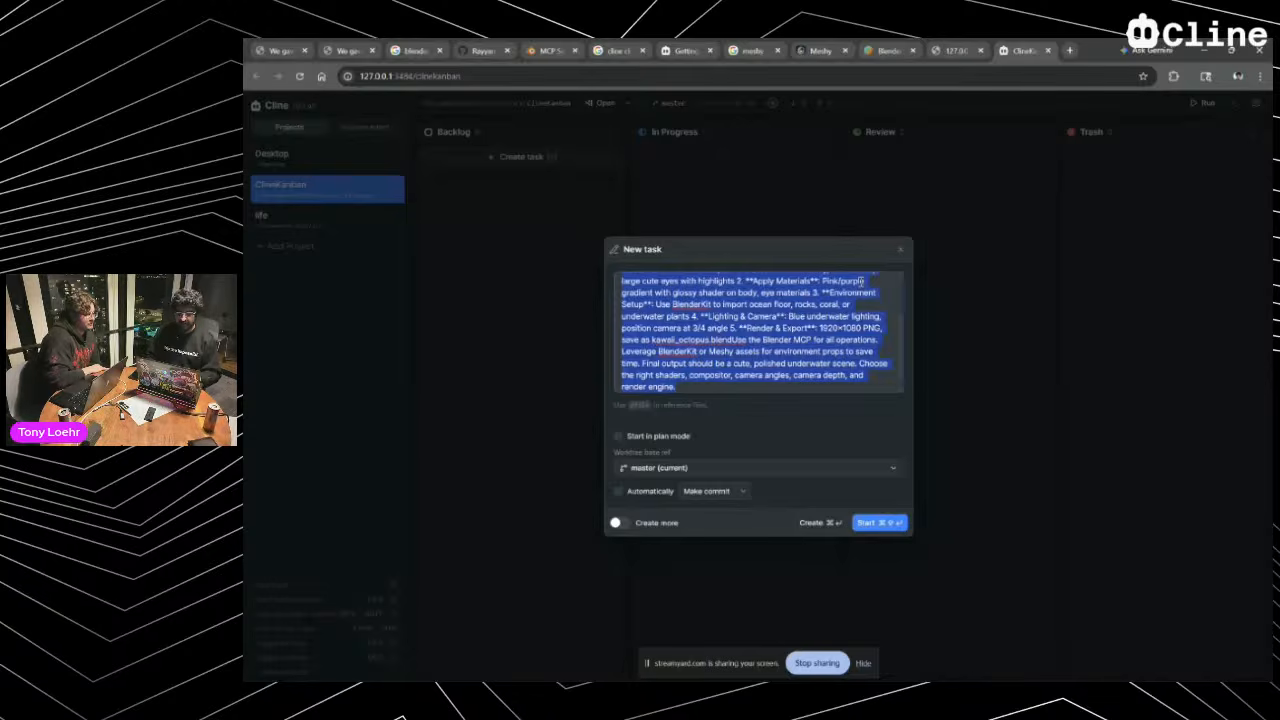
click(900, 250)
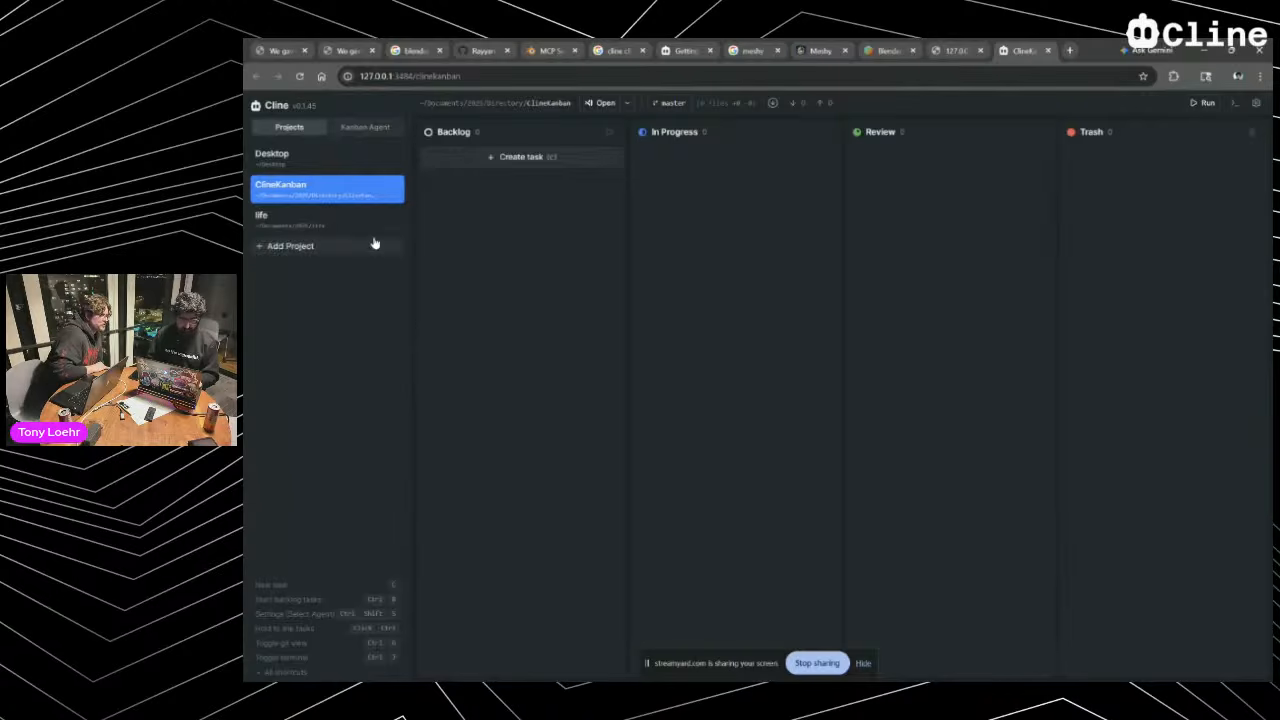
click(355, 127)
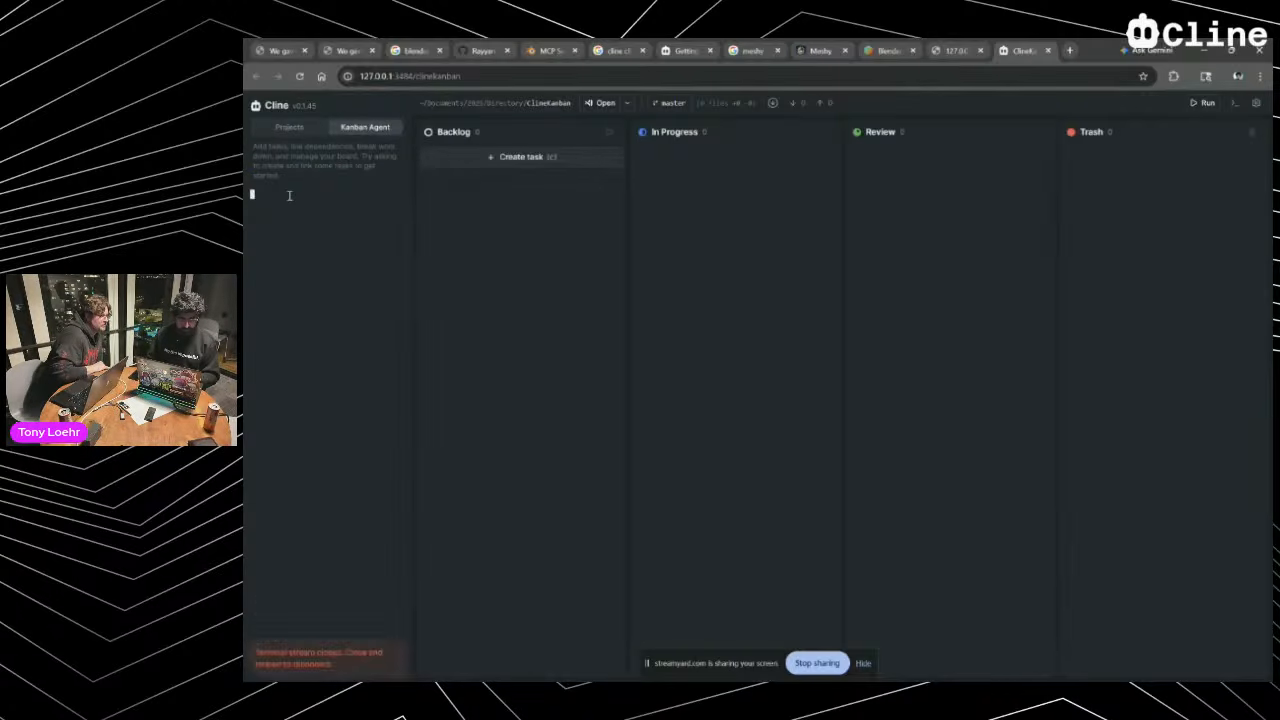
Select the Kanban Agent's 'Terminal stream closed' error, then bring Windows PowerShell forward
drag(262, 654, 346, 659)
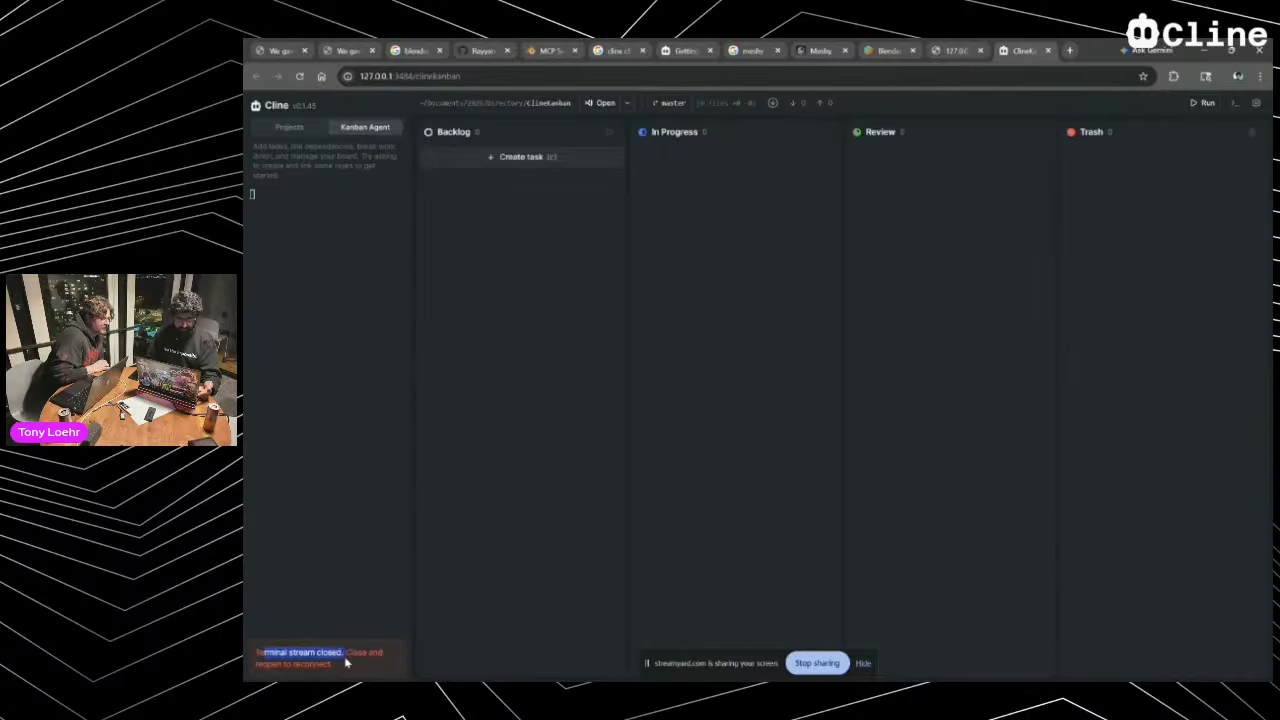
click(346, 661)
triple_click(260, 651)
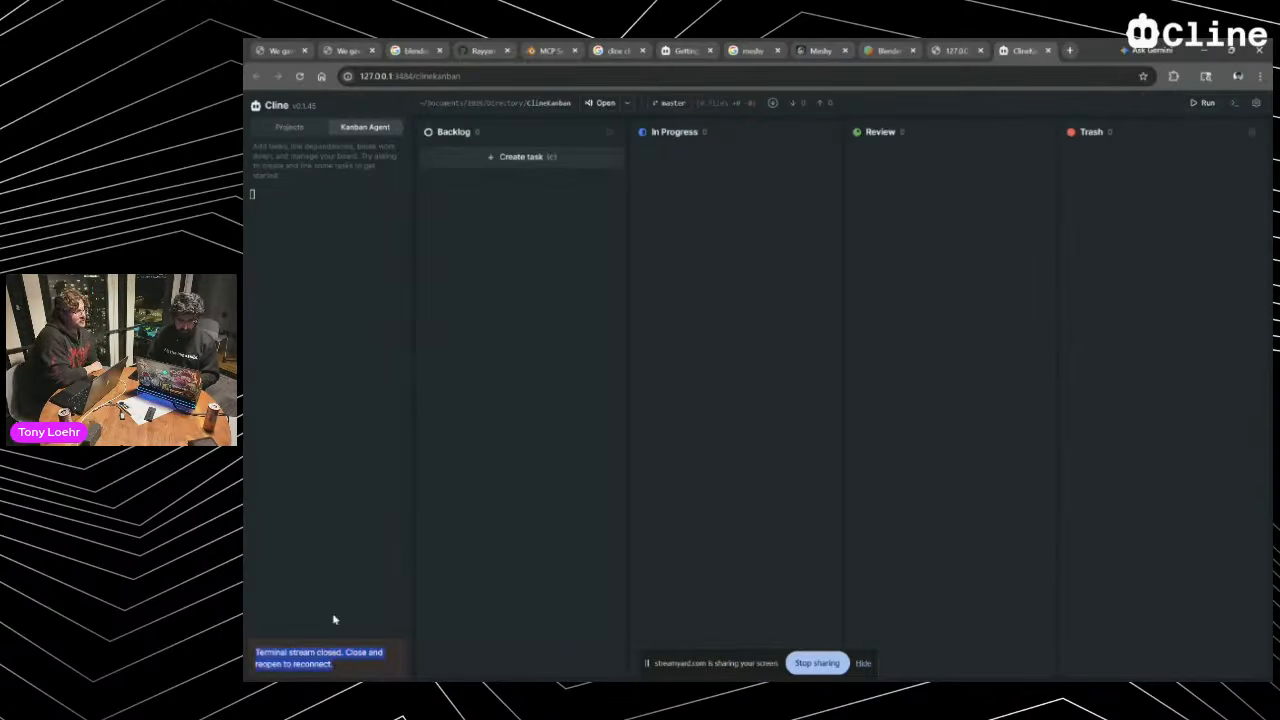
key(alt+Tab)
key(alt+Tab)
key(alt+Tab)
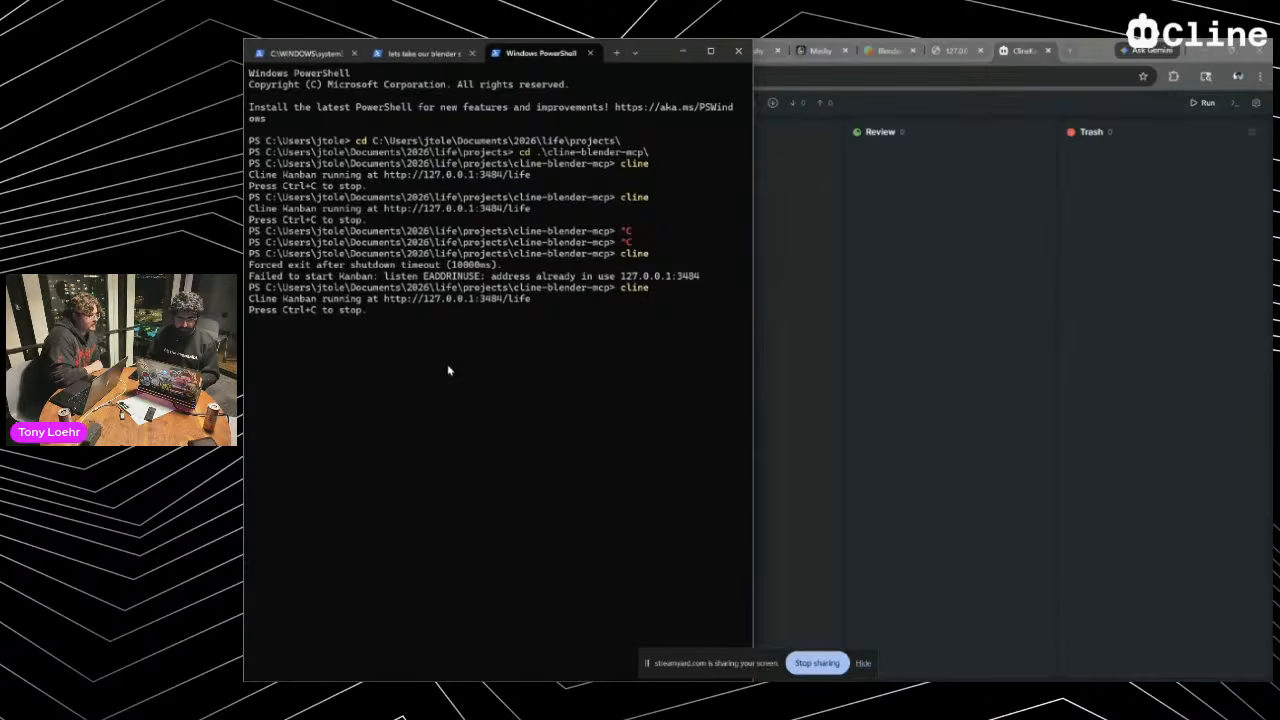
Cancel an accidental prompt paste and look through the terminal tabs for the Kanban server
key(ctrl+v)
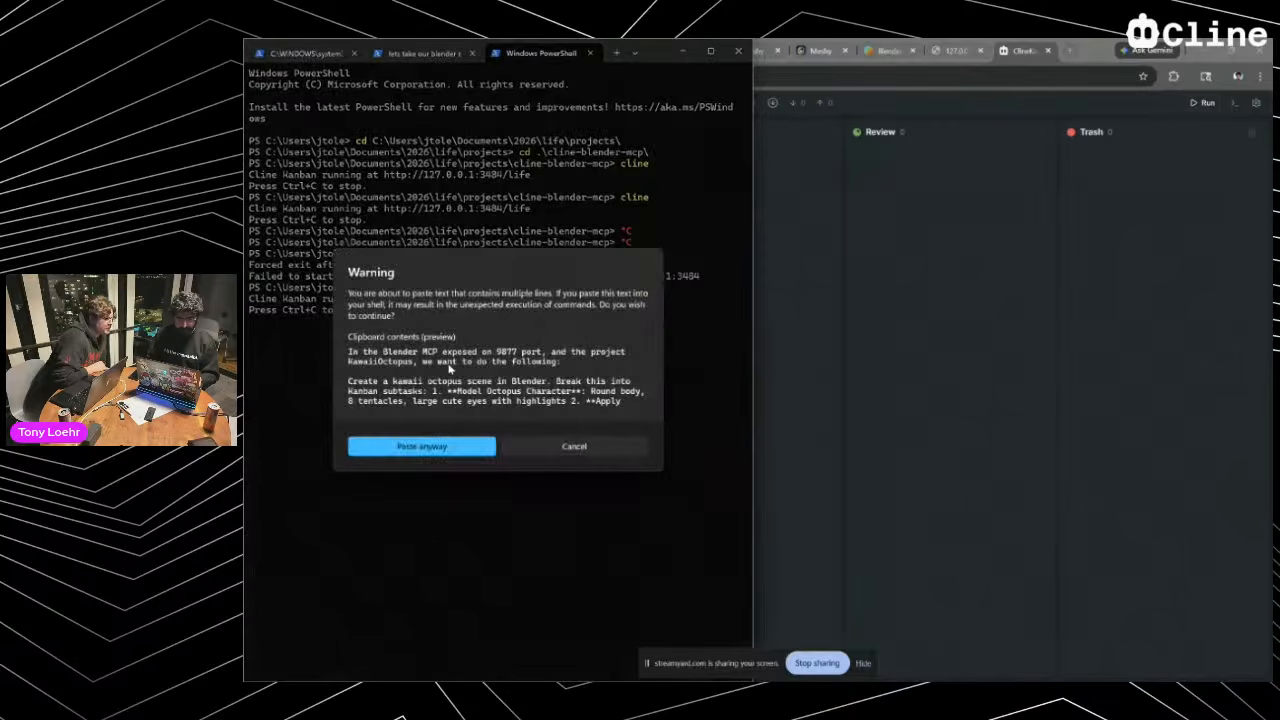
click(533, 448)
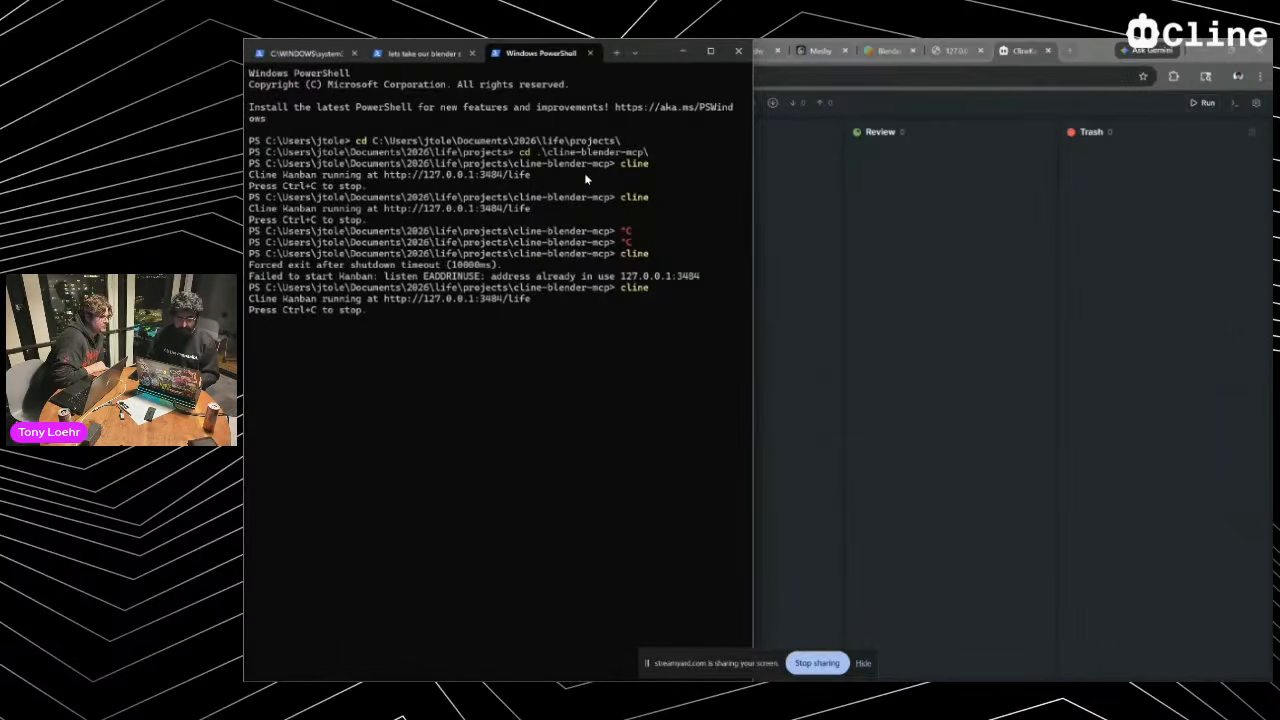
click(425, 53)
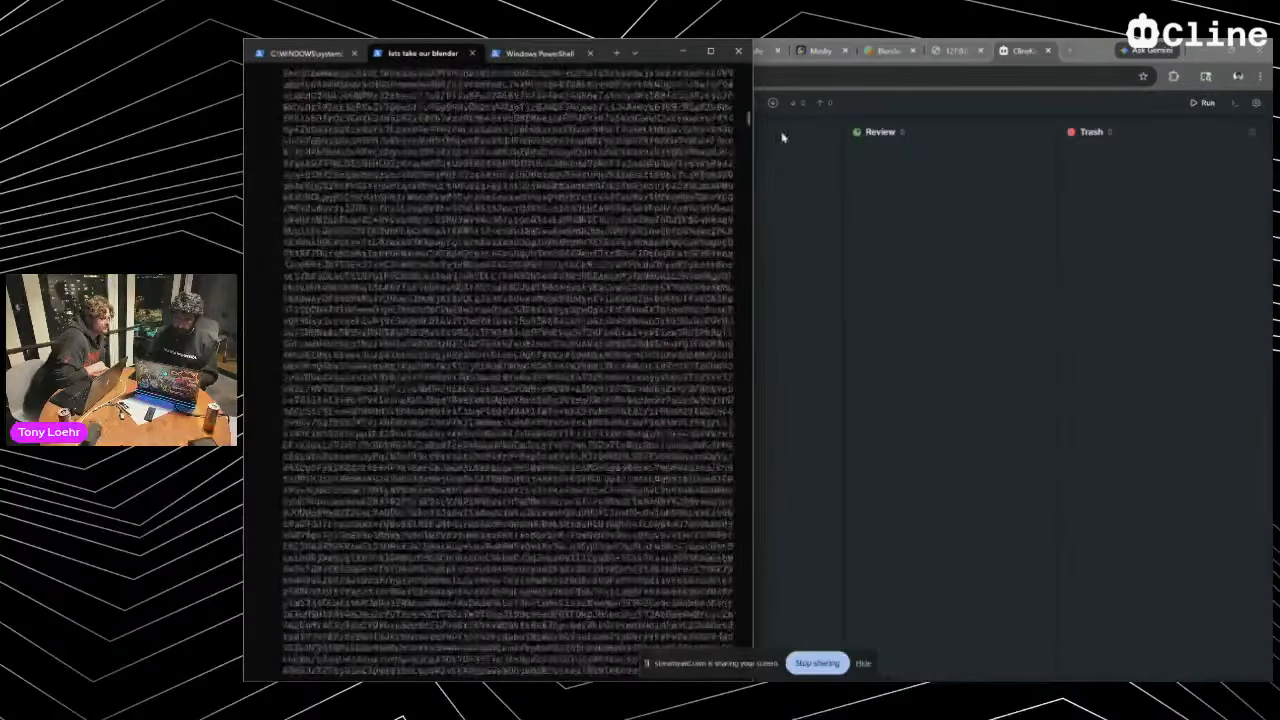
drag(748, 120, 733, 668)
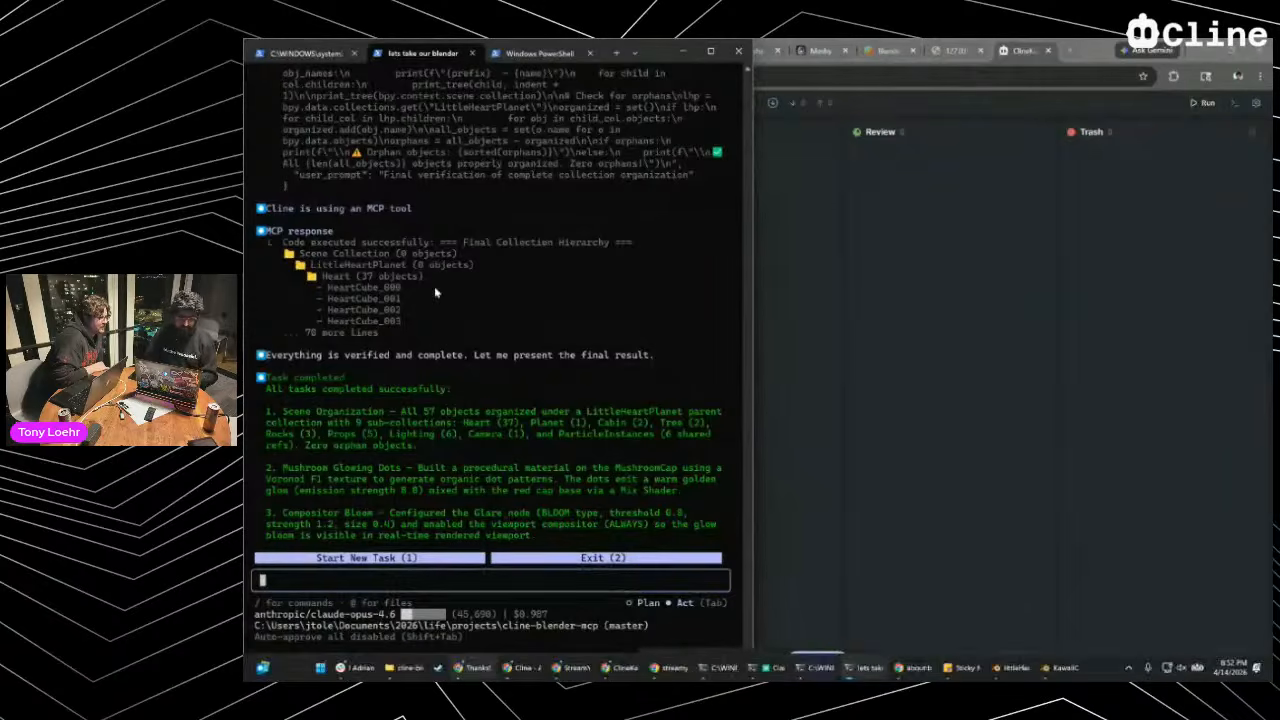
click(305, 53)
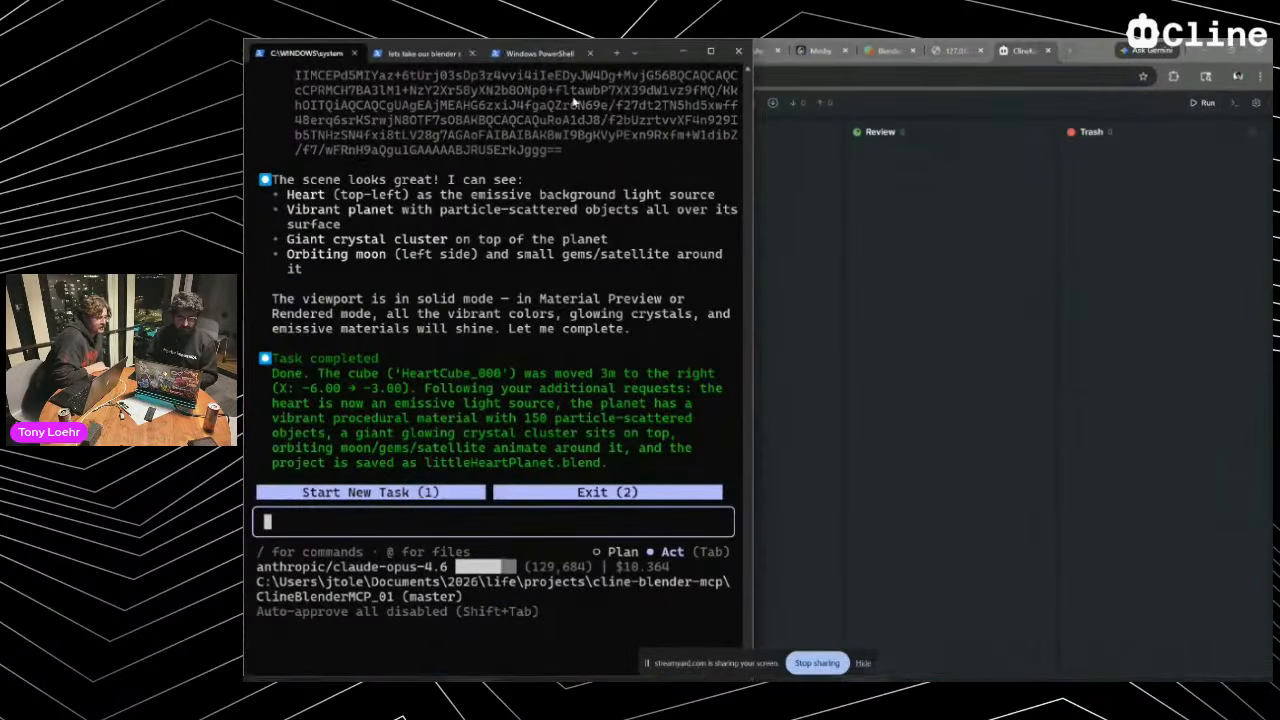
click(424, 53)
click(540, 53)
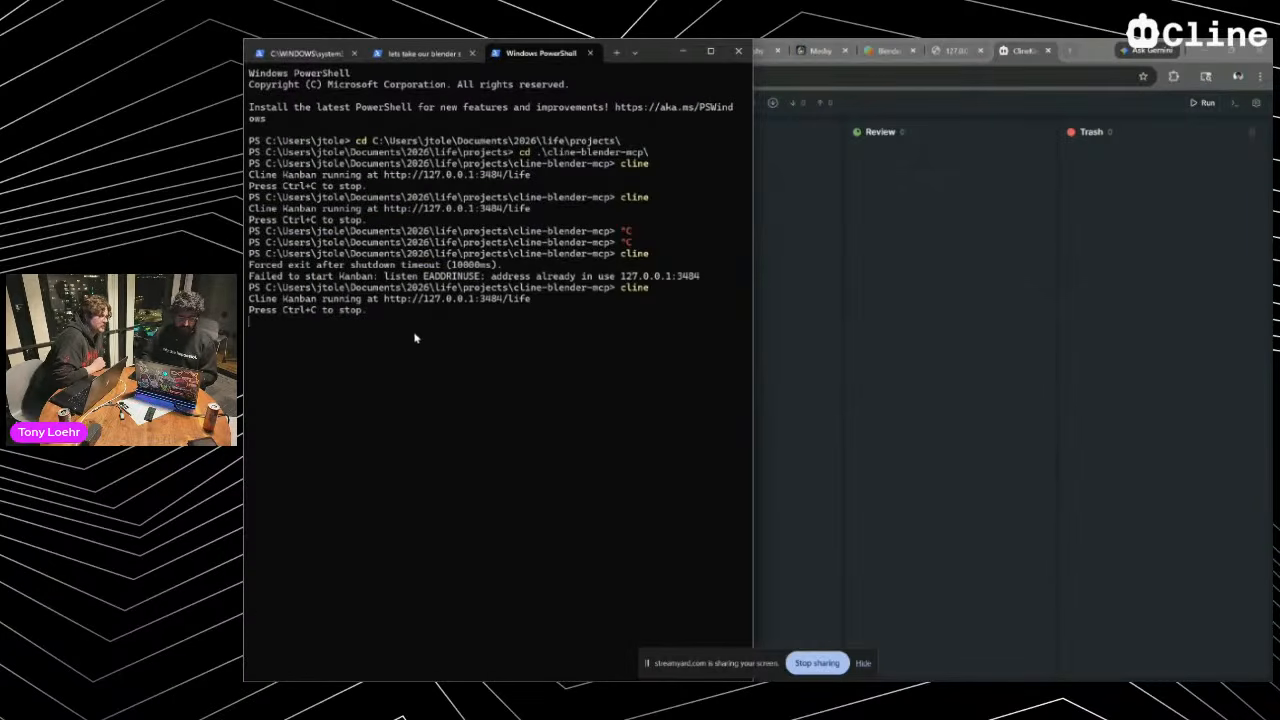
Stop the Kanban server with Ctrl+C and relaunch it with the recalled cline command
key(ctrl+c)
key(Up)
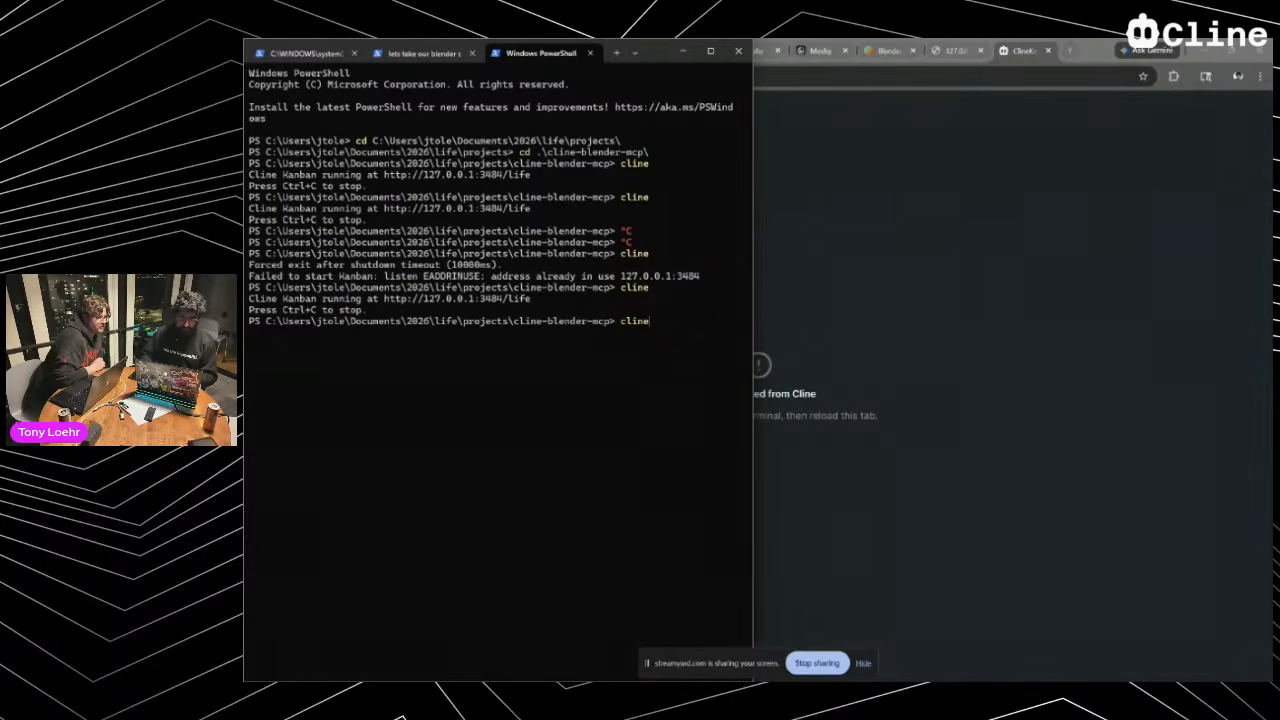
key(Return)
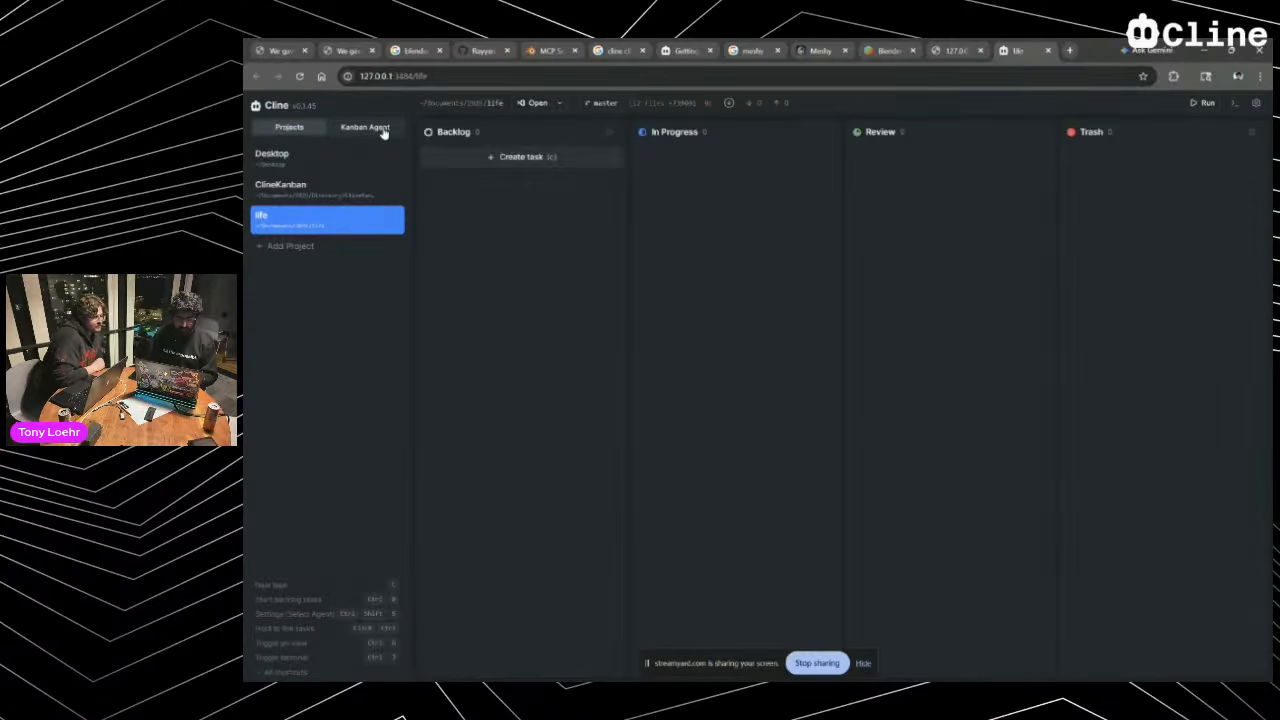
Switch between the ClineKanban and life boards via the project list, ending on ClineKanban
click(375, 130)
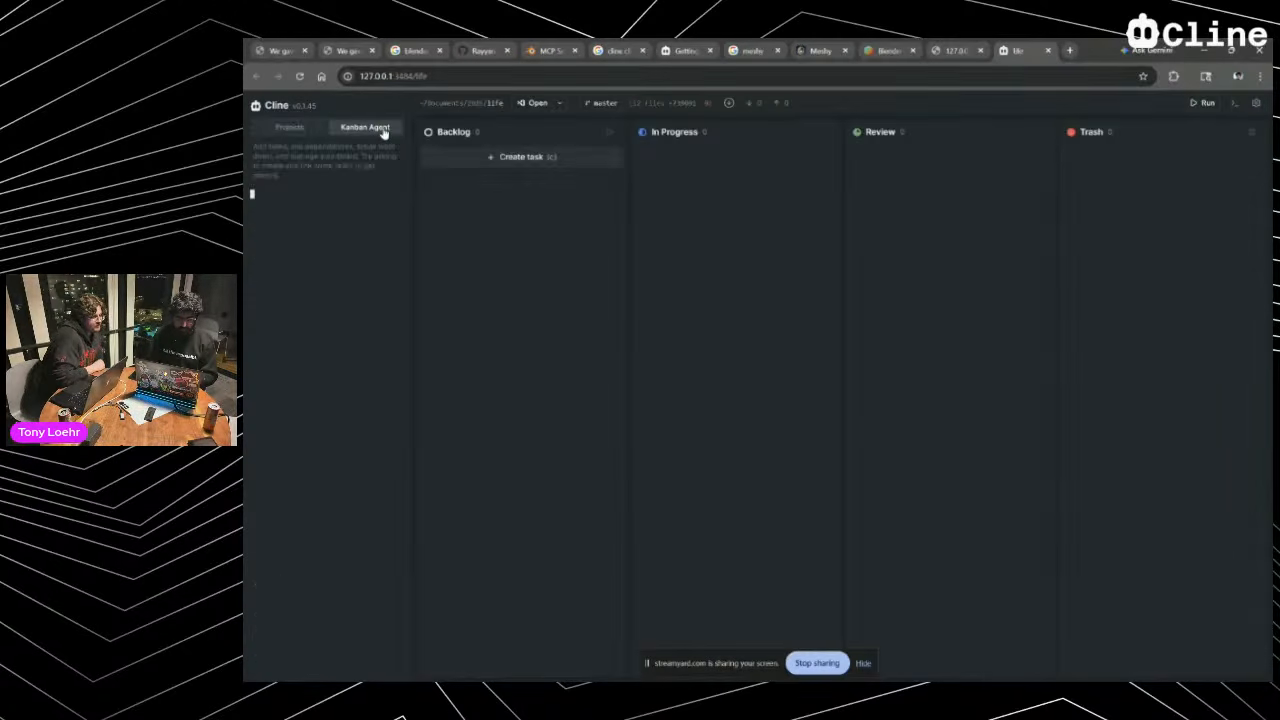
click(289, 129)
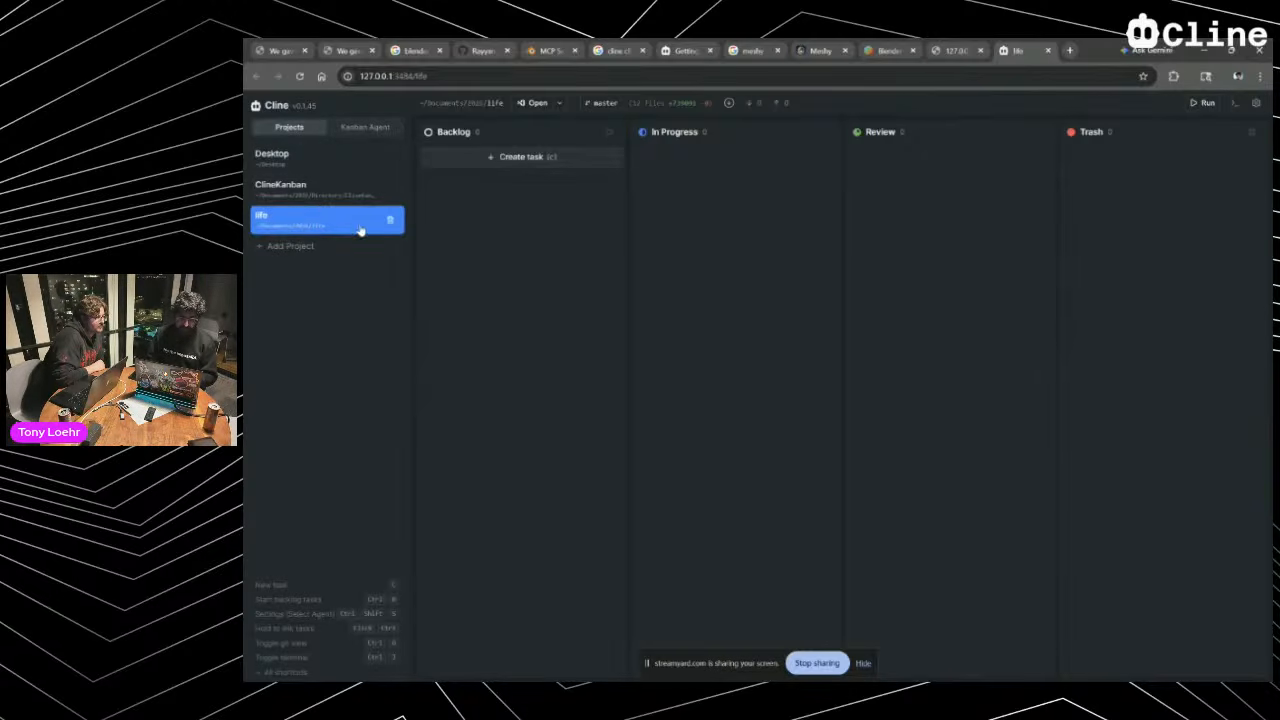
click(328, 190)
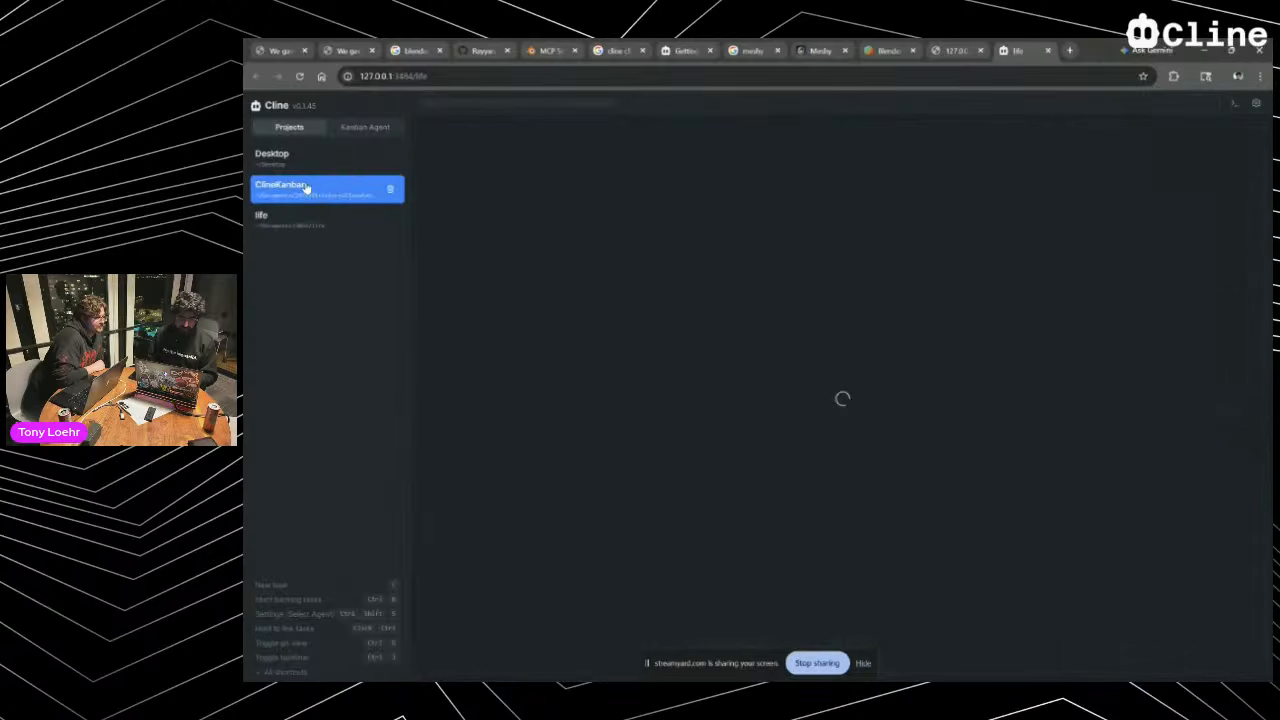
click(360, 130)
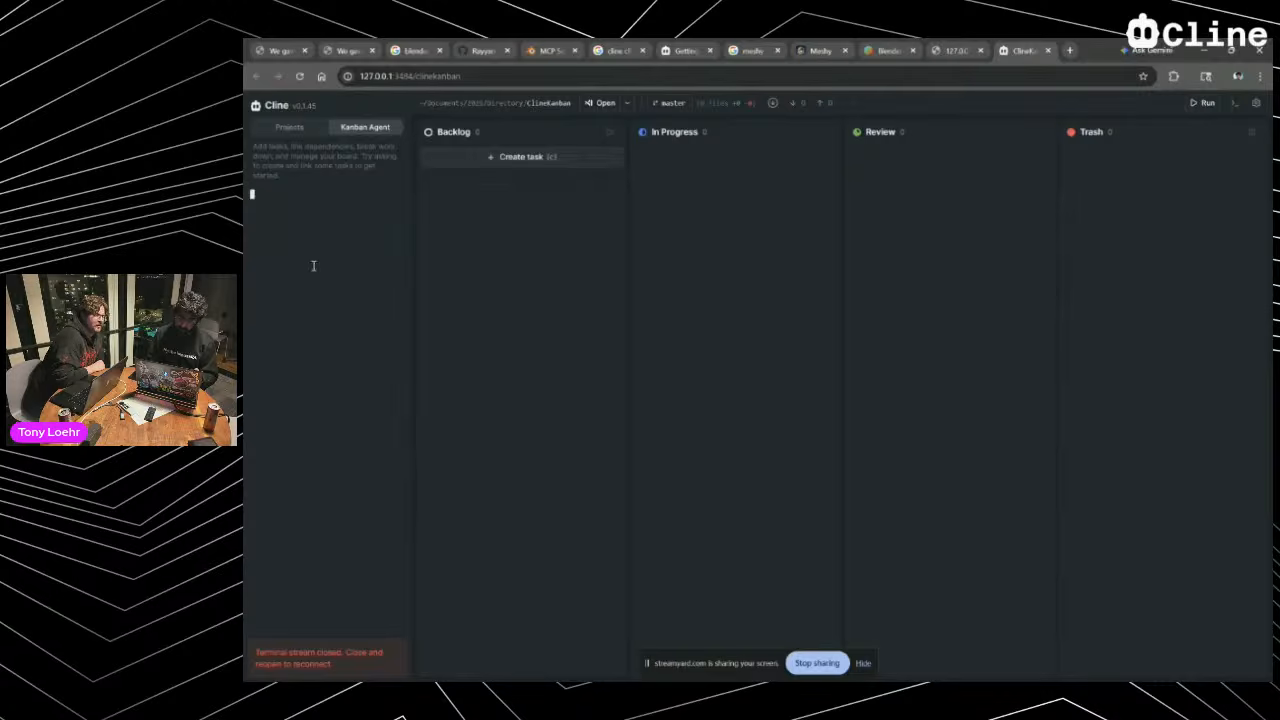
click(288, 128)
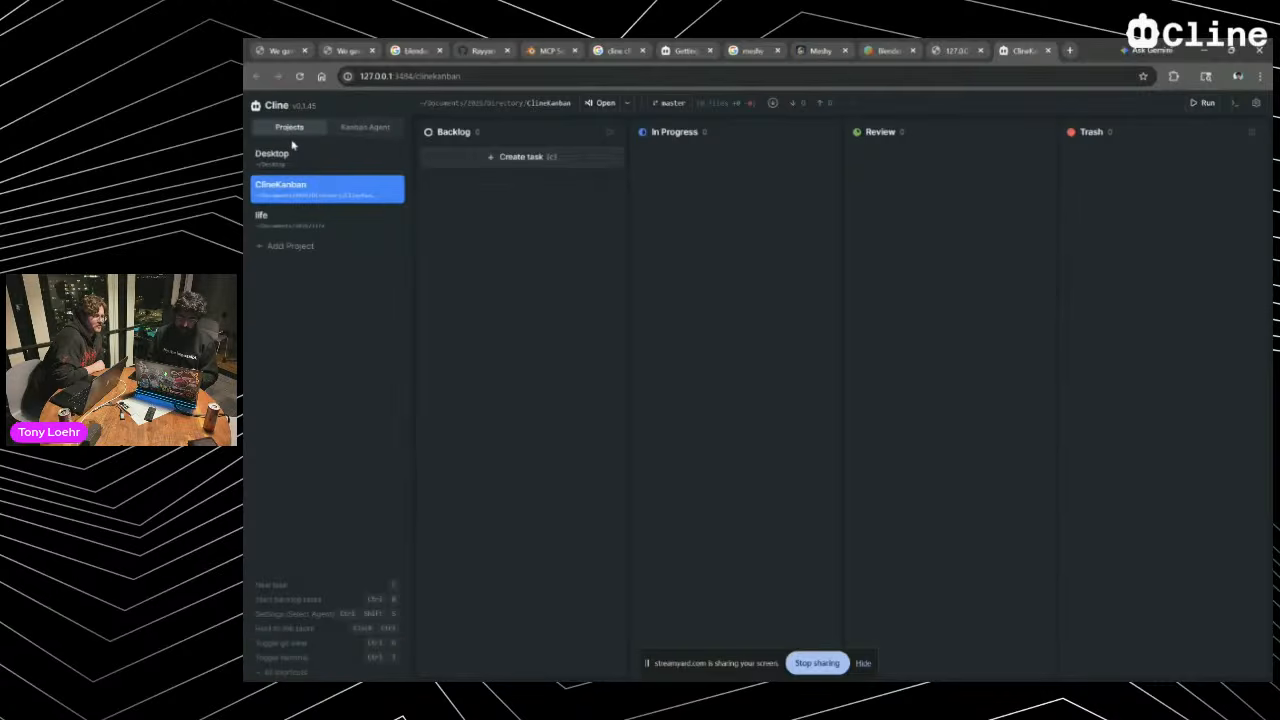
click(309, 220)
click(363, 129)
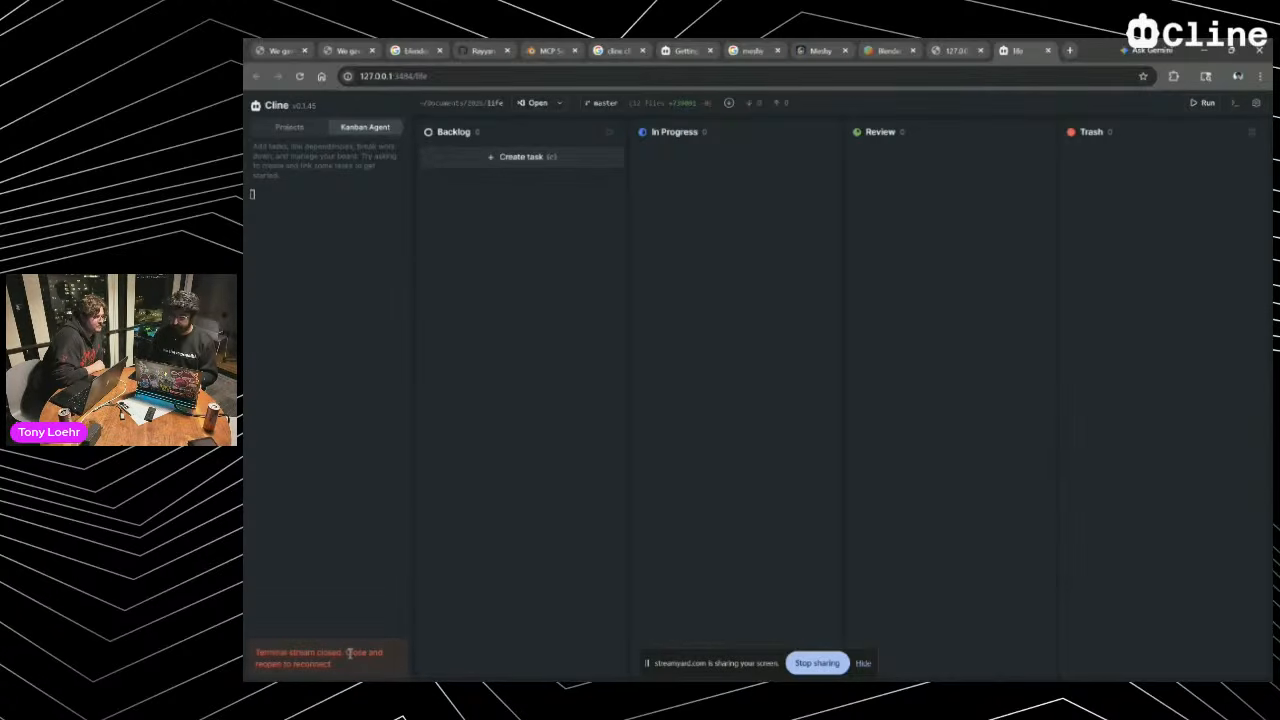
click(296, 131)
click(334, 189)
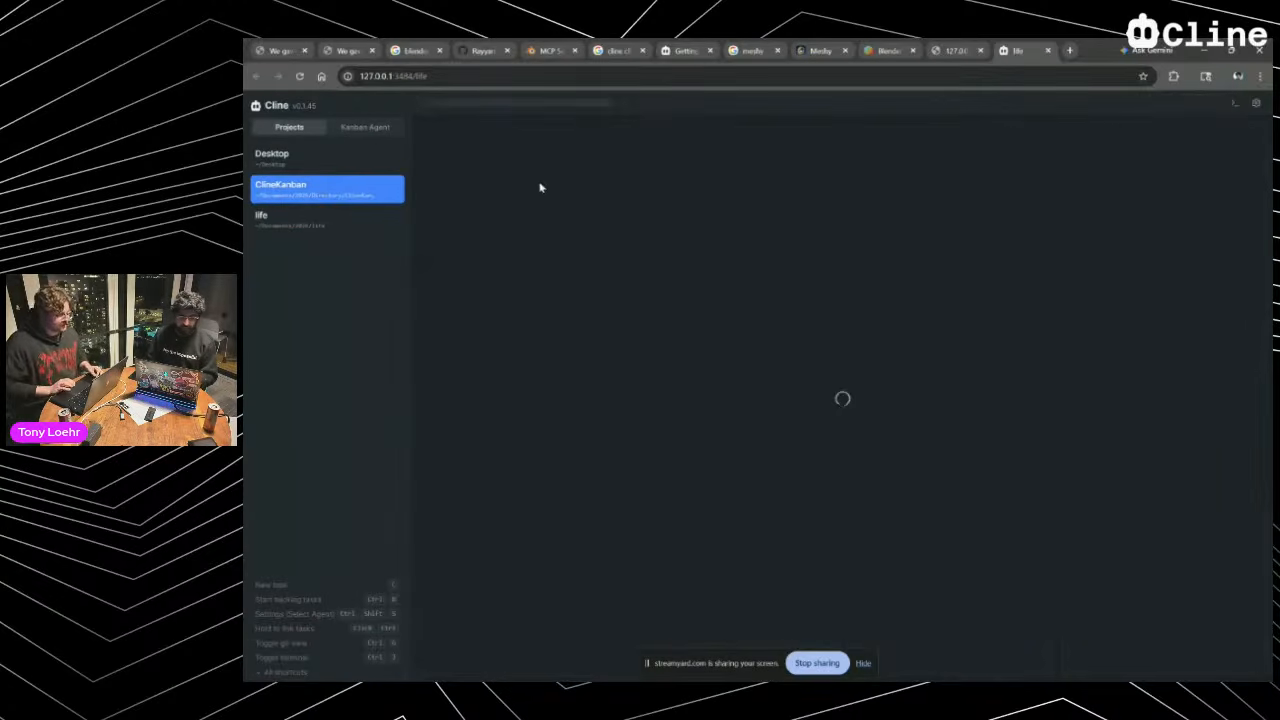
Create a Backlog task from the pasted kawaii octopus prompt for Blender MCP port 9877
click(503, 157)
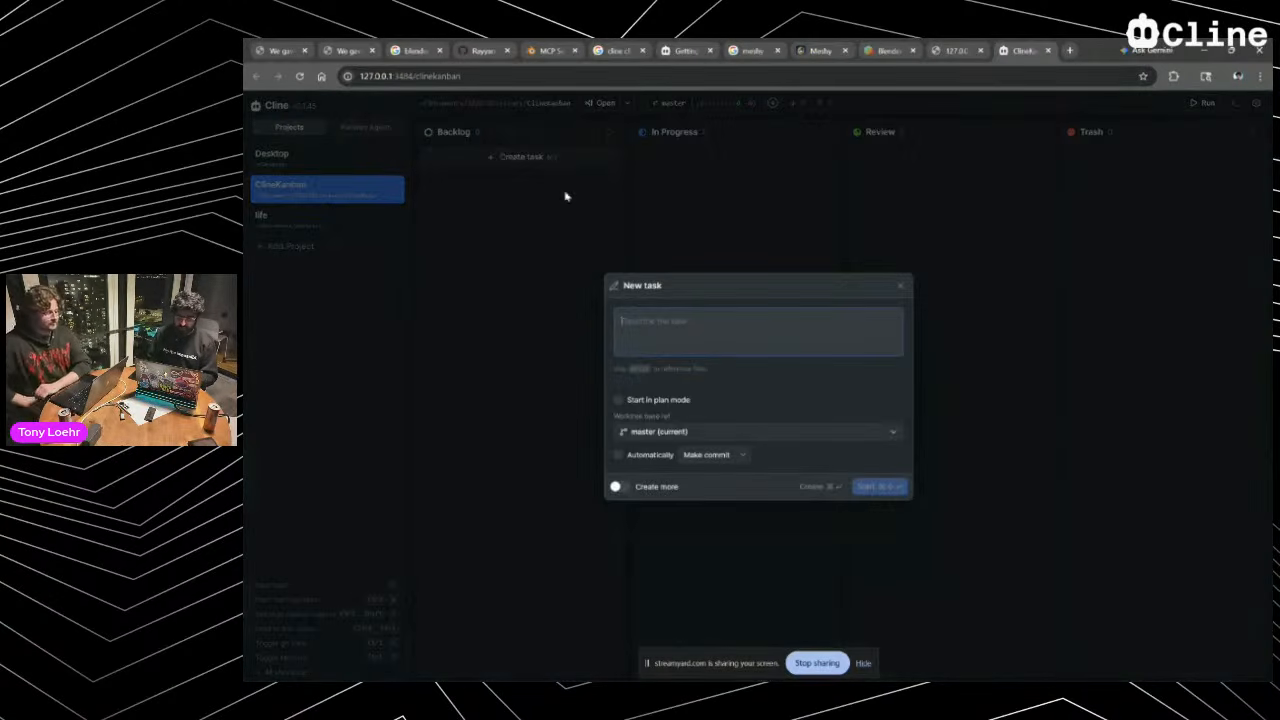
key(super+v)
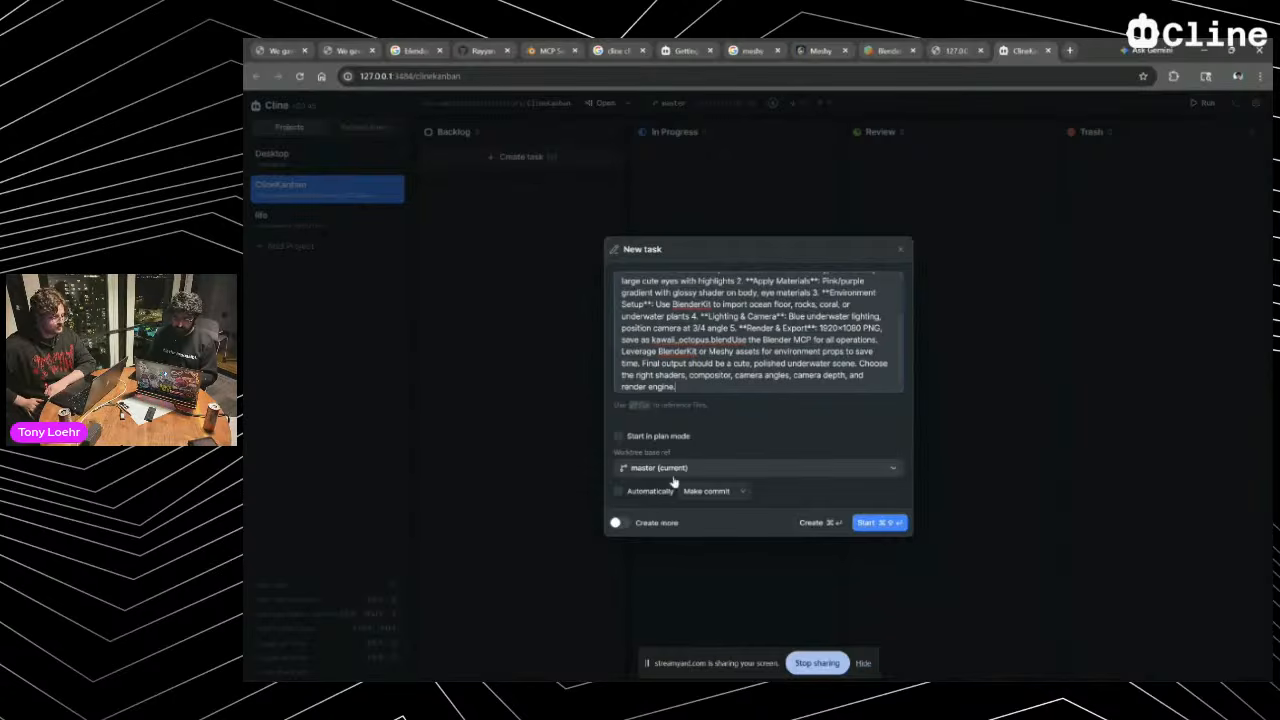
click(880, 523)
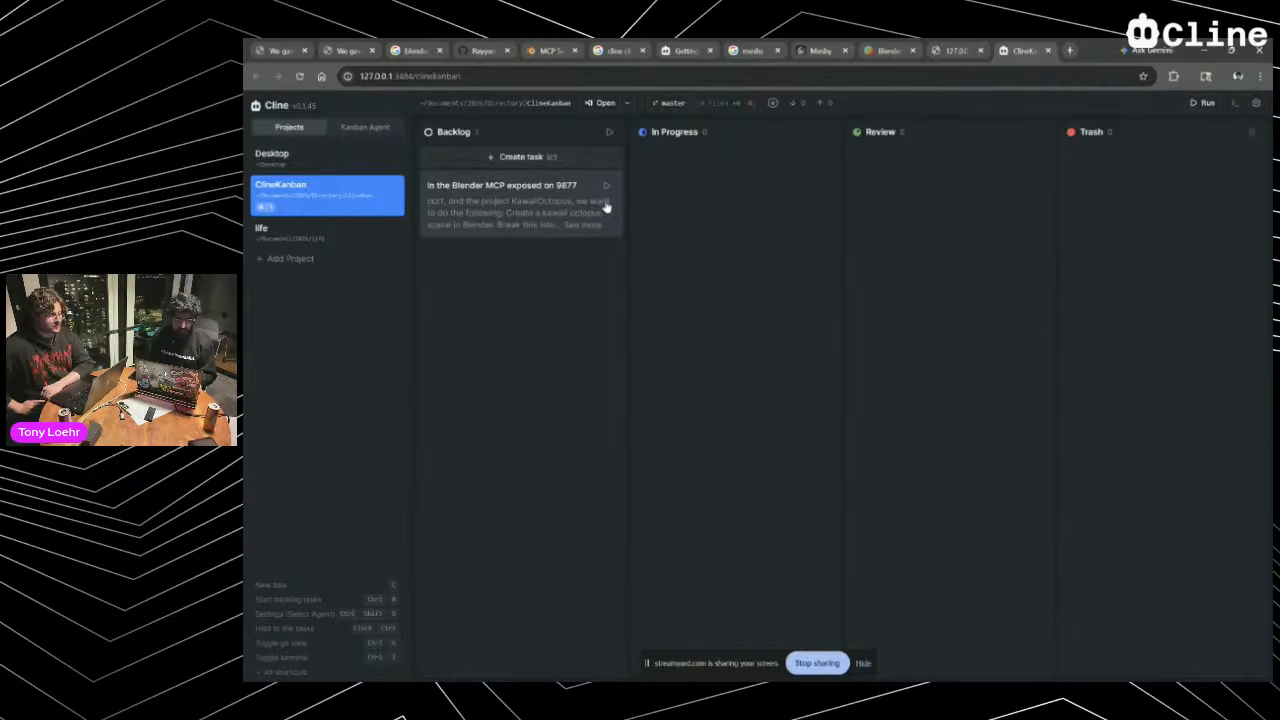
Try dragging the octopus task card from Backlog into In Progress
drag(605, 206, 704, 231)
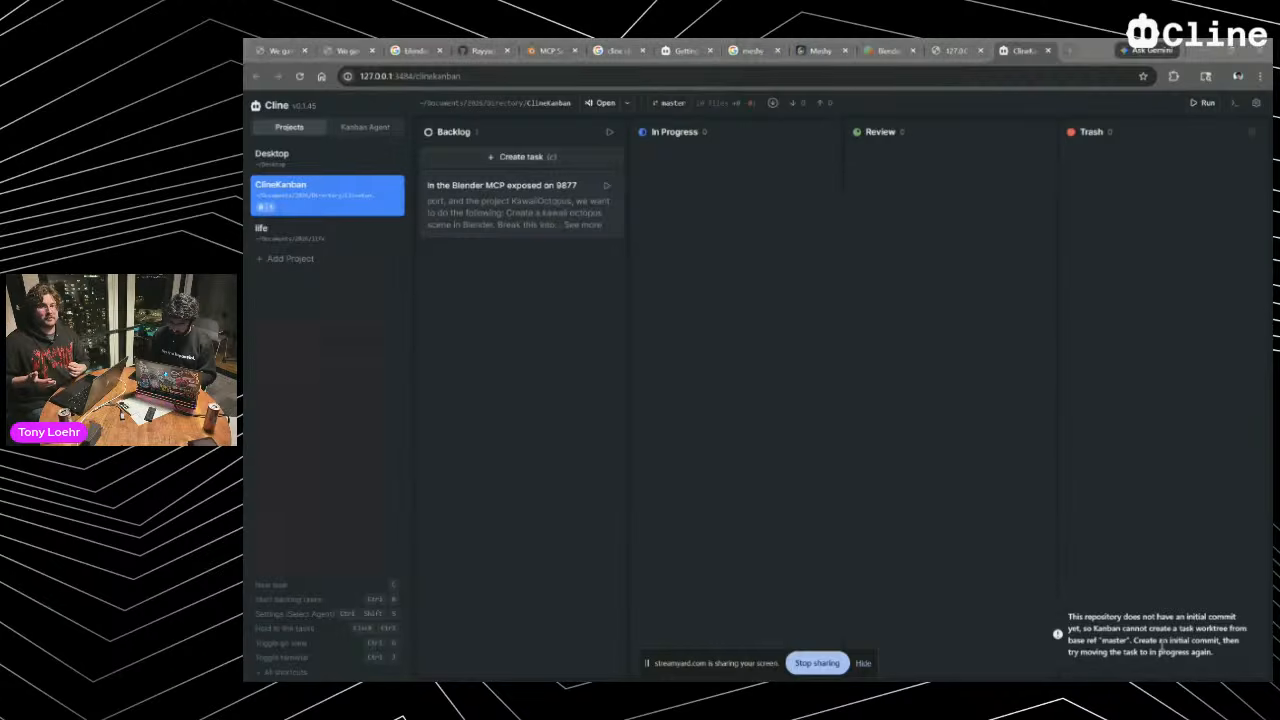
key(alt+Tab)
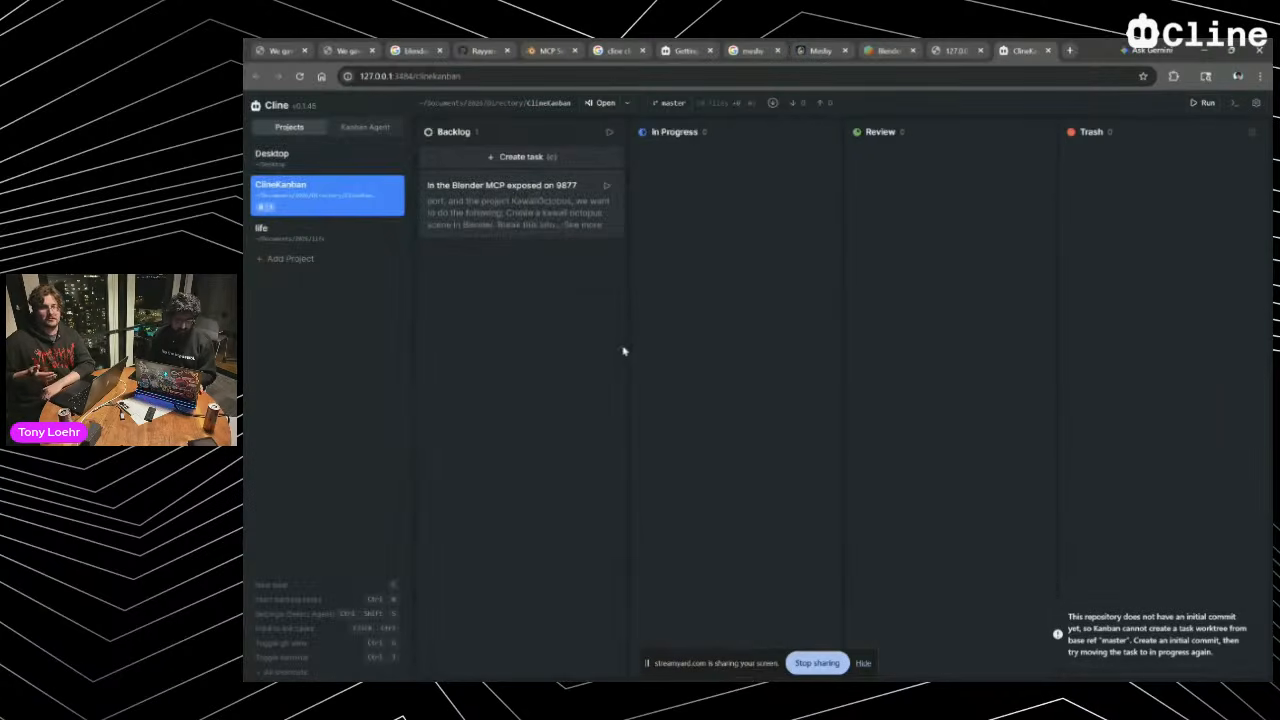
key(alt+Tab)
key(alt+Tab)
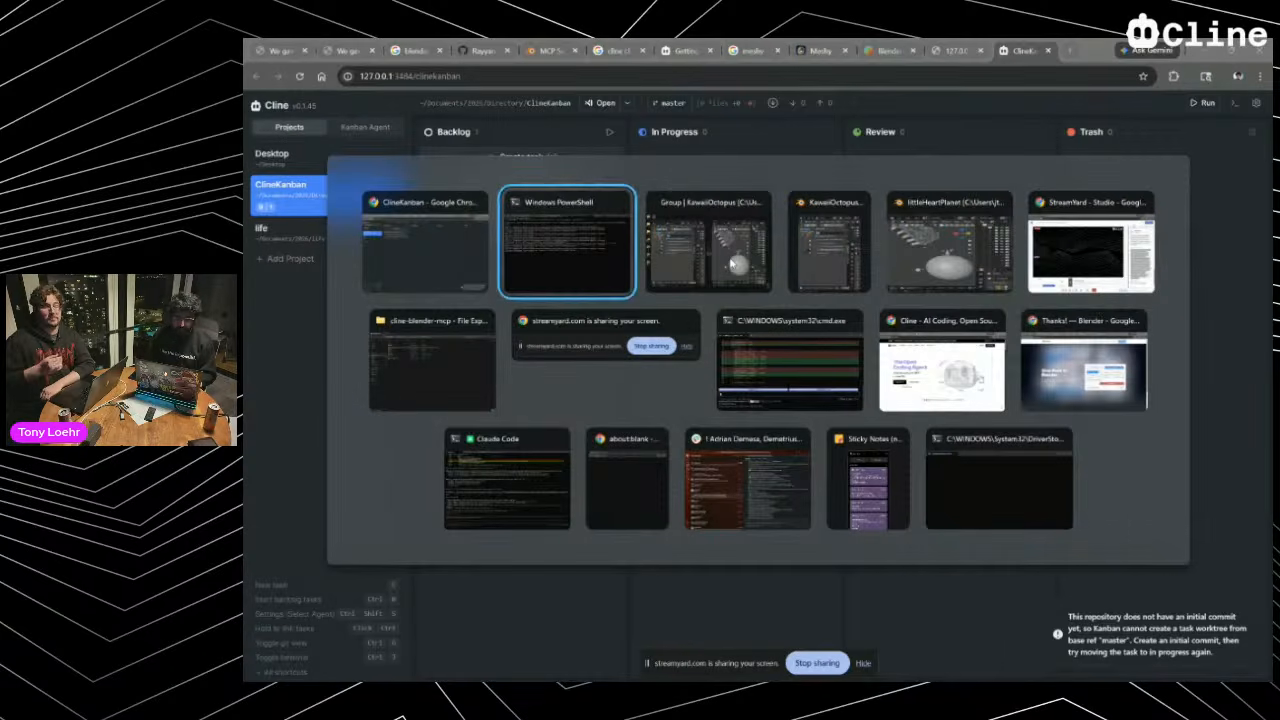
key(Escape)
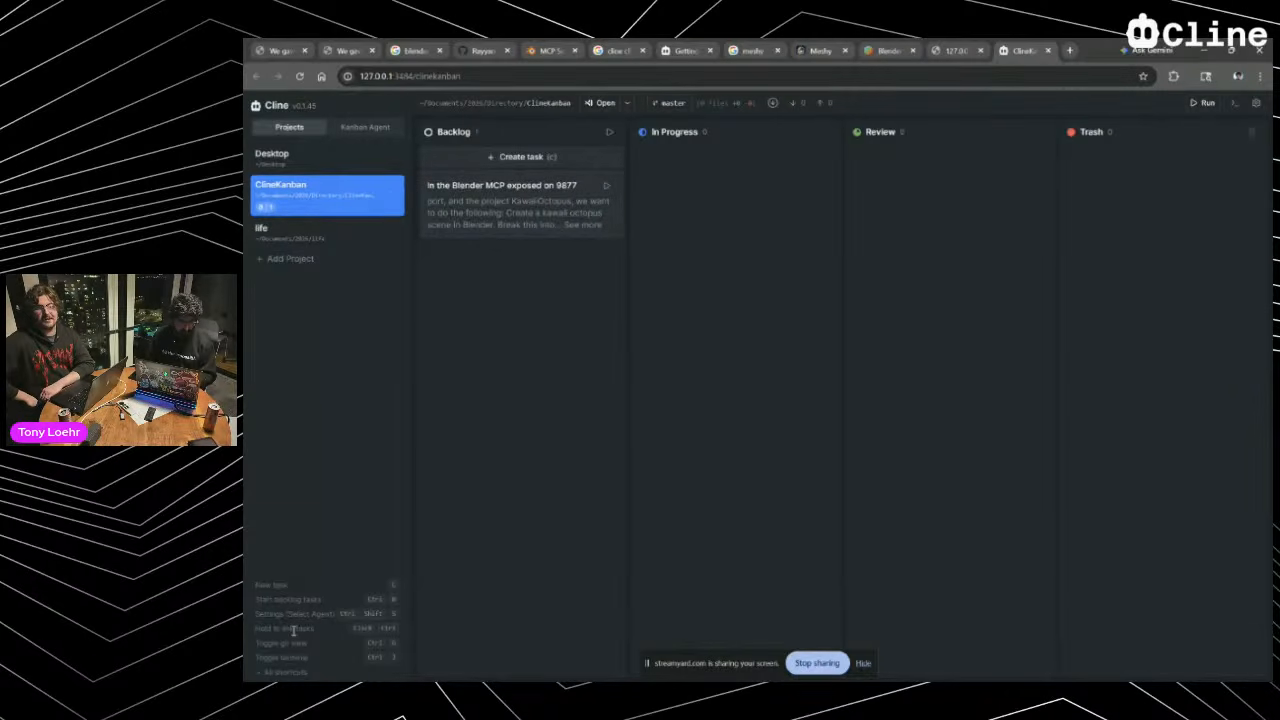
Open the project's git view with Ctrl+G and inspect its missing-HEAD error message
key(ctrl+g)
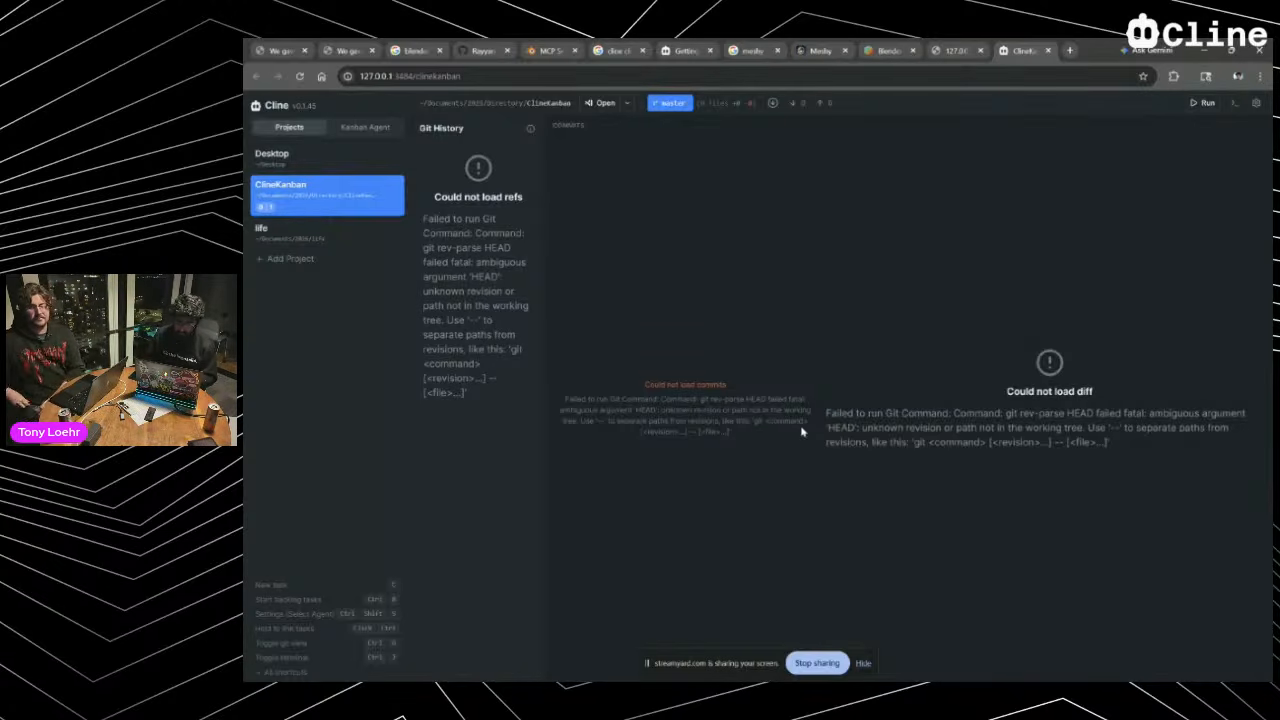
click(672, 104)
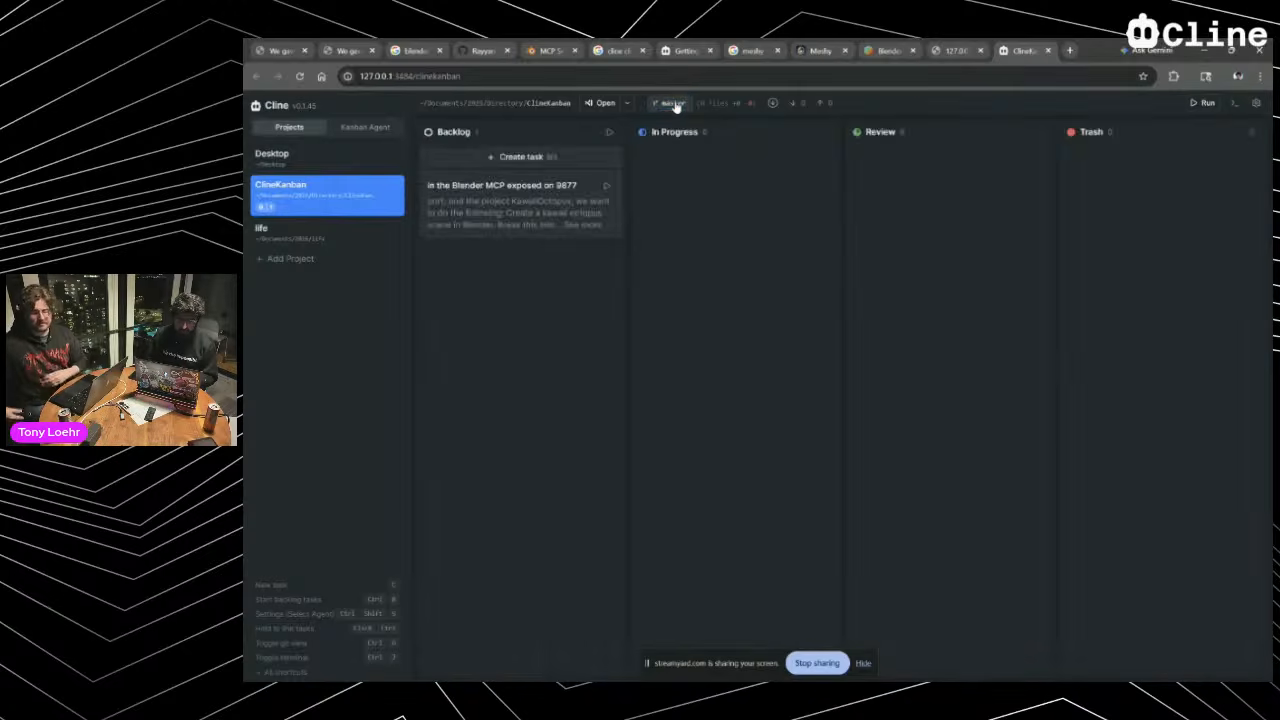
click(674, 104)
click(676, 106)
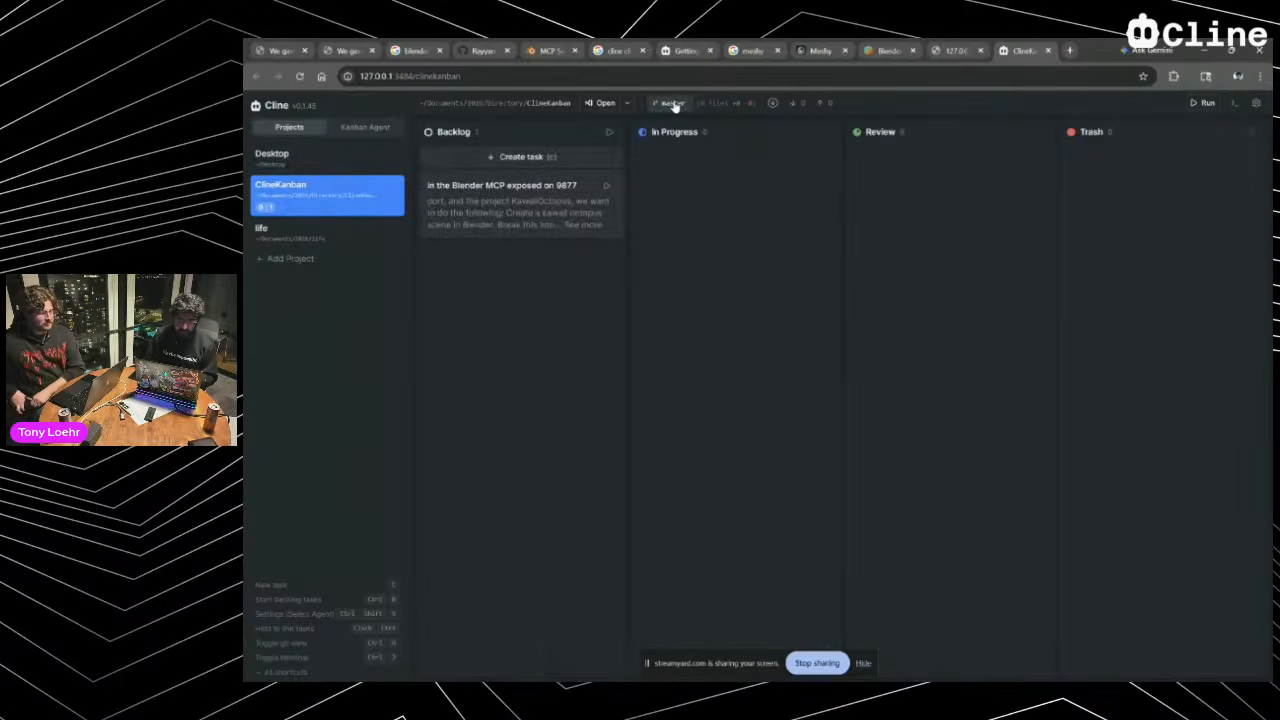
click(674, 104)
drag(476, 194, 510, 248)
click(811, 250)
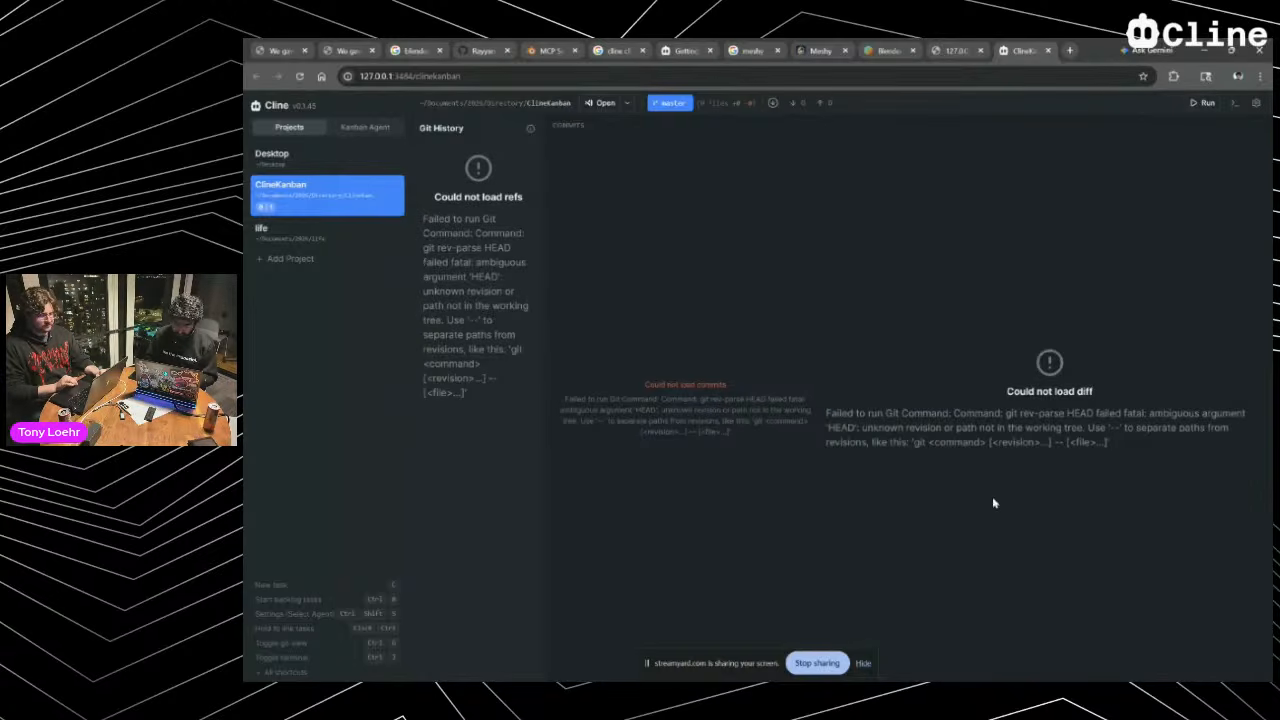
Cancel the Run script setup dialog and switch over to PowerShell
click(1200, 103)
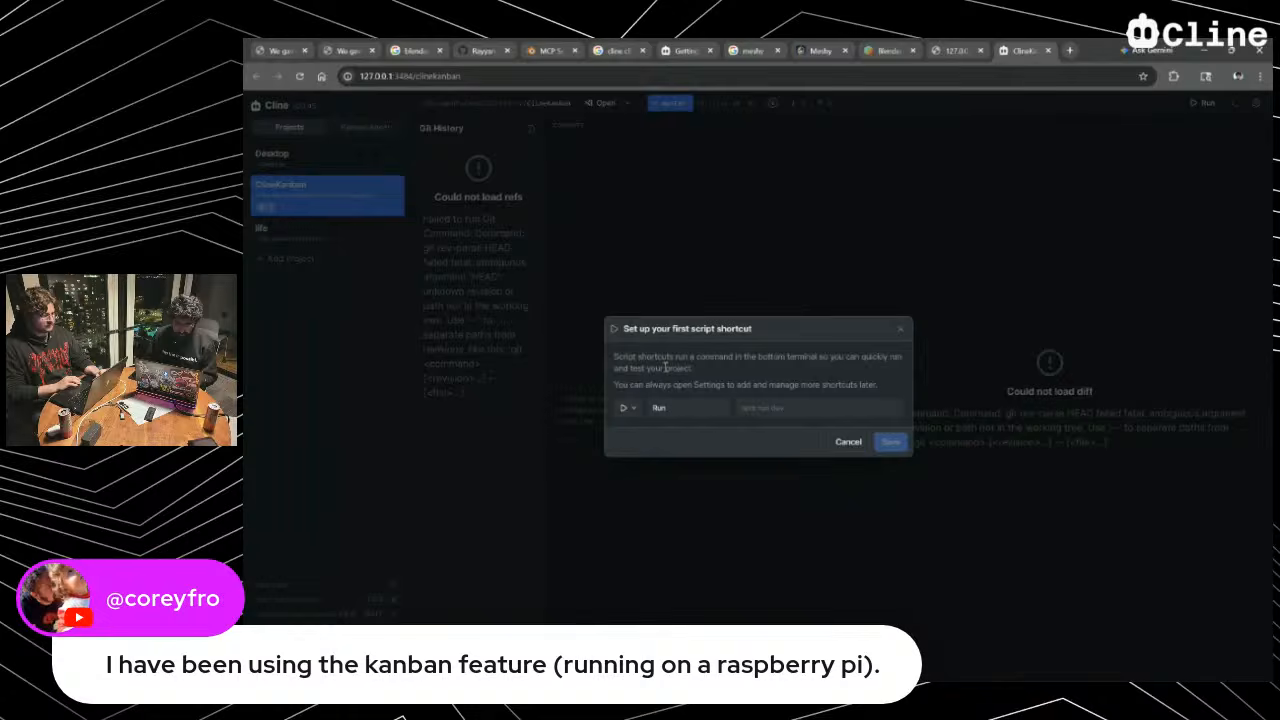
click(848, 441)
key(alt+Tab)
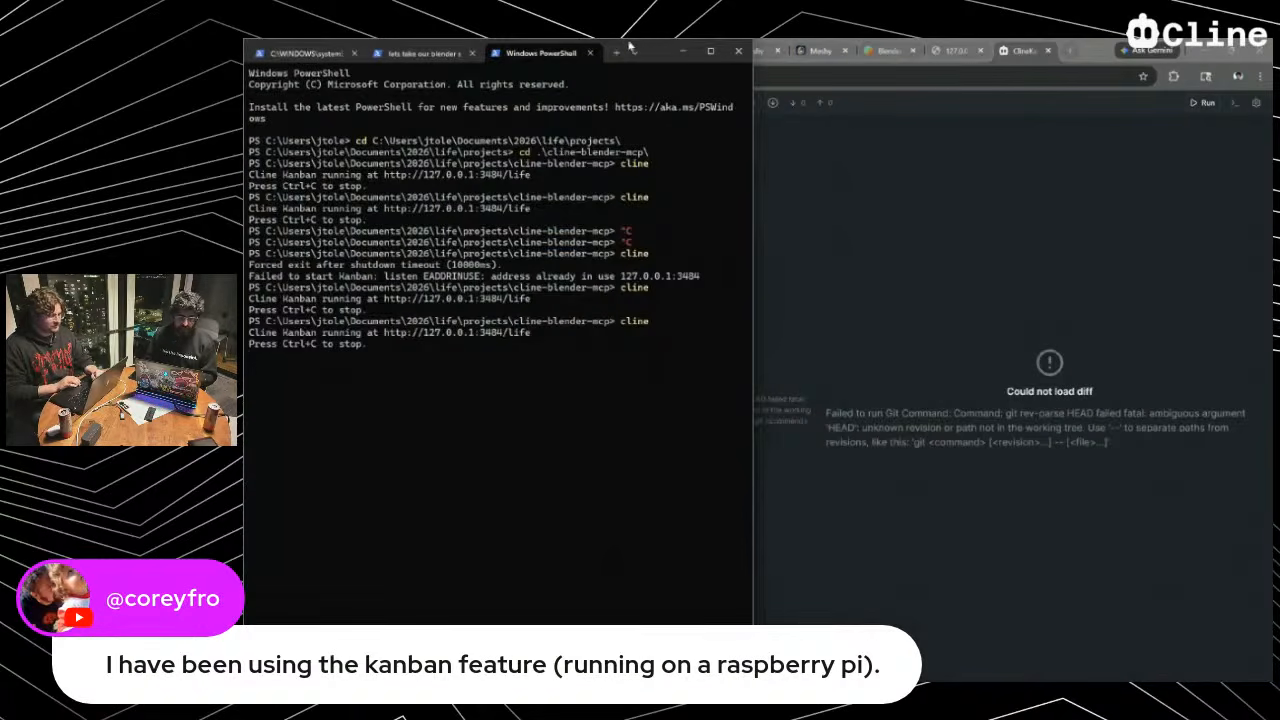
Close the extra tab, stop the Kanban server and recall 'cline --tui' from history
click(617, 52)
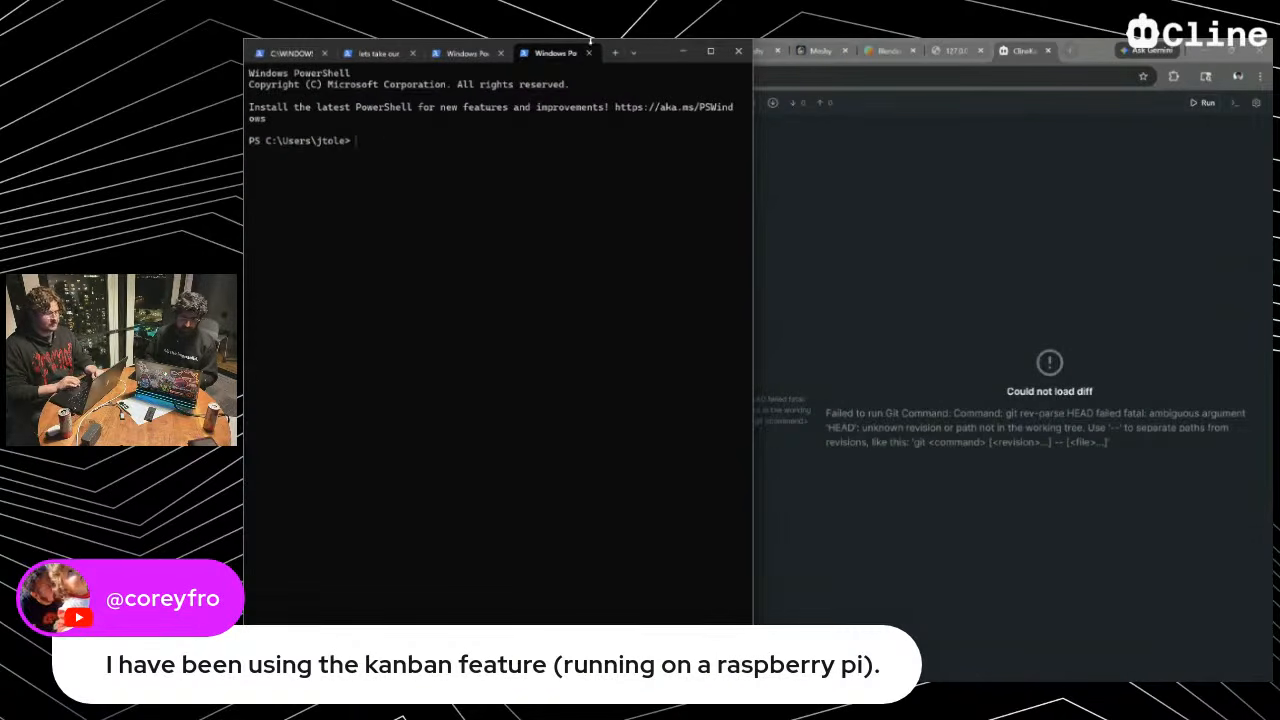
click(588, 52)
key(ctrl+c)
key(Up)
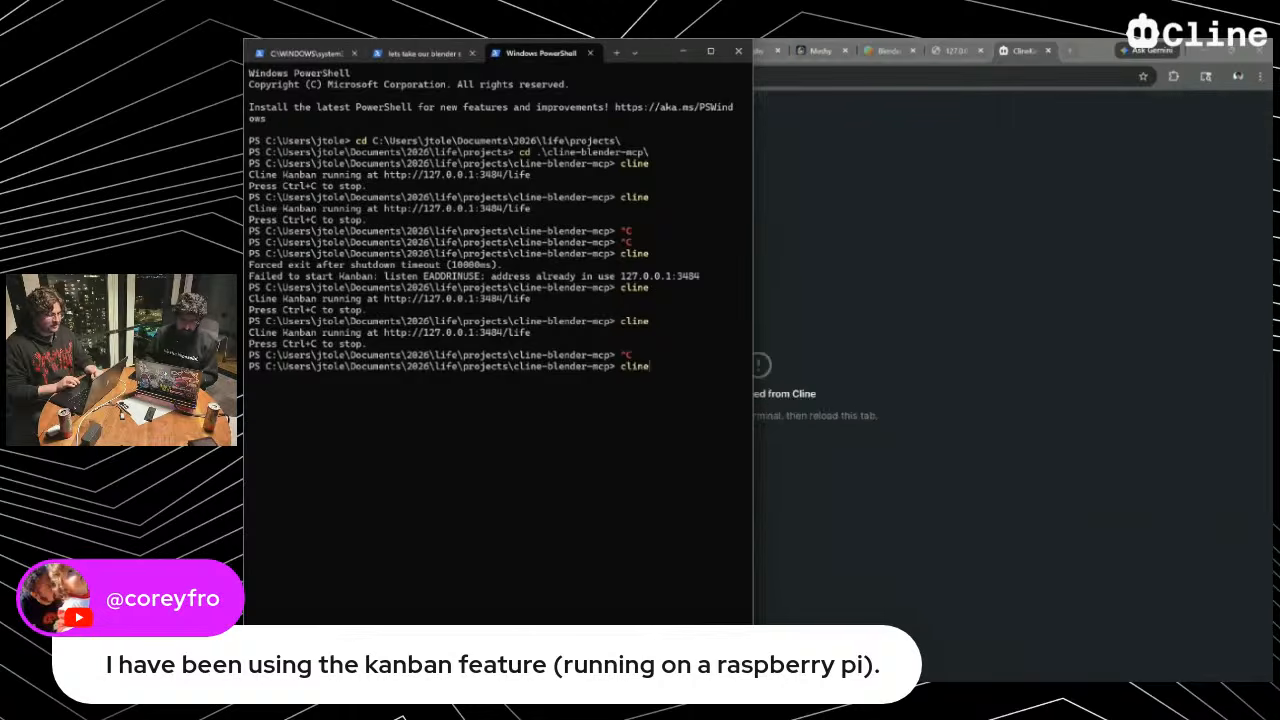
key(Up)
key(Up)
key(Up)
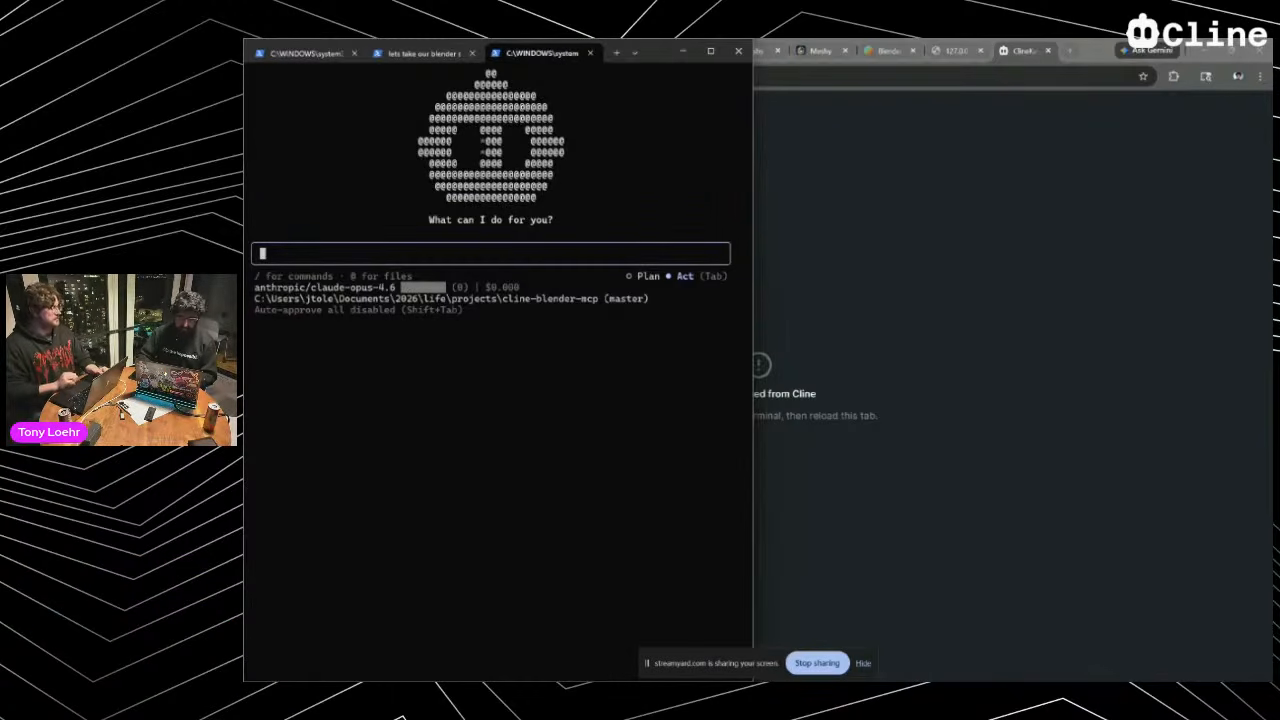
Send Cline the request 'Make a git commit' in a new session
text(ake the in)
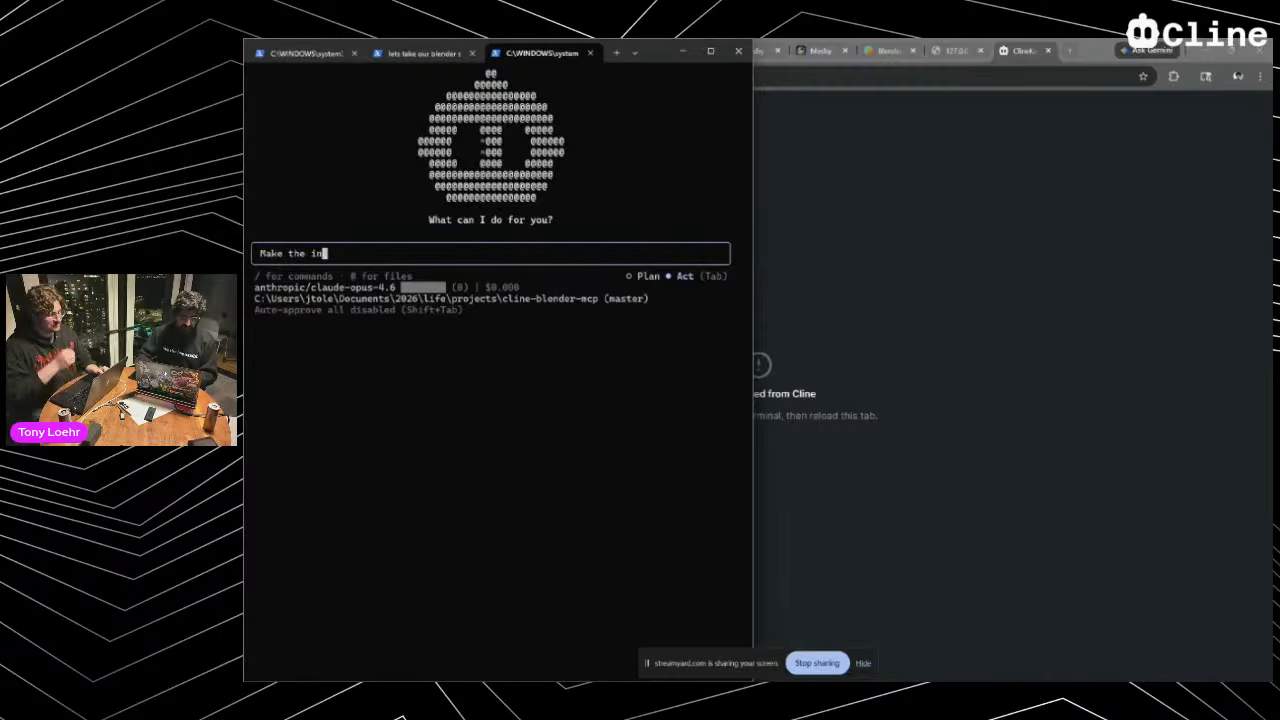
key(BackSpace)
key(BackSpace)
key(BackSpace)
key(BackSpace)
key(BackSpace)
key(BackSpace)
text(a )
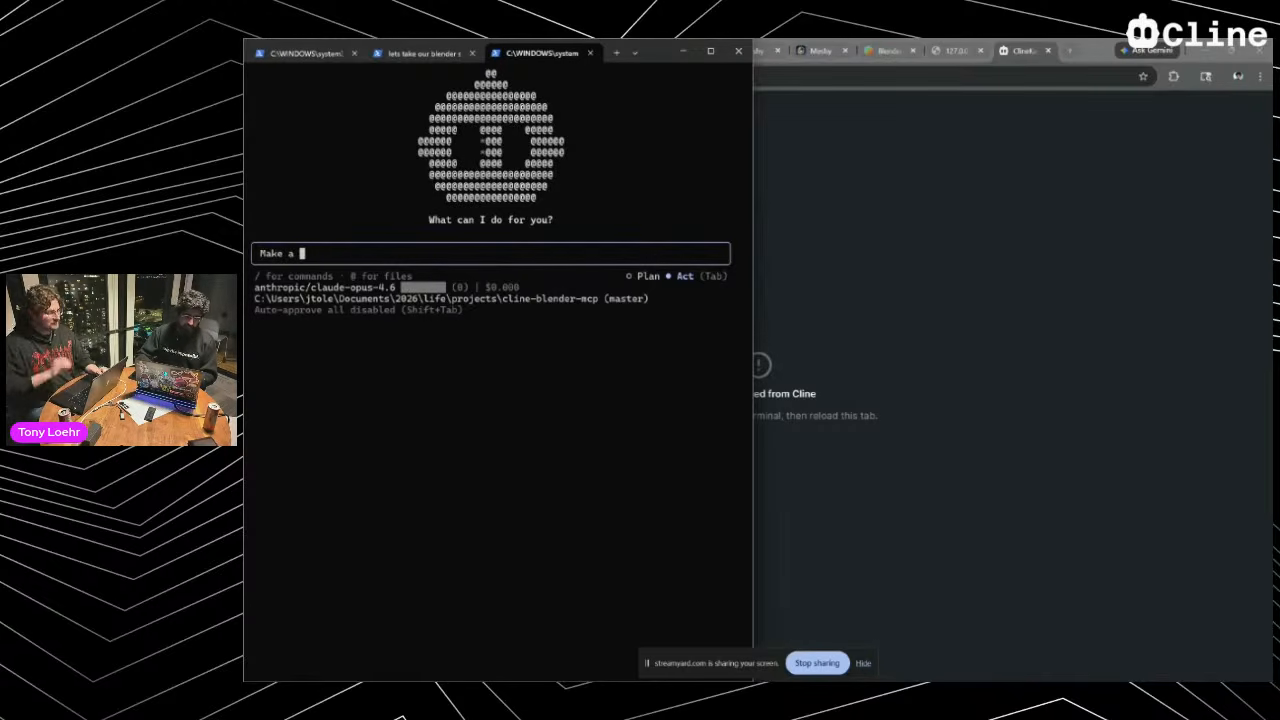
text(git co)
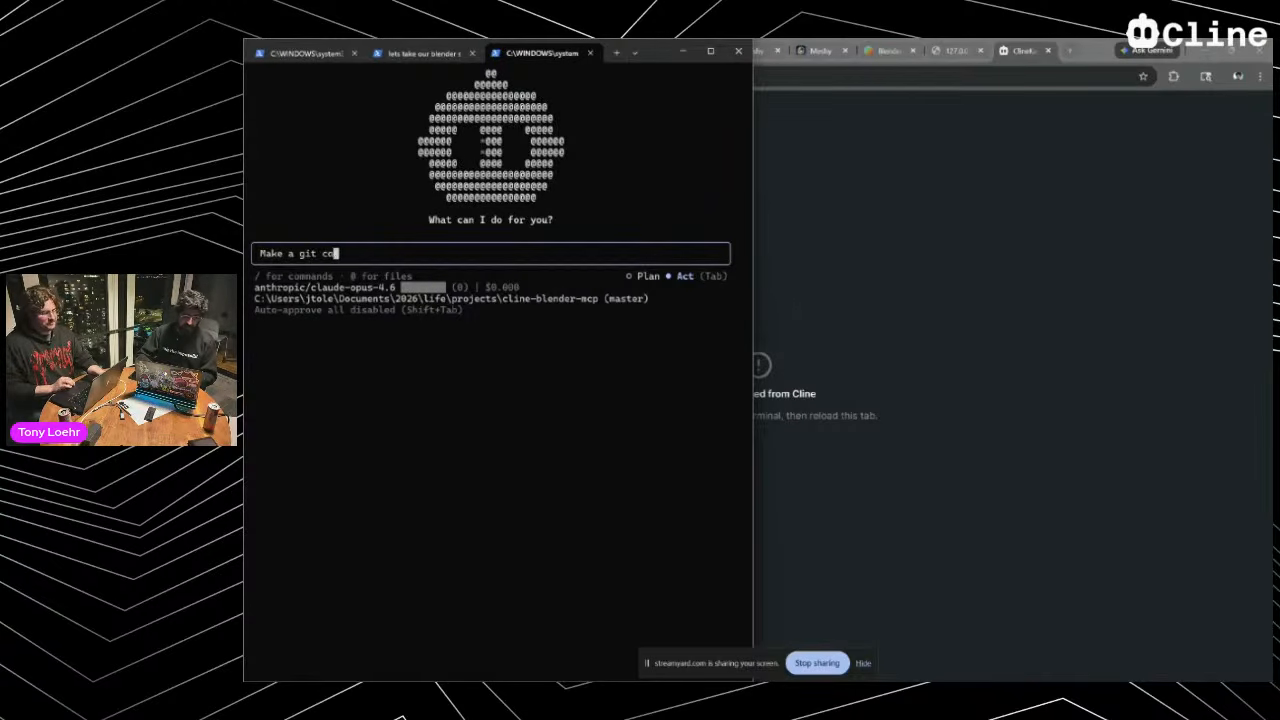
text(mmit)
key(Return)
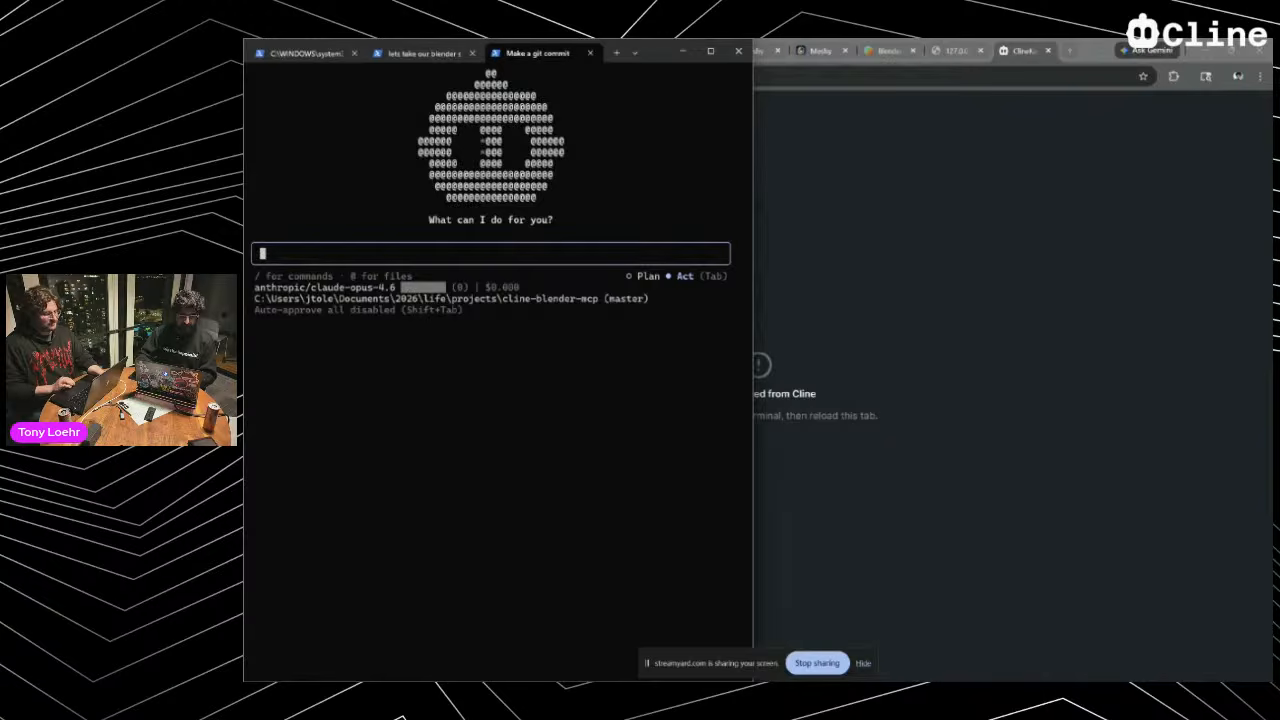
Compare the first session's output with the Blender scene session's finished task summary
click(425, 55)
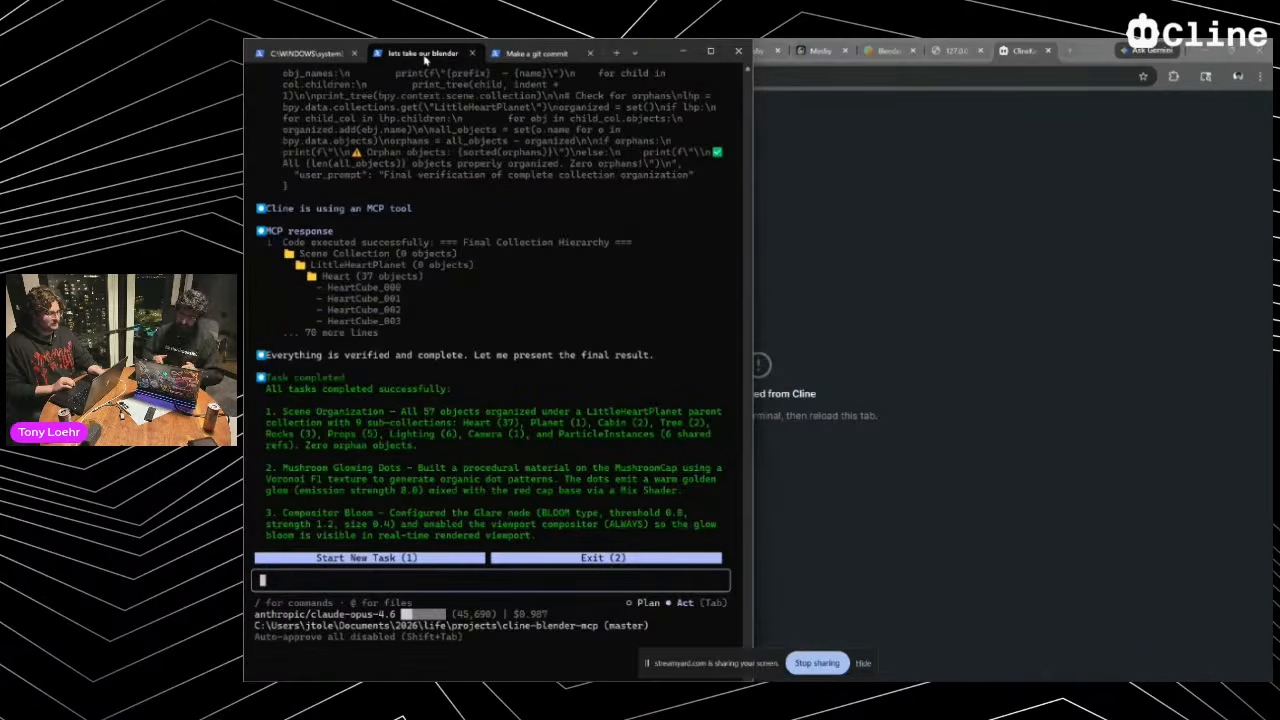
click(306, 50)
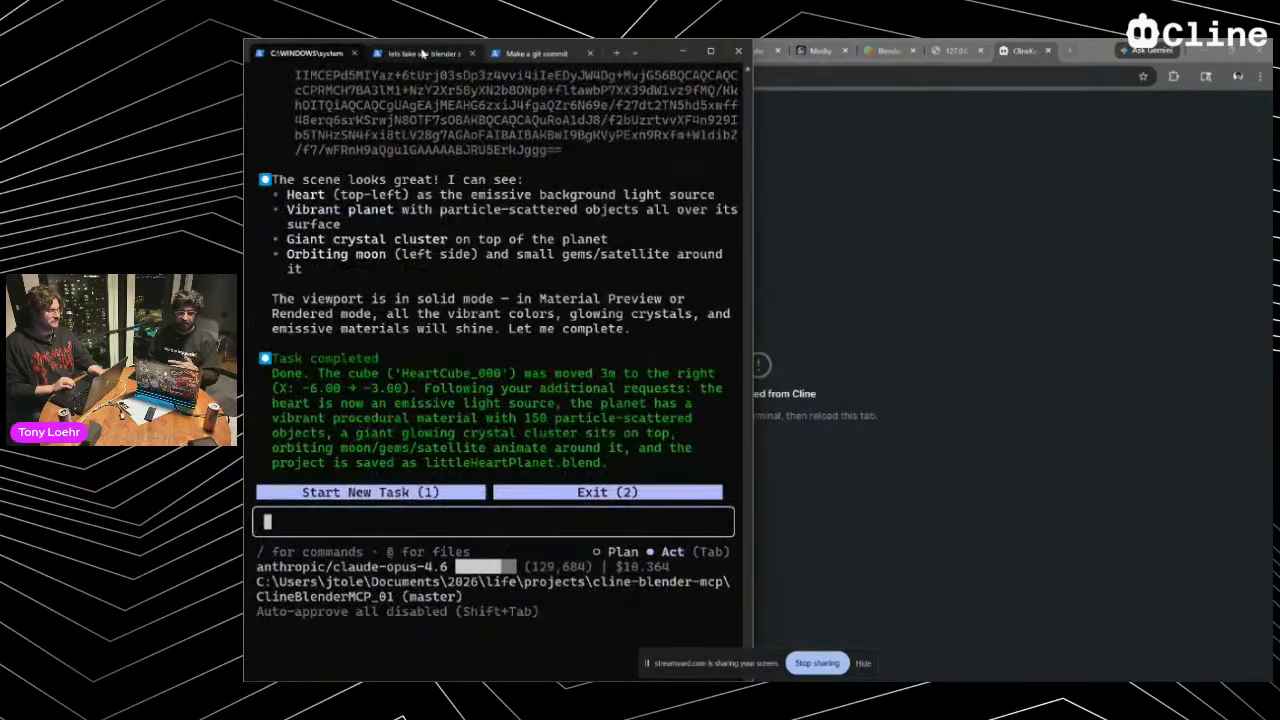
click(423, 54)
click(300, 54)
click(400, 57)
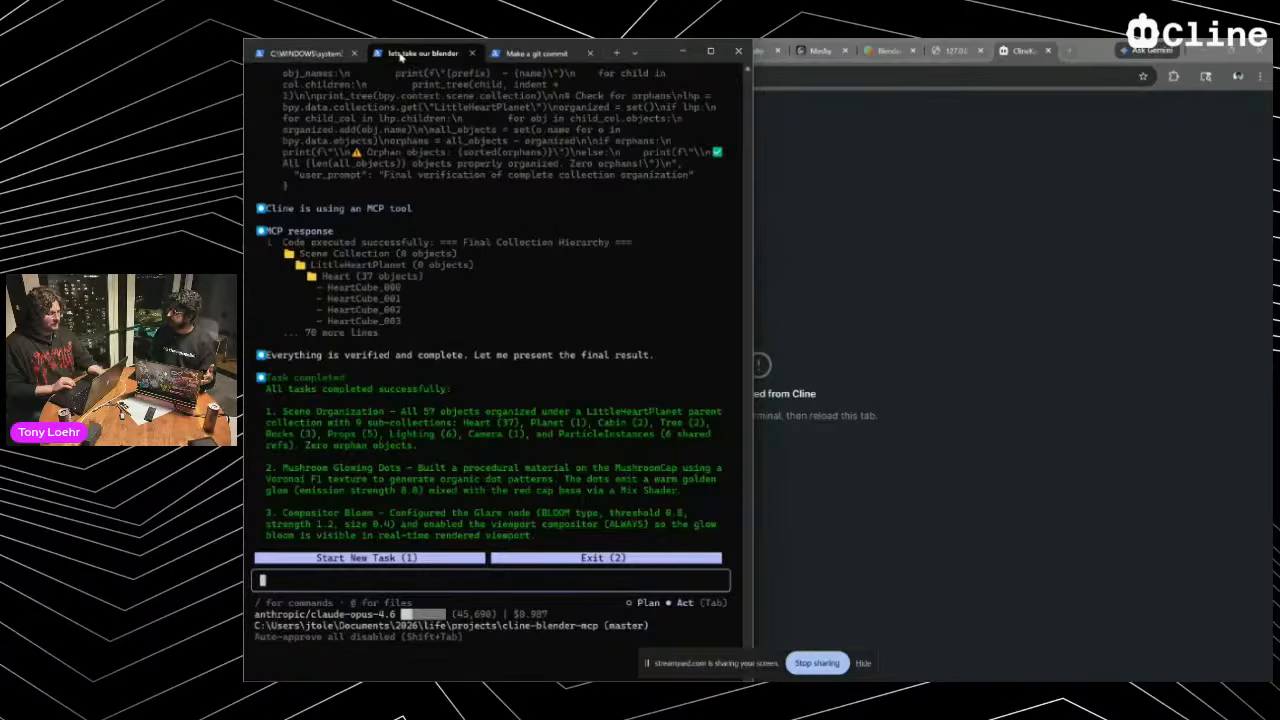
Return to the git commit session and keep it in front while Cline updates .gitignore
click(537, 53)
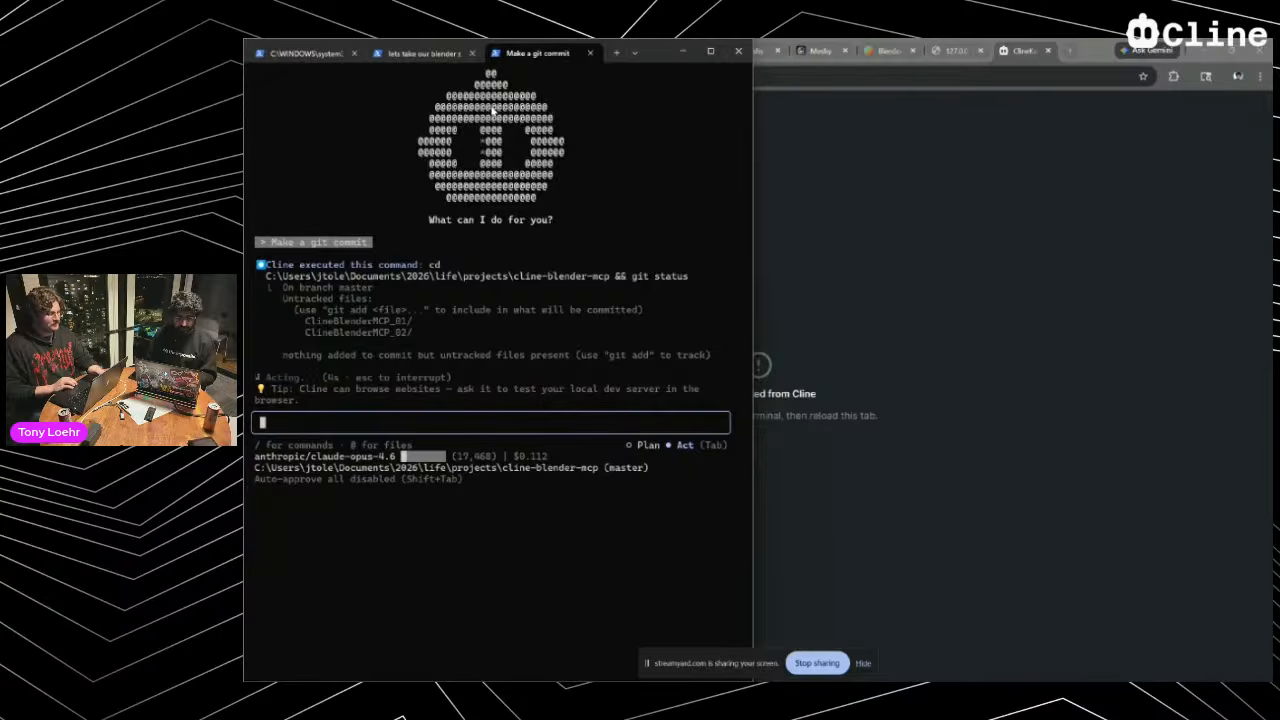
key(alt+Tab)
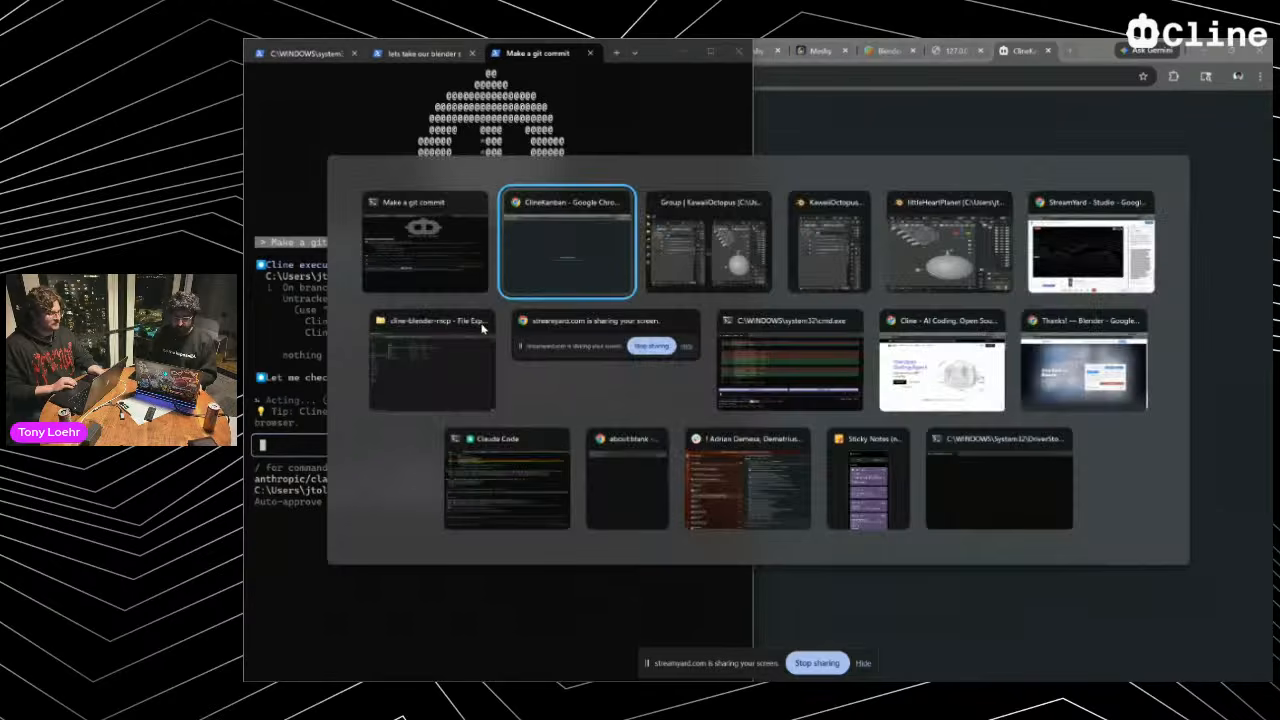
key(alt+shift+Tab)
key(alt+Tab)
key(alt+Tab)
key(alt+shift+Tab)
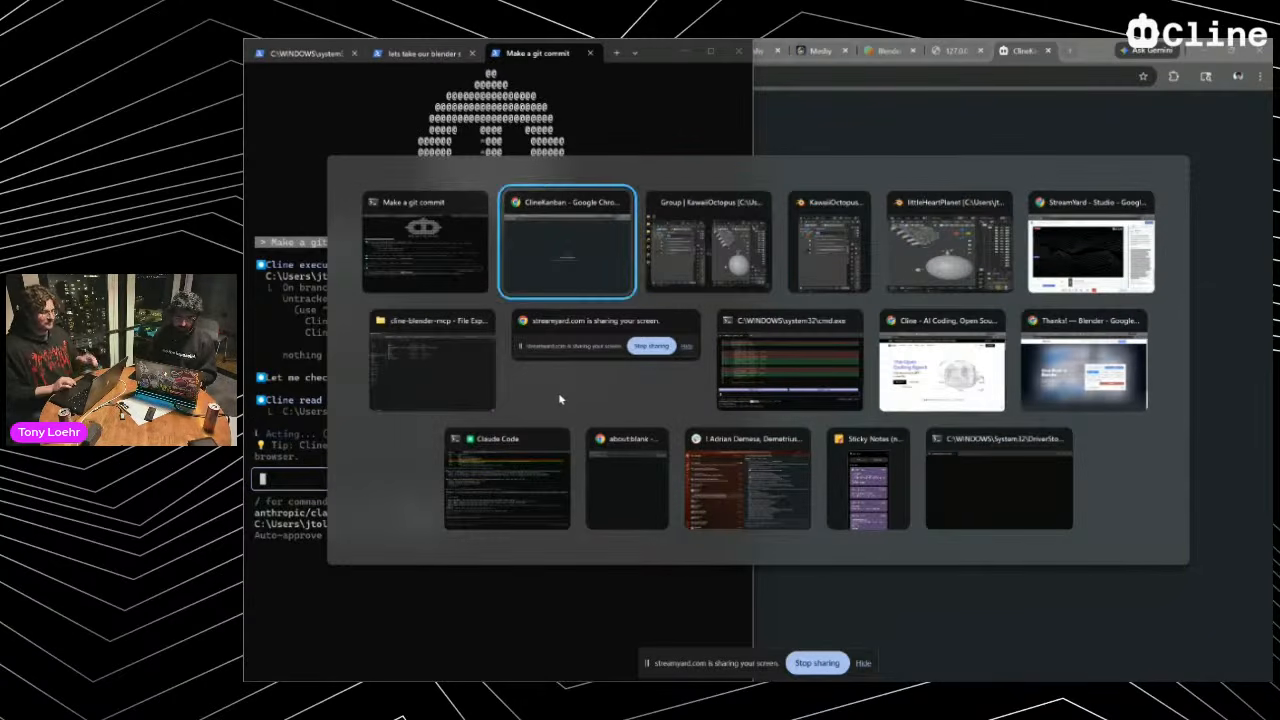
key(alt+Tab)
key(alt+shift+Tab)
key(alt+shift+Tab)
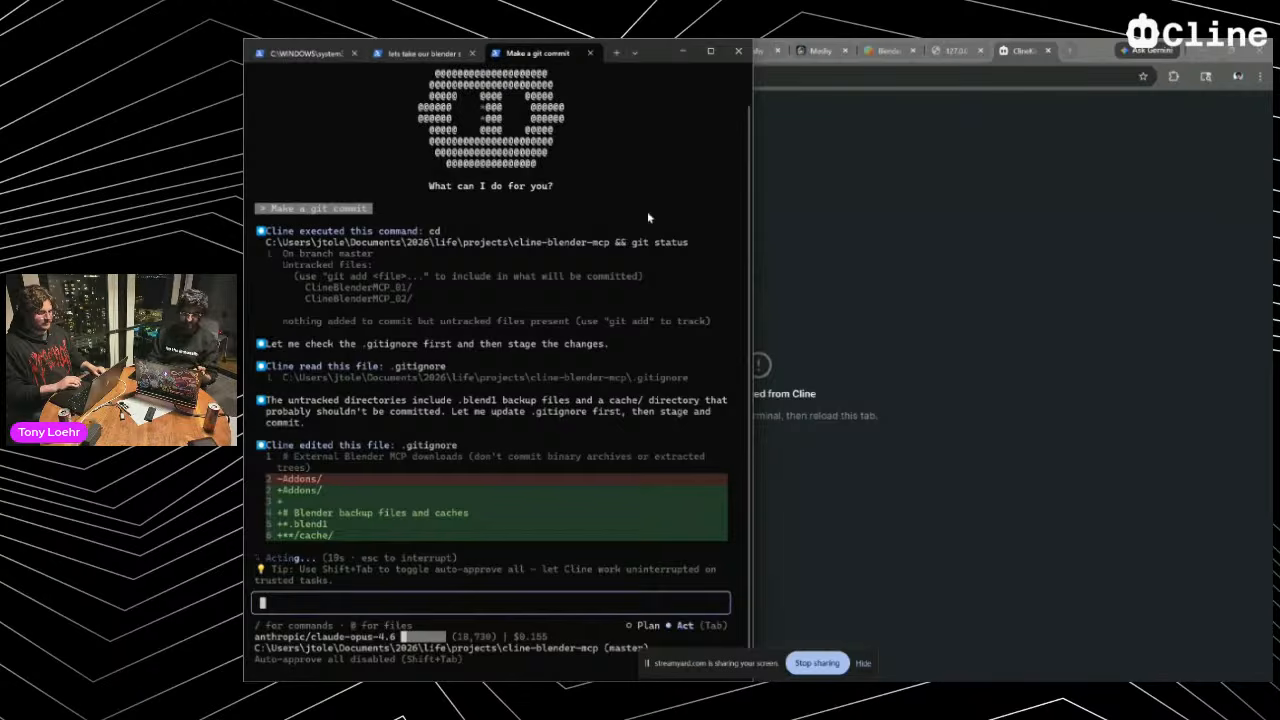
Maximize the littleHeartPlanet Blender window to view the glowing heart planet scene
click(410, 55)
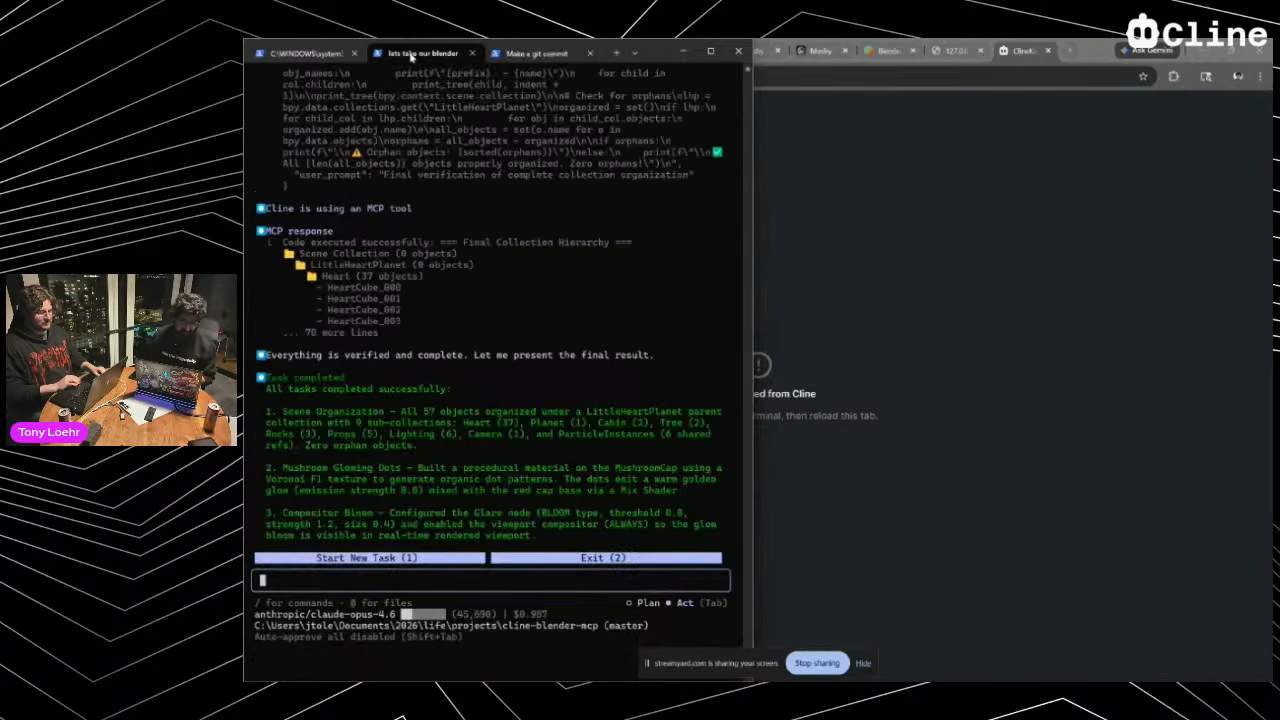
click(305, 53)
key(alt+Tab)
key(alt+Tab)
key(alt+Tab)
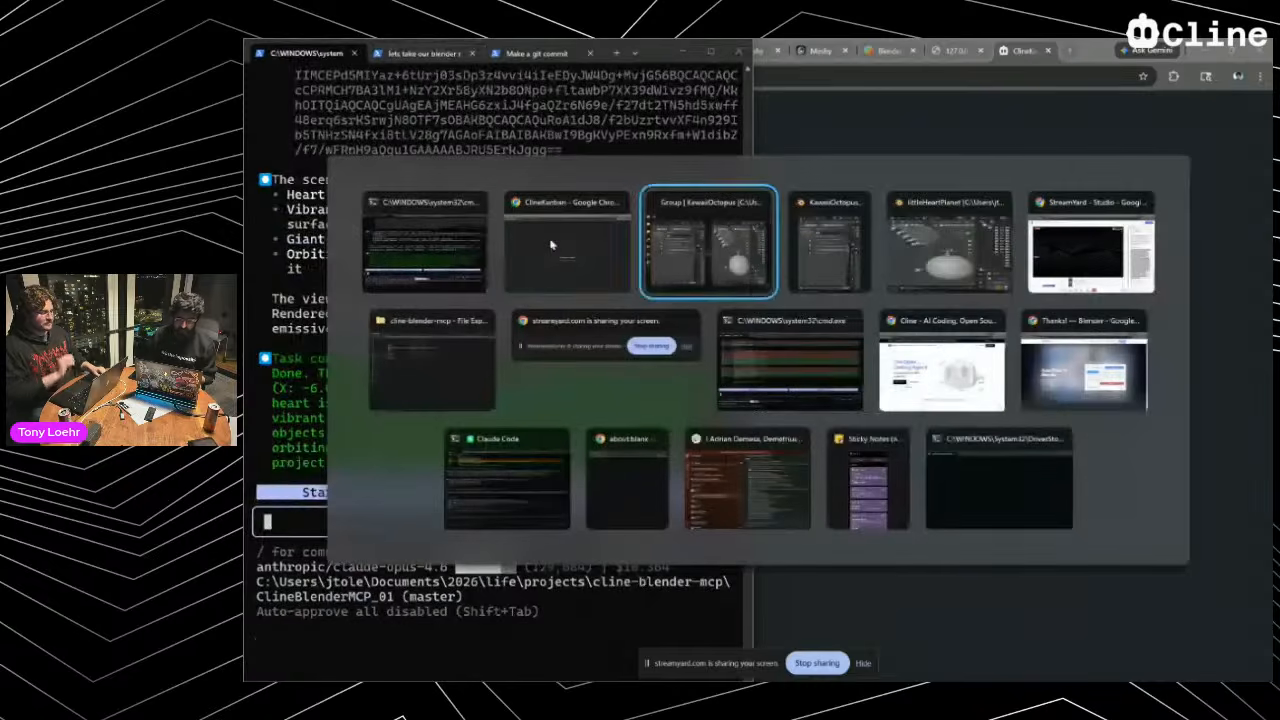
key(alt+Tab)
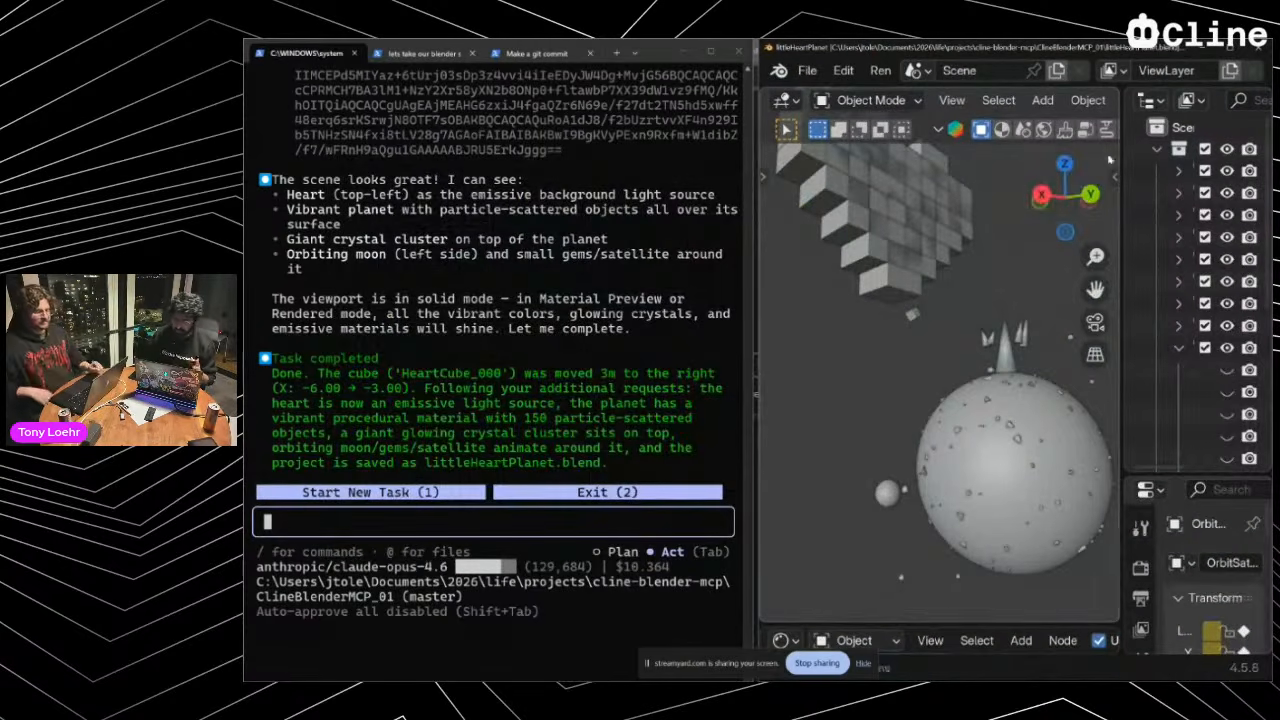
click(1255, 42)
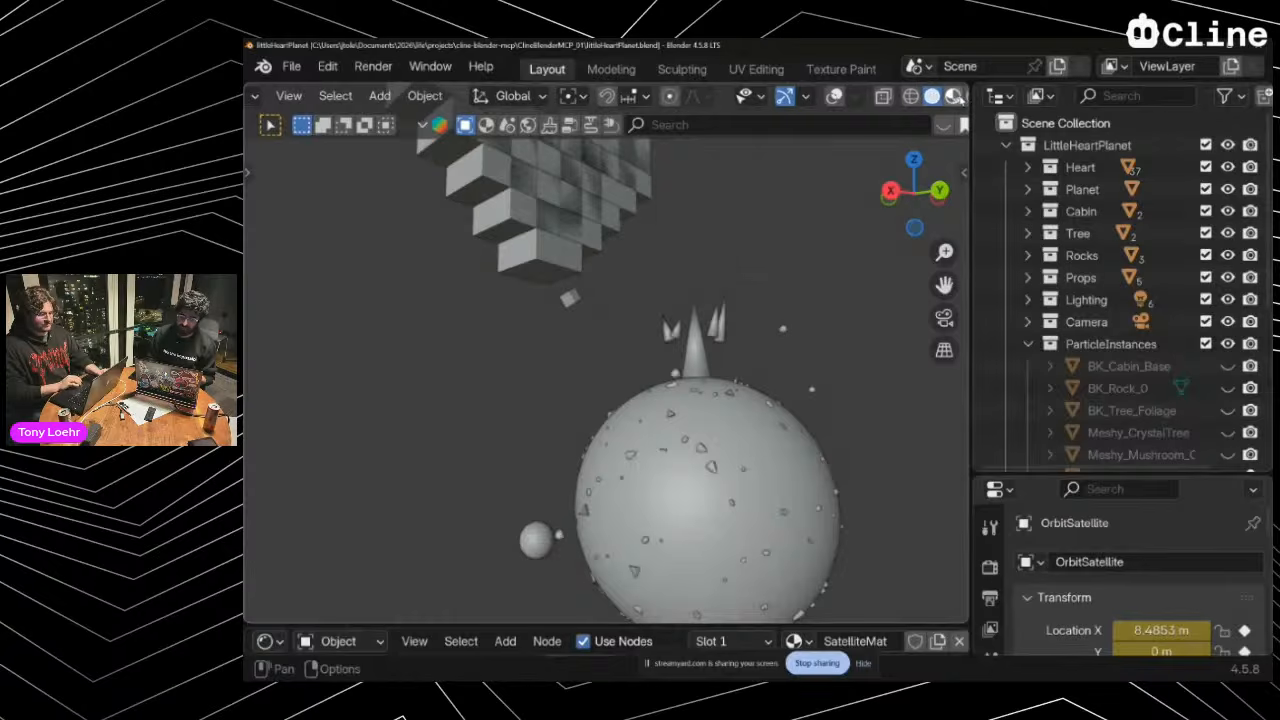
scroll(950, 97, down, 3)
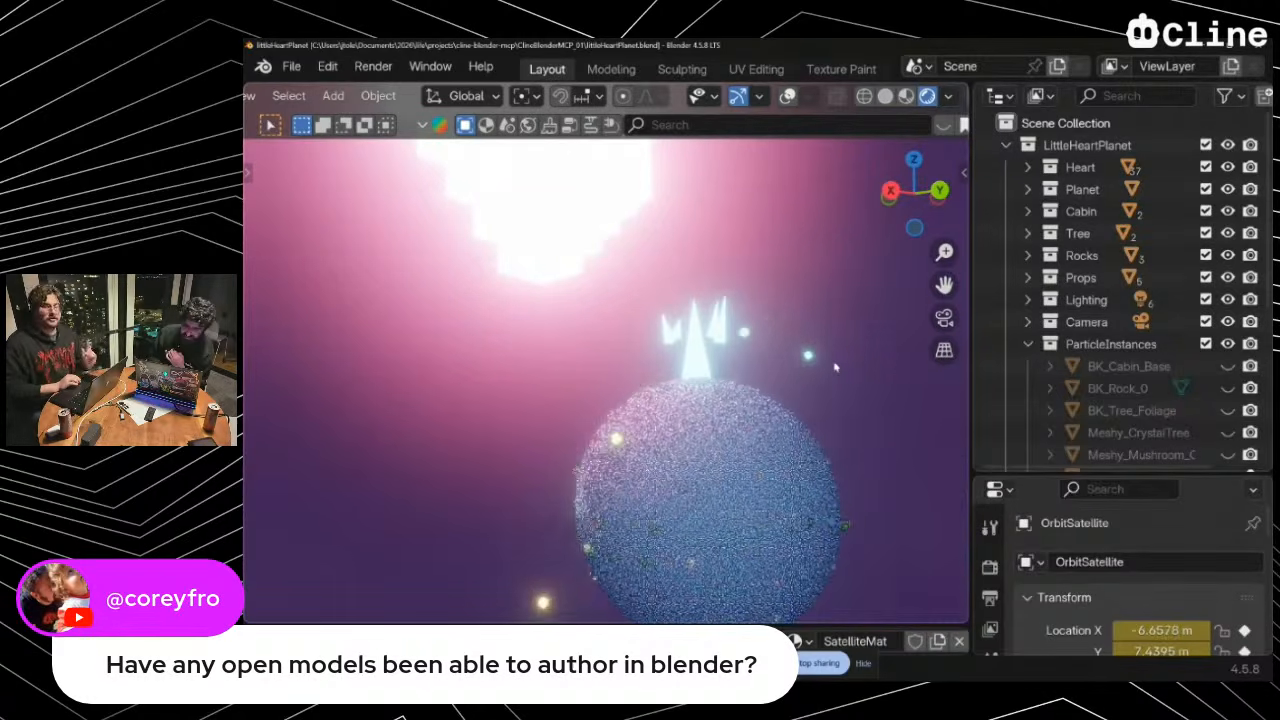
Glance at the KawaiiOctopus Blender window, minimize it, and return to the Blender session tab
key(alt+Tab)
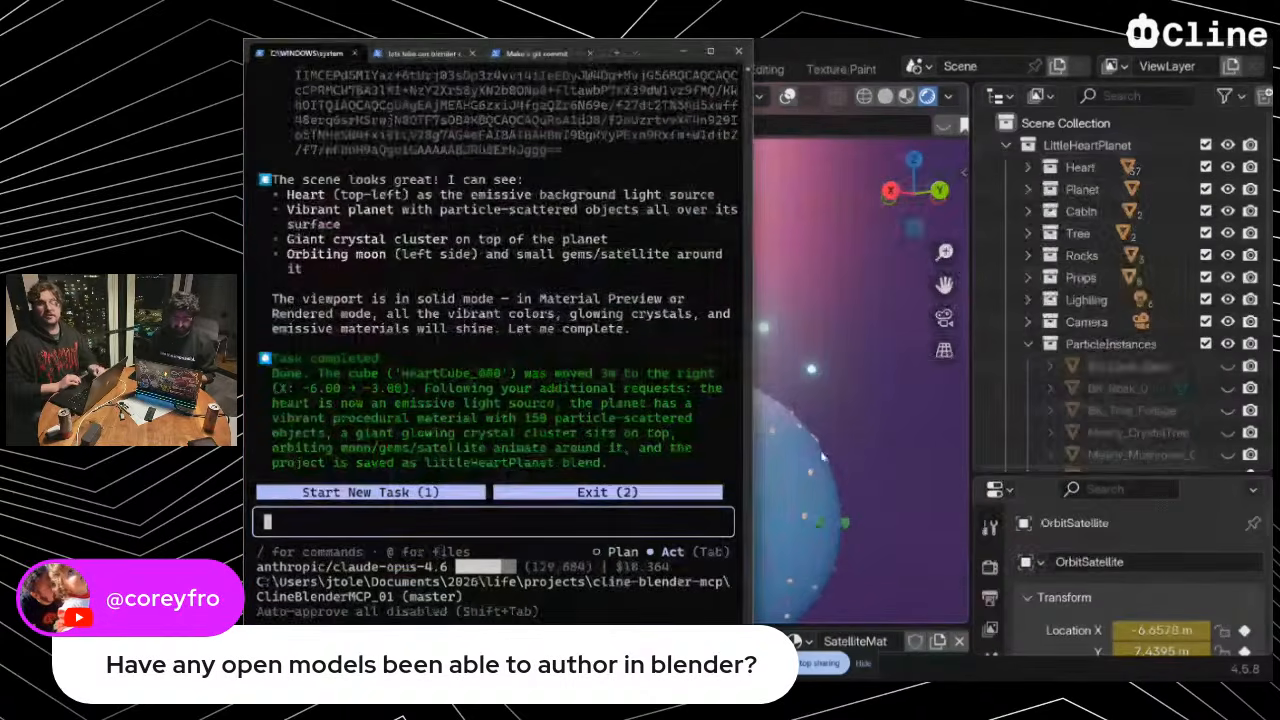
key(alt+Tab)
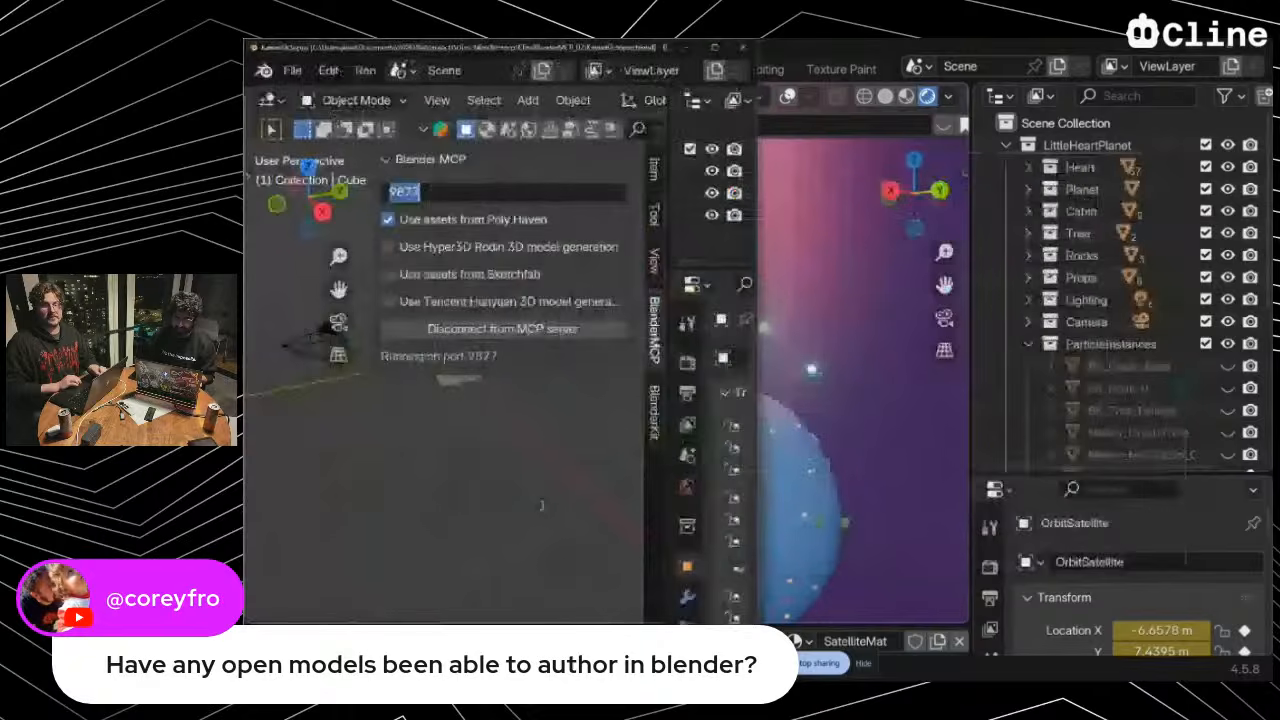
click(715, 46)
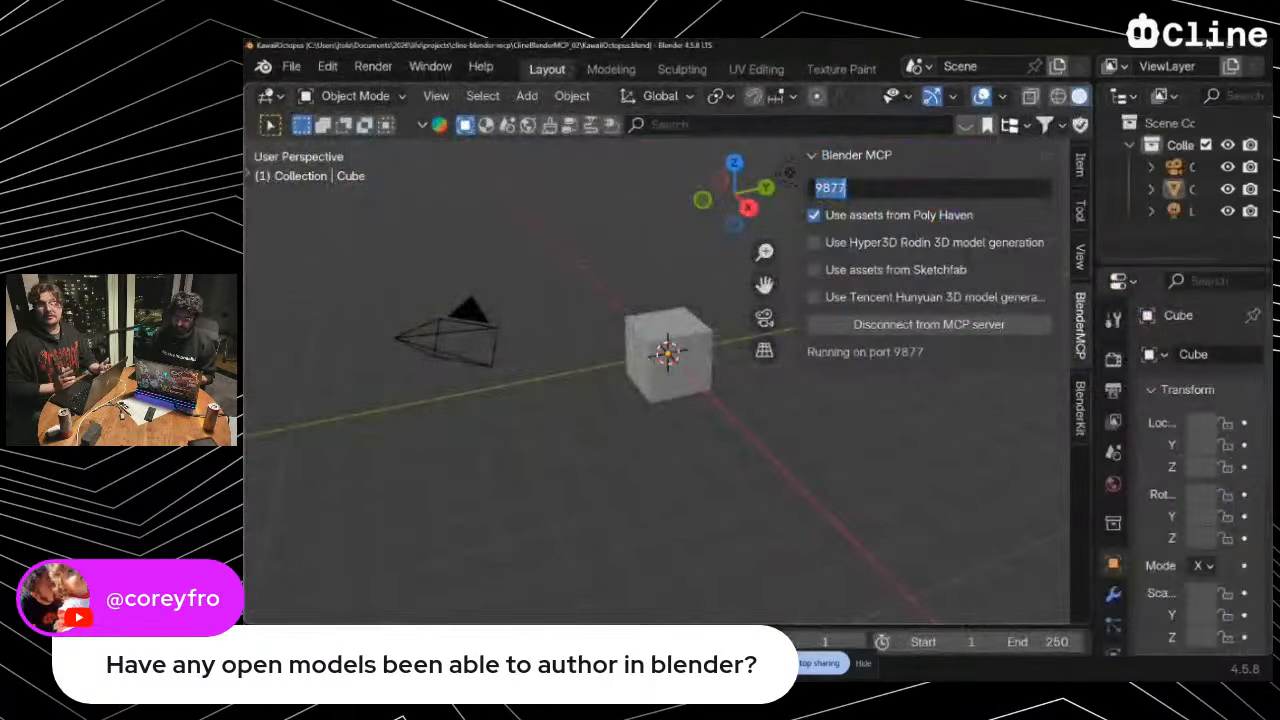
click(1201, 46)
key(alt+Tab)
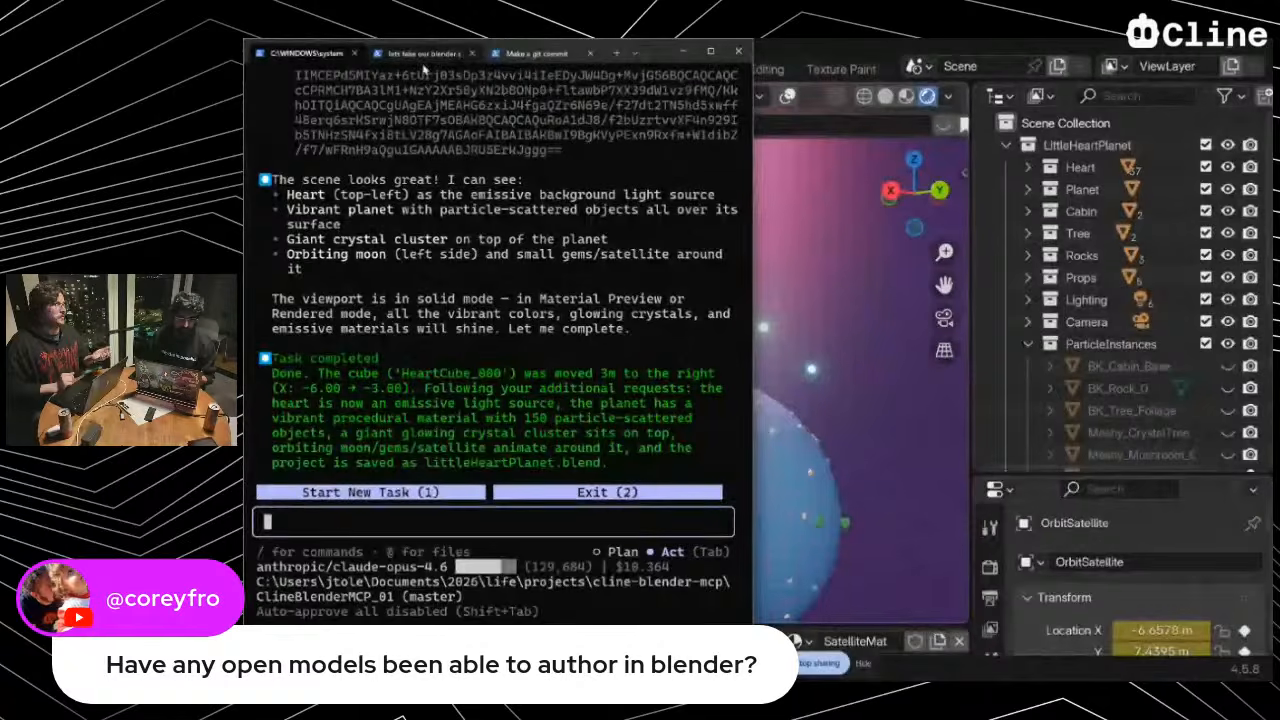
click(410, 55)
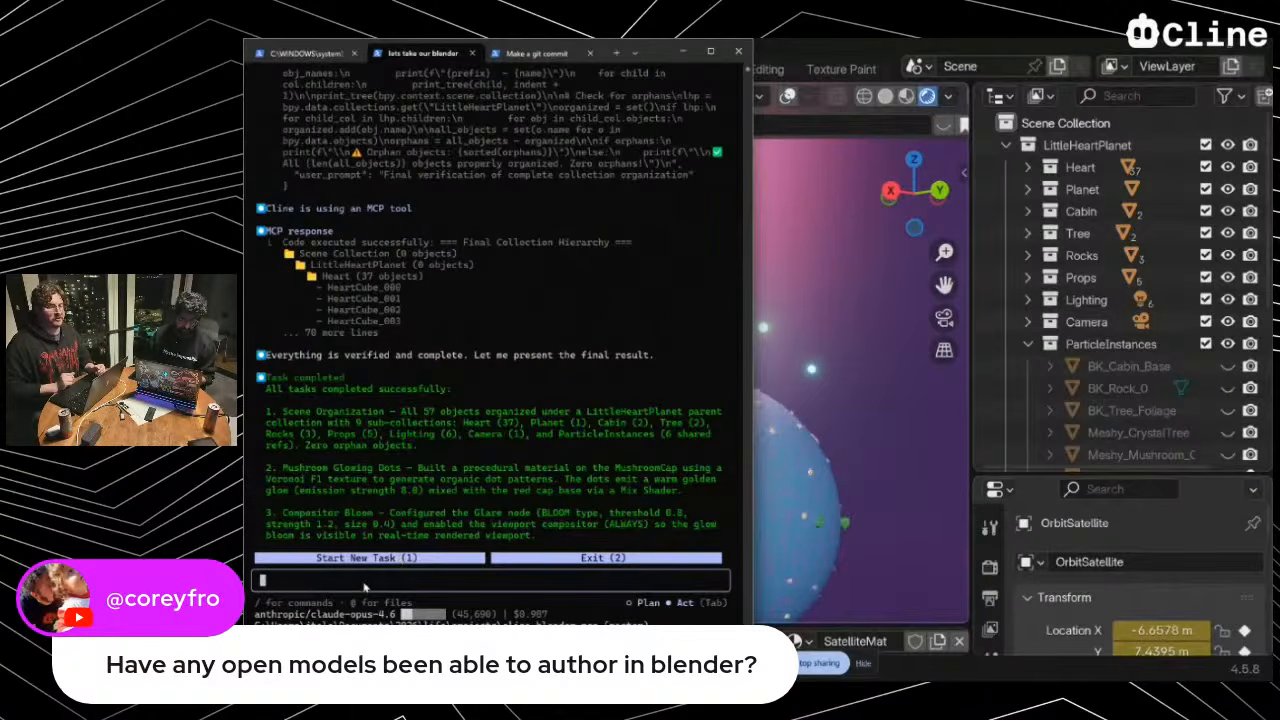
Ask Cline to enlarge the planet's objects and spread them naturally, without clutter
text(openr)
key(BackSpace)
key(BackSpace)
key(BackSpace)
key(BackSpace)
key(BackSpace)
text(L)
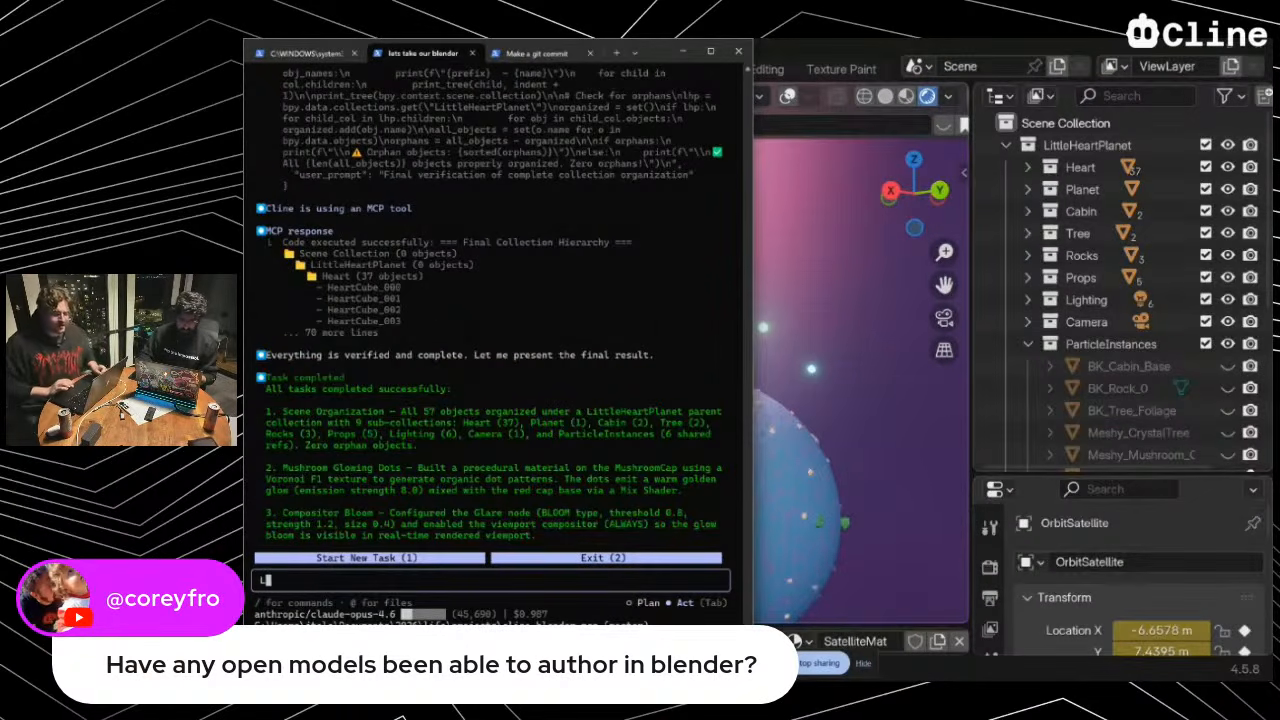
text(et's )
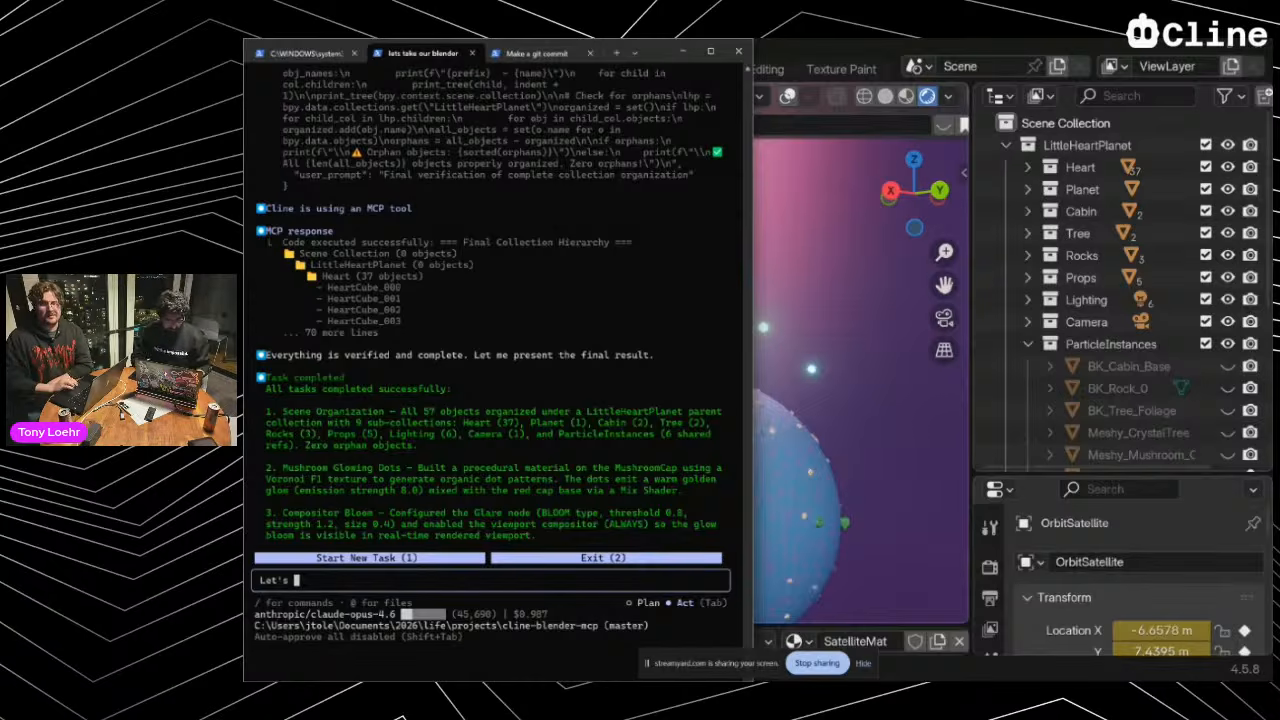
text(make everything look)
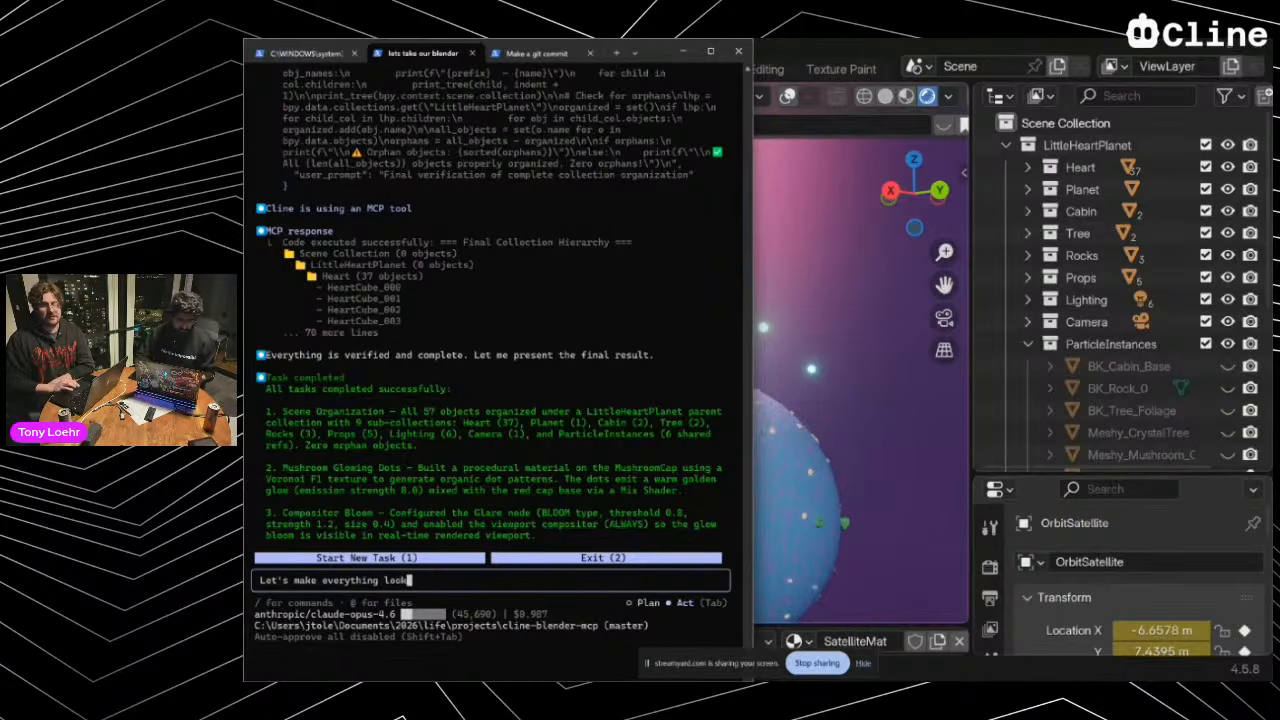
text( full and)
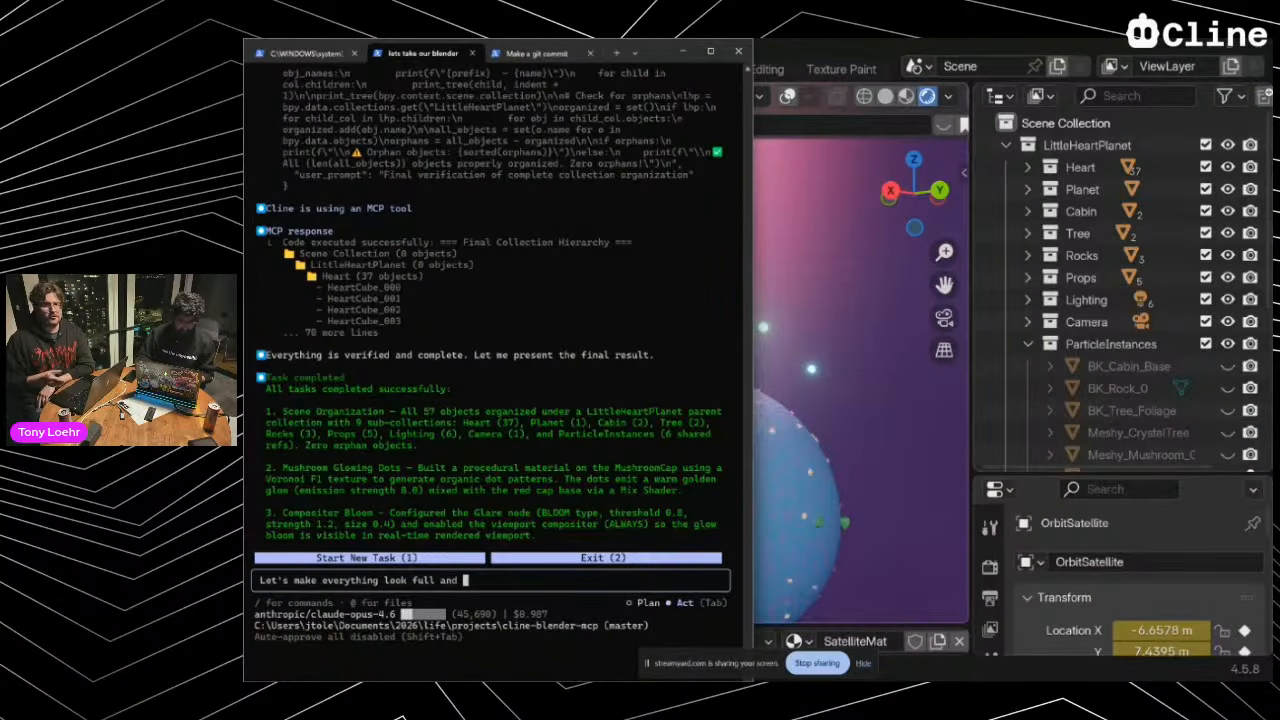
key(BackSpace)
key(BackSpace)
key(BackSpace)
key(BackSpace)
text(on the)
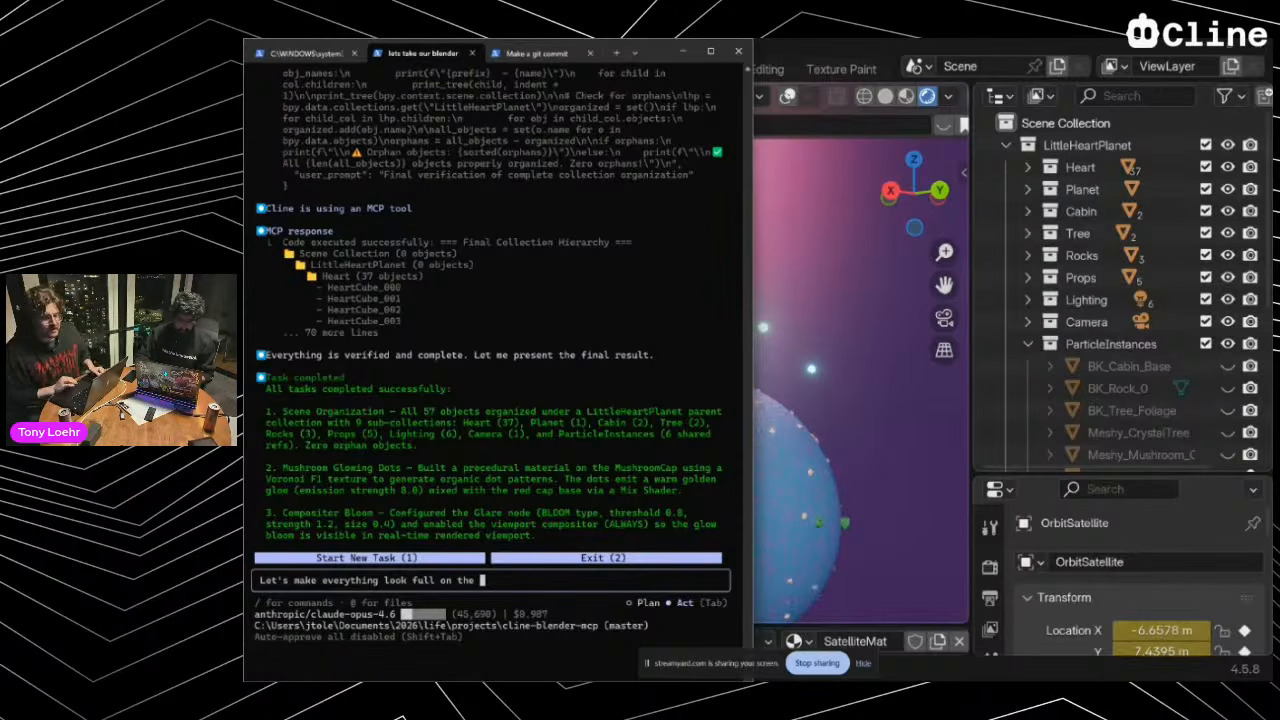
text( planet. Adj)
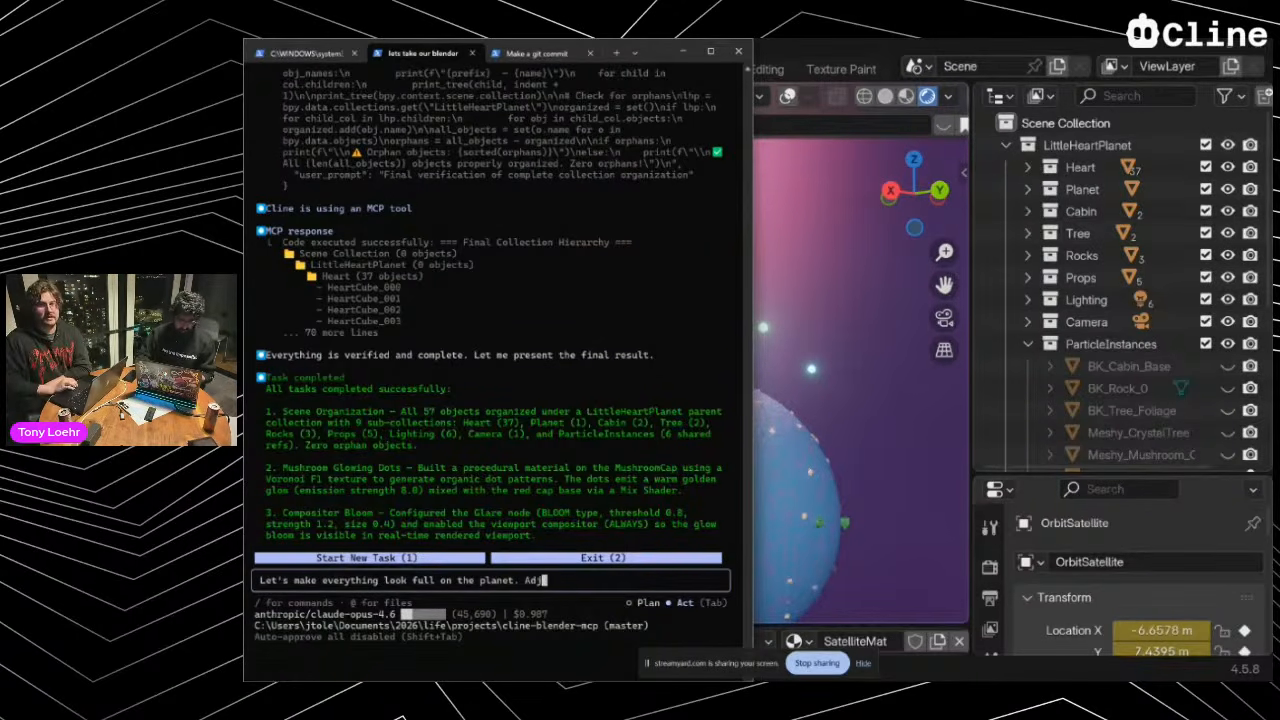
text(ust the size. We )
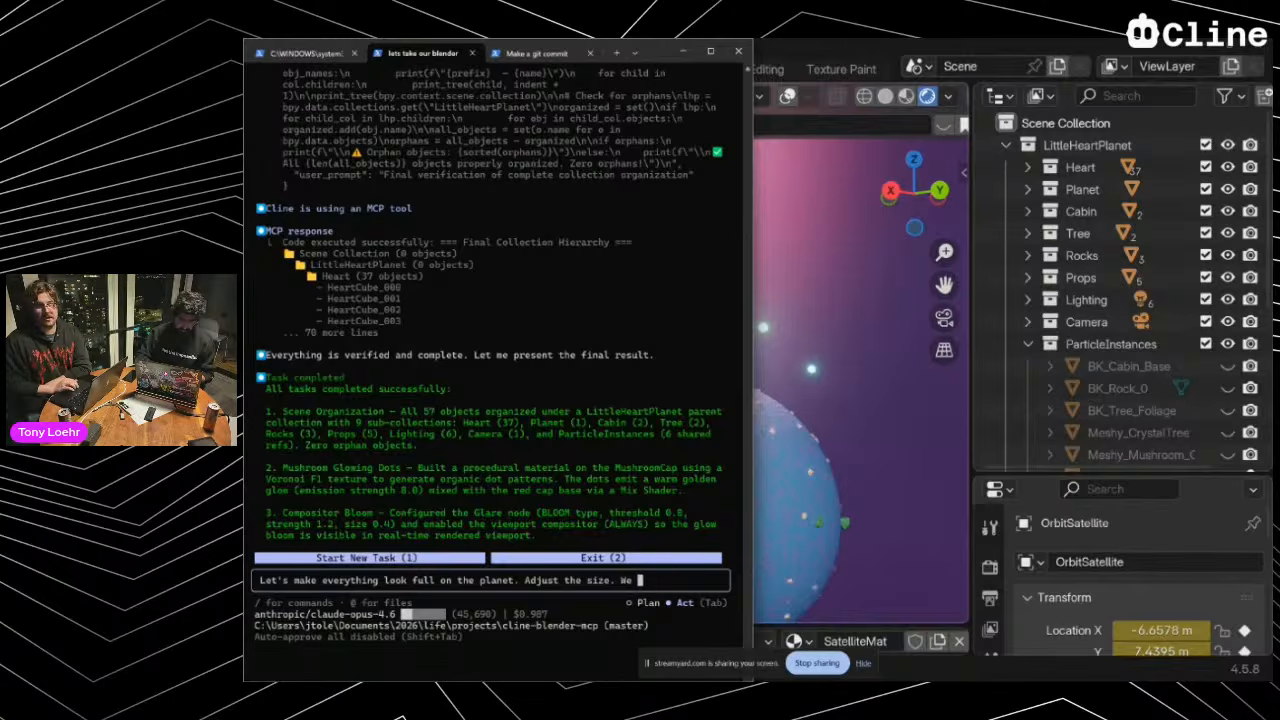
text(don't want clutte)
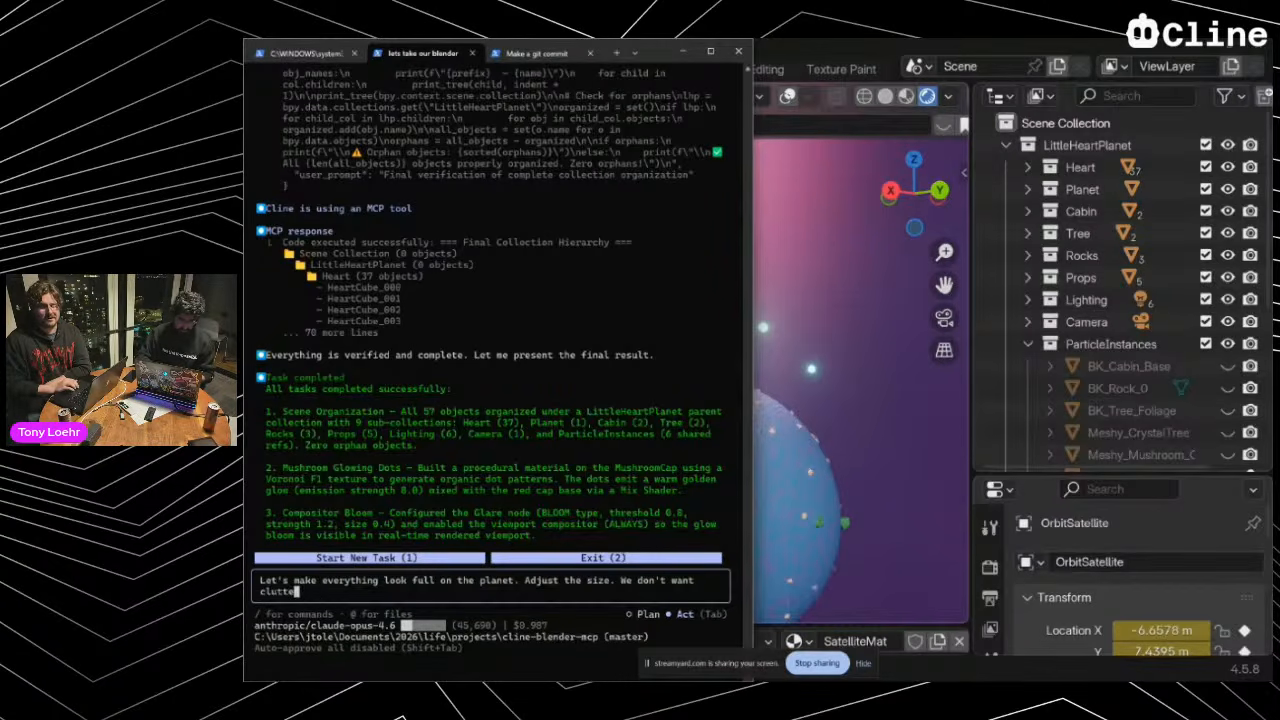
text(r. We want gre)
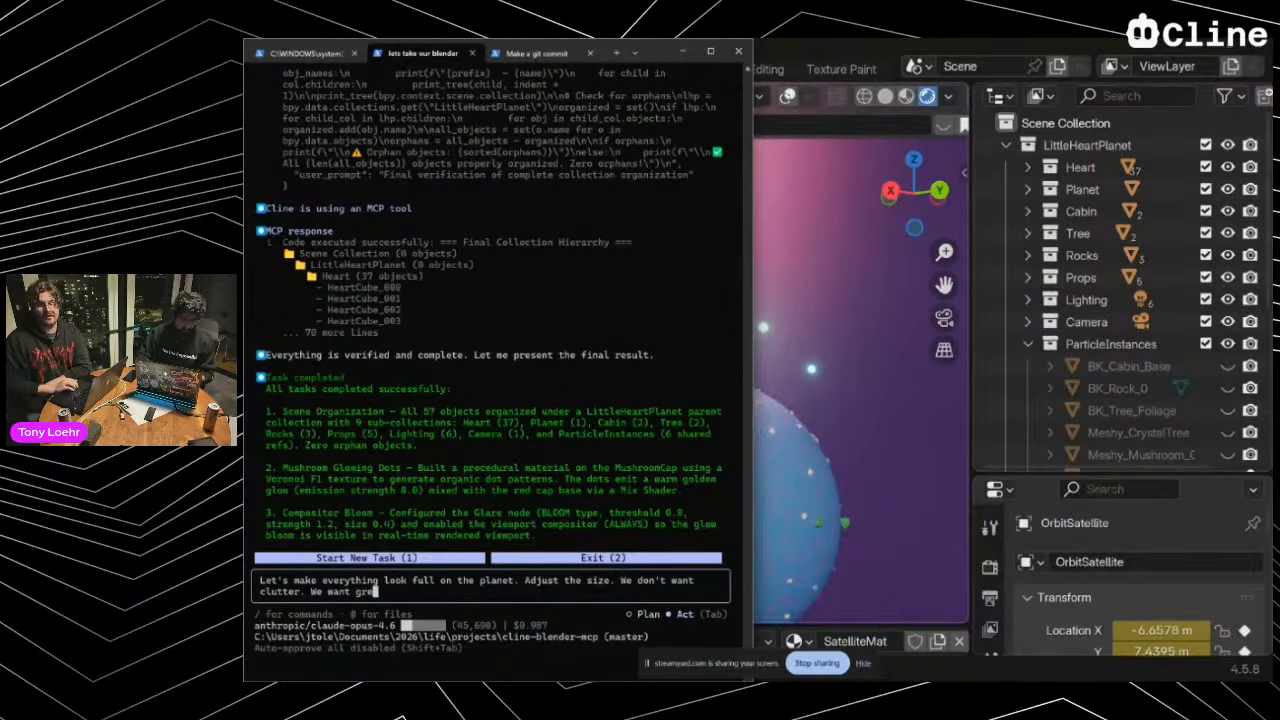
text(at aesthet)
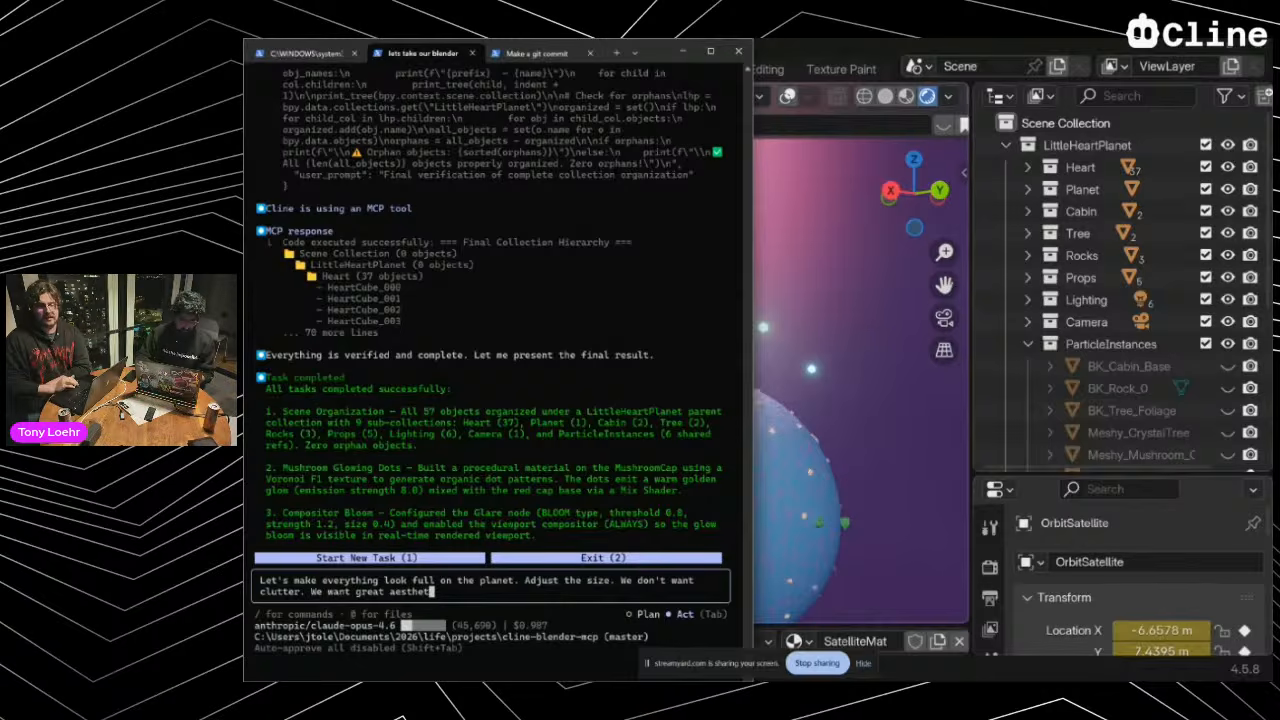
key(BackSpace)
key(BackSpace)
key(BackSpace)
key(BackSpace)
key(BackSpace)
key(BackSpace)
key(BackSpace)
text(clutter. We want great)
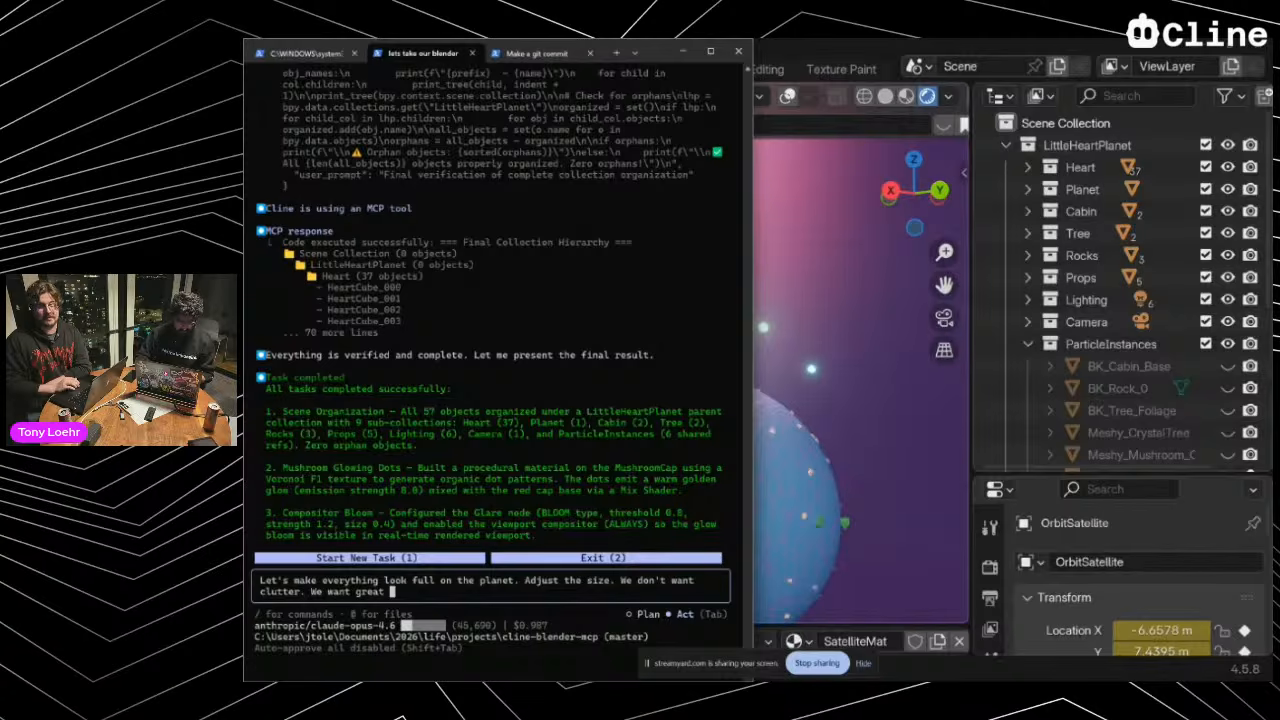
text( natural)
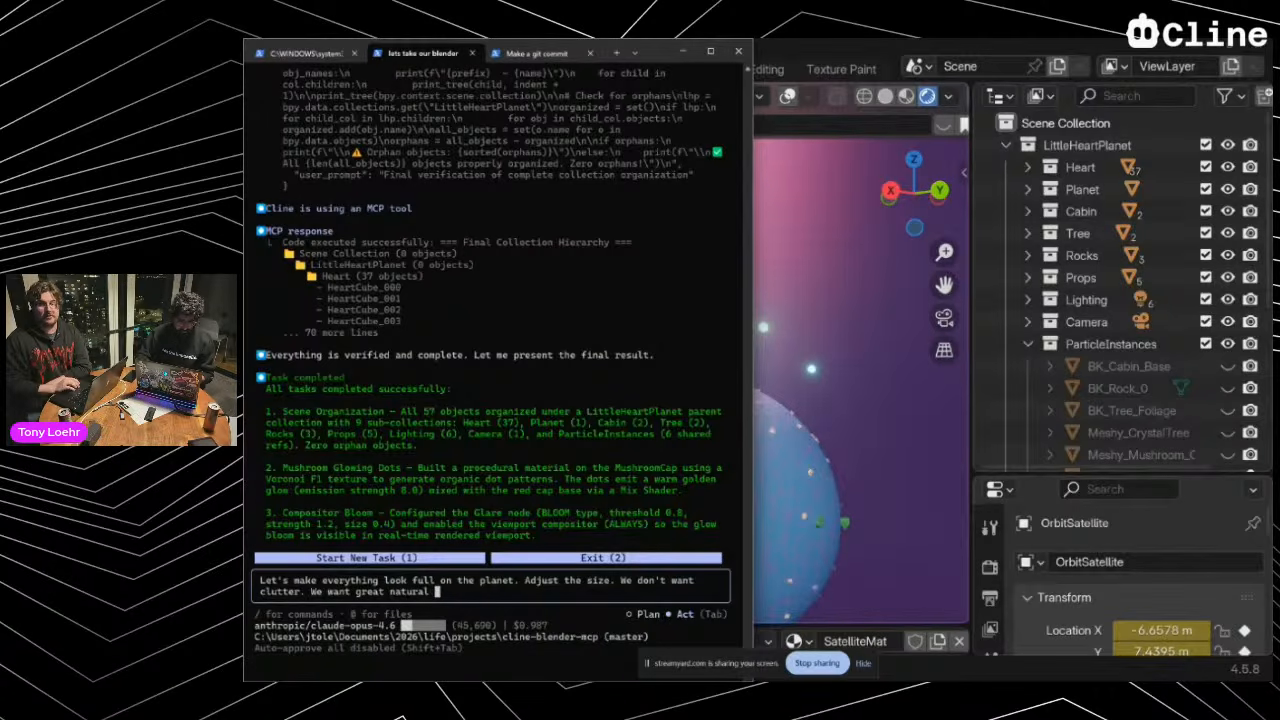
text( spread of)
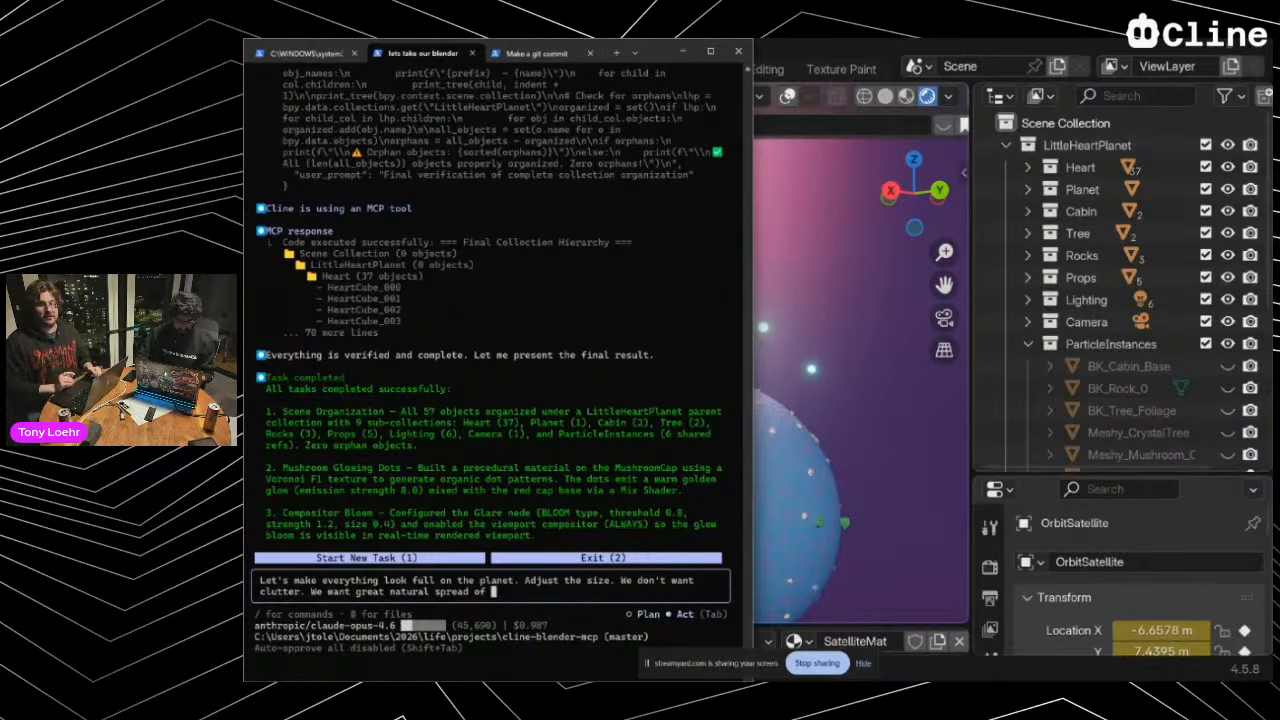
text( objects)
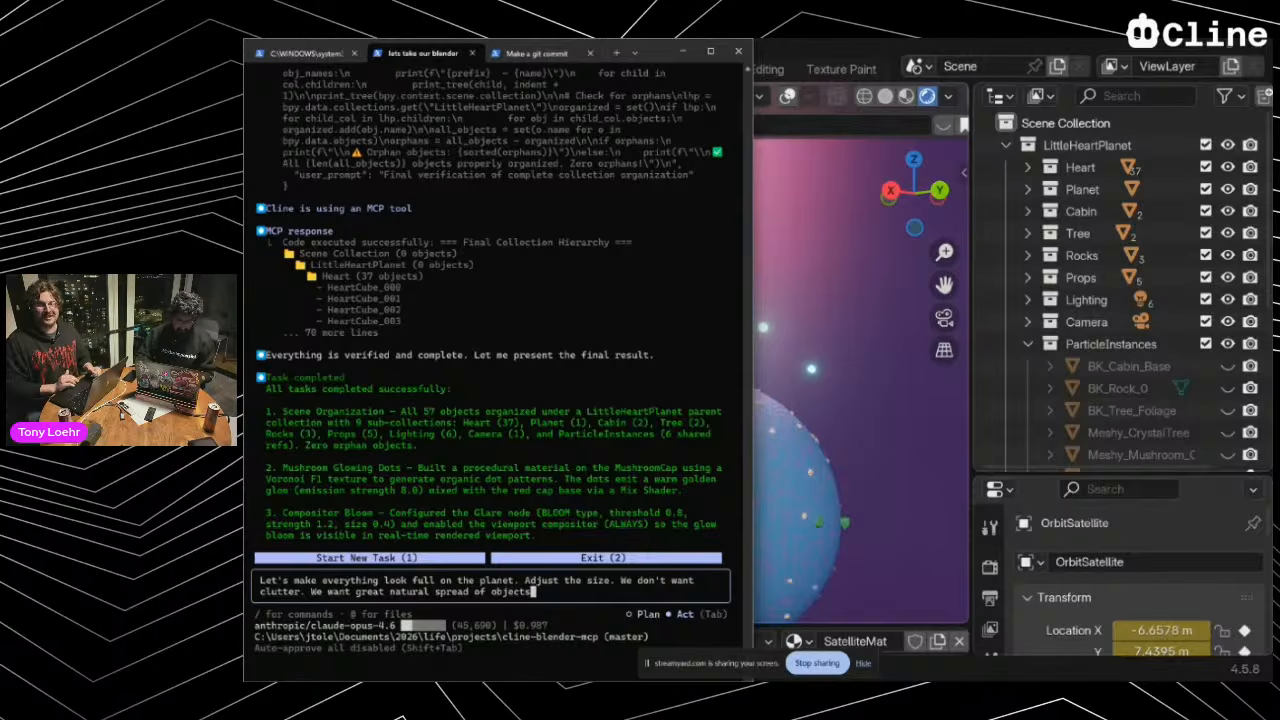
text( across the planet. )
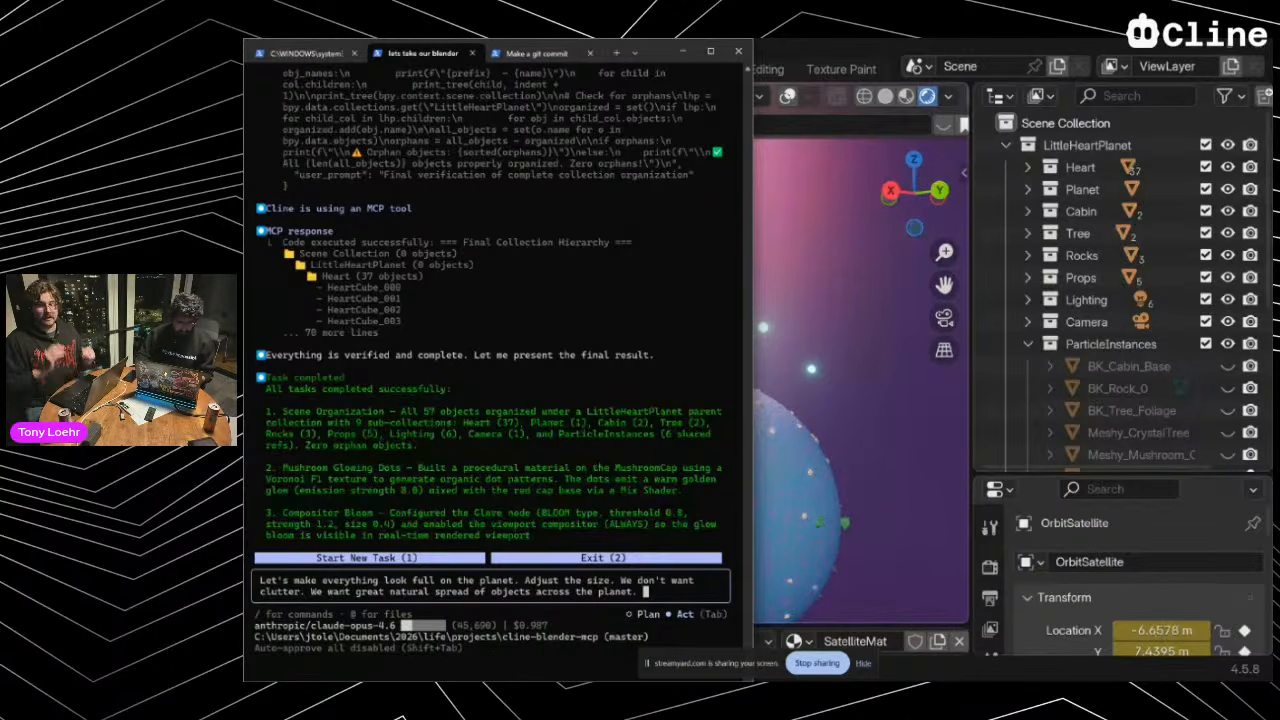
text(Curre)
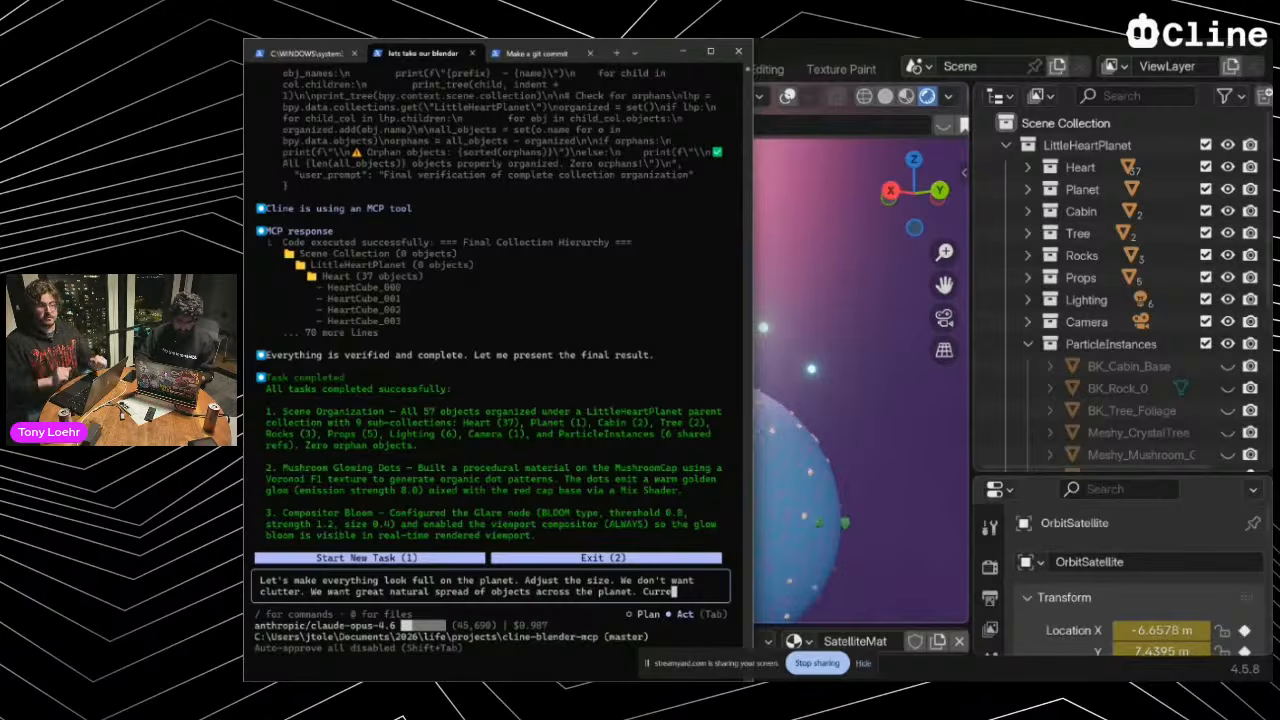
text(ntly the objects t)
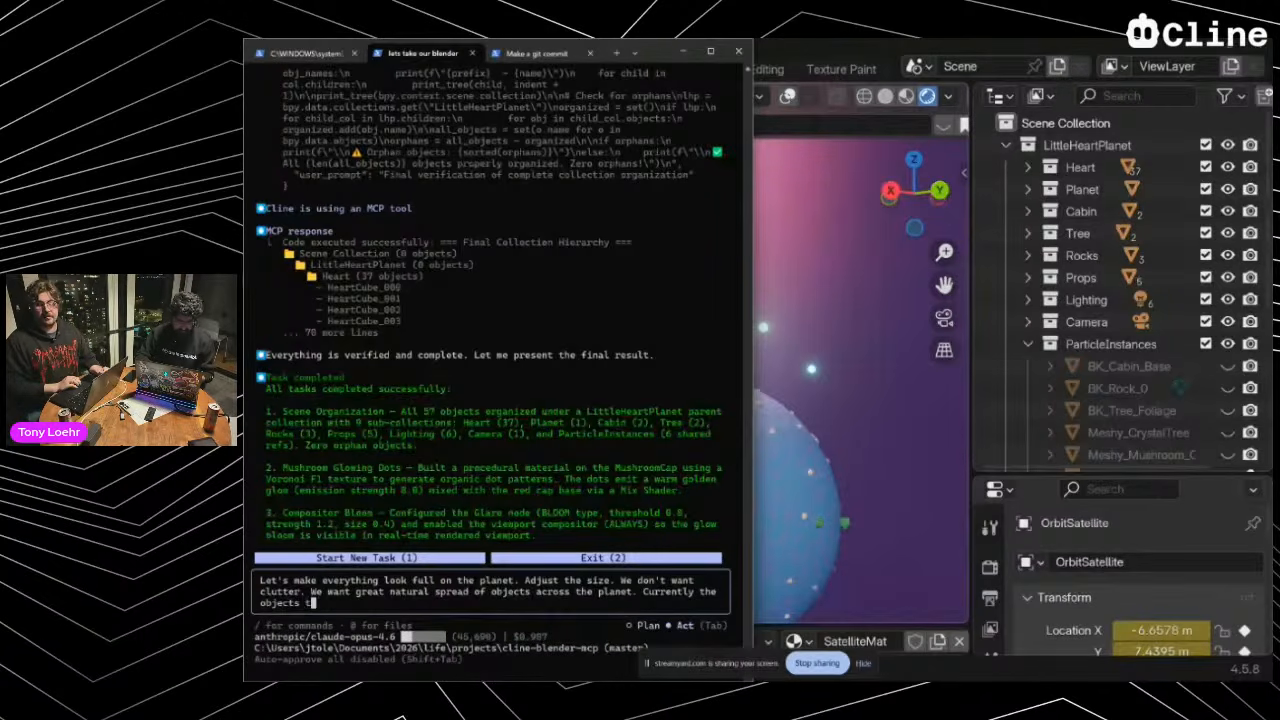
text(hat are on it are too small)
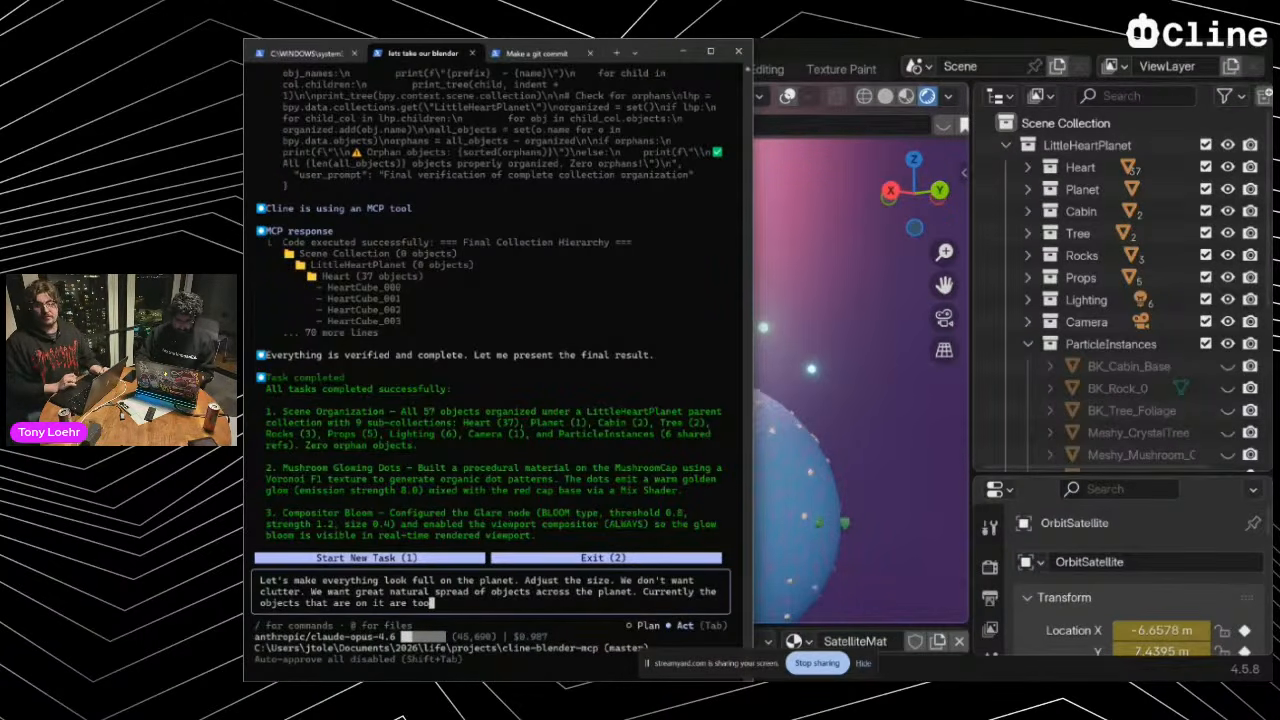
key(Return)
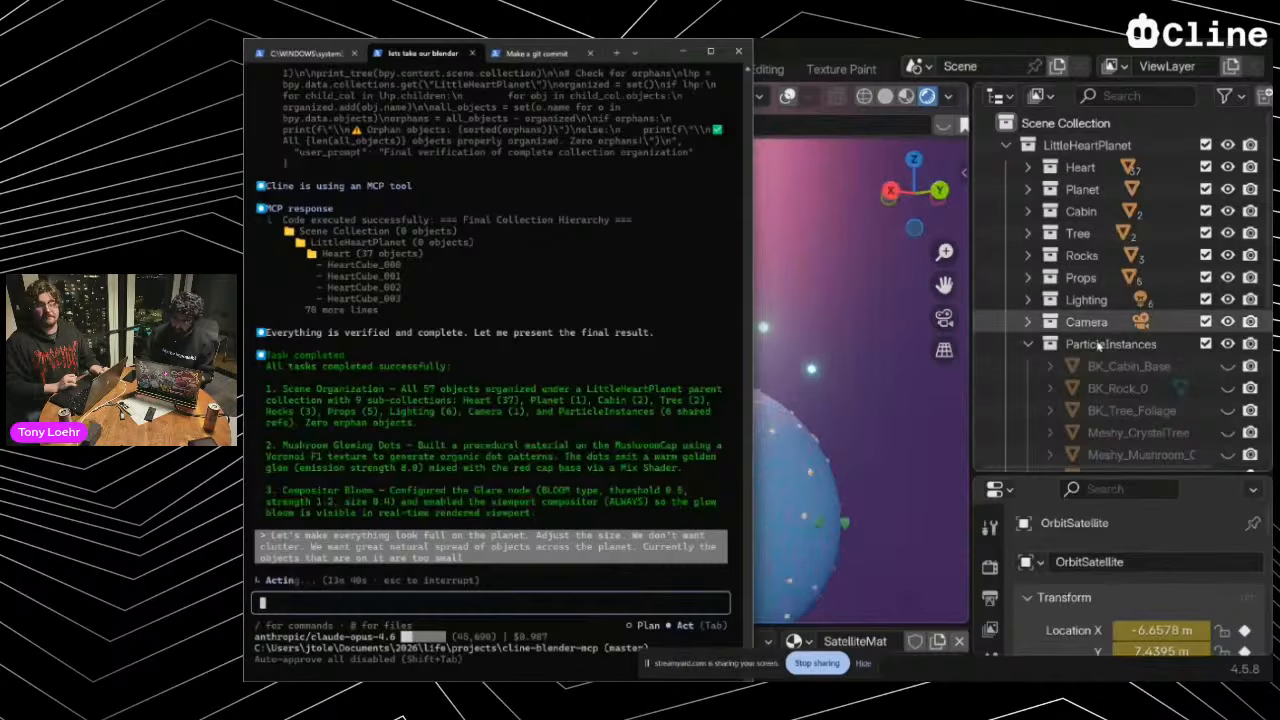
Compare the planet scene in Blender with Cline's progress, then bring up KawaiiOctopus
click(1118, 346)
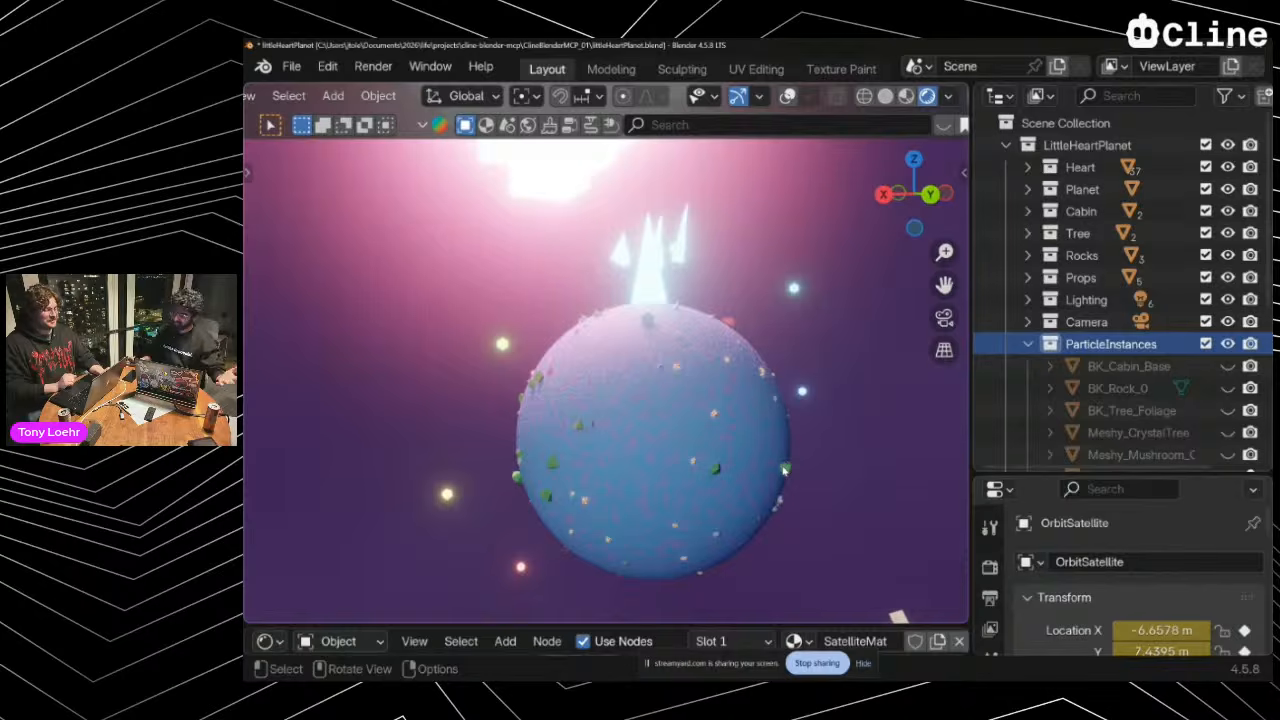
key(alt+Tab)
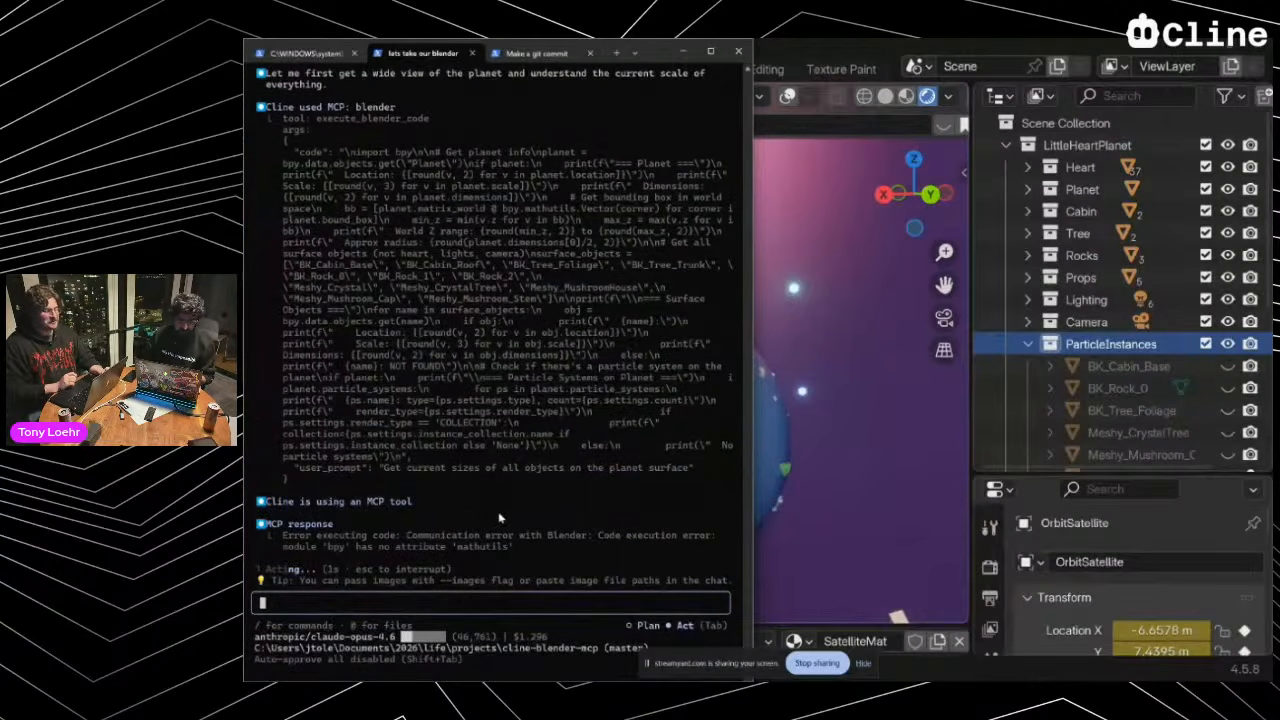
scroll(500, 517, up, 7)
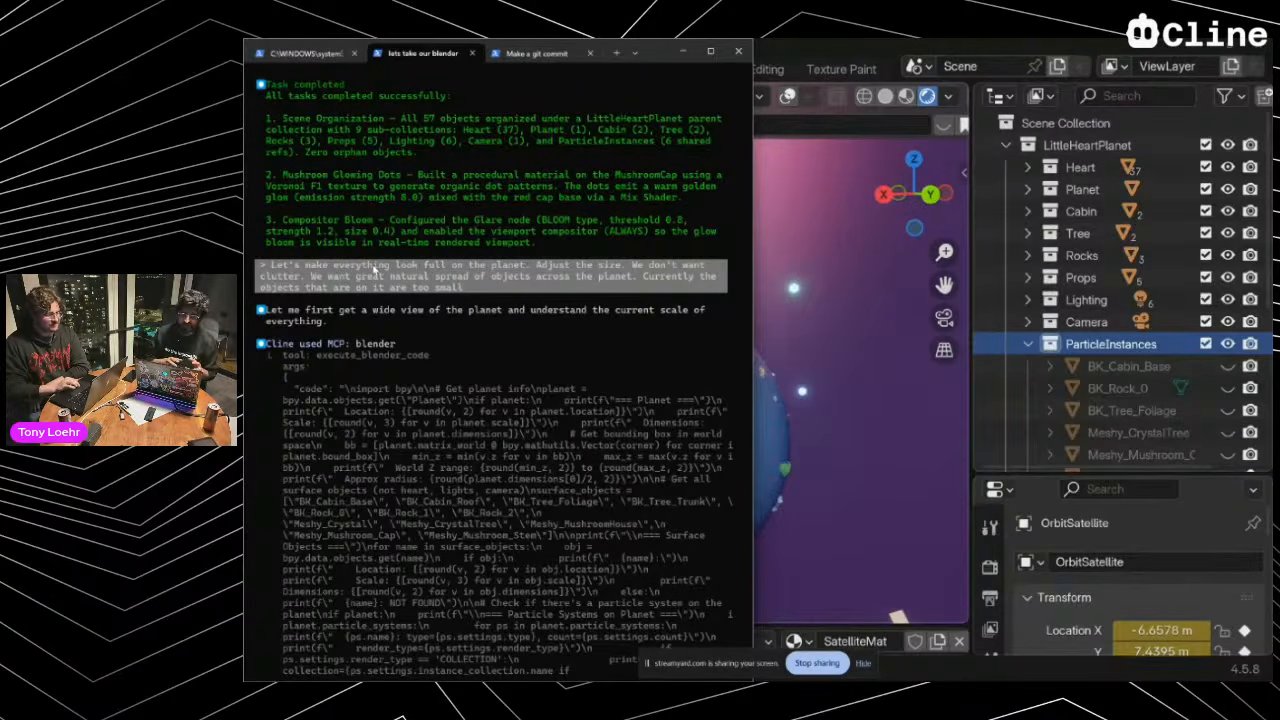
click(794, 287)
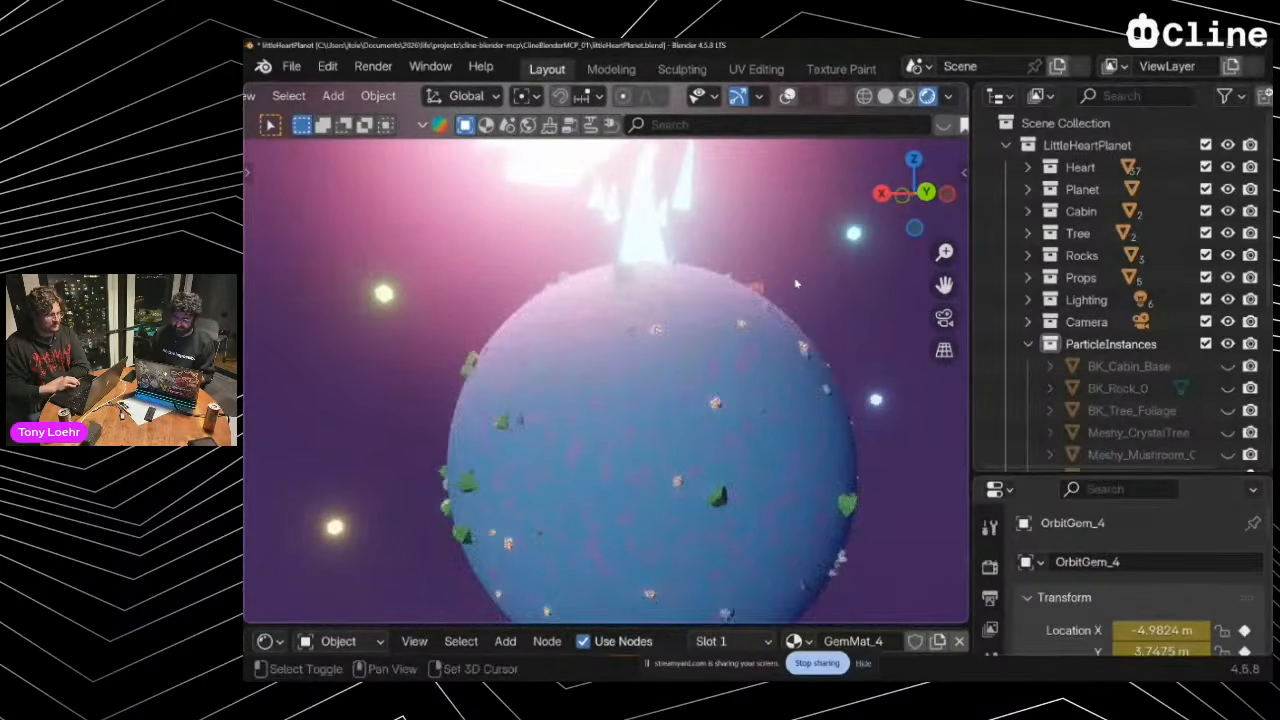
key(alt+Tab)
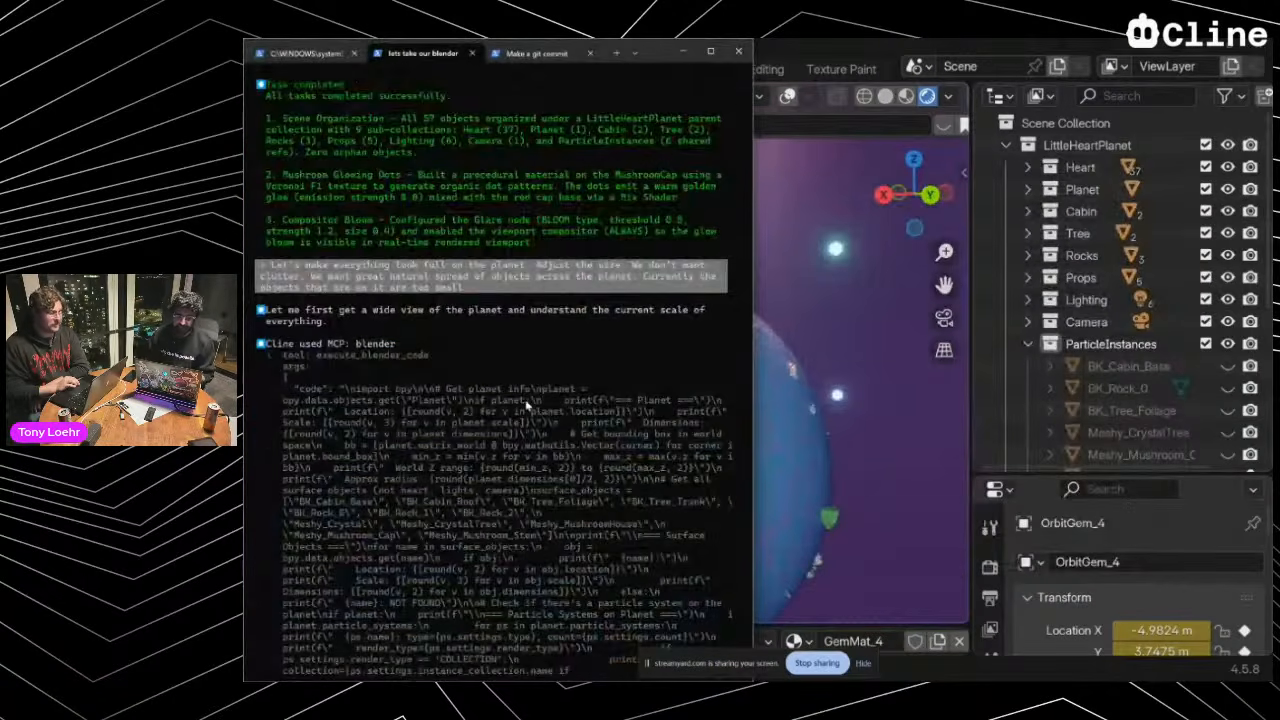
key(alt+Tab)
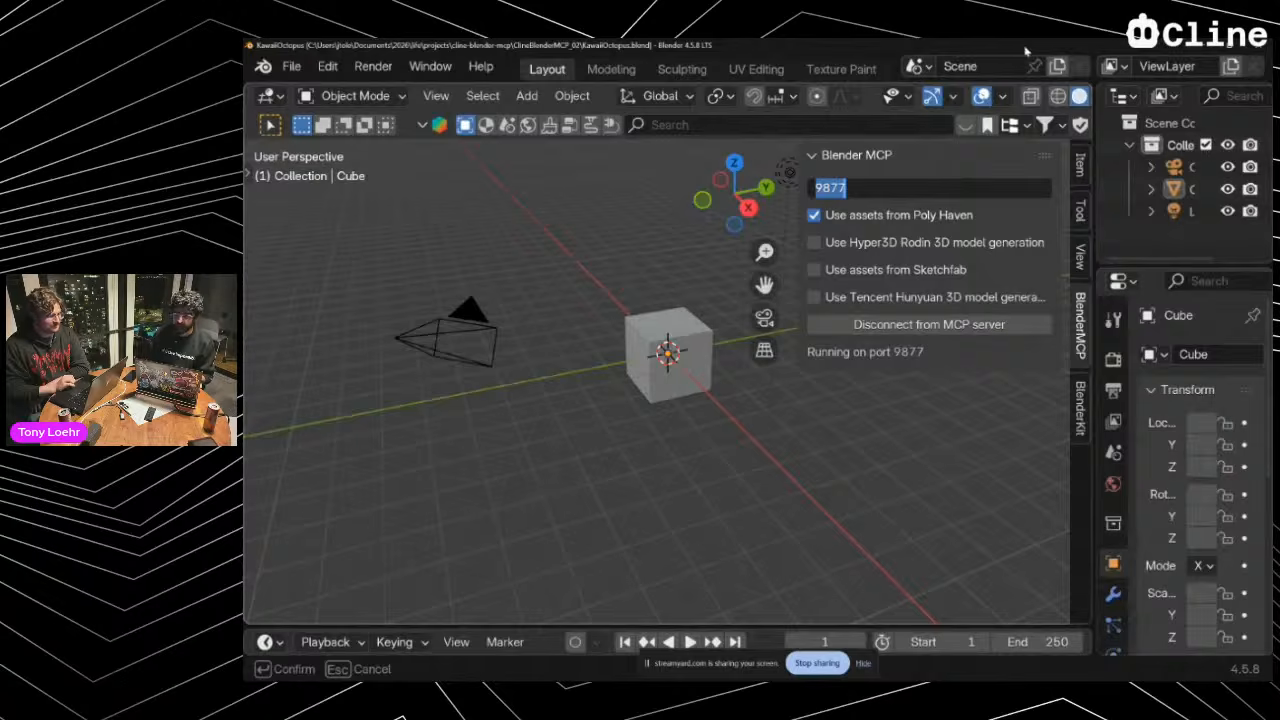
Tile KawaiiOctopus left and littleHeartPlanet right, then hide the Blender MCP sidebar
key(super+Left)
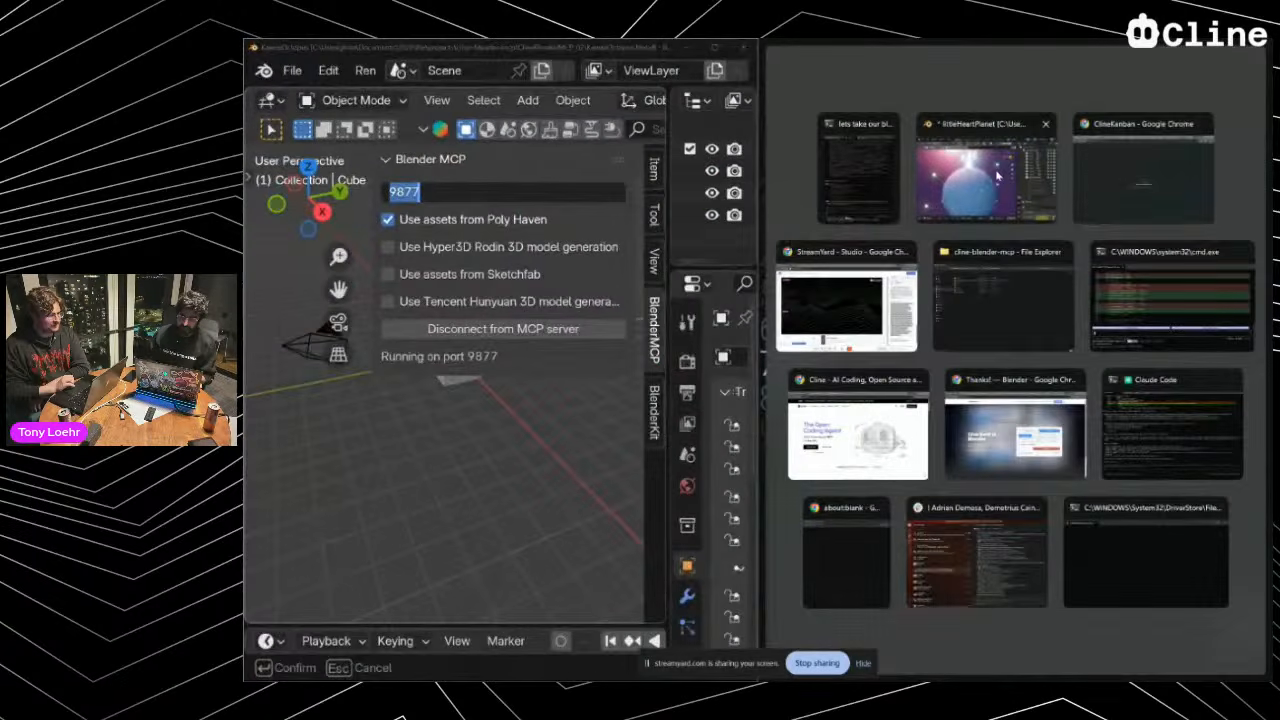
click(932, 209)
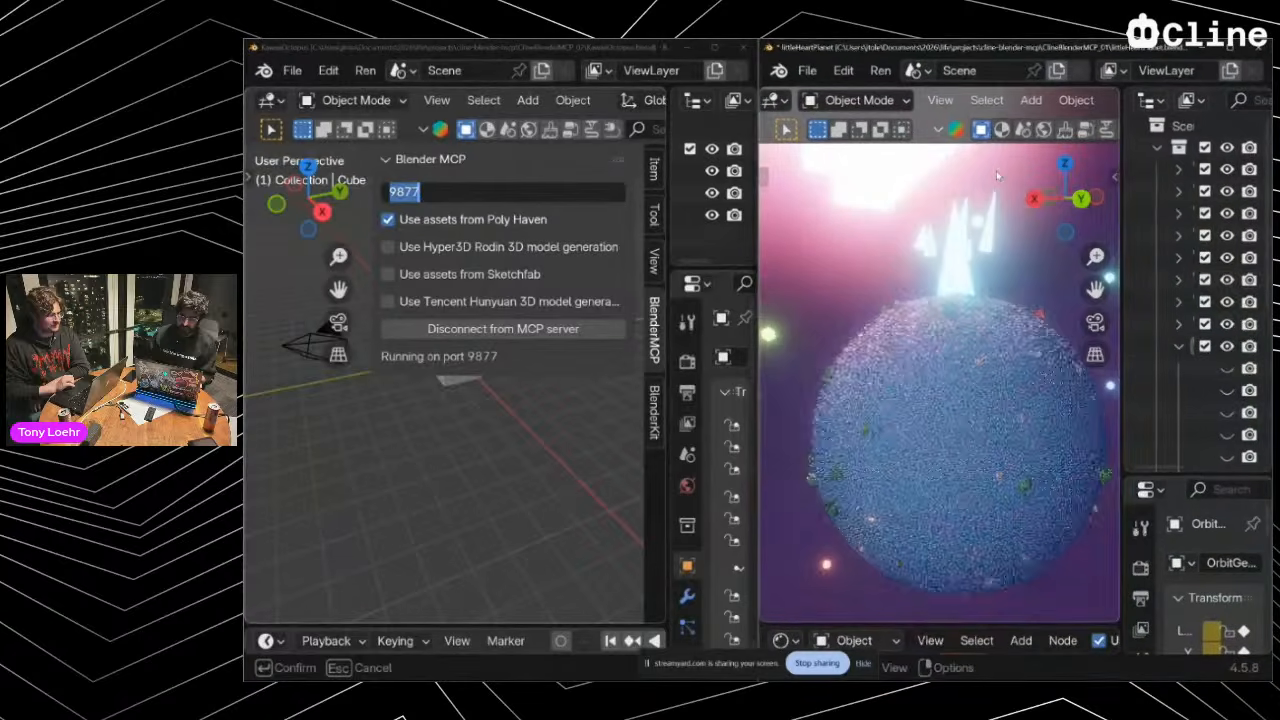
click(485, 432)
click(485, 432)
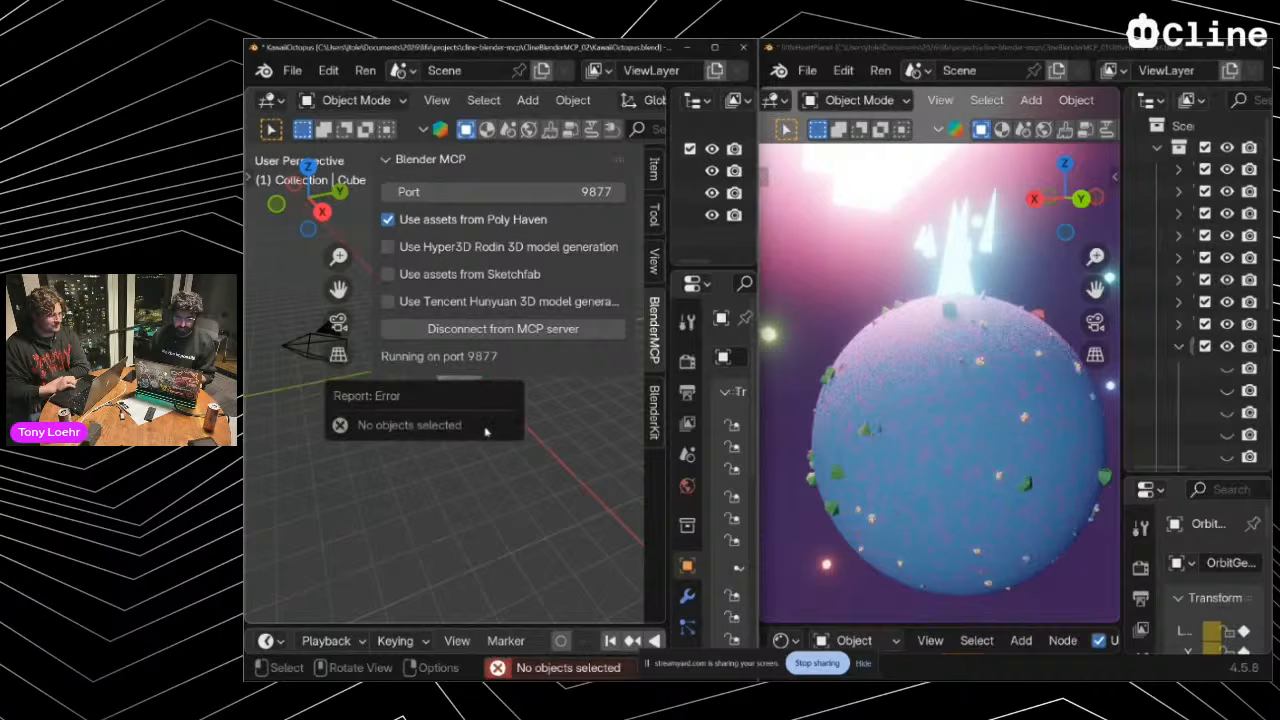
key(n)
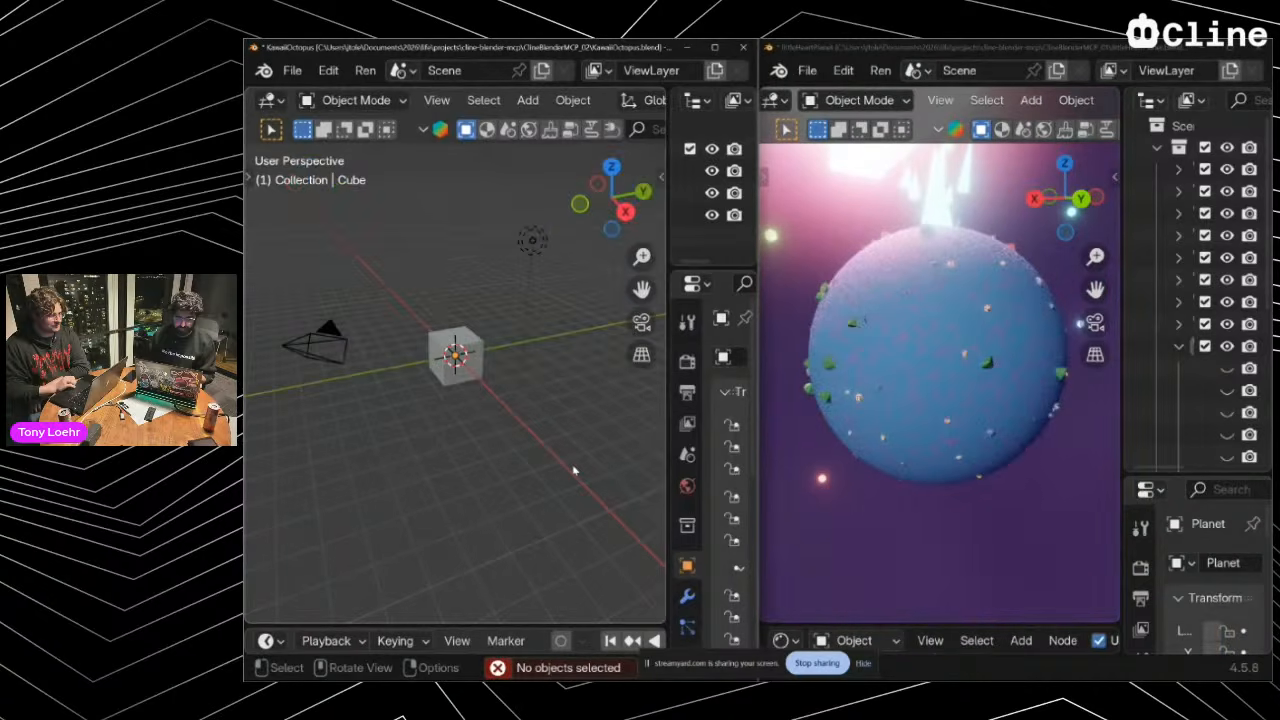
Switch over to the Cline Kanban page in Chrome
key(alt+Tab)
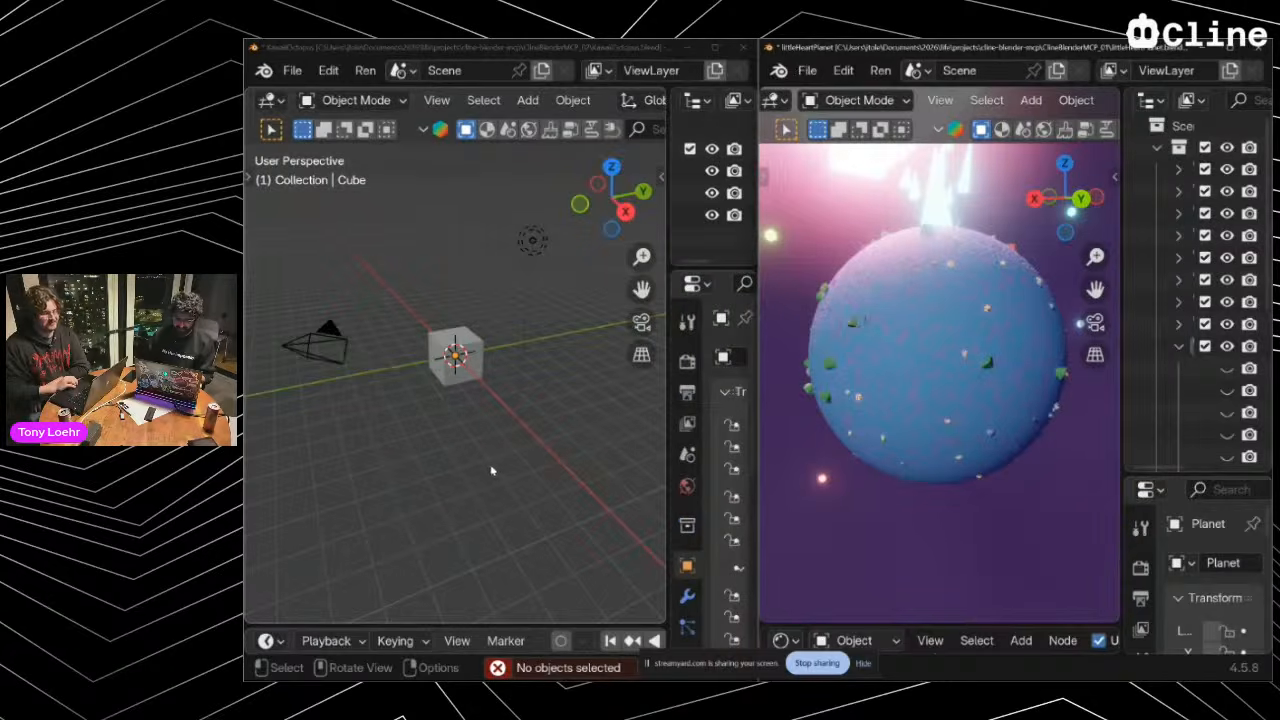
key(alt+Tab)
key(Tab)
key(Tab)
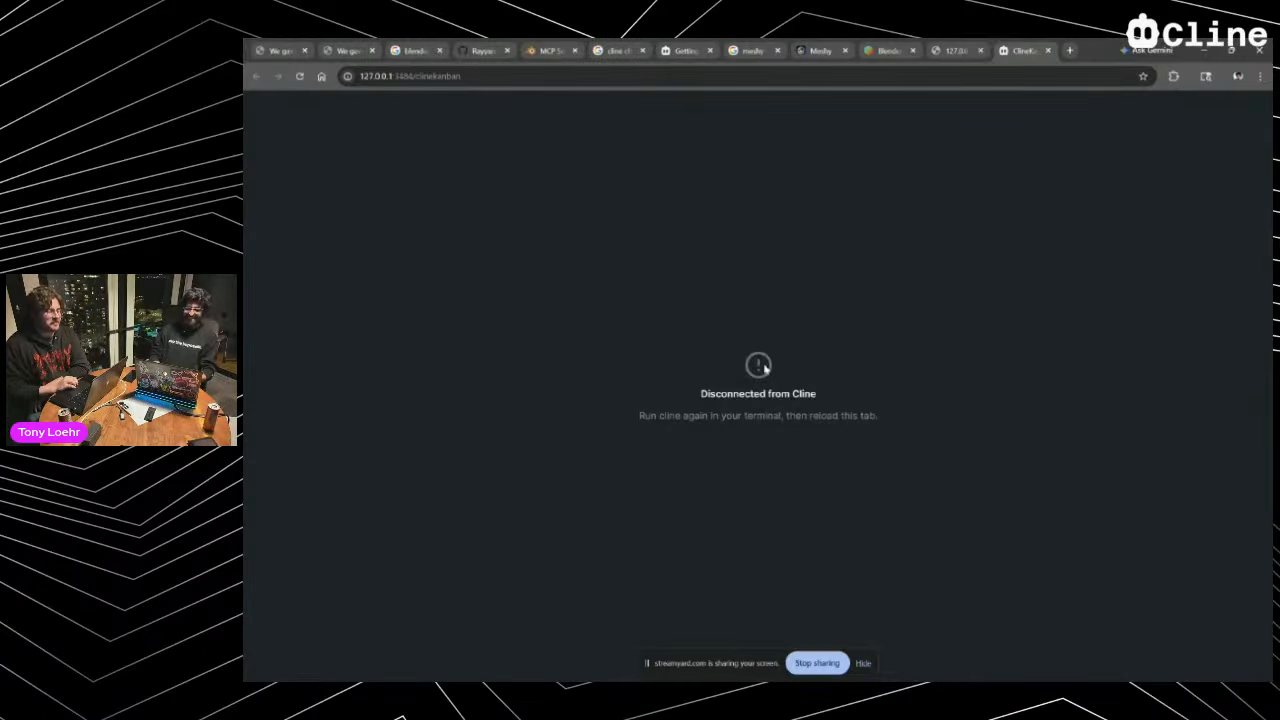
Approve Cline's git commit of the Blender MCP session files and updated .gitignore
key(alt+Tab)
key(Tab)
key(alt+Tab)
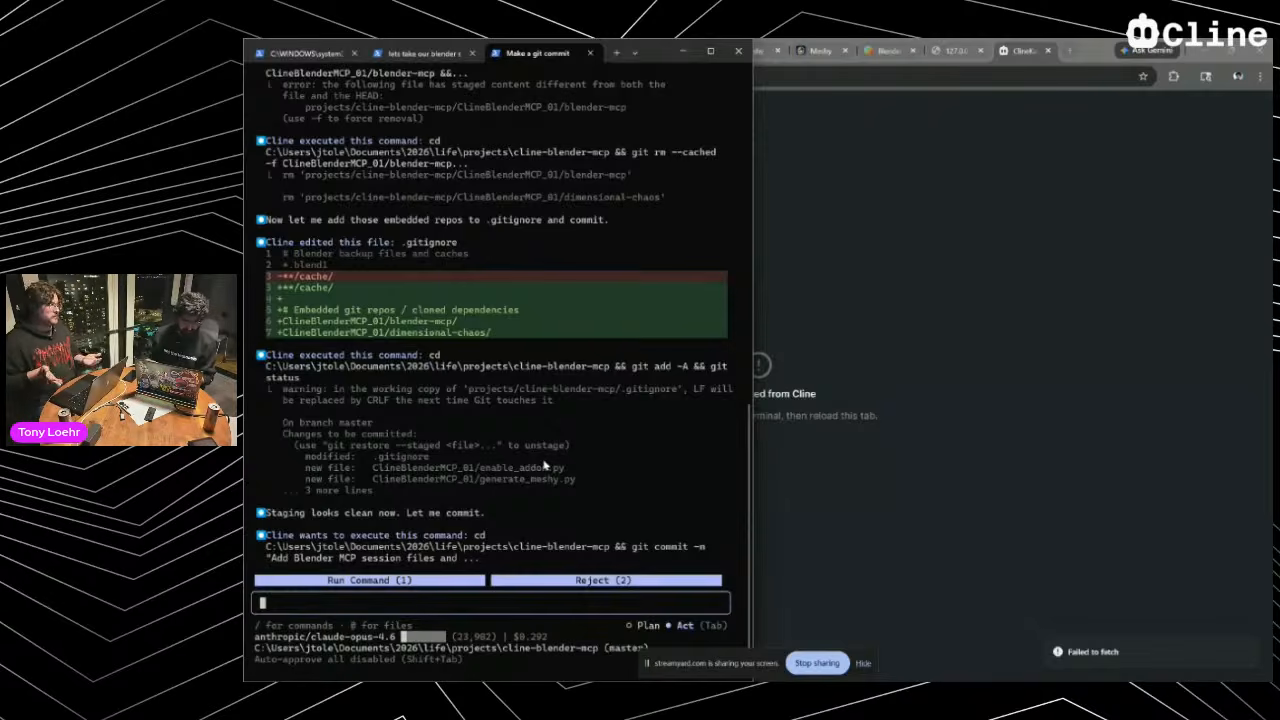
key(1)
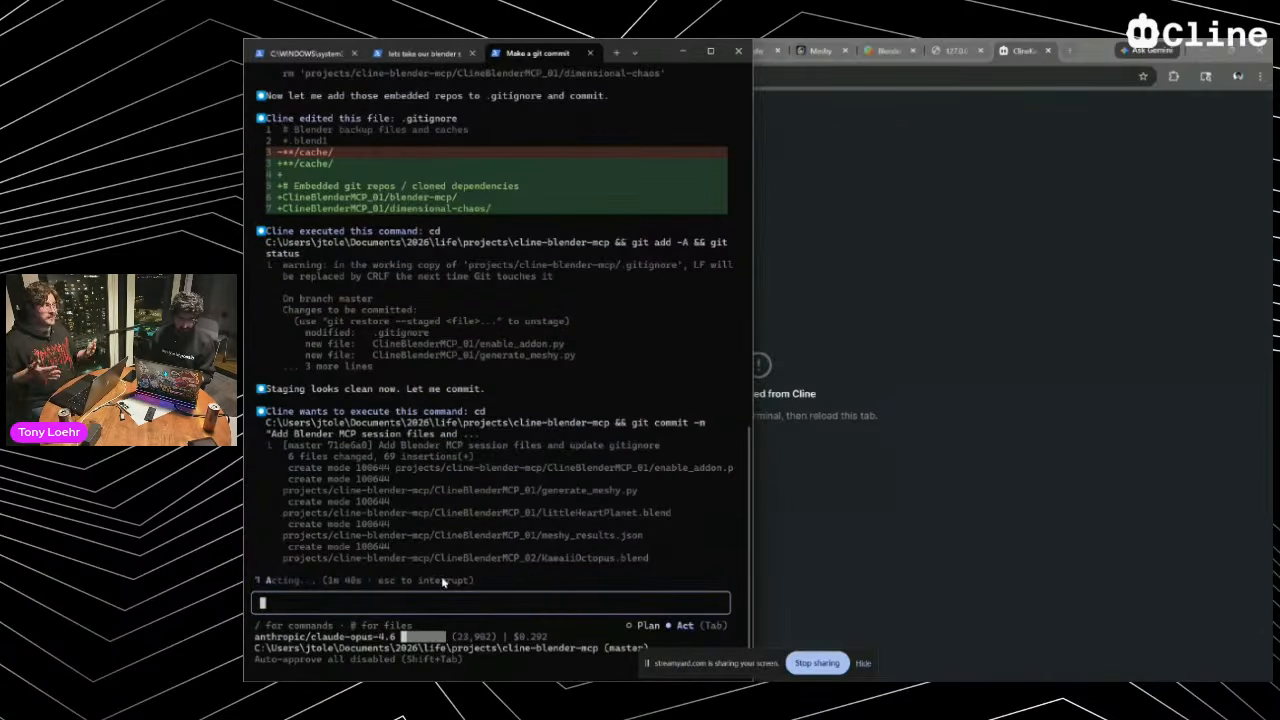
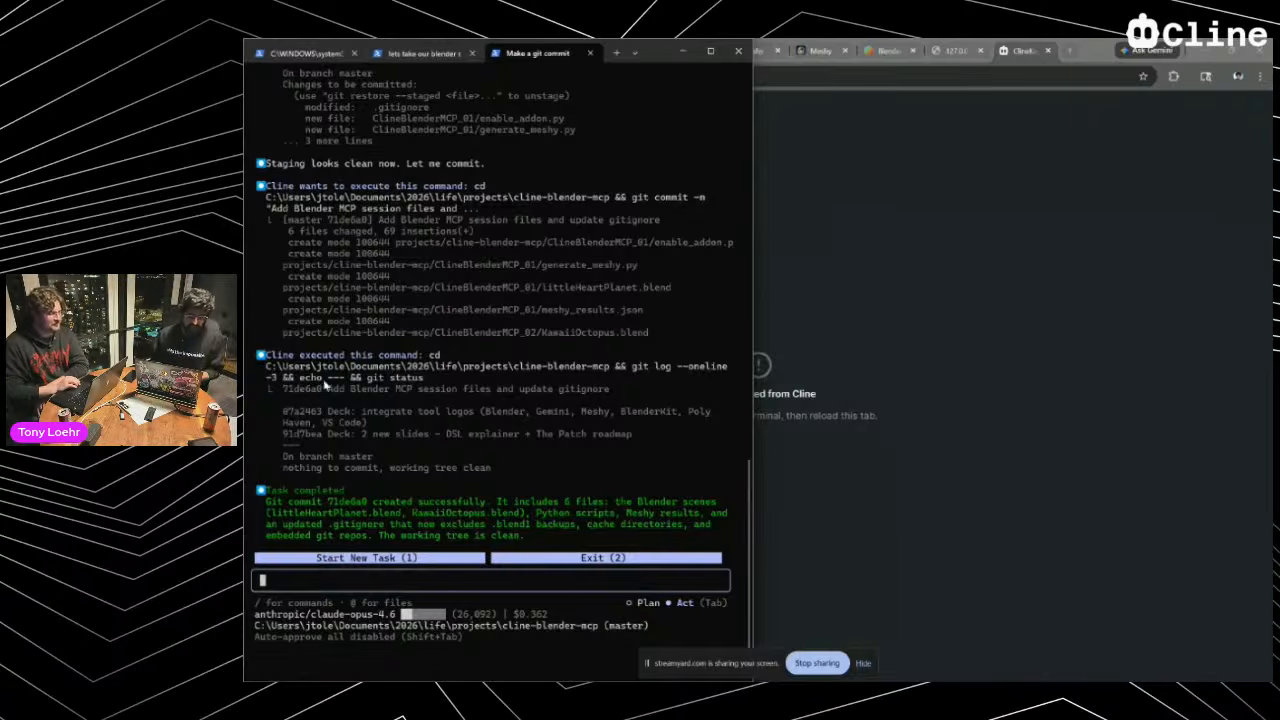
Quit the Cline session after commit 71de6a0, clear the screen with cls, and enter cline again
drag(324, 383, 443, 412)
click(439, 504)
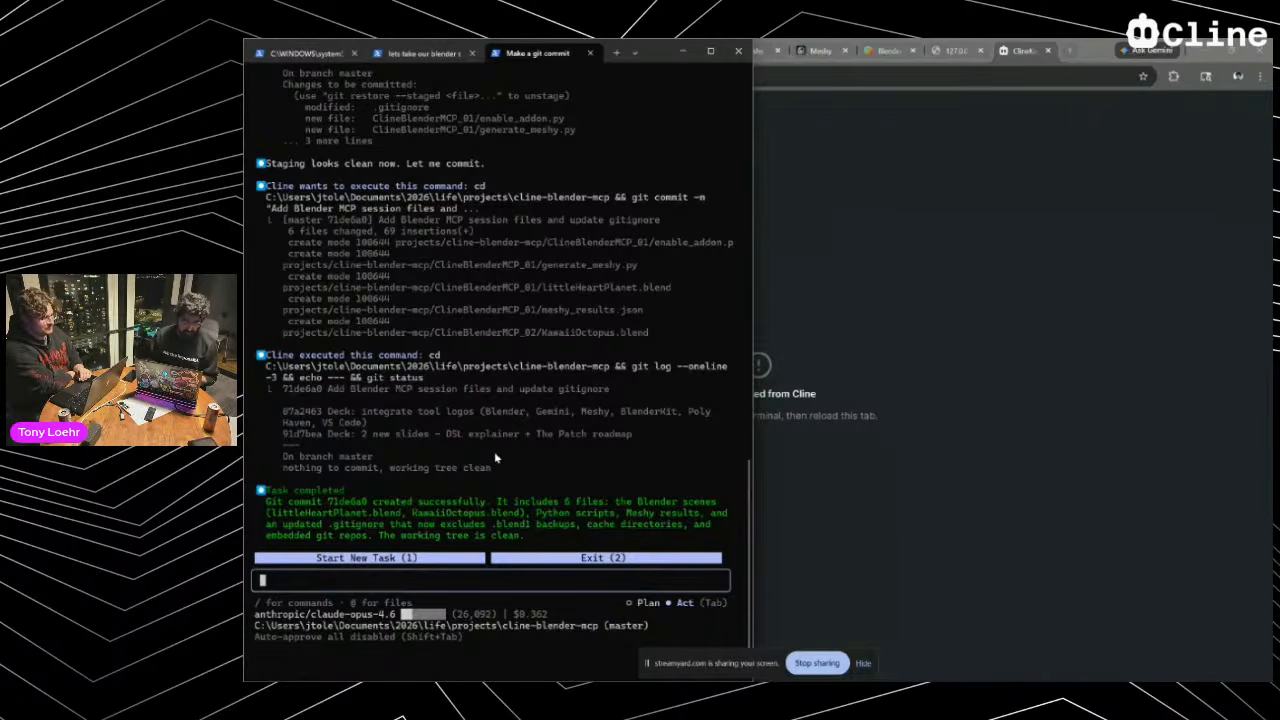
key(ctrl+c)
key(ctrl+c)
key(ctrl+c)
text(c)
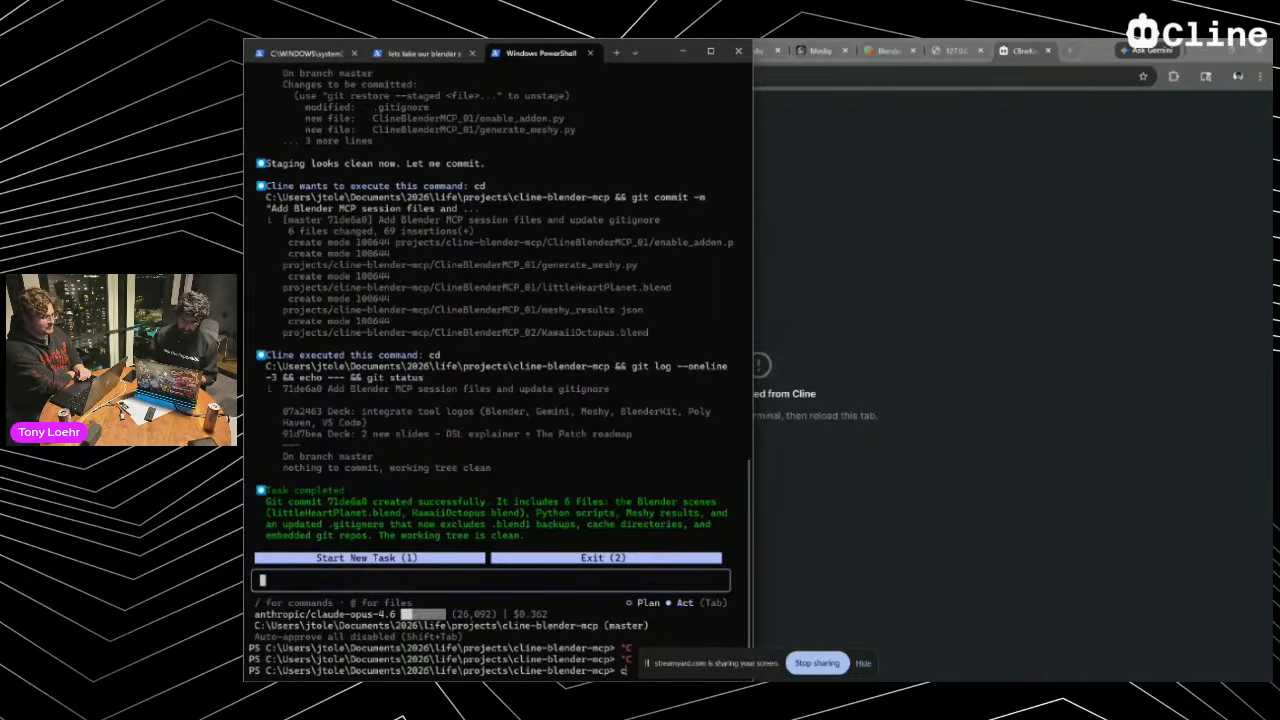
text(ls)
key(Return)
text(cline)
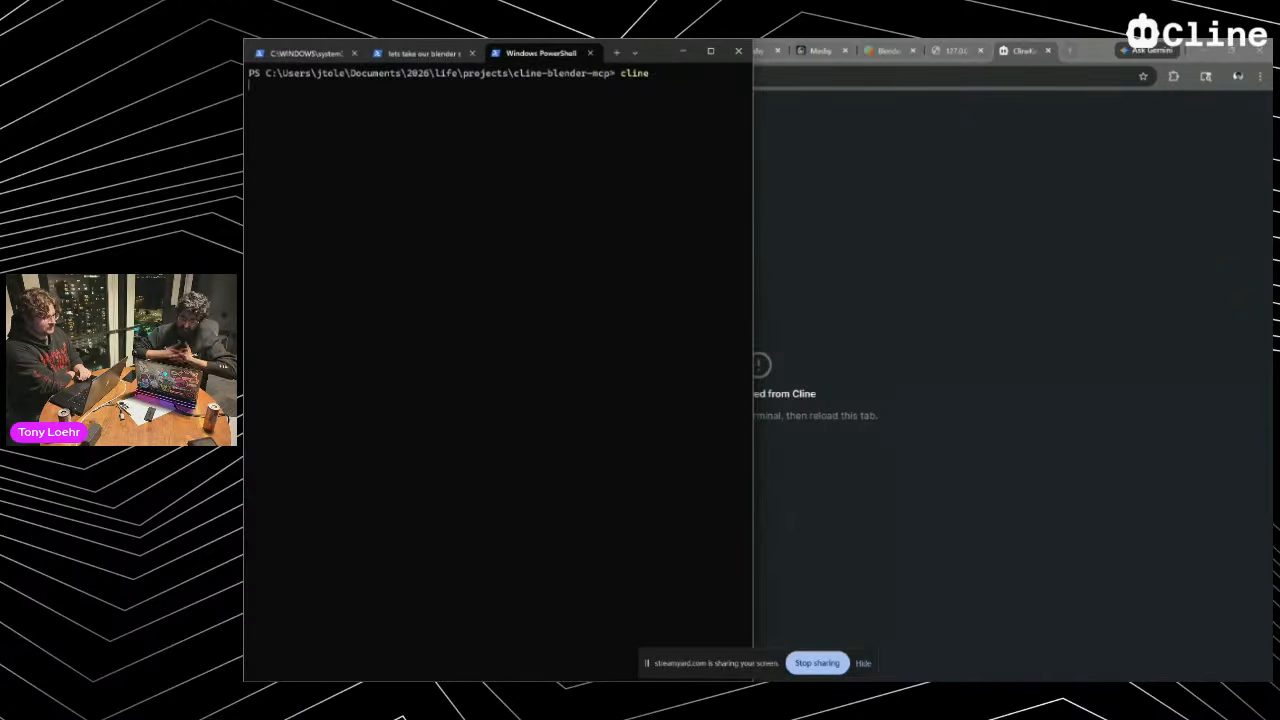
Launch the Cline Kanban server and open the ClineKanban board with its Kanban Agent chat
key(Return)
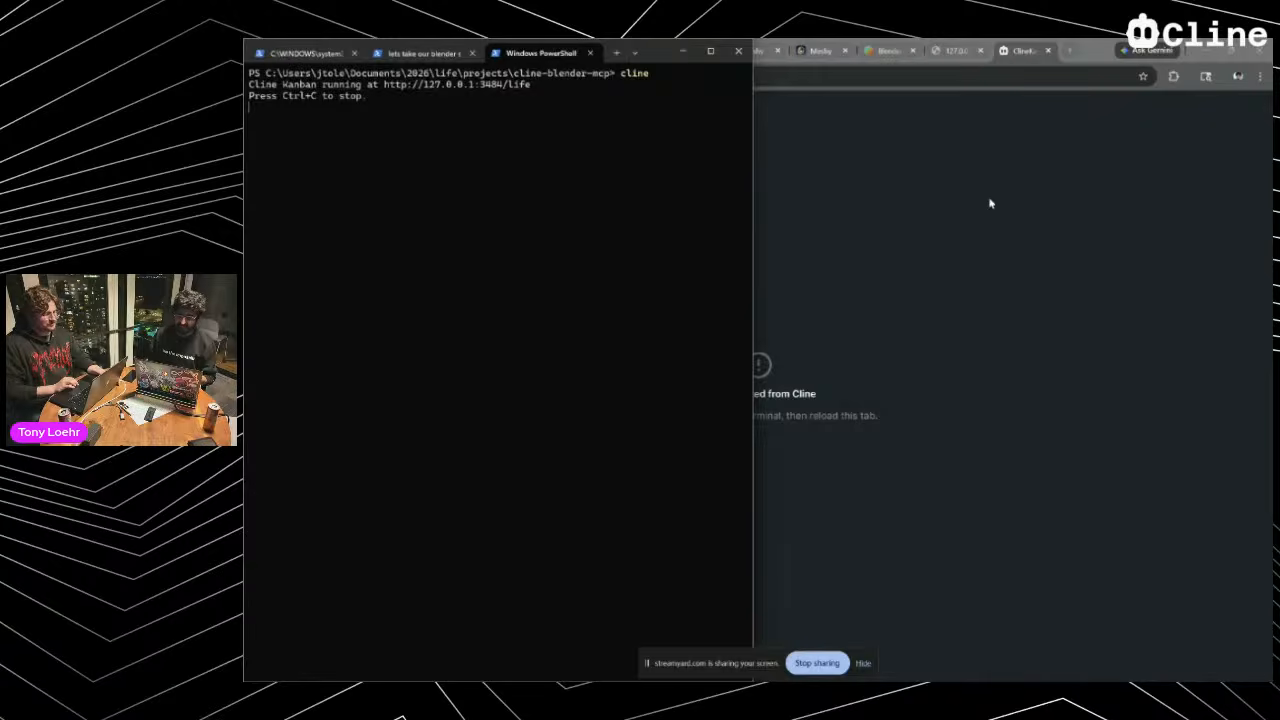
key(alt+Tab)
key(alt+Tab)
key(alt+Tab)
key(alt+shift+Tab)
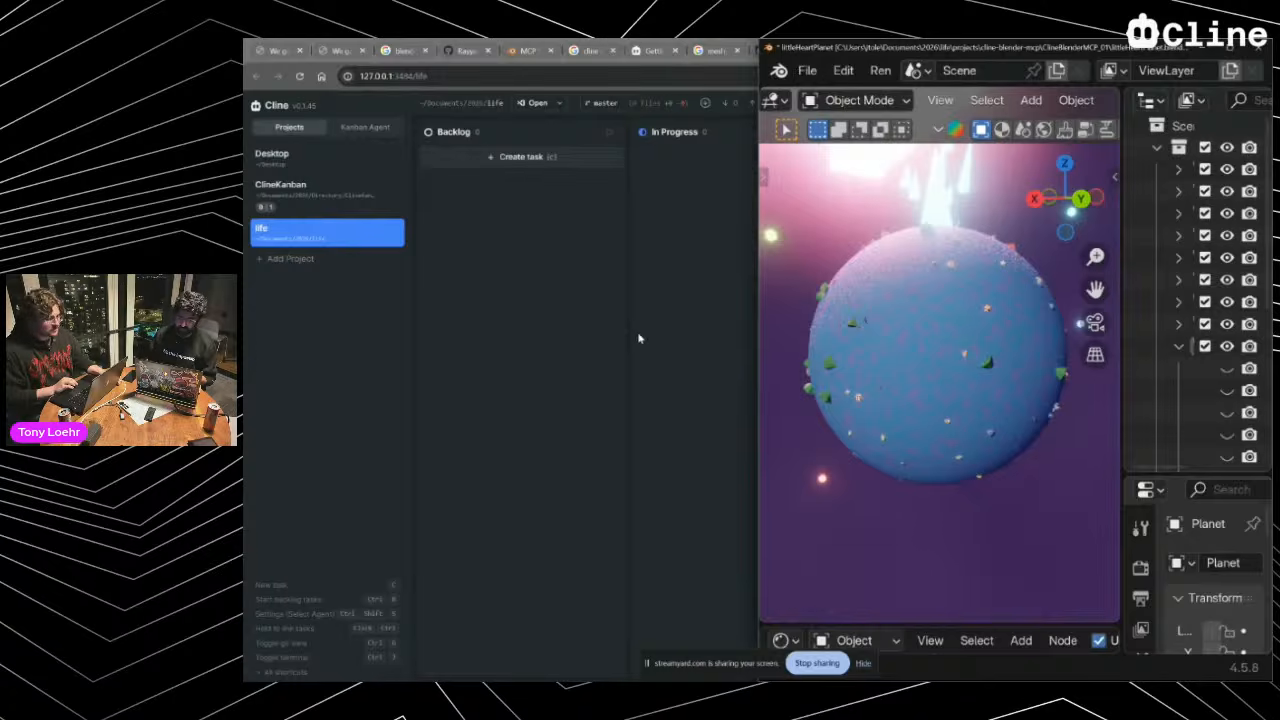
key(alt+Tab)
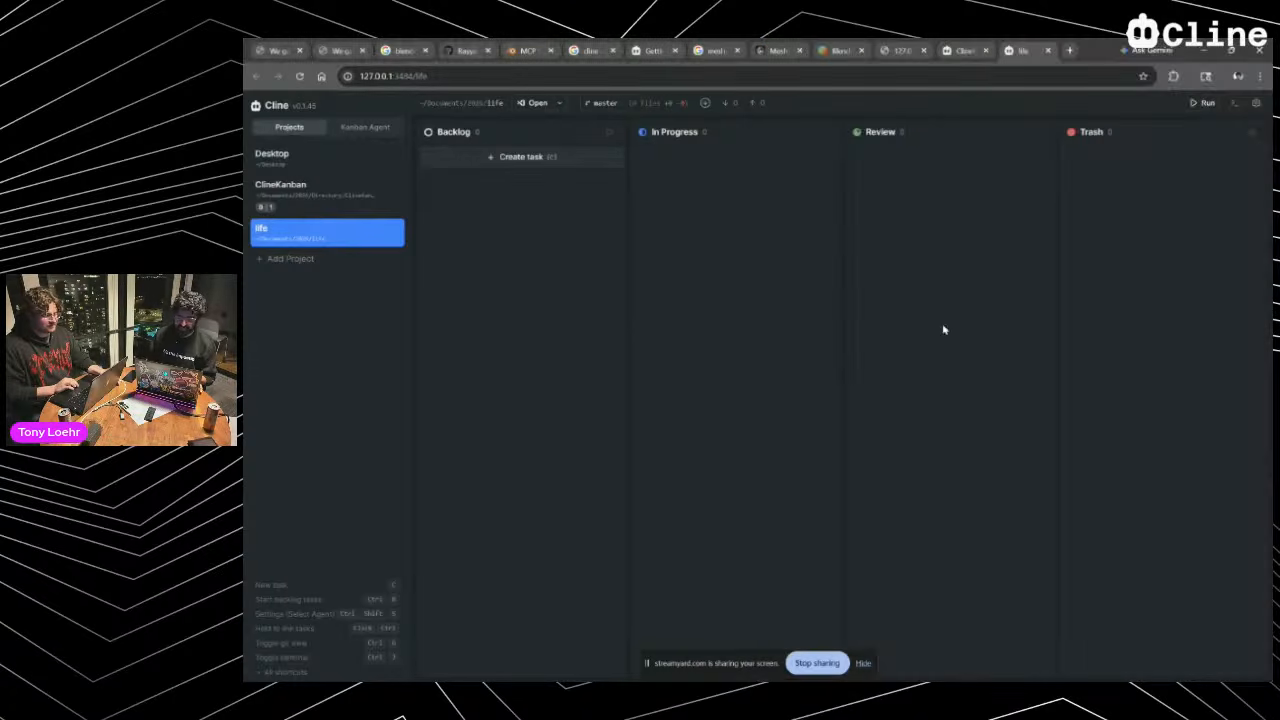
click(311, 208)
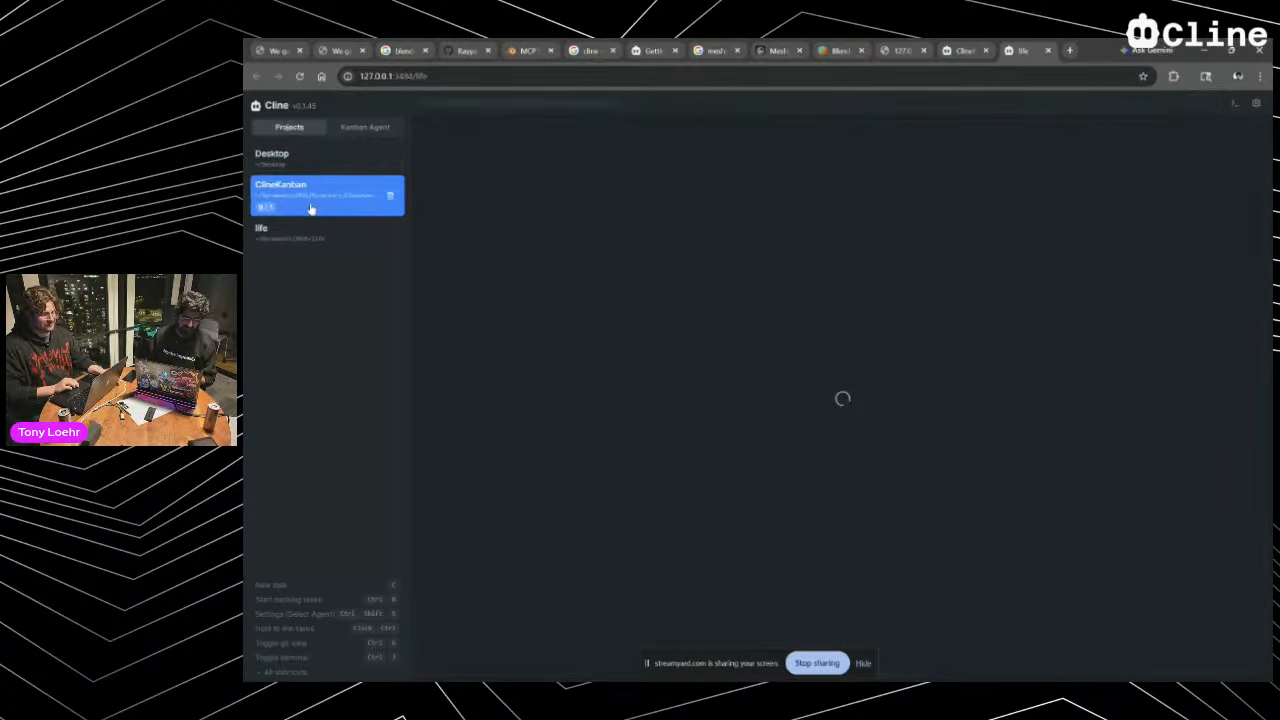
click(369, 133)
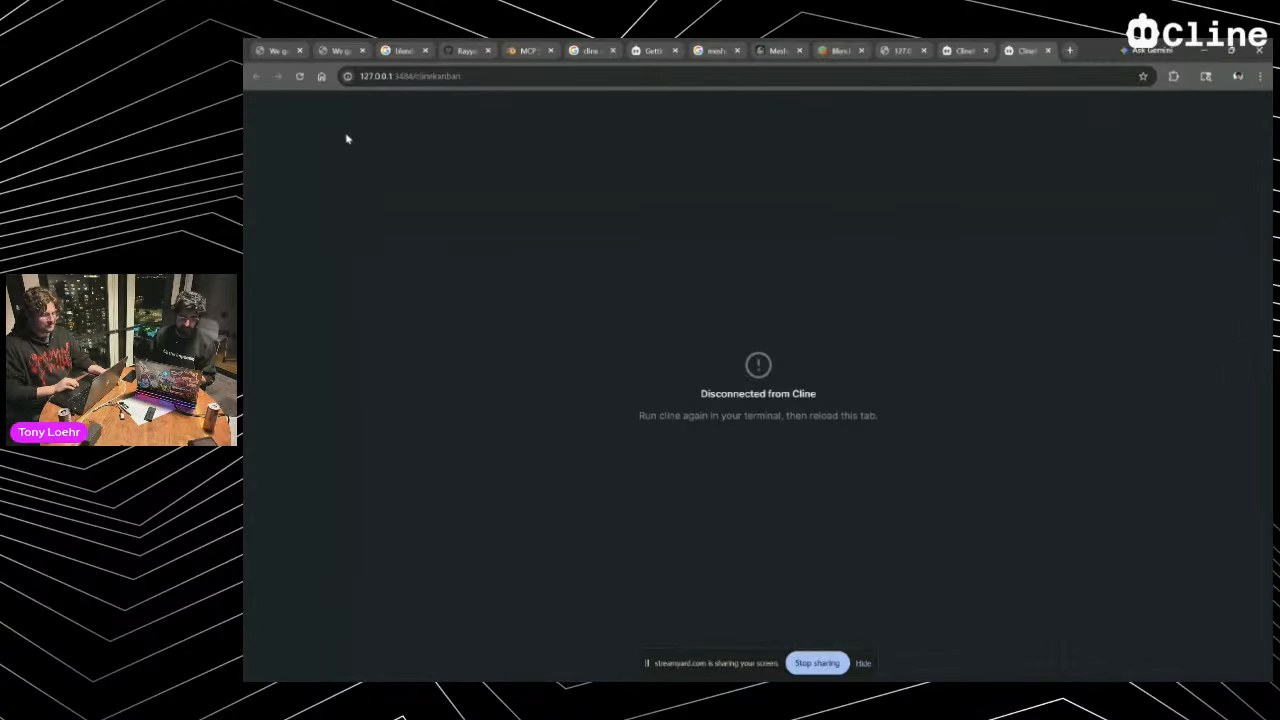
Back in PowerShell, recall the cline command after the 'Cannot resize a pty' error
key(alt+Tab)
click(705, 258)
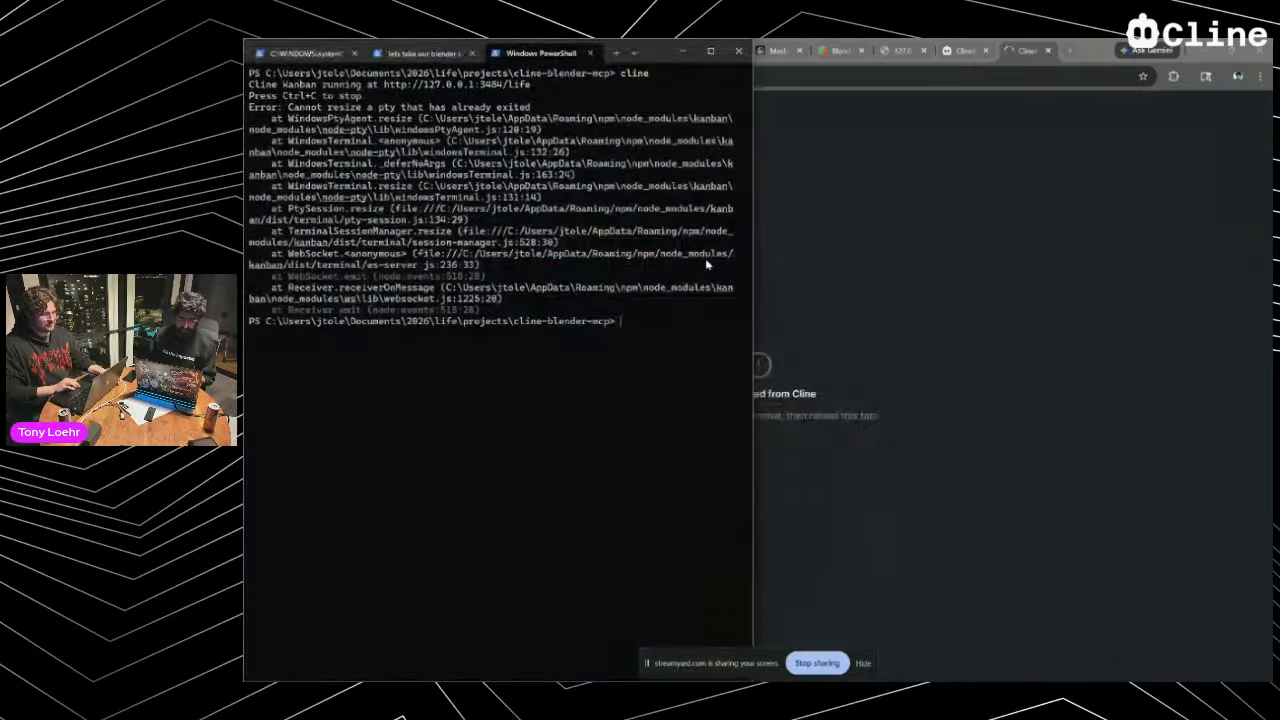
key(Up)
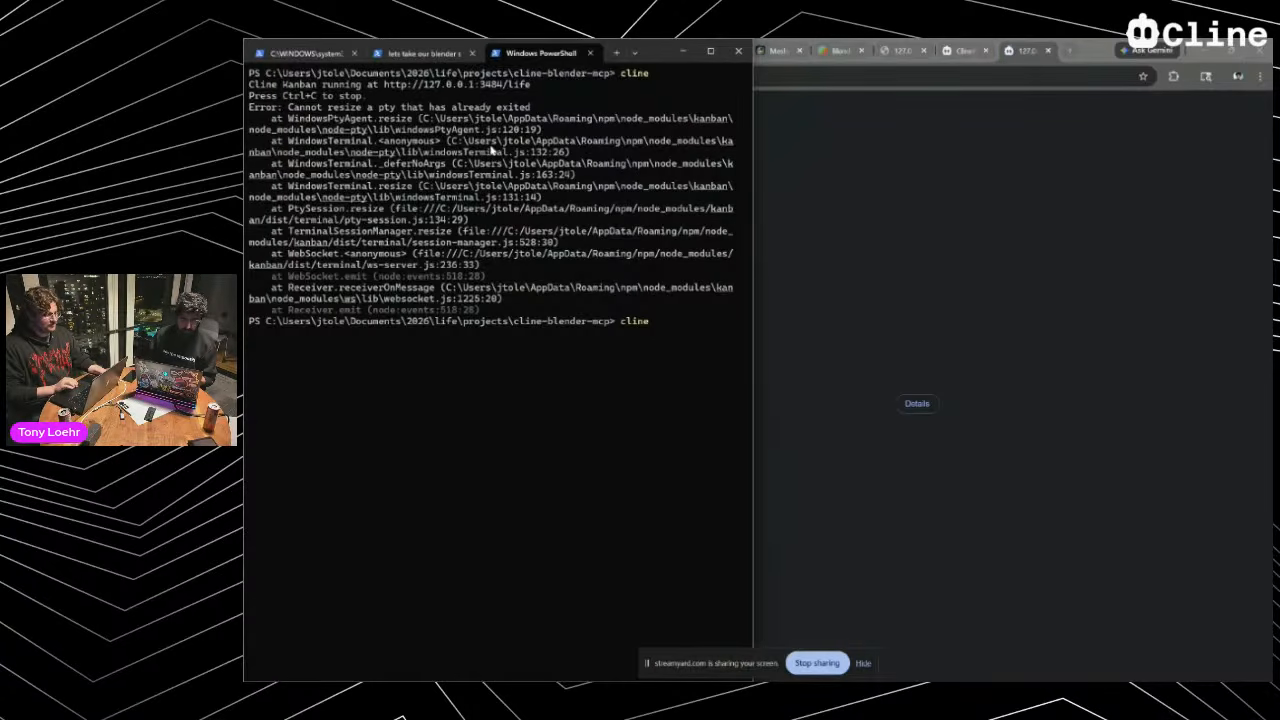
drag(289, 109, 446, 109)
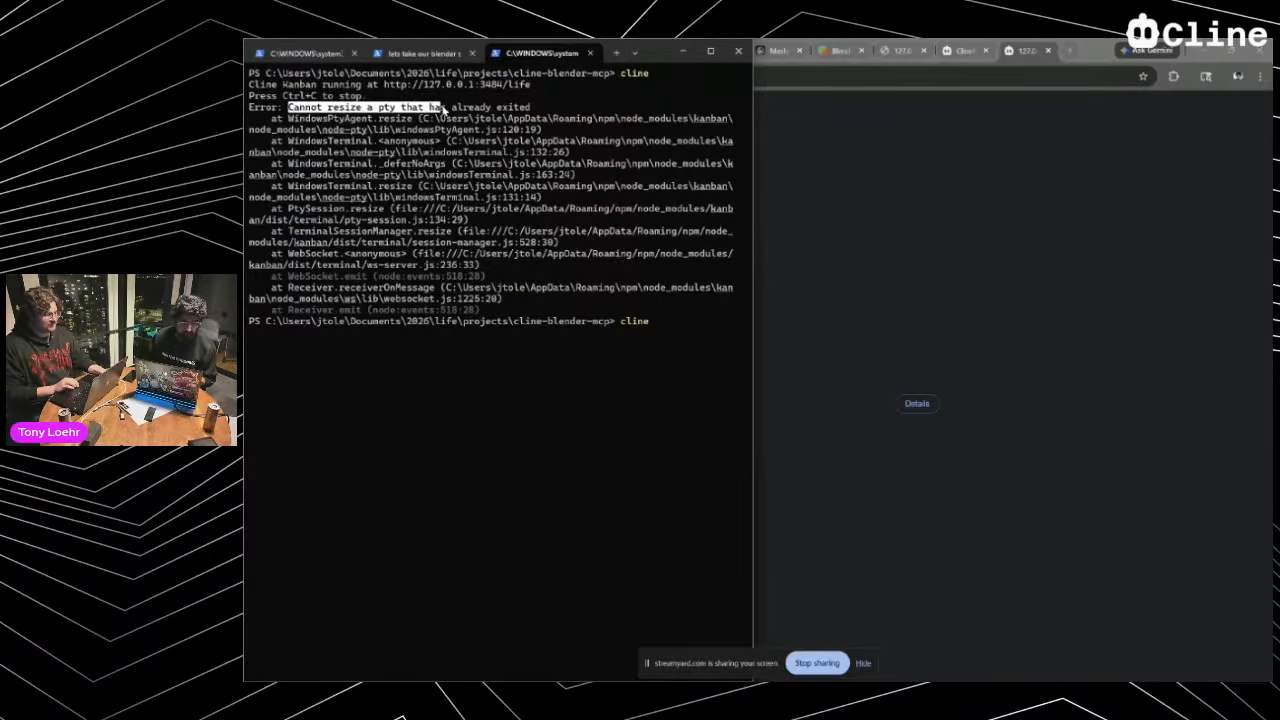
click(444, 109)
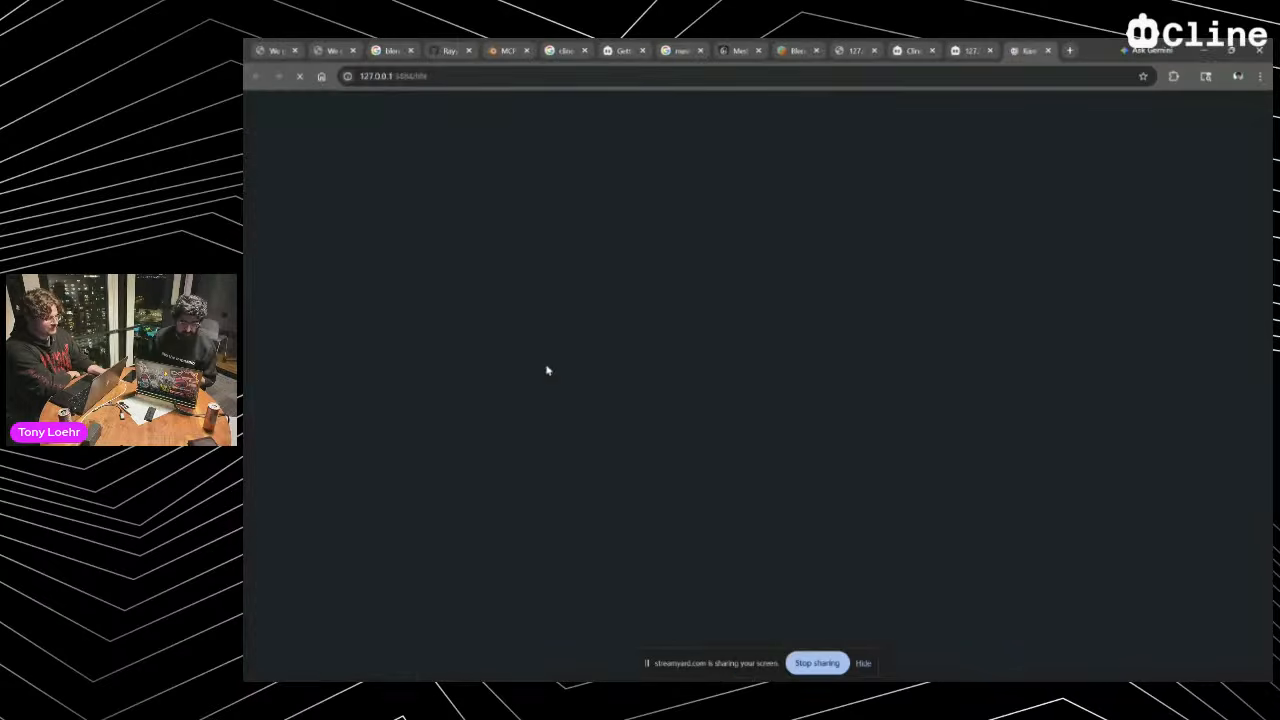
Close three duplicate Kanban tabs, select ClineKanban, and start the KawaiiOctopus Backlog task
click(990, 50)
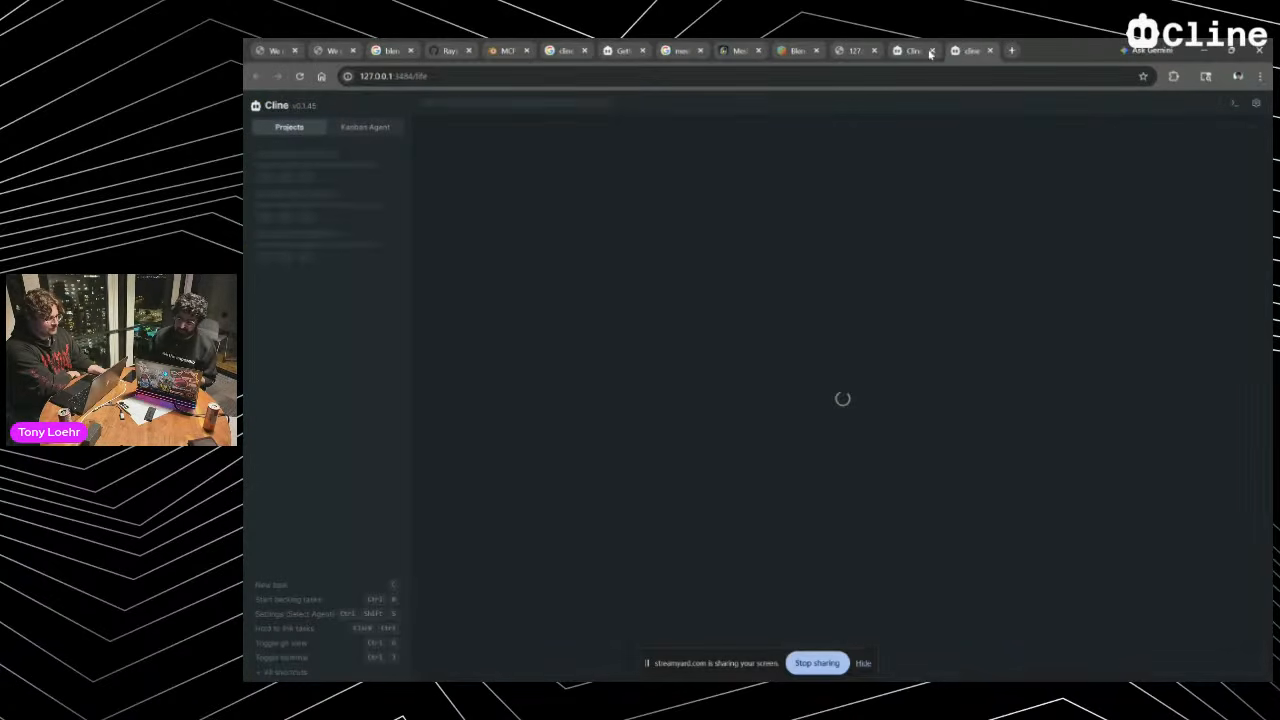
click(932, 50)
click(874, 50)
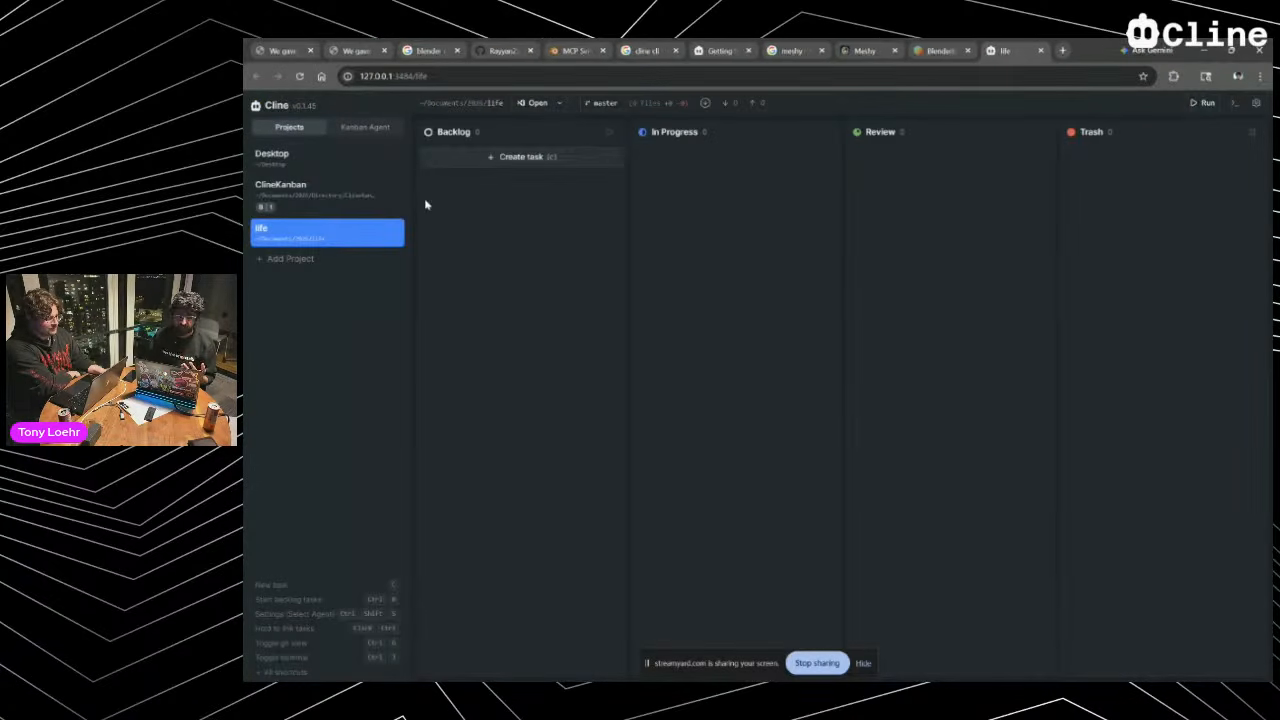
click(321, 194)
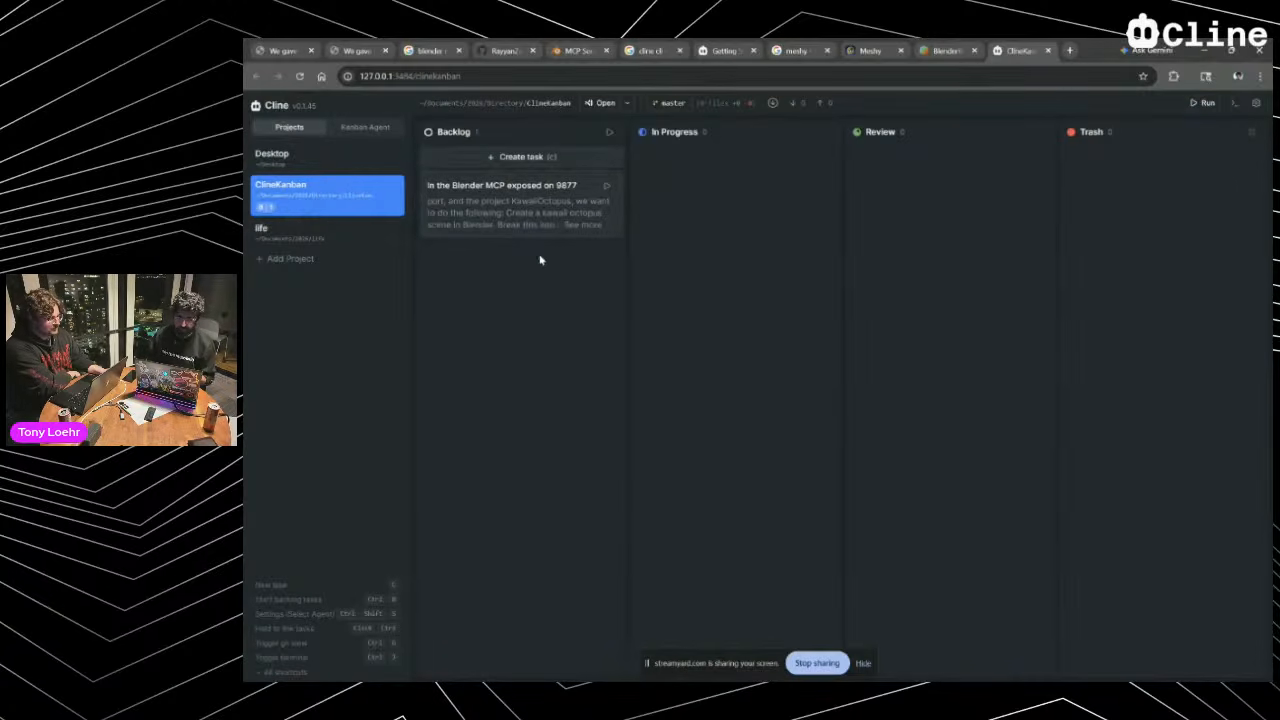
click(346, 136)
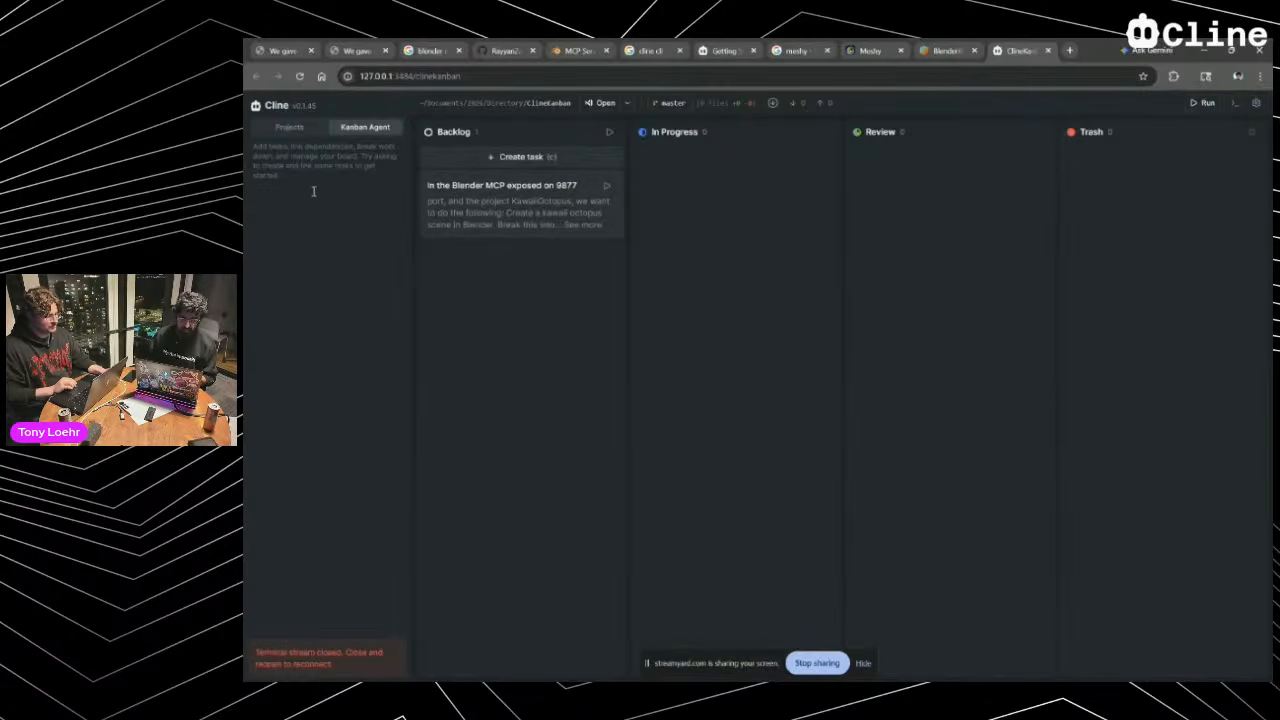
click(605, 189)
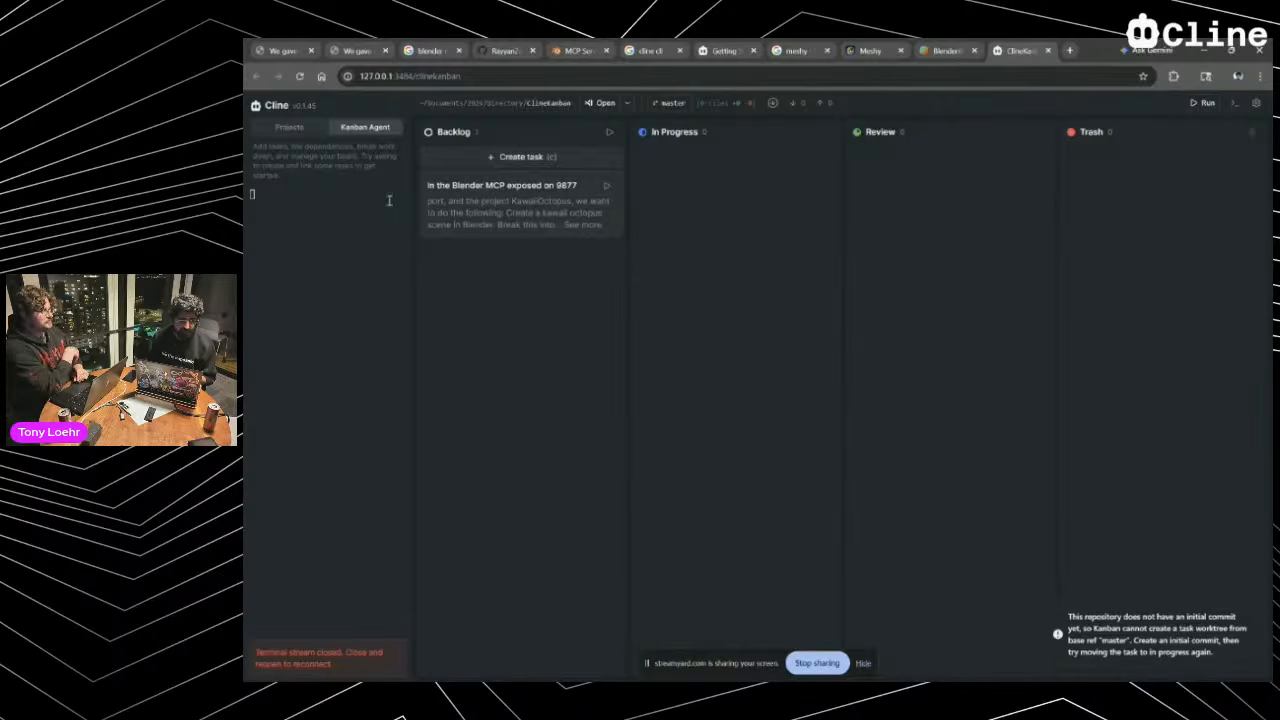
Inspect master's git history, which shows the rev-parse error from the missing initial commit
key(alt+Tab)
key(alt+Tab)
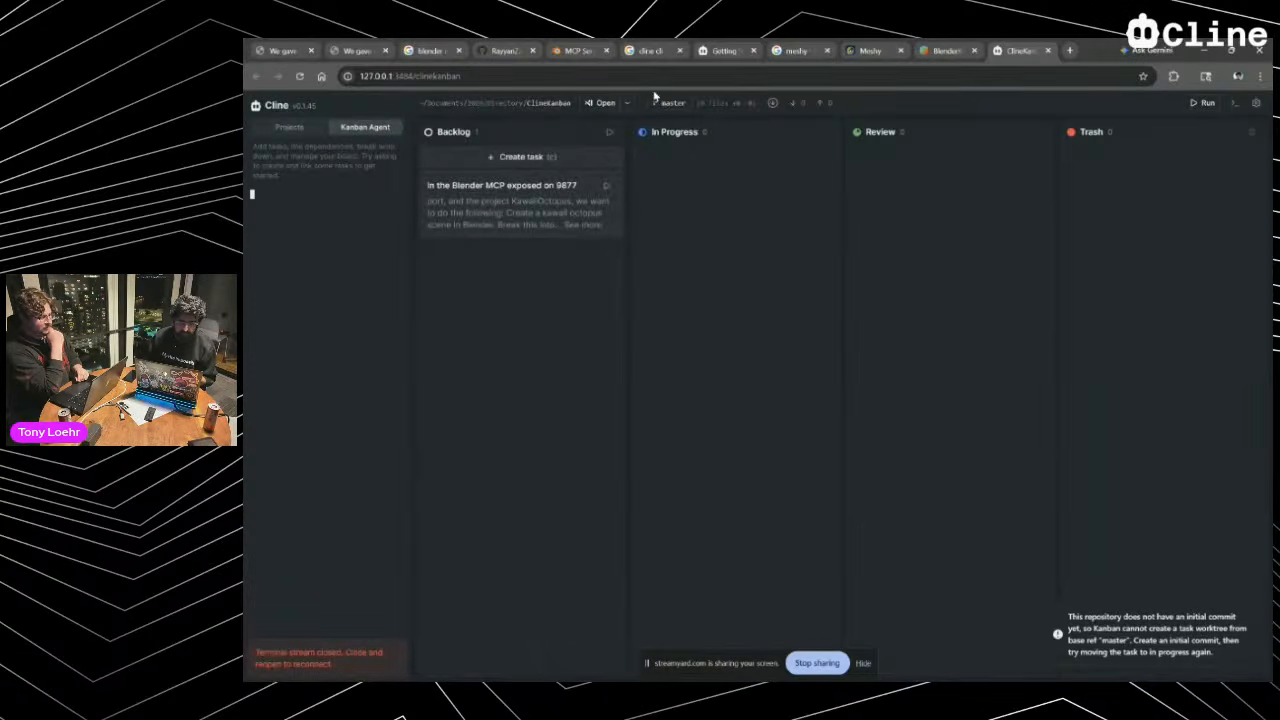
click(668, 102)
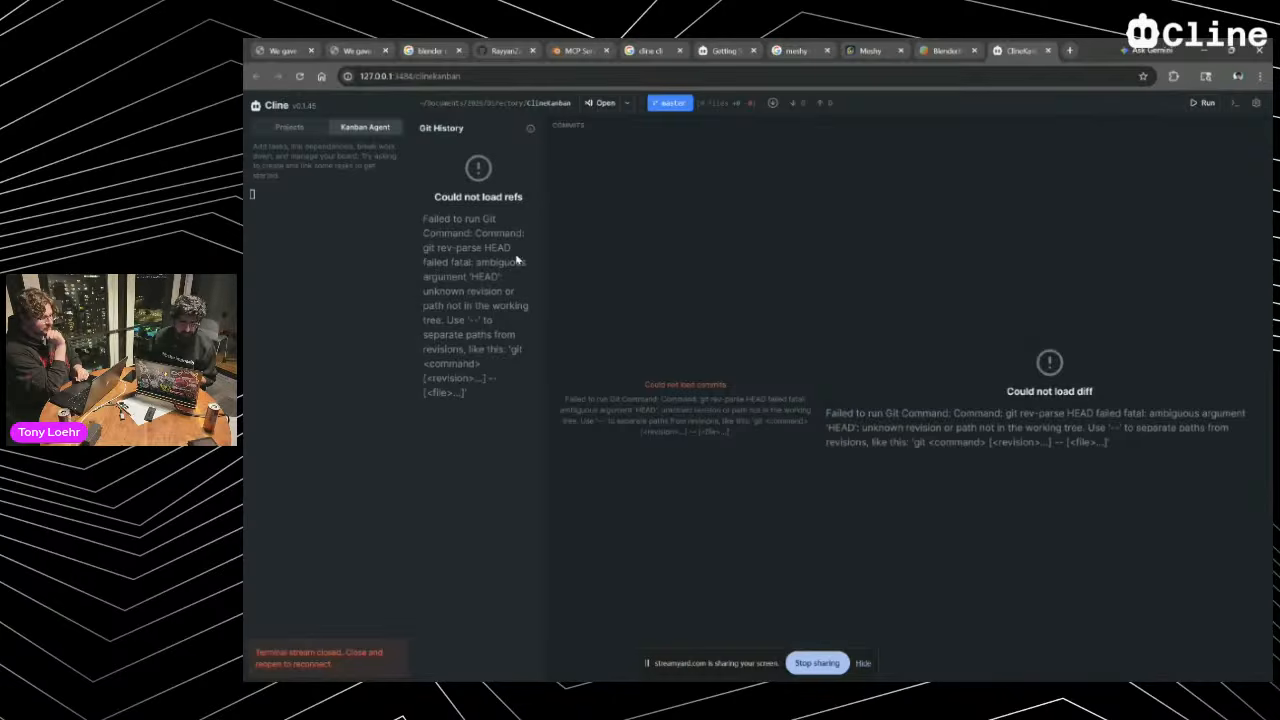
drag(426, 218, 512, 248)
click(505, 240)
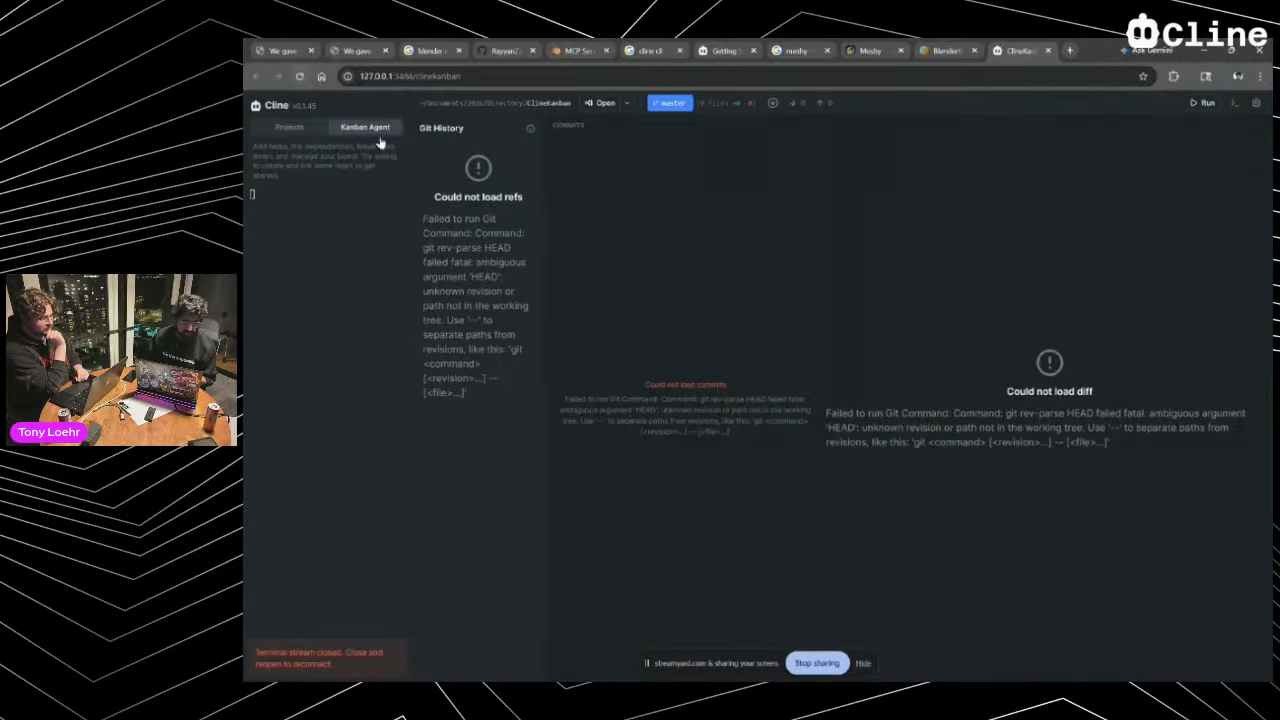
click(289, 127)
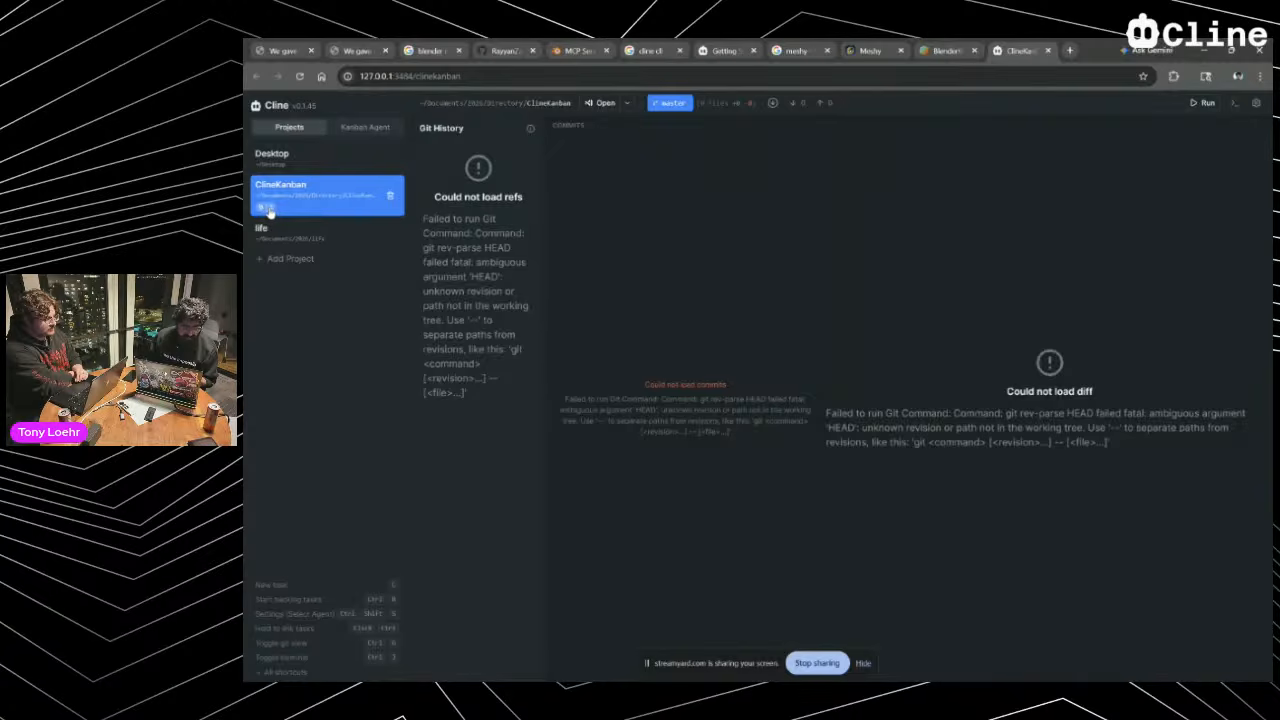
Return to PowerShell and stop the running Kanban server
key(alt+Tab)
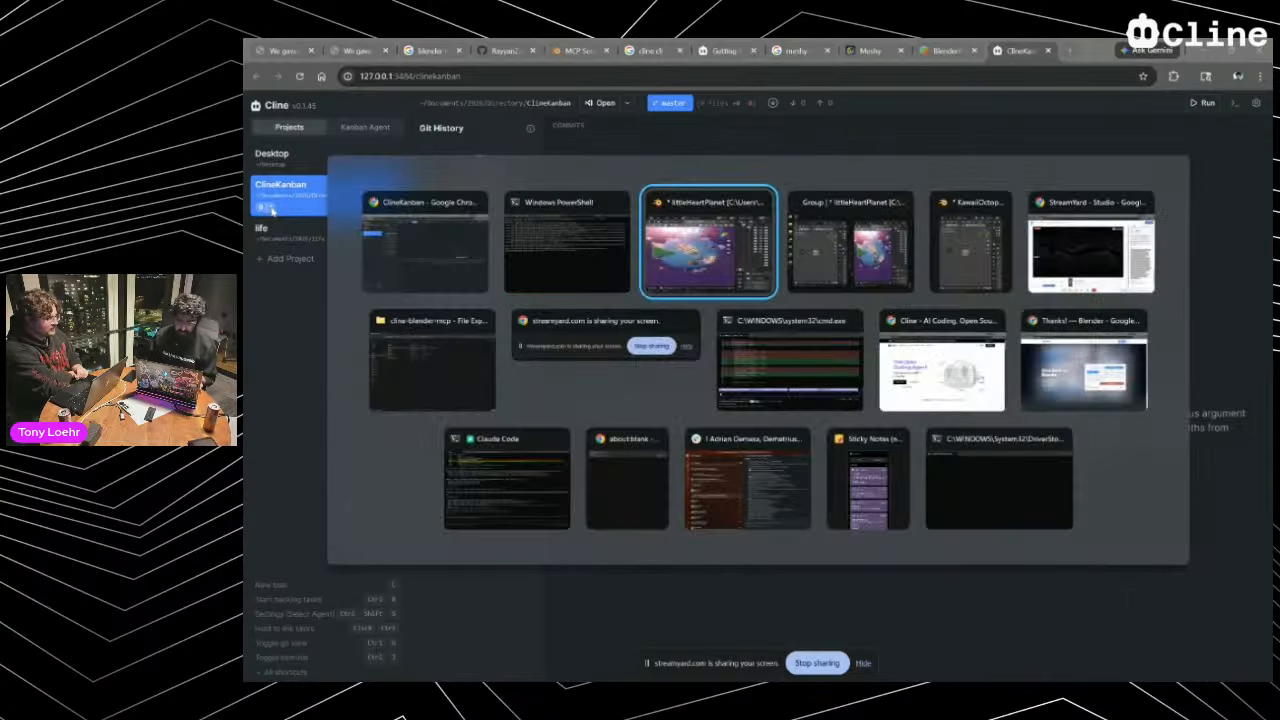
key(alt+shift+Tab)
key(alt+Tab)
key(alt+Tab)
key(alt+Tab)
key(alt+Tab)
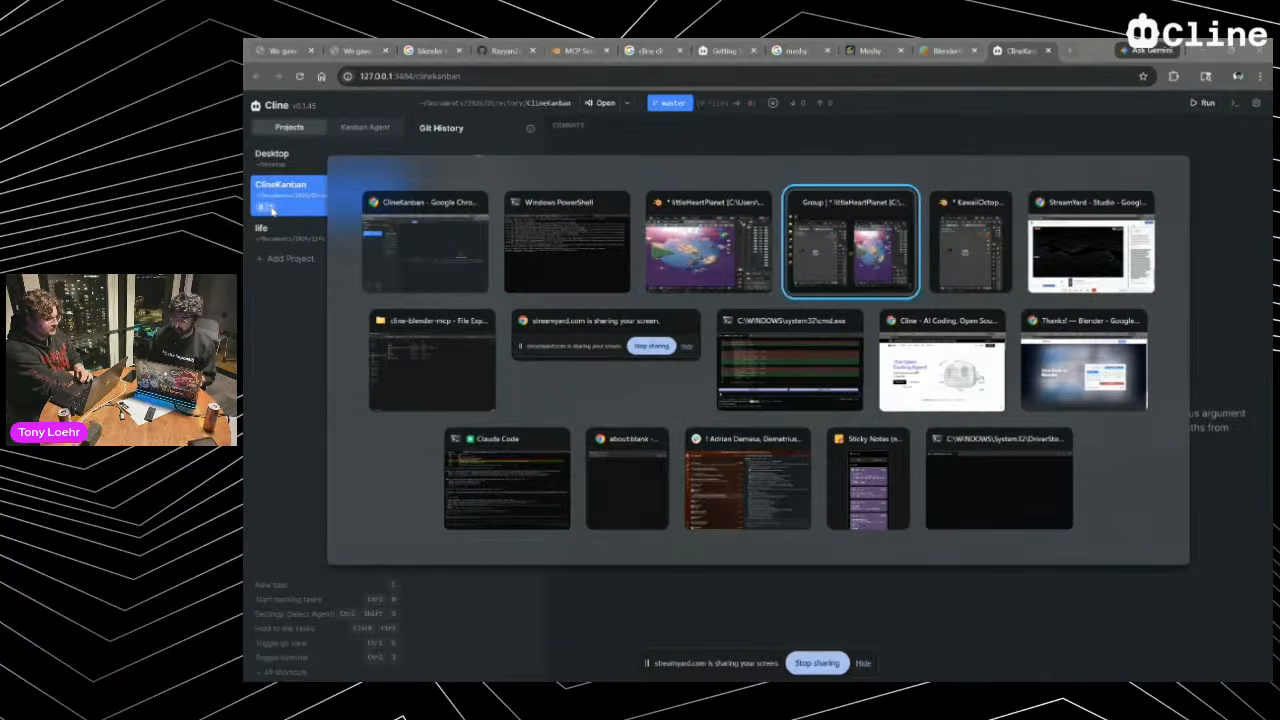
key(alt+shift+Tab)
key(alt+shift+Tab)
key(alt+shift+Tab)
key(alt+shift+Tab)
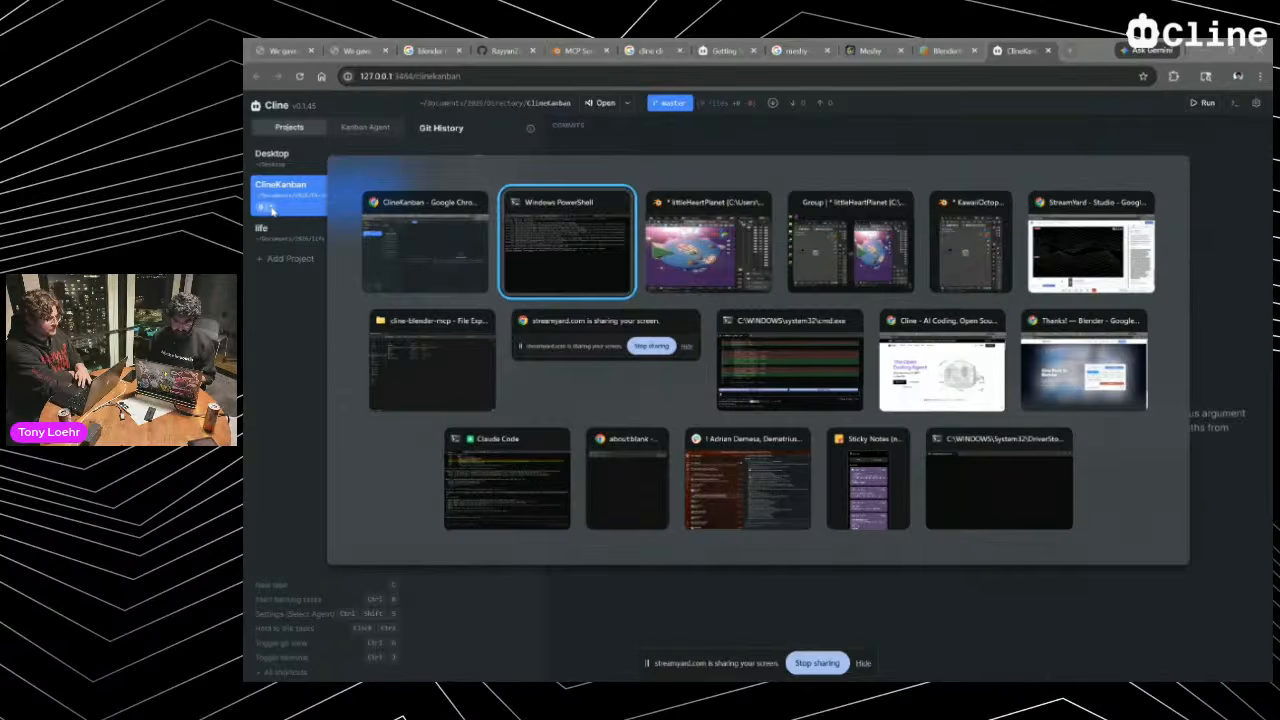
key(ctrl+c)
key(ctrl+c)
Launch Cline in its terminal interface and ask 'Did we push?'
text(clear)
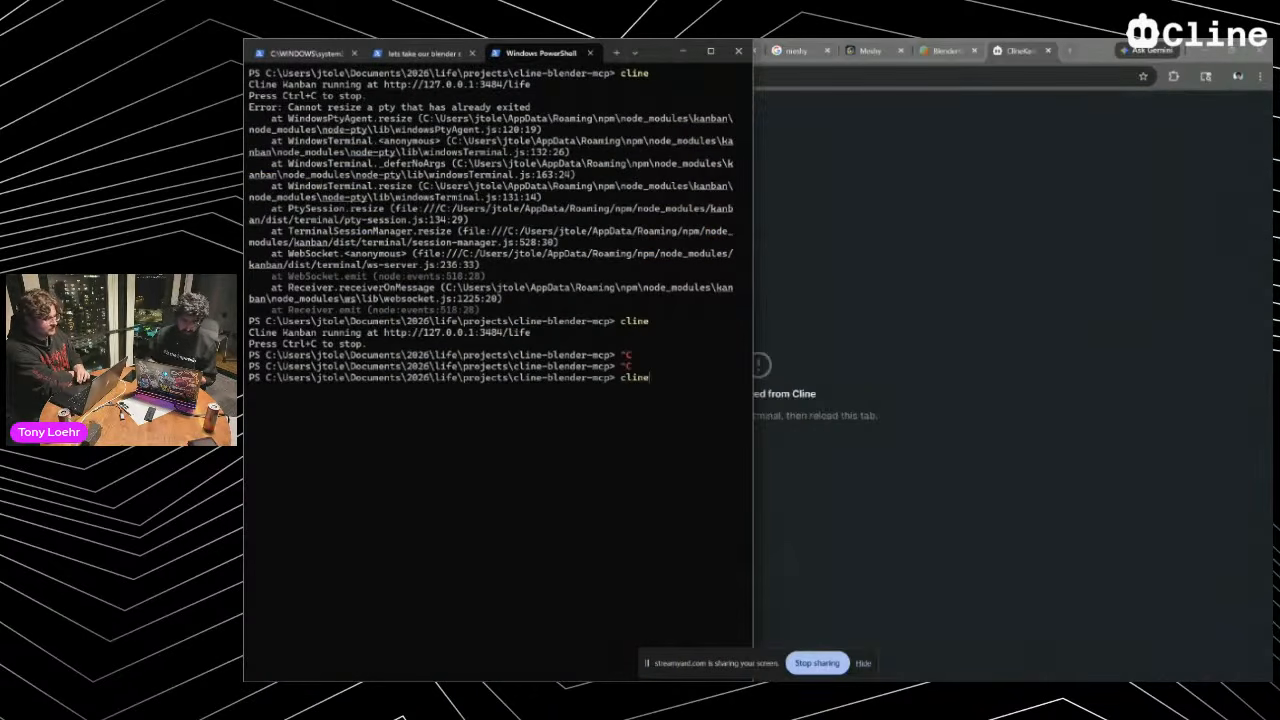
text( --tui)
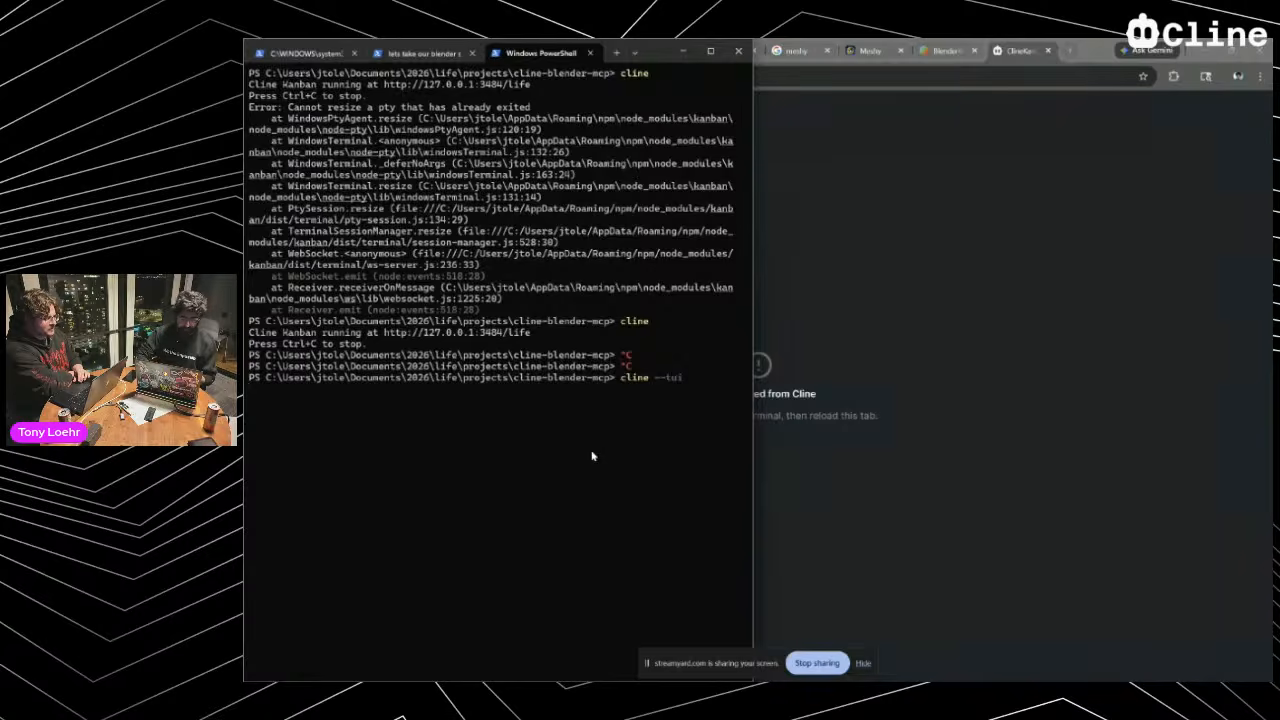
key(Return)
text(Did we push?)
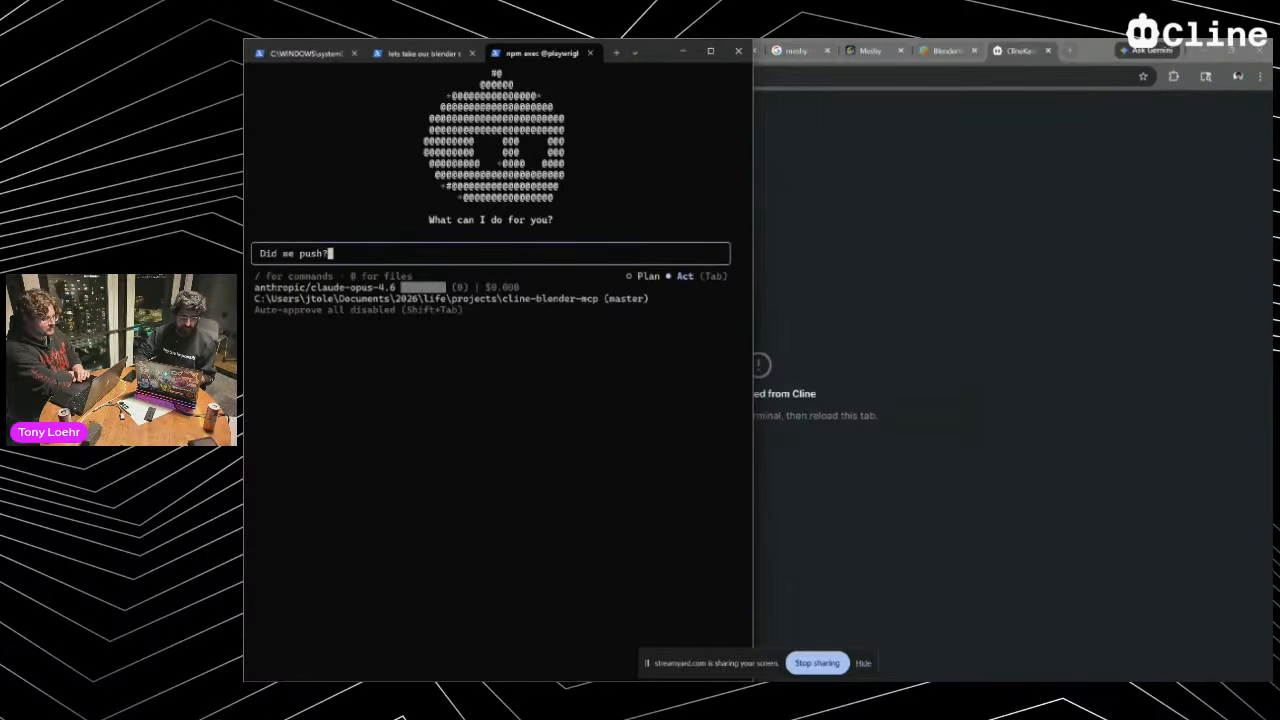
key(Return)
Review the finished Blender task tab, then maximize Blender and orbit around the planet
click(420, 53)
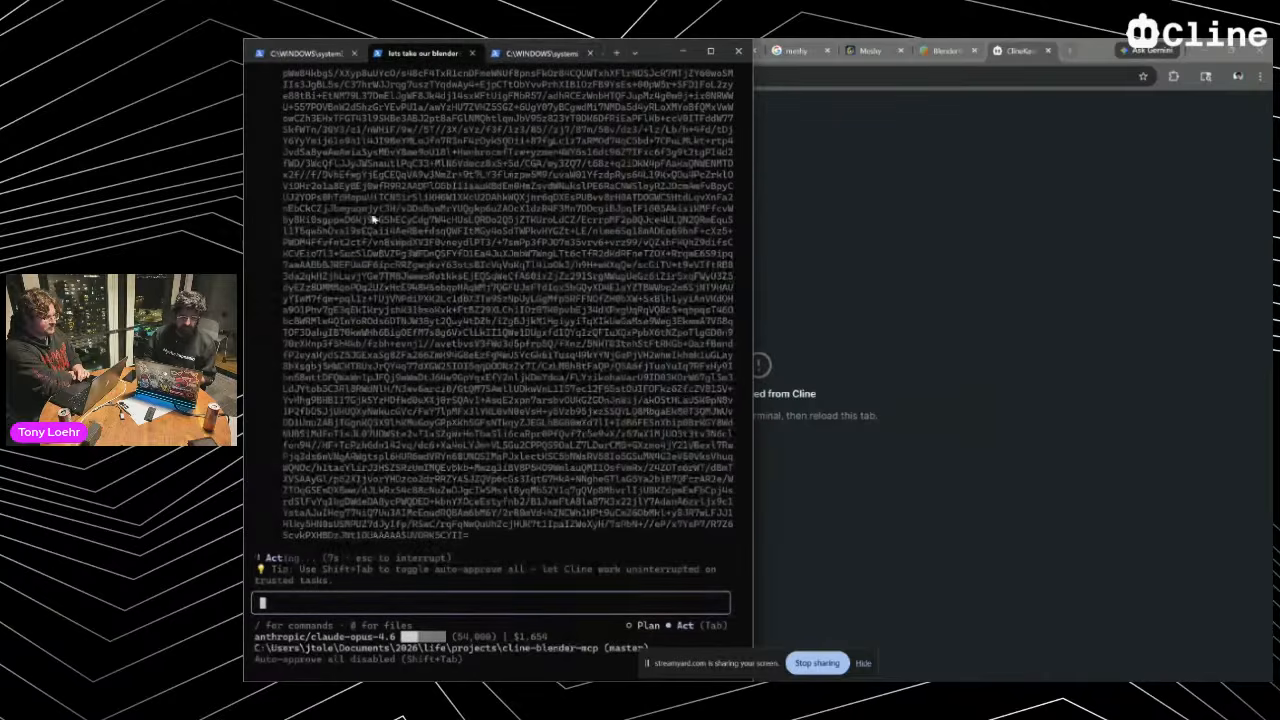
key(ctrl+shift+Tab)
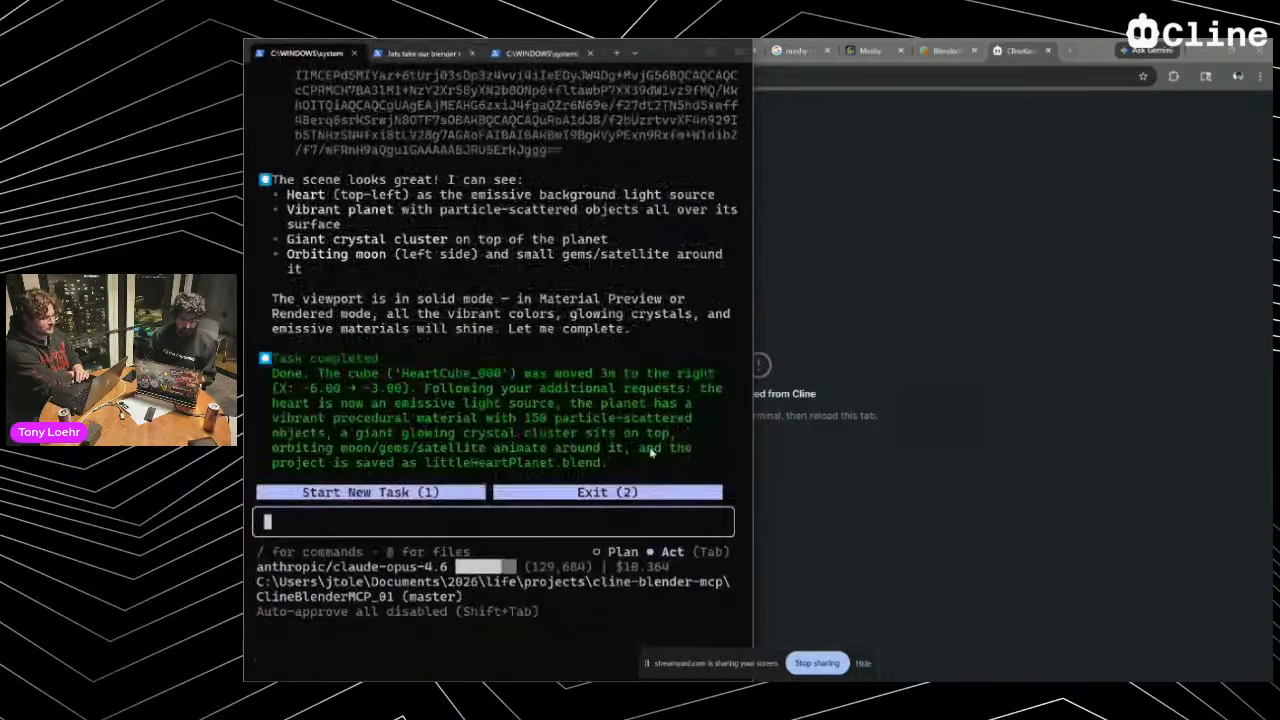
key(alt+Tab)
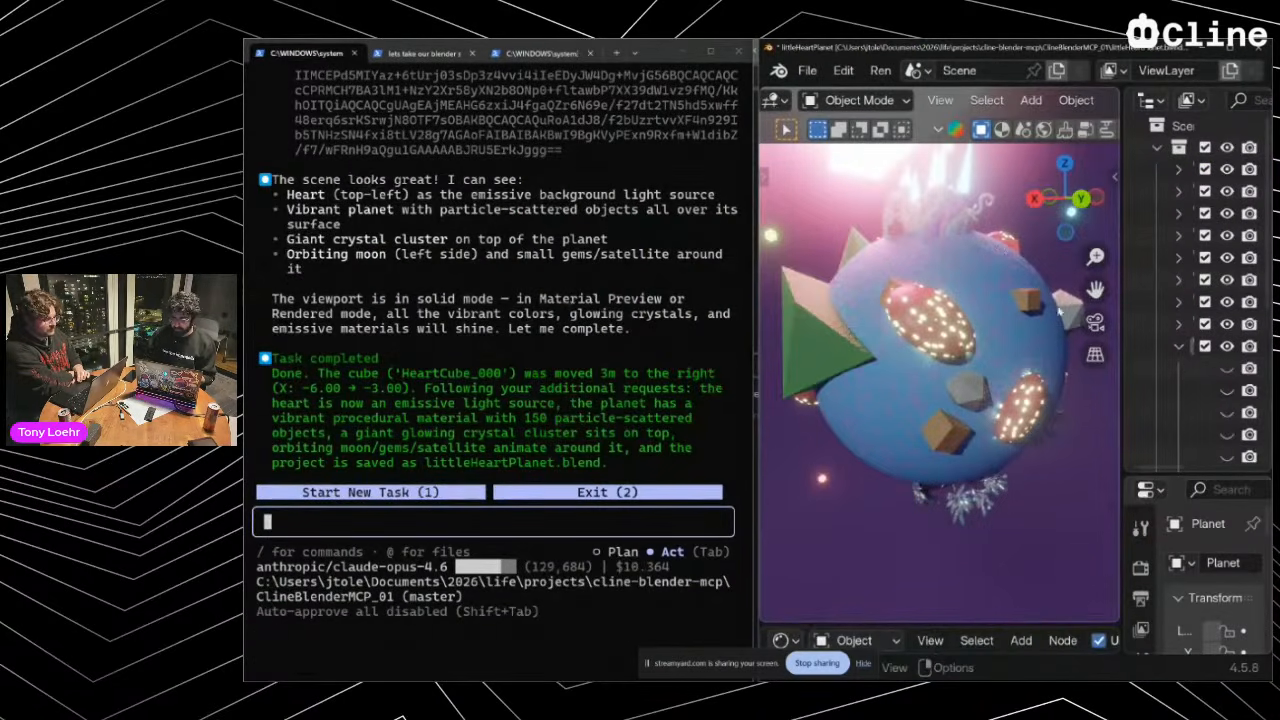
click(1228, 48)
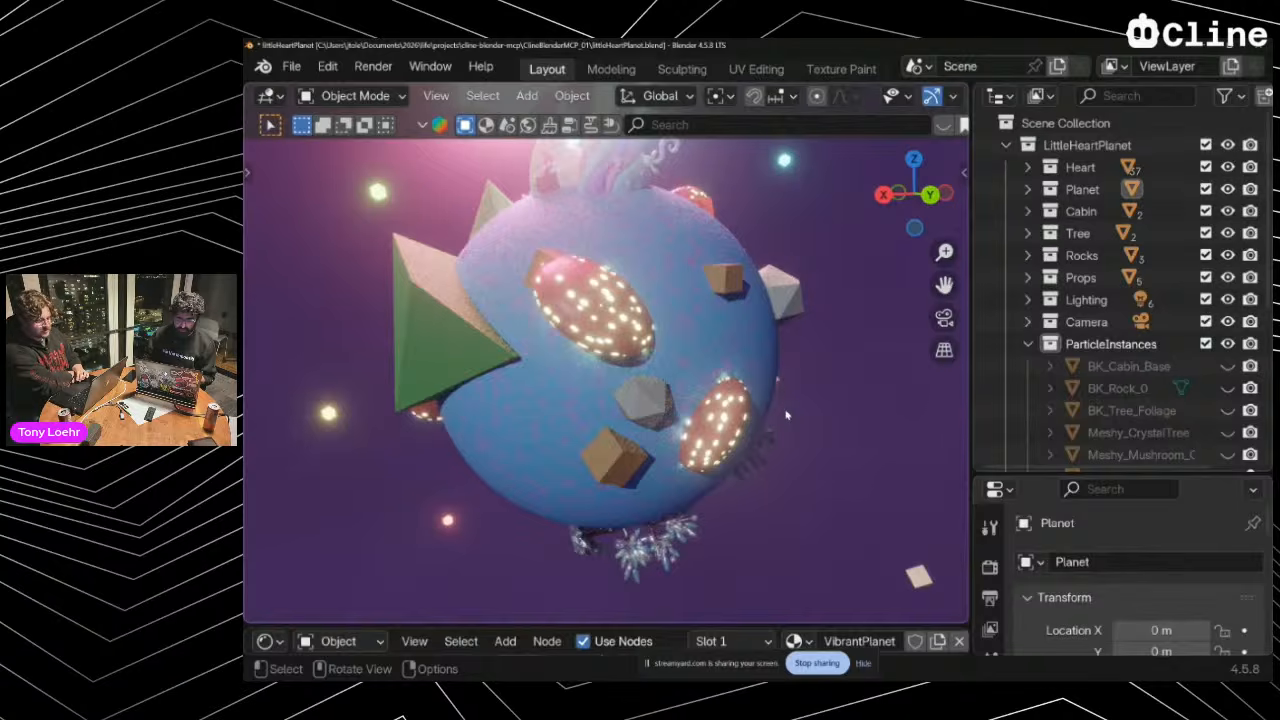
shift+scroll(786, 415, up, 3)
middle_drag(786, 415, 880, 310)
key(alt+Tab)
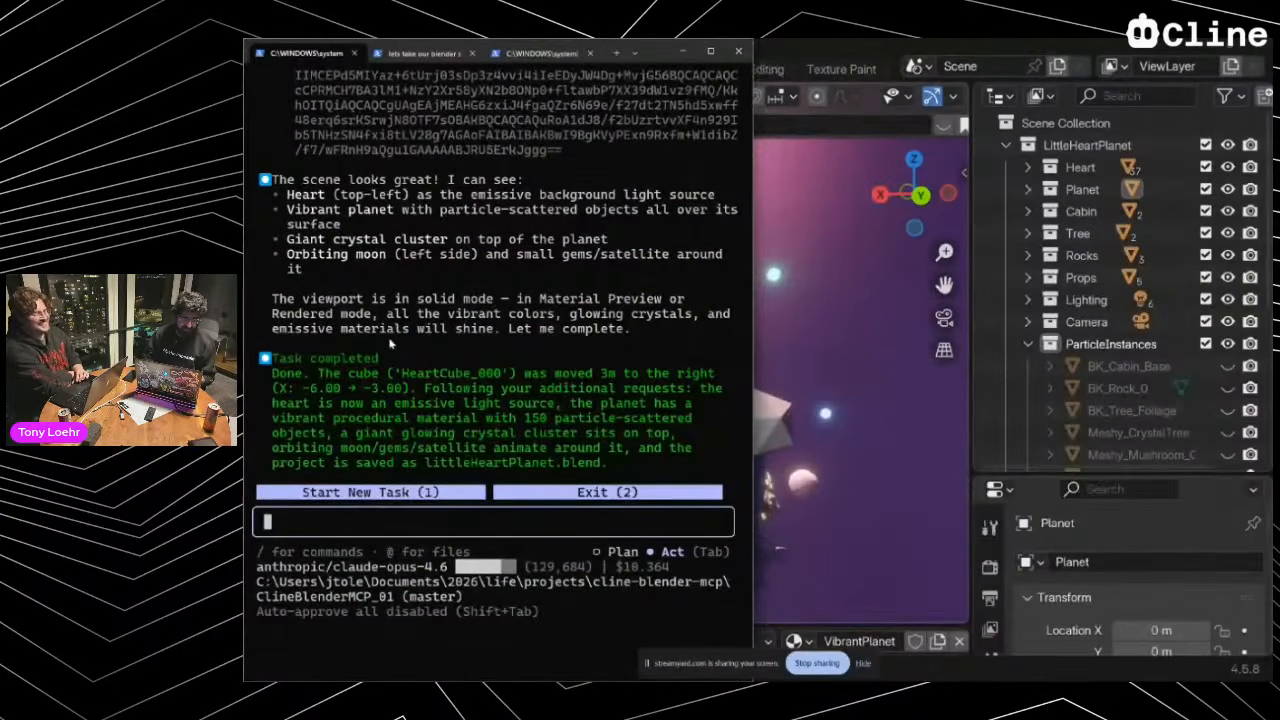
Read the 'Did we push?' session's git output reporting no remote configured
click(428, 53)
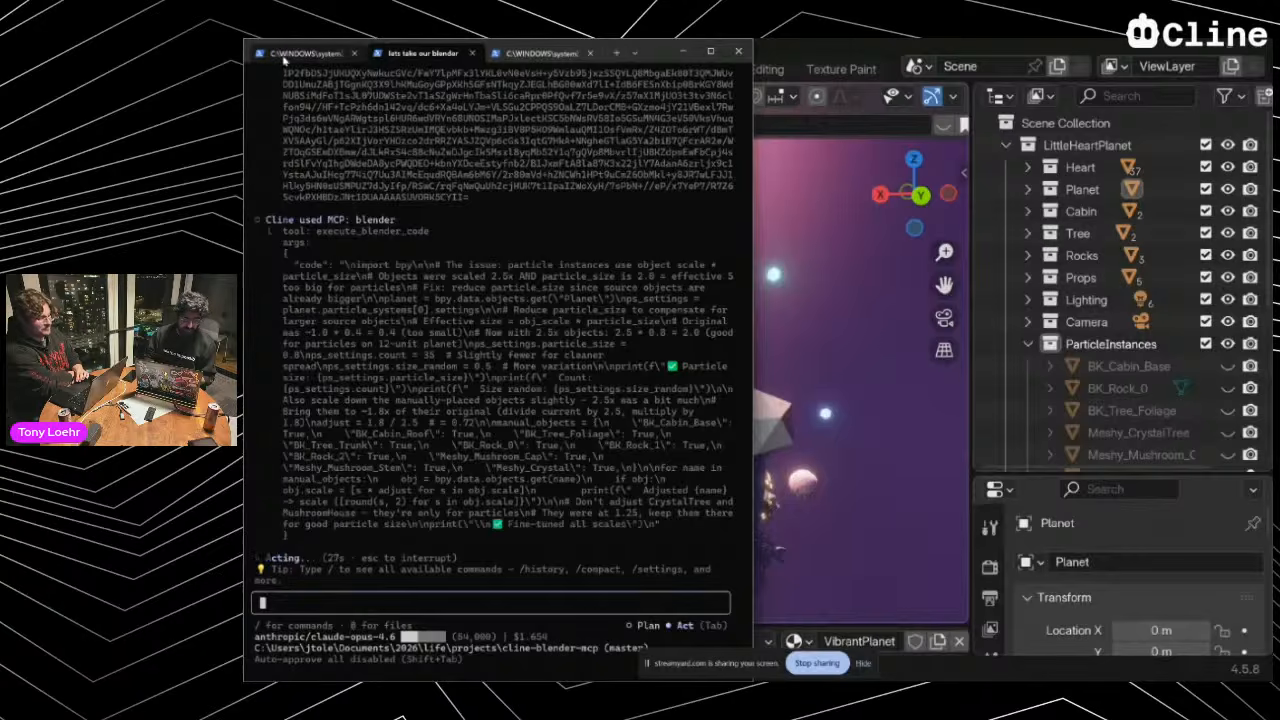
click(305, 53)
click(546, 53)
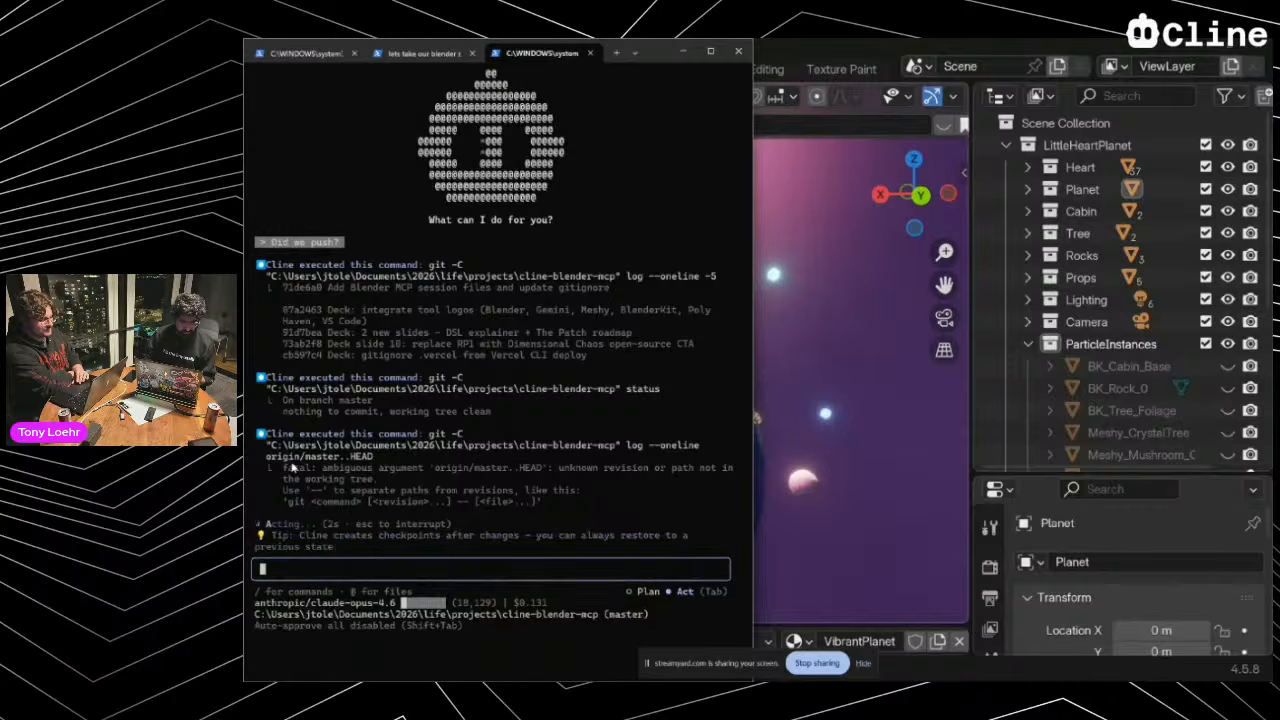
drag(319, 467, 460, 474)
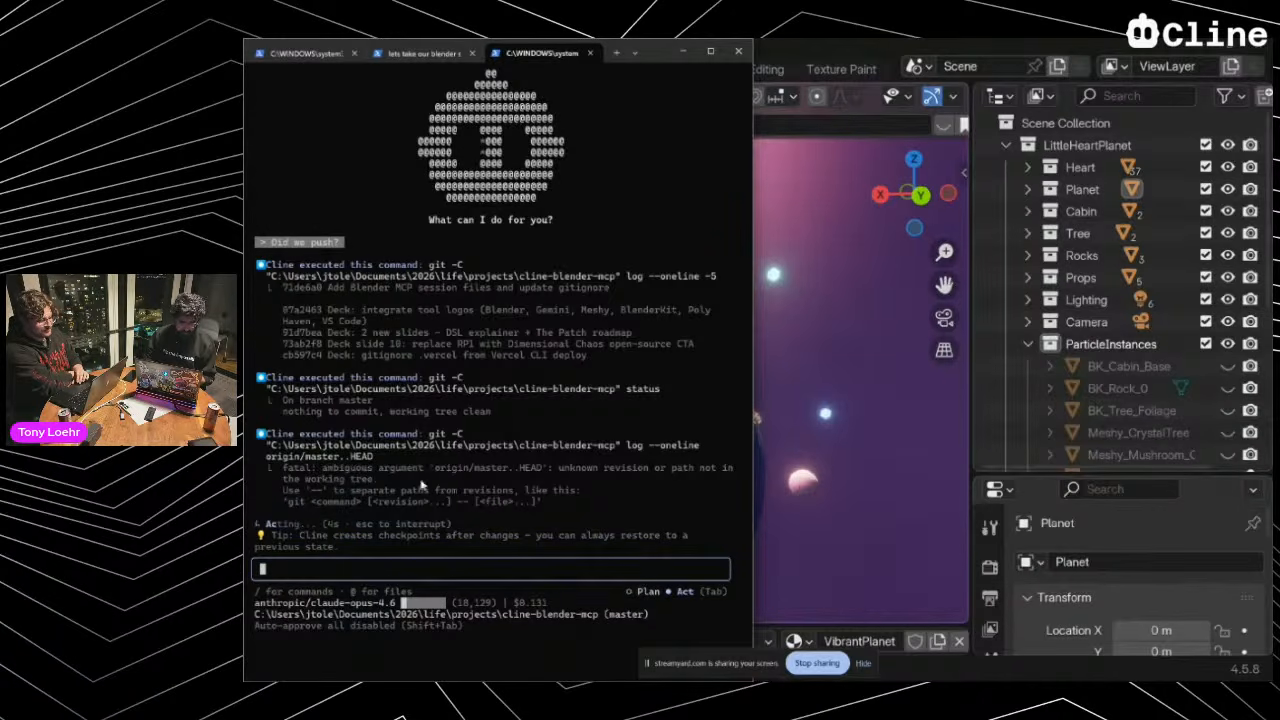
drag(323, 478, 389, 491)
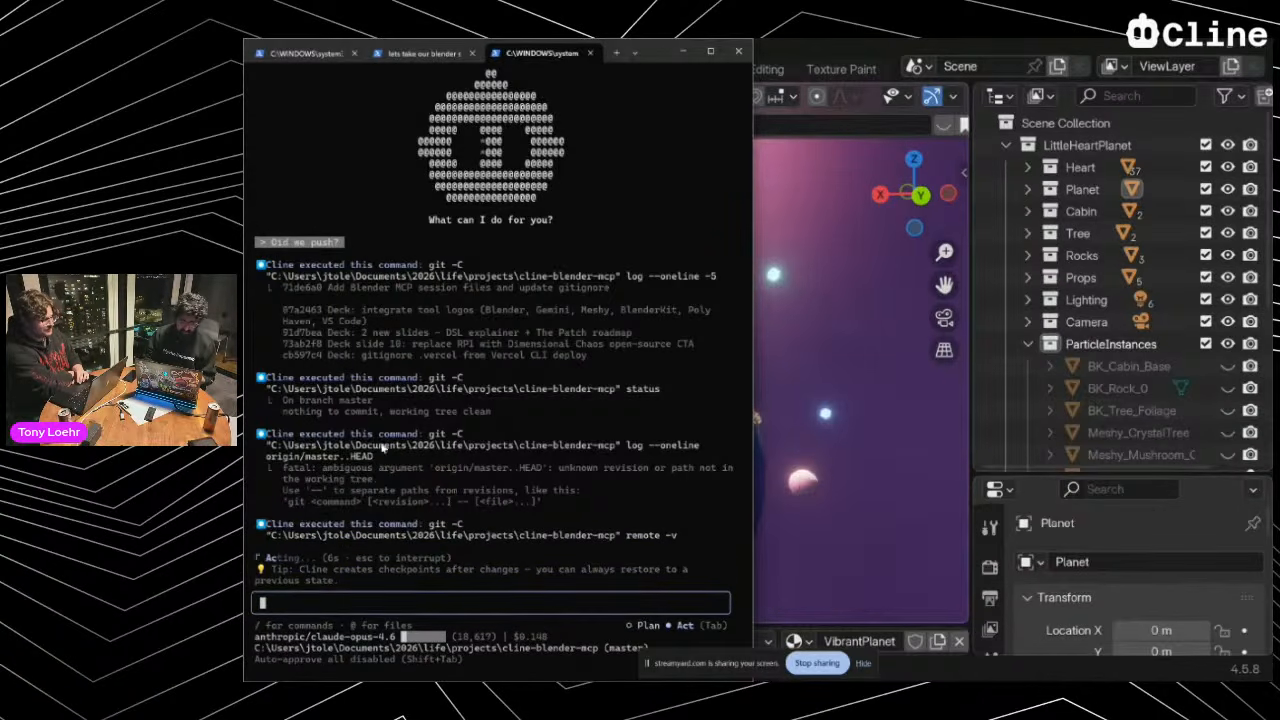
drag(385, 527, 499, 536)
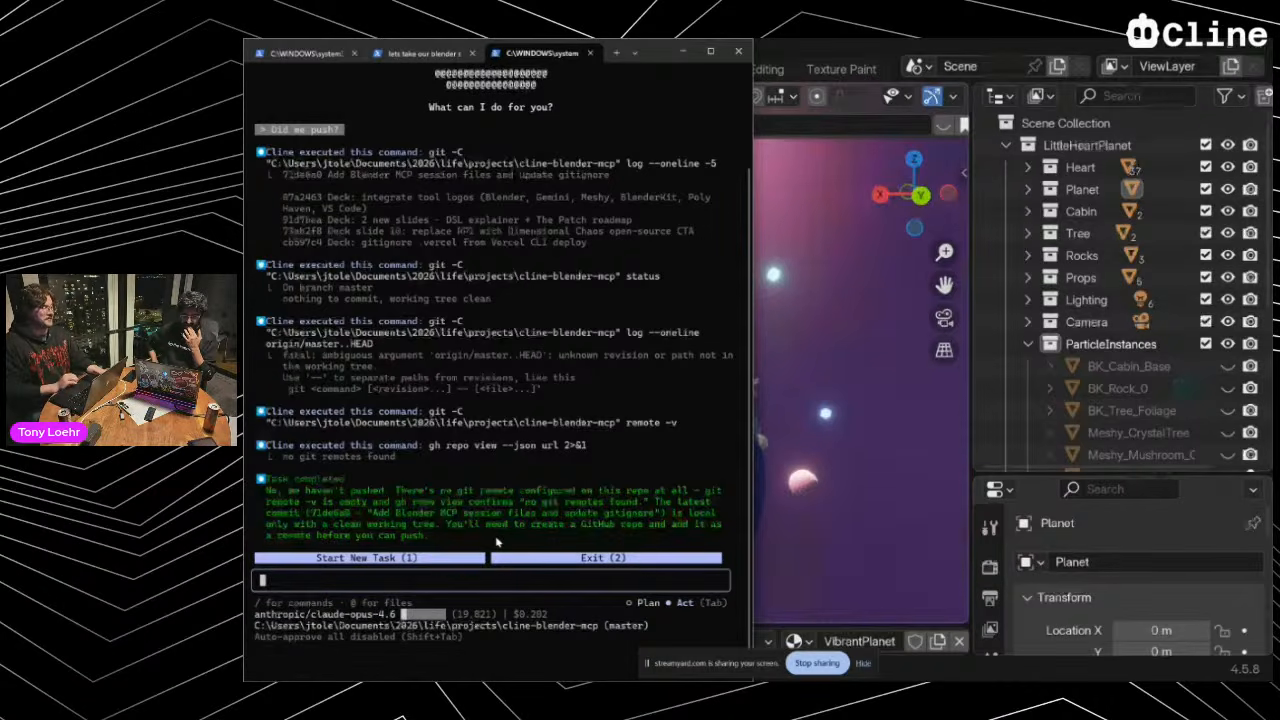
Discard the half-written question, quit Cline, relaunch cline, and show the Blender session tab
text(Why cant the kanba)
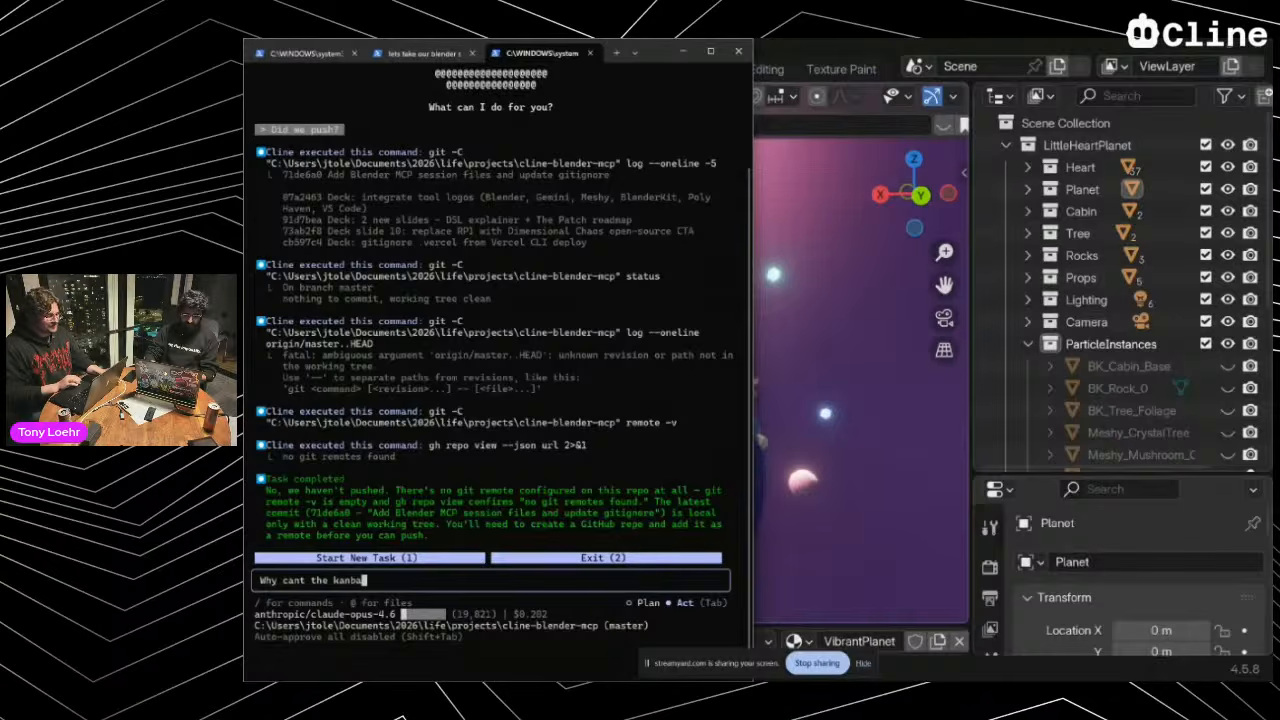
key(BackSpace)
key(BackSpace)
key(BackSpace)
key(BackSpace)
key(BackSpace)
key(BackSpace)
key(BackSpace)
key(BackSpace)
key(BackSpace)
key(BackSpace)
key(BackSpace)
key(BackSpace)
key(BackSpace)
key(BackSpace)
key(BackSpace)
key(BackSpace)
key(BackSpace)
key(BackSpace)
key(ctrl+c)
key(ctrl+c)
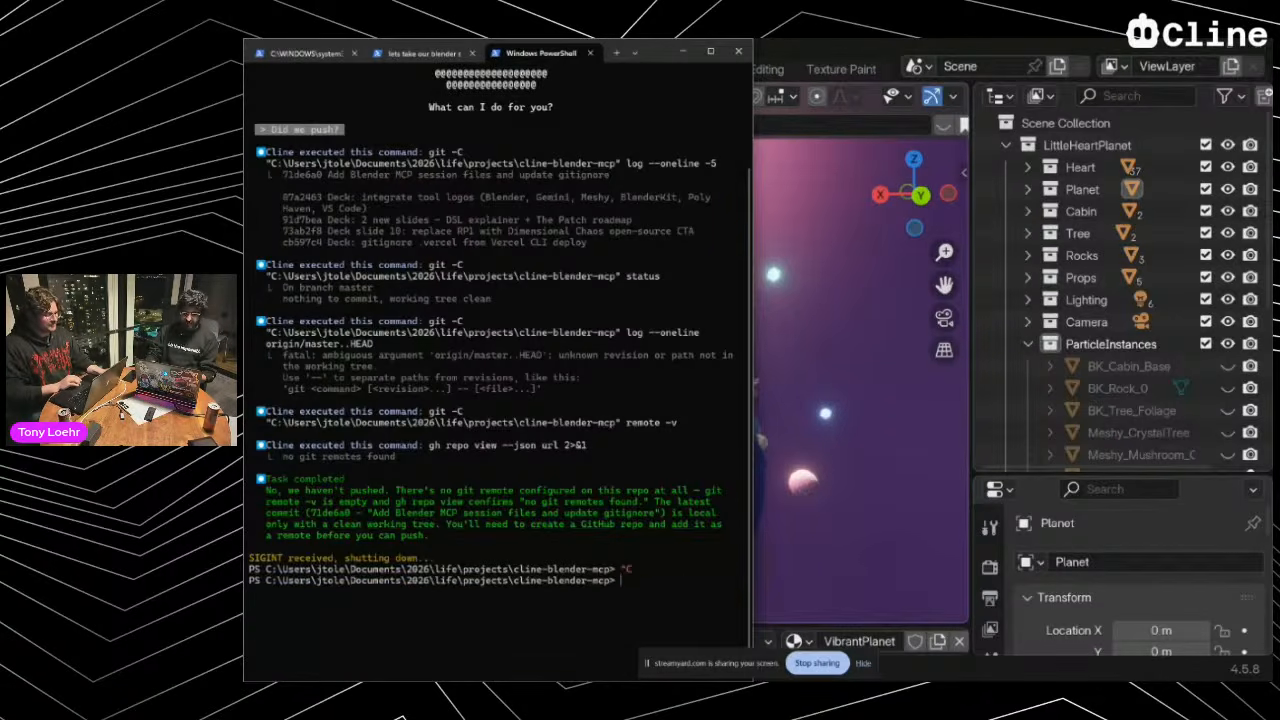
text(cline)
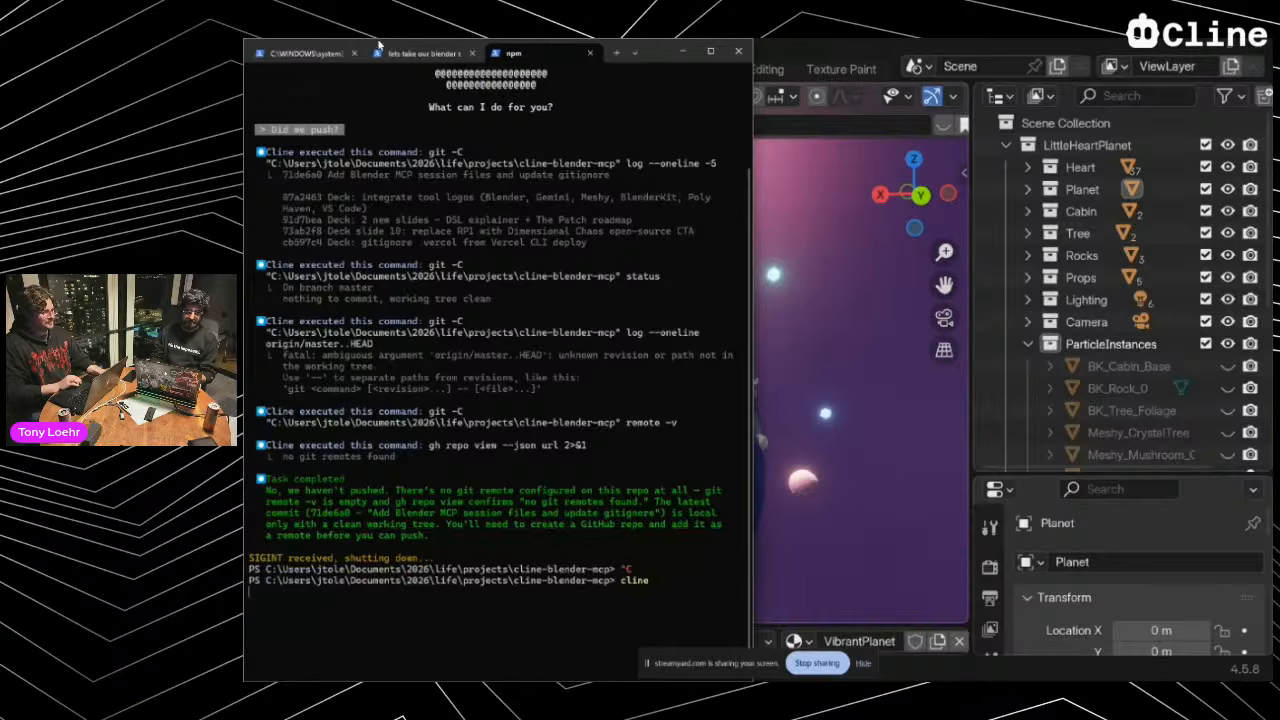
click(406, 53)
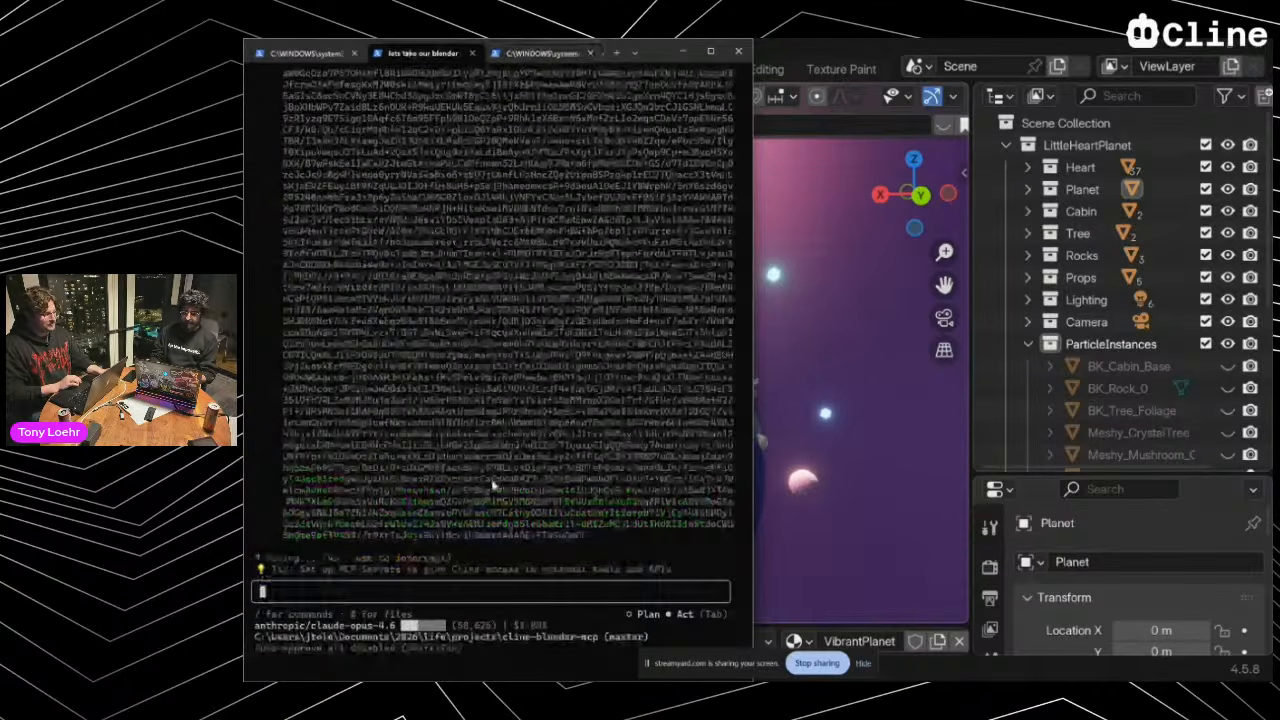
Close the ClineKanban page, reopen the project's Kanban Agent panel, now showing Disconnected
click(843, 418)
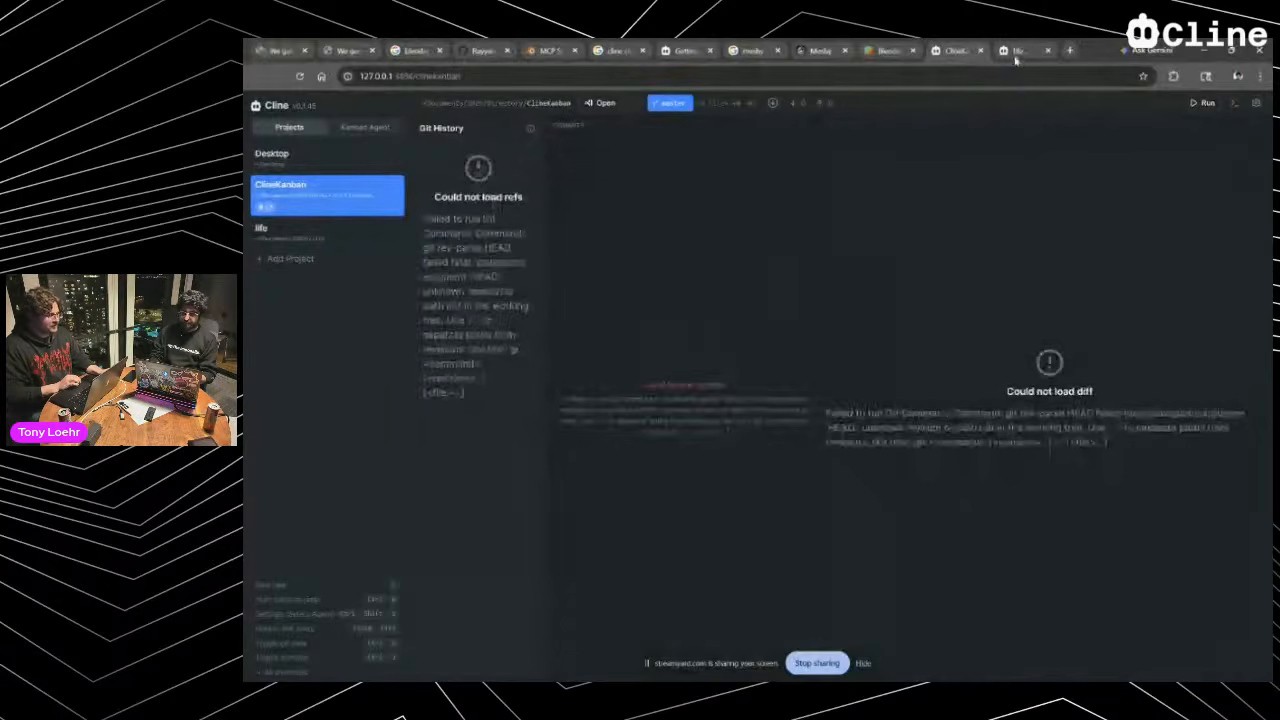
click(980, 50)
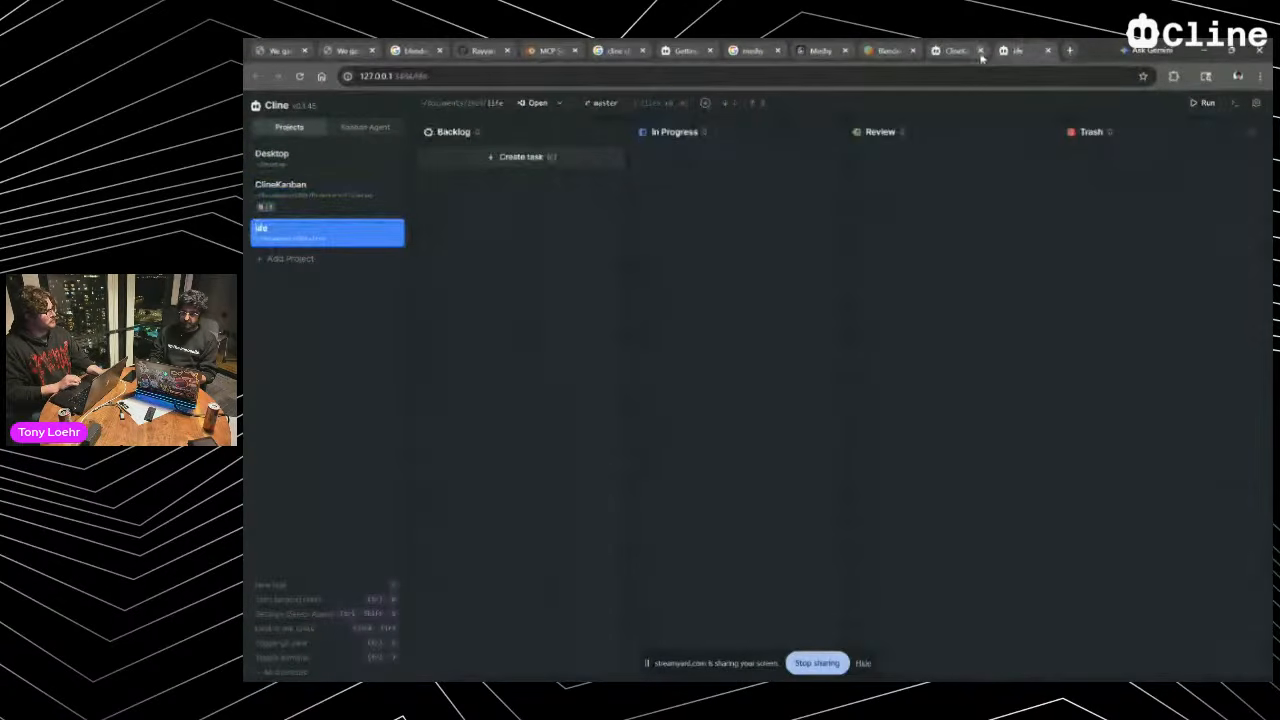
click(296, 200)
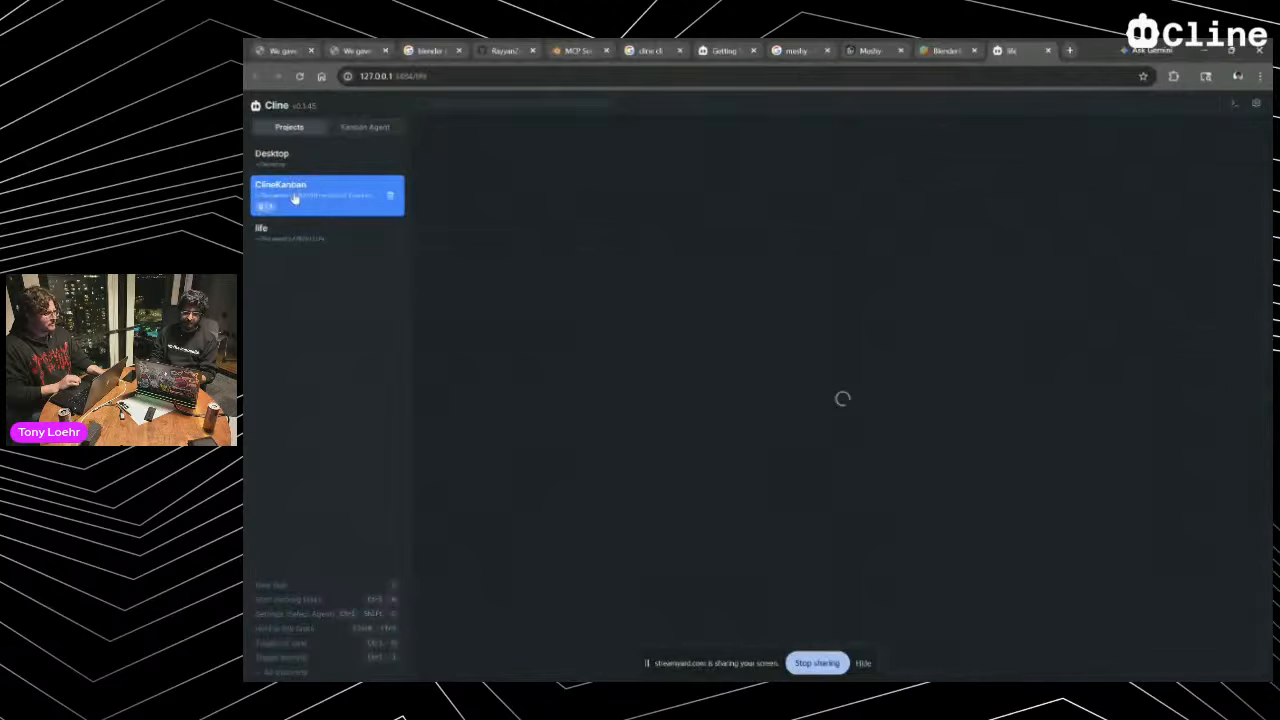
click(340, 130)
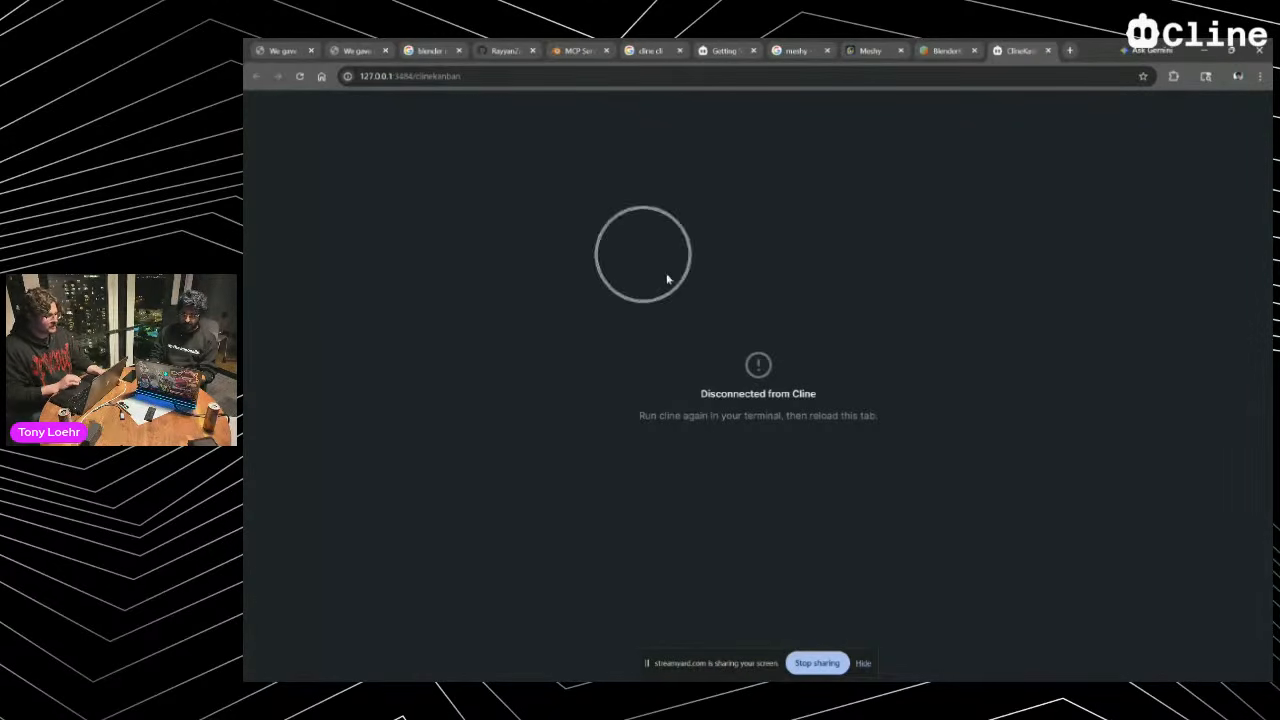
key(alt+Tab)
key(alt+Tab)
key(alt+Tab)
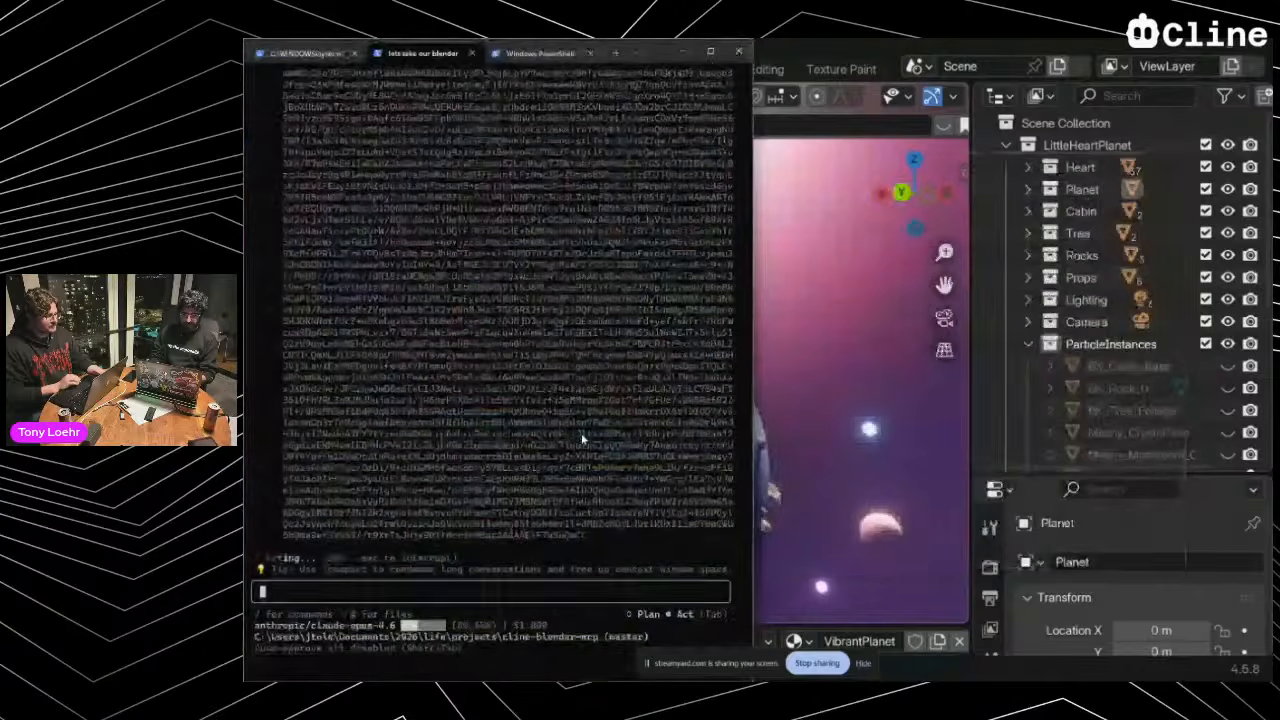
key(alt+Tab)
Copy the Kanban 'Cannot resize a pty' error output from the PowerShell tab
key(alt+shift+Tab)
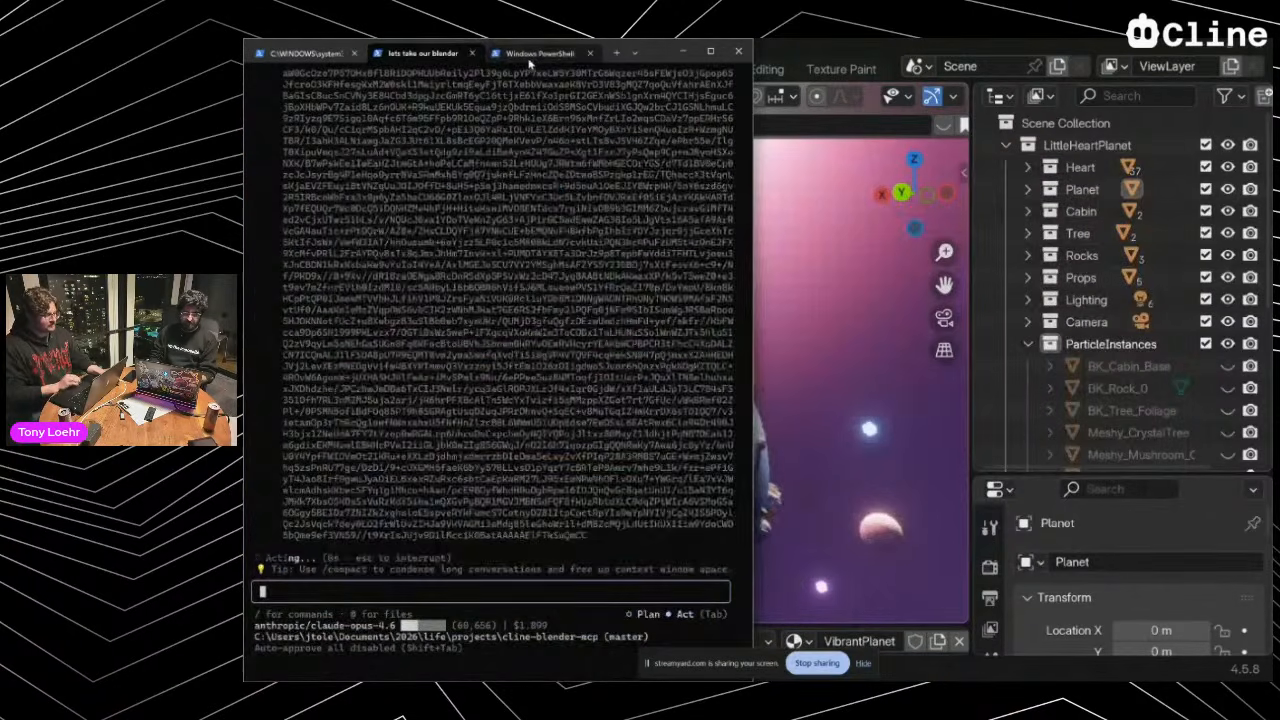
click(540, 53)
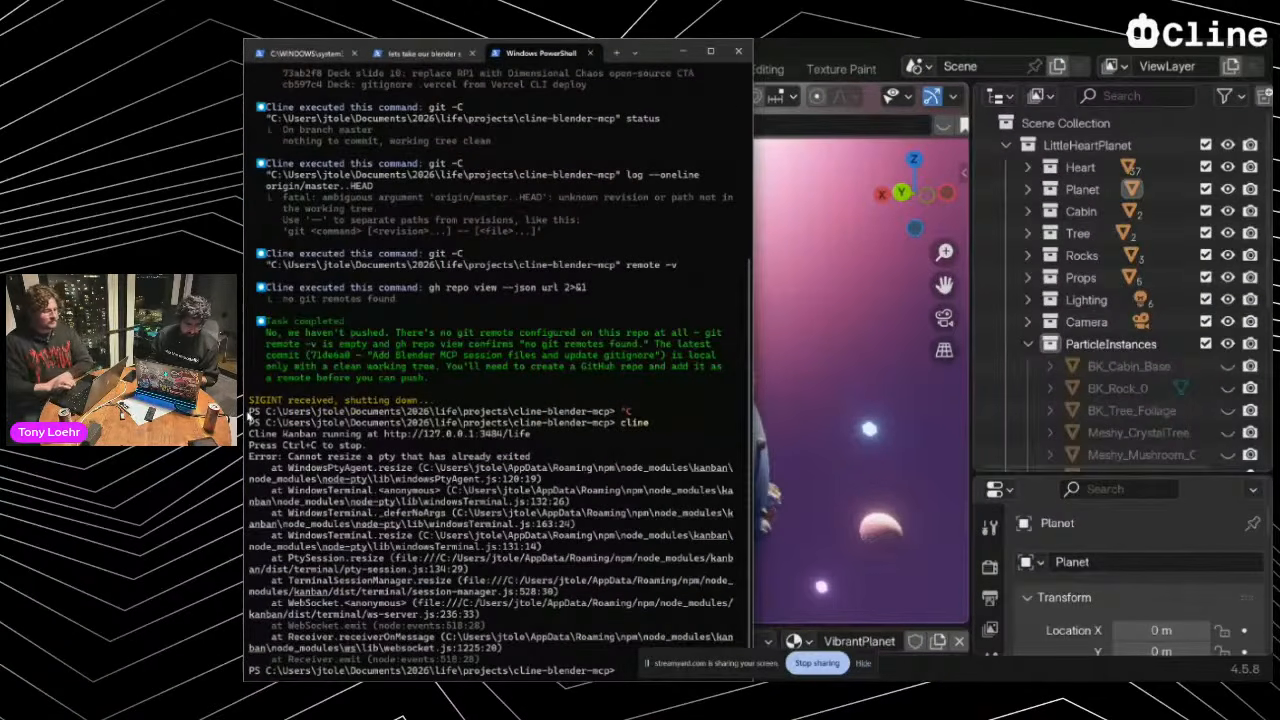
drag(252, 436, 625, 670)
key(ctrl+c)
Start cline --tui and submit the pasted error trace as its prompt
text(cli)
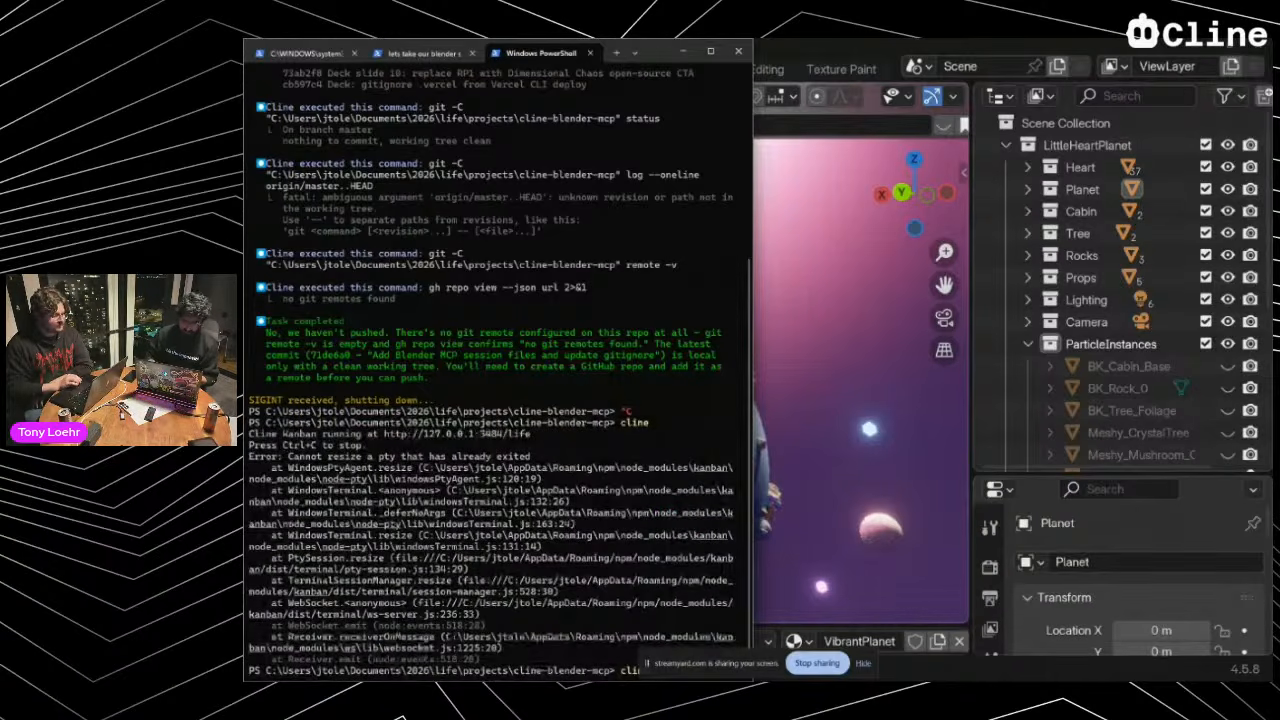
drag(856, 664, 936, 537)
text(ne --tui)
key(Return)
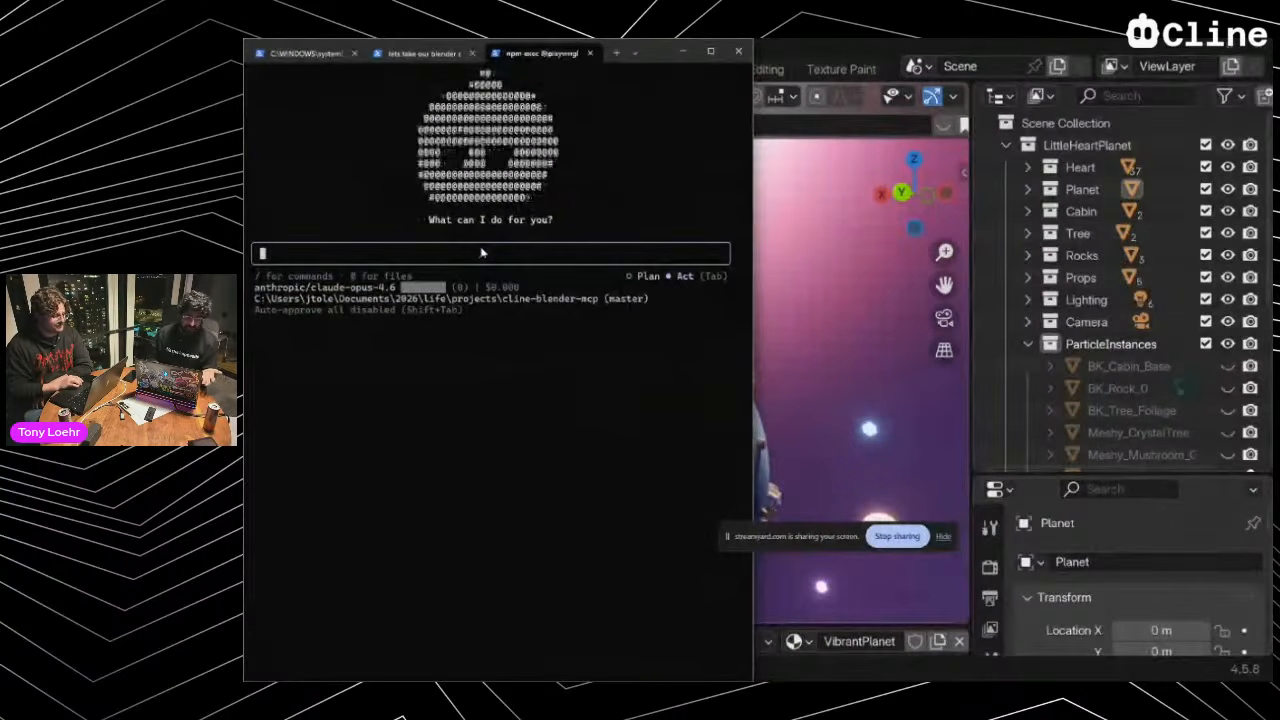
key(ctrl+v)
click(421, 446)
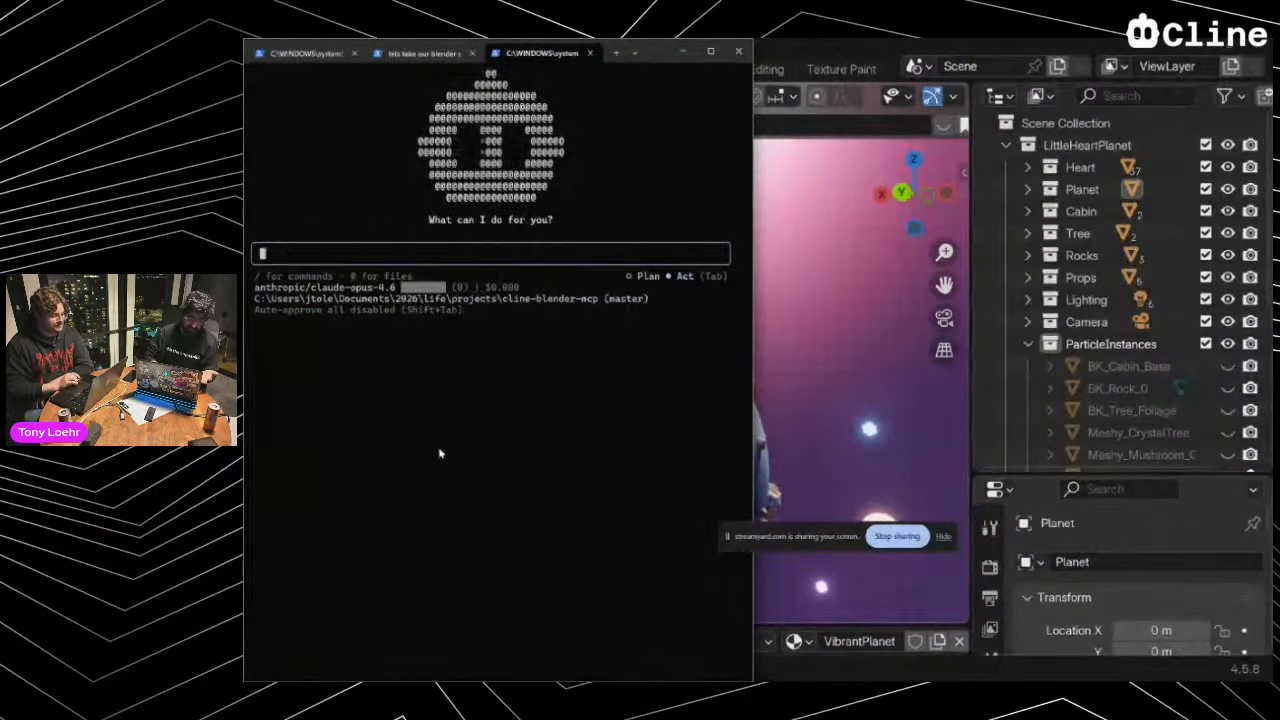
key(Return)
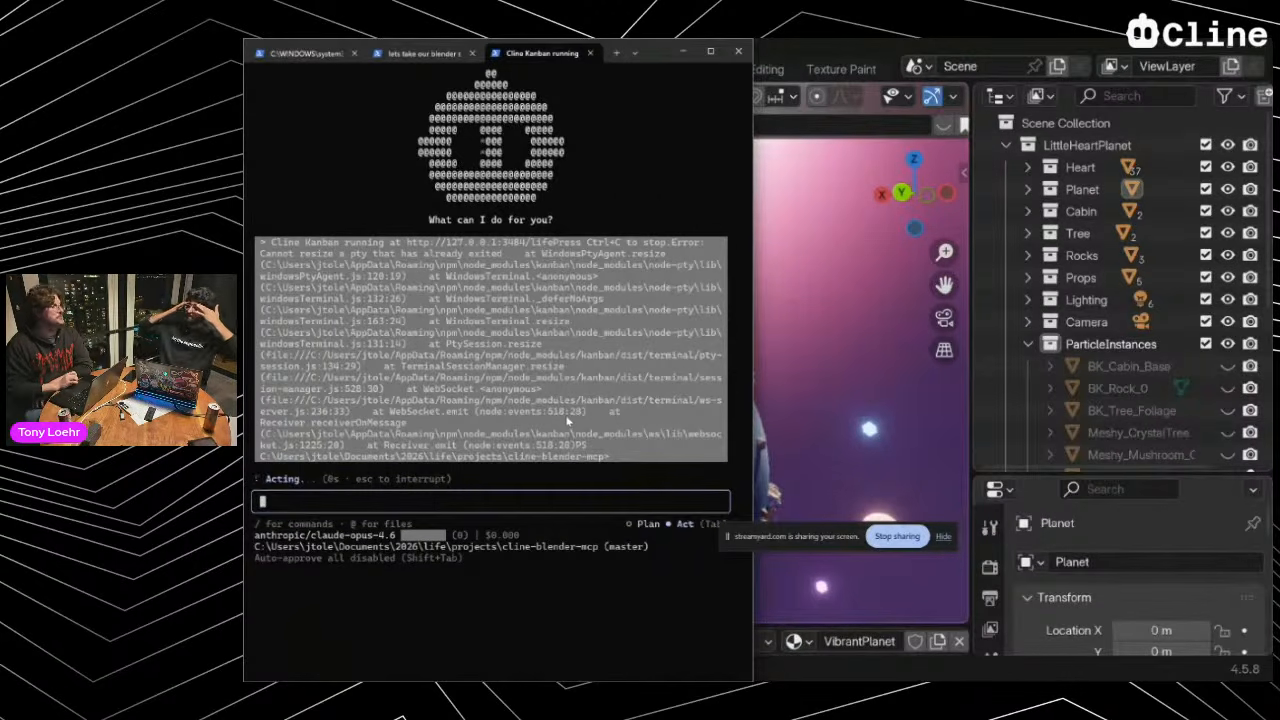
Bring Blender forward, toggling the planet into edit mode and starting animation playback
click(441, 52)
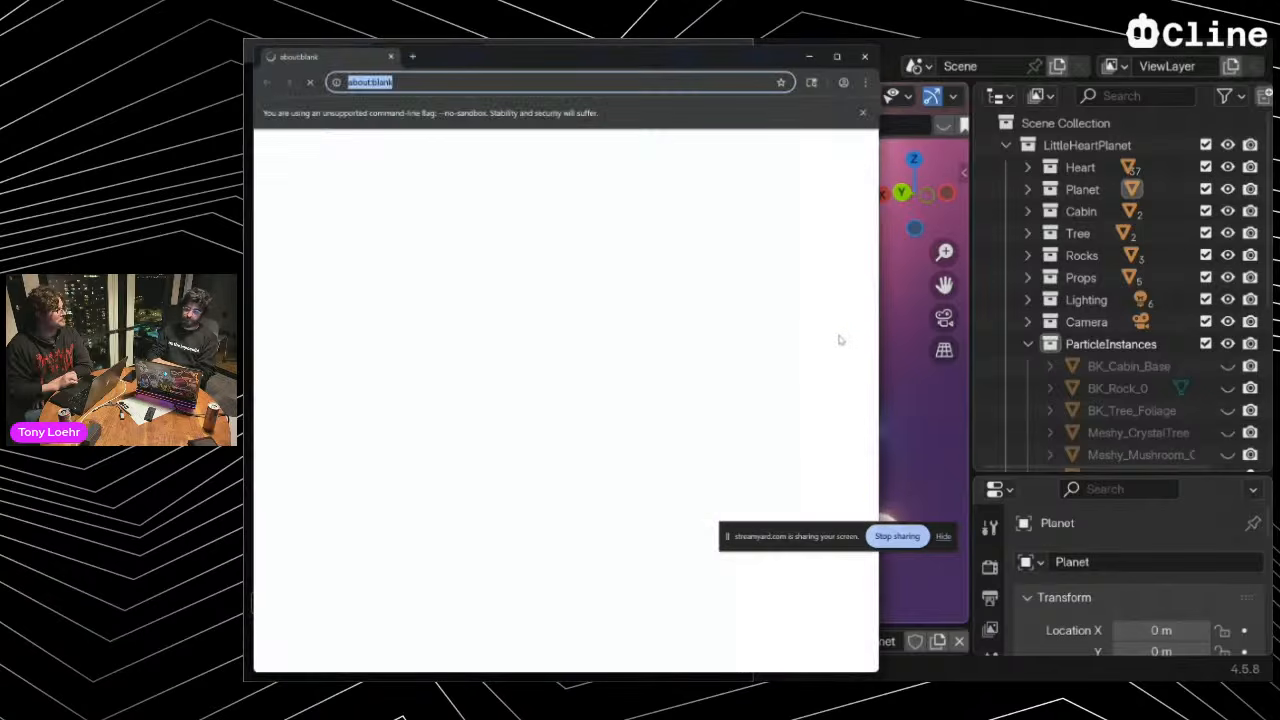
click(917, 374)
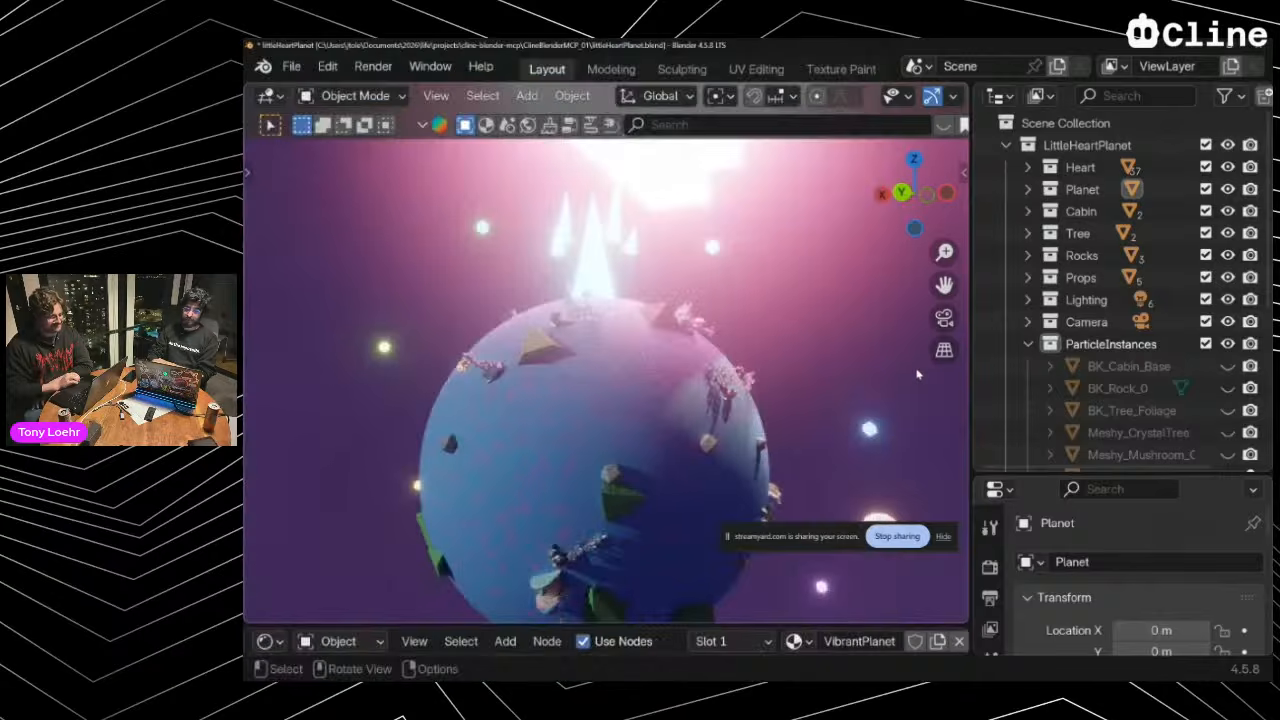
key(super)
key(super)
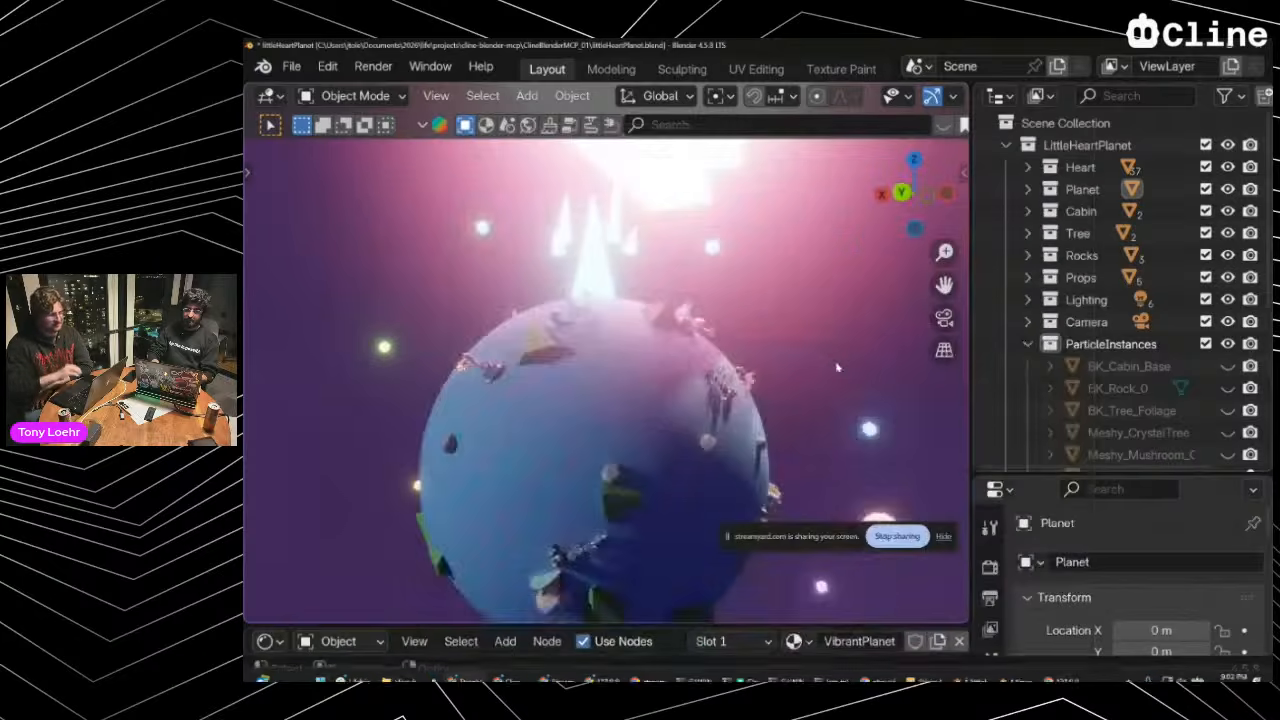
key(Tab)
key(space)
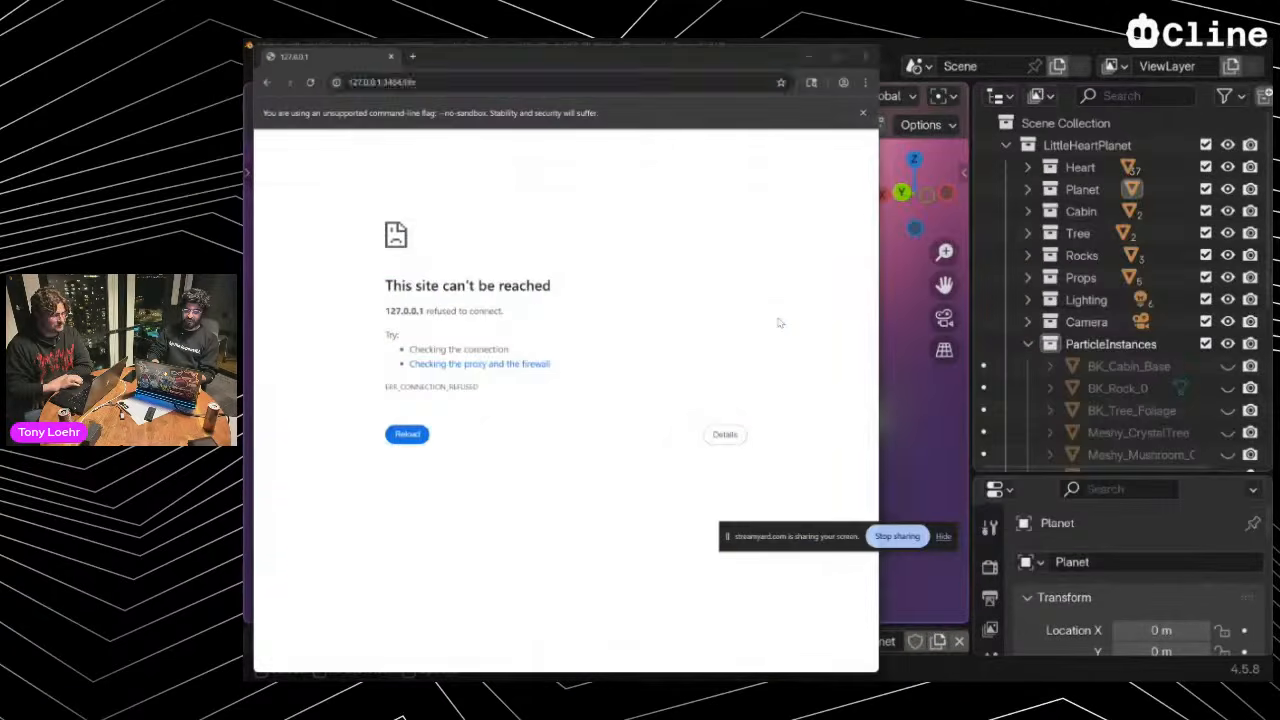
Follow the Kanban session as Cline starts the server, then return to Blender
key(alt+Tab)
key(alt+Tab)
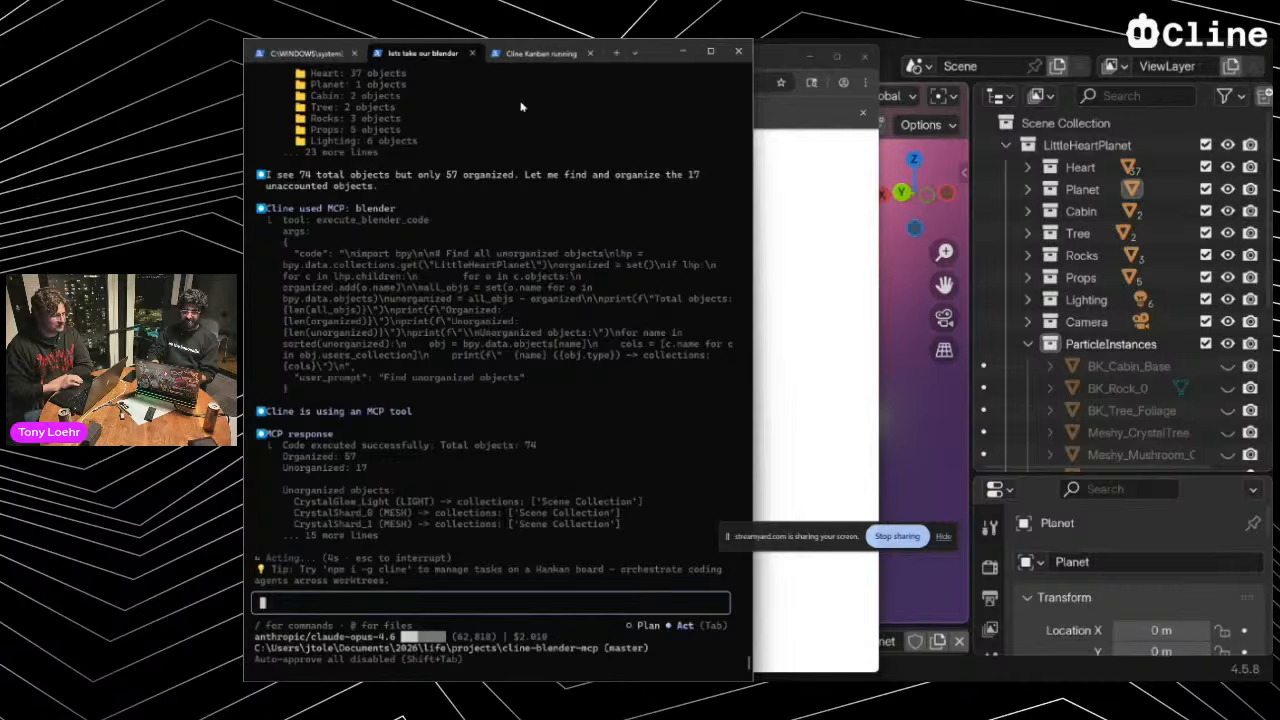
click(541, 53)
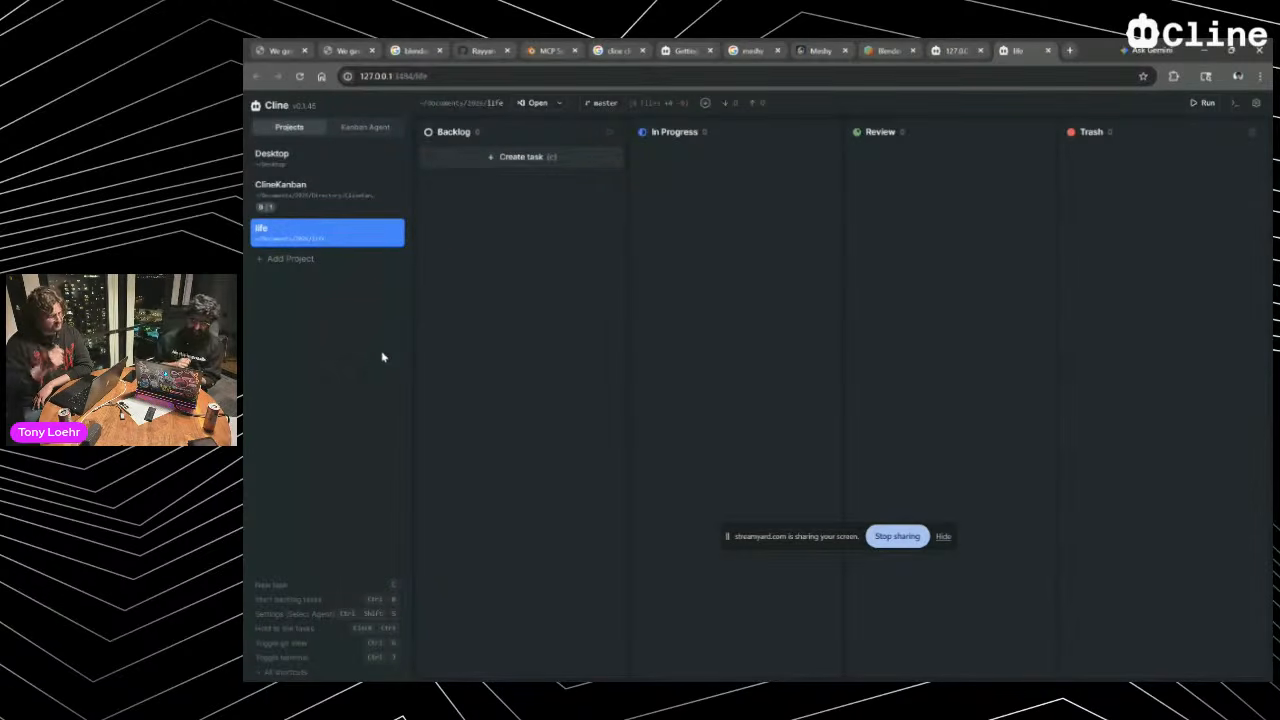
key(alt+Tab)
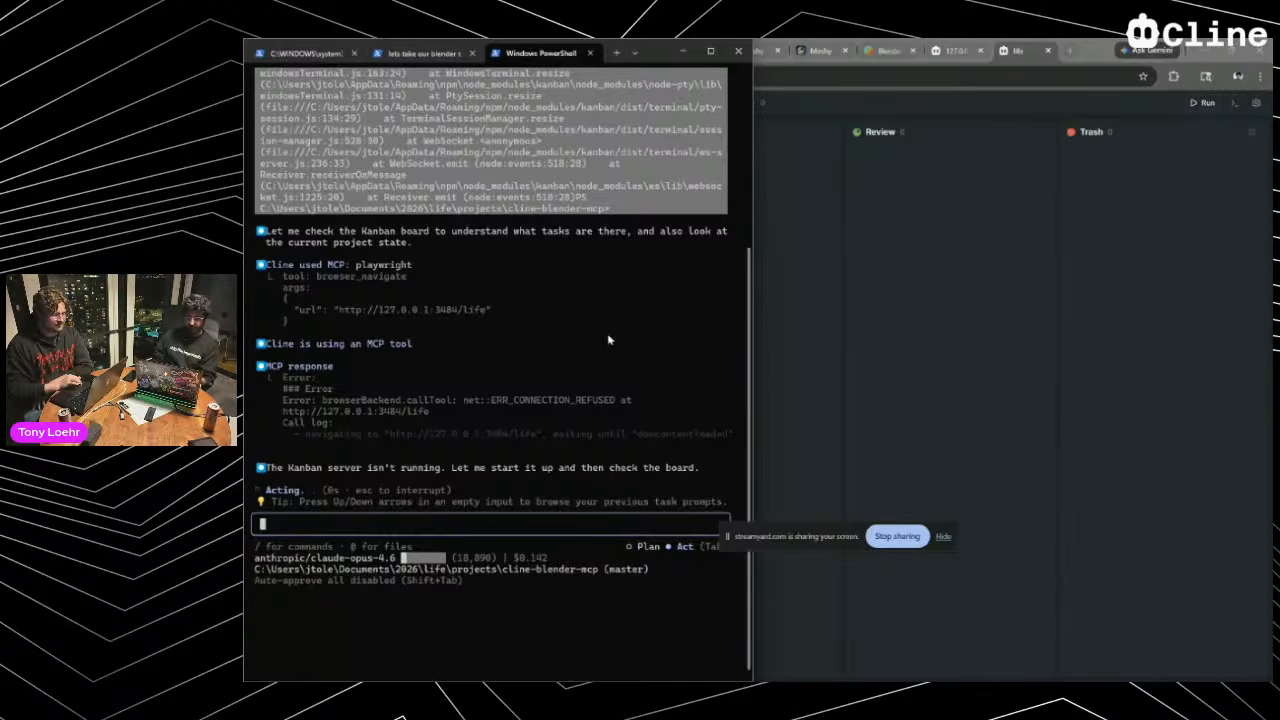
key(alt+Tab)
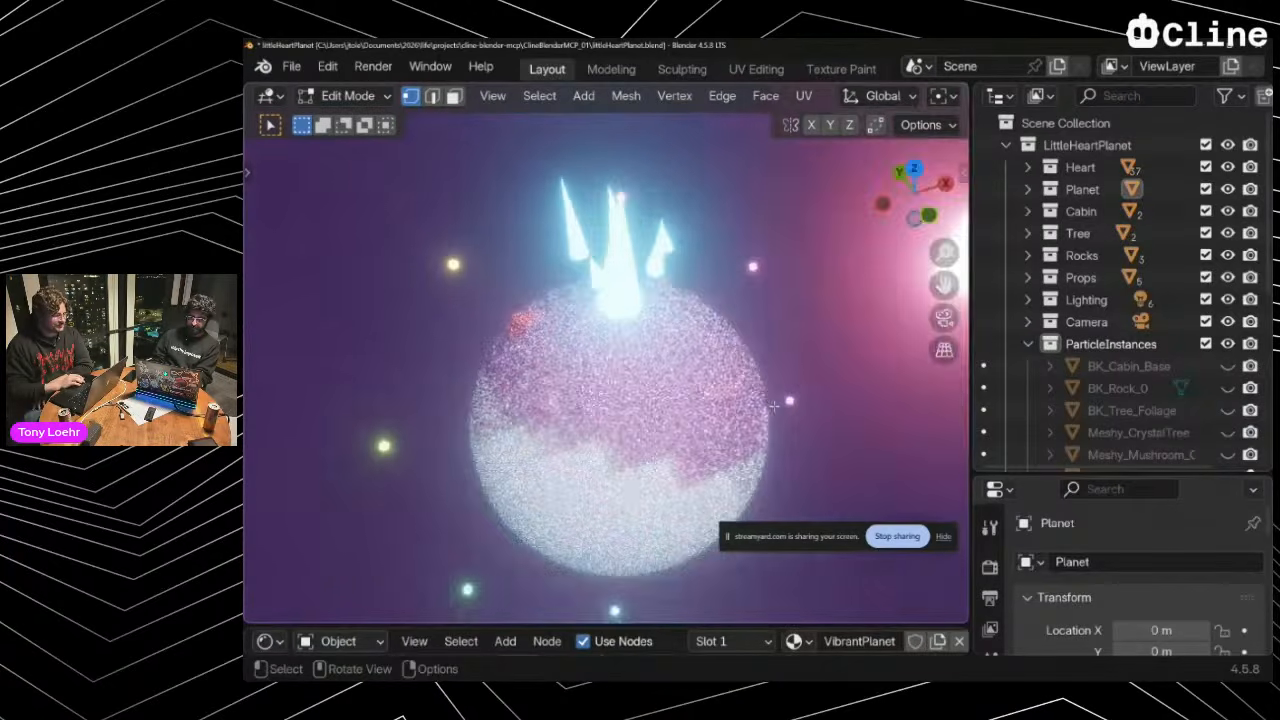
Orbit Blender's view to the planet's back side, then return to the terminal
middle_drag(774, 406, 960, 360)
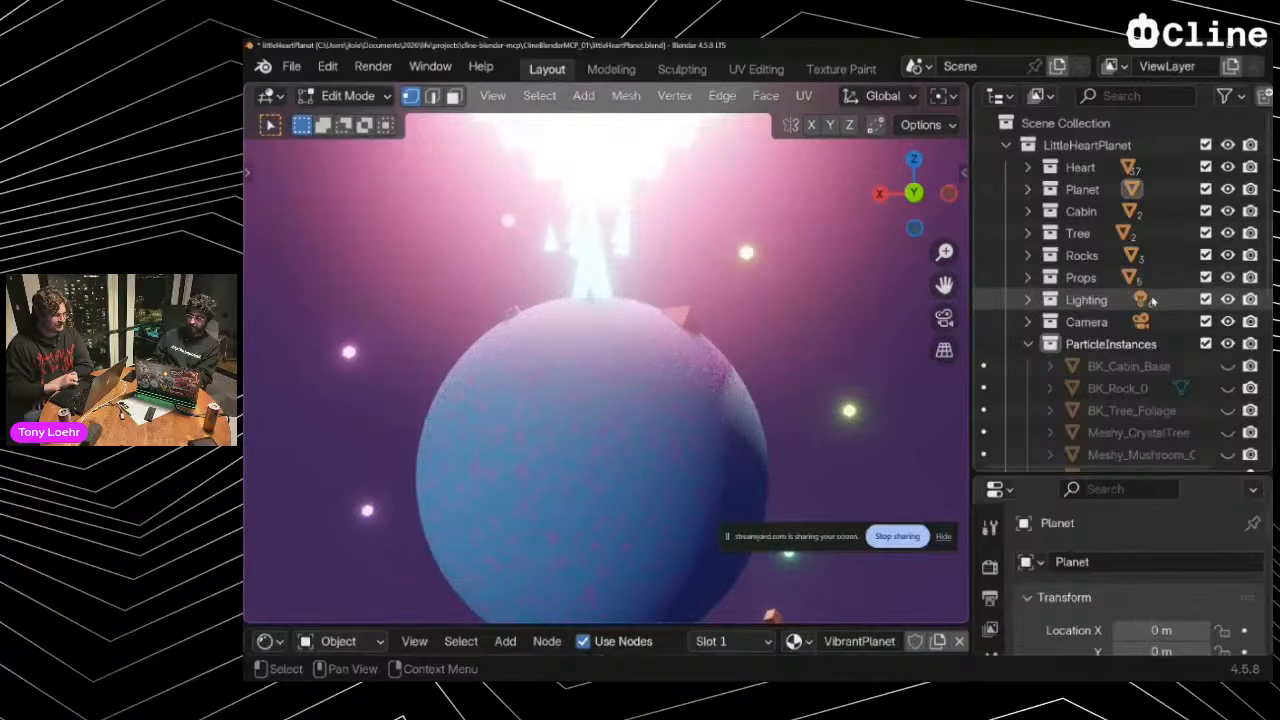
scroll(1152, 300, down, 10)
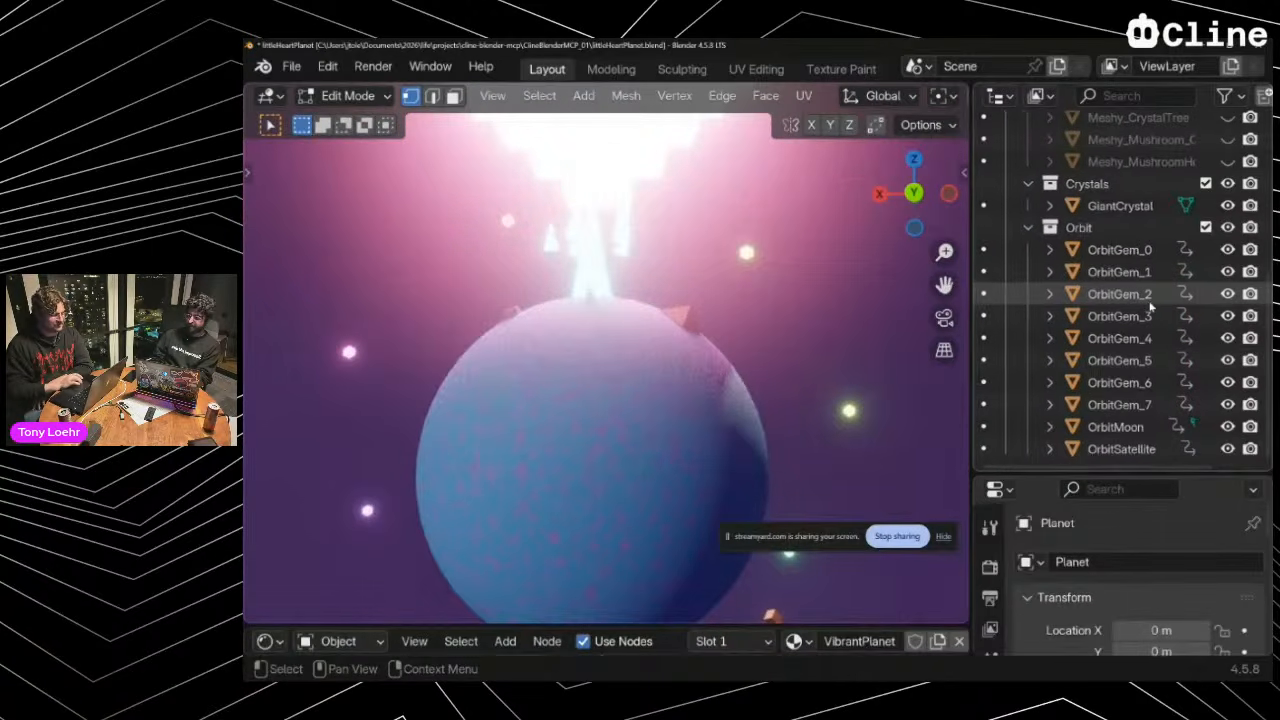
key(alt+Tab)
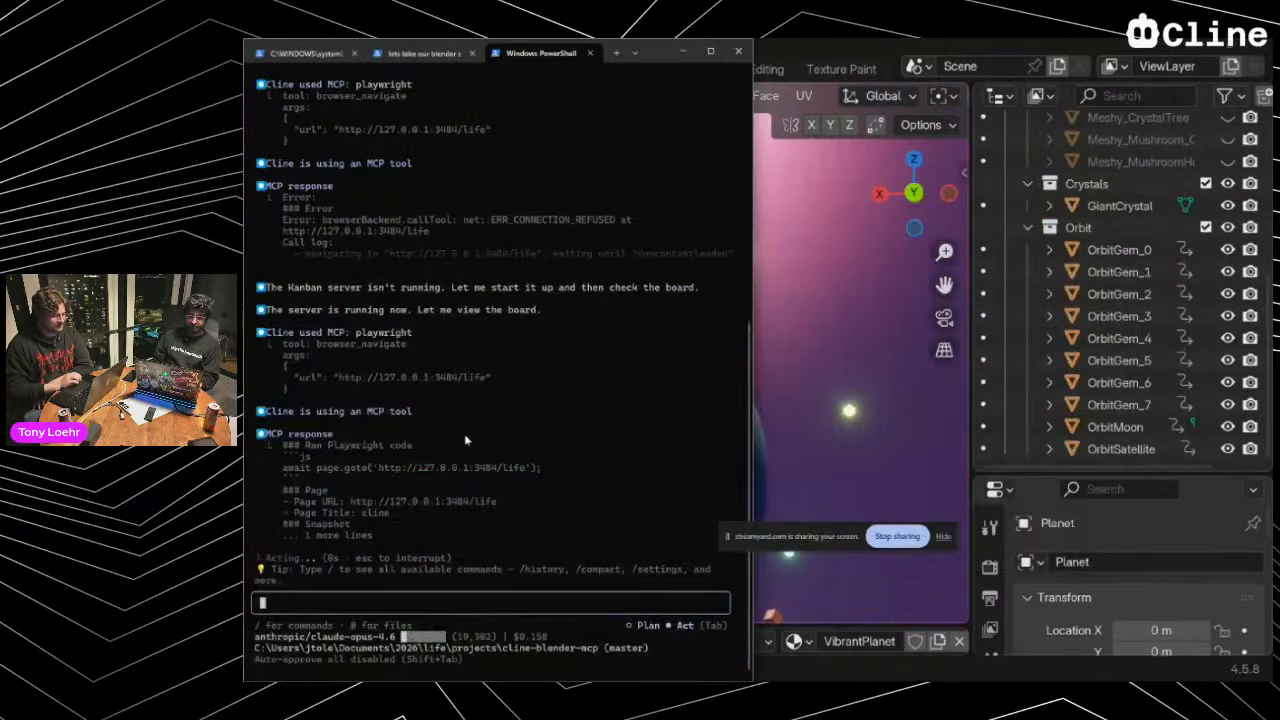
key(alt+Tab)
key(alt+Tab)
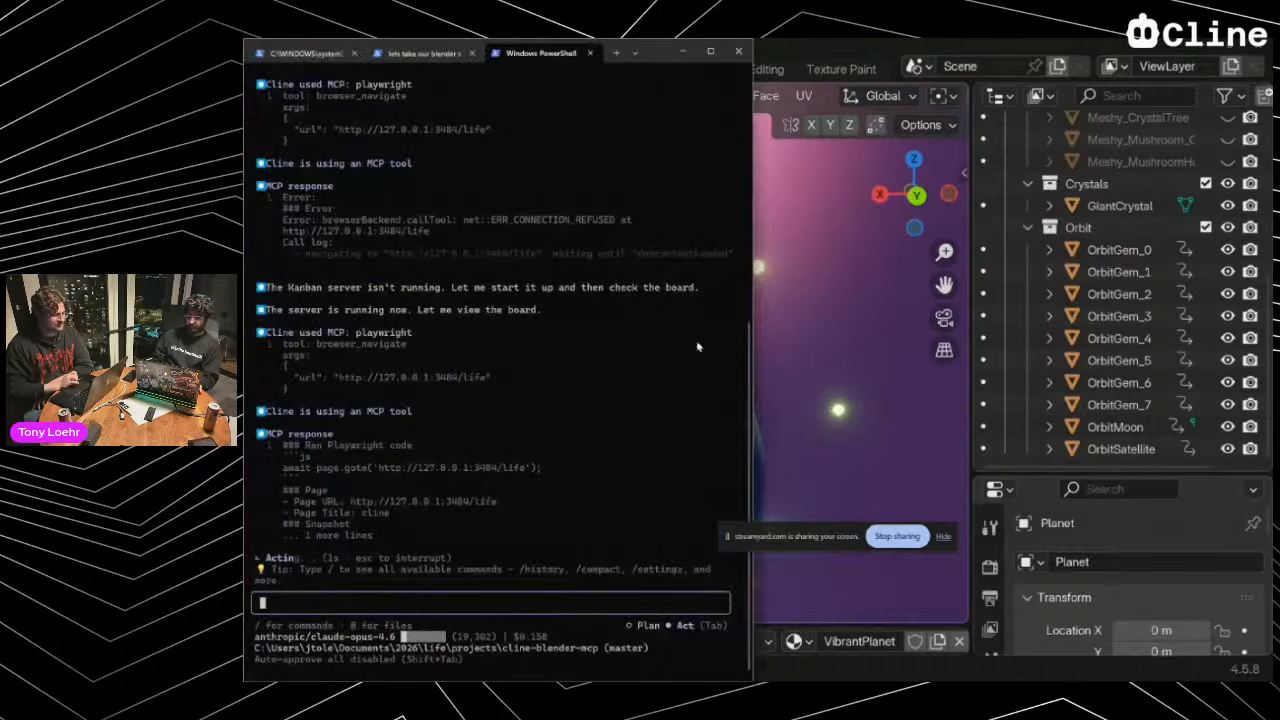
Ask the Blender session 'Bring the objects back please' and check the scene in Blender
click(408, 54)
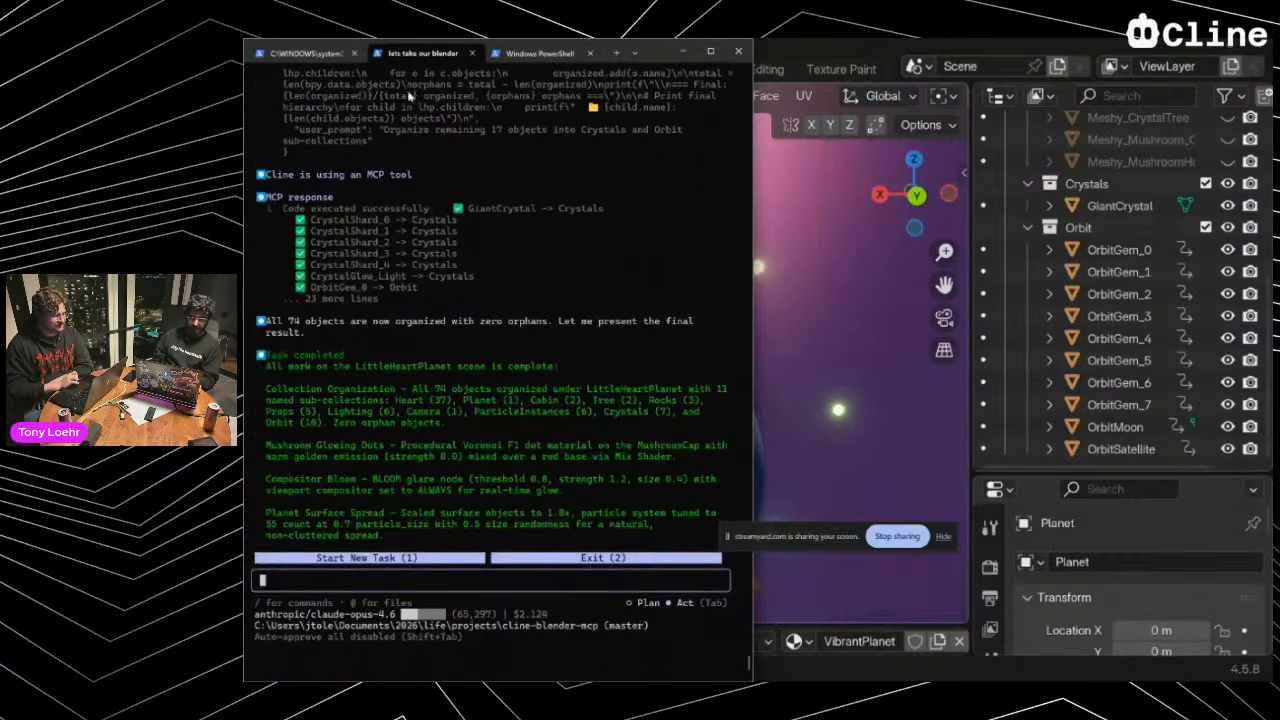
drag(267, 321, 397, 334)
click(397, 334)
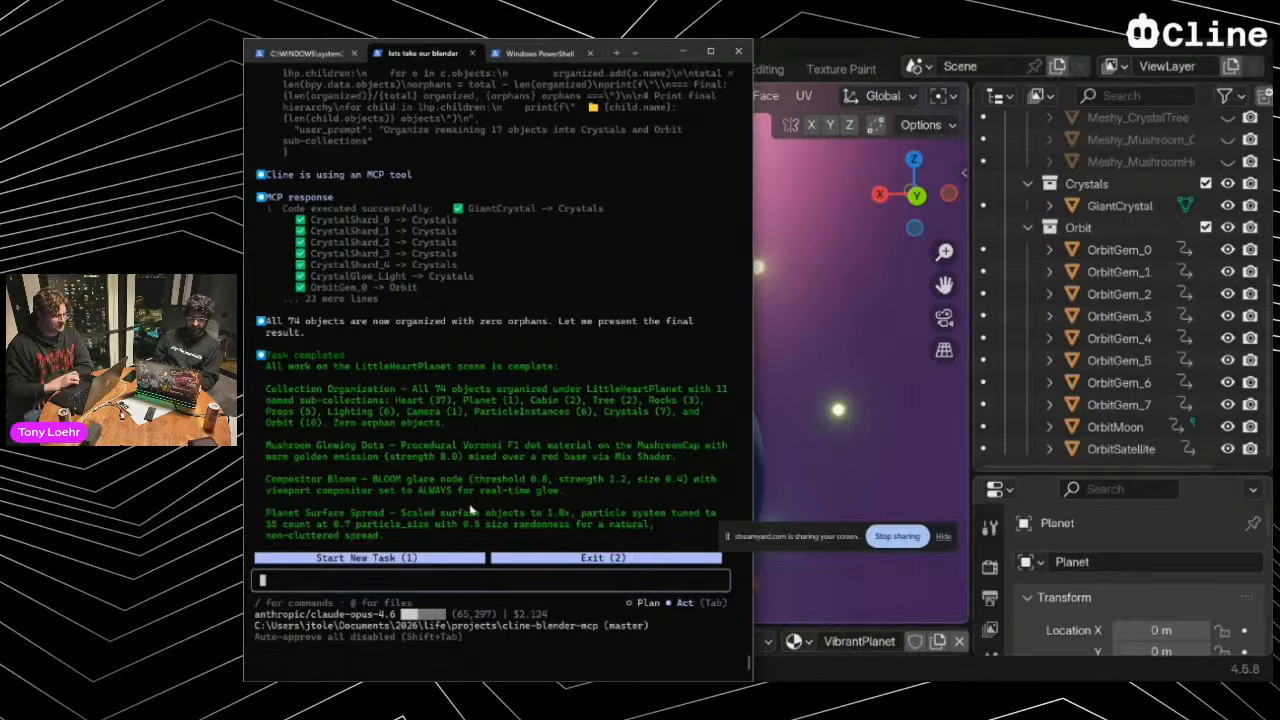
text(Bring th)
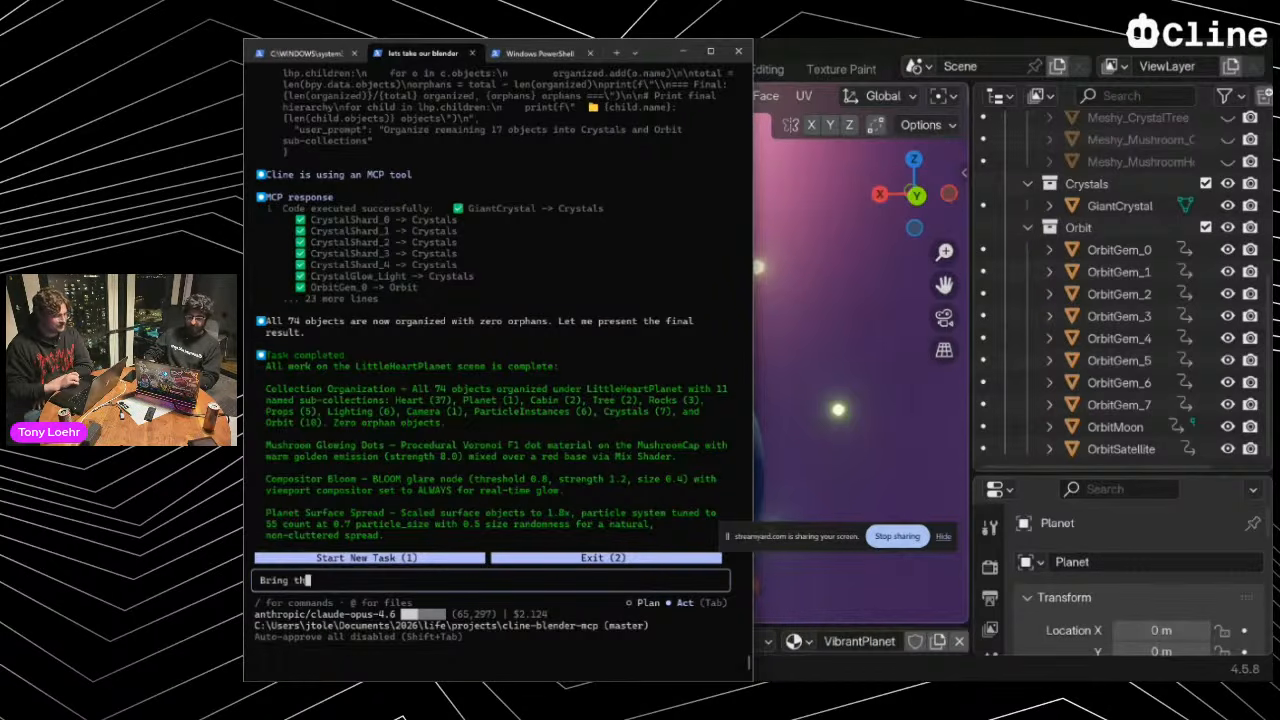
text(e objects bac)
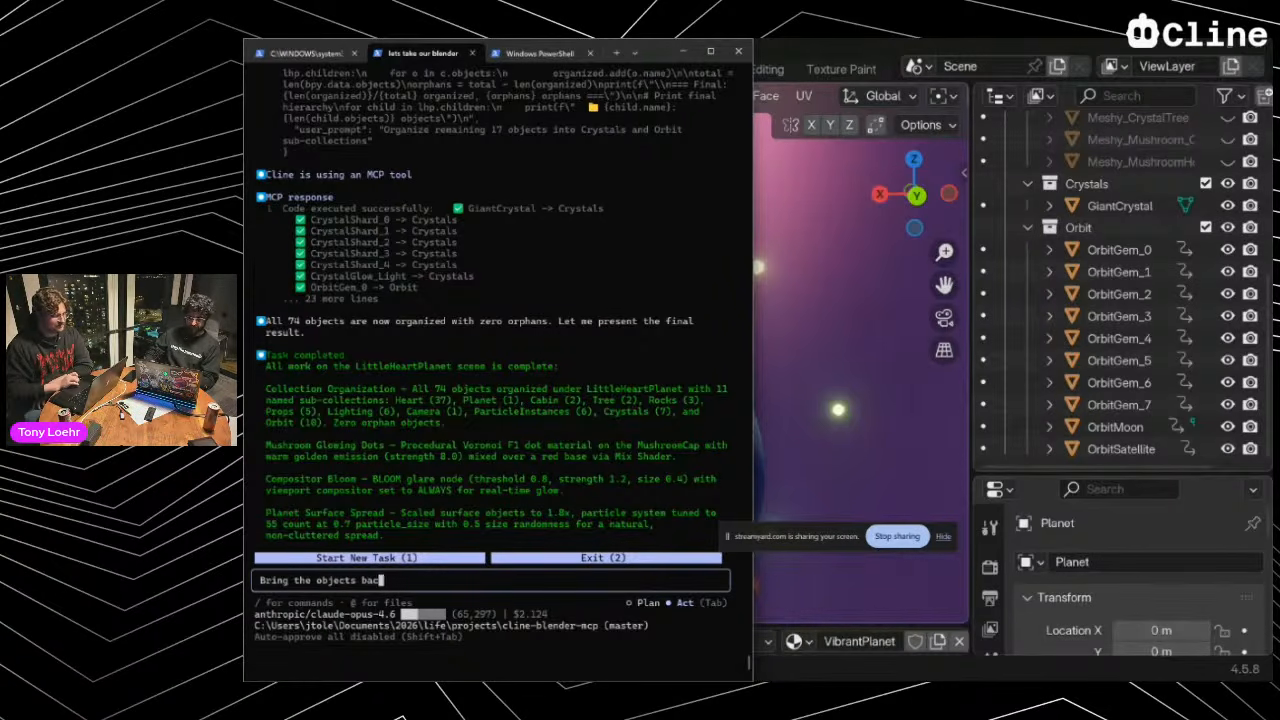
text(k please)
key(Return)
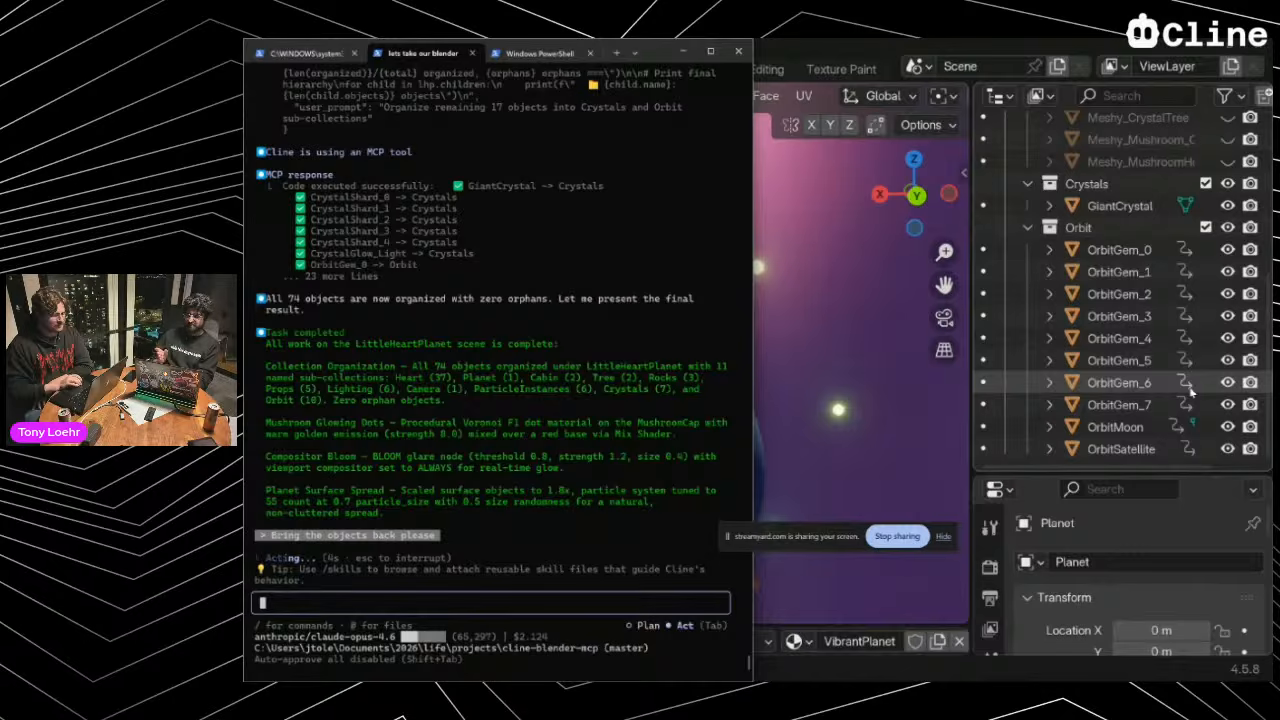
click(968, 375)
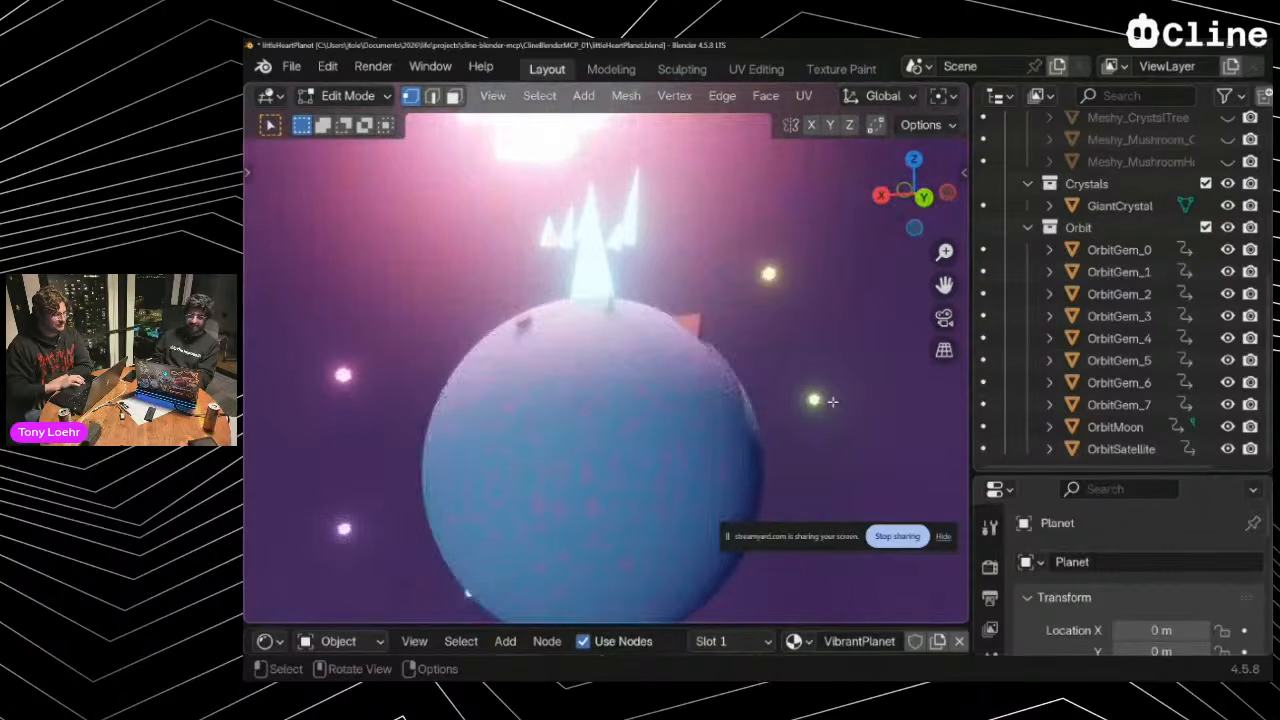
key(alt+Tab)
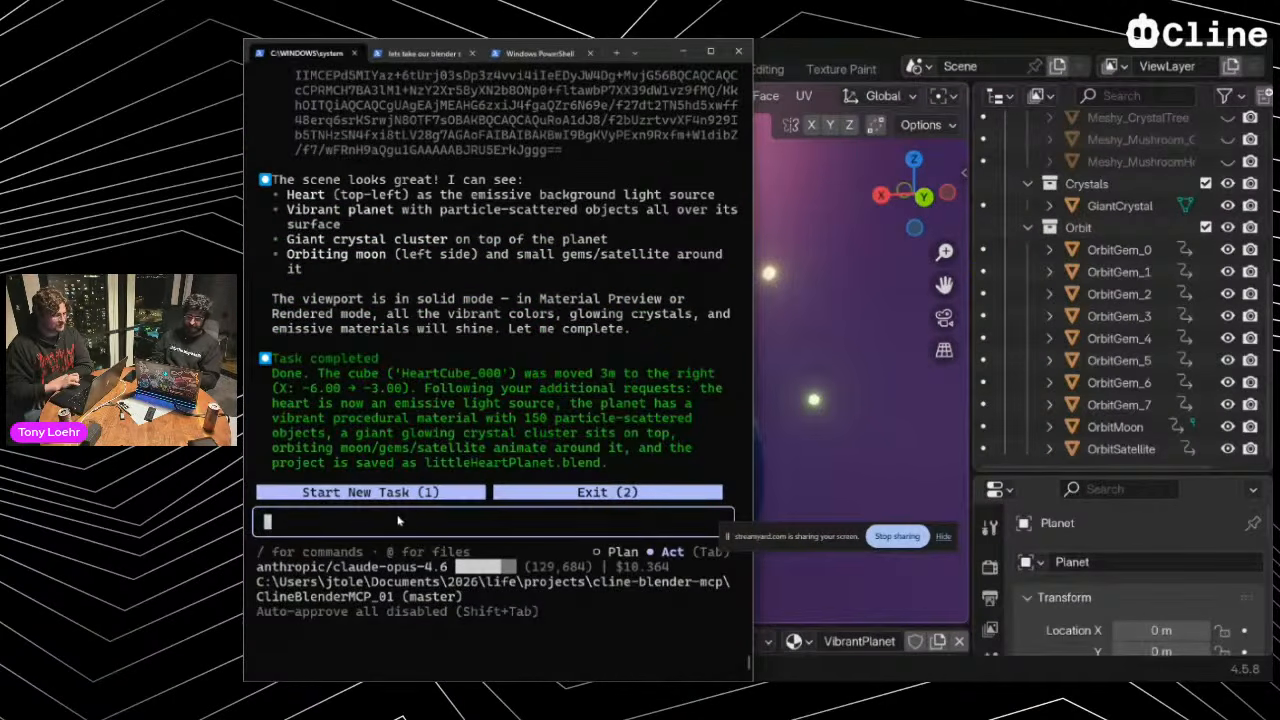
Ask Cline to bring in dimensional chaos, find a good camera angle and render at 1.5k
text(Lets arrange the)
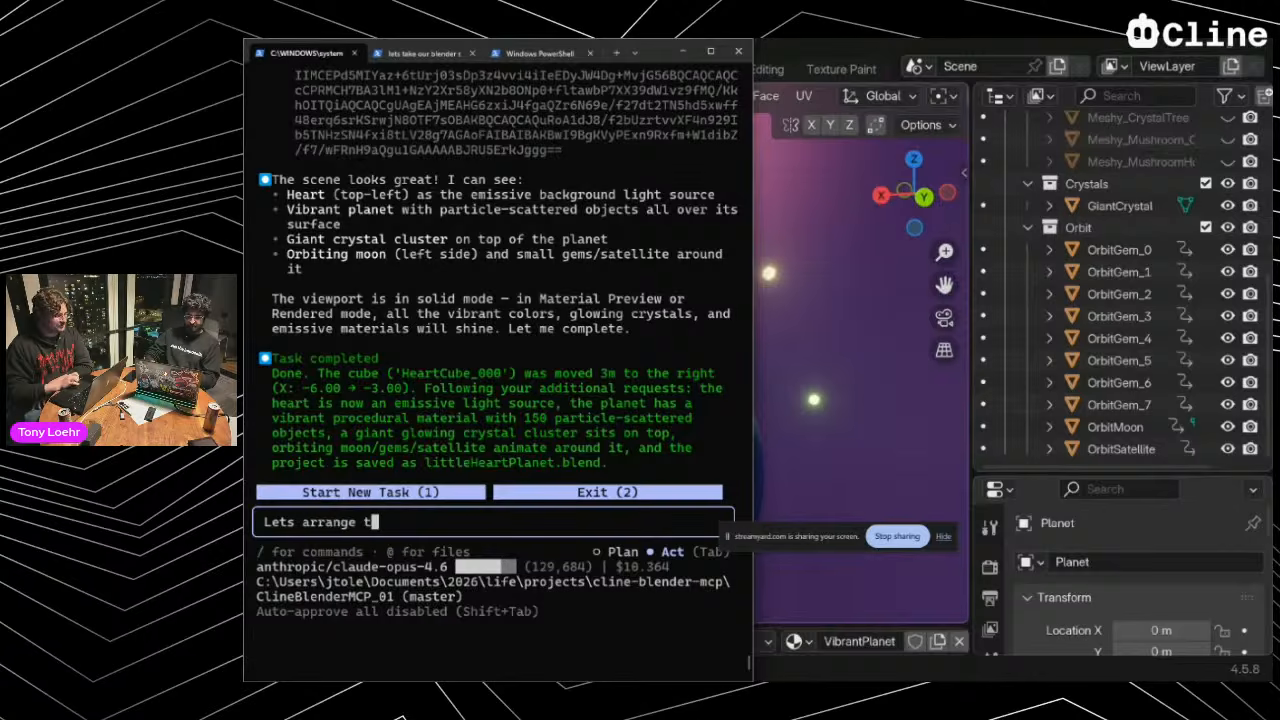
key(BackSpace)
key(BackSpace)
key(BackSpace)
key(BackSpace)
key(BackSpace)
key(BackSpace)
key(BackSpace)
key(BackSpace)
key(BackSpace)
key(BackSpace)
key(BackSpace)
key(BackSpace)
key(BackSpace)
key(BackSpace)
key(BackSpace)
key(BackSpace)
key(BackSpace)
text(let)
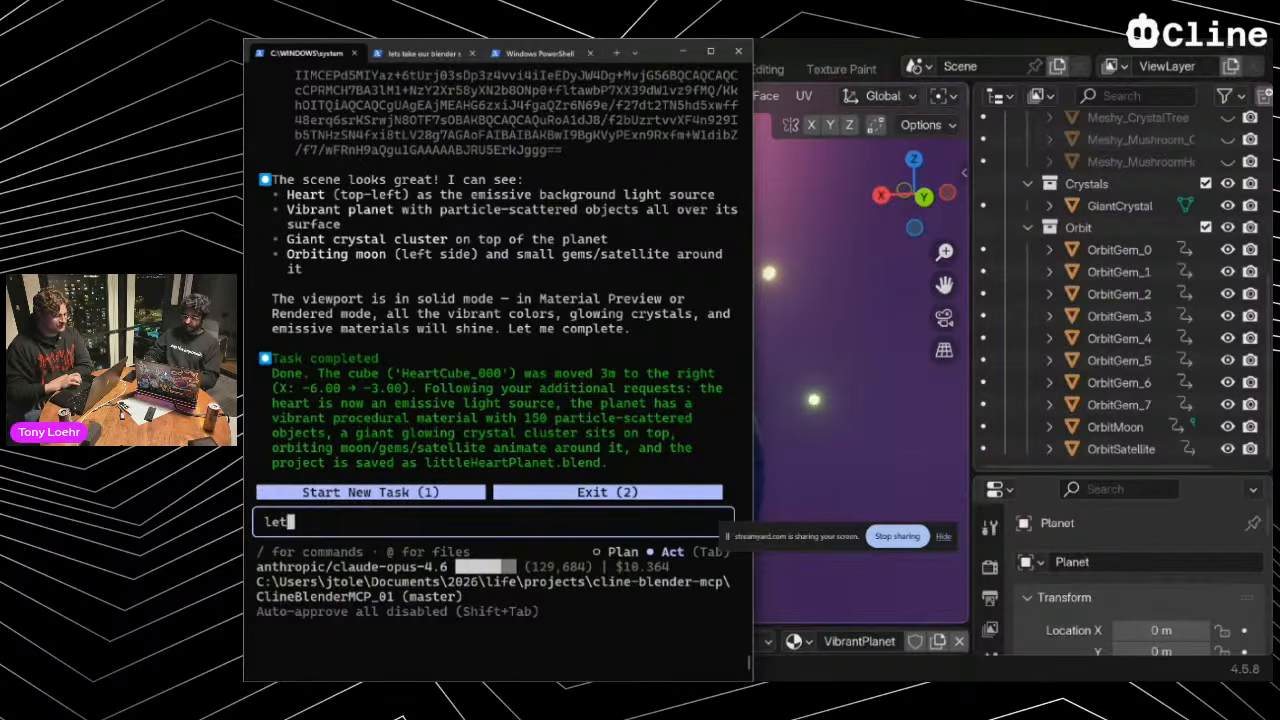
text(s bring dimensional ch)
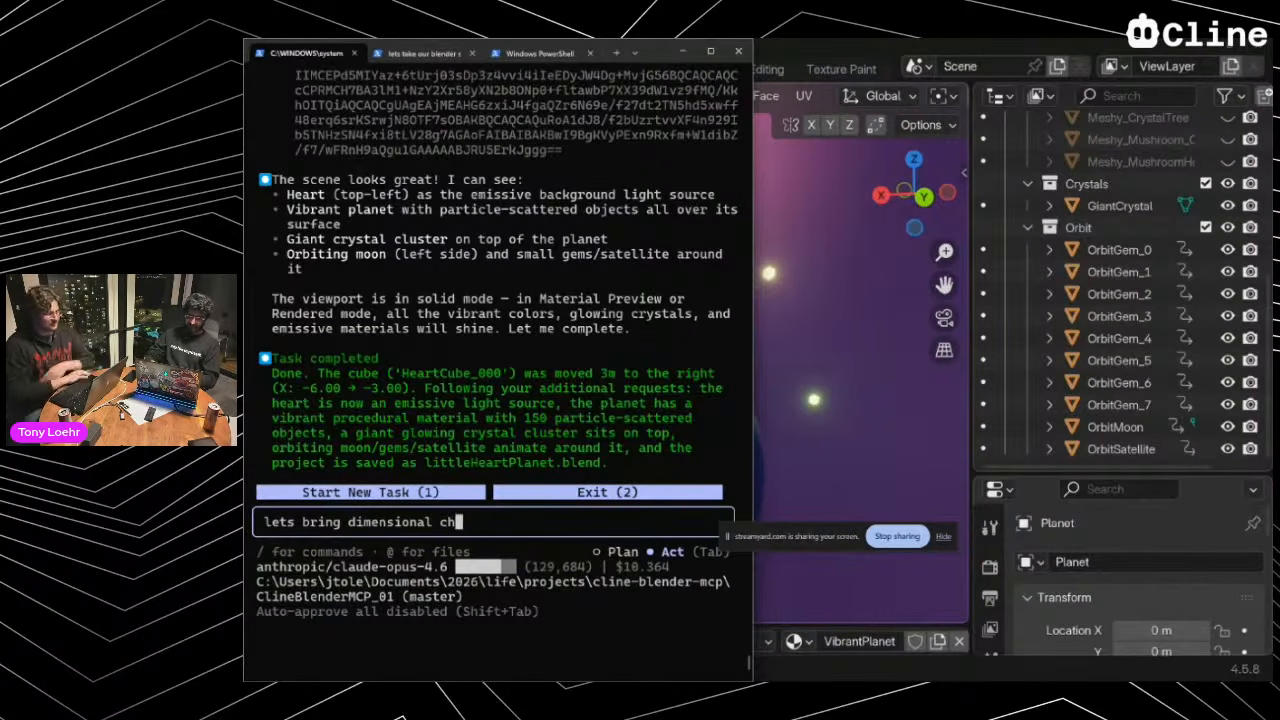
text(aos in. And )
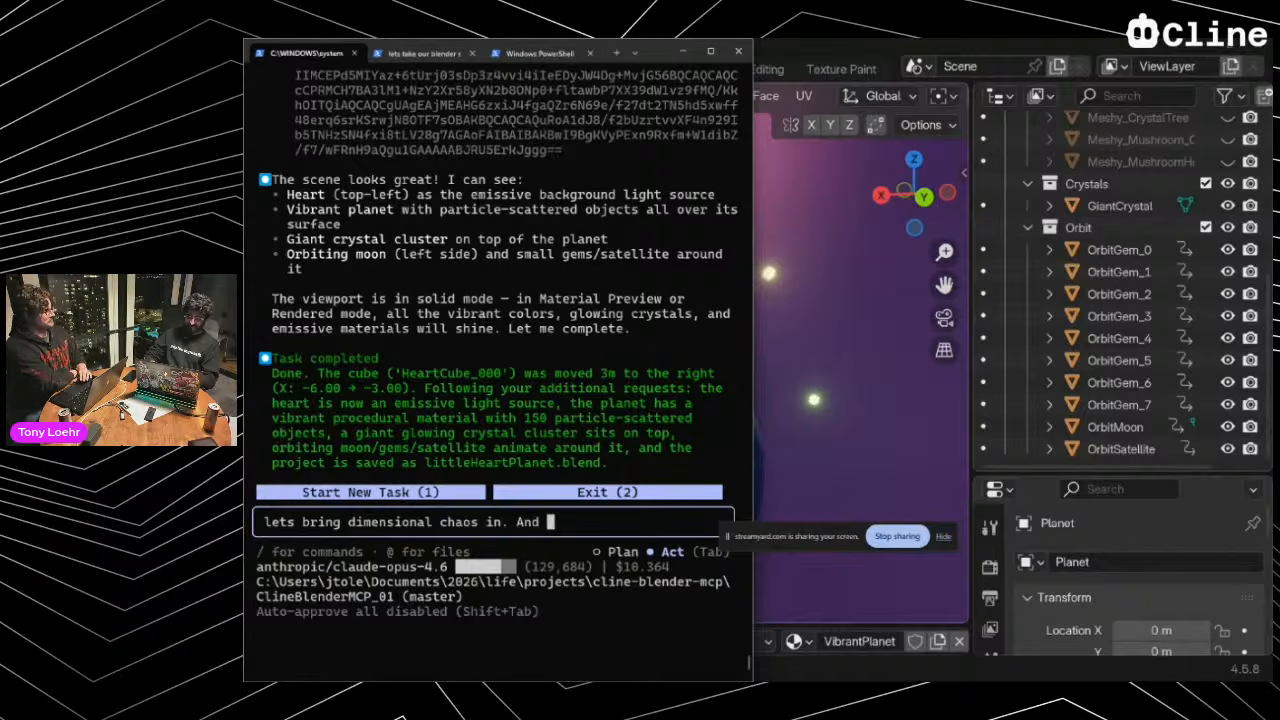
text(lets use it to)
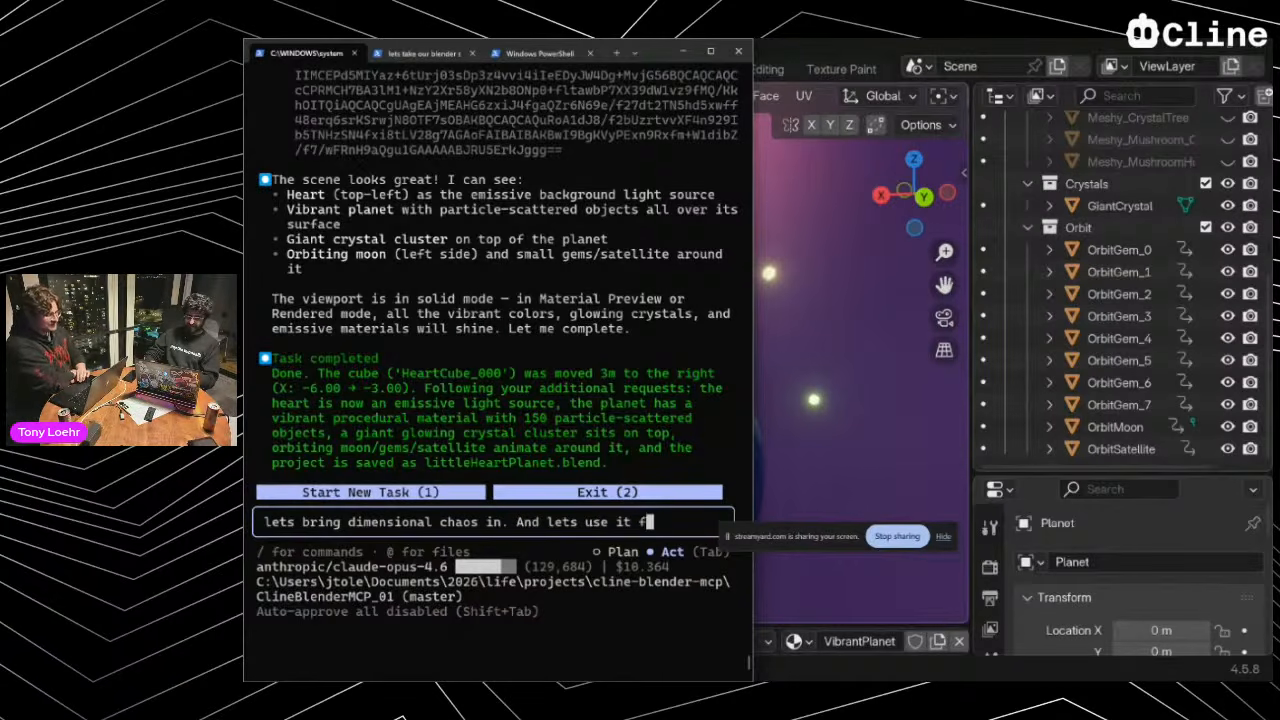
text( ge)
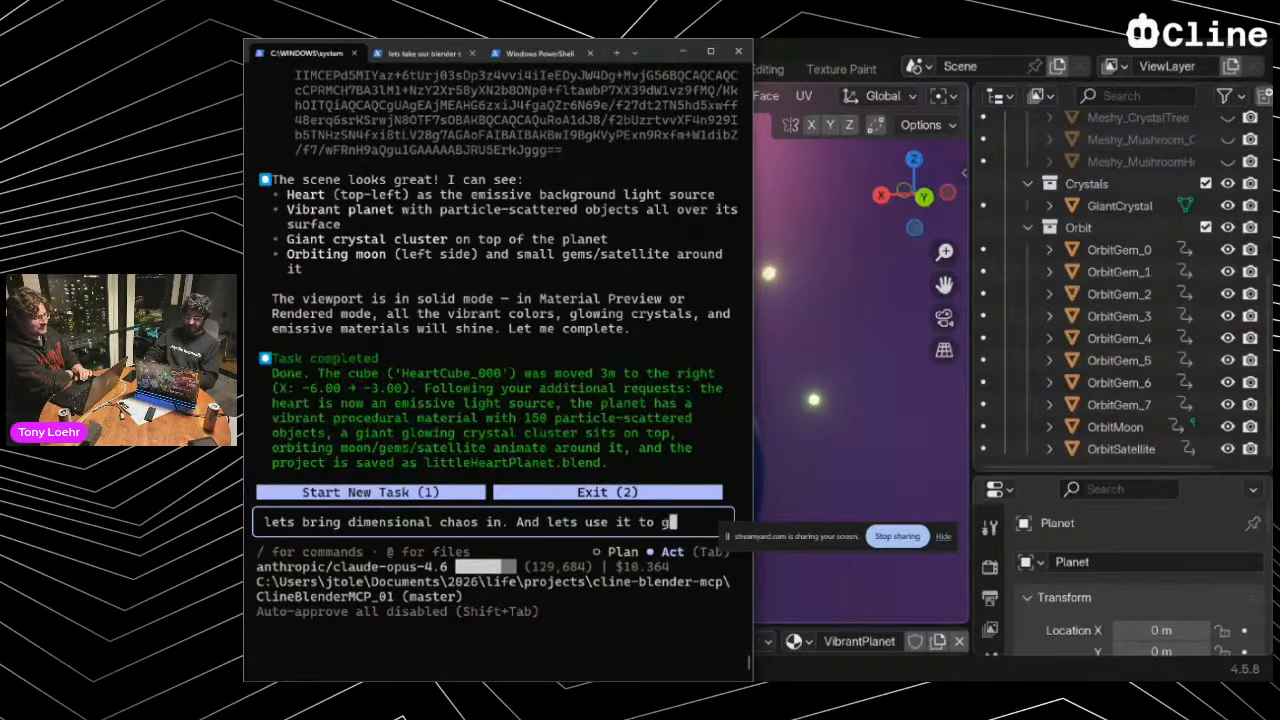
text(t go)
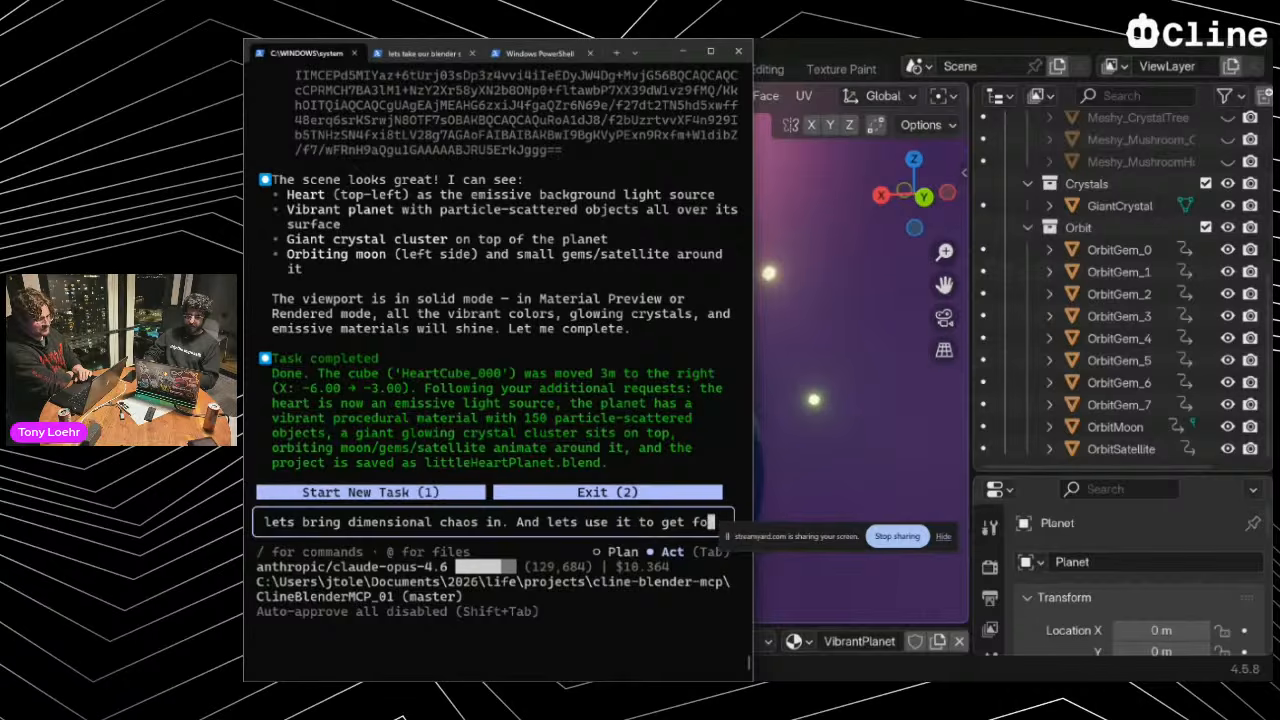
text(od camera an)
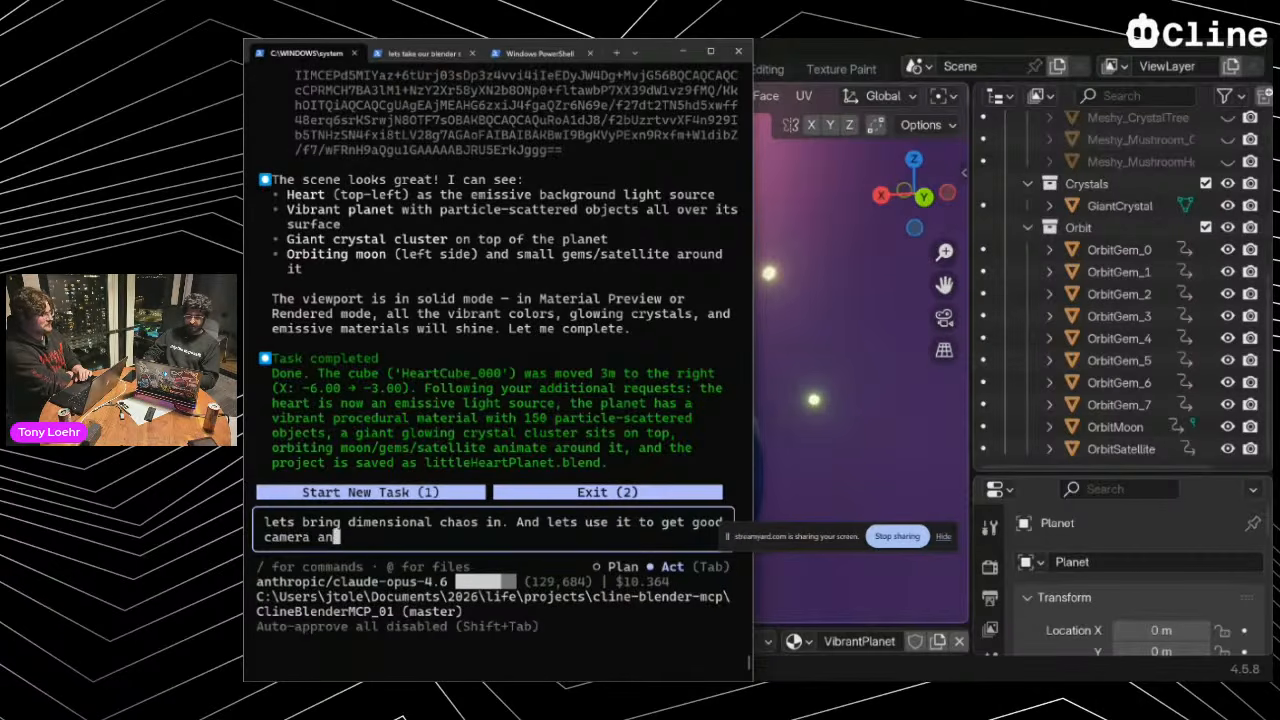
text(gle and just )
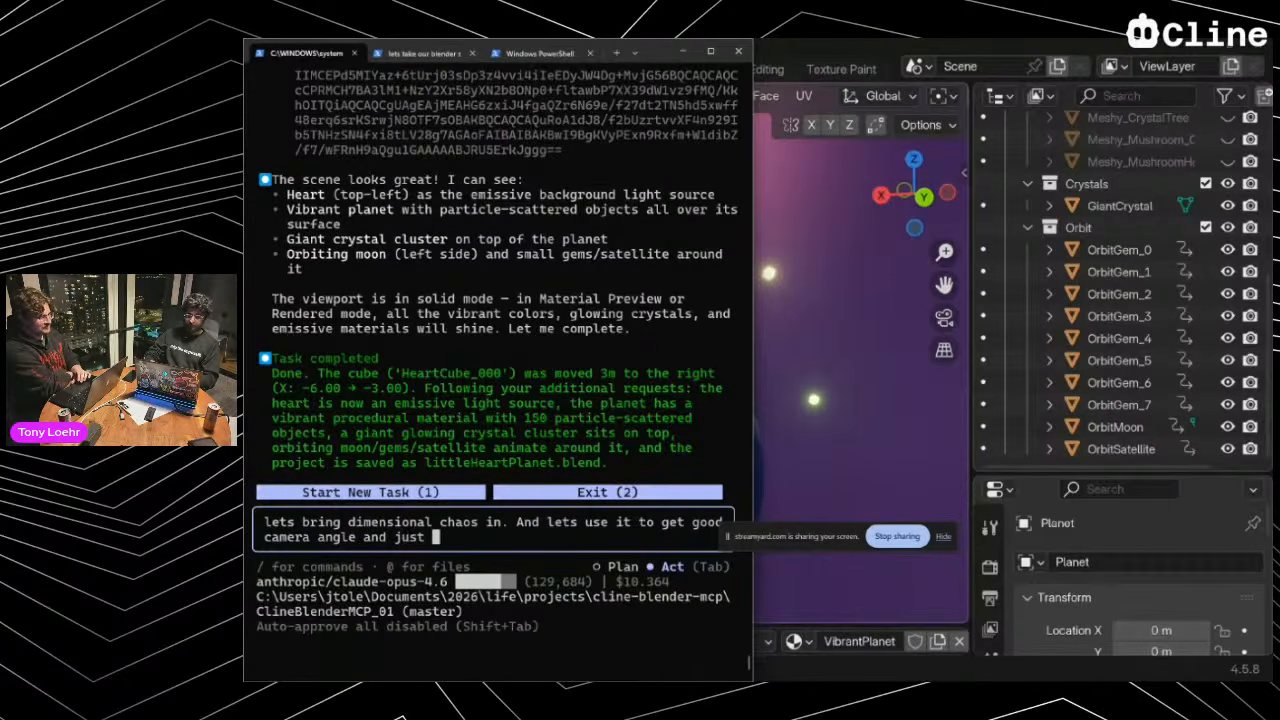
text(get a re)
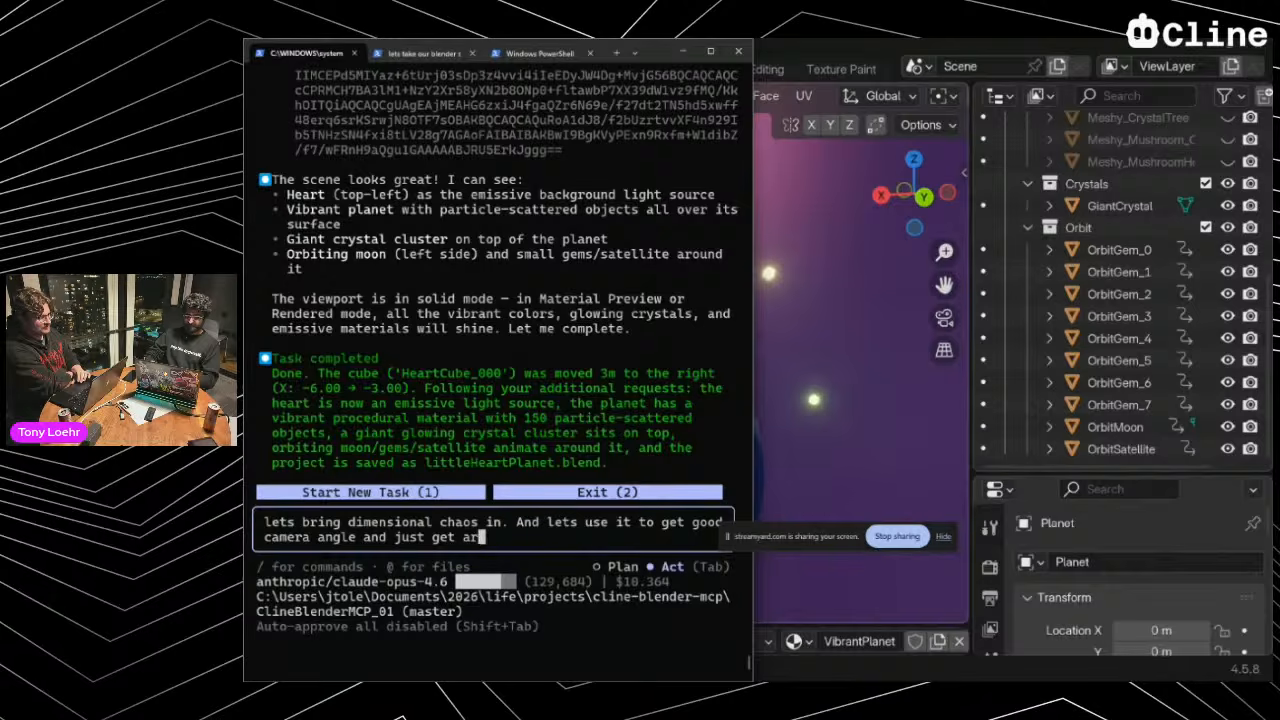
text(nder in )
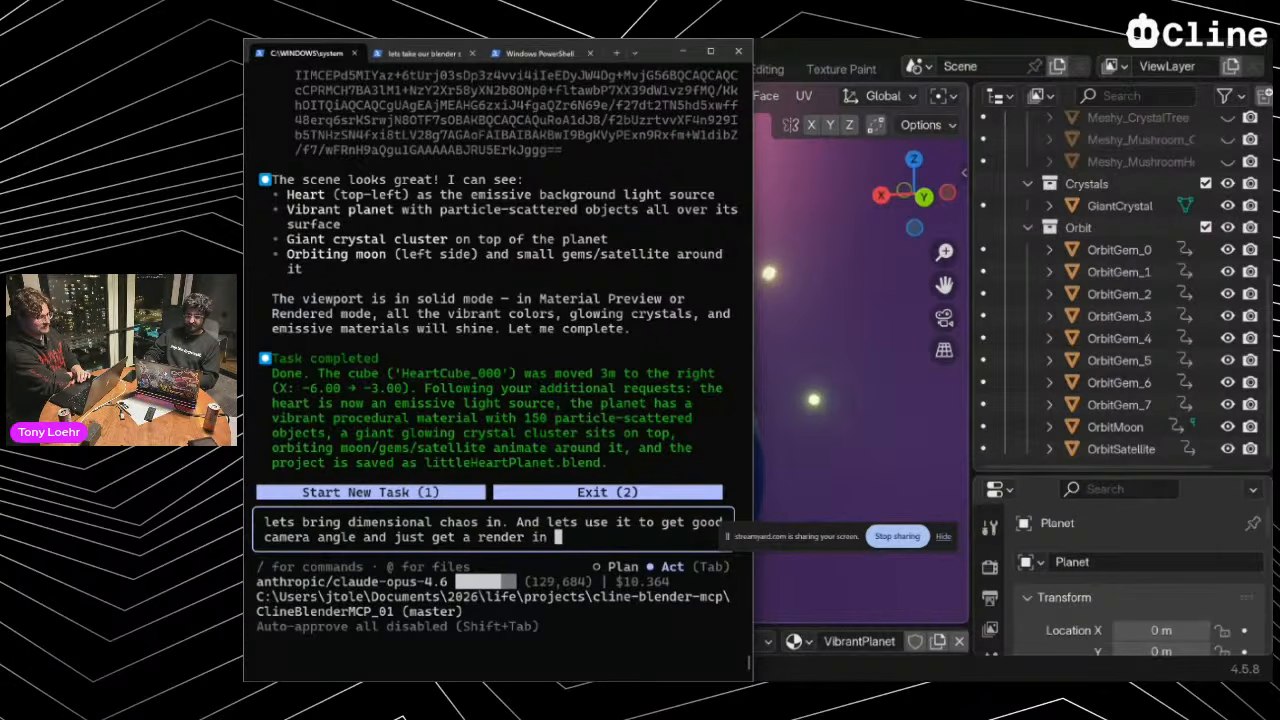
text(1.5k resolu)
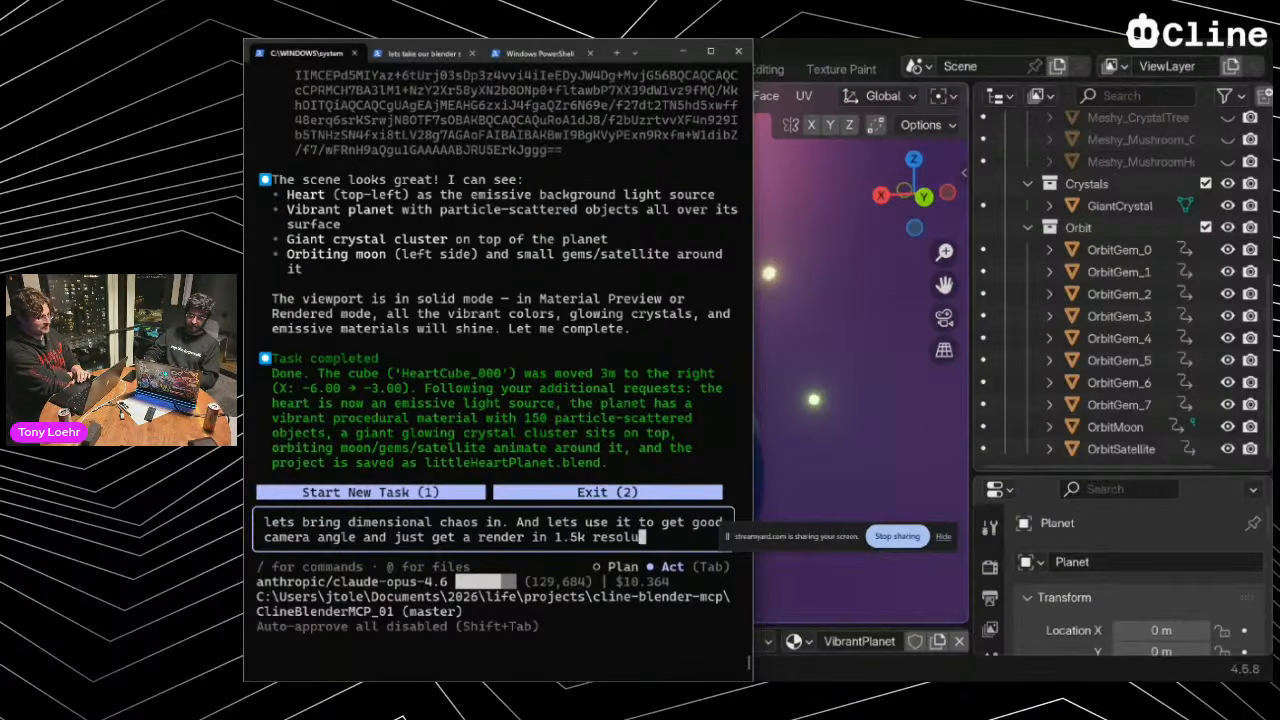
text(tion.)
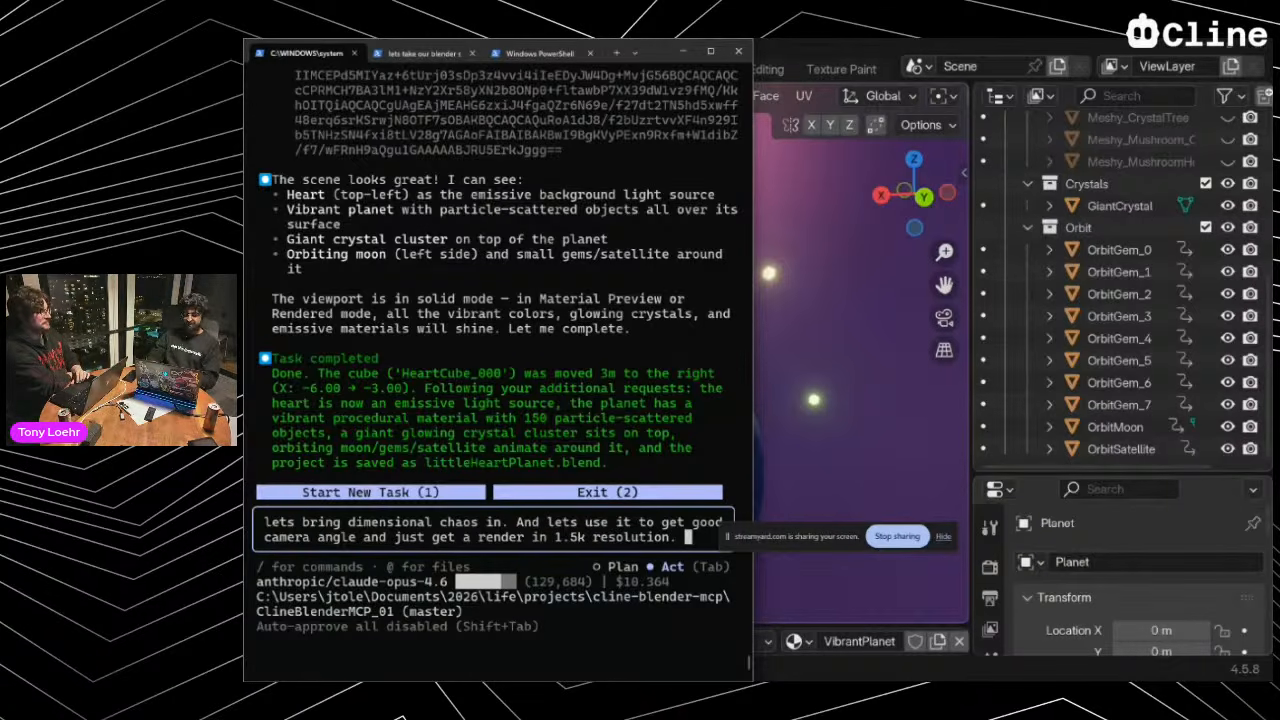
text(Just stick to)
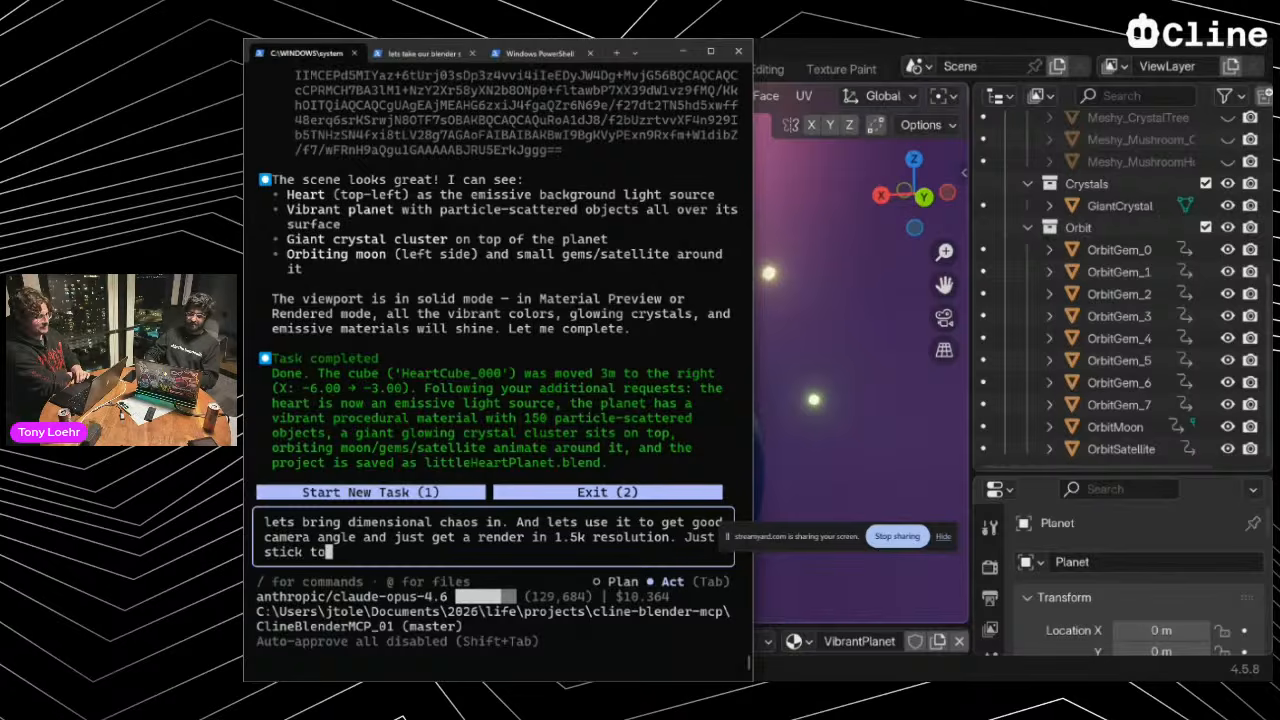
text( the goal please.)
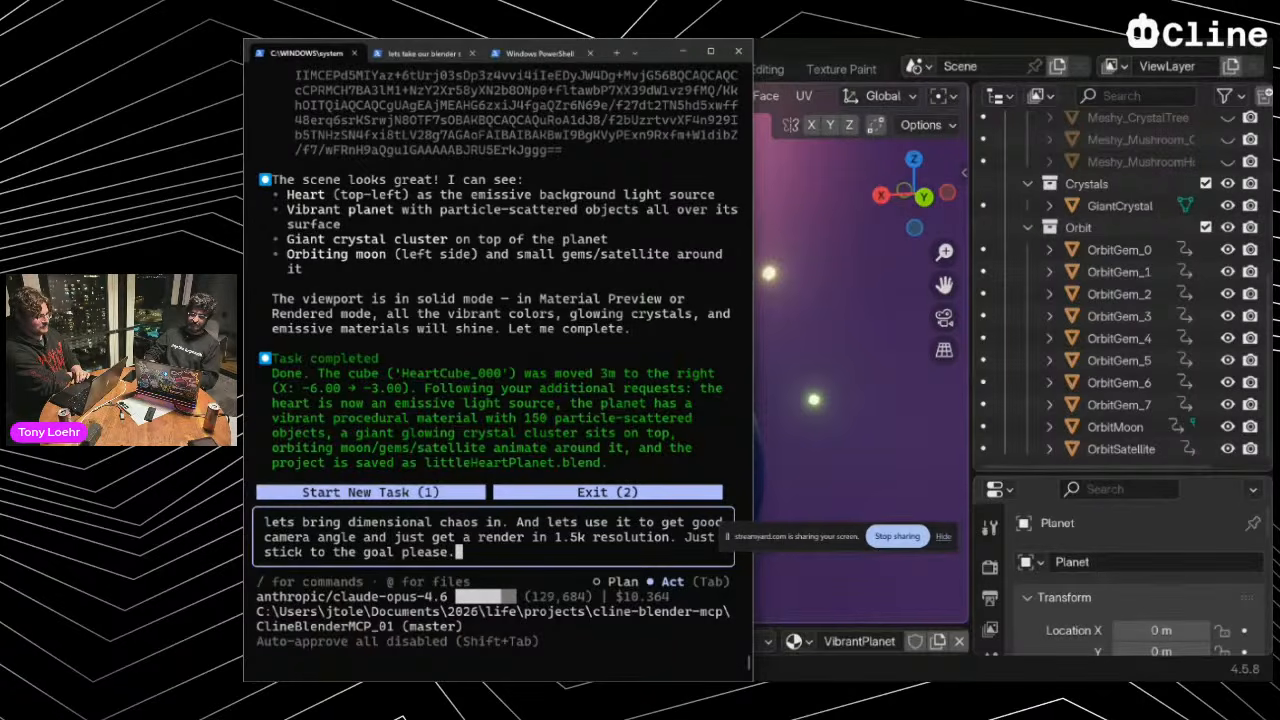
key(Return)
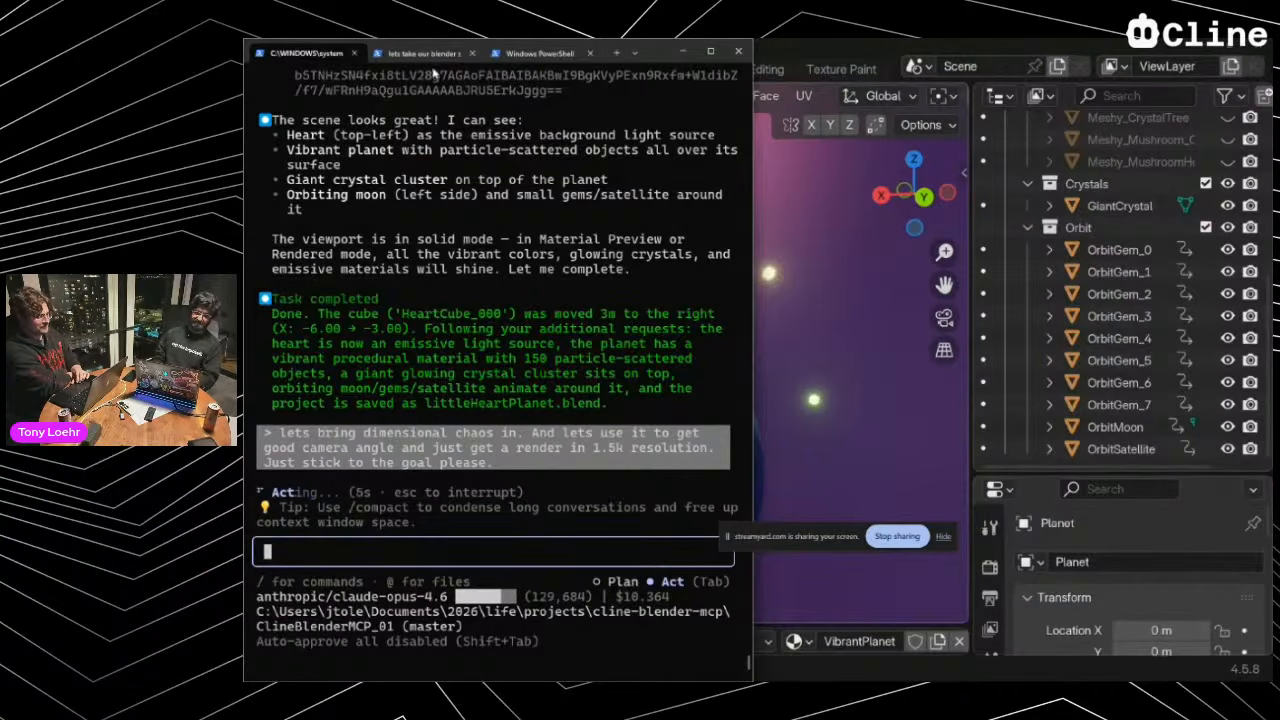
Check each Cline session's progress across the terminal tabs, then bring Blender forward to inspect the scene
click(430, 56)
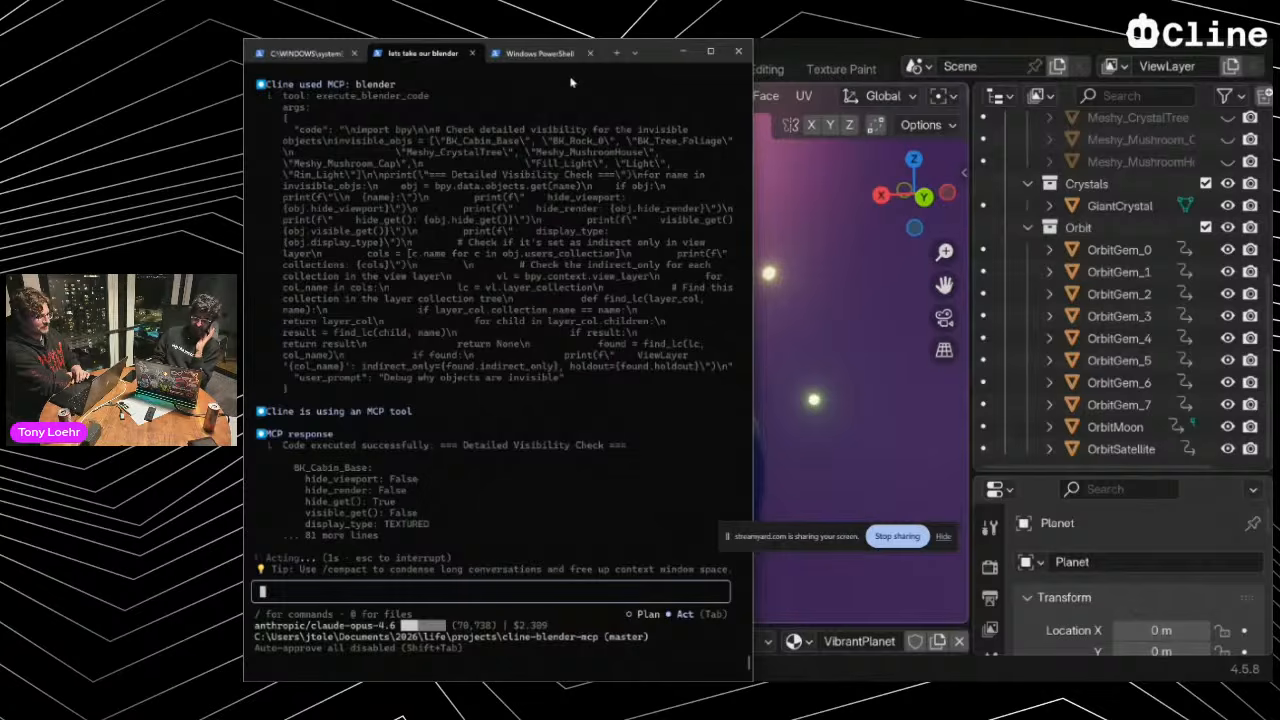
click(540, 54)
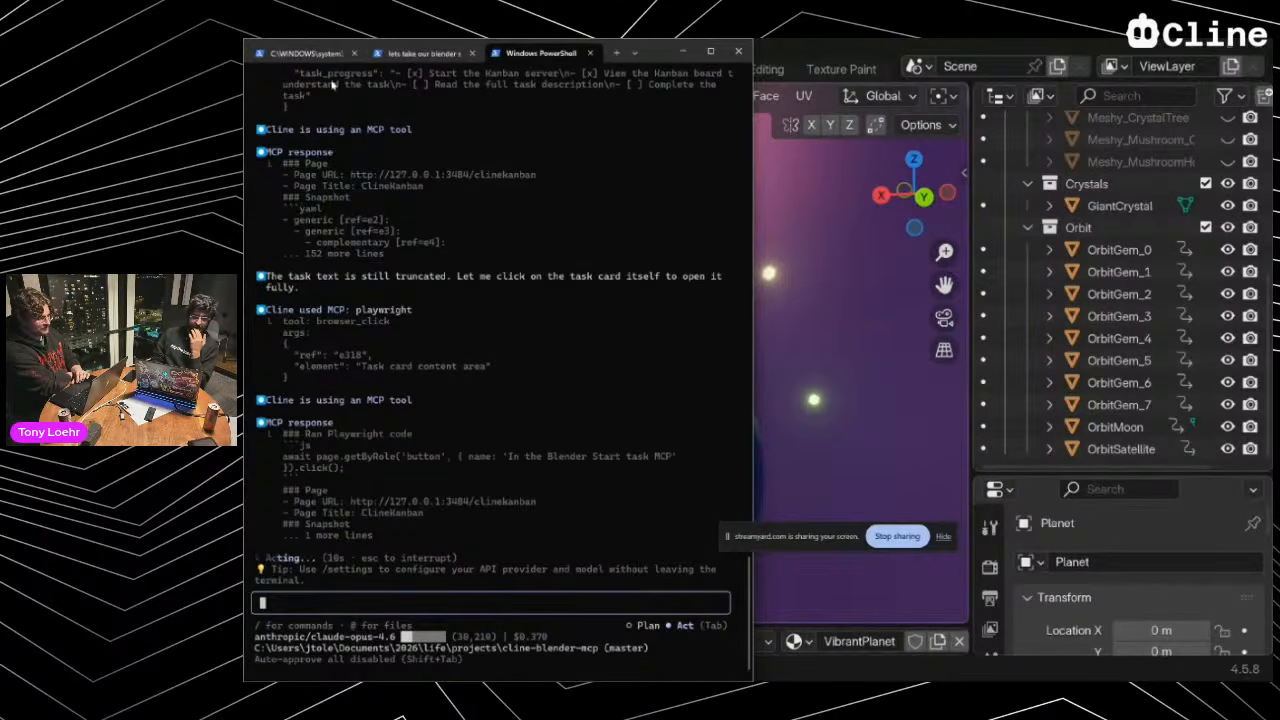
click(306, 55)
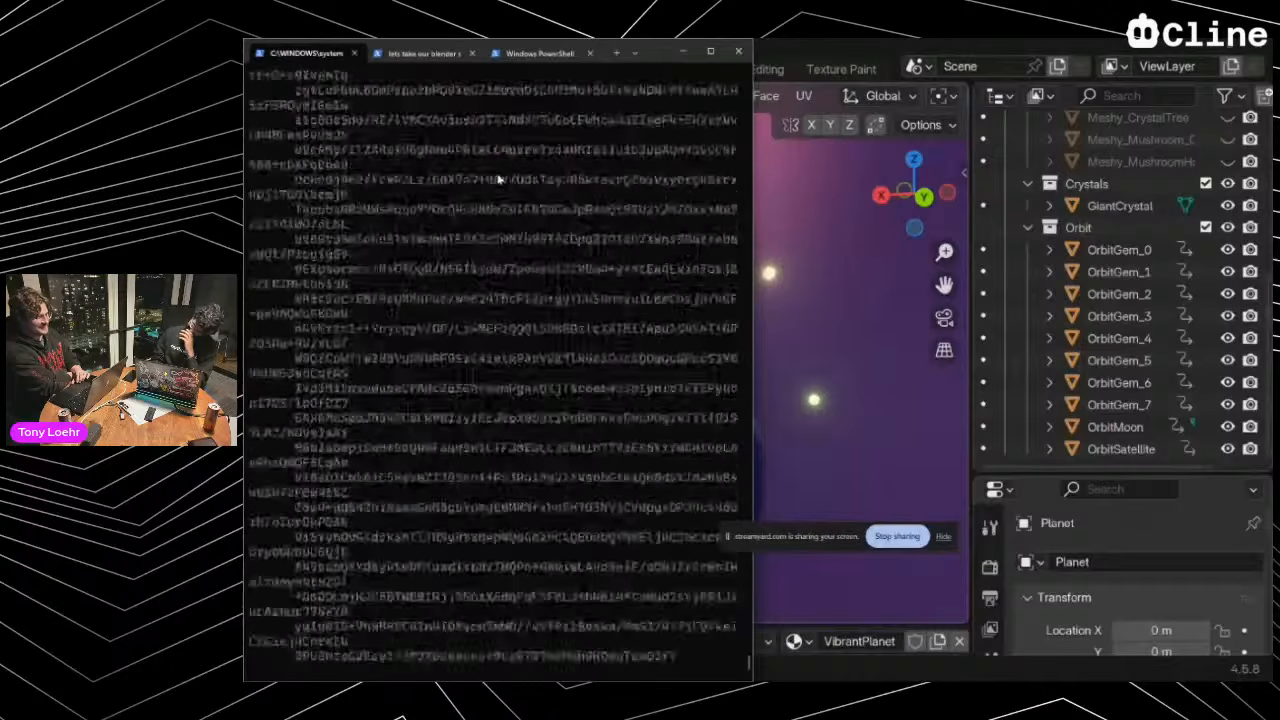
click(424, 53)
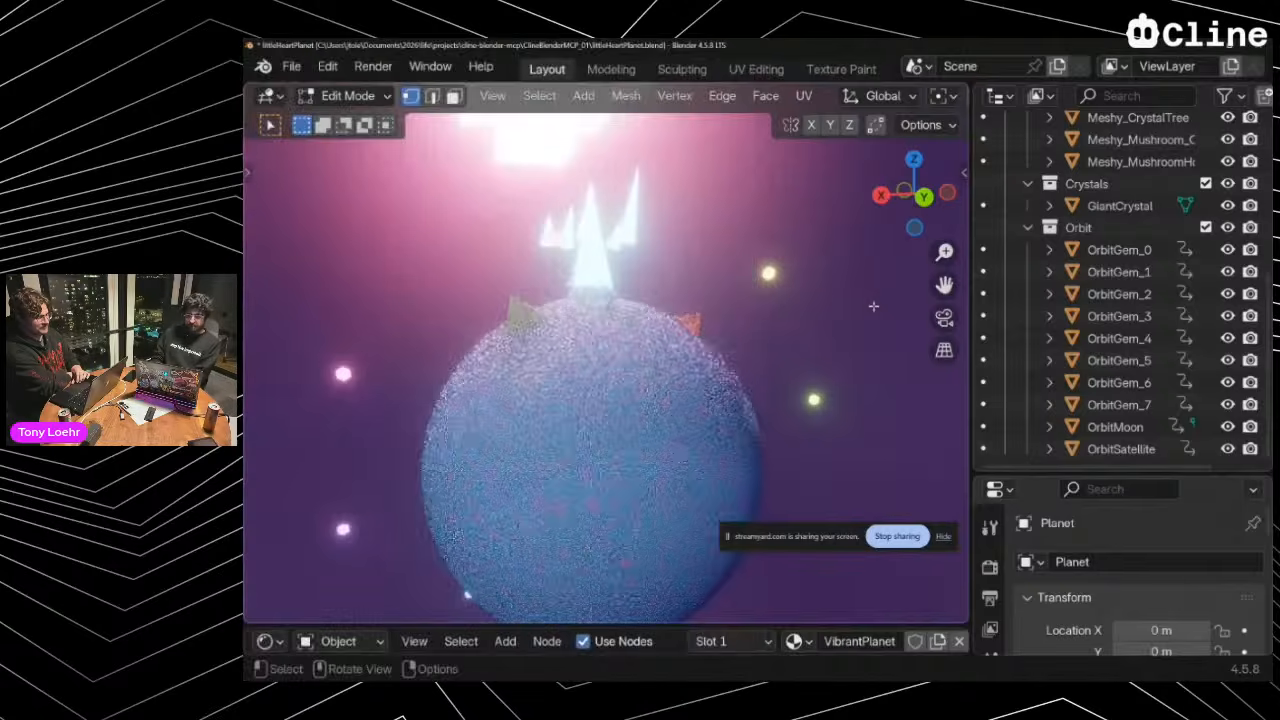
click(873, 306)
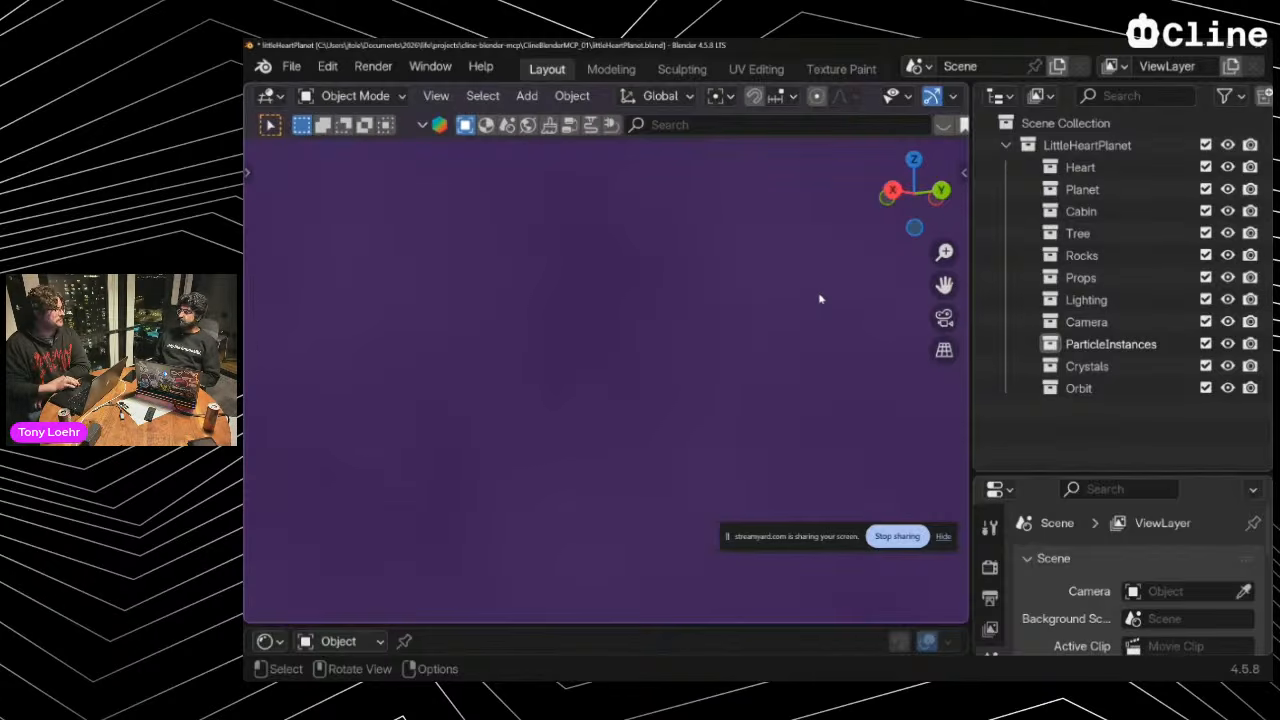
Review the render, blender-building and PowerShell Cline sessions, then check the new Octopus_Body in Blender
key(alt+Tab)
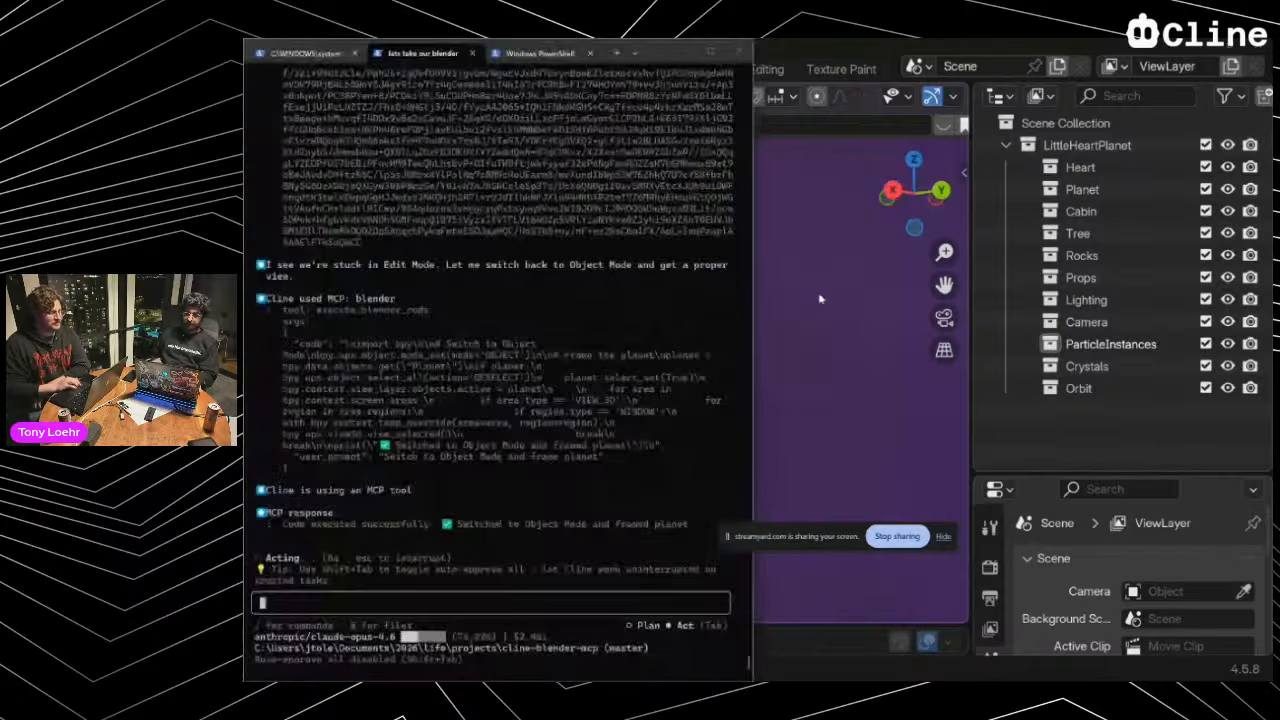
click(305, 53)
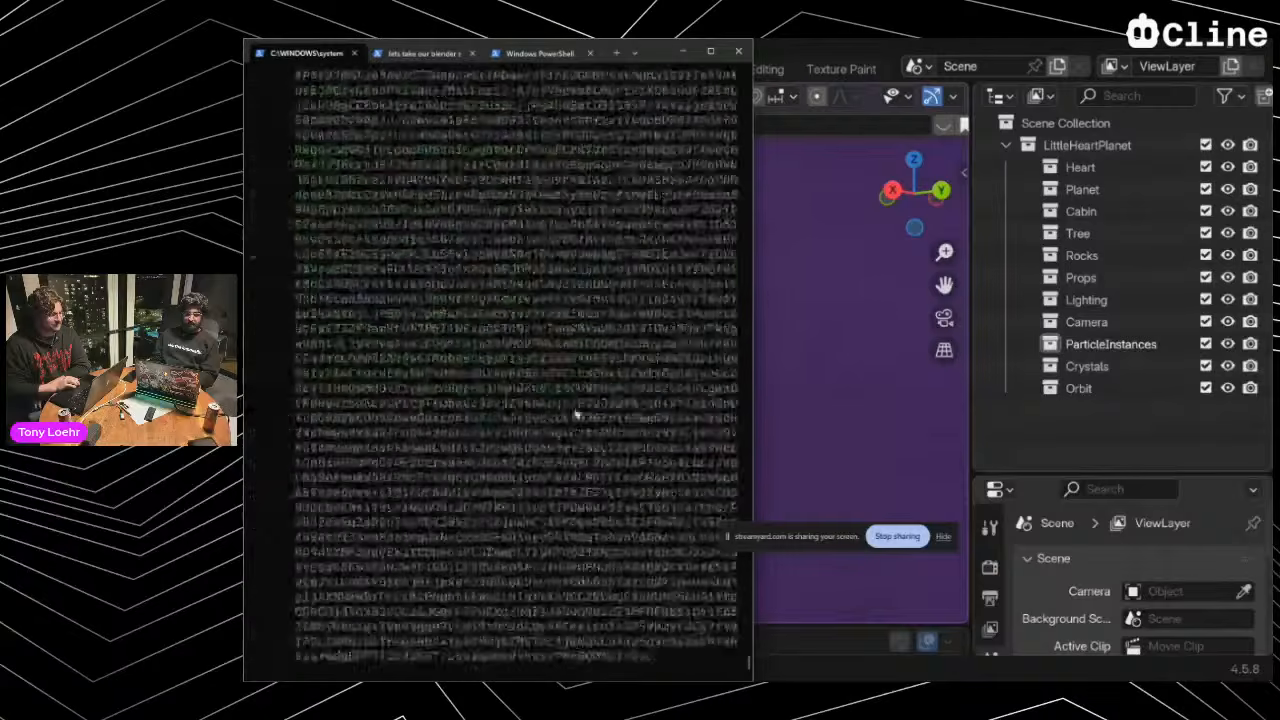
click(427, 55)
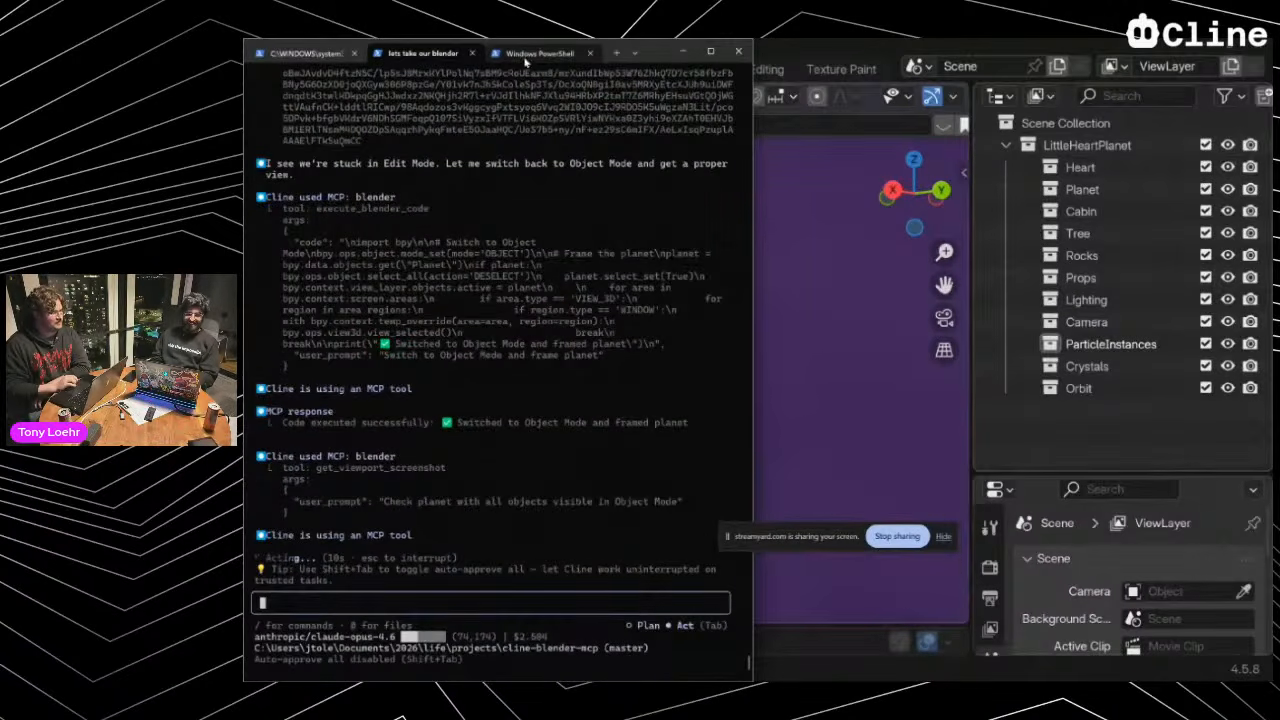
click(540, 53)
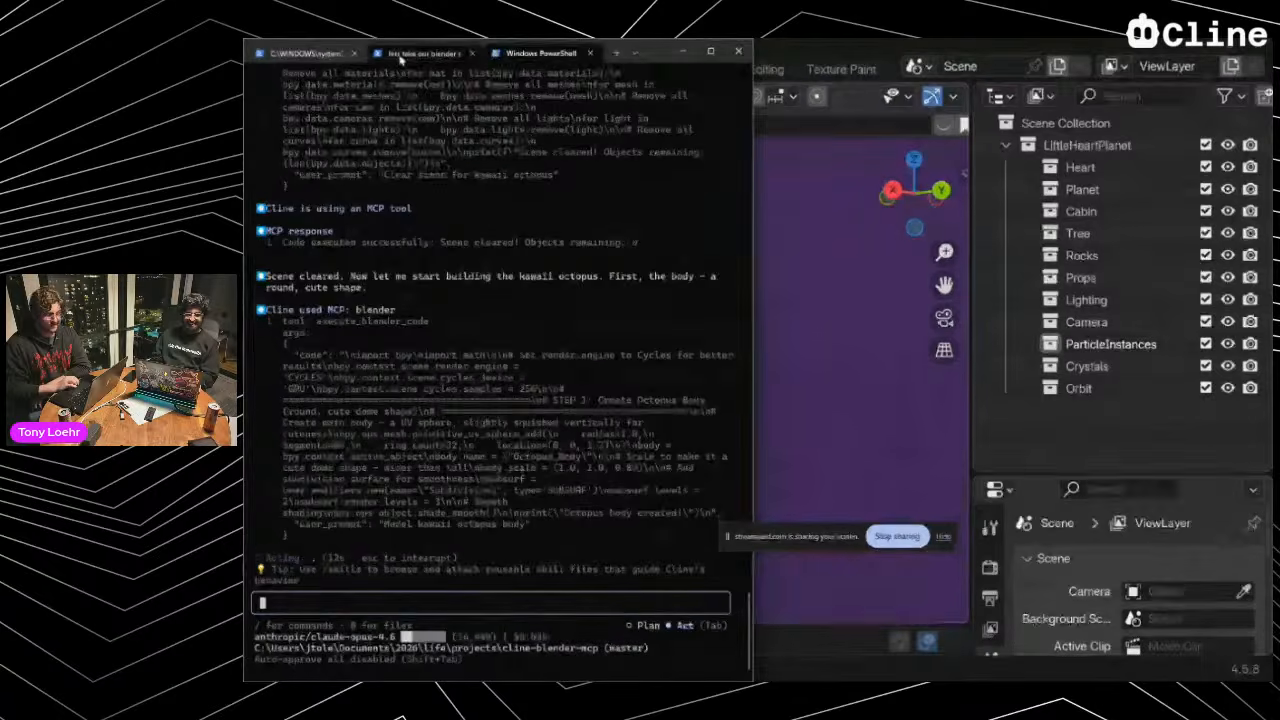
click(423, 53)
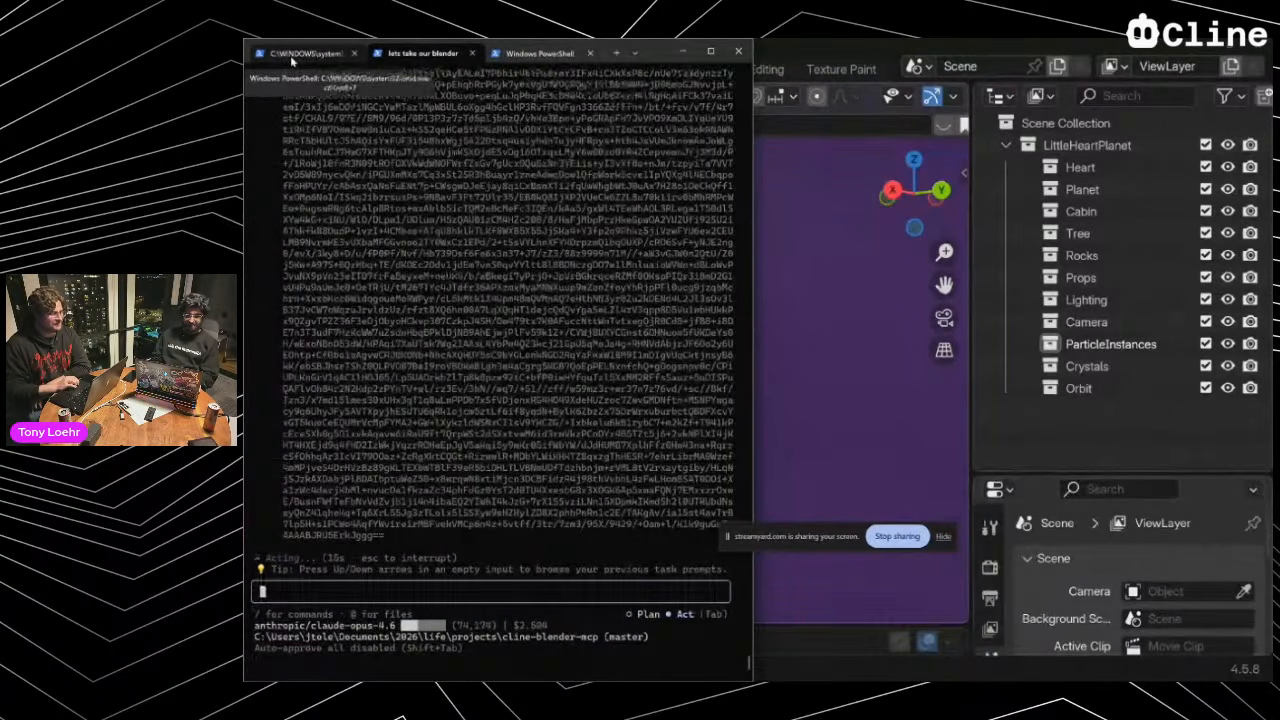
click(521, 53)
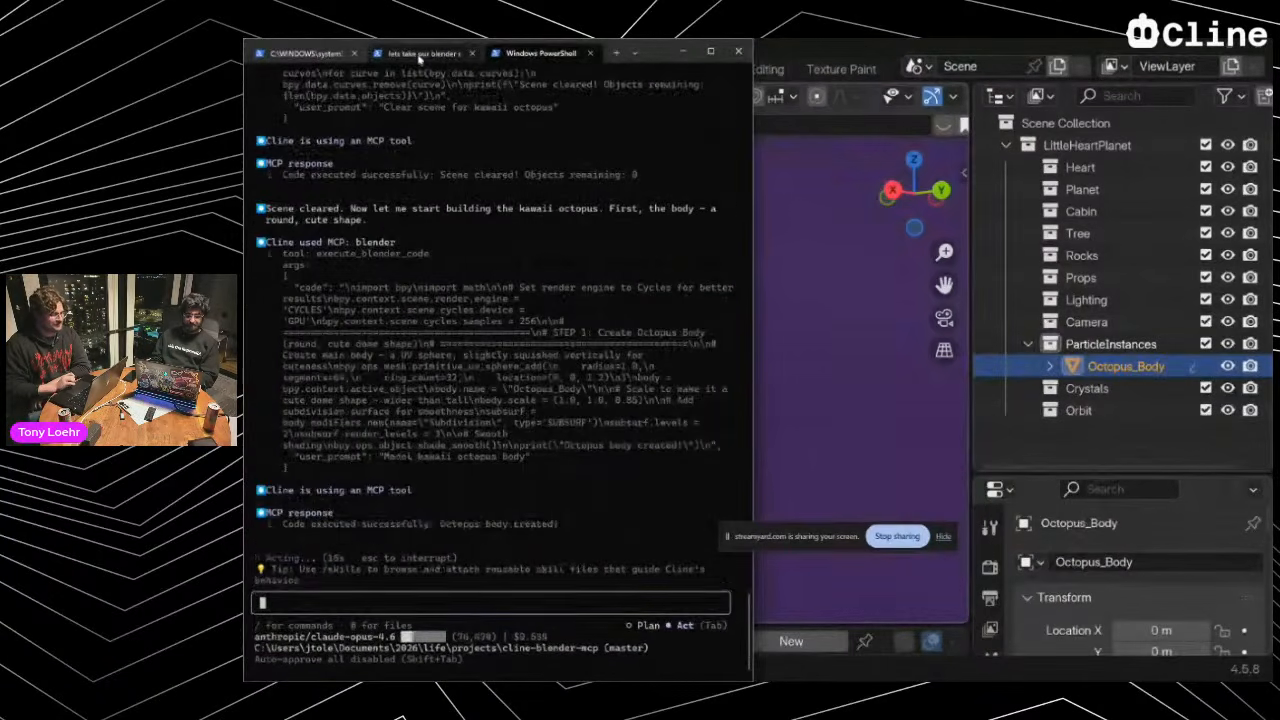
click(423, 53)
click(313, 55)
click(423, 53)
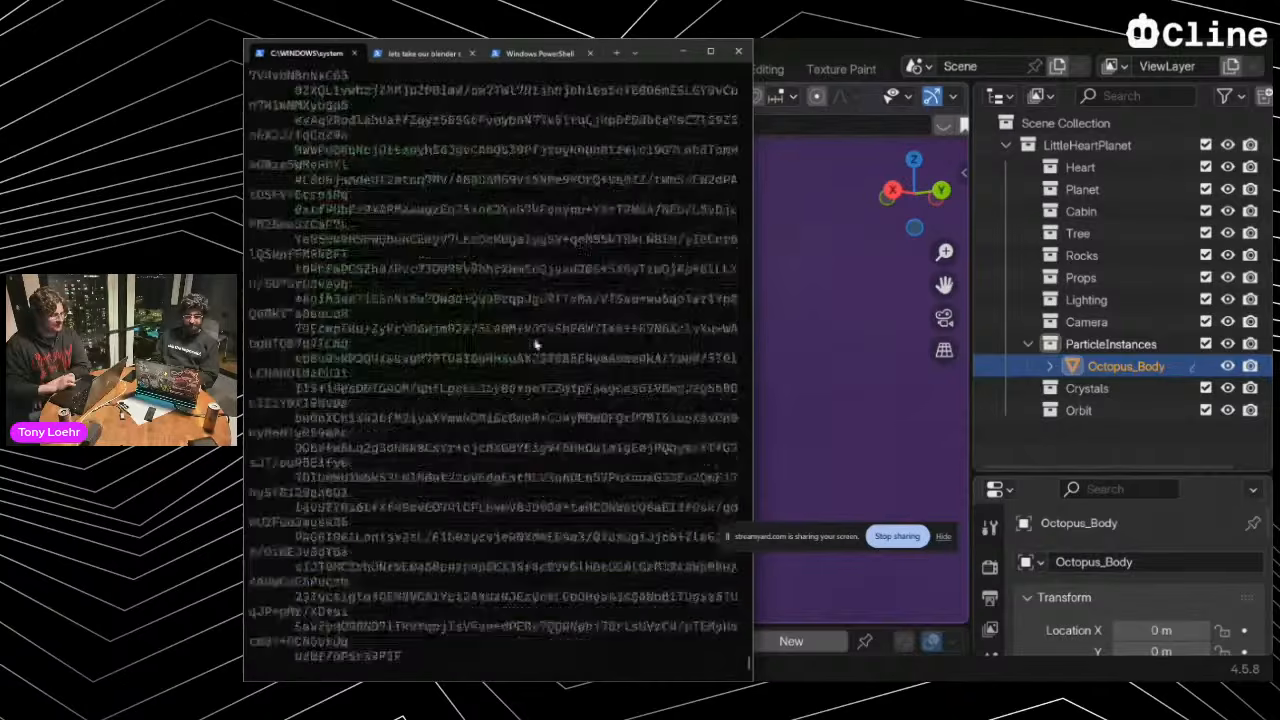
click(1144, 370)
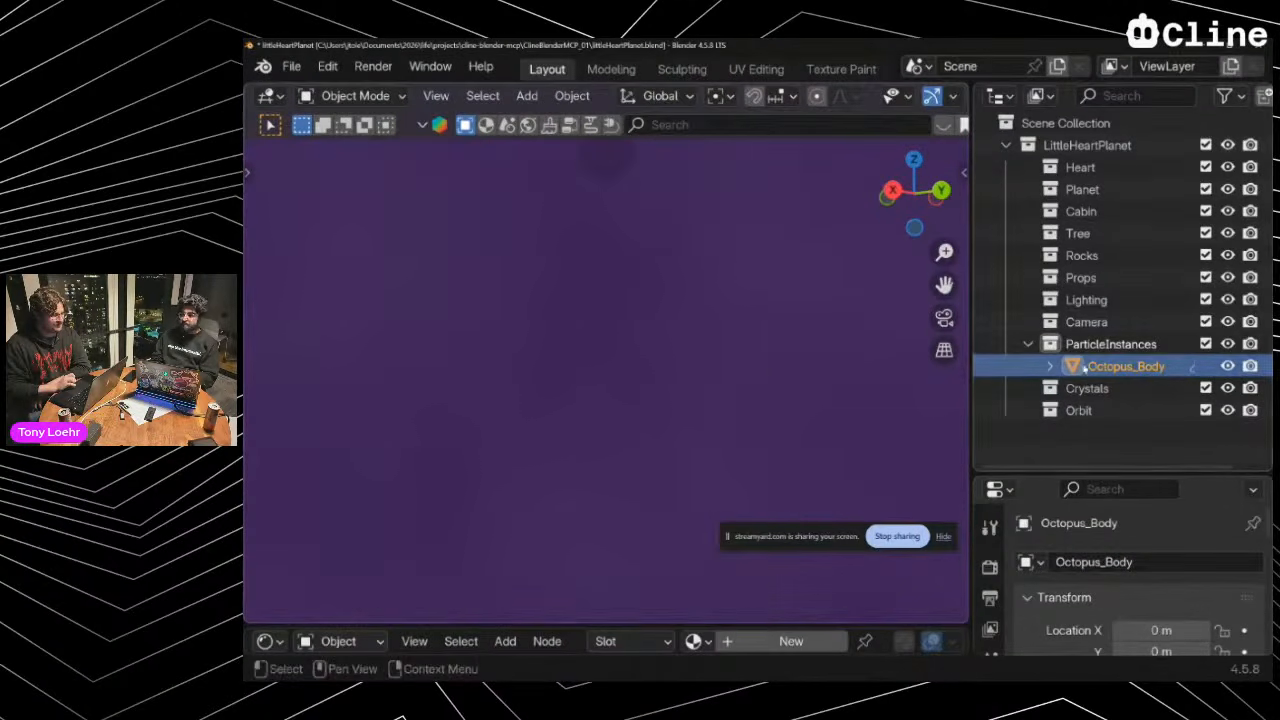
Check the octopus-building session's progress, then switch to the Cline Kanban board
key(alt+Tab)
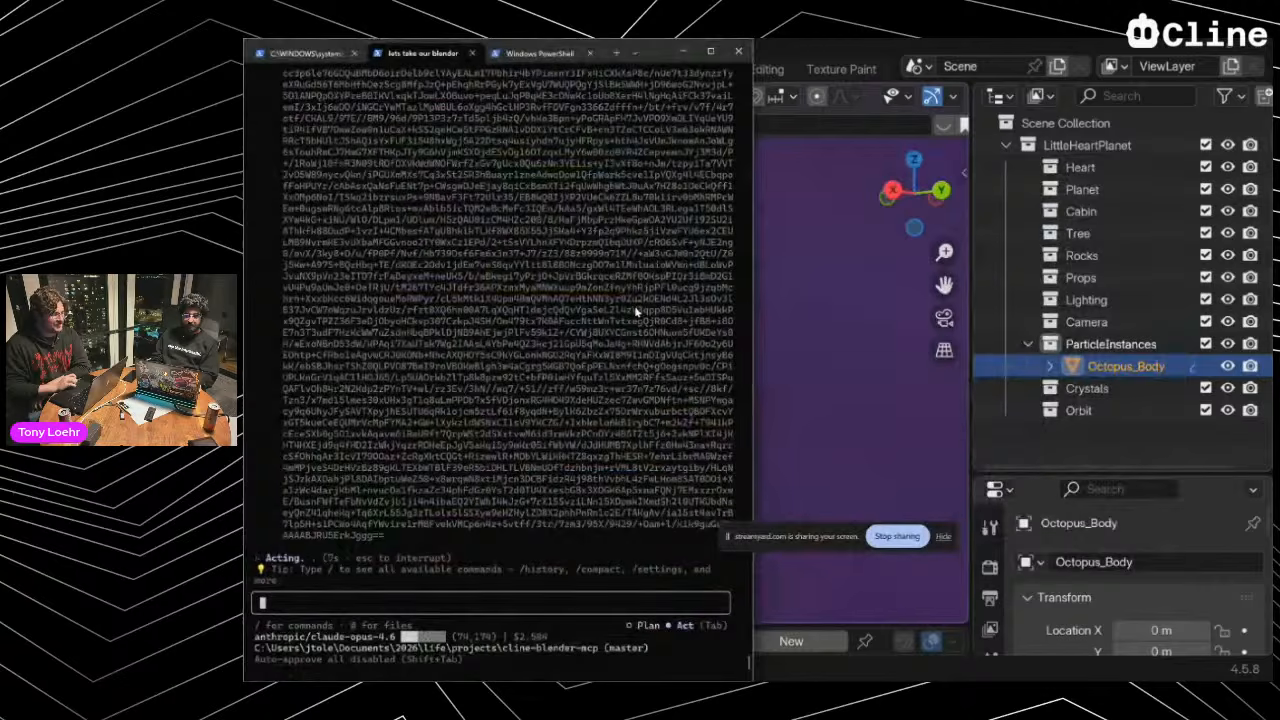
click(514, 53)
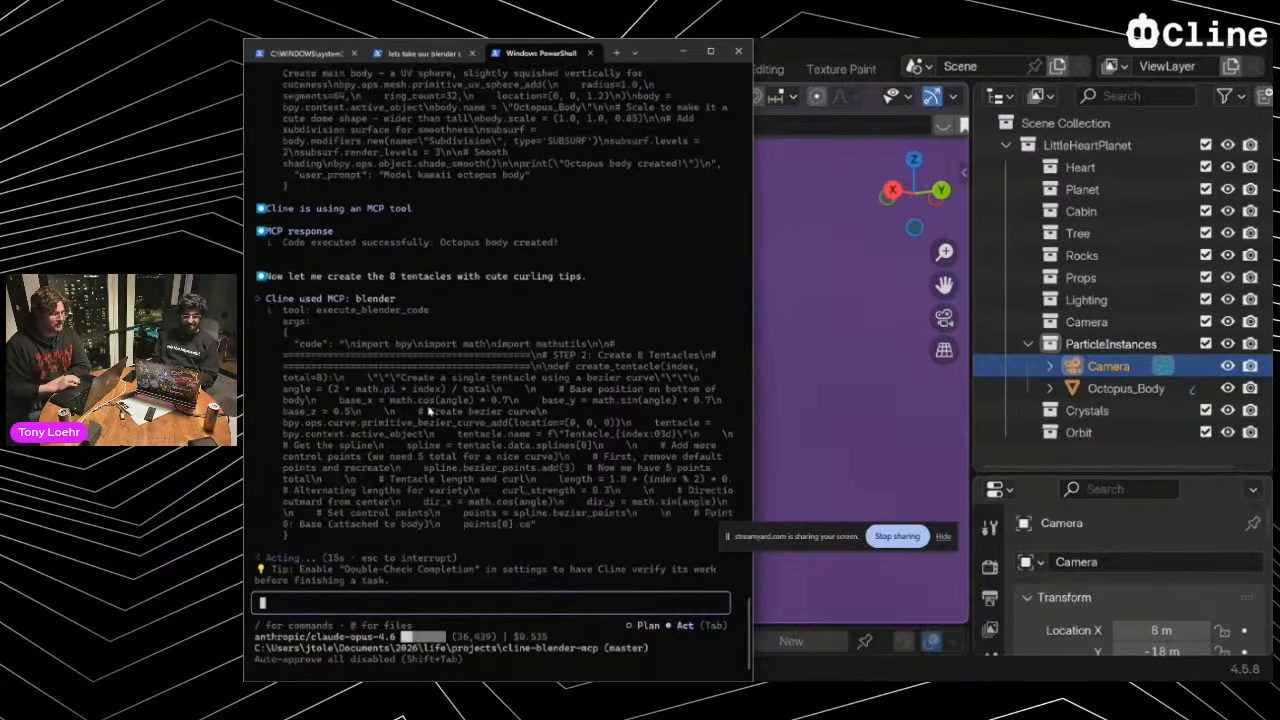
key(alt+Tab)
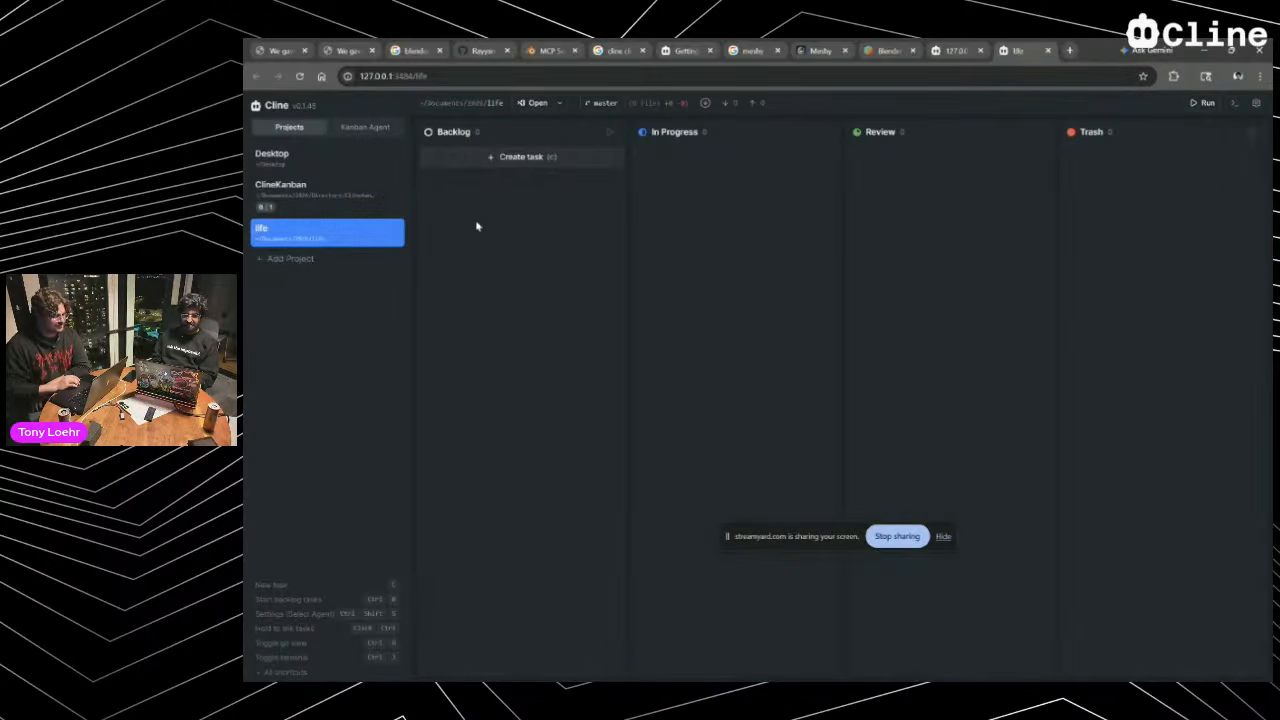
Open the ClineKanban project board, then return to the Cline terminal
click(306, 203)
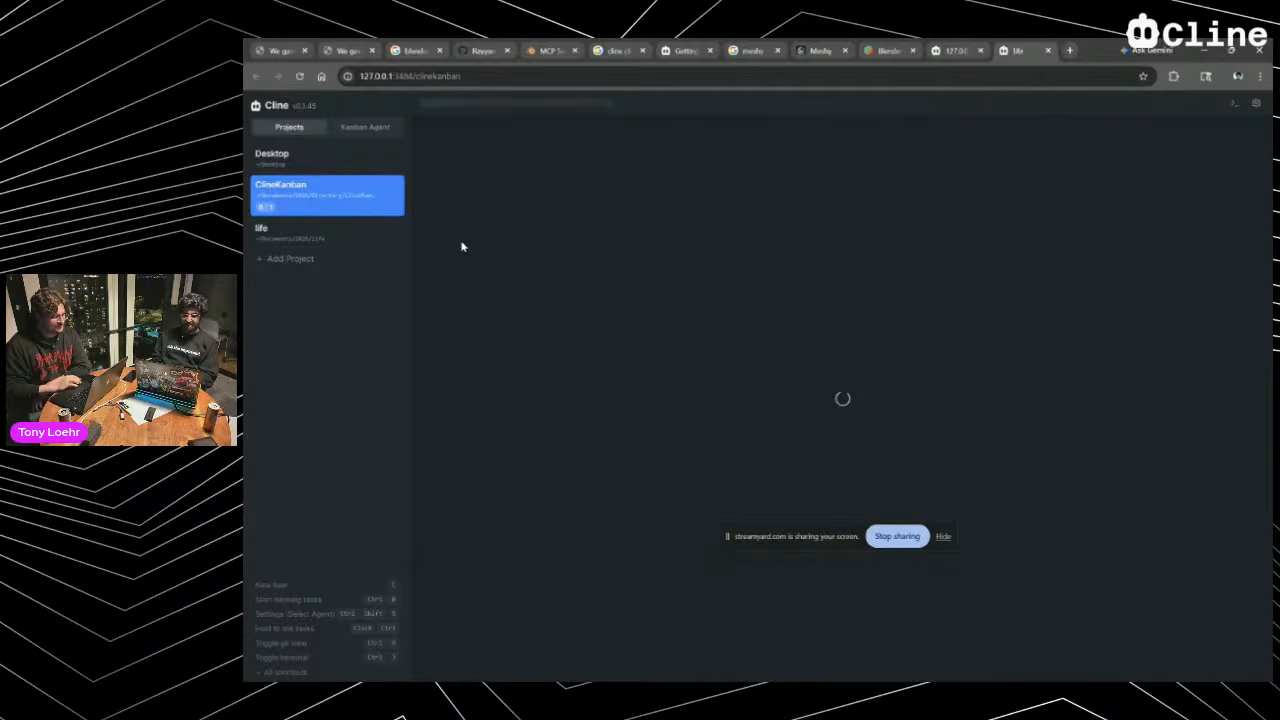
key(alt+Tab)
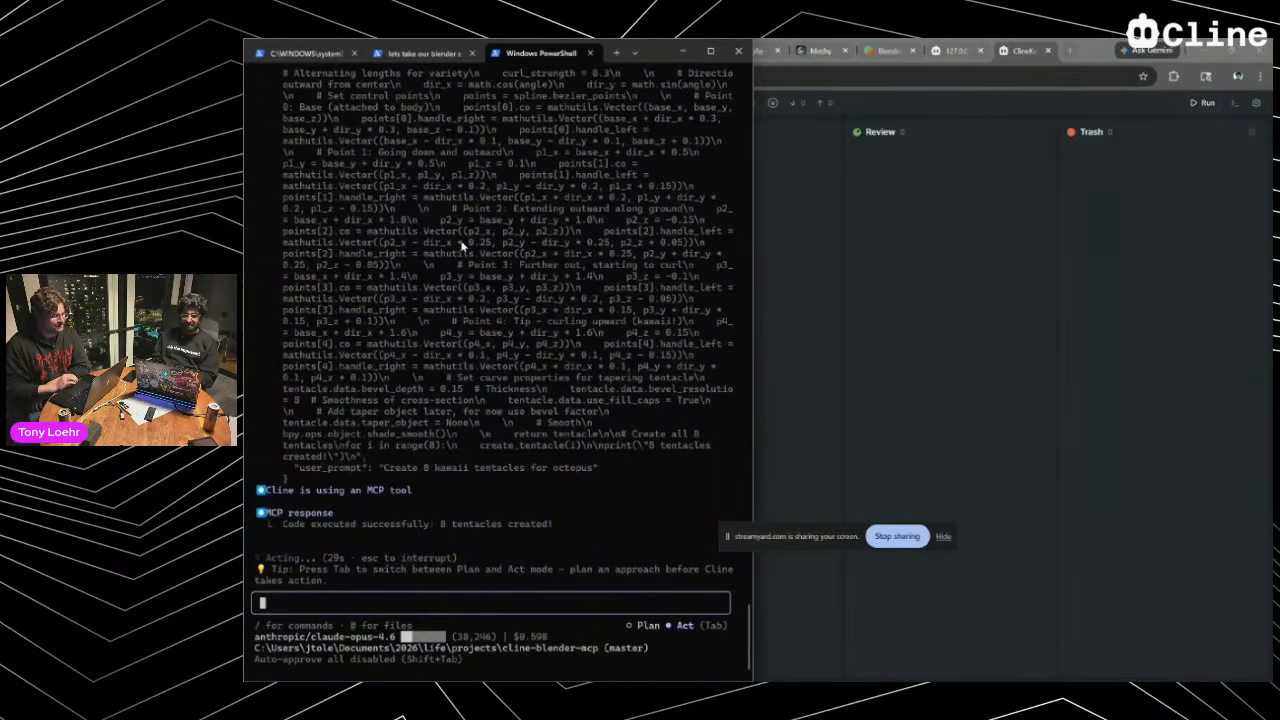
Read the blender and render sessions reporting eight tentacles and littleHeartPlanet_render.png, then return to Blender
click(420, 53)
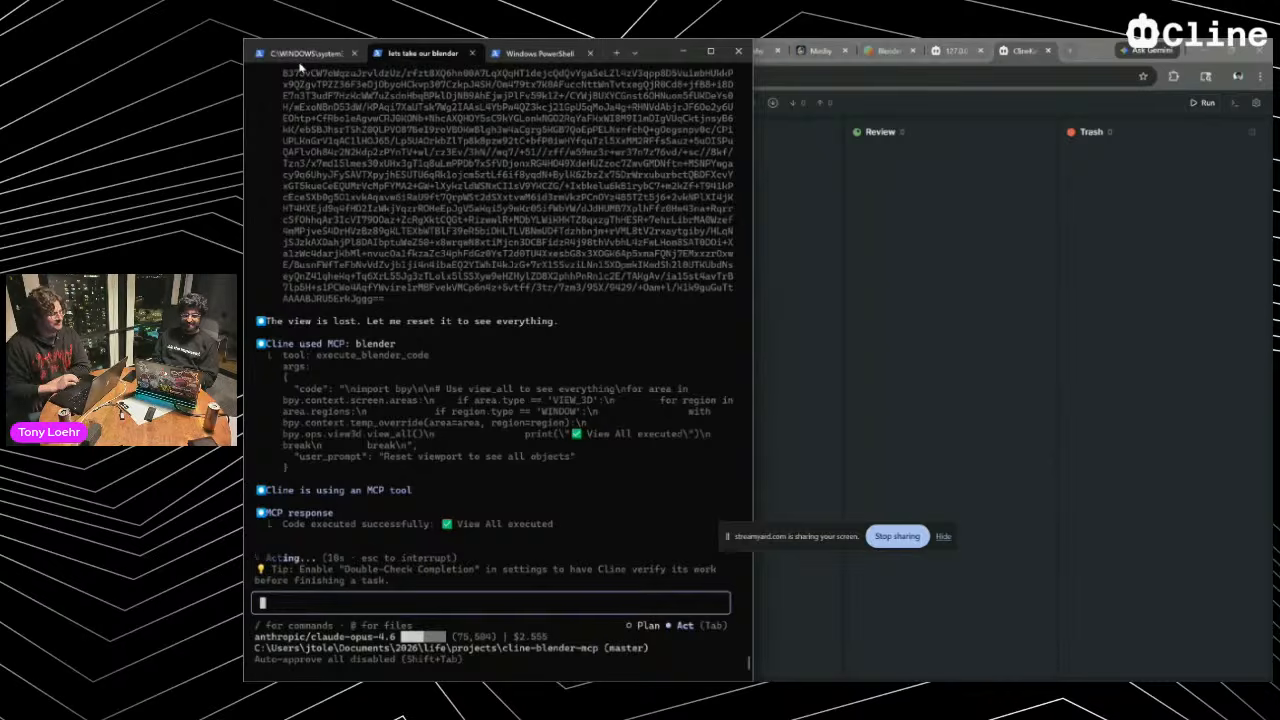
click(302, 54)
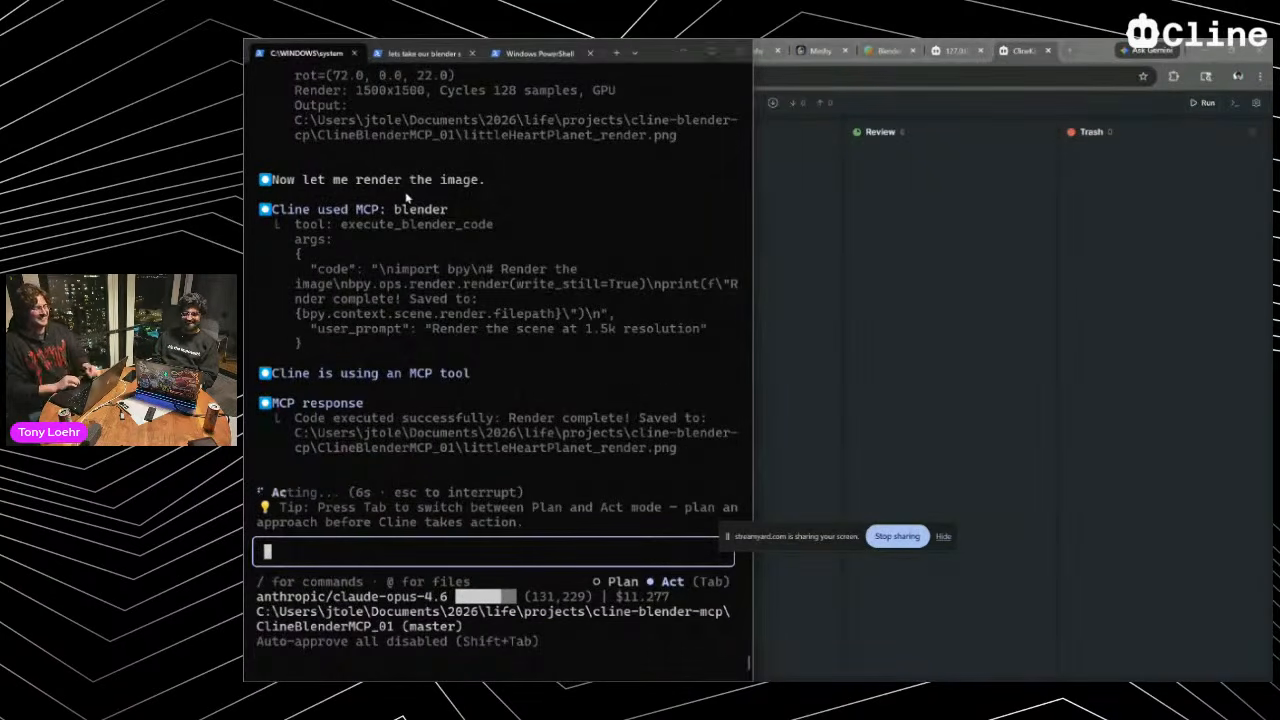
key(alt+Tab)
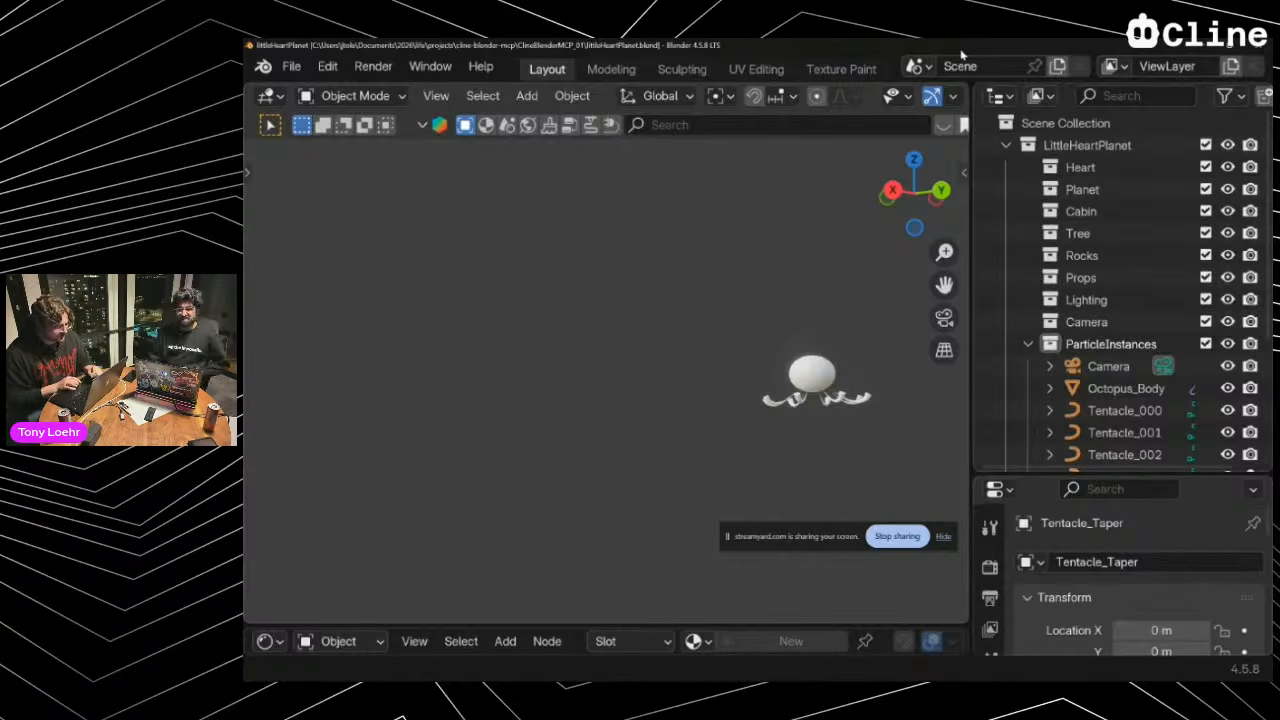
Orbit and zoom around the white octopus body and its curling tentacles, then return to the terminal
key(alt+Tab)
click(845, 205)
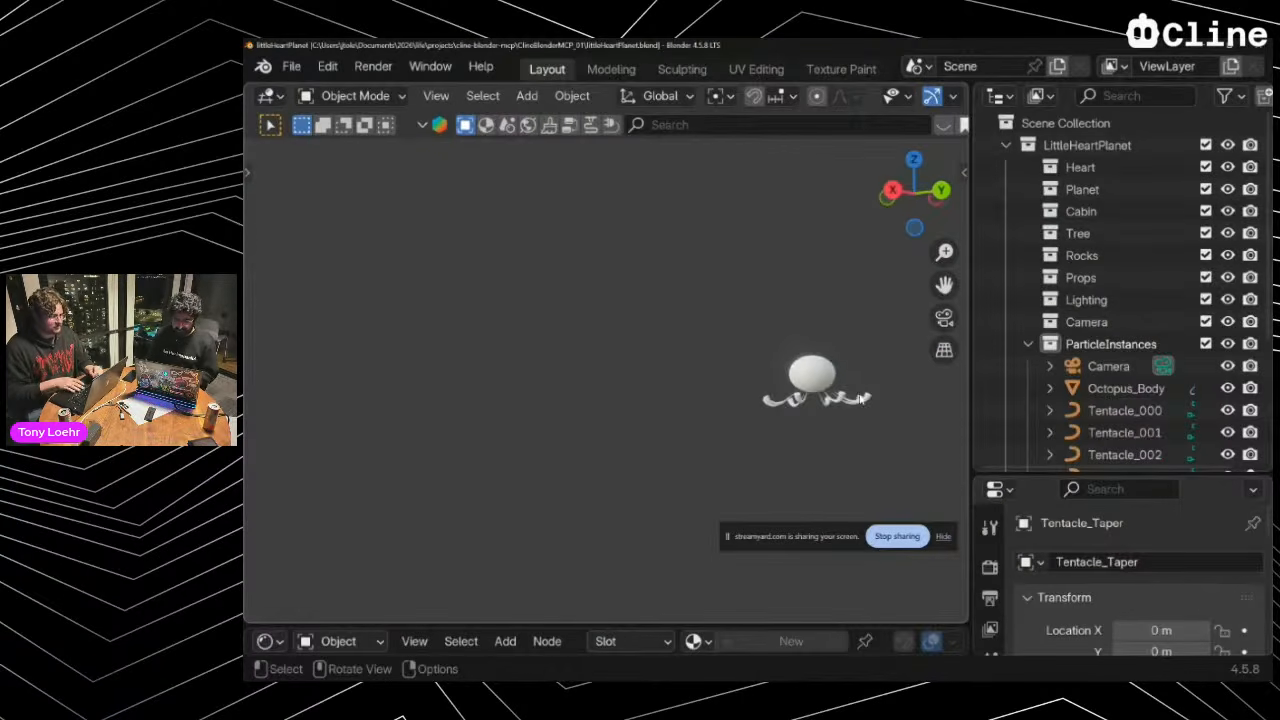
scroll(860, 398, right, 5)
scroll(860, 397, left, 2)
scroll(860, 397, up, 3)
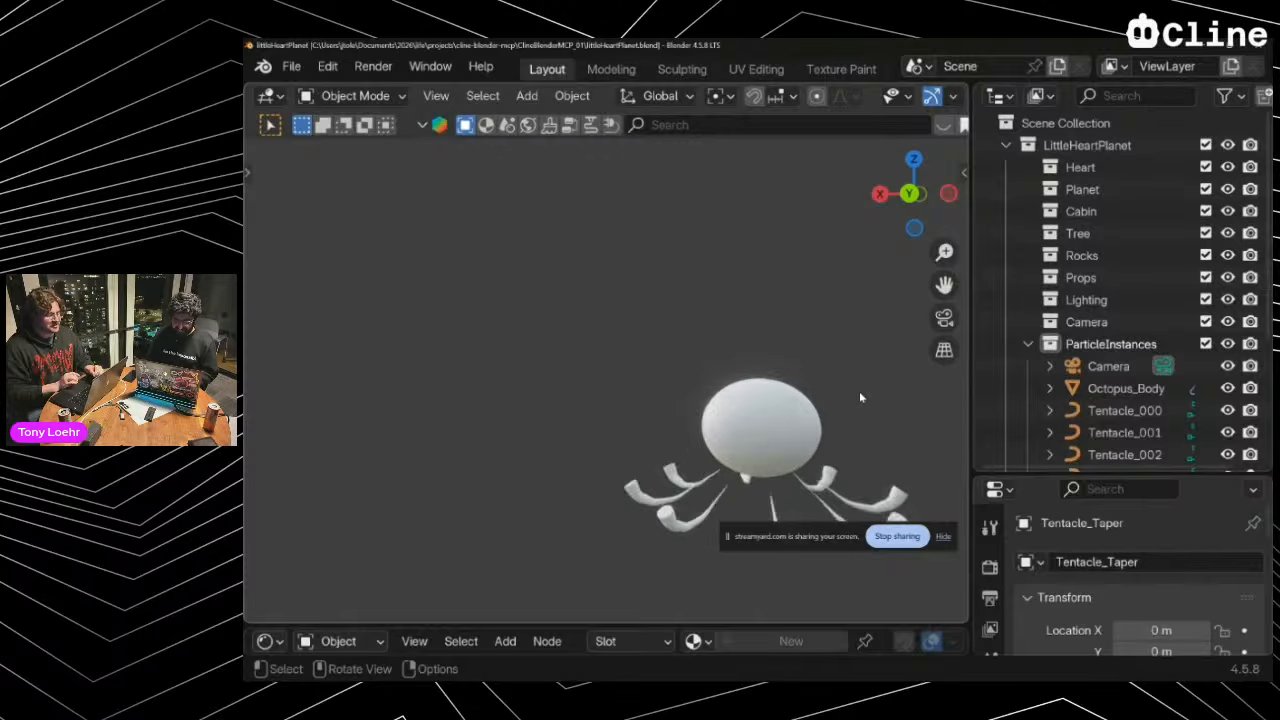
scroll(859, 393, down, 3)
scroll(859, 393, up, 2)
scroll(859, 393, up, 3)
scroll(859, 393, down, 2)
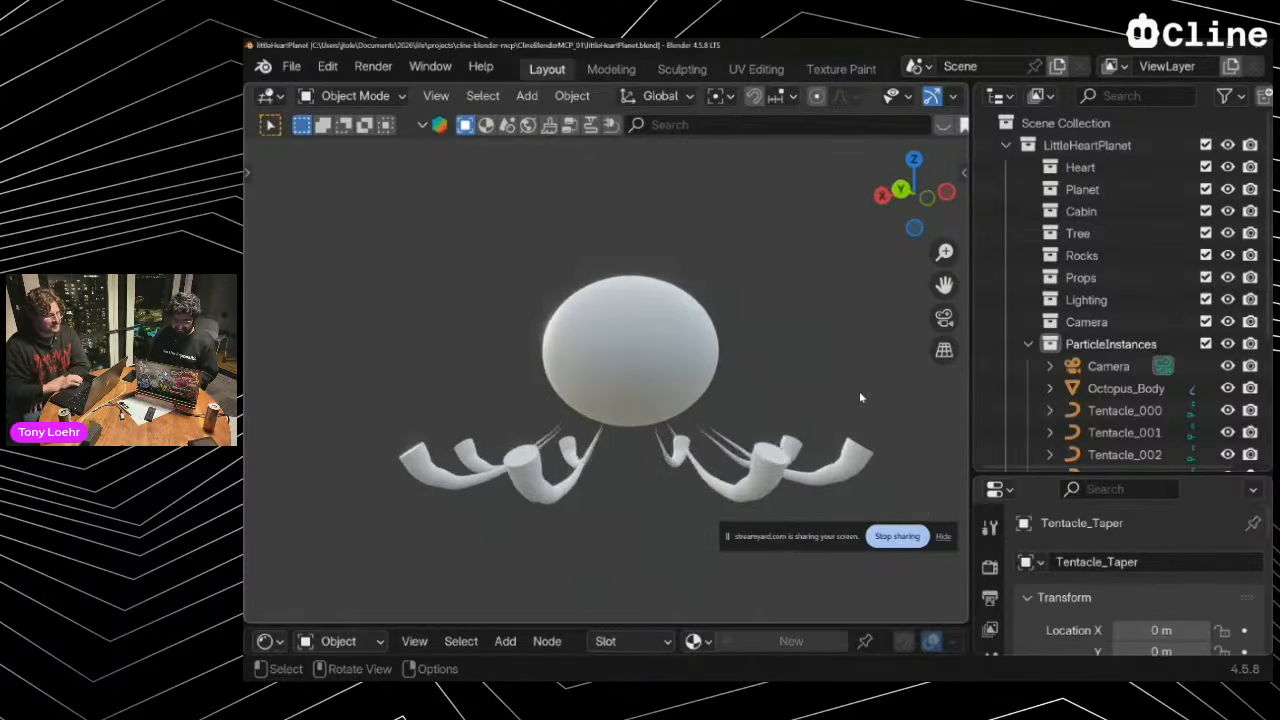
key(alt+Tab)
key(alt+shift+Tab)
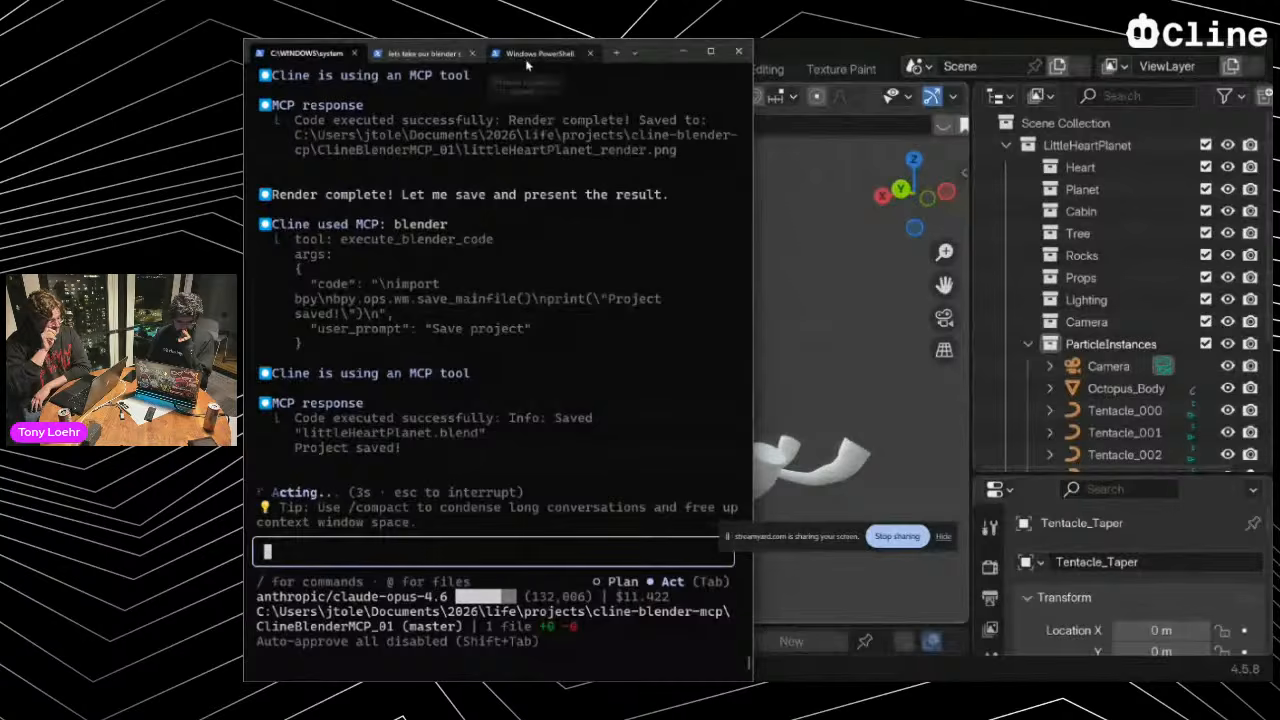
Launch a new interactive Cline session with 'cline --tui' in the PowerShell tab, then return to the planet-building session
click(527, 54)
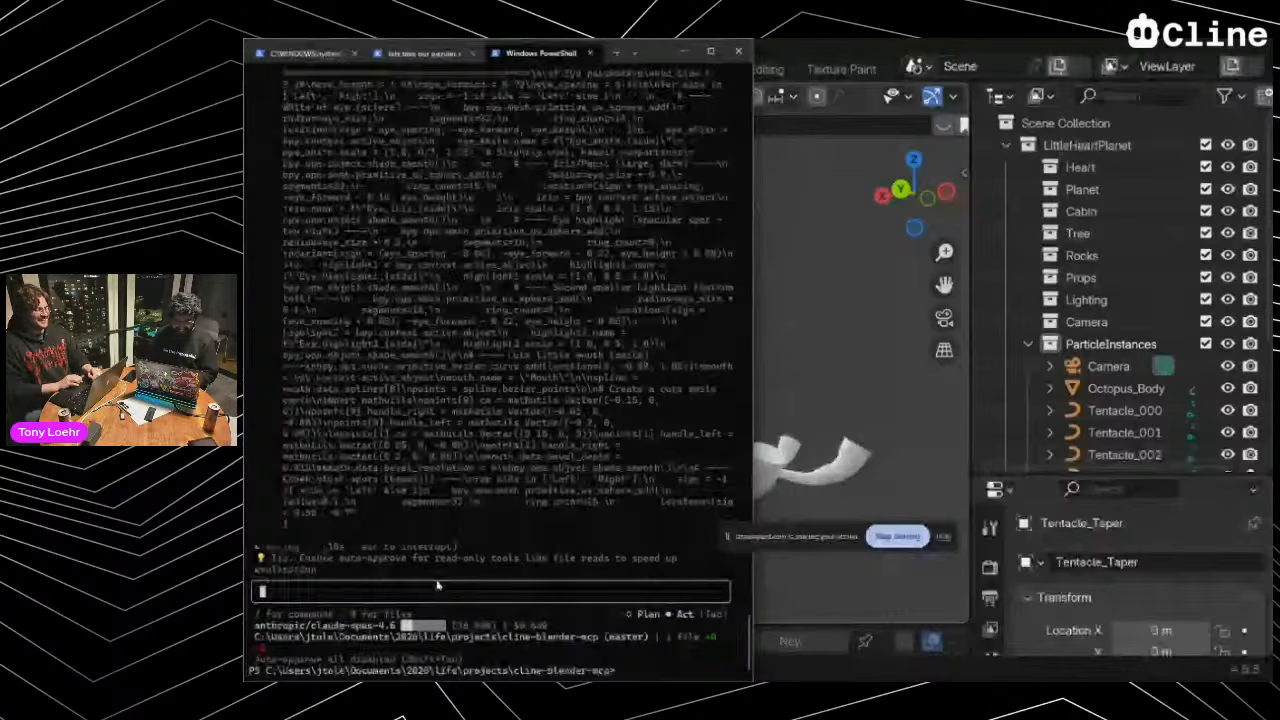
text(cline --tu)
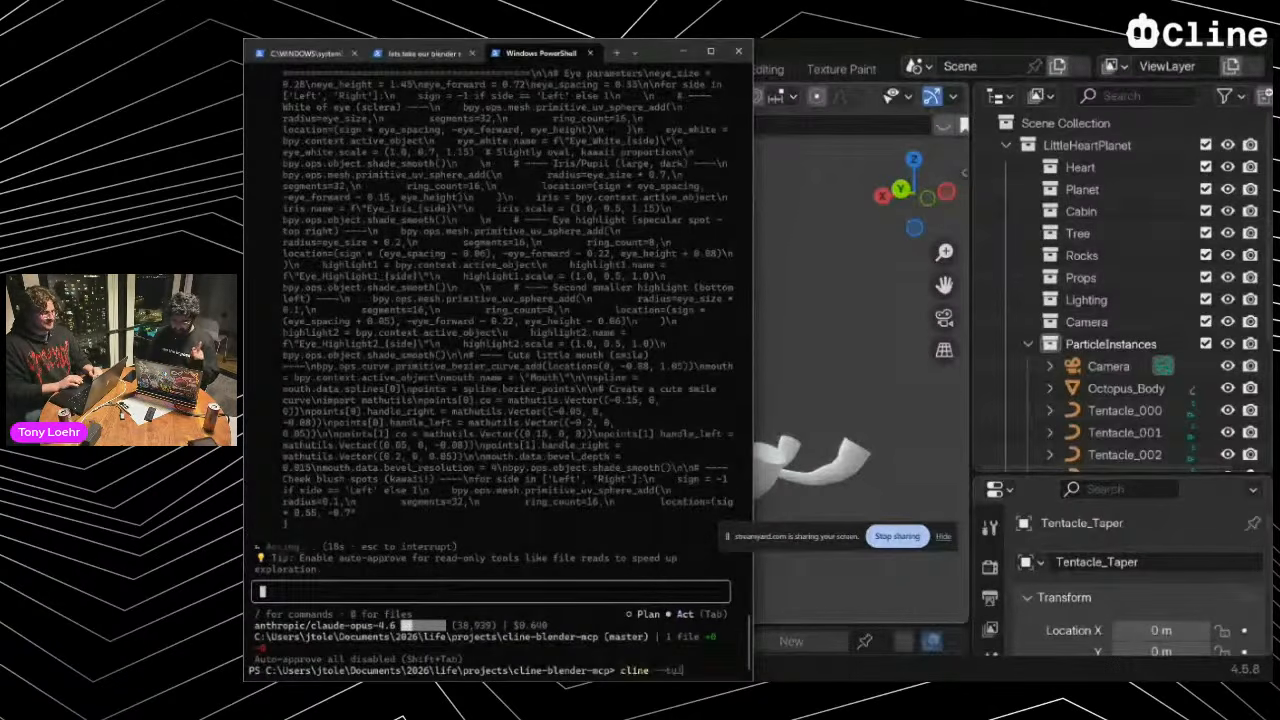
text(i)
key(Return)
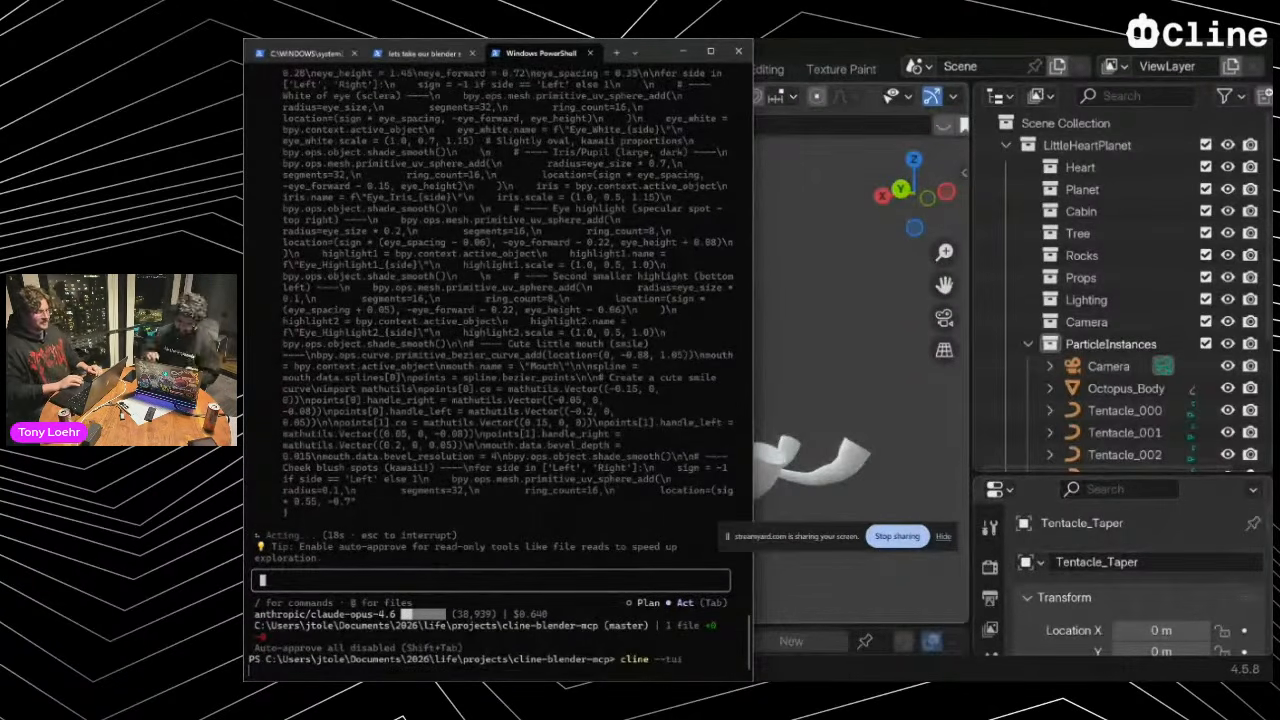
click(422, 53)
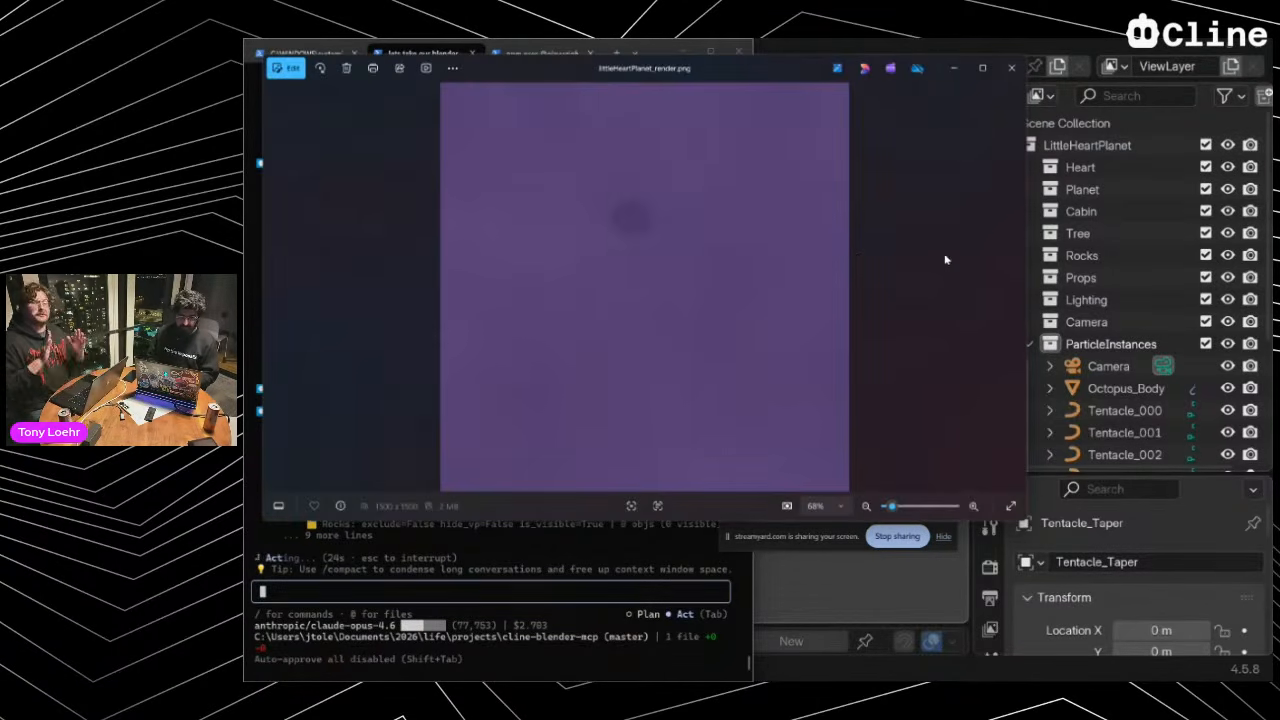
Put away the rendered image and message the Cline agent 'Things got deleted. Can we revert'
click(954, 68)
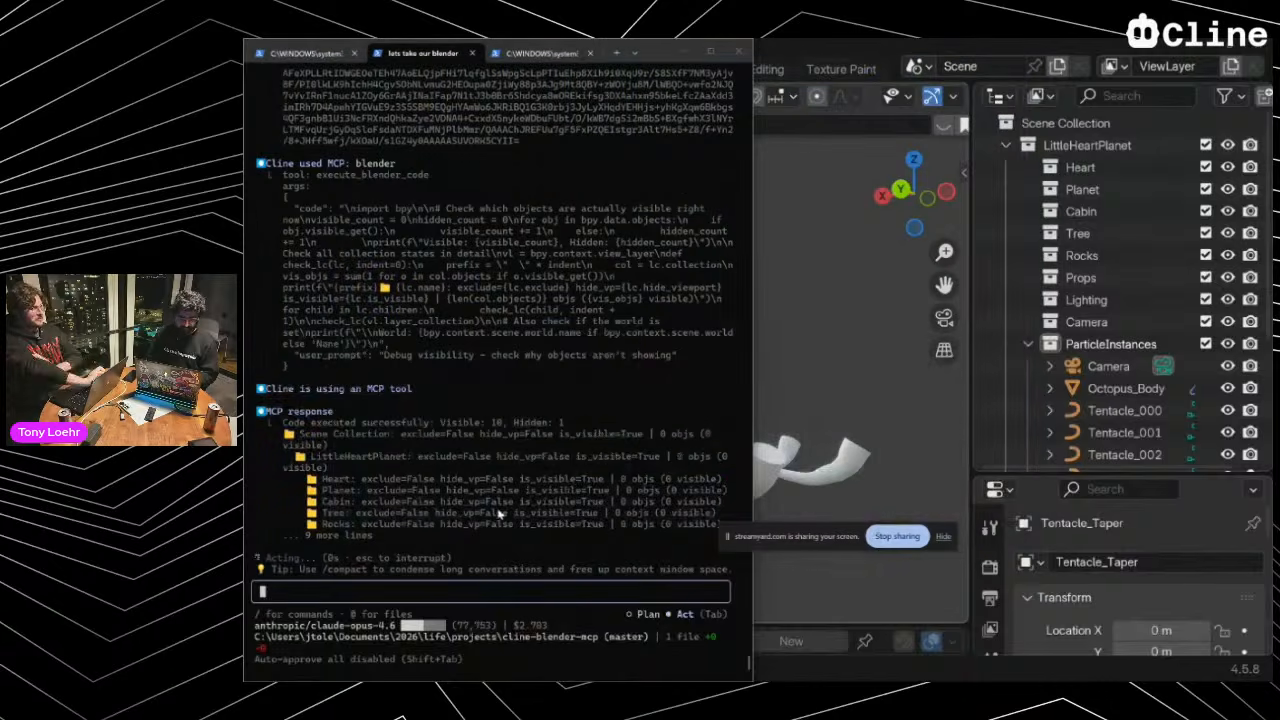
click(499, 515)
text(Thing)
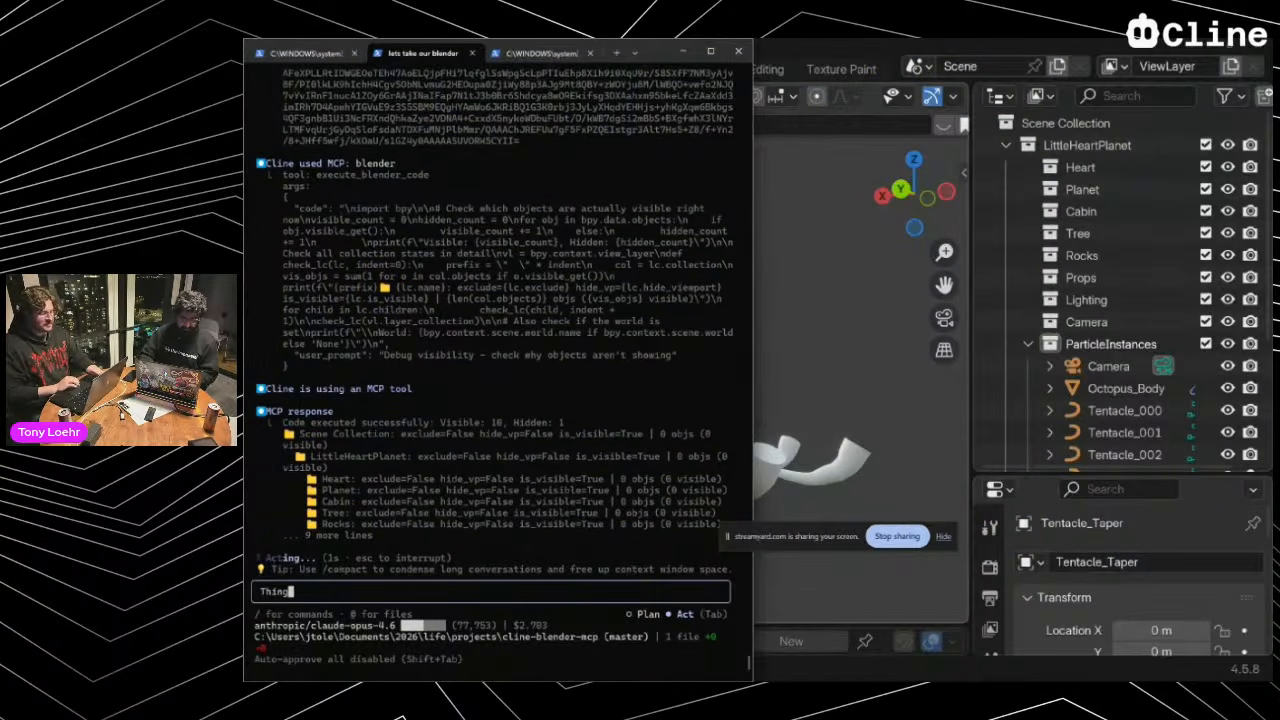
text(s got deleted. Cna)
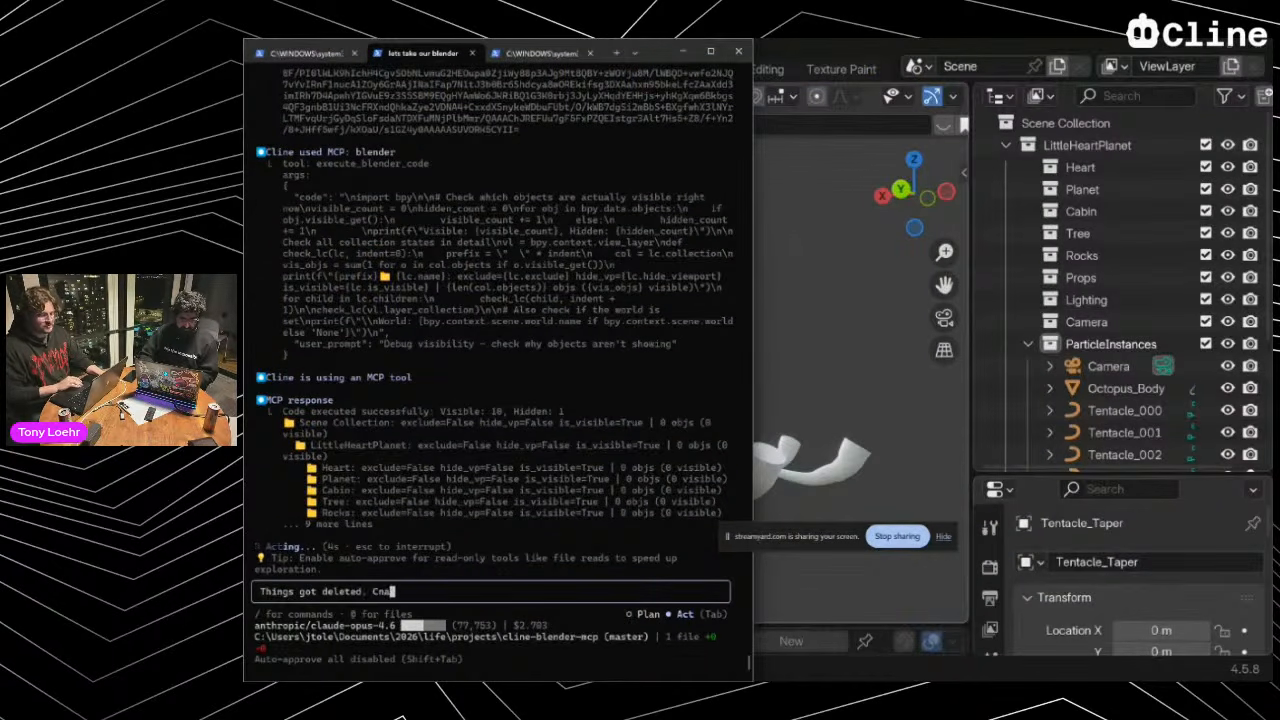
key(BackSpace)
key(BackSpace)
text(an we )
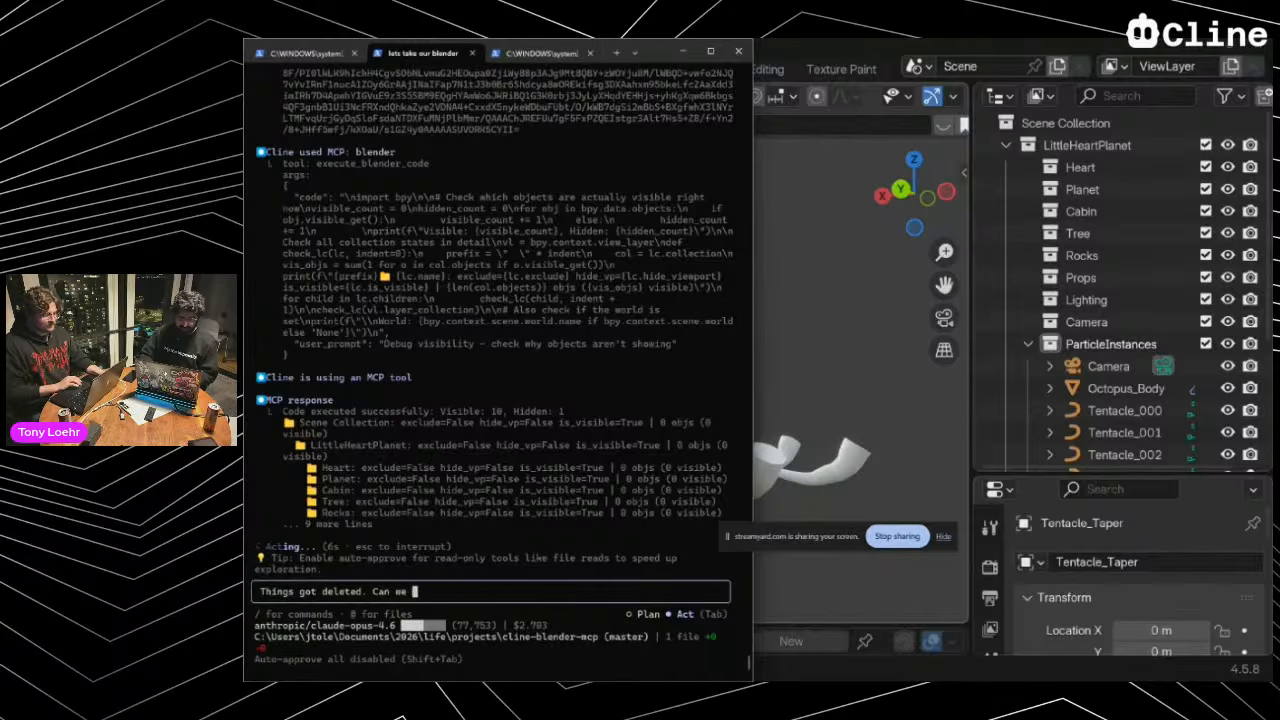
text(revert)
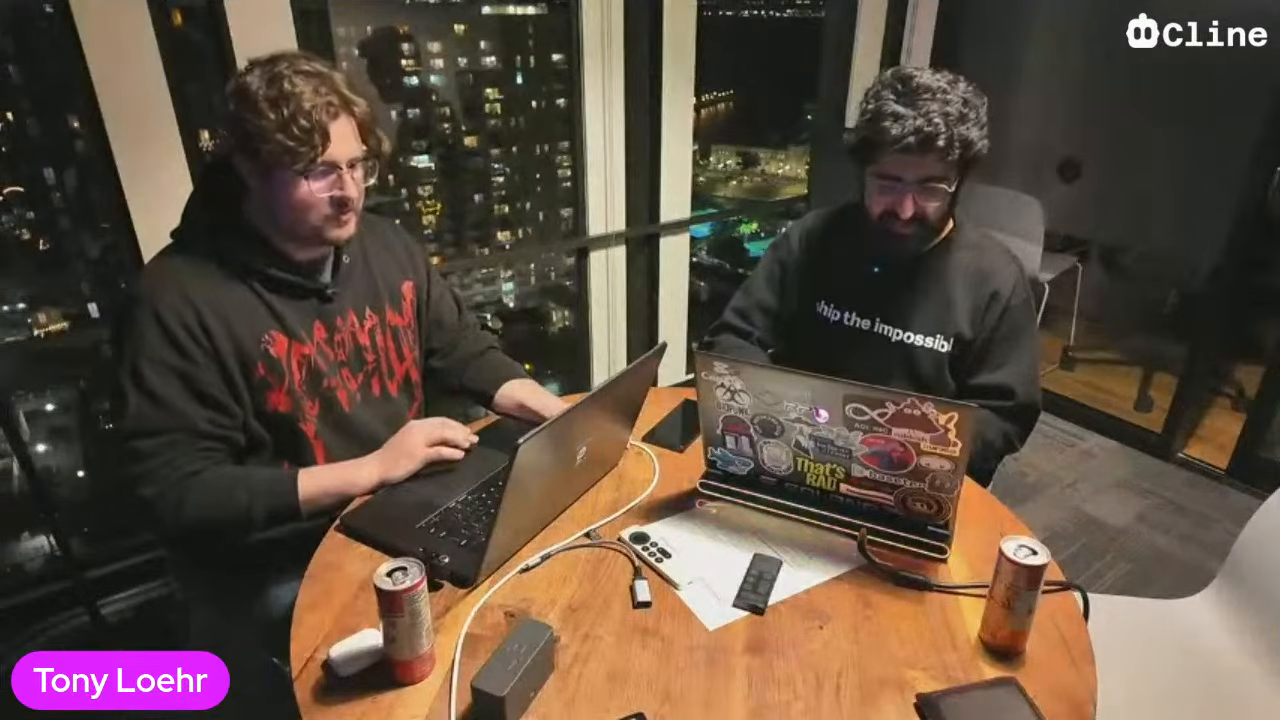